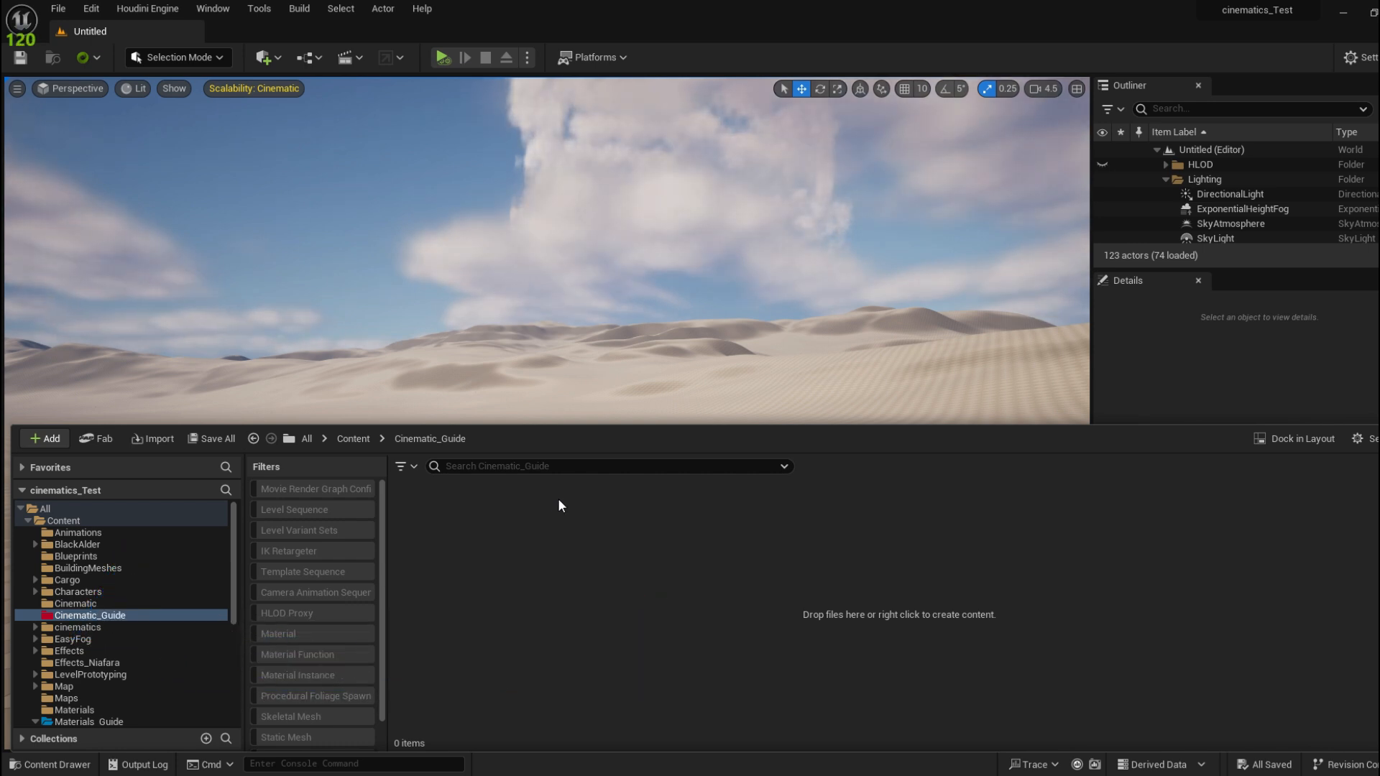
Create a level named L_AlienWorld in the Cinematic_Guide folder and open it
{"action": "right_click", "coordinate": [558, 498]}
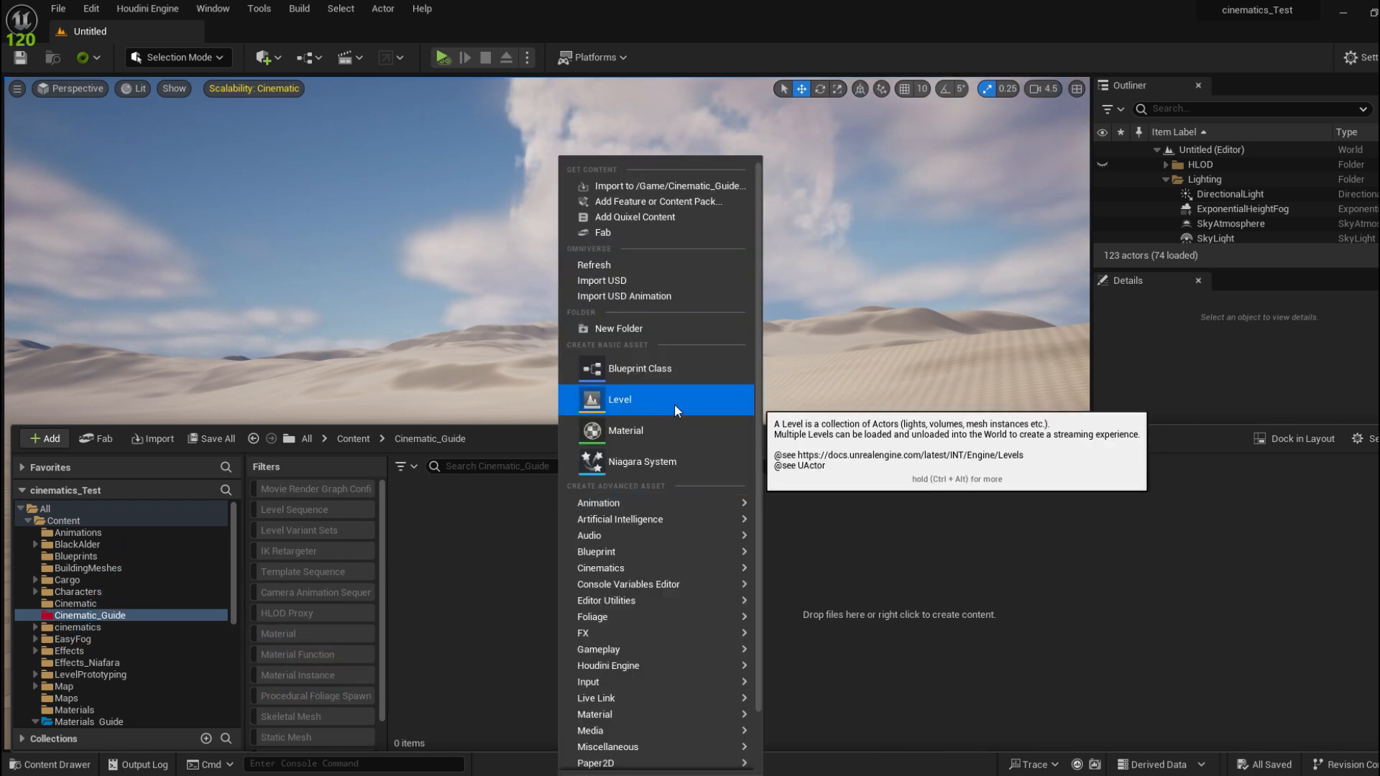
{"action": "left_click", "coordinate": [655, 399]}
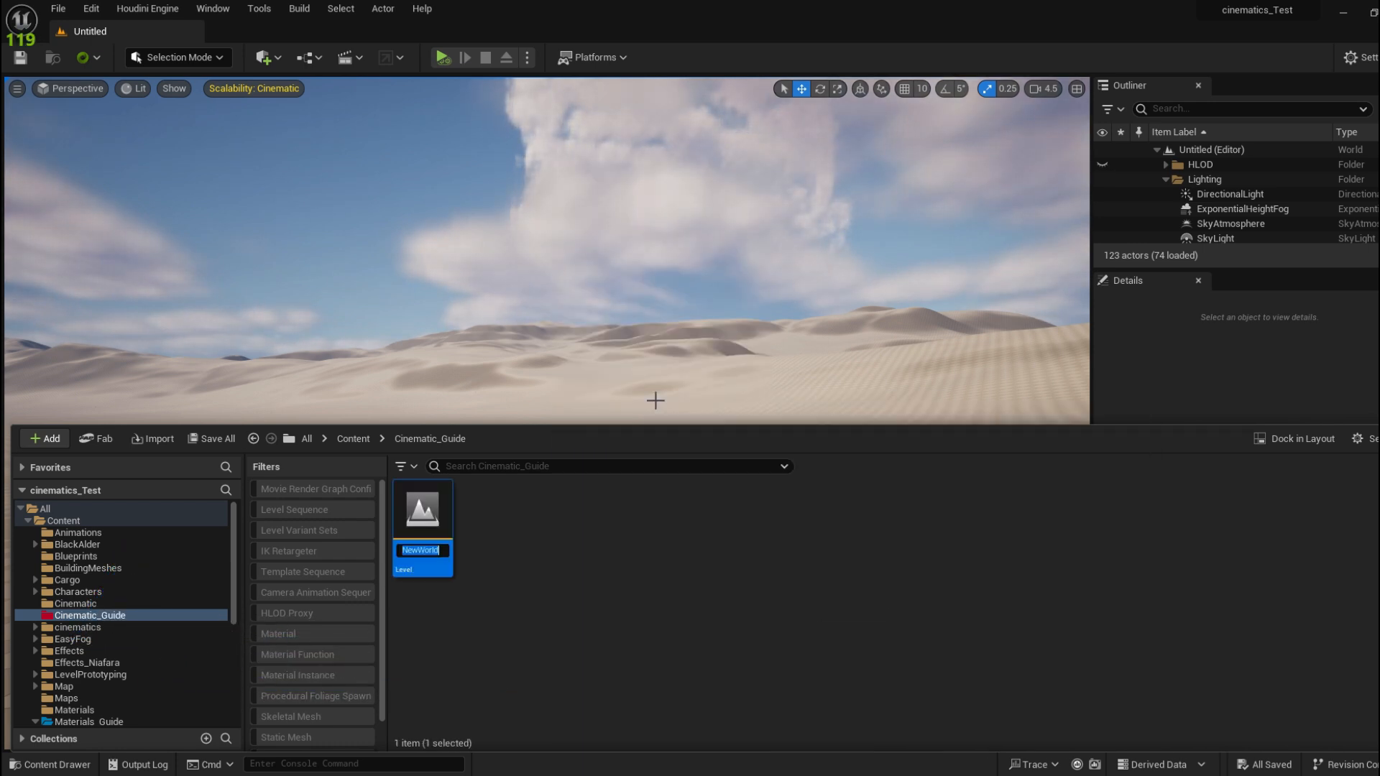
{"action": "key", "text": "BackSpace"}
{"action": "type", "text": "L"}
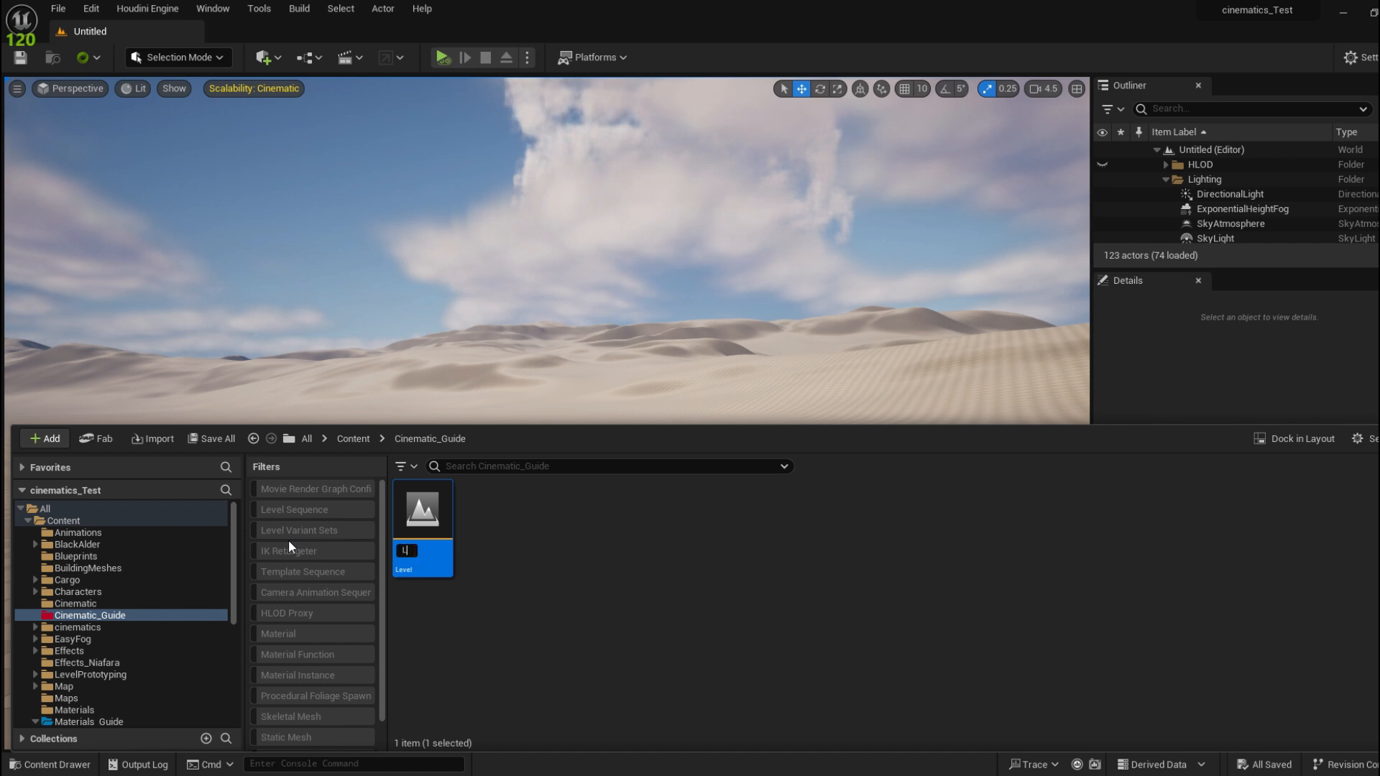
{"action": "type", "text": "_Alien"}
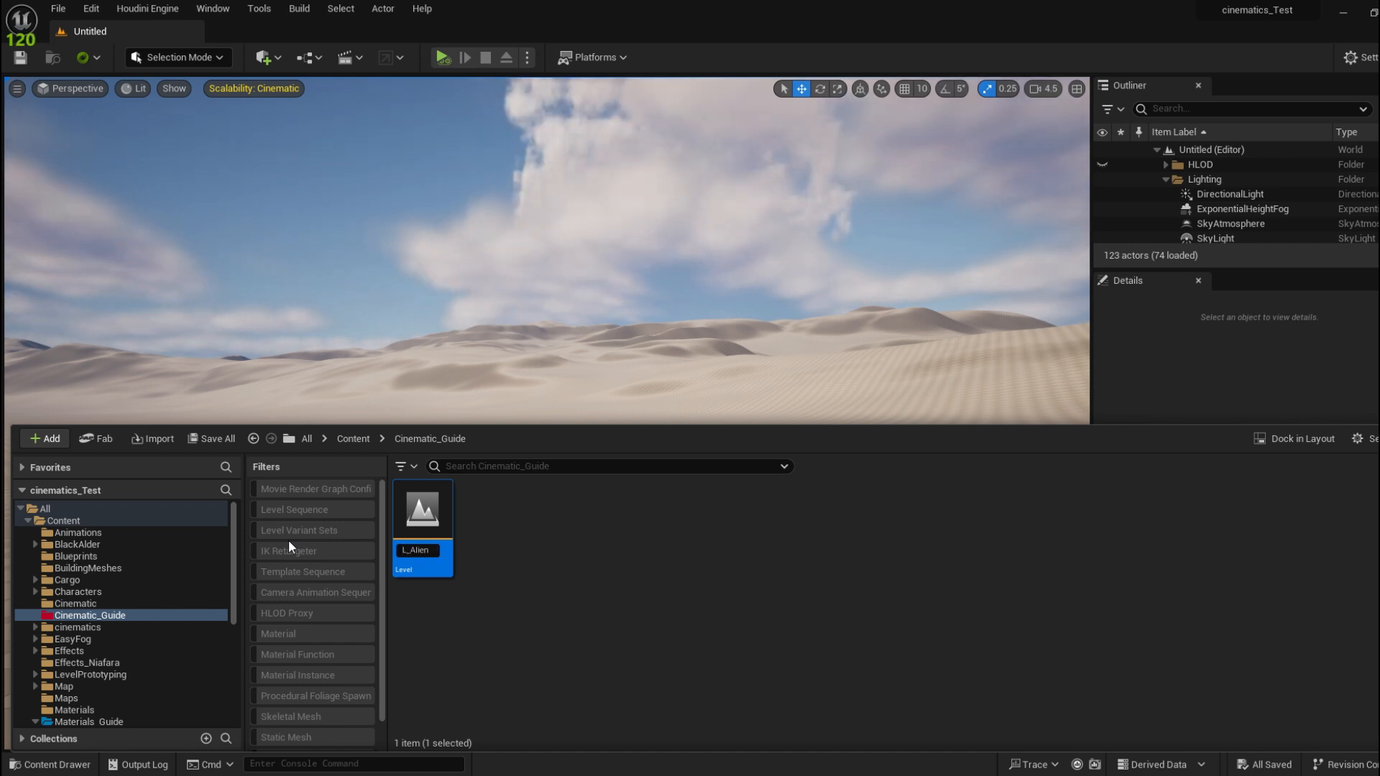
{"action": "type", "text": "World"}
{"action": "key", "text": "Home"}
{"action": "key", "text": "Delete"}
{"action": "key", "text": "Delete"}
{"action": "key", "text": "End"}
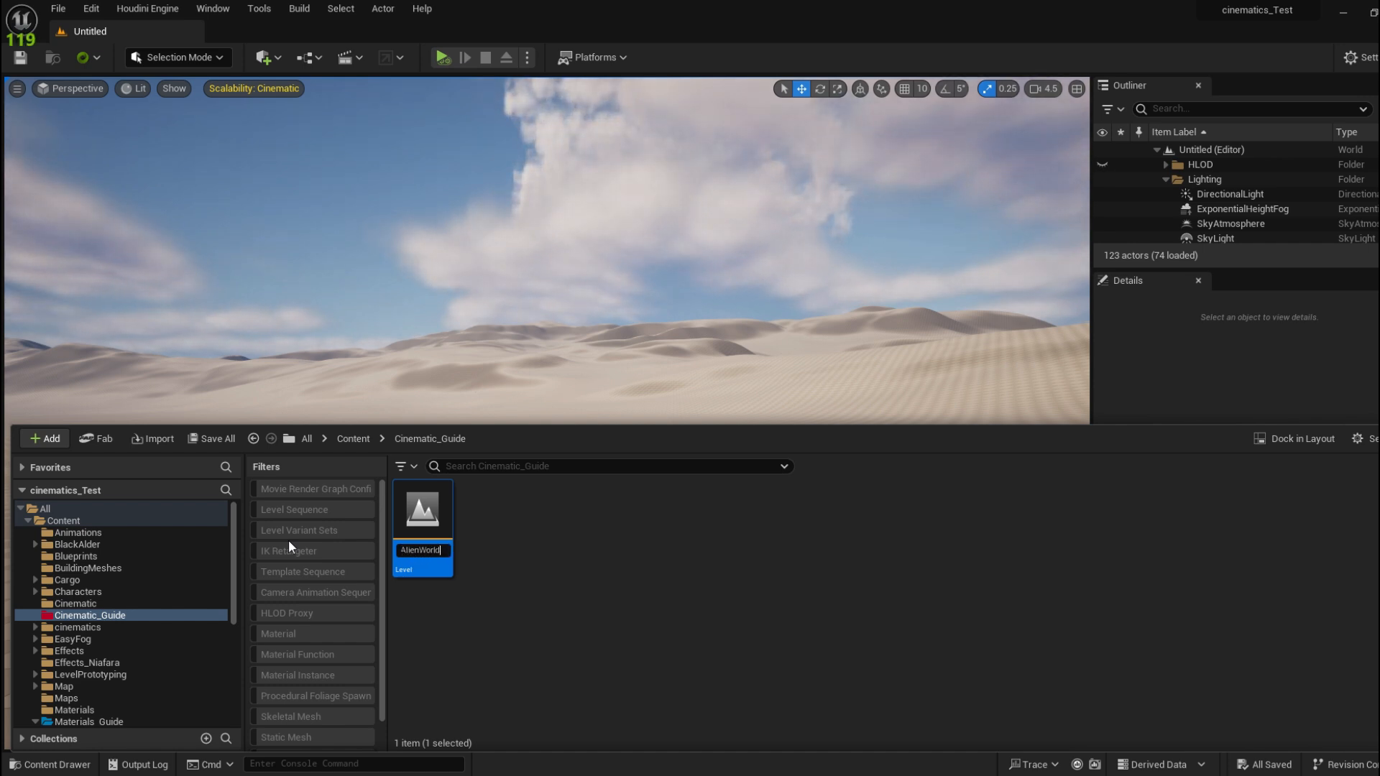
{"action": "key", "text": "Return"}
{"action": "double_click", "coordinate": [422, 511]}
{"action": "left_click", "coordinate": [831, 561]}
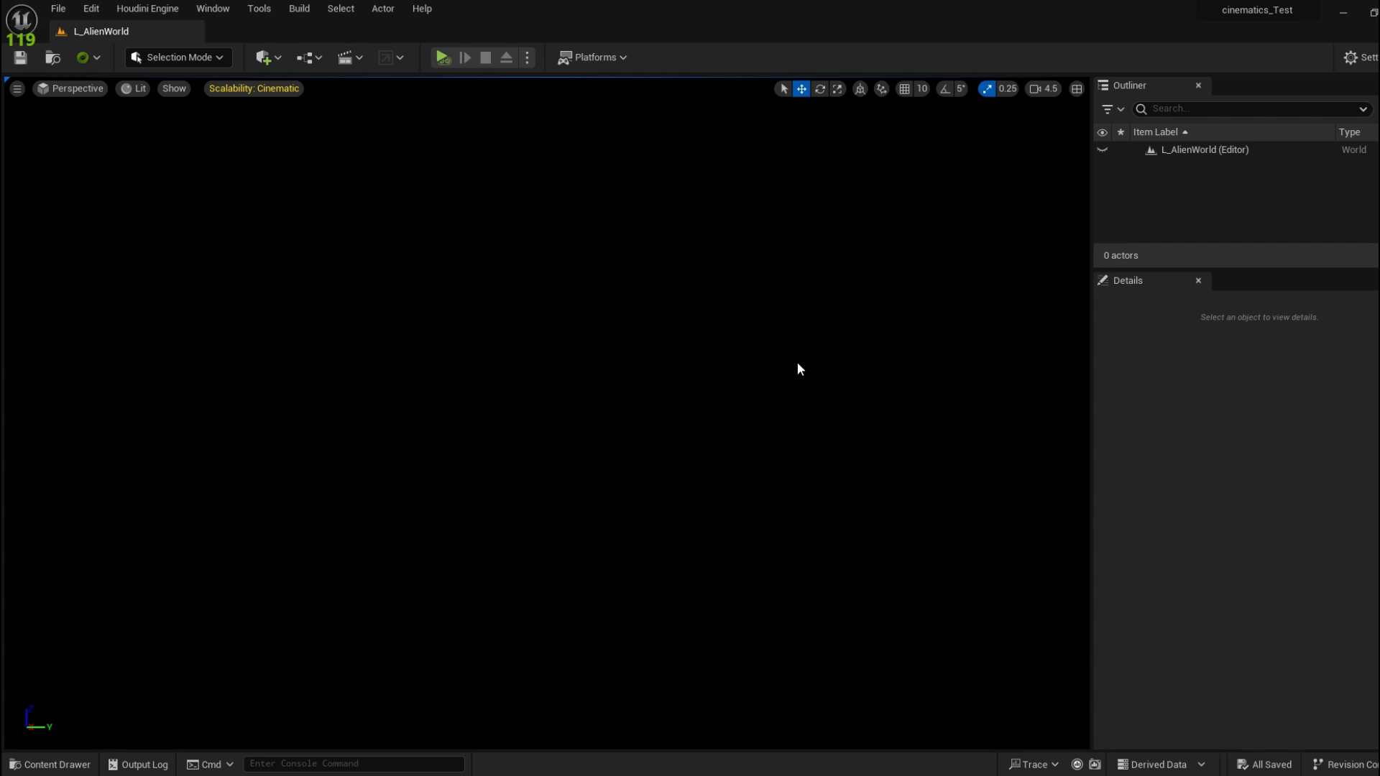
Place a directional light and a sky light in the empty level
{"action": "left_click", "coordinate": [273, 58]}
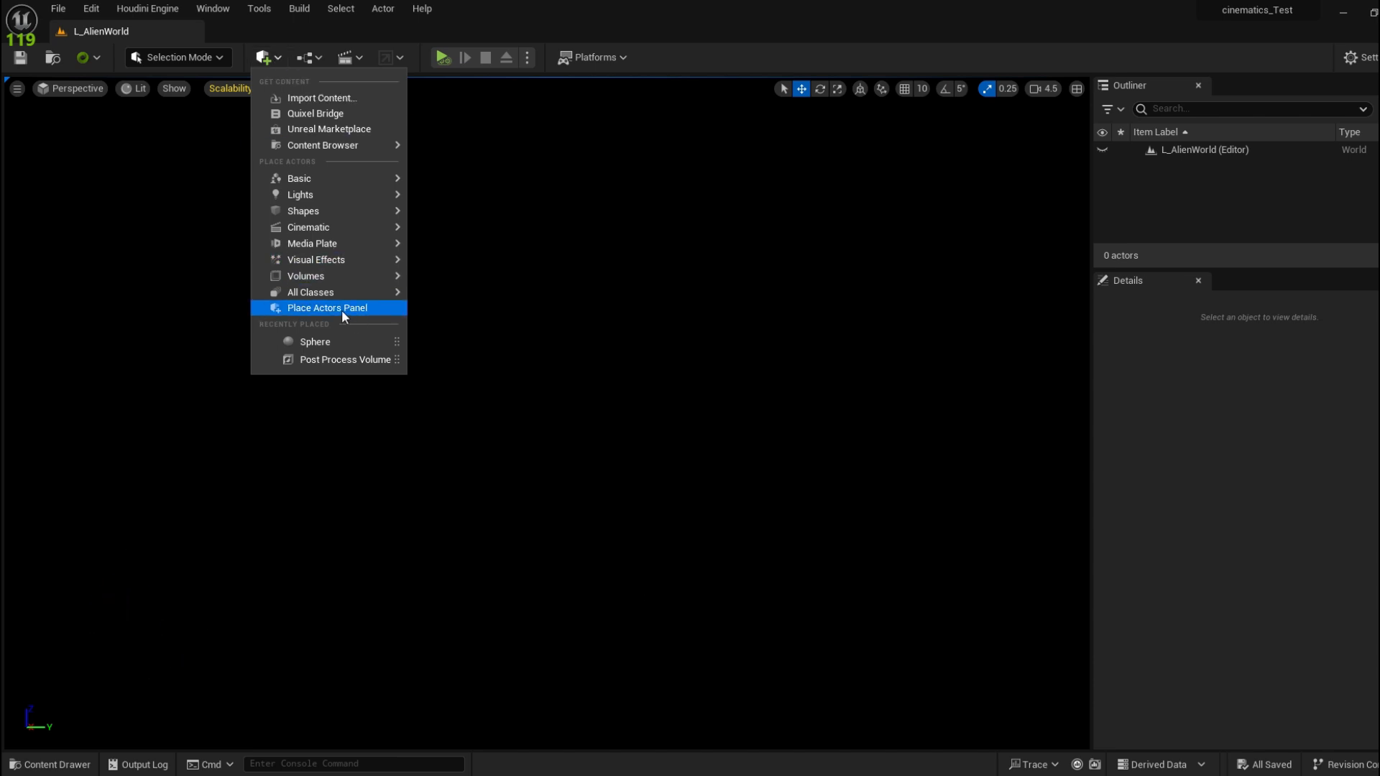
{"action": "left_click", "coordinate": [377, 308]}
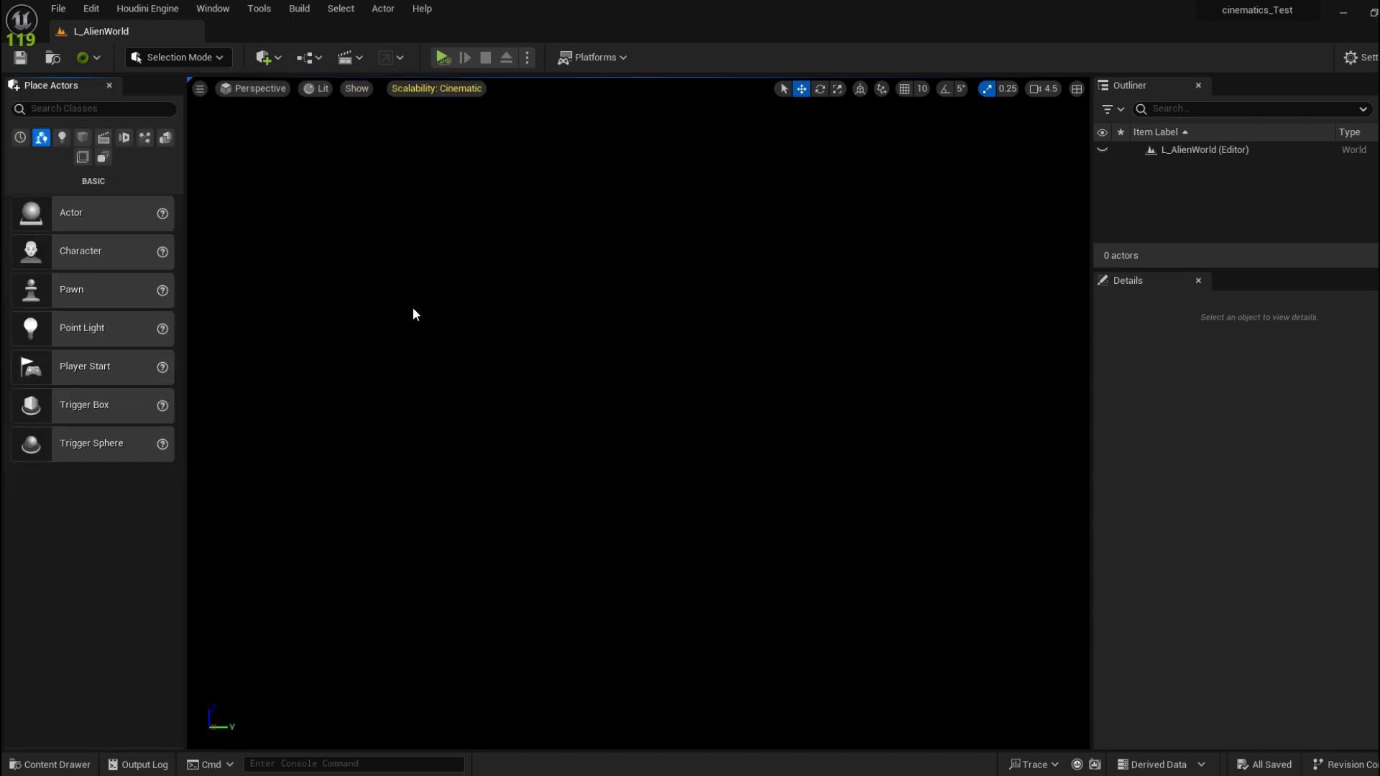
{"action": "left_click", "coordinate": [62, 137]}
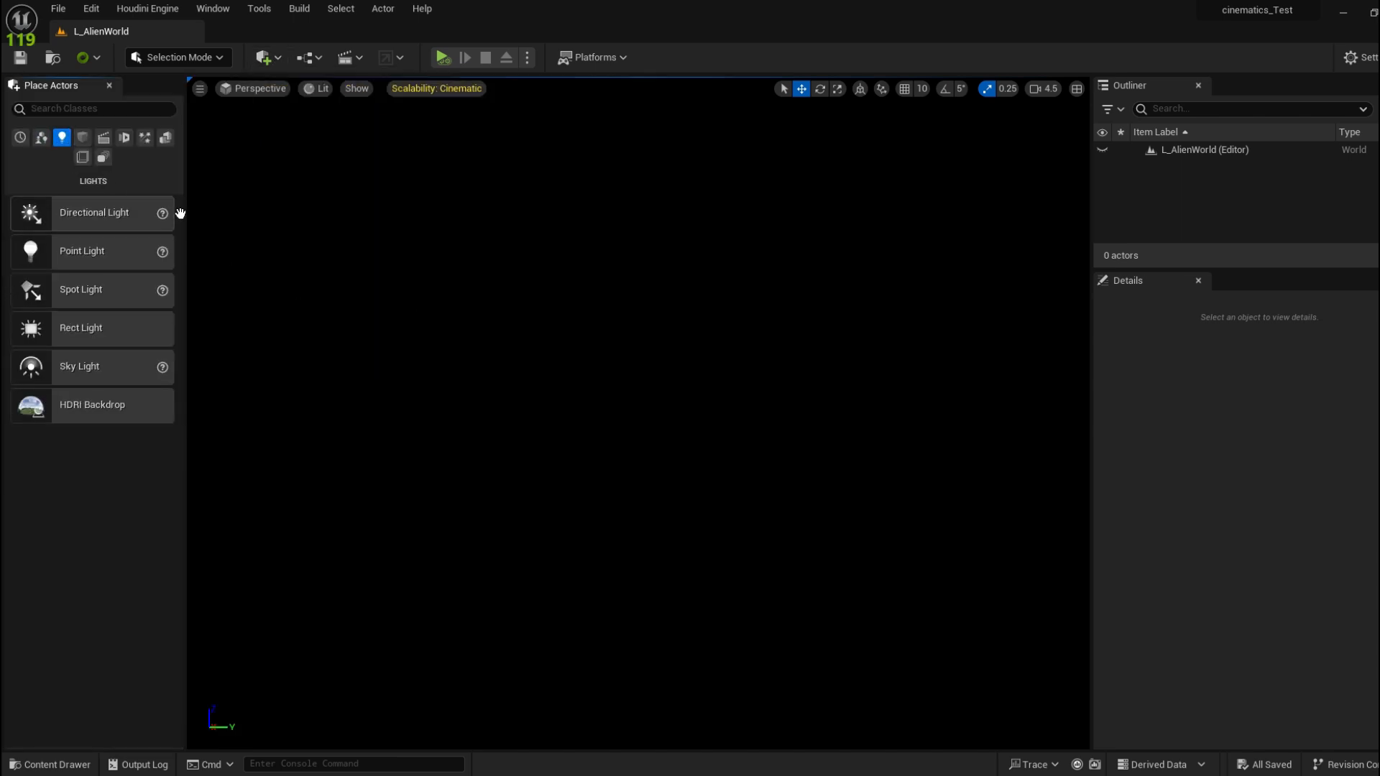
{"action": "left_click_drag", "start_coordinate": [68, 215], "coordinate": [596, 189]}
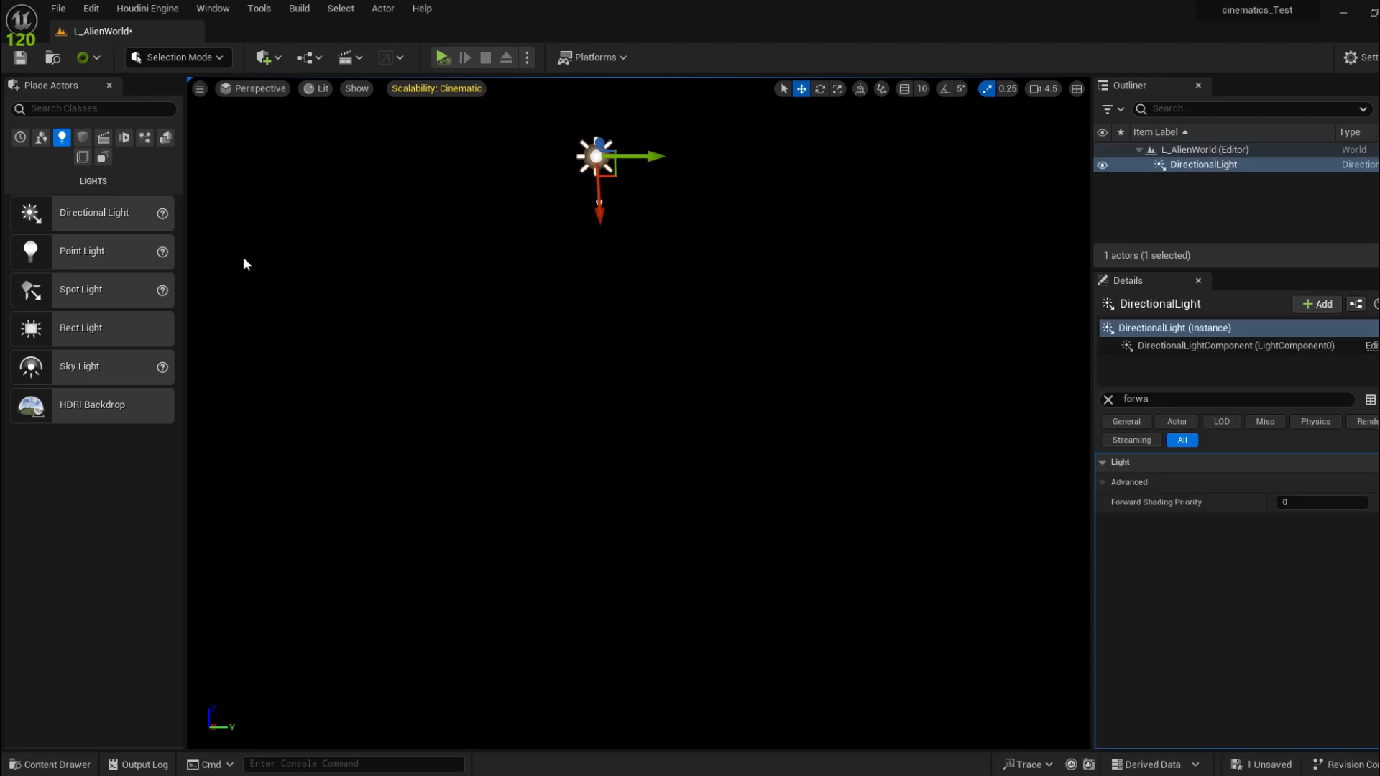
{"action": "left_click_drag", "start_coordinate": [109, 370], "coordinate": [509, 269]}
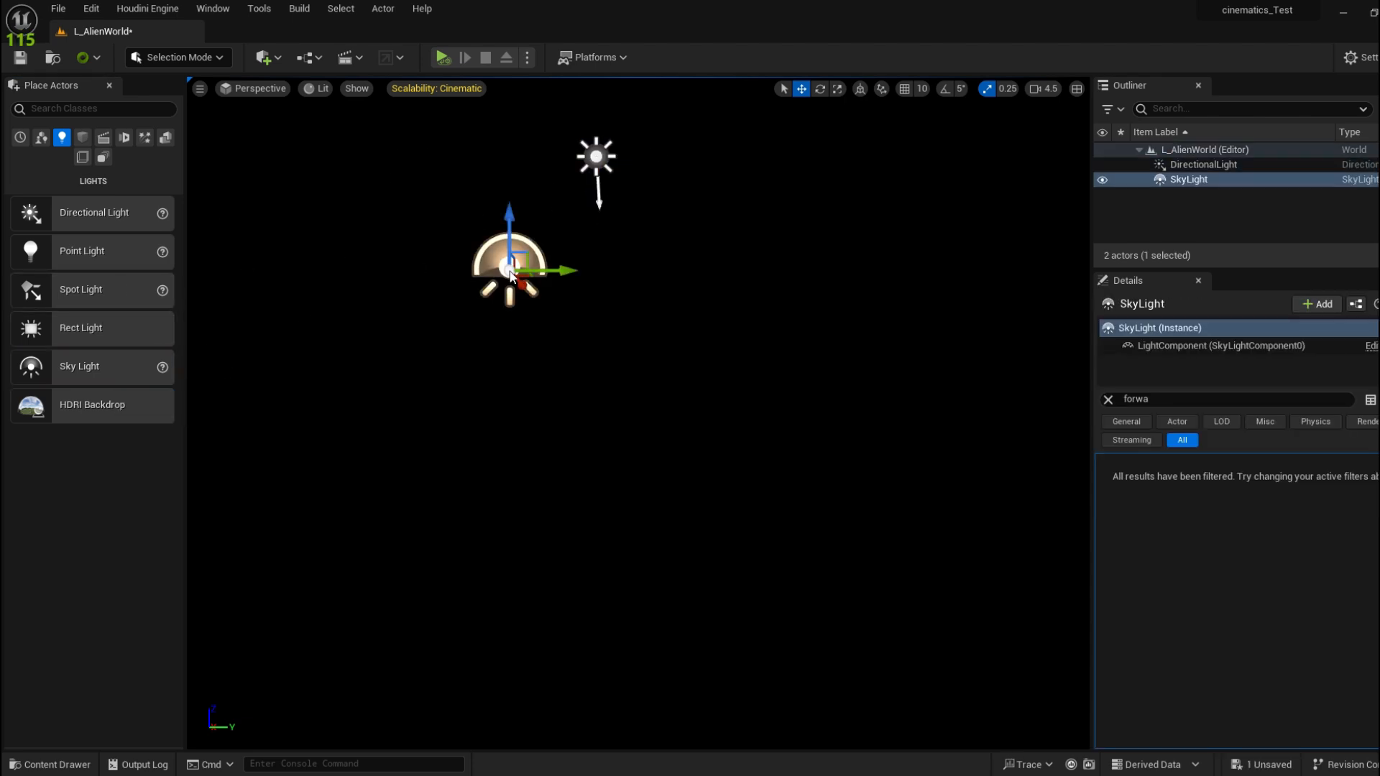
Place a Sky Atmosphere and an Exponential Height Fog in the level
{"action": "left_click", "coordinate": [146, 140]}
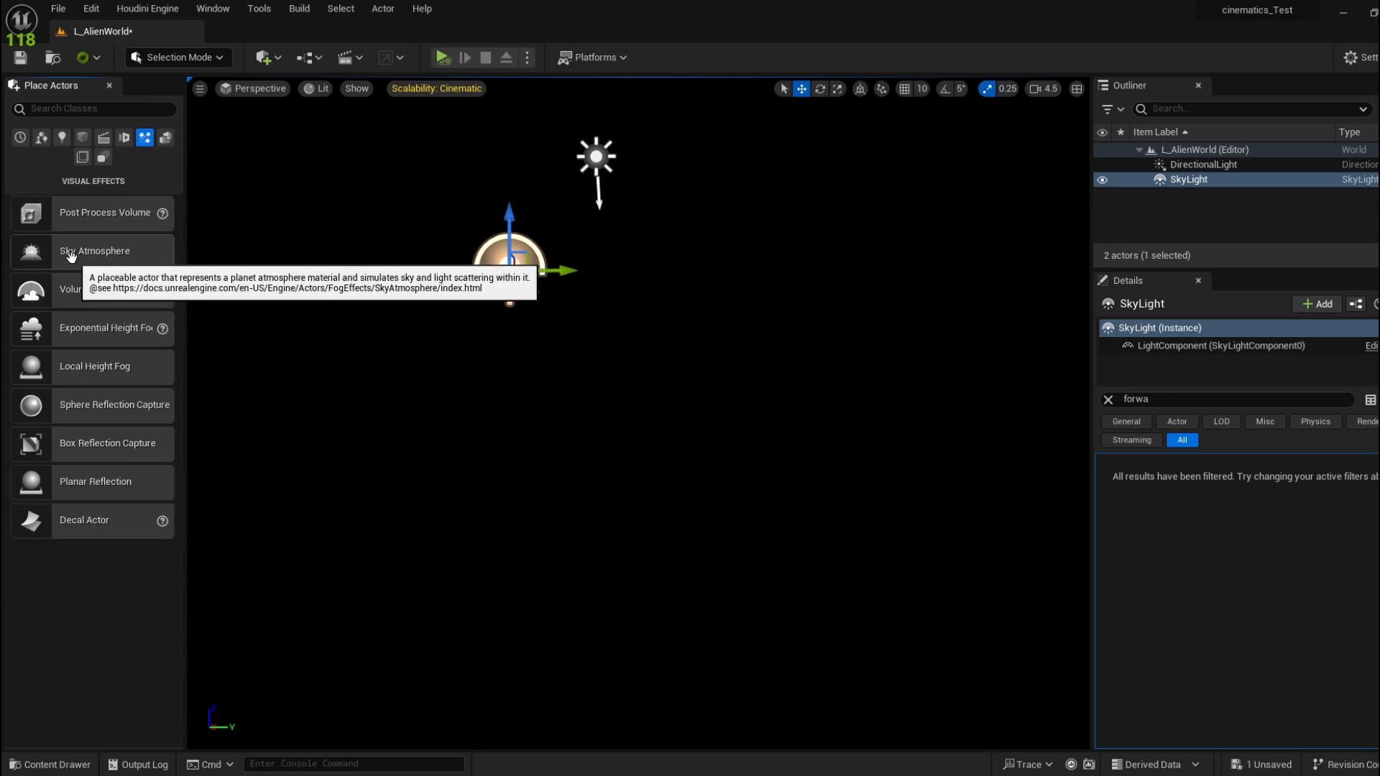
{"action": "left_click_drag", "start_coordinate": [70, 255], "coordinate": [401, 210]}
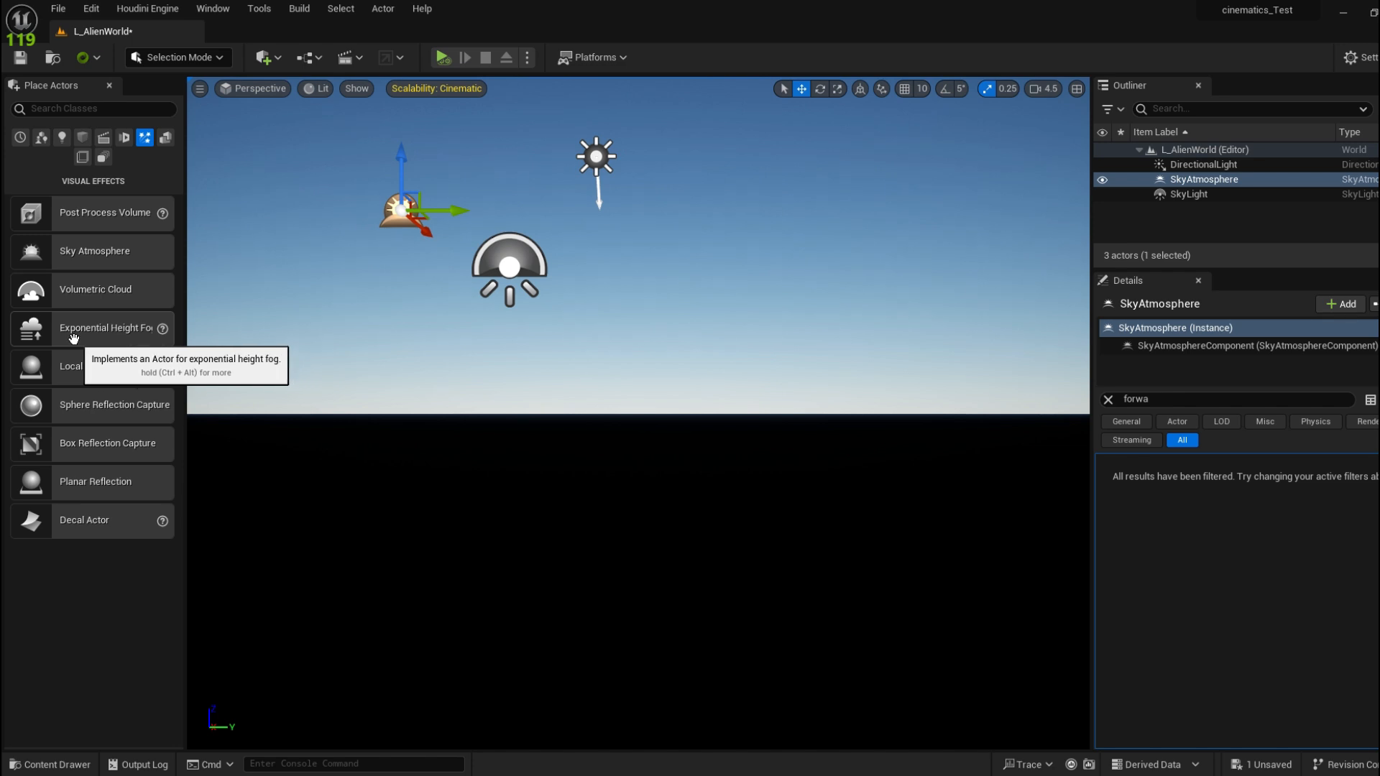
{"action": "left_click_drag", "start_coordinate": [72, 337], "coordinate": [467, 325]}
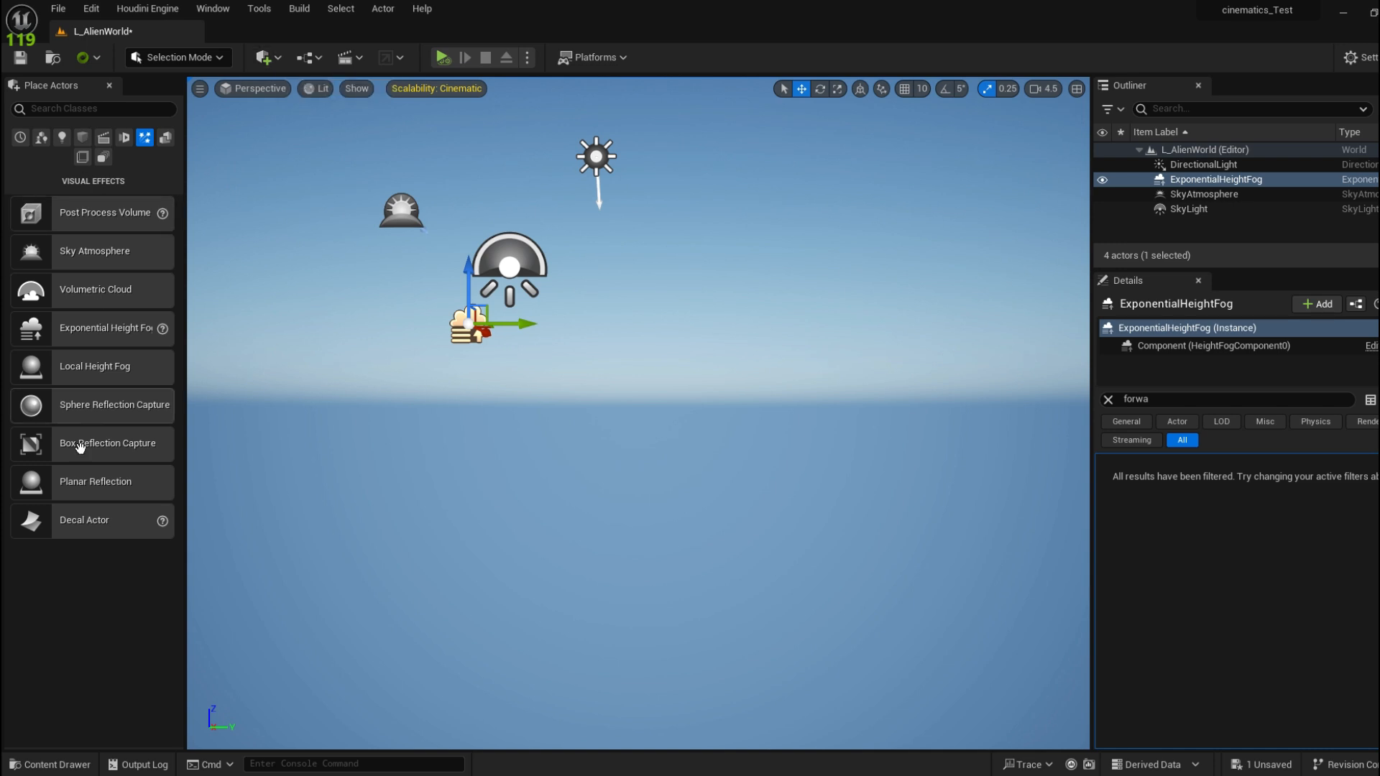
Delete all four manually placed lighting and atmosphere actors from the level
{"action": "left_click", "coordinate": [1207, 208]}
{"action": "left_click", "coordinate": [1217, 166], "text": "shift"}
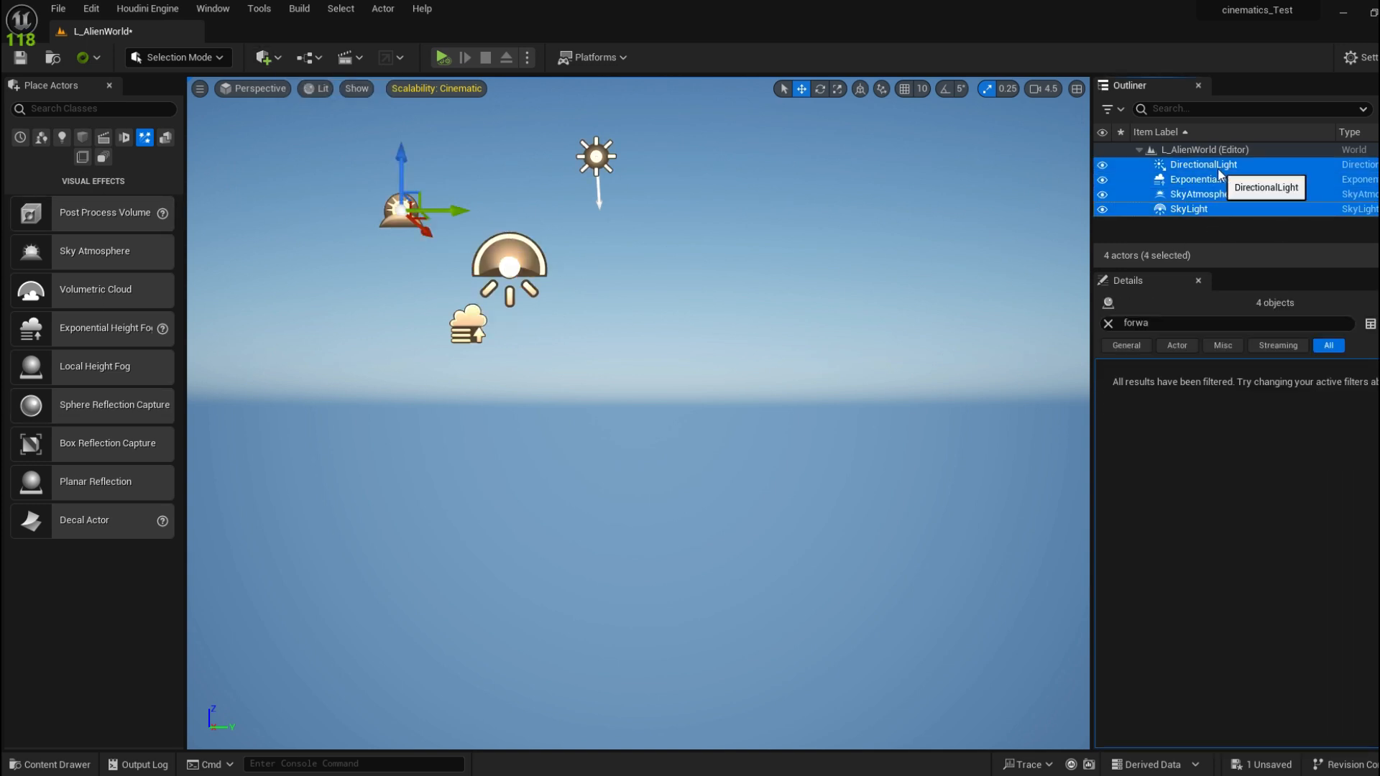
{"action": "key", "text": "Delete"}
Open the Env. Light Mixer and use it to create a sky light and an atmospheric light
{"action": "left_click", "coordinate": [213, 8]}
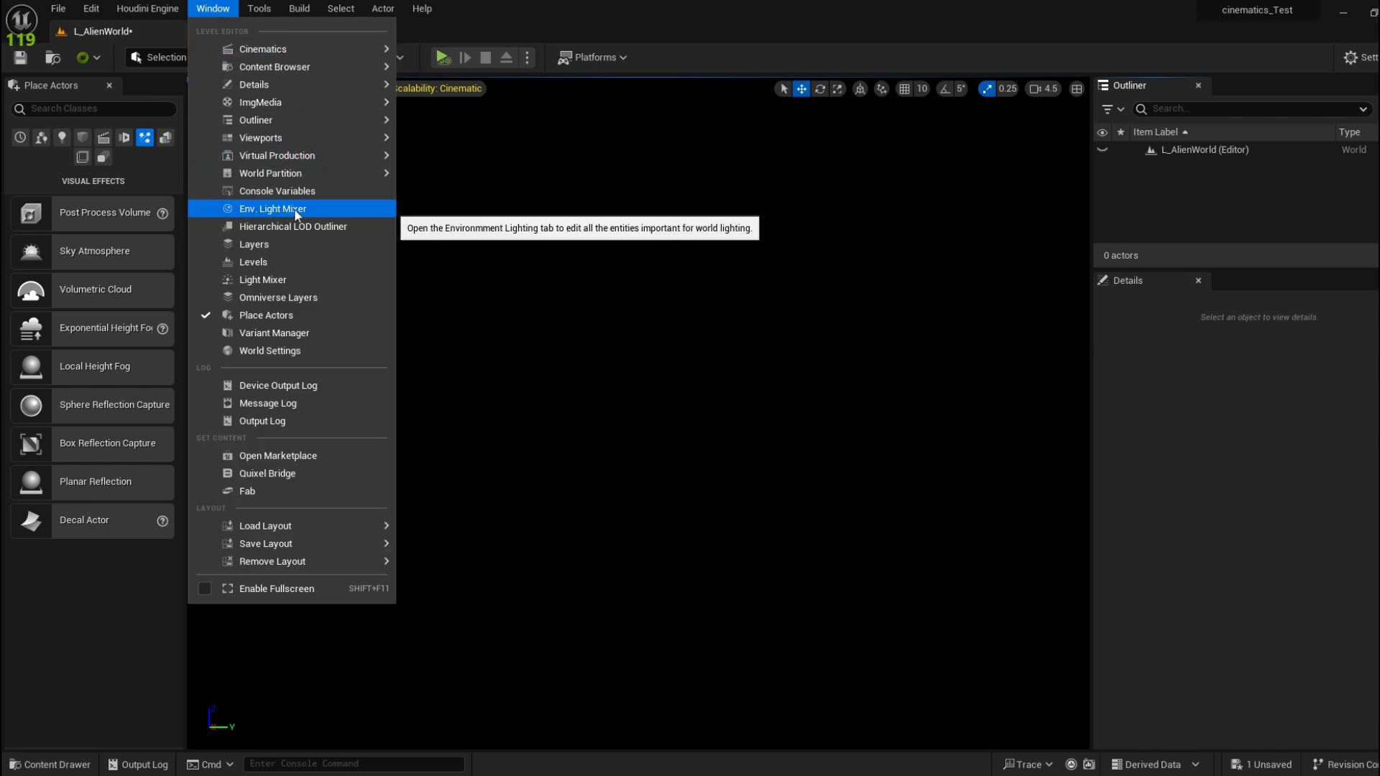
{"action": "left_click", "coordinate": [328, 210]}
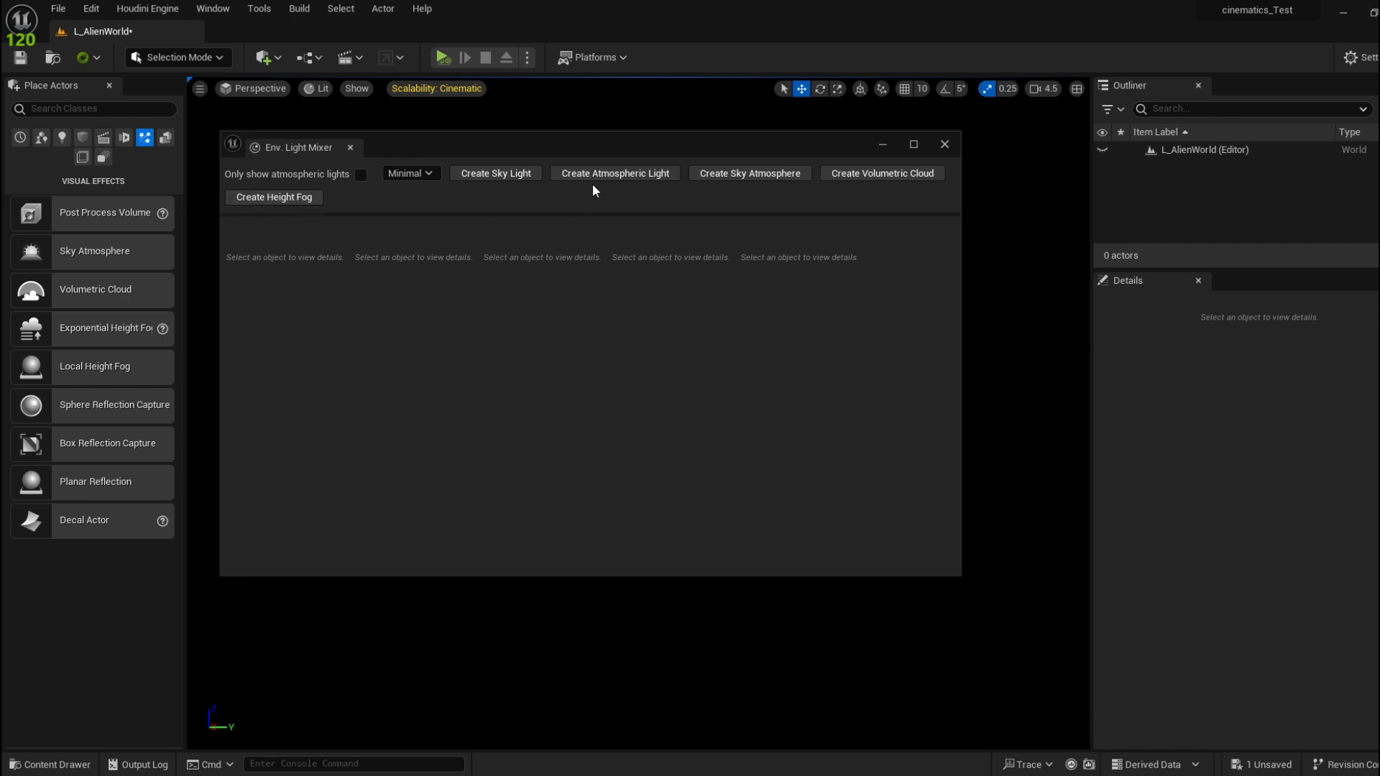
{"action": "left_click_drag", "start_coordinate": [677, 143], "coordinate": [648, 300]}
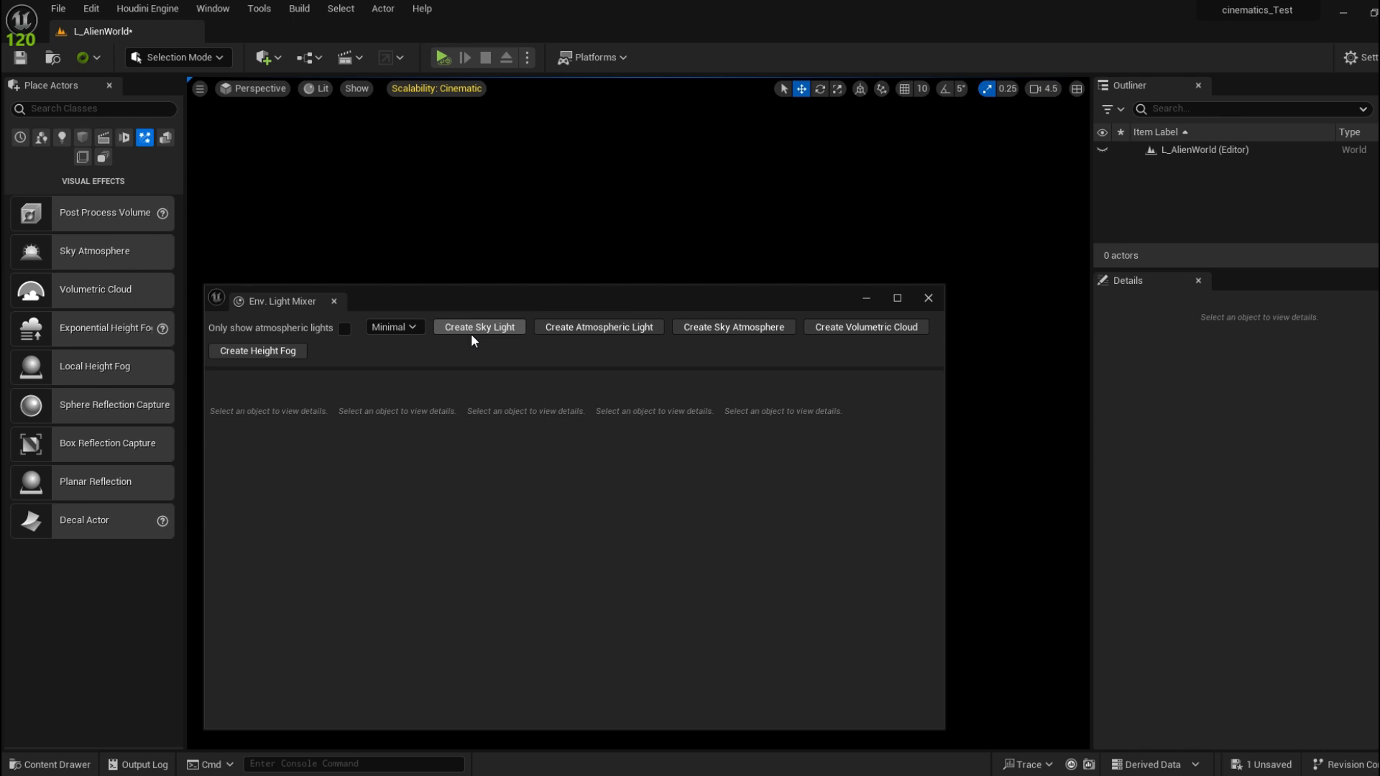
{"action": "left_click", "coordinate": [506, 331]}
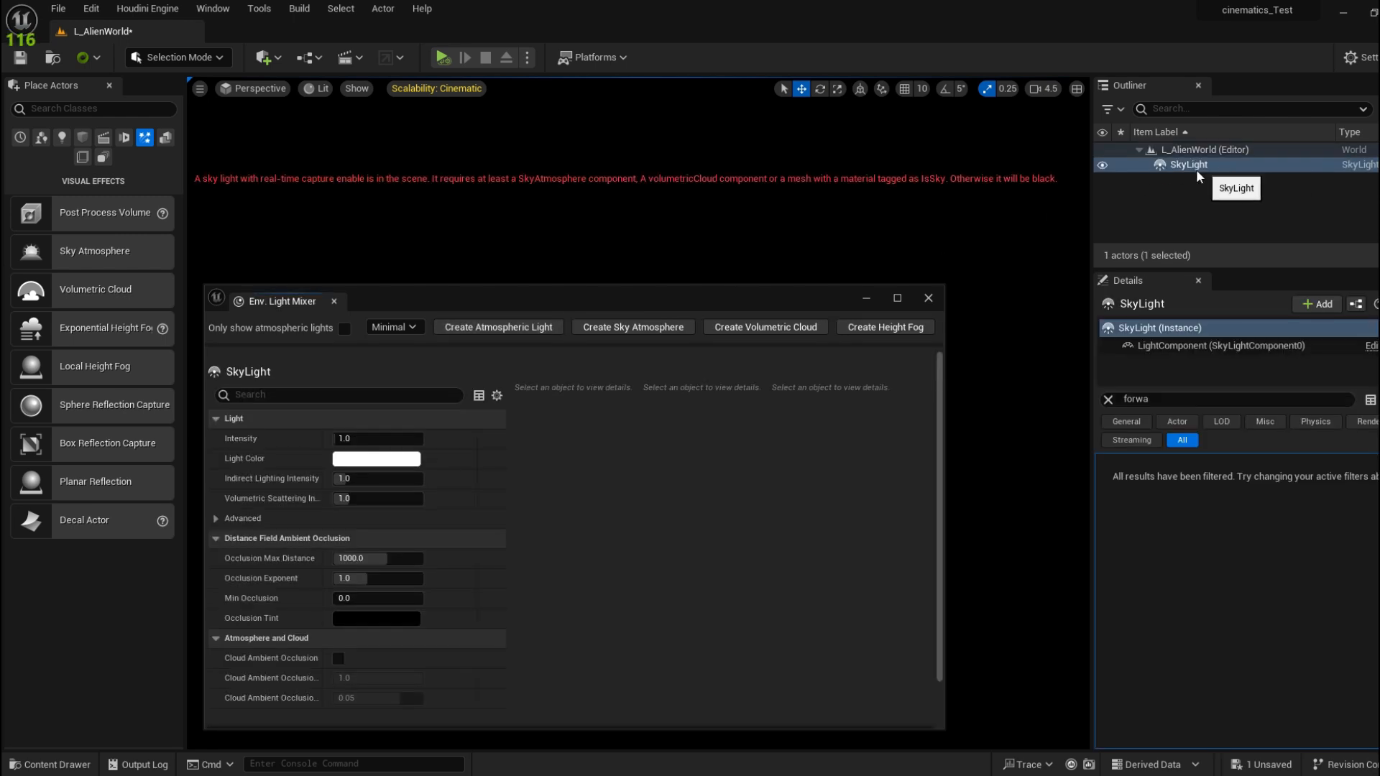
{"action": "left_click", "coordinate": [531, 326]}
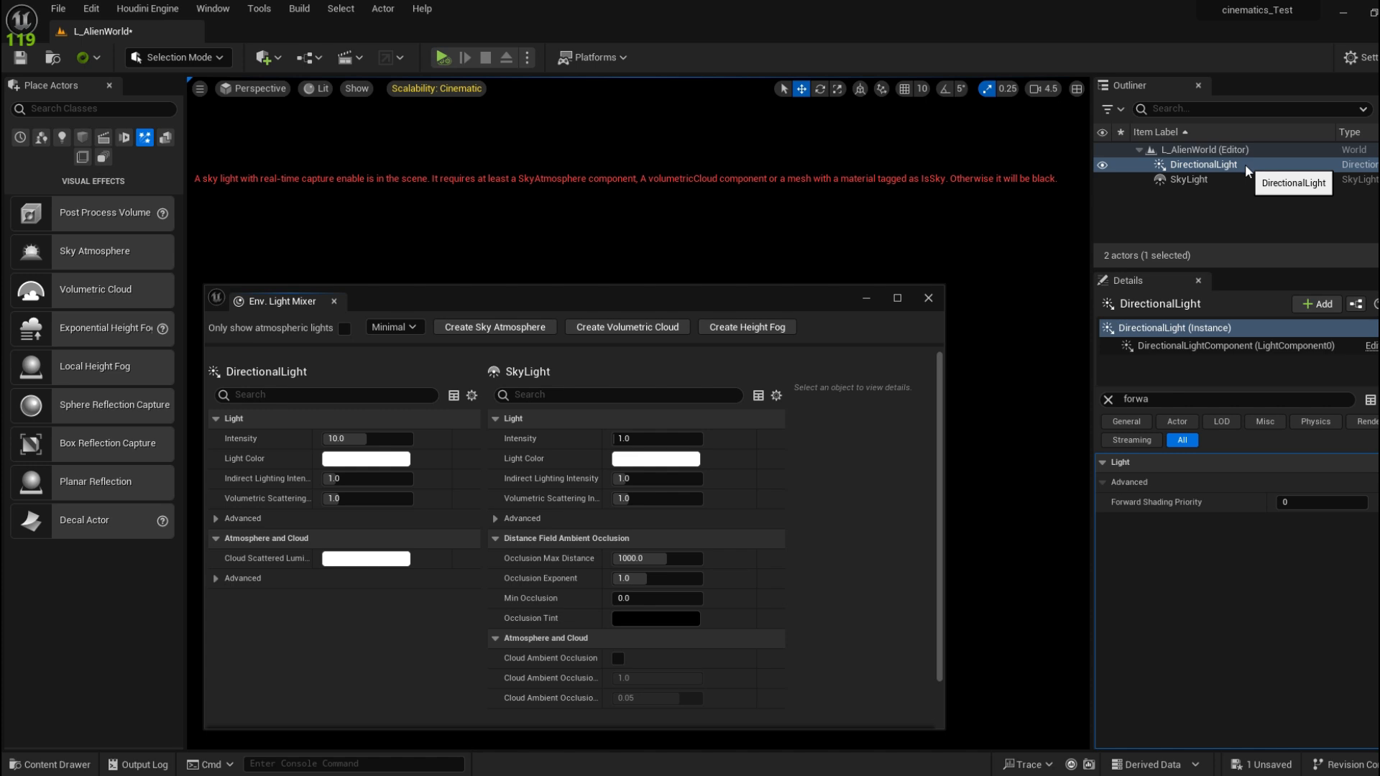
Create a sky atmosphere, a volumetric cloud and a height fog with the Env. Light Mixer
{"action": "left_click", "coordinate": [533, 329]}
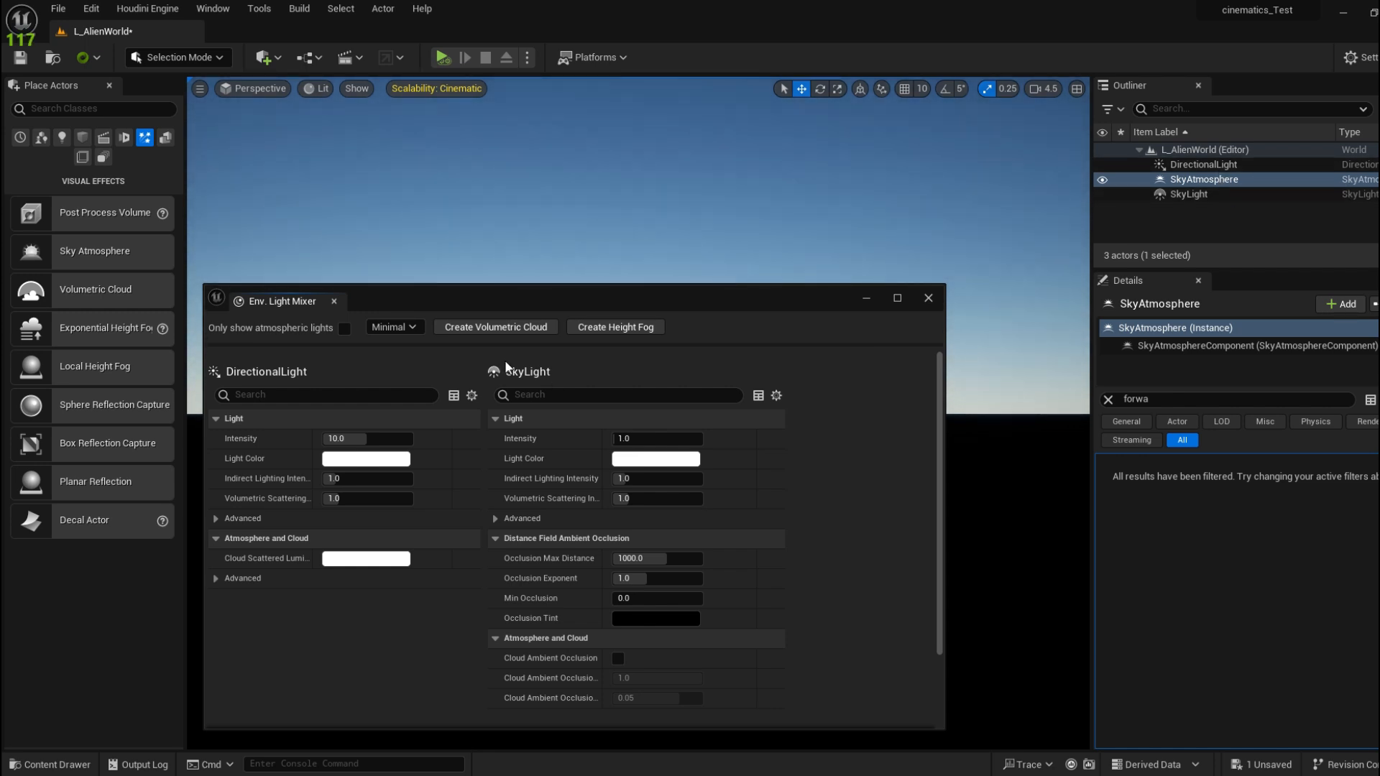
{"action": "left_click", "coordinate": [520, 327]}
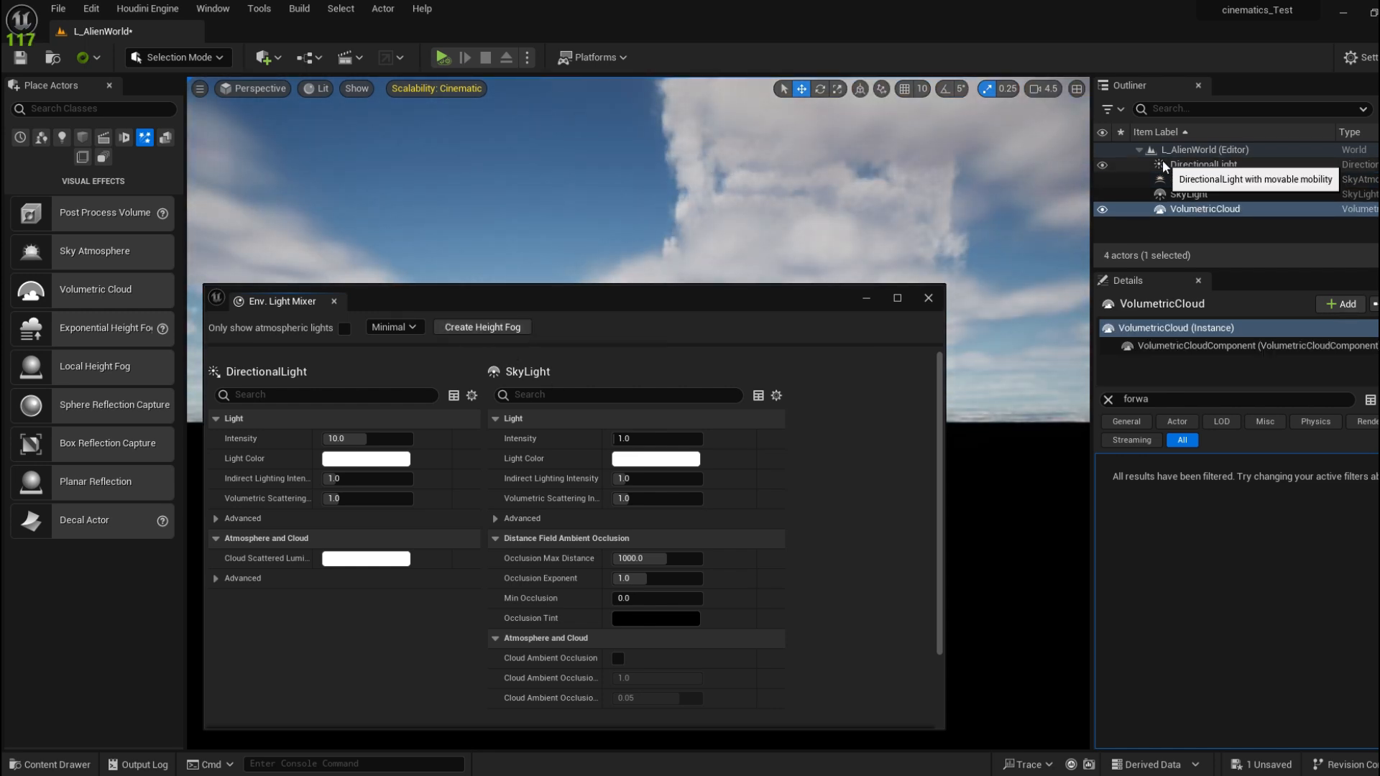
{"action": "left_click", "coordinate": [520, 327]}
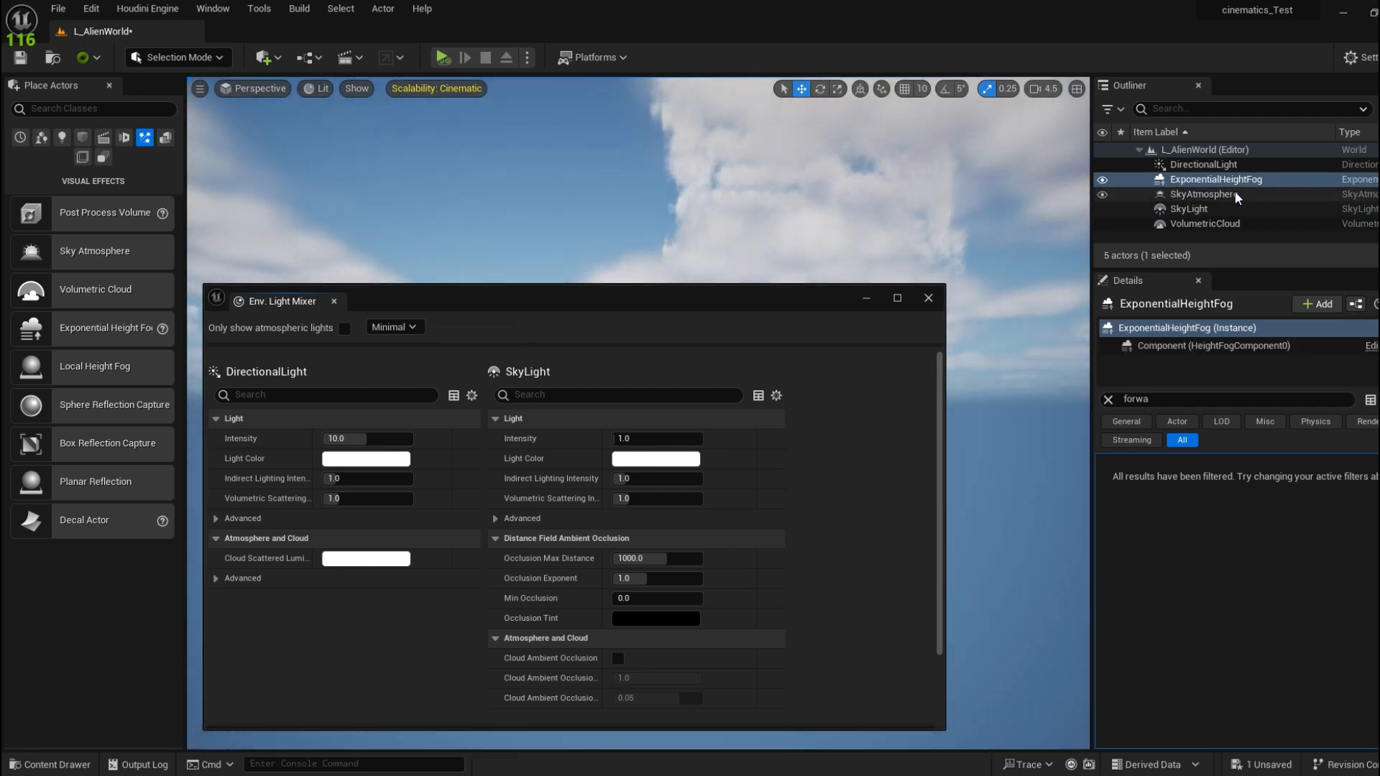
Clear the property search filter in the actor details and maximize the Env. Light Mixer window
{"action": "left_click", "coordinate": [1108, 399]}
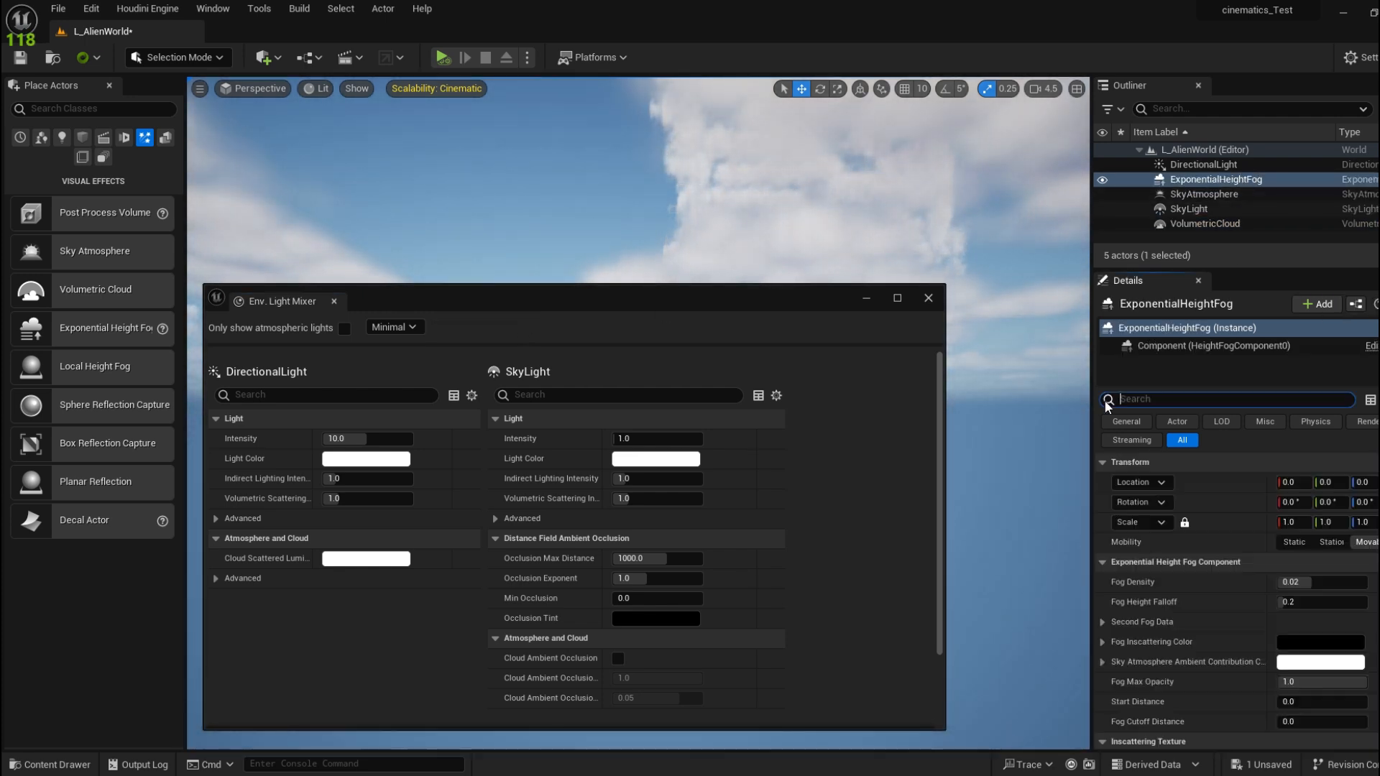
{"action": "left_click", "coordinate": [947, 307]}
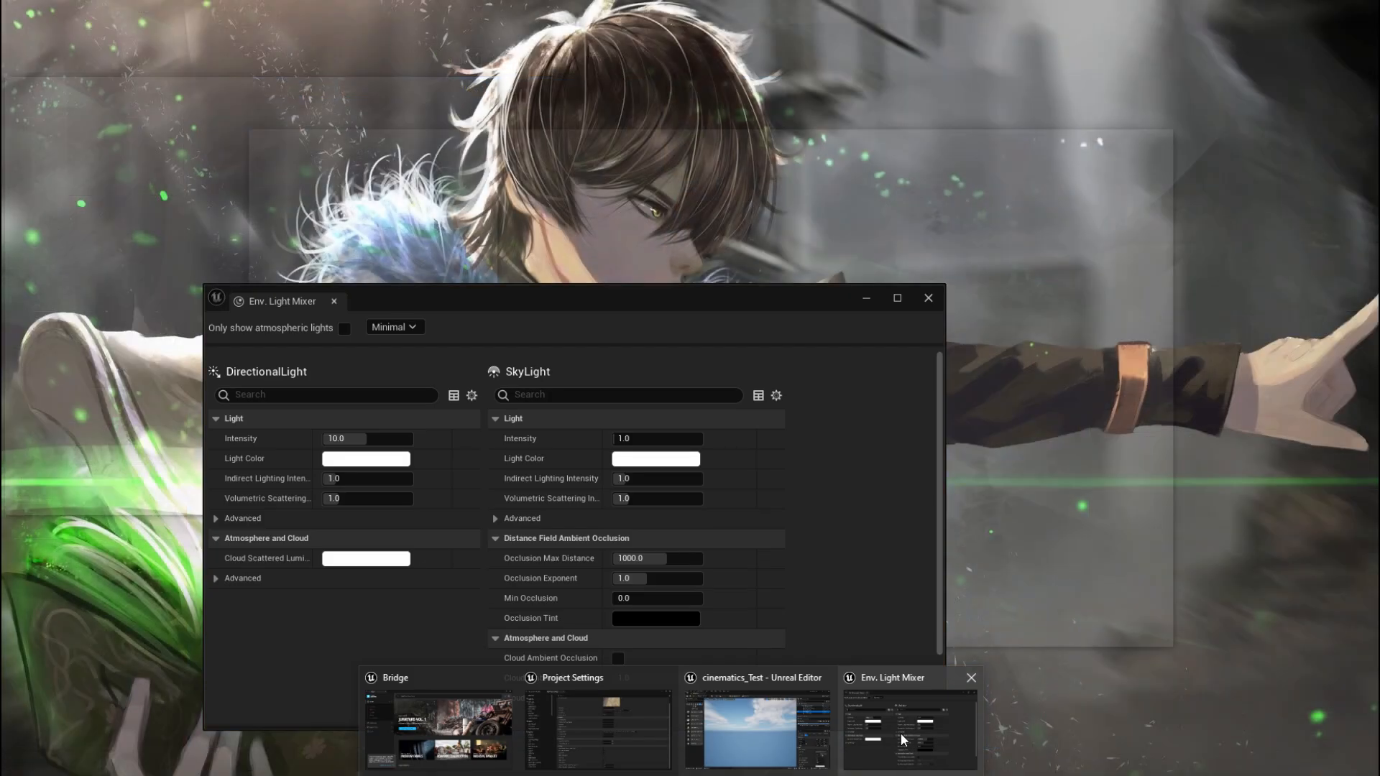
{"action": "left_click", "coordinate": [900, 733]}
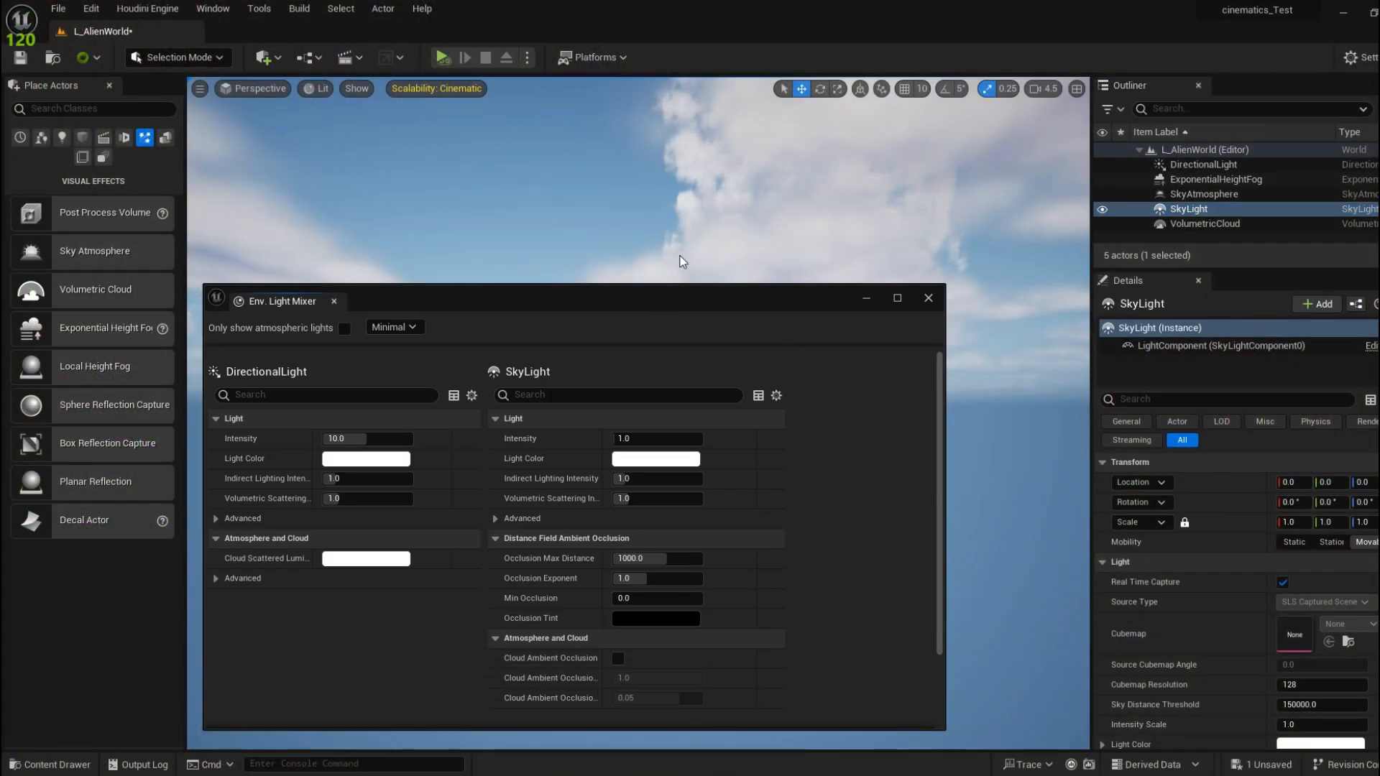
{"action": "left_click_drag", "start_coordinate": [663, 290], "coordinate": [711, 107]}
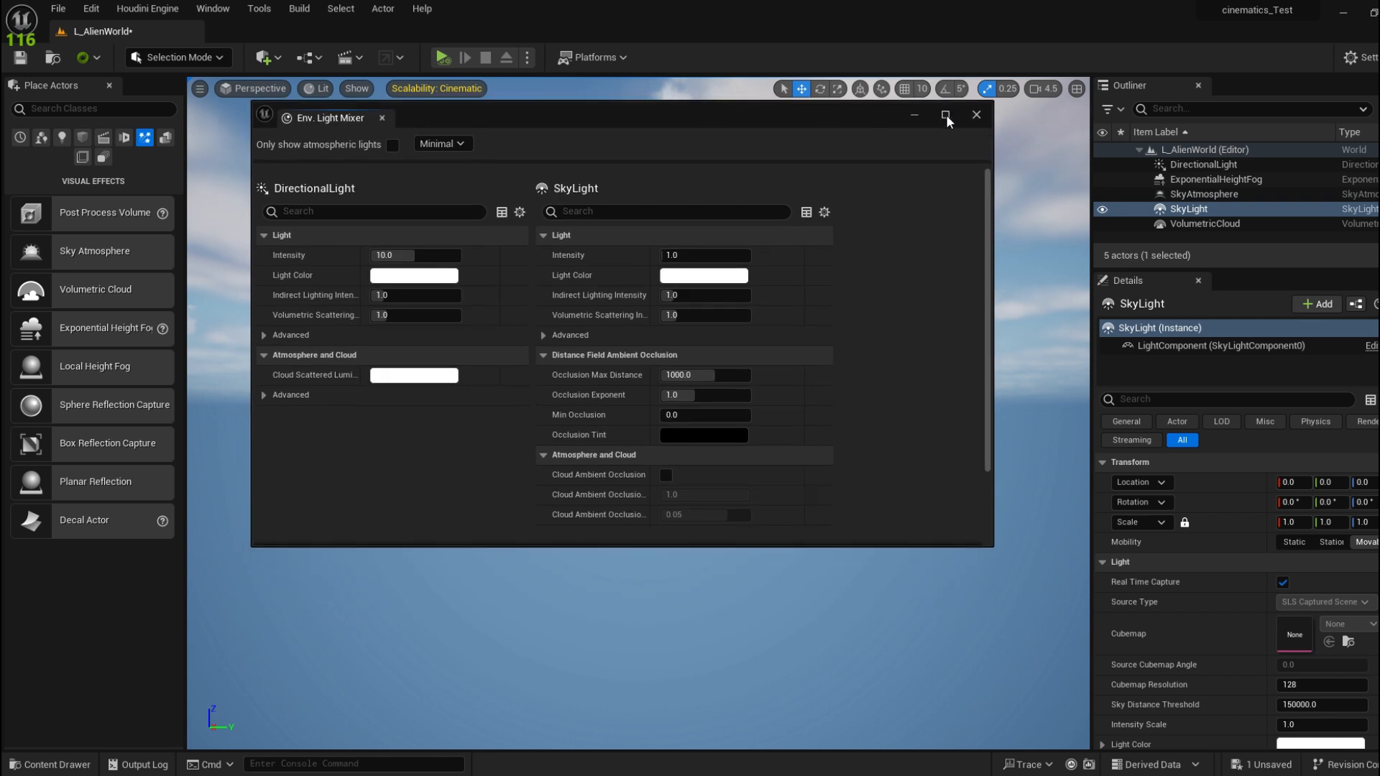
{"action": "left_click", "coordinate": [949, 115]}
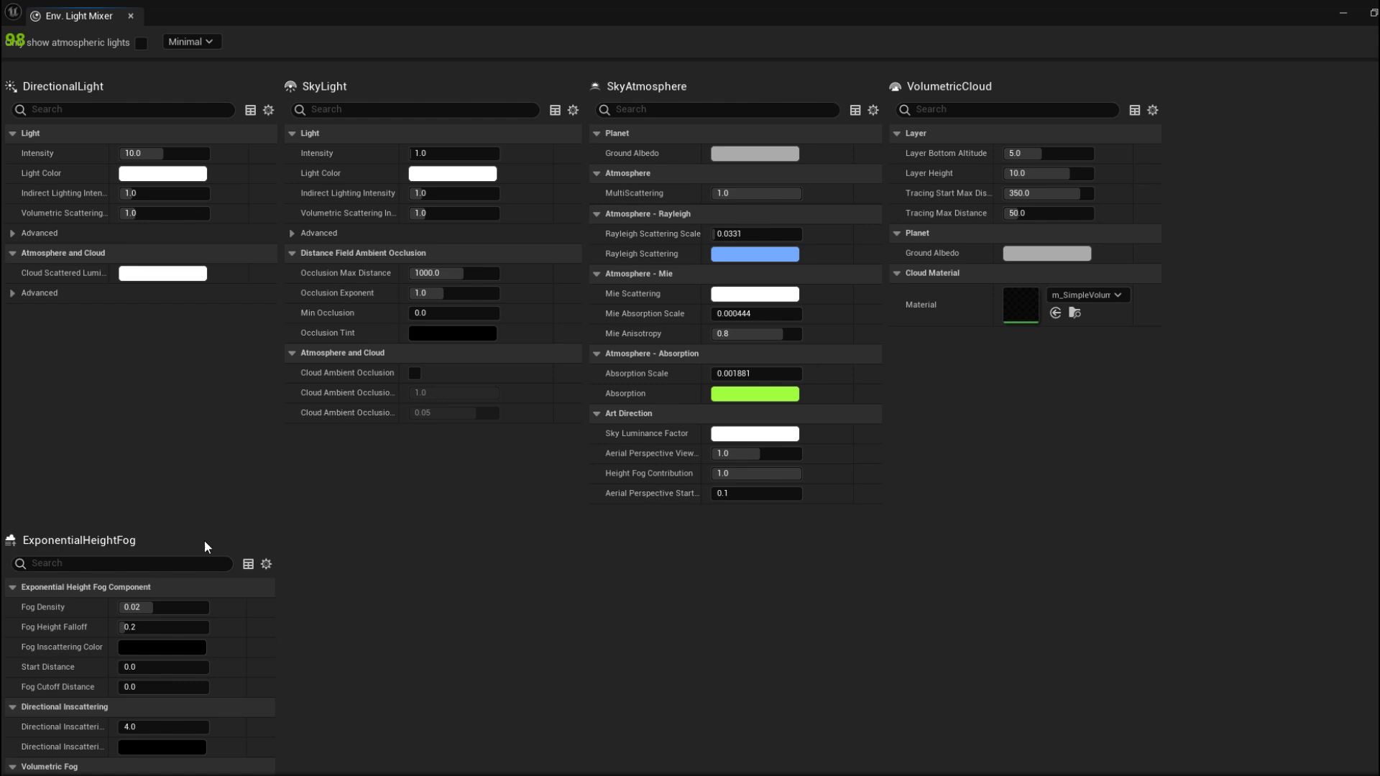
{"action": "left_click_drag", "start_coordinate": [692, 15], "coordinate": [692, 150]}
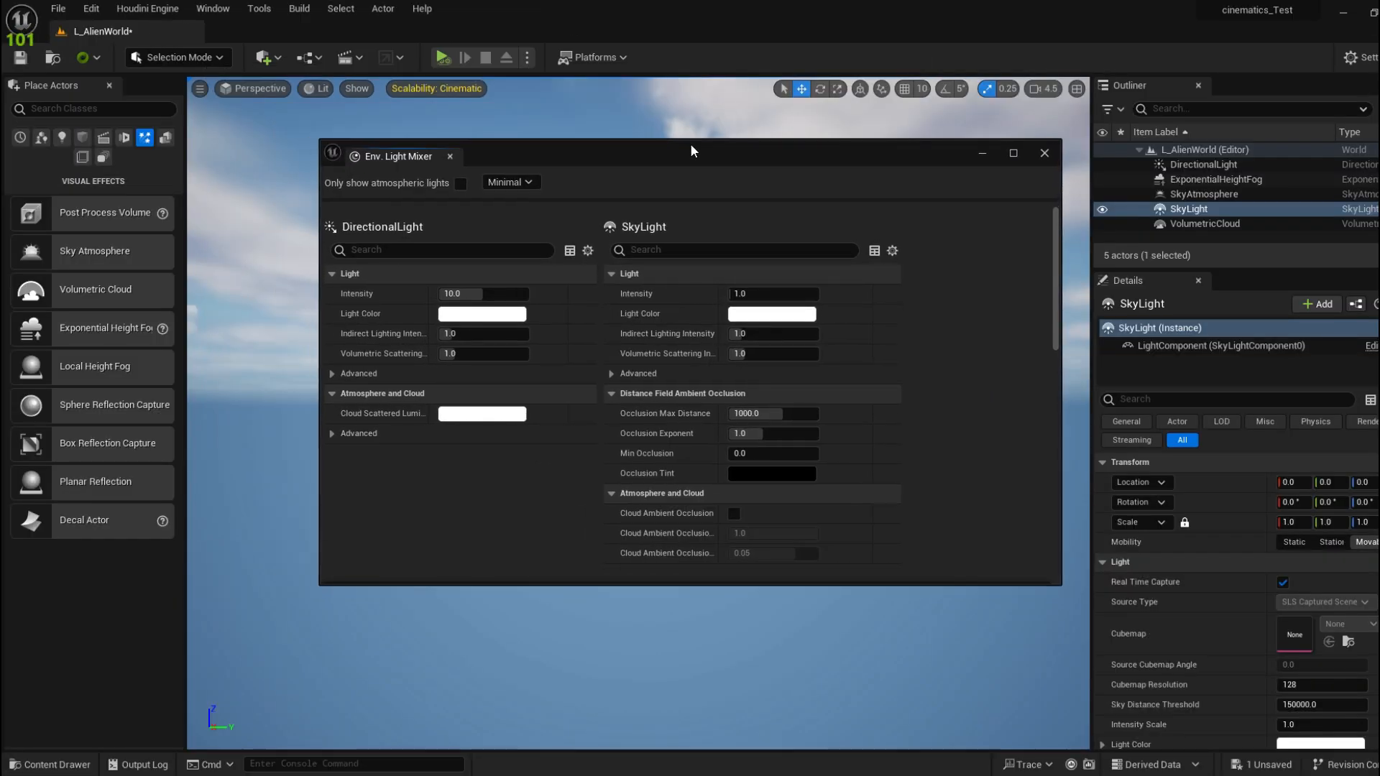
{"action": "left_click", "coordinate": [1013, 153]}
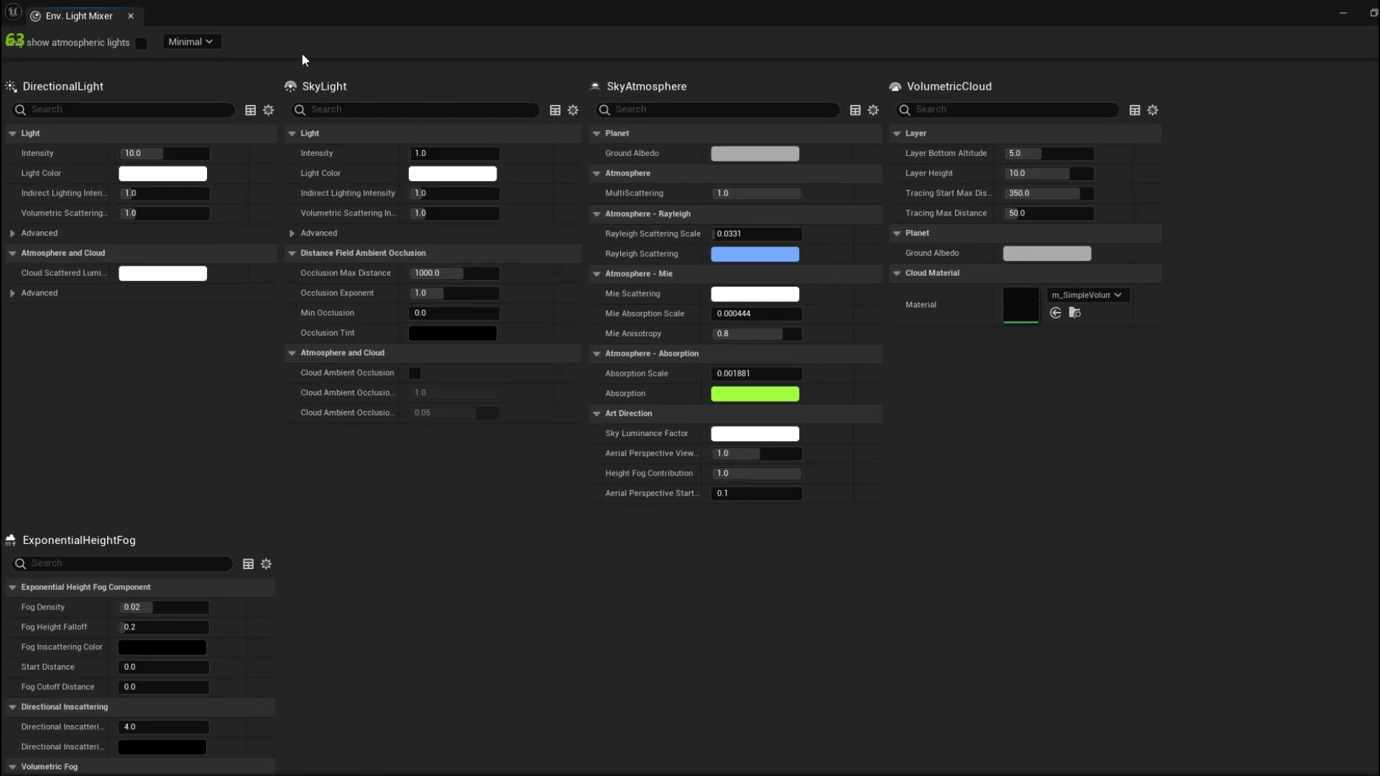
Set the Env. Light Mixer's property detail level to Normal+Advanced and look through the properties down to the height fog
{"action": "left_click", "coordinate": [185, 43]}
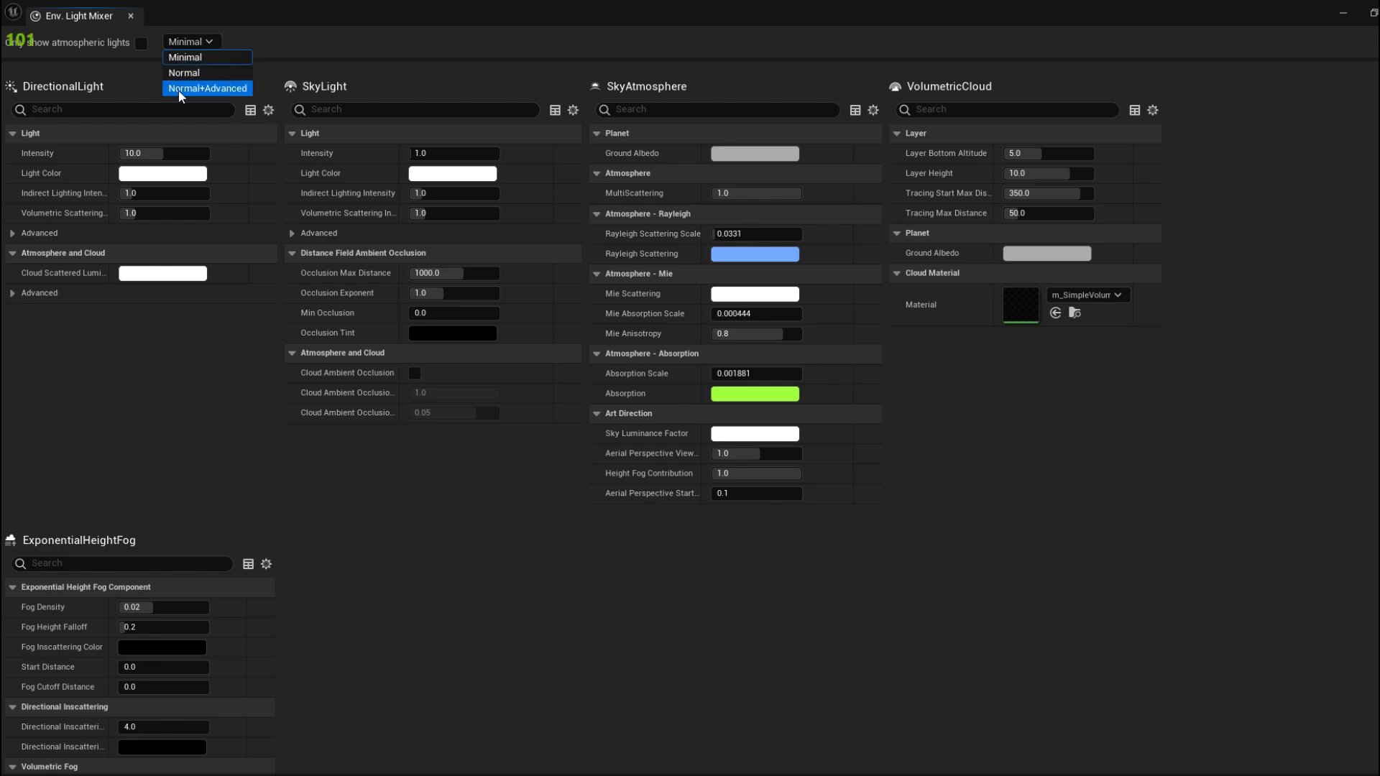
{"action": "left_click", "coordinate": [350, 36]}
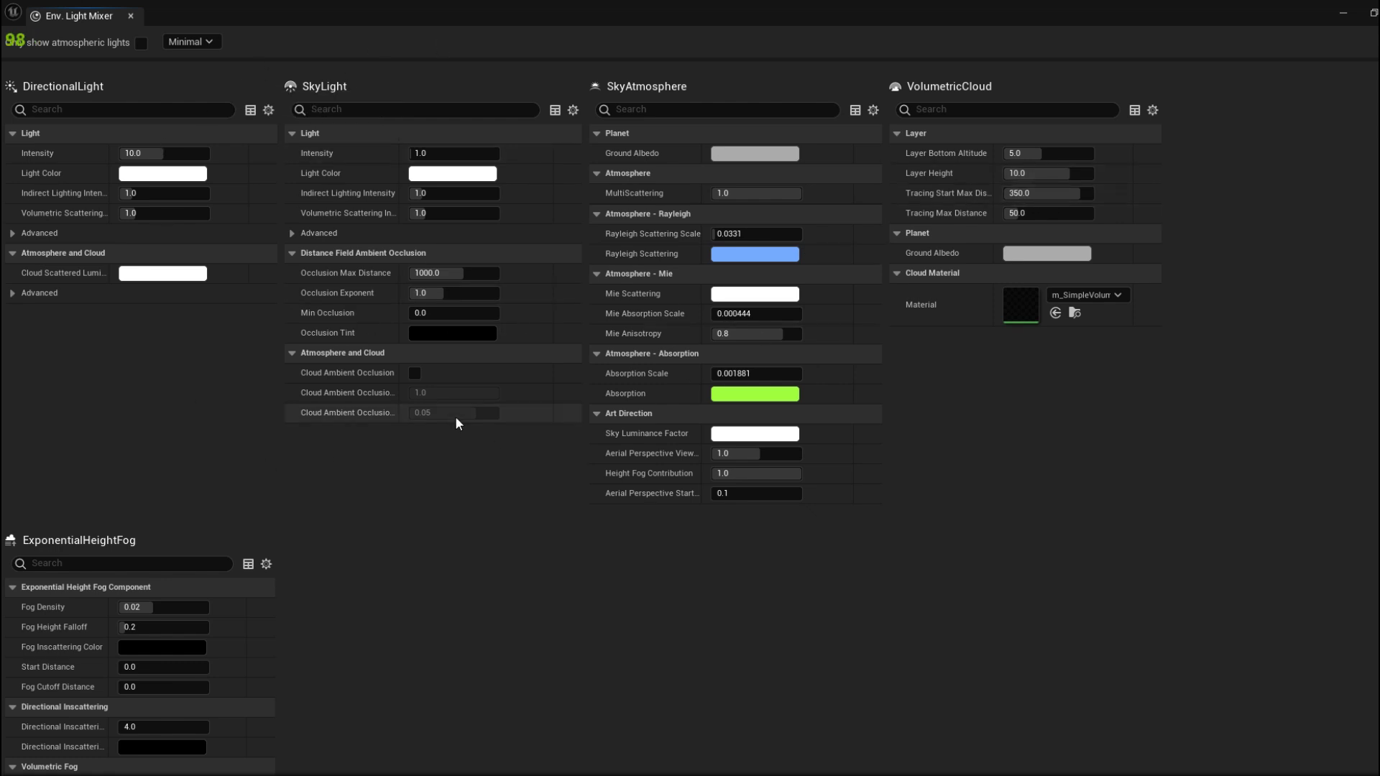
{"action": "left_click", "coordinate": [214, 43]}
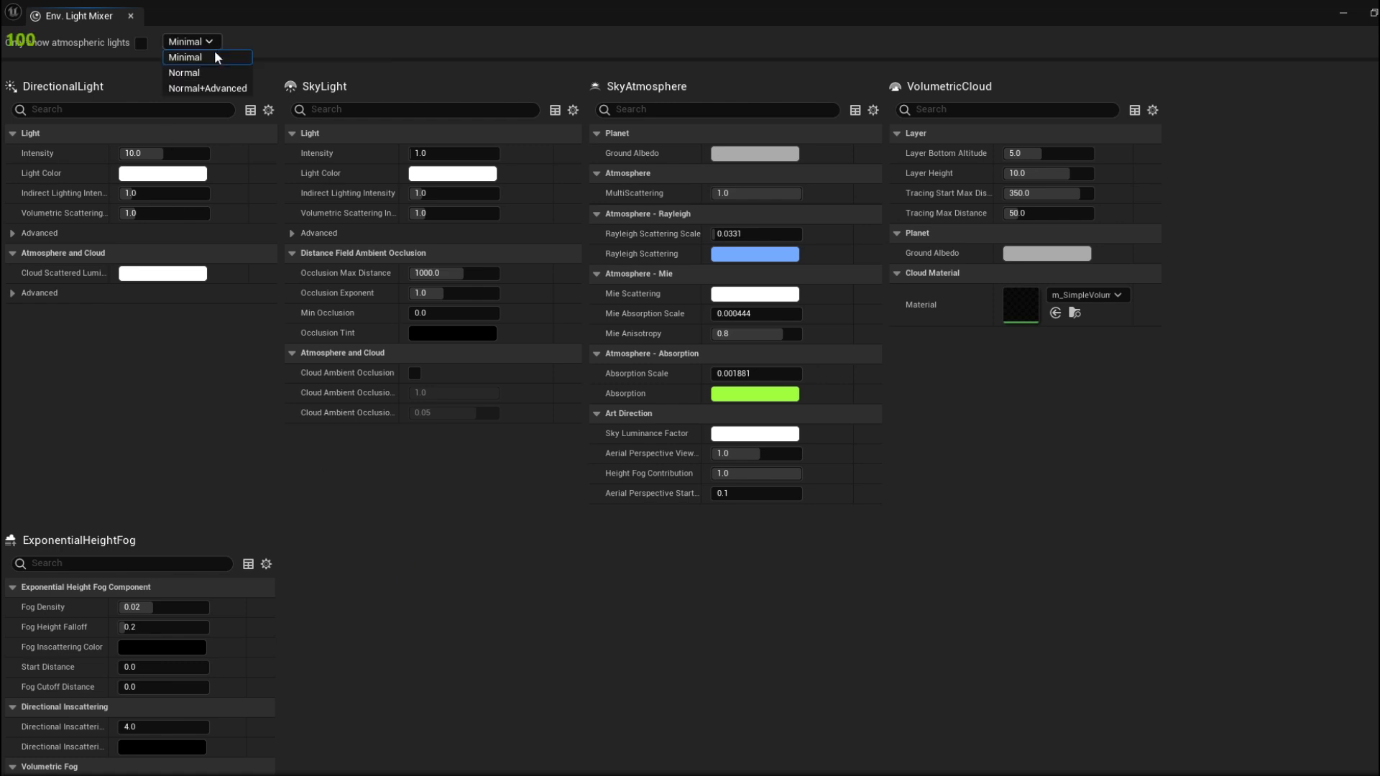
{"action": "left_click", "coordinate": [229, 89]}
{"action": "scroll", "coordinate": [697, 437], "scroll_direction": "down", "scroll_amount": 10}
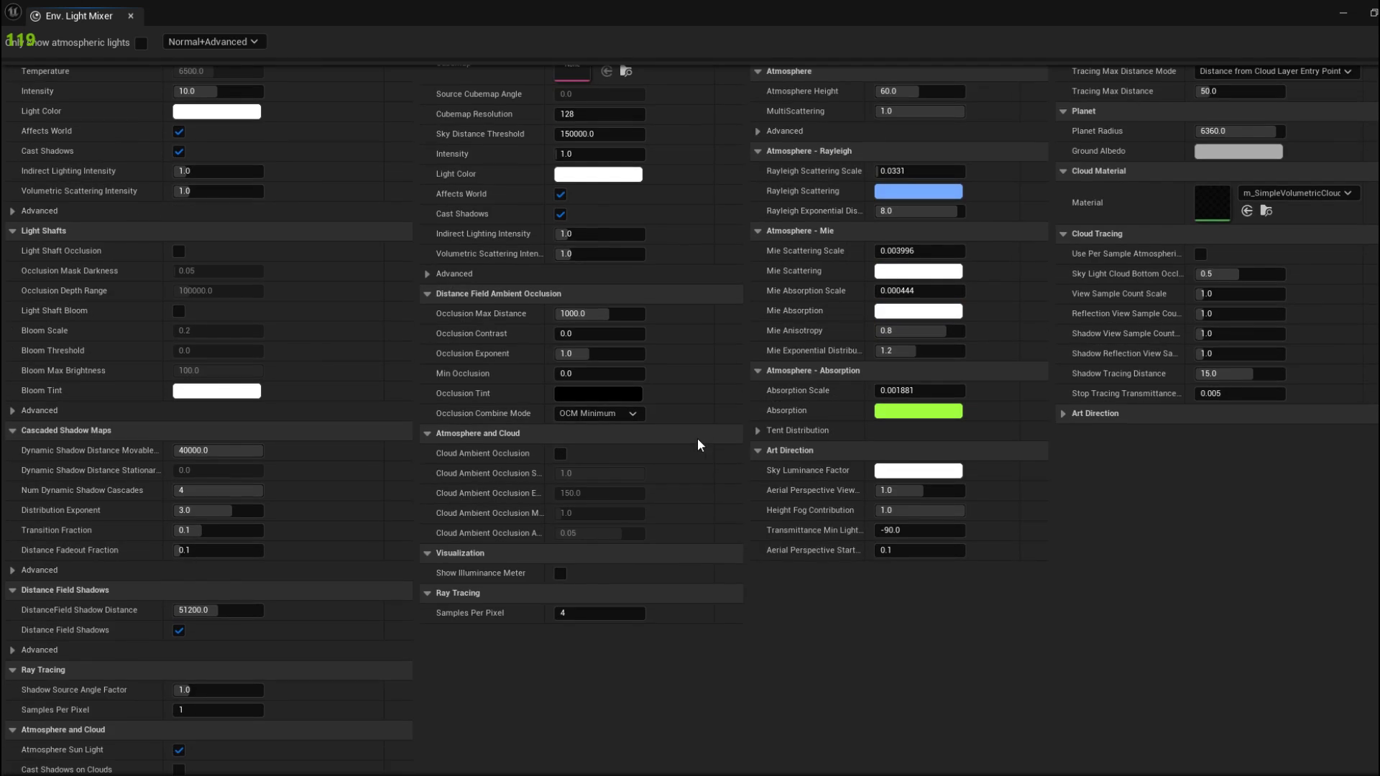
{"action": "scroll", "coordinate": [595, 514], "scroll_direction": "down", "scroll_amount": 3}
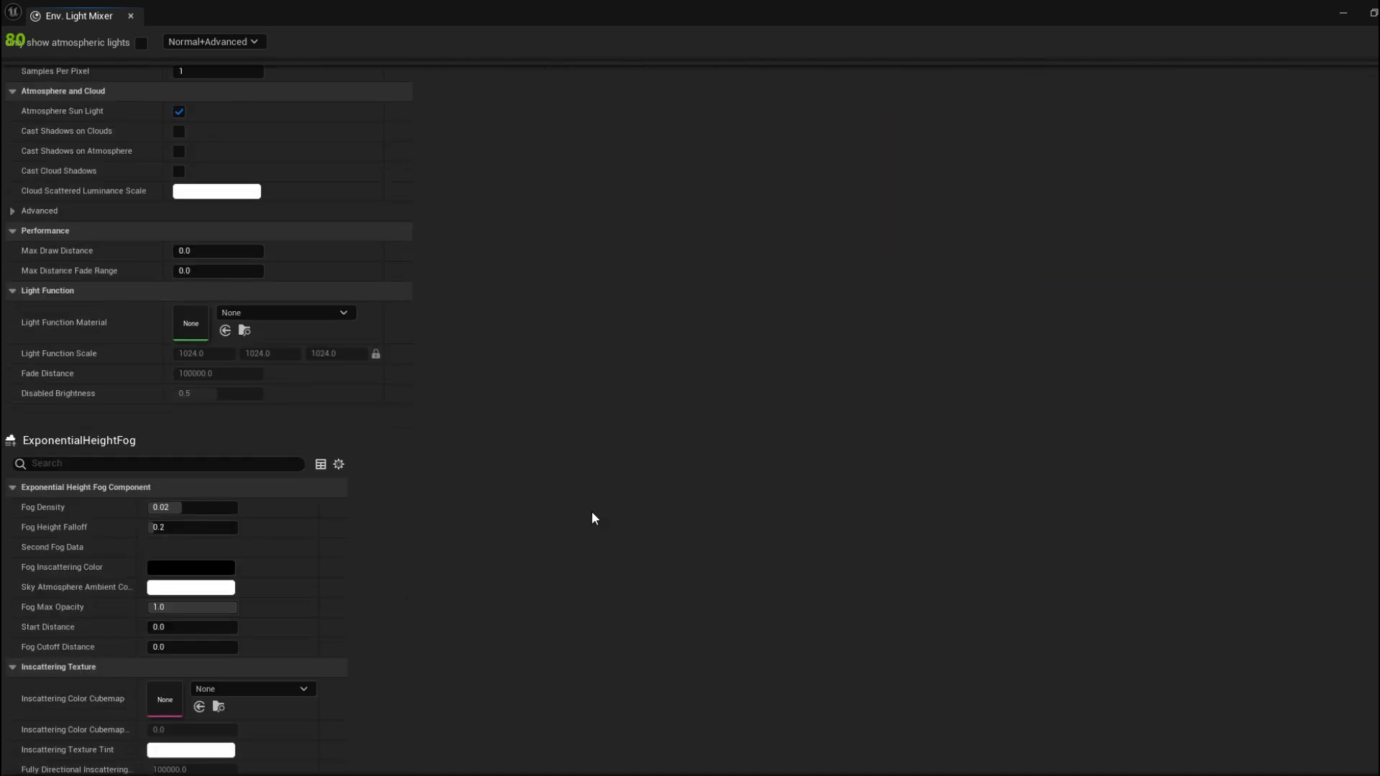
Minimize the Env. Light Mixer and review the directional light, height fog, sky atmosphere and volumetric cloud actors in the level
{"action": "scroll", "coordinate": [593, 511], "scroll_direction": "down", "scroll_amount": 3}
{"action": "scroll", "coordinate": [819, 296], "scroll_direction": "up", "scroll_amount": 16}
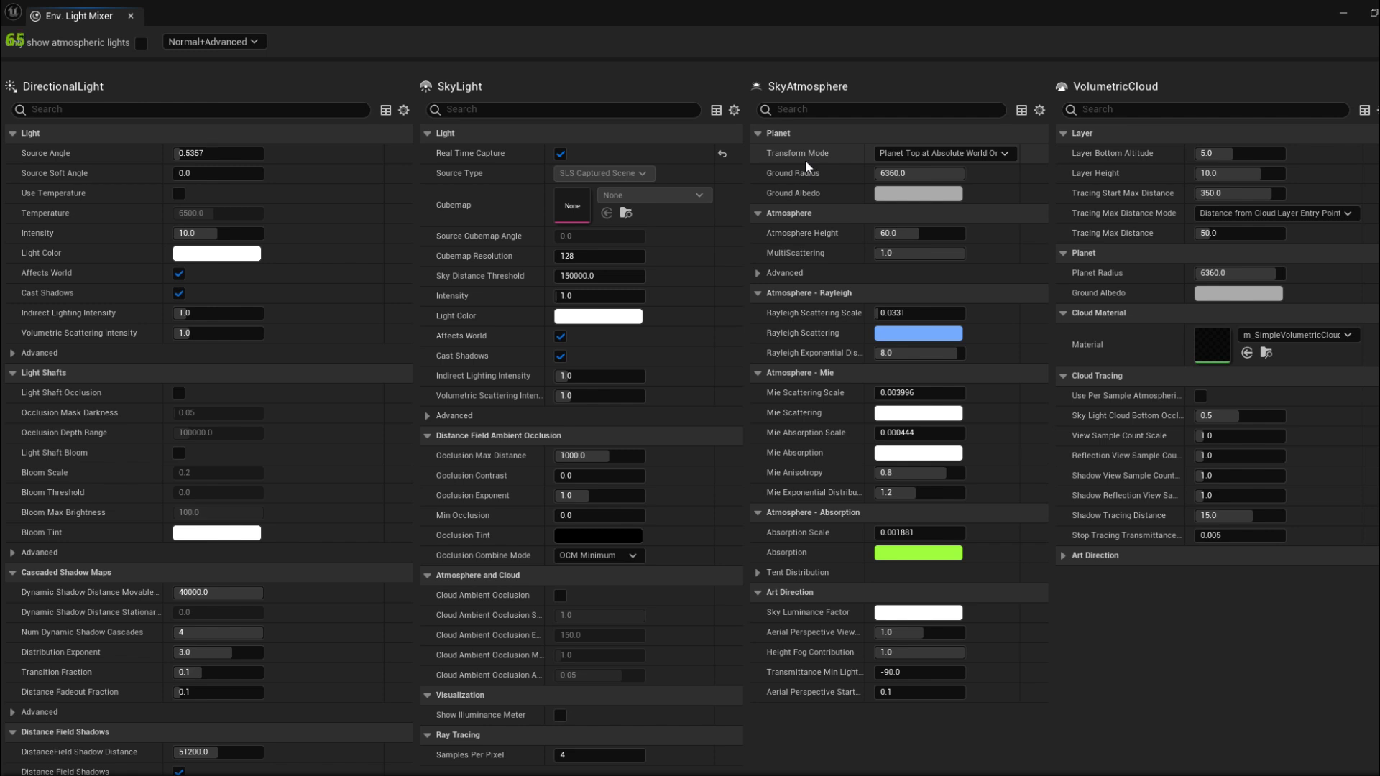
{"action": "left_click", "coordinate": [1343, 13]}
{"action": "left_click", "coordinate": [1226, 170]}
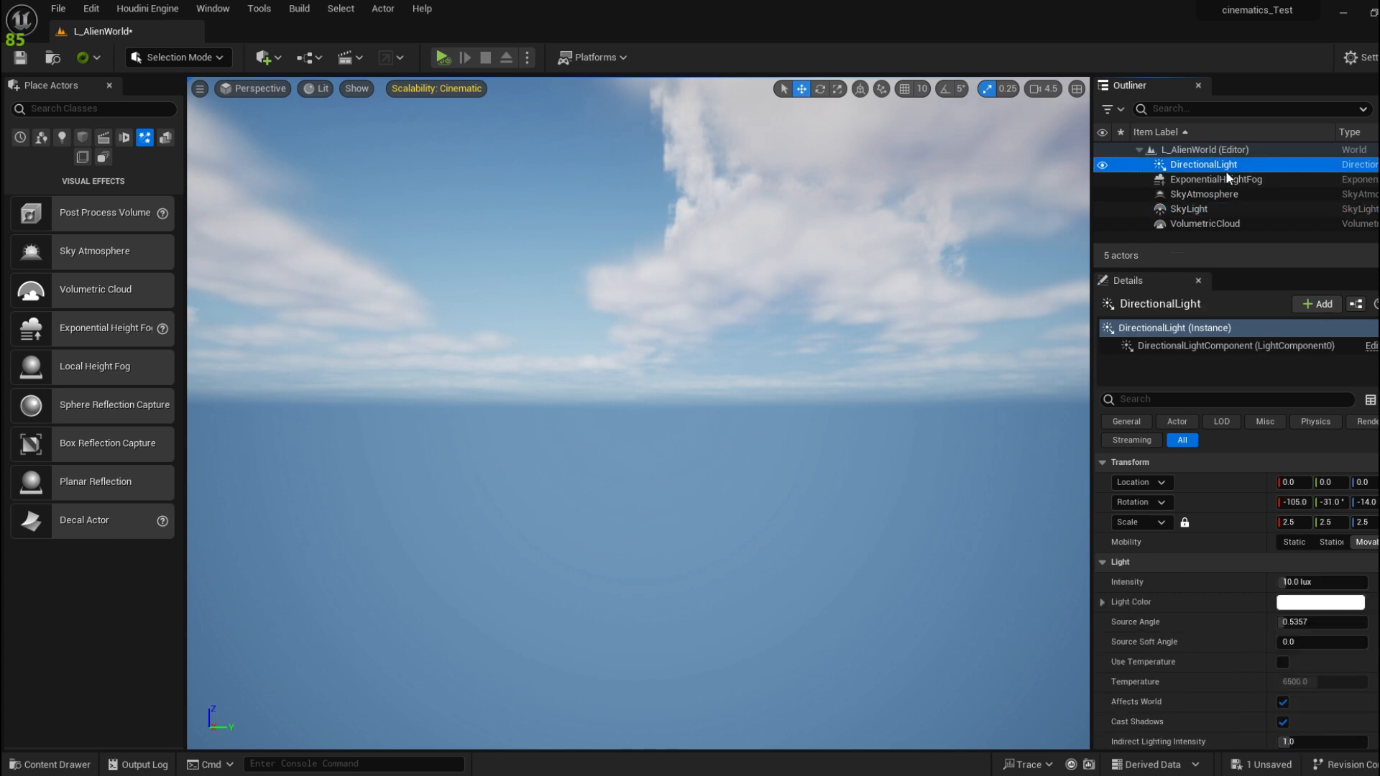
{"action": "left_click", "coordinate": [1226, 179]}
{"action": "left_click", "coordinate": [1227, 194]}
{"action": "left_click", "coordinate": [1225, 223]}
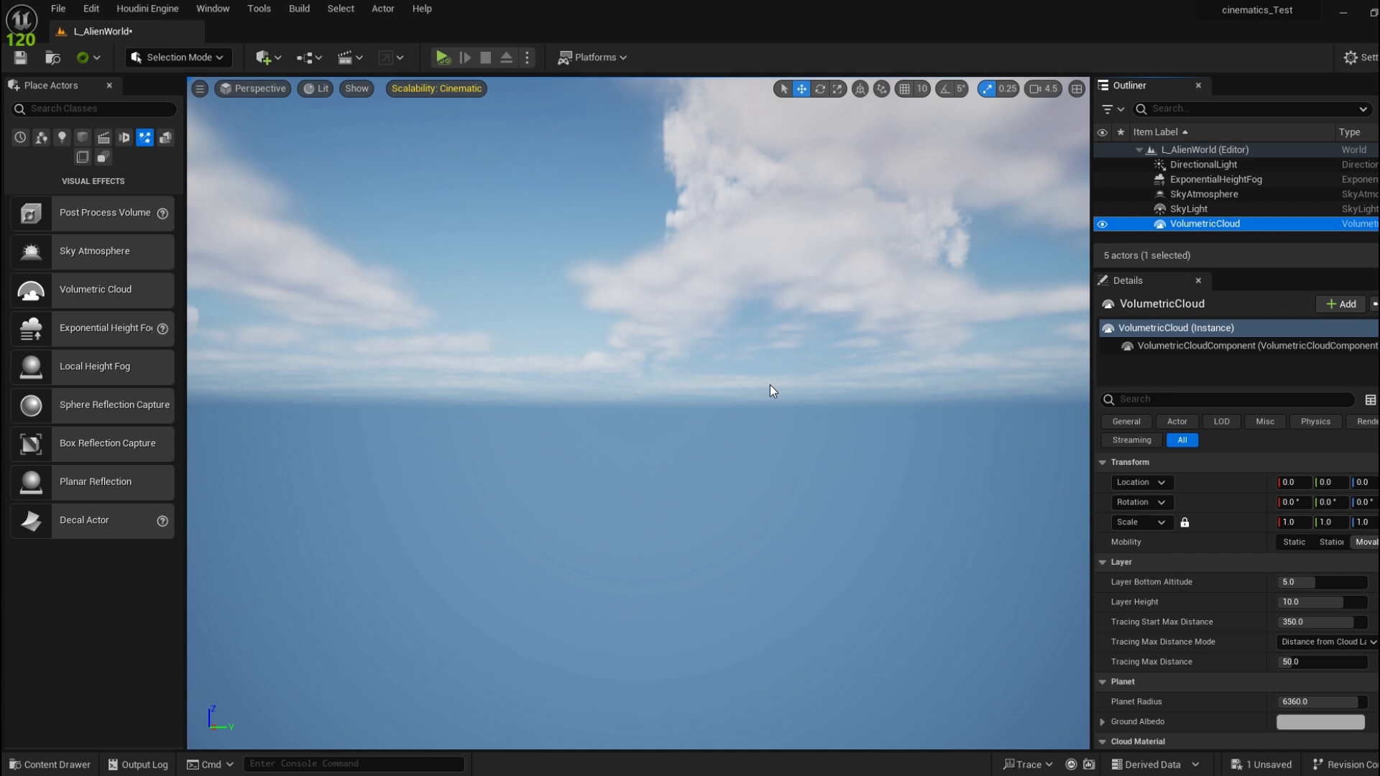
Switch to Landscape mode and load the square render.png from Downloads as the heightmap for a new landscape imported from file
{"action": "left_click", "coordinate": [178, 57]}
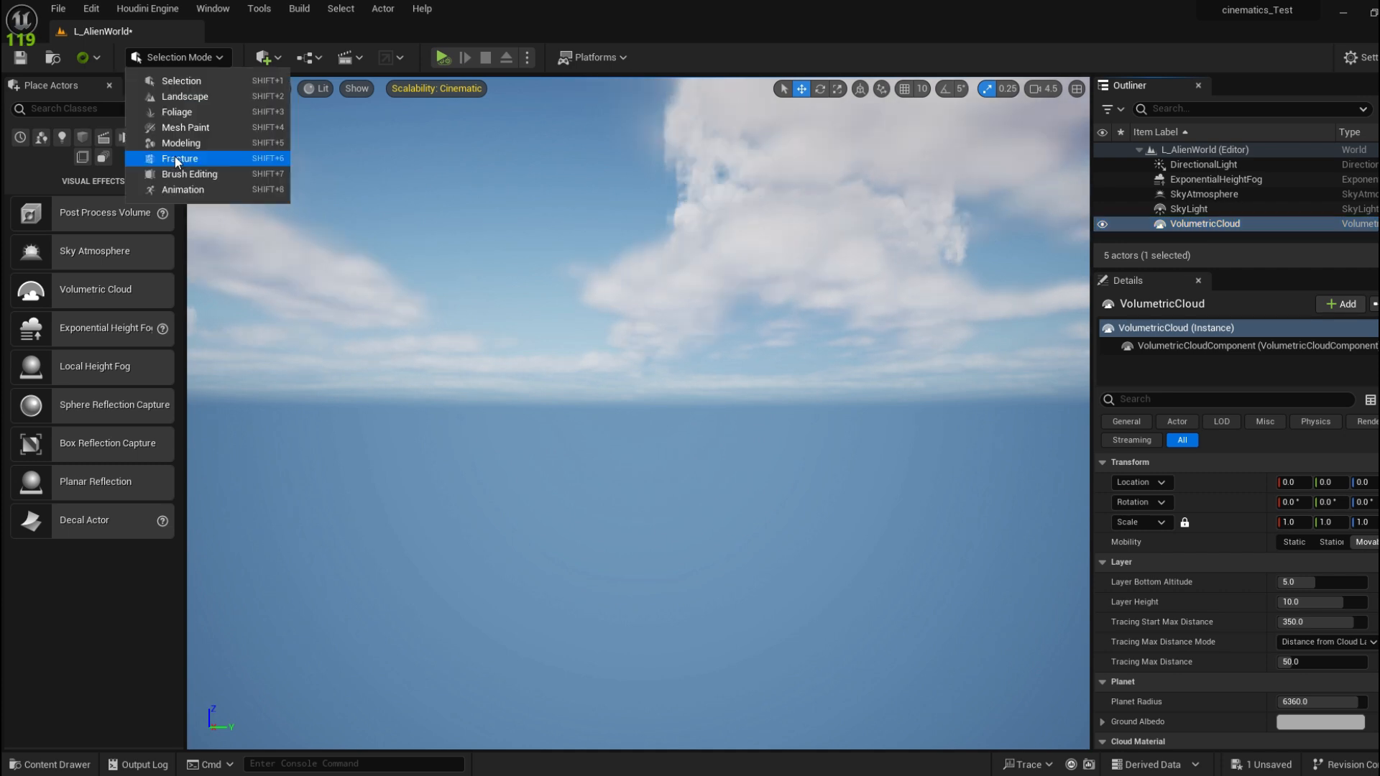
{"action": "left_click", "coordinate": [237, 96]}
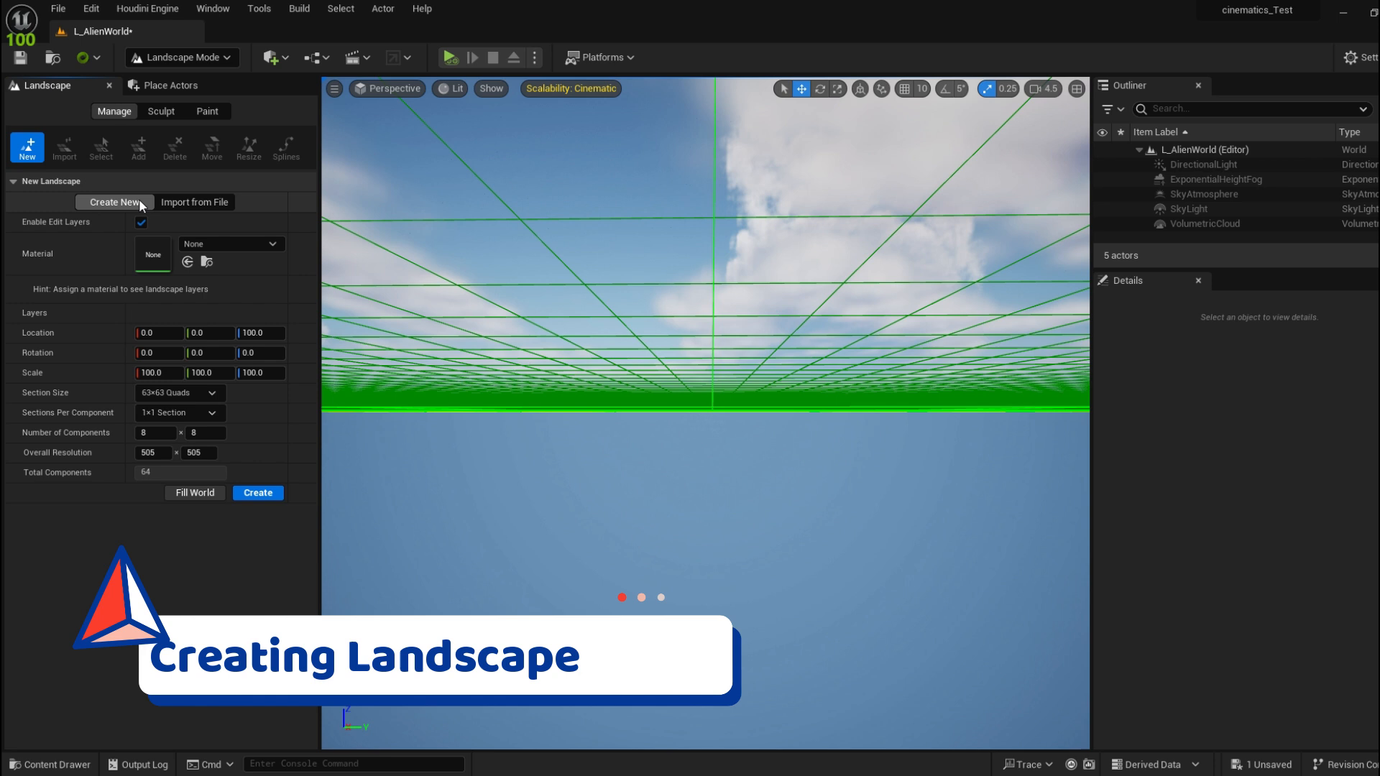
{"action": "left_click", "coordinate": [228, 204]}
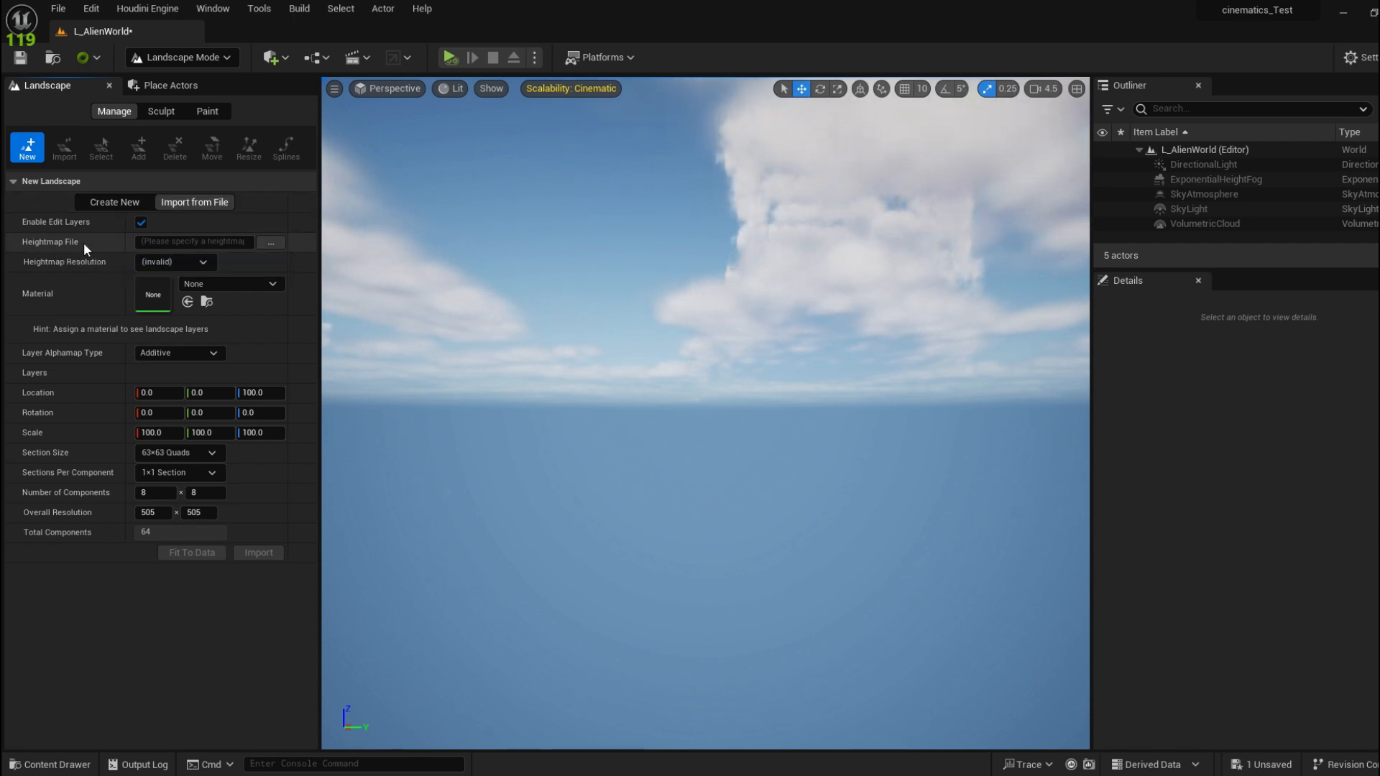
{"action": "left_click", "coordinate": [270, 243]}
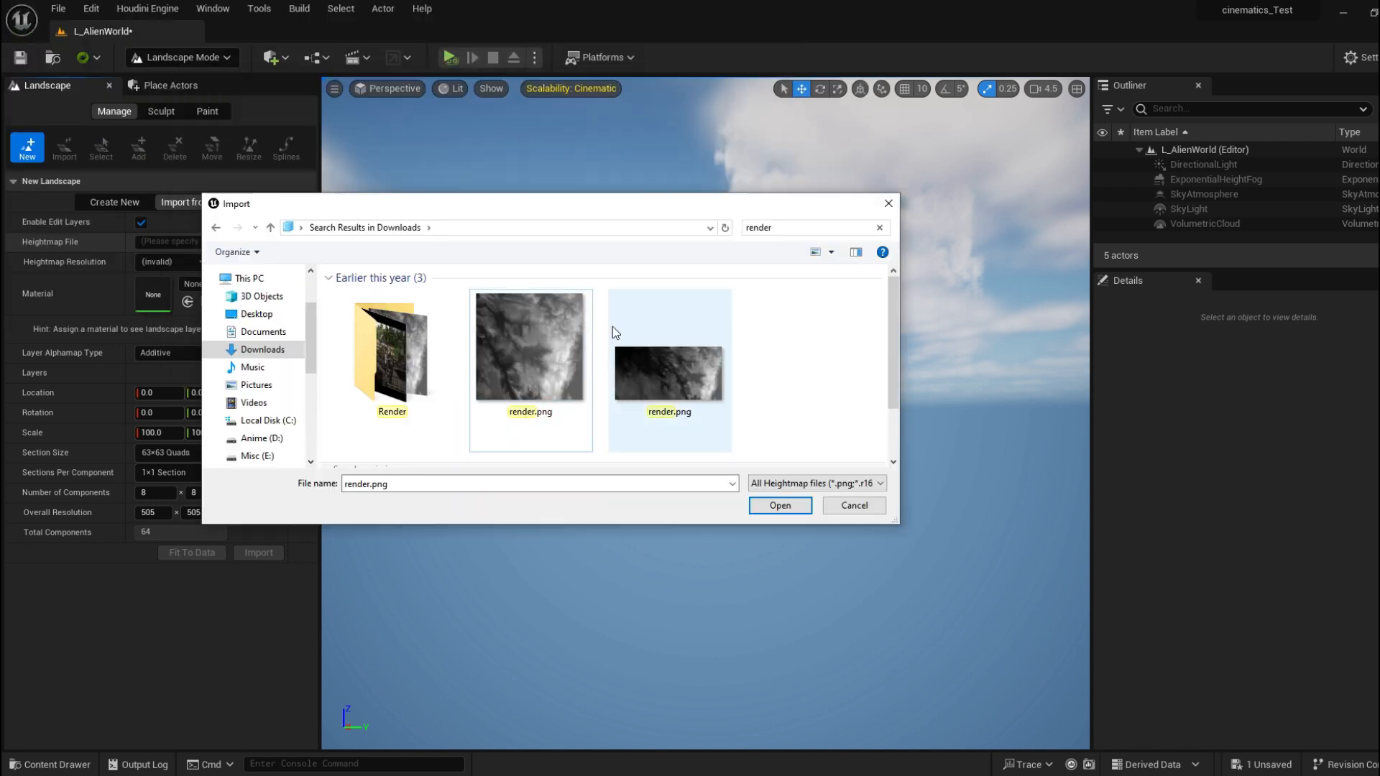
{"action": "left_click", "coordinate": [527, 323]}
{"action": "left_click", "coordinate": [799, 513]}
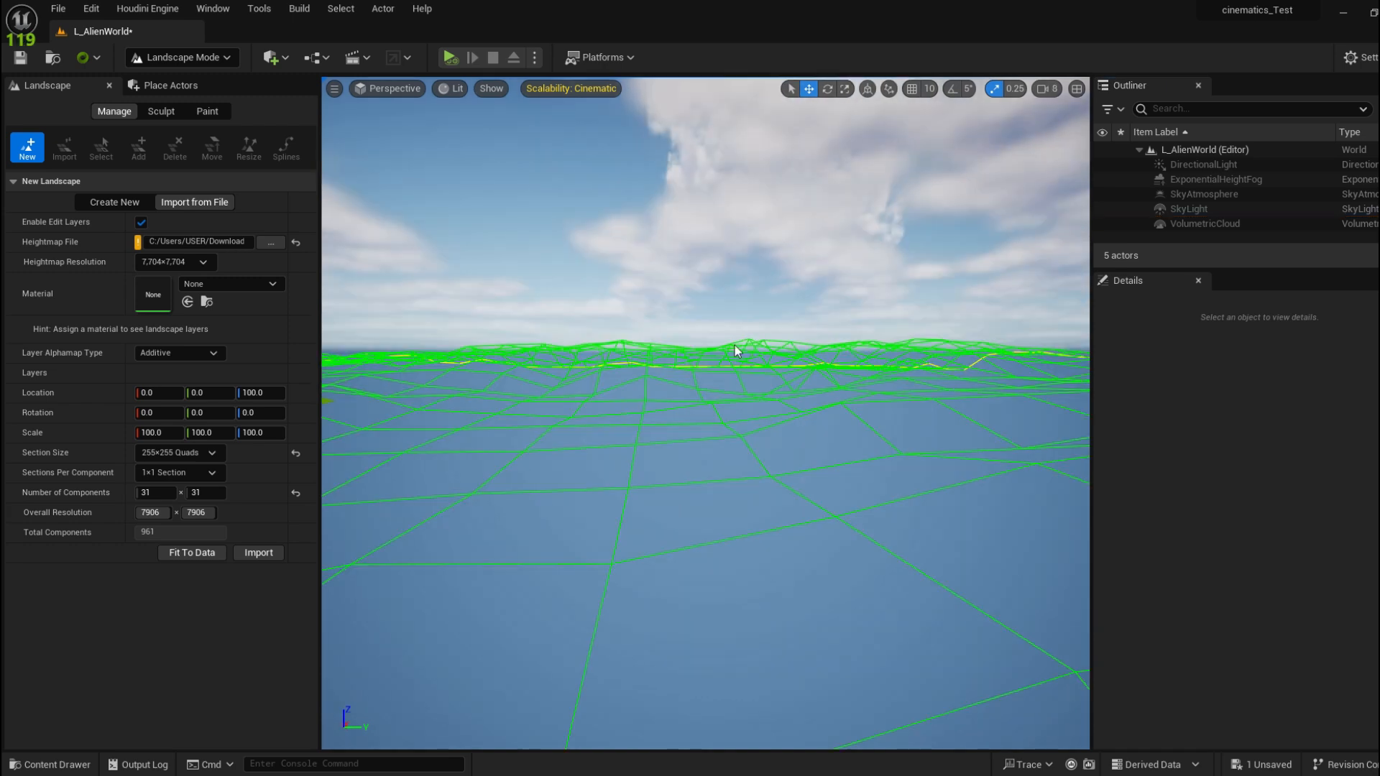
Set the new landscape's Z scale to 15 and import it from the heightmap
{"action": "right_click_drag", "start_coordinate": [713, 356], "coordinate": [647, 358]}
{"action": "right_click_drag", "start_coordinate": [490, 346], "coordinate": [575, 344]}
{"action": "right_click_drag", "start_coordinate": [490, 347], "coordinate": [604, 359]}
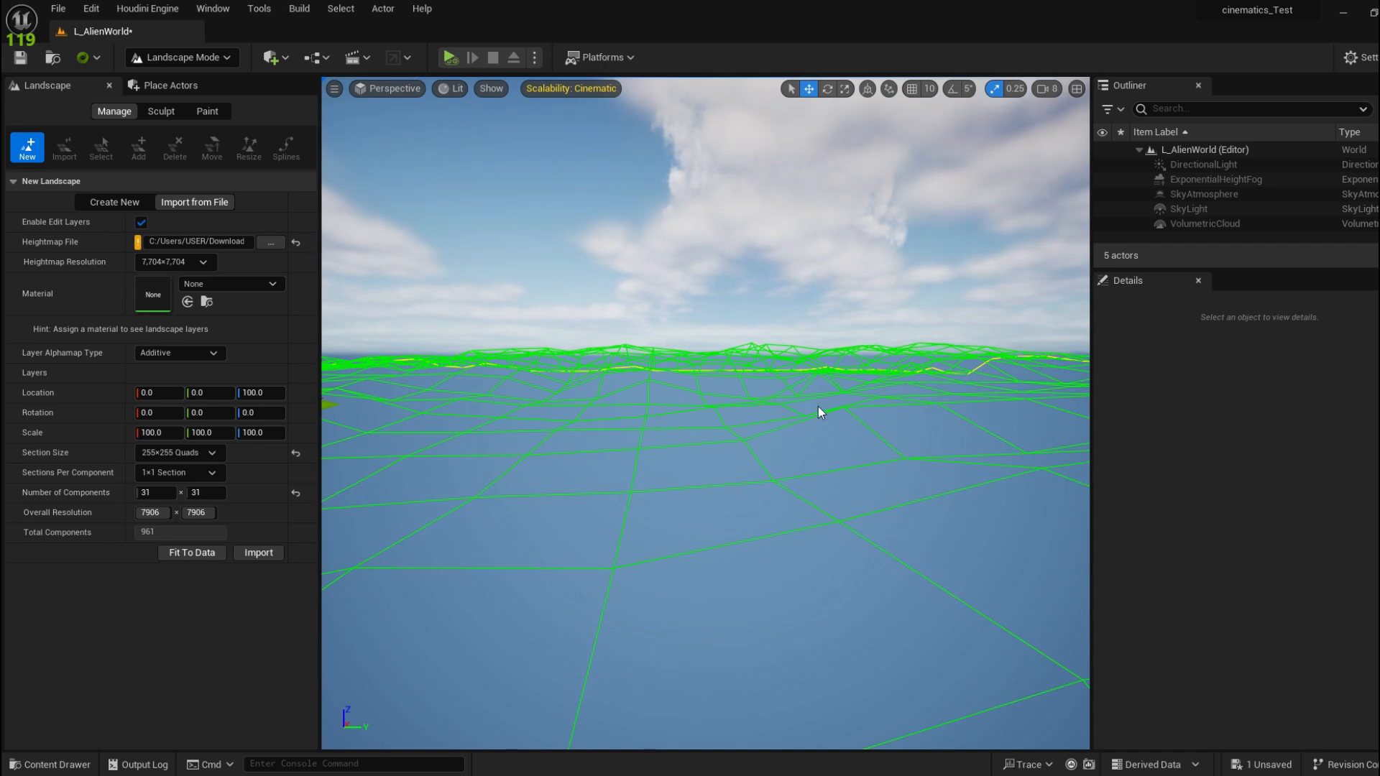
{"action": "right_click_drag", "start_coordinate": [692, 408], "coordinate": [697, 467]}
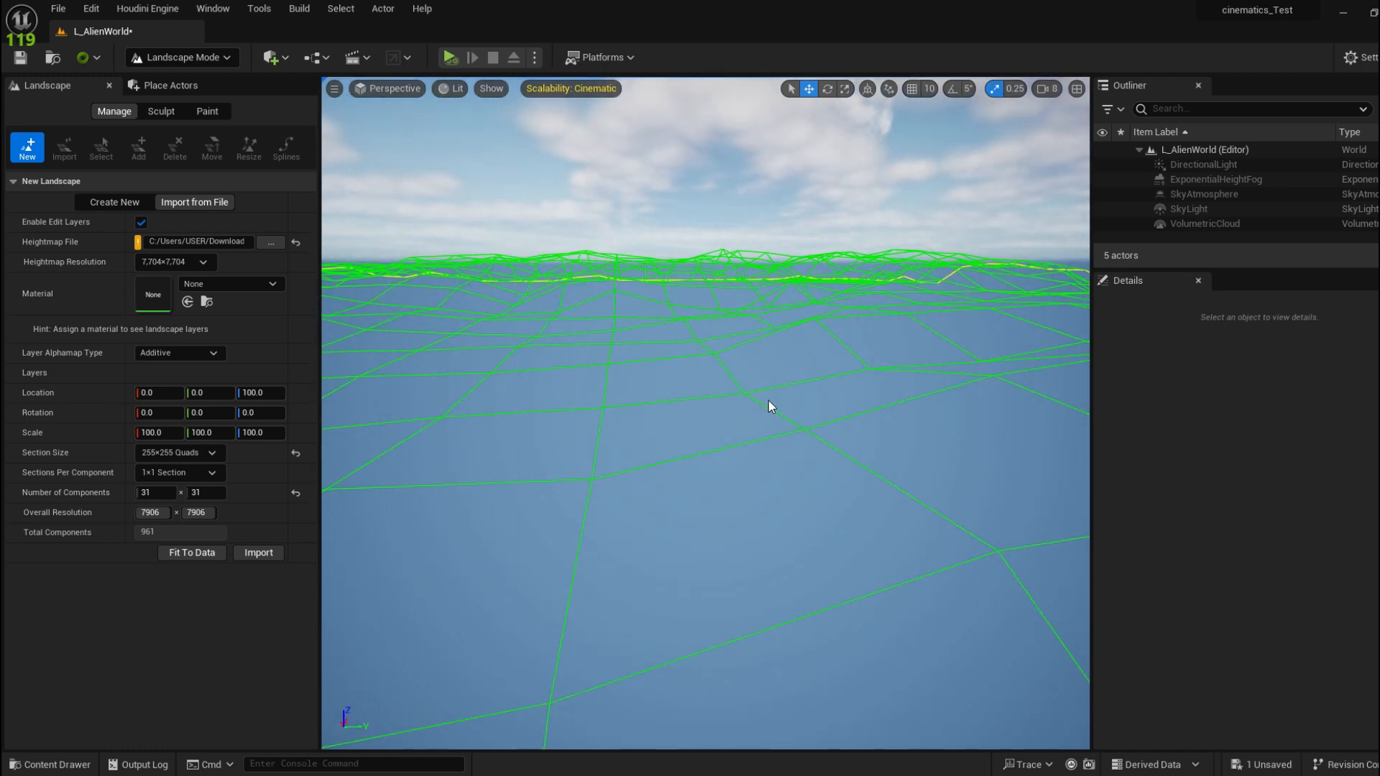
{"action": "right_click_drag", "start_coordinate": [769, 400], "coordinate": [743, 393]}
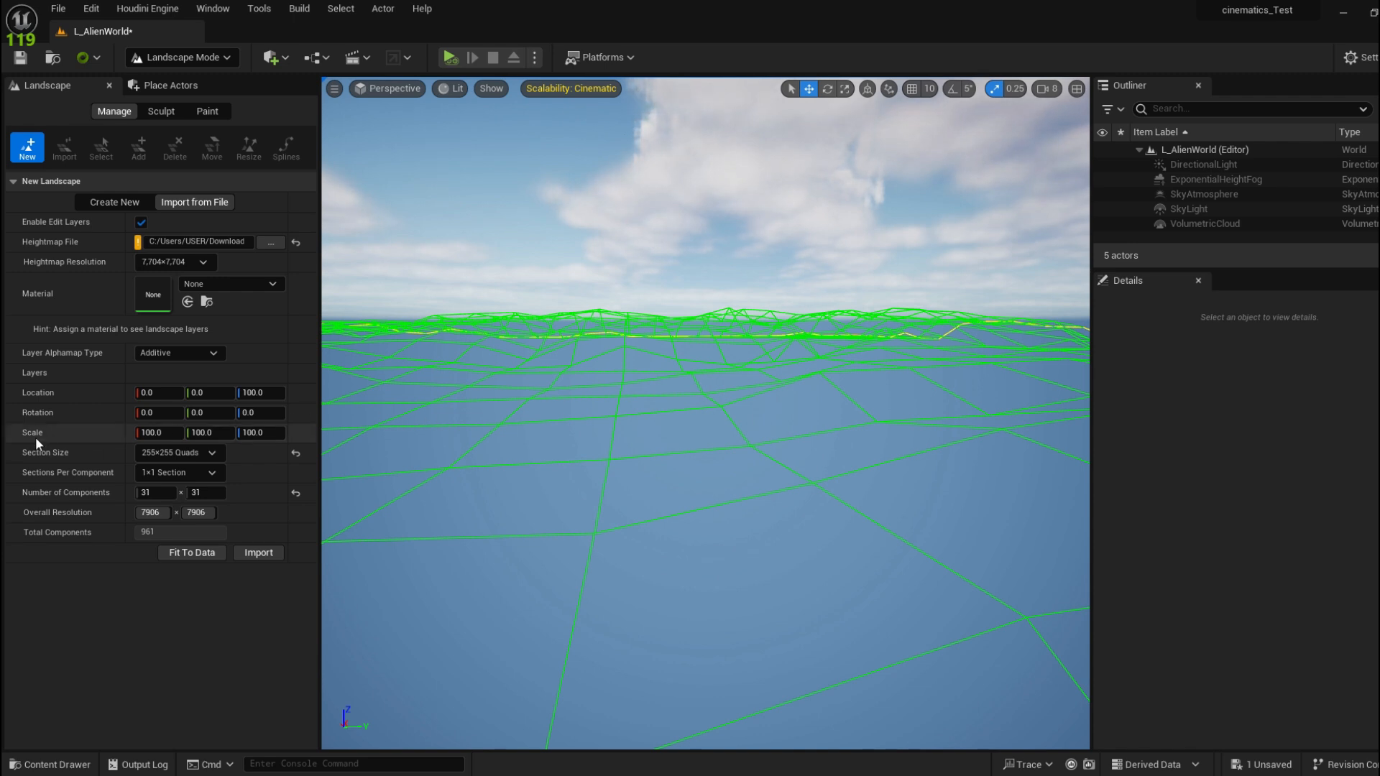
{"action": "left_click", "coordinate": [277, 434]}
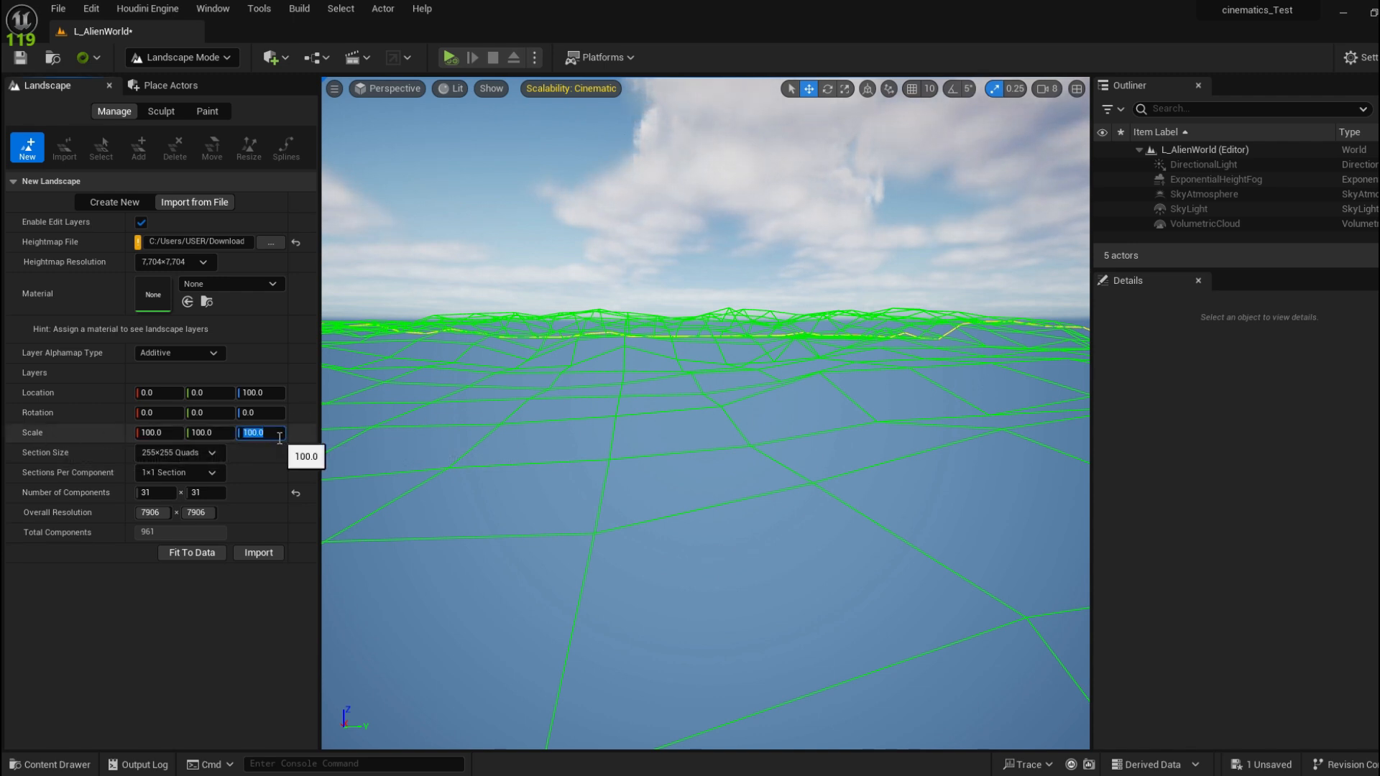
{"action": "key", "text": "BackSpace"}
{"action": "type", "text": "15"}
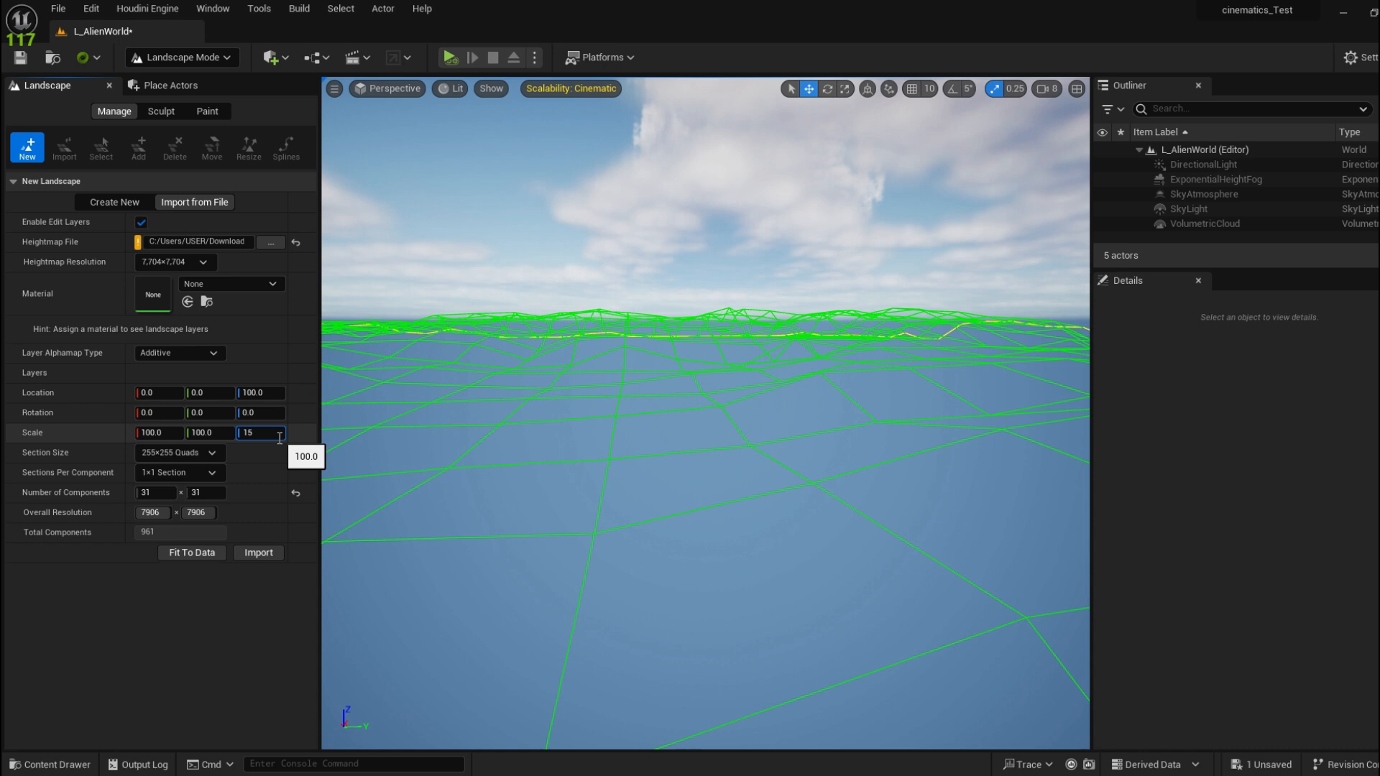
{"action": "key", "text": "Return"}
{"action": "right_click_drag", "start_coordinate": [676, 432], "coordinate": [564, 424]}
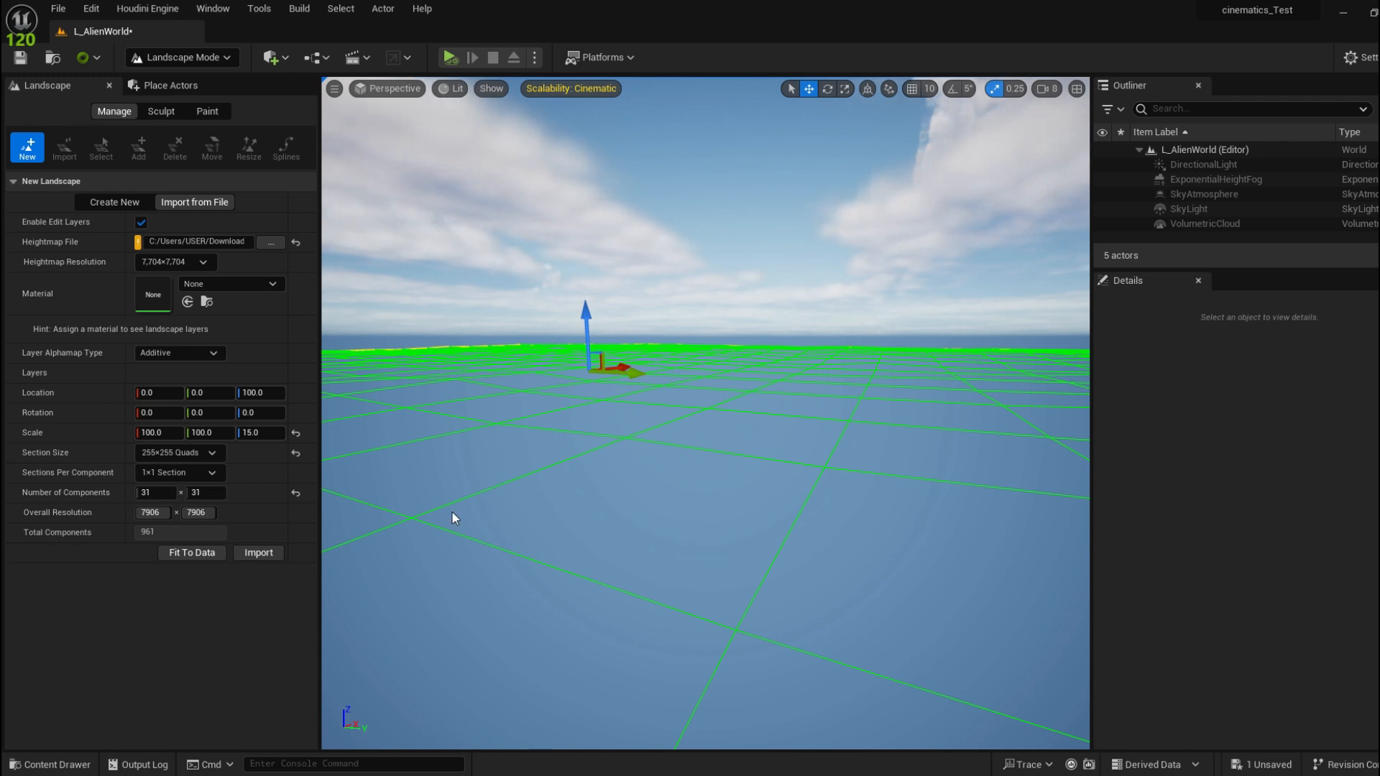
{"action": "left_click", "coordinate": [270, 554]}
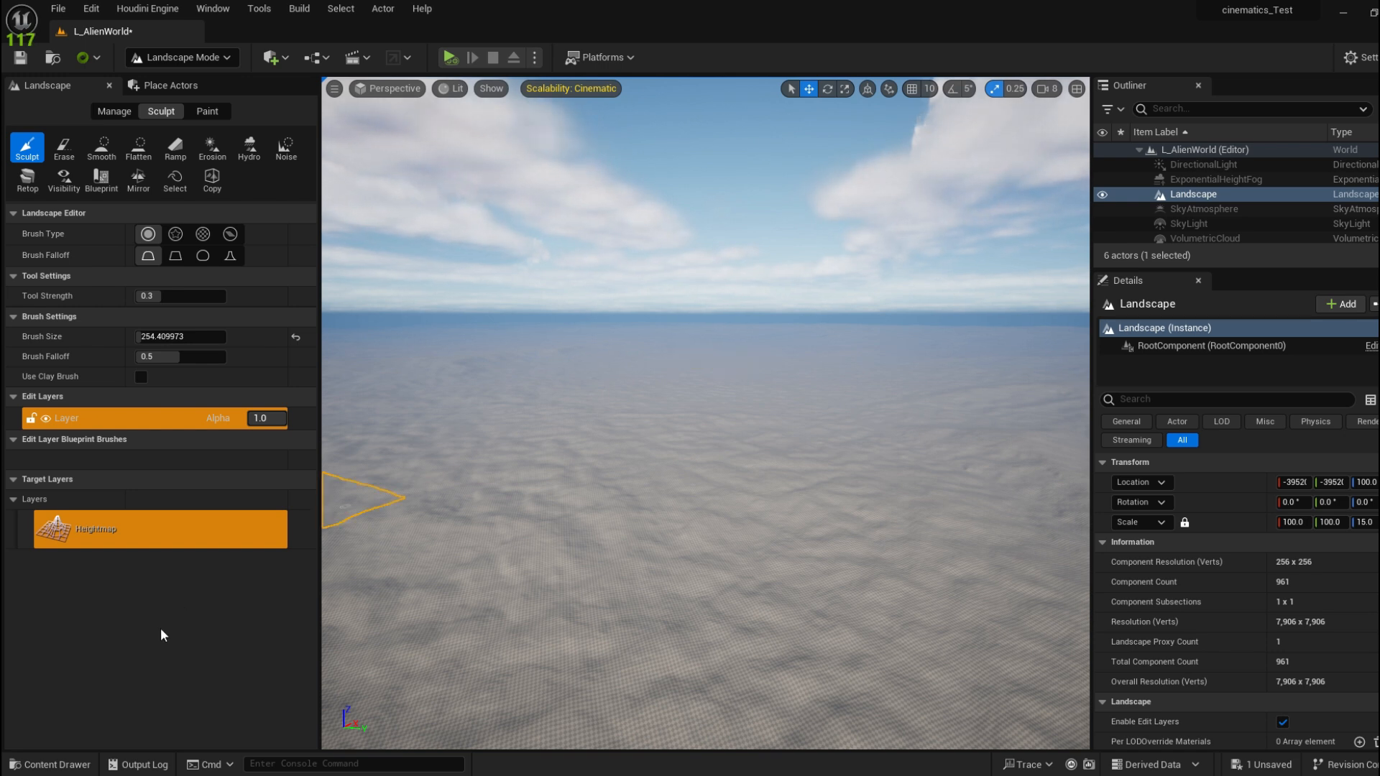
Open the render texture from the cinematics content folder to view the heightmap image
{"action": "left_click", "coordinate": [51, 764]}
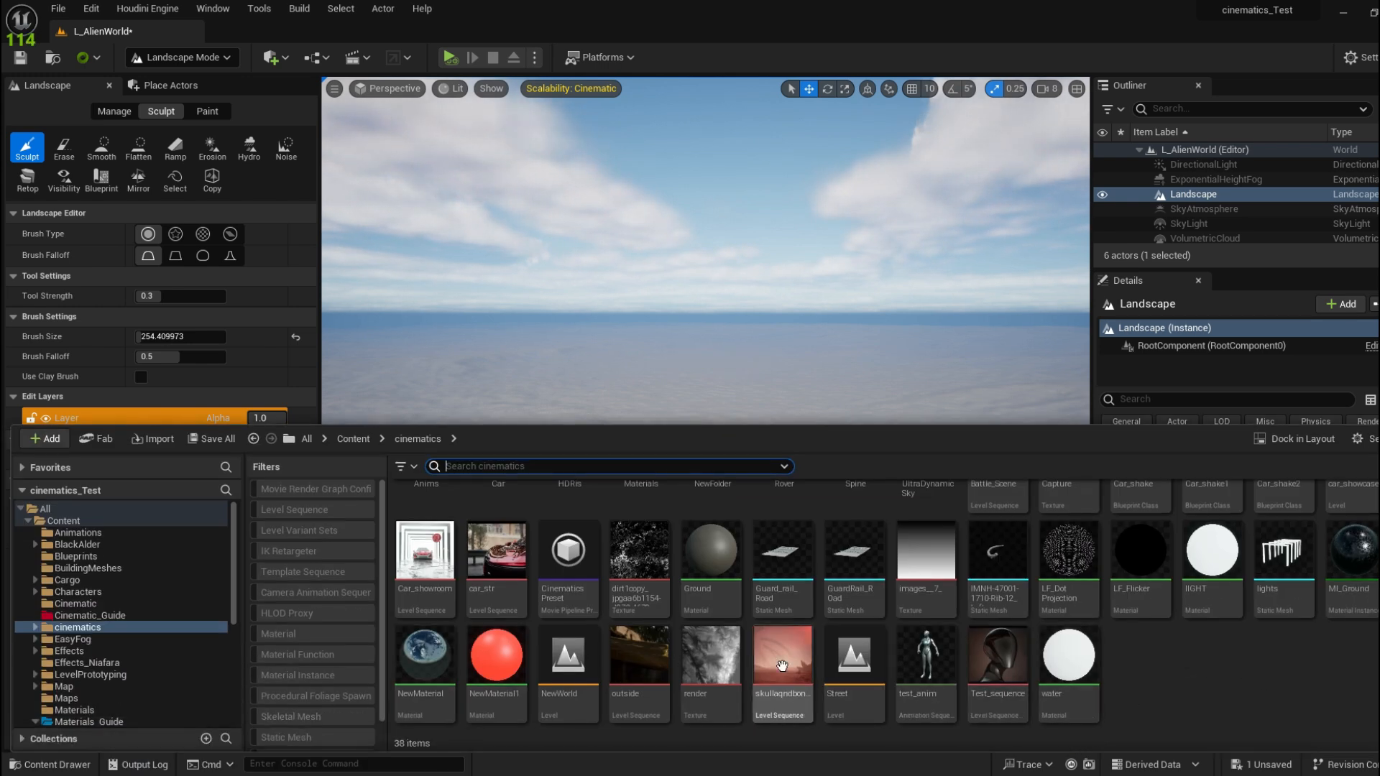
{"action": "left_click", "coordinate": [711, 647]}
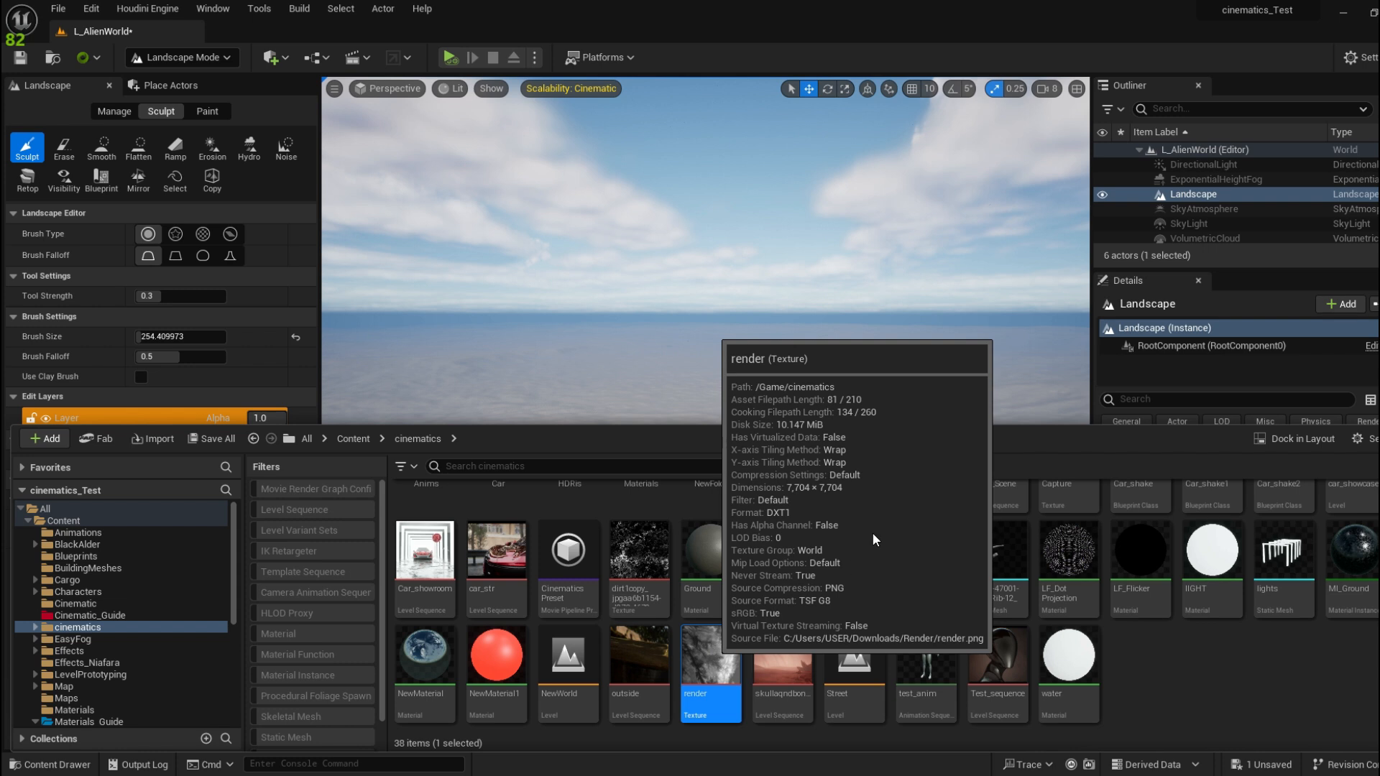
{"action": "double_click", "coordinate": [713, 649]}
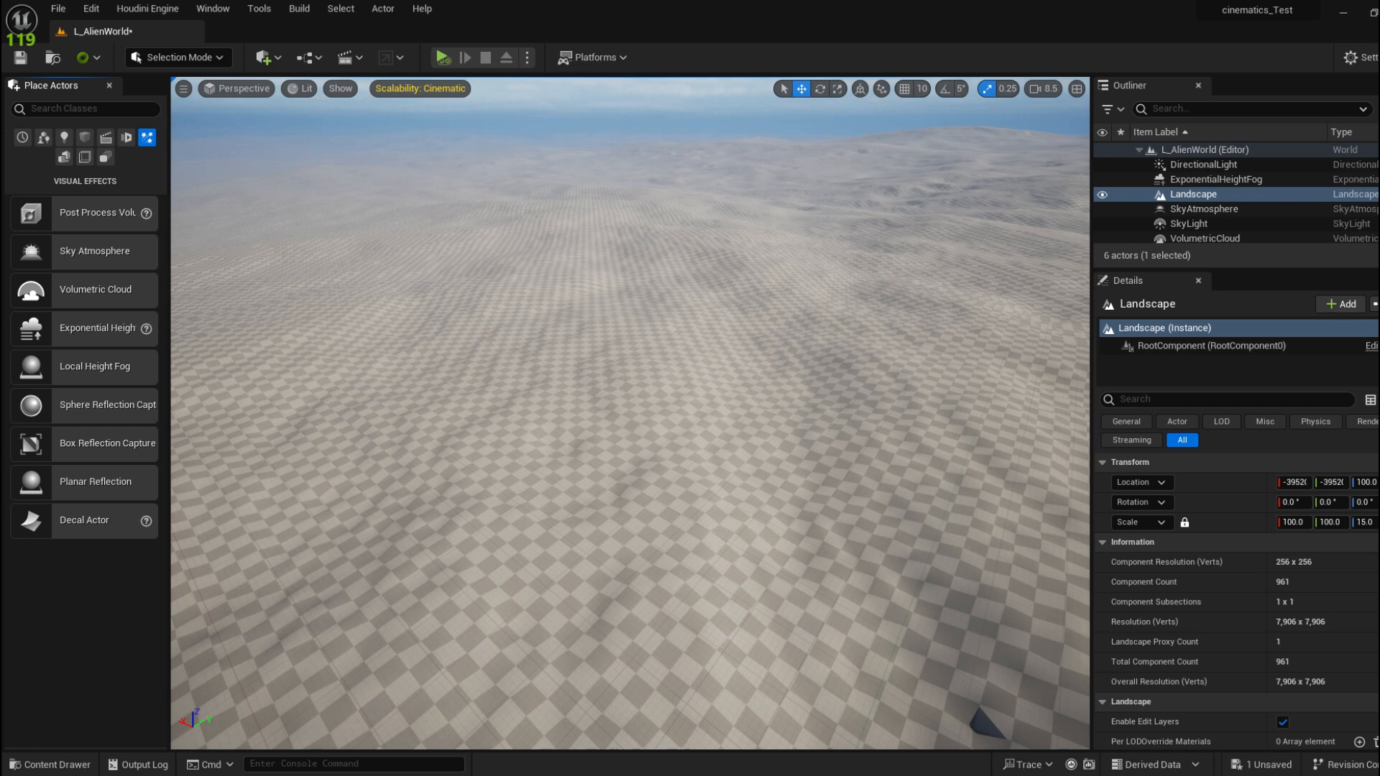
Fly over the imported landscape to examine its terrain from above and closer to the ground
{"action": "key", "text": "s"}
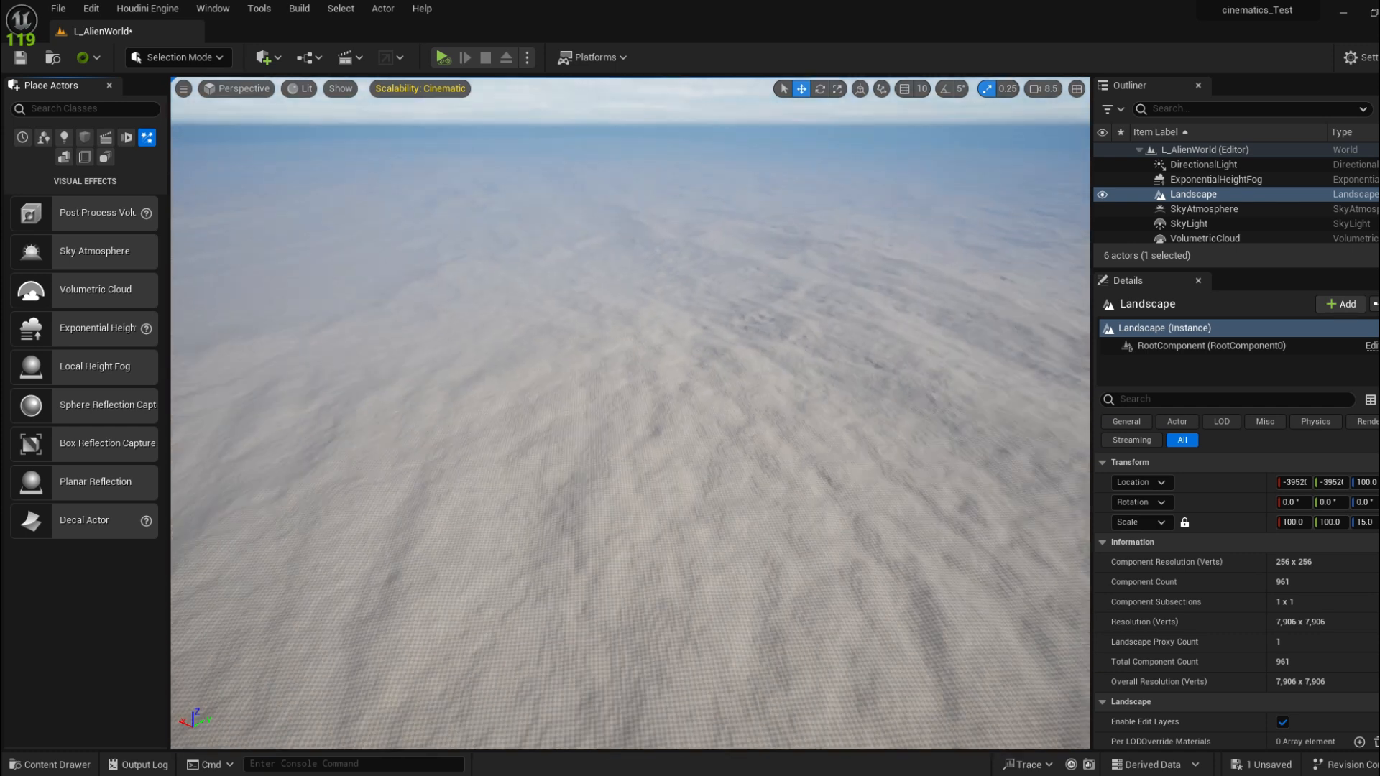
{"action": "key", "text": "s"}
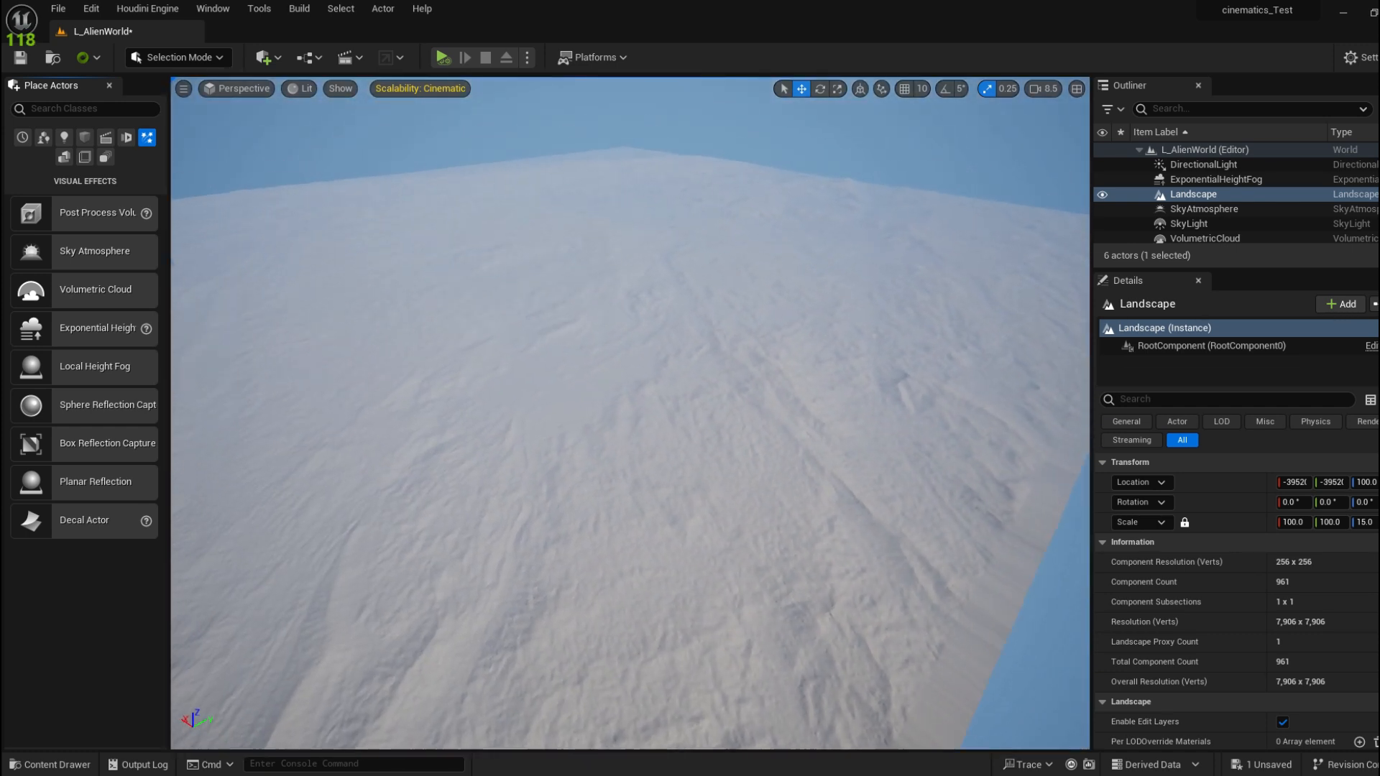
{"action": "right_click_drag", "start_coordinate": [630, 413], "coordinate": [617, 381]}
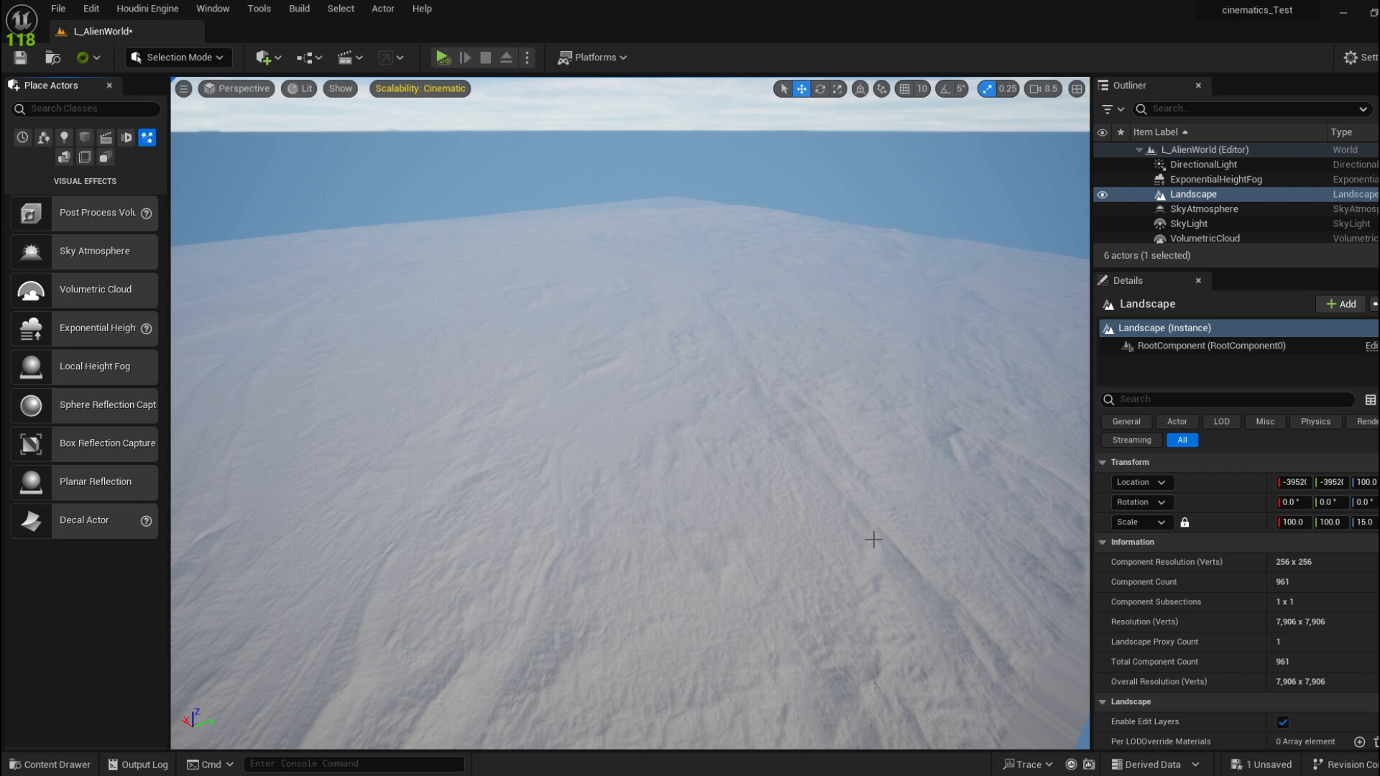
{"action": "right_click_drag", "start_coordinate": [868, 536], "coordinate": [833, 514]}
{"action": "key", "text": "w"}
{"action": "scroll", "coordinate": [867, 535], "scroll_direction": "up", "scroll_amount": 2}
{"action": "scroll", "coordinate": [839, 516], "scroll_direction": "down", "scroll_amount": 2}
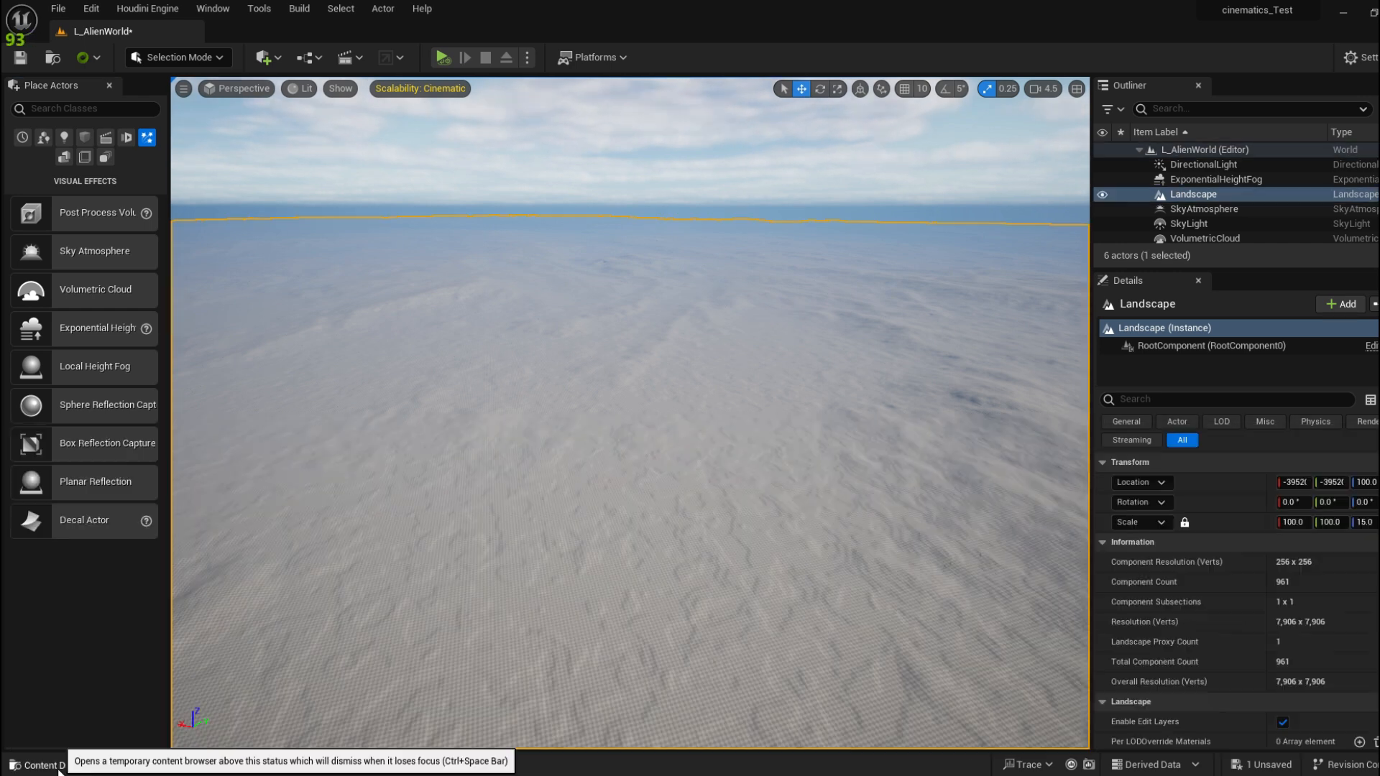
Create a folder named Landscape_Materials inside the Cinematic_Guide content folder and open it
{"action": "left_click", "coordinate": [60, 768]}
{"action": "right_click", "coordinate": [553, 541]}
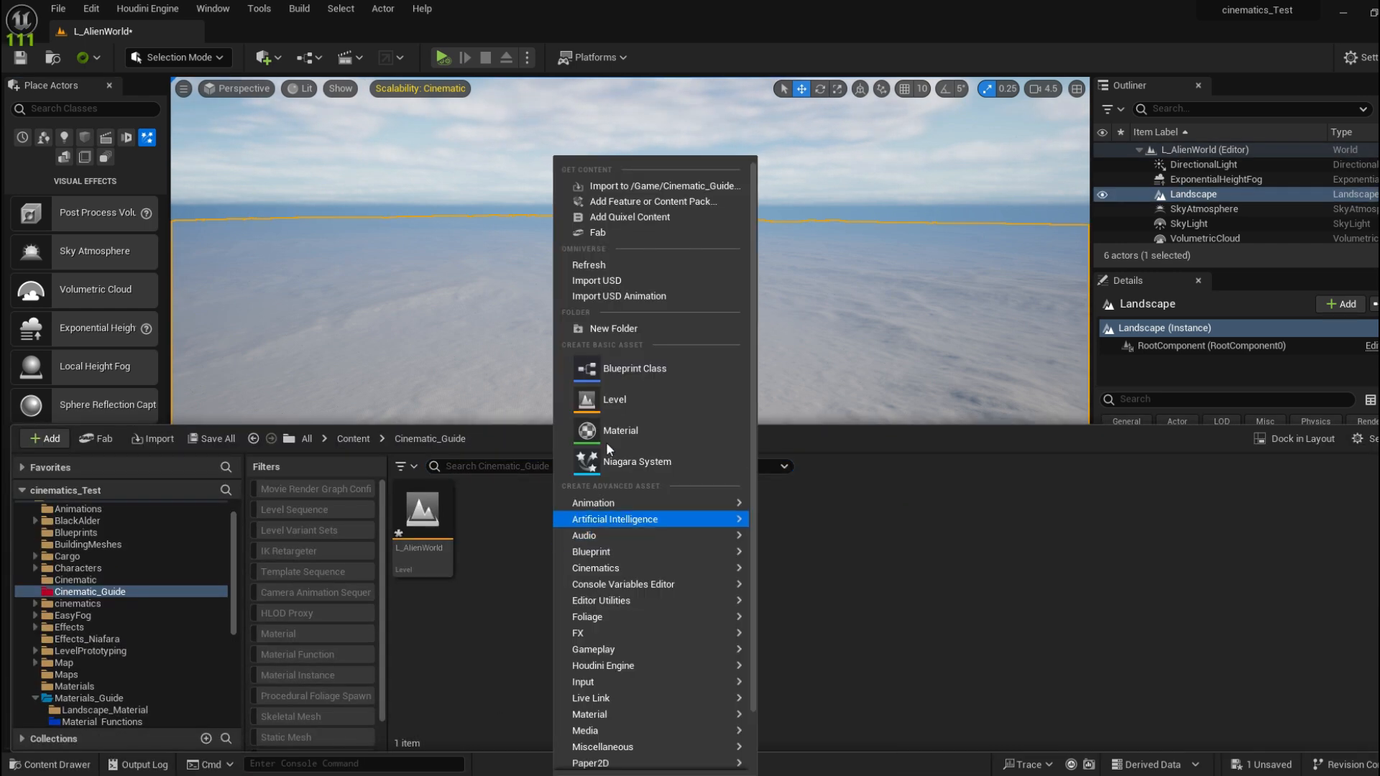
{"action": "left_click", "coordinate": [659, 328]}
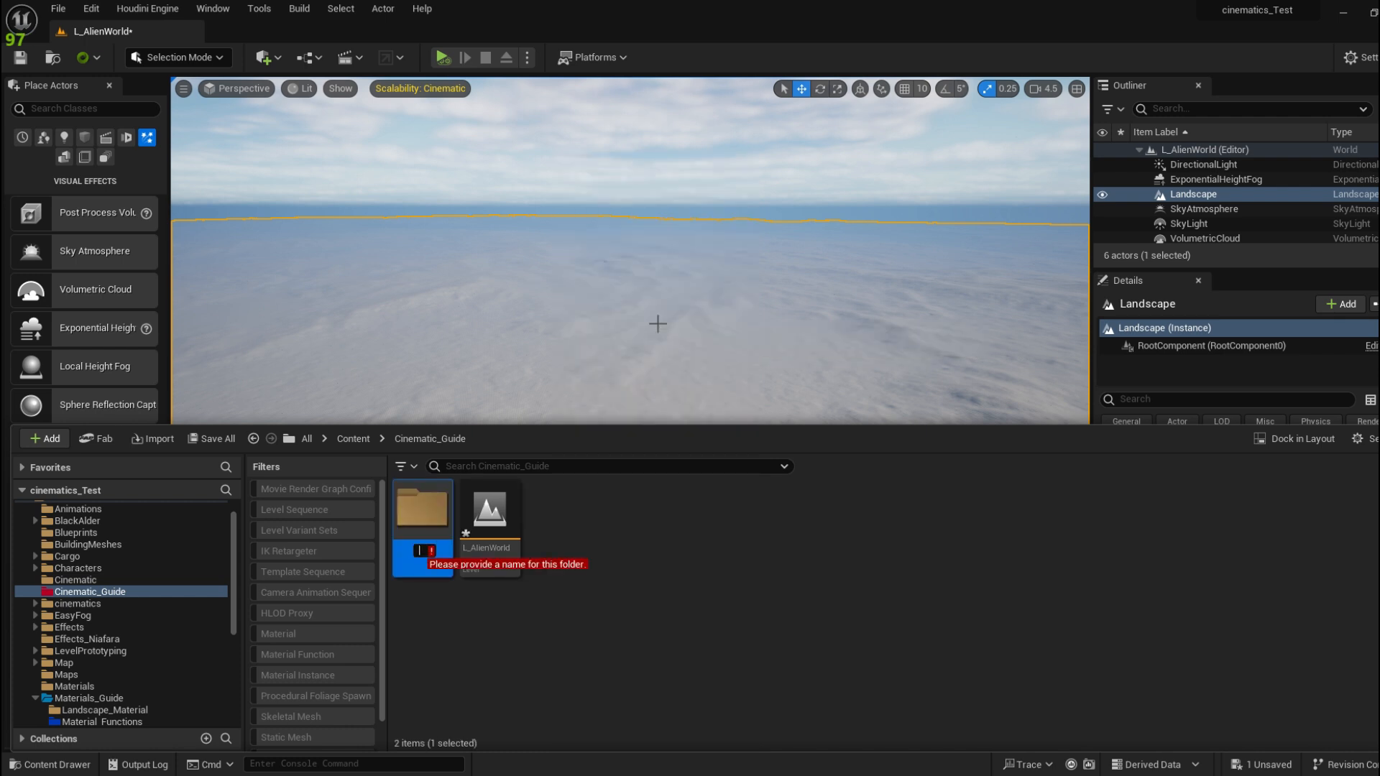
{"action": "type", "text": "La"}
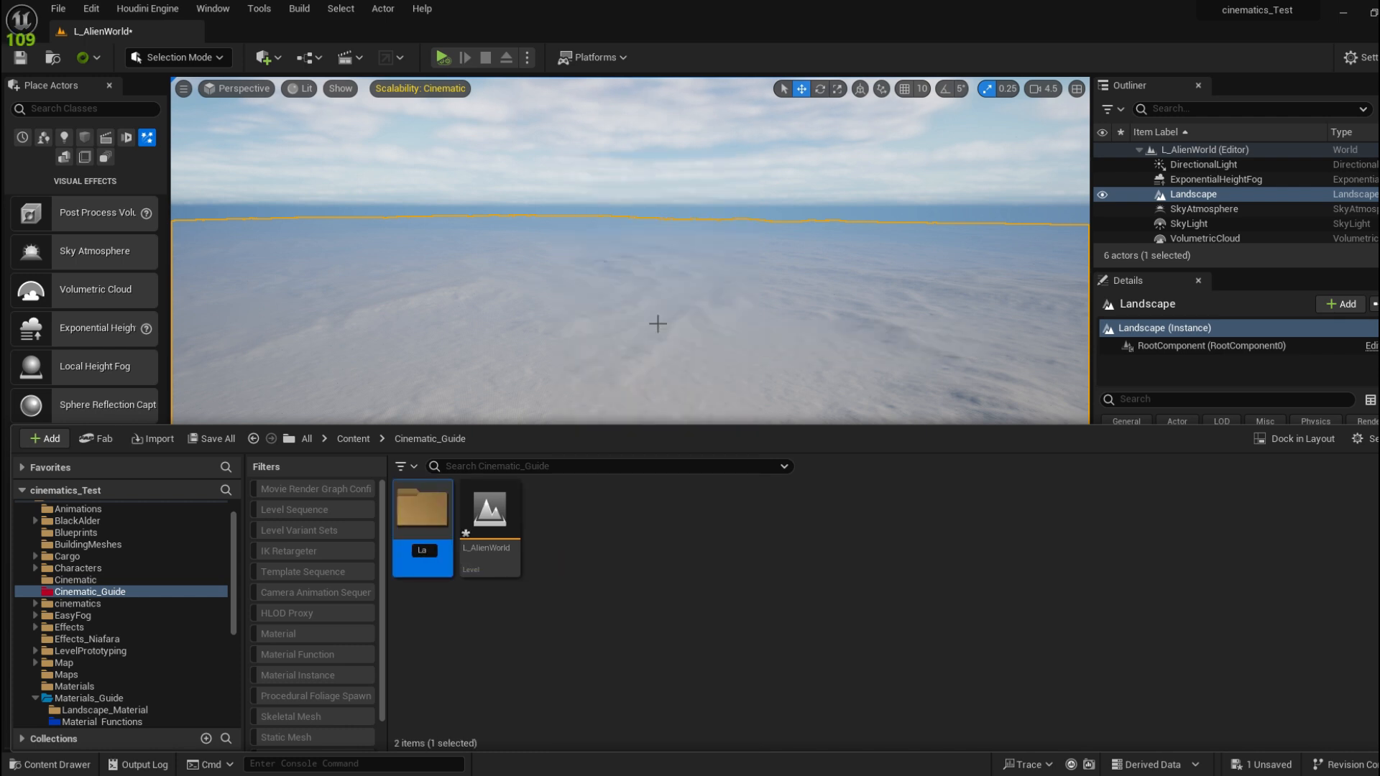
{"action": "type", "text": "ndscape_"}
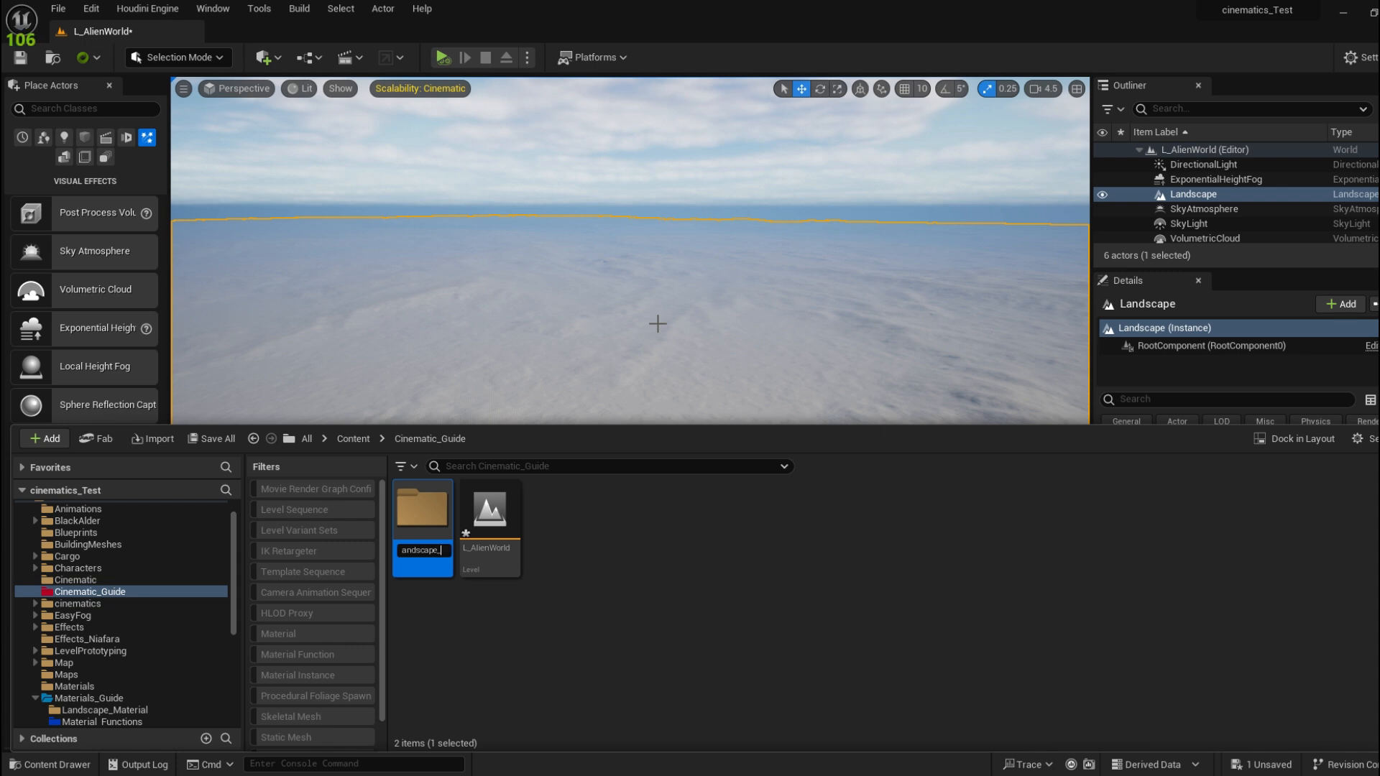
{"action": "type", "text": "Materia"}
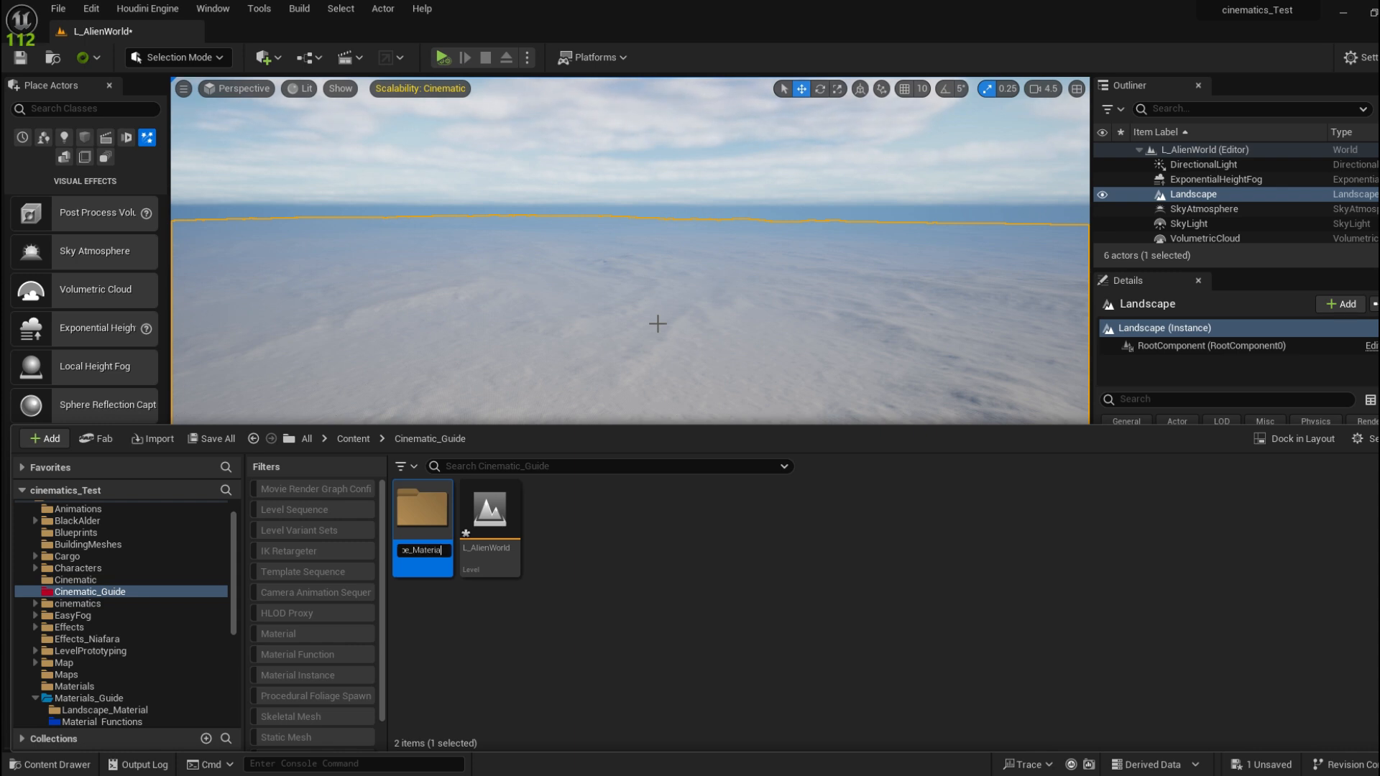
{"action": "type", "text": "ls"}
{"action": "key", "text": "Return"}
{"action": "key", "text": "Return"}
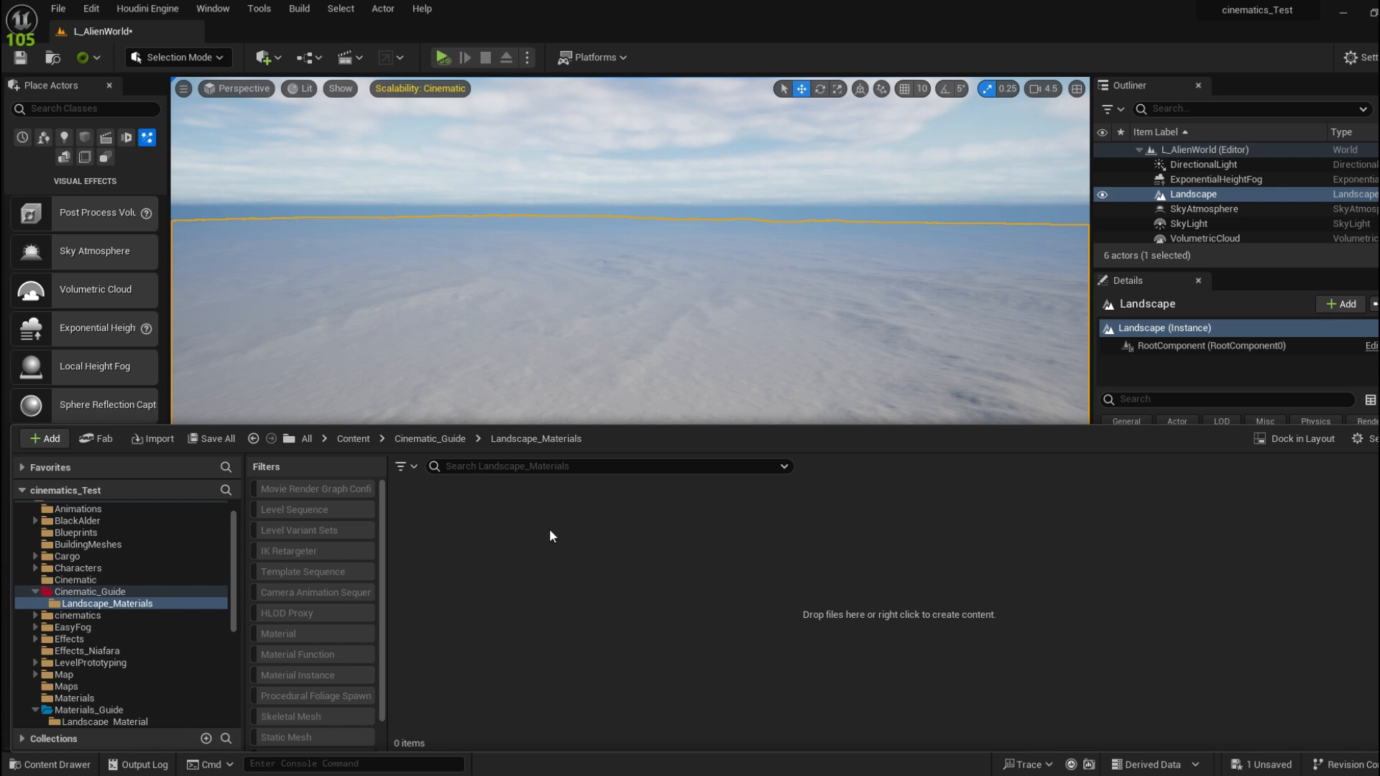
Create a material named M_LandscapeMaster in the Landscape_Materials folder
{"action": "right_click", "coordinate": [549, 529]}
{"action": "left_click", "coordinate": [615, 431]}
{"action": "key", "text": "BackSpace"}
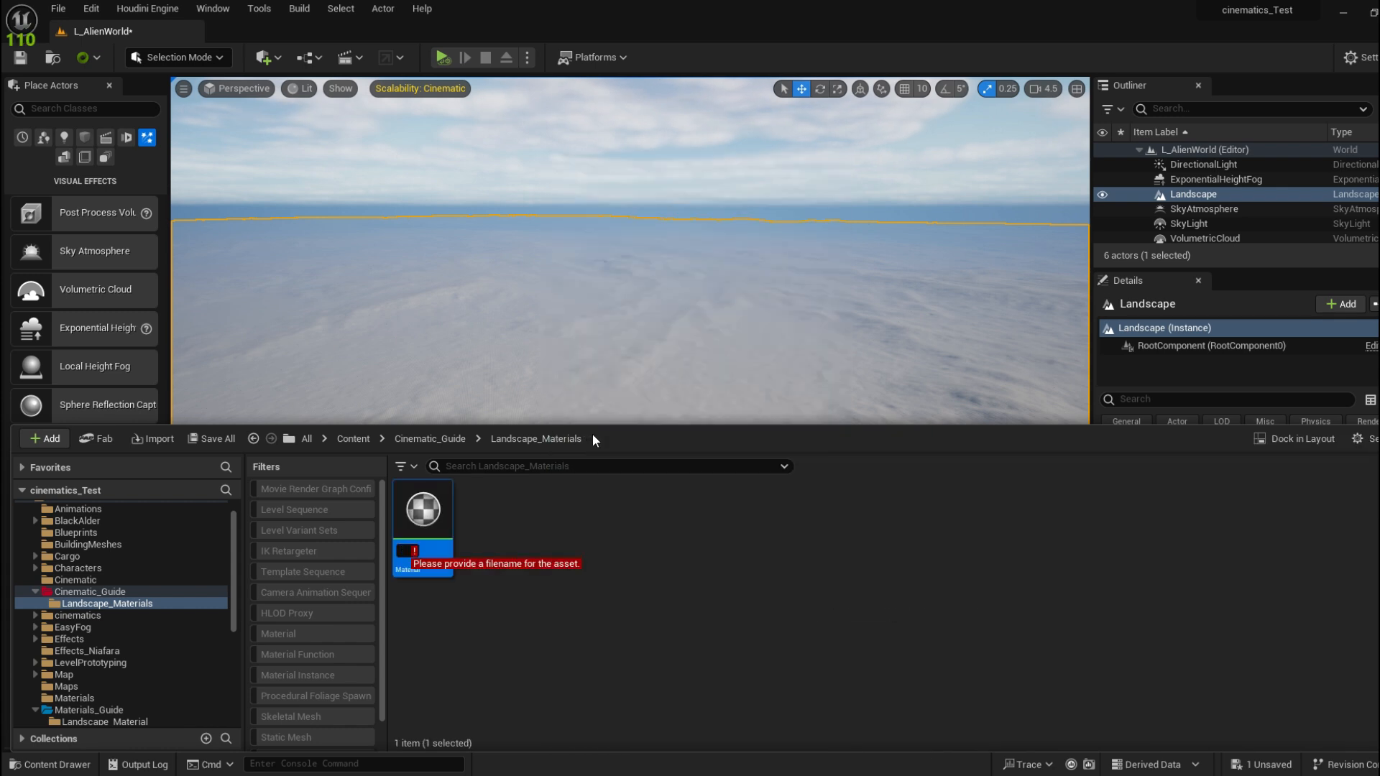
{"action": "type", "text": "M_"}
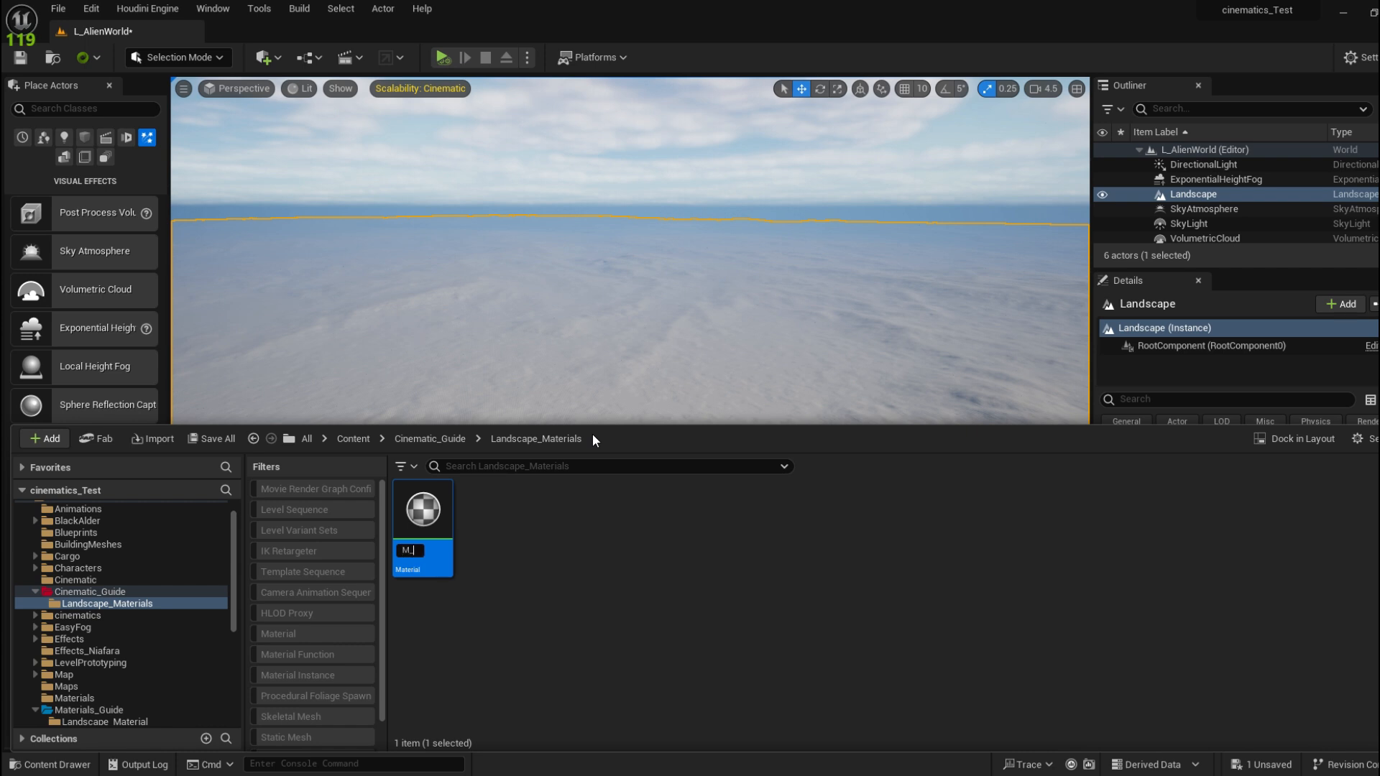
{"action": "type", "text": "Landscape"}
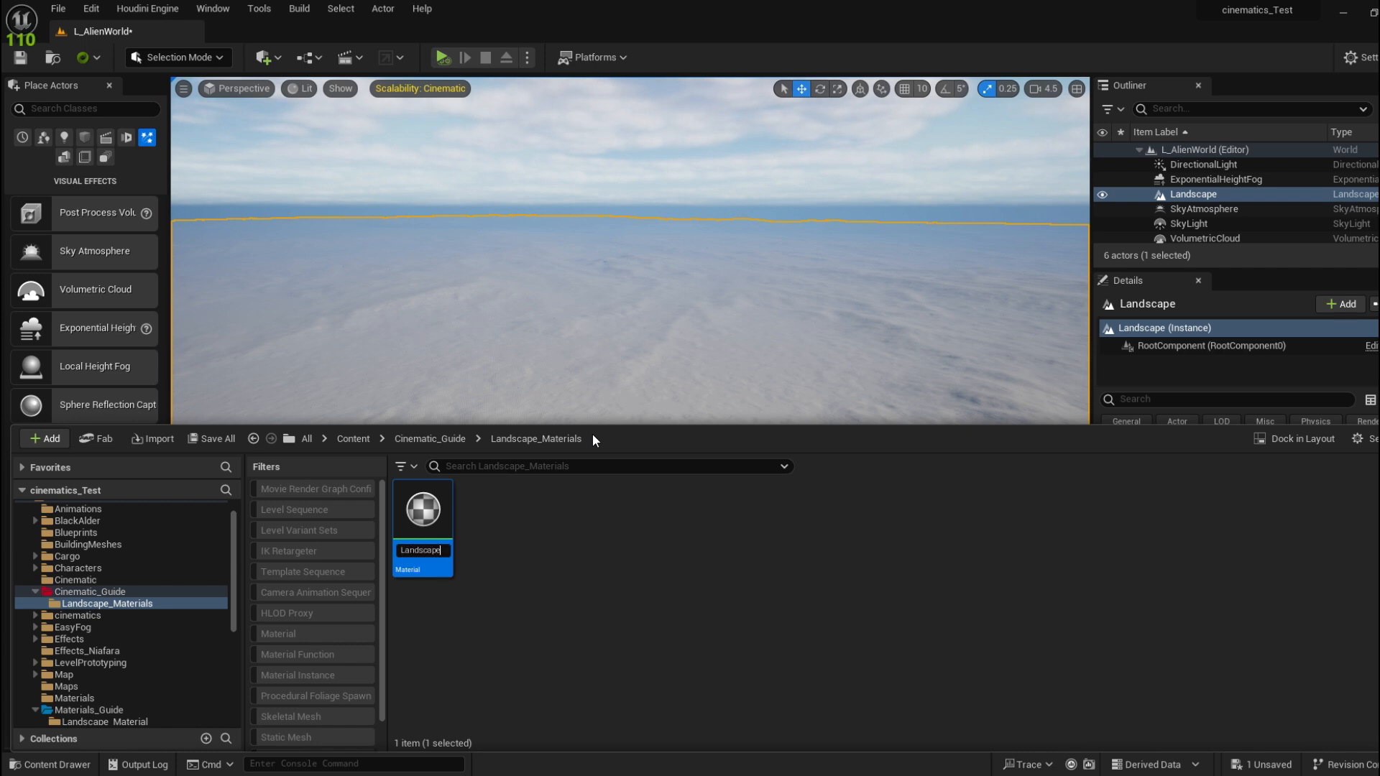
{"action": "type", "text": "Master"}
{"action": "key", "text": "Return"}
Open M_LandscapeMaster in a maximized material editor and enable Use Material Attributes
{"action": "double_click", "coordinate": [431, 509]}
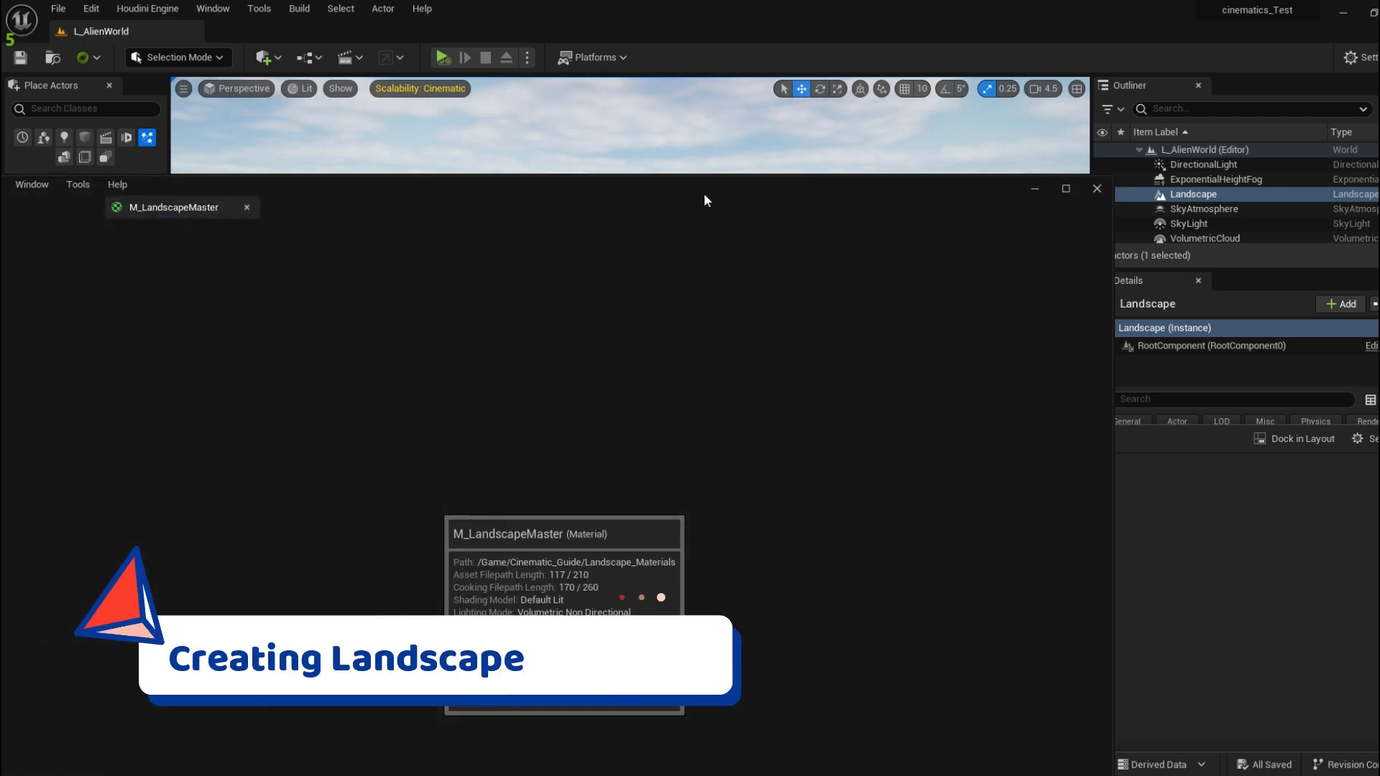
{"action": "double_click", "coordinate": [679, 205]}
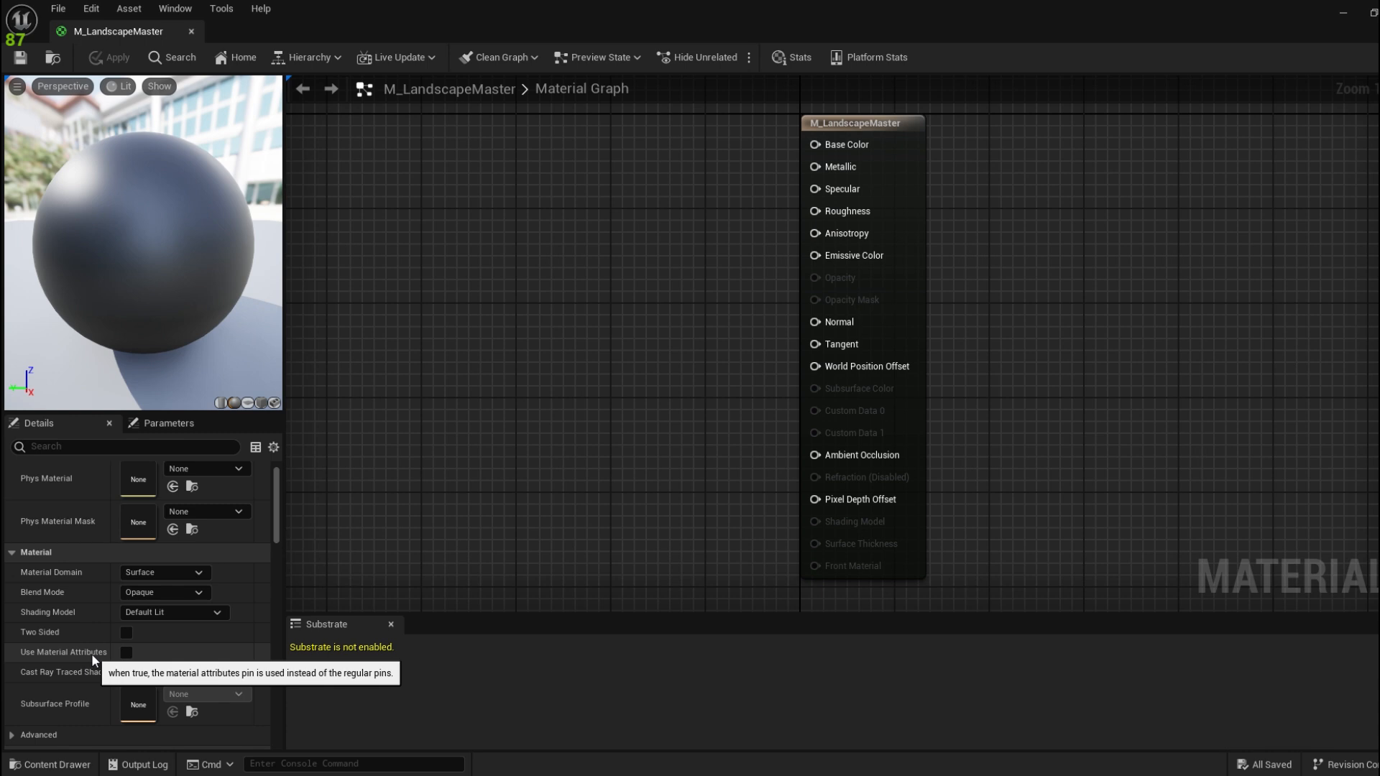
{"action": "left_click", "coordinate": [126, 653]}
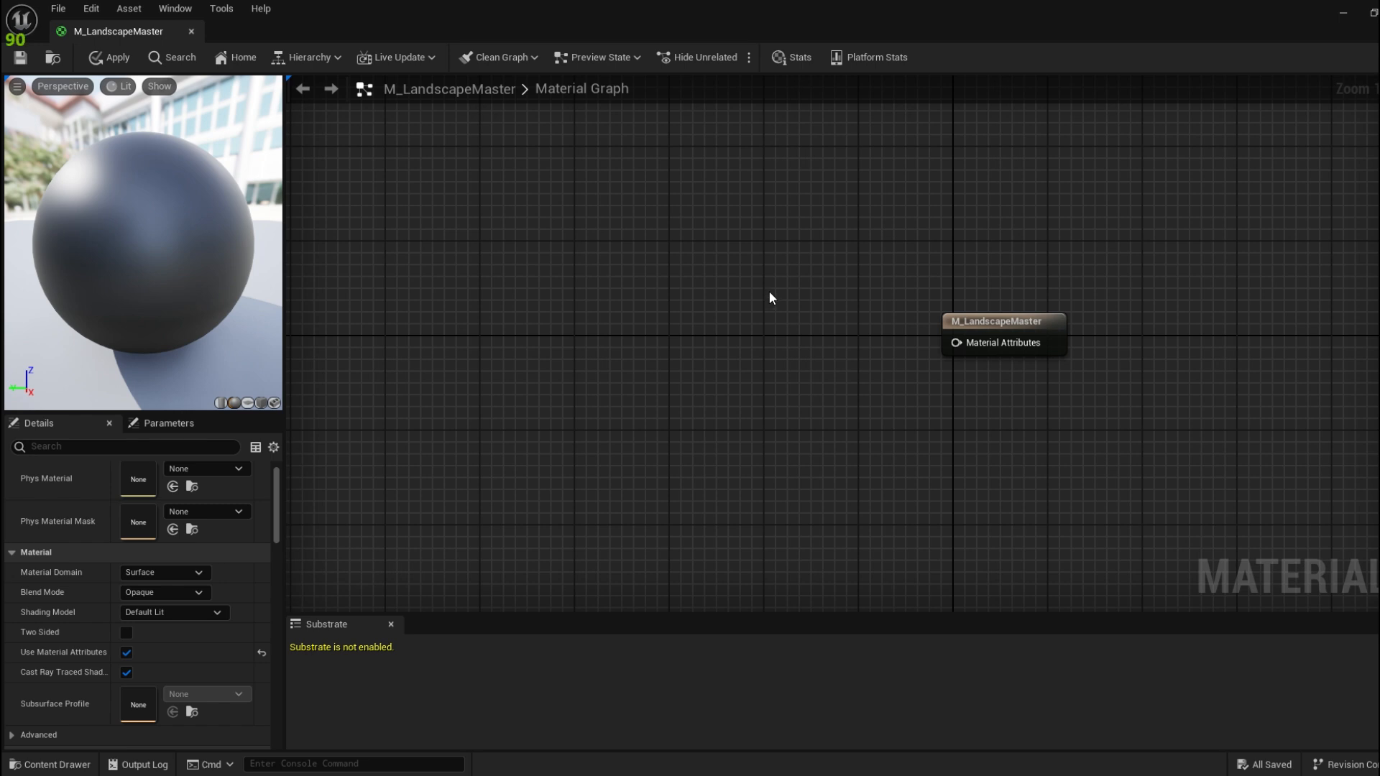
Add a MakeMaterialAttributes node, connect its output to the Material Attributes input of M_LandscapeMaster, and position it beside the output node
{"action": "right_click", "coordinate": [763, 302]}
{"action": "type", "text": "mak"}
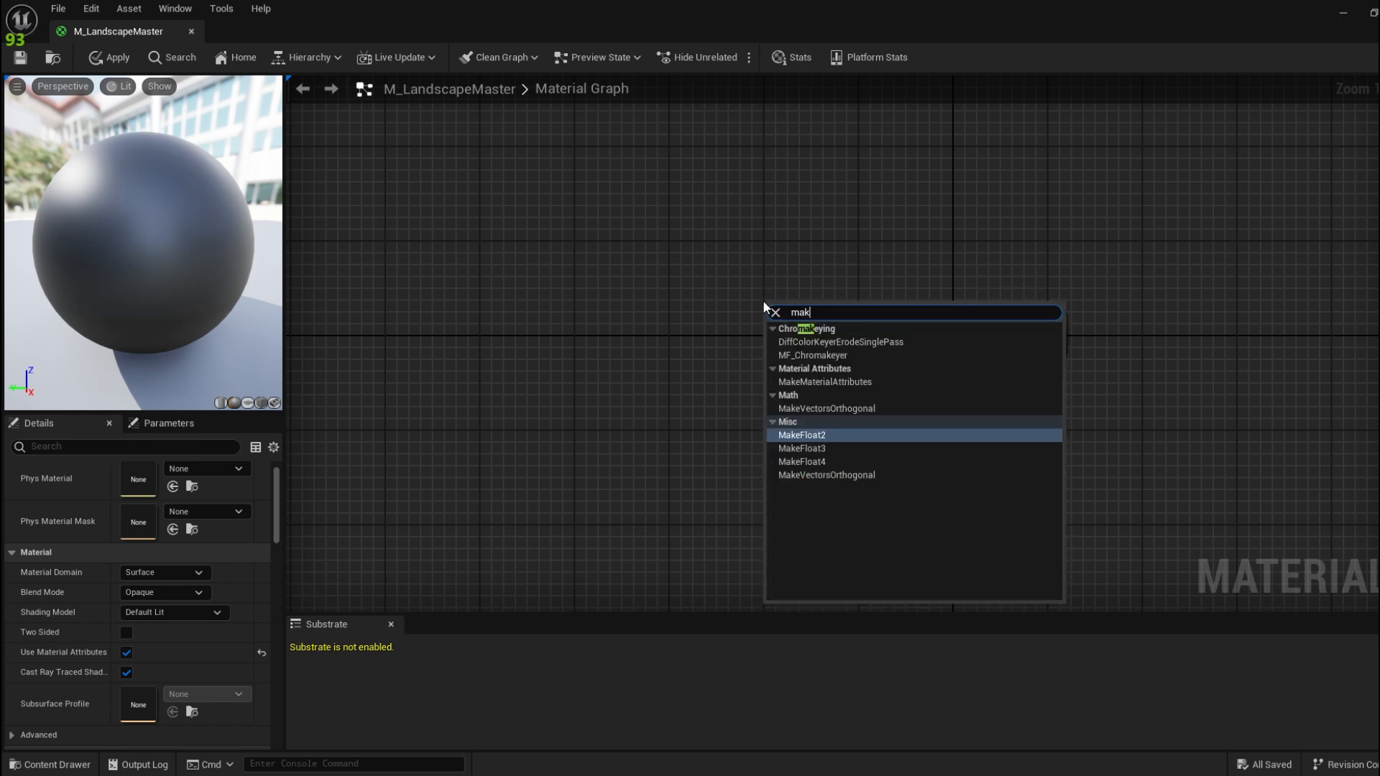
{"action": "type", "text": "emater"}
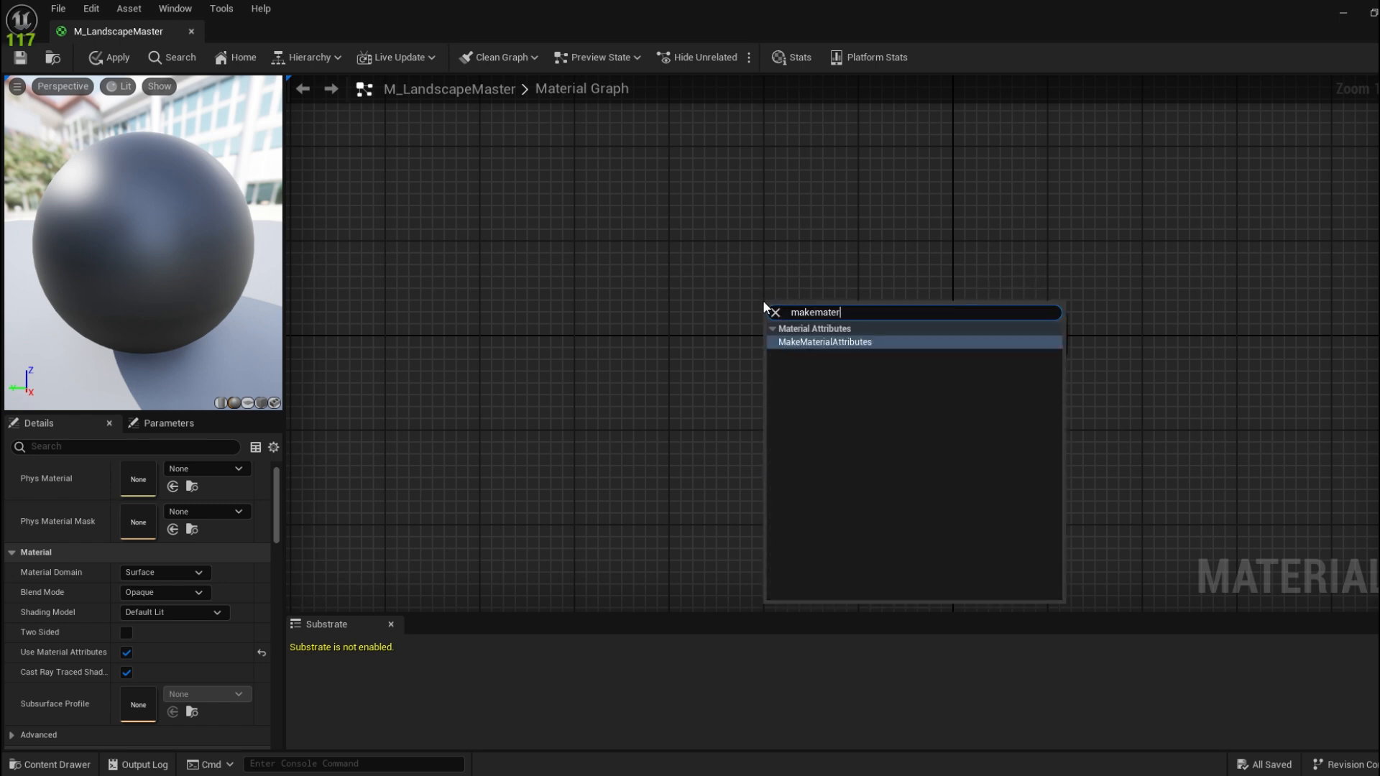
{"action": "left_click", "coordinate": [848, 343]}
{"action": "right_click_drag", "start_coordinate": [801, 375], "coordinate": [758, 191]}
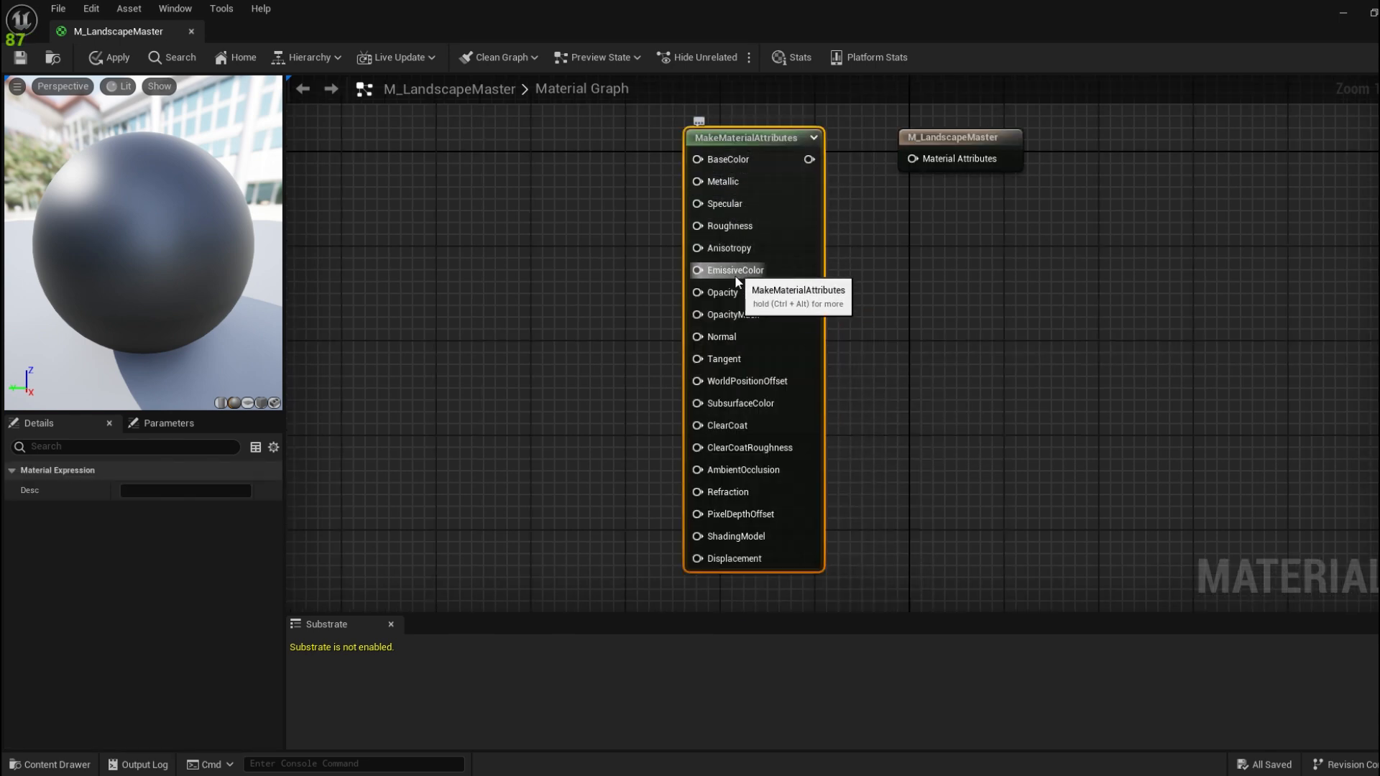
{"action": "right_click_drag", "start_coordinate": [832, 238], "coordinate": [846, 311]}
{"action": "left_click", "coordinate": [846, 311]}
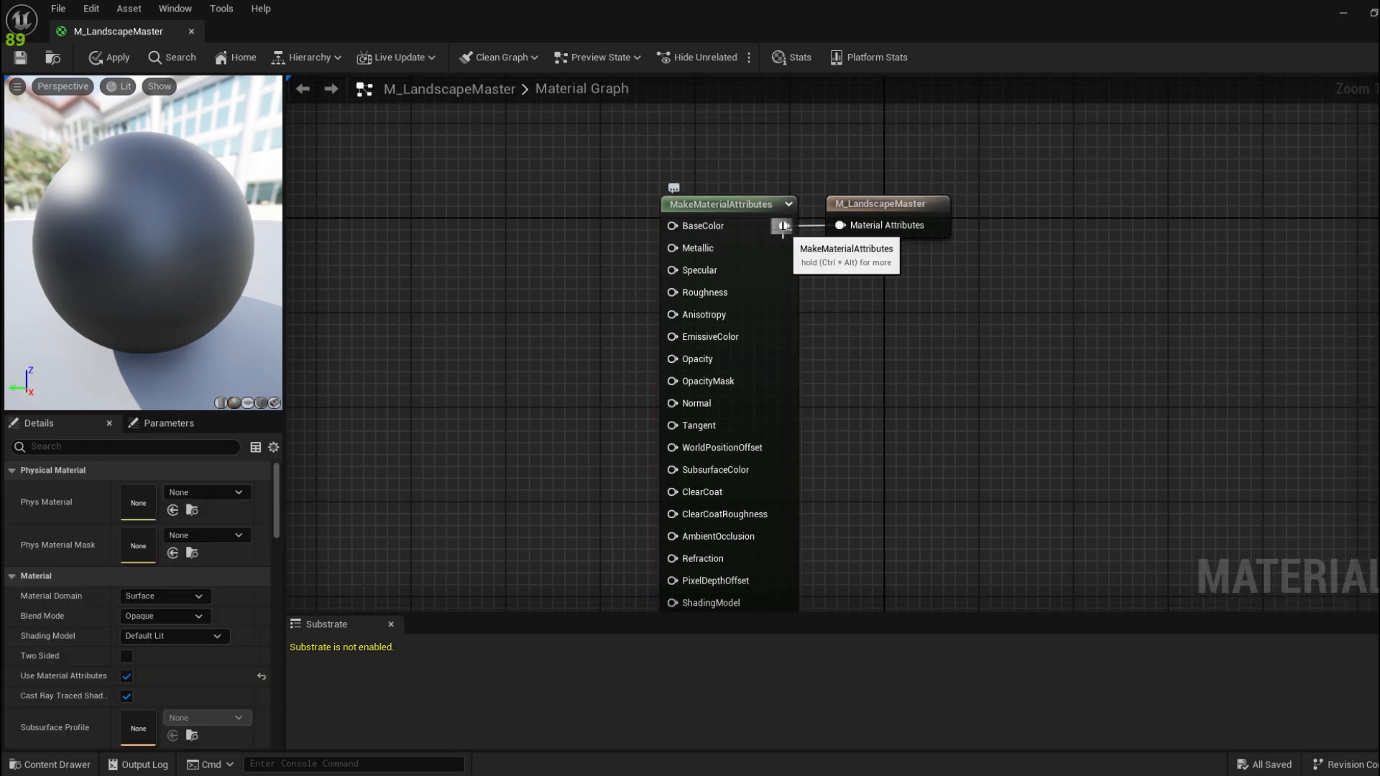
{"action": "left_click_drag", "start_coordinate": [790, 210], "coordinate": [840, 225]}
{"action": "mouse_move", "coordinate": [830, 353]}
{"action": "right_mouse_down"}
{"action": "mouse_move", "coordinate": [825, 341]}
{"action": "mouse_move", "coordinate": [841, 370]}
{"action": "right_mouse_up"}
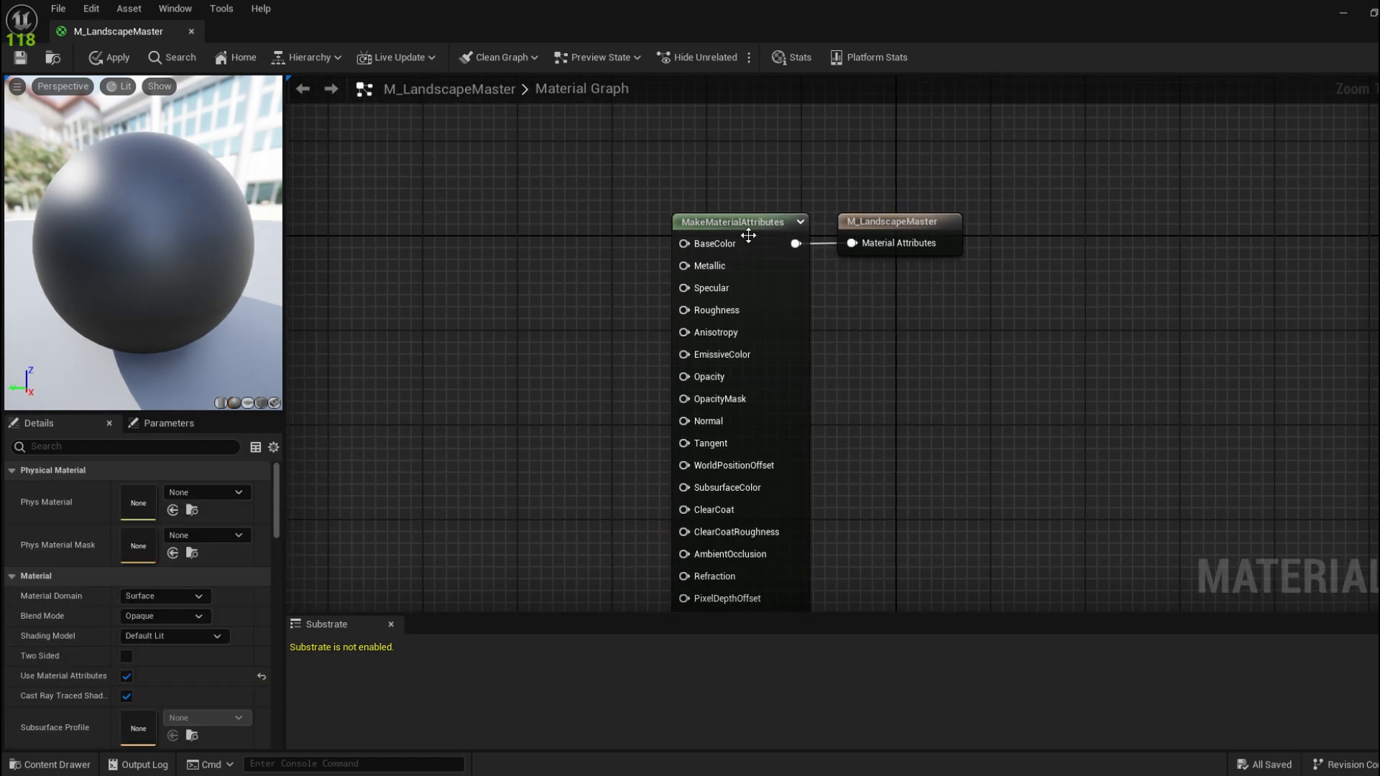
{"action": "left_click_drag", "start_coordinate": [745, 229], "coordinate": [723, 161]}
{"action": "right_click_drag", "start_coordinate": [567, 201], "coordinate": [714, 261]}
Add a Texture Sample node before MakeMaterialAttributes and convert it to a parameter named Albedo
{"action": "left_click", "coordinate": [670, 232]}
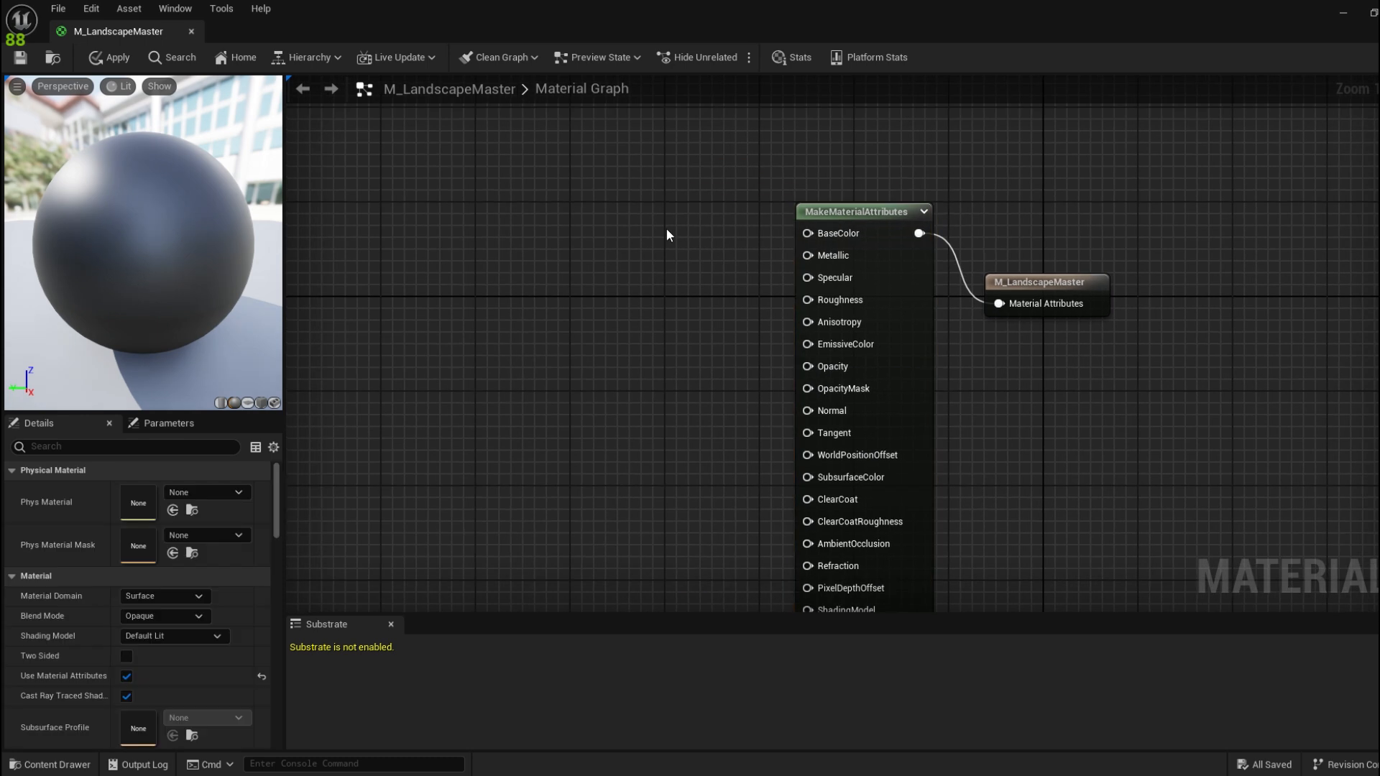
{"action": "right_click_drag", "start_coordinate": [666, 228], "coordinate": [611, 256]}
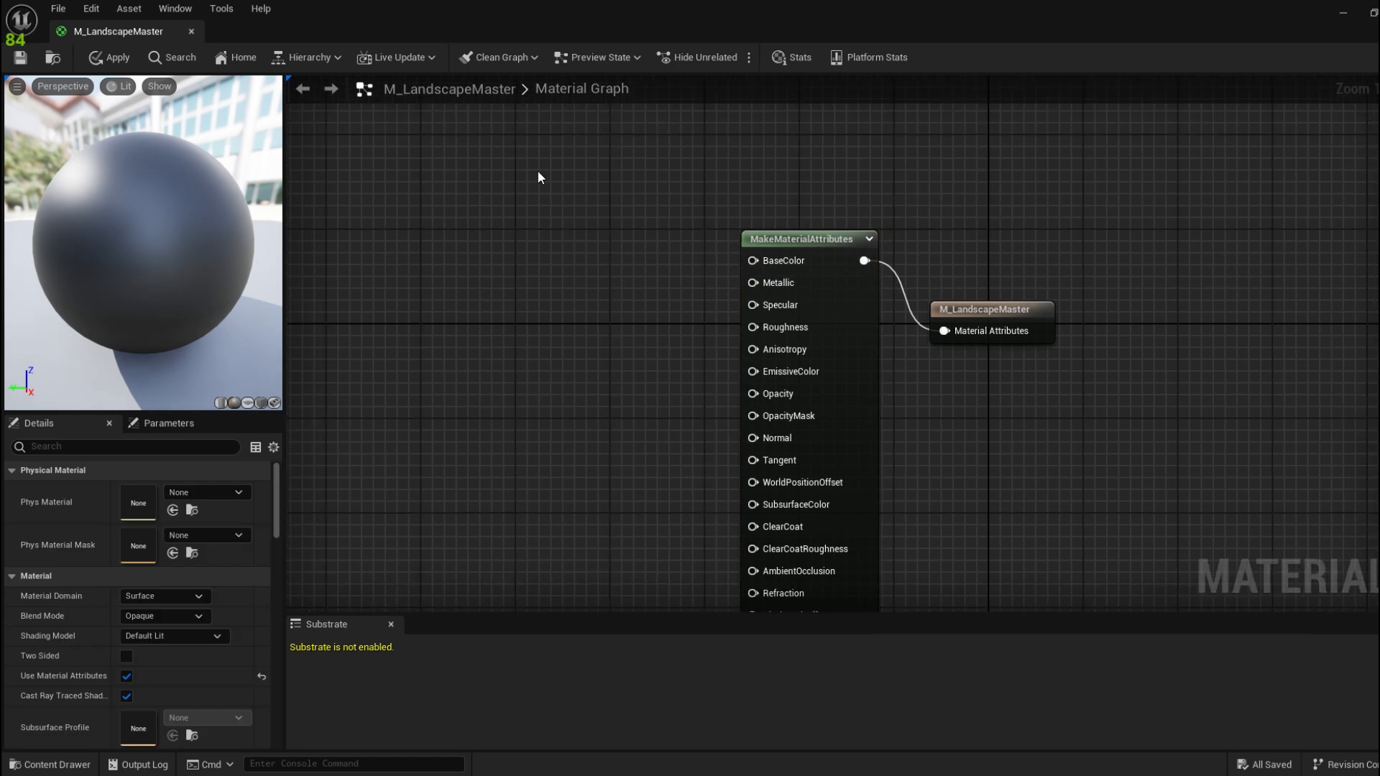
{"action": "left_click", "coordinate": [533, 207]}
{"action": "left_click_drag", "start_coordinate": [638, 237], "coordinate": [587, 183]}
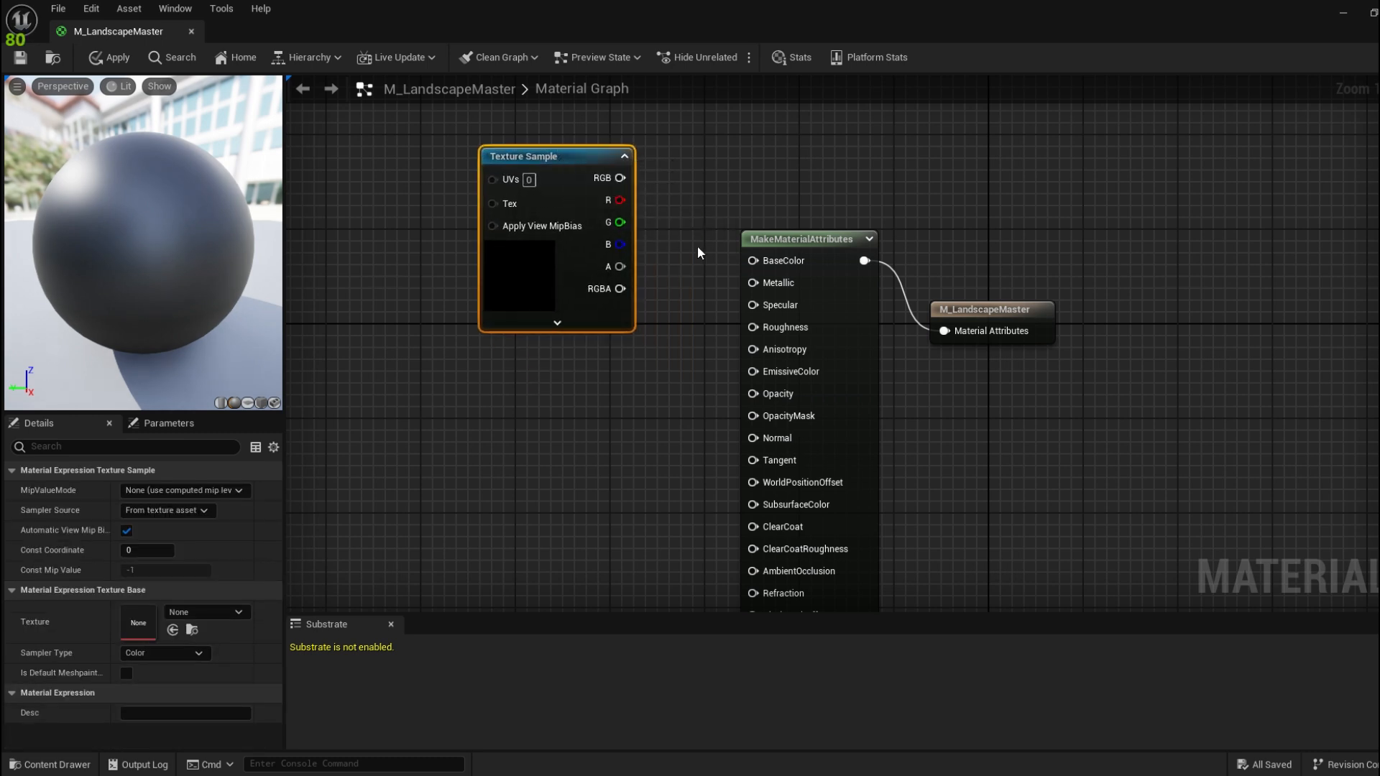
{"action": "right_click", "coordinate": [580, 171]}
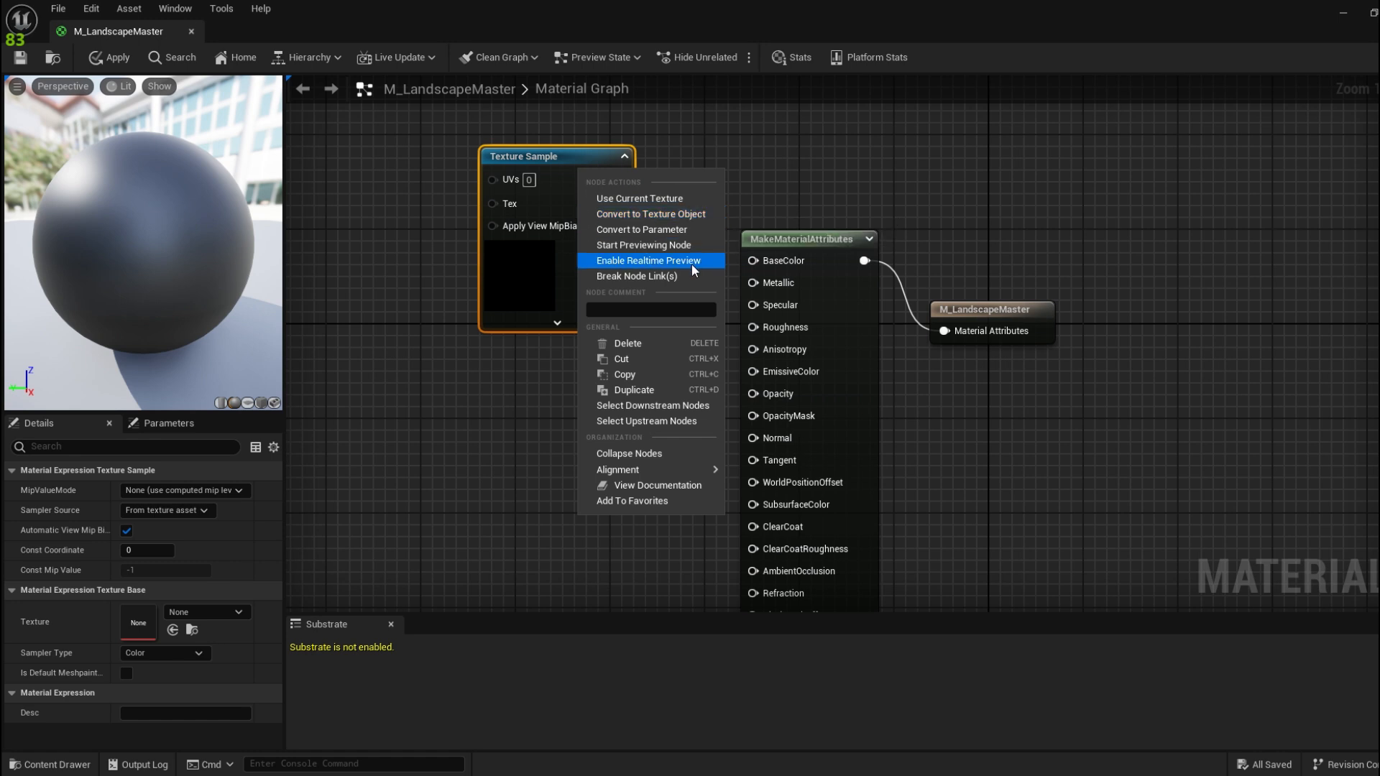
{"action": "left_click", "coordinate": [708, 230]}
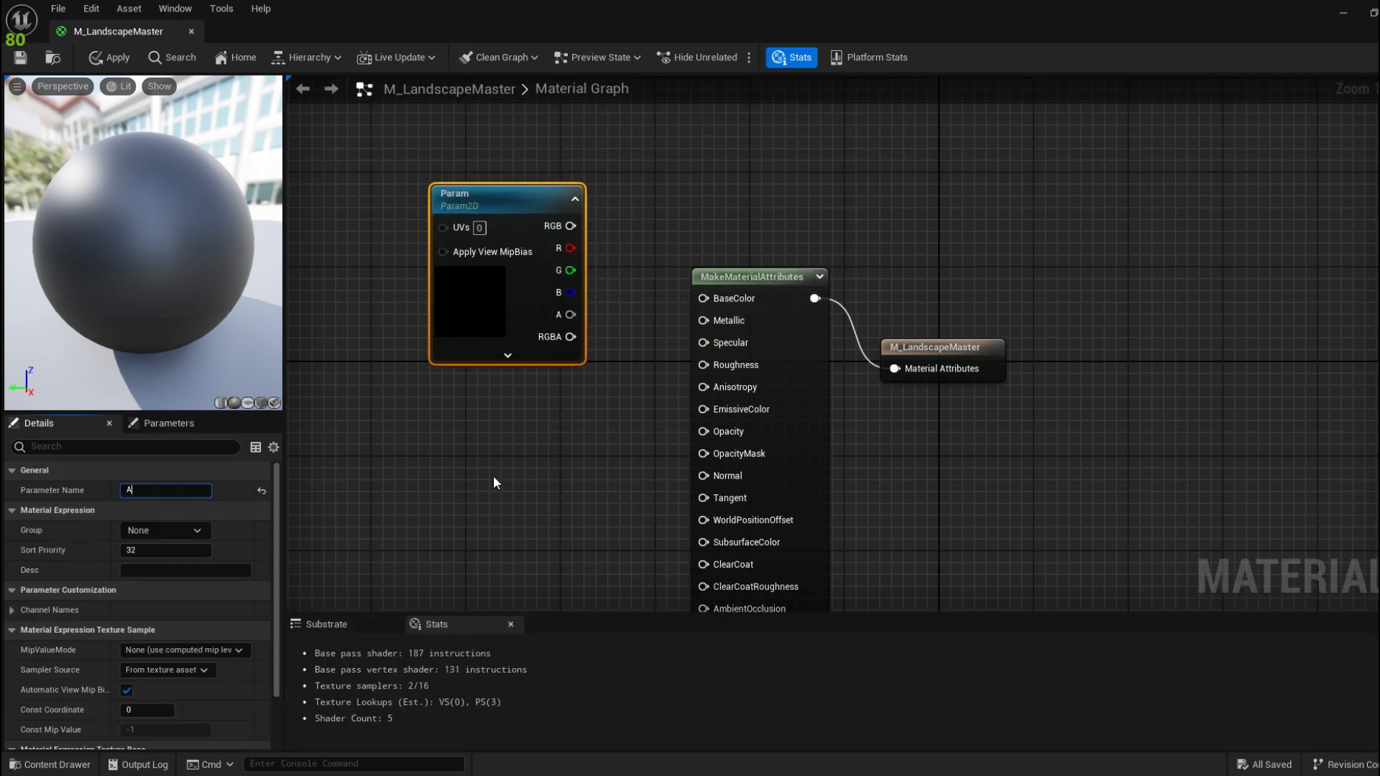
{"action": "key", "text": "Return"}
{"action": "right_click_drag", "start_coordinate": [593, 440], "coordinate": [582, 385]}
{"action": "left_click_drag", "start_coordinate": [527, 135], "coordinate": [516, 194]}
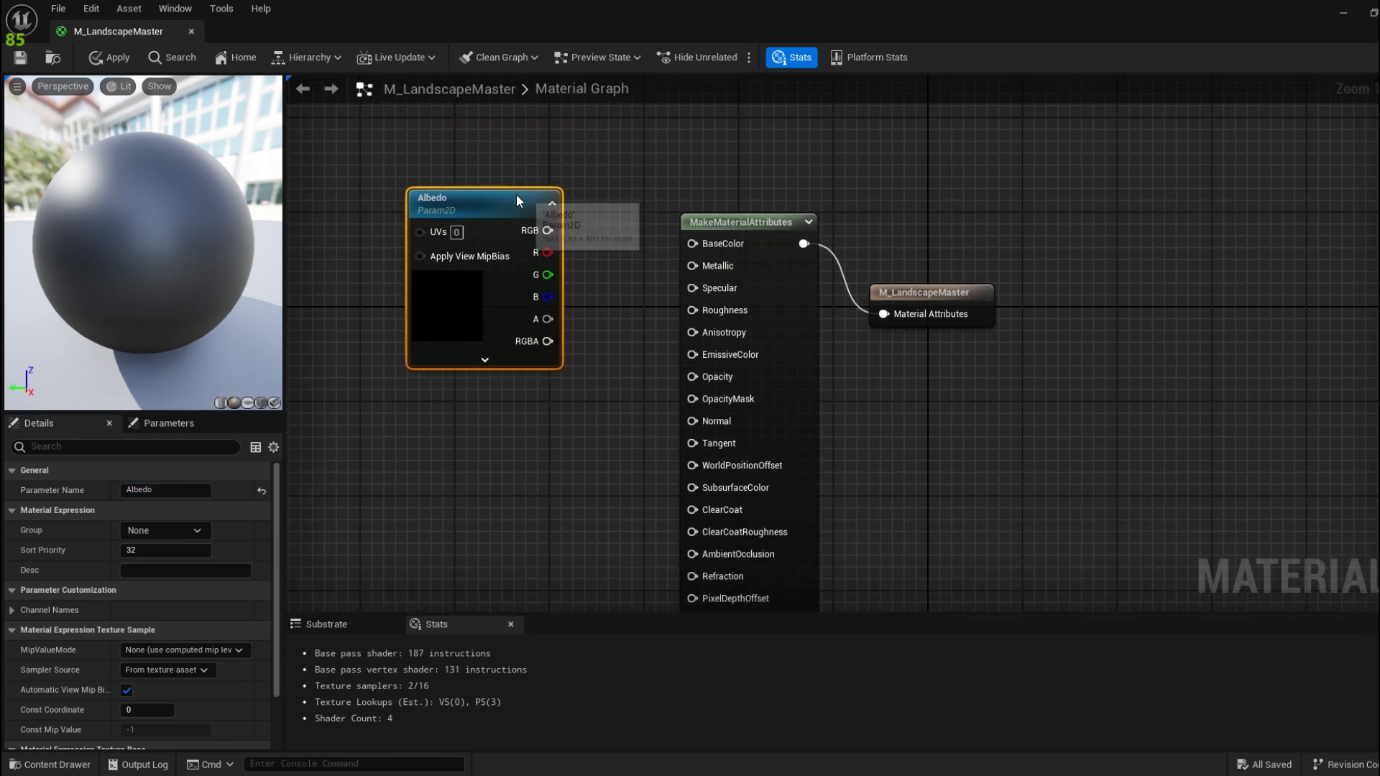
Connect the Albedo RGB output to BaseColor on MakeMaterialAttributes and move the Albedo node closer
{"action": "left_click", "coordinate": [603, 197]}
{"action": "right_click_drag", "start_coordinate": [589, 217], "coordinate": [543, 177]}
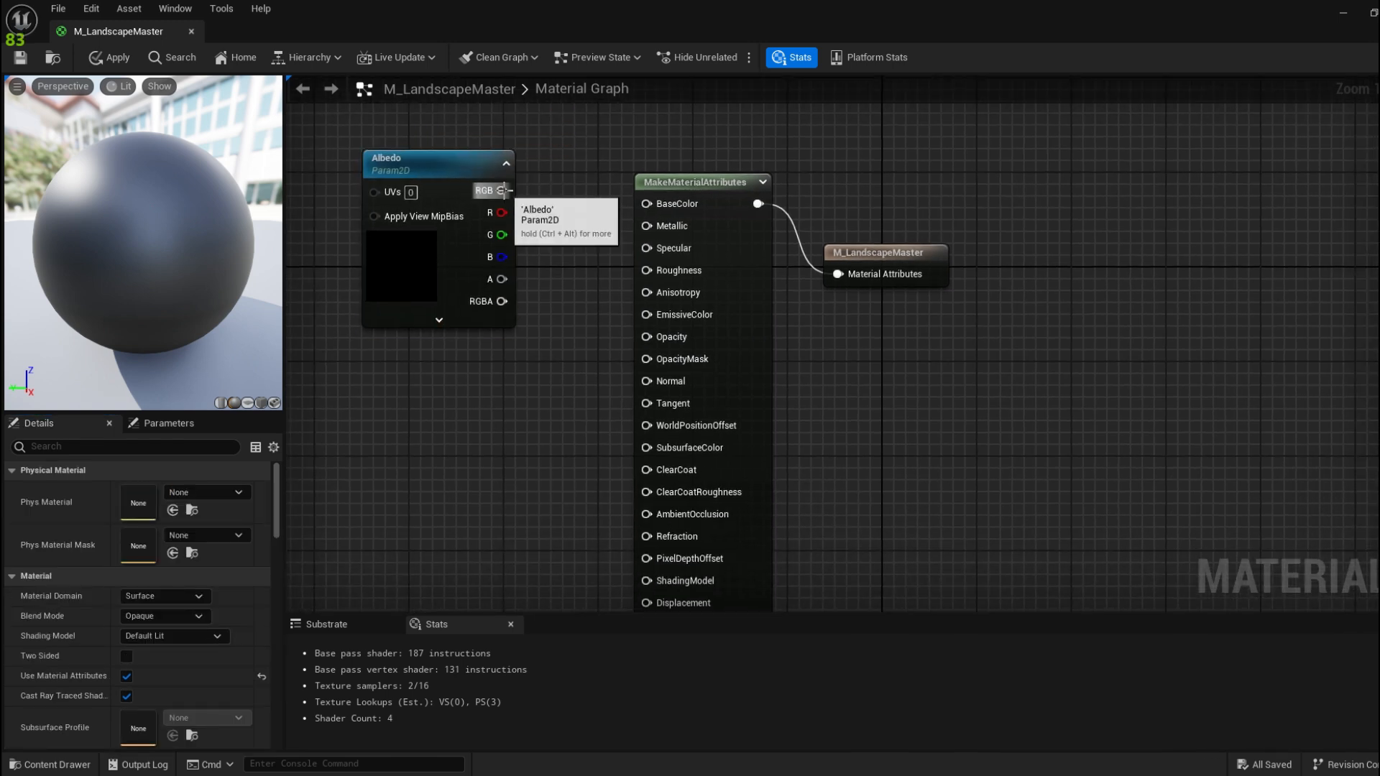
{"action": "left_click_drag", "start_coordinate": [501, 191], "coordinate": [674, 206]}
{"action": "left_click_drag", "start_coordinate": [448, 166], "coordinate": [481, 185]}
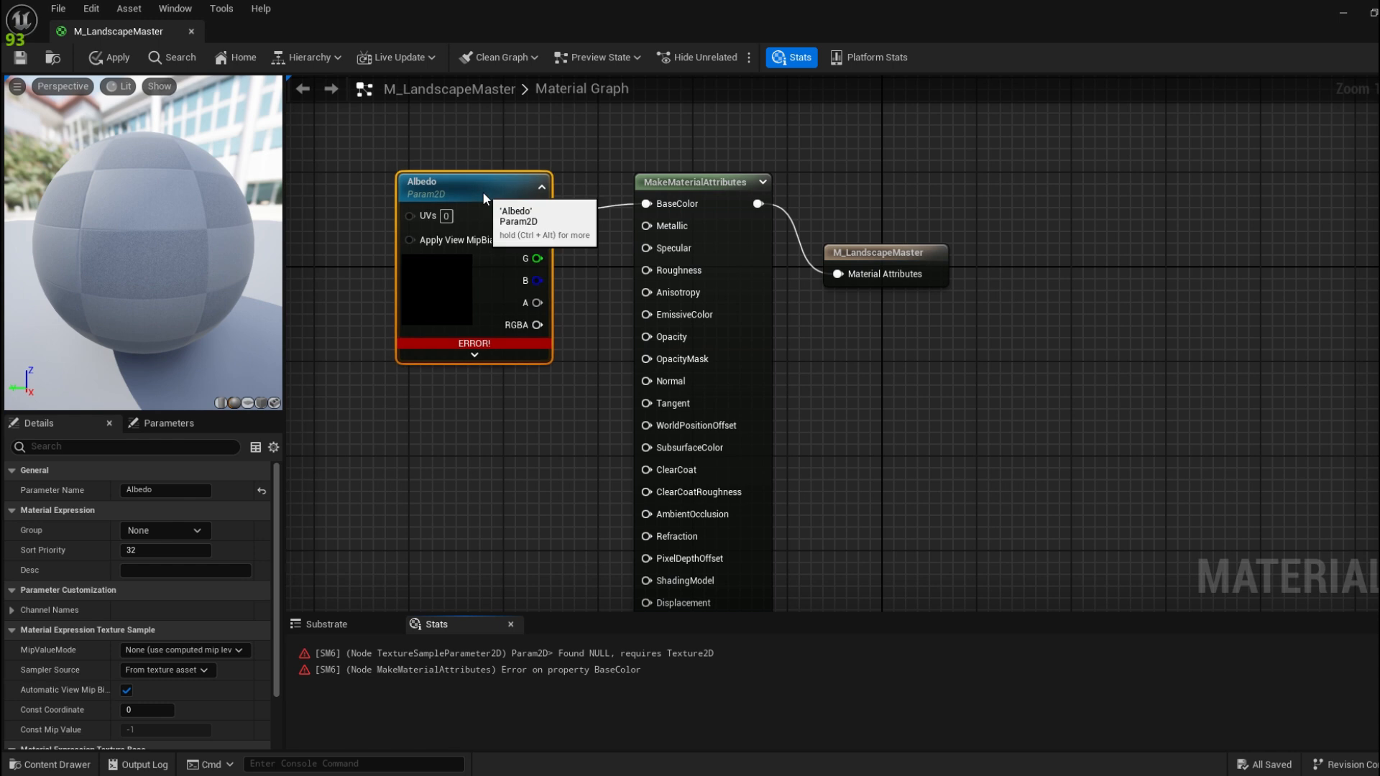
{"action": "right_click_drag", "start_coordinate": [498, 128], "coordinate": [644, 140]}
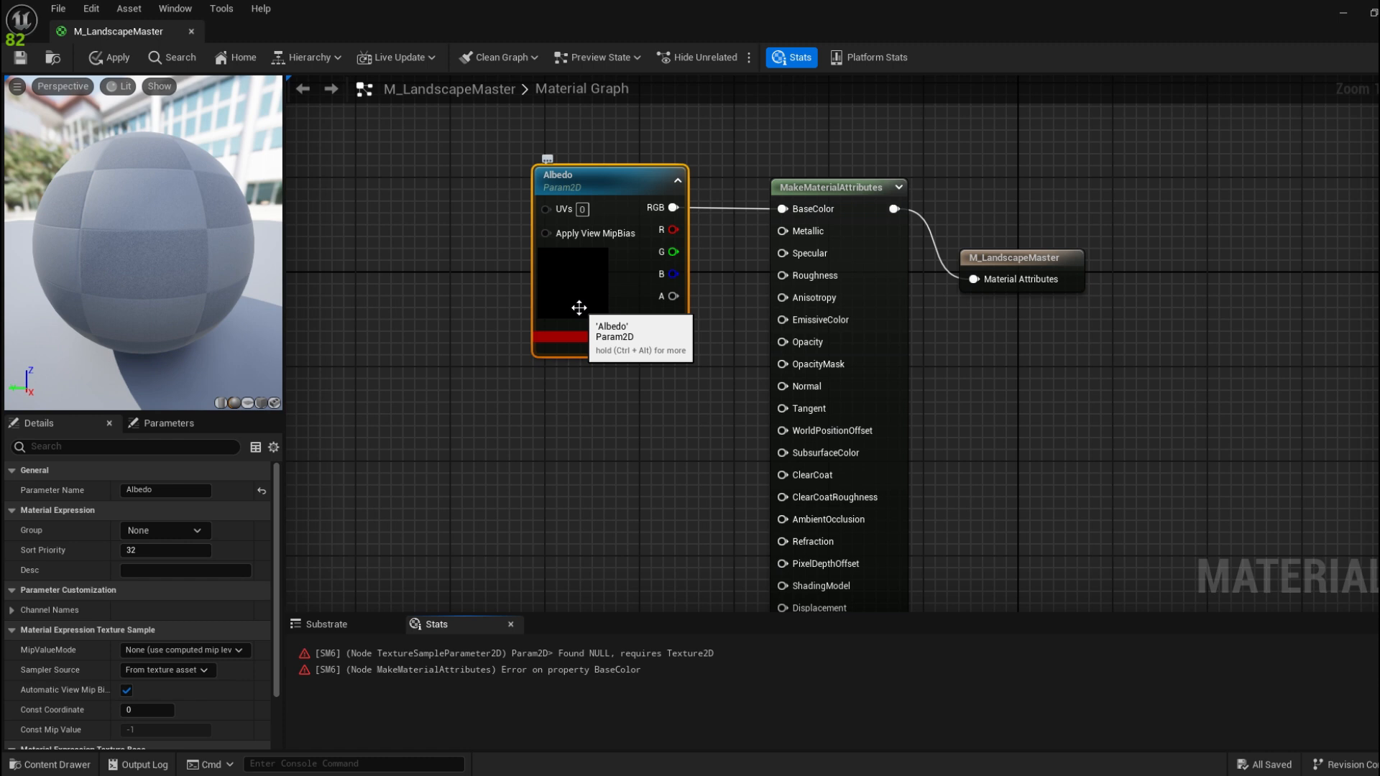
Assign the WhitePlaceholder texture to the Albedo parameter
{"action": "scroll", "coordinate": [106, 565], "scroll_direction": "down", "scroll_amount": 3}
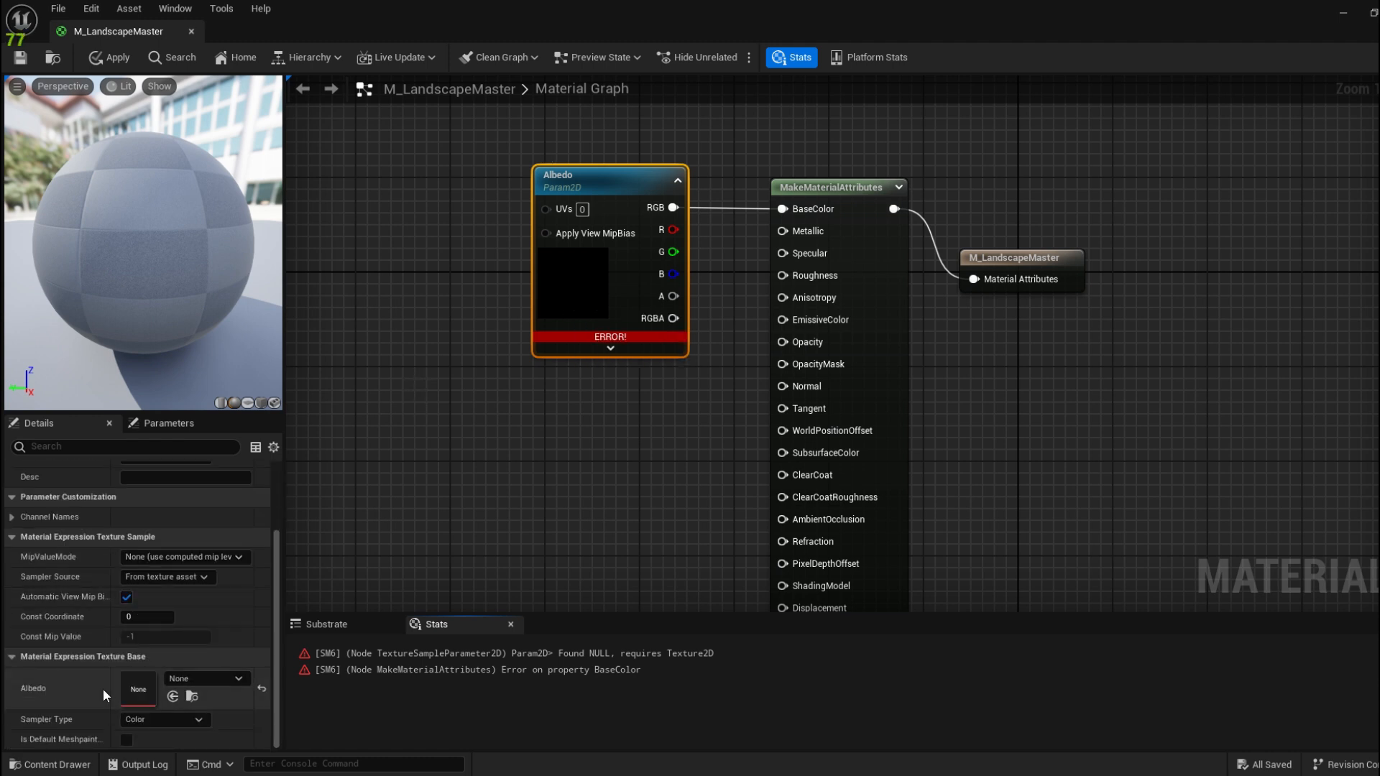
{"action": "left_click", "coordinate": [222, 680]}
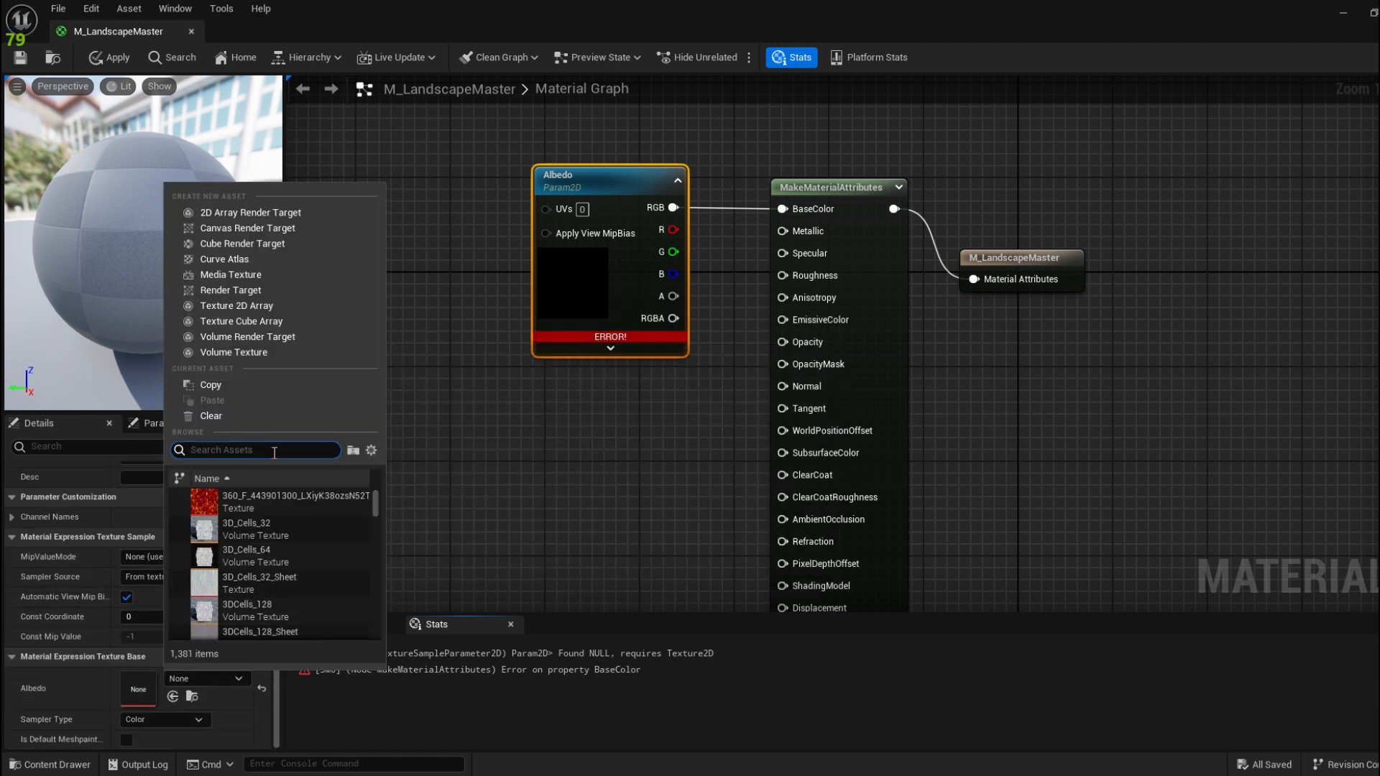
{"action": "type", "text": "bl"}
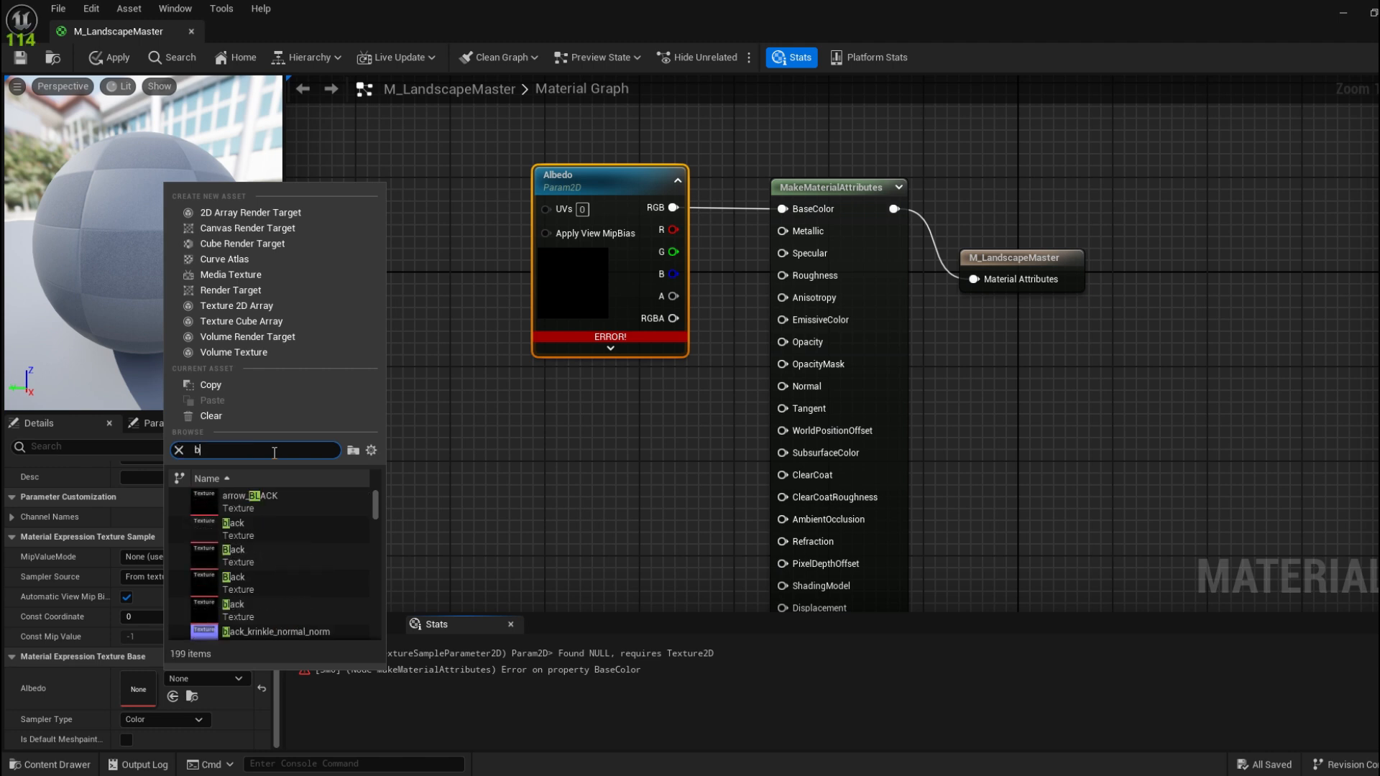
{"action": "key", "text": "BackSpace"}
{"action": "type", "text": "w"}
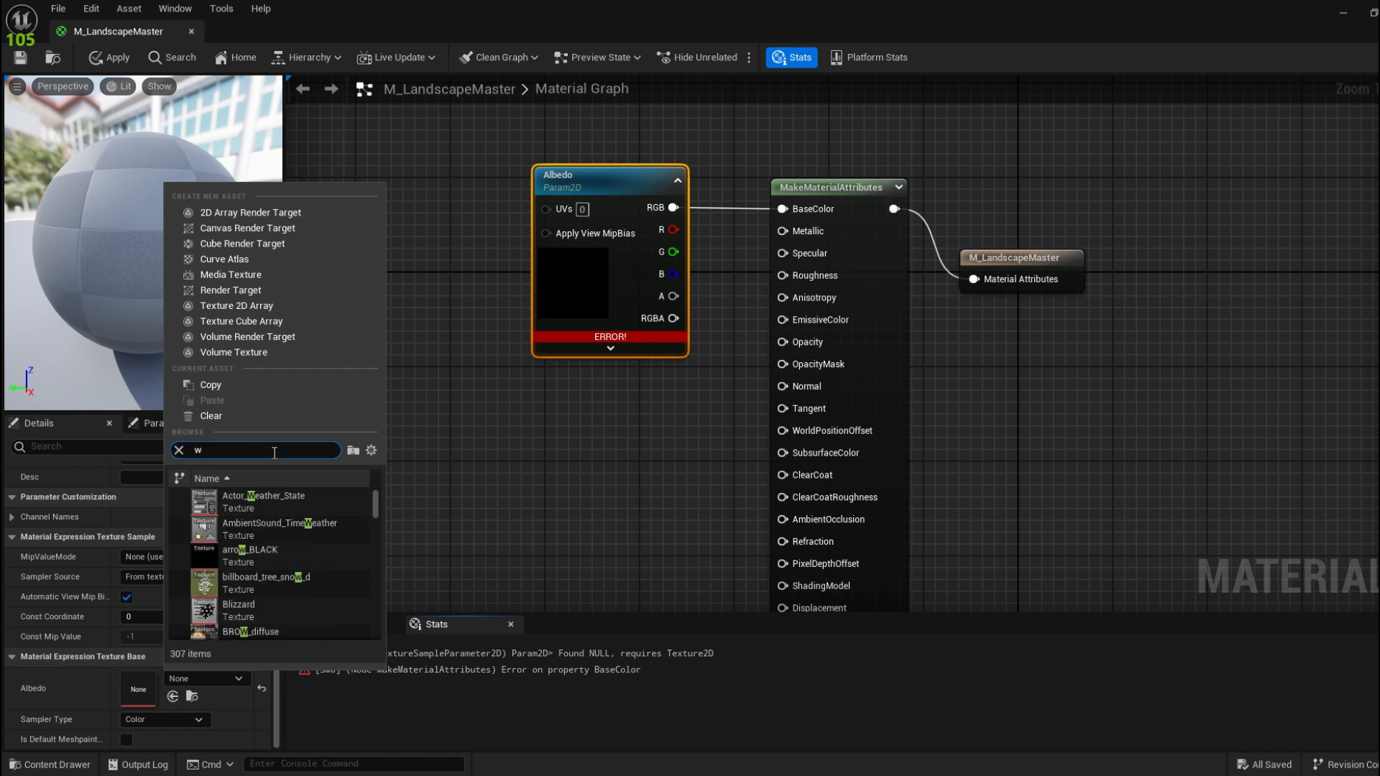
{"action": "type", "text": "hite"}
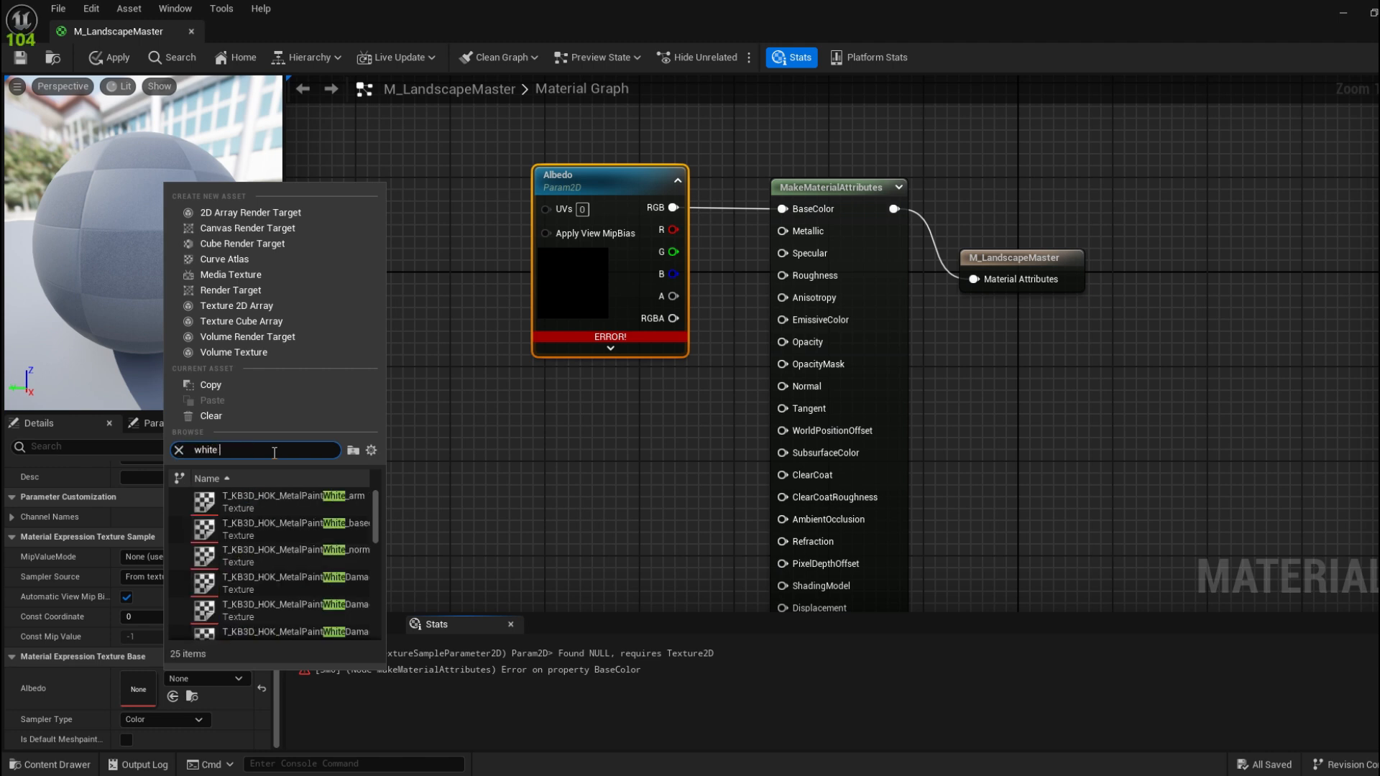
{"action": "type", "text": " plac"}
{"action": "left_click", "coordinate": [256, 500]}
{"action": "right_click_drag", "start_coordinate": [763, 157], "coordinate": [723, 153]}
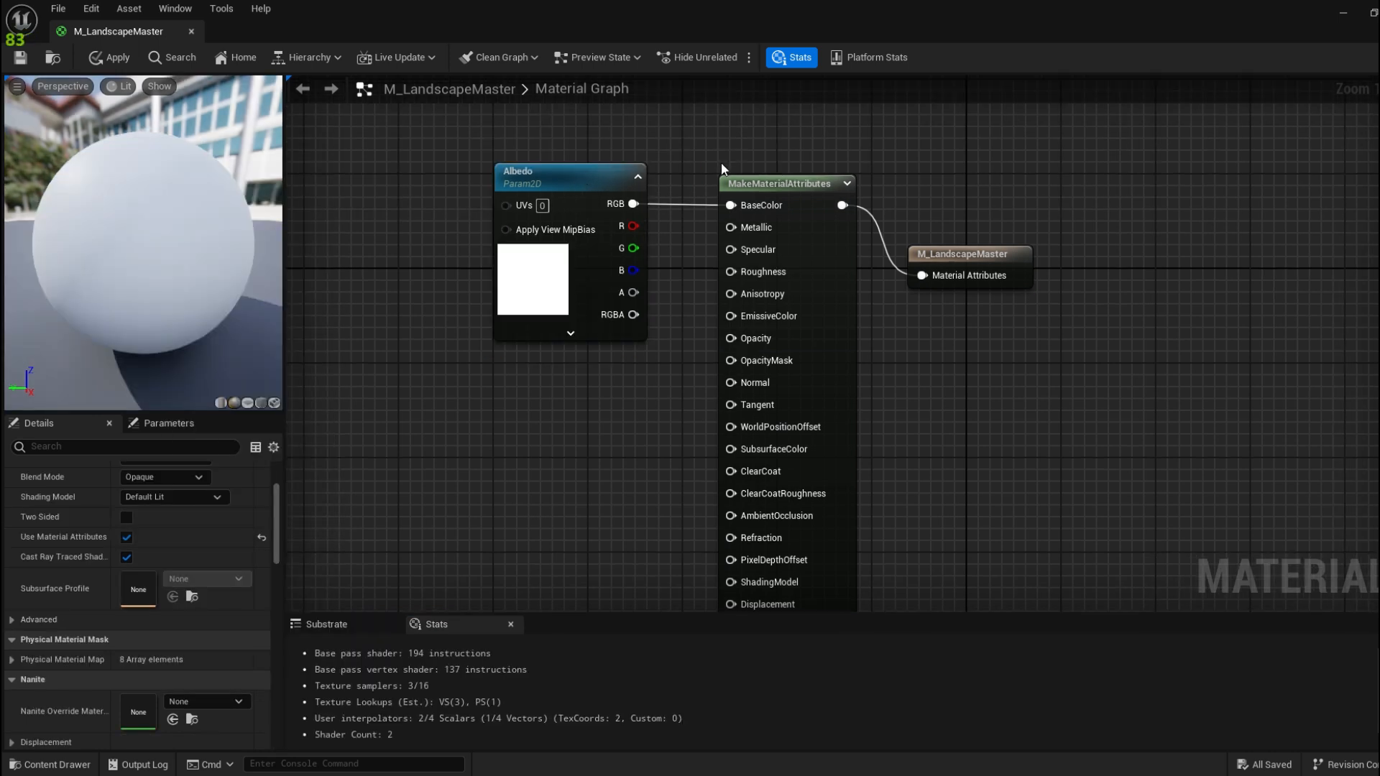
{"action": "left_click_drag", "start_coordinate": [615, 222], "coordinate": [604, 211]}
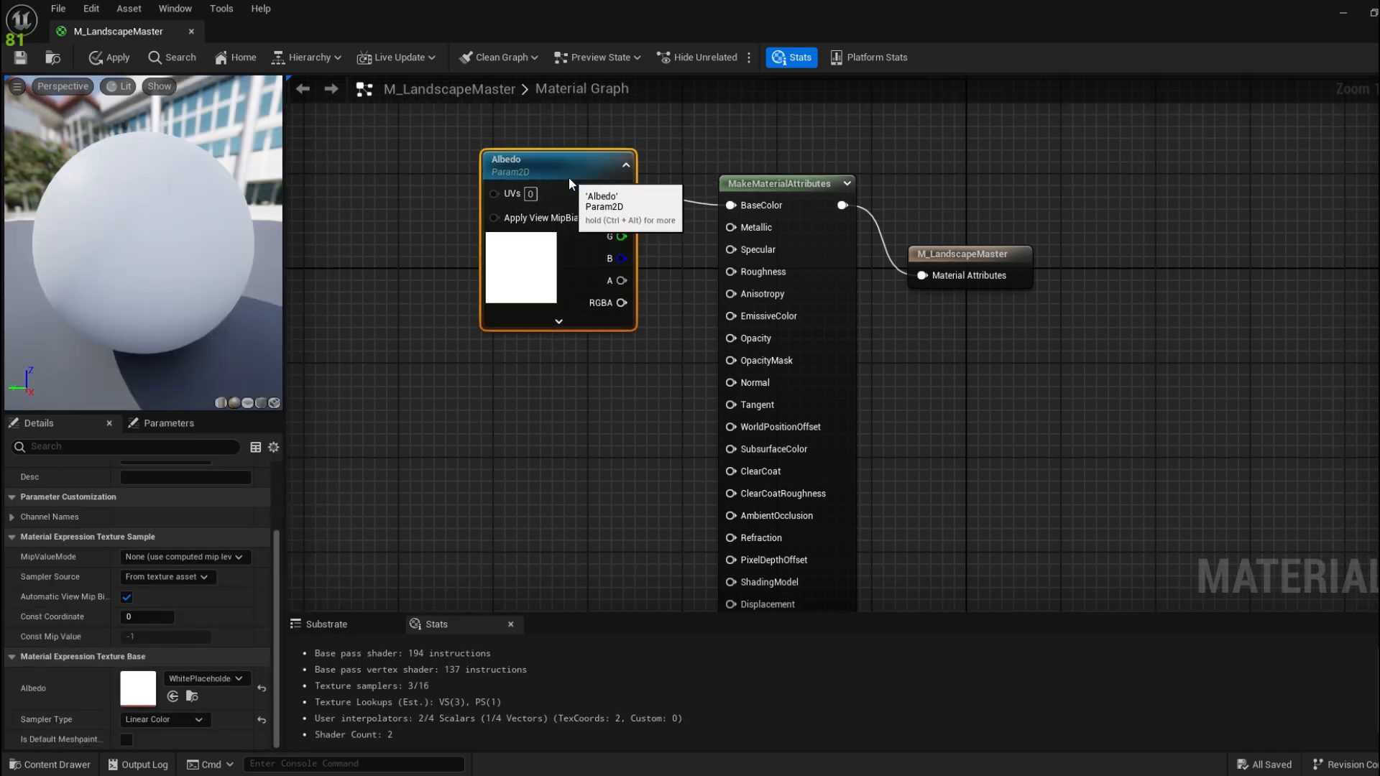
{"action": "key", "text": "ctrl+z"}
{"action": "right_click_drag", "start_coordinate": [684, 335], "coordinate": [717, 364]}
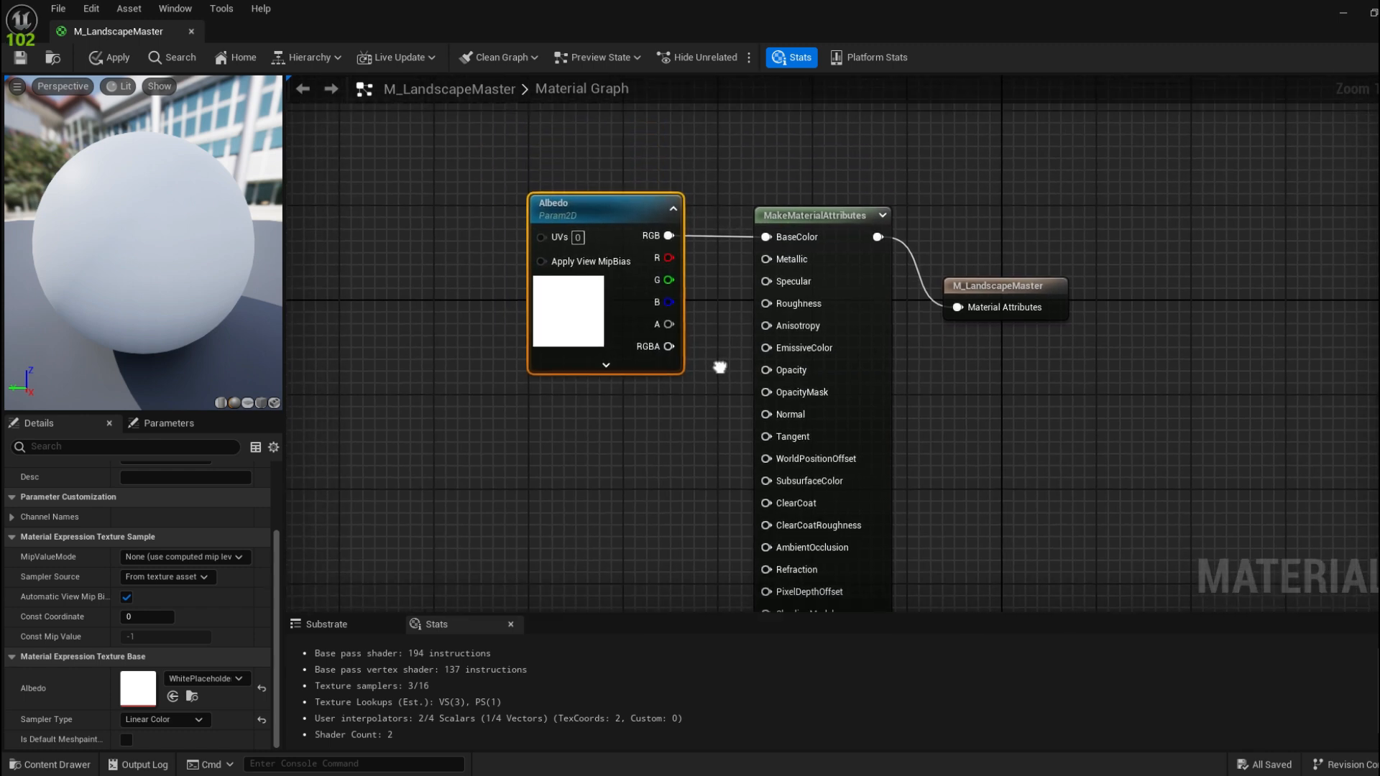
{"action": "key", "text": "ctrl+z"}
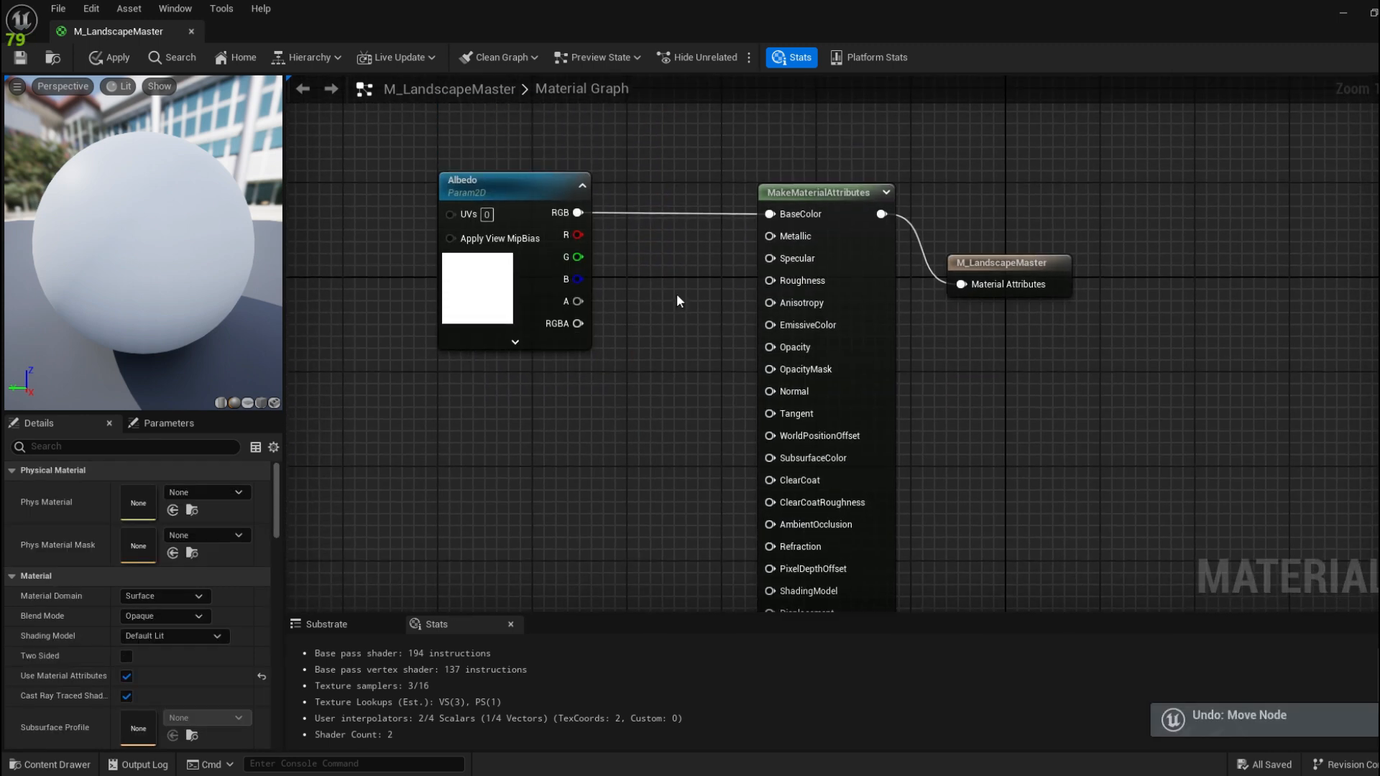
Duplicate the Albedo parameter node and place the copy below the original
{"action": "left_click", "coordinate": [530, 181]}
{"action": "right_click_drag", "start_coordinate": [598, 413], "coordinate": [589, 306]}
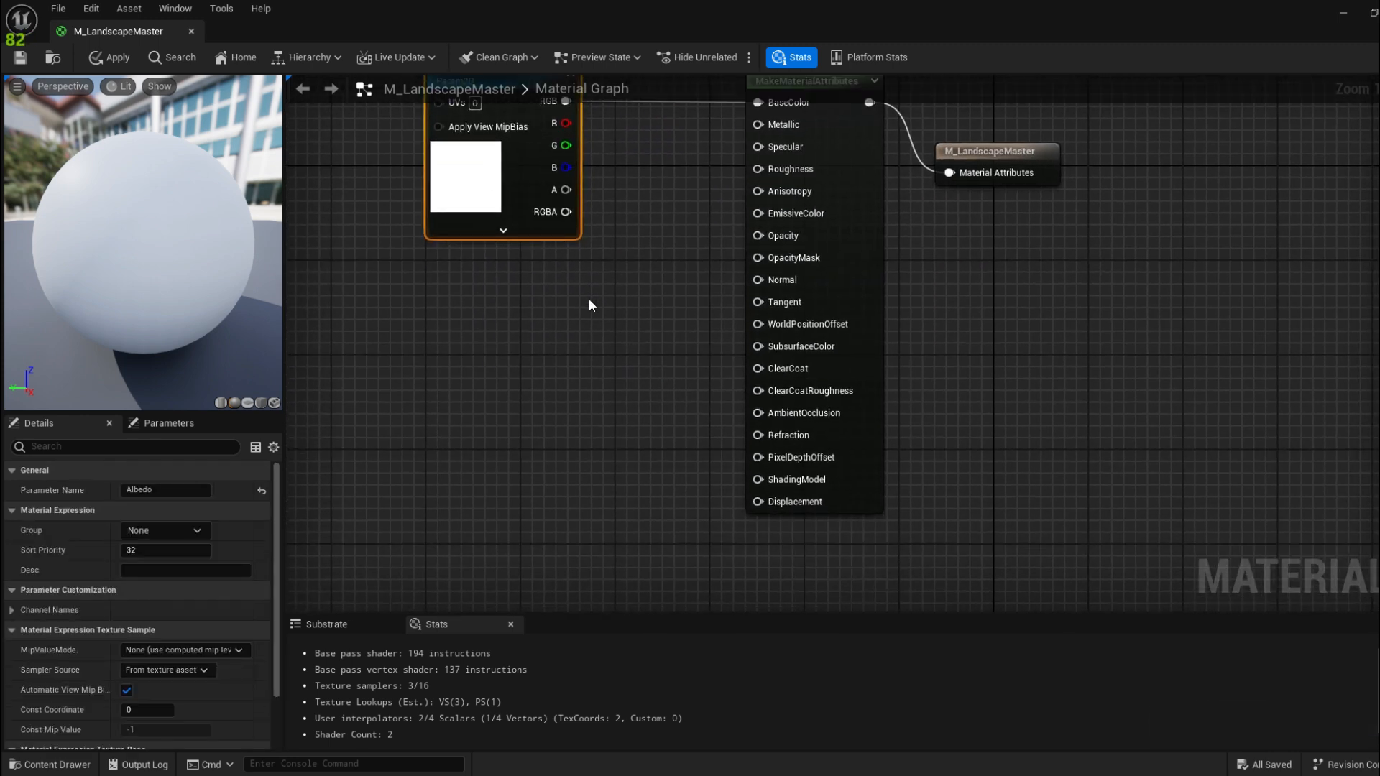
{"action": "key", "text": "ctrl+d"}
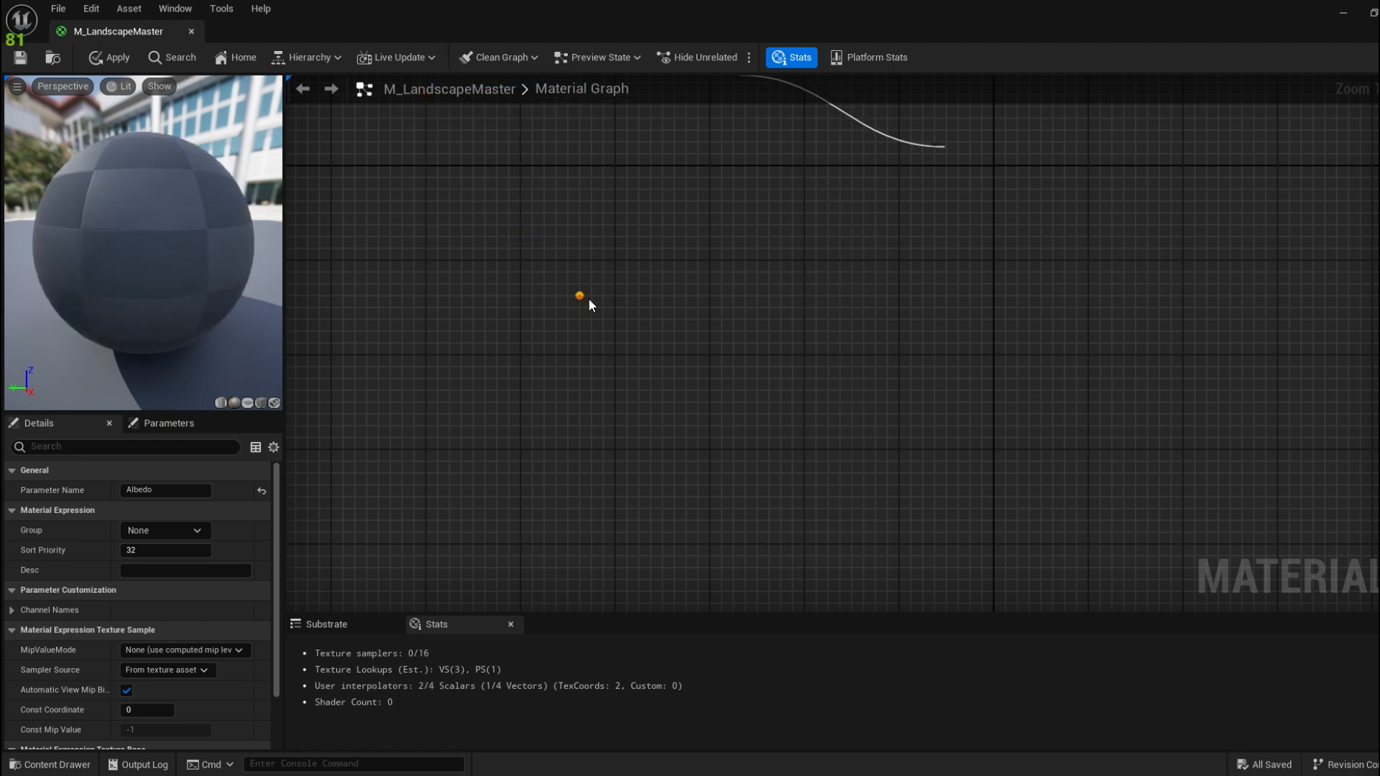
{"action": "left_click_drag", "start_coordinate": [591, 302], "coordinate": [486, 290]}
{"action": "right_click_drag", "start_coordinate": [607, 255], "coordinate": [584, 321]}
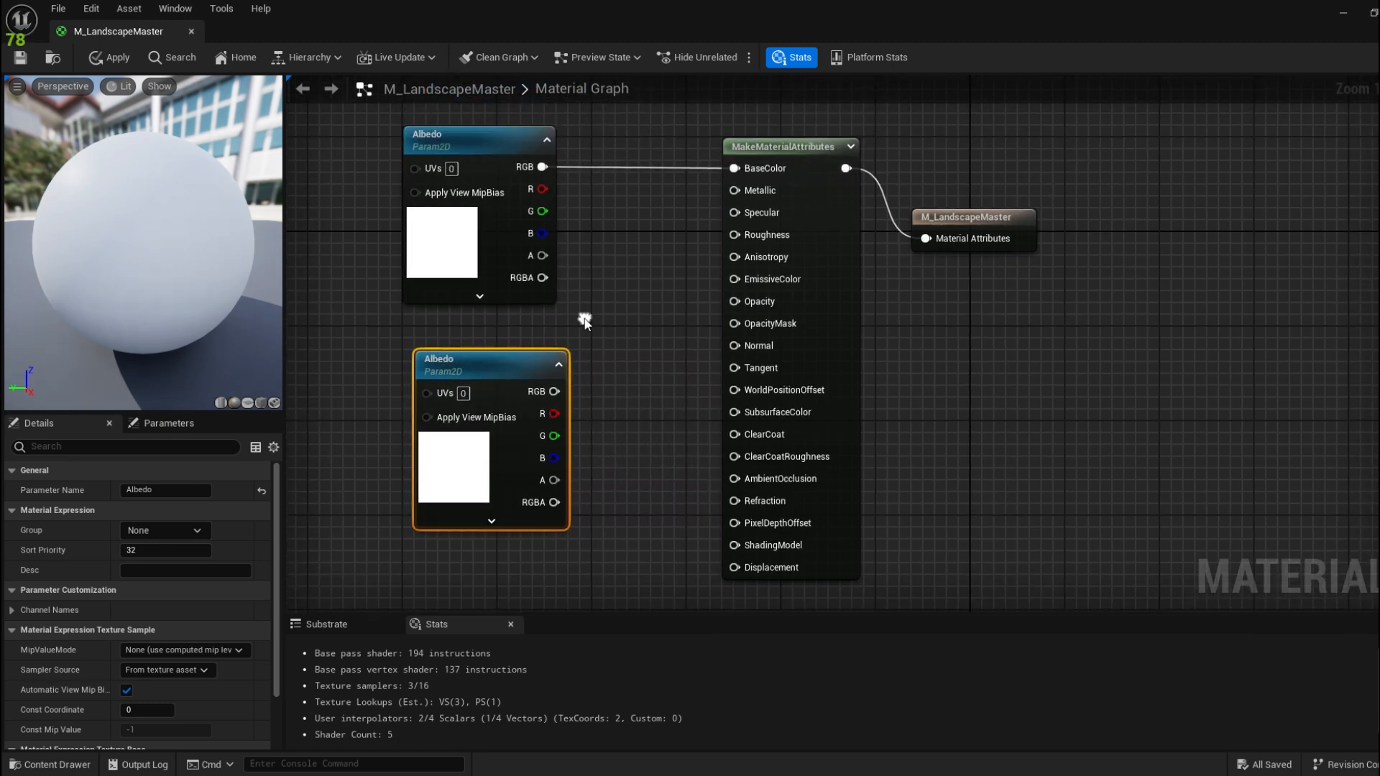
Rename the duplicated texture parameter to Roughness_Map
{"action": "scroll", "coordinate": [147, 661], "scroll_direction": "down", "scroll_amount": 3}
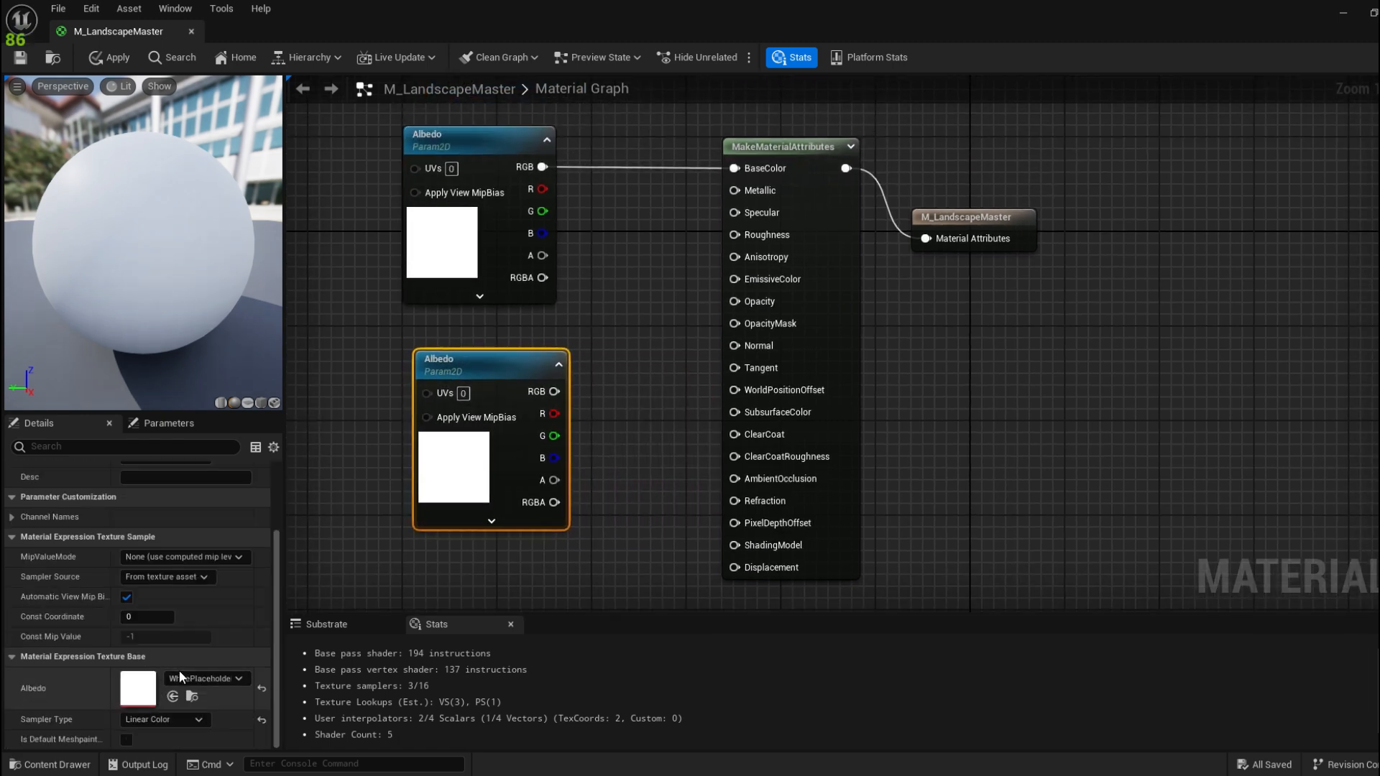
{"action": "scroll", "coordinate": [179, 670], "scroll_direction": "up", "scroll_amount": 2}
{"action": "scroll", "coordinate": [174, 676], "scroll_direction": "up", "scroll_amount": 1}
{"action": "left_click", "coordinate": [165, 490]}
{"action": "type", "text": "Roughnes"}
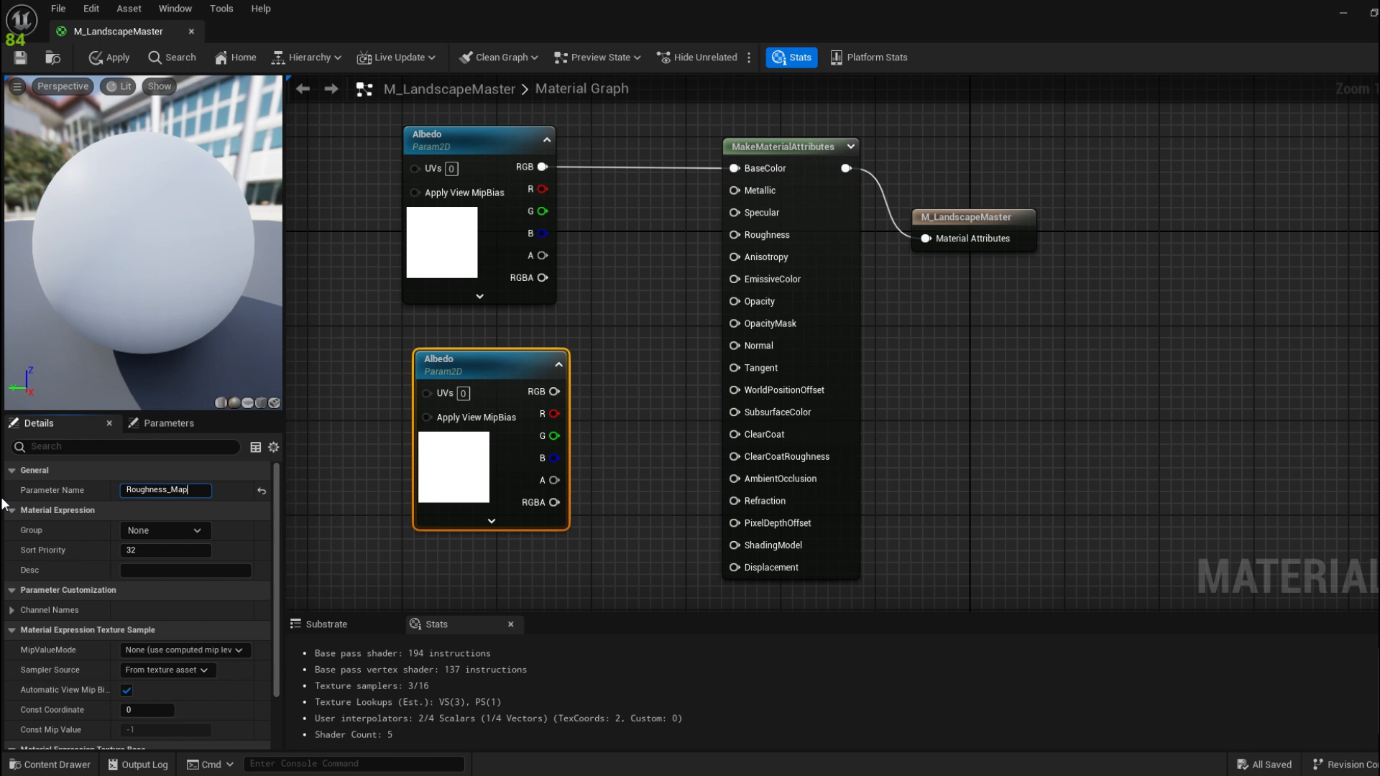
{"action": "type", "text": "s_Map"}
{"action": "key", "text": "Return"}
Align the Roughness_Map node under Albedo and connect its RGB output to Roughness on MakeMaterialAttributes
{"action": "left_click_drag", "start_coordinate": [476, 370], "coordinate": [453, 383]}
{"action": "left_click_drag", "start_coordinate": [532, 401], "coordinate": [734, 235]}
{"action": "right_click_drag", "start_coordinate": [580, 320], "coordinate": [585, 263]}
Duplicate the Roughness_Map node, place the copy below it and name it Normal_Map
{"action": "right_click_drag", "start_coordinate": [643, 414], "coordinate": [593, 321]}
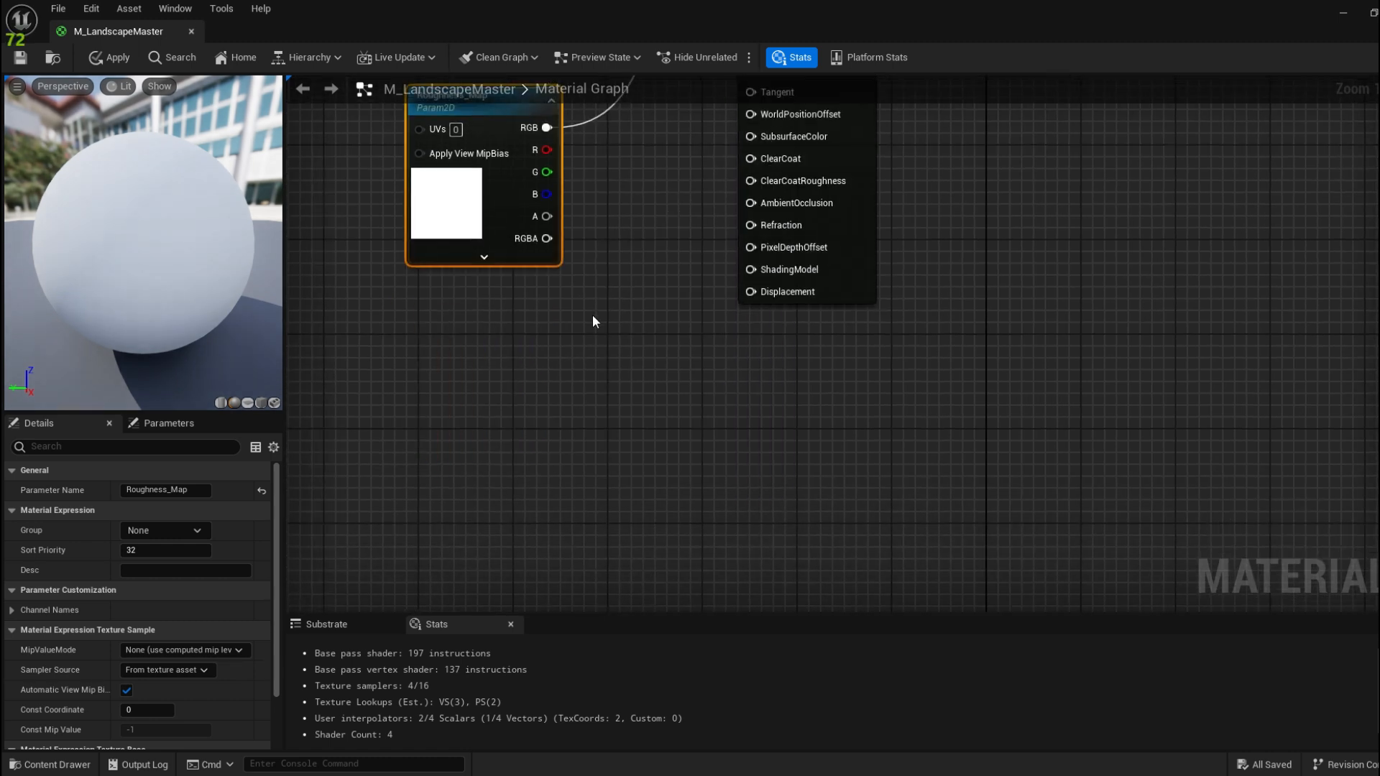
{"action": "key", "text": "ctrl+d"}
{"action": "left_click_drag", "start_coordinate": [603, 323], "coordinate": [424, 303]}
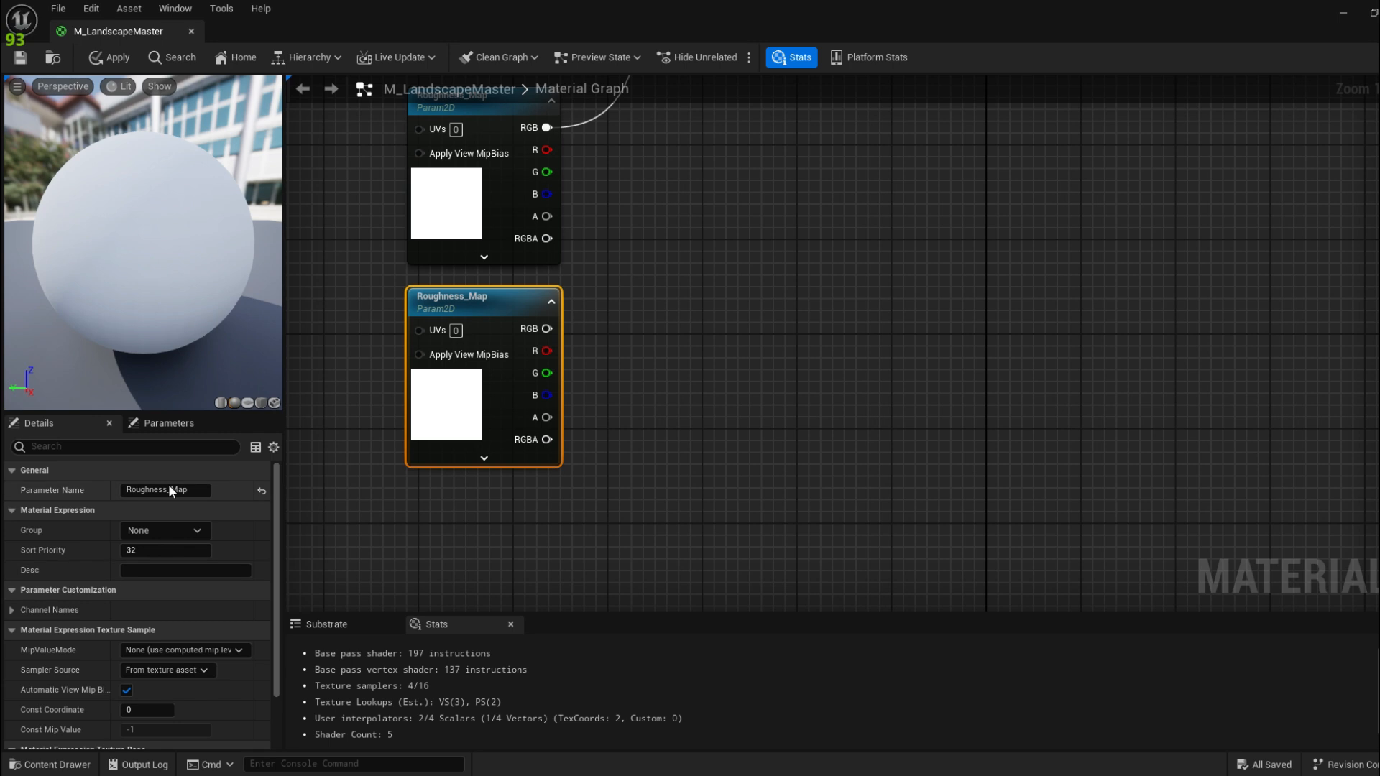
{"action": "left_click_drag", "start_coordinate": [167, 489], "coordinate": [54, 489]}
{"action": "type", "text": "Normal"}
{"action": "key", "text": "Return"}
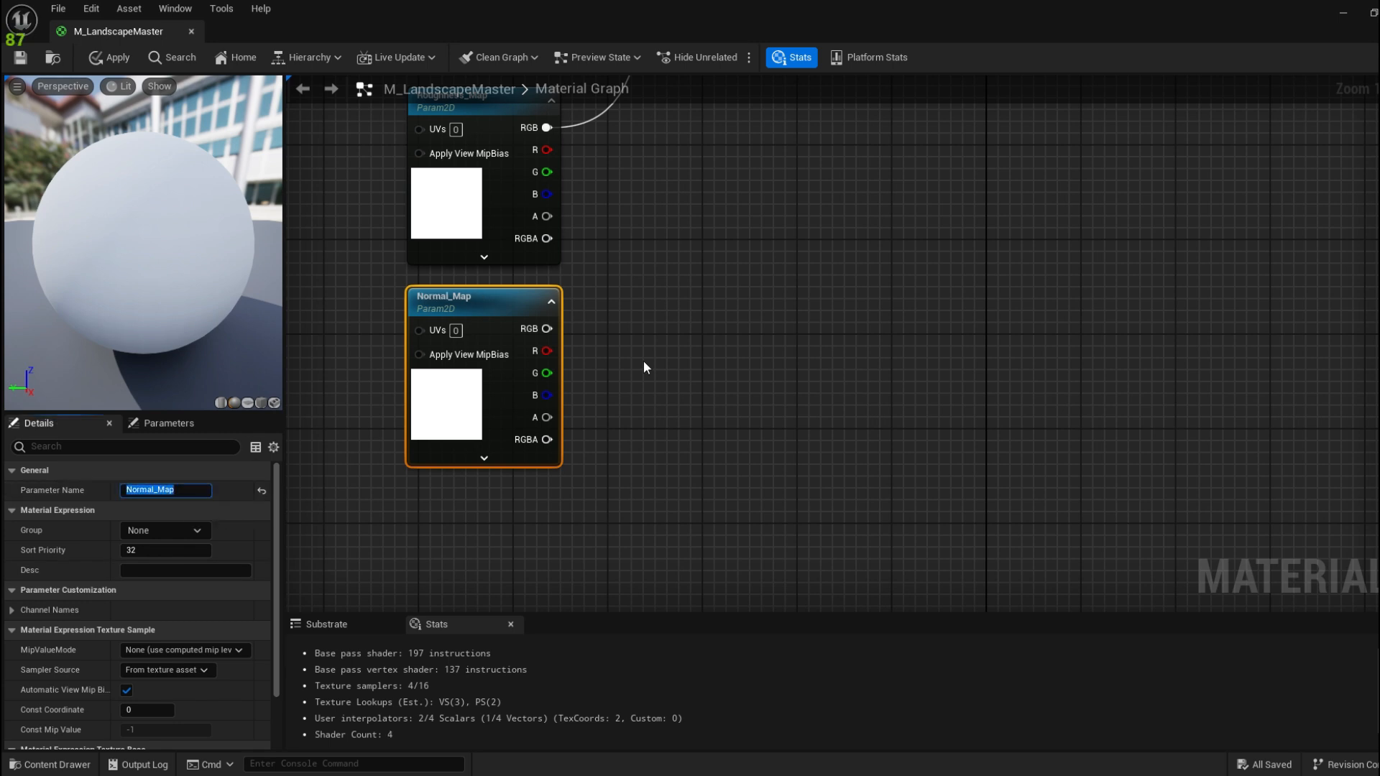
Reposition the Roughness_Map node between the Albedo and Normal_Map nodes
{"action": "right_click_drag", "start_coordinate": [643, 360], "coordinate": [701, 487]}
{"action": "left_click_drag", "start_coordinate": [567, 321], "coordinate": [580, 274]}
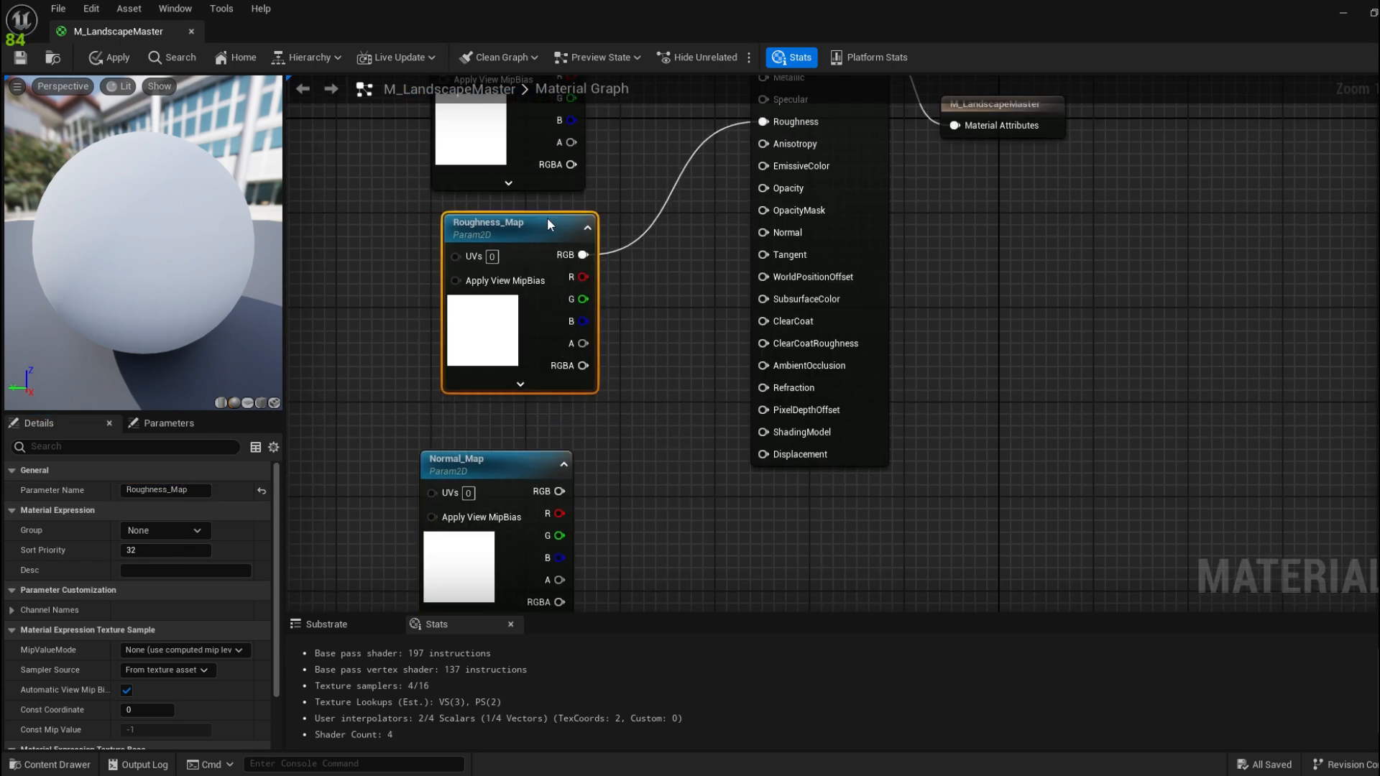
{"action": "right_click_drag", "start_coordinate": [535, 216], "coordinate": [478, 161]}
Assign the placeholder normal texture to the Normal_Map parameter
{"action": "left_click", "coordinate": [455, 429]}
{"action": "scroll", "coordinate": [200, 638], "scroll_direction": "down", "scroll_amount": 3}
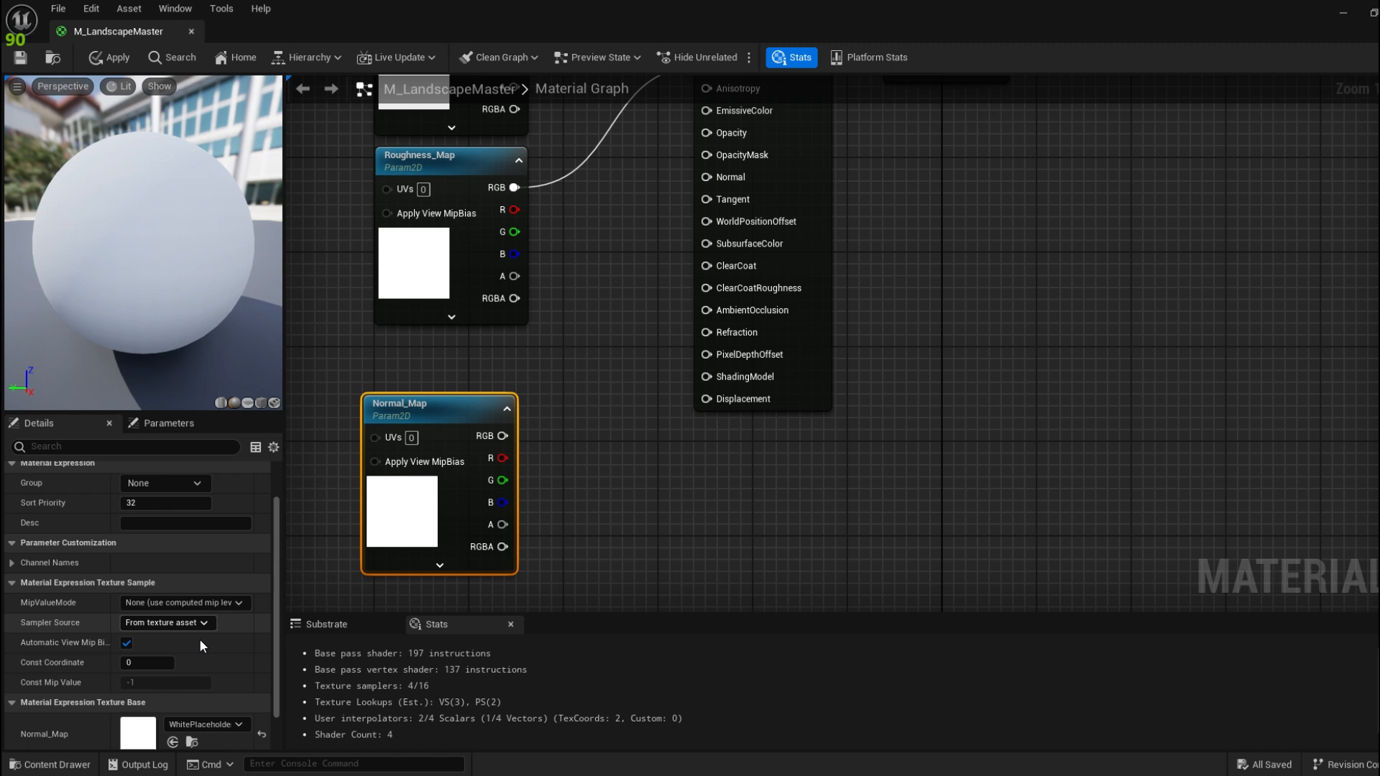
{"action": "left_click", "coordinate": [204, 678]}
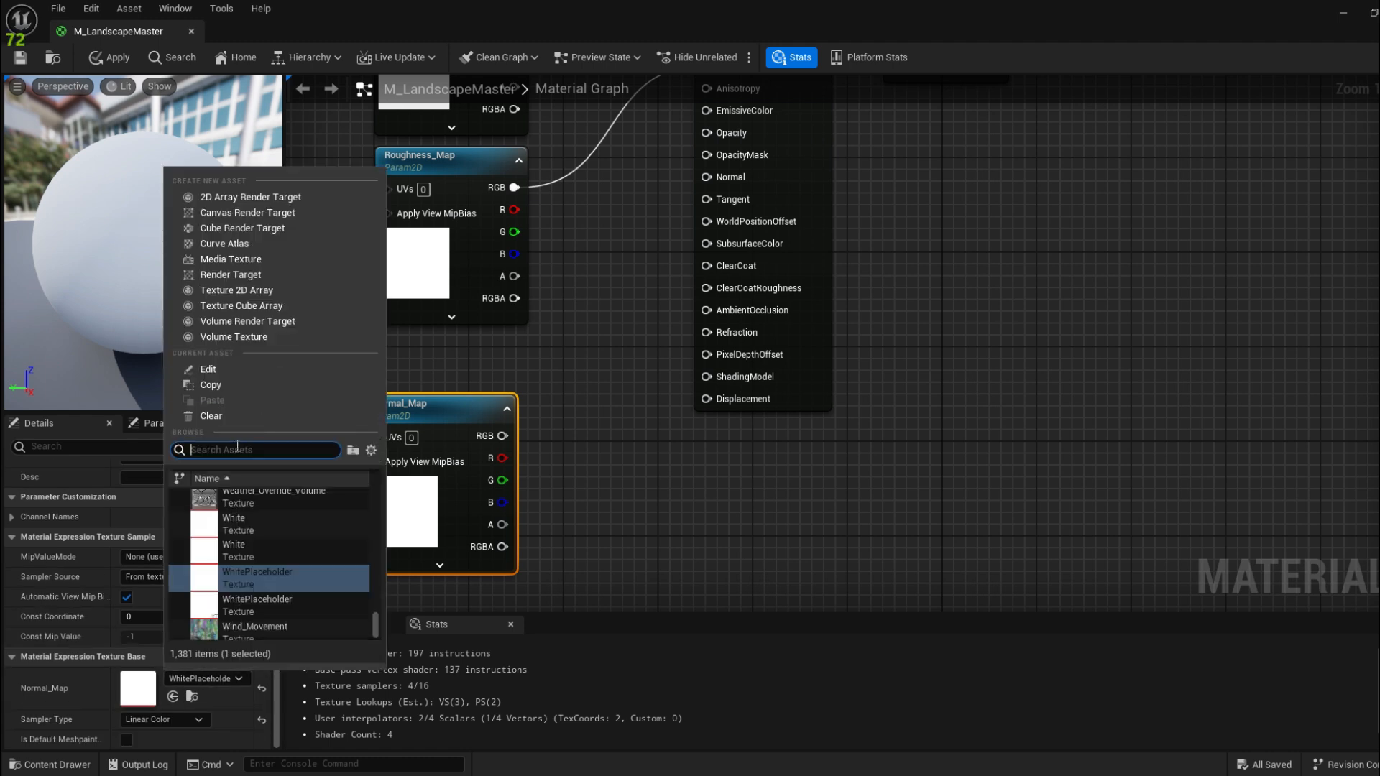
{"action": "type", "text": "norm"}
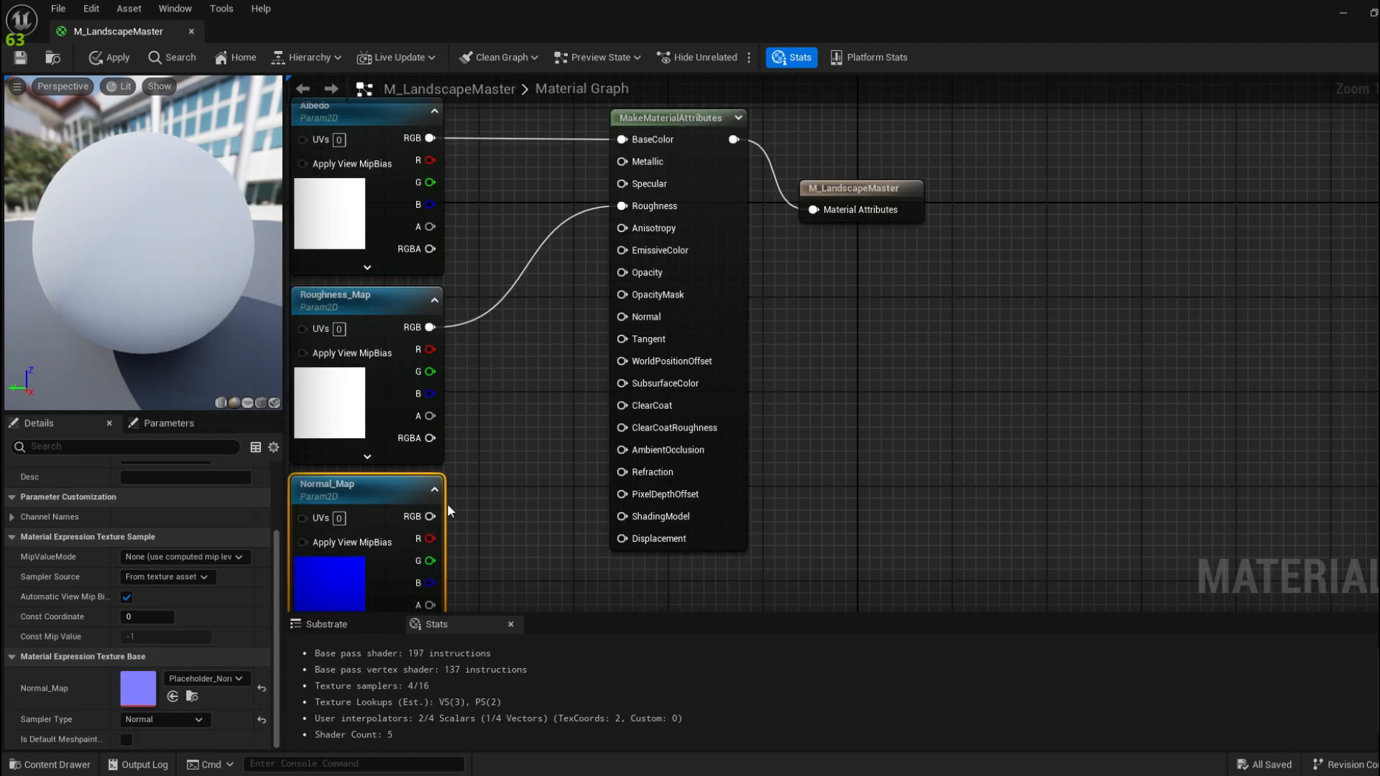
Connect the RGB output of the Normal_Map node to the Normal input on MakeMaterialAttributes
{"action": "left_click_drag", "start_coordinate": [429, 512], "coordinate": [624, 317]}
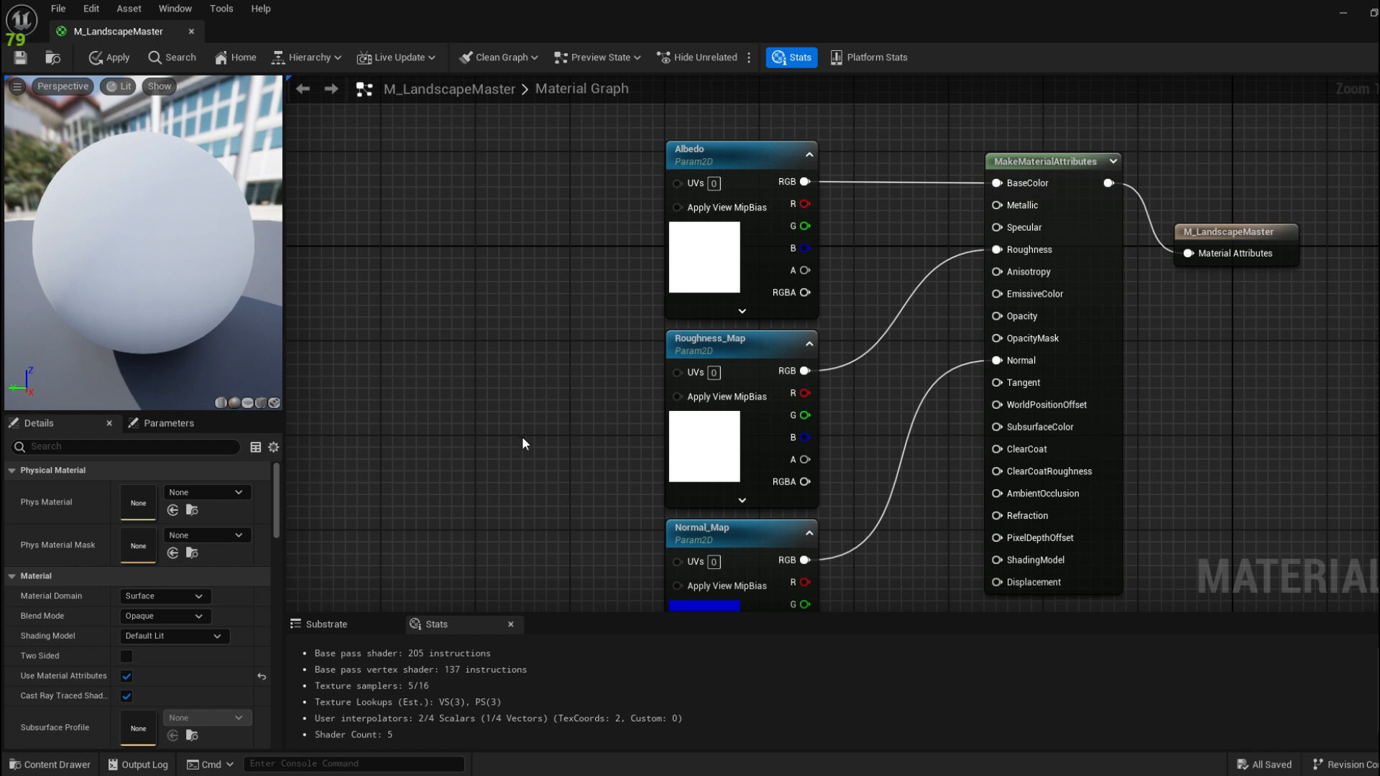
{"action": "right_click_drag", "start_coordinate": [520, 433], "coordinate": [496, 332]}
{"action": "right_click_drag", "start_coordinate": [517, 169], "coordinate": [538, 290]}
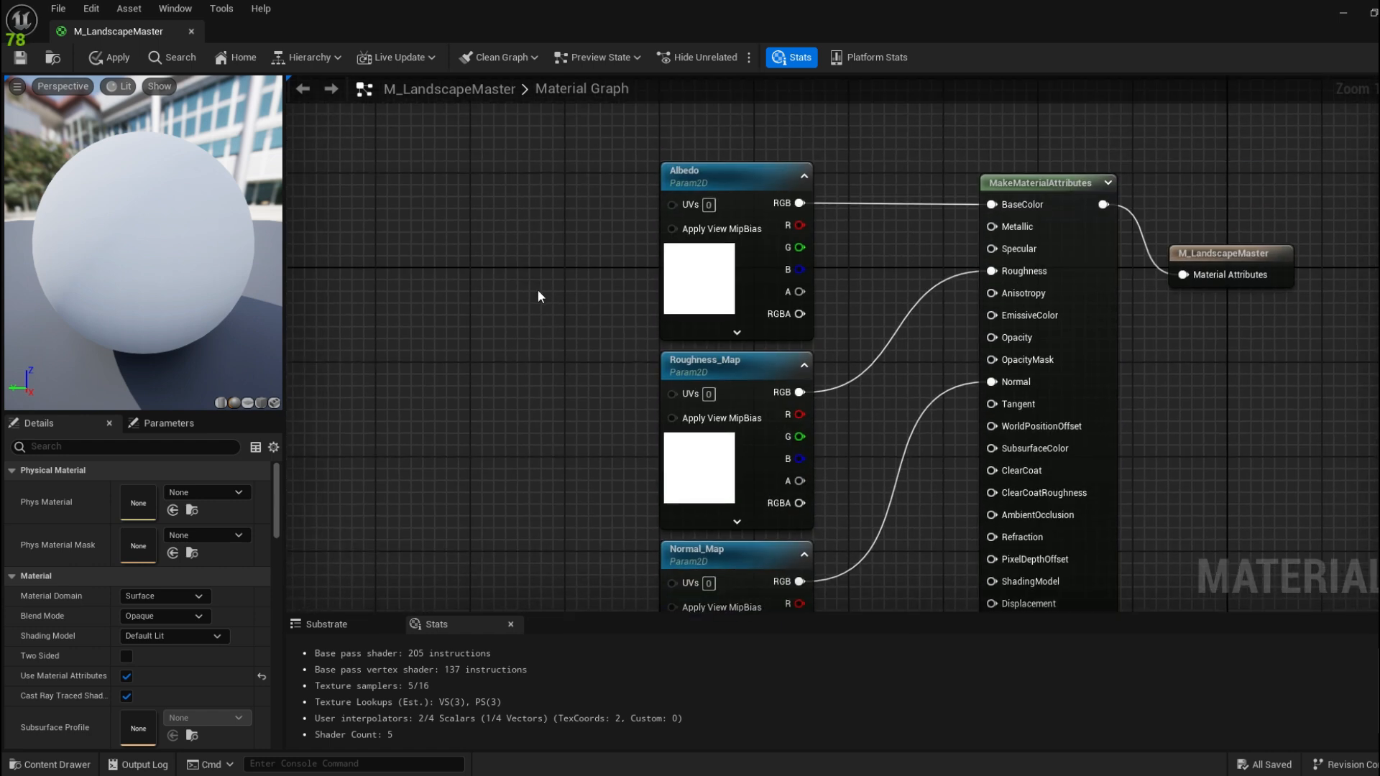
Add a LandscapeLayerCoords node to the graph and place it beside the Albedo node on its input side
{"action": "right_click", "coordinate": [473, 205]}
{"action": "type", "text": "la"}
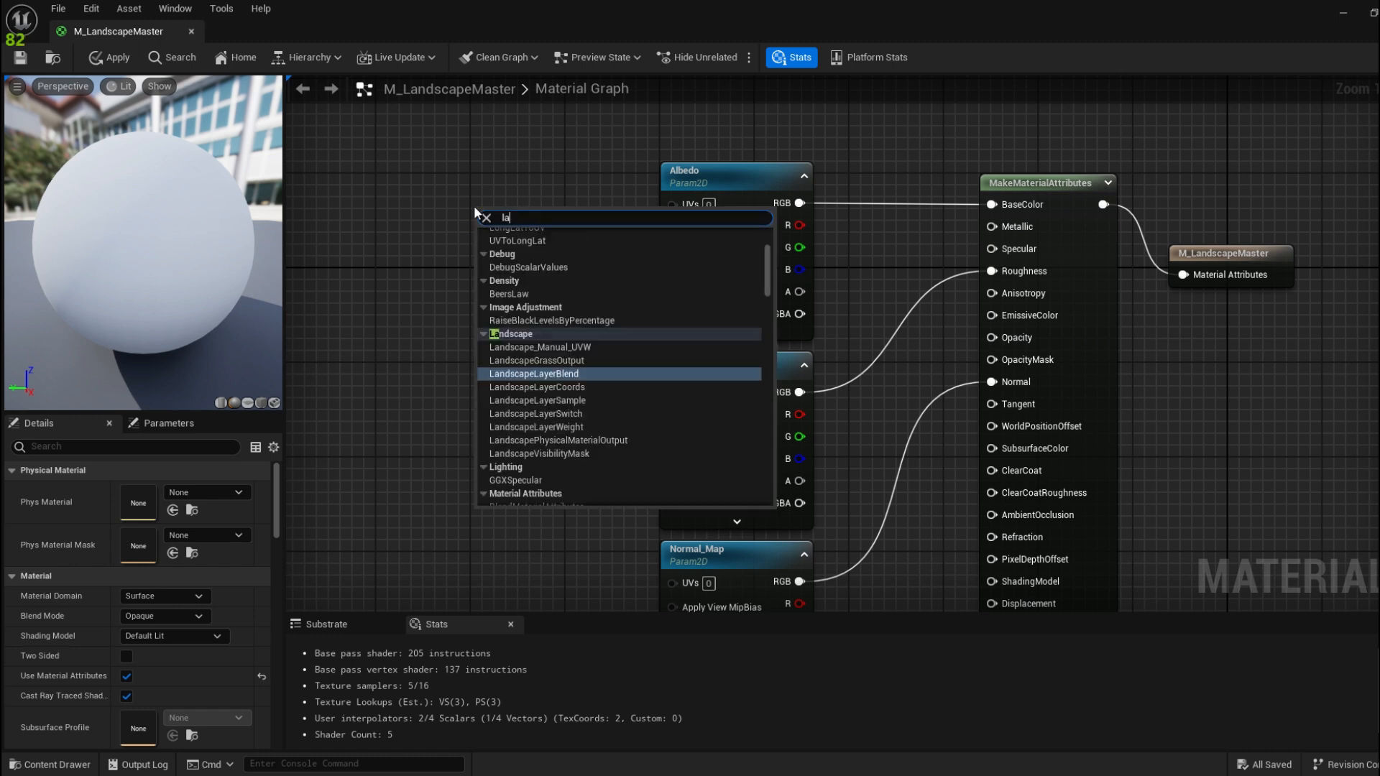
{"action": "type", "text": "ndscap"}
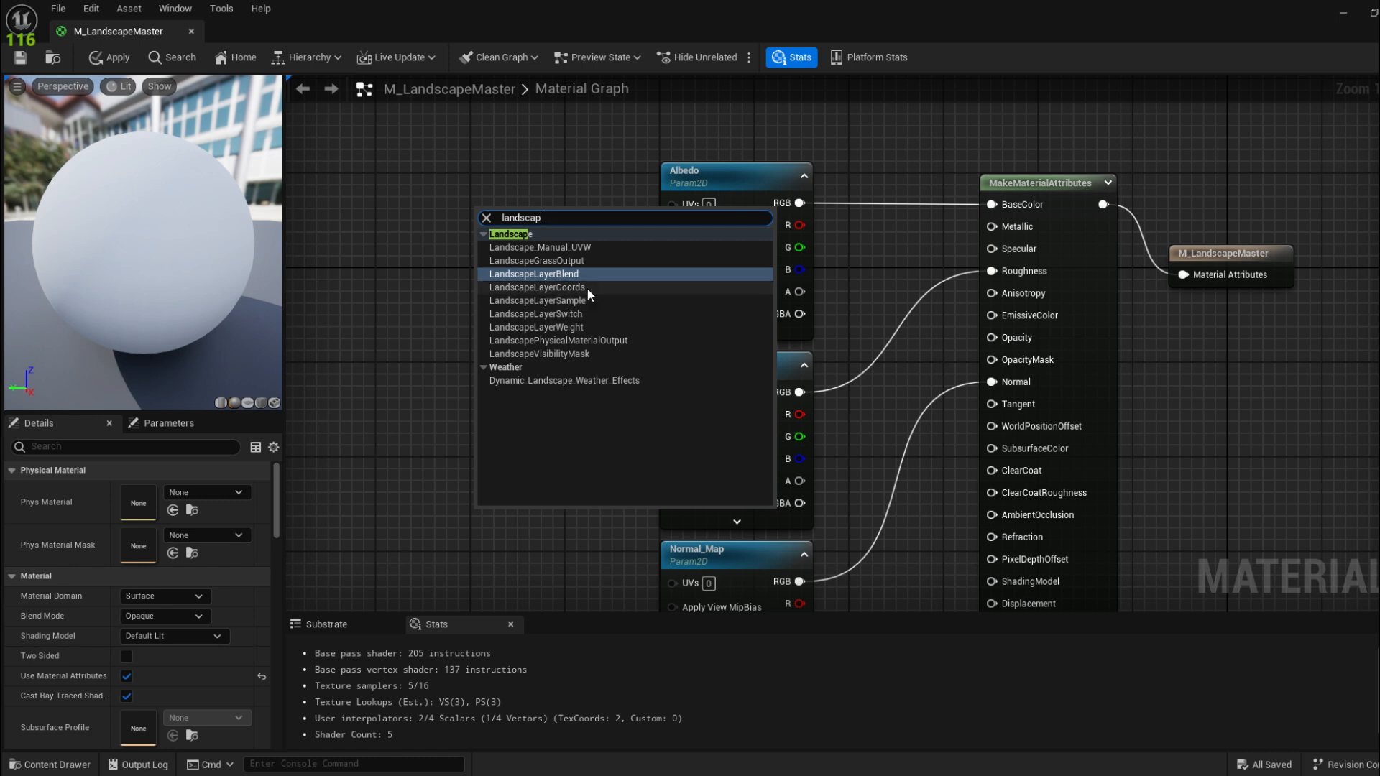
{"action": "left_click", "coordinate": [564, 288]}
{"action": "left_click_drag", "start_coordinate": [524, 214], "coordinate": [462, 192]}
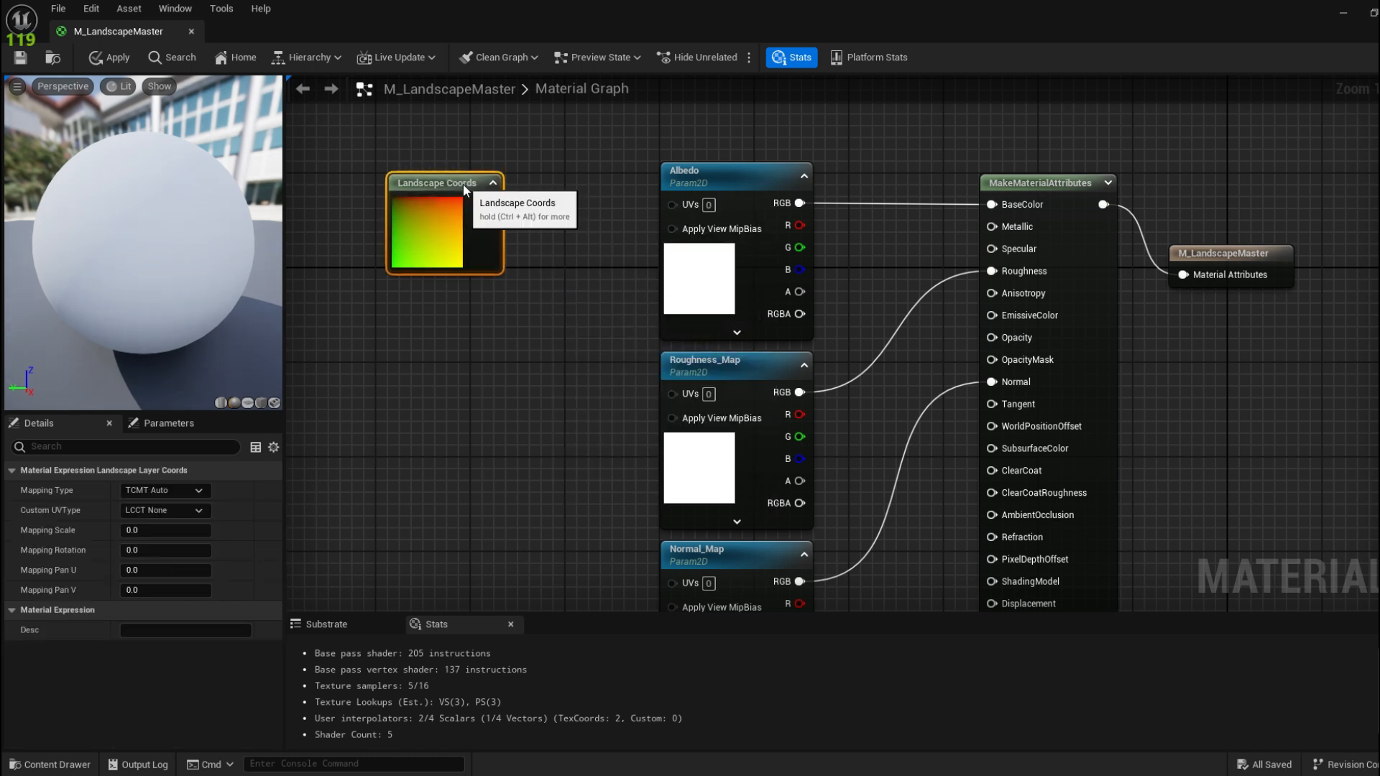
Connect the Landscape Coords output to the UVs inputs of Albedo, Roughness_Map and Normal_Map, and align the coordinates node with Albedo
{"action": "left_click", "coordinate": [585, 182]}
{"action": "right_click_drag", "start_coordinate": [584, 182], "coordinate": [538, 134]}
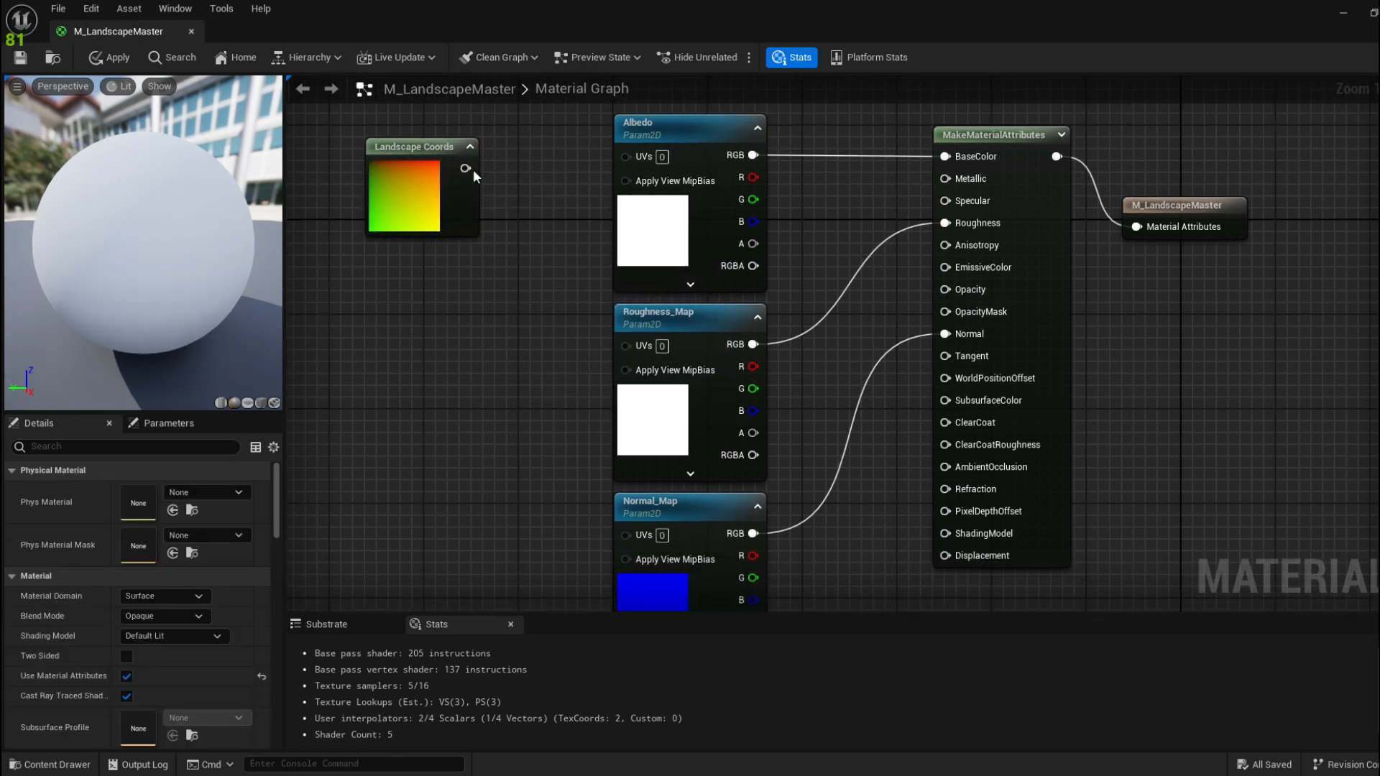
{"action": "left_click_drag", "start_coordinate": [465, 168], "coordinate": [624, 158]}
{"action": "right_click_drag", "start_coordinate": [618, 180], "coordinate": [604, 136]}
{"action": "left_click_drag", "start_coordinate": [451, 125], "coordinate": [610, 300]}
{"action": "left_click_drag", "start_coordinate": [451, 125], "coordinate": [611, 491]}
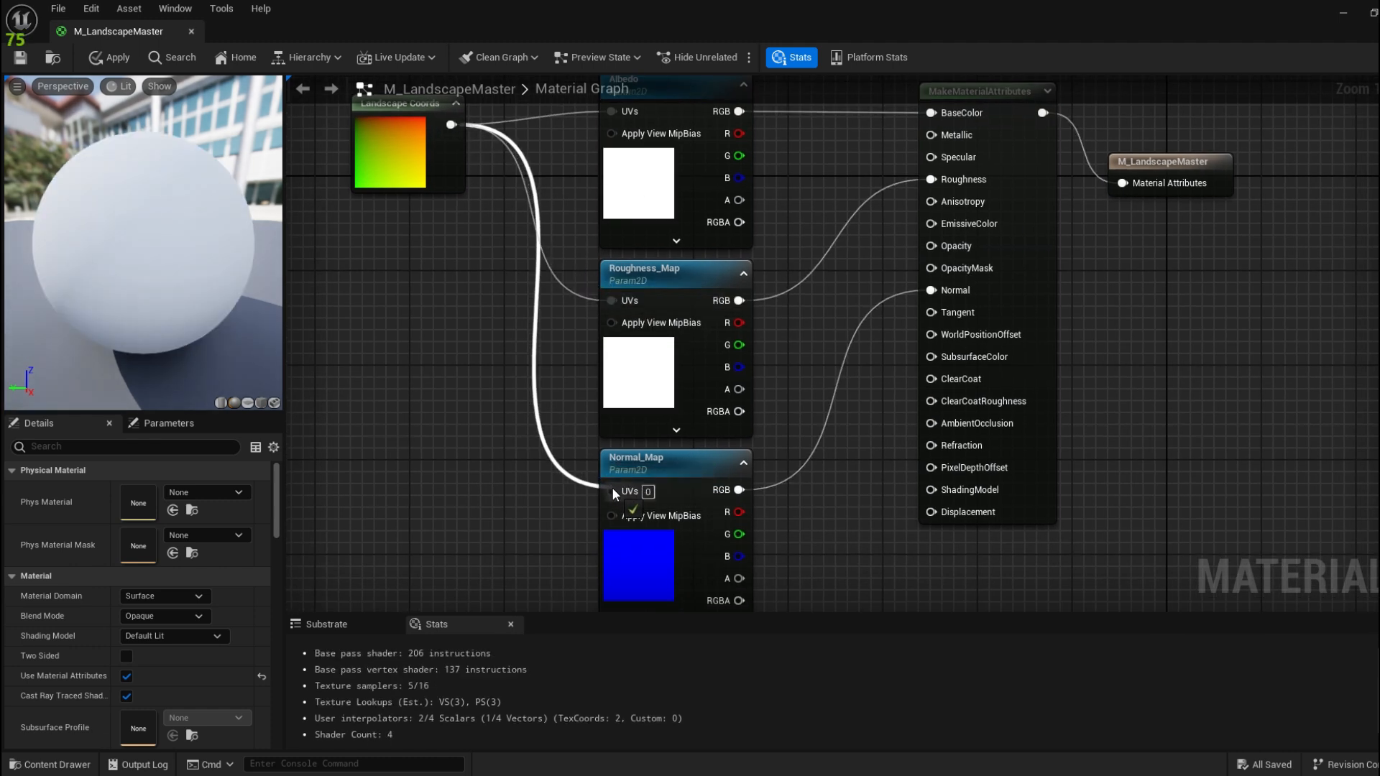
{"action": "right_click_drag", "start_coordinate": [427, 127], "coordinate": [459, 203]}
{"action": "left_click_drag", "start_coordinate": [459, 203], "coordinate": [470, 190]}
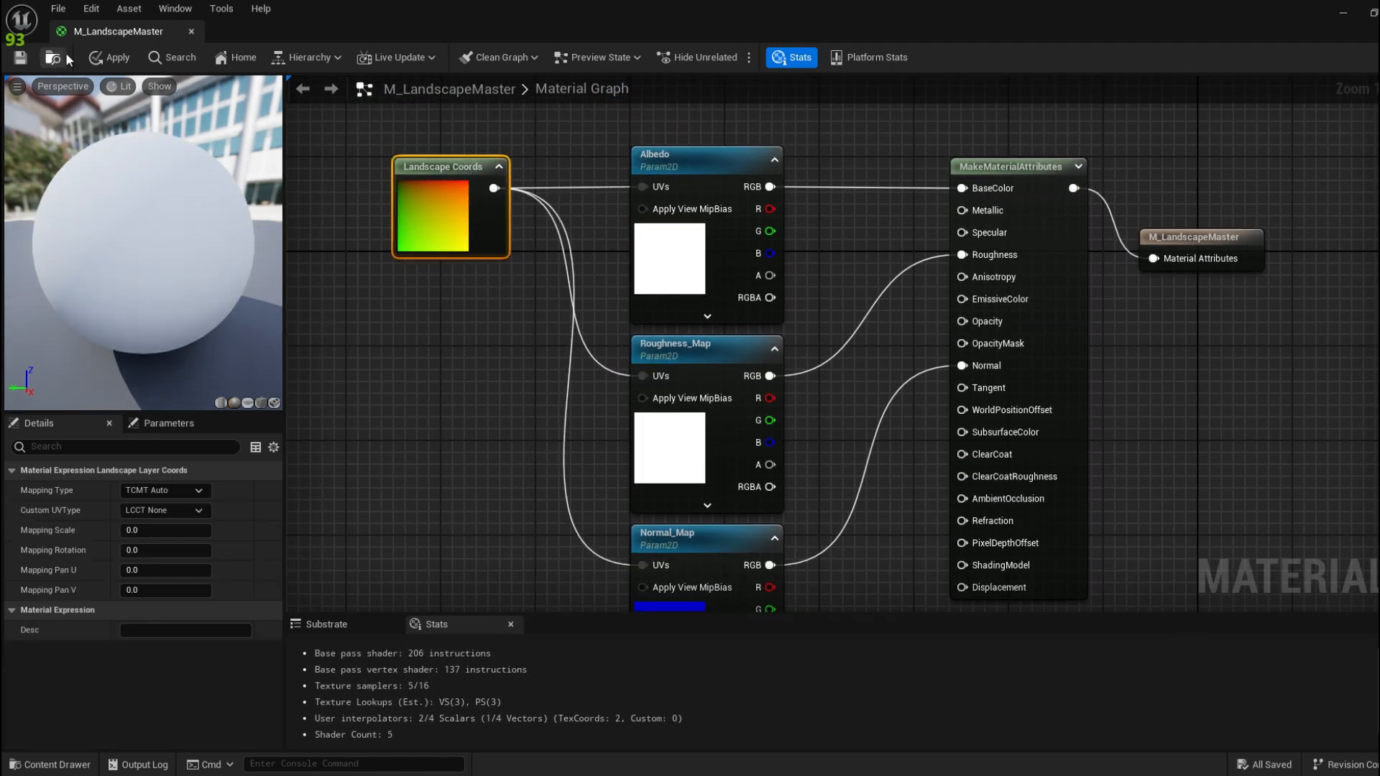
Save the M_LandscapeMaster material and return to the L_AlienWorld level
{"action": "left_click", "coordinate": [20, 58]}
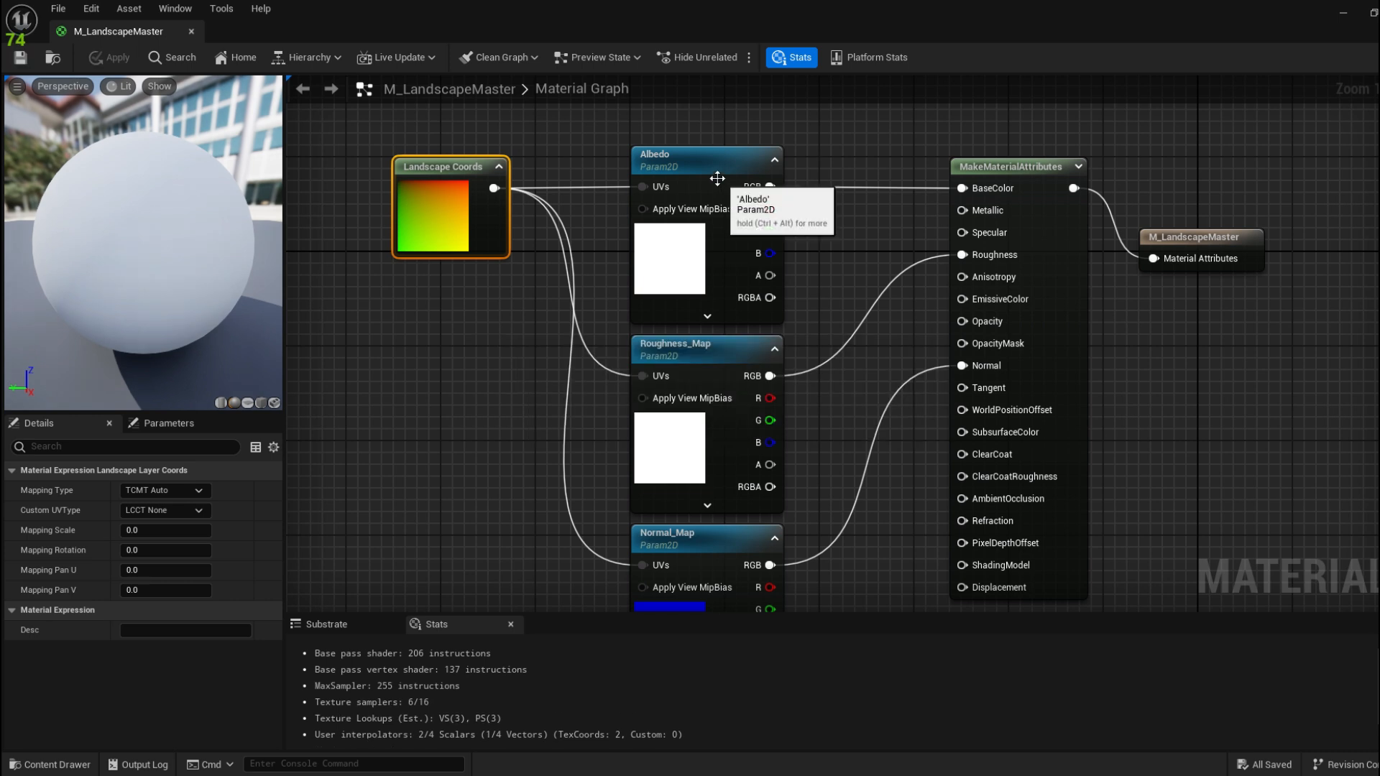
{"action": "left_click_drag", "start_coordinate": [694, 10], "coordinate": [542, 114]}
{"action": "left_click", "coordinate": [1081, 123]}
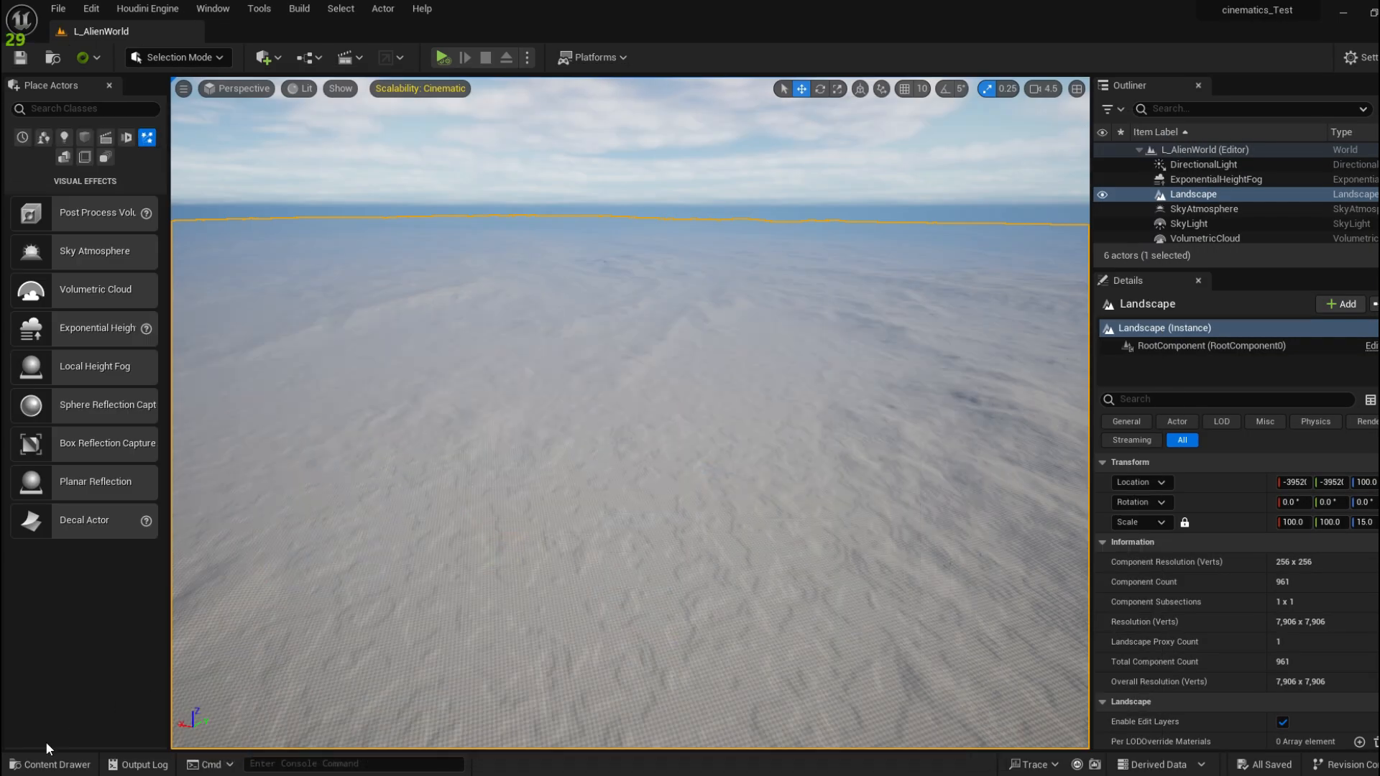
Create a material instance from M_LandscapeMaster, keep the name M_LandscapeMaster_Inst, and save all assets
{"action": "left_click", "coordinate": [50, 763]}
{"action": "right_click", "coordinate": [442, 535]}
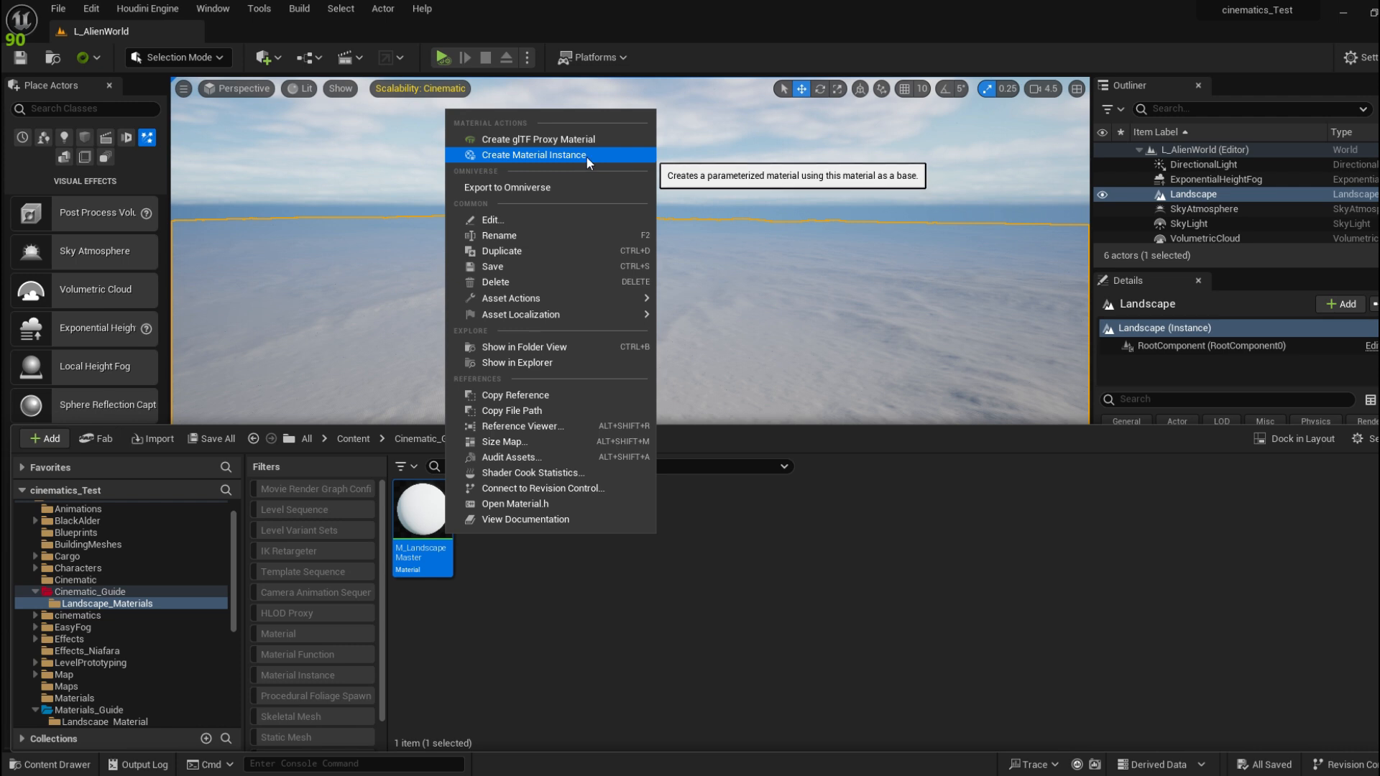
{"action": "left_click", "coordinate": [542, 157]}
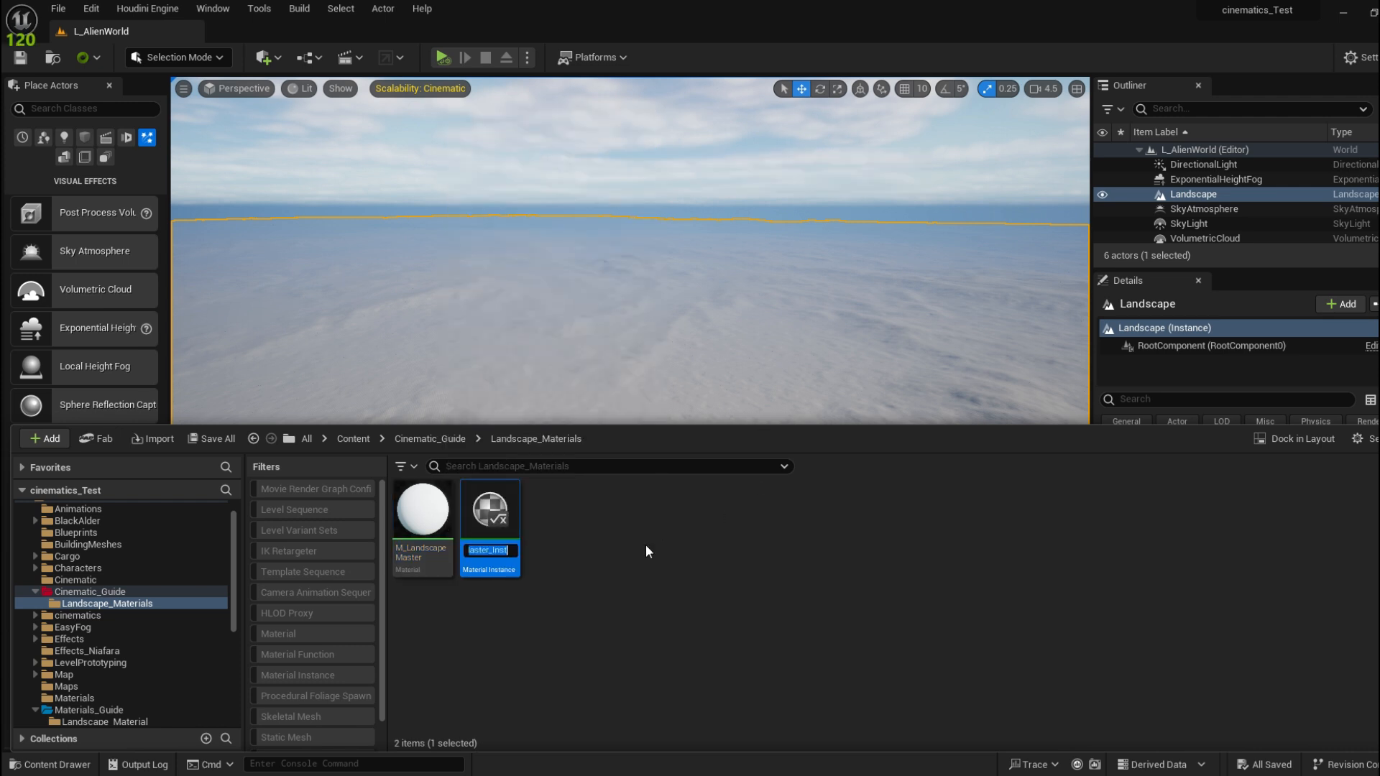
{"action": "left_click_drag", "start_coordinate": [663, 424], "coordinate": [302, 496]}
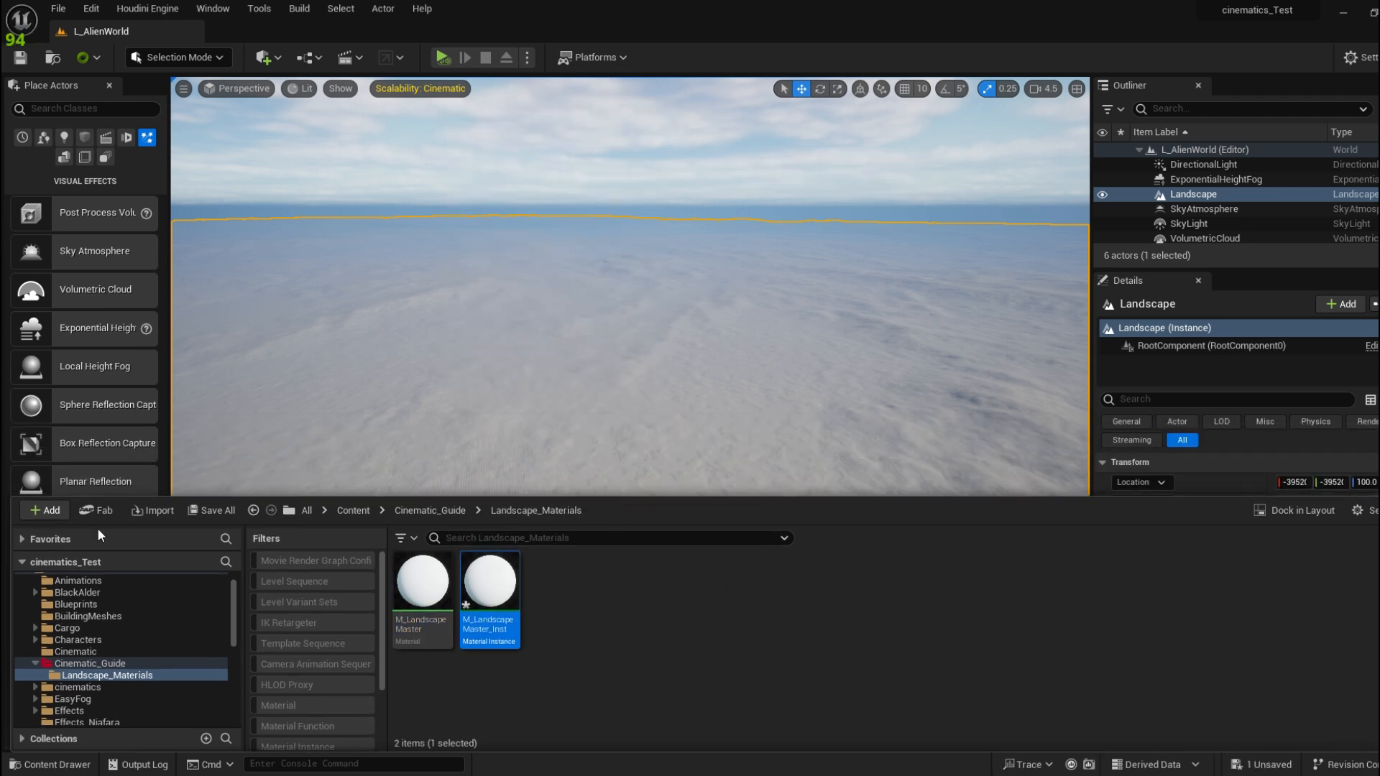
{"action": "left_click", "coordinate": [211, 510]}
{"action": "left_click", "coordinate": [830, 562]}
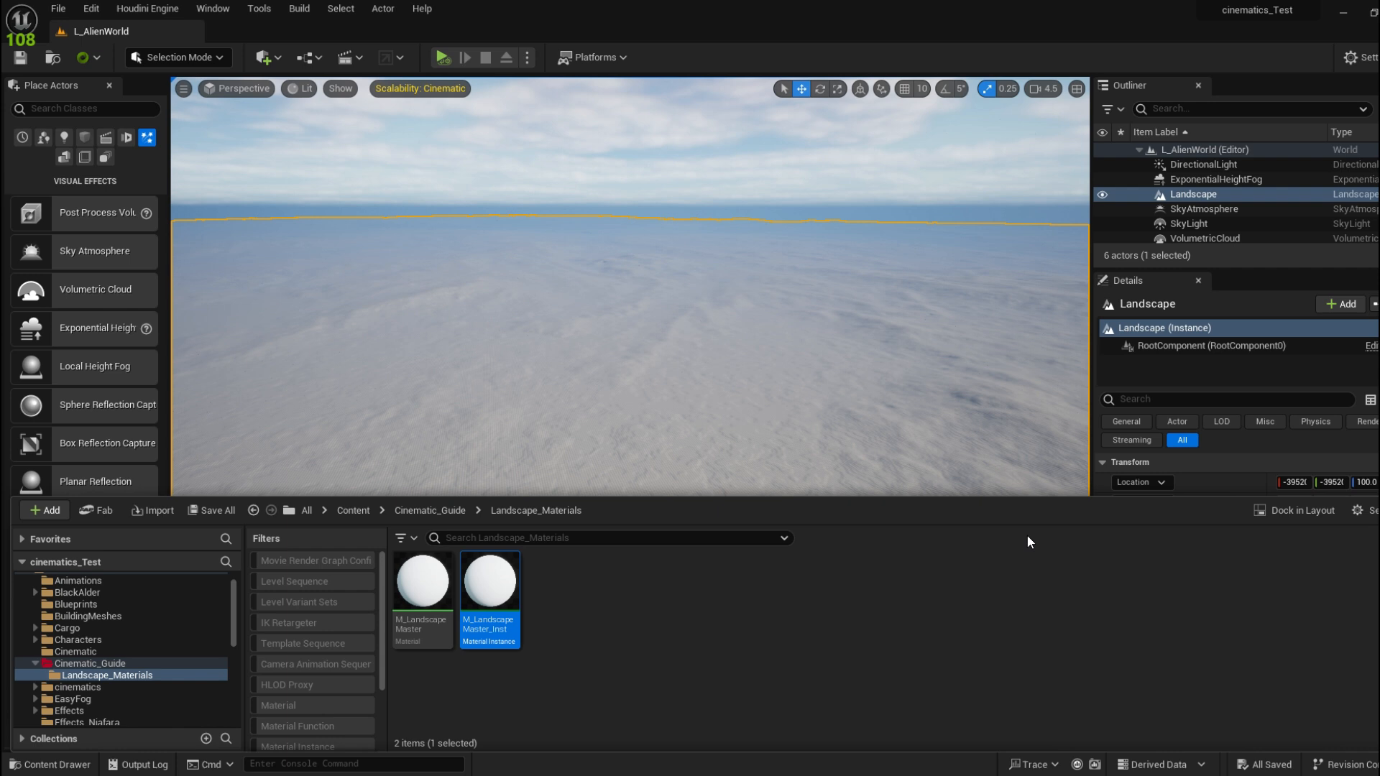
Assign M_LandscapeMaster_Inst as the Landscape Material of the Landscape actor
{"action": "left_click", "coordinate": [964, 347]}
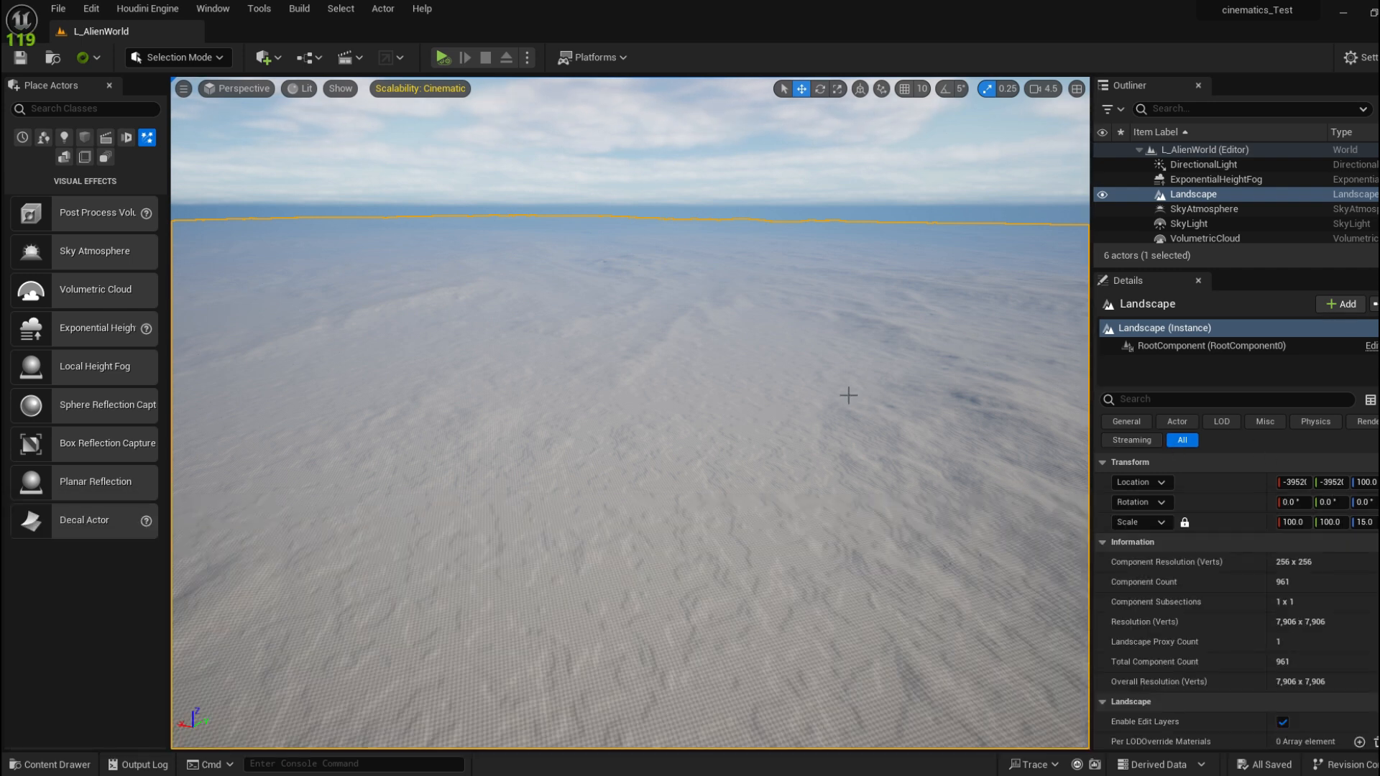
{"action": "scroll", "coordinate": [1229, 603], "scroll_direction": "down", "scroll_amount": 7}
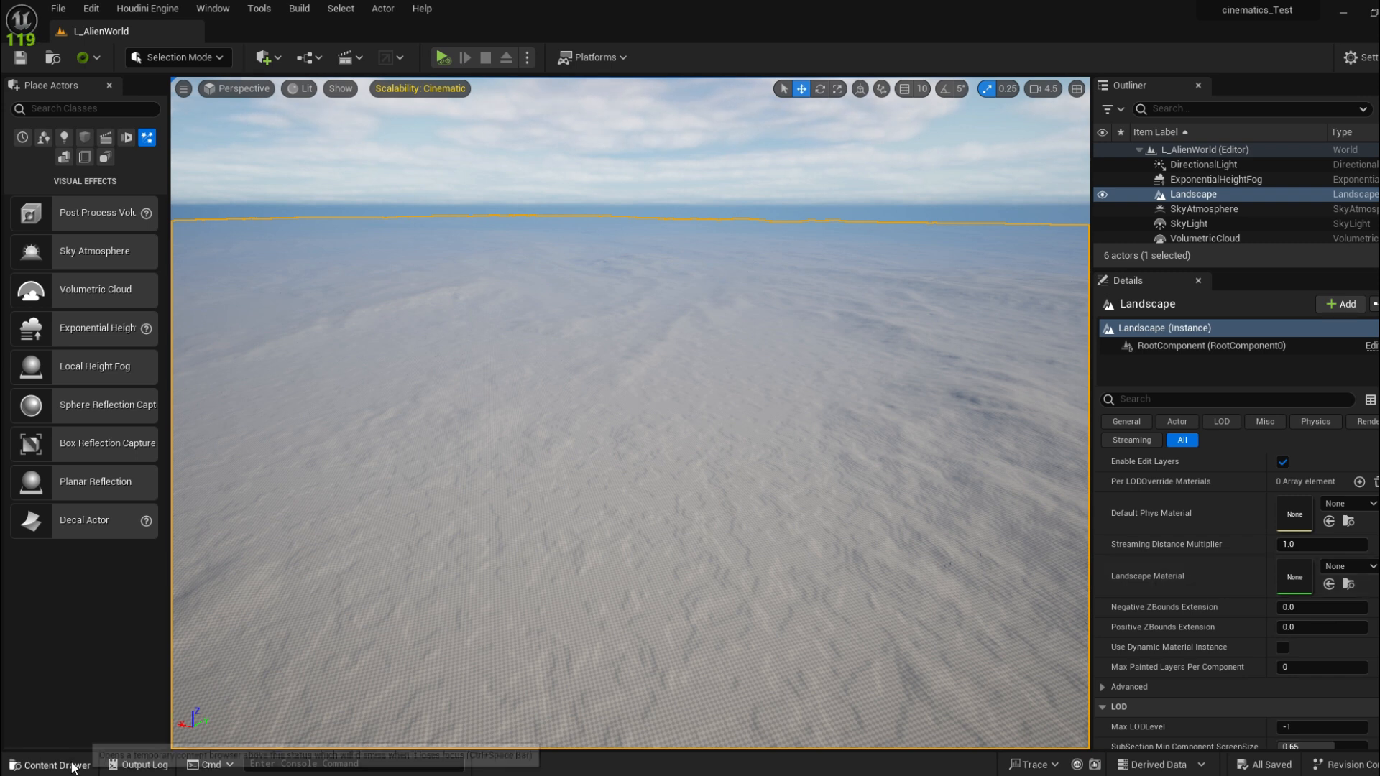
{"action": "left_click", "coordinate": [49, 764]}
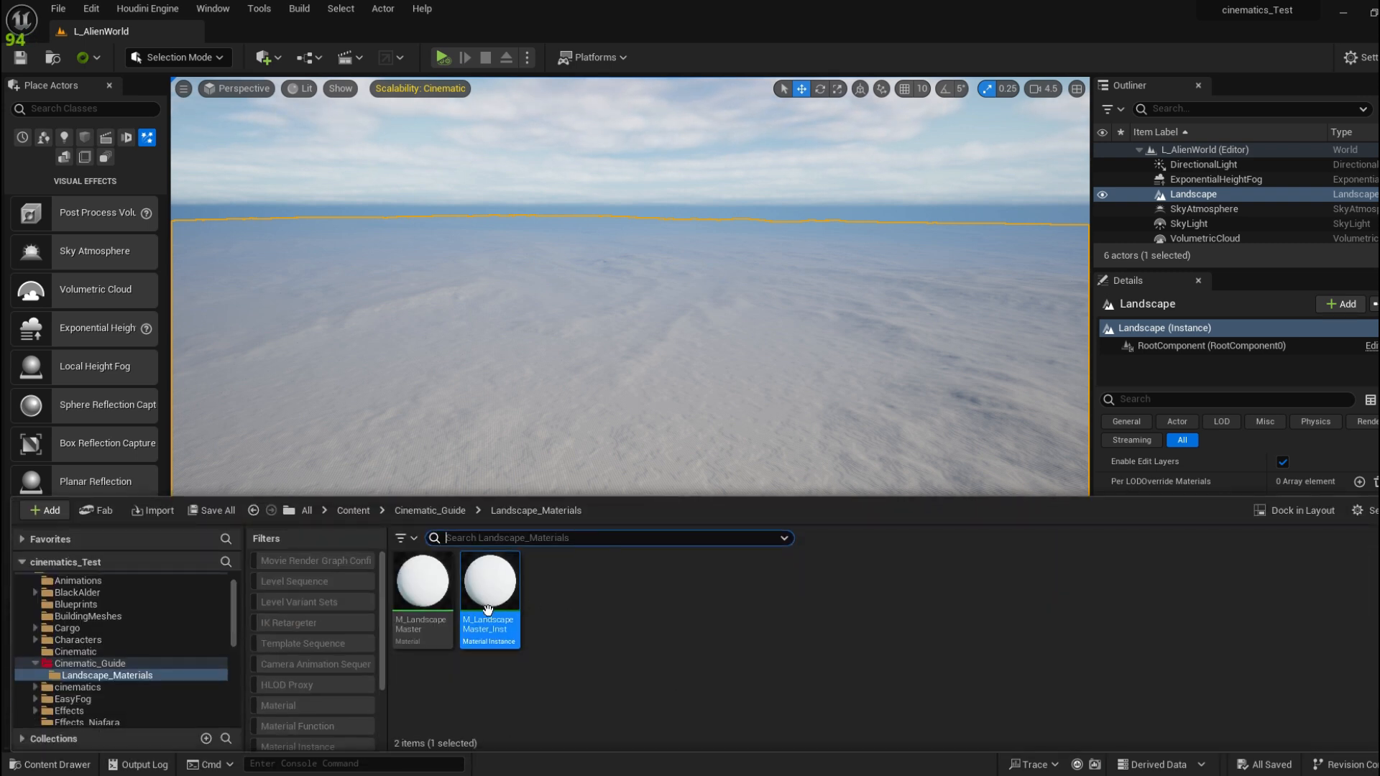
{"action": "left_click", "coordinate": [1276, 449]}
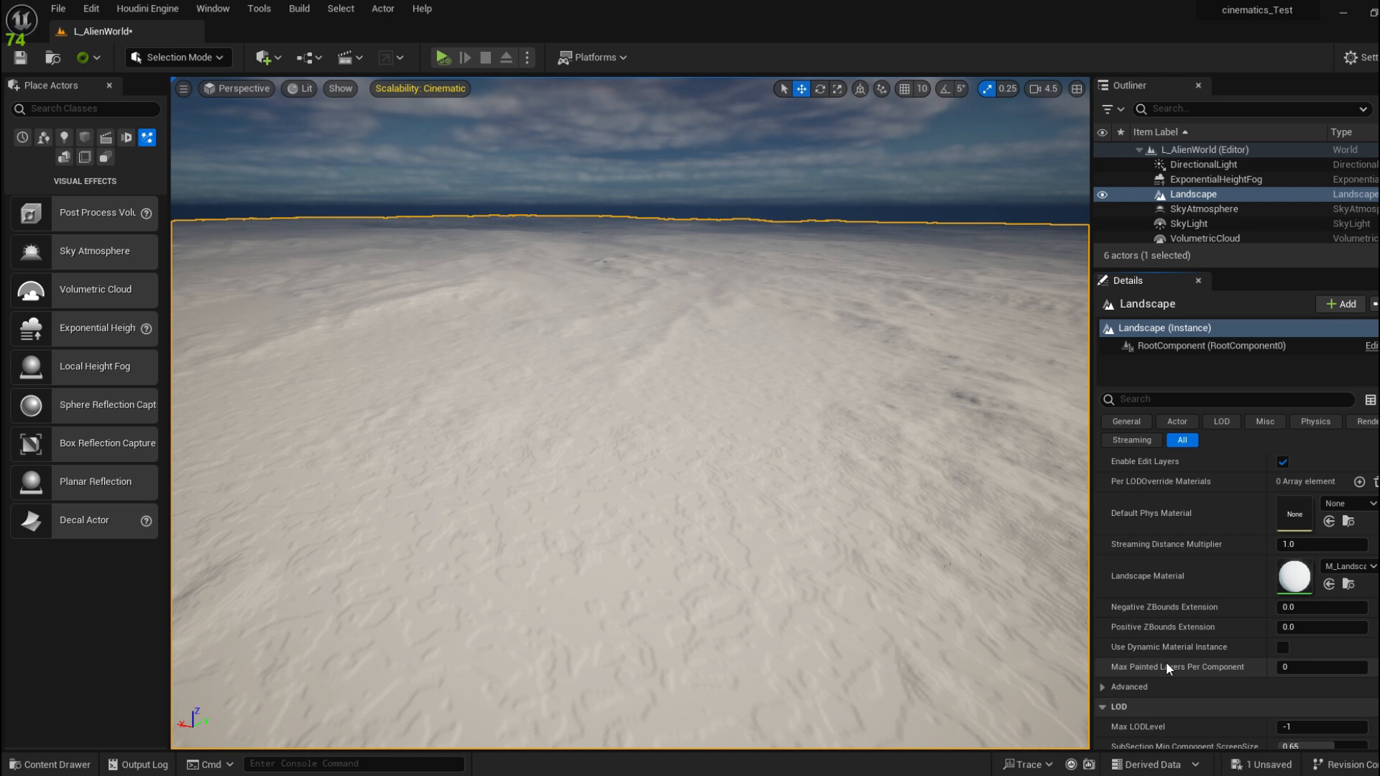
{"action": "key", "text": "s"}
{"action": "scroll", "coordinate": [905, 531], "scroll_direction": "up", "scroll_amount": 3}
{"action": "right_click_drag", "start_coordinate": [934, 517], "coordinate": [926, 490]}
{"action": "right_click_drag", "start_coordinate": [845, 550], "coordinate": [844, 549]}
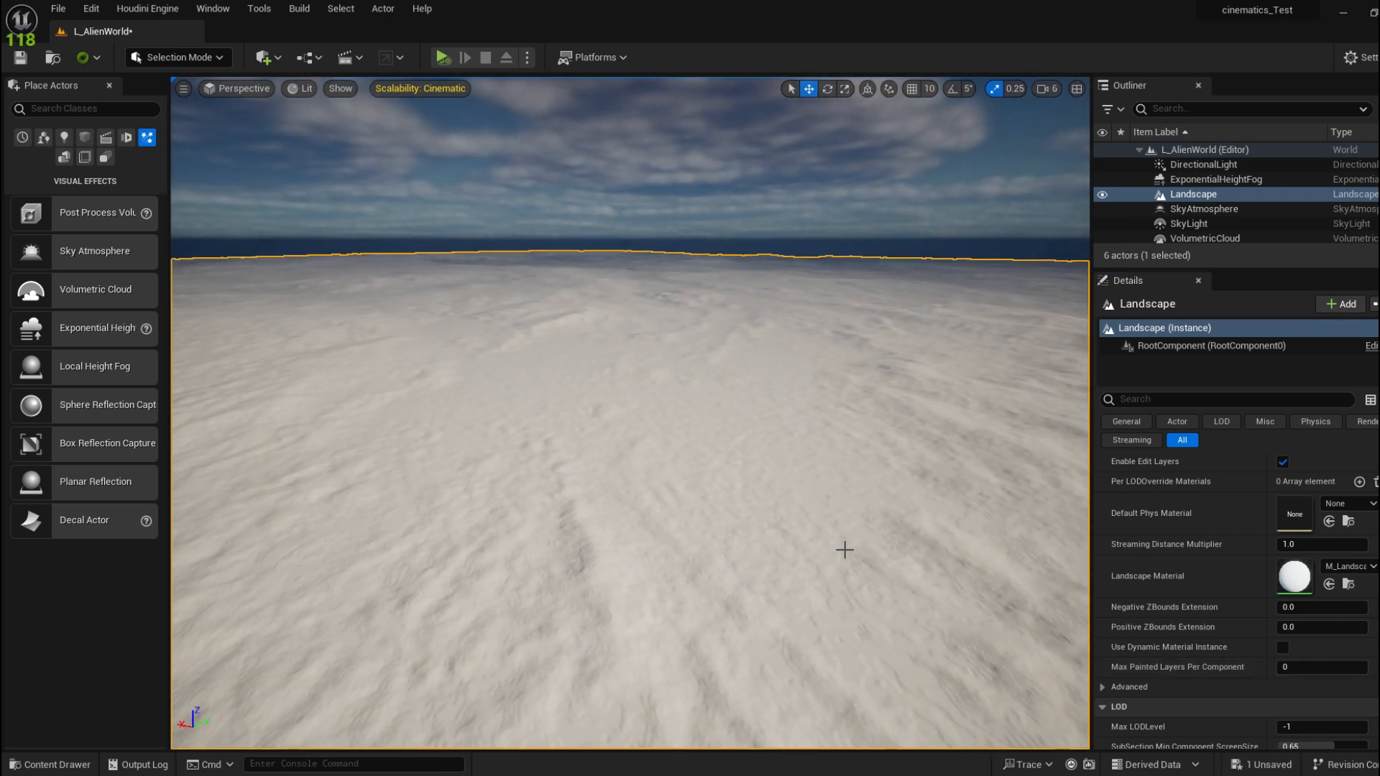
{"action": "double_click", "coordinate": [1298, 574]}
{"action": "left_click_drag", "start_coordinate": [822, 126], "coordinate": [728, 51]}
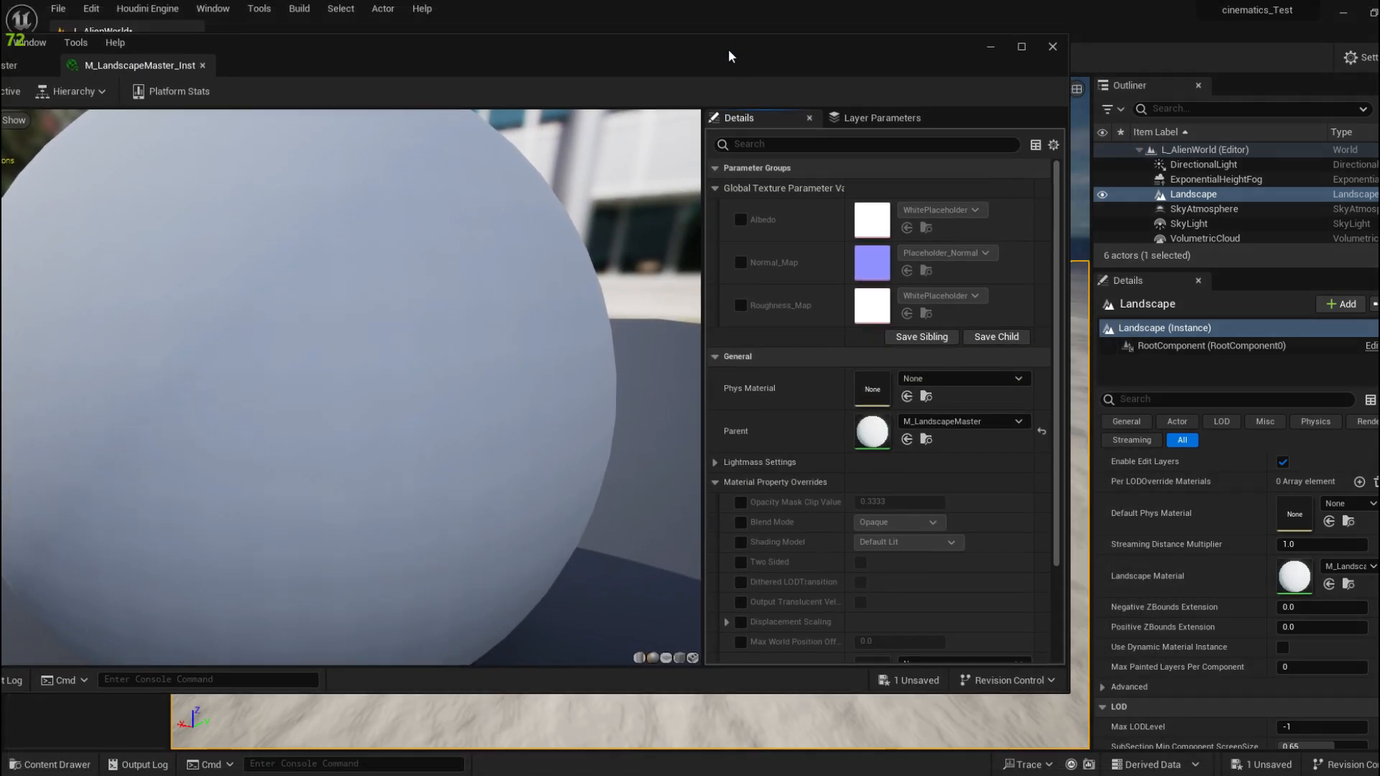
{"action": "left_click", "coordinate": [1052, 47]}
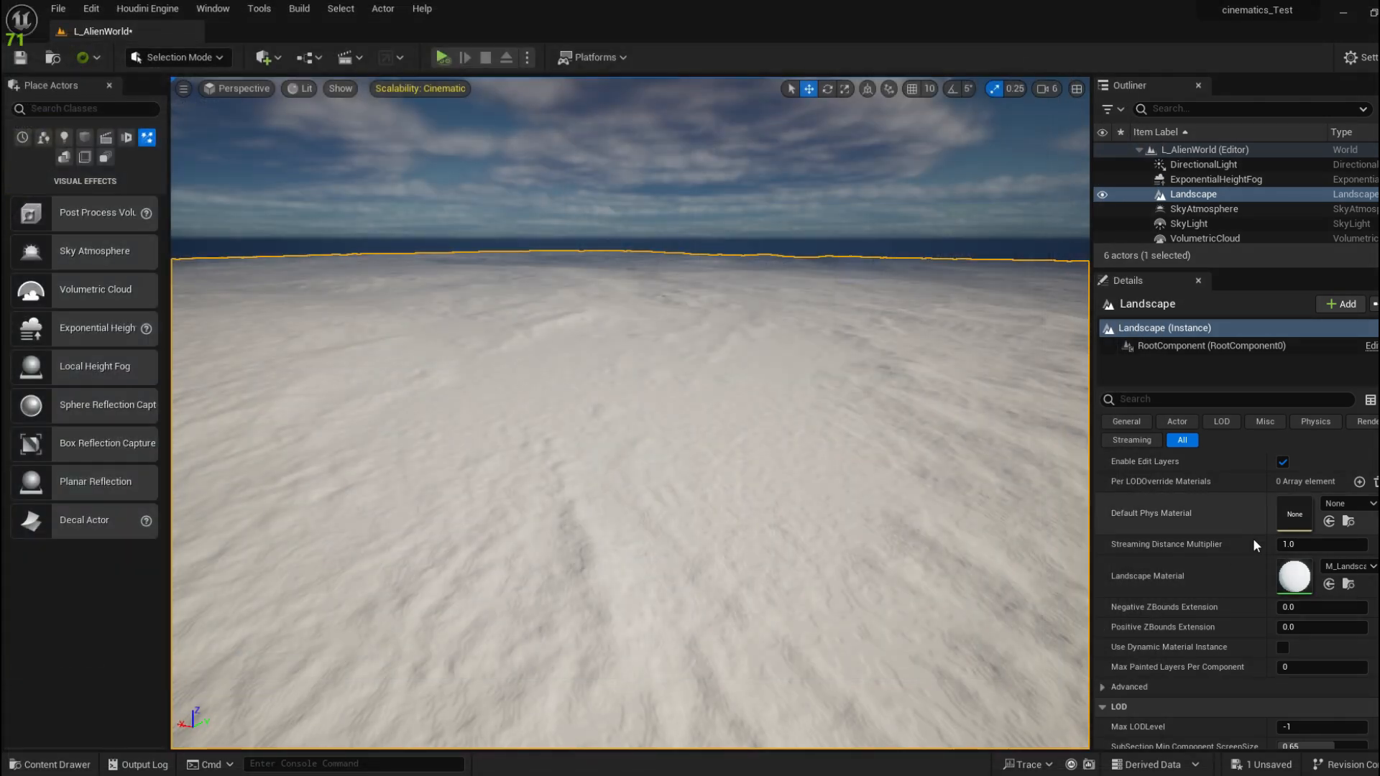
Open M_LandscapeMaster_Inst and enable its Albedo, Normal_Map and Roughness_Map parameter overrides
{"action": "double_click", "coordinate": [1302, 574]}
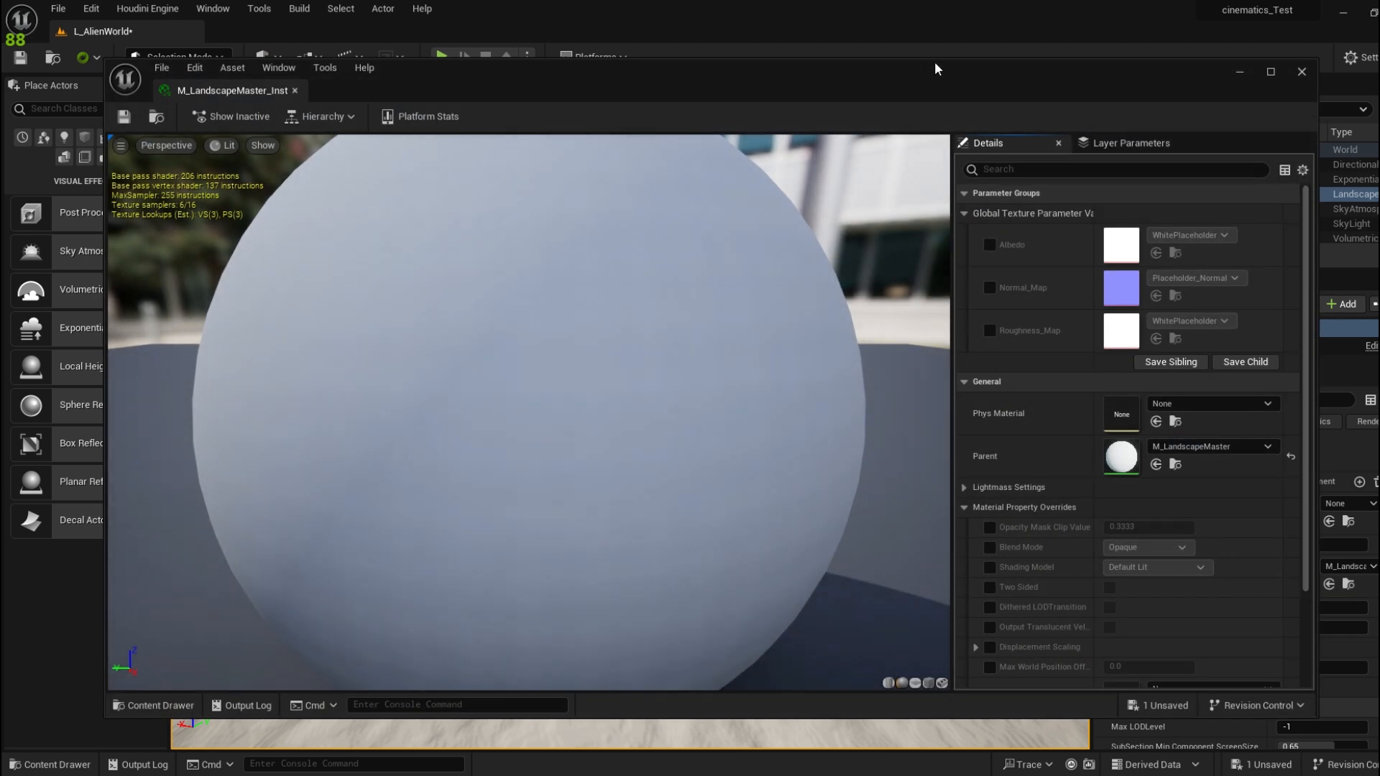
{"action": "left_click_drag", "start_coordinate": [936, 68], "coordinate": [656, 69]}
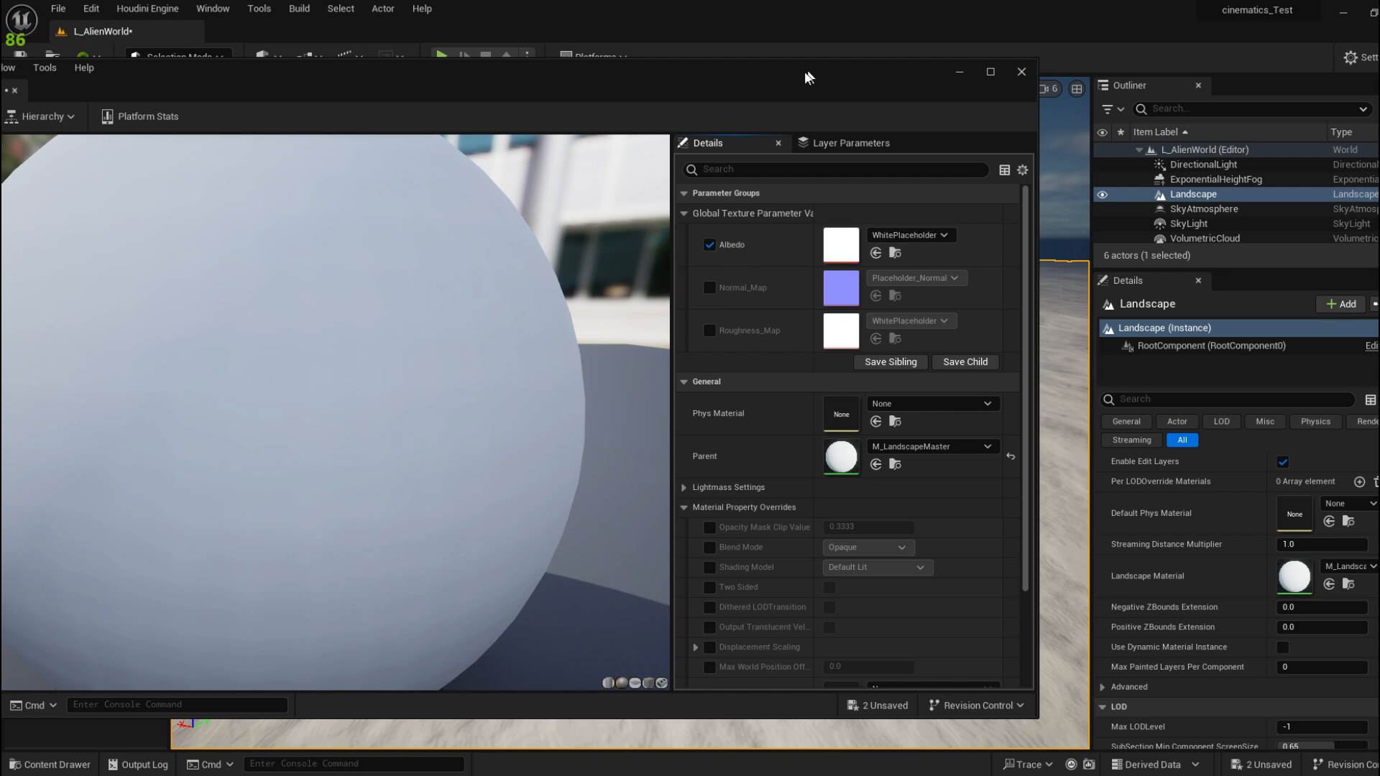
{"action": "left_click_drag", "start_coordinate": [805, 72], "coordinate": [489, 109]}
{"action": "left_click", "coordinate": [700, 319]}
{"action": "left_click", "coordinate": [700, 361]}
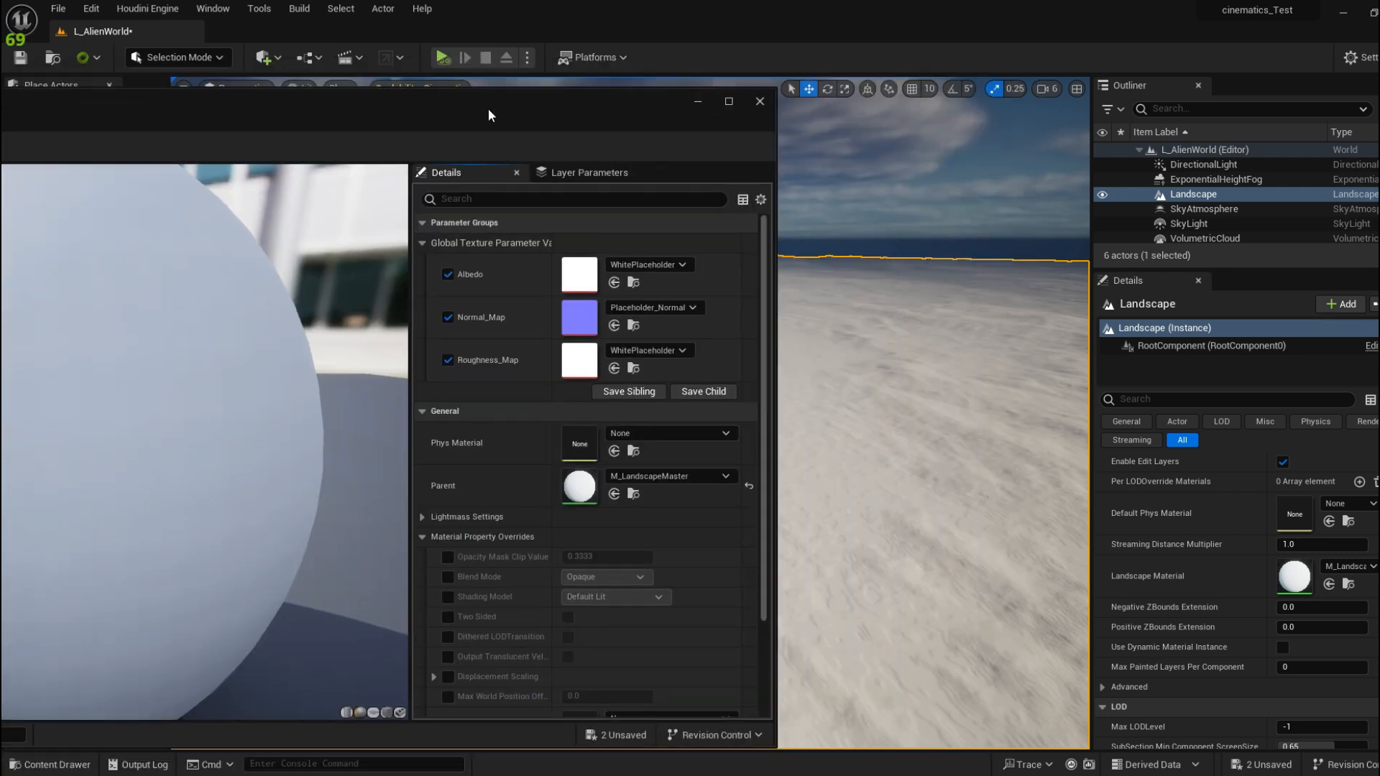
Maximize the material instance editor and browse to the Megascans Surfaces folder Desert_Sand_sfilxqh
{"action": "double_click", "coordinate": [489, 110]}
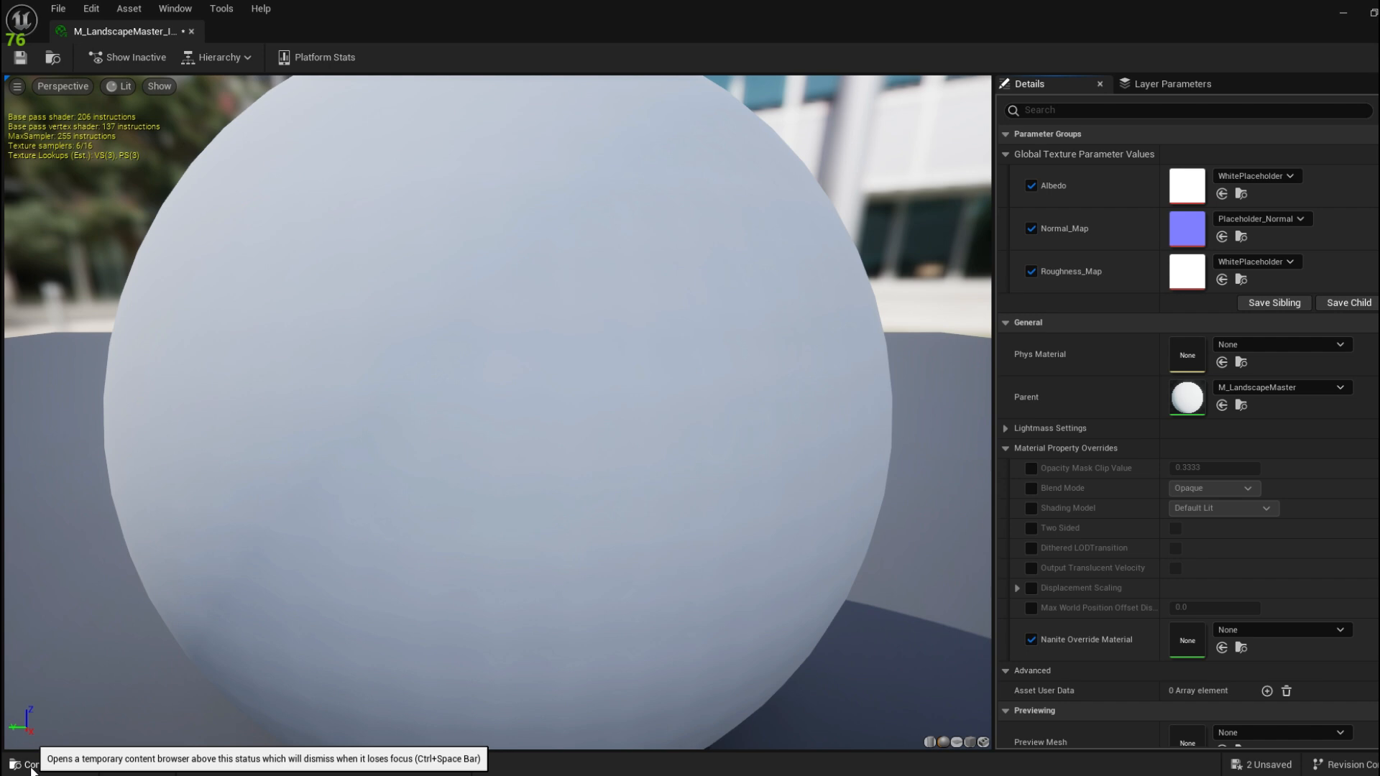
{"action": "left_click", "coordinate": [50, 765]}
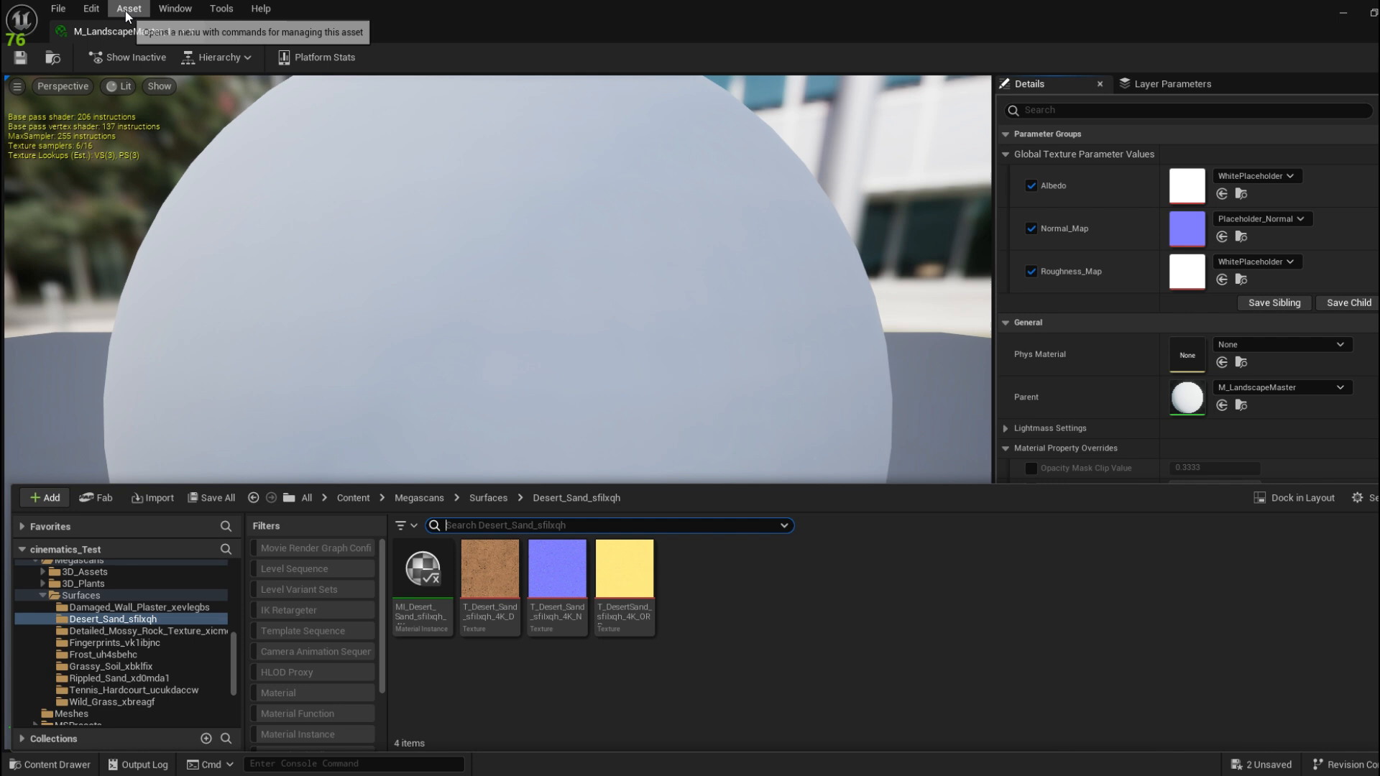
Search the Surfaces category of Quixel Bridge for sand, look over the available materials, and close Bridge
{"action": "left_click", "coordinate": [189, 8]}
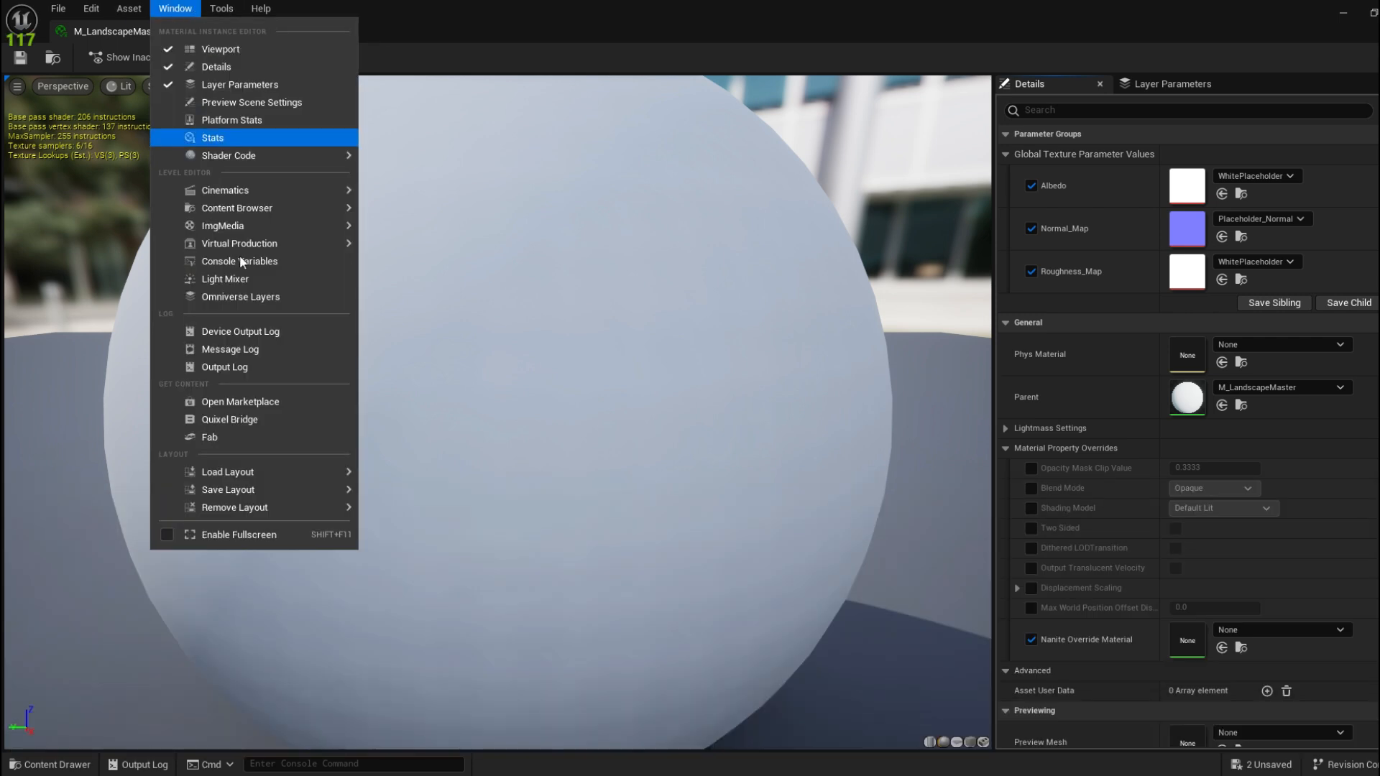
{"action": "left_click", "coordinate": [279, 420]}
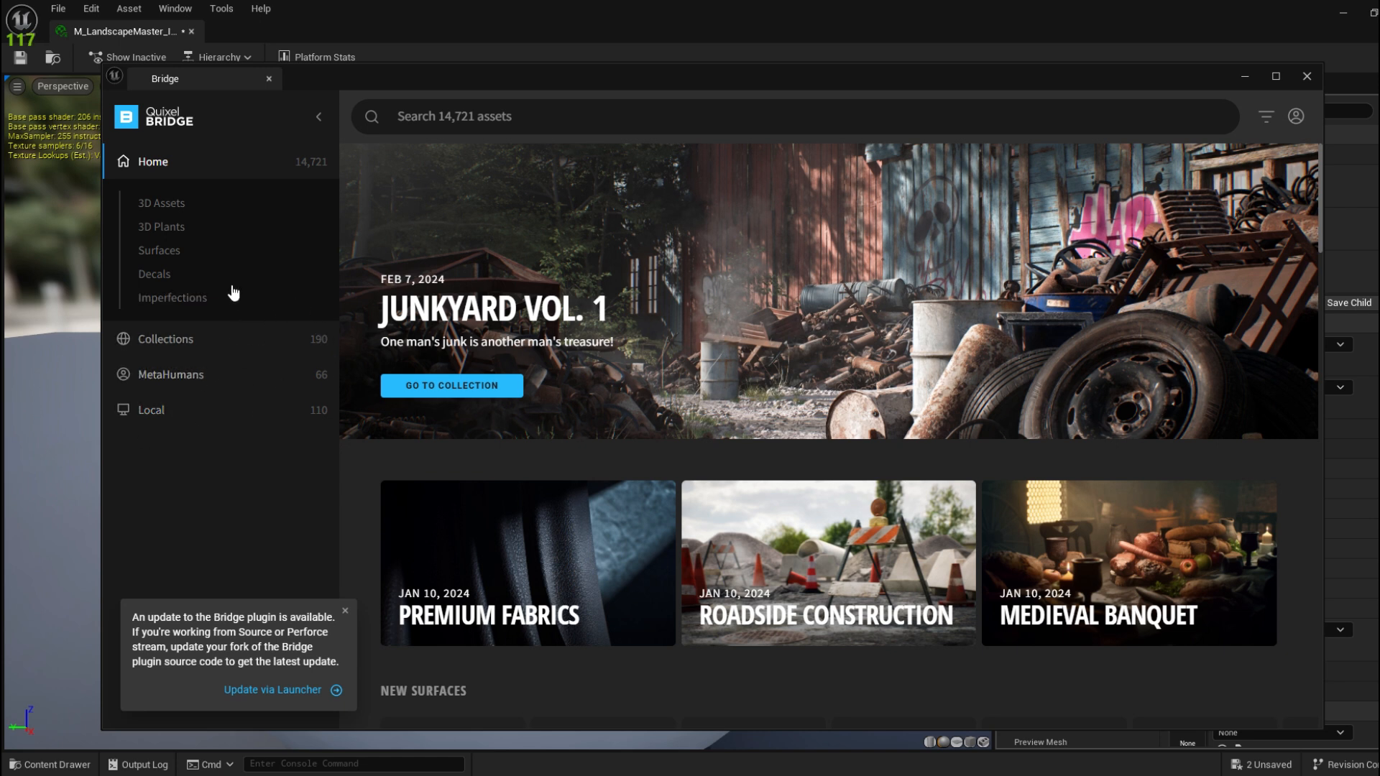
{"action": "left_click", "coordinate": [161, 252]}
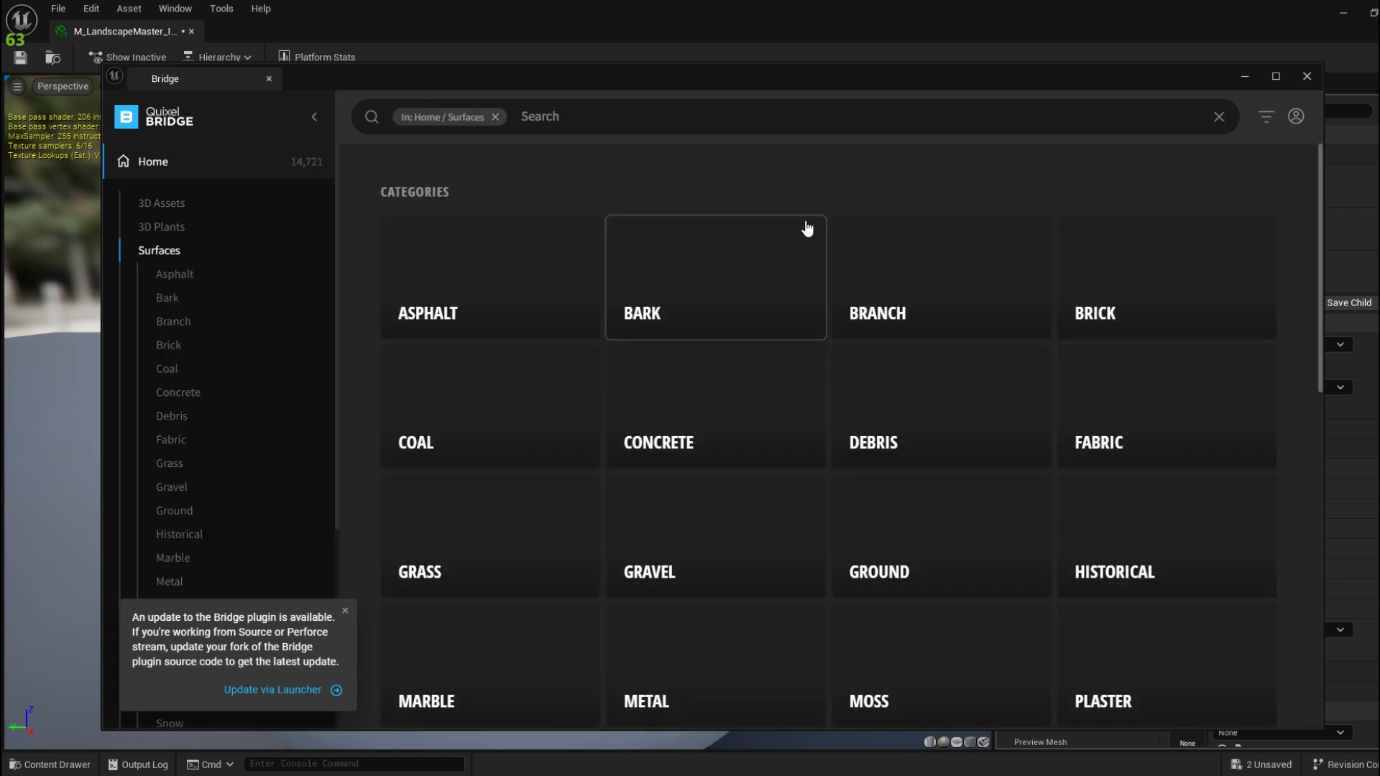
{"action": "left_click", "coordinate": [593, 122]}
{"action": "type", "text": "sand"}
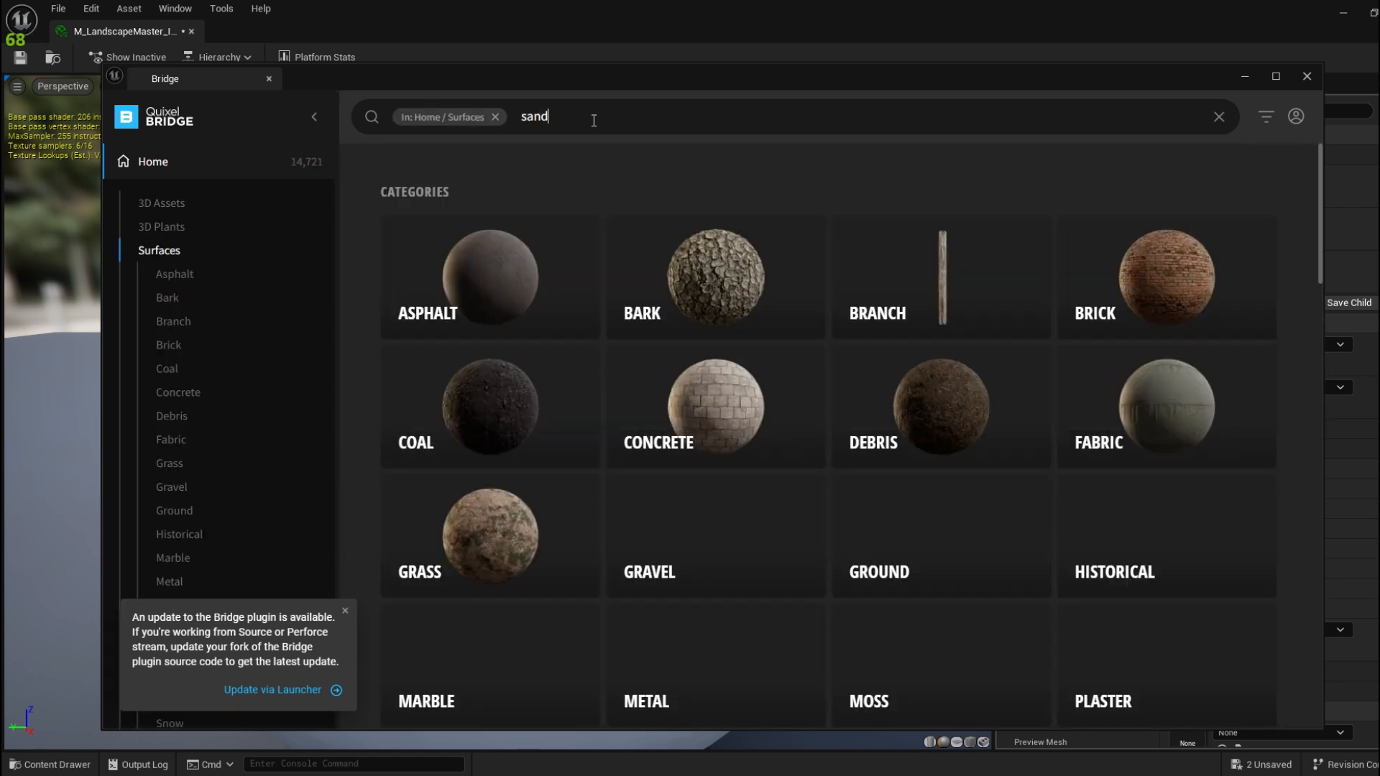
{"action": "key", "text": "Return"}
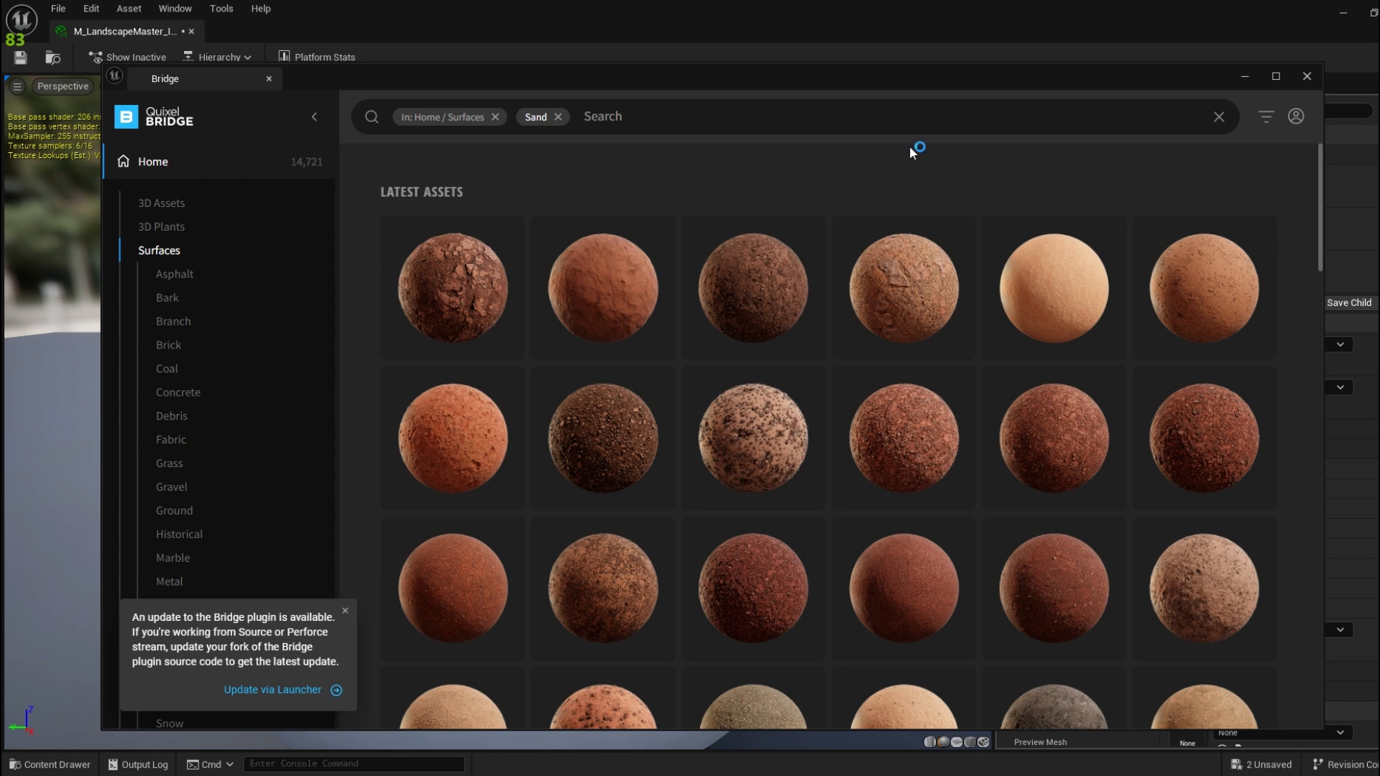
{"action": "left_click", "coordinate": [1307, 75]}
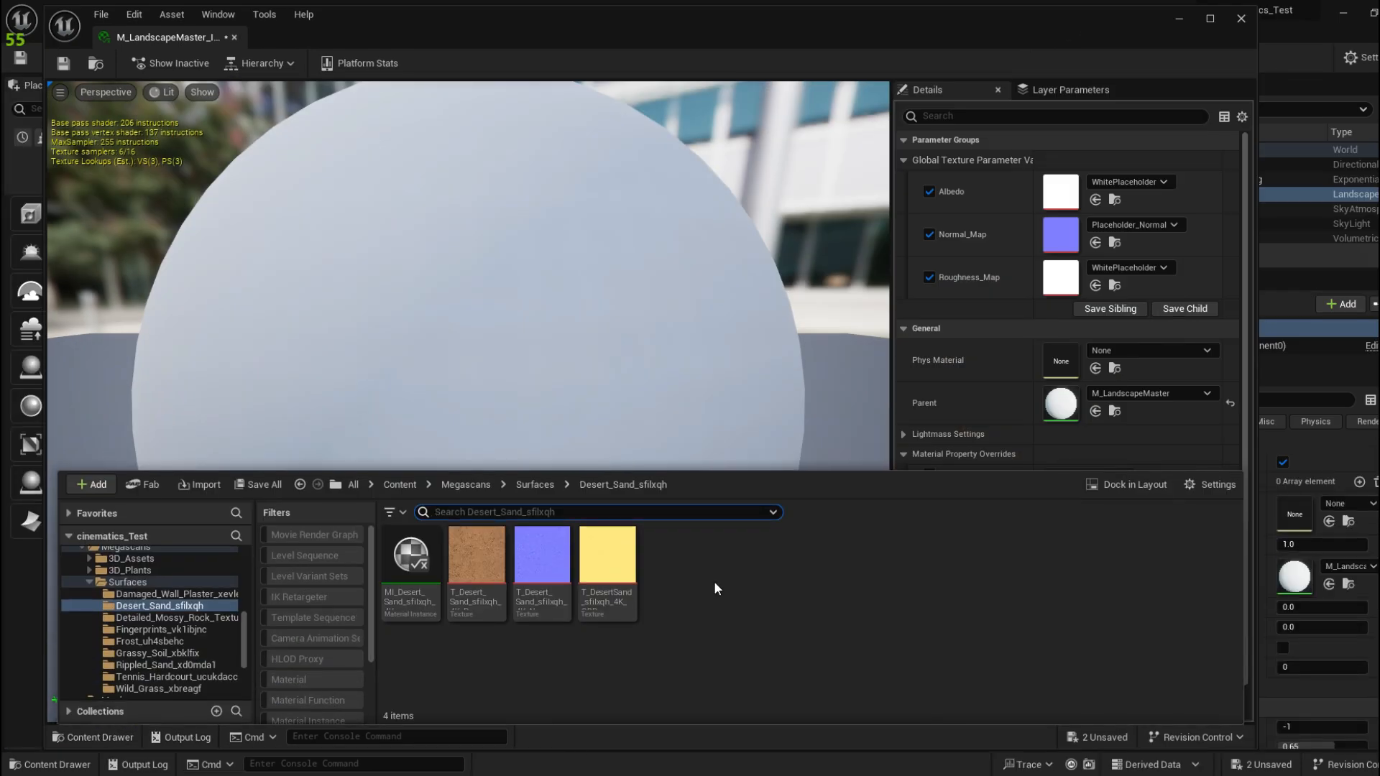
Assign the T_Desert_Sand_sfilxqh_4K_D texture to the Albedo parameter and show the desert sand texture folder again
{"action": "left_click", "coordinate": [477, 557]}
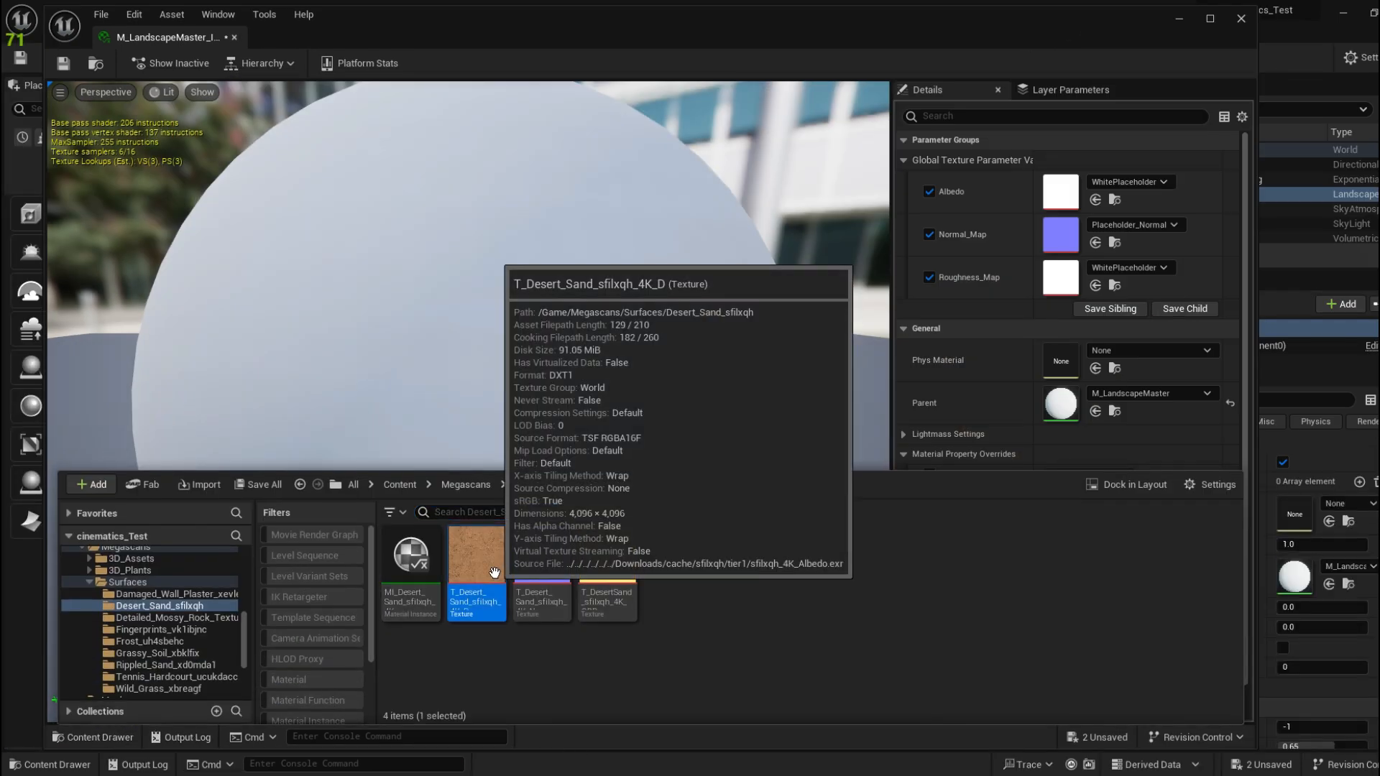
{"action": "left_click", "coordinate": [1097, 201]}
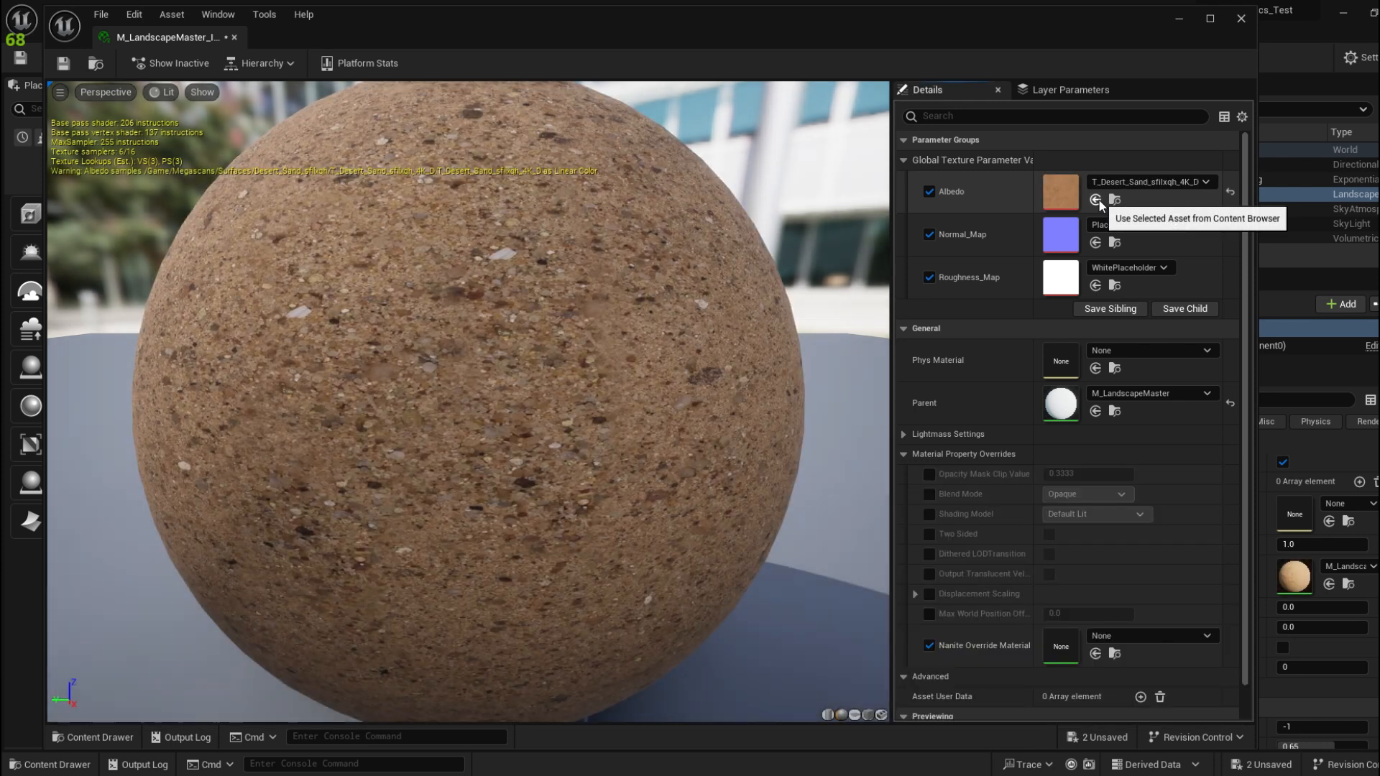
{"action": "left_click", "coordinate": [100, 737]}
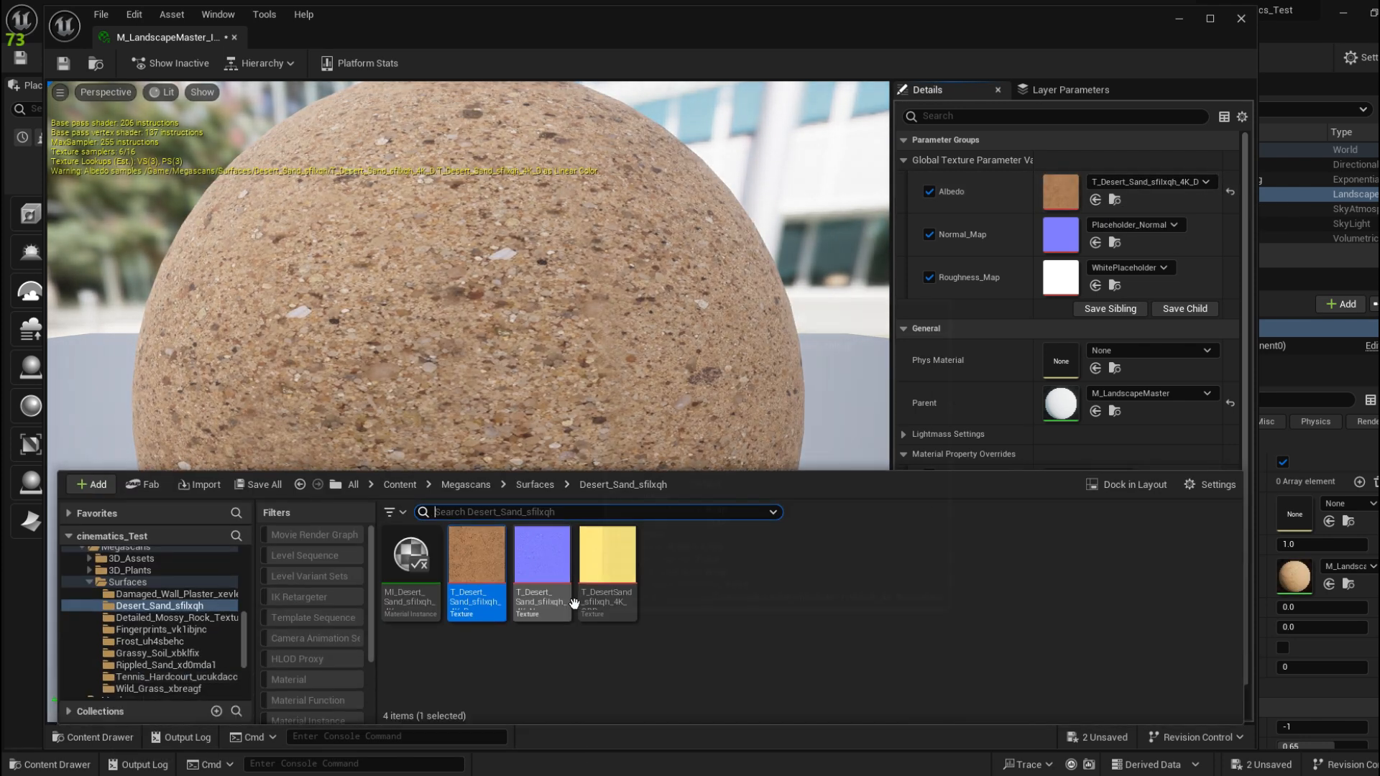
Assign the T_Desert_Sand_sfilxqh_4K_N texture to the Normal_Map parameter and open the T_DesertSand_sfilxqh_4K_ORDp texture
{"action": "left_click", "coordinate": [542, 568]}
{"action": "left_click", "coordinate": [1095, 243]}
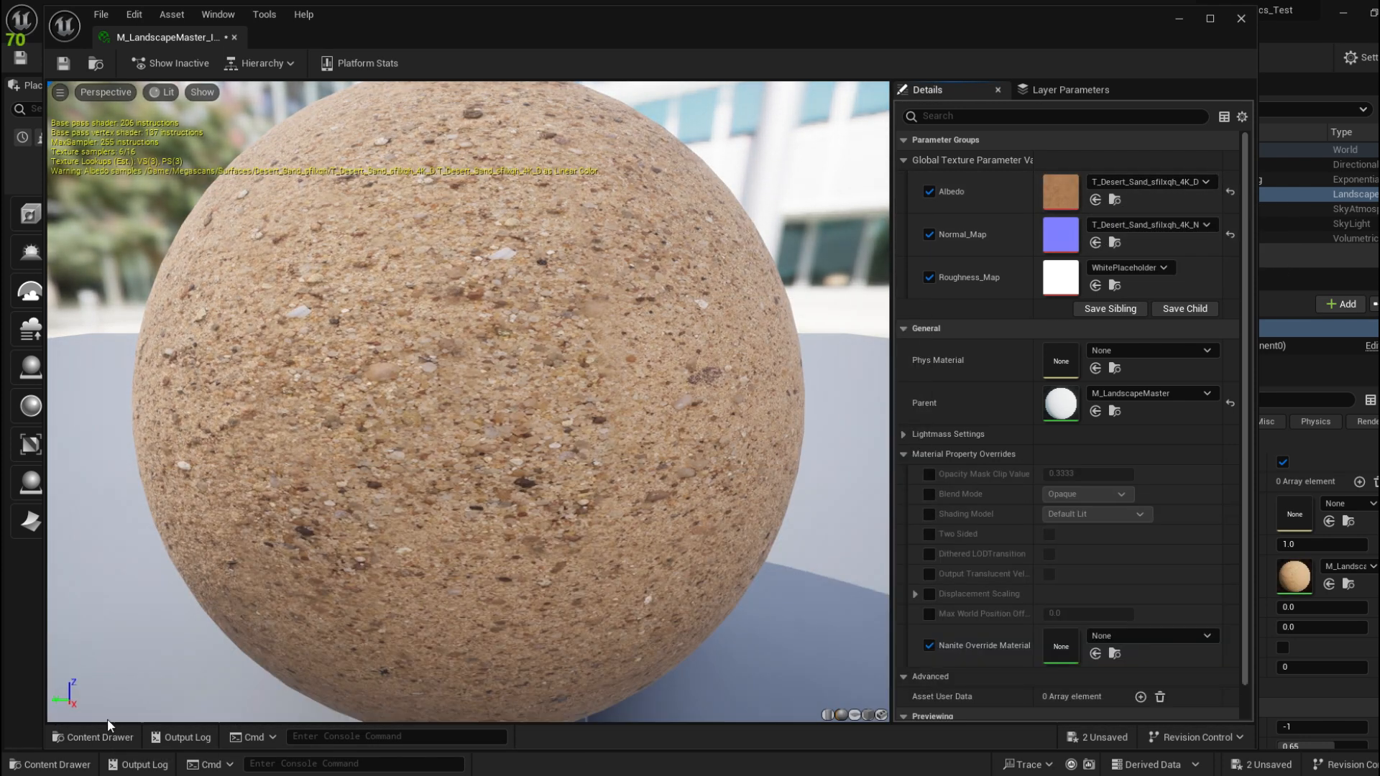
{"action": "left_click", "coordinate": [100, 737]}
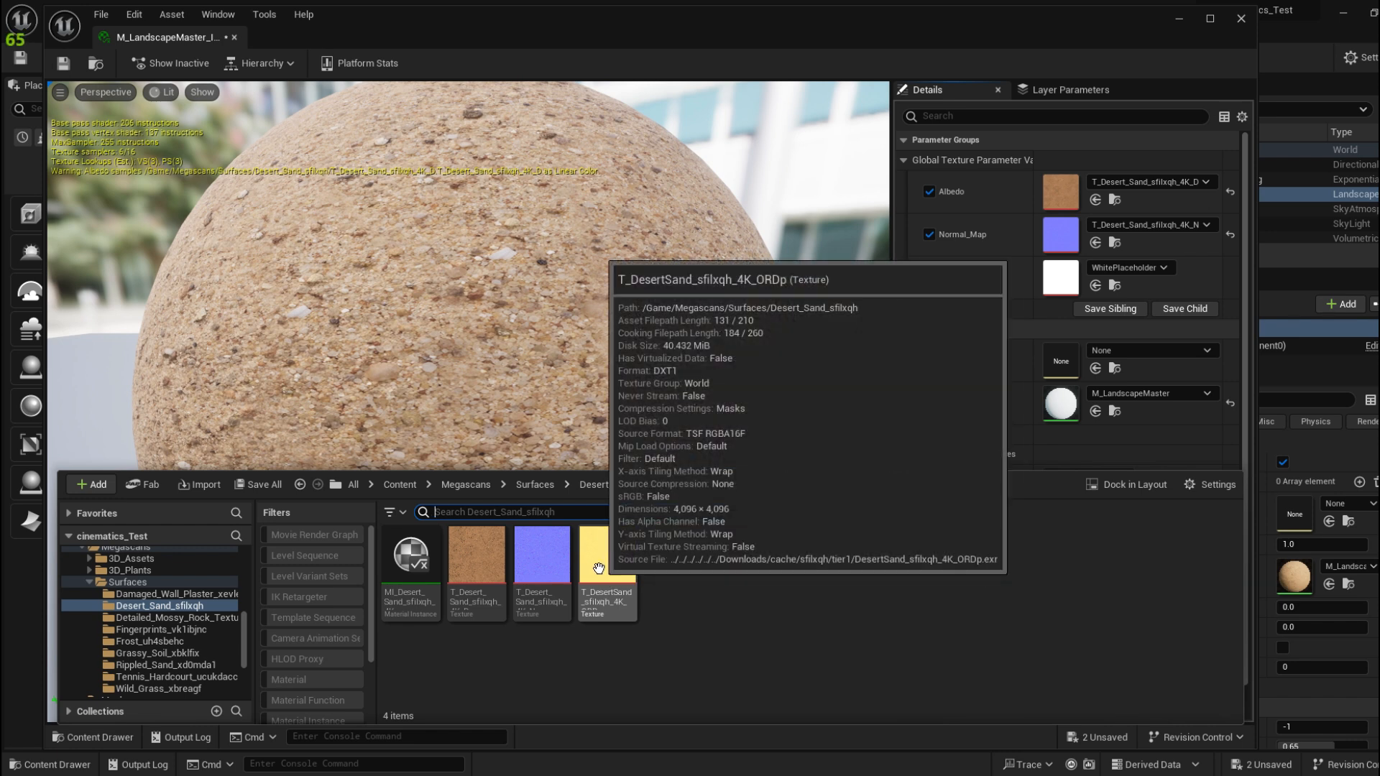
{"action": "double_click", "coordinate": [597, 569]}
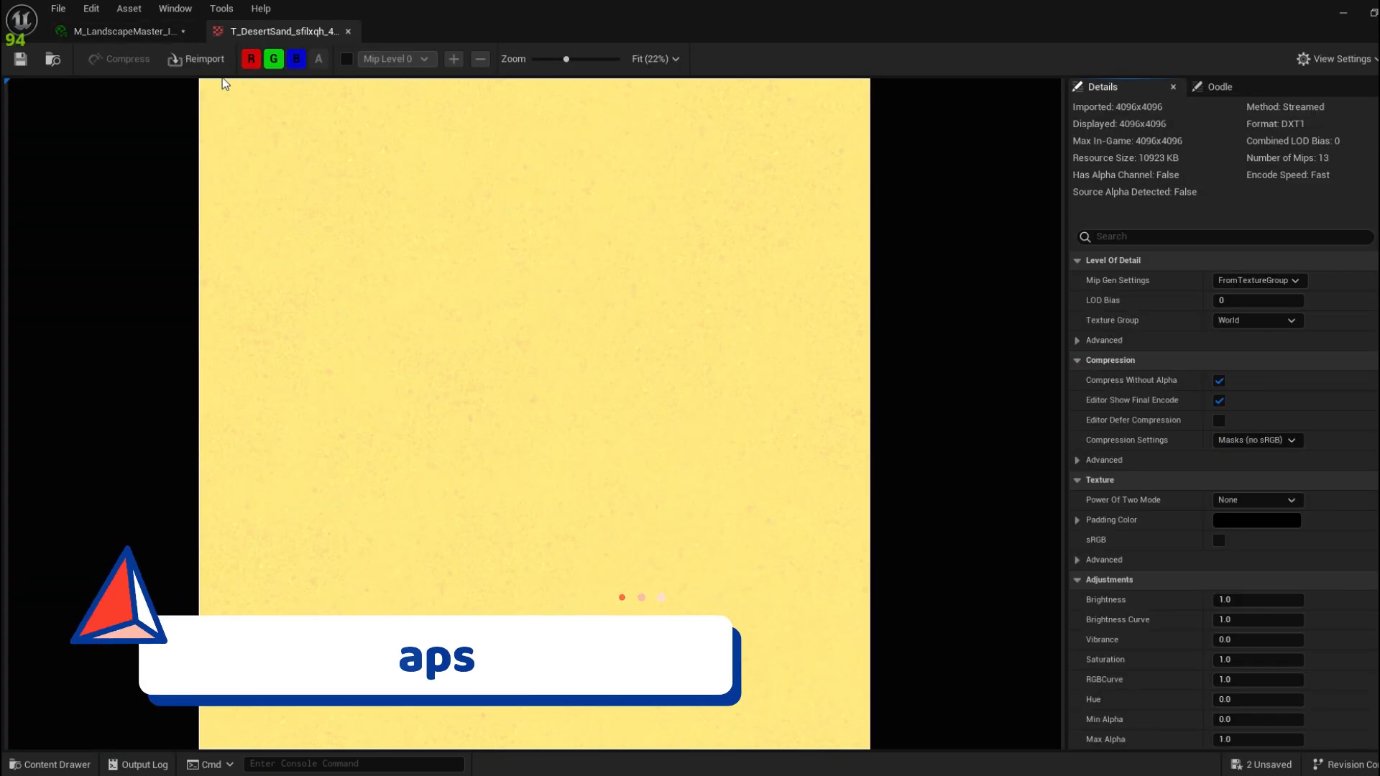
Examine the red, green and blue channels of the ORDp texture one at a time, ending on the green channel alone
{"action": "left_click", "coordinate": [273, 59]}
{"action": "left_click", "coordinate": [293, 62]}
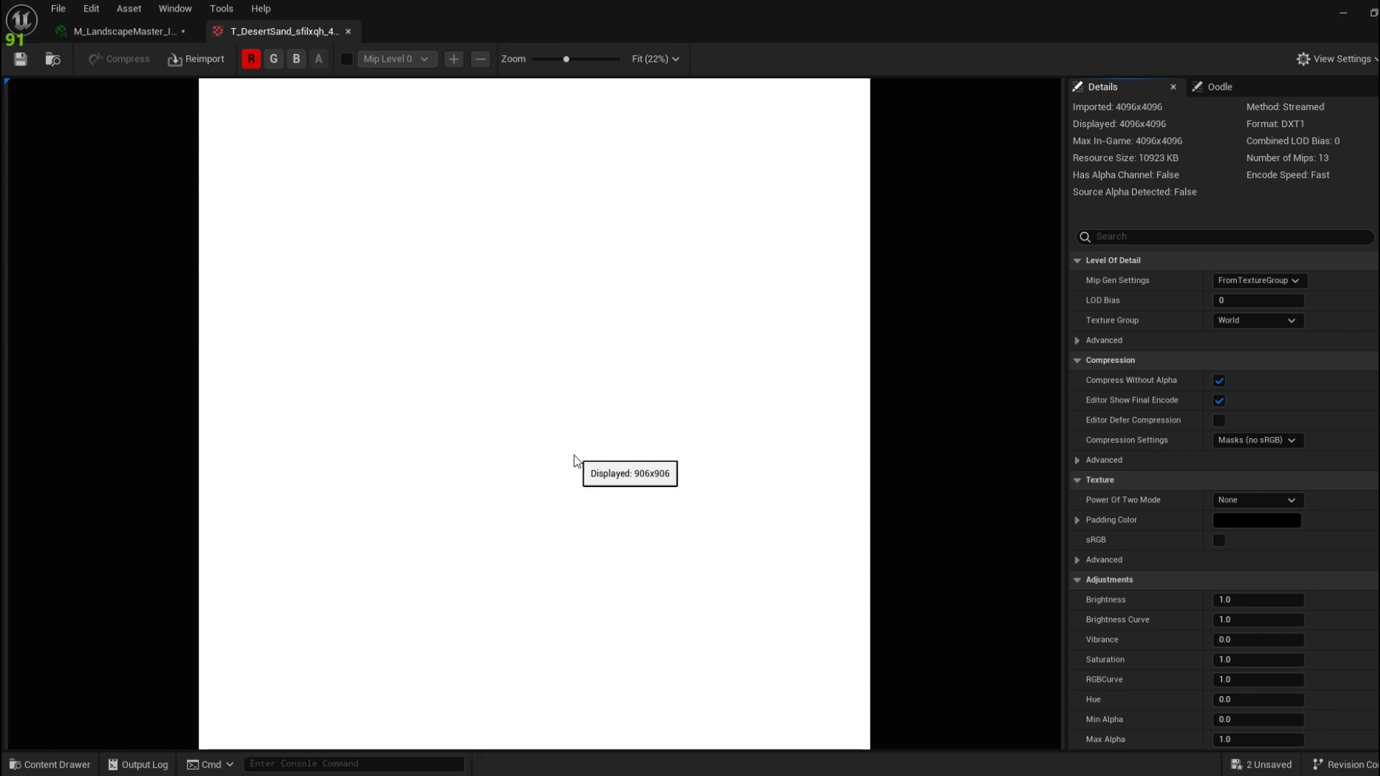
{"action": "left_click", "coordinate": [251, 60]}
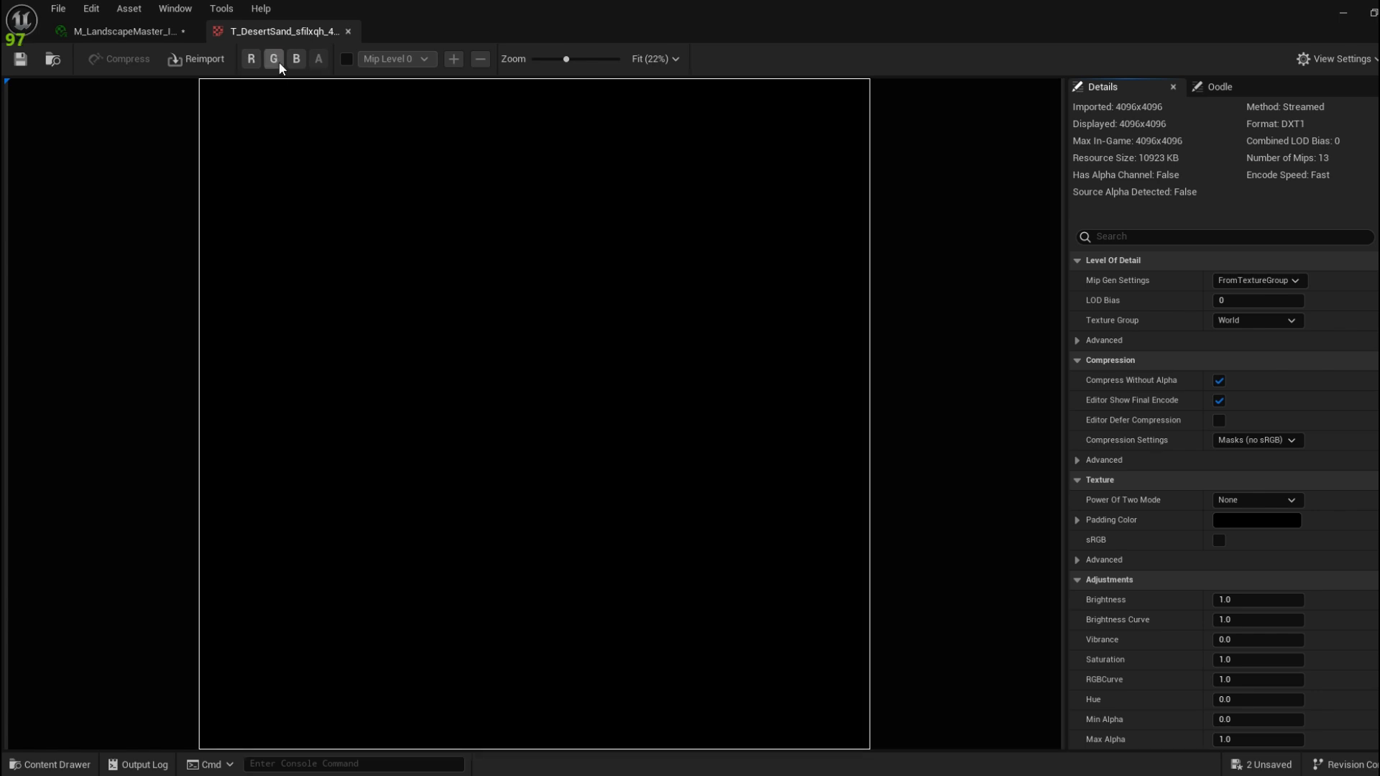
{"action": "left_click", "coordinate": [274, 60]}
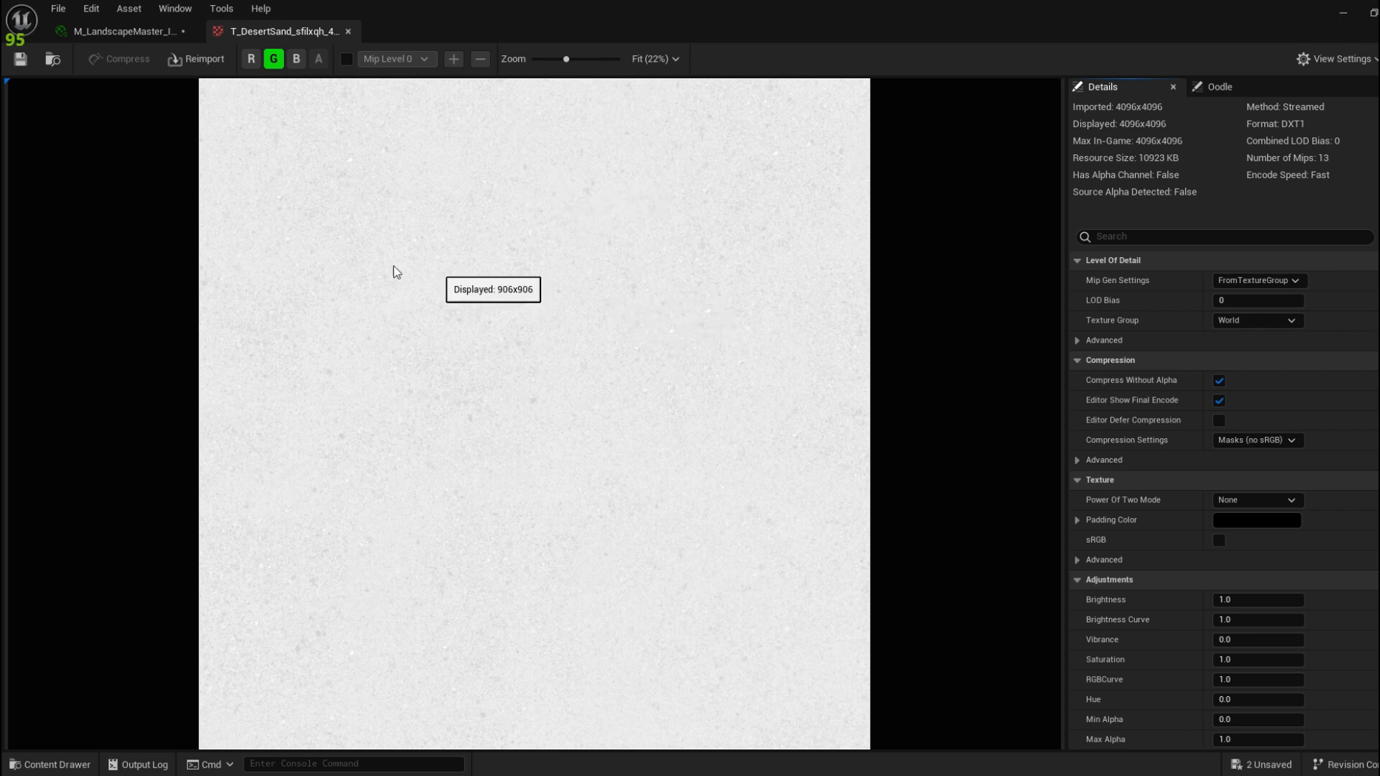
{"action": "left_click", "coordinate": [273, 59]}
{"action": "left_click", "coordinate": [296, 59]}
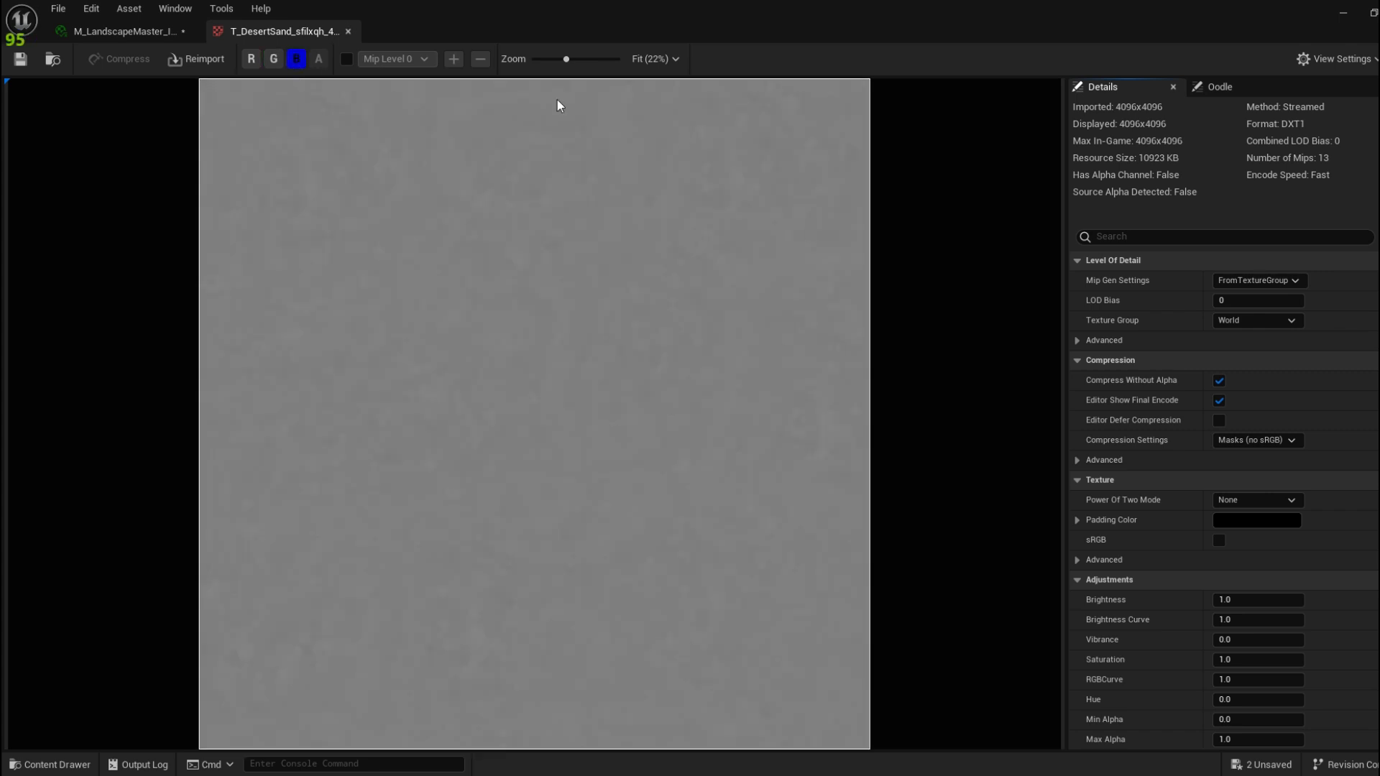
{"action": "left_click", "coordinate": [251, 59]}
{"action": "left_click", "coordinate": [274, 59]}
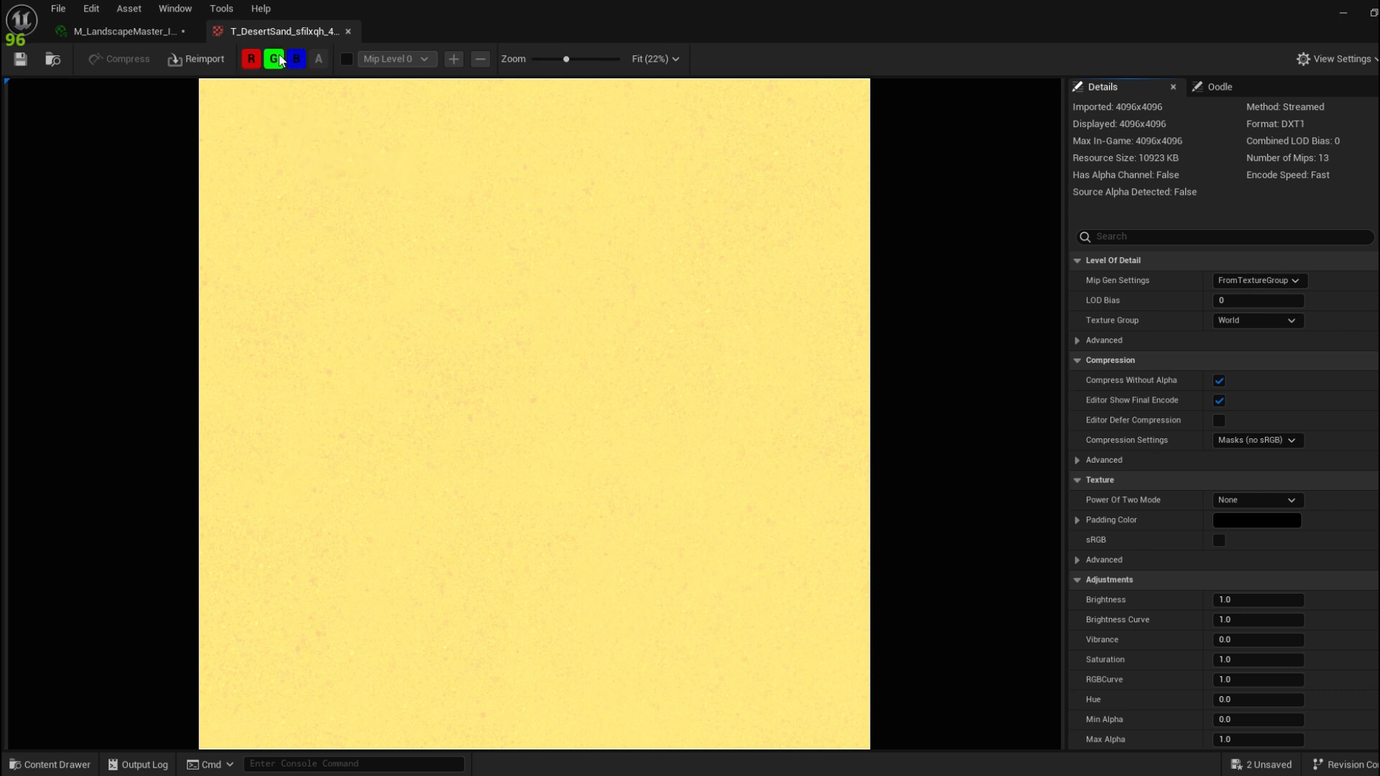
{"action": "left_click", "coordinate": [251, 58]}
{"action": "left_click", "coordinate": [296, 59]}
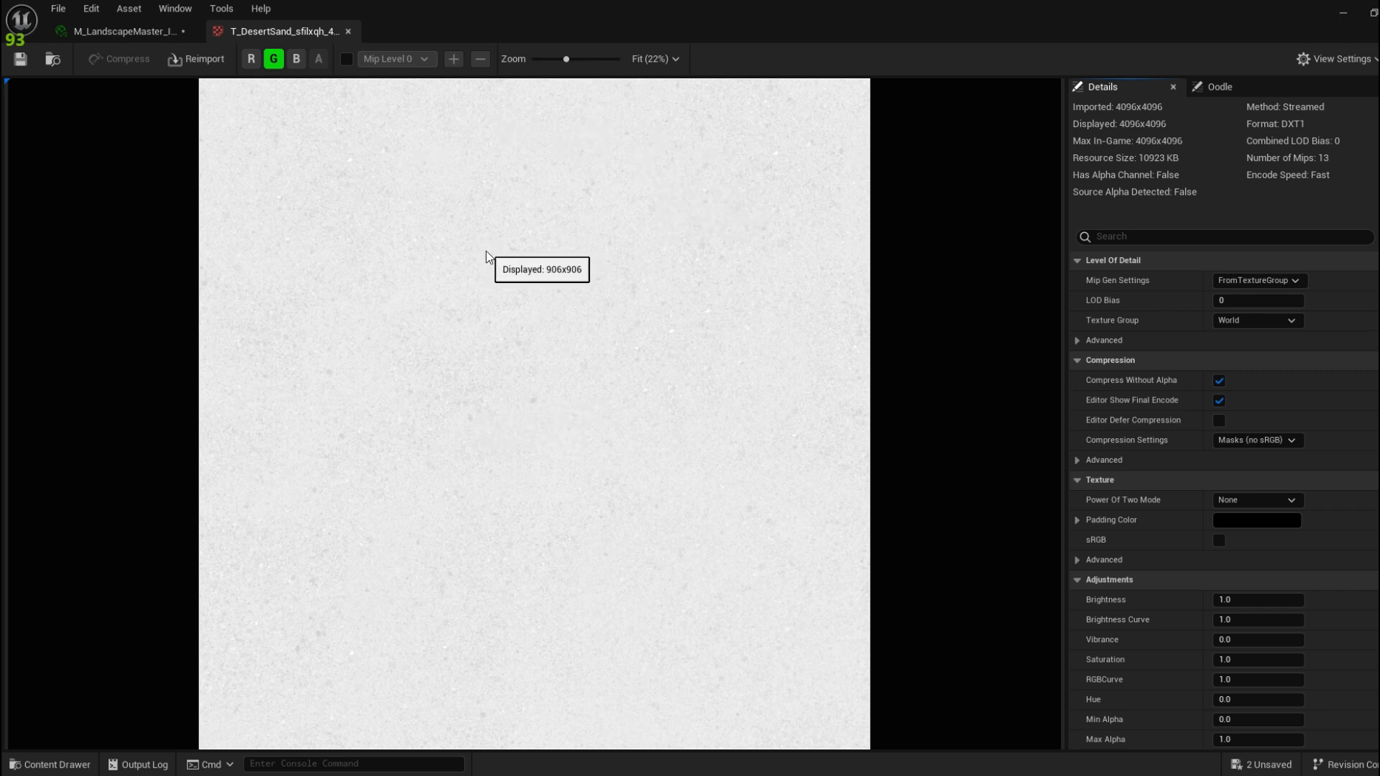
Return to M_LandscapeMaster_Inst and open its parent material M_LandscapeMaster at the texture parameter nodes
{"action": "left_click", "coordinate": [96, 32]}
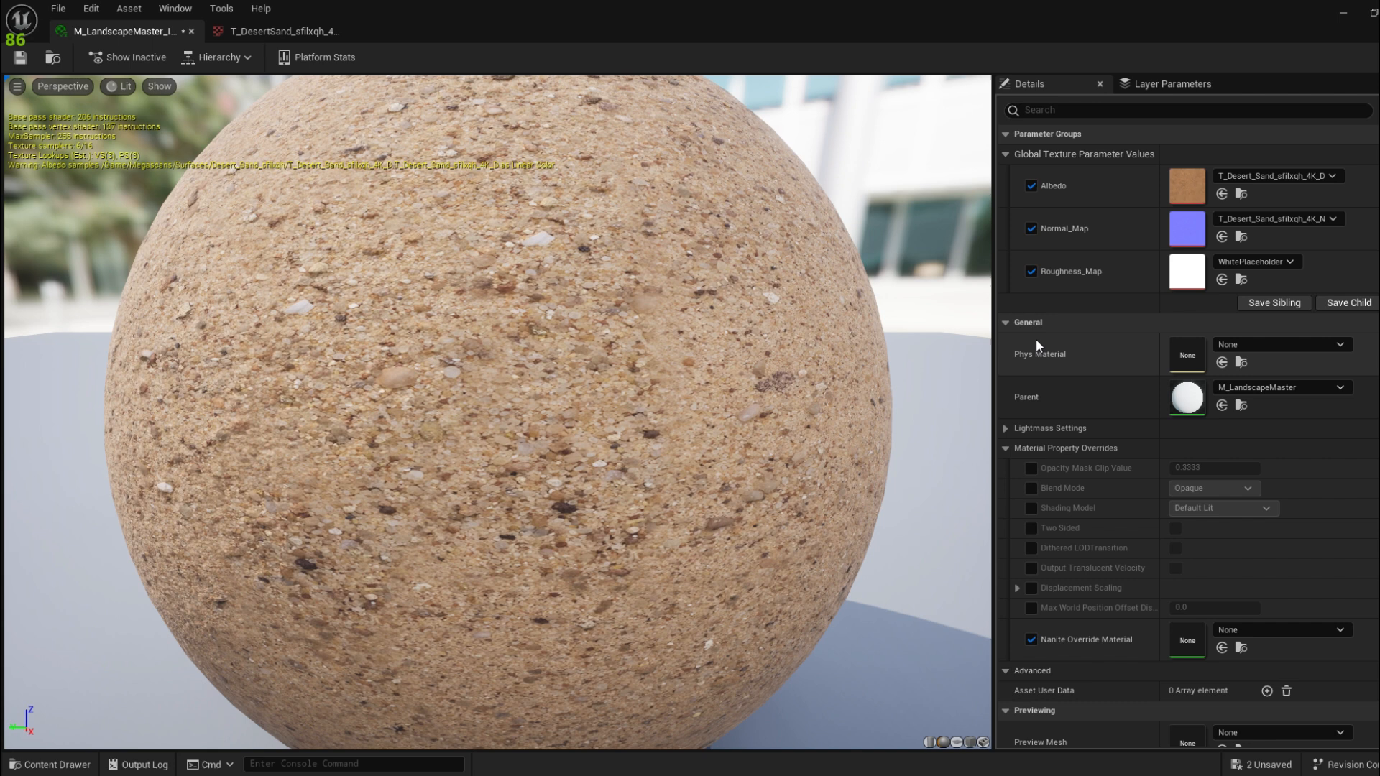
{"action": "double_click", "coordinate": [1189, 402]}
{"action": "scroll", "coordinate": [600, 528], "scroll_direction": "up", "scroll_amount": 3}
{"action": "right_click_drag", "start_coordinate": [601, 528], "coordinate": [637, 482]}
{"action": "right_click_drag", "start_coordinate": [704, 240], "coordinate": [695, 278]}
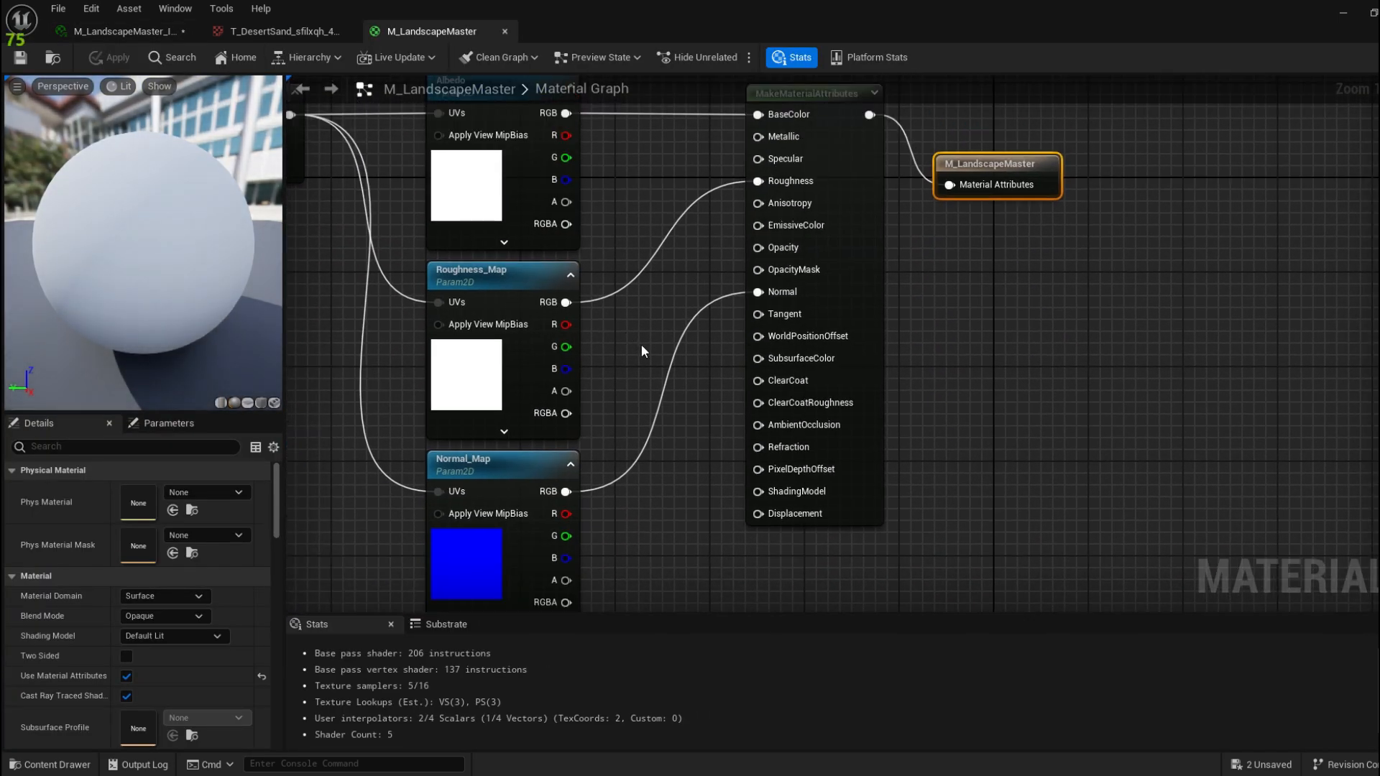
{"action": "right_click_drag", "start_coordinate": [584, 350], "coordinate": [575, 375]}
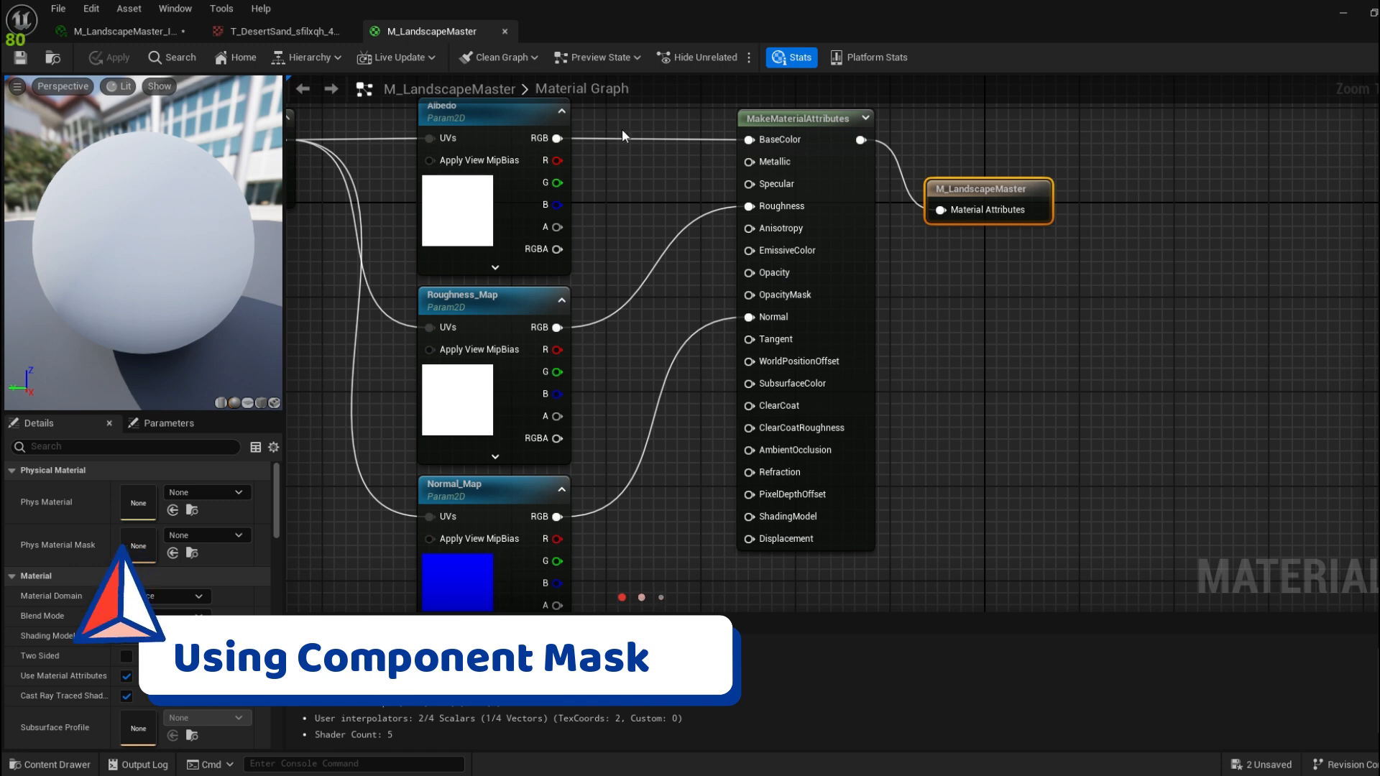
Add a Component Mask node to the M_LandscapeMaster graph and place it beside the Roughness_Map output
{"action": "right_click_drag", "start_coordinate": [670, 193], "coordinate": [658, 180]}
{"action": "right_click", "coordinate": [658, 180]}
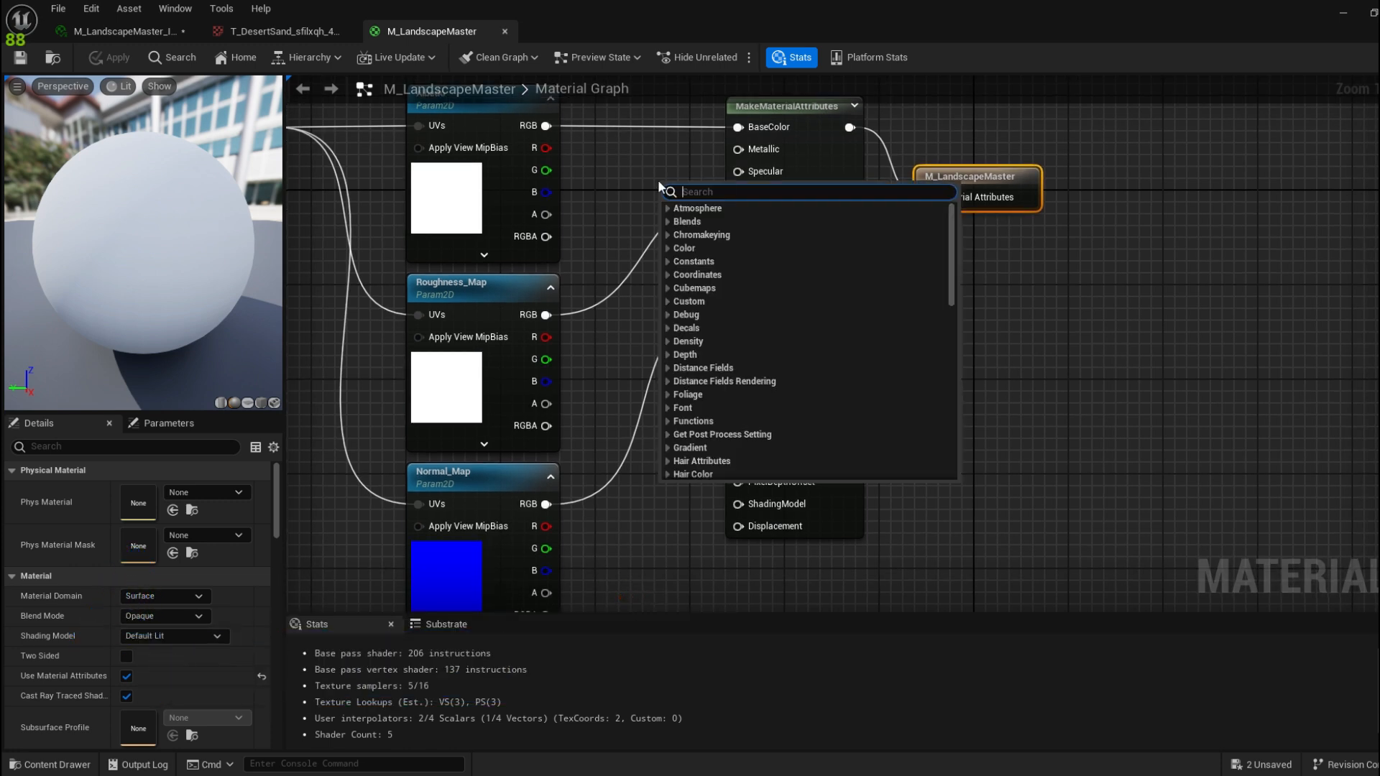
{"action": "type", "text": "comp"}
{"action": "key", "text": "Escape"}
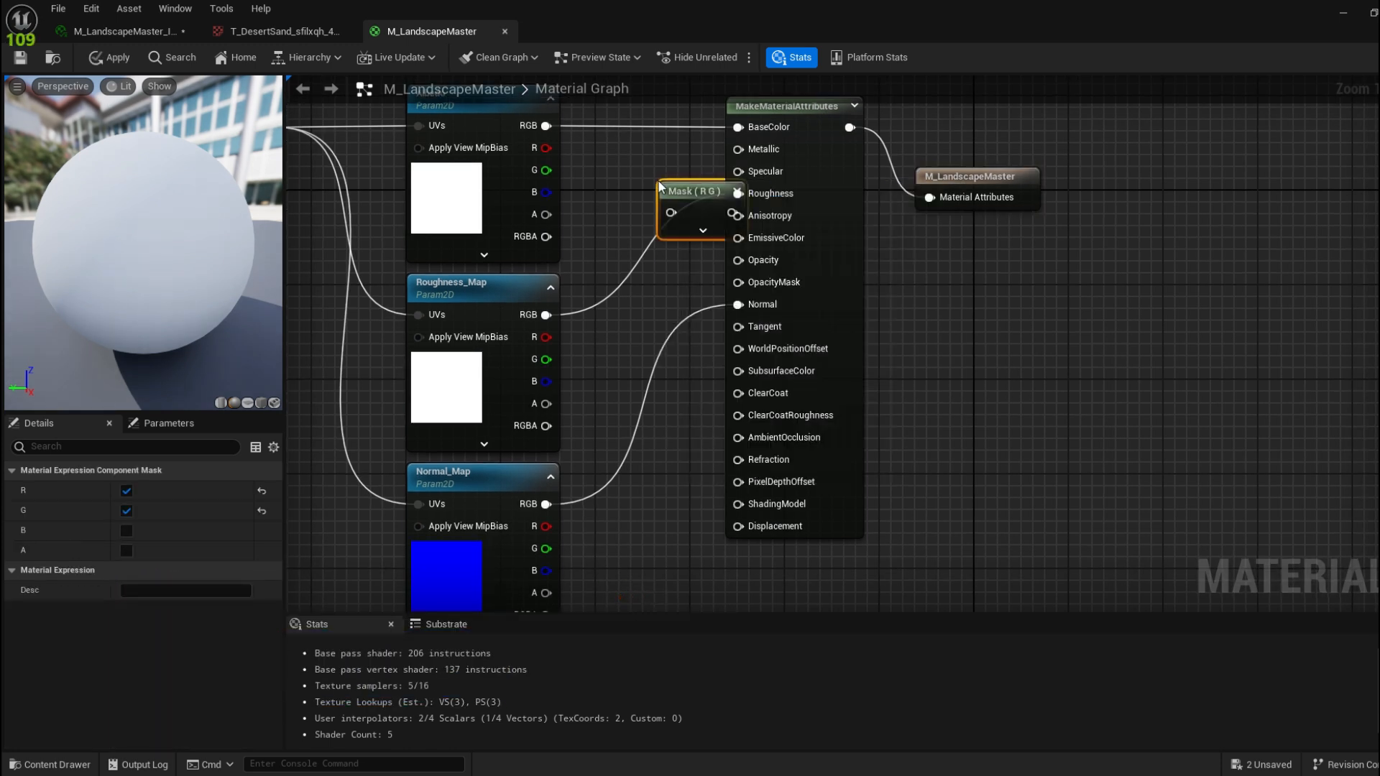
{"action": "left_click_drag", "start_coordinate": [682, 186], "coordinate": [614, 305]}
Convert the Component Mask node to a parameter named Roughness_RGB Comp Mask
{"action": "right_click", "coordinate": [619, 303]}
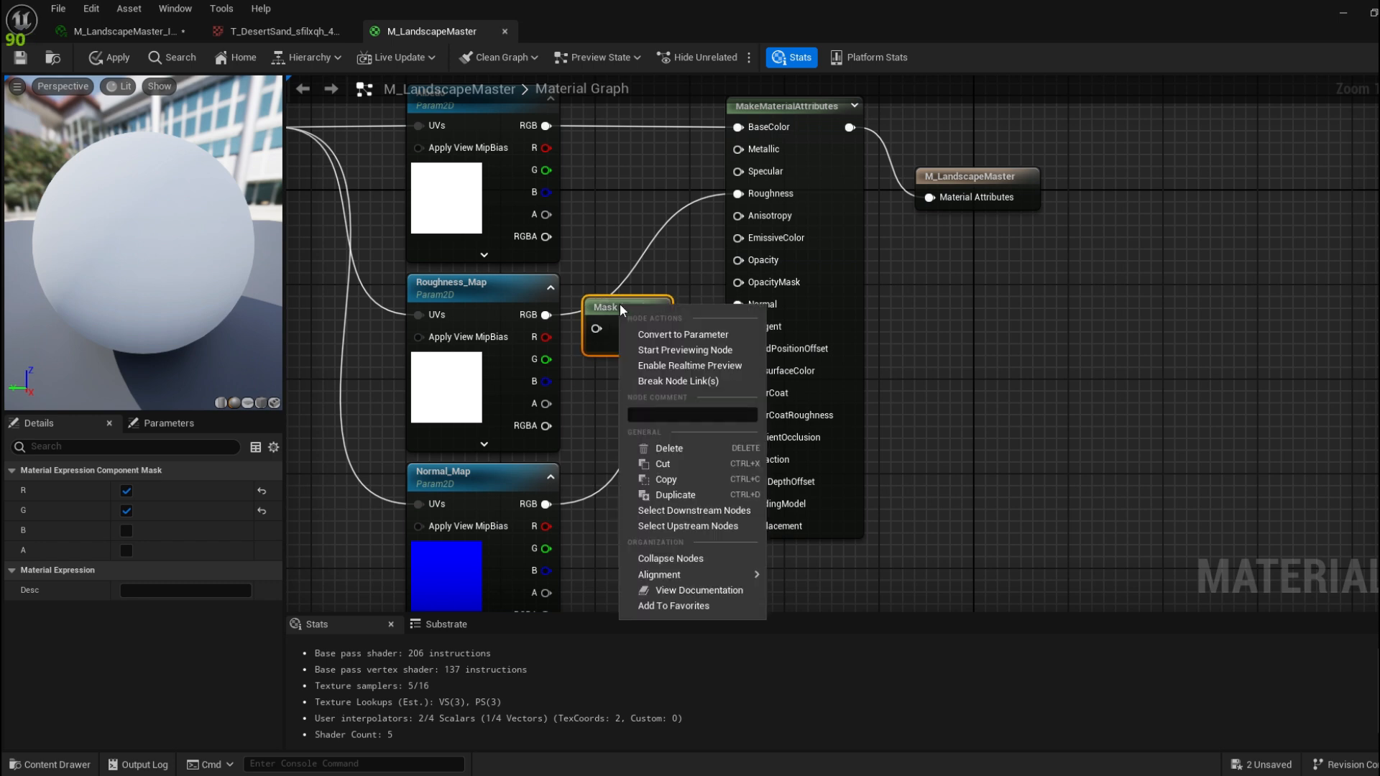
{"action": "left_click", "coordinate": [749, 335]}
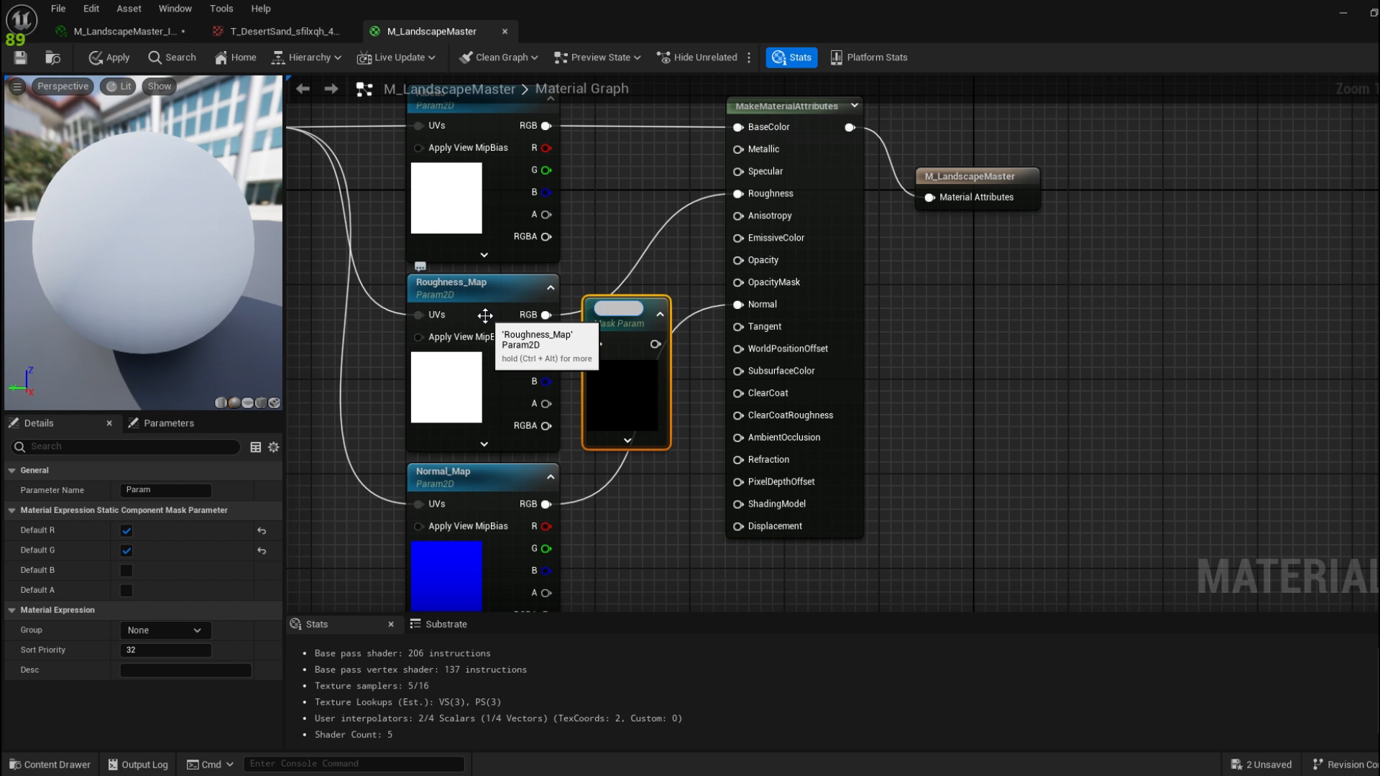
{"action": "type", "text": "Roughness"}
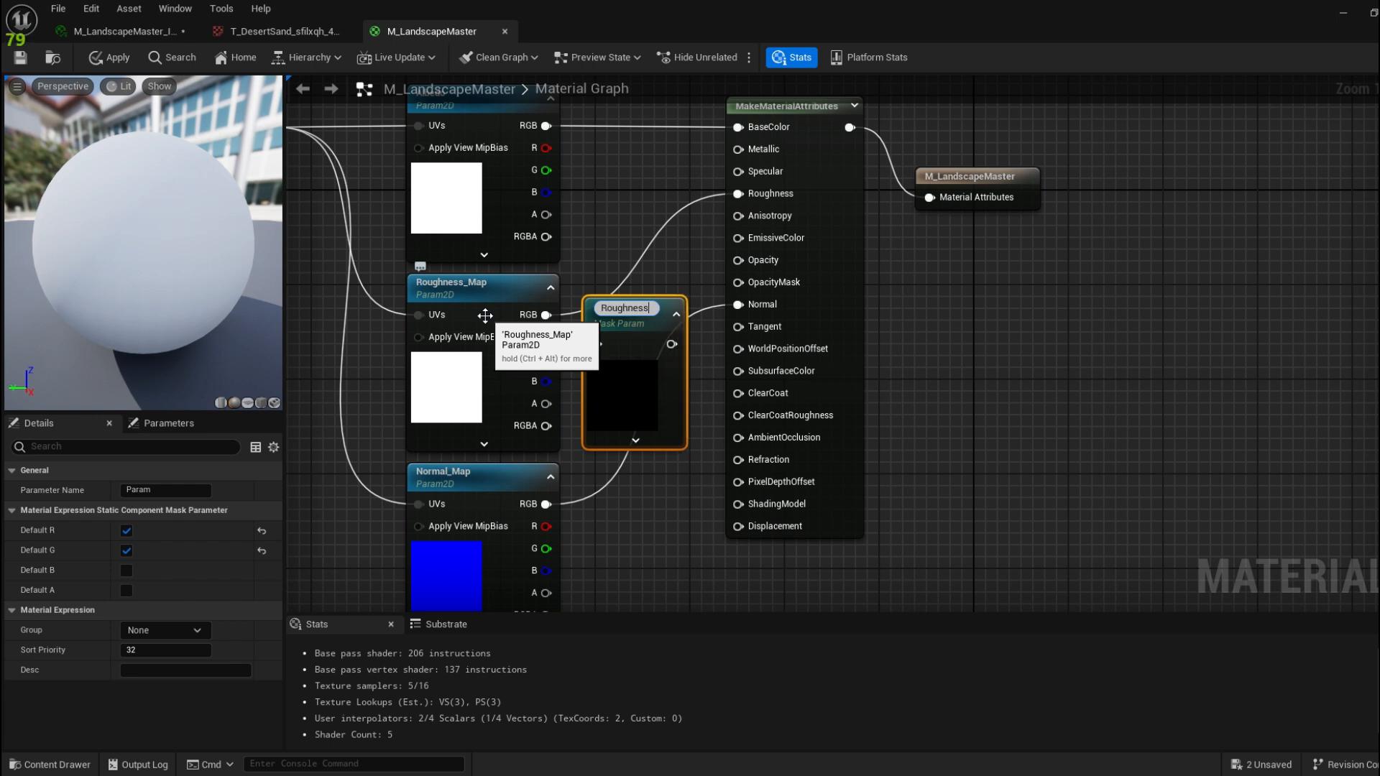
{"action": "type", "text": "_RGB Comp Mask"}
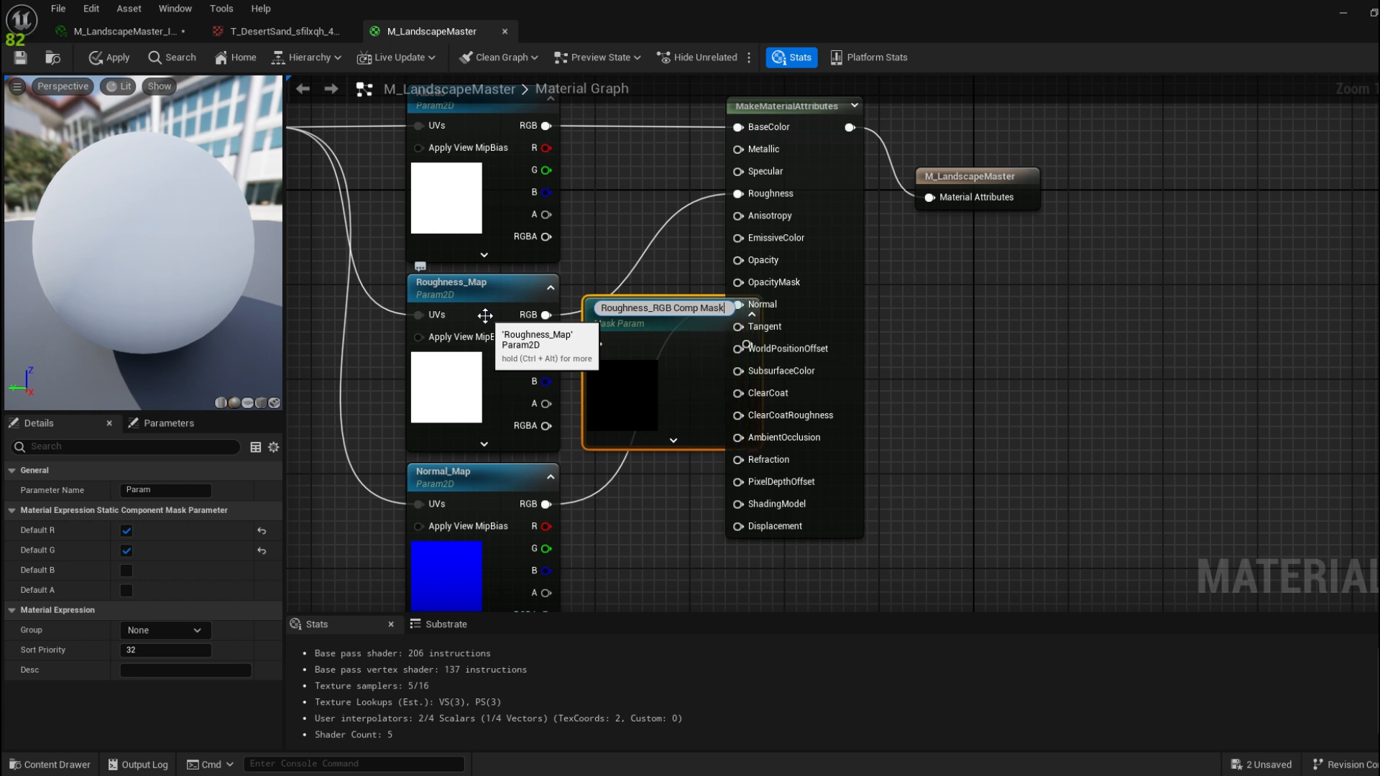
{"action": "key", "text": "Return"}
Wire the Roughness_Map RGB output through Roughness_RGB Comp Mask into the Roughness input of MakeMaterialAttributes, tidy the node, and save the material
{"action": "left_click_drag", "start_coordinate": [597, 240], "coordinate": [598, 251]}
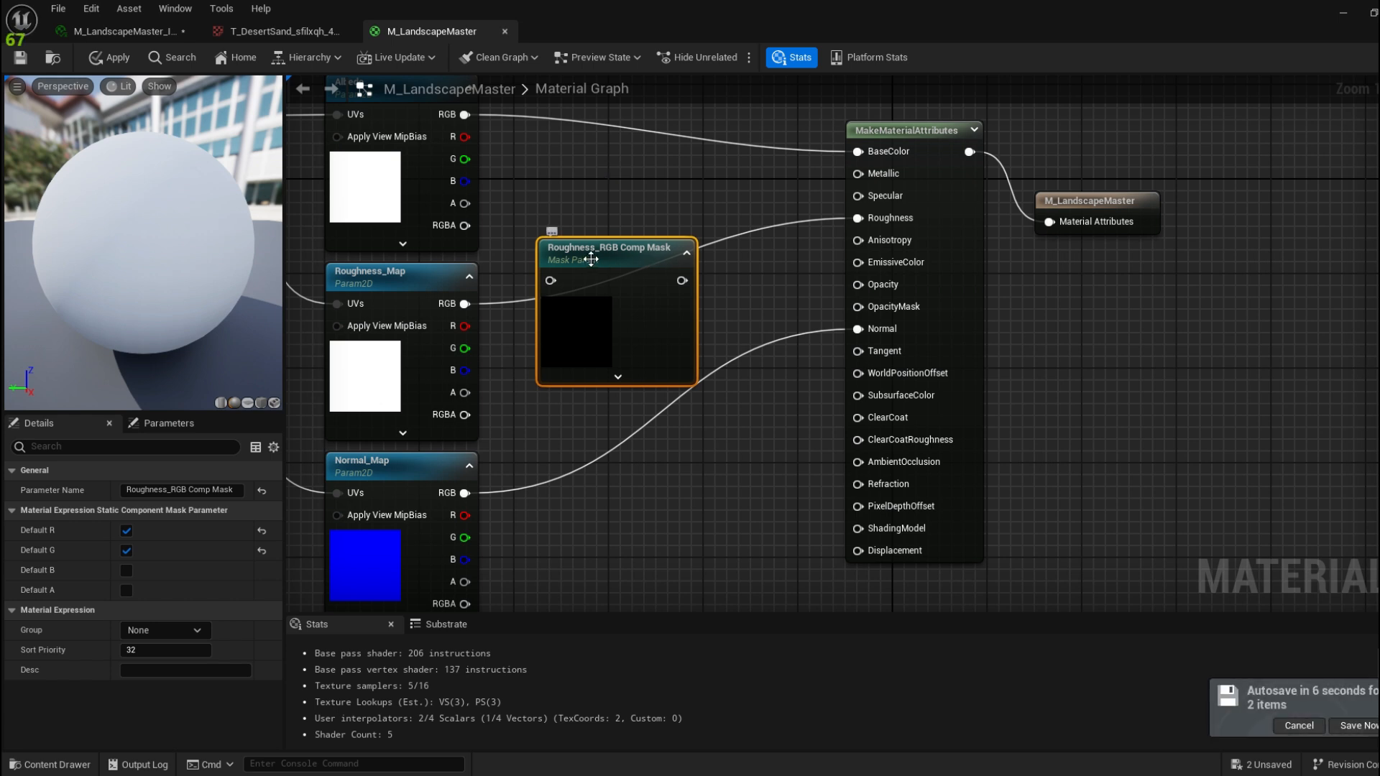
{"action": "left_click_drag", "start_coordinate": [592, 250], "coordinate": [568, 275]}
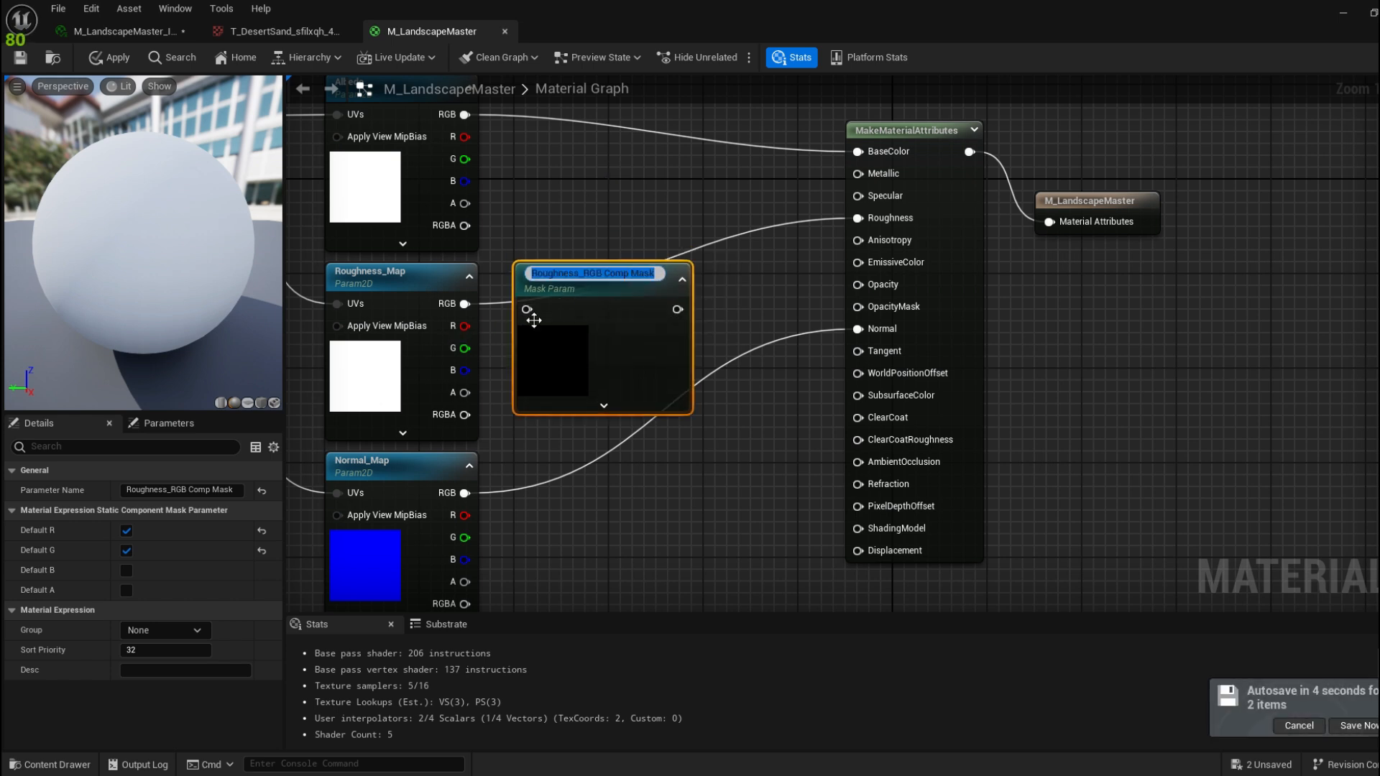
{"action": "left_click", "coordinate": [657, 249]}
{"action": "left_click_drag", "start_coordinate": [465, 304], "coordinate": [527, 303]}
{"action": "left_click_drag", "start_coordinate": [668, 311], "coordinate": [865, 225]}
{"action": "left_click", "coordinate": [639, 259]}
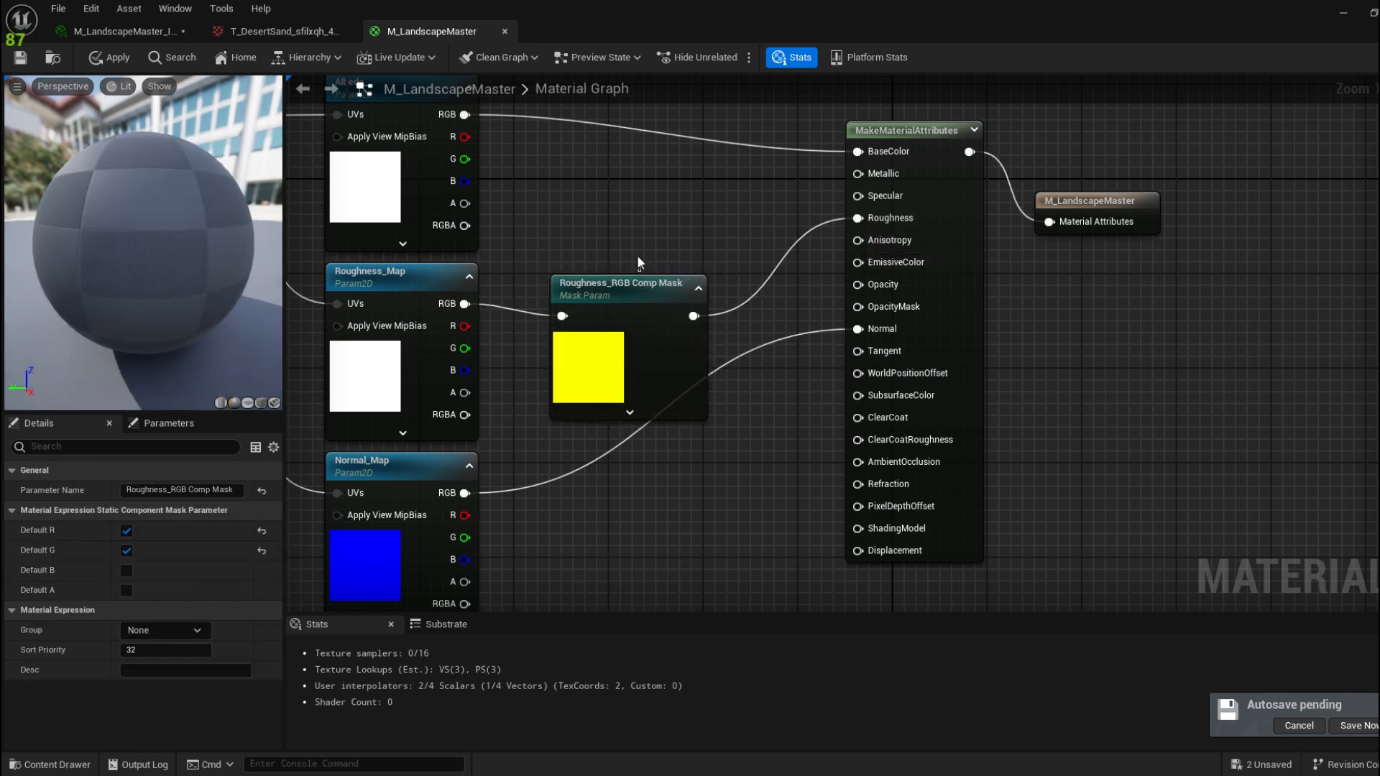
{"action": "left_click_drag", "start_coordinate": [637, 285], "coordinate": [636, 273]}
{"action": "left_click", "coordinate": [20, 58]}
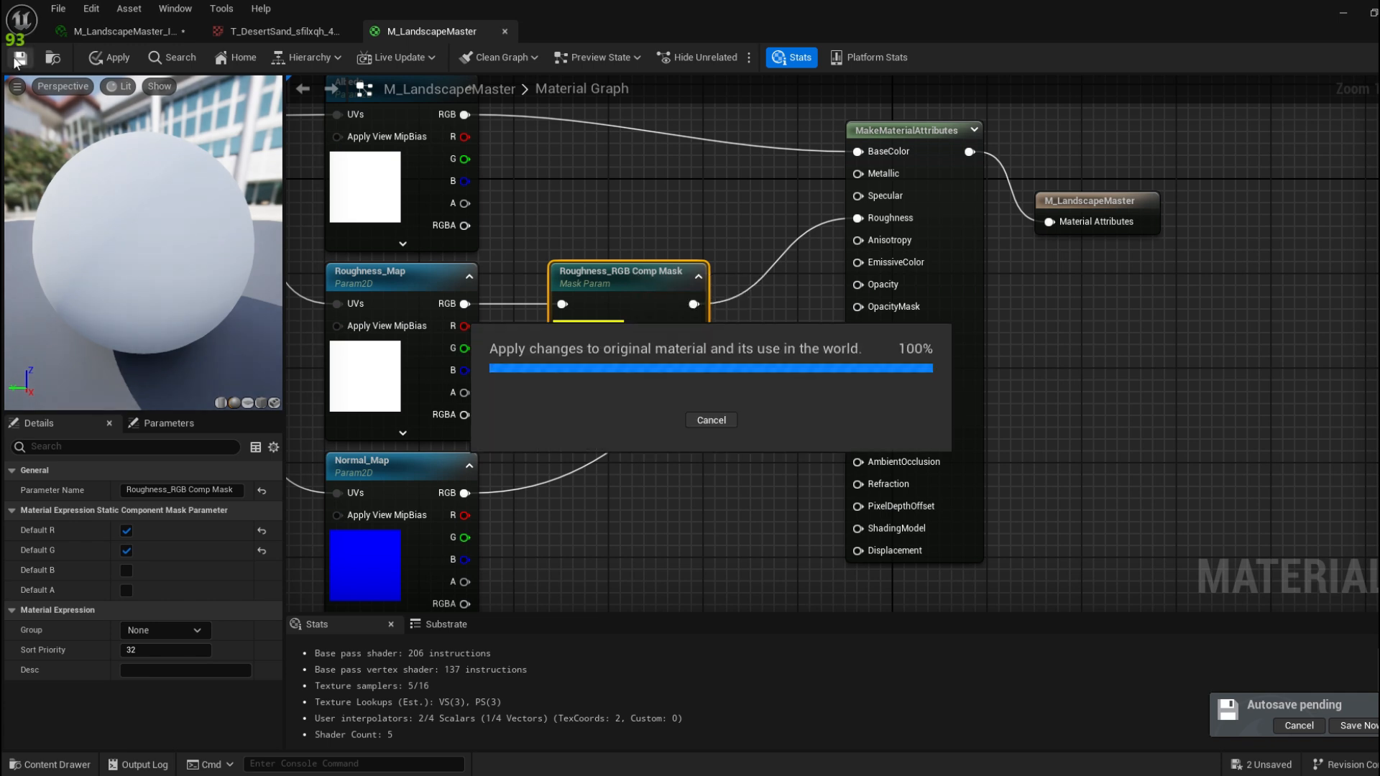
Override Roughness_RGB Comp Mask in M_LandscapeMaster_Inst with only the G channel enabled, and return to the L_AlienWorld level
{"action": "left_click", "coordinate": [124, 31]}
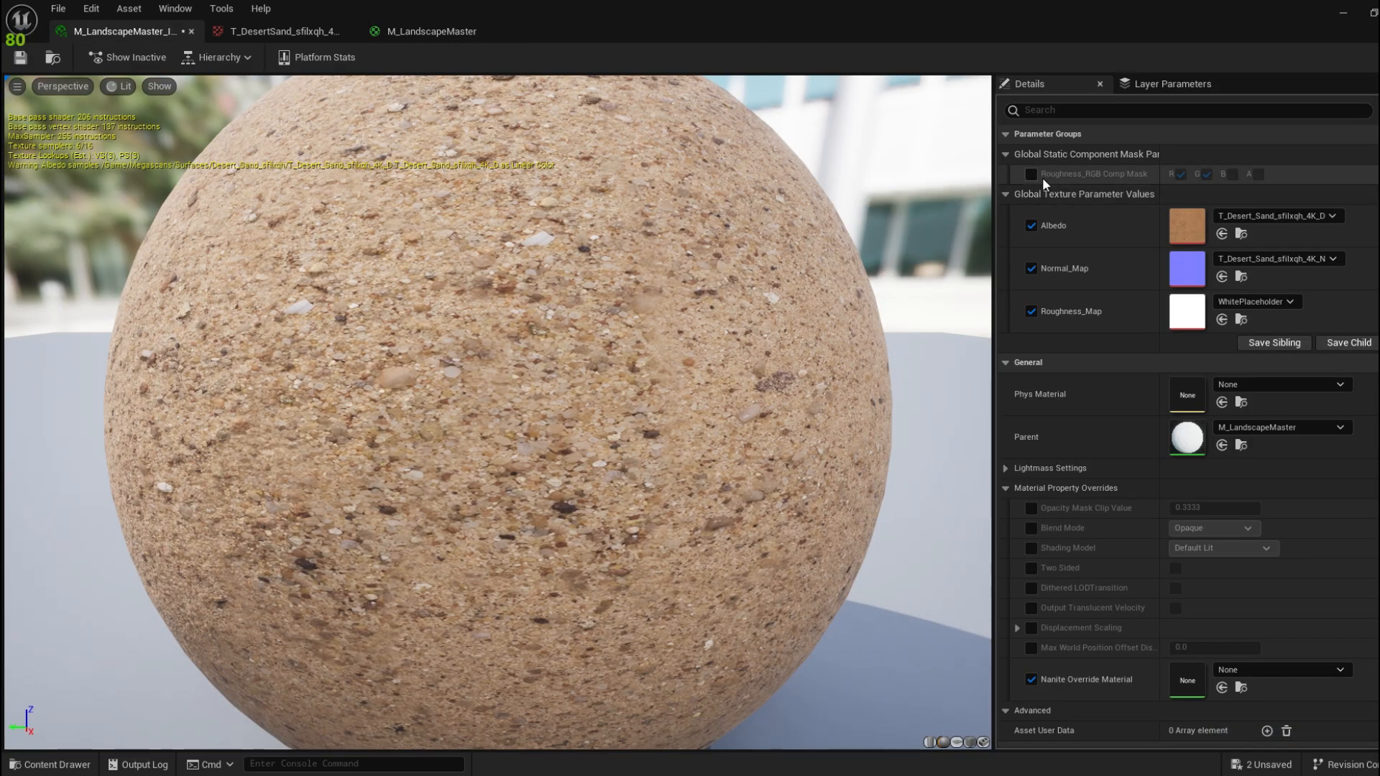
{"action": "left_click", "coordinate": [1033, 179]}
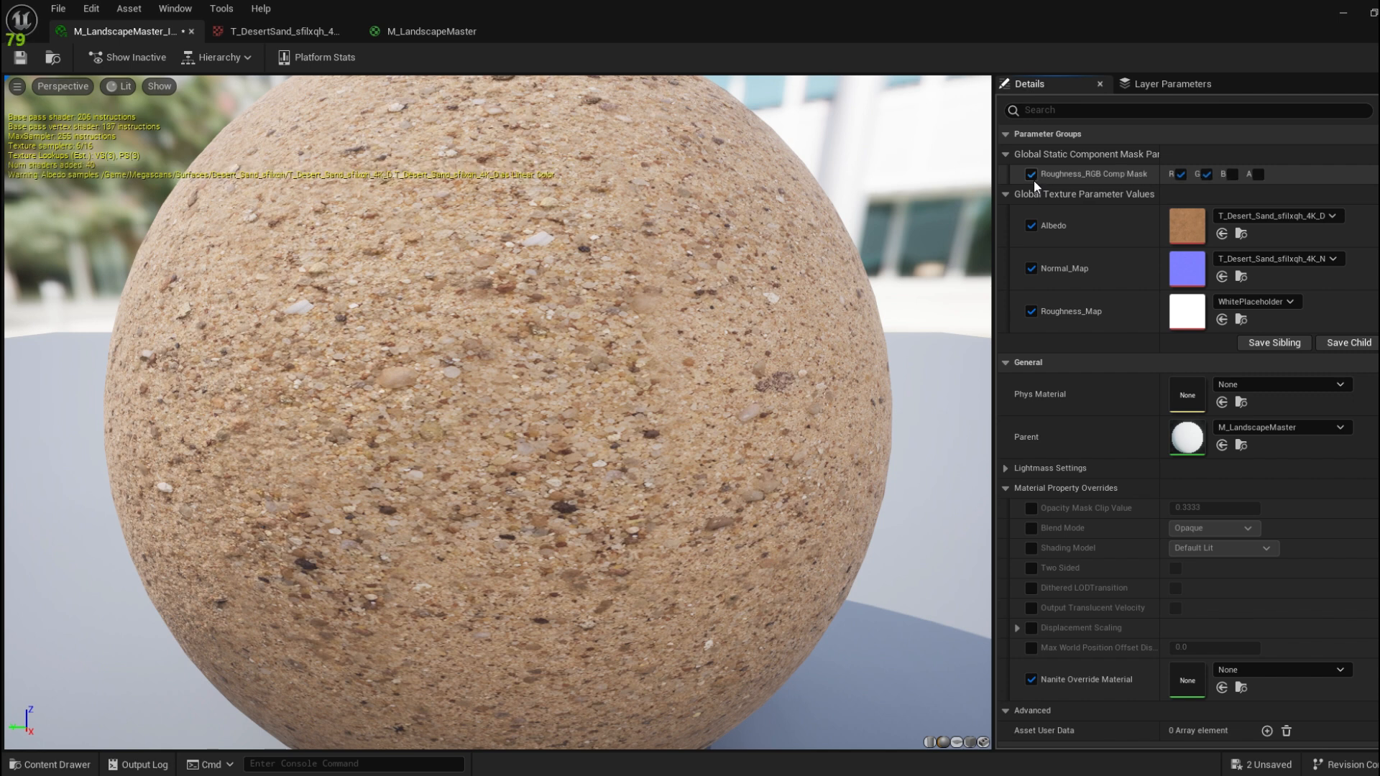
{"action": "left_click", "coordinate": [1184, 178]}
{"action": "left_click_drag", "start_coordinate": [1254, 11], "coordinate": [1032, 526]}
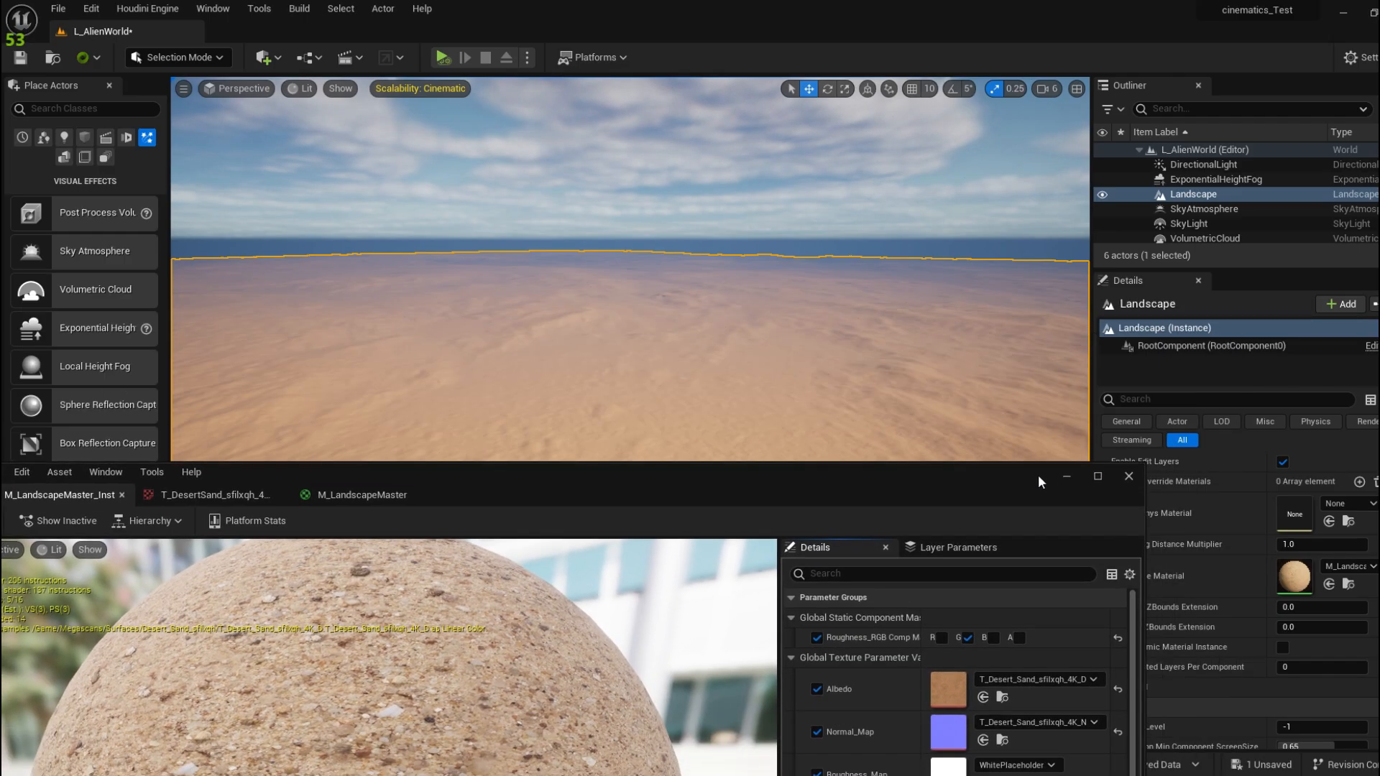
{"action": "left_click", "coordinate": [1060, 526]}
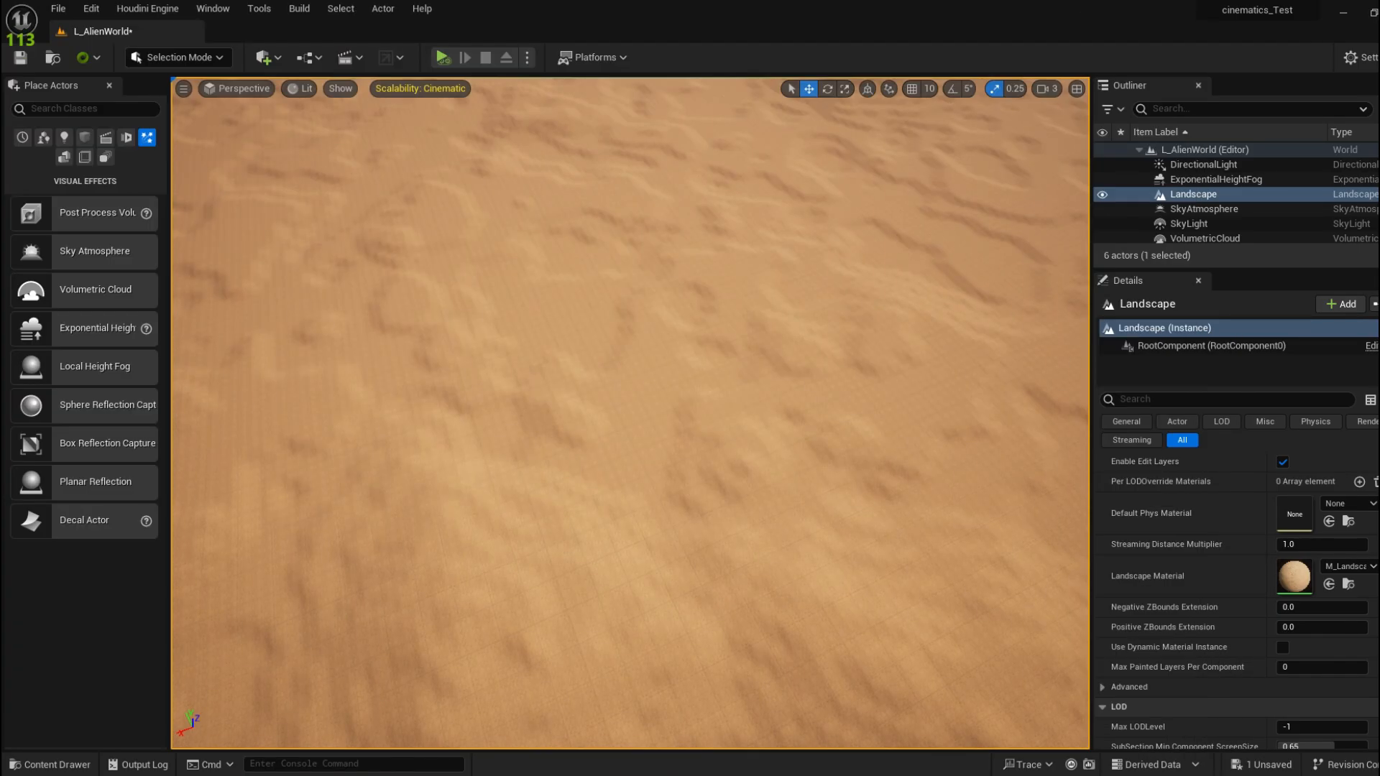
Search the content for mann among skeletal meshes and place SKM_Manny on the sand landscape
{"action": "scroll", "coordinate": [630, 413], "scroll_direction": "down", "scroll_amount": 4}
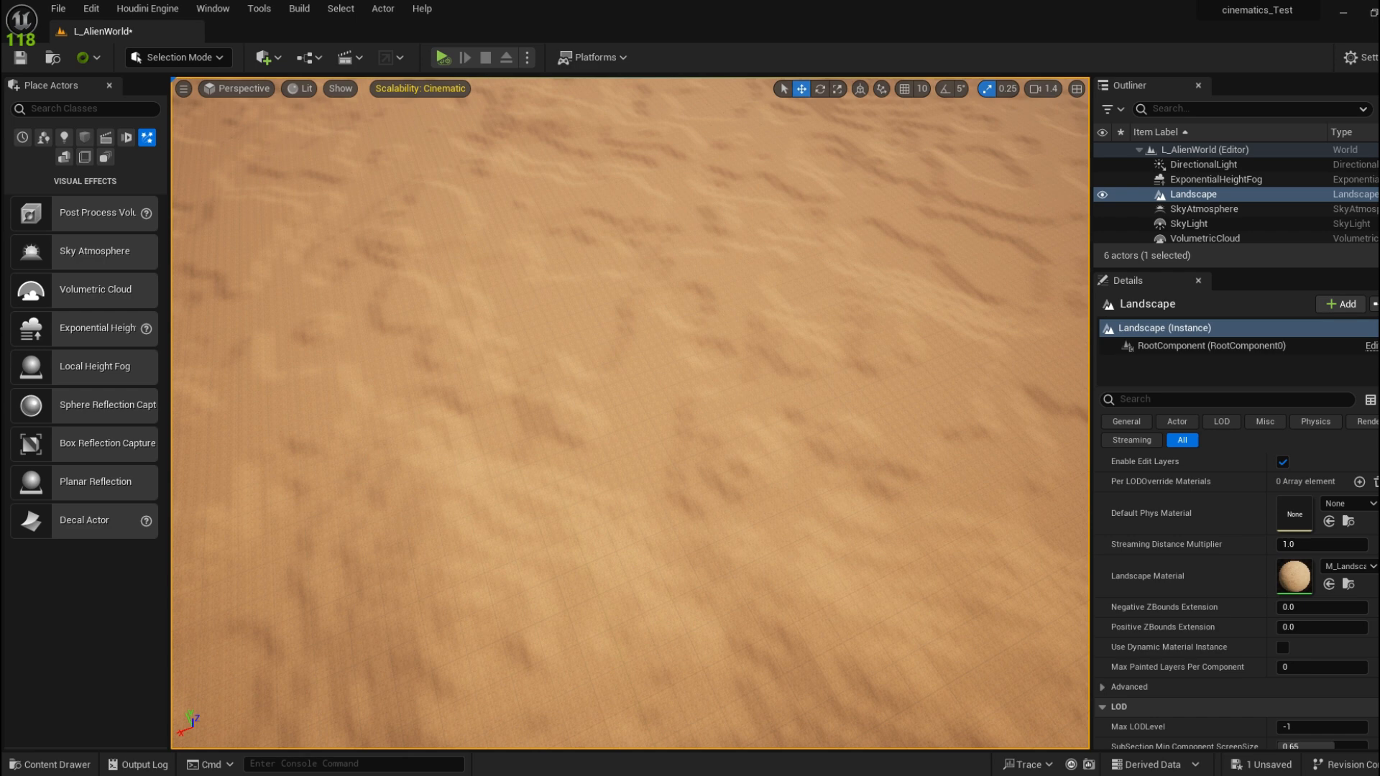
{"action": "key", "text": "w"}
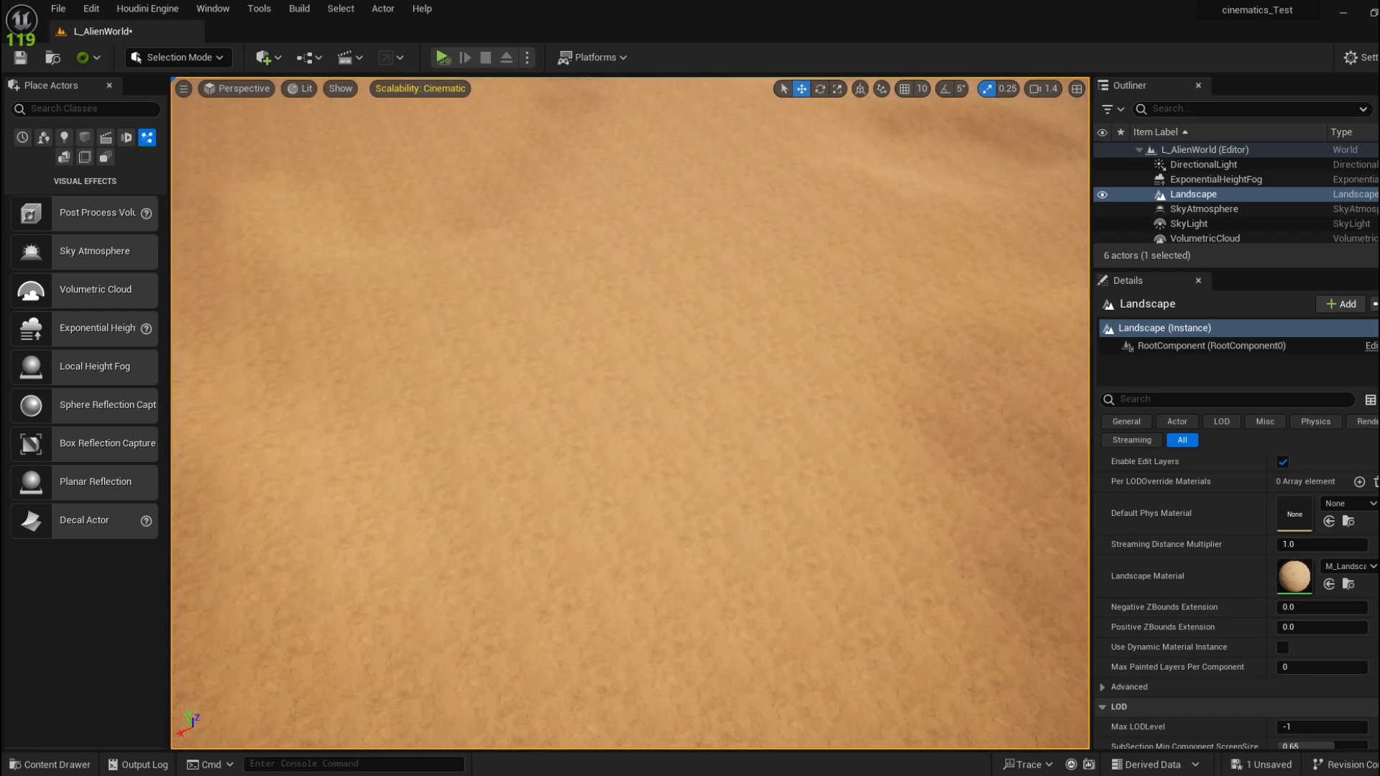
{"action": "right_click_drag", "start_coordinate": [630, 413], "coordinate": [381, 424]}
{"action": "scroll", "coordinate": [630, 413], "scroll_direction": "down", "scroll_amount": 2}
{"action": "scroll", "coordinate": [659, 420], "scroll_direction": "down", "scroll_amount": 2}
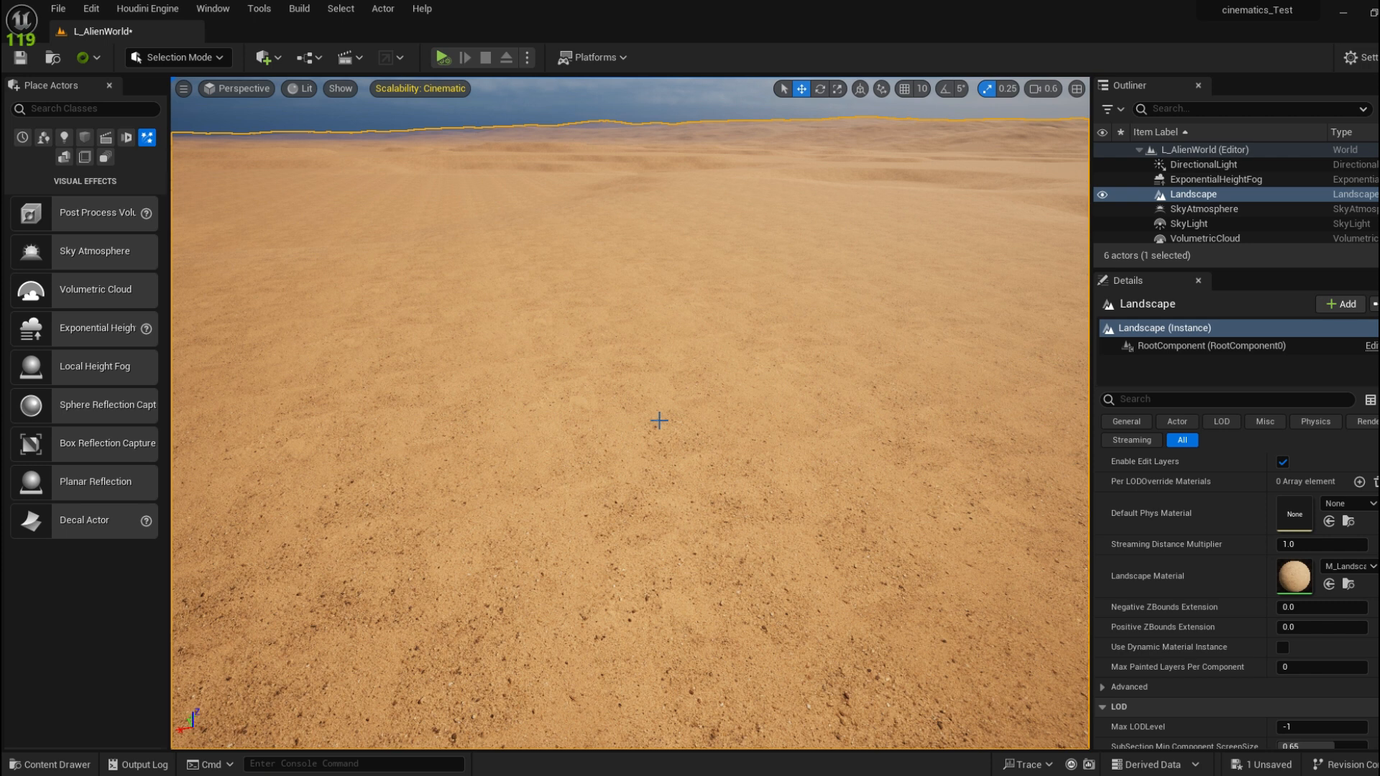
{"action": "left_click", "coordinate": [51, 764]}
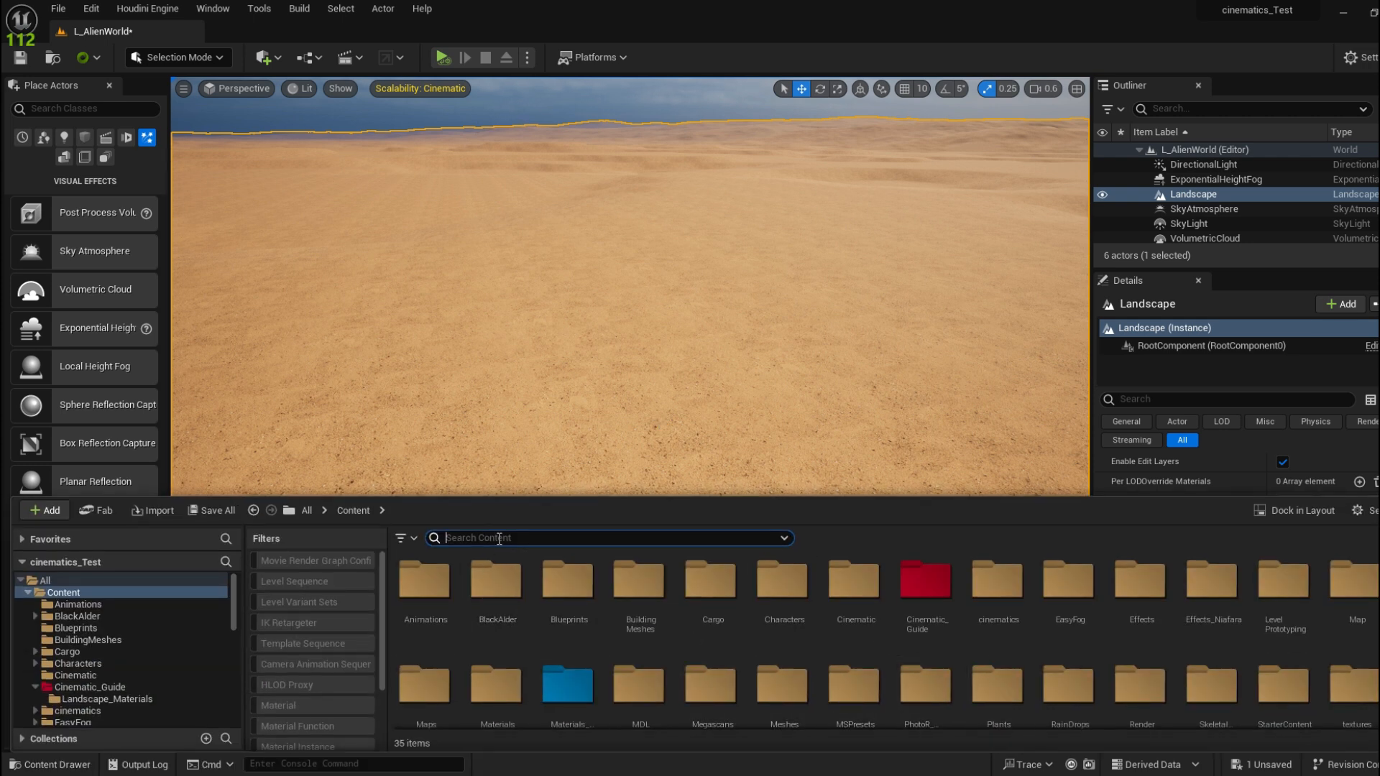
{"action": "type", "text": "mann"}
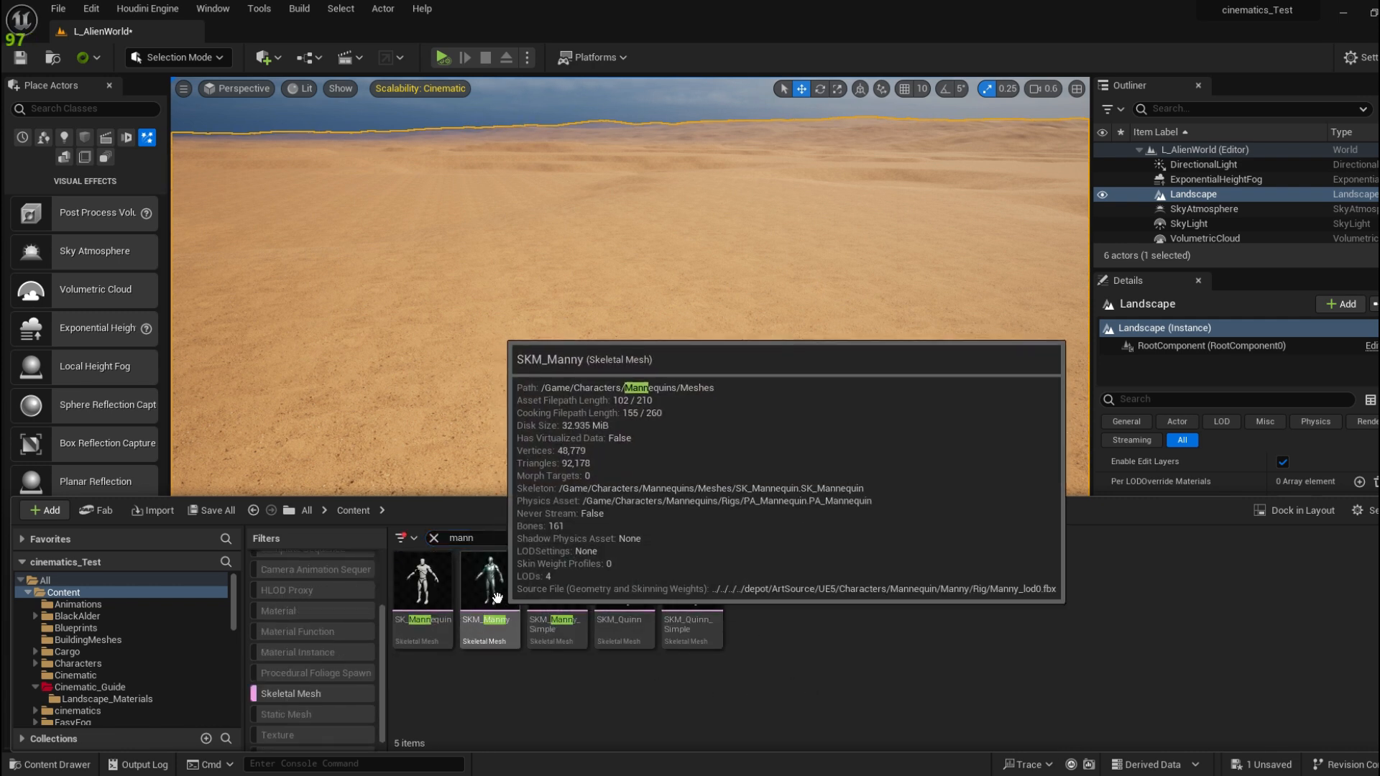
{"action": "left_click_drag", "start_coordinate": [490, 596], "coordinate": [523, 436]}
Examine the sand texture's scale up close around SKM_Manny's feet
{"action": "right_click_drag", "start_coordinate": [523, 437], "coordinate": [568, 456]}
{"action": "key", "text": "w"}
{"action": "scroll", "coordinate": [523, 437], "scroll_direction": "down", "scroll_amount": 2}
{"action": "key", "text": "w"}
{"action": "scroll", "coordinate": [523, 437], "scroll_direction": "down", "scroll_amount": 1}
{"action": "key", "text": "s"}
{"action": "key", "text": "w"}
{"action": "scroll", "coordinate": [524, 437], "scroll_direction": "down", "scroll_amount": 2}
{"action": "key", "text": "s"}
{"action": "key", "text": "s"}
{"action": "key", "text": "w"}
{"action": "mouse_move", "coordinate": [791, 564]}
{"action": "right_mouse_down"}
{"action": "mouse_move", "coordinate": [789, 601]}
{"action": "mouse_move", "coordinate": [791, 564]}
{"action": "right_mouse_up"}
{"action": "key", "text": "s"}
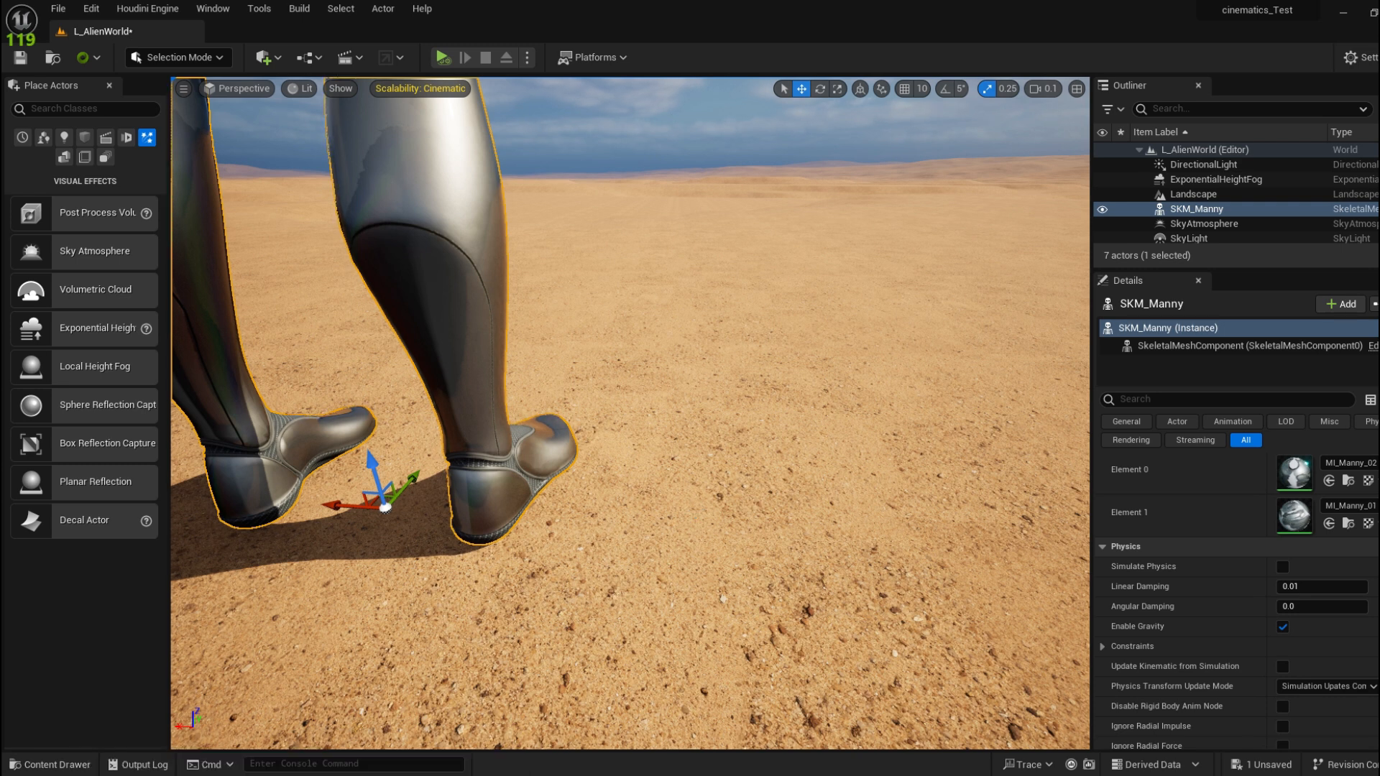
Open the M_LandscapeMaster material from the Cinematic_Guide/Landscape_Materials folder
{"action": "left_click", "coordinate": [50, 764]}
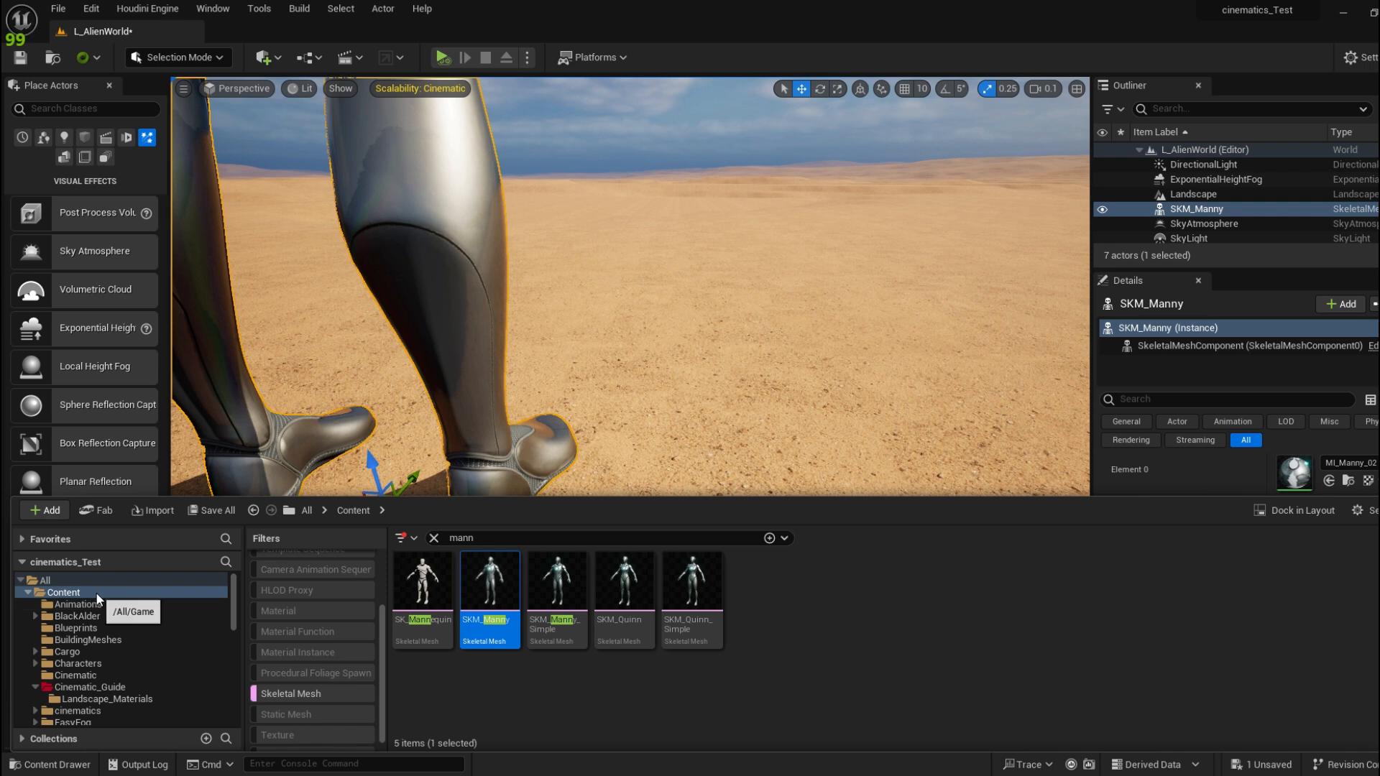
{"action": "key", "text": "ctrl+space"}
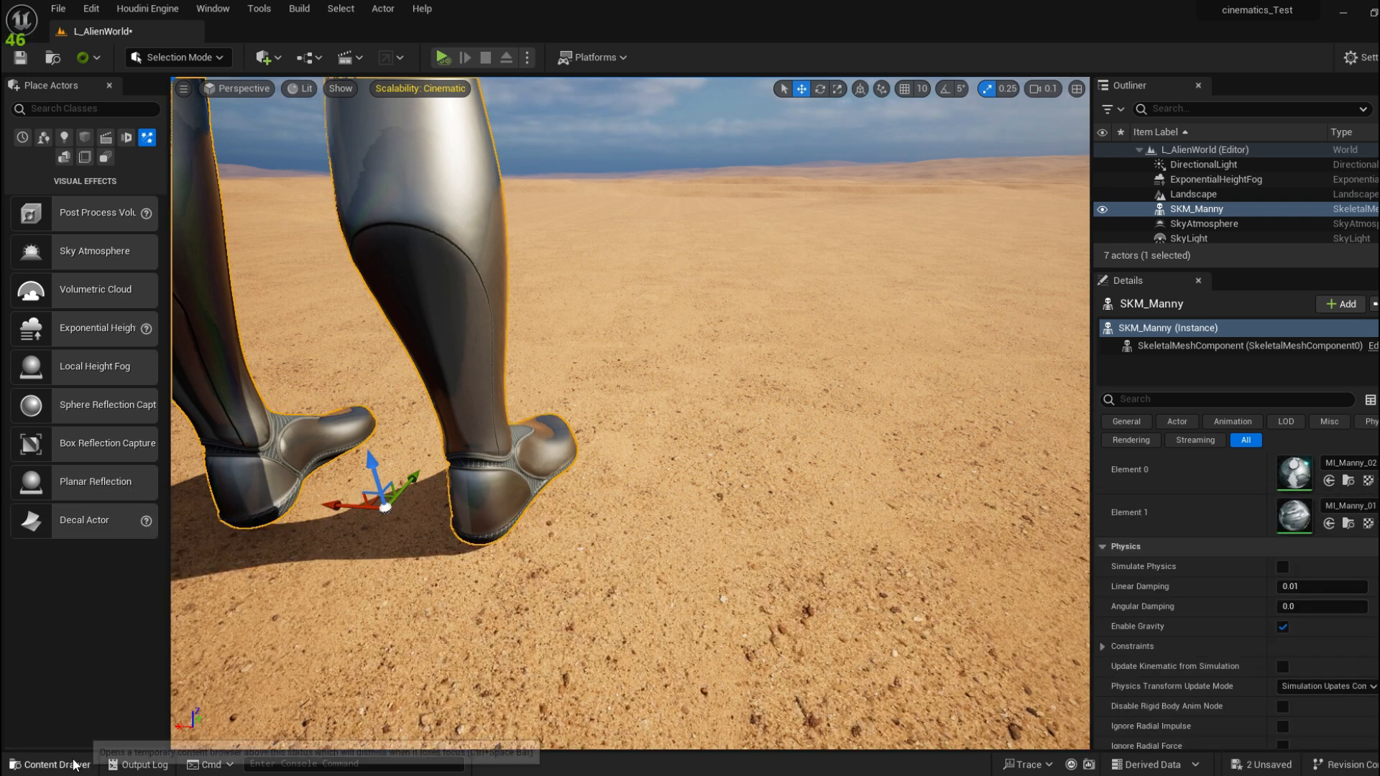
{"action": "left_click", "coordinate": [50, 764]}
{"action": "left_click", "coordinate": [915, 620]}
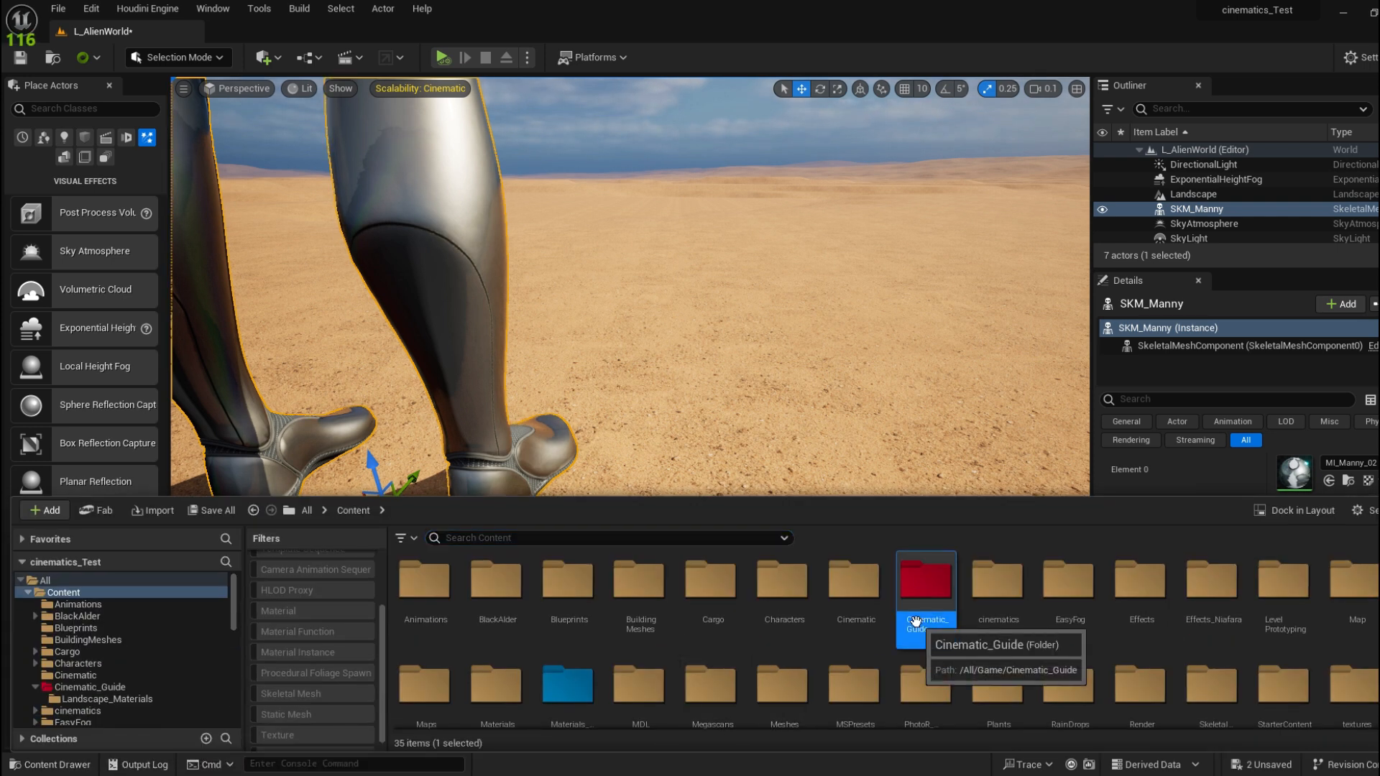
{"action": "double_click", "coordinate": [915, 620]}
{"action": "double_click", "coordinate": [424, 579]}
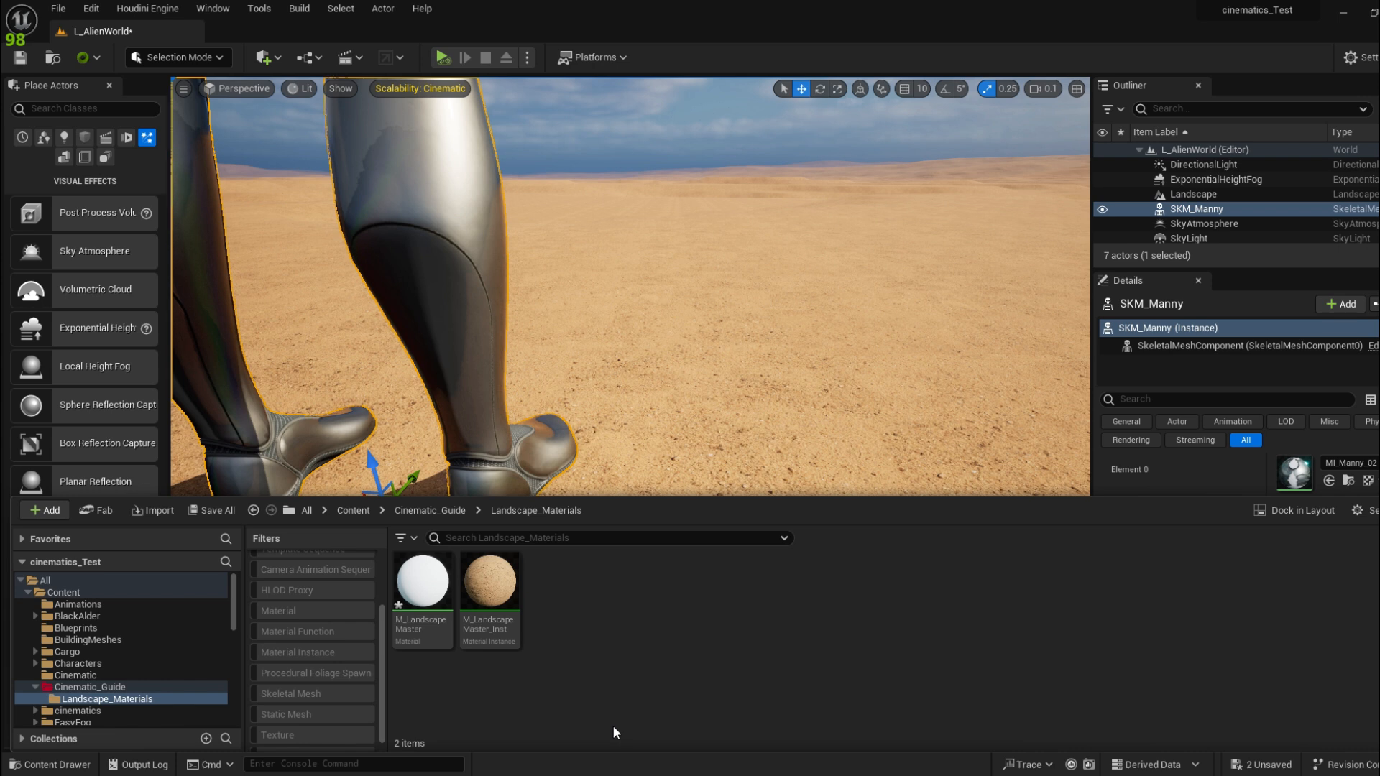
{"action": "double_click", "coordinate": [422, 581]}
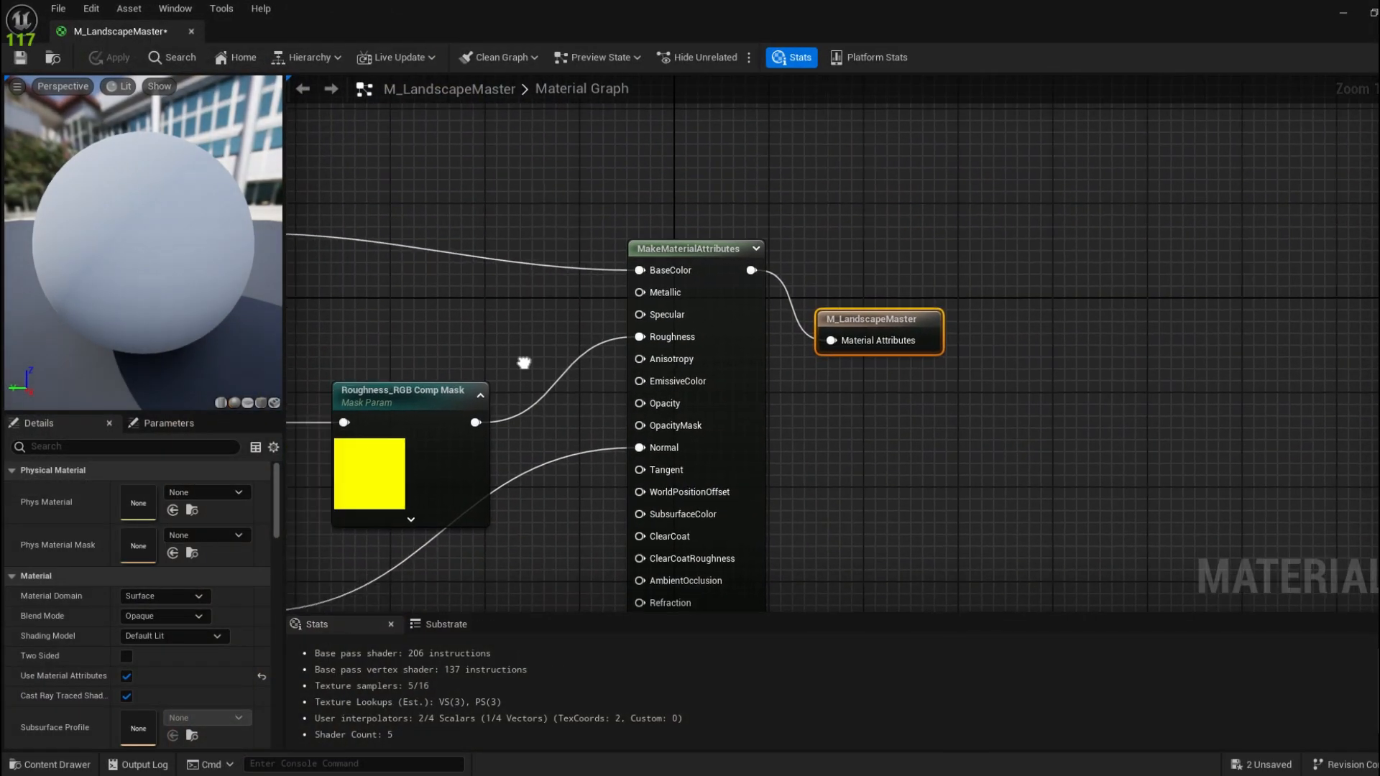
Add a Multiply node, detach Landscape Coords from the texture samples, and feed it into the Multiply's A input
{"action": "right_click_drag", "start_coordinate": [523, 363], "coordinate": [765, 192]}
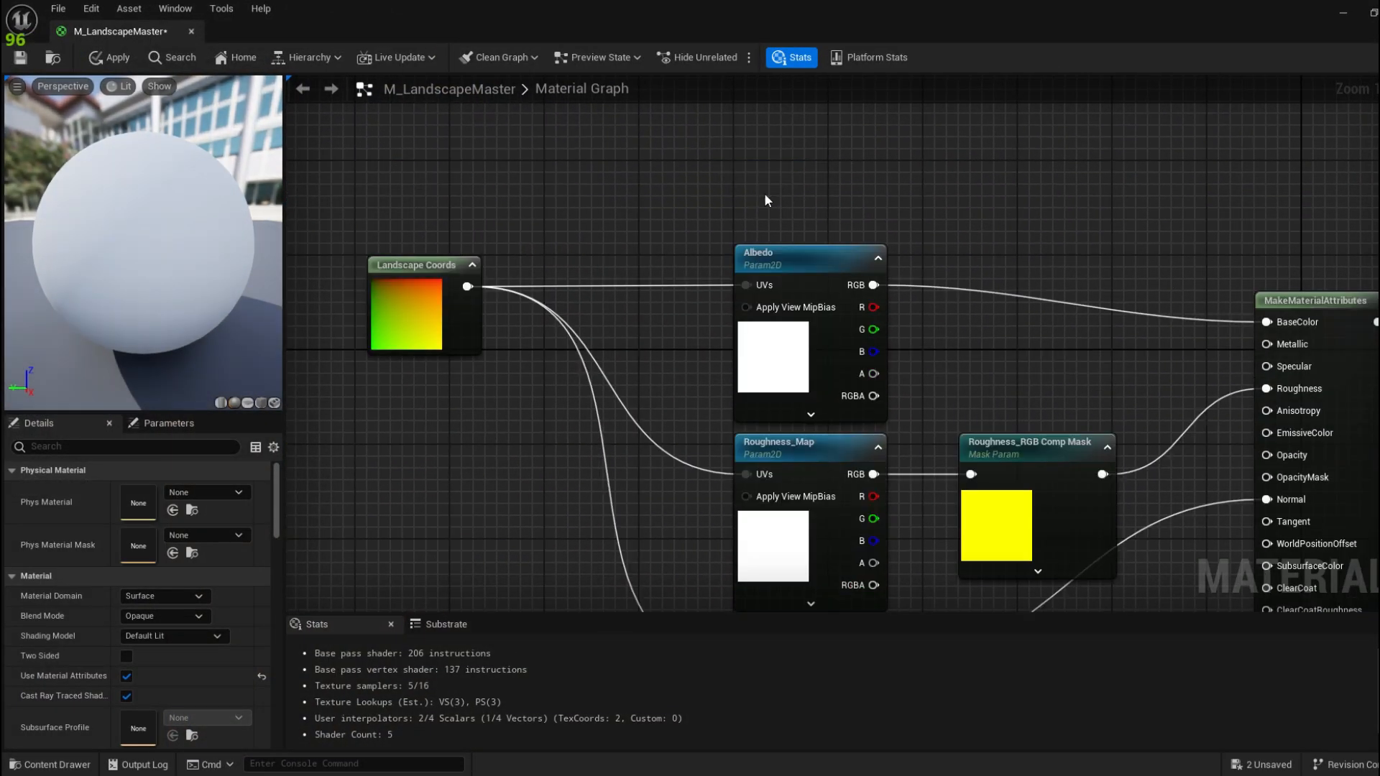
{"action": "left_click", "coordinate": [657, 228]}
{"action": "left_click_drag", "start_coordinate": [657, 230], "coordinate": [589, 206]}
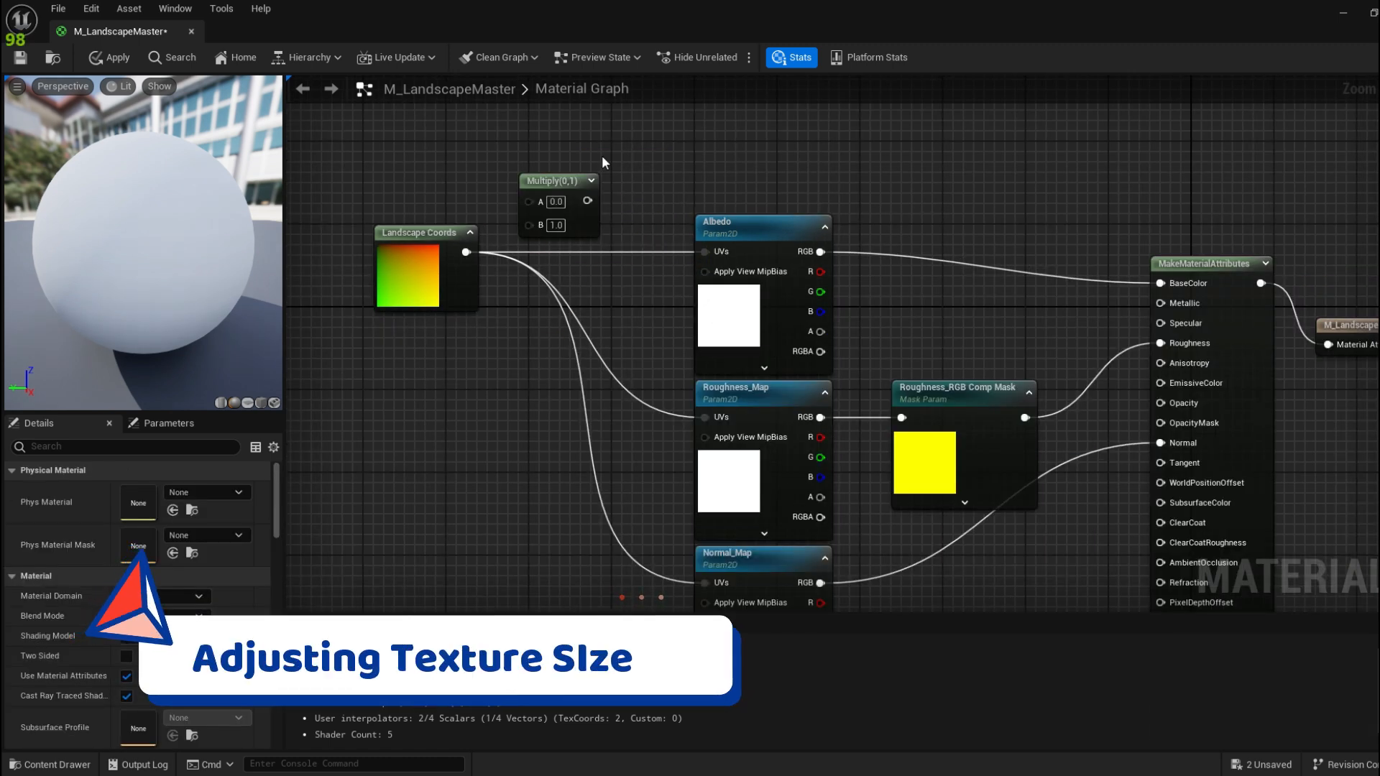
{"action": "right_click_drag", "start_coordinate": [675, 267], "coordinate": [660, 232]}
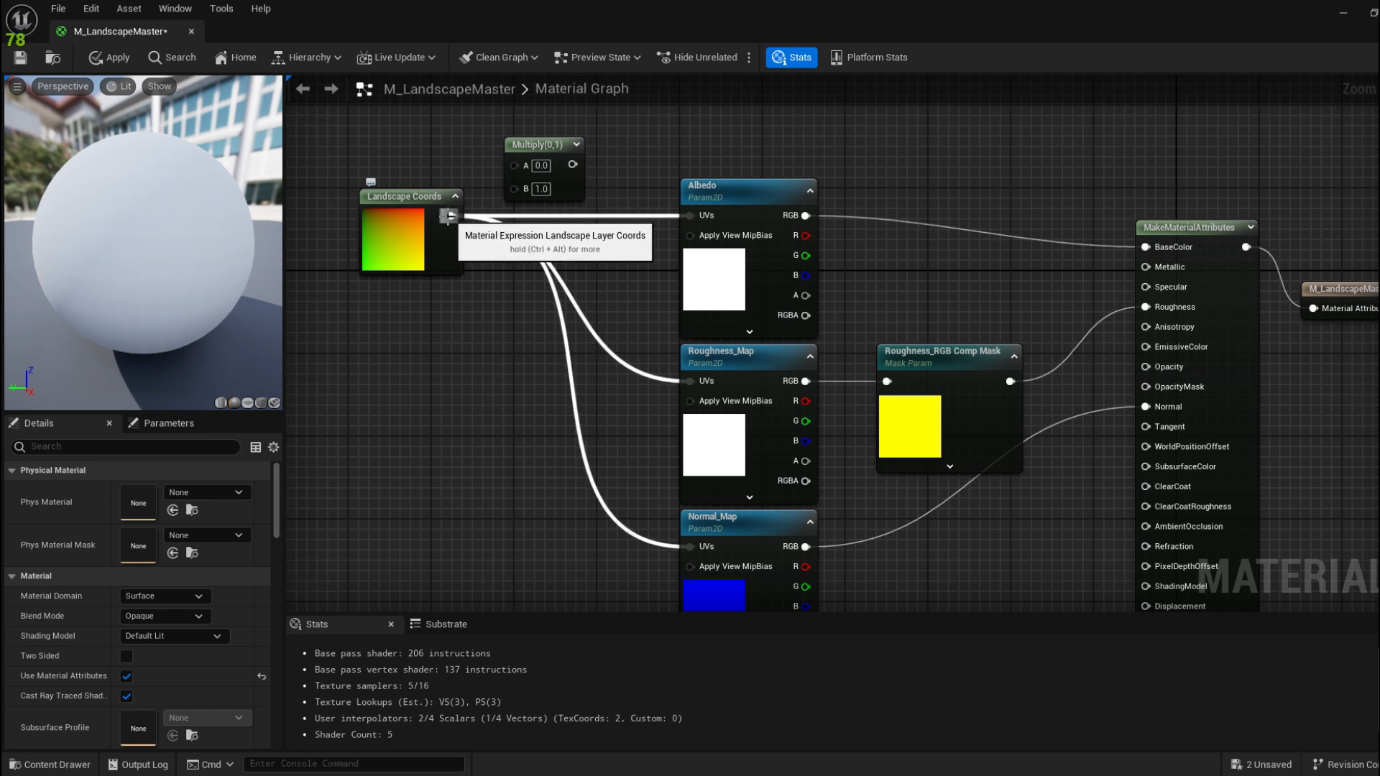
{"action": "left_click", "coordinate": [451, 215], "text": "alt"}
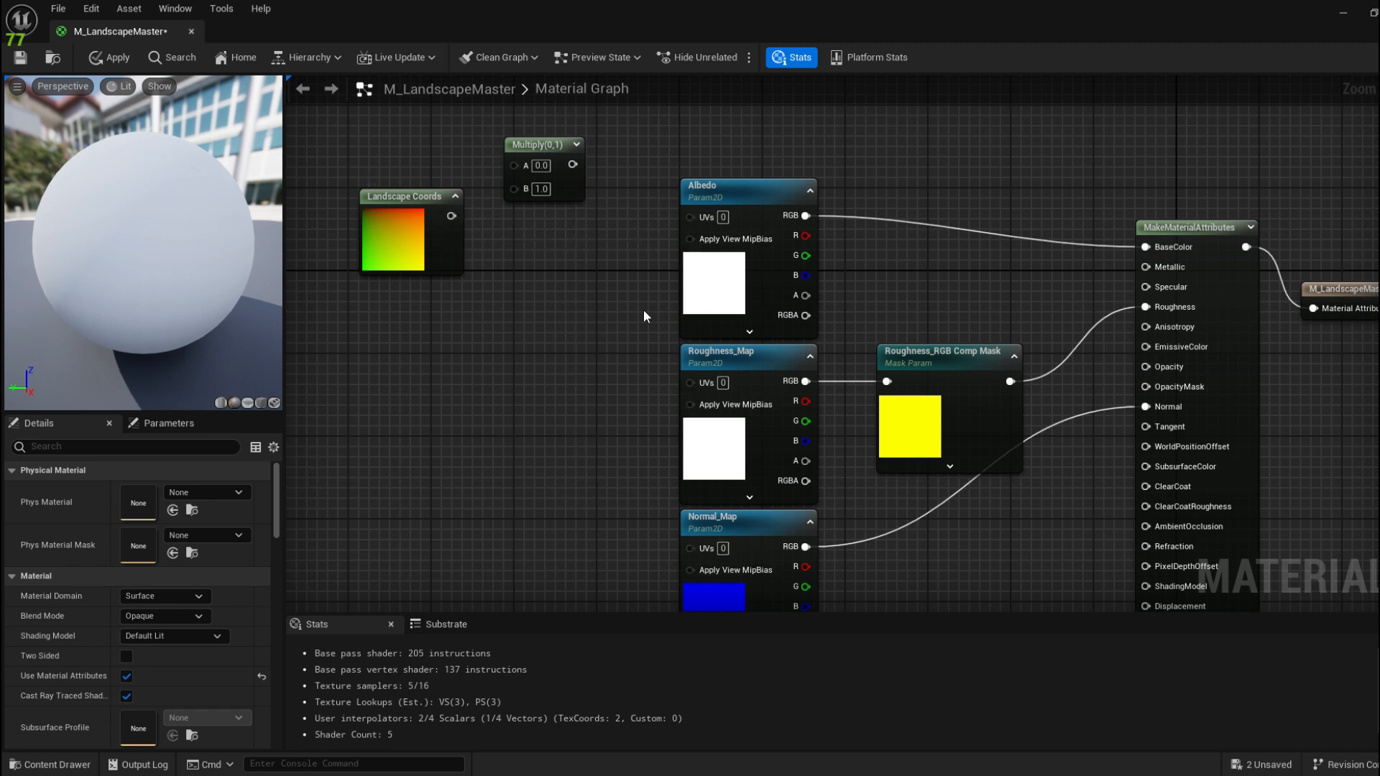
{"action": "left_click_drag", "start_coordinate": [546, 164], "coordinate": [535, 215]}
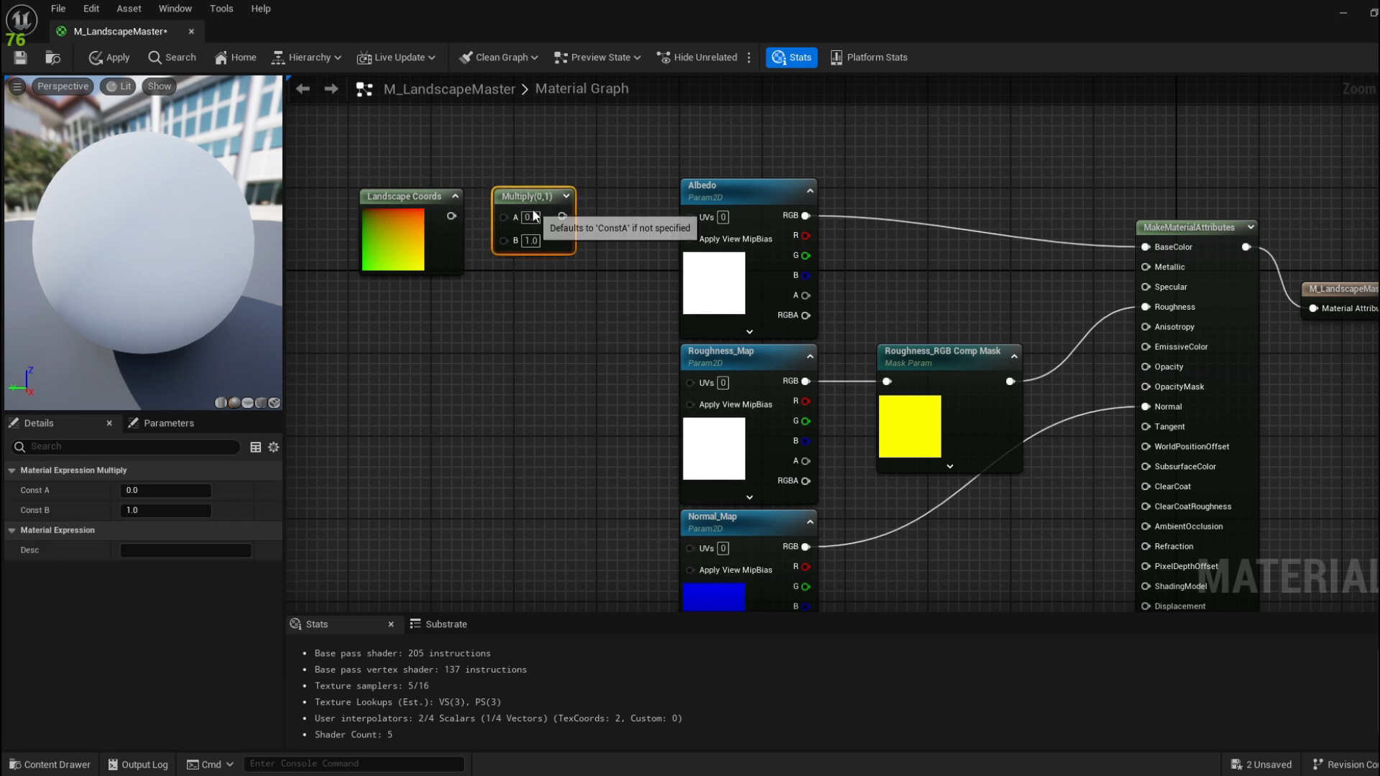
{"action": "left_click_drag", "start_coordinate": [420, 215], "coordinate": [386, 192]}
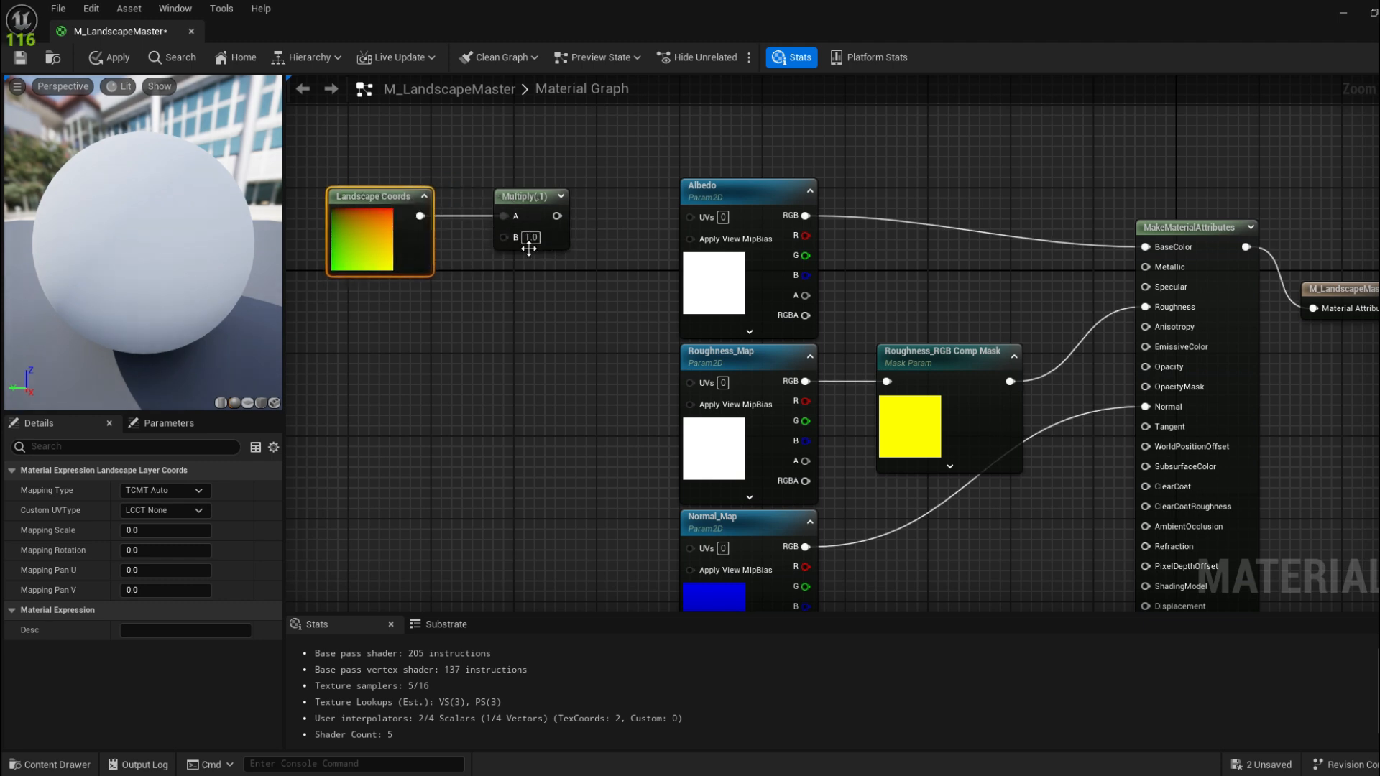
Connect the Multiply output to the UVs of Albedo, Roughness_Map and Normal_Map, and align the Landscape Coords node
{"action": "right_click_drag", "start_coordinate": [605, 238], "coordinate": [559, 241]}
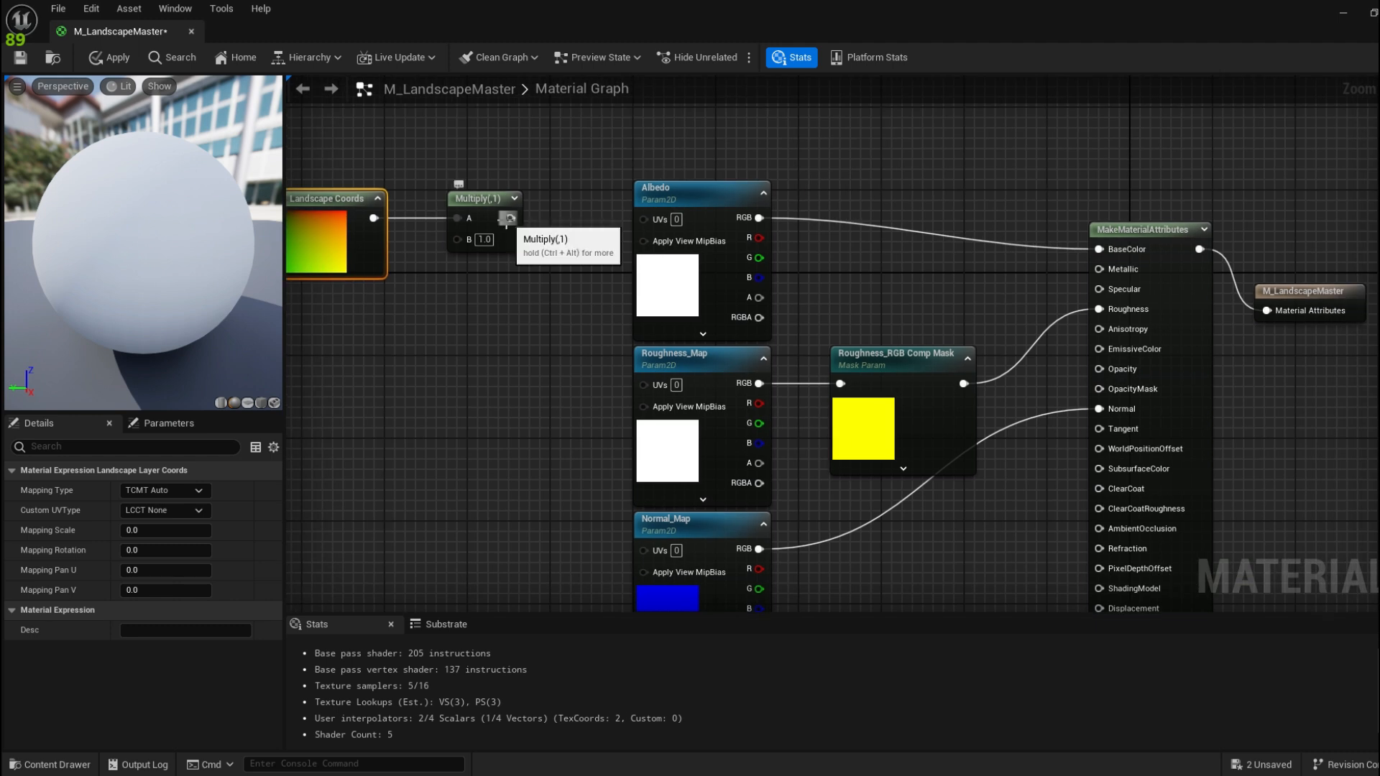
{"action": "left_click_drag", "start_coordinate": [508, 221], "coordinate": [651, 385]}
{"action": "right_click_drag", "start_coordinate": [651, 385], "coordinate": [638, 332]}
{"action": "left_click_drag", "start_coordinate": [497, 165], "coordinate": [631, 495]}
{"action": "right_click_drag", "start_coordinate": [397, 273], "coordinate": [531, 342]}
{"action": "left_click_drag", "start_coordinate": [446, 212], "coordinate": [434, 212]}
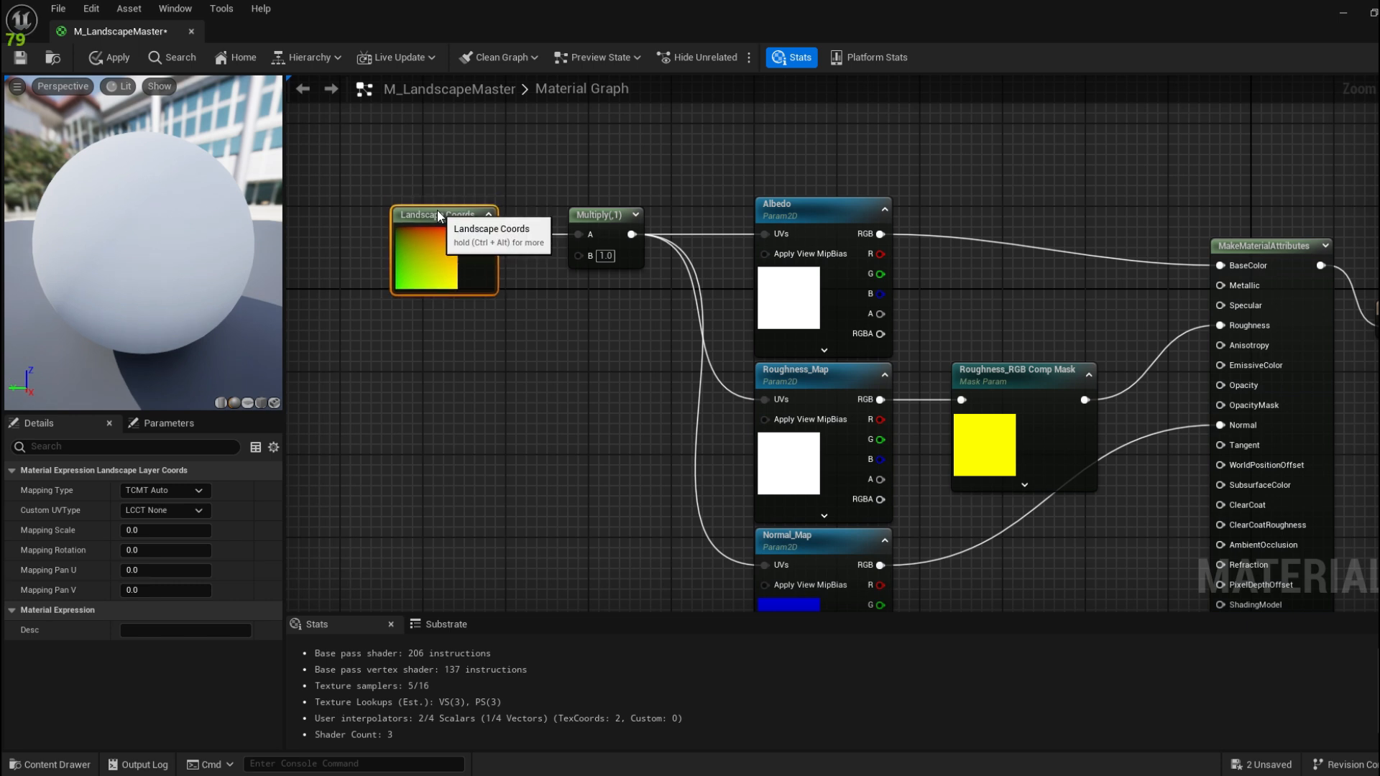
Add a scalar parameter named Size with default value 1, wire it into the Multiply's B input, and save the material
{"action": "right_click", "coordinate": [588, 297]}
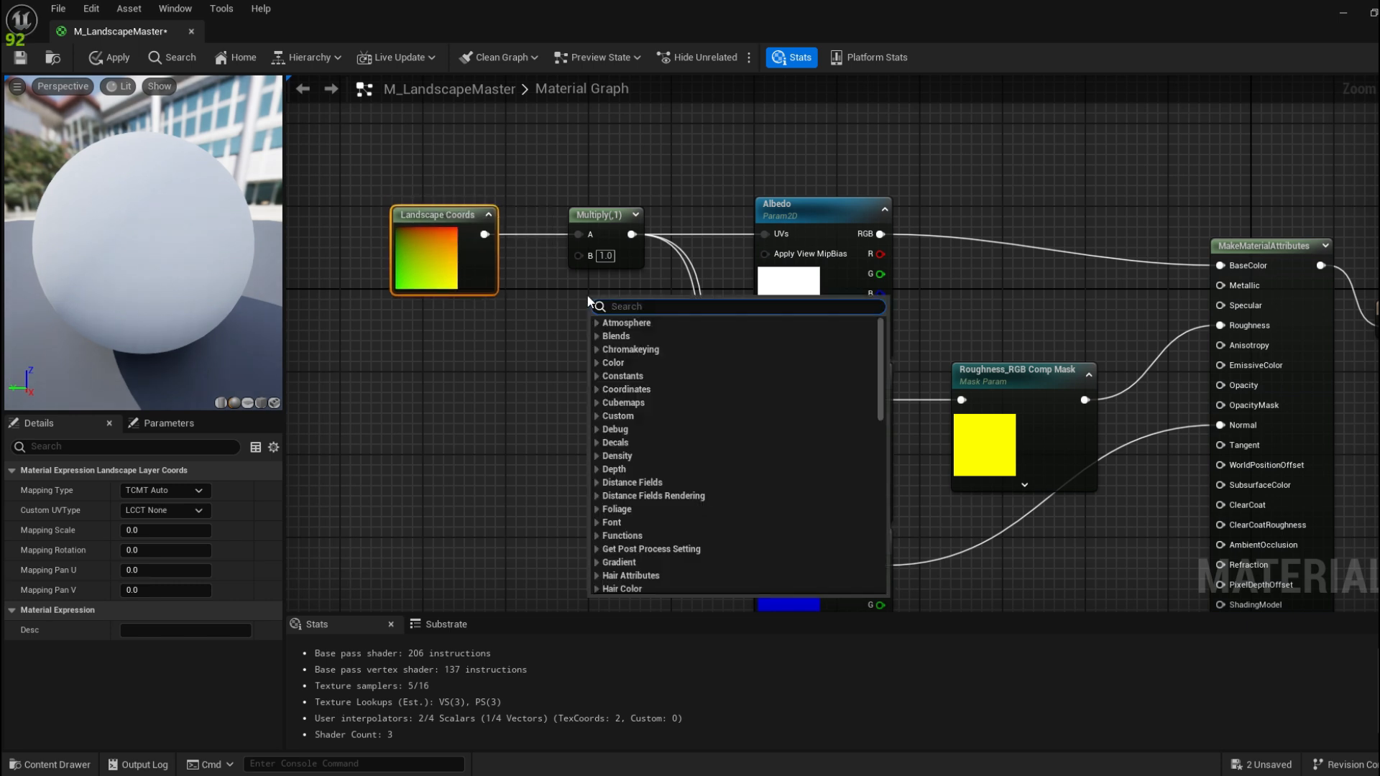
{"action": "left_click", "coordinate": [520, 291]}
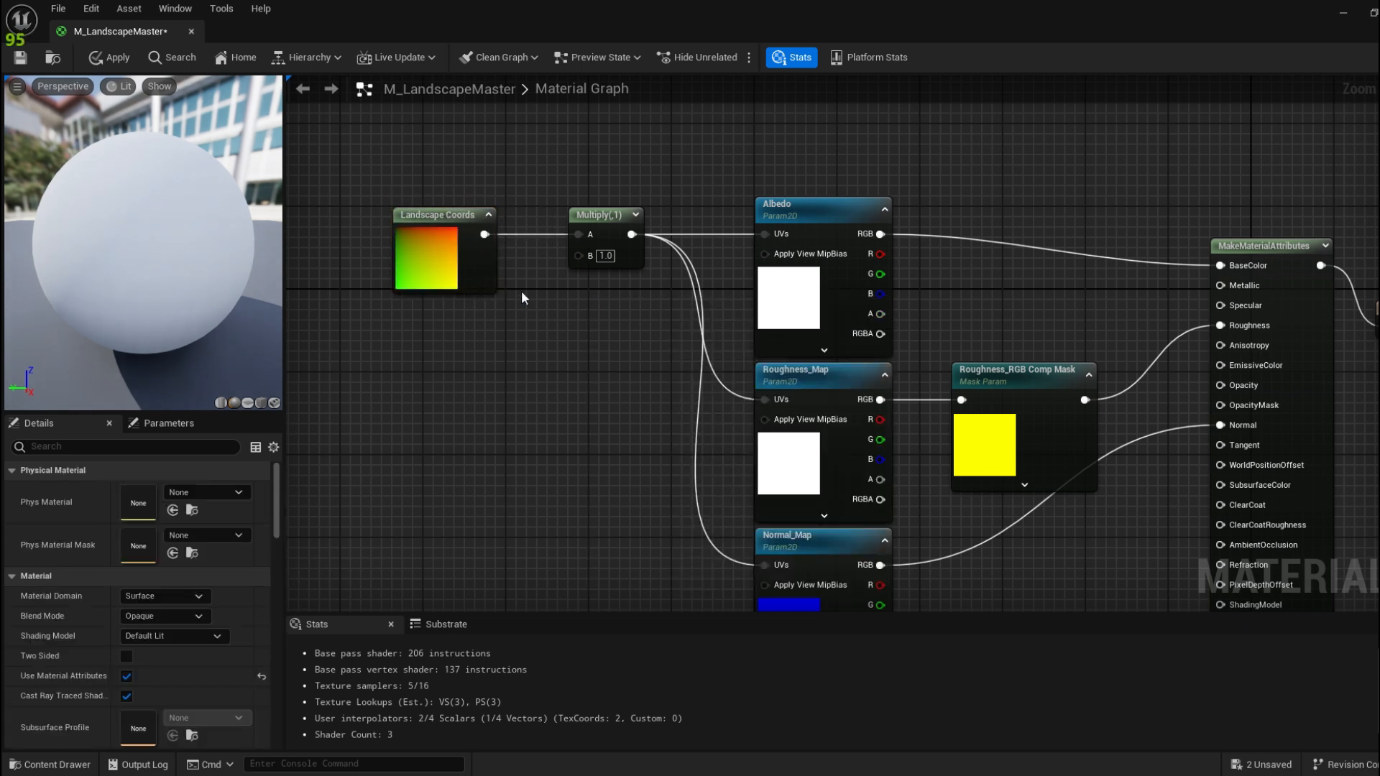
{"action": "left_click", "coordinate": [559, 339]}
{"action": "type", "text": "sssssssss"}
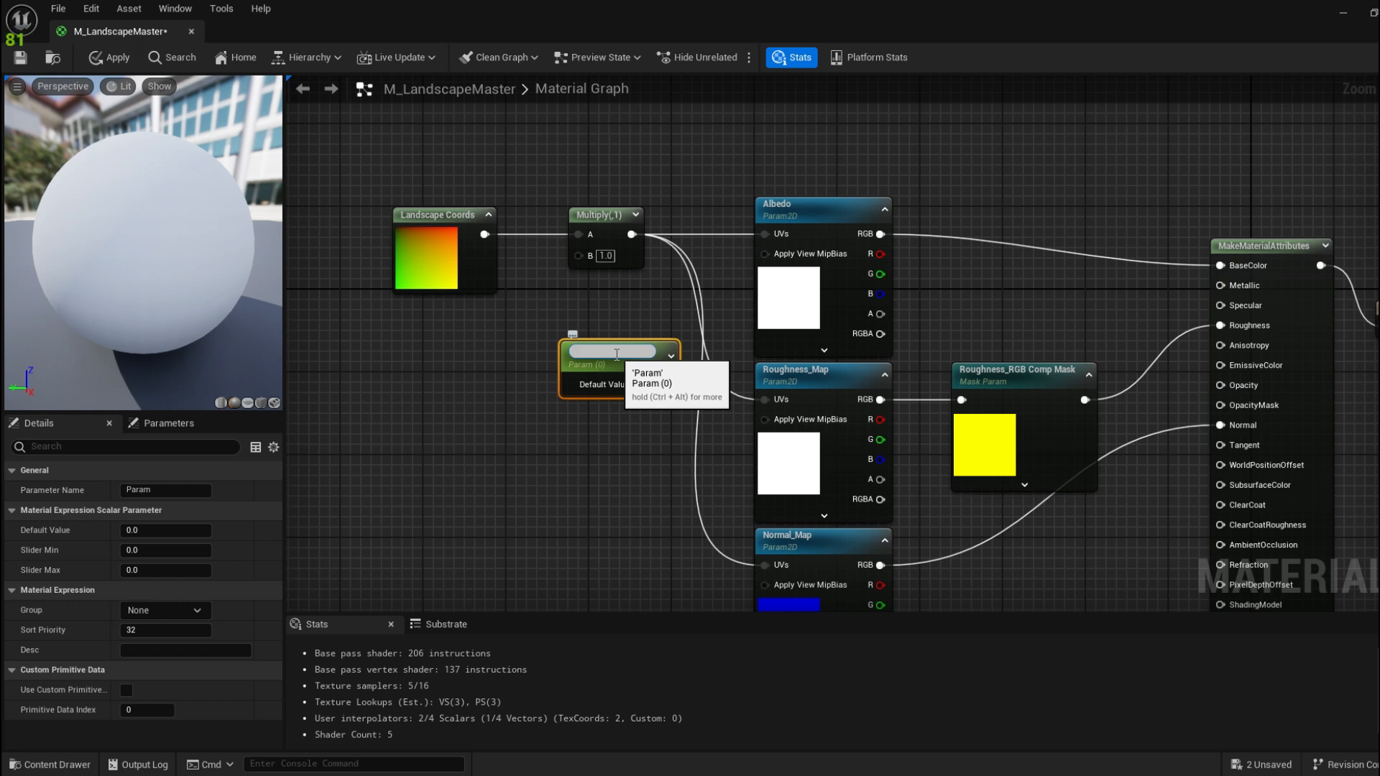
{"action": "type", "text": "e"}
{"action": "key", "text": "Return"}
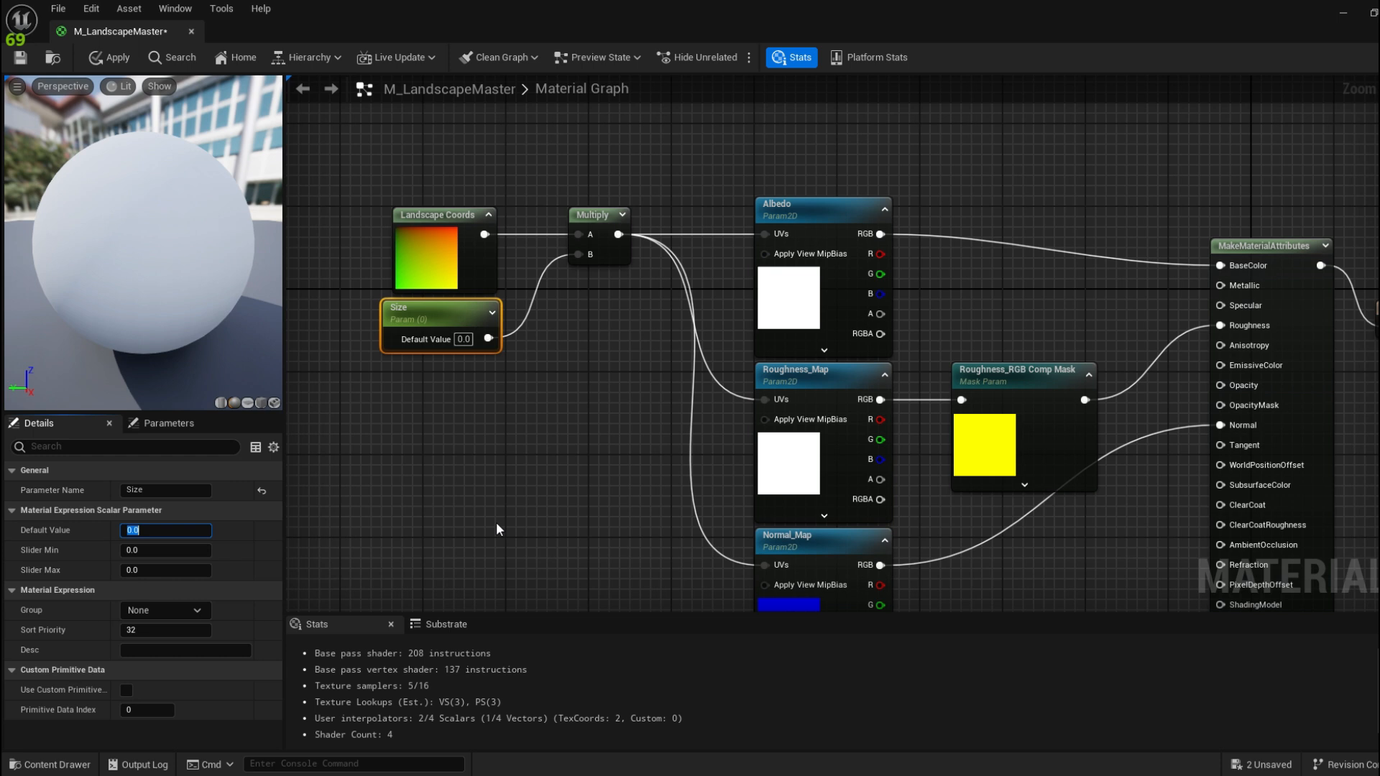
{"action": "type", "text": "1"}
{"action": "left_click", "coordinate": [499, 515]}
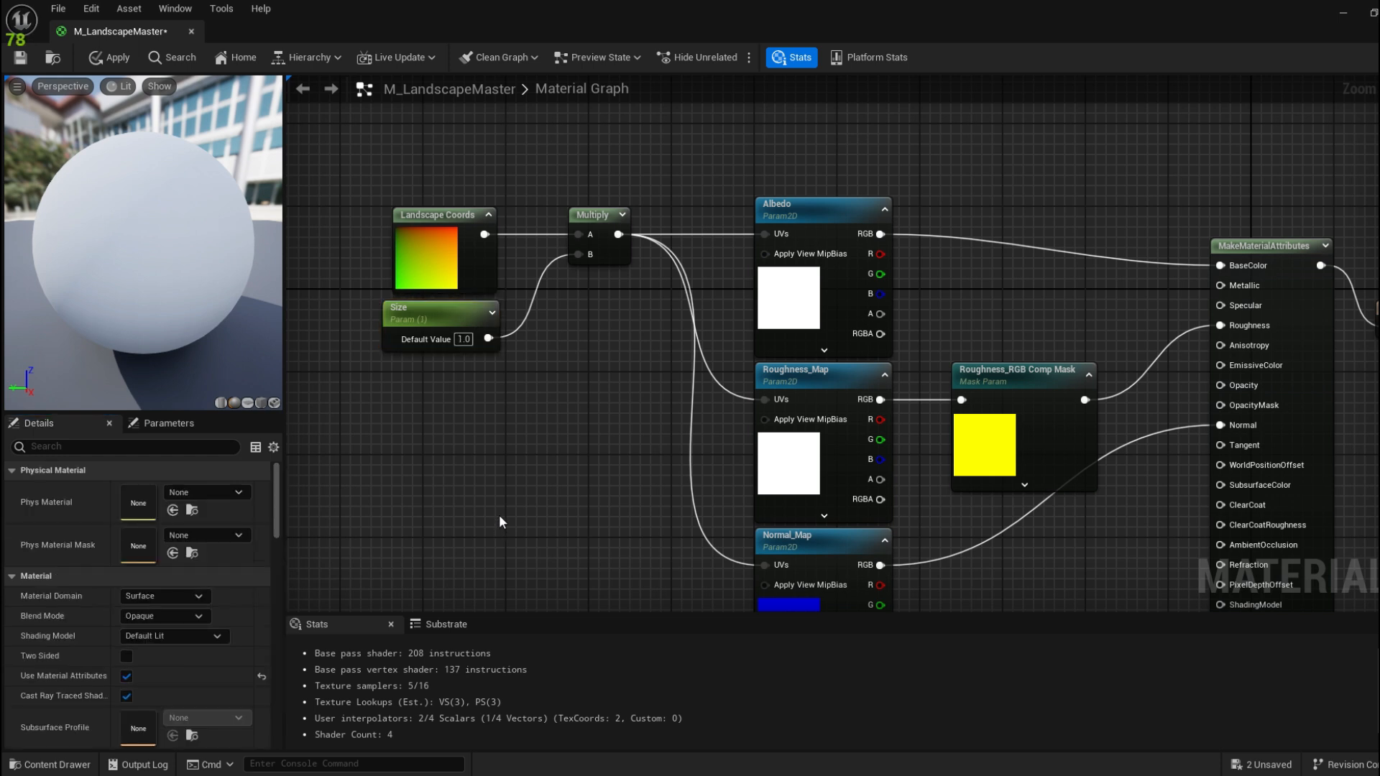
{"action": "key", "text": "ctrl+s"}
Override Size in M_LandscapeMaster_Inst, raising it to about 3.52 with the instance window moved clear of the landscape view
{"action": "right_click_drag", "start_coordinate": [726, 407], "coordinate": [702, 437]}
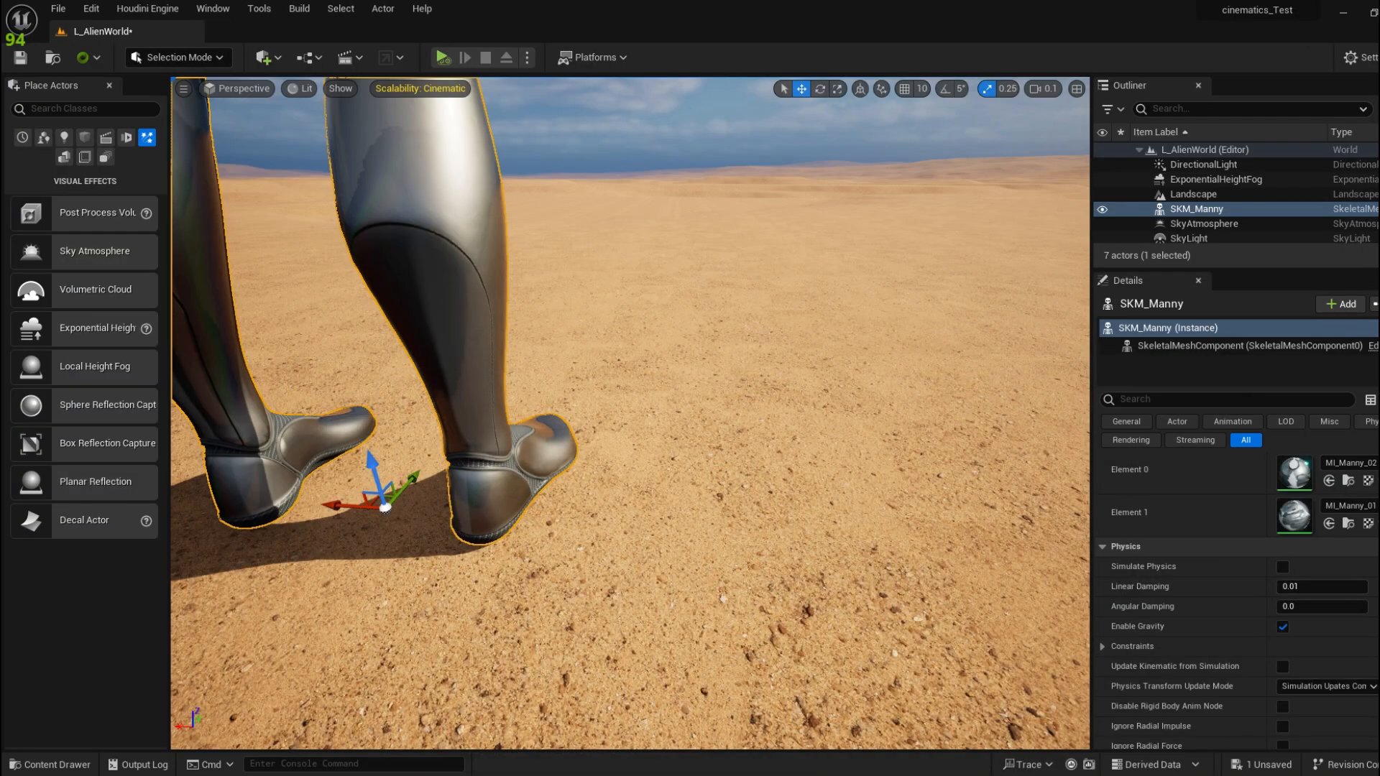
{"action": "mouse_move", "coordinate": [671, 775]}
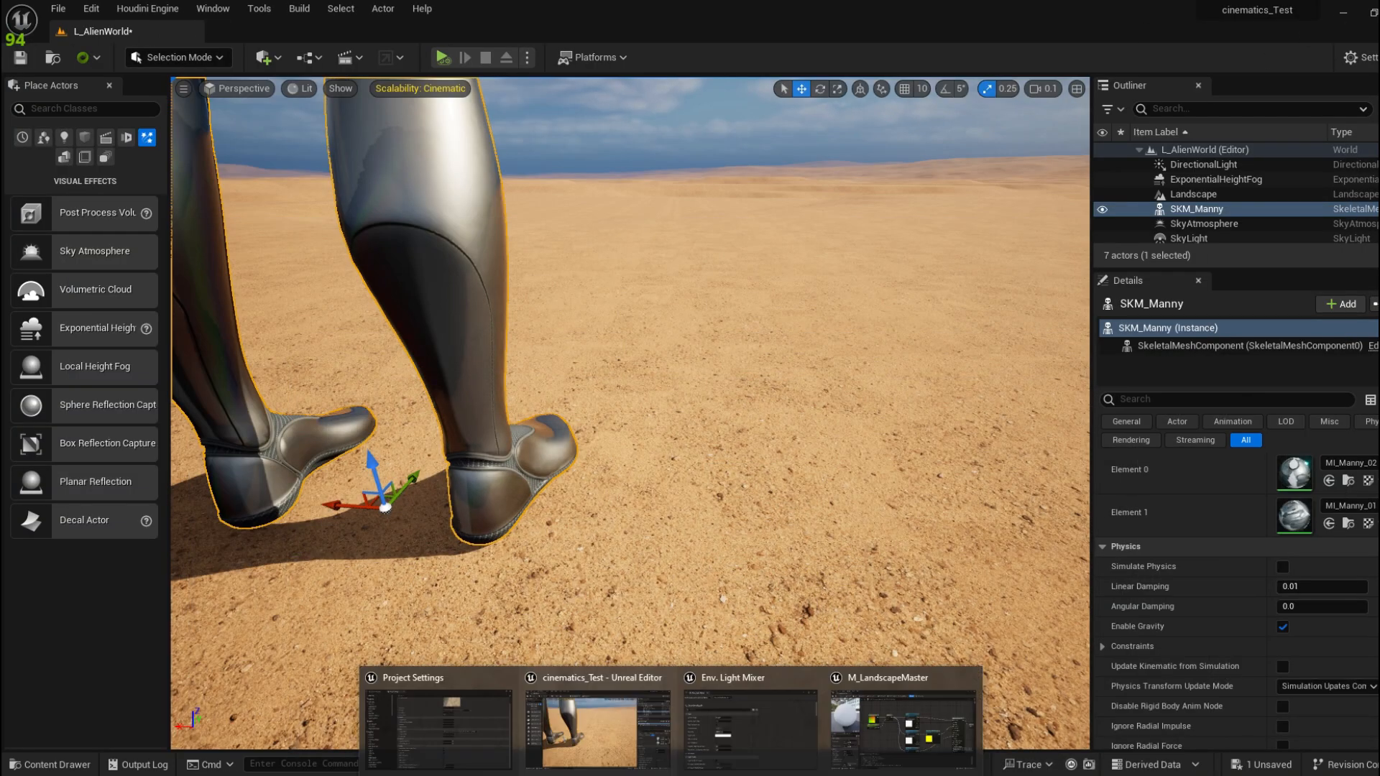
{"action": "left_click", "coordinate": [903, 726]}
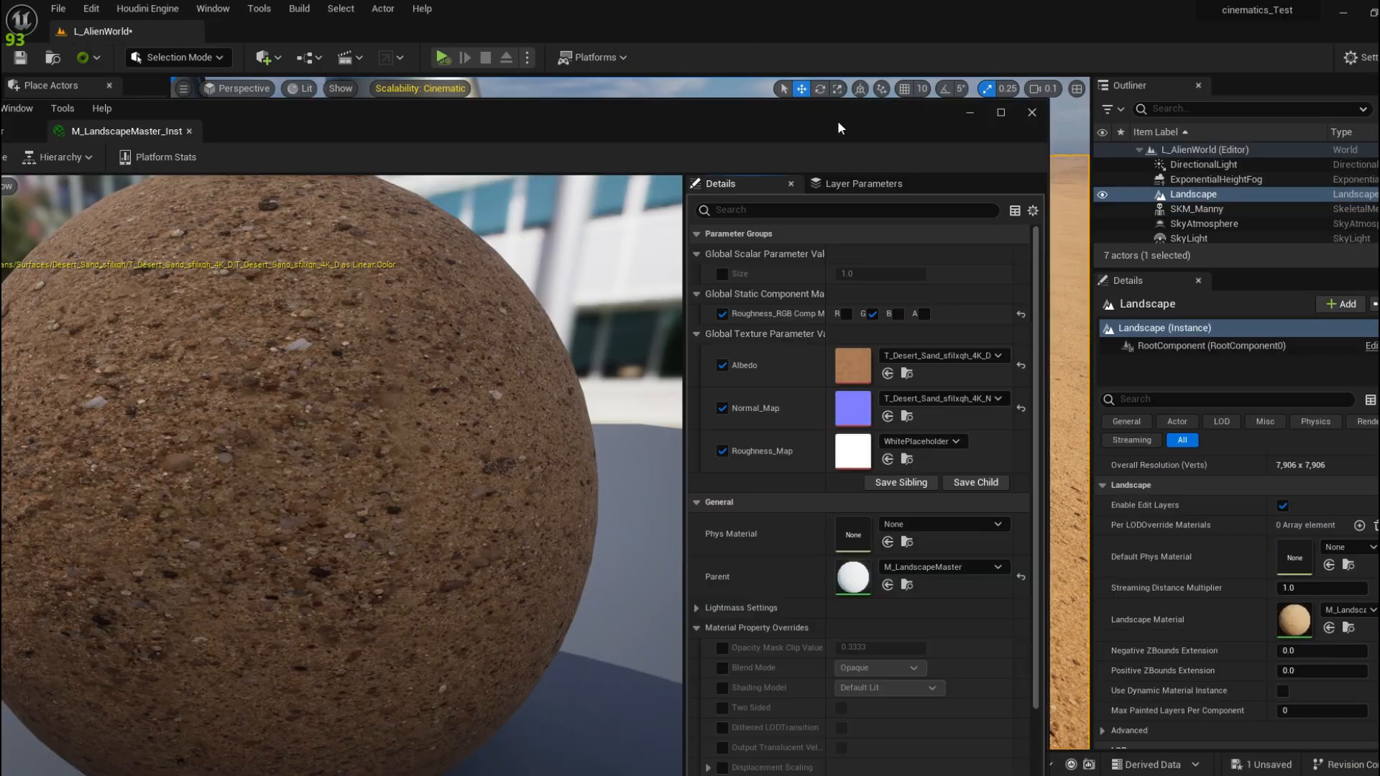
{"action": "left_click_drag", "start_coordinate": [837, 119], "coordinate": [342, 425]}
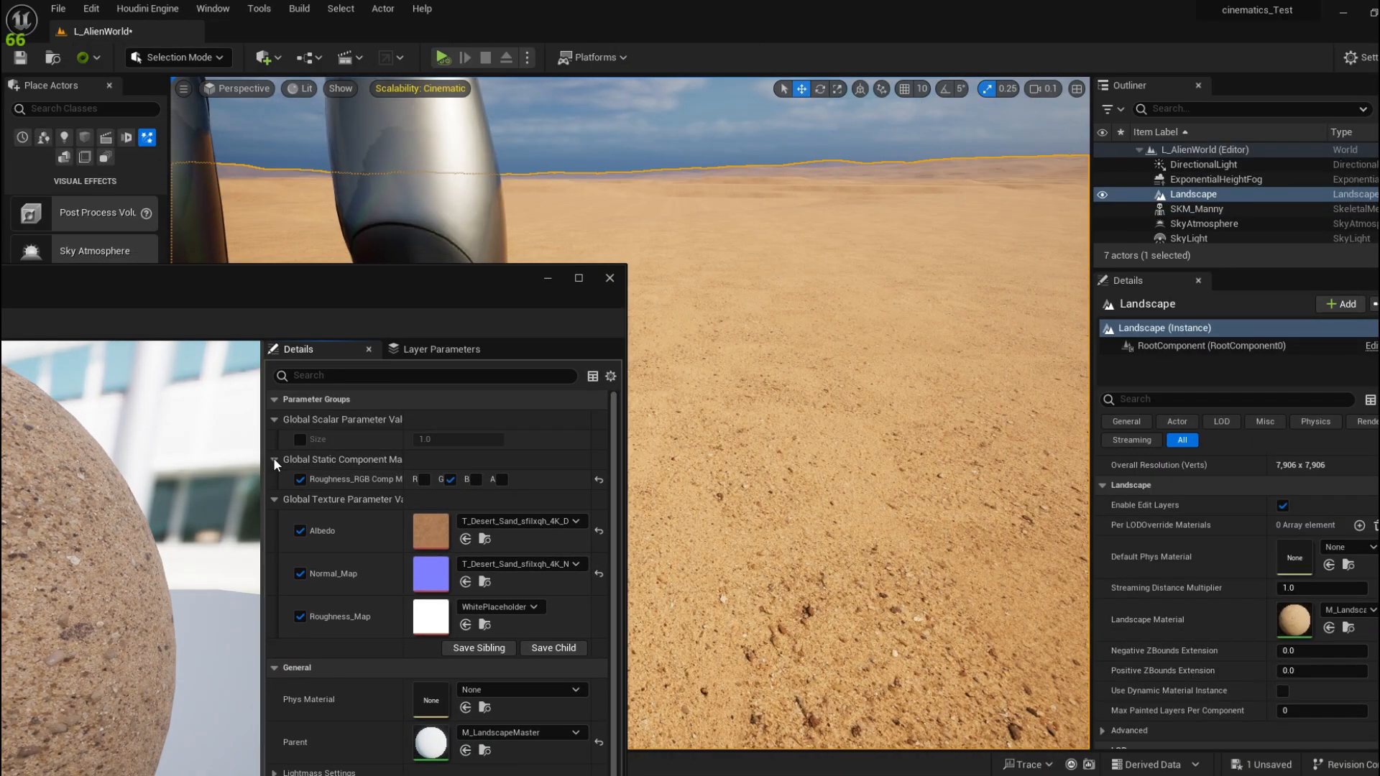
{"action": "left_click", "coordinate": [300, 440]}
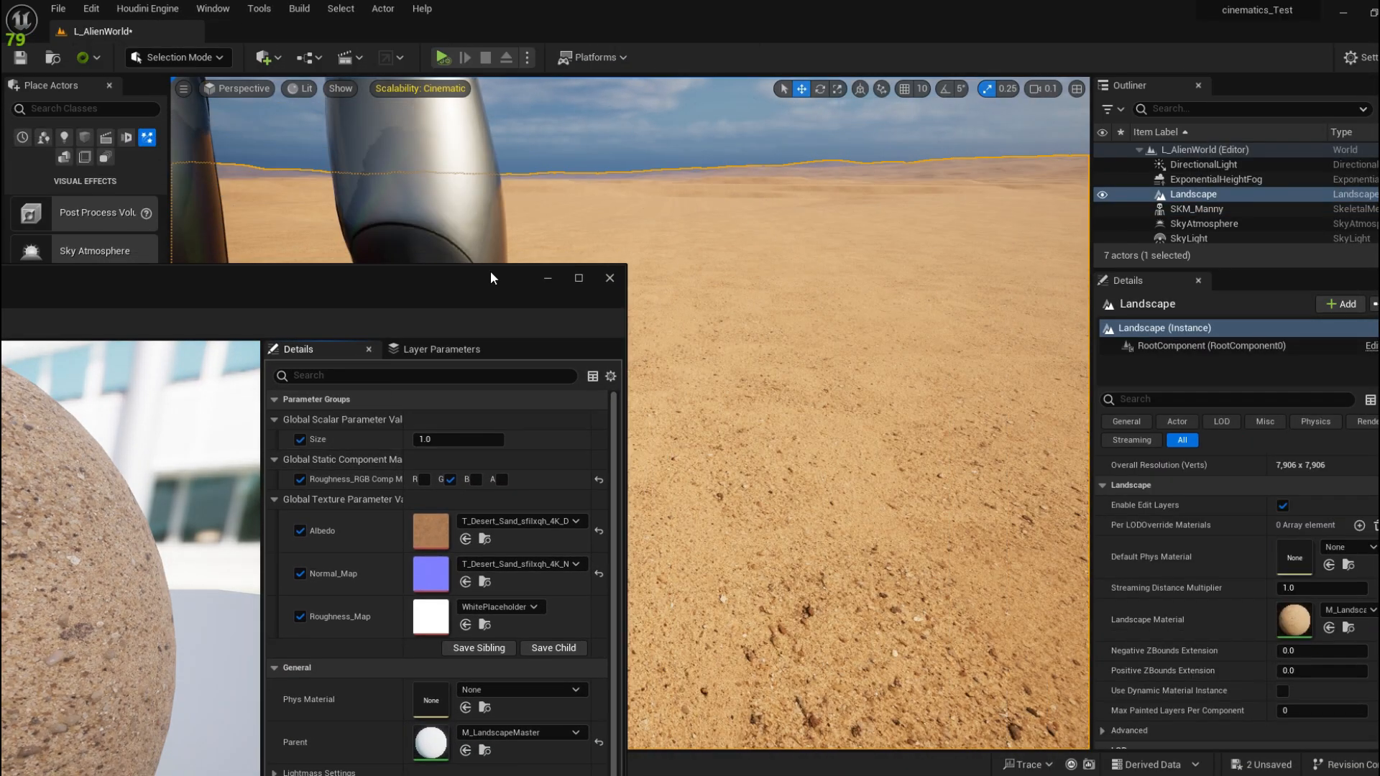
{"action": "left_click_drag", "start_coordinate": [309, 287], "coordinate": [63, 391]}
{"action": "mouse_move", "coordinate": [188, 544]}
{"action": "left_mouse_down"}
{"action": "mouse_move", "coordinate": [216, 544]}
{"action": "mouse_move", "coordinate": [189, 544]}
{"action": "mouse_move", "coordinate": [202, 544]}
{"action": "left_mouse_up"}
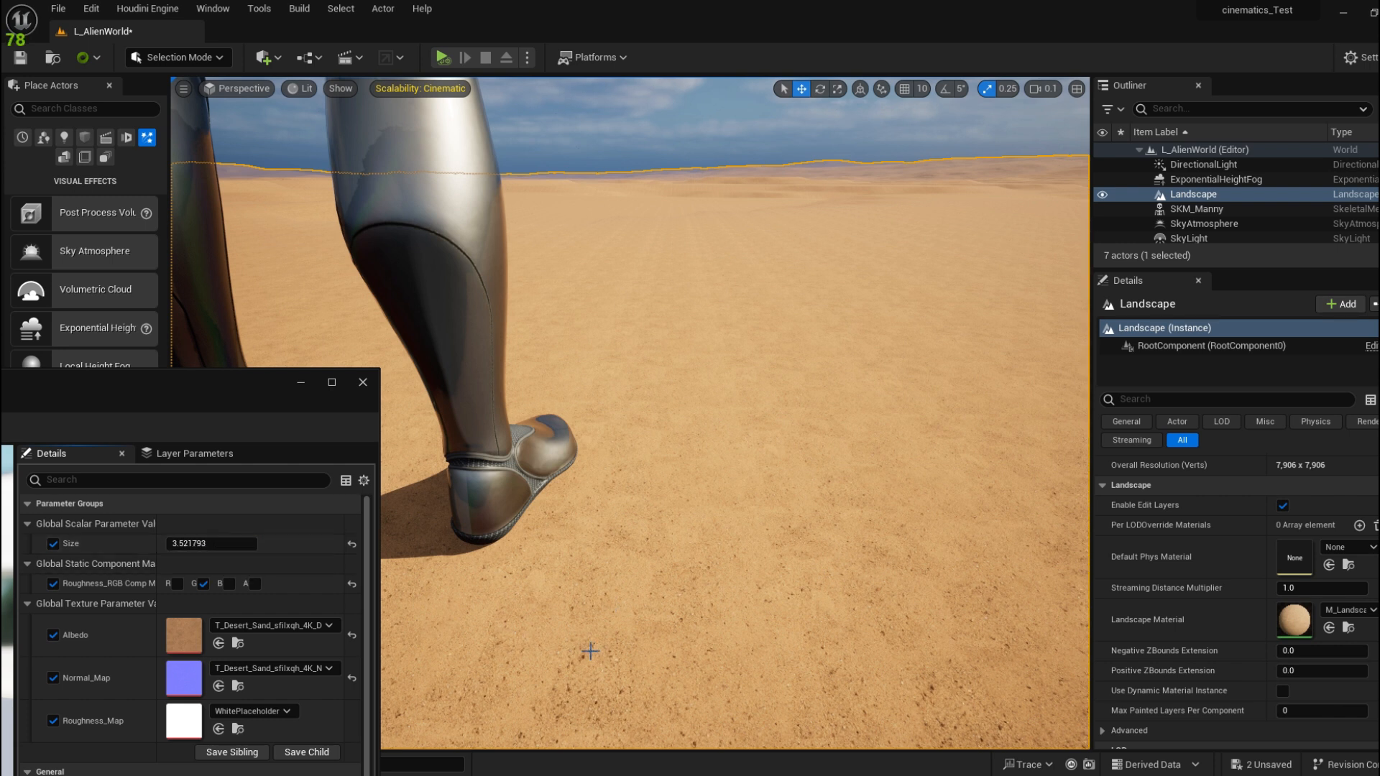
Reset the instance's Size to 1, then lower it to 0.192 to compare the sand scale
{"action": "left_click_drag", "start_coordinate": [212, 408], "coordinate": [329, 385]}
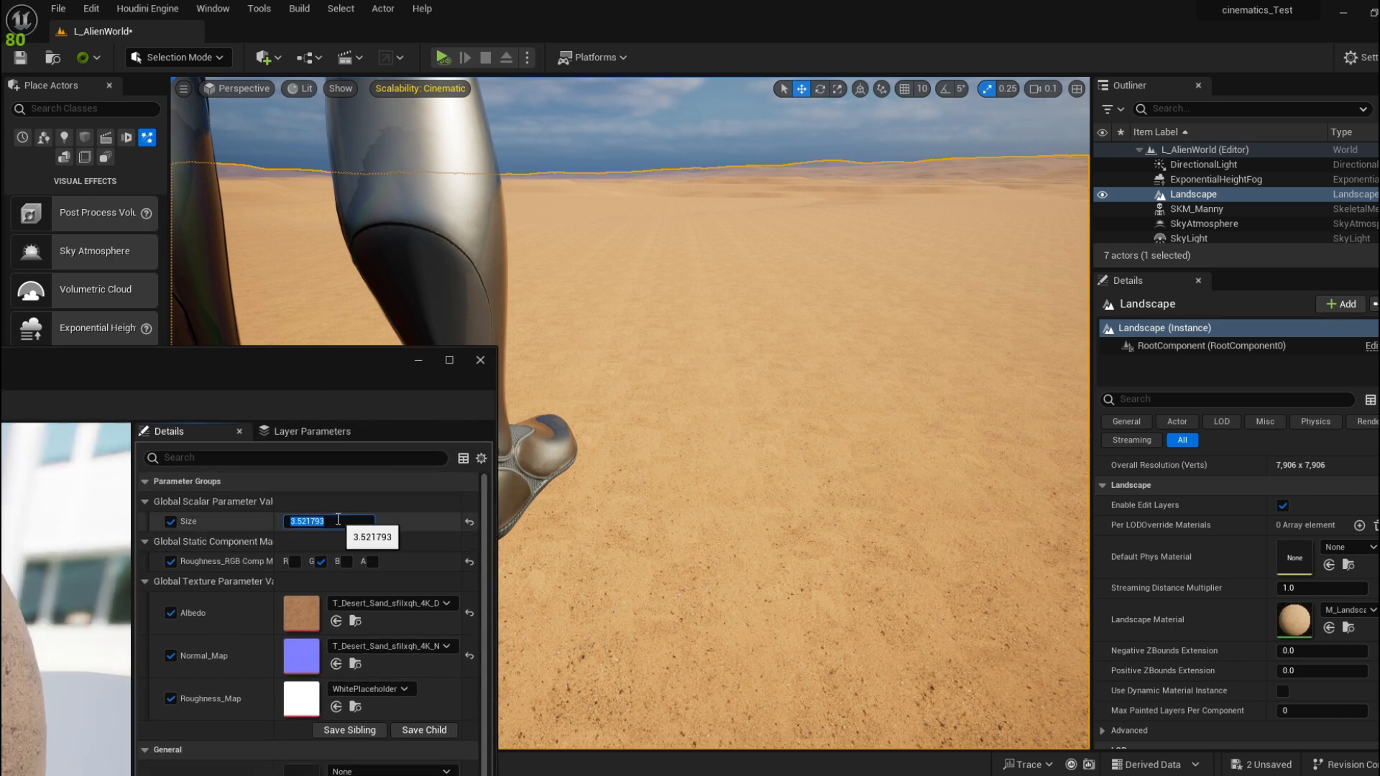
{"action": "left_click", "coordinate": [338, 521]}
{"action": "type", "text": "1"}
{"action": "key", "text": "Return"}
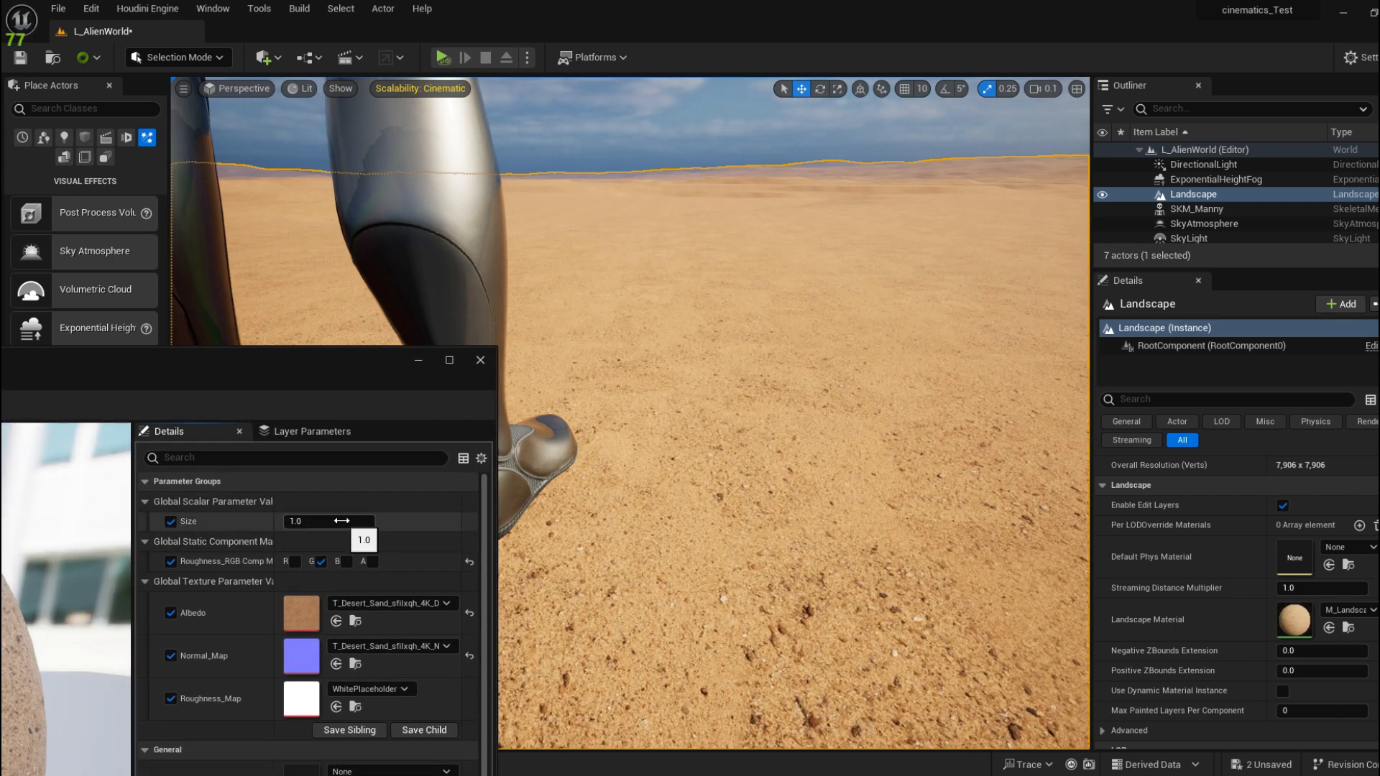
{"action": "mouse_move", "coordinate": [339, 521]}
{"action": "left_mouse_down"}
{"action": "mouse_move", "coordinate": [316, 521]}
{"action": "mouse_move", "coordinate": [347, 521]}
{"action": "mouse_move", "coordinate": [333, 526]}
{"action": "left_mouse_up"}
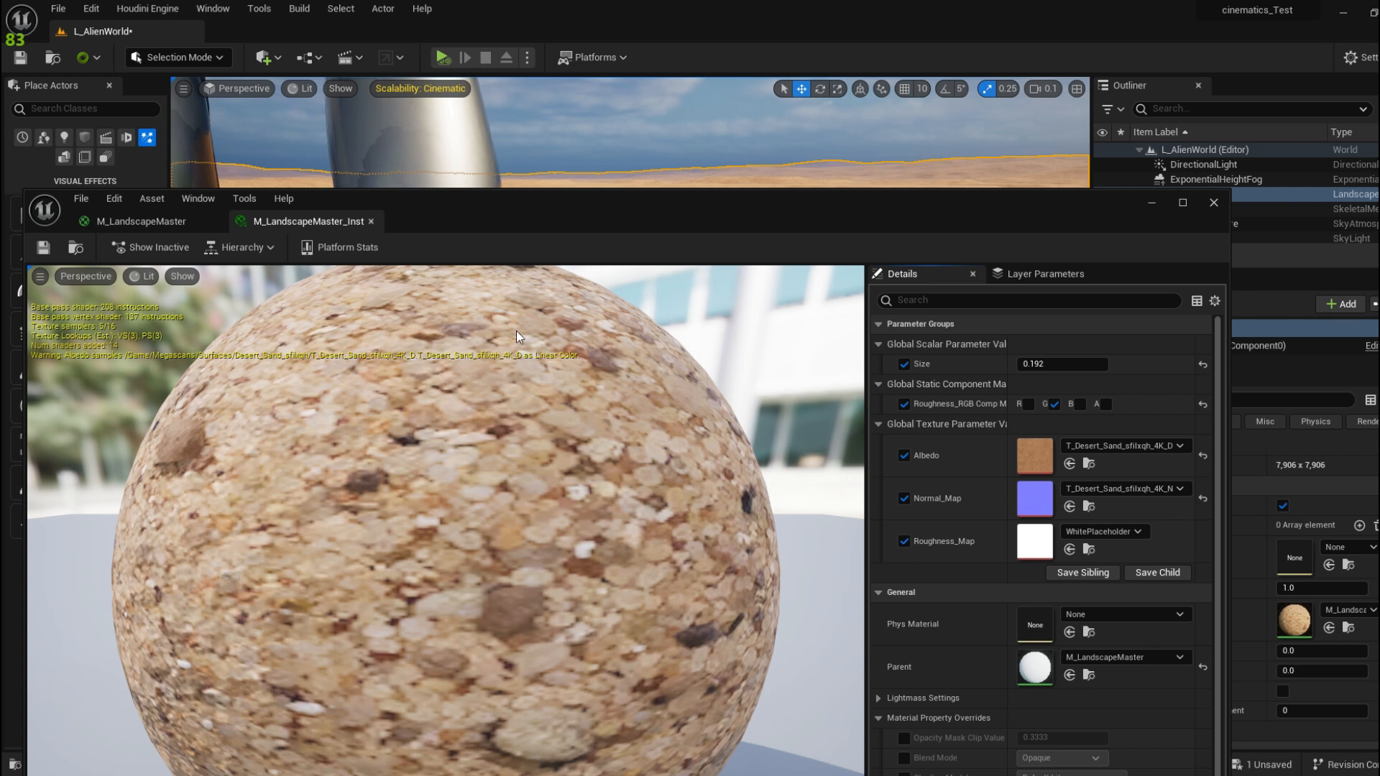
Add a Divide node to M_LandscapeMaster, connecting Landscape Coords to its A input and Size to its B input
{"action": "left_click", "coordinate": [166, 230]}
{"action": "left_click_drag", "start_coordinate": [528, 201], "coordinate": [595, 79]}
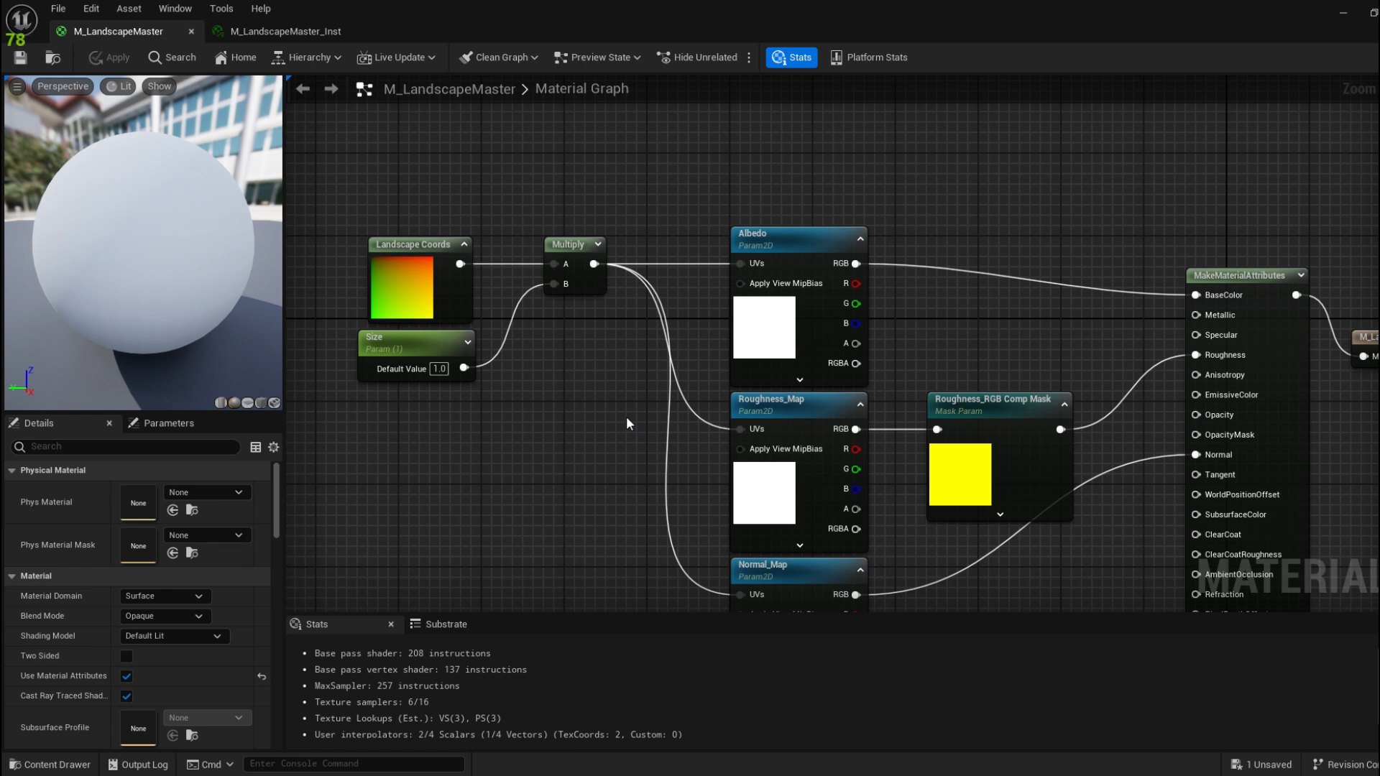
{"action": "right_click_drag", "start_coordinate": [625, 413], "coordinate": [584, 488]}
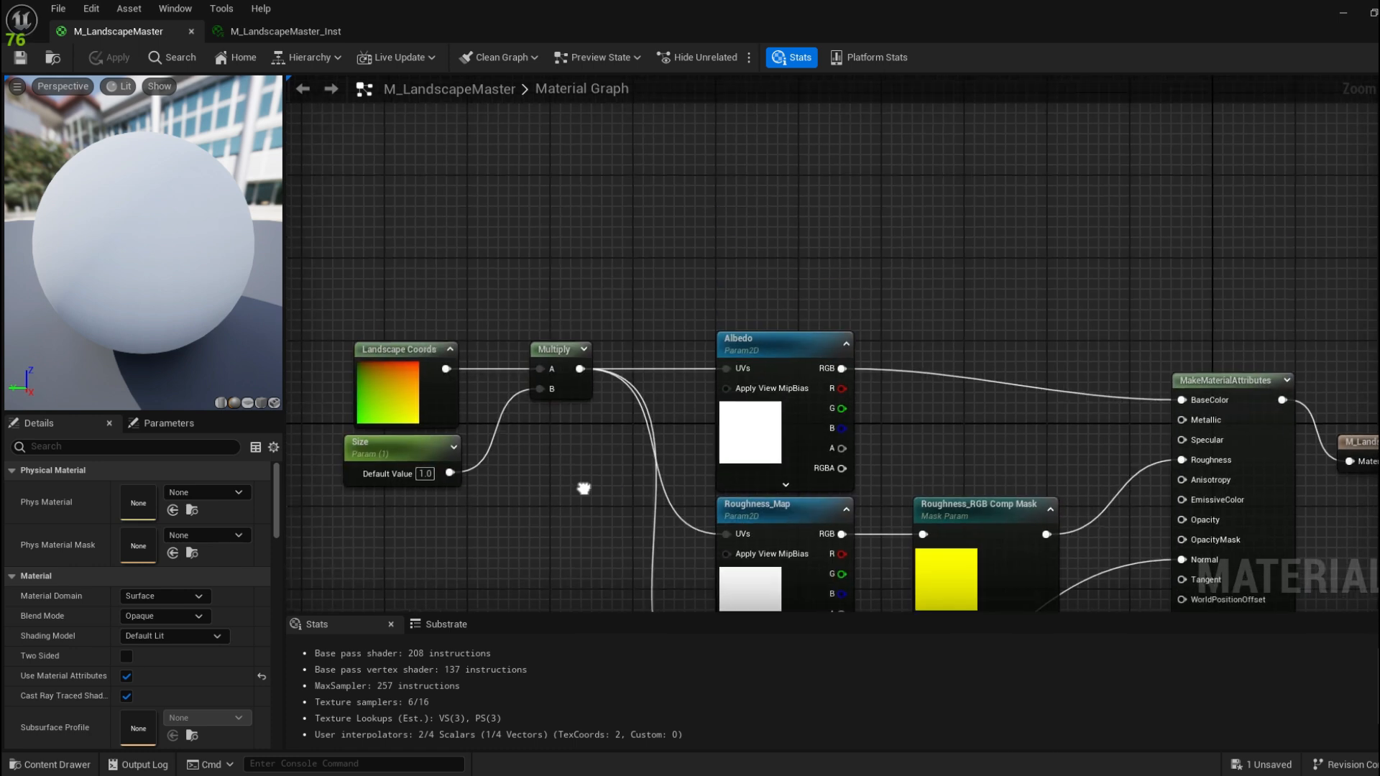
{"action": "key", "text": "d"}
{"action": "left_click", "coordinate": [526, 204]}
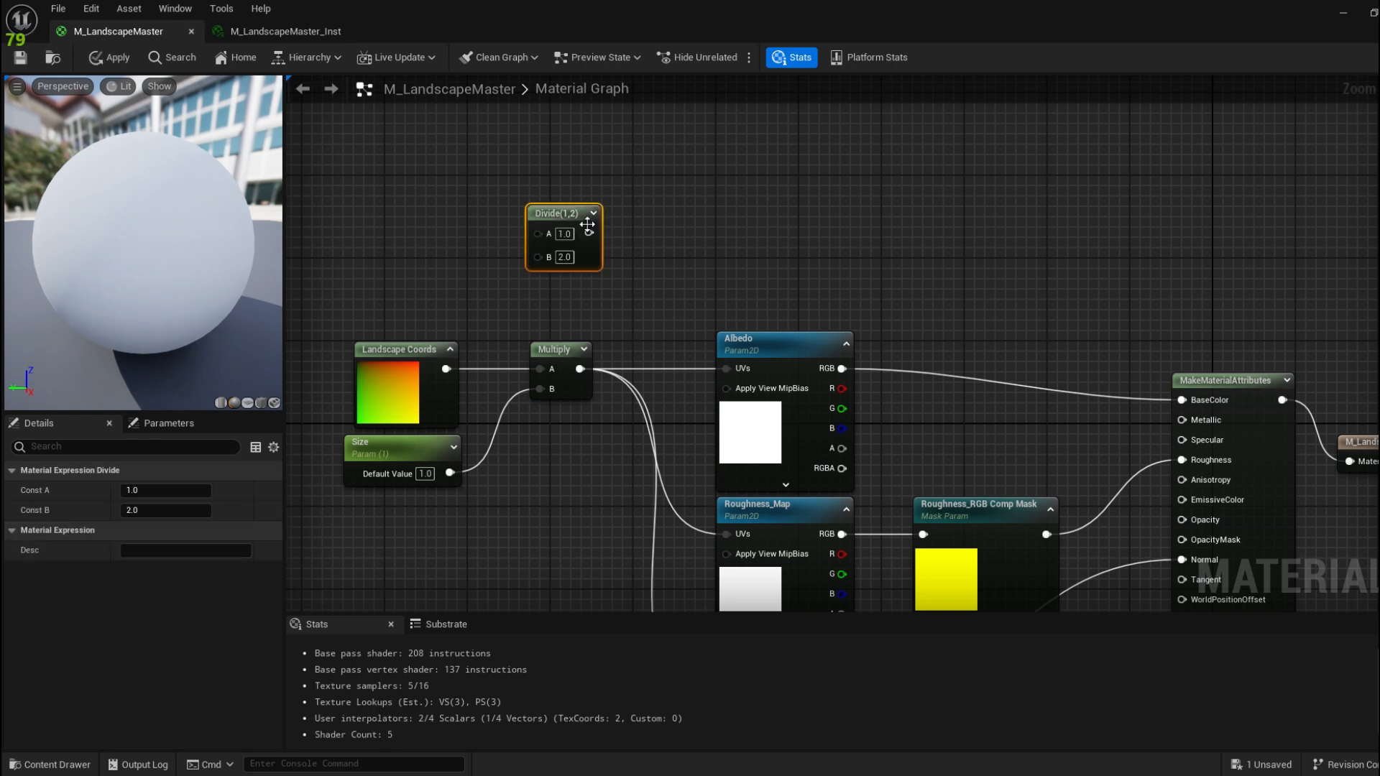
{"action": "left_click_drag", "start_coordinate": [563, 211], "coordinate": [545, 222]}
{"action": "right_click_drag", "start_coordinate": [612, 279], "coordinate": [616, 228]}
{"action": "left_click_drag", "start_coordinate": [445, 294], "coordinate": [520, 177]}
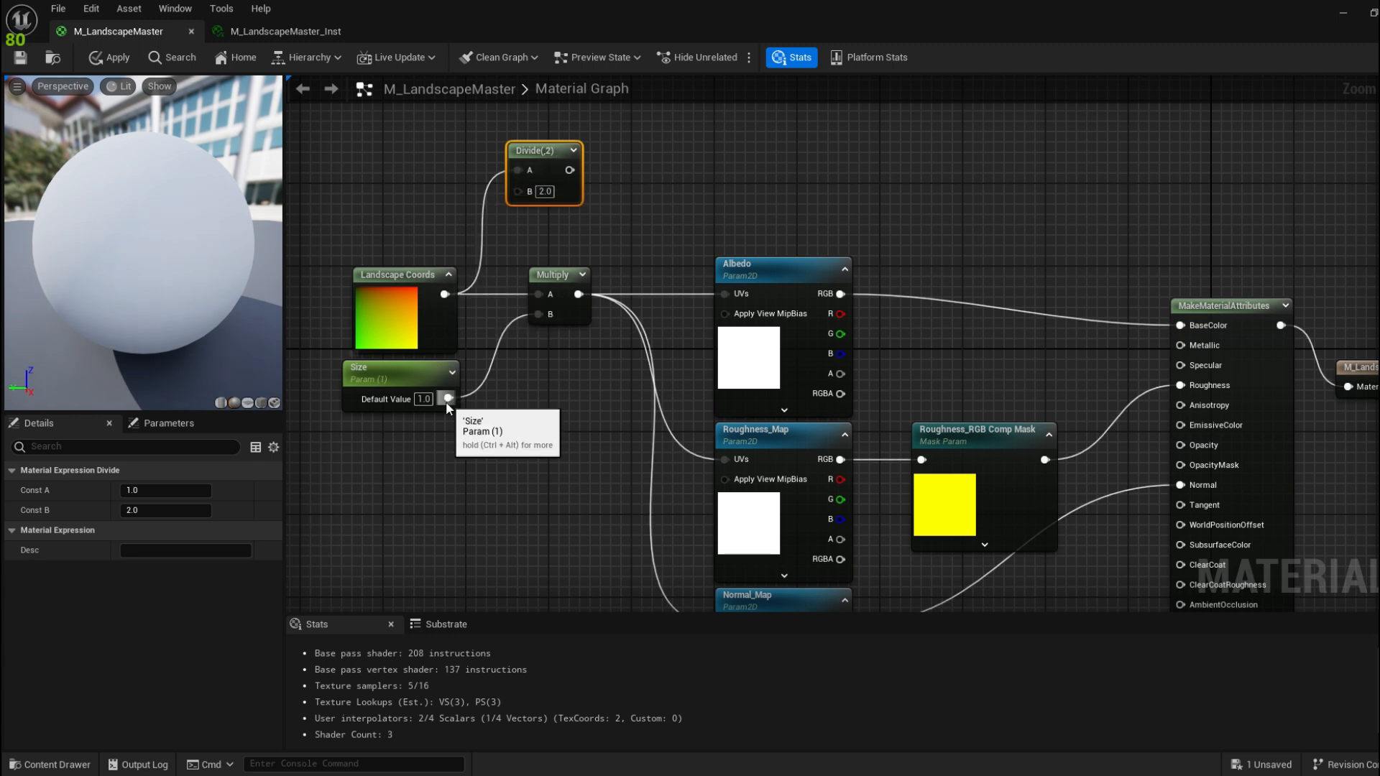
{"action": "left_click_drag", "start_coordinate": [447, 399], "coordinate": [519, 190]}
Detach the Multiply output and connect the Divide output to the UVs of Albedo, Roughness_Map and Normal_Map instead
{"action": "right_click_drag", "start_coordinate": [625, 231], "coordinate": [557, 204]}
{"action": "right_click_drag", "start_coordinate": [550, 275], "coordinate": [510, 243]}
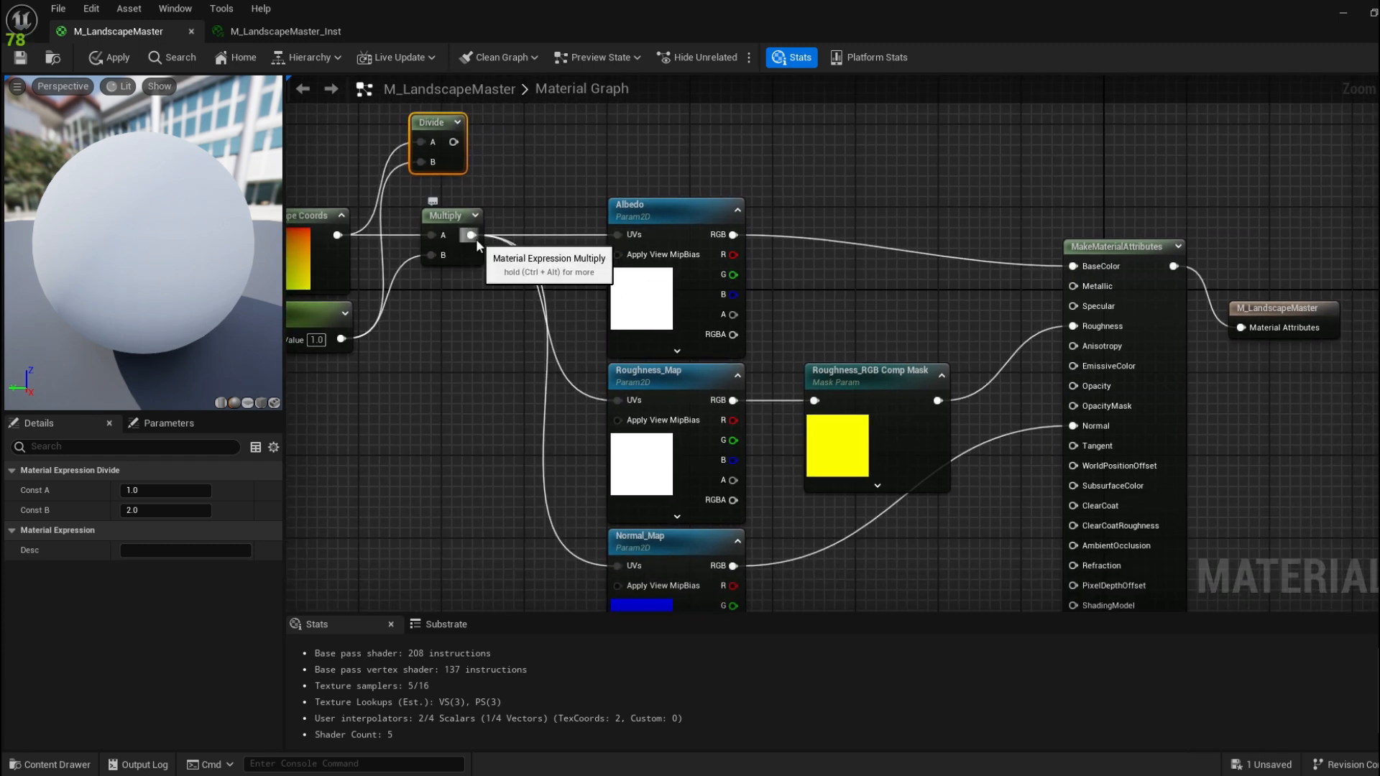
{"action": "left_click", "coordinate": [470, 235], "text": "alt"}
{"action": "left_click", "coordinate": [453, 244]}
{"action": "left_click_drag", "start_coordinate": [452, 142], "coordinate": [617, 235]}
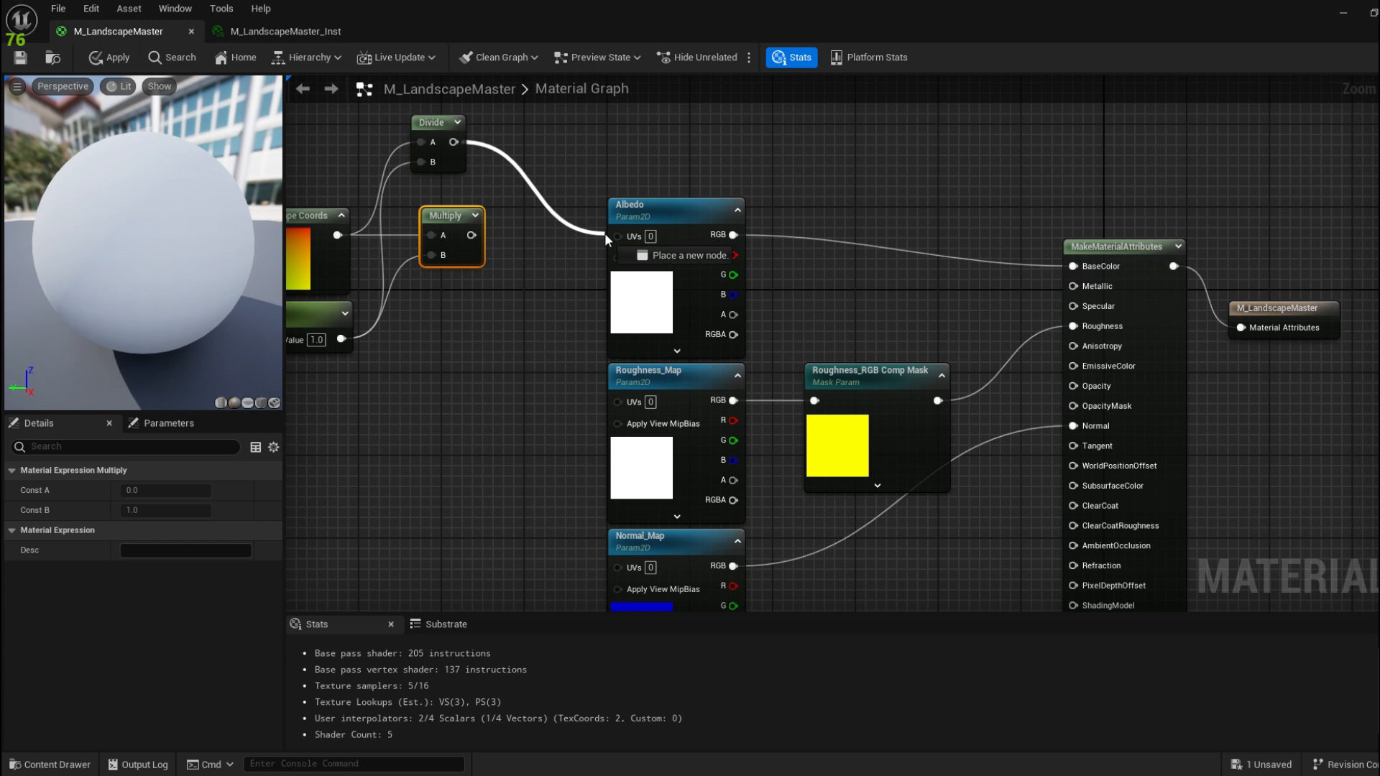
{"action": "left_click_drag", "start_coordinate": [453, 142], "coordinate": [612, 400]}
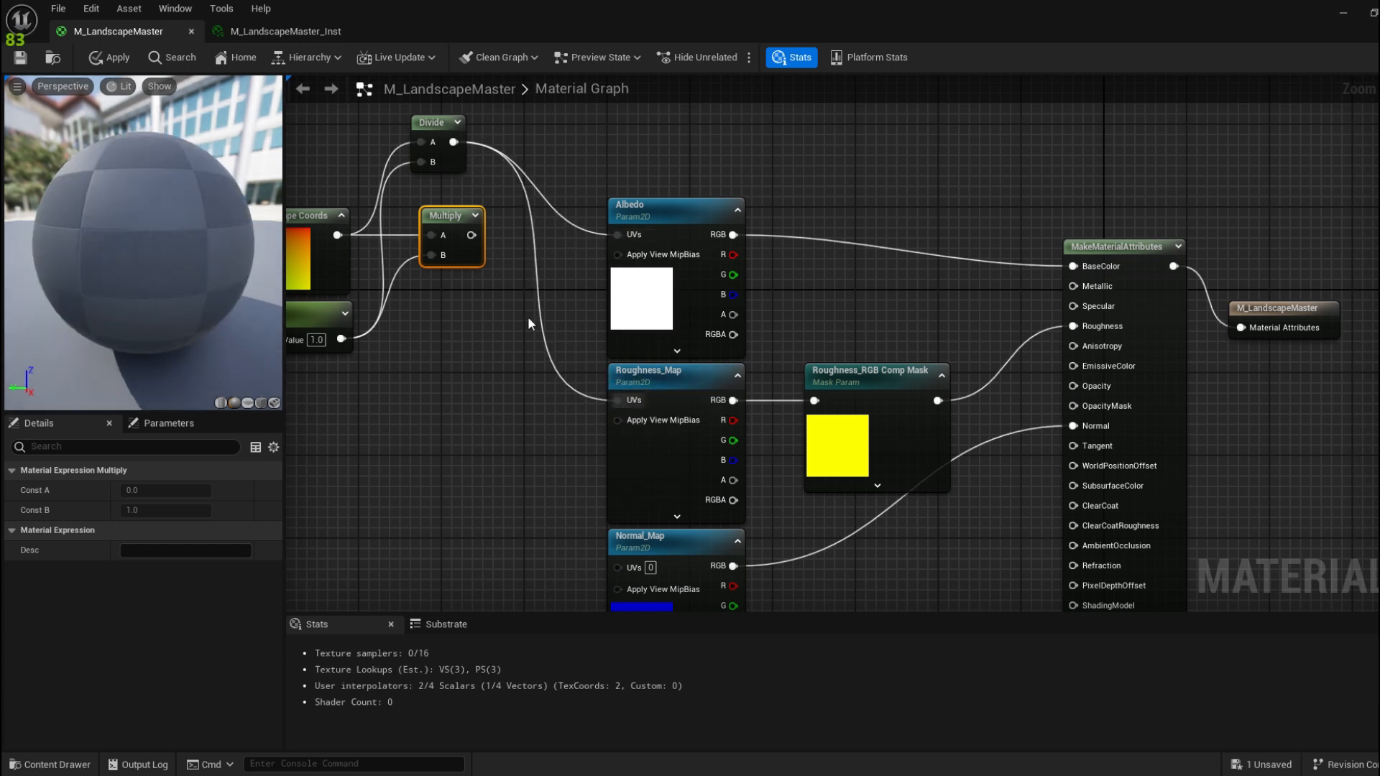
{"action": "left_click_drag", "start_coordinate": [453, 141], "coordinate": [602, 565]}
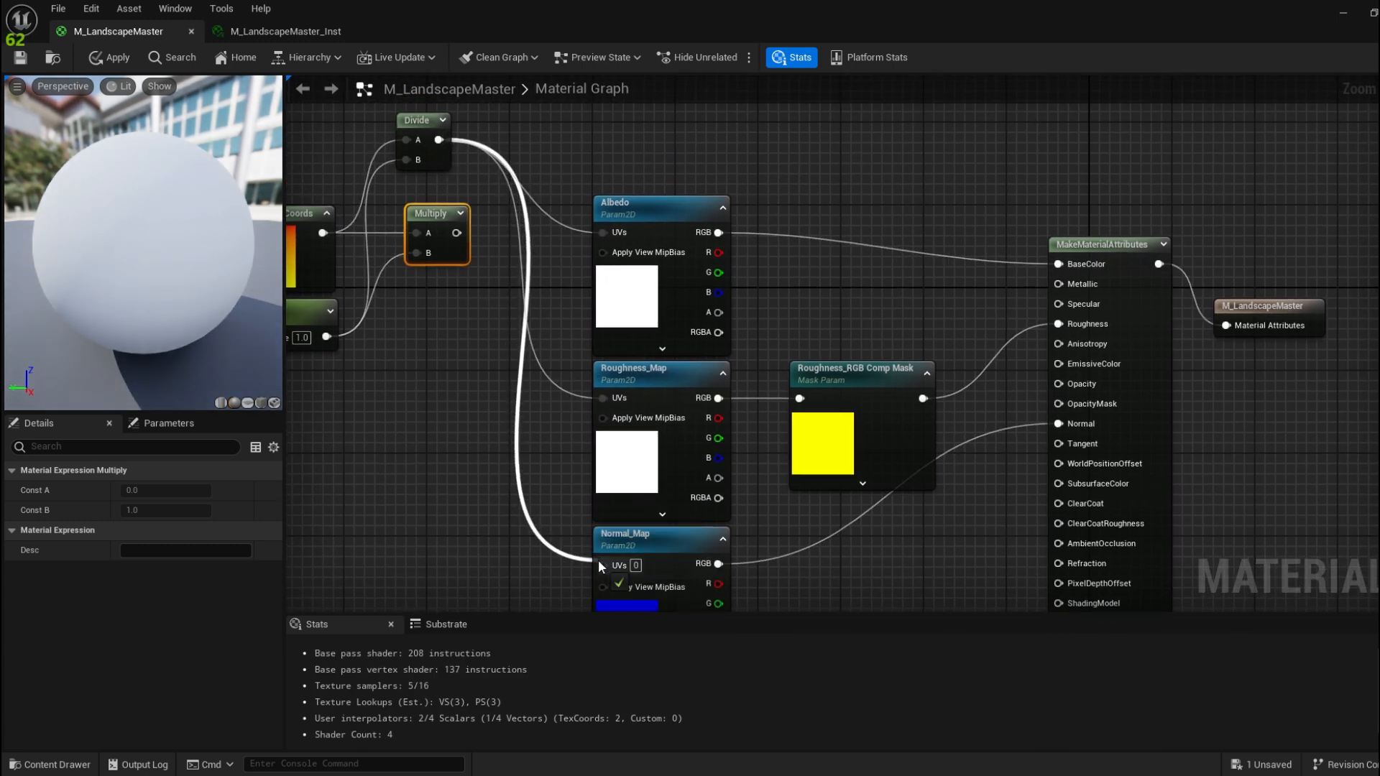
Save M_LandscapeMaster with its Divide-based texture scaling and switch to M_LandscapeMaster_Inst
{"action": "right_click_drag", "start_coordinate": [560, 537], "coordinate": [693, 595]}
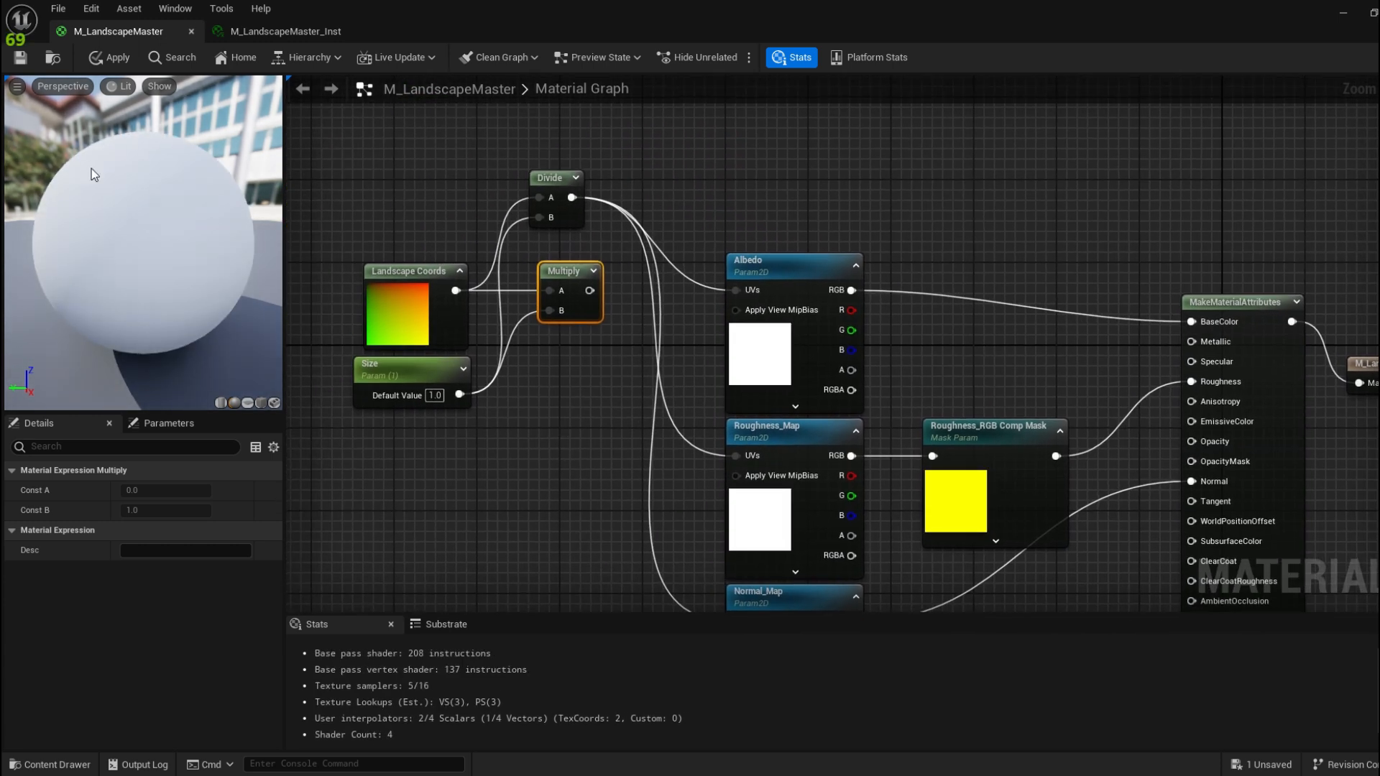
{"action": "left_click", "coordinate": [22, 59]}
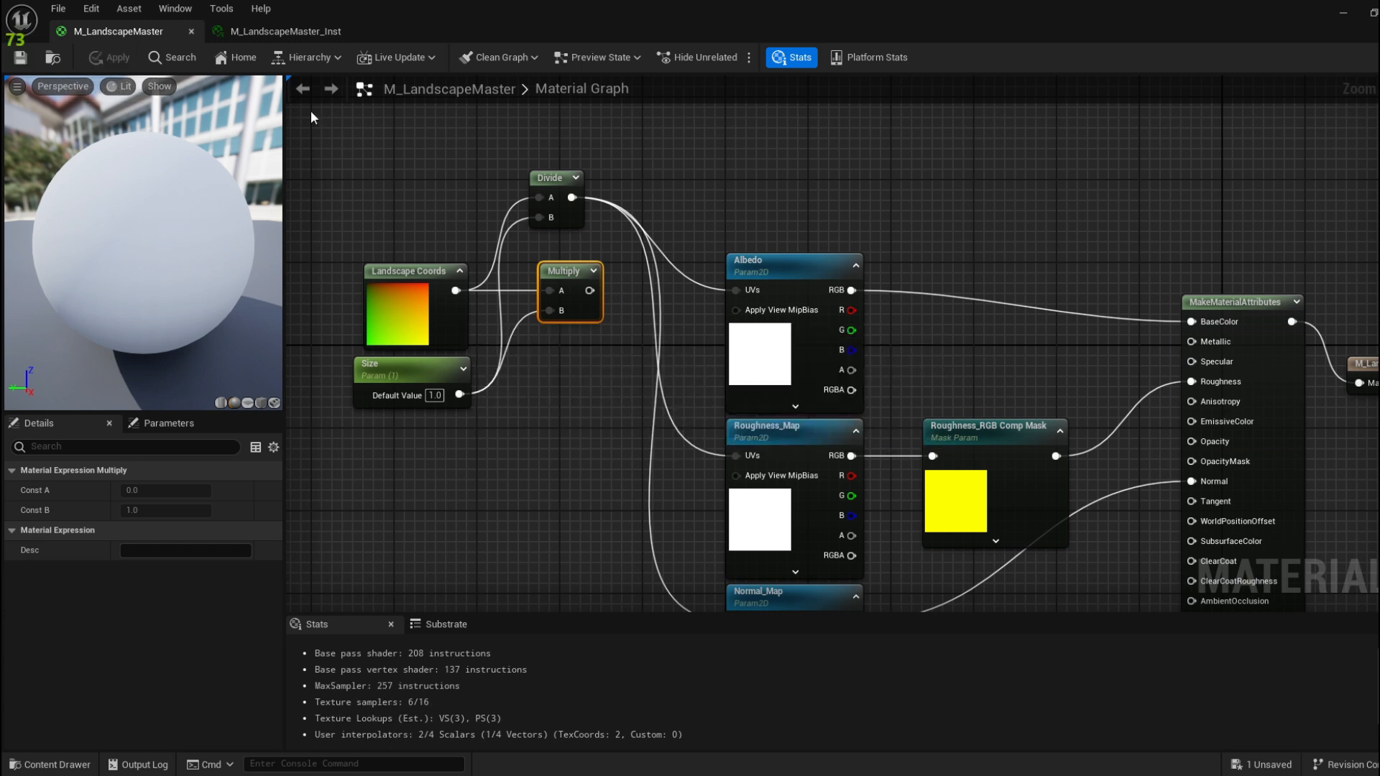
{"action": "left_click", "coordinate": [287, 37]}
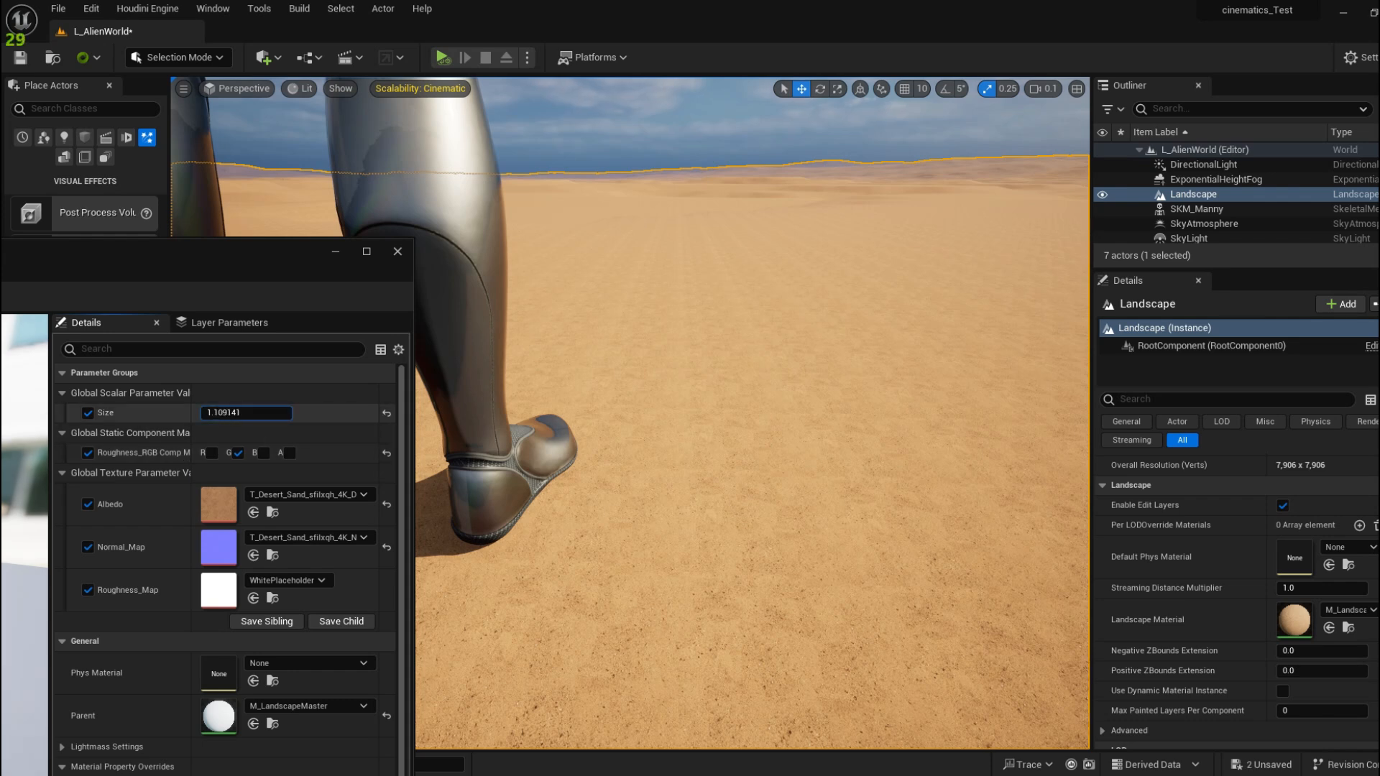
Set Size in M_LandscapeMaster_Inst to about 1.03 while checking the sand in the level, and save the instance
{"action": "left_click_drag", "start_coordinate": [224, 414], "coordinate": [268, 412]}
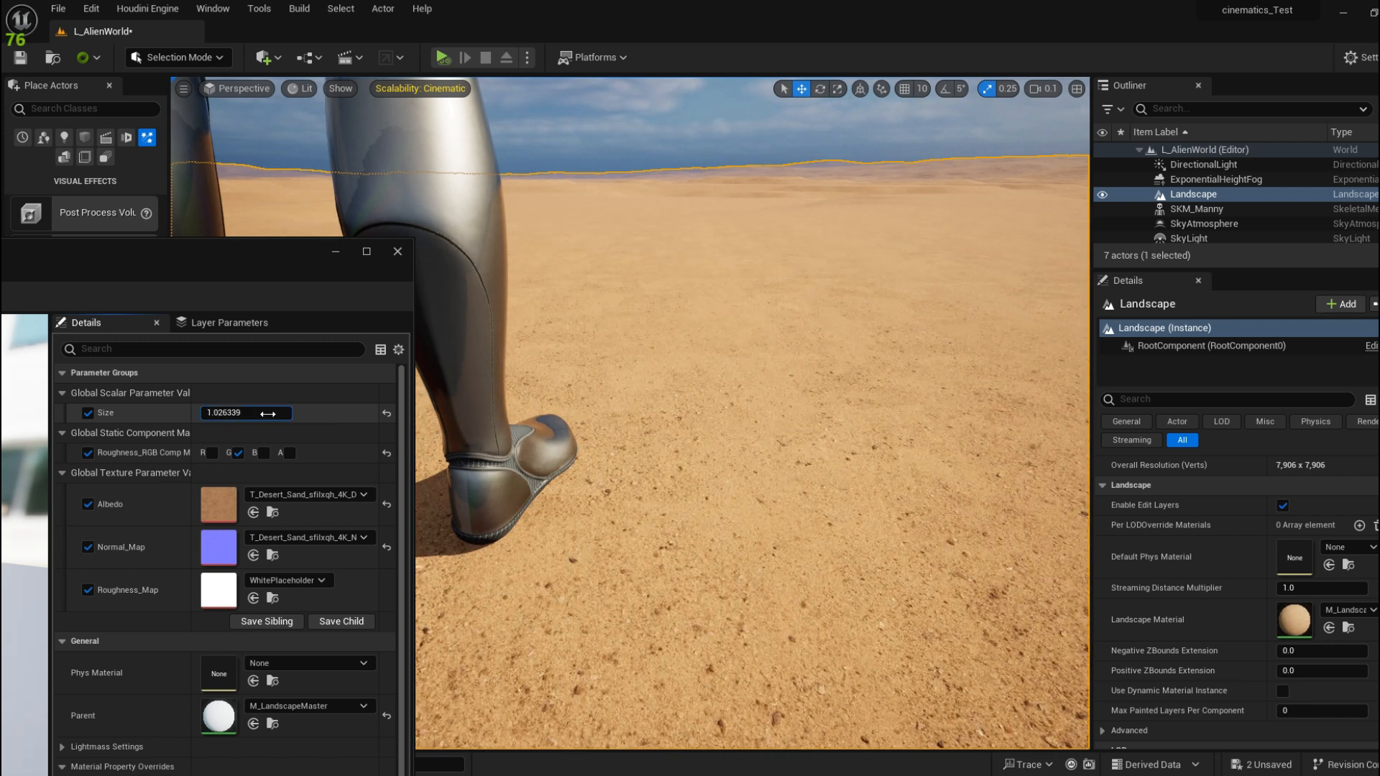
{"action": "left_click_drag", "start_coordinate": [273, 255], "coordinate": [1116, 156]}
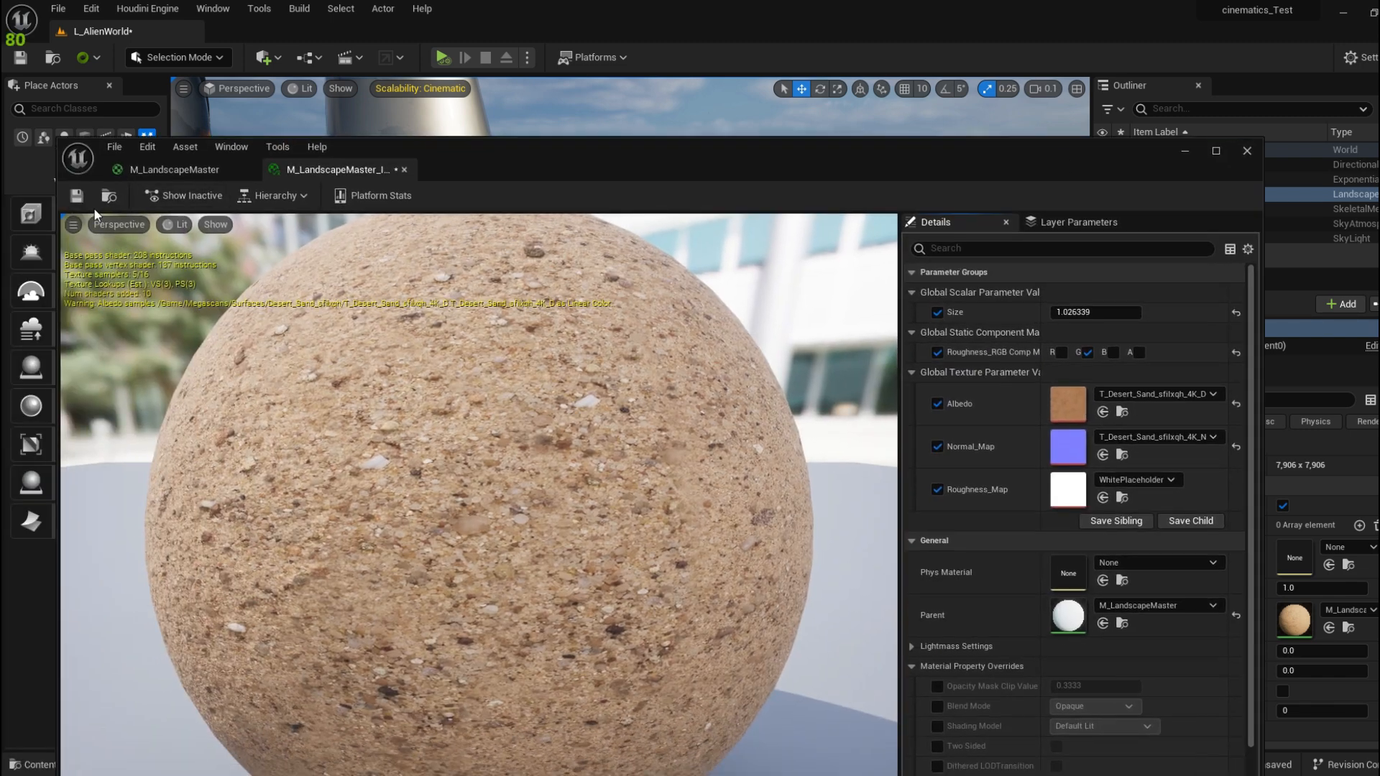
{"action": "left_click", "coordinate": [76, 196]}
Remove the unused Multiply node from M_LandscapeMaster and place Divide between Landscape Coords, Size and the texture parameters
{"action": "left_click", "coordinate": [175, 170]}
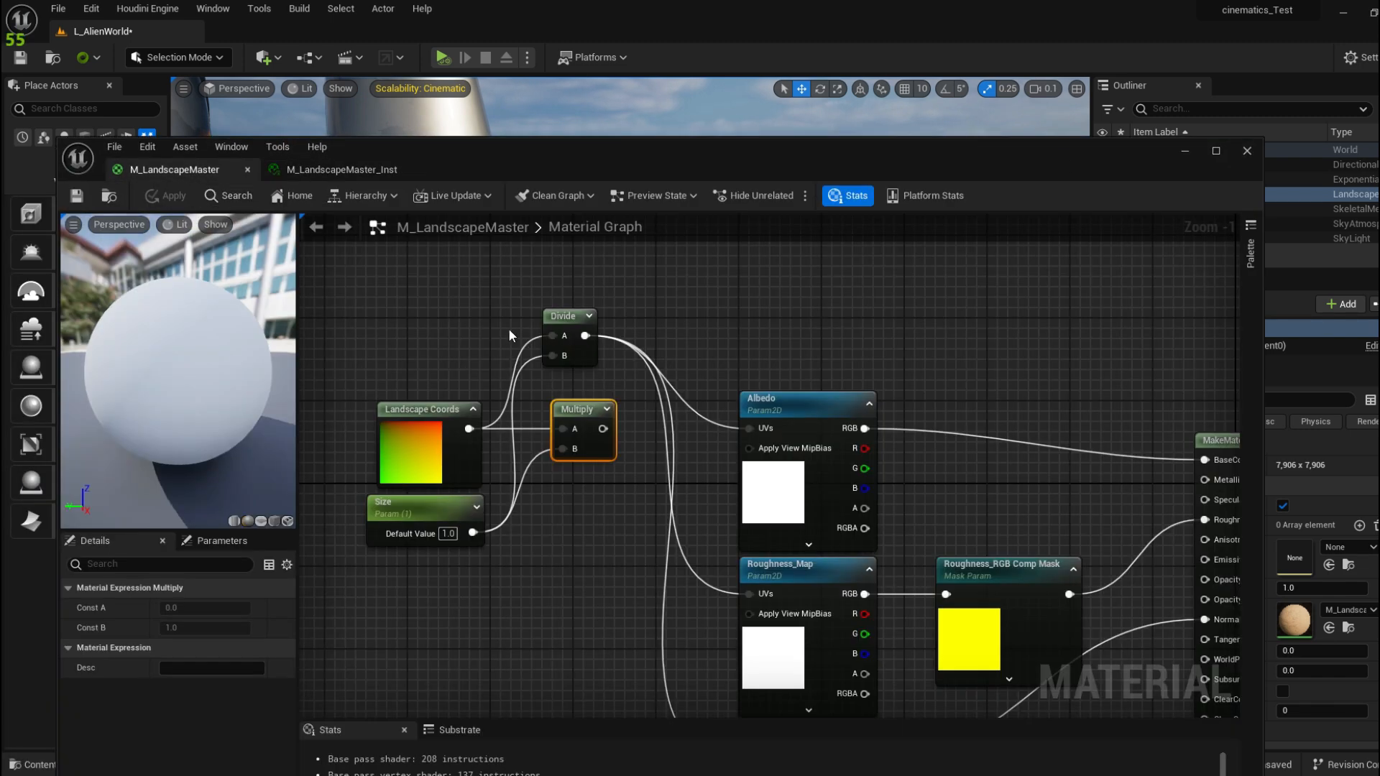
{"action": "right_click_drag", "start_coordinate": [610, 314], "coordinate": [598, 291]}
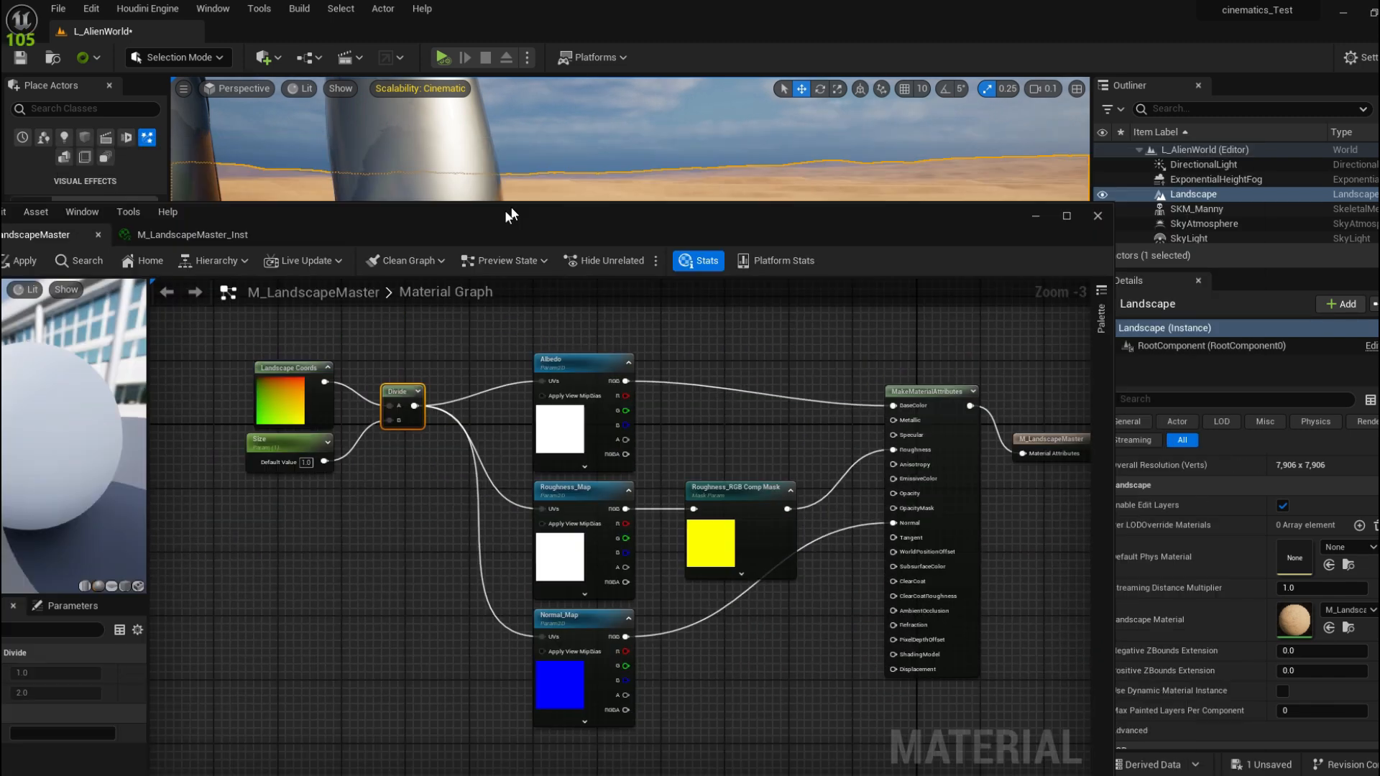
{"action": "left_click_drag", "start_coordinate": [511, 213], "coordinate": [459, 257]}
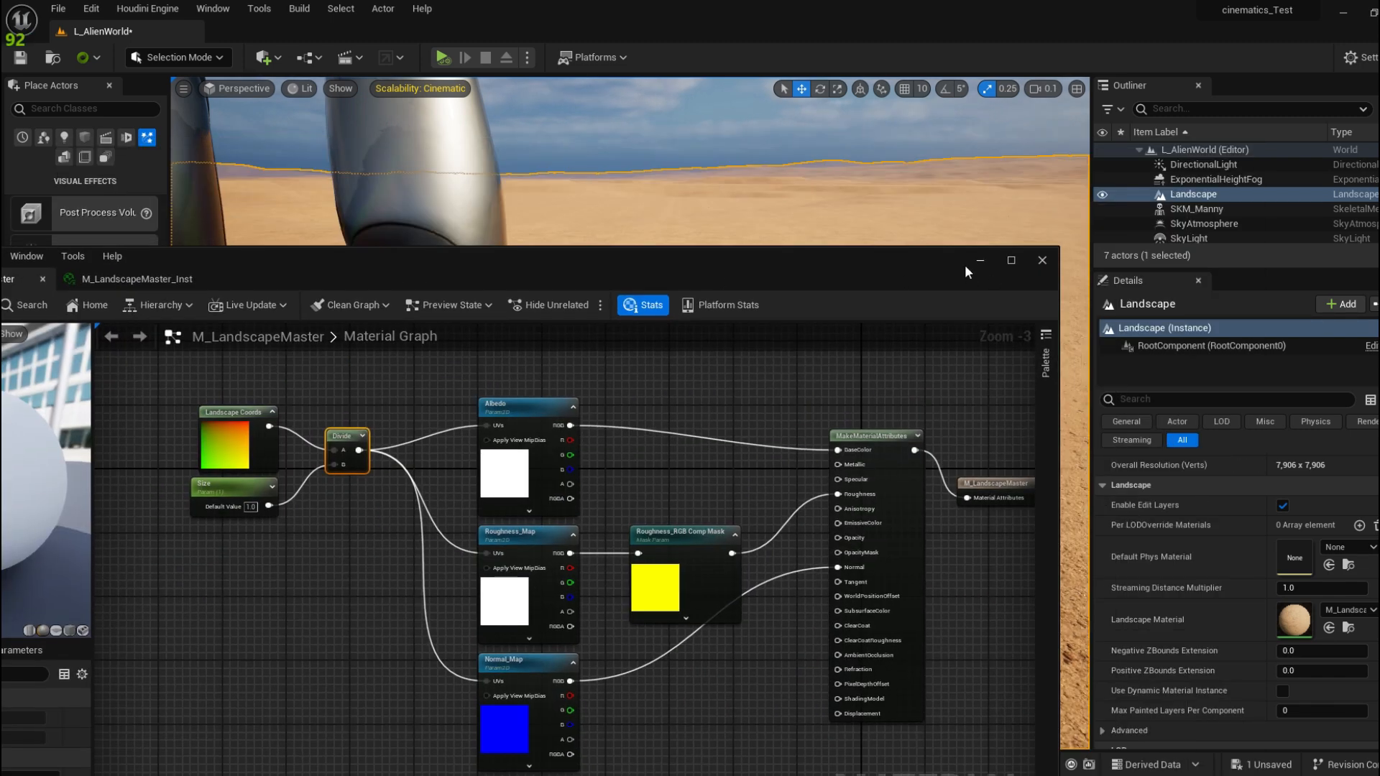
Examine the sand texture's tiling across the landscape from farther away, with the camera speed raised to 1.2, and return to M_LandscapeMaster
{"action": "left_click", "coordinate": [977, 261]}
{"action": "key", "text": "s"}
{"action": "scroll", "coordinate": [630, 413], "scroll_direction": "up", "scroll_amount": 5}
{"action": "right_click_drag", "start_coordinate": [630, 413], "coordinate": [646, 438]}
{"action": "key", "text": "w"}
{"action": "key", "text": "s"}
{"action": "key", "text": "a"}
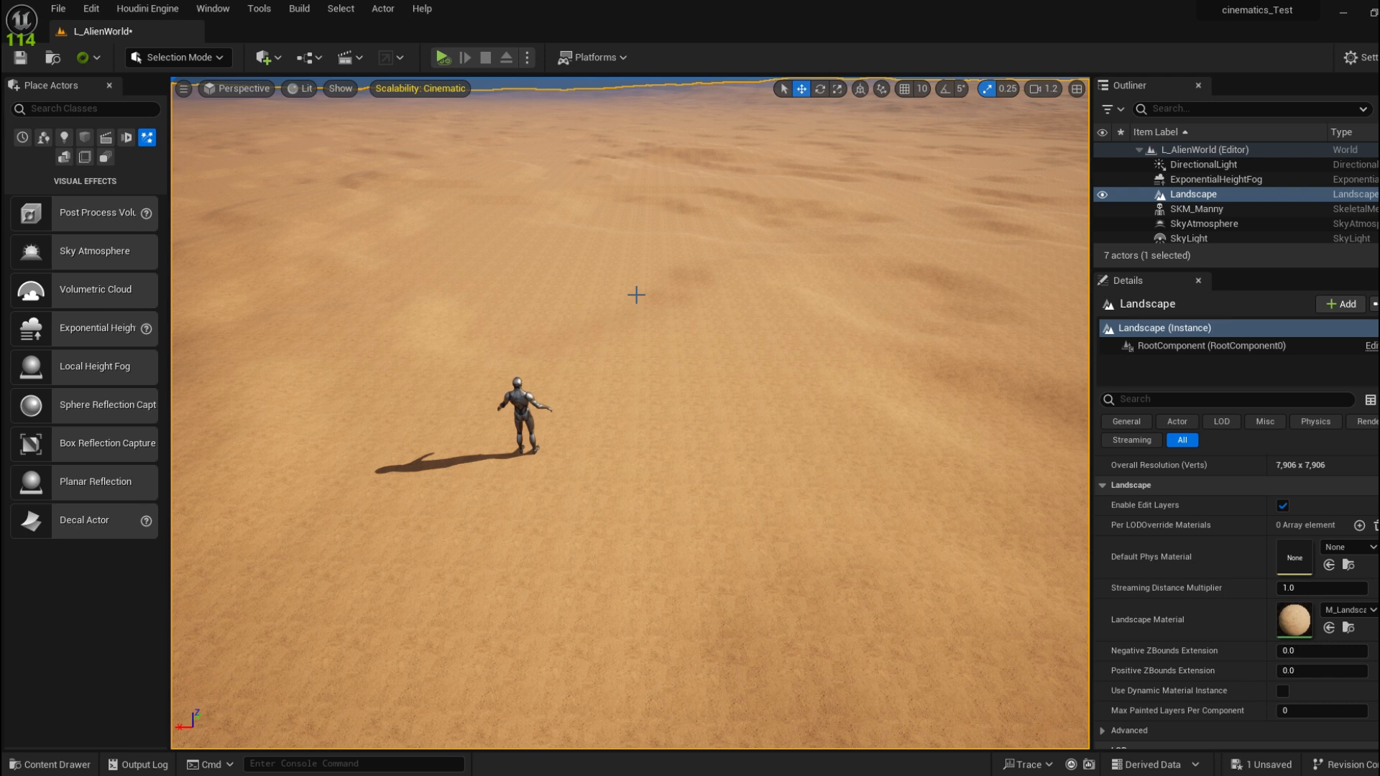
{"action": "left_click", "coordinate": [50, 764]}
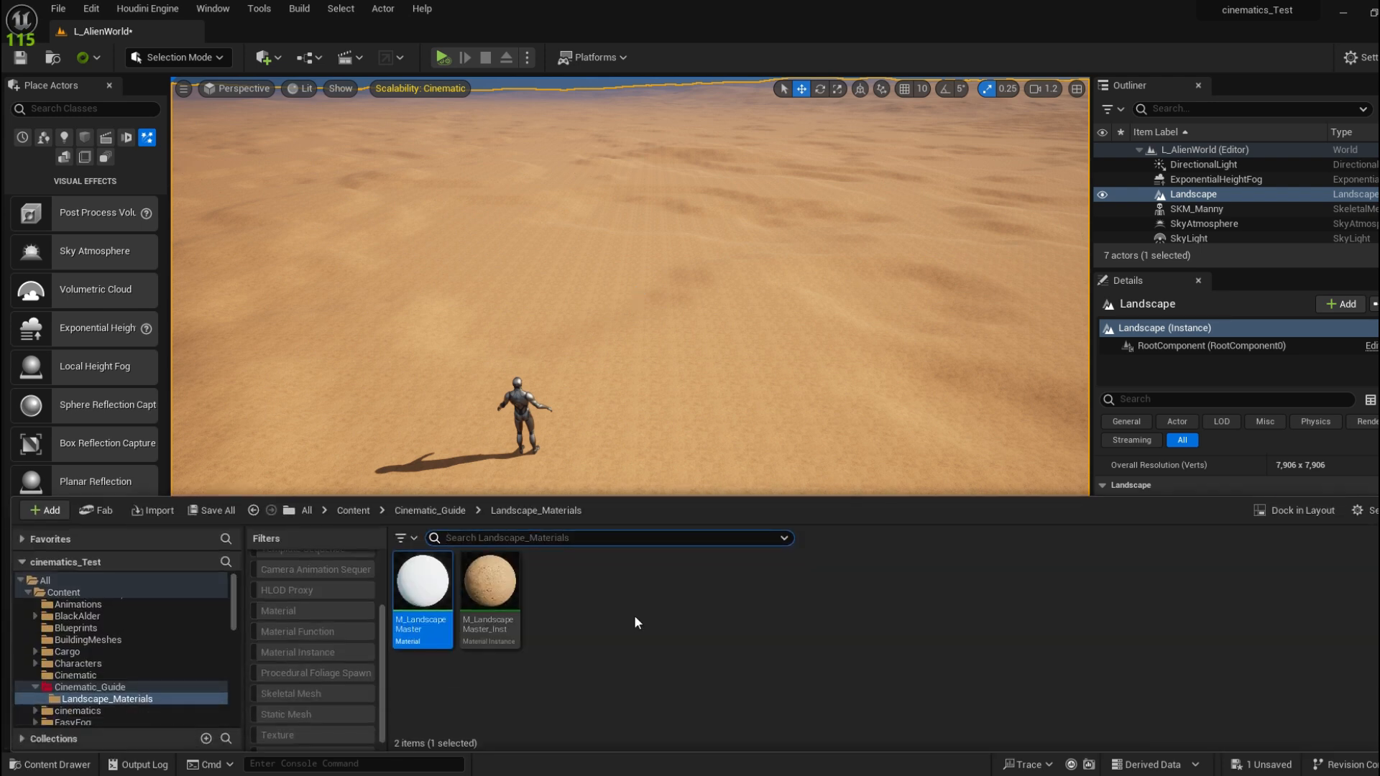
{"action": "key", "text": "alt+Tab"}
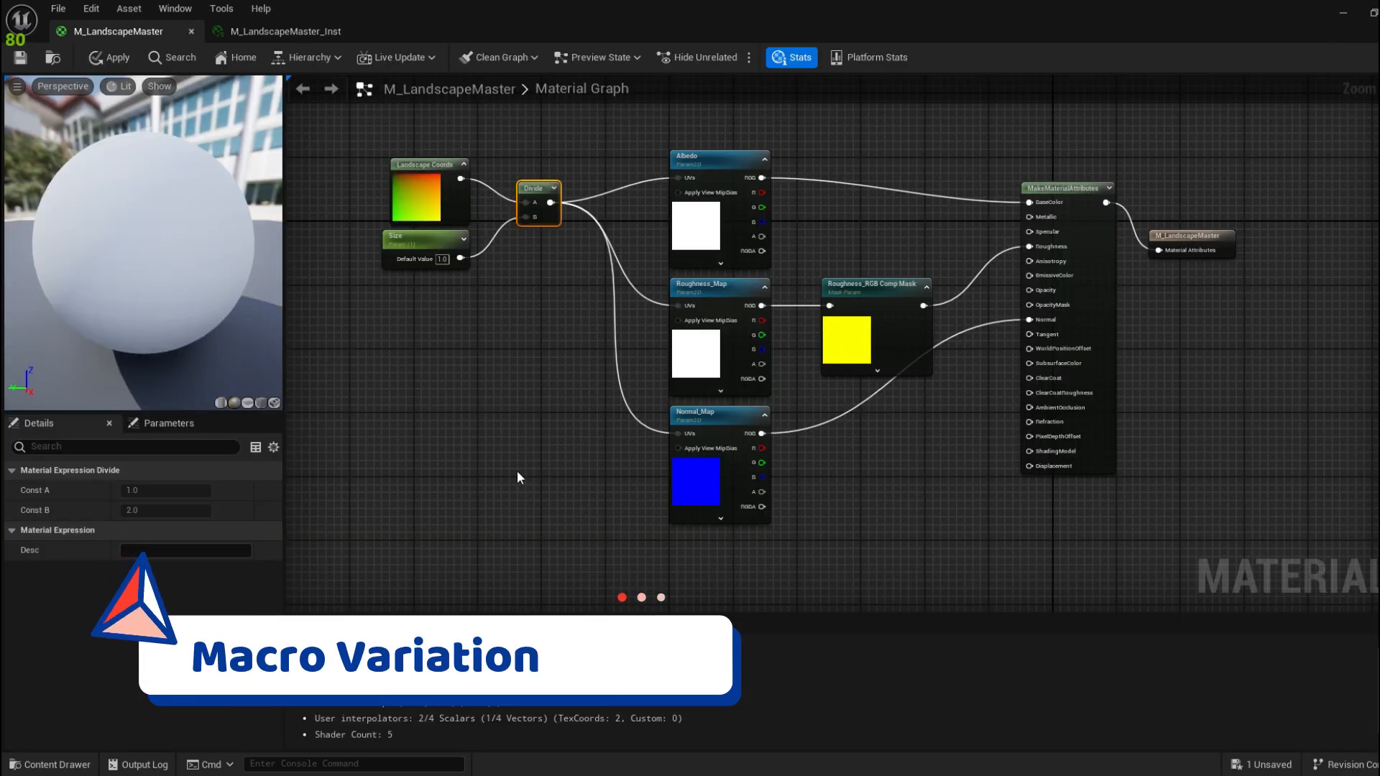
Search the whole project content for gold
{"action": "left_click", "coordinate": [50, 764]}
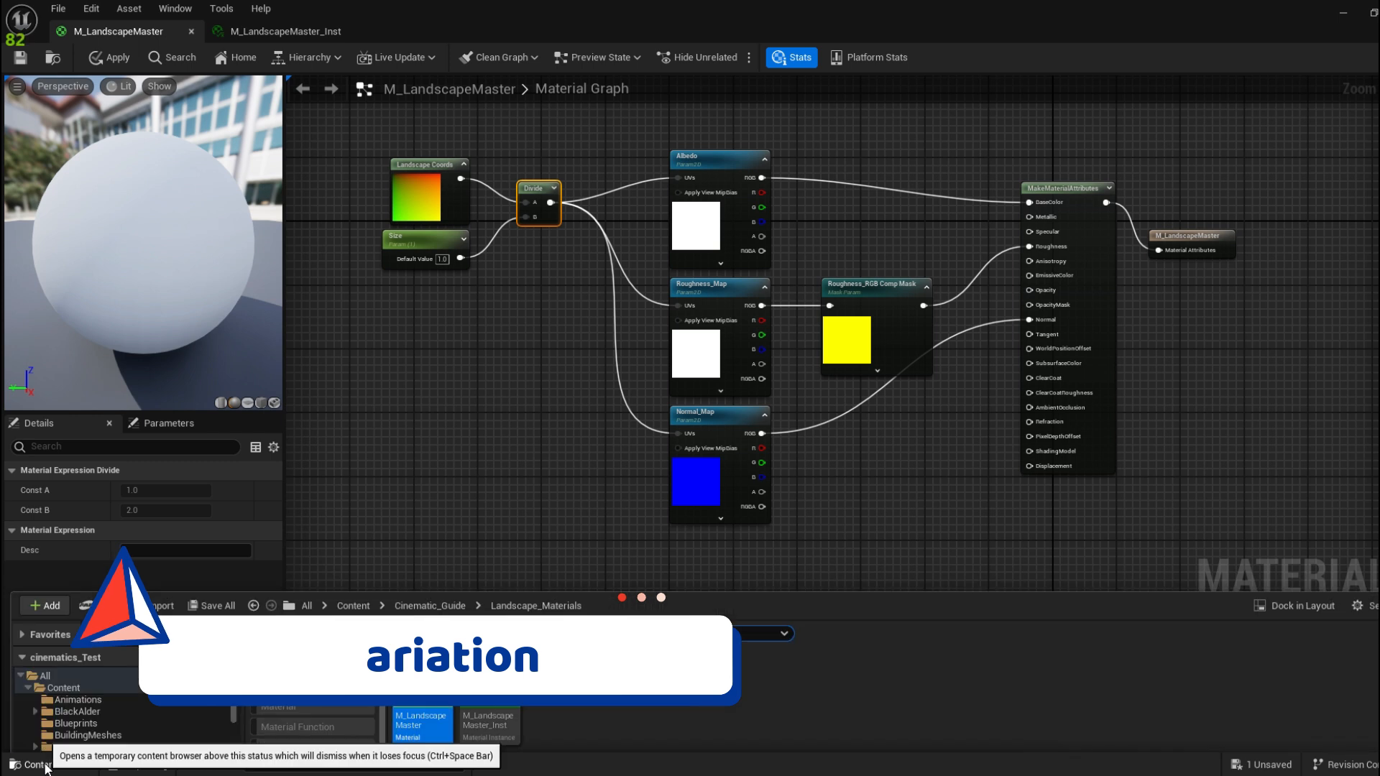
{"action": "left_click", "coordinate": [356, 519]}
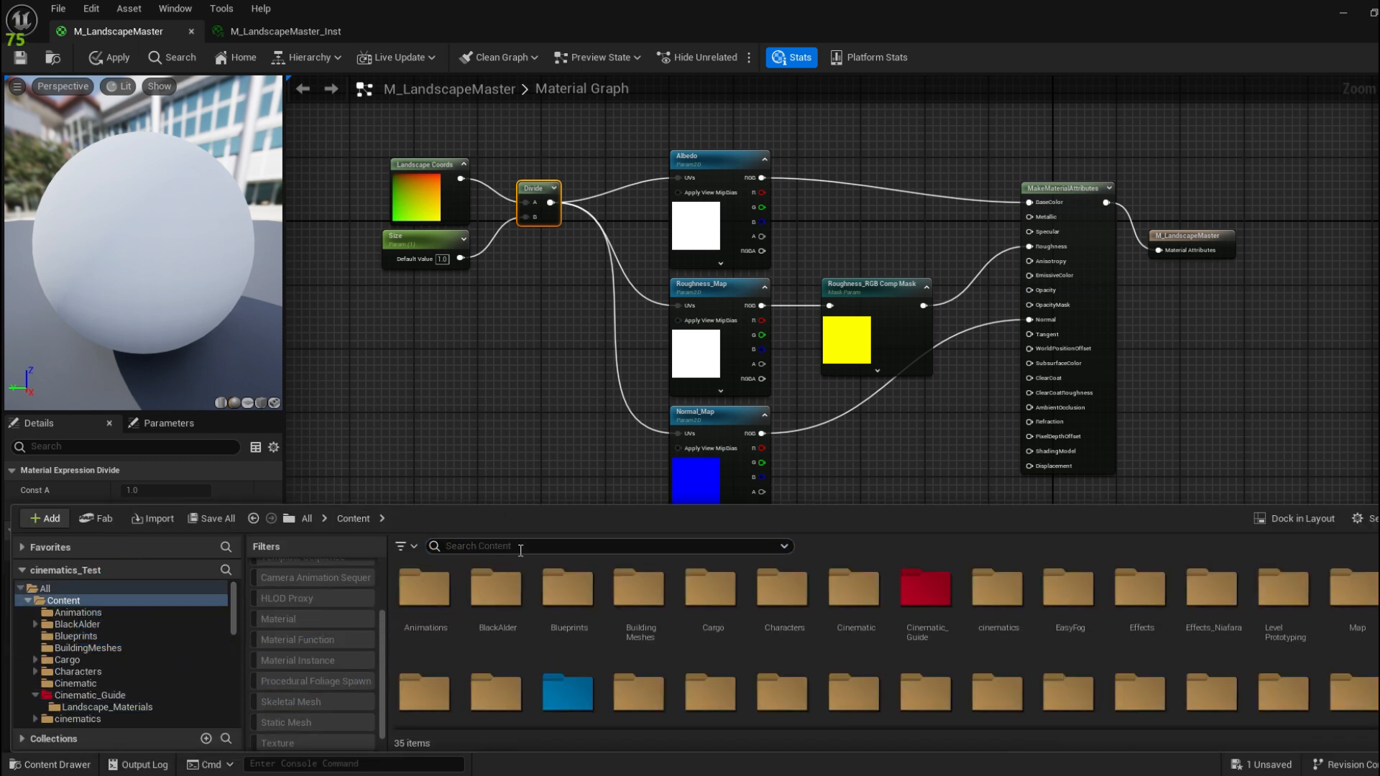
{"action": "type", "text": "gold"}
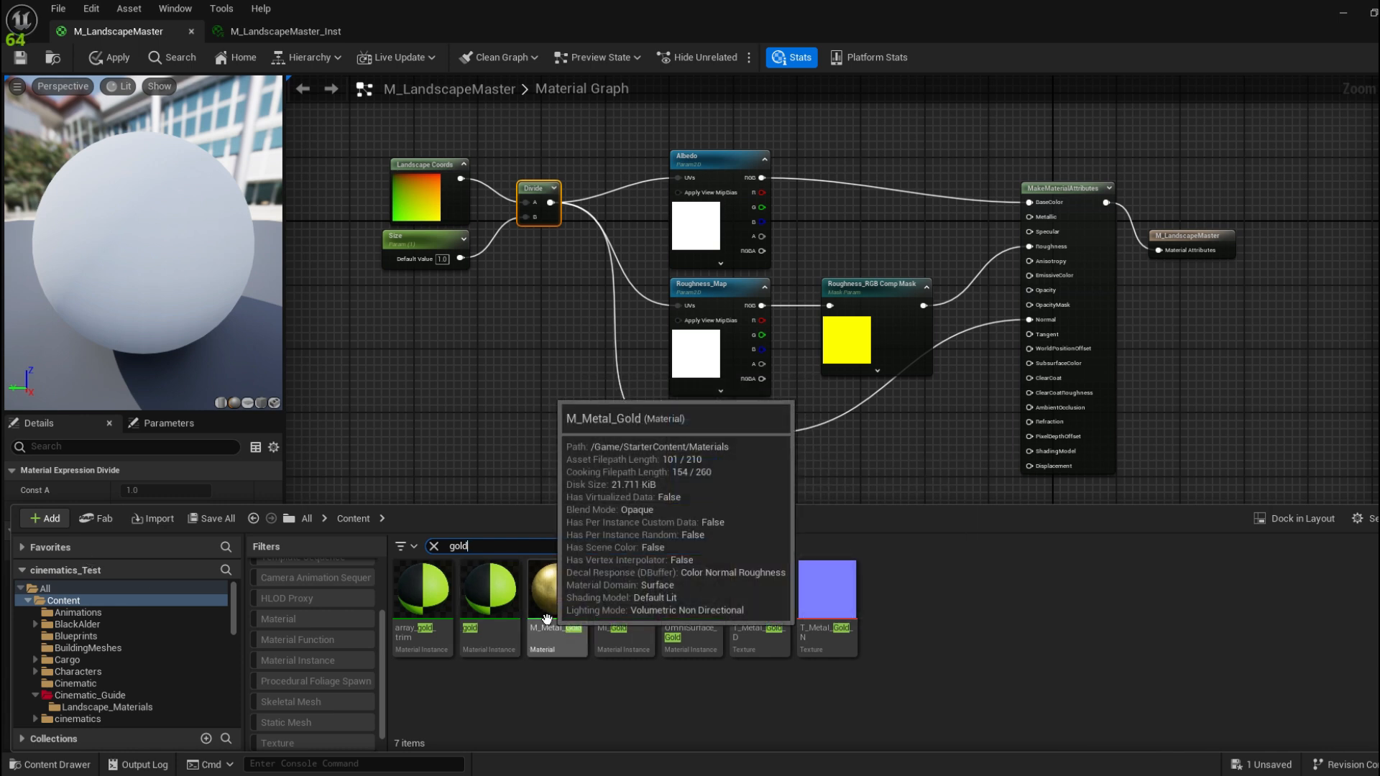
View the Starter Content pack among the content packs available for the project, and close the dialog without adding it
{"action": "left_click", "coordinate": [46, 520]}
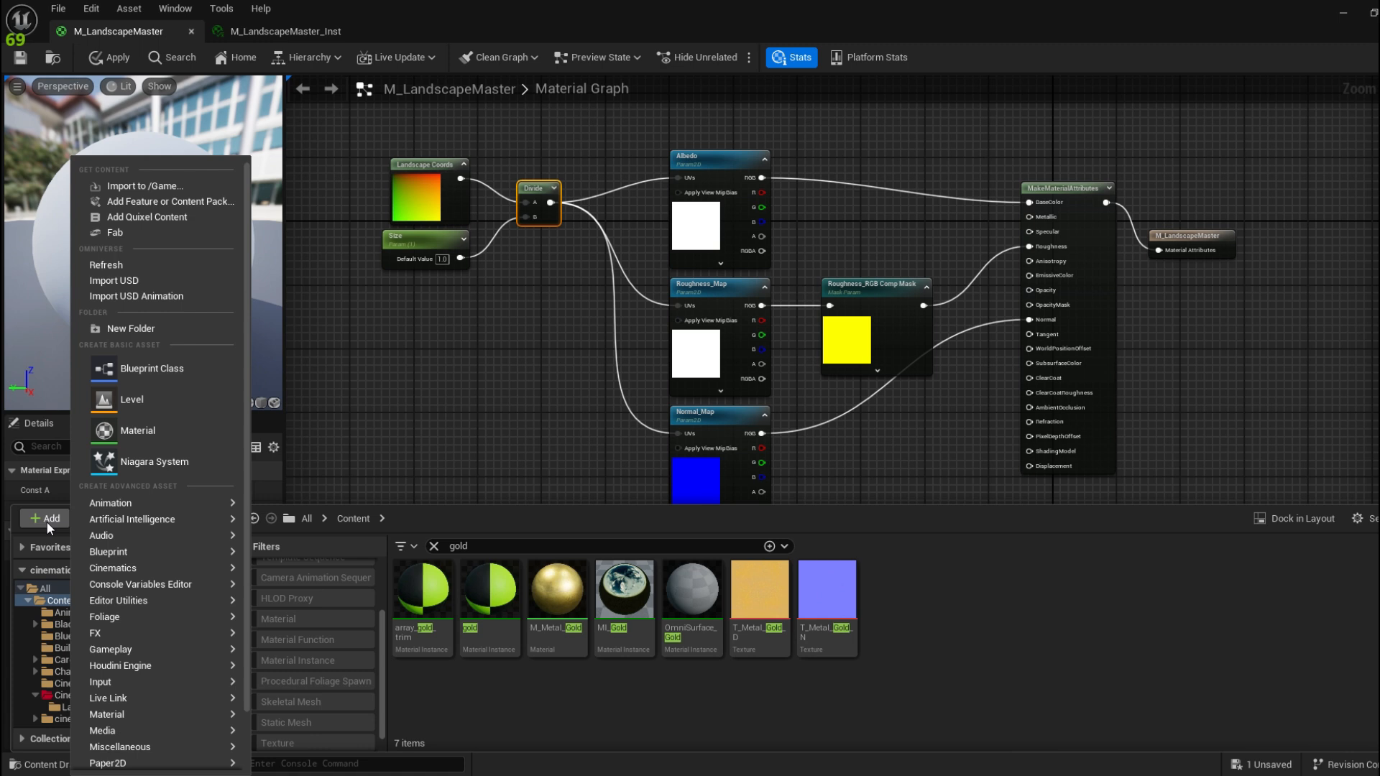
{"action": "left_click", "coordinate": [180, 201]}
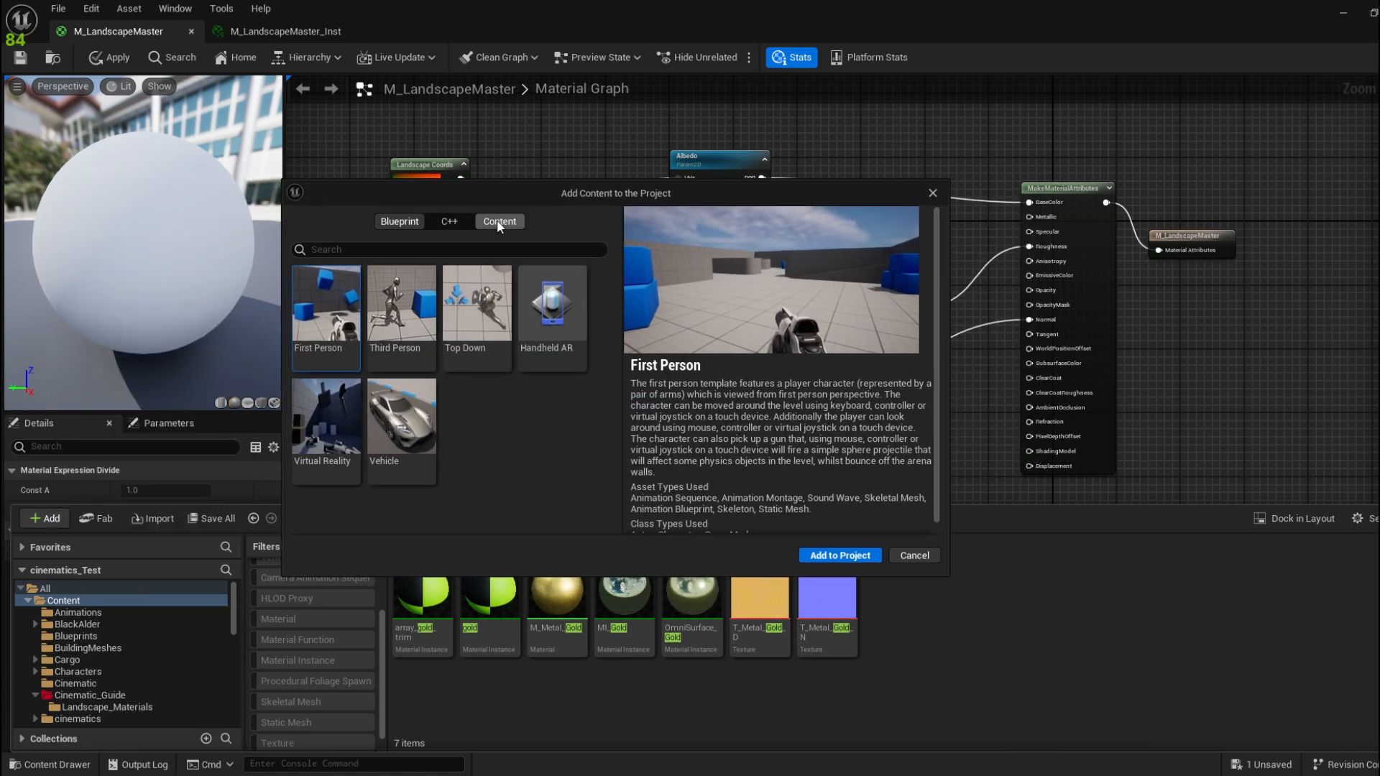
{"action": "left_click", "coordinate": [498, 222]}
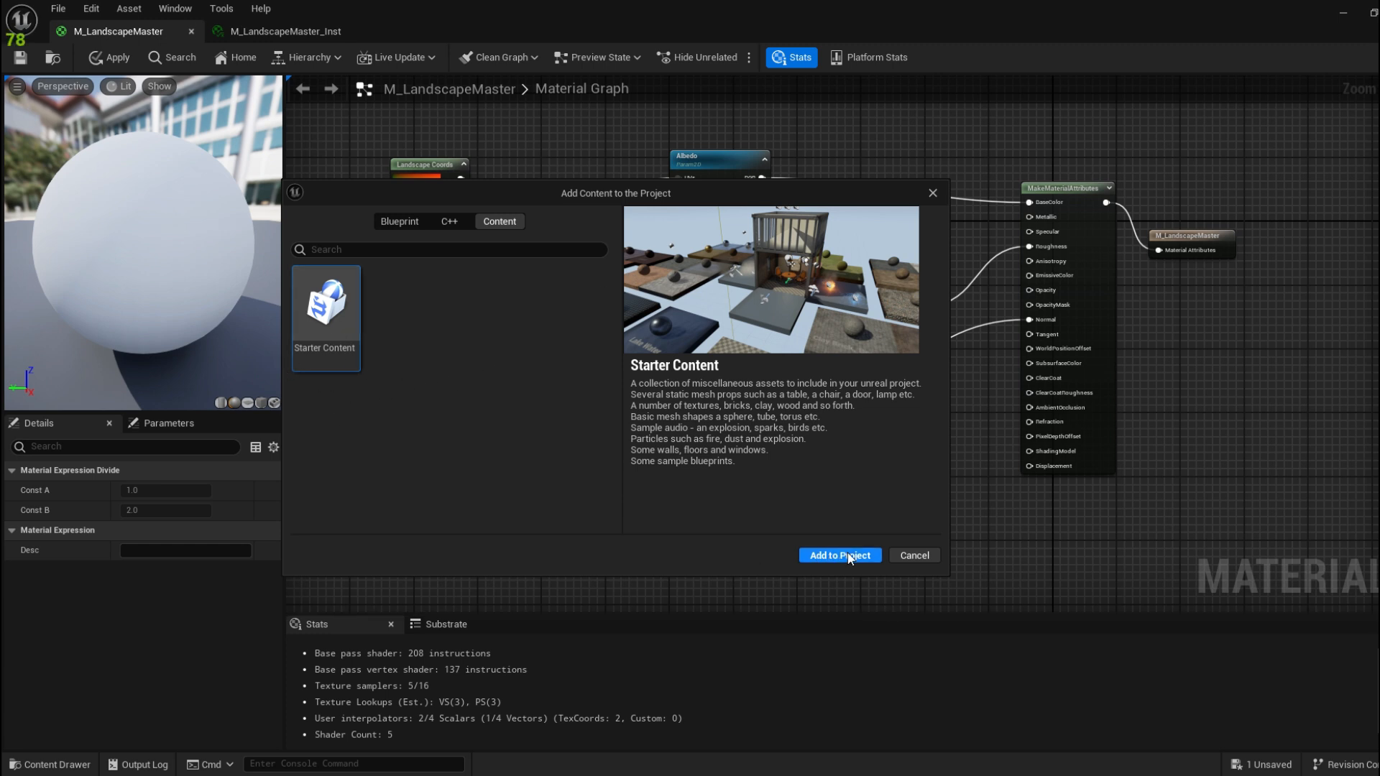
{"action": "left_click", "coordinate": [909, 555]}
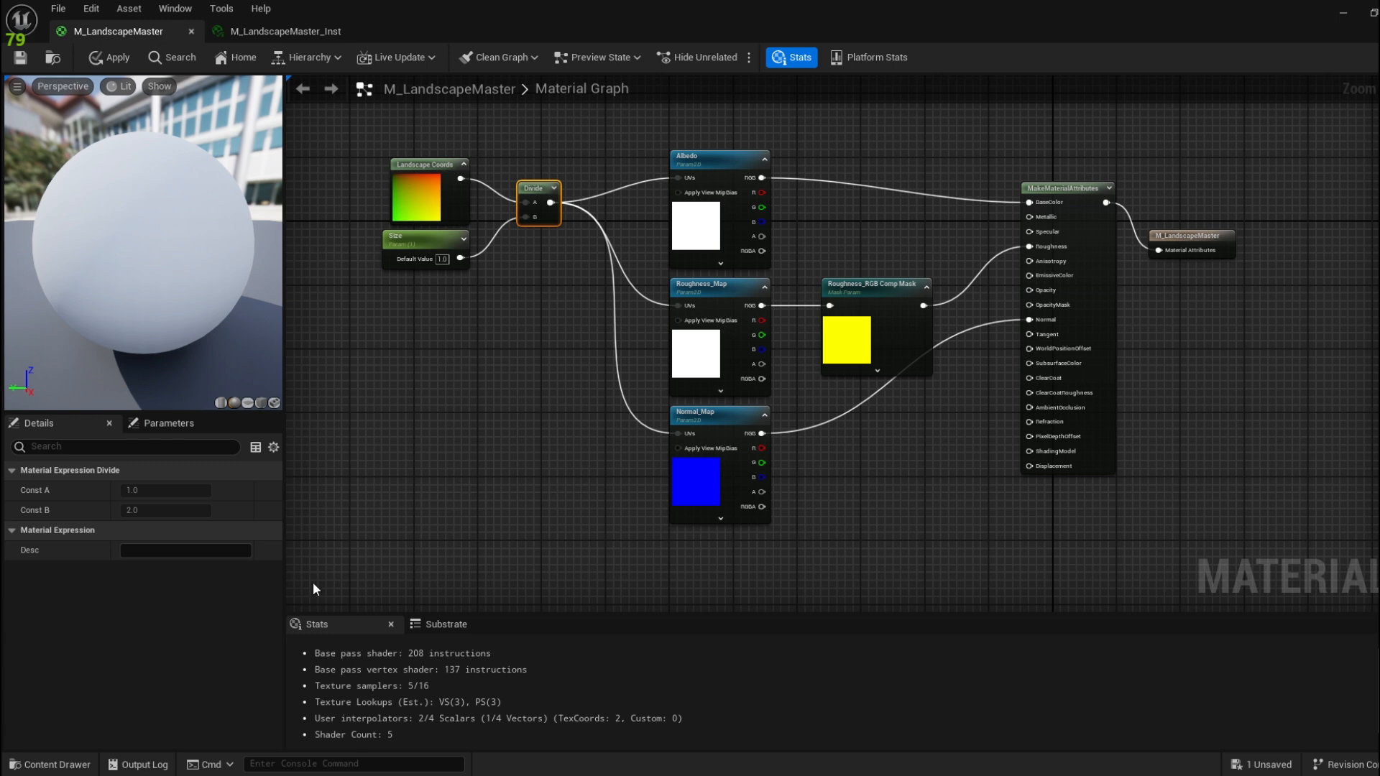
Open M_Metal_Gold and copy its Macro Texture Variation group together with the two Multiply nodes that combine its outputs
{"action": "left_click", "coordinate": [50, 764]}
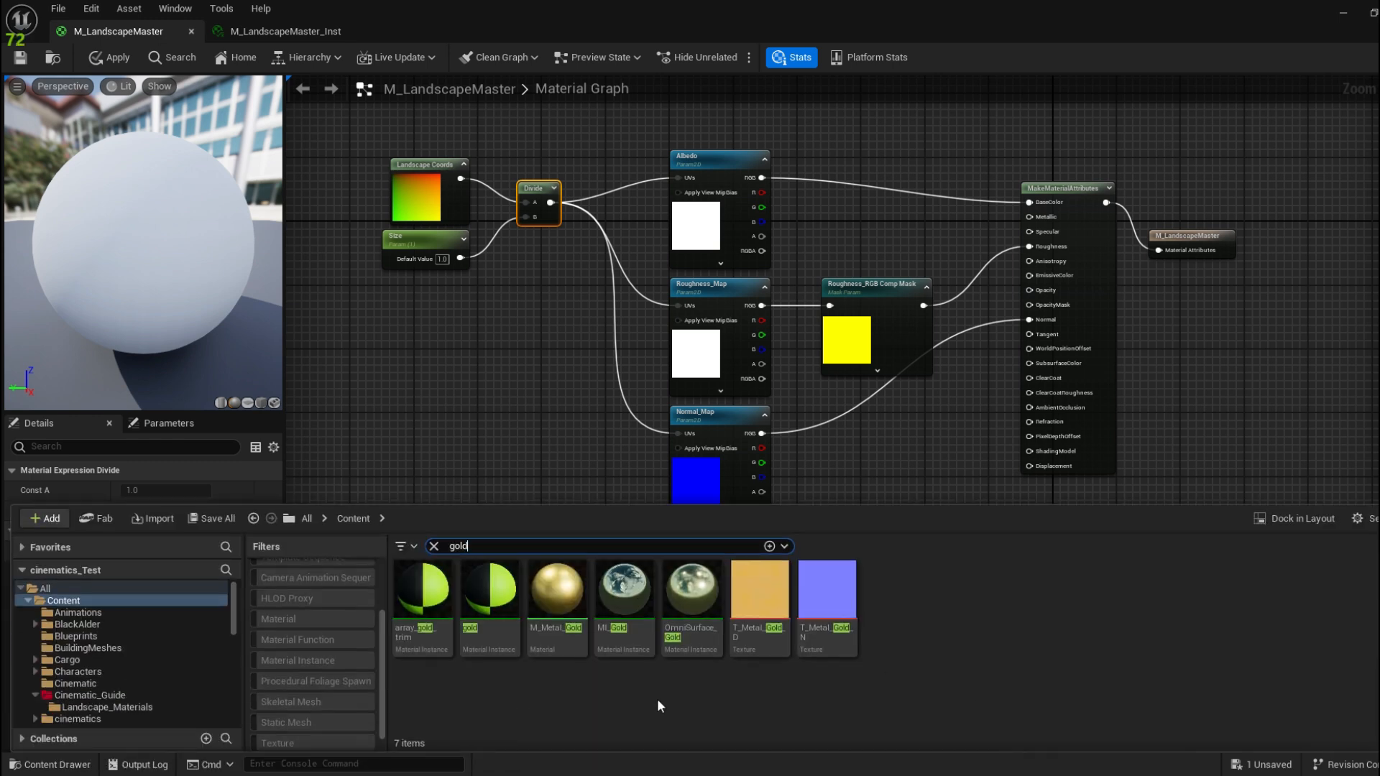
{"action": "double_click", "coordinate": [571, 613]}
{"action": "right_click_drag", "start_coordinate": [499, 375], "coordinate": [668, 446]}
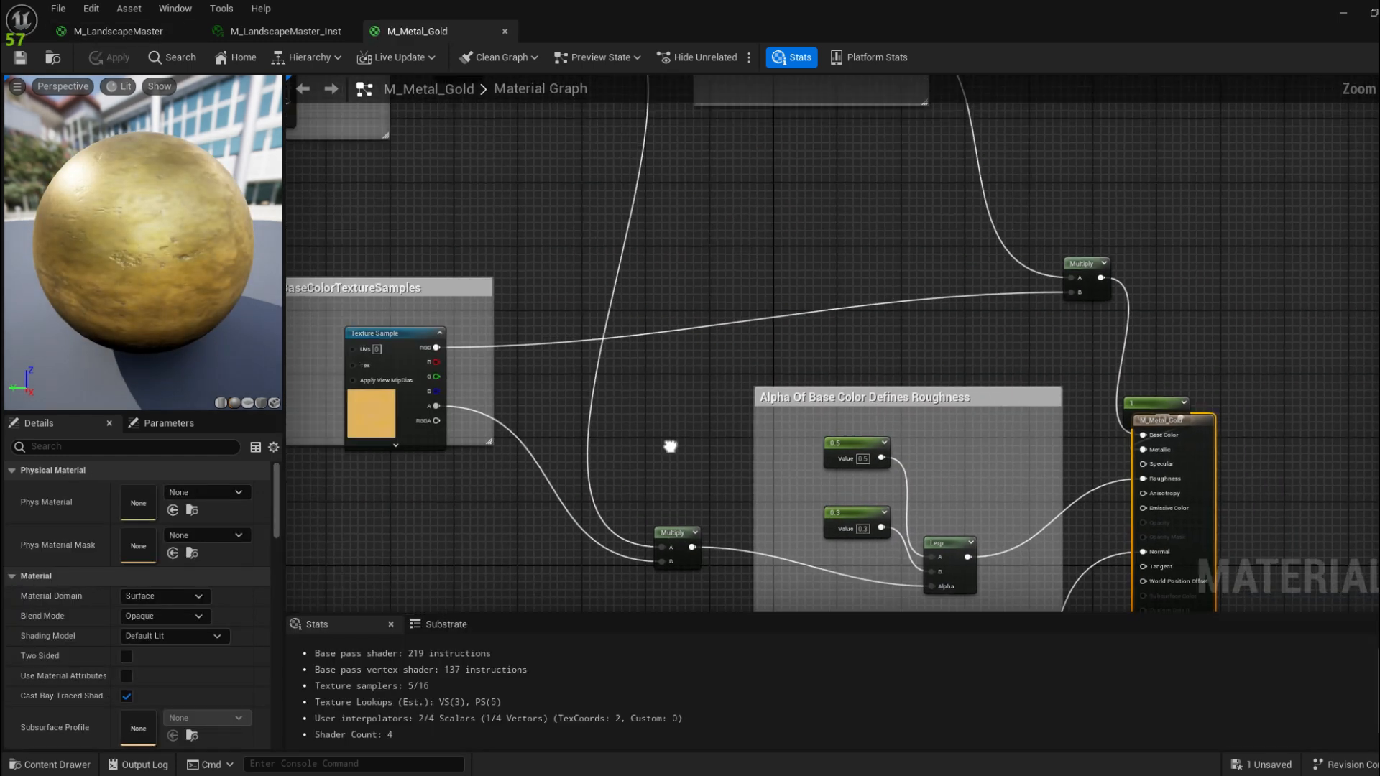
{"action": "right_click_drag", "start_coordinate": [454, 335], "coordinate": [616, 489]}
{"action": "scroll", "coordinate": [712, 471], "scroll_direction": "down", "scroll_amount": 3}
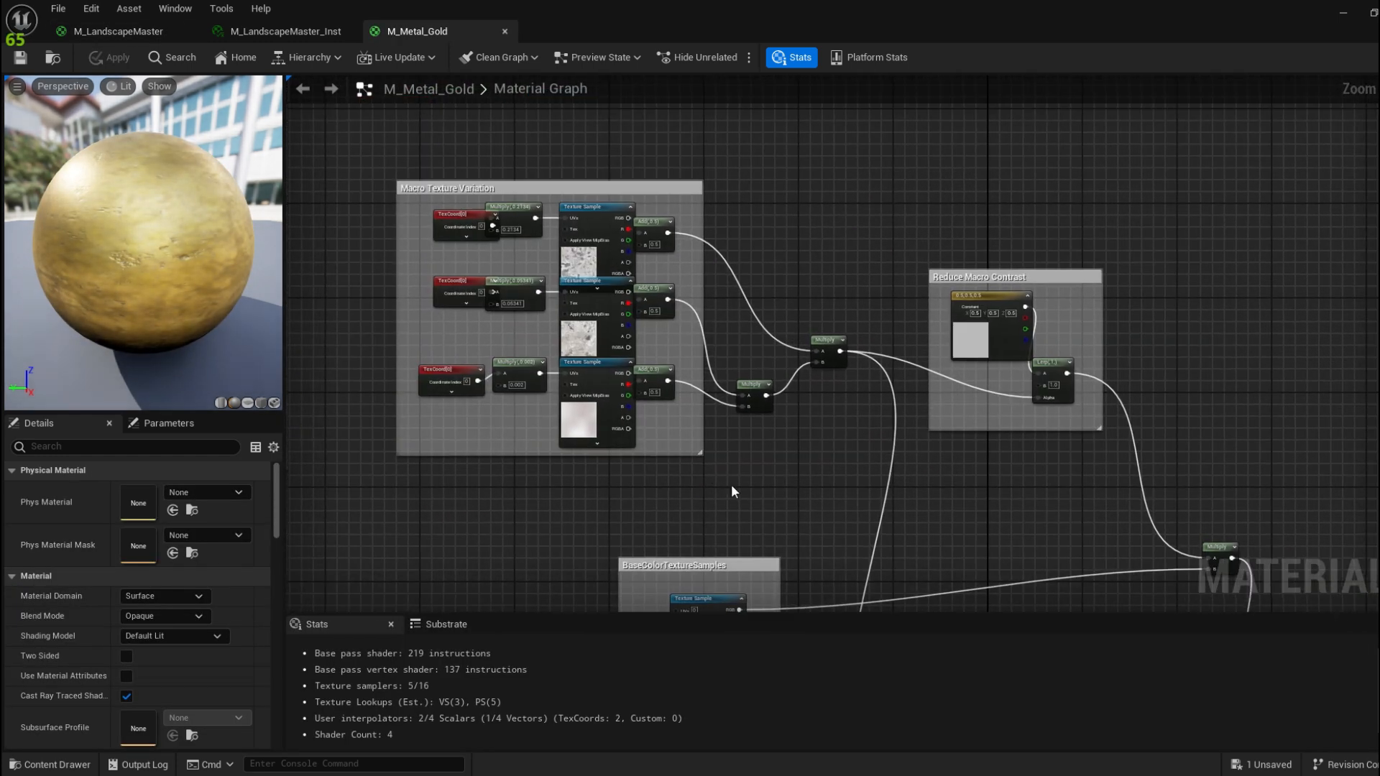
{"action": "left_click_drag", "start_coordinate": [333, 129], "coordinate": [835, 472]}
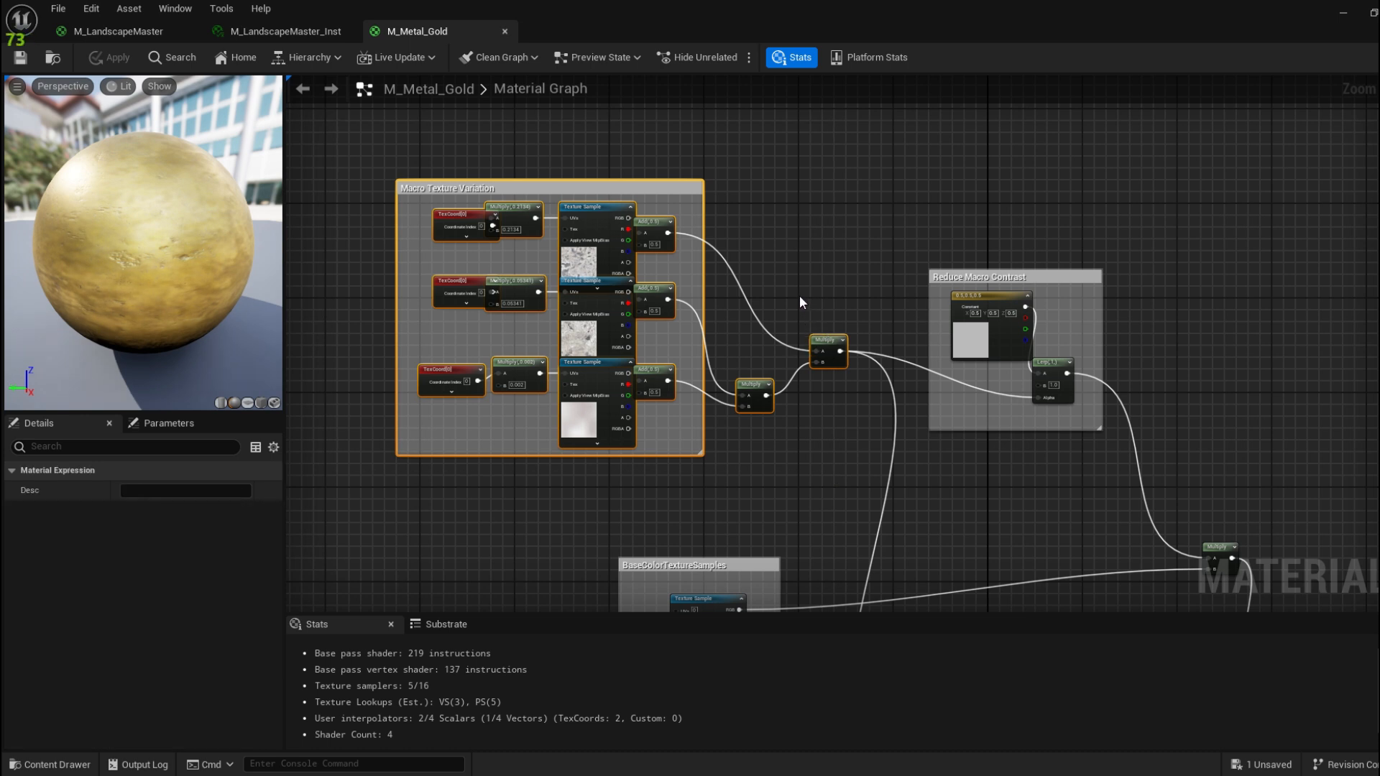
Paste the copied macro variation nodes into the M_LandscapeMaster graph above the existing texture nodes
{"action": "left_click", "coordinate": [161, 32]}
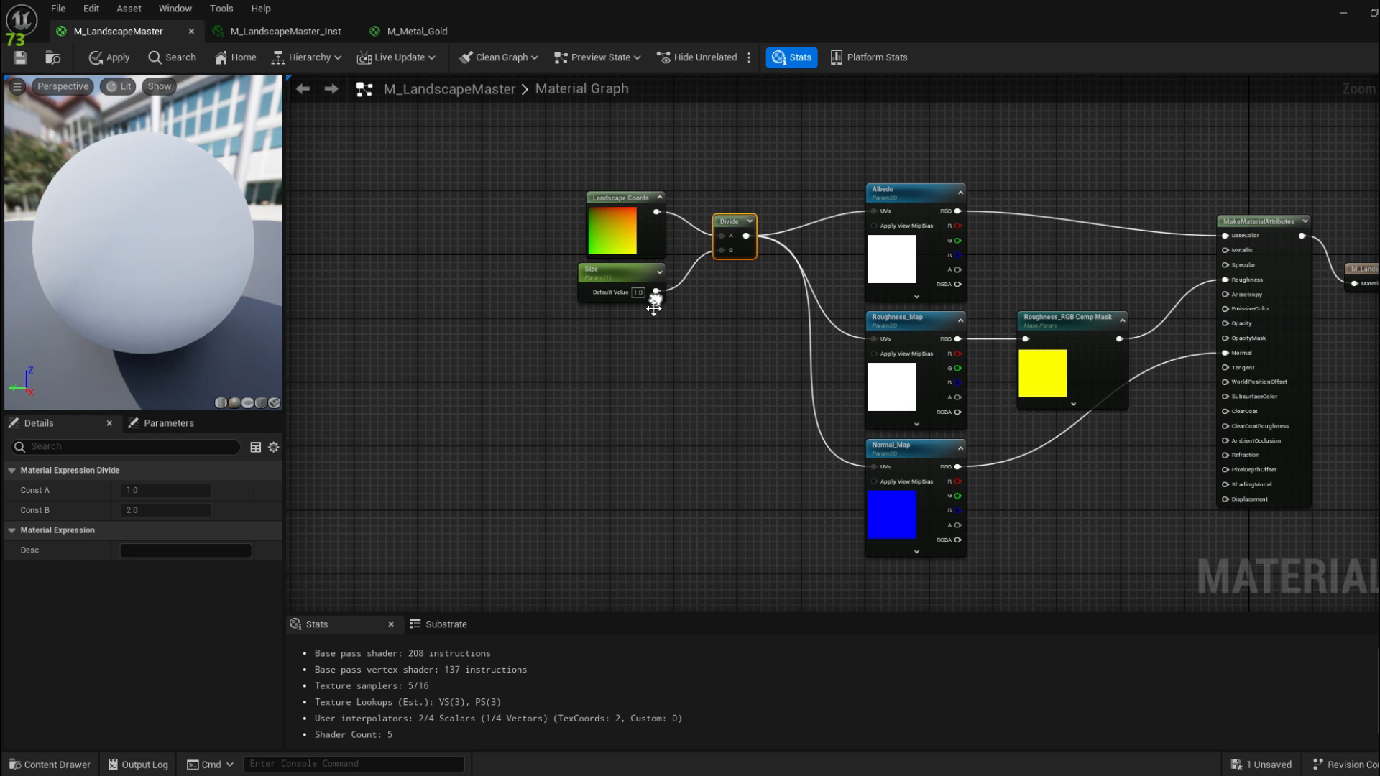
{"action": "right_click_drag", "start_coordinate": [658, 204], "coordinate": [439, 332]}
{"action": "left_click", "coordinate": [658, 204]}
{"action": "key", "text": "ctrl+v"}
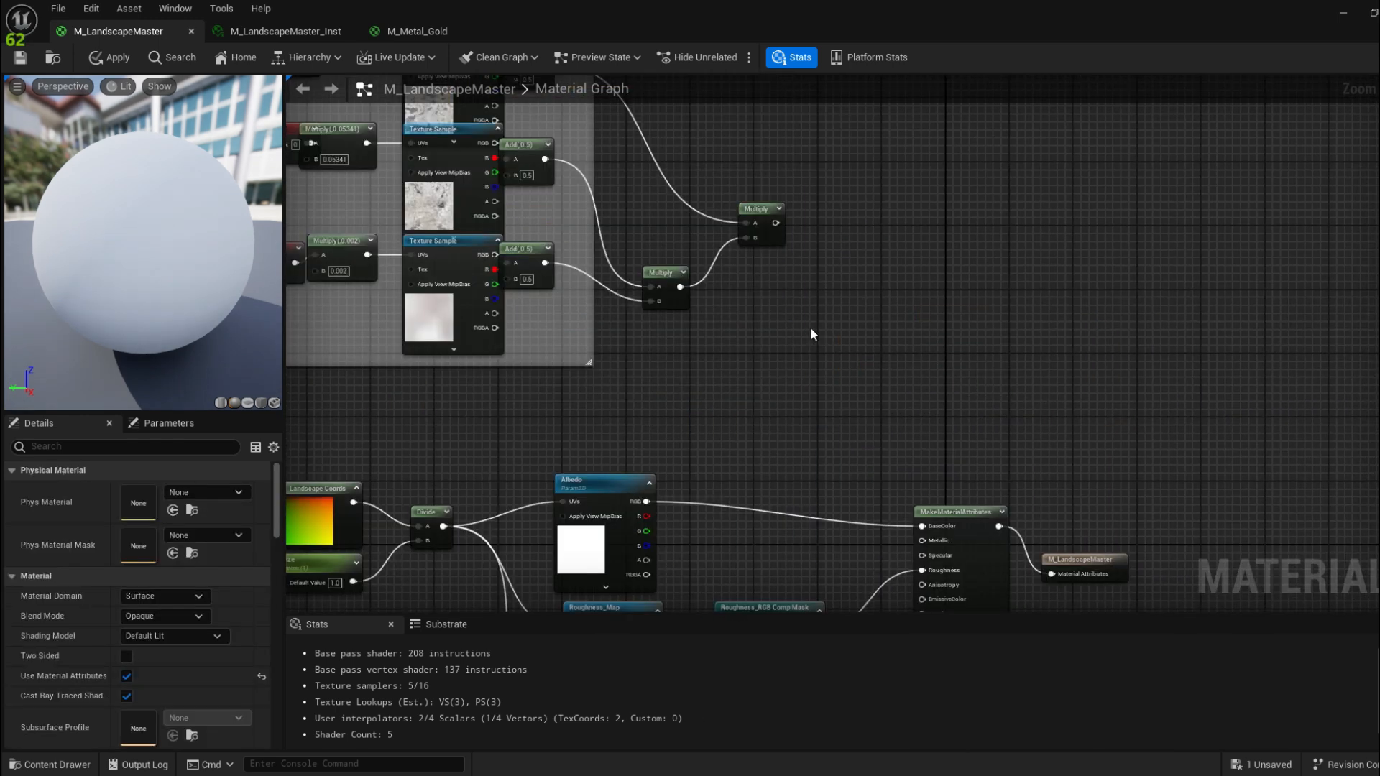
Add a Multiply node, connecting the macro variation's final Multiply to its A input and Albedo RGB to its B input
{"action": "right_click_drag", "start_coordinate": [809, 326], "coordinate": [832, 304]}
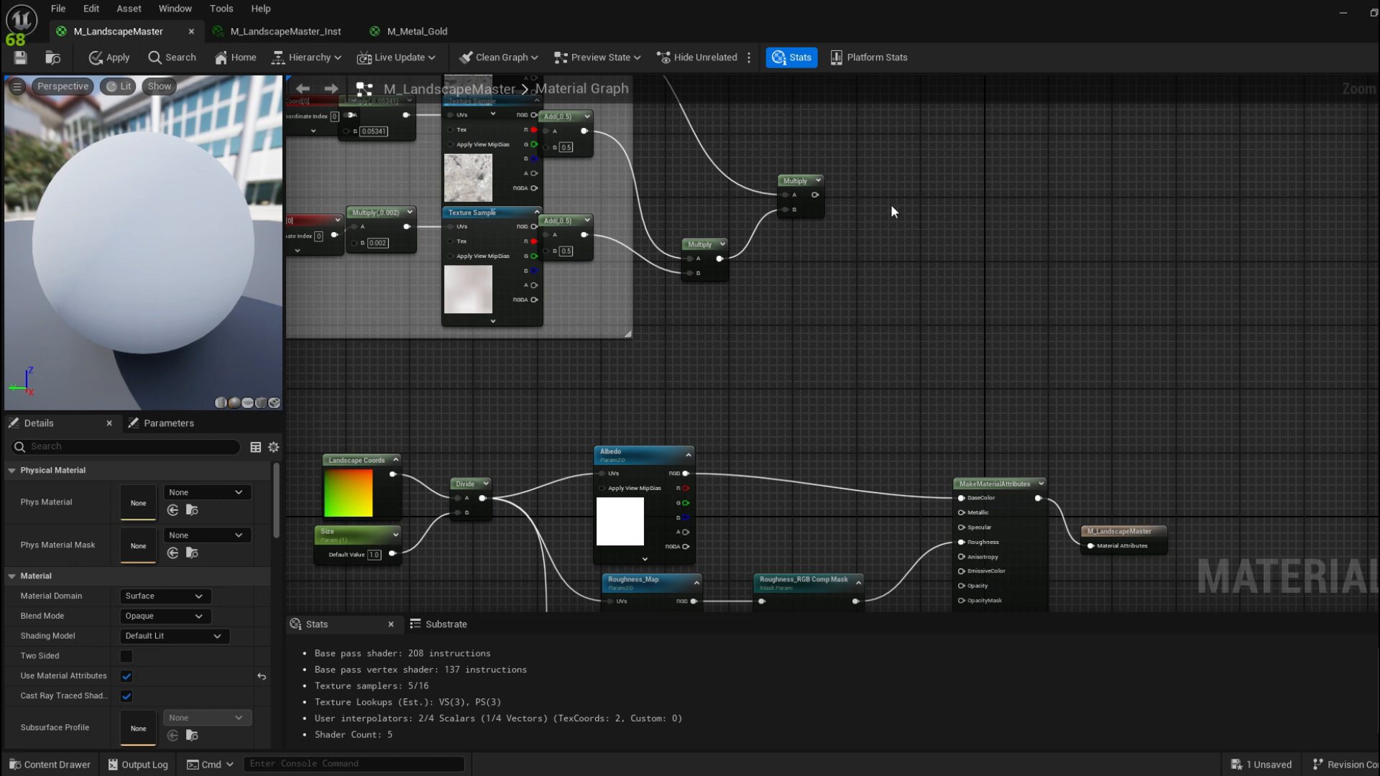
{"action": "left_click", "coordinate": [891, 205]}
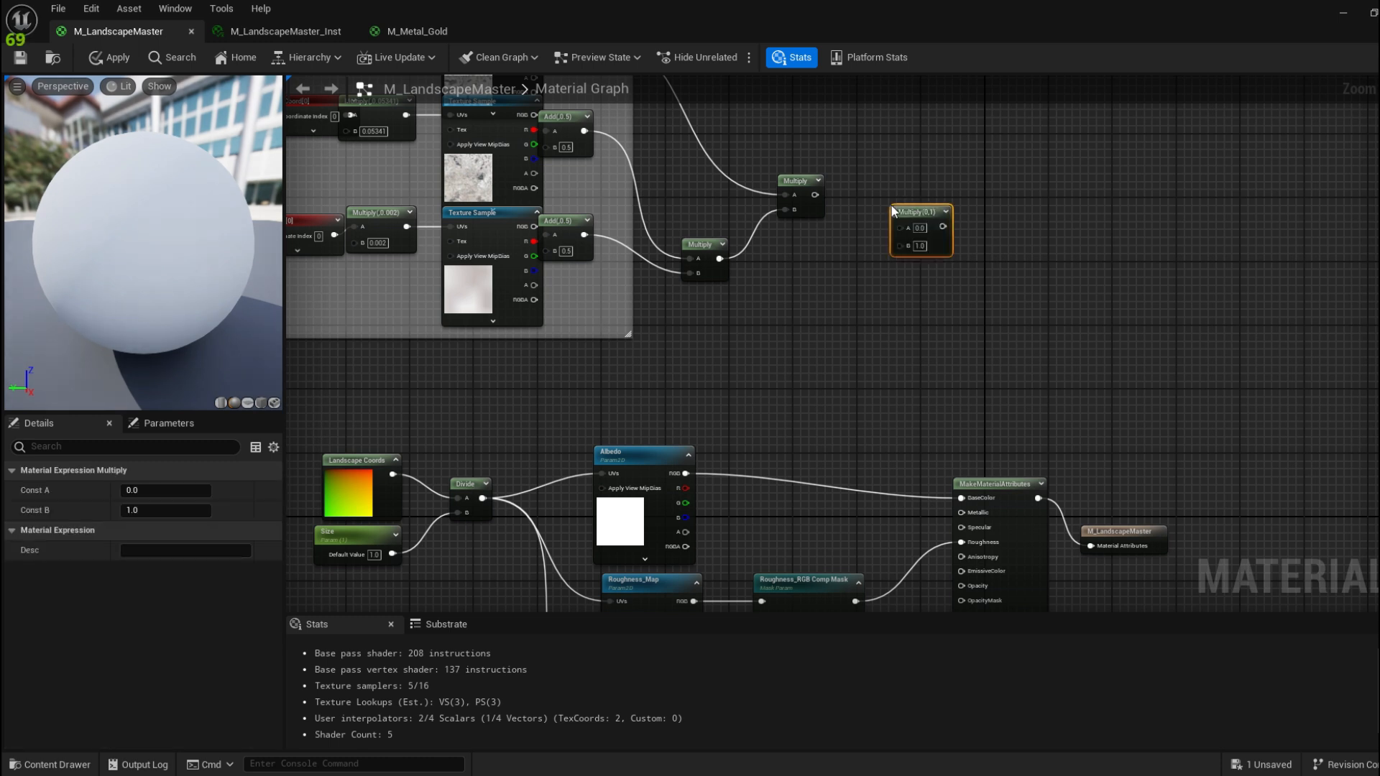
{"action": "left_click_drag", "start_coordinate": [904, 213], "coordinate": [882, 188]}
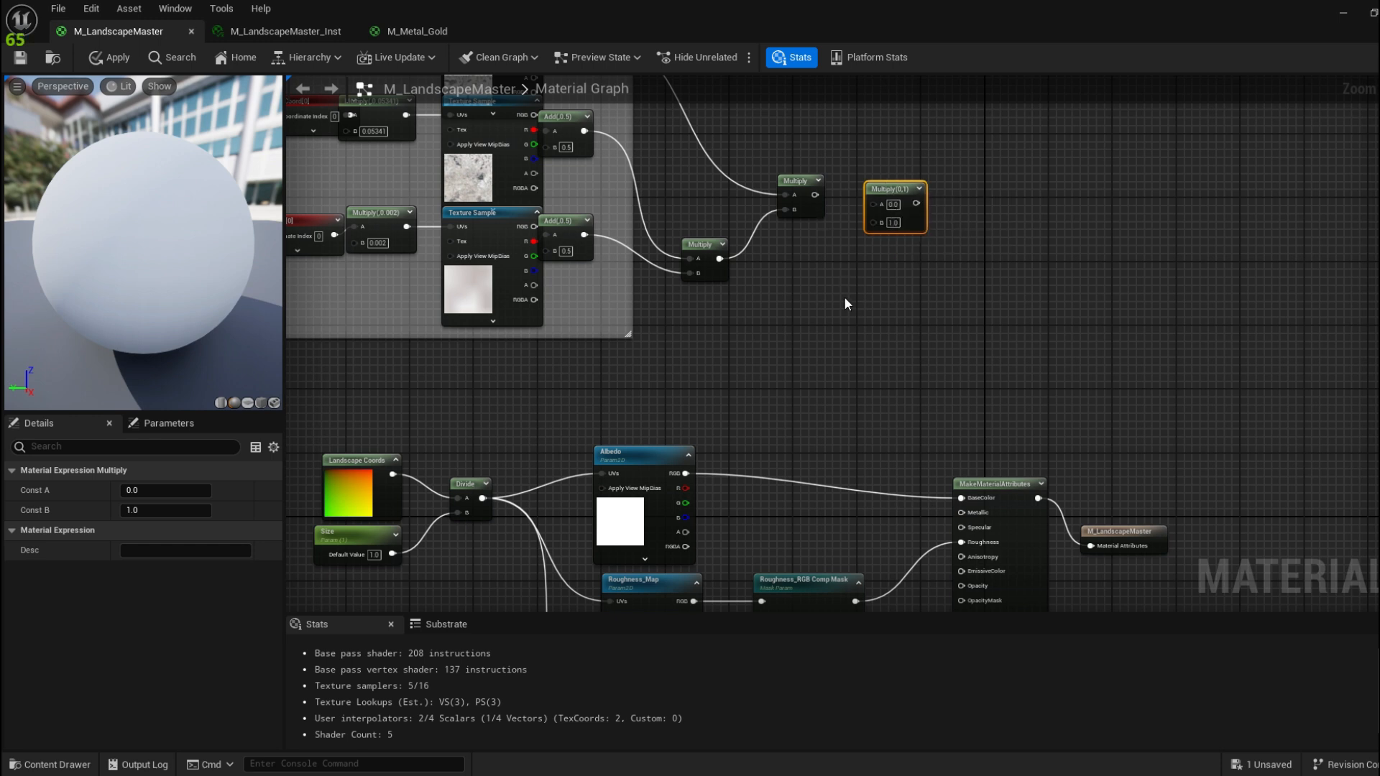
{"action": "left_click_drag", "start_coordinate": [814, 194], "coordinate": [873, 205]}
{"action": "right_click_drag", "start_coordinate": [852, 266], "coordinate": [839, 207]}
{"action": "left_click_drag", "start_coordinate": [671, 414], "coordinate": [873, 326]}
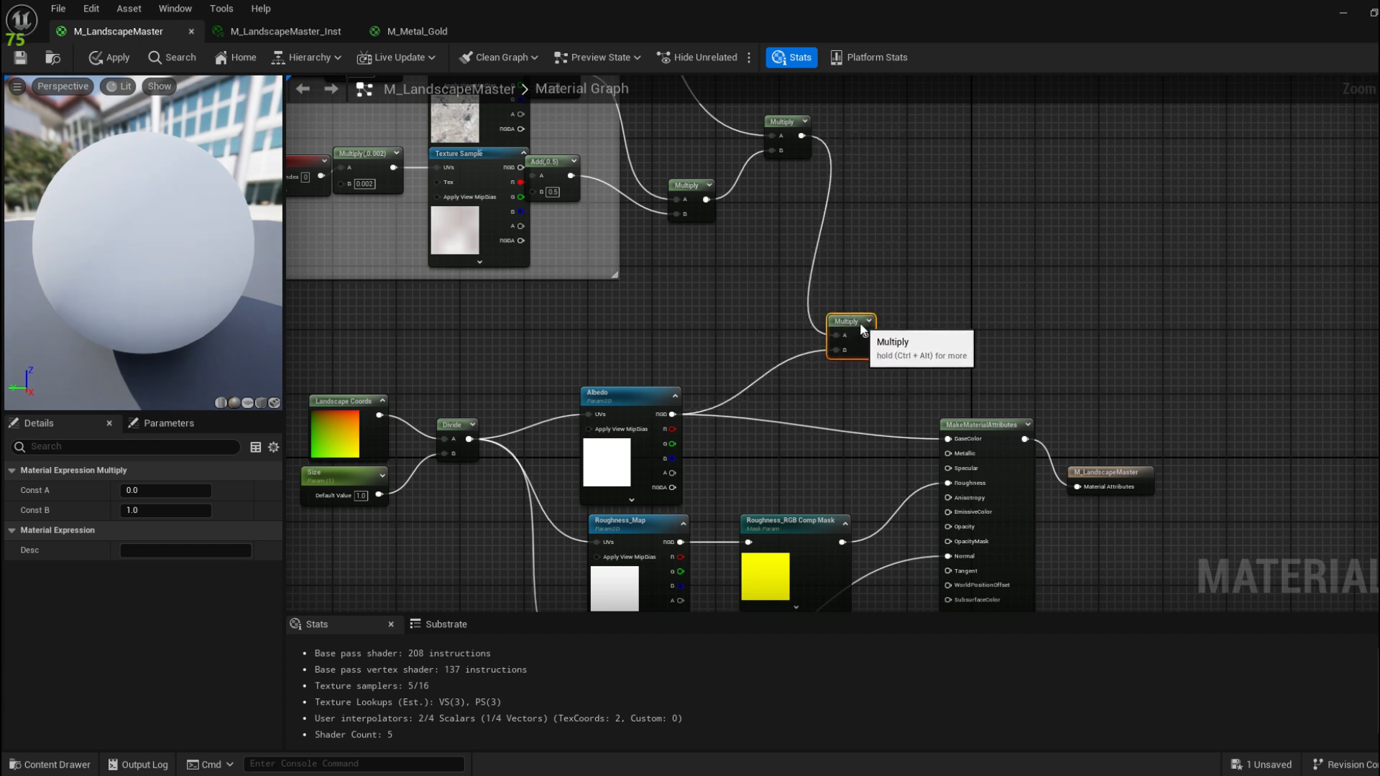
Connect the new Multiply output to BaseColor of MakeMaterialAttributes, check the preview sphere, and save M_LandscapeMaster
{"action": "right_click_drag", "start_coordinate": [939, 325], "coordinate": [757, 215]}
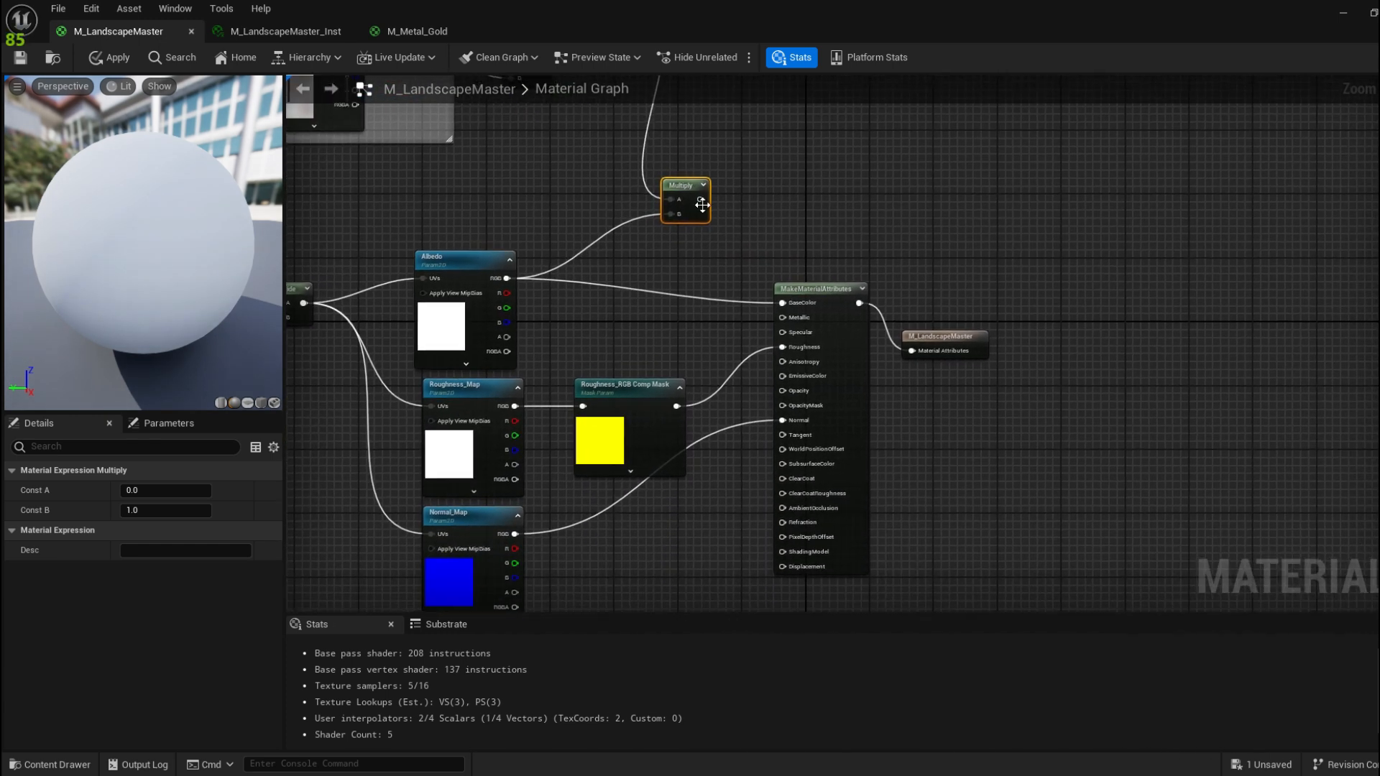
{"action": "left_click_drag", "start_coordinate": [699, 199], "coordinate": [781, 303]}
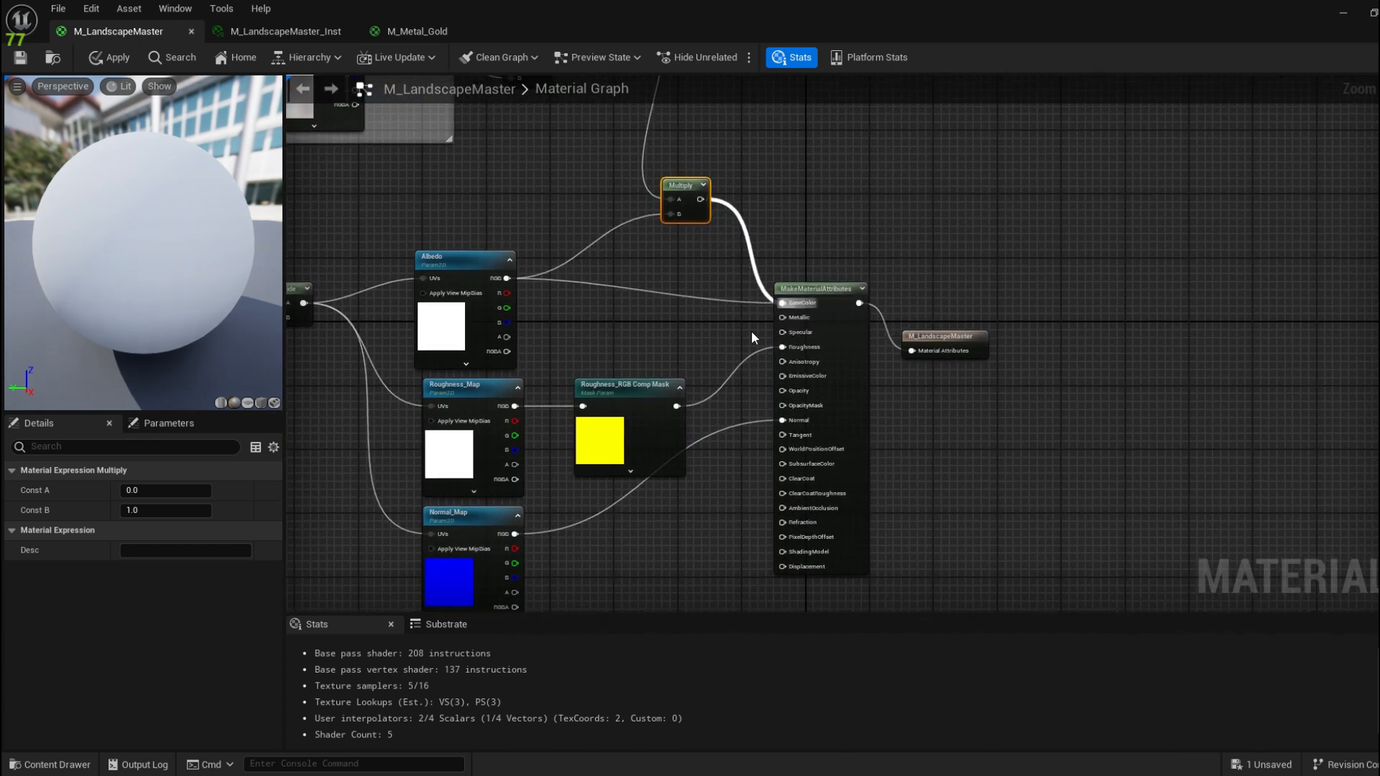
{"action": "right_click_drag", "start_coordinate": [592, 265], "coordinate": [698, 316]}
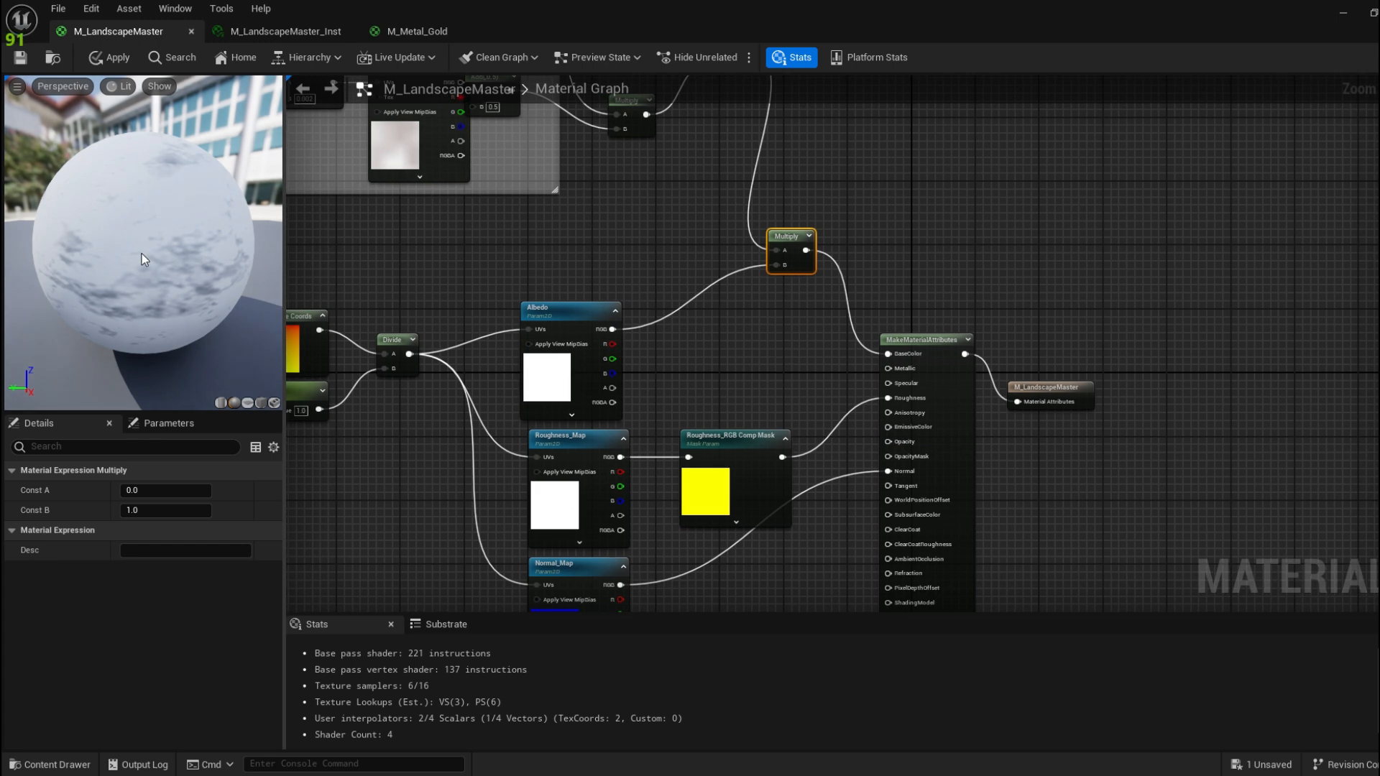
{"action": "left_click_drag", "start_coordinate": [144, 271], "coordinate": [252, 245]}
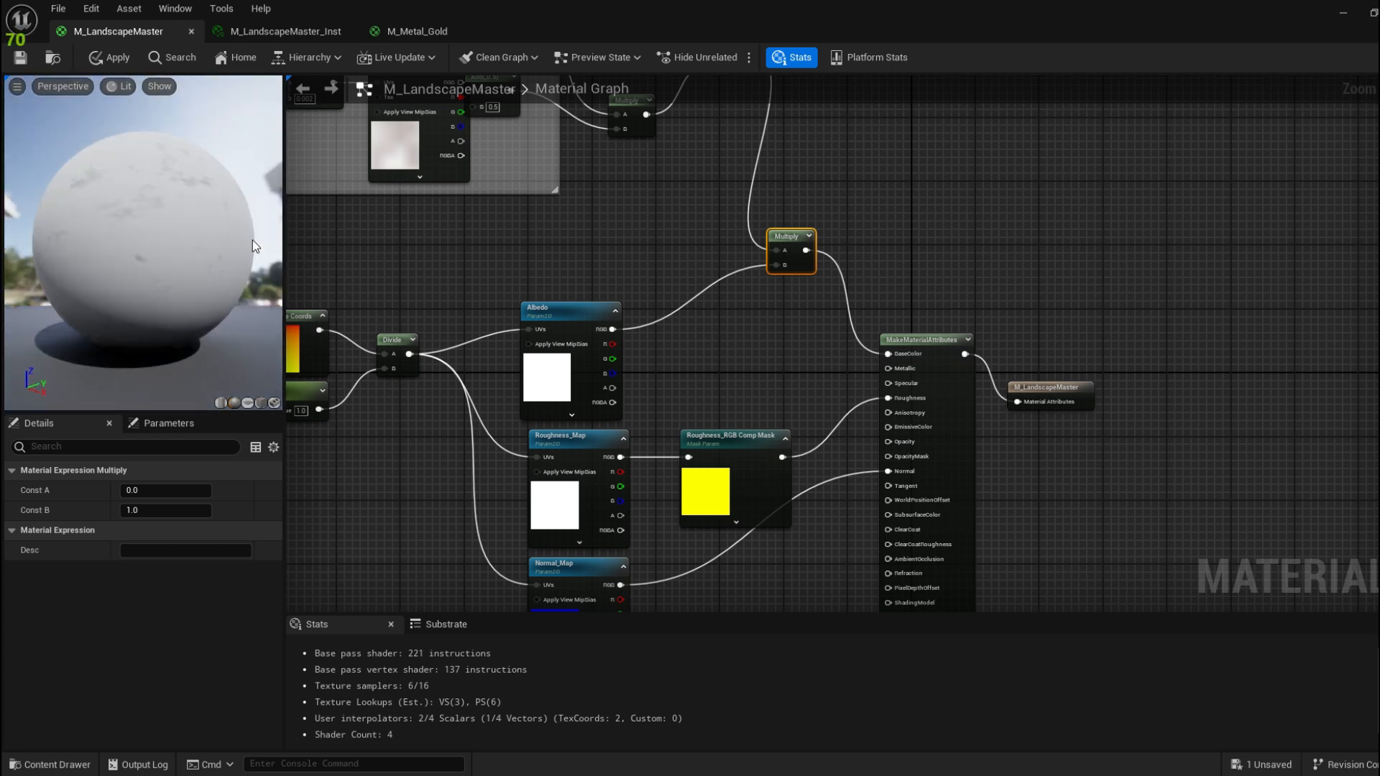
{"action": "left_click", "coordinate": [15, 65]}
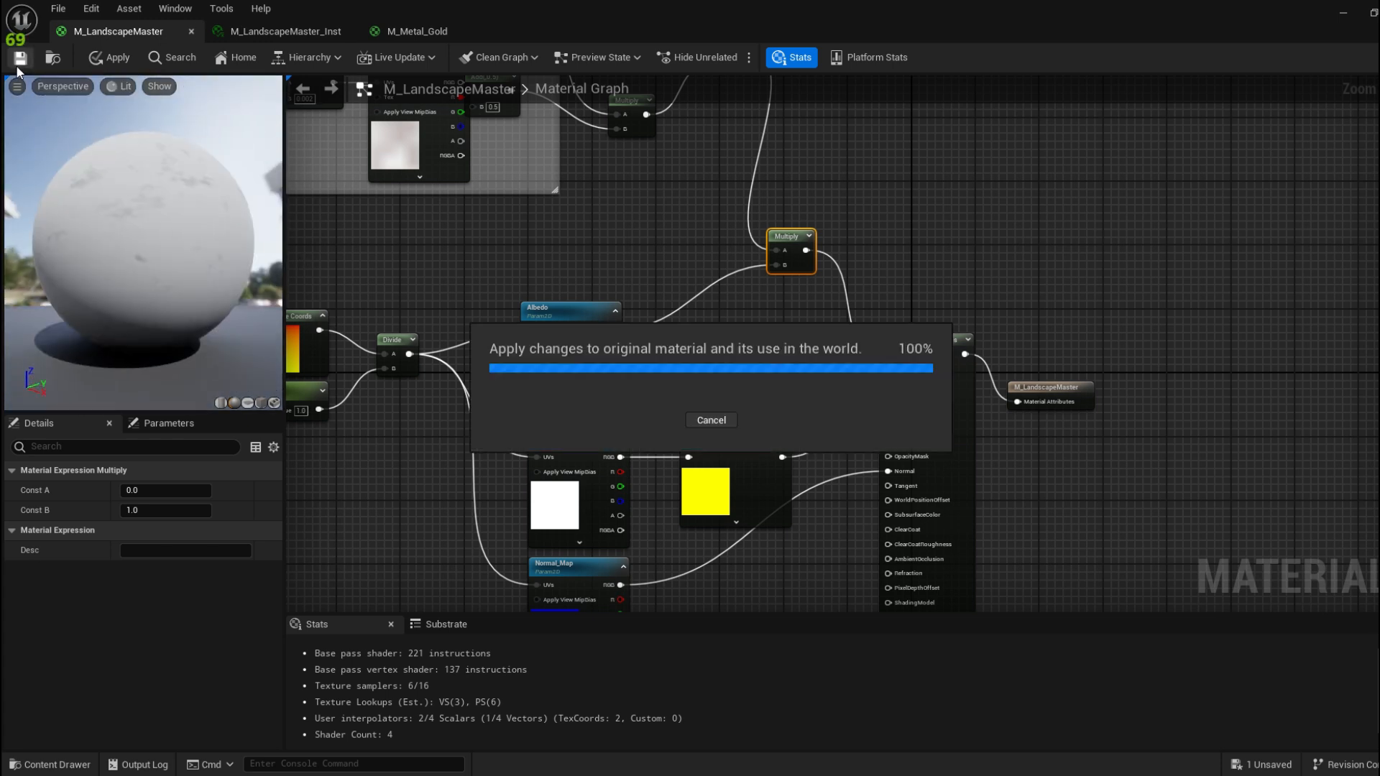
Examine the macro variation across the landscape from high above, with the camera speed raised to 2, and return to the M_LandscapeMaster graph
{"action": "left_click", "coordinate": [1345, 18]}
{"action": "key", "text": "s"}
{"action": "right_click_drag", "start_coordinate": [871, 310], "coordinate": [454, 271]}
{"action": "scroll", "coordinate": [871, 453], "scroll_direction": "up", "scroll_amount": 1}
{"action": "key", "text": "s"}
{"action": "key", "text": "d"}
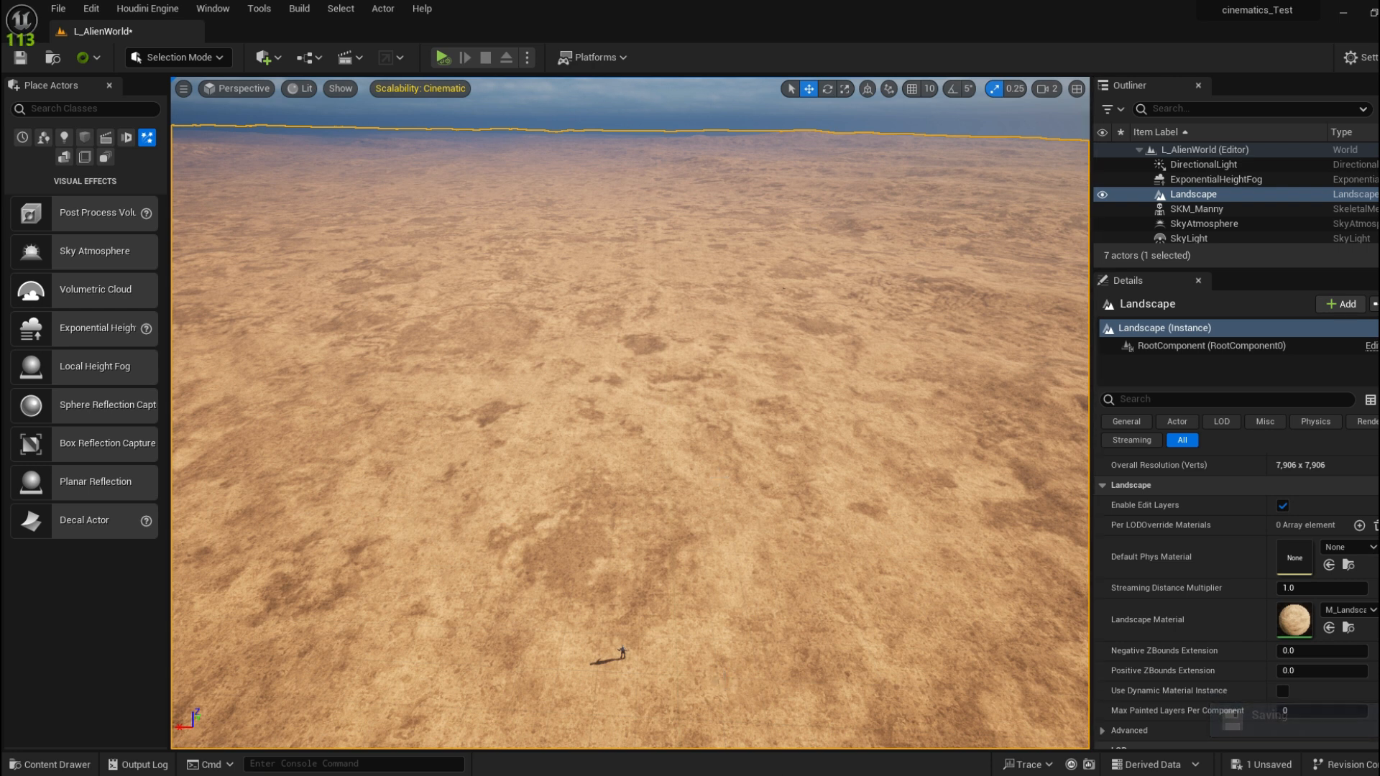
{"action": "mouse_move", "coordinate": [672, 775]}
{"action": "left_click", "coordinate": [891, 732]}
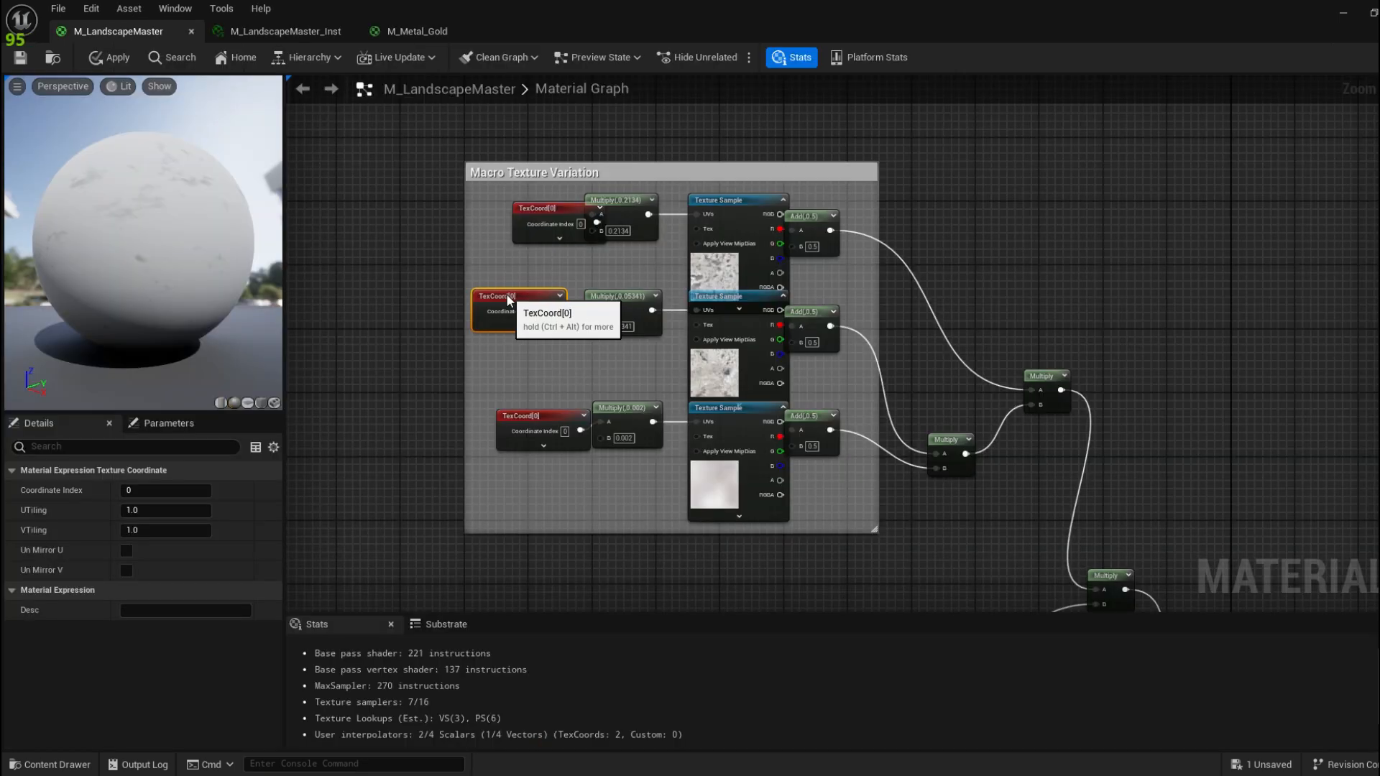
Line up the upper TexCoord nodes and add a scalar parameter named Macro_1 beside the Macro Texture Variation group
{"action": "right_click_drag", "start_coordinate": [626, 357], "coordinate": [610, 398]}
{"action": "left_click", "coordinate": [479, 244]}
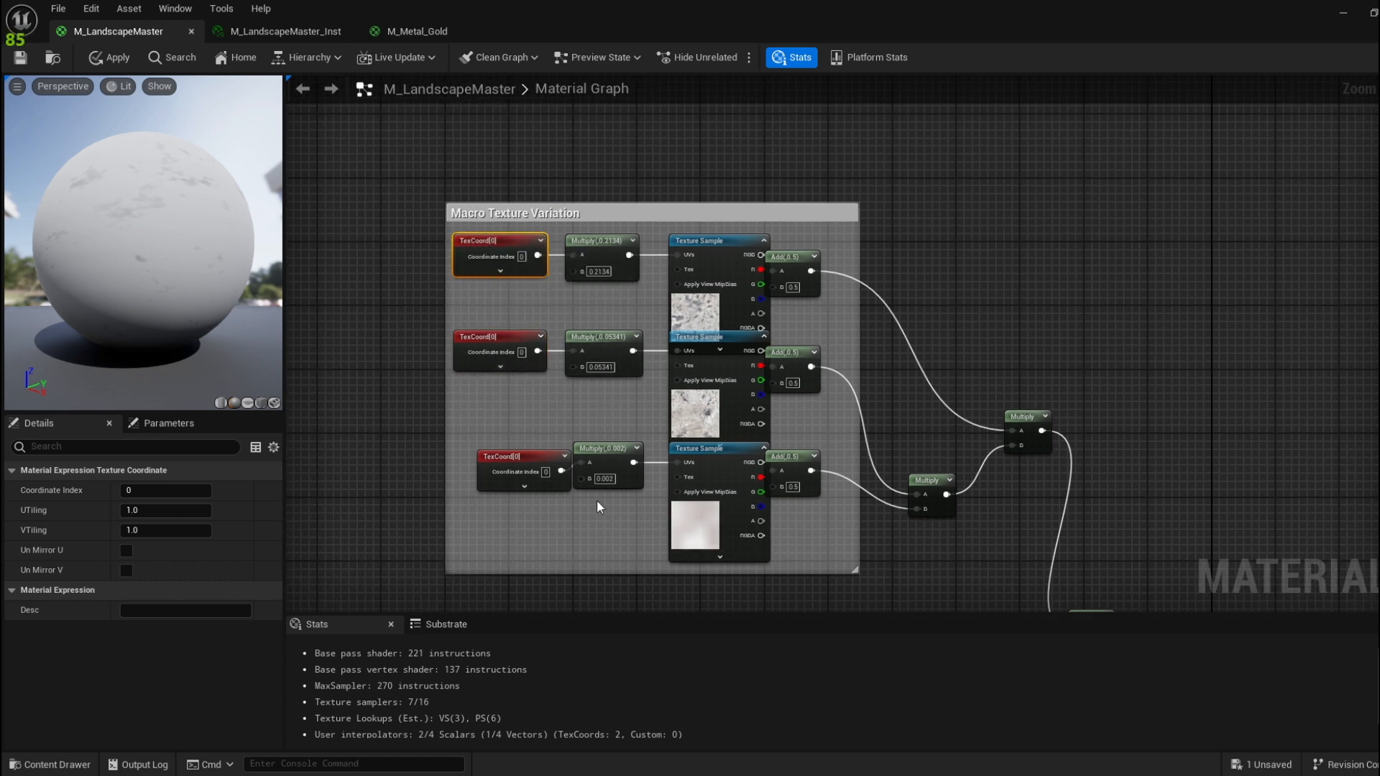
{"action": "scroll", "coordinate": [546, 337], "scroll_direction": "up", "scroll_amount": 2}
{"action": "right_click_drag", "start_coordinate": [515, 287], "coordinate": [692, 247]}
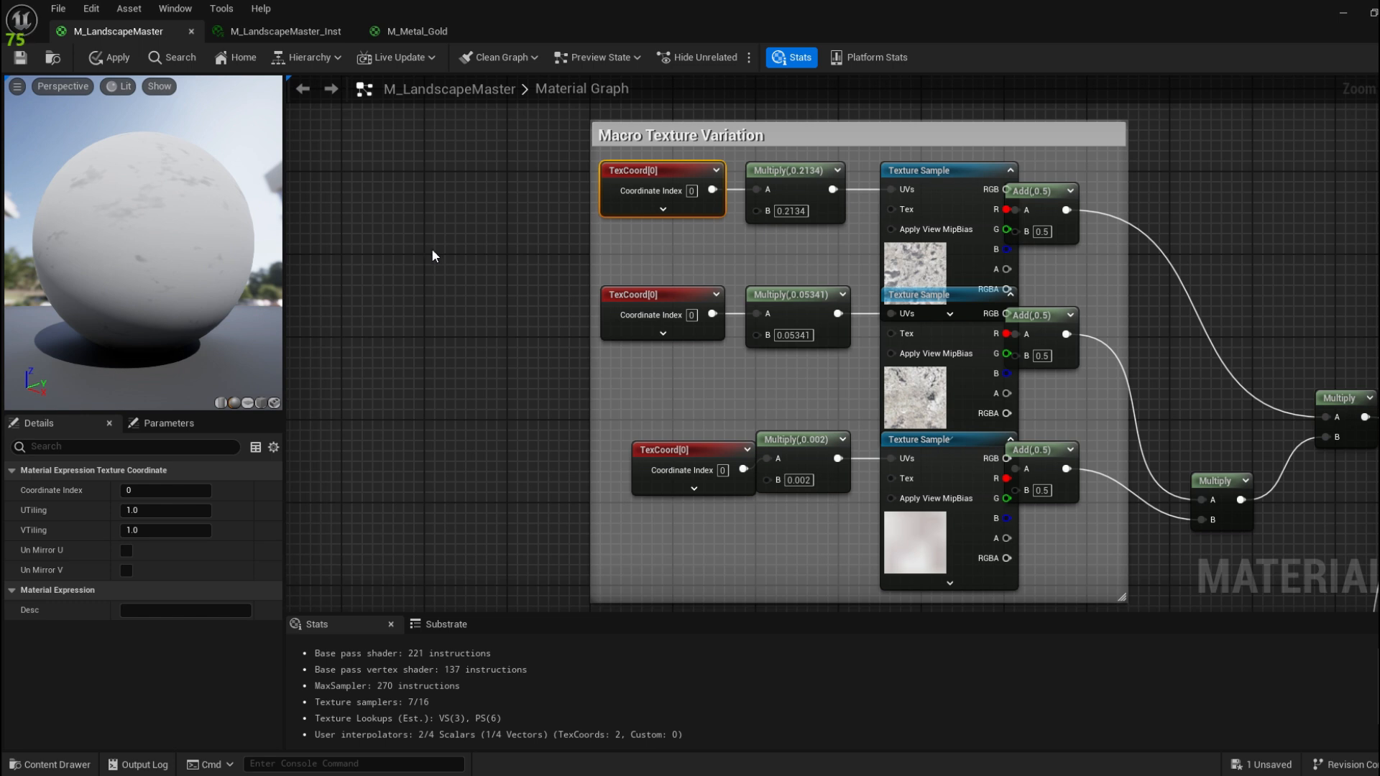
{"action": "left_click", "coordinate": [399, 252]}
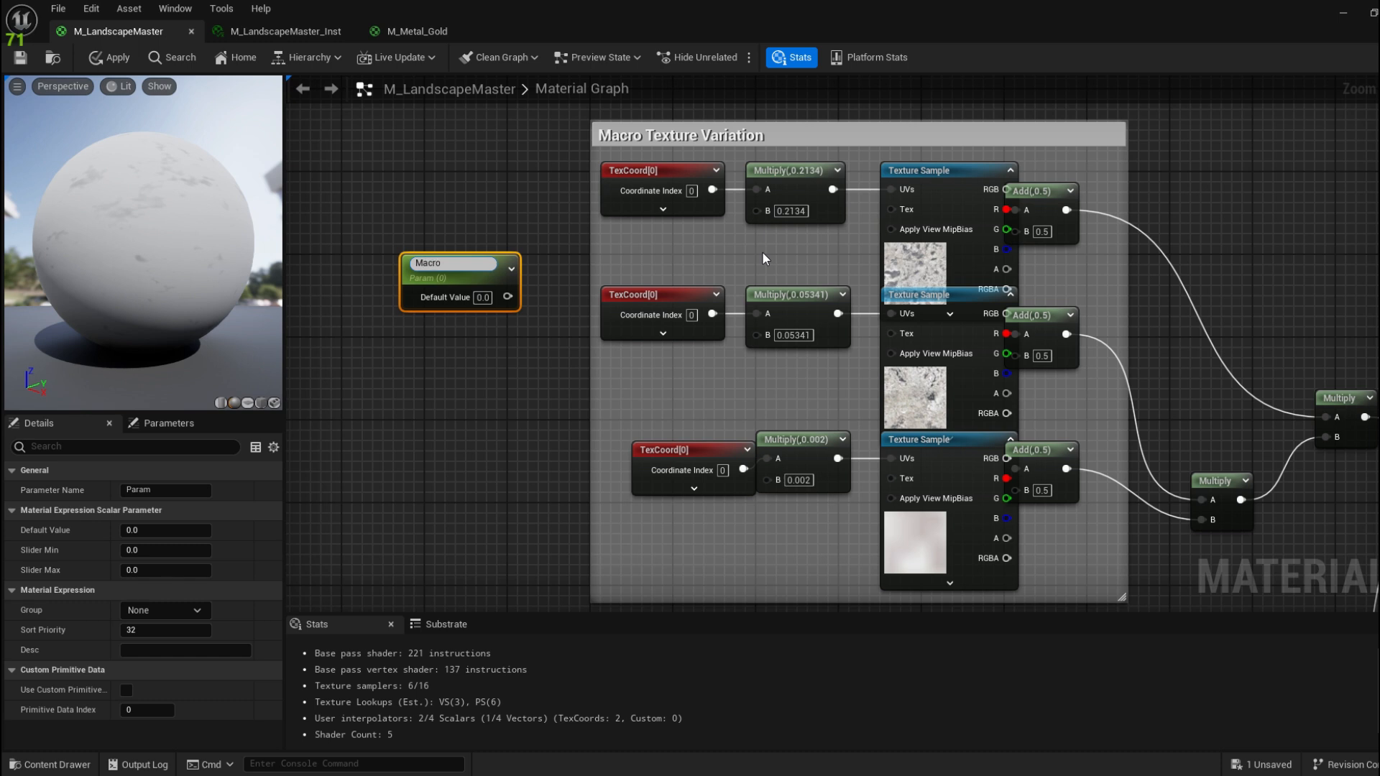
{"action": "type", "text": "Macro_1"}
{"action": "key", "text": "Return"}
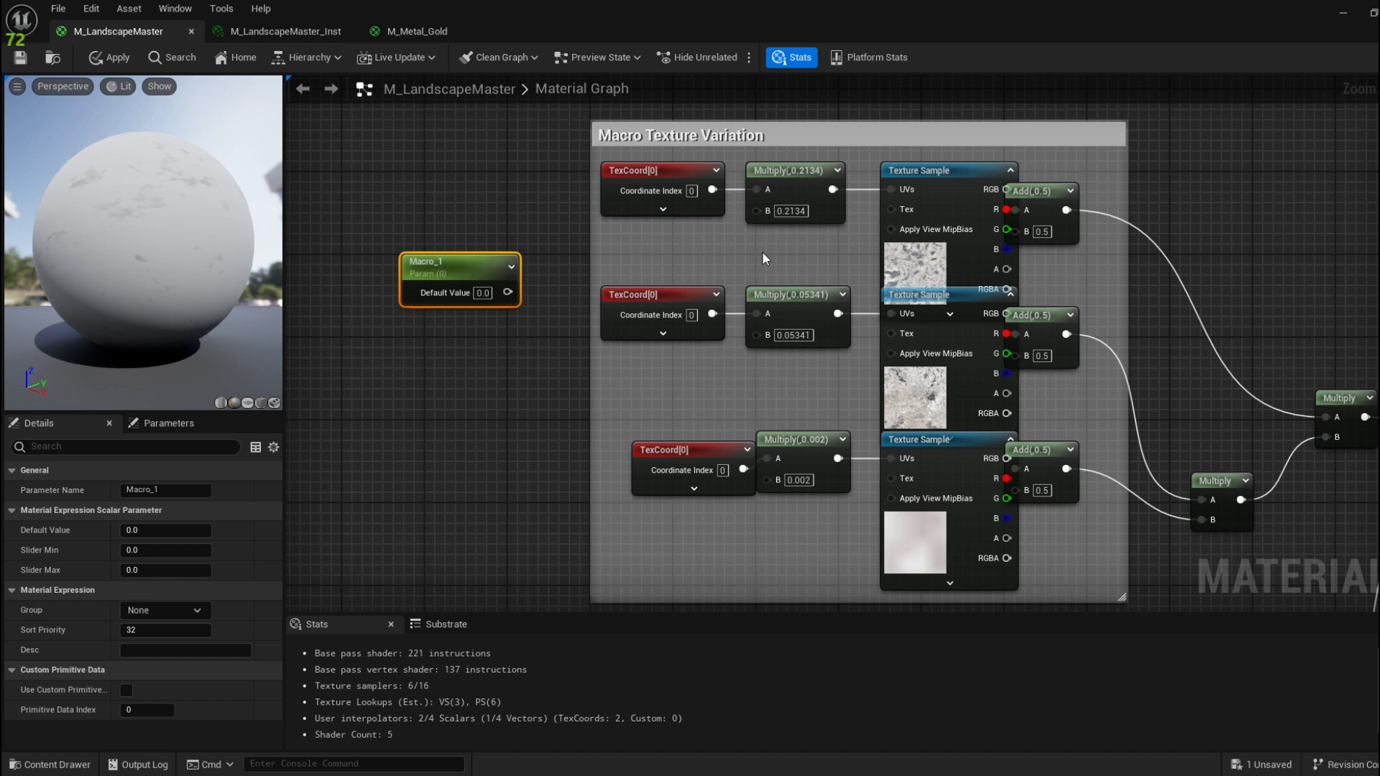
Paste a copy of the Macro_1 parameter below the original and rename it Macro_2
{"action": "key", "text": "ctrl+v"}
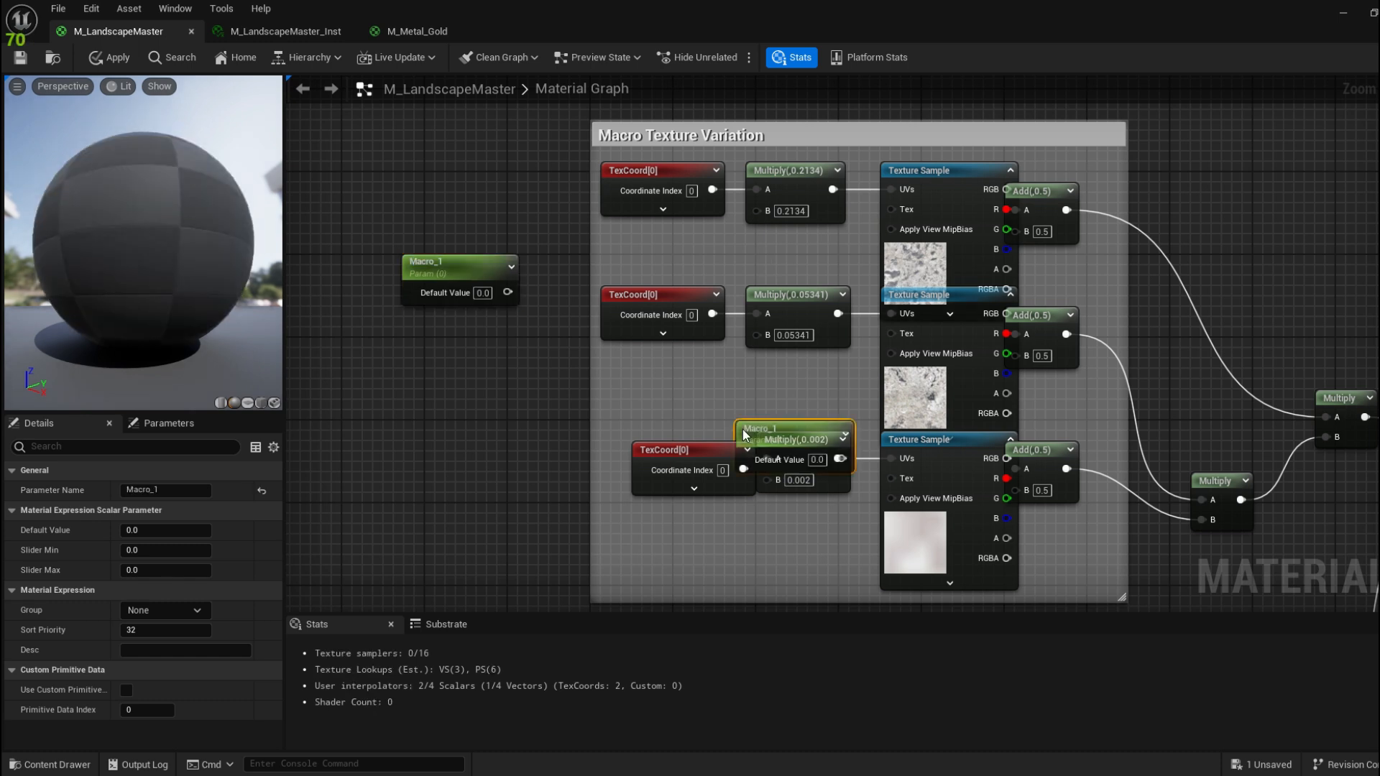
{"action": "left_click_drag", "start_coordinate": [816, 424], "coordinate": [480, 329]}
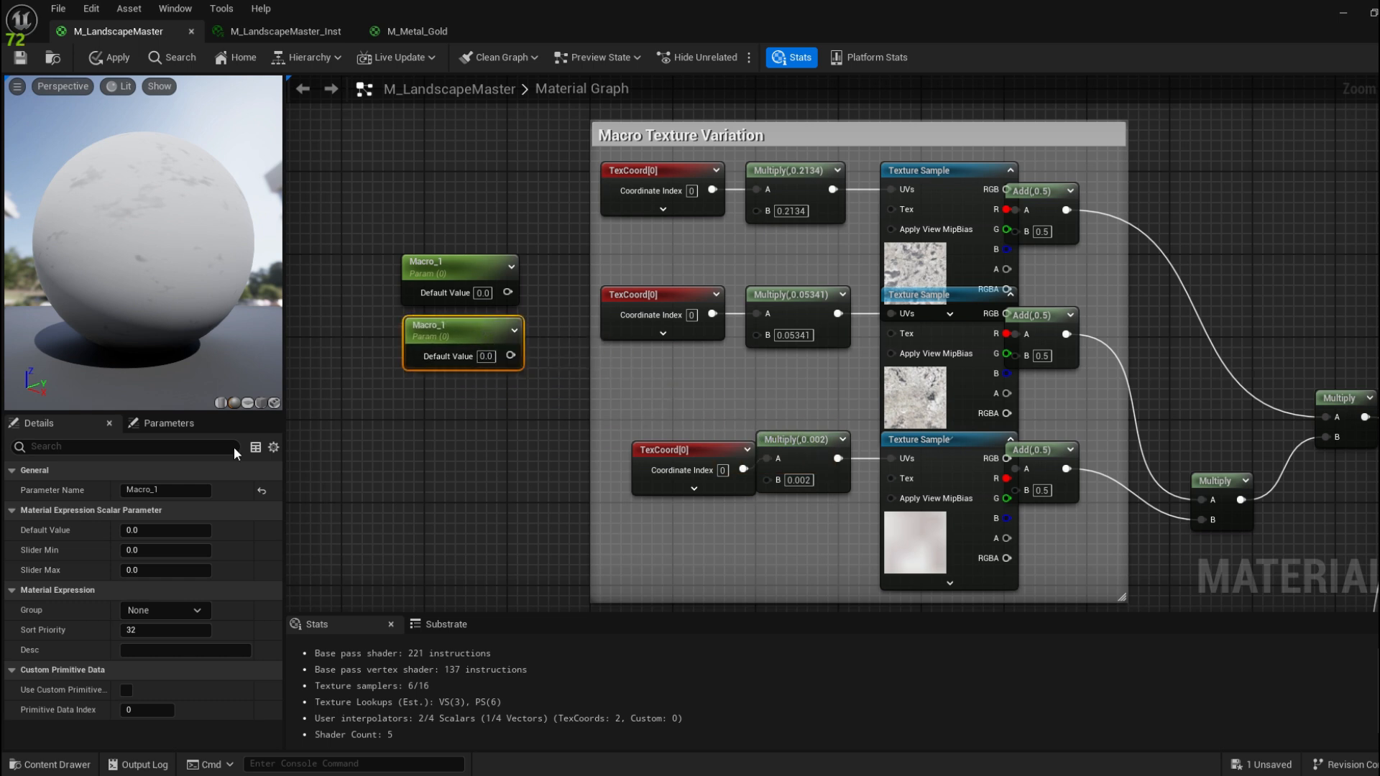
{"action": "left_click", "coordinate": [174, 490]}
{"action": "left_click", "coordinate": [173, 490]}
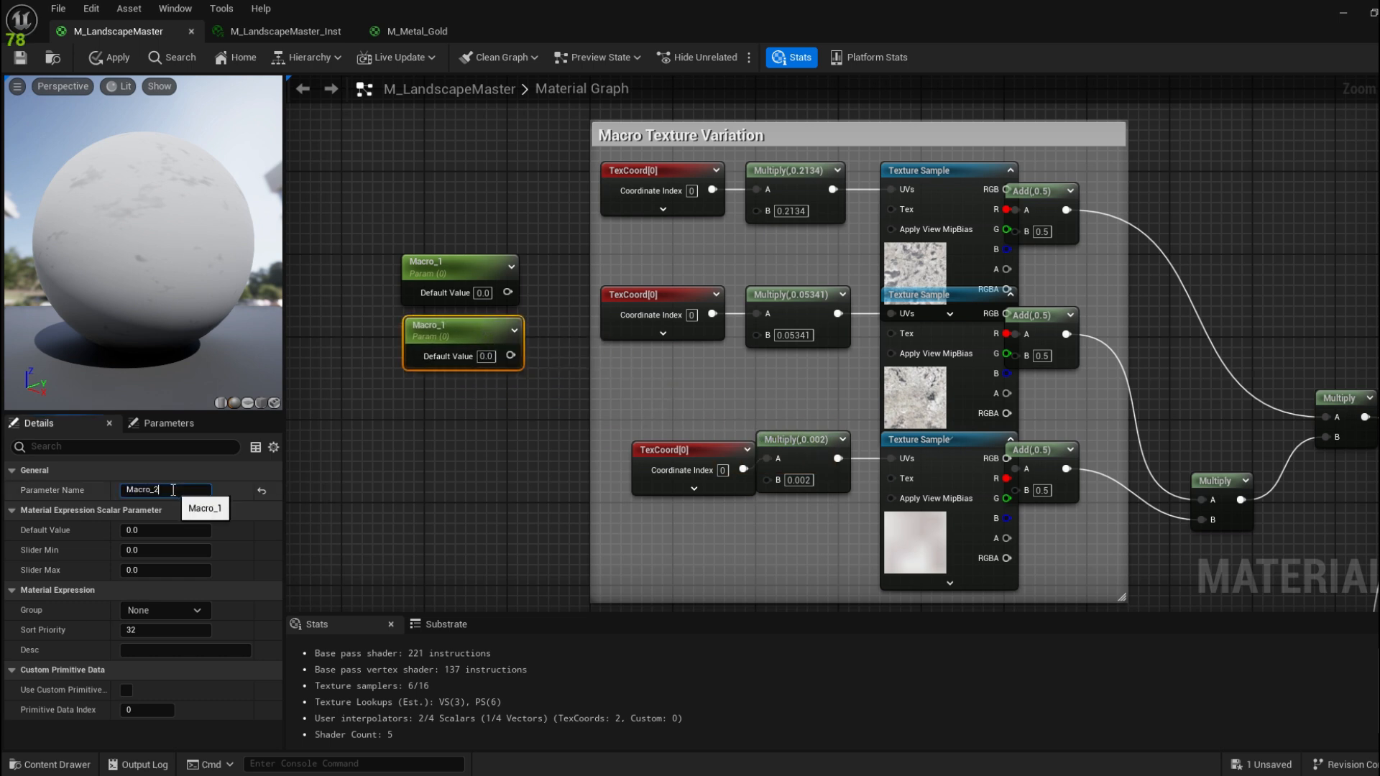
{"action": "left_click", "coordinate": [472, 464]}
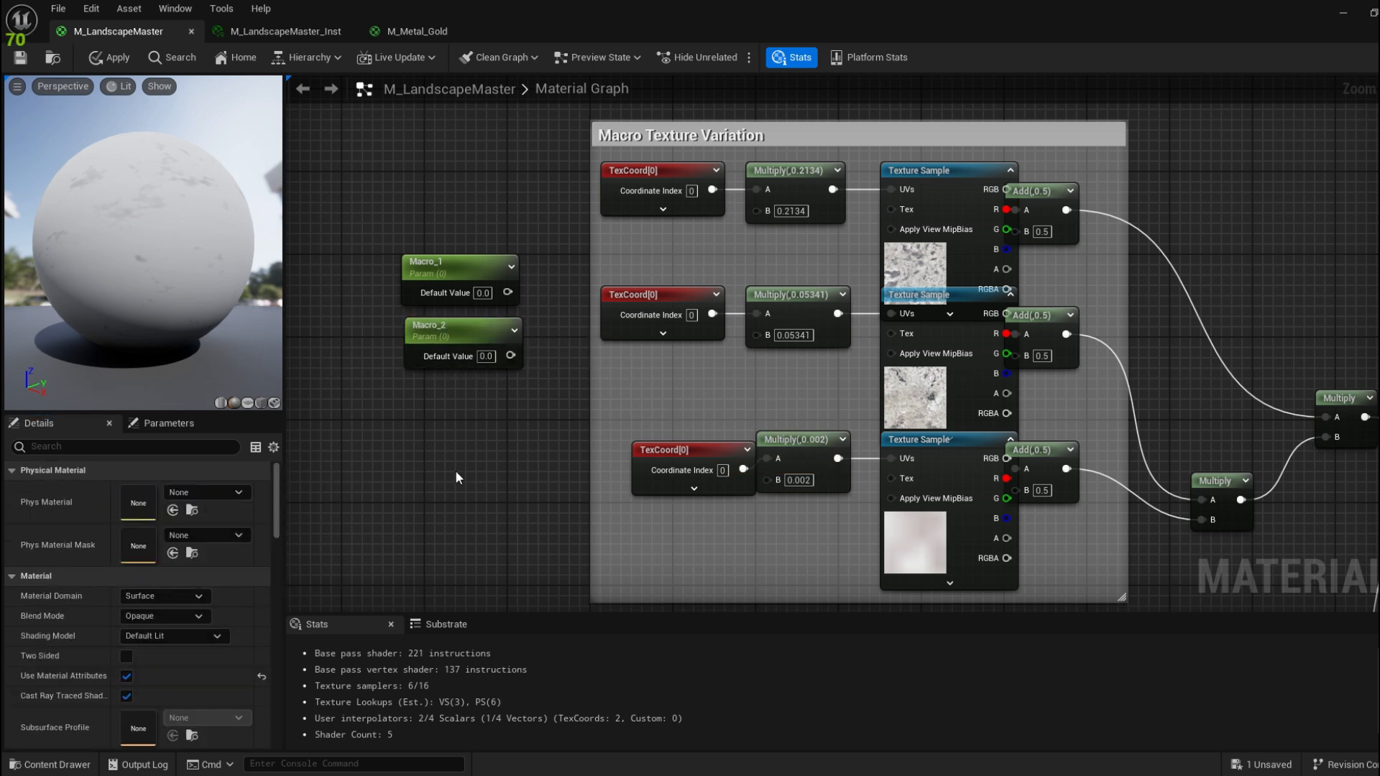
Paste another Macro_1 copy below Macro_2, rename it Macro_3, and move the original Macro_1 slightly higher
{"action": "key", "text": "ctrl+v"}
{"action": "left_click_drag", "start_coordinate": [456, 470], "coordinate": [442, 387]}
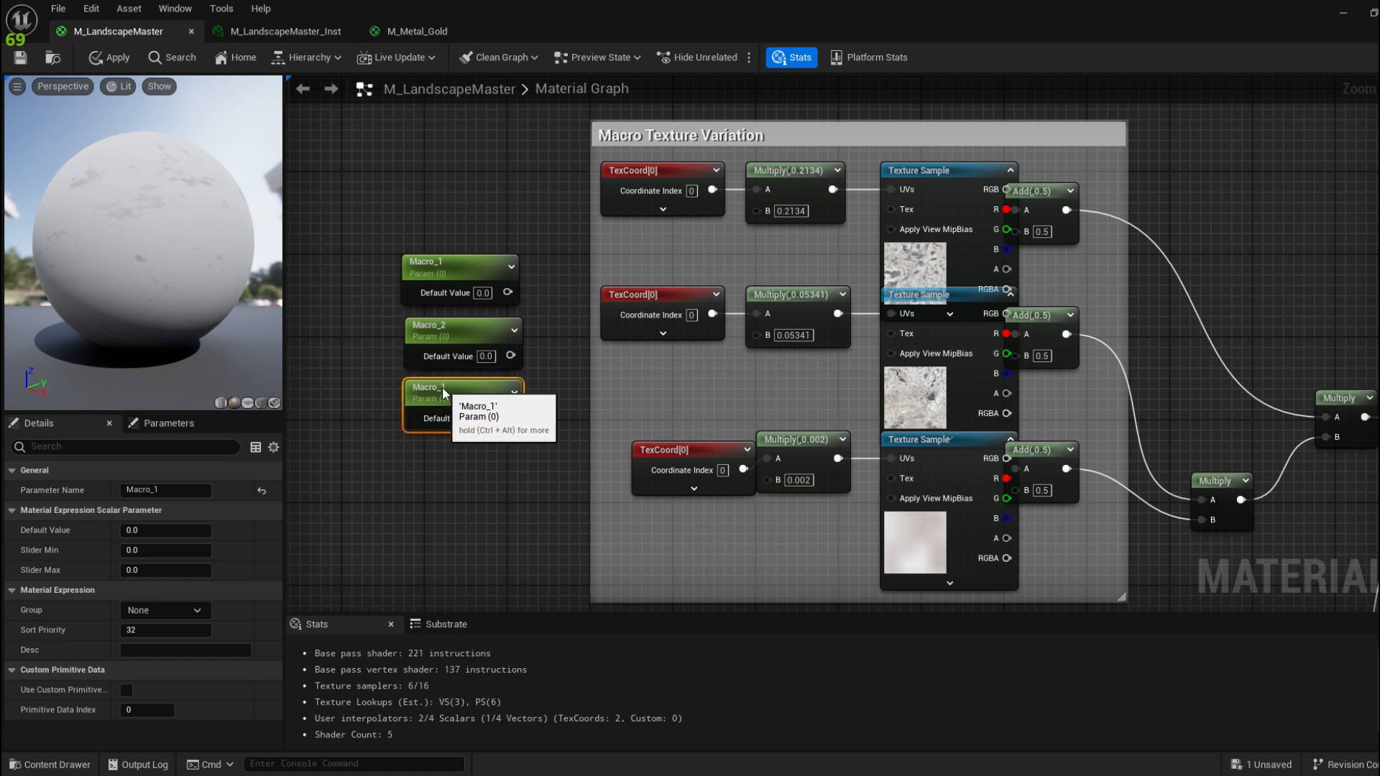
{"action": "left_click", "coordinate": [185, 491]}
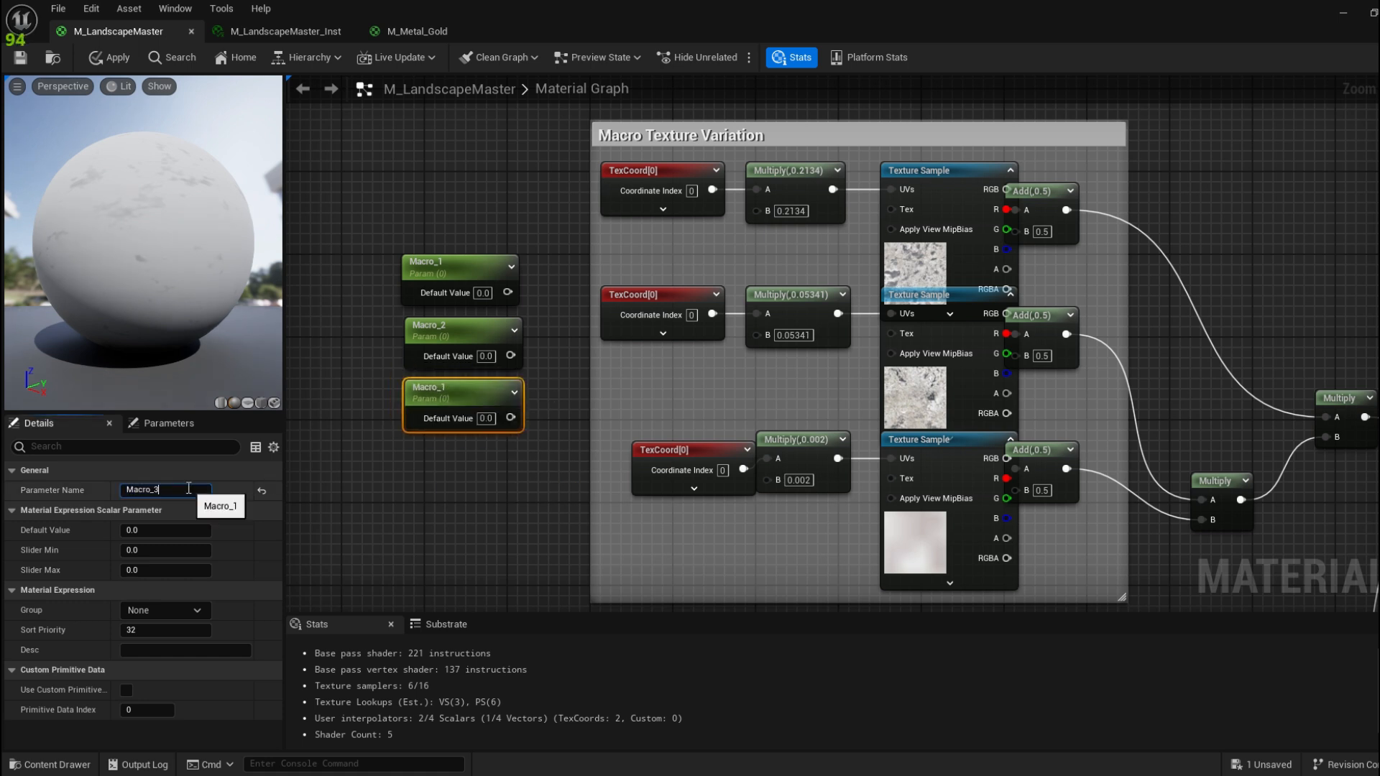
{"action": "key", "text": "Return"}
{"action": "left_click_drag", "start_coordinate": [456, 265], "coordinate": [459, 257]}
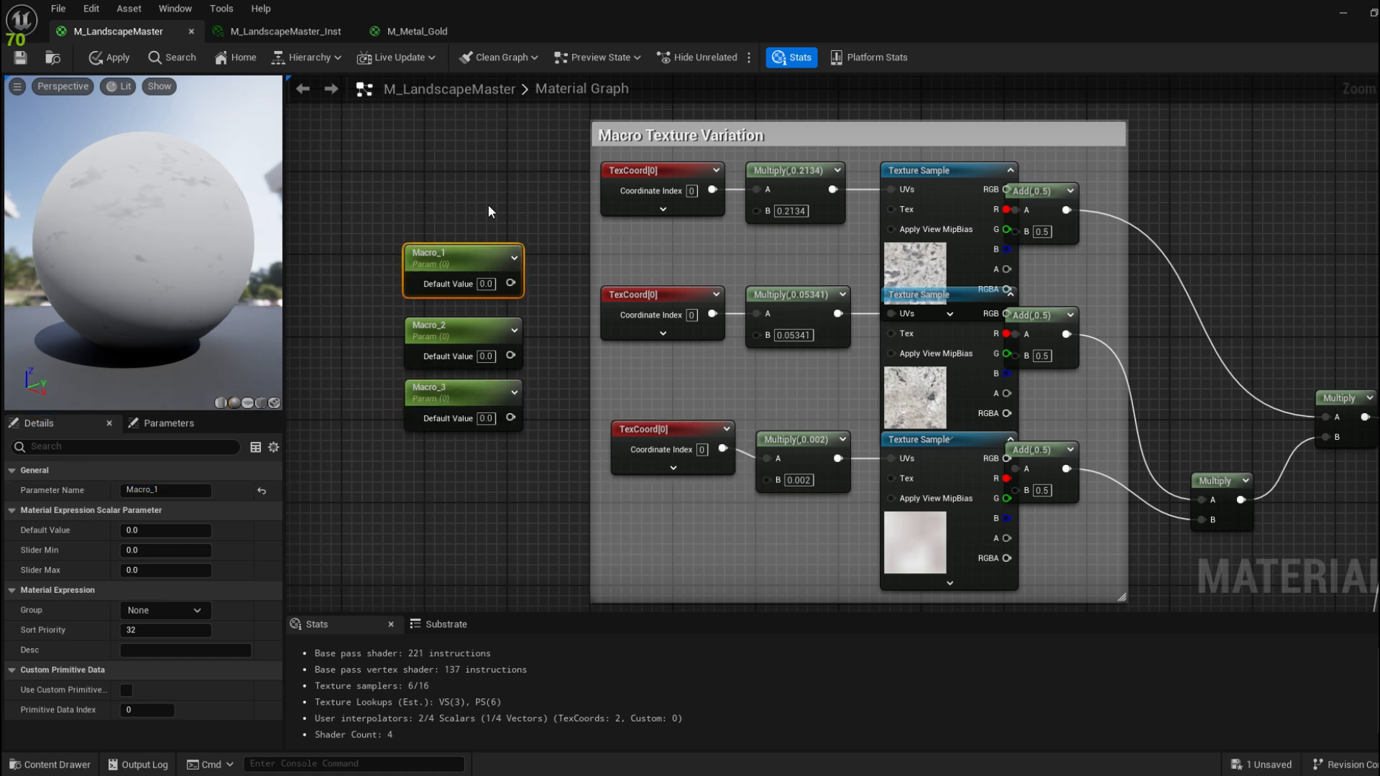
{"action": "left_click", "coordinate": [488, 205]}
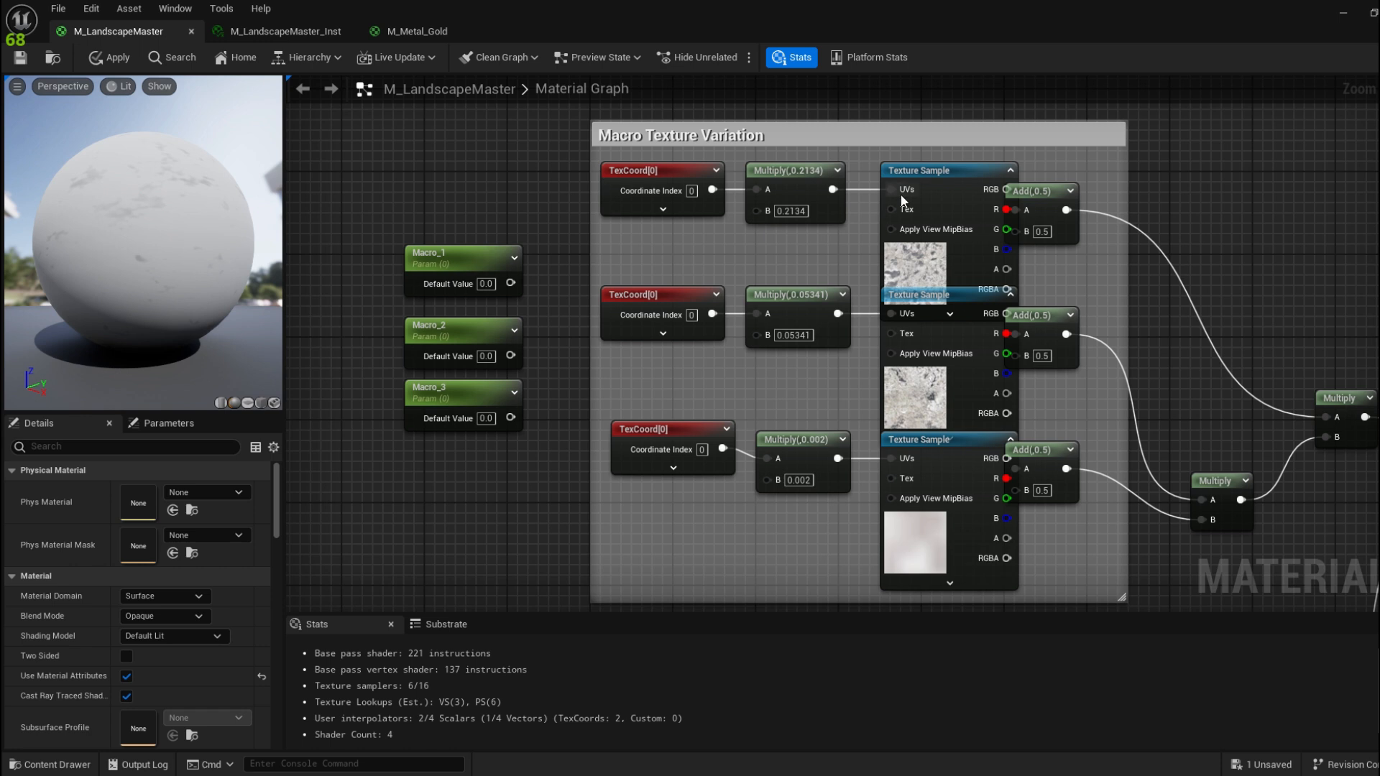
Set Macro_1's default value to 0.2134, copied from the first Multiply, and connect it to that Multiply's B input
{"action": "left_click_drag", "start_coordinate": [463, 248], "coordinate": [452, 208]}
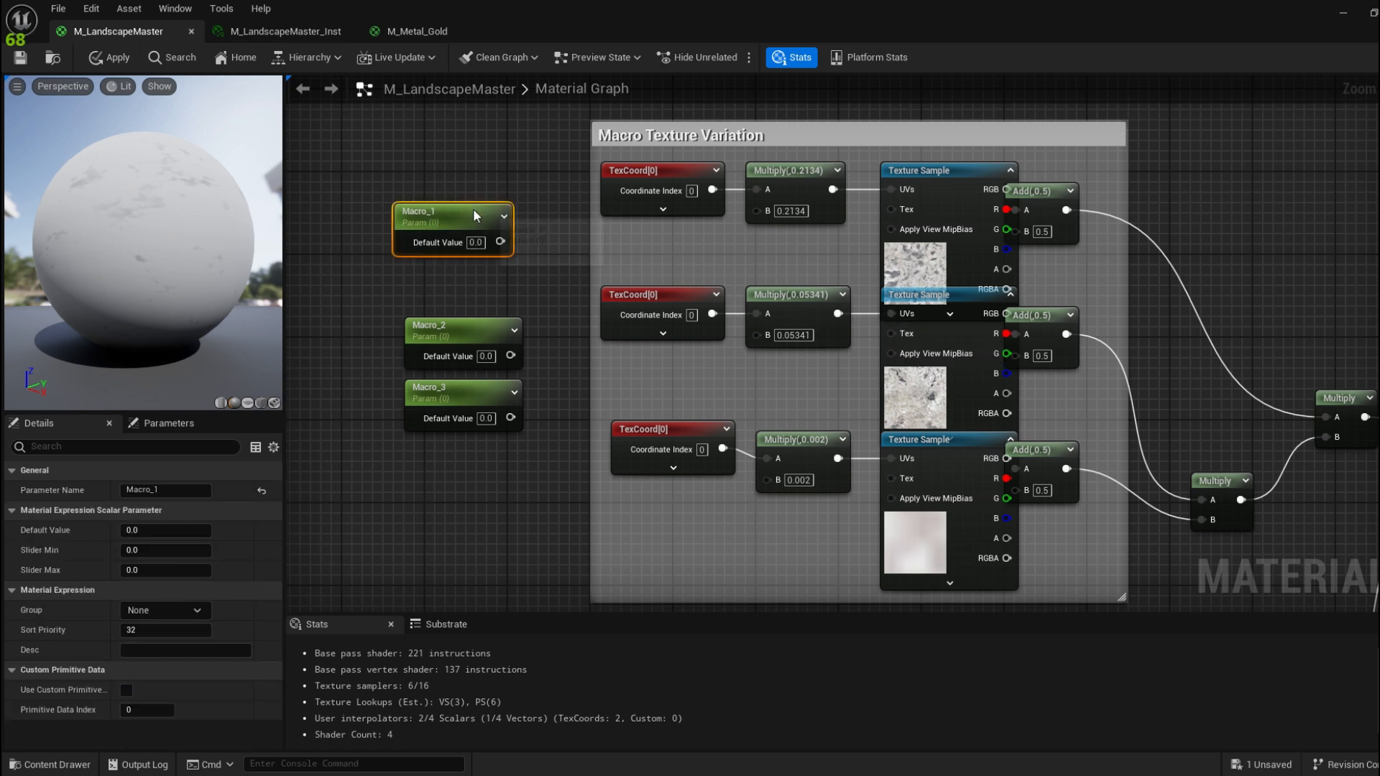
{"action": "double_click", "coordinate": [452, 211]}
{"action": "key", "text": "Return"}
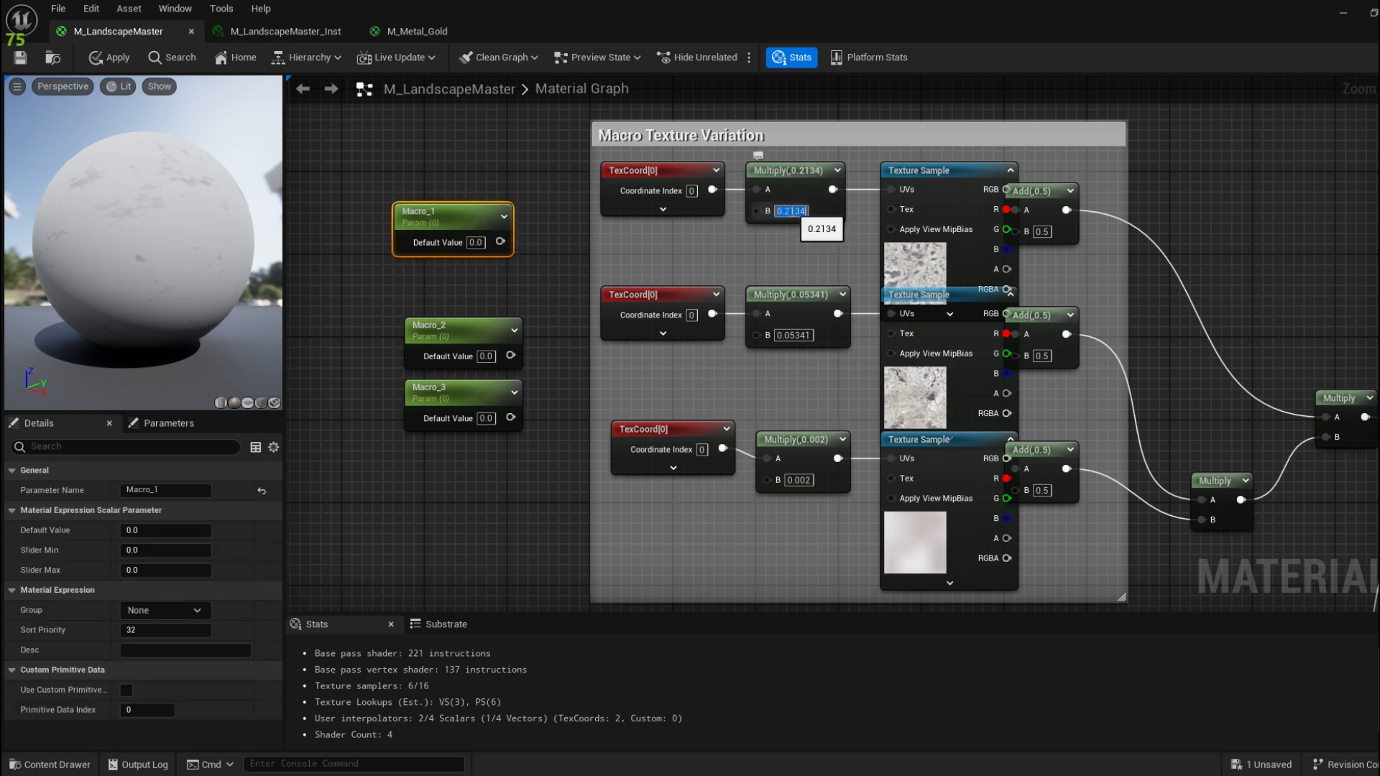
{"action": "right_click", "coordinate": [792, 211]}
{"action": "left_click", "coordinate": [835, 271]}
{"action": "left_click", "coordinate": [482, 243]}
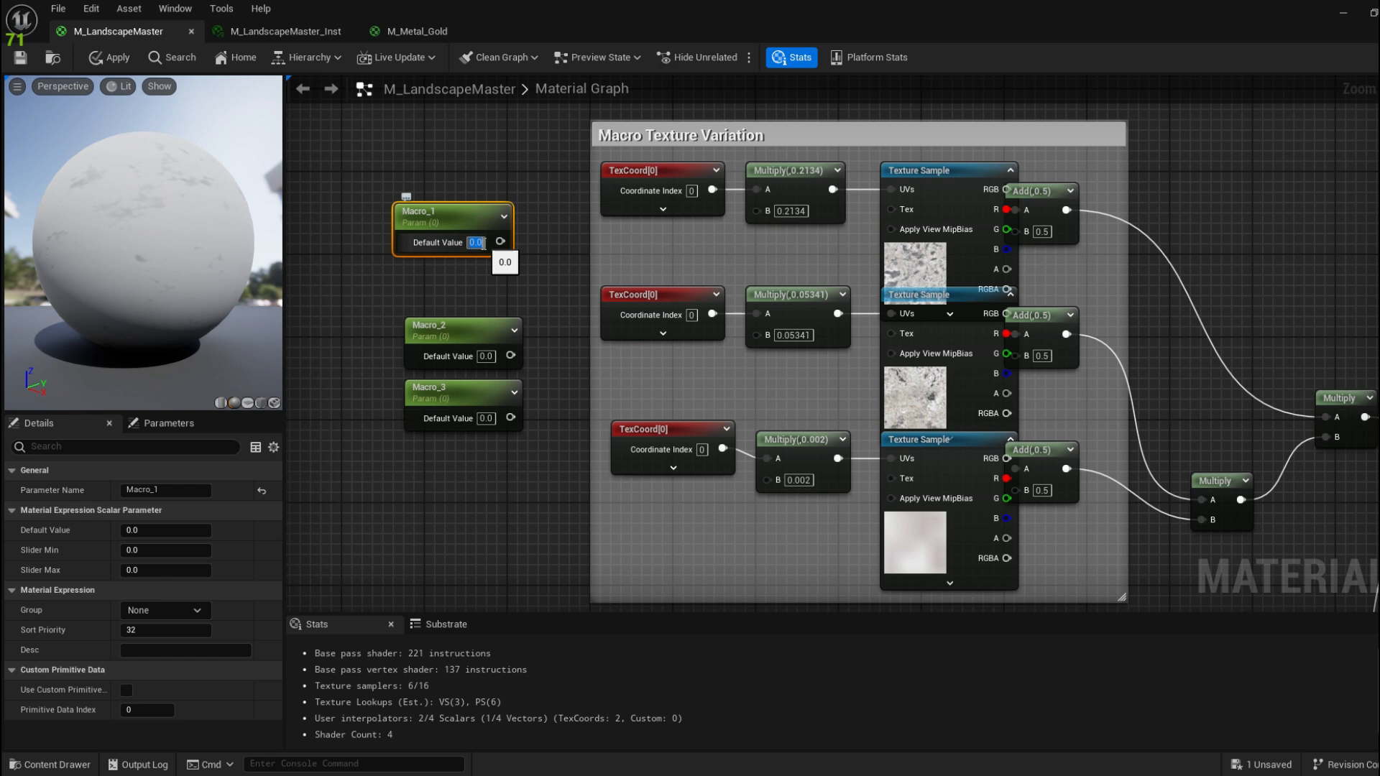
{"action": "key", "text": "ctrl+v"}
{"action": "left_click", "coordinate": [503, 282]}
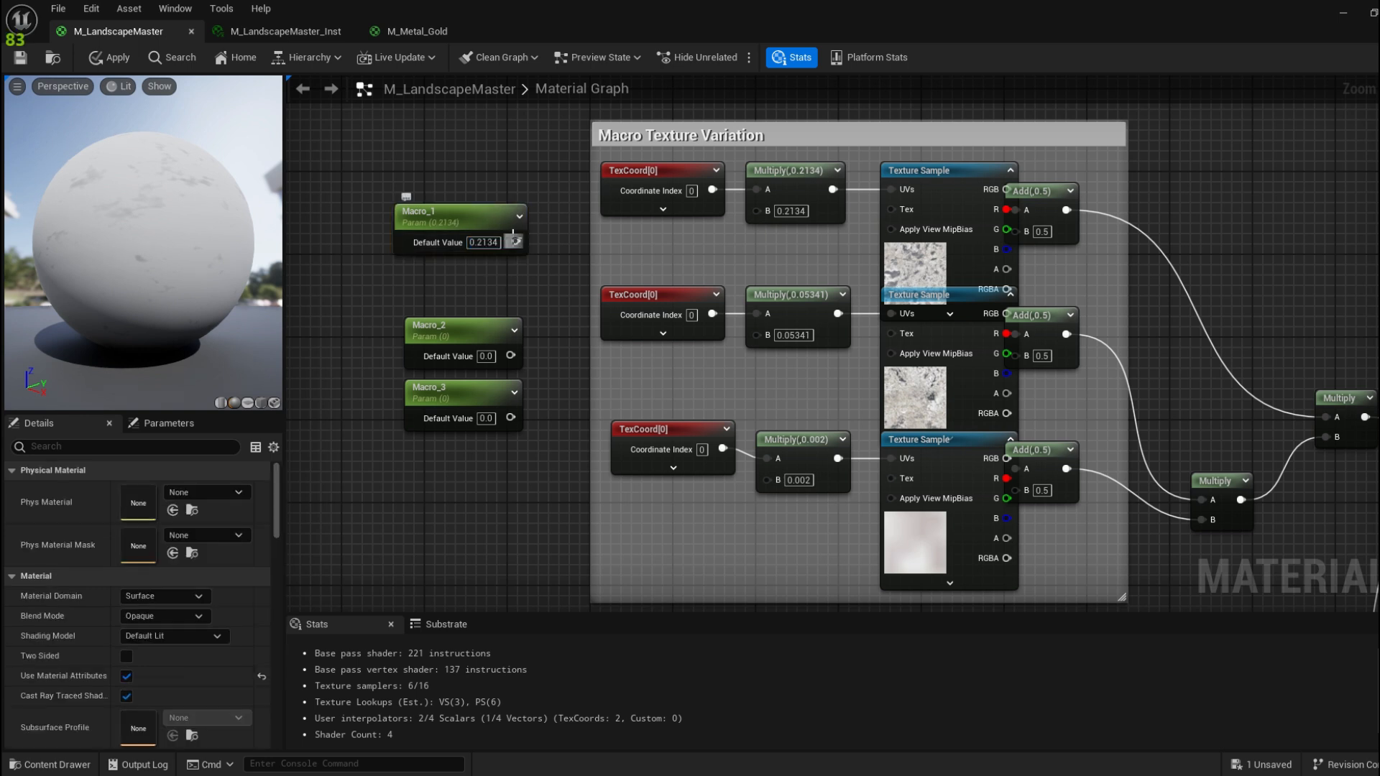
{"action": "left_click_drag", "start_coordinate": [515, 243], "coordinate": [767, 213]}
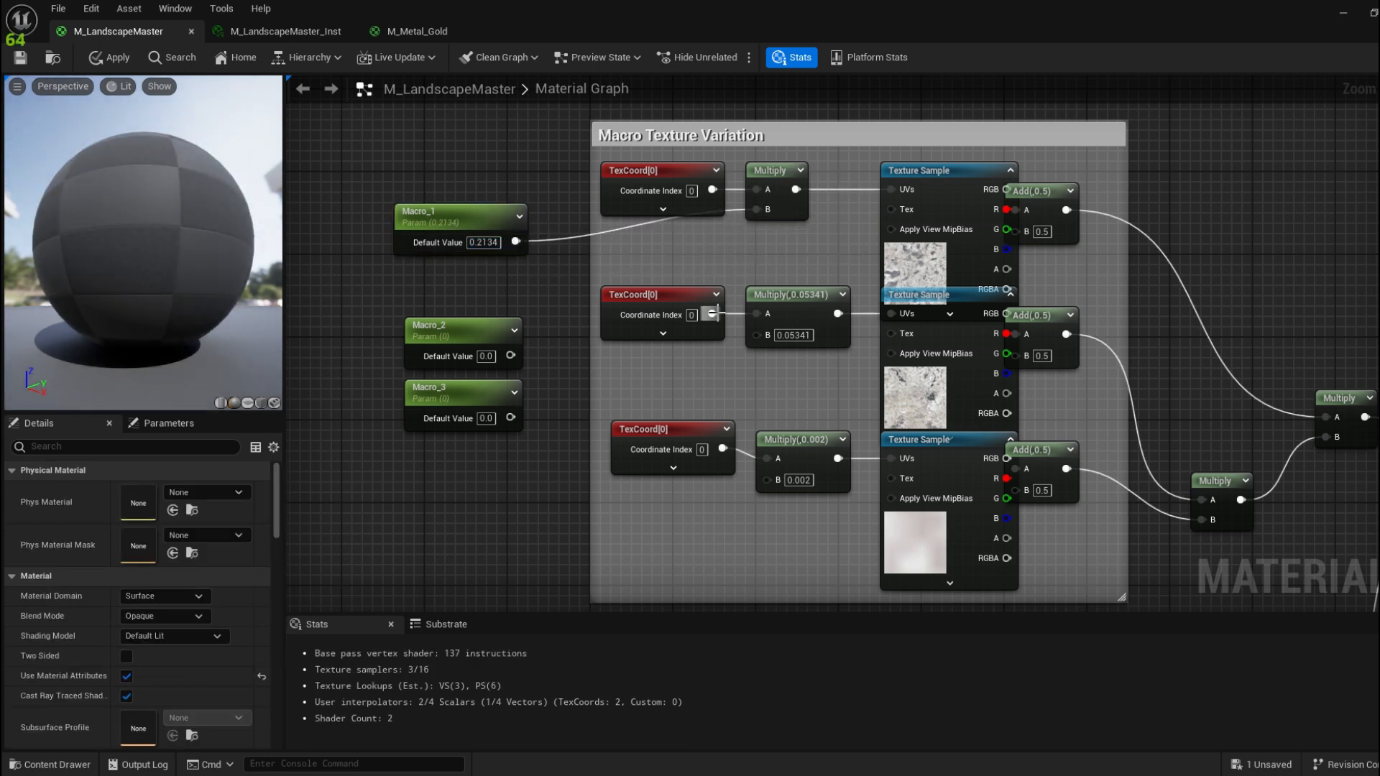
Copy 0.05341 from the second Multiply's B value into Macro_2's default value
{"action": "right_click_drag", "start_coordinate": [761, 213], "coordinate": [738, 161]}
{"action": "left_click", "coordinate": [767, 289]}
{"action": "right_click", "coordinate": [767, 289]}
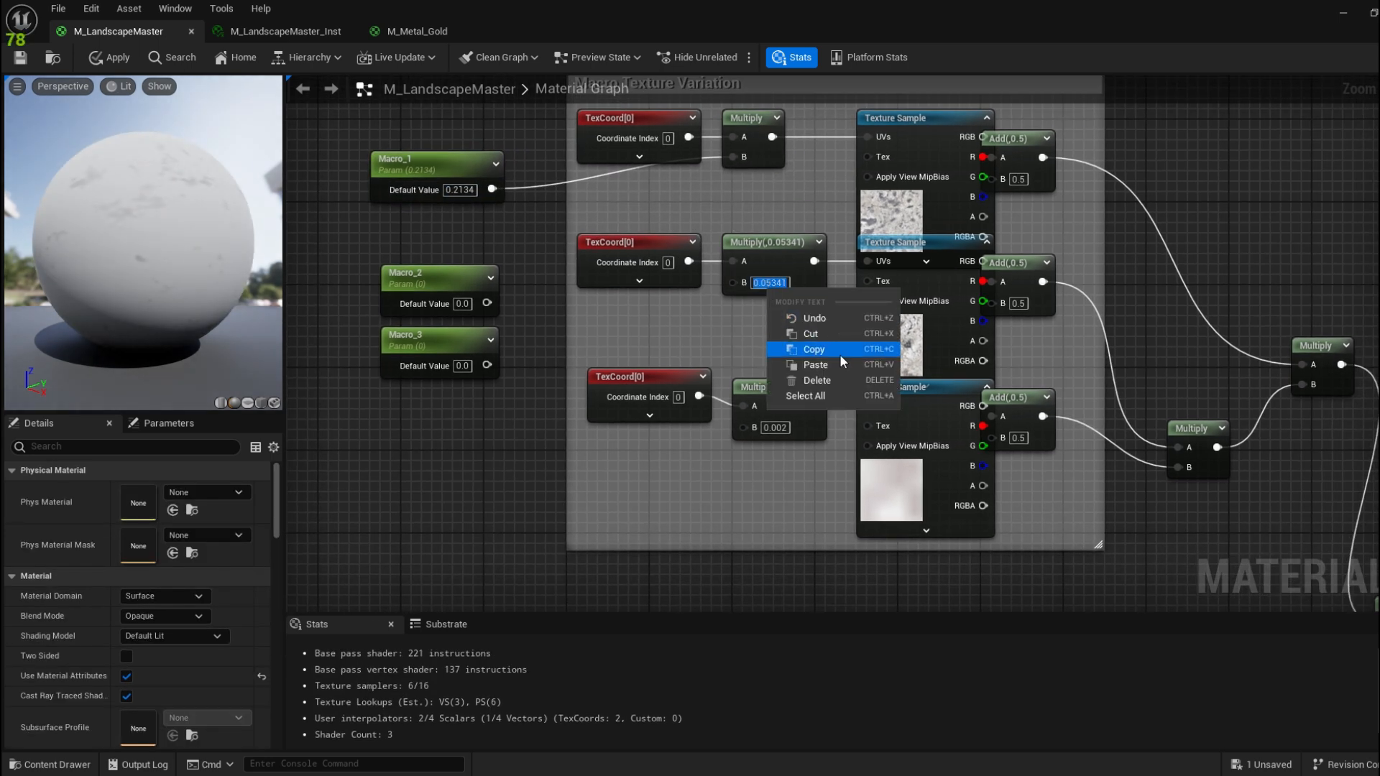
{"action": "left_click", "coordinate": [839, 354]}
{"action": "left_click", "coordinate": [462, 303]}
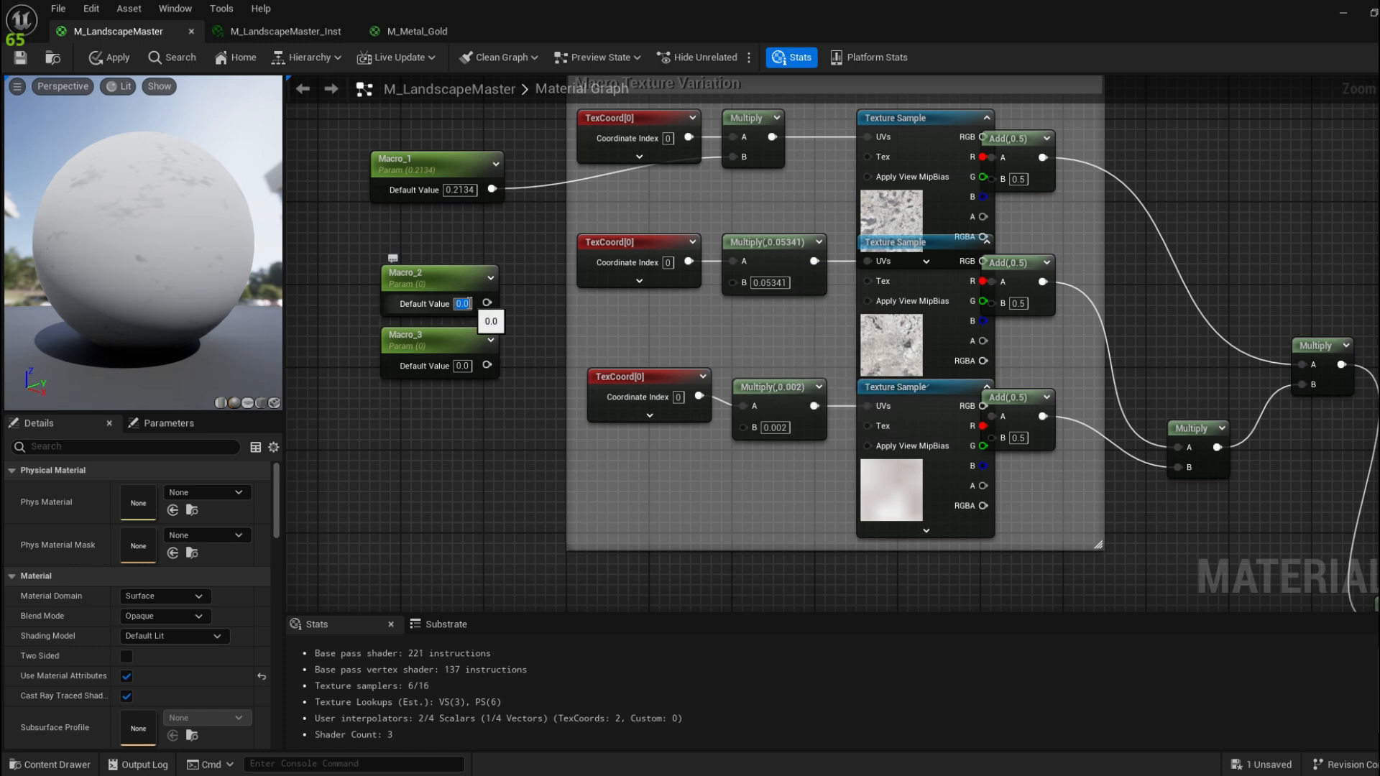
{"action": "key", "text": "ctrl+v"}
{"action": "key", "text": "Return"}
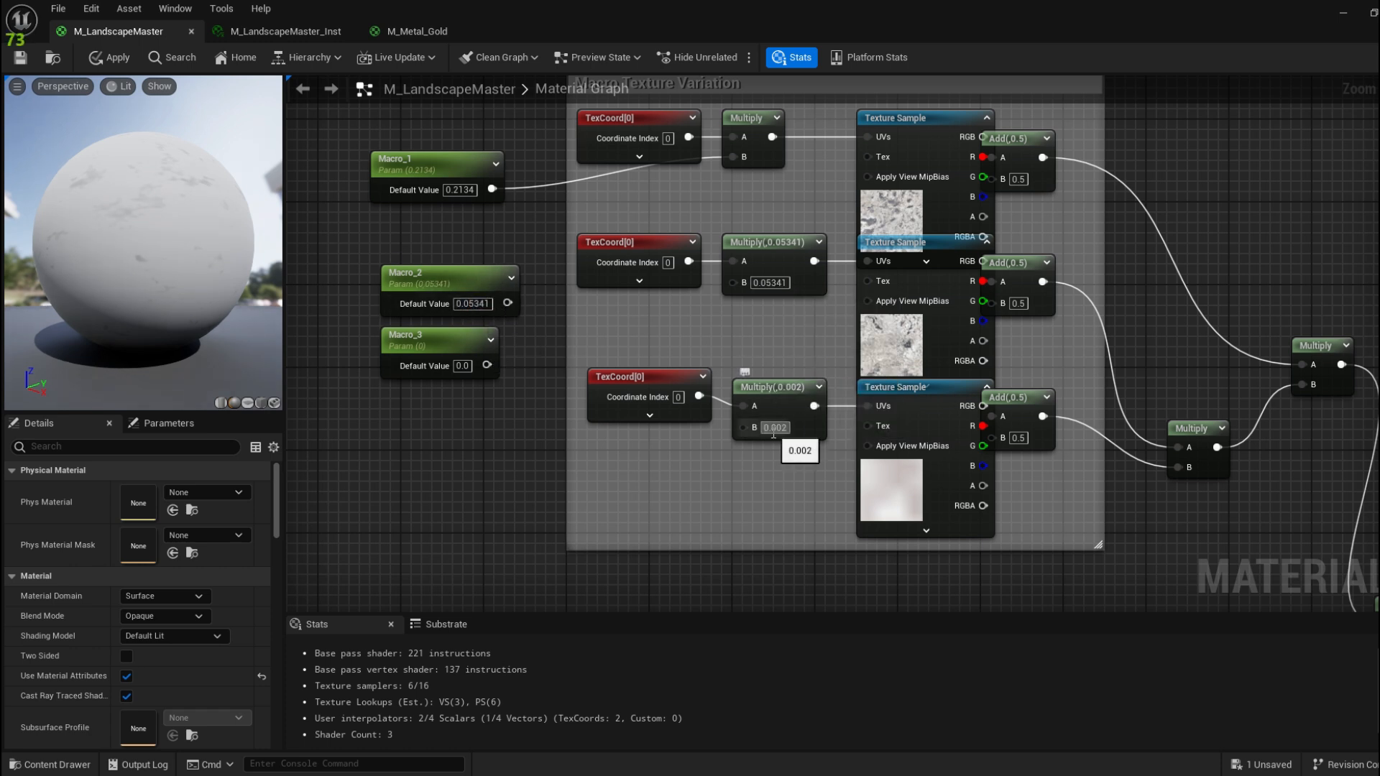
Set Macro_3's default value to 0.002, connect Macro_2 and Macro_3 to their Multiply nodes' B inputs, and select the three parameters
{"action": "right_click", "coordinate": [773, 434]}
{"action": "left_click", "coordinate": [841, 503]}
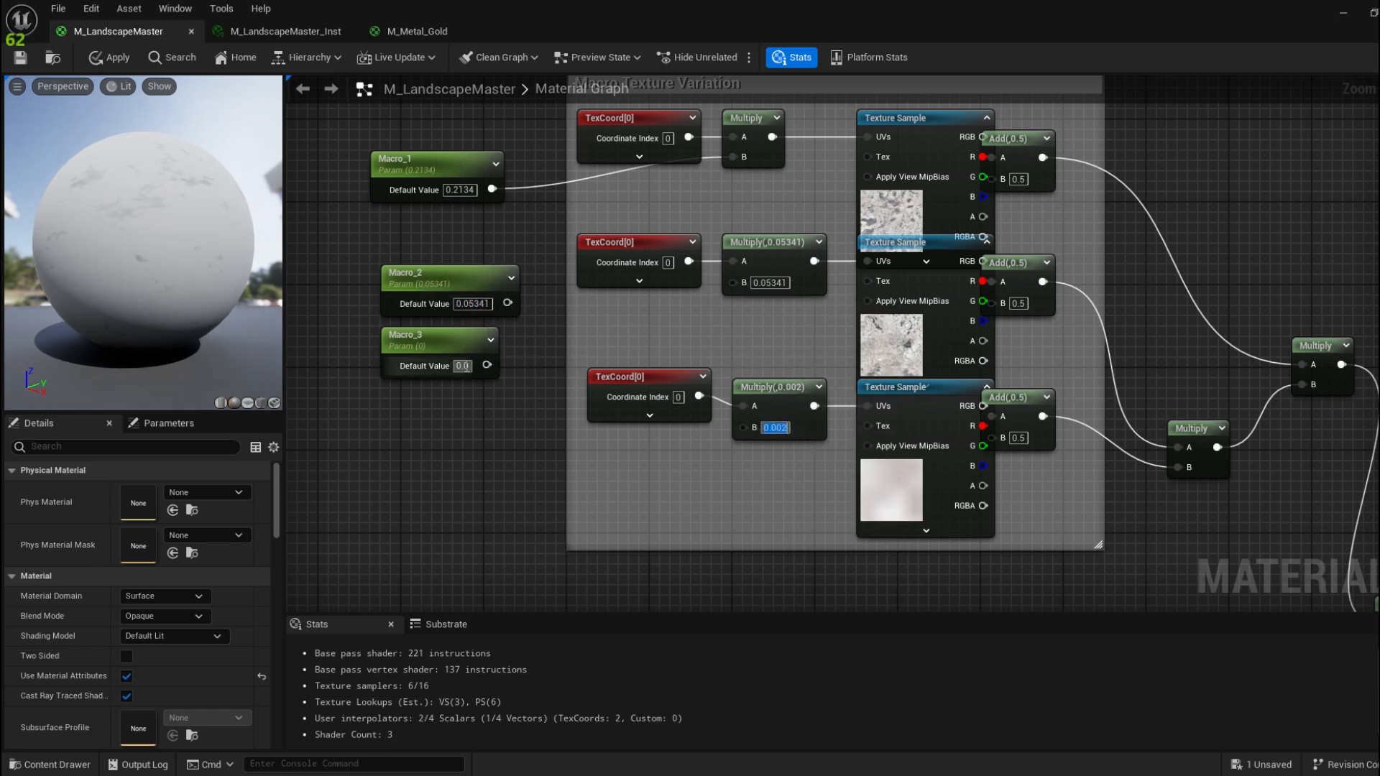
{"action": "left_click", "coordinate": [465, 366]}
{"action": "key", "text": "ctrl+v"}
{"action": "key", "text": "Return"}
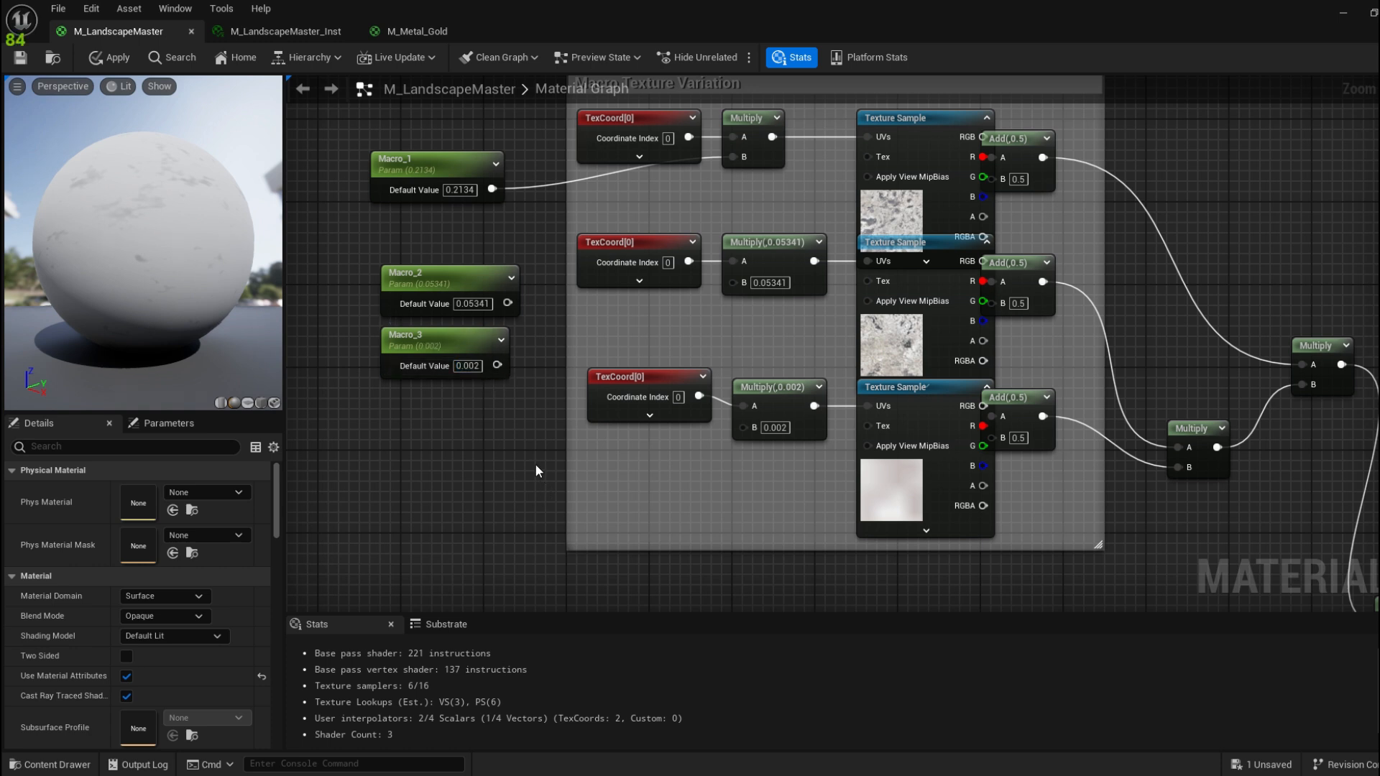
{"action": "left_click_drag", "start_coordinate": [338, 156], "coordinate": [494, 459]}
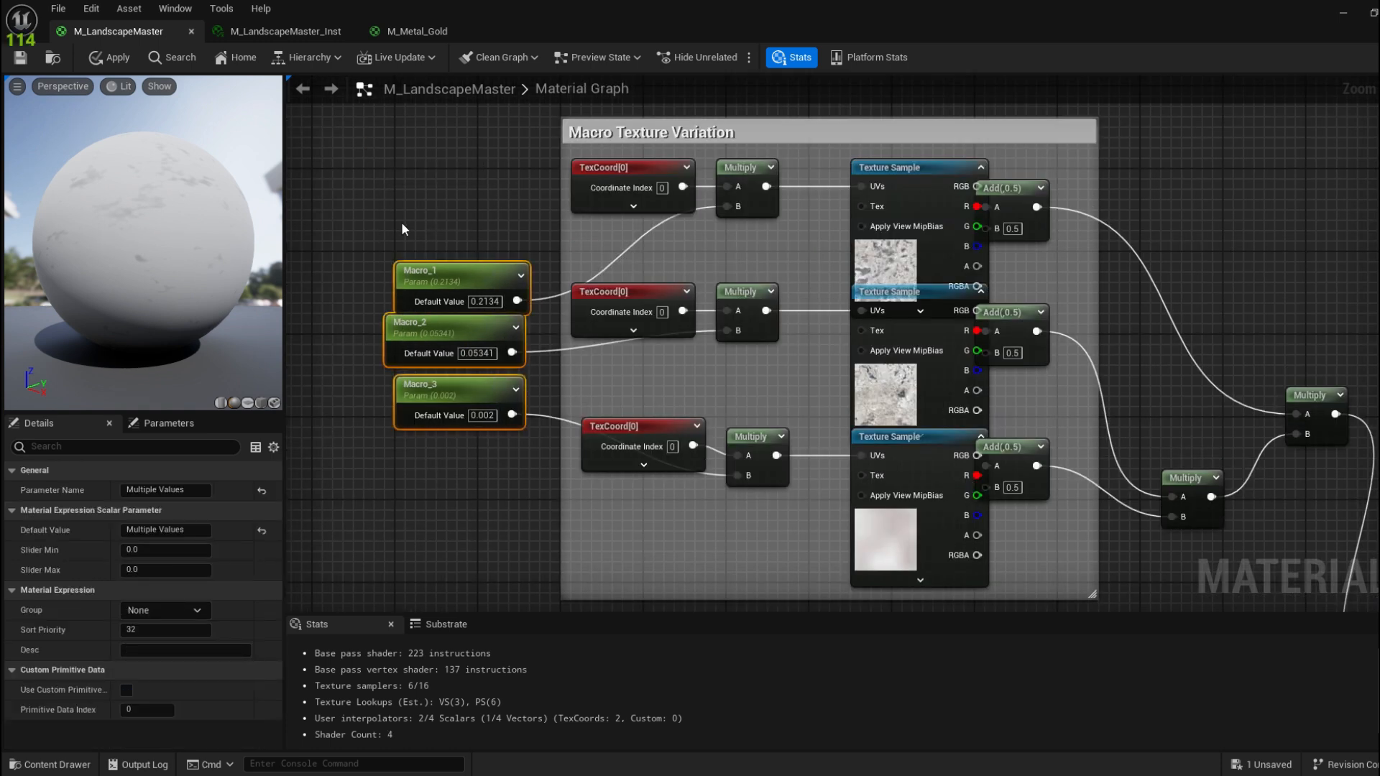
Rename the three macro parameters Size_Macro_1, Size_Macro_2 and Size_Macro_3, and apply the material changes
{"action": "left_click", "coordinate": [431, 279]}
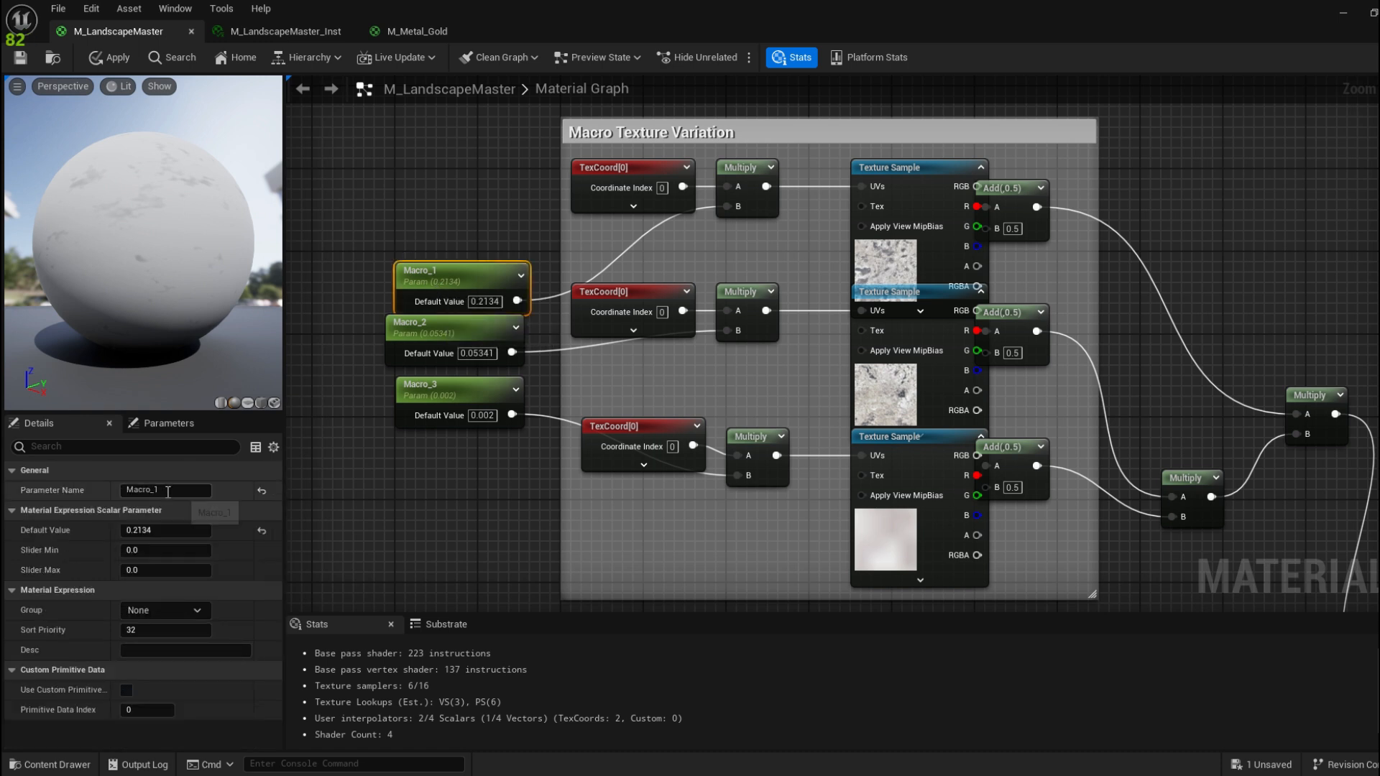
{"action": "left_click", "coordinate": [167, 492]}
{"action": "left_click", "coordinate": [187, 491]}
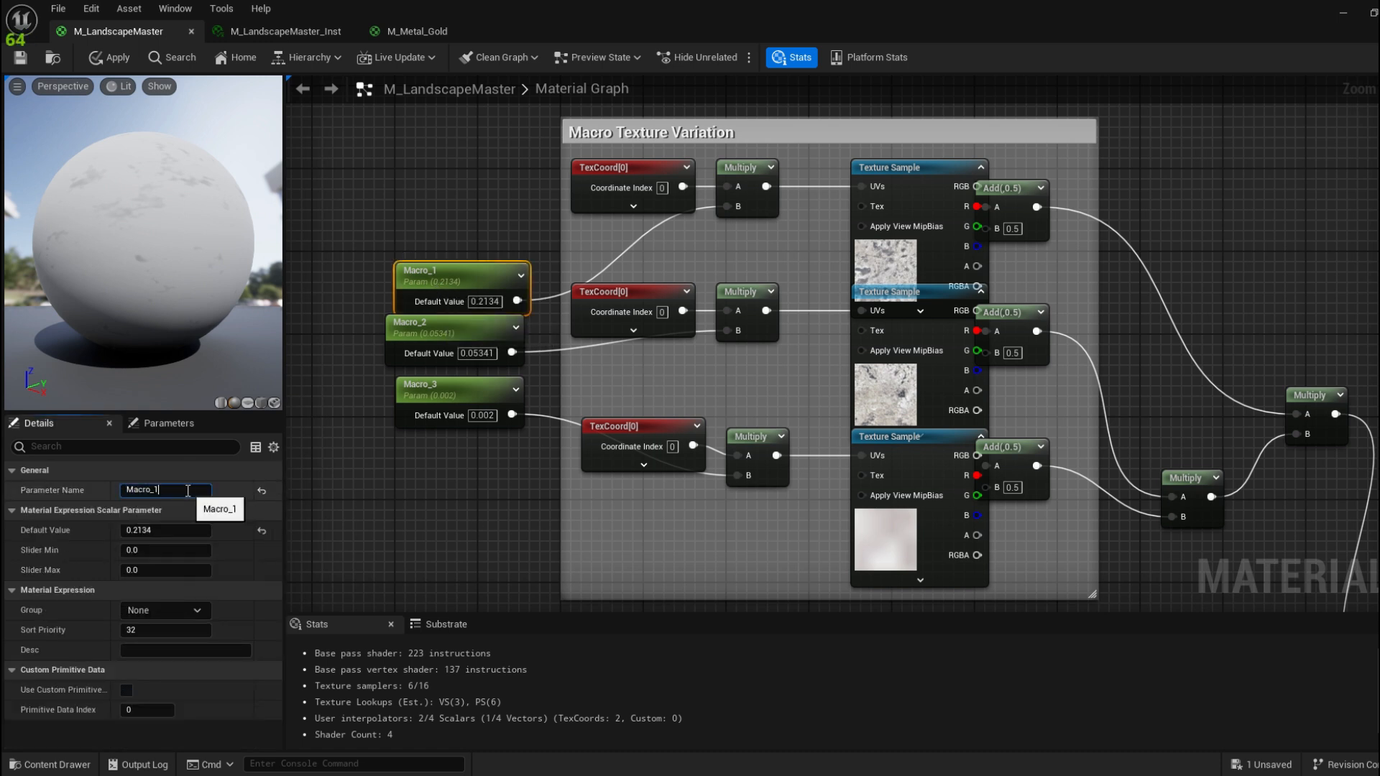
{"action": "key", "text": "Home"}
{"action": "type", "text": "S"}
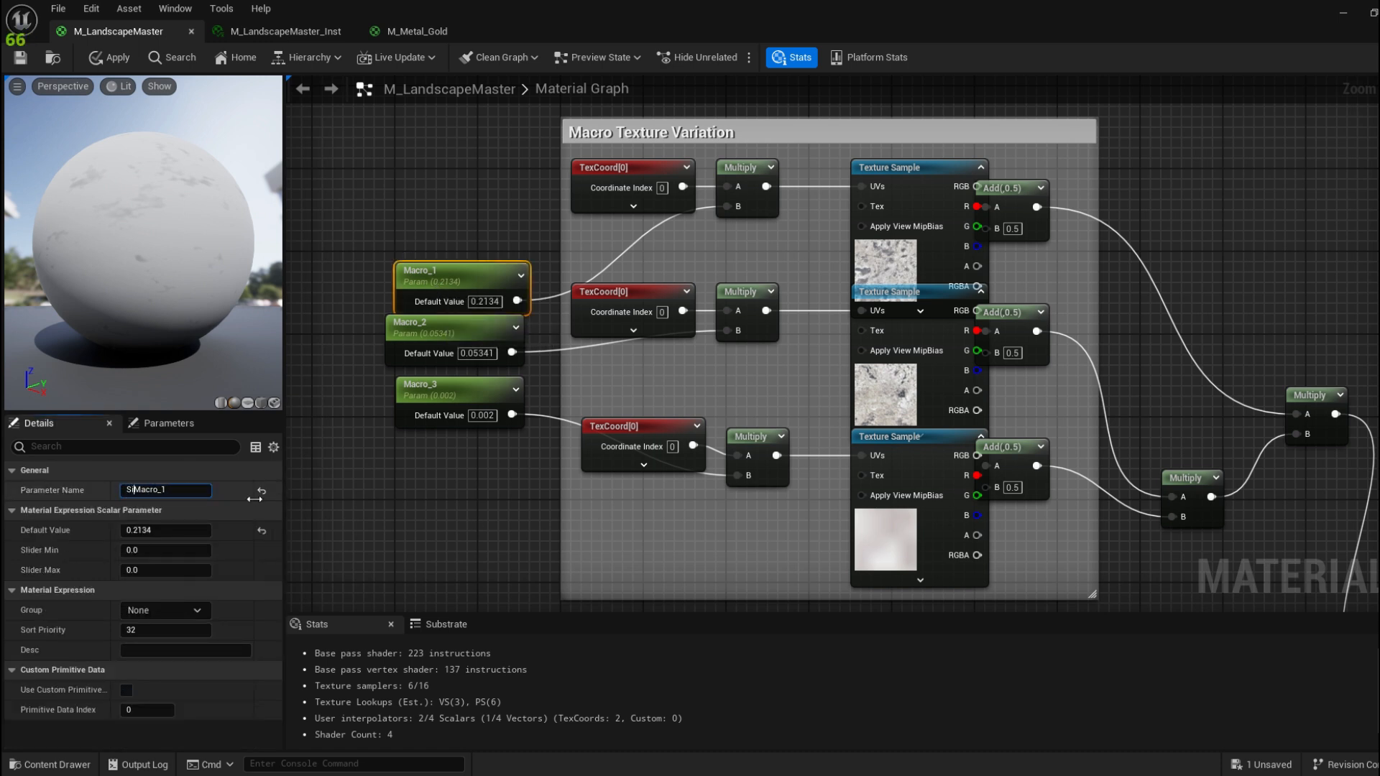
{"action": "type", "text": "ize"}
{"action": "type", "text": "_"}
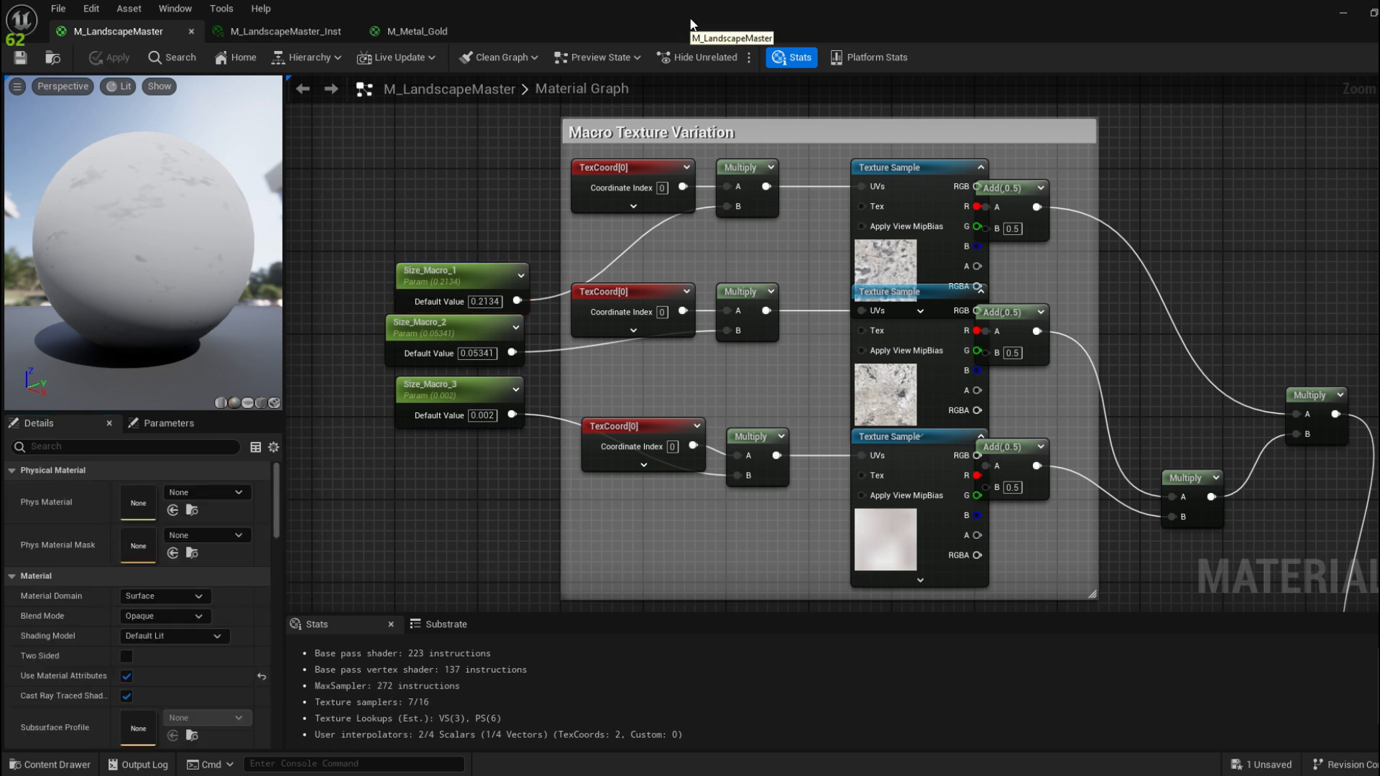
Show M_LandscapeMaster_Inst beside the level viewport, enable Size_Macro_1, and try values such as 0.2294 and 0.0614
{"action": "left_click", "coordinate": [332, 35]}
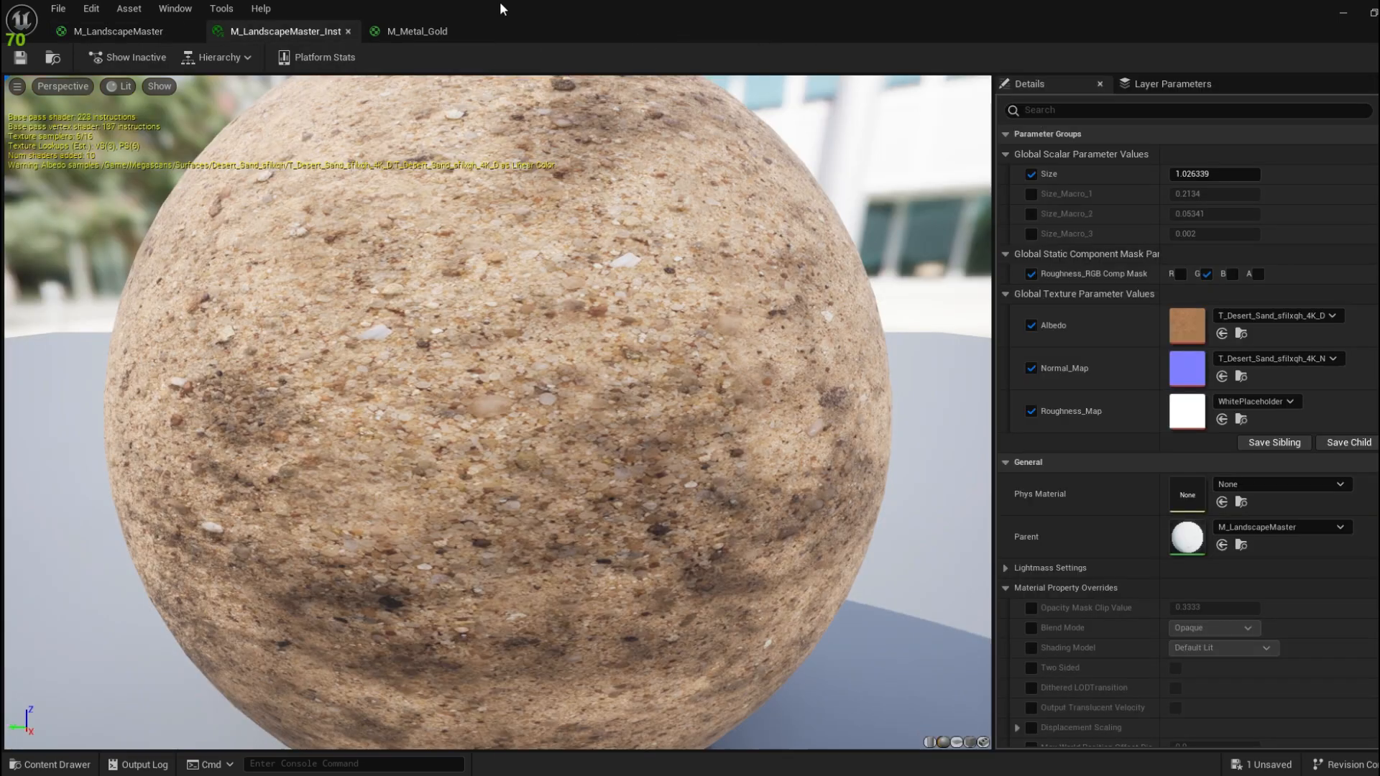
{"action": "double_click", "coordinate": [498, 2]}
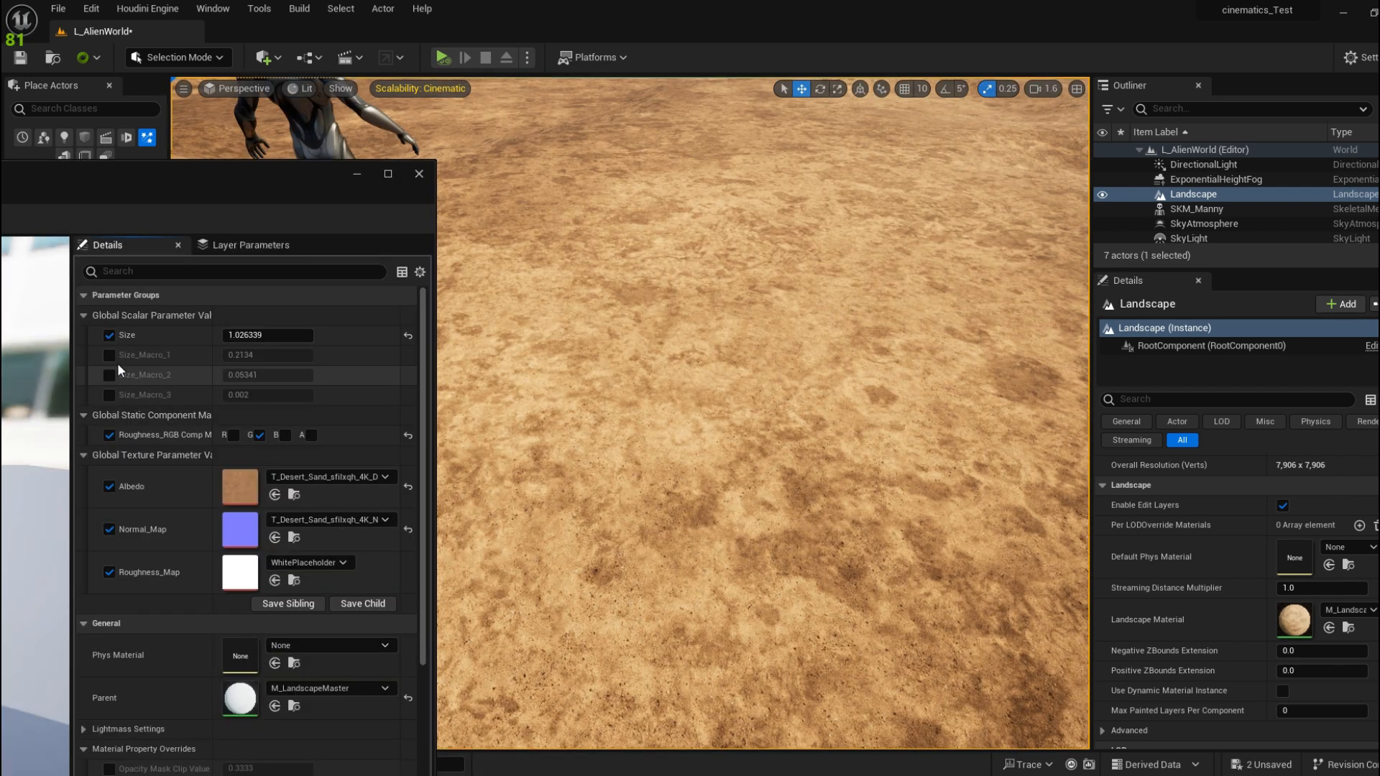
{"action": "left_click", "coordinate": [109, 356]}
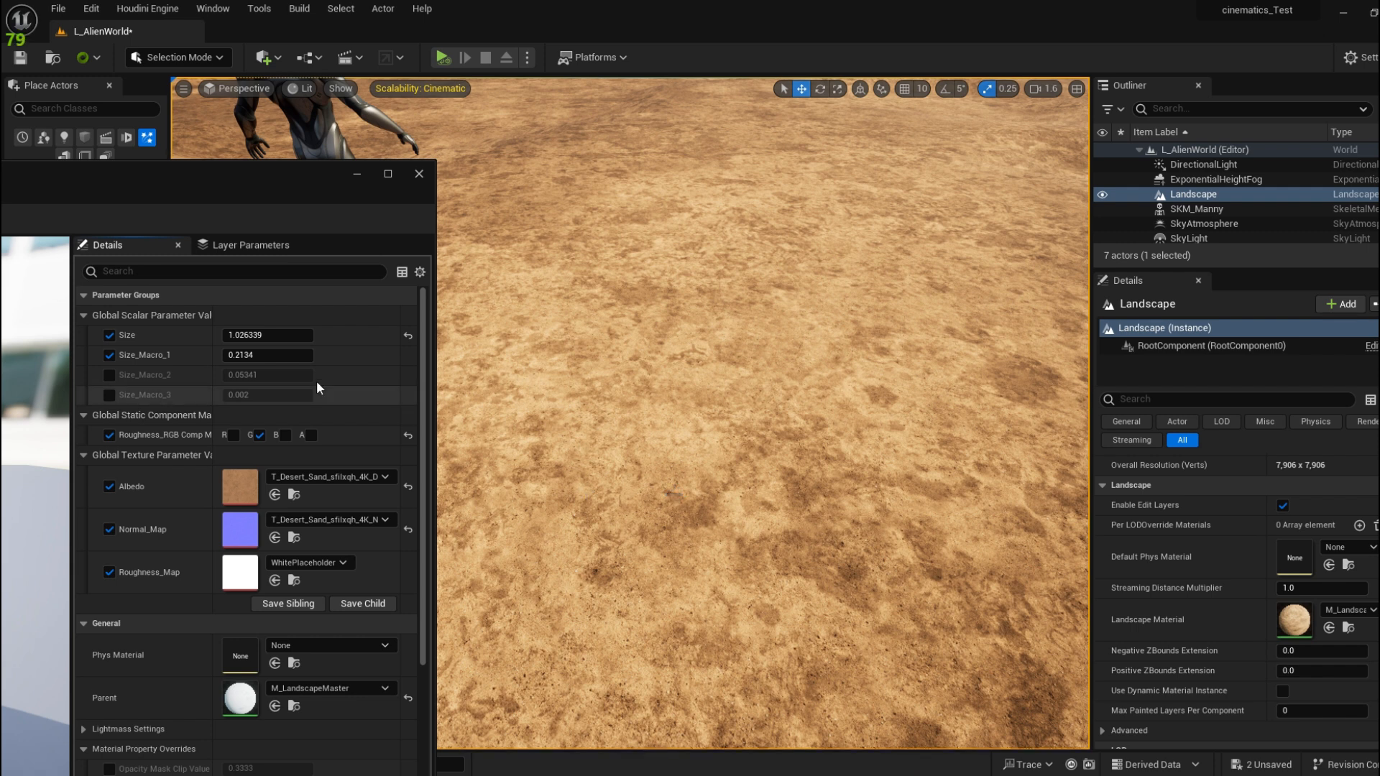
{"action": "left_click_drag", "start_coordinate": [284, 355], "coordinate": [230, 355]}
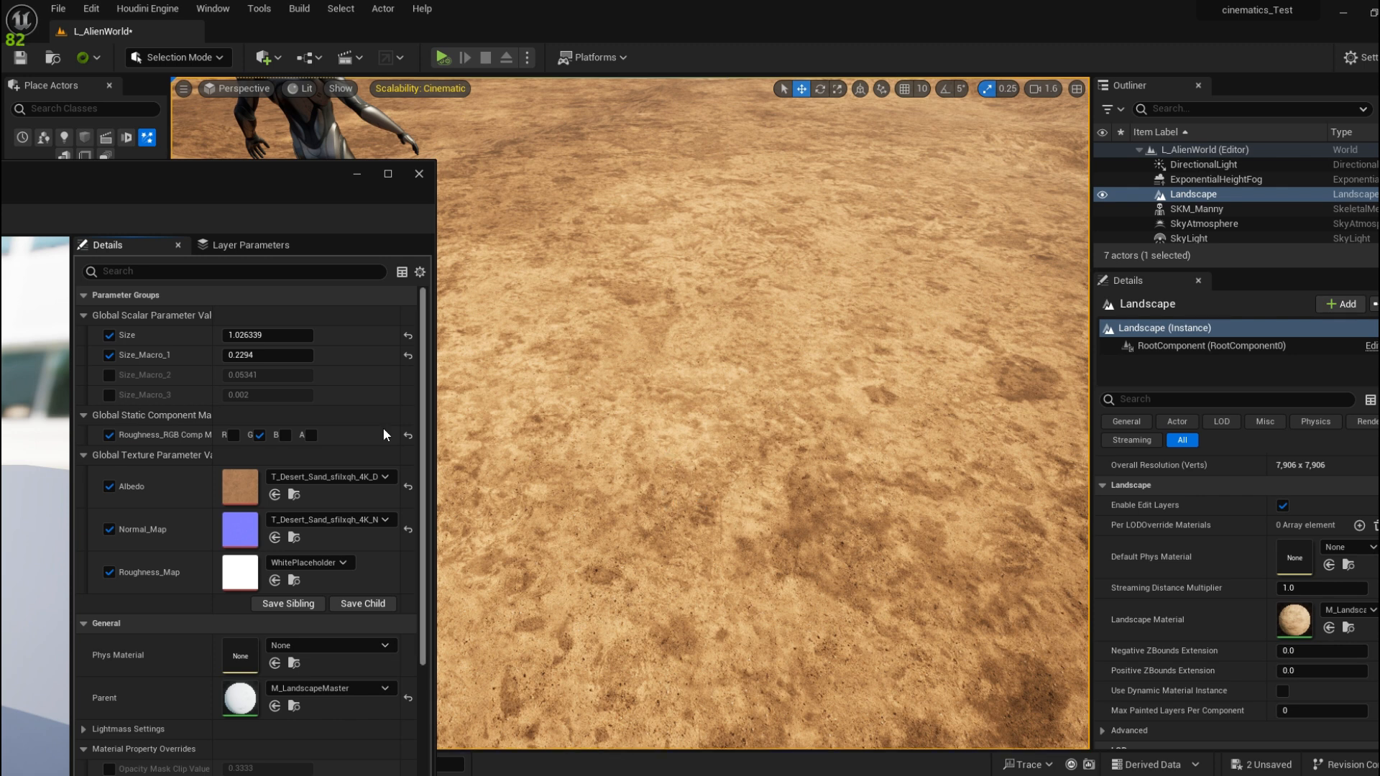
{"action": "mouse_move", "coordinate": [258, 354]}
{"action": "left_mouse_down"}
{"action": "mouse_move", "coordinate": [287, 355]}
{"action": "mouse_move", "coordinate": [237, 354]}
{"action": "mouse_move", "coordinate": [293, 355]}
{"action": "mouse_move", "coordinate": [280, 355]}
{"action": "left_mouse_up"}
View the landscape from farther away with camera speed 3, and set Size_Macro_1 to 0.001 in the material instance
{"action": "left_click", "coordinate": [356, 174]}
{"action": "key", "text": "s"}
{"action": "right_click_drag", "start_coordinate": [546, 331], "coordinate": [549, 325]}
{"action": "scroll", "coordinate": [549, 328], "scroll_direction": "up", "scroll_amount": 2}
{"action": "key", "text": "alt+Tab"}
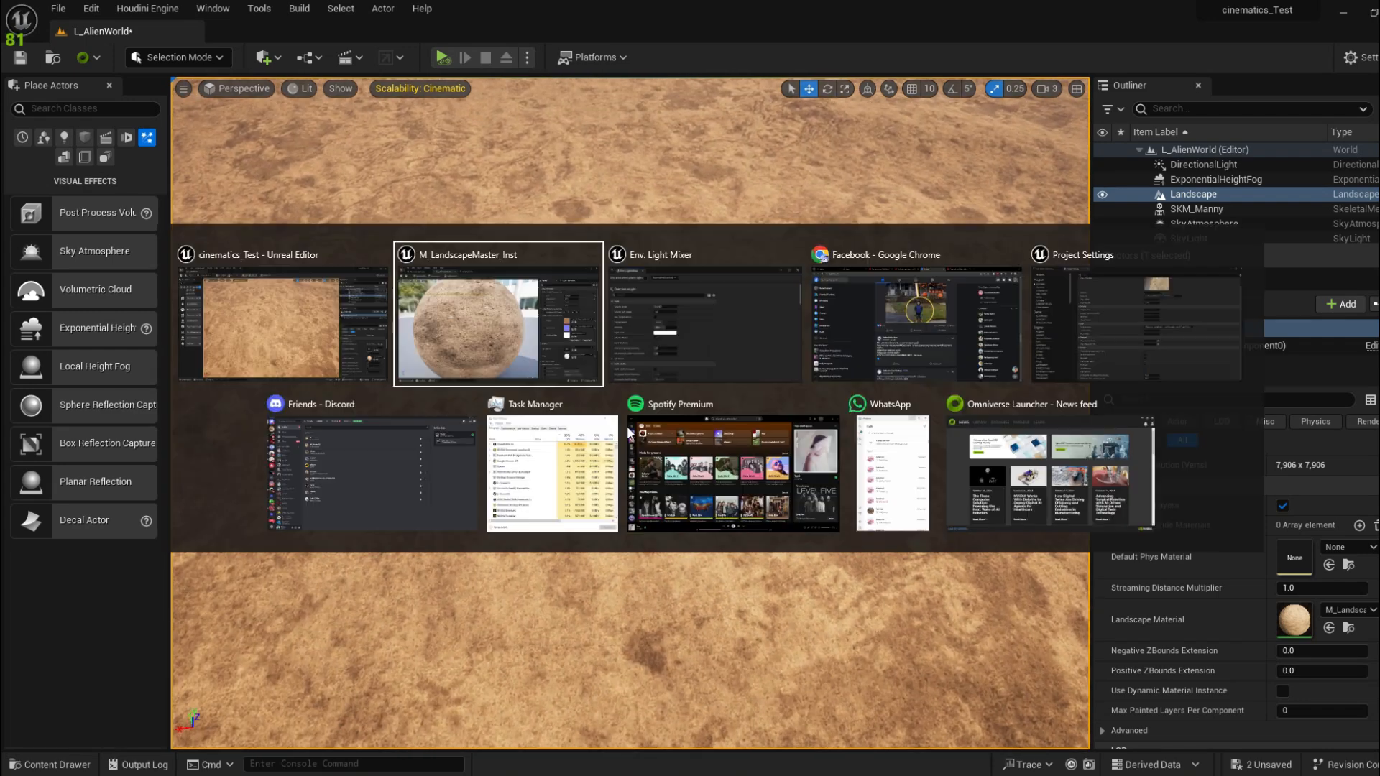
{"action": "left_click", "coordinate": [231, 372]}
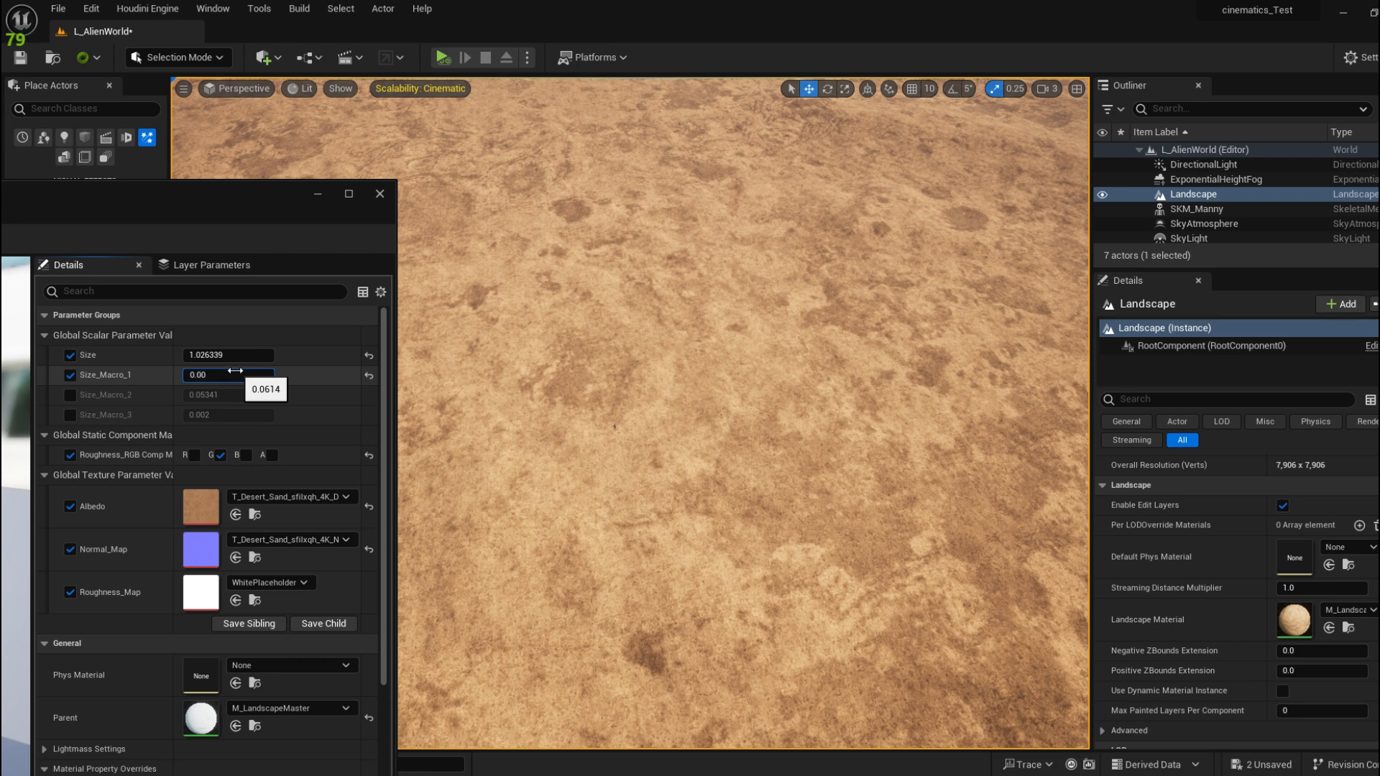
{"action": "key", "text": "Return"}
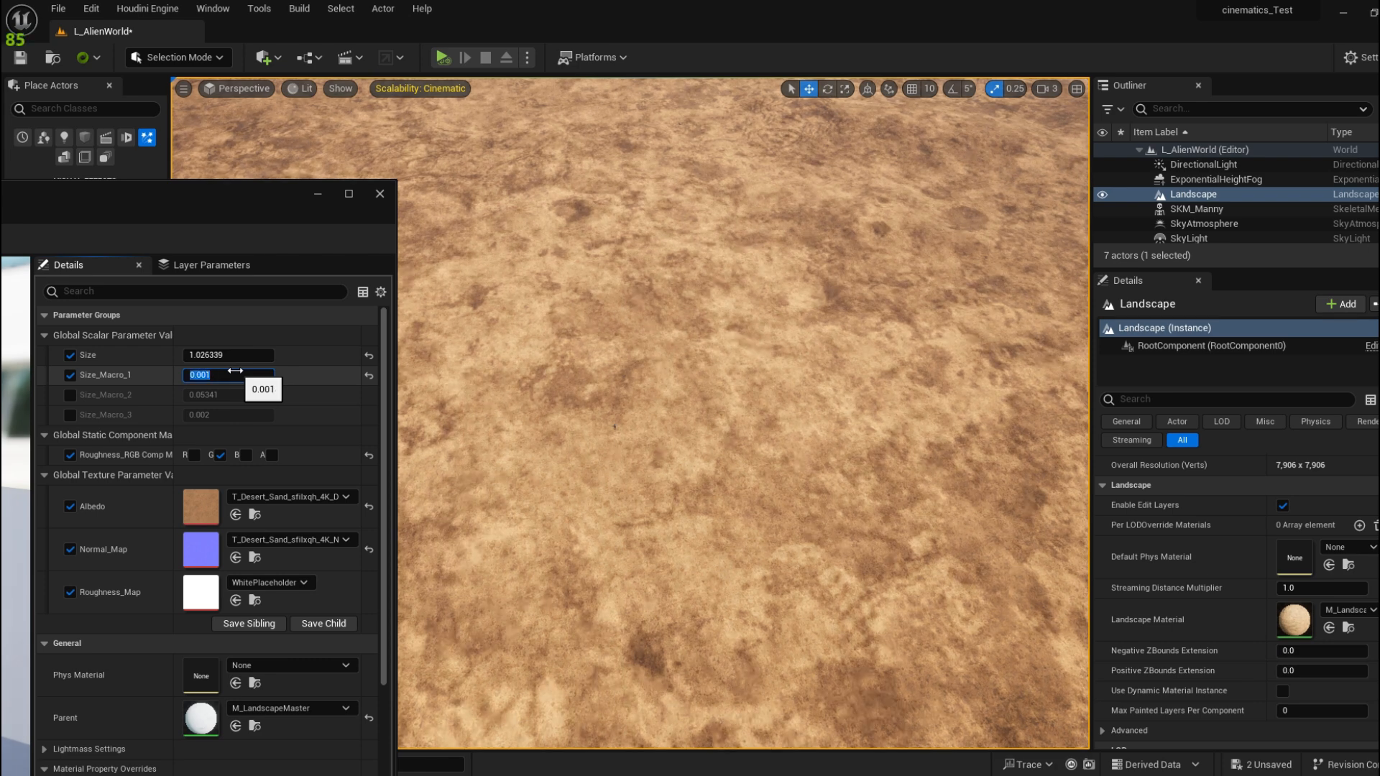
{"action": "mouse_move", "coordinate": [632, 402]}
{"action": "right_mouse_down"}
{"action": "mouse_move", "coordinate": [633, 374]}
{"action": "mouse_move", "coordinate": [632, 431]}
{"action": "mouse_move", "coordinate": [646, 424]}
{"action": "right_mouse_up"}
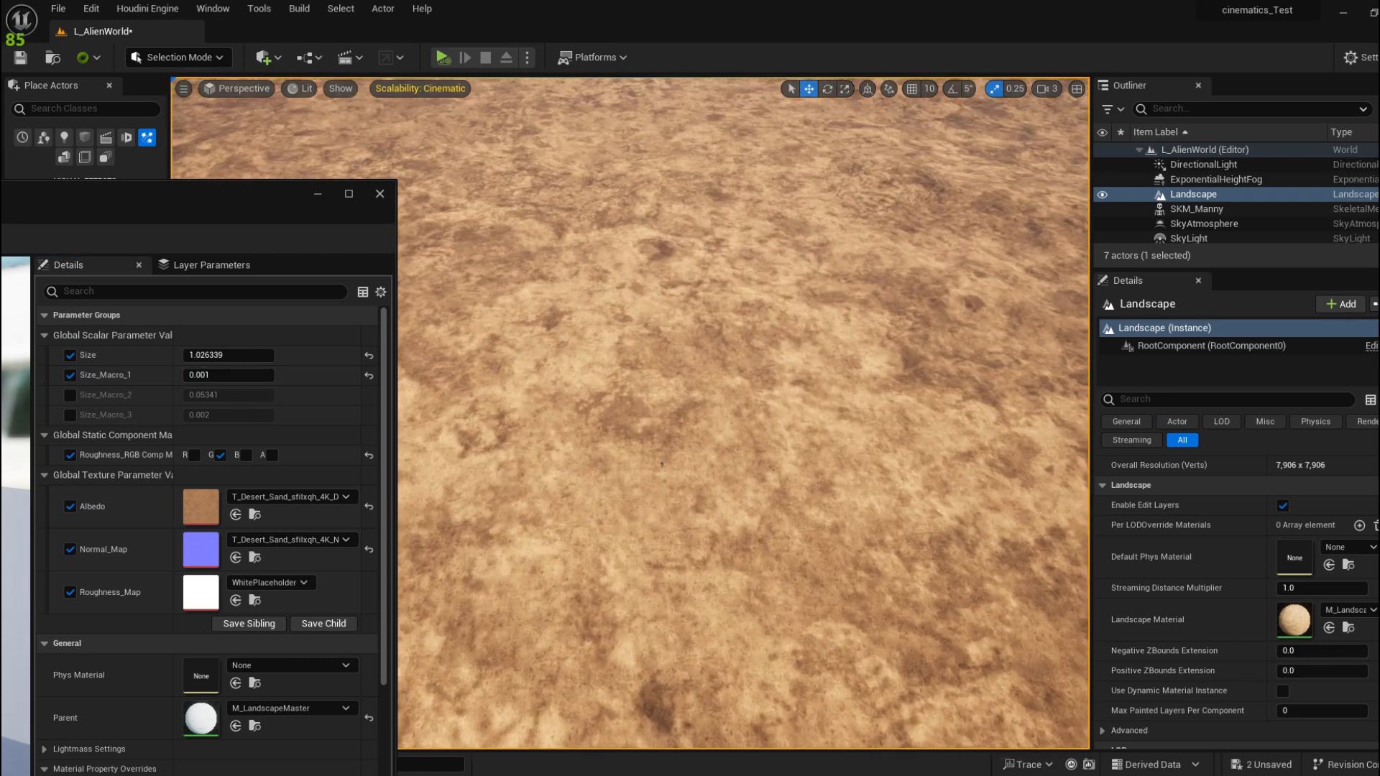
Set Size_Macro_1 to 1 in the material instance
{"action": "right_click_drag", "start_coordinate": [829, 259], "coordinate": [858, 256]}
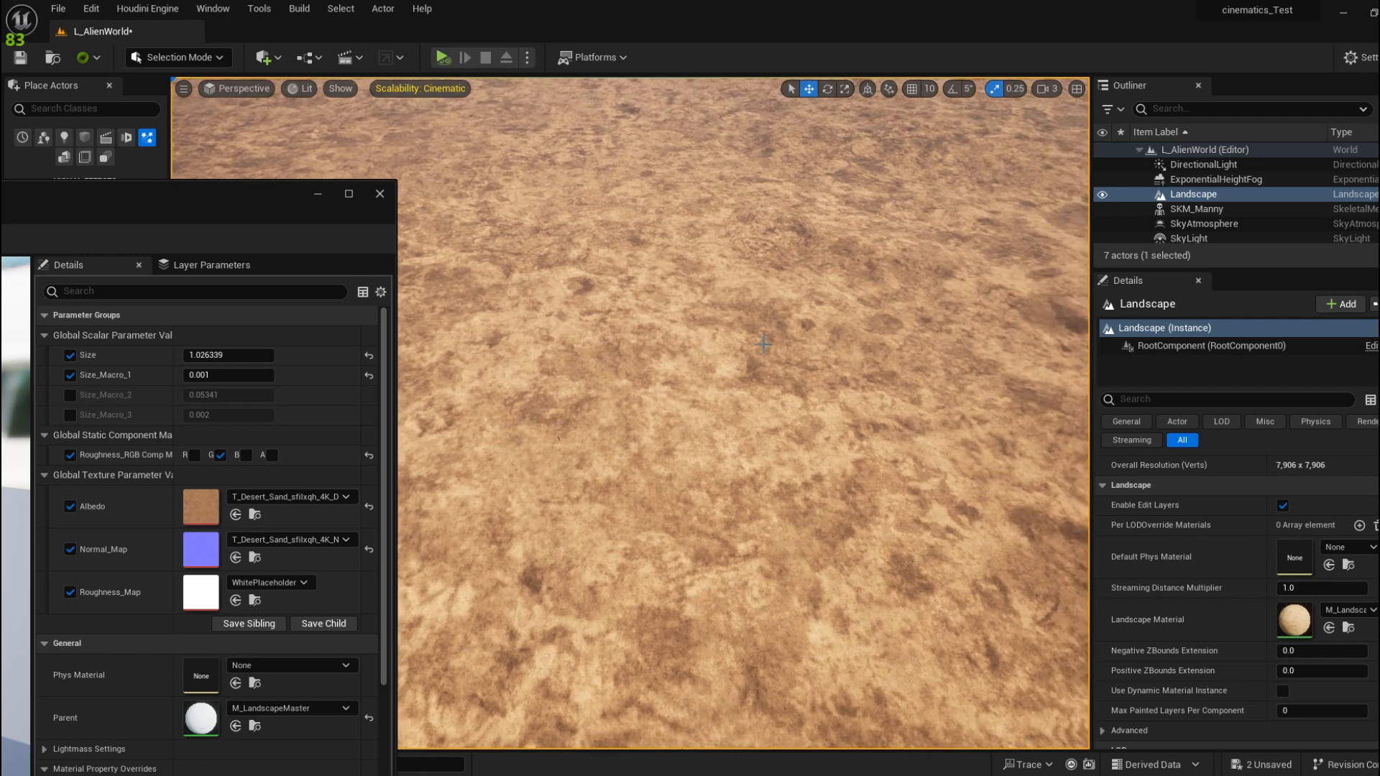
{"action": "left_click", "coordinate": [242, 374]}
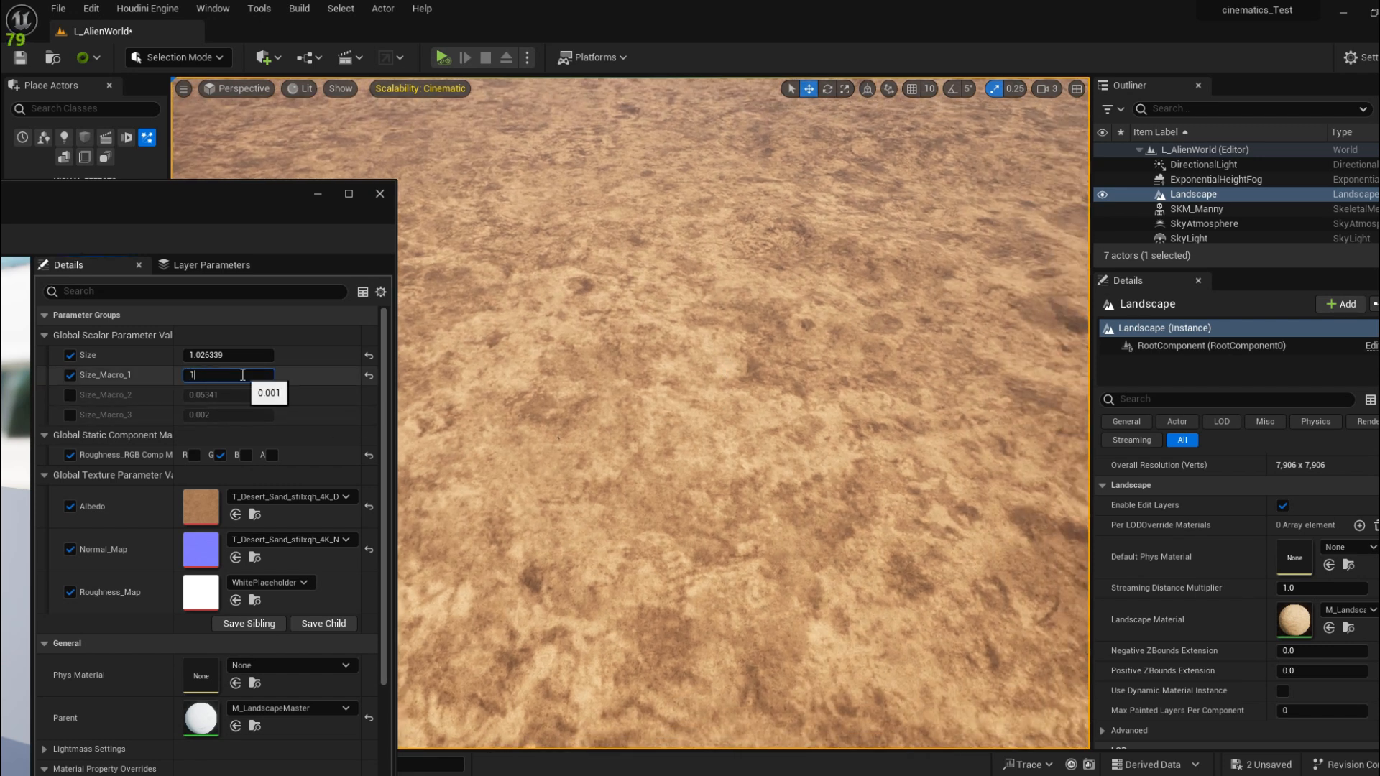
{"action": "key", "text": "Return"}
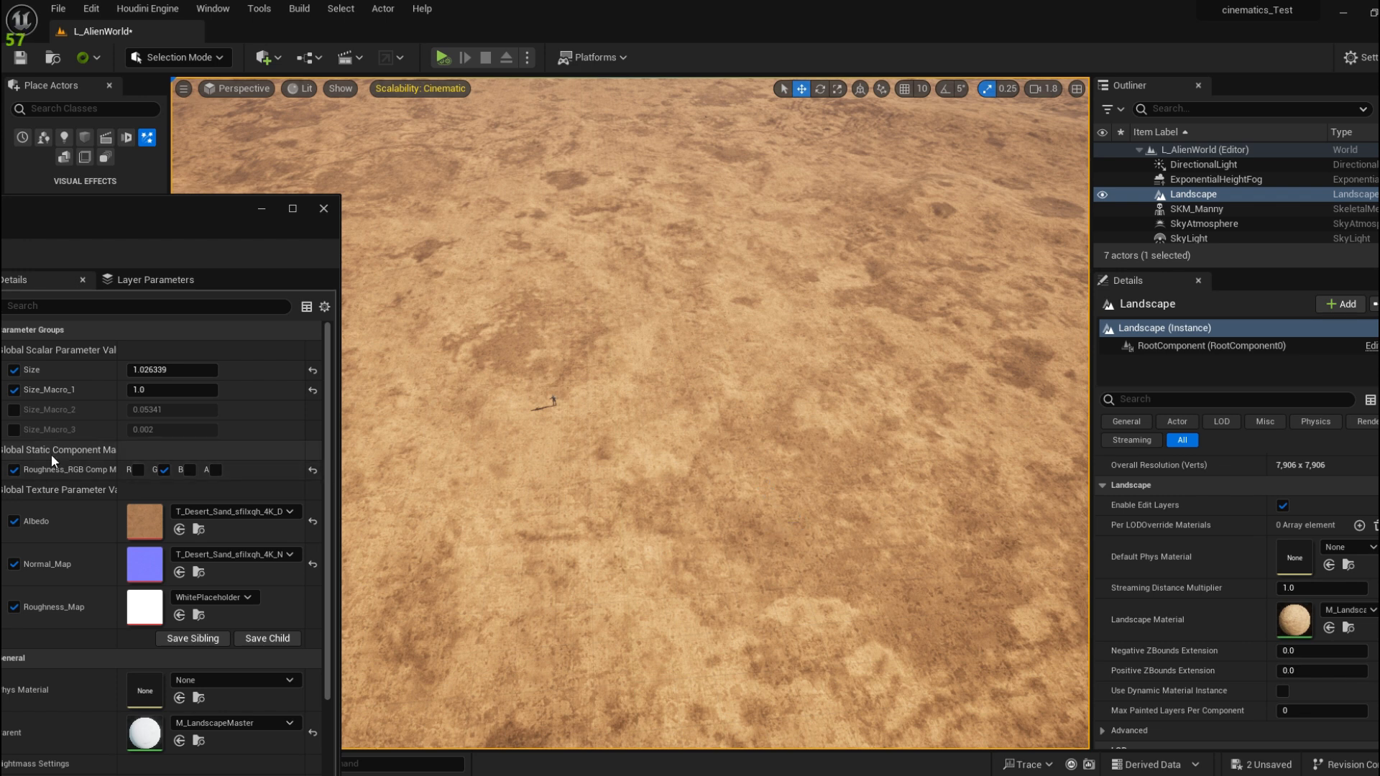
Enable Size_Macro_3 in the material instance and try values such as 0.122 and 0.018 on the landscape
{"action": "left_click", "coordinate": [13, 431]}
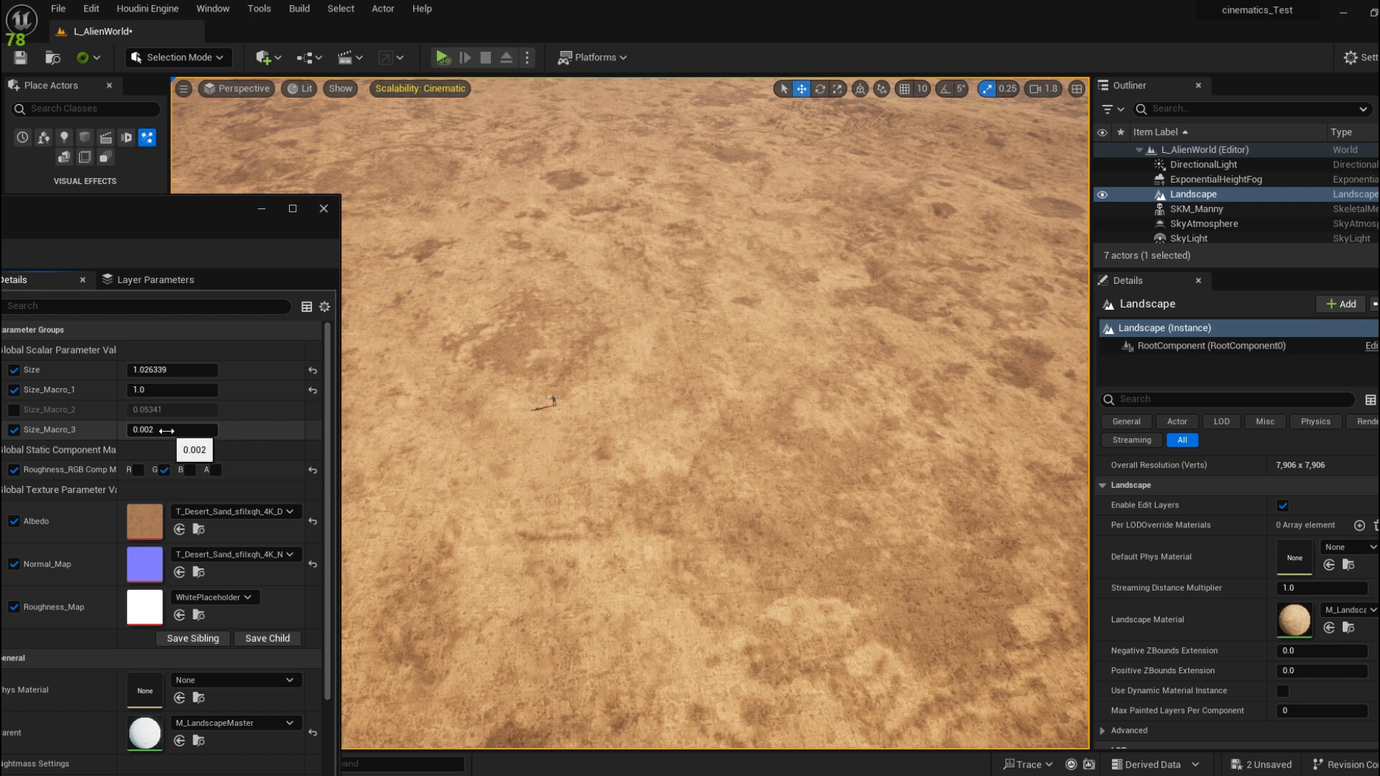
{"action": "left_click_drag", "start_coordinate": [167, 431], "coordinate": [180, 432]}
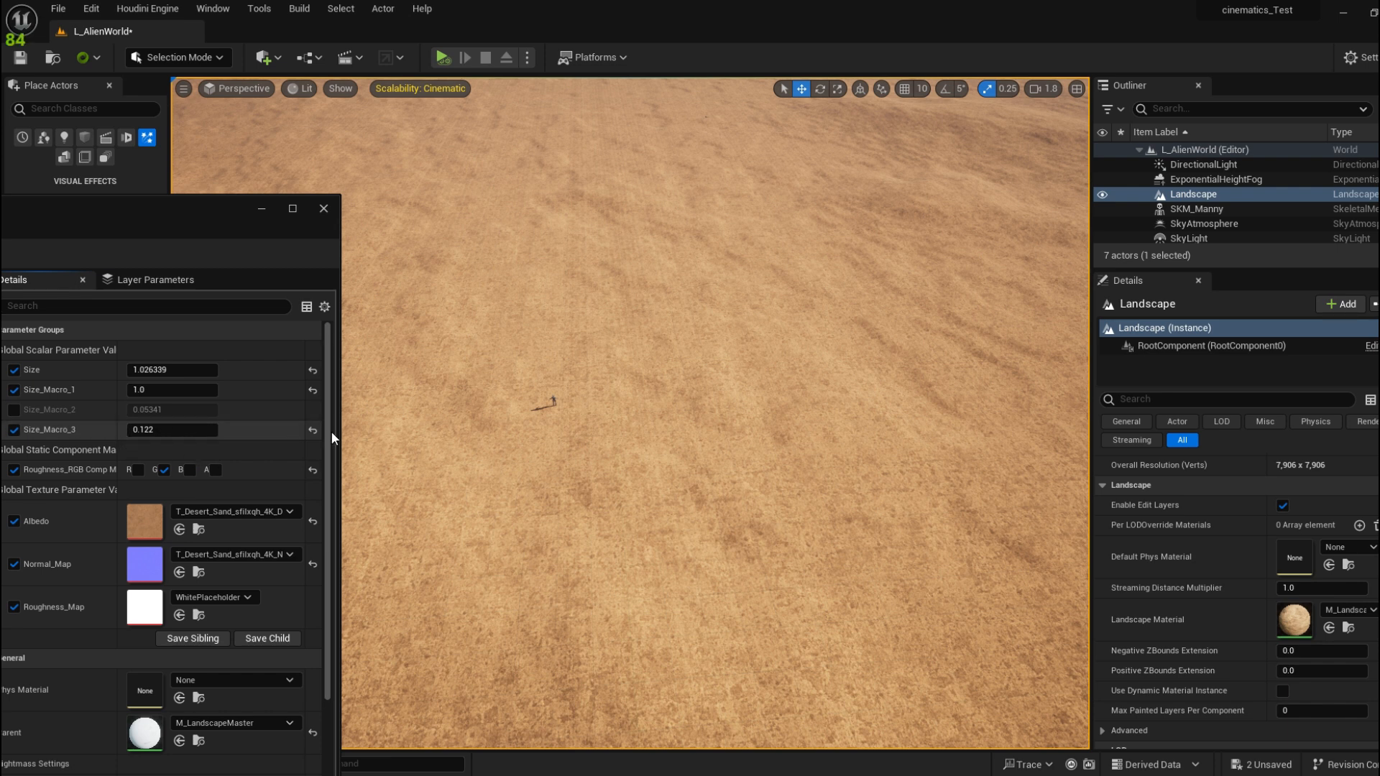
{"action": "left_click", "coordinate": [201, 430]}
{"action": "left_click", "coordinate": [248, 418]}
{"action": "left_click_drag", "start_coordinate": [203, 209], "coordinate": [241, 179]}
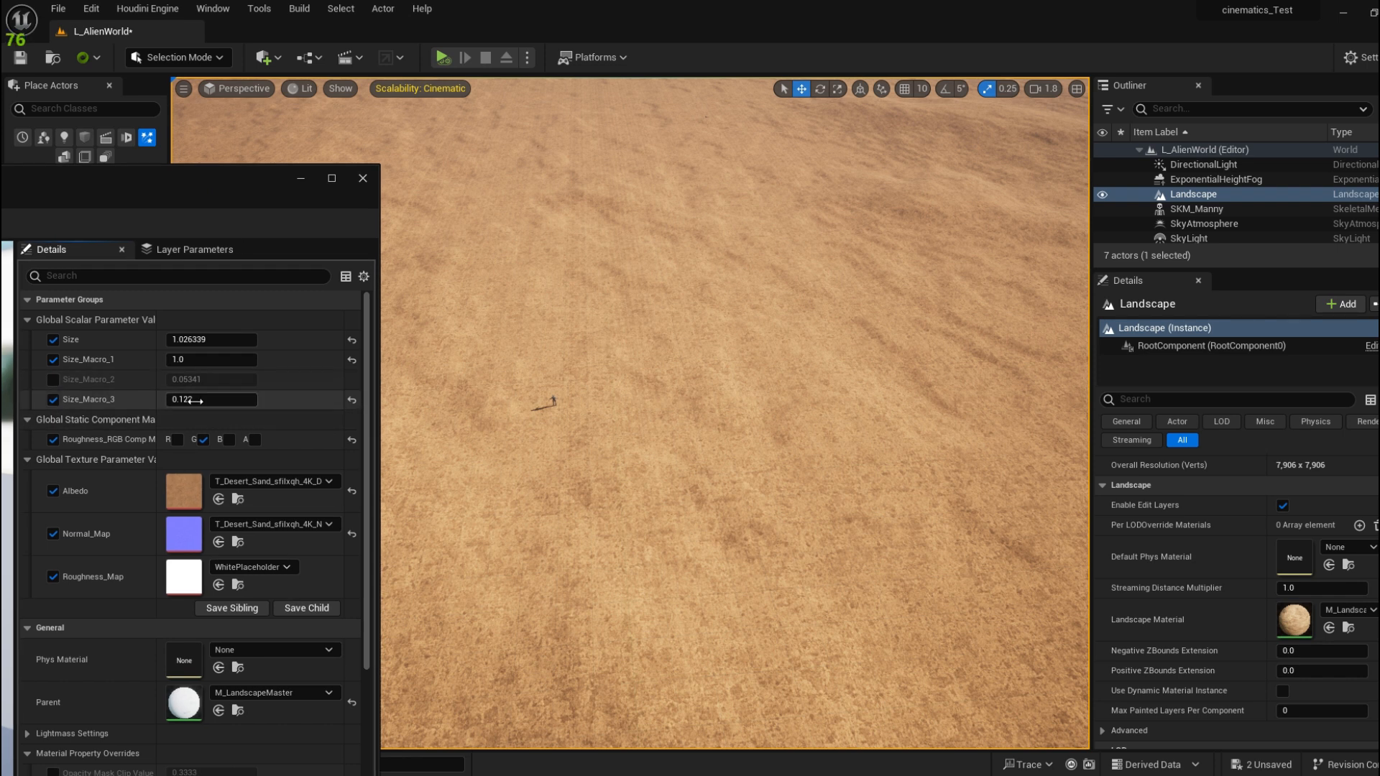
{"action": "mouse_move", "coordinate": [227, 400]}
{"action": "left_mouse_down"}
{"action": "mouse_move", "coordinate": [198, 400]}
{"action": "mouse_move", "coordinate": [238, 403]}
{"action": "left_mouse_up"}
{"action": "left_click_drag", "start_coordinate": [16, 219], "coordinate": [80, 240]}
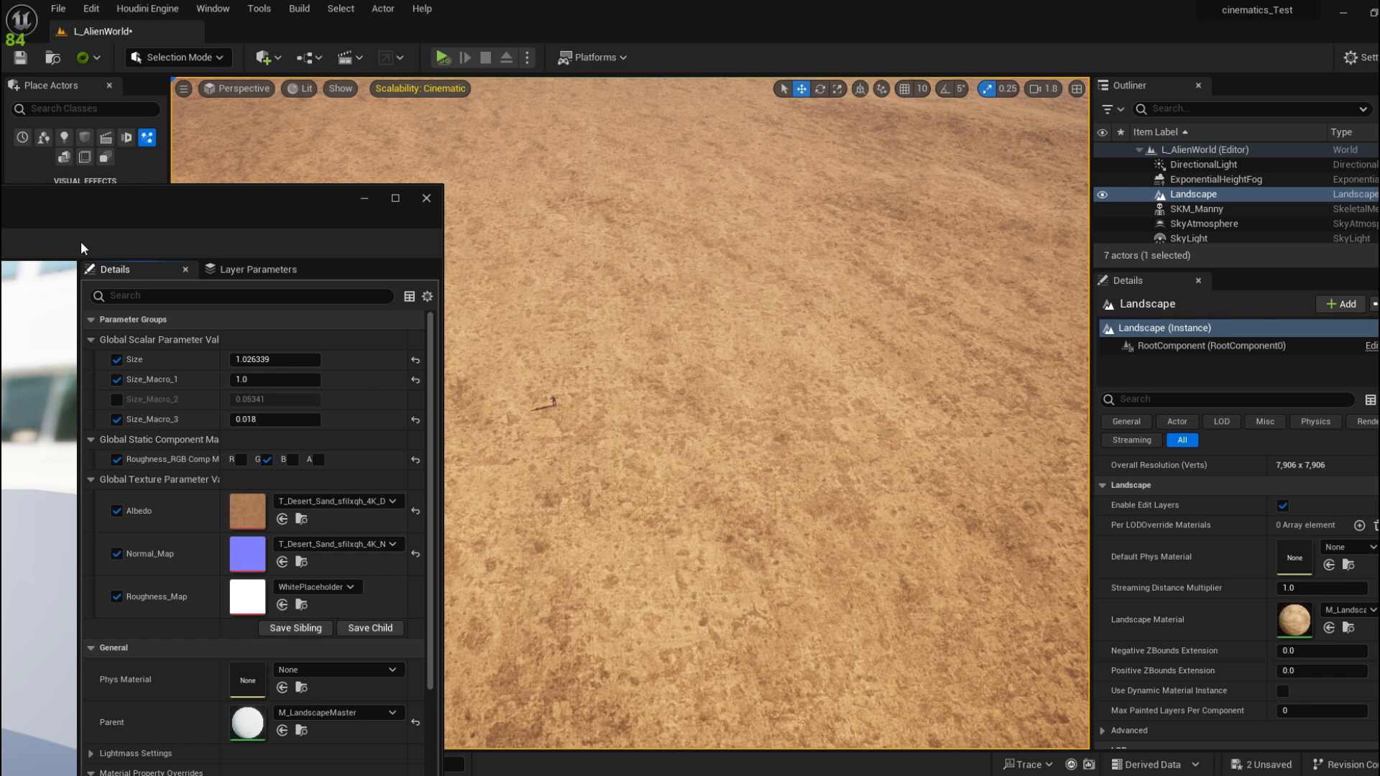
In M_LandscapeMaster, insert a Divide node between Size_Macro_3 and the B input of the third macro Multiply node
{"action": "double_click", "coordinate": [81, 243]}
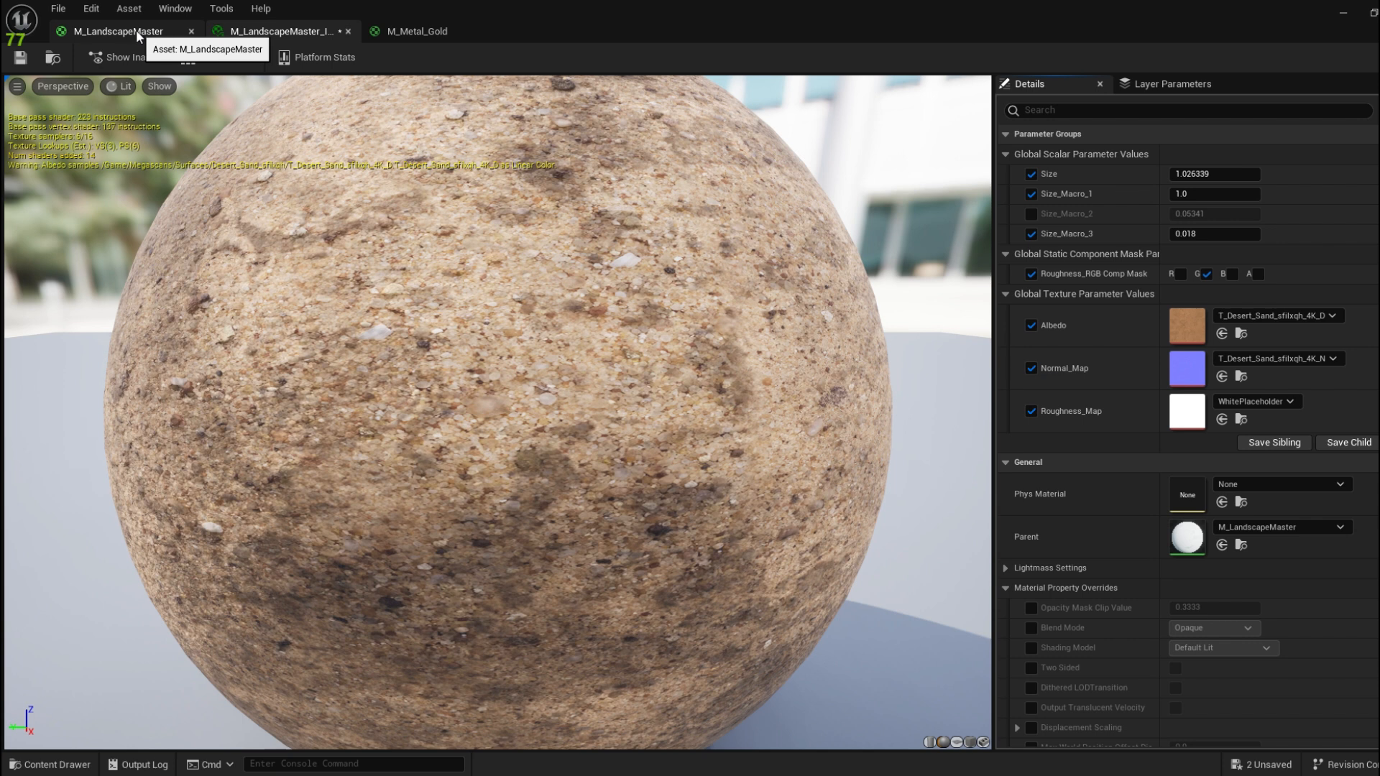
{"action": "left_click", "coordinate": [136, 29]}
{"action": "right_click_drag", "start_coordinate": [486, 218], "coordinate": [526, 181]}
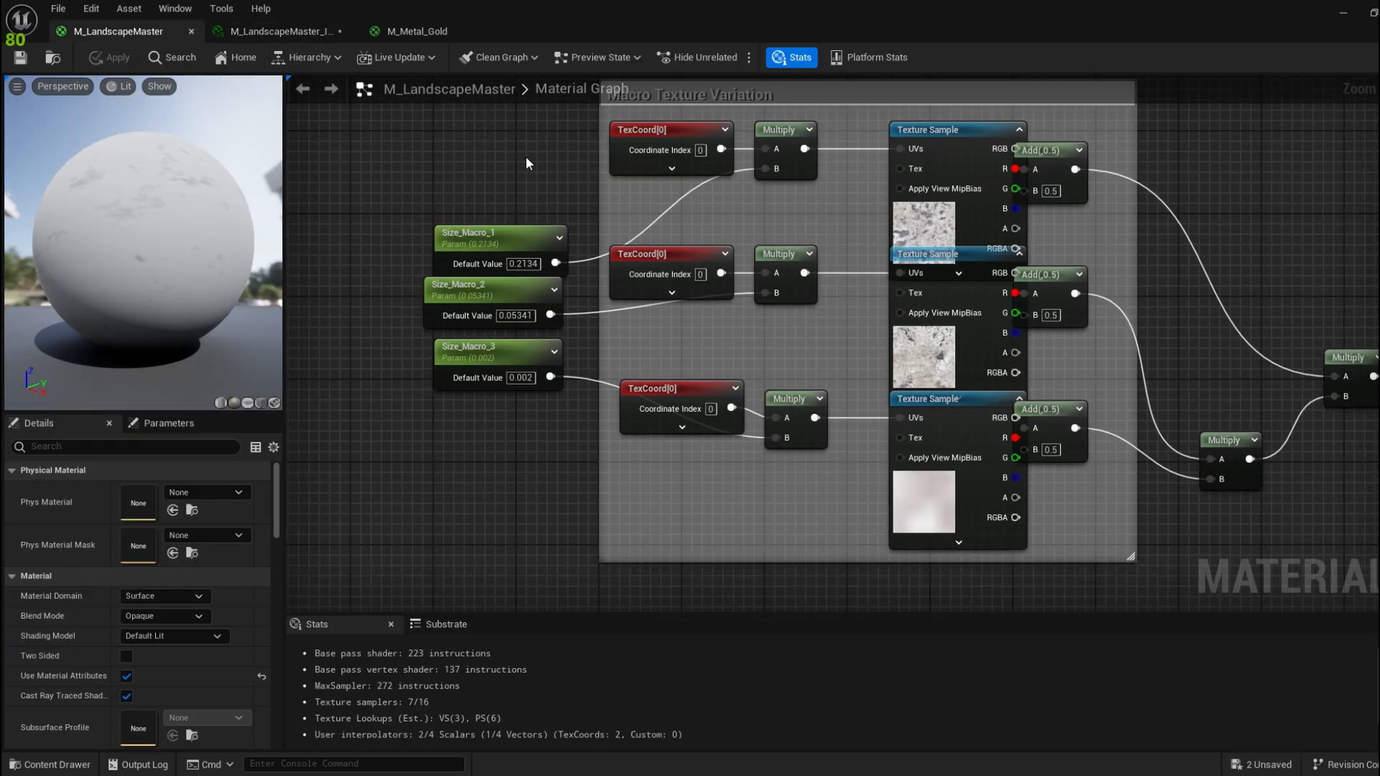
{"action": "right_click_drag", "start_coordinate": [332, 340], "coordinate": [317, 268]}
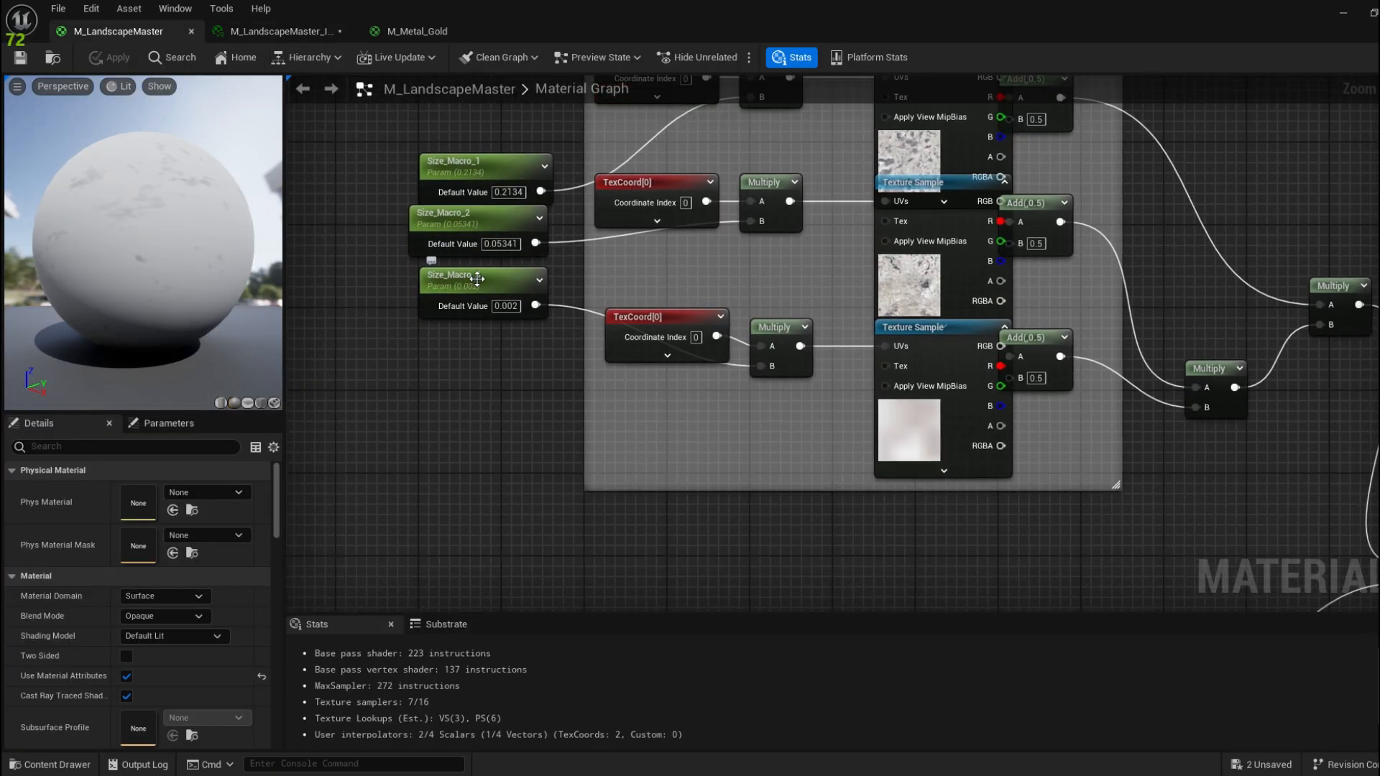
{"action": "left_click", "coordinate": [422, 289]}
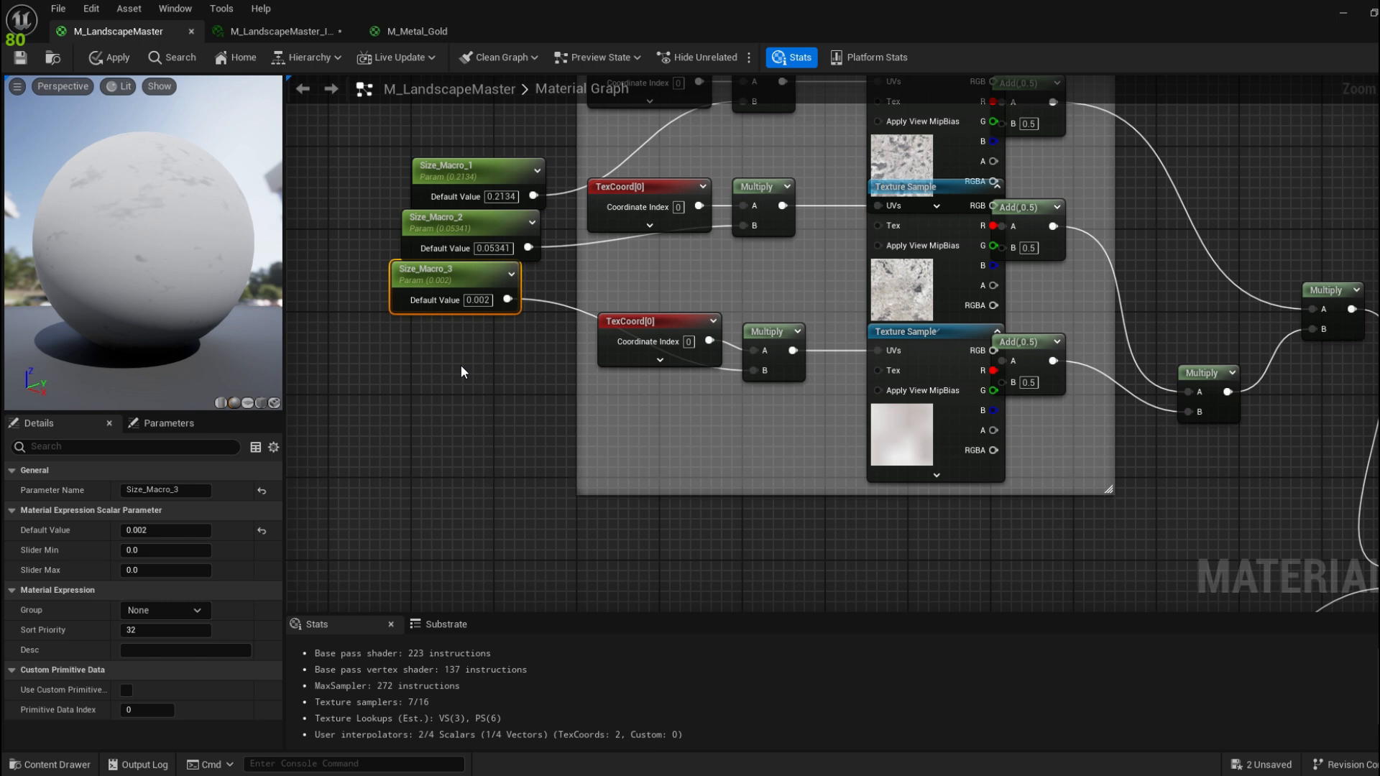
{"action": "left_click", "coordinate": [460, 365]}
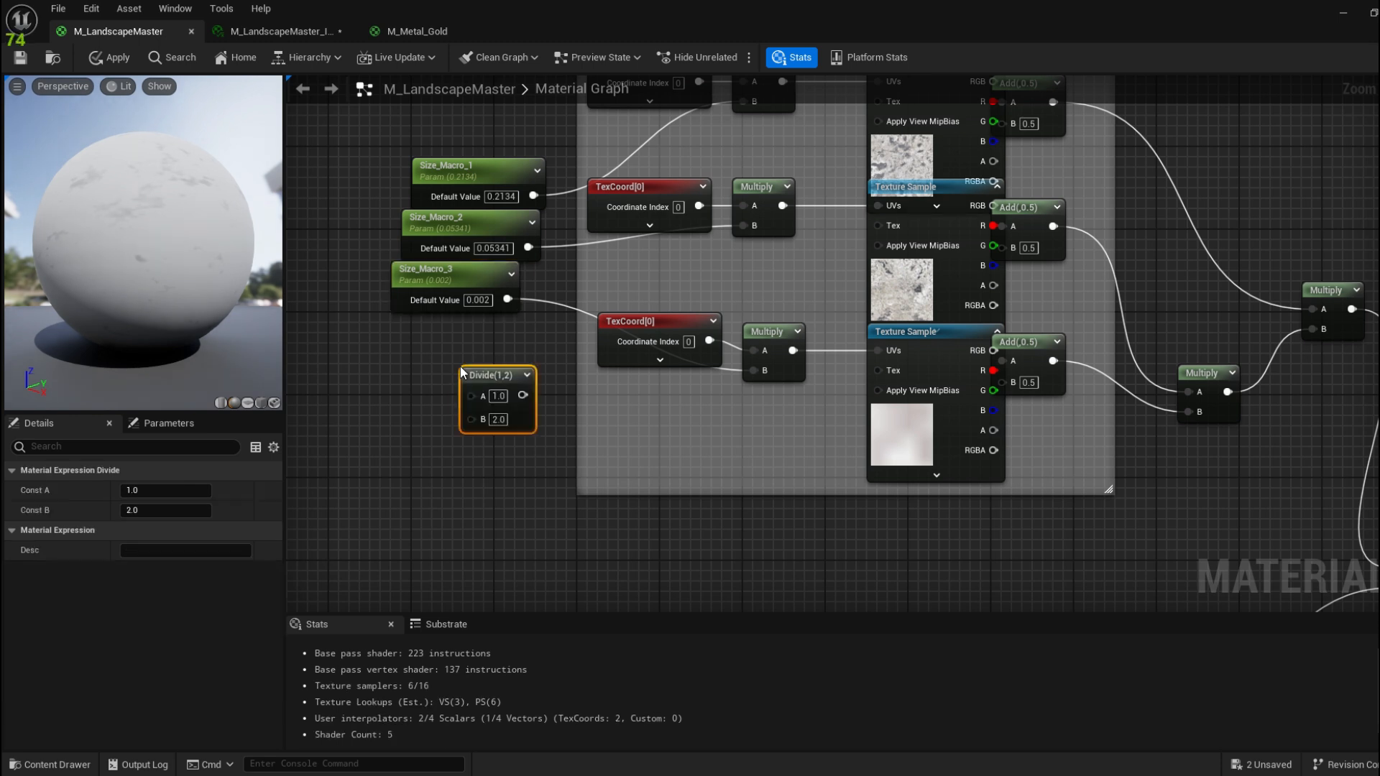
{"action": "left_click_drag", "start_coordinate": [478, 372], "coordinate": [755, 370]}
{"action": "left_click_drag", "start_coordinate": [549, 380], "coordinate": [563, 310]}
{"action": "left_click_drag", "start_coordinate": [524, 388], "coordinate": [562, 278]}
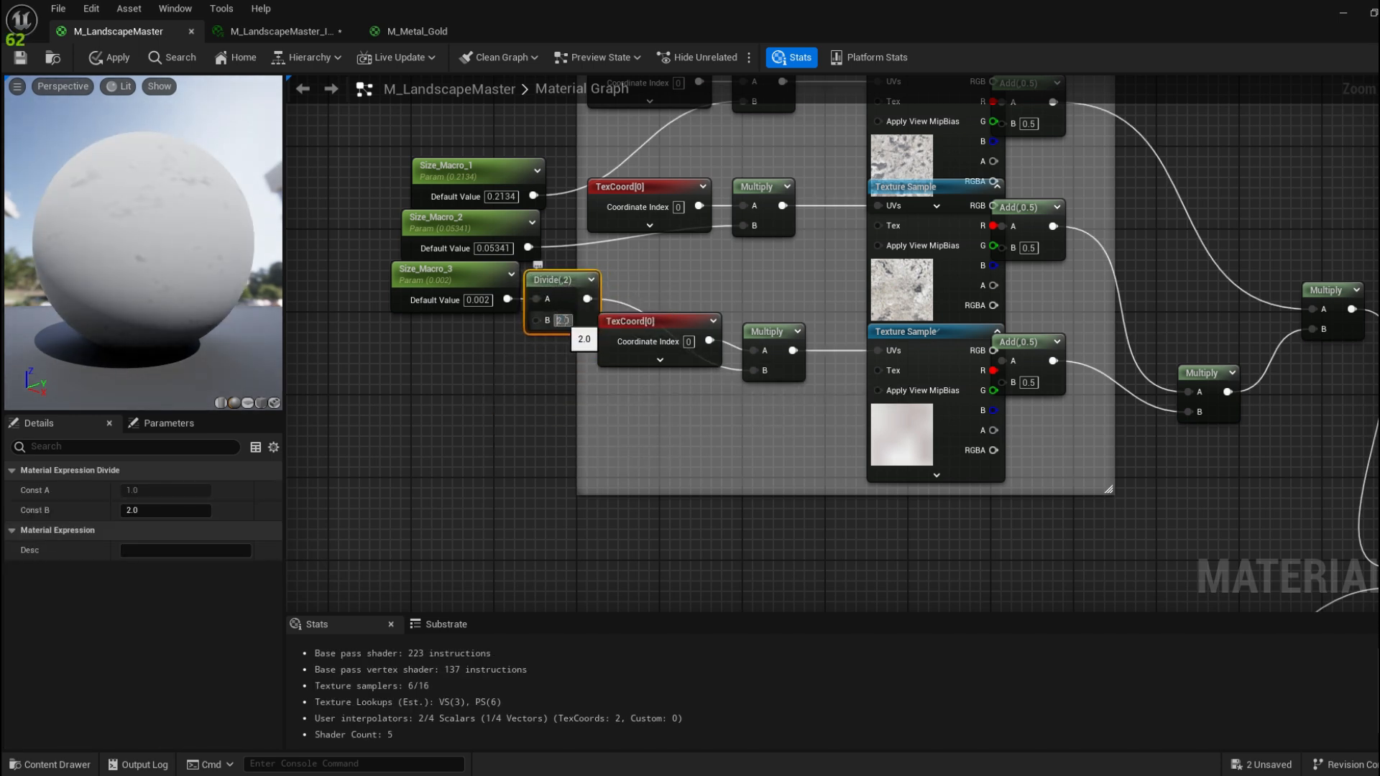
Set the Divide node's B value to 100 and Size_Macro_3's default value to 0.2, and apply the material changes
{"action": "type", "text": "100"}
{"action": "left_click_drag", "start_coordinate": [490, 278], "coordinate": [480, 279]}
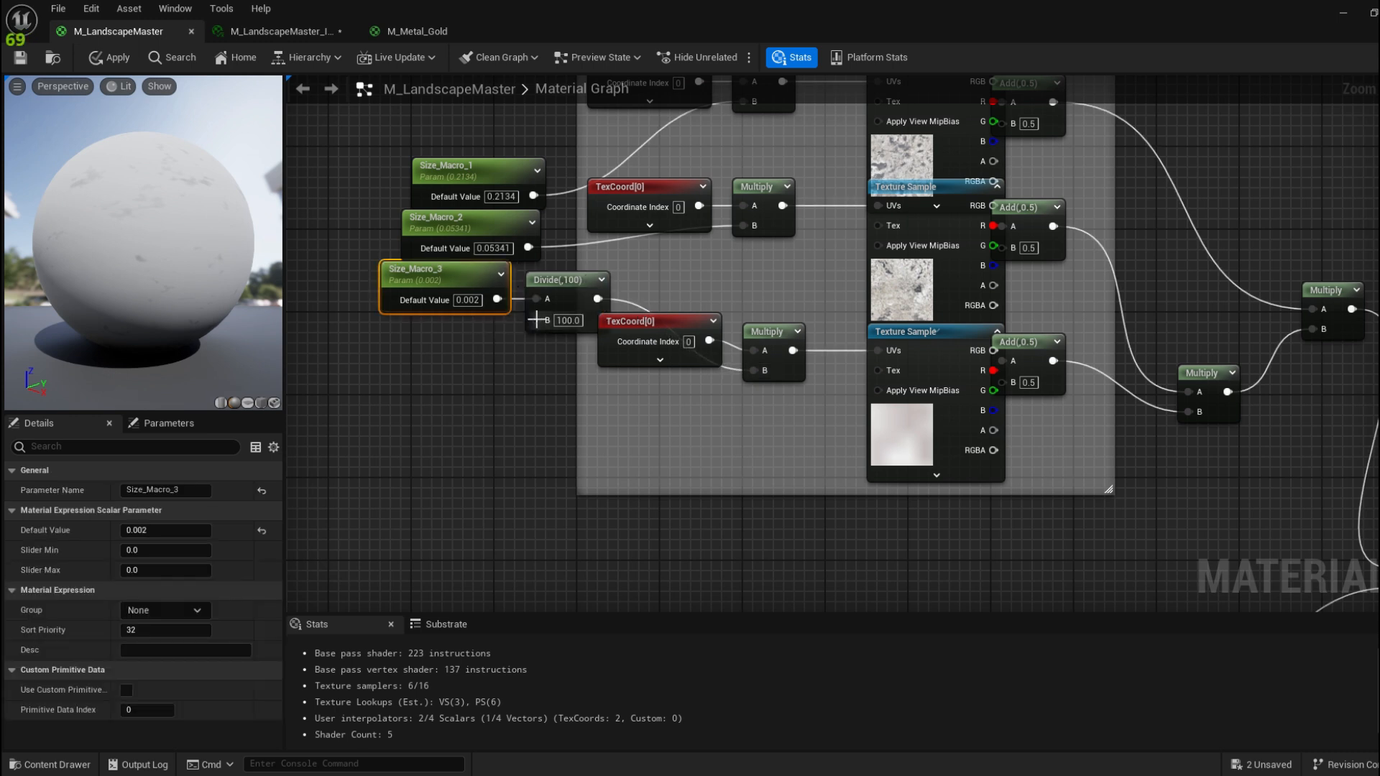
{"action": "left_click", "coordinate": [467, 300]}
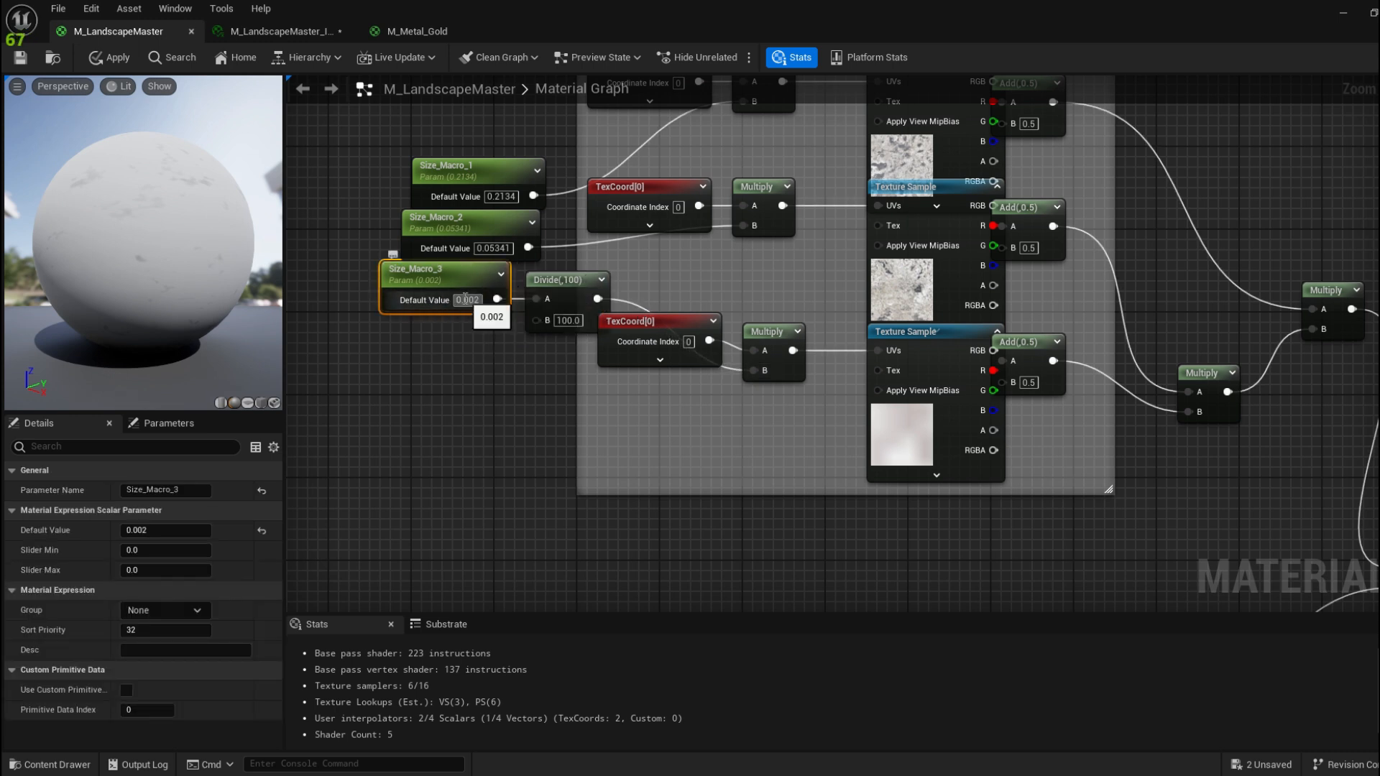
{"action": "type", "text": "0.2"}
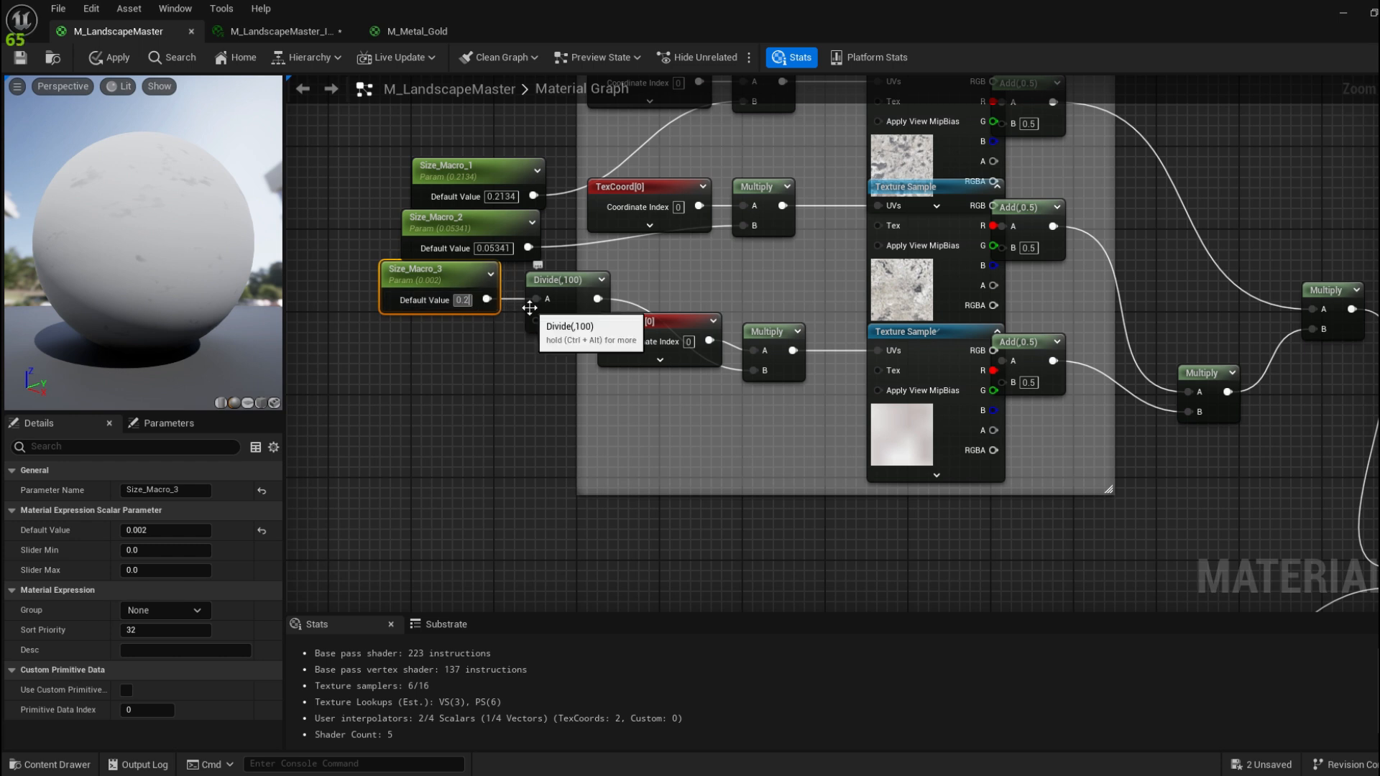
{"action": "left_click", "coordinate": [441, 356]}
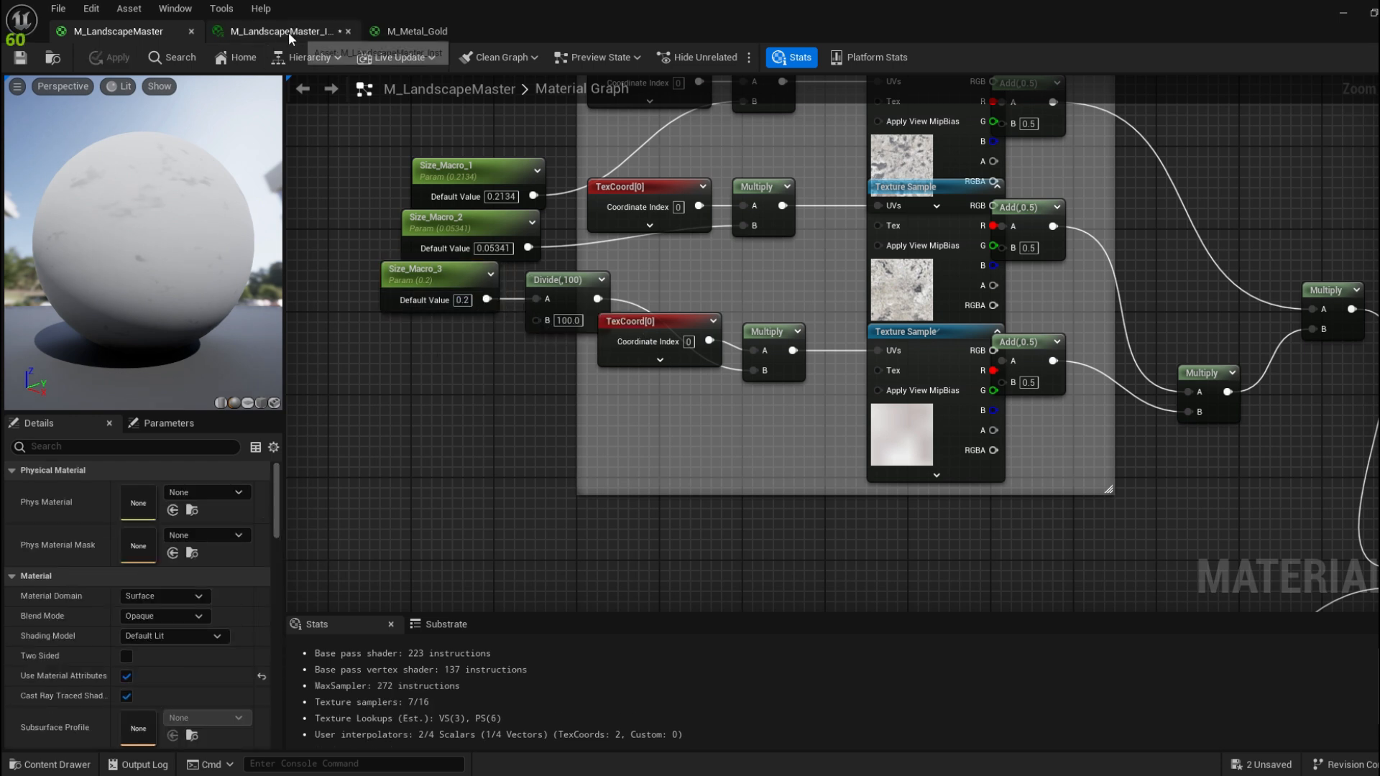
Show the material instance beside the level viewport and try Size_Macro_3 values up to about 1.29
{"action": "left_click", "coordinate": [288, 34]}
{"action": "left_click_drag", "start_coordinate": [613, 6], "coordinate": [41, 210]}
{"action": "left_click_drag", "start_coordinate": [400, 205], "coordinate": [399, 256]}
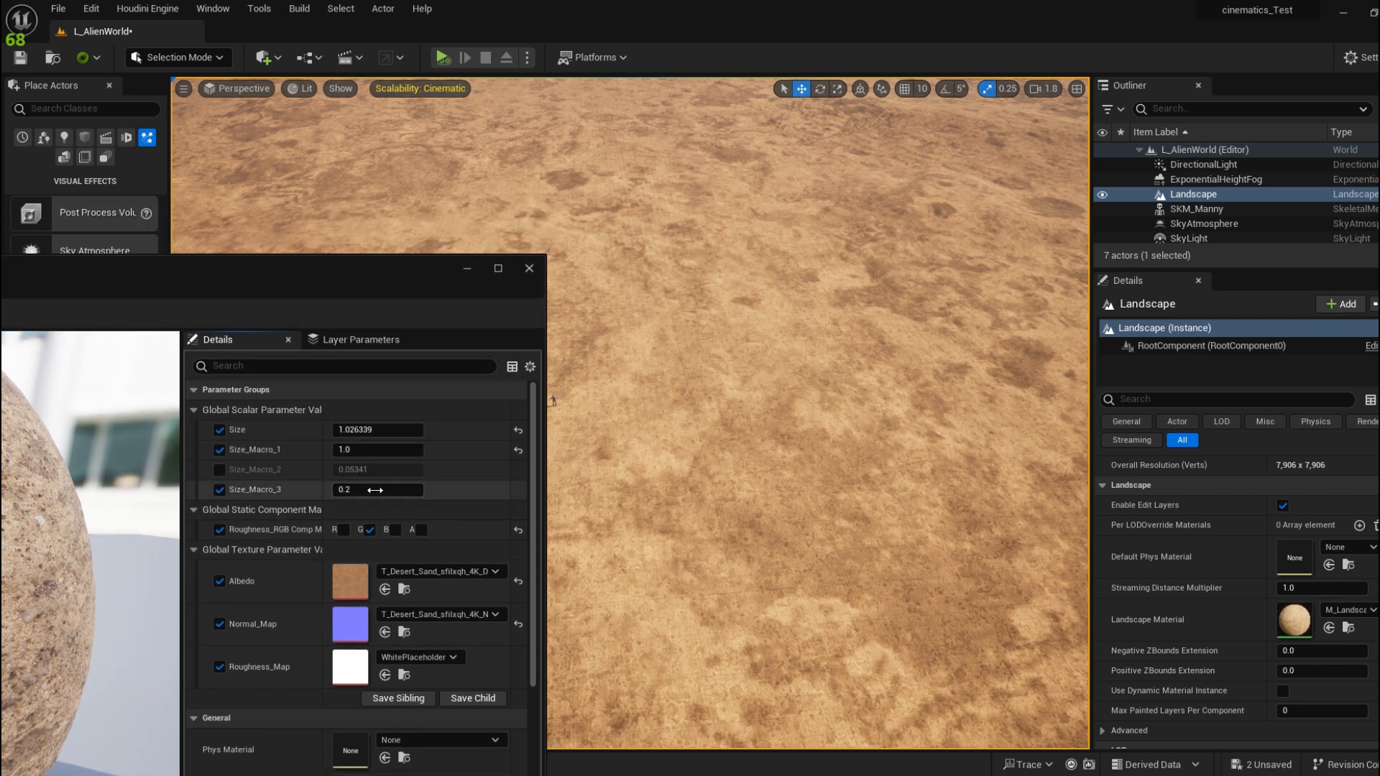
{"action": "mouse_move", "coordinate": [381, 491]}
{"action": "left_mouse_down"}
{"action": "mouse_move", "coordinate": [380, 504]}
{"action": "mouse_move", "coordinate": [370, 495]}
{"action": "mouse_move", "coordinate": [392, 496]}
{"action": "left_mouse_up"}
{"action": "left_click_drag", "start_coordinate": [368, 273], "coordinate": [972, 50]}
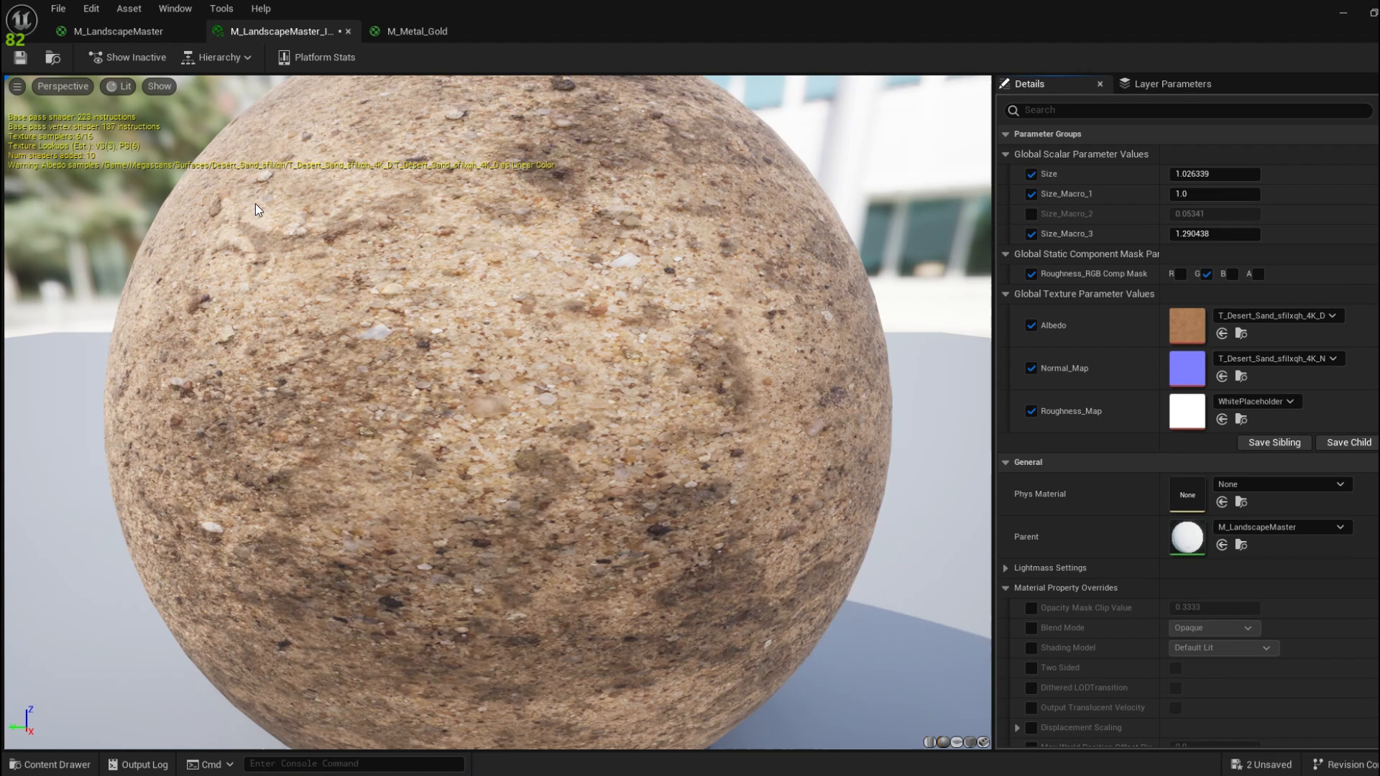
In M_LandscapeMaster, set the Divide node's B value to 1000 and Size_Macro_3's default value to 2, and save the material
{"action": "left_click", "coordinate": [105, 32]}
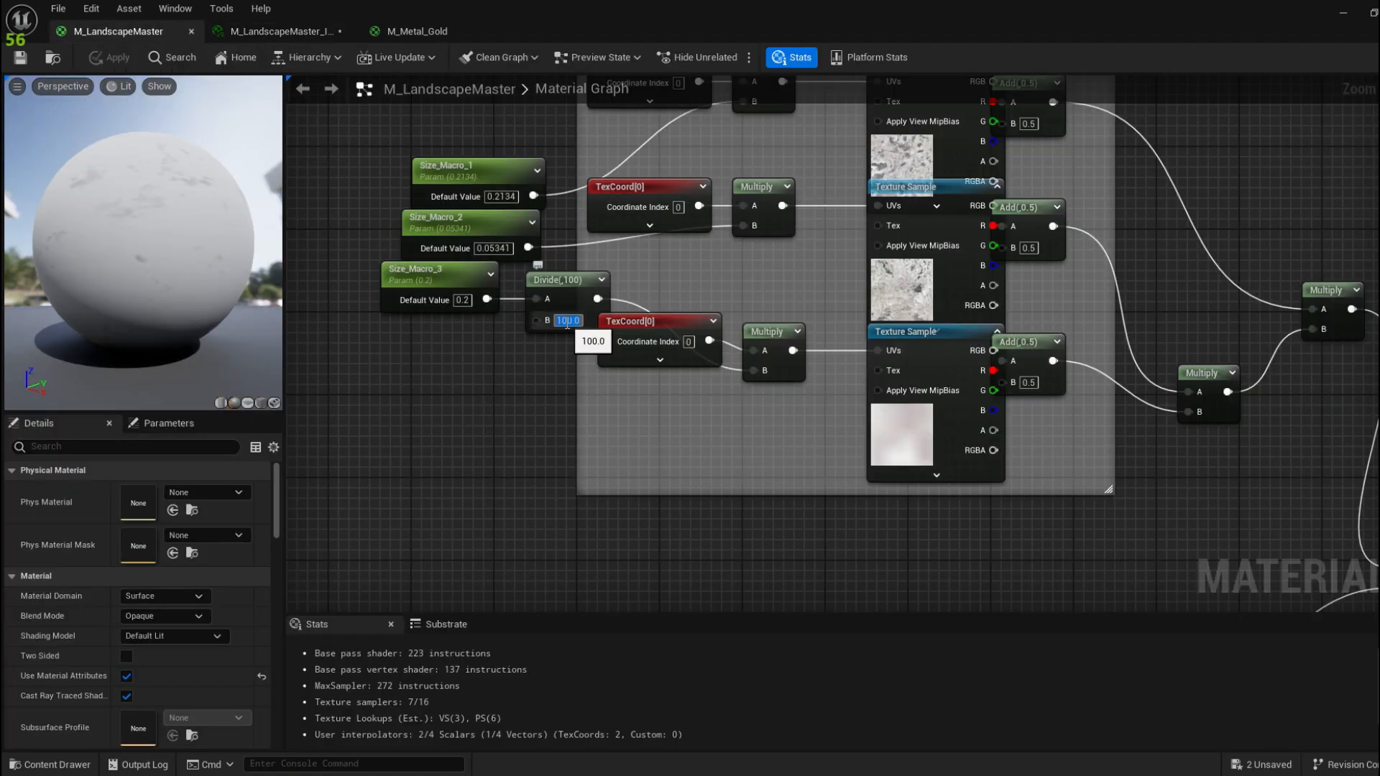
{"action": "key", "text": "Return"}
{"action": "type", "text": "1000"}
{"action": "key", "text": "Return"}
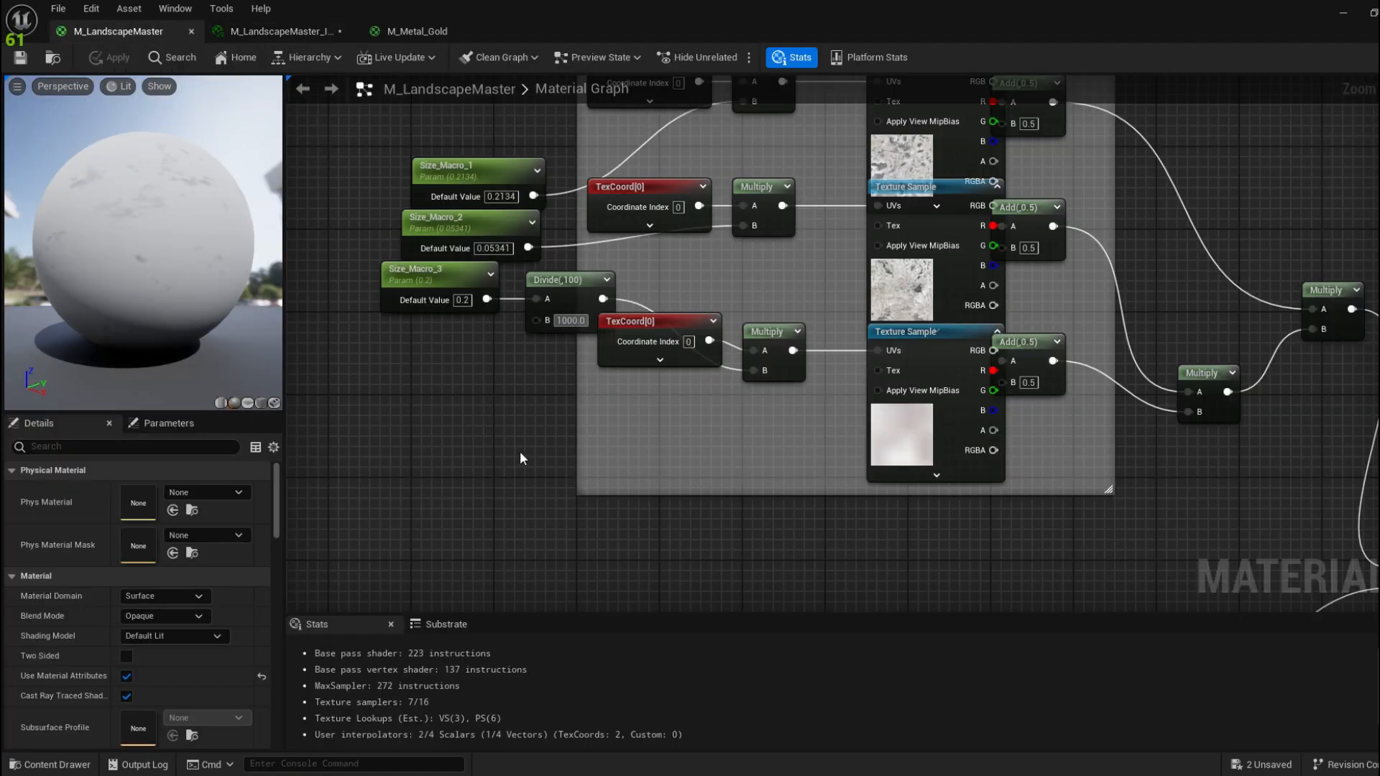
{"action": "left_click", "coordinate": [462, 300]}
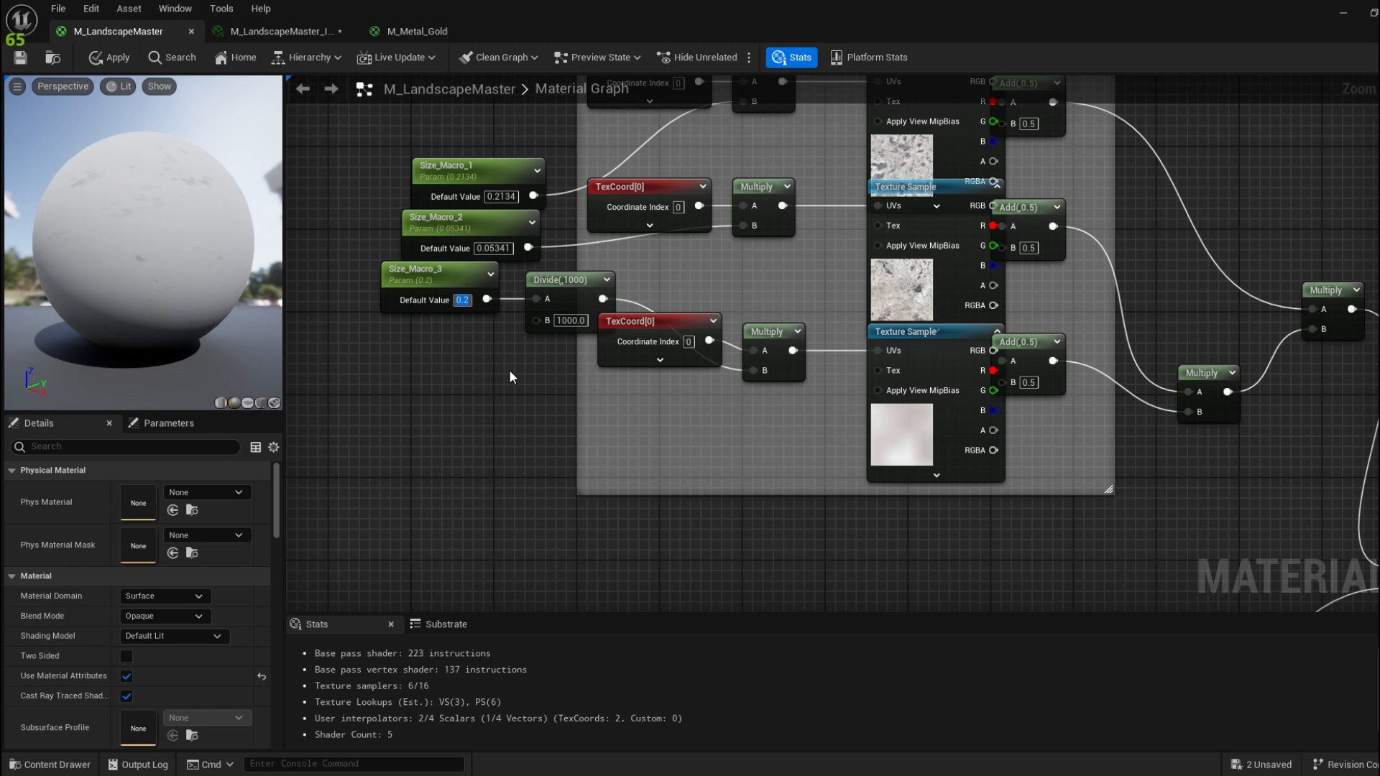
{"action": "type", "text": "2"}
{"action": "key", "text": "Return"}
{"action": "left_click", "coordinate": [20, 58]}
Reset Size_Macro_3 in the material instance and try values such as 0.676881 and 2.552684 beside the viewport
{"action": "left_click", "coordinate": [286, 33]}
{"action": "left_click_drag", "start_coordinate": [878, 7], "coordinate": [383, 107]}
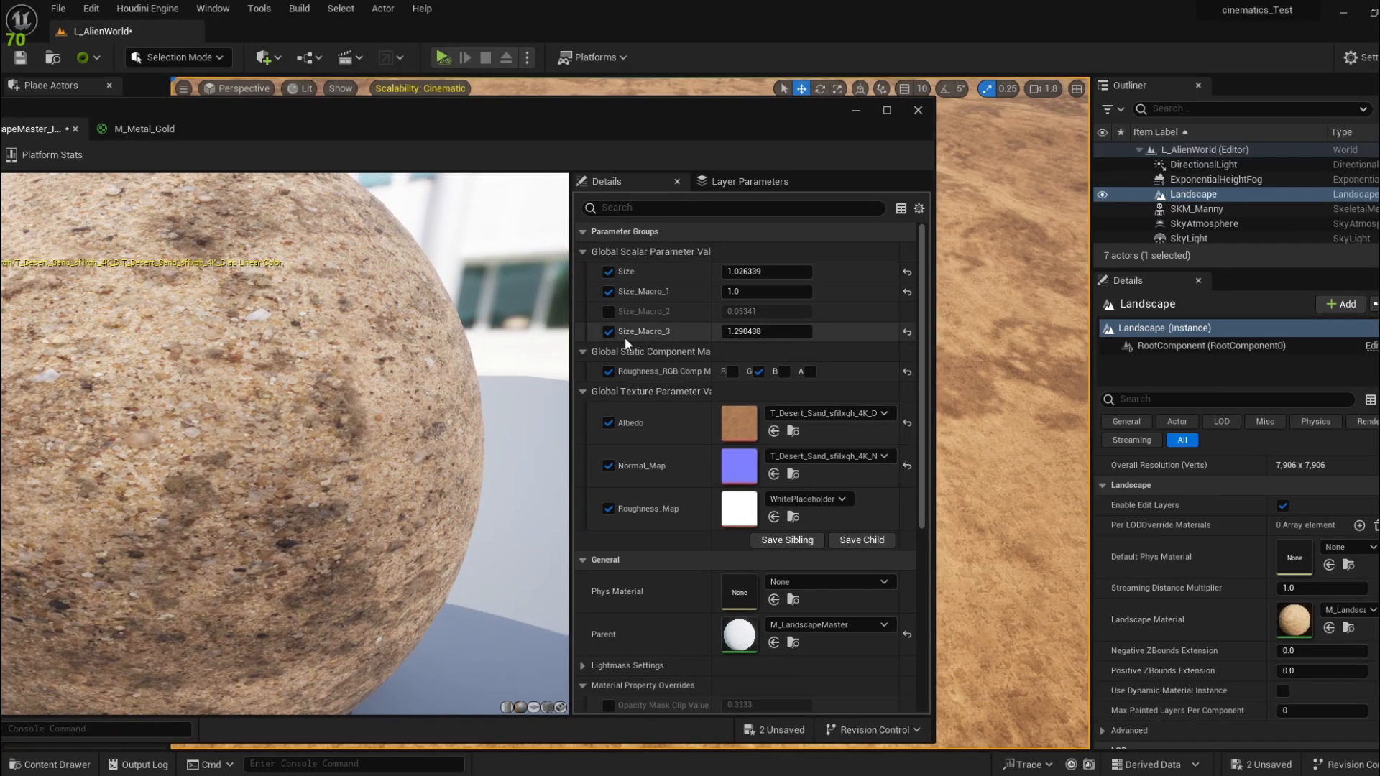
{"action": "left_click", "coordinate": [907, 332]}
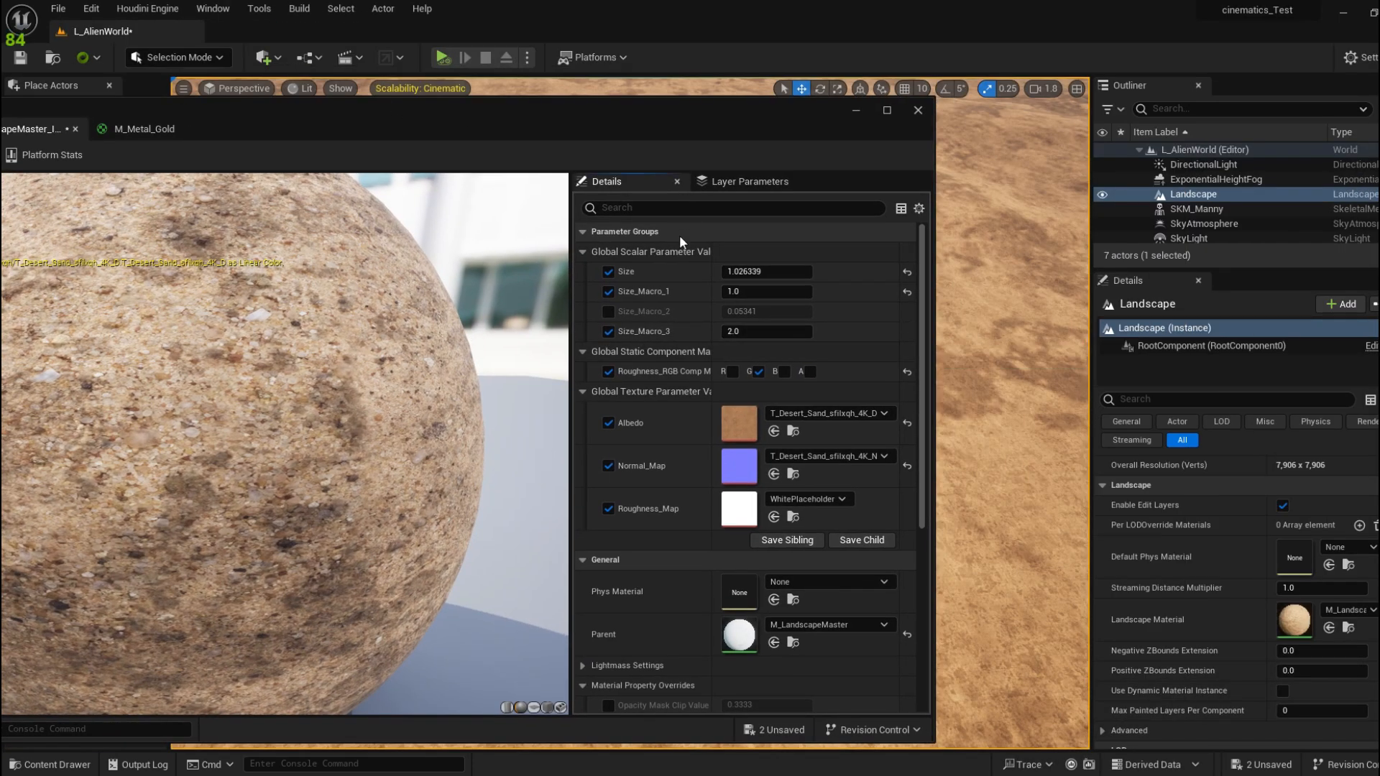
{"action": "left_click_drag", "start_coordinate": [761, 118], "coordinate": [281, 124]}
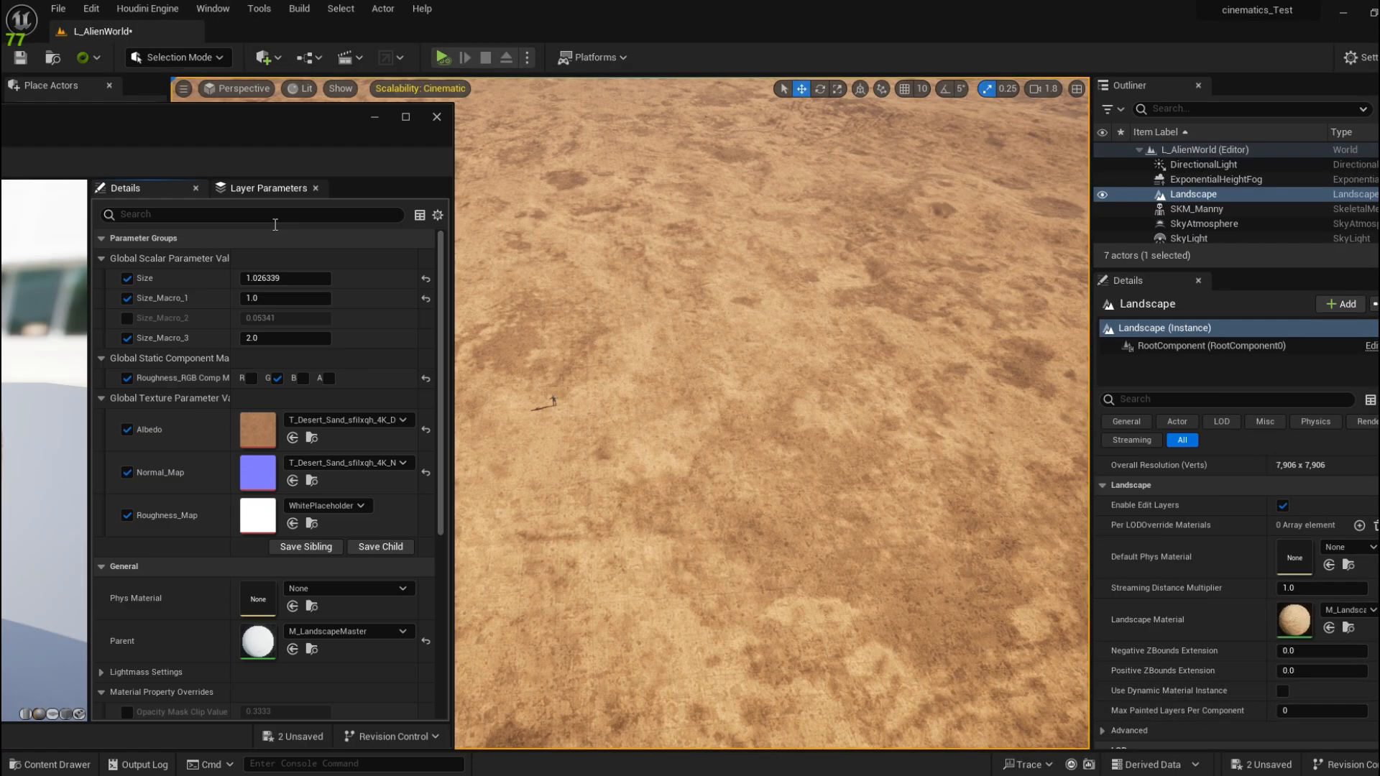
{"action": "mouse_move", "coordinate": [288, 338]}
{"action": "left_mouse_down"}
{"action": "mouse_move", "coordinate": [331, 338]}
{"action": "mouse_move", "coordinate": [275, 354]}
{"action": "mouse_move", "coordinate": [301, 338]}
{"action": "mouse_move", "coordinate": [275, 337]}
{"action": "mouse_move", "coordinate": [299, 338]}
{"action": "left_mouse_up"}
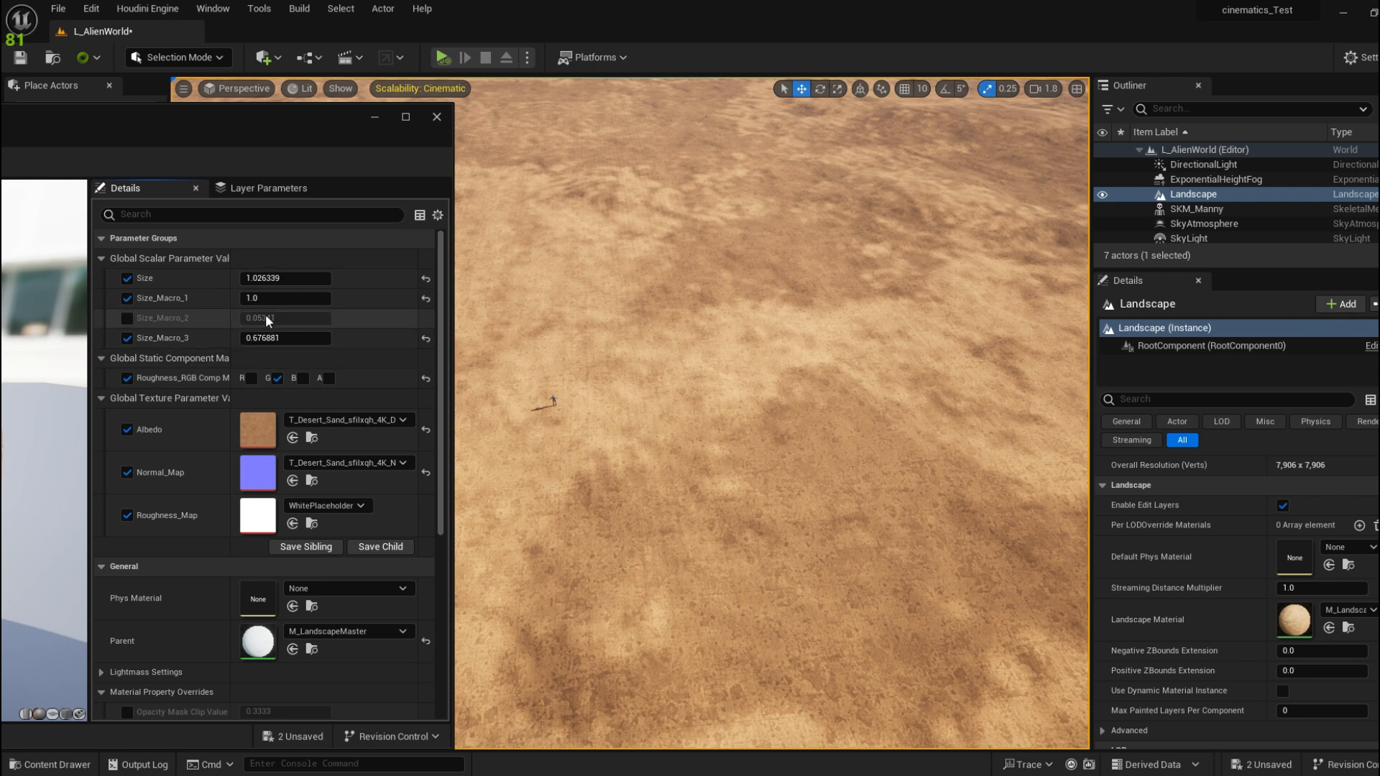
{"action": "left_click_drag", "start_coordinate": [267, 338], "coordinate": [270, 339]}
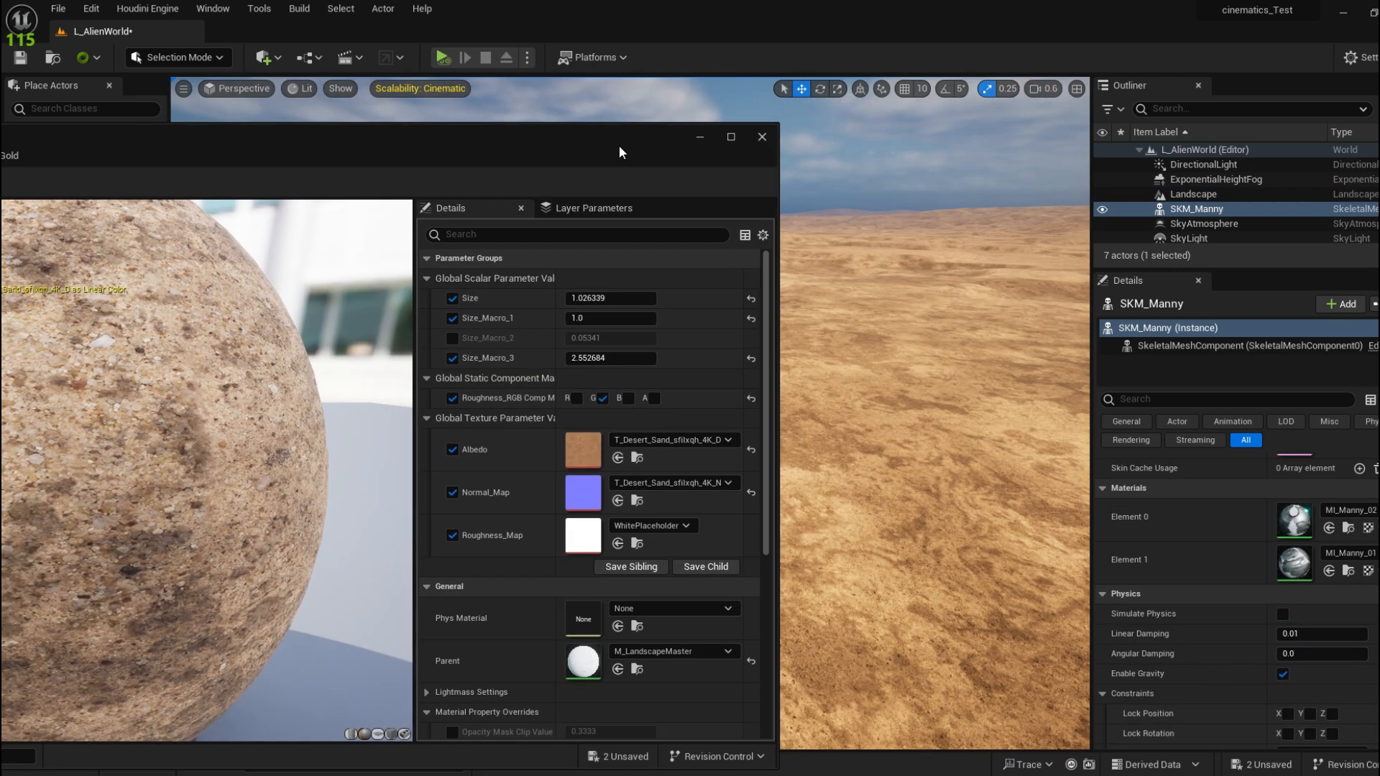
Reset Size_Macro_3 to its default, disable its override, and view the landscape without the material instance window
{"action": "left_click_drag", "start_coordinate": [618, 146], "coordinate": [515, 76]}
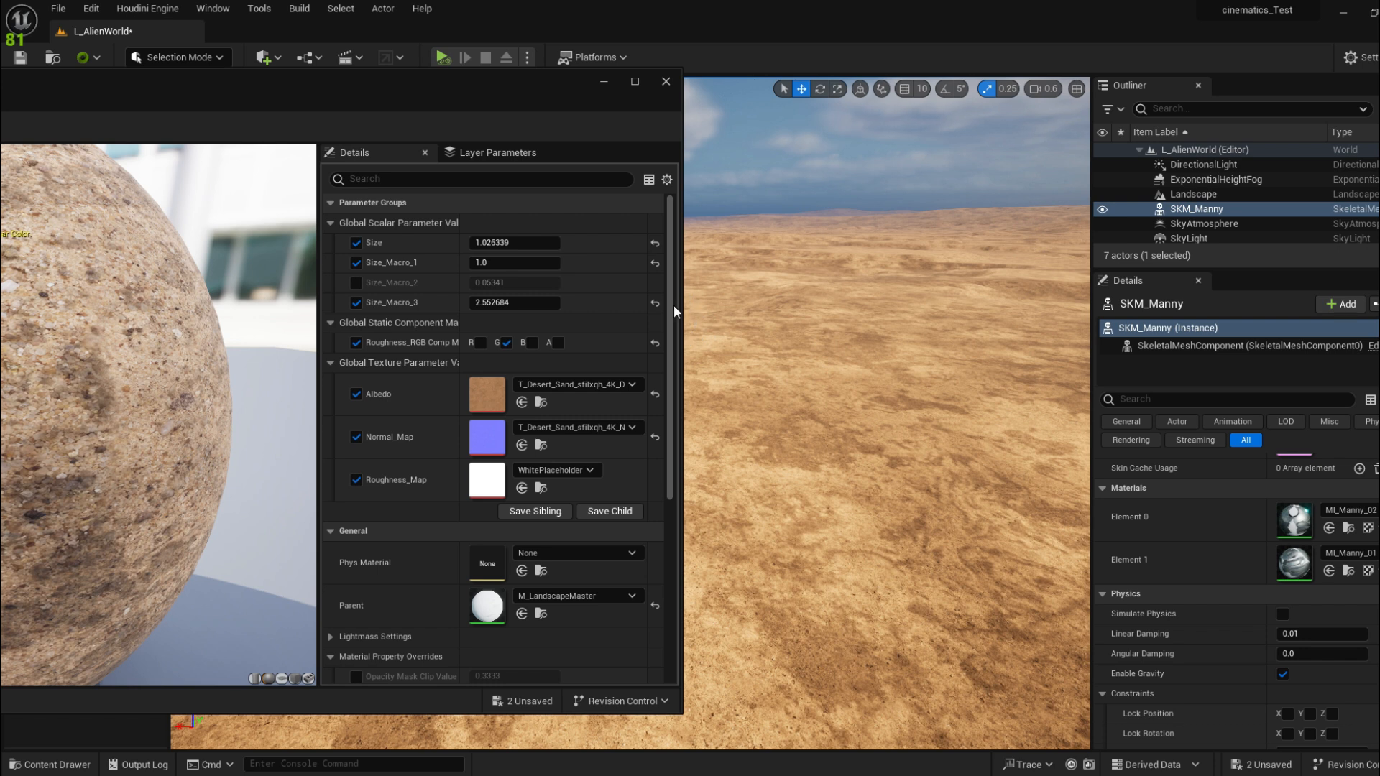
{"action": "left_click", "coordinate": [655, 302]}
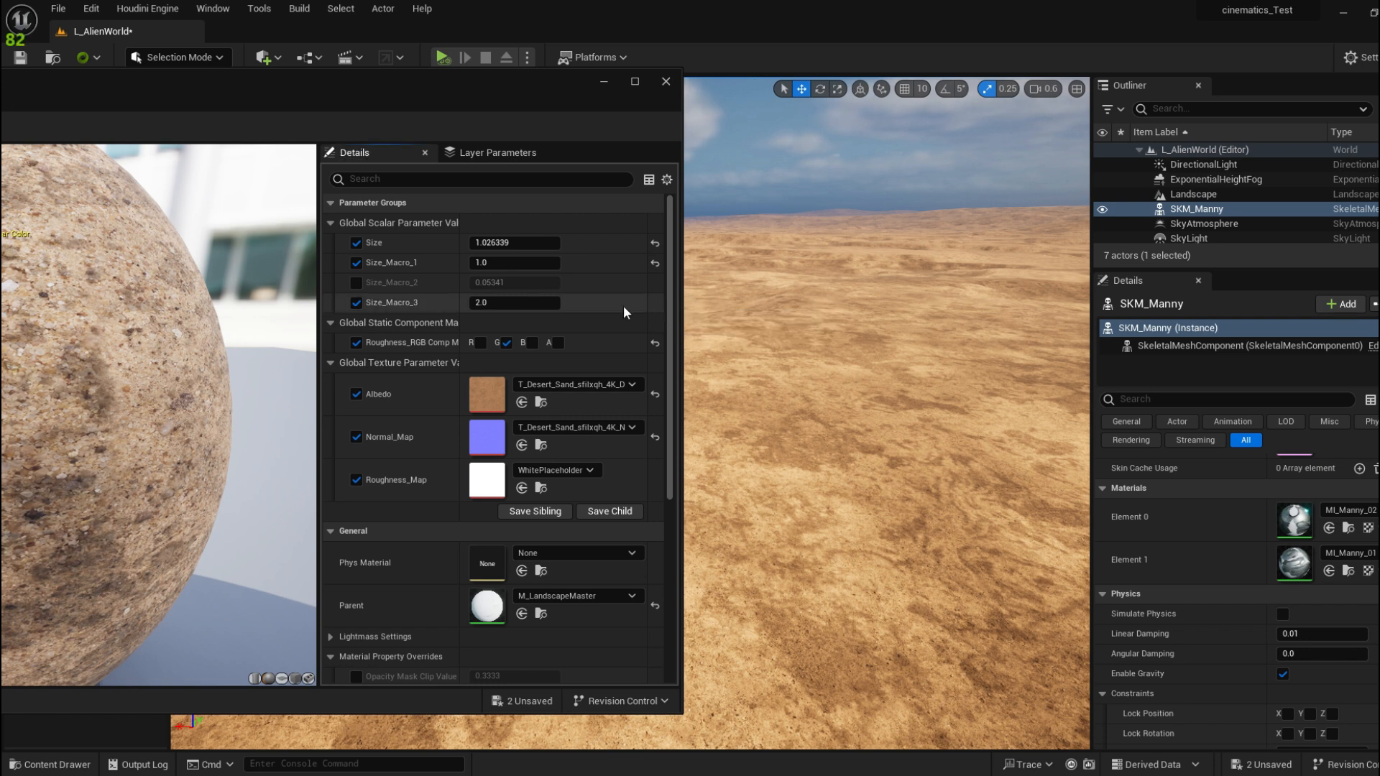
{"action": "left_click", "coordinate": [356, 303]}
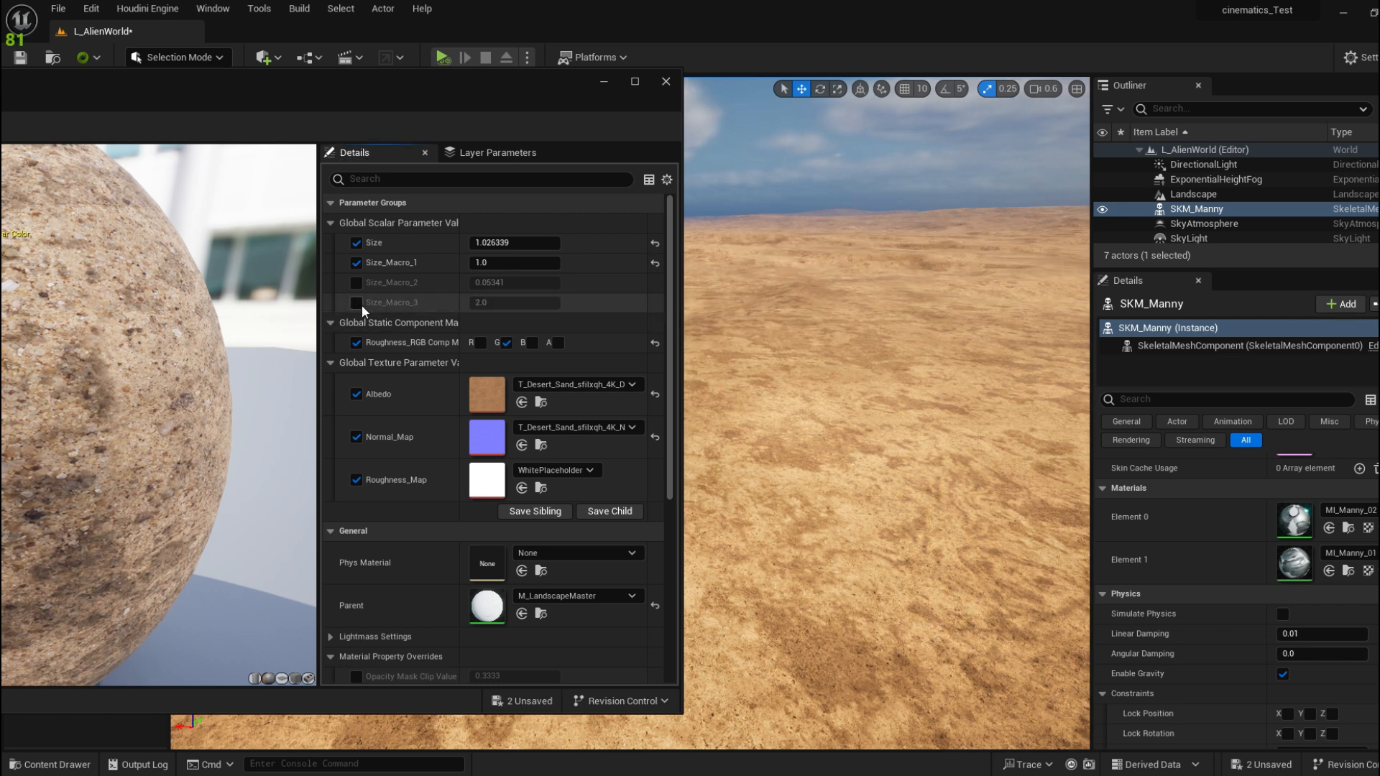
{"action": "left_click", "coordinate": [603, 82]}
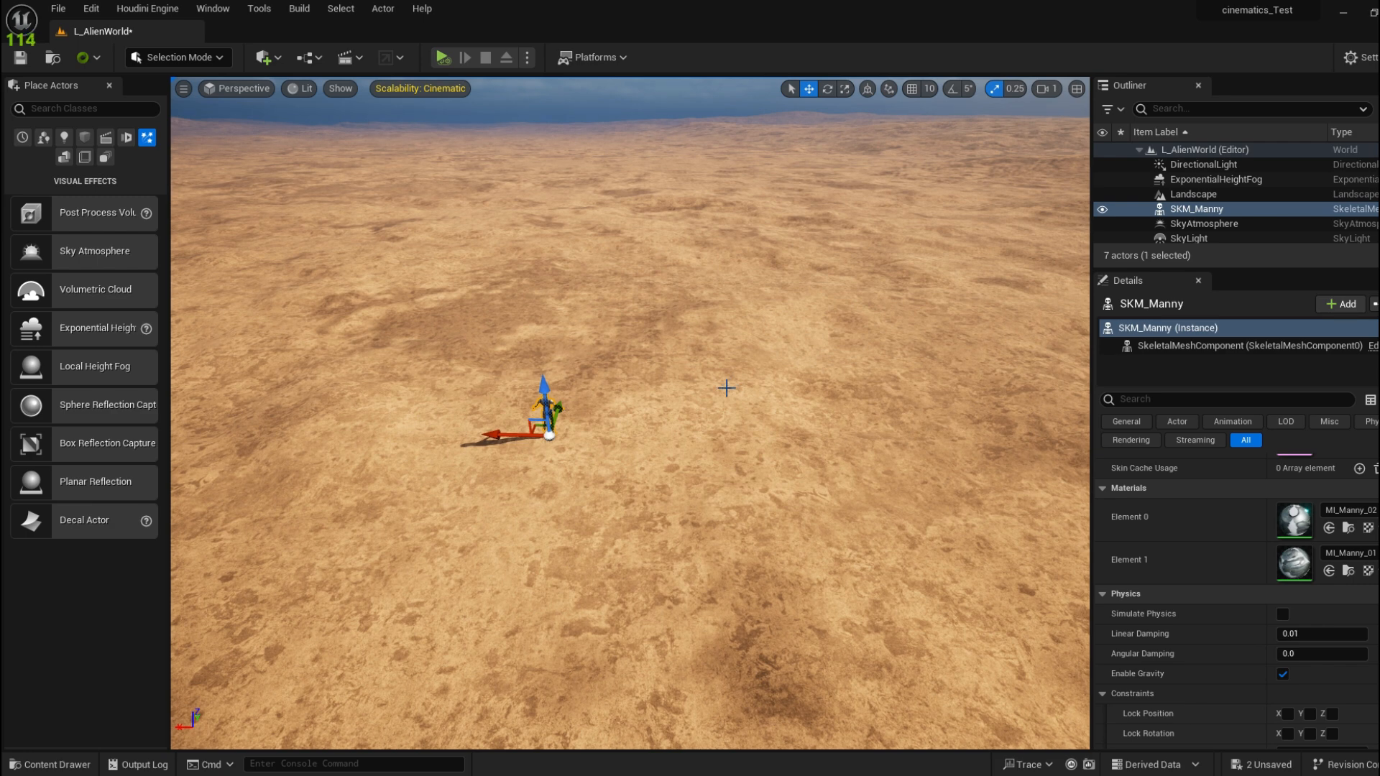
{"action": "right_click_drag", "start_coordinate": [726, 388], "coordinate": [754, 375]}
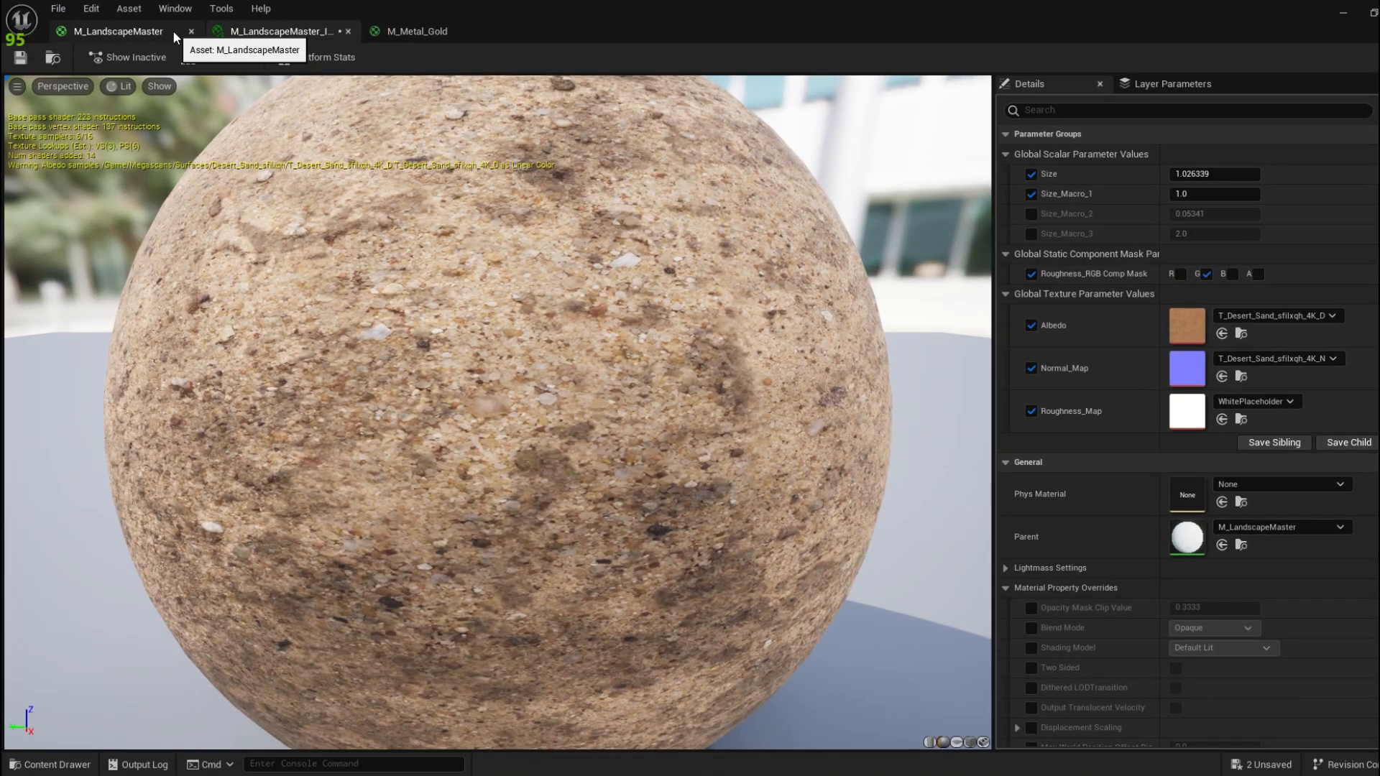
Add a Lerp node to the M_LandscapeMaster graph, in the empty space above the Albedo texture node
{"action": "left_click", "coordinate": [130, 33]}
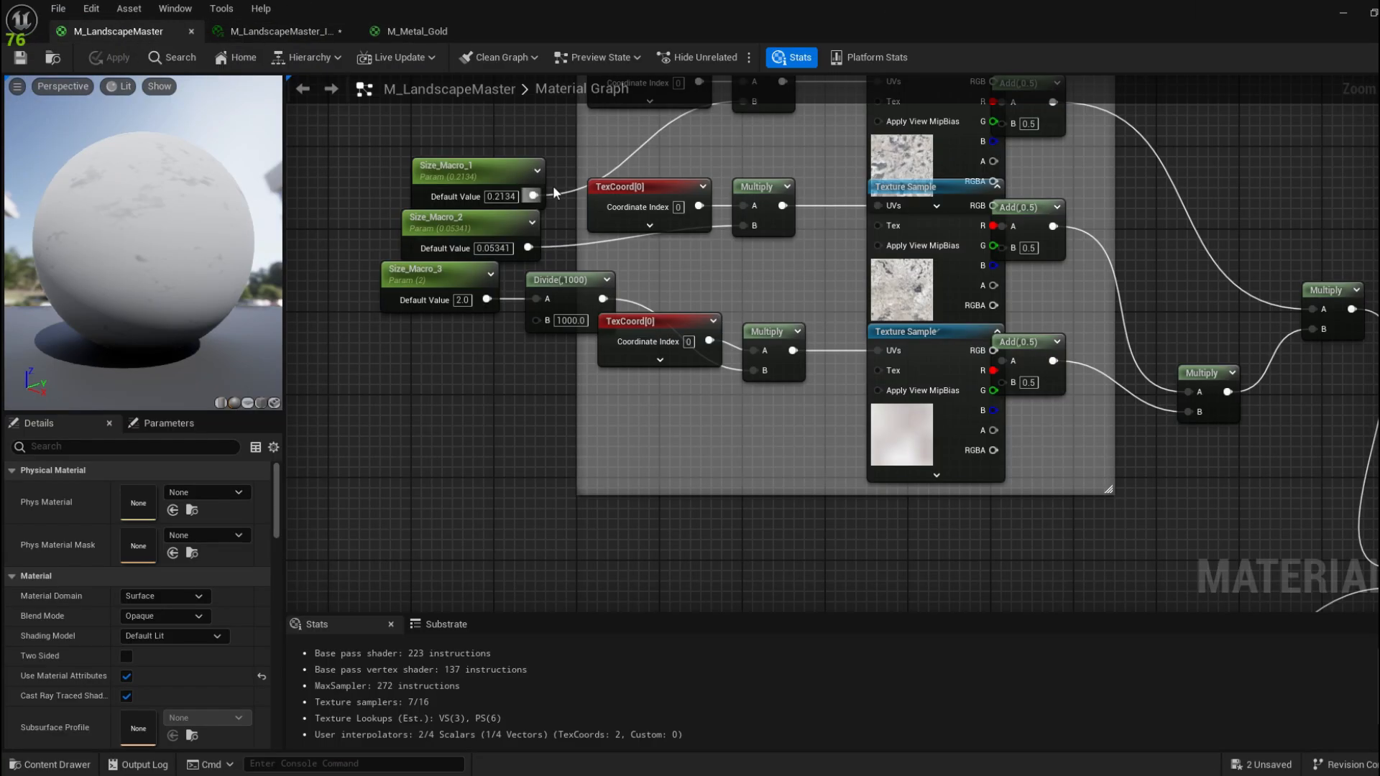
{"action": "scroll", "coordinate": [753, 219], "scroll_direction": "up", "scroll_amount": 5}
{"action": "right_click_drag", "start_coordinate": [897, 207], "coordinate": [799, 216]}
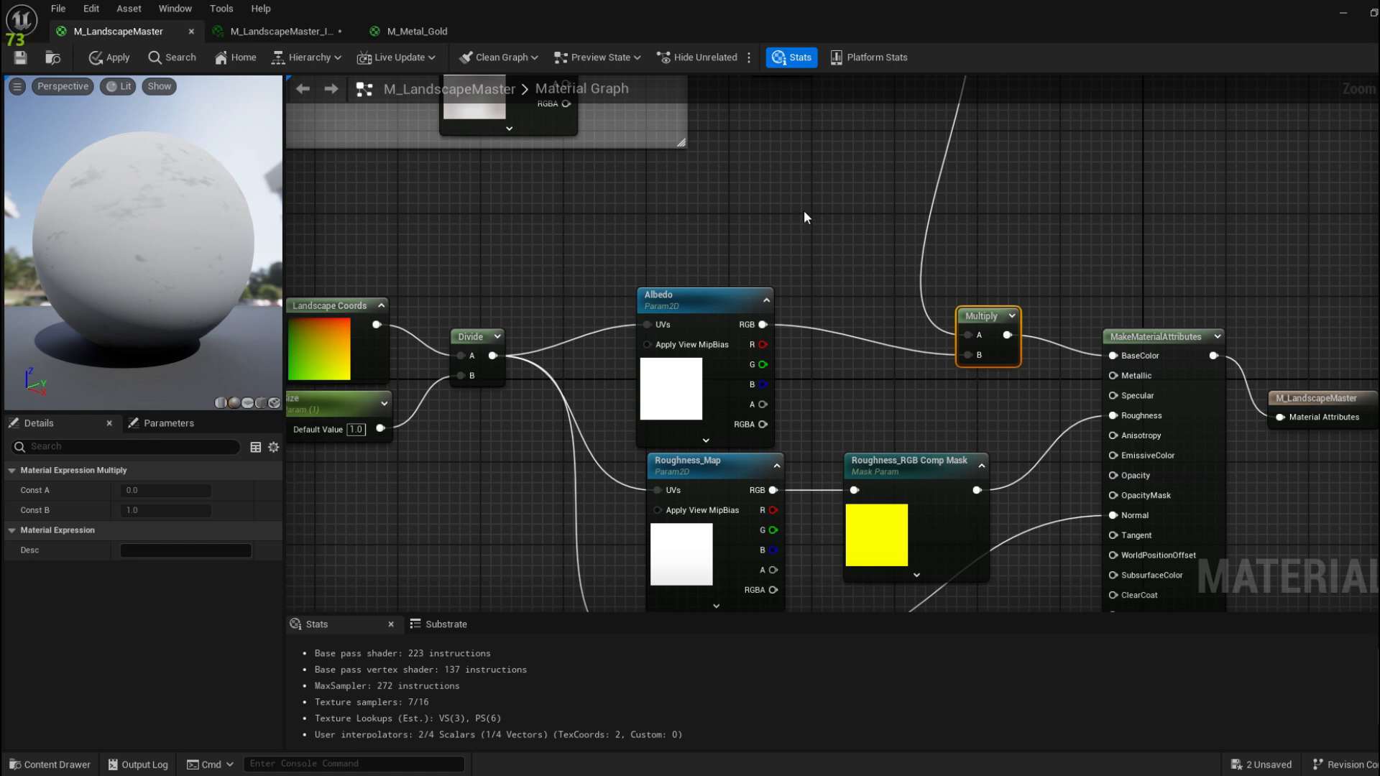
{"action": "right_click_drag", "start_coordinate": [799, 221], "coordinate": [796, 245]}
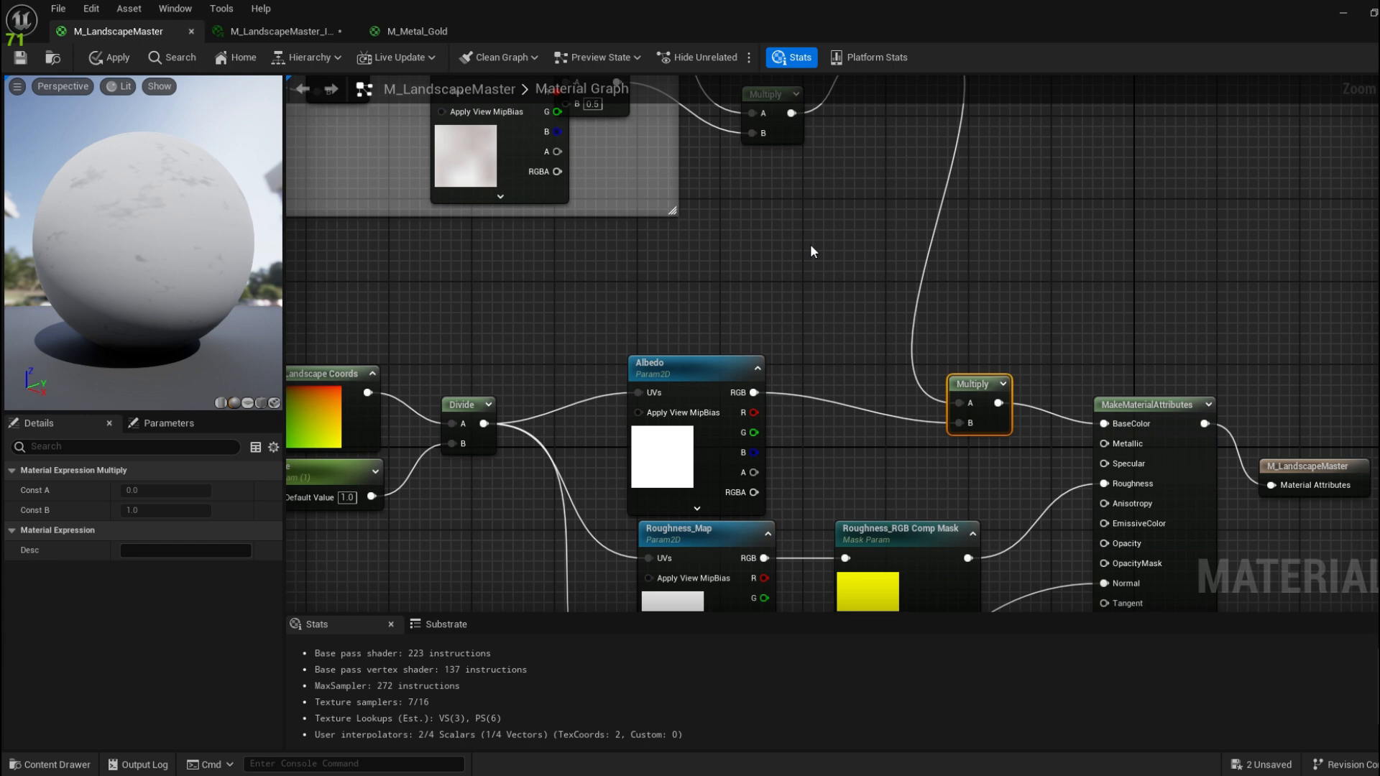
{"action": "left_click", "coordinate": [809, 244]}
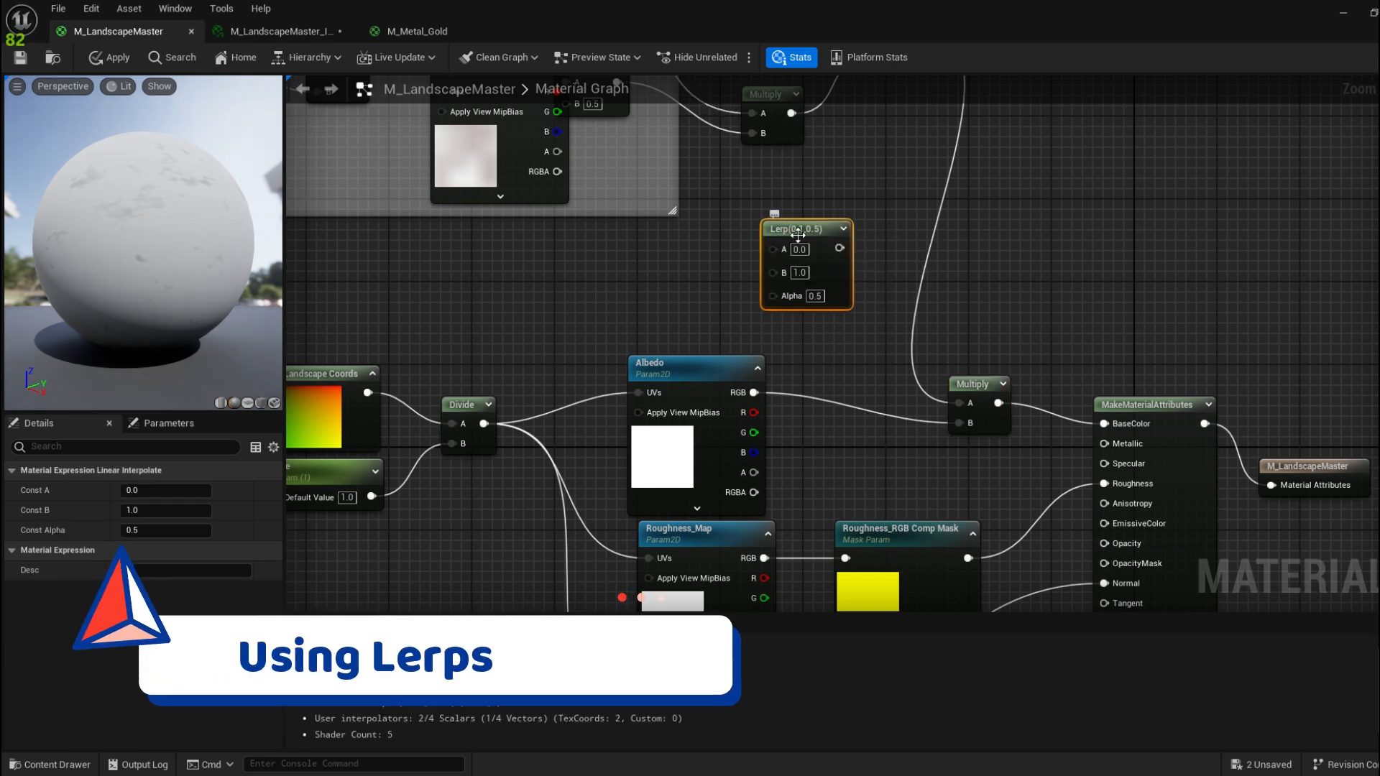
{"action": "mouse_move", "coordinate": [797, 235]}
{"action": "left_mouse_down"}
{"action": "mouse_move", "coordinate": [819, 271]}
{"action": "mouse_move", "coordinate": [812, 235]}
{"action": "left_mouse_up"}
{"action": "right_click_drag", "start_coordinate": [725, 271], "coordinate": [697, 206]}
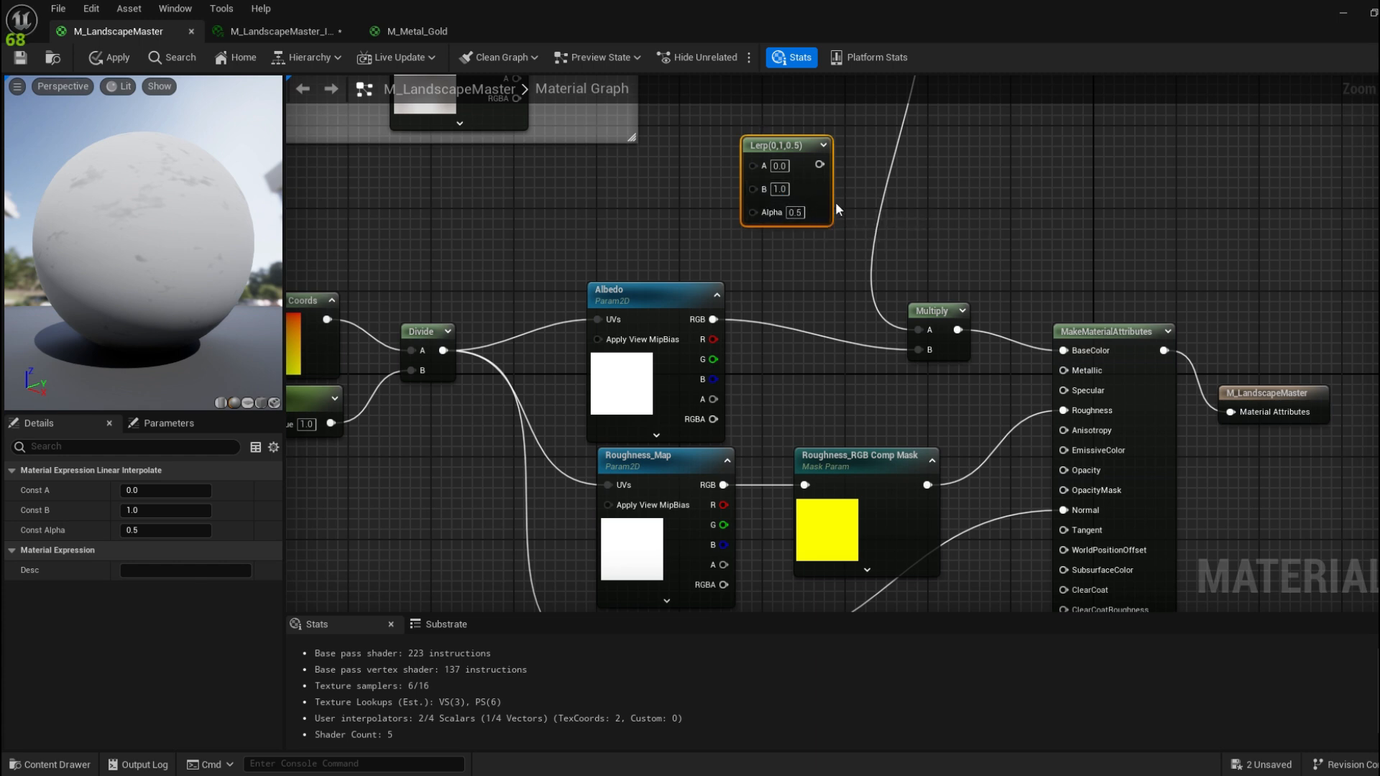
{"action": "right_click_drag", "start_coordinate": [637, 164], "coordinate": [615, 228]}
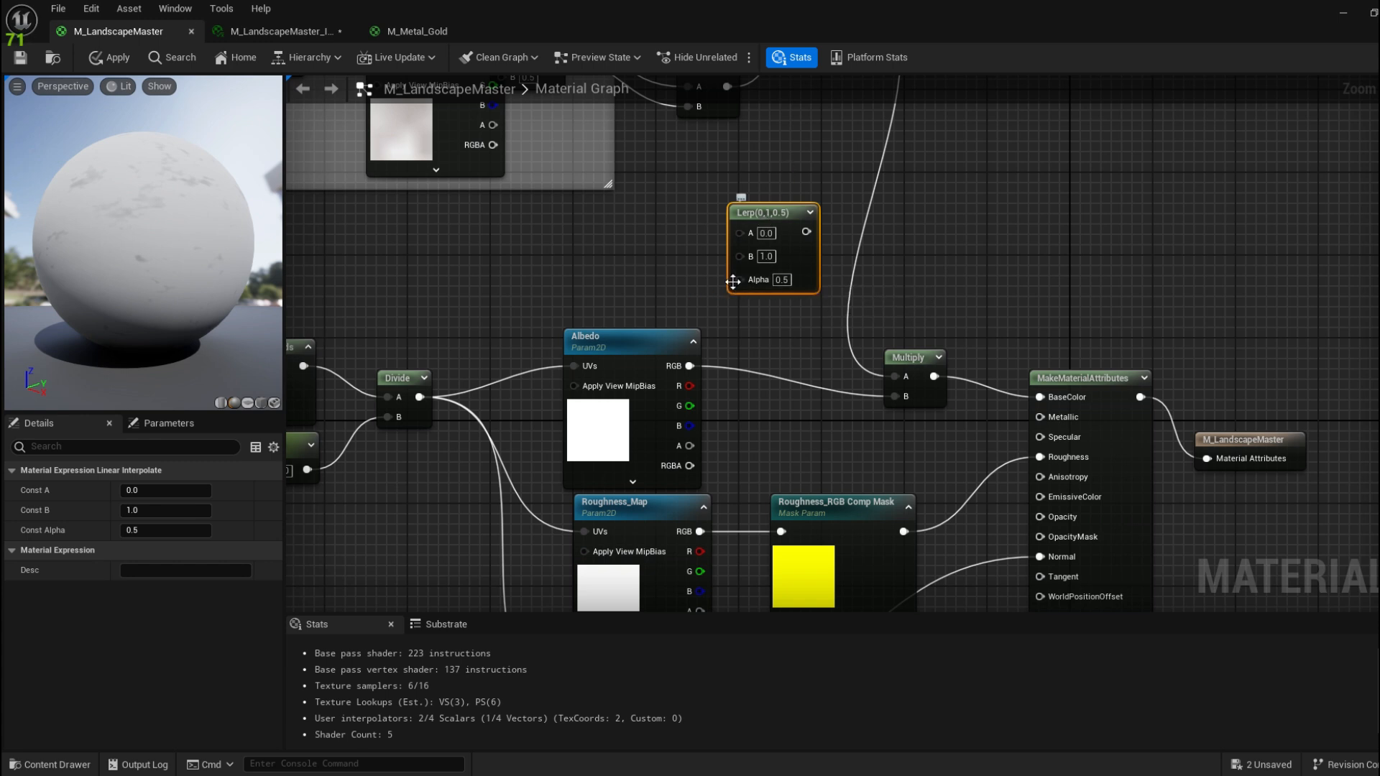
{"action": "left_click", "coordinate": [645, 285]}
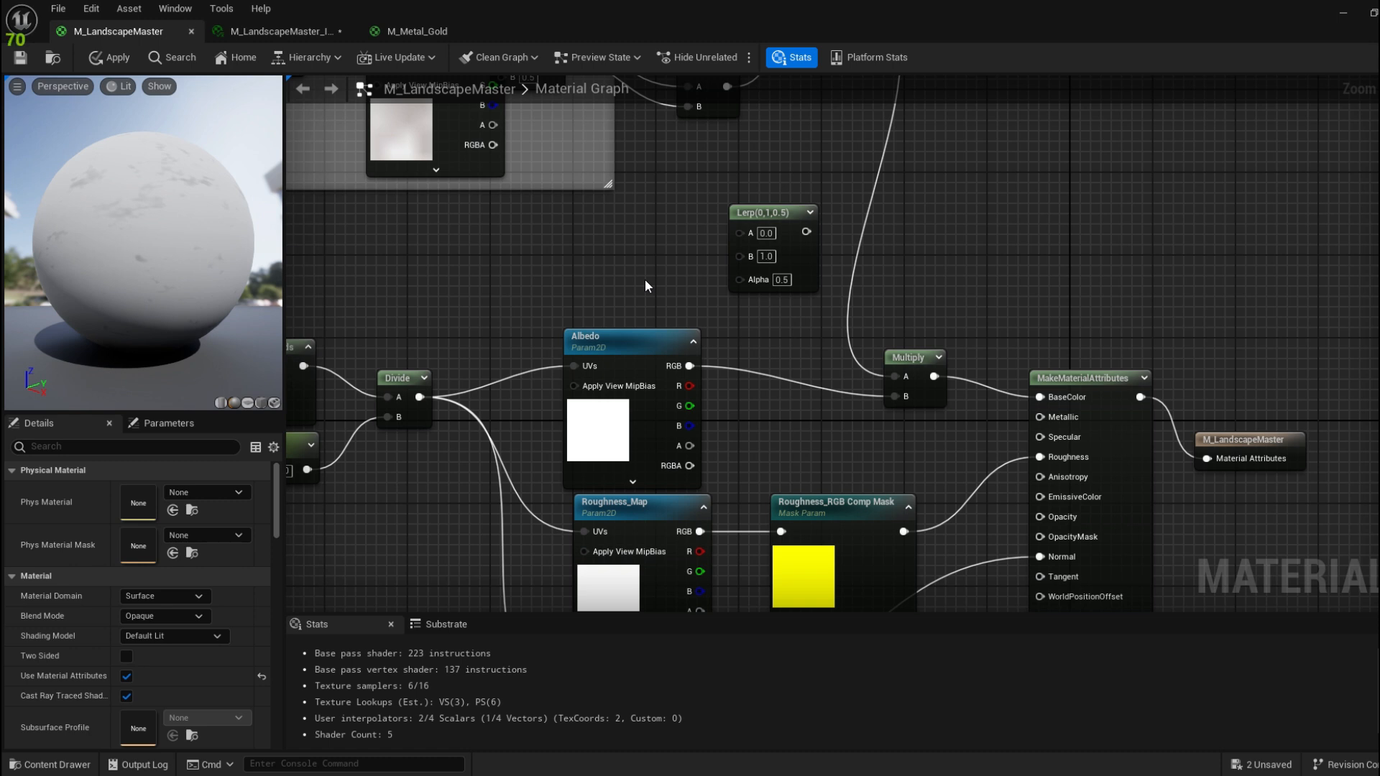
{"action": "right_click_drag", "start_coordinate": [645, 285], "coordinate": [631, 308]}
Find the T_Perlin_Noise_M texture, add it to the graph as a Texture Sample, and connect its RGB output to the Lerp's Alpha
{"action": "left_click", "coordinate": [49, 764]}
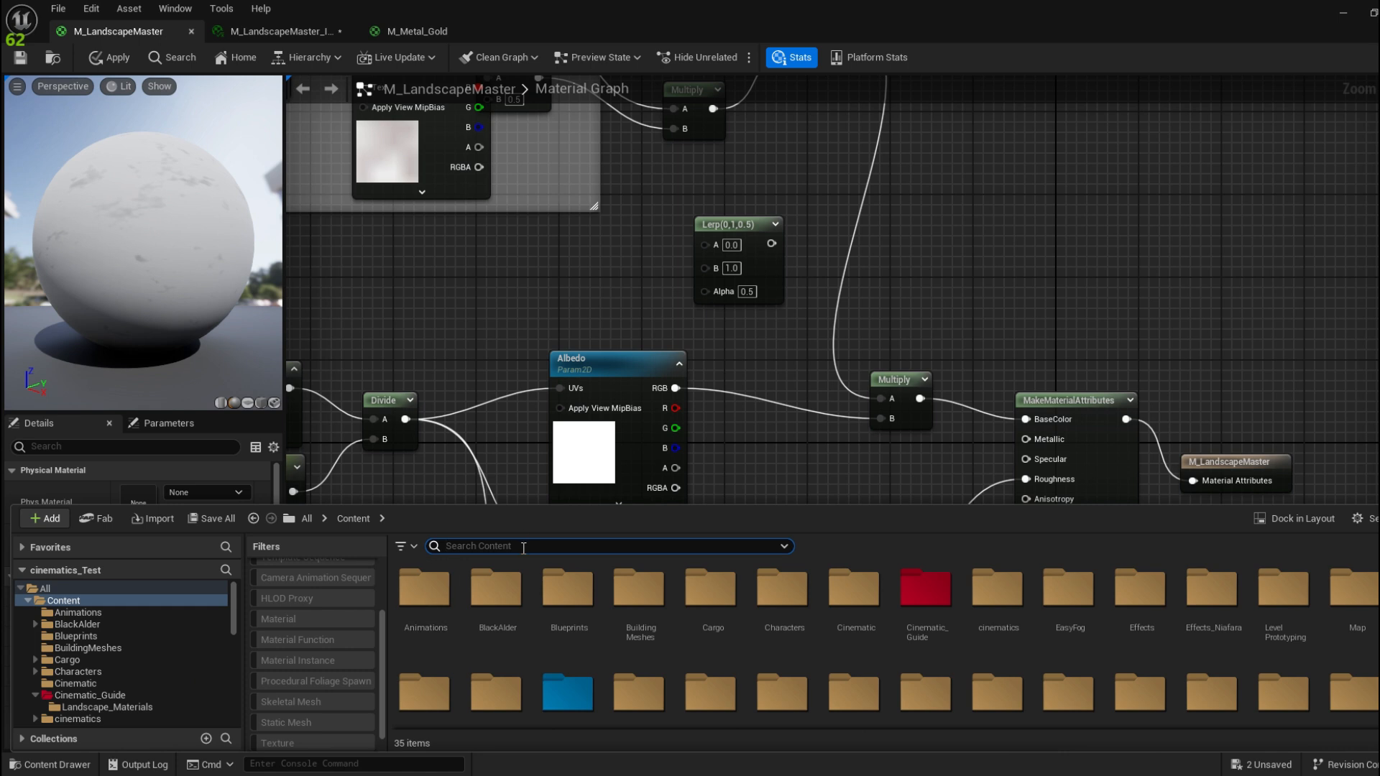
{"action": "type", "text": "perli"}
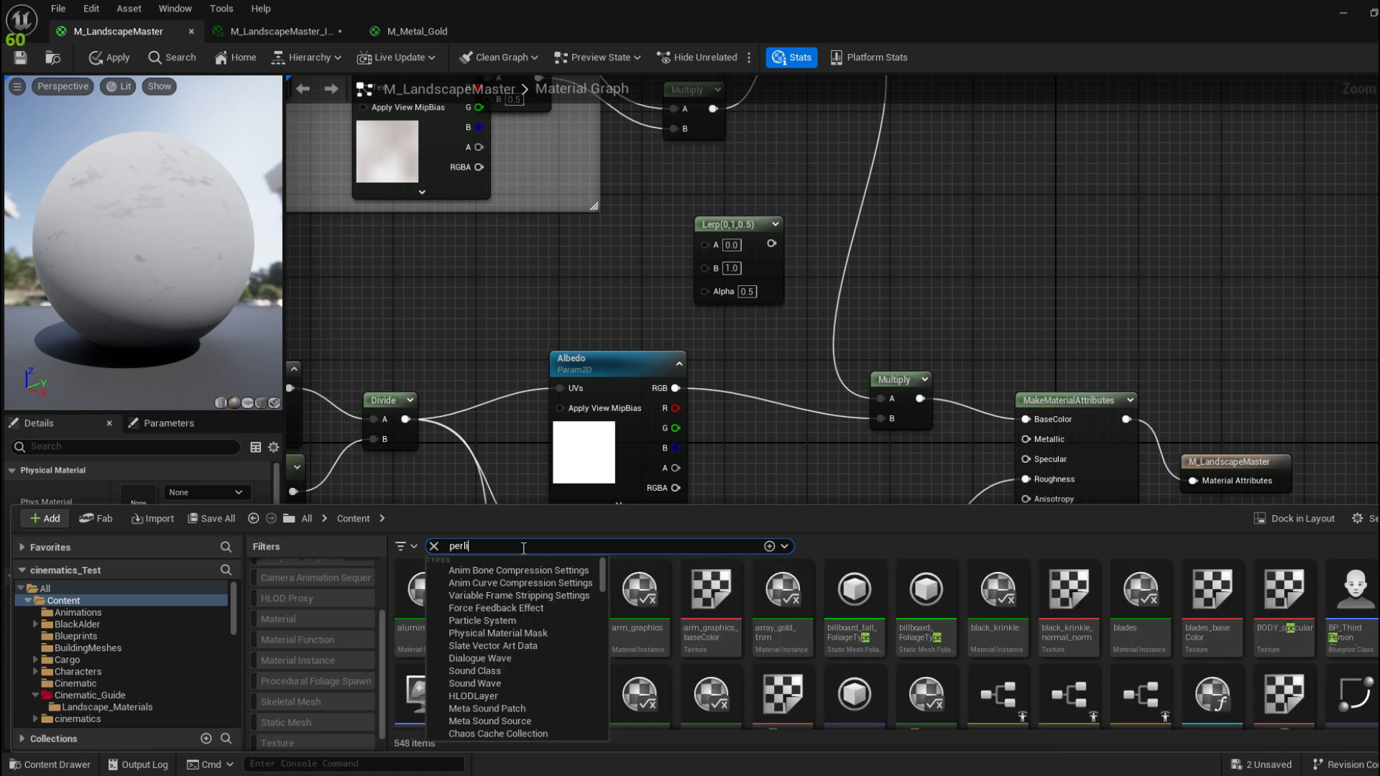
{"action": "type", "text": "n"}
{"action": "left_click_drag", "start_coordinate": [422, 593], "coordinate": [419, 234]}
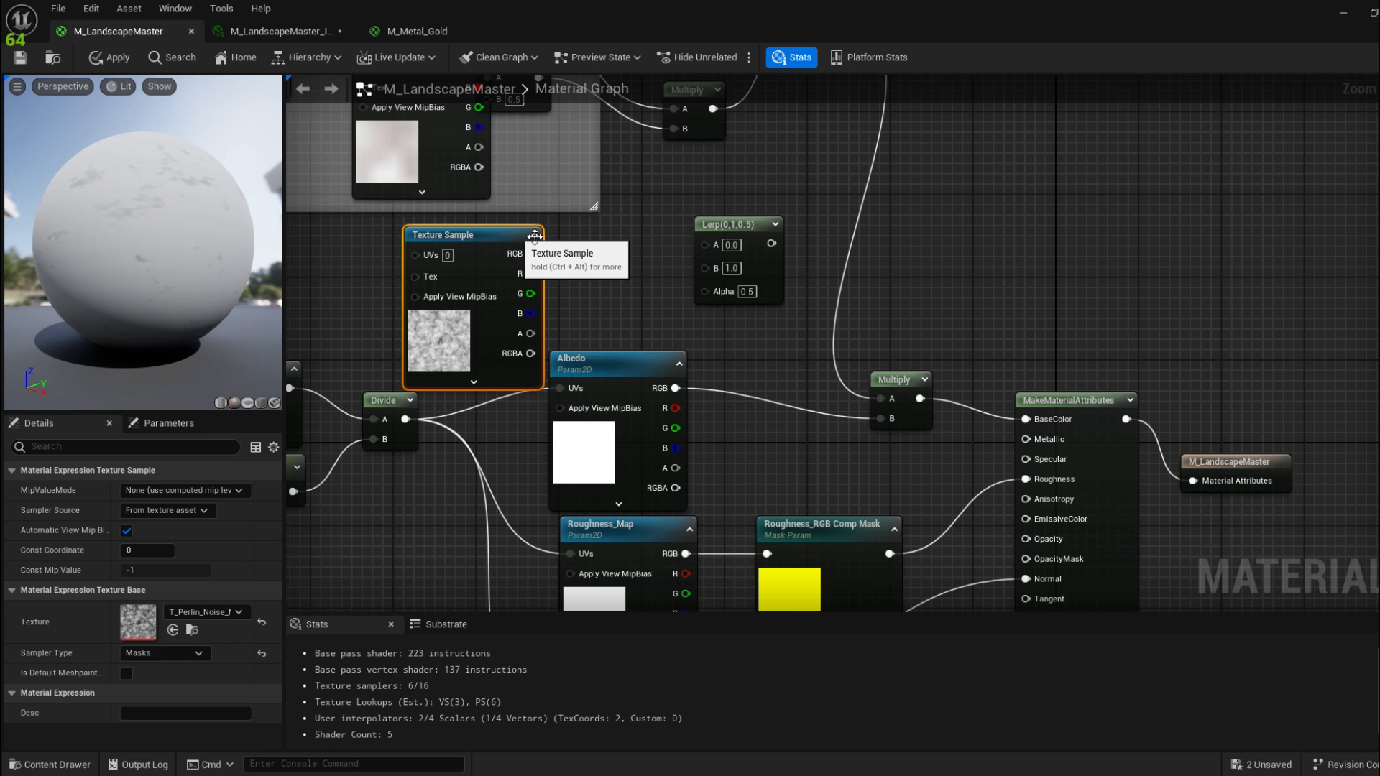
{"action": "left_click_drag", "start_coordinate": [735, 217], "coordinate": [727, 195]}
{"action": "left_click_drag", "start_coordinate": [494, 248], "coordinate": [695, 271]}
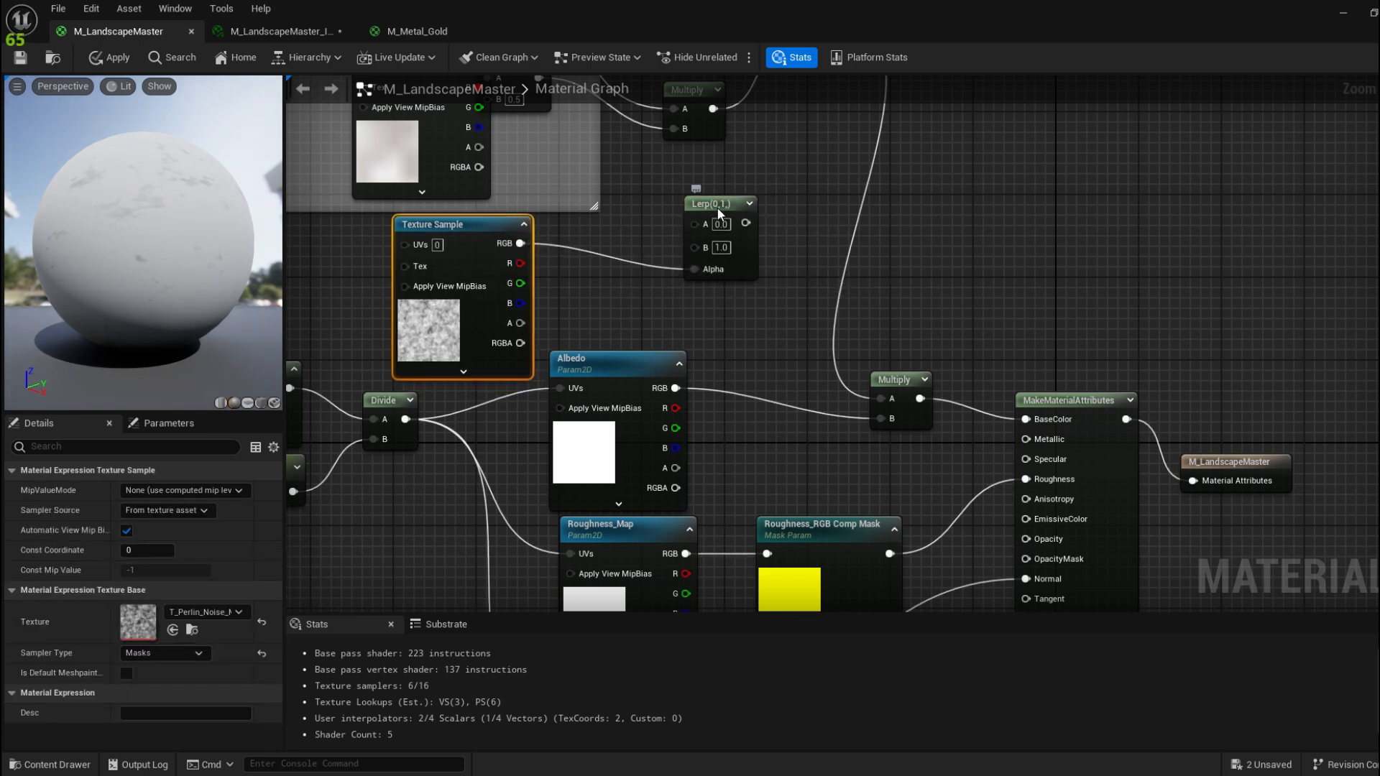
{"action": "left_click_drag", "start_coordinate": [718, 209], "coordinate": [731, 192]}
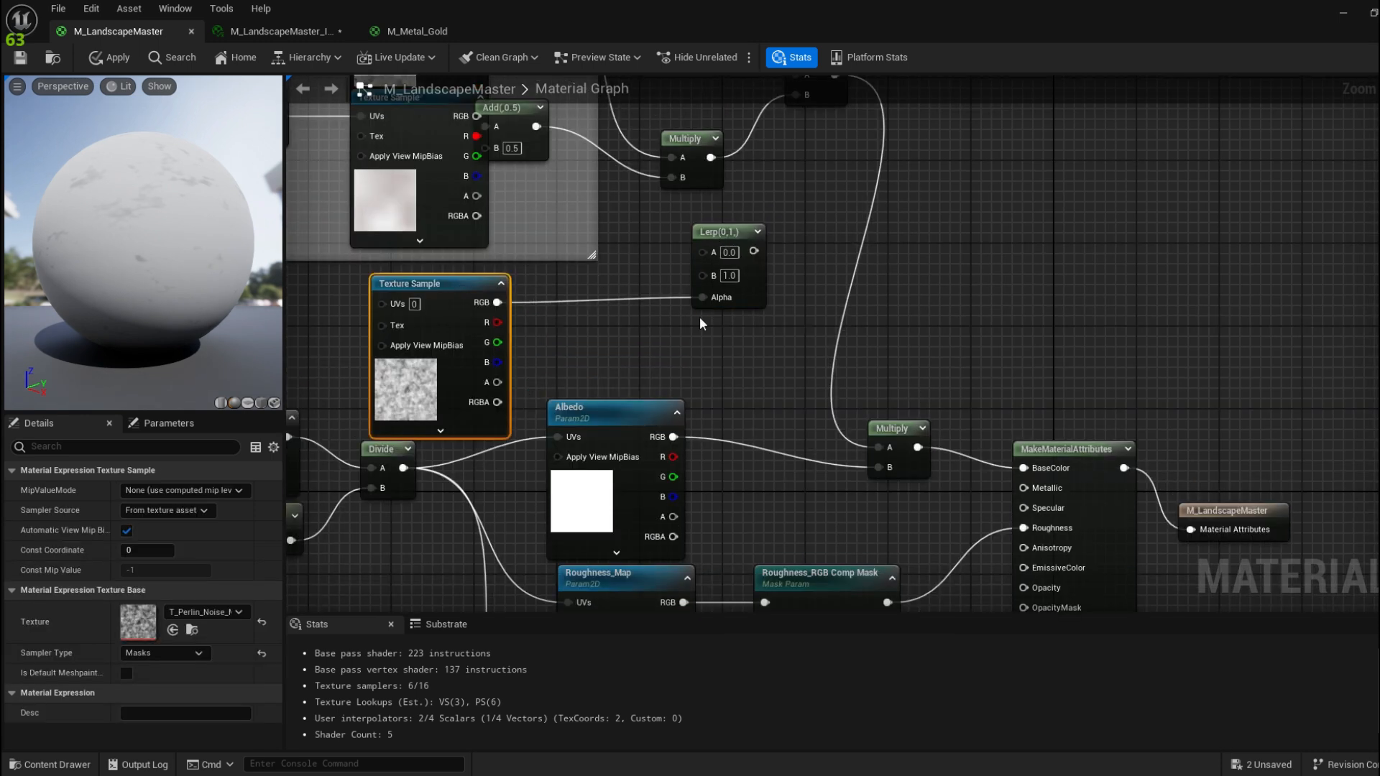
Start previewing the Lerp node and inspect the noise pattern on the preview sphere from several angles
{"action": "left_click", "coordinate": [742, 232]}
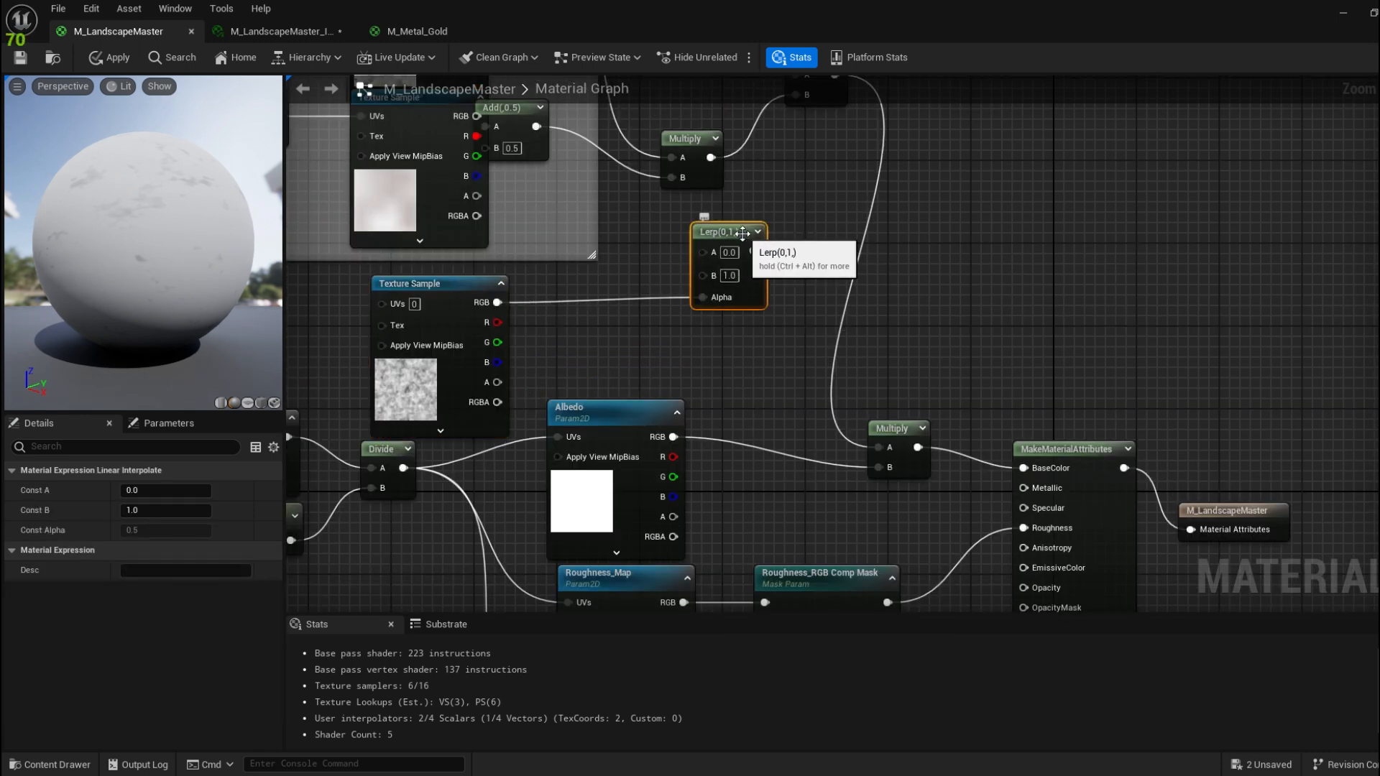
{"action": "right_click", "coordinate": [713, 231]}
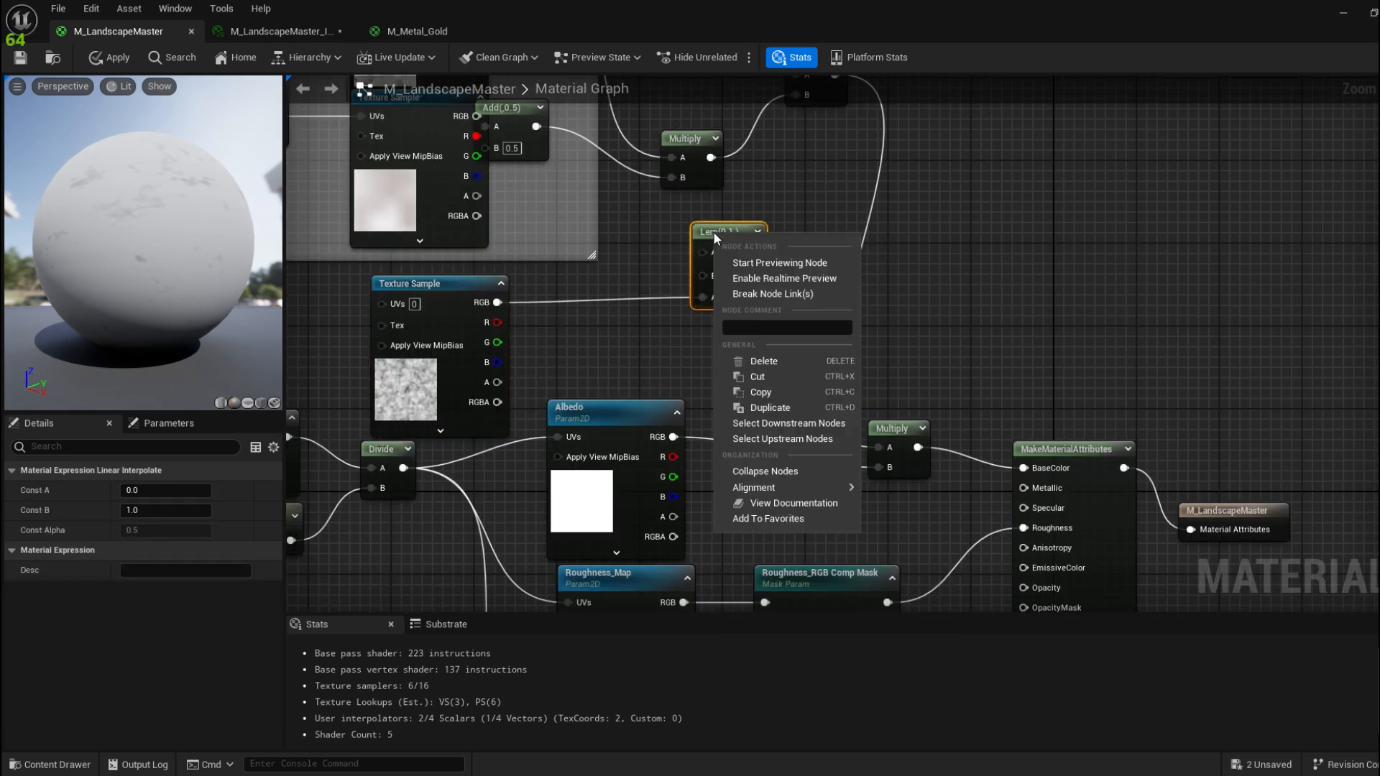
{"action": "left_click", "coordinate": [807, 262]}
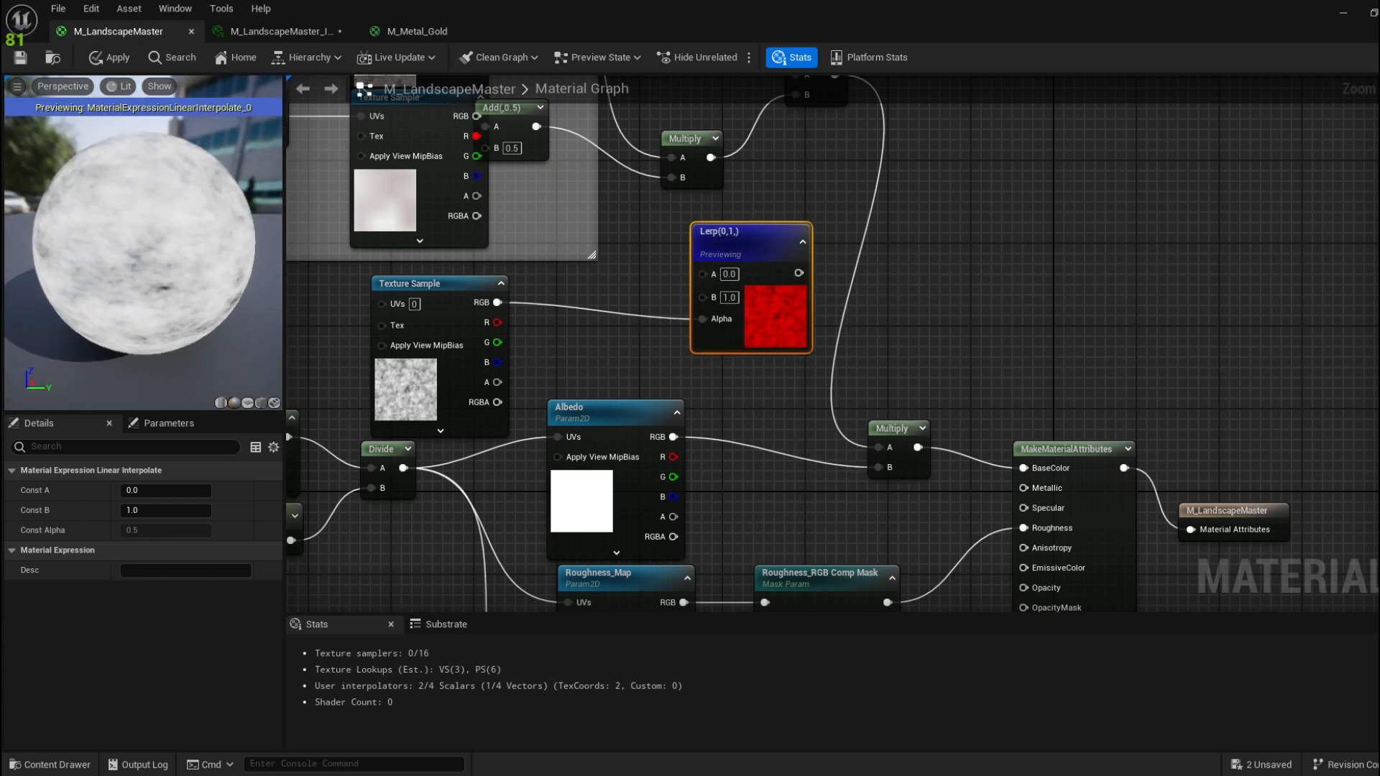
{"action": "mouse_move", "coordinate": [206, 177]}
{"action": "left_mouse_down"}
{"action": "mouse_move", "coordinate": [154, 179]}
{"action": "mouse_move", "coordinate": [206, 177]}
{"action": "left_mouse_up"}
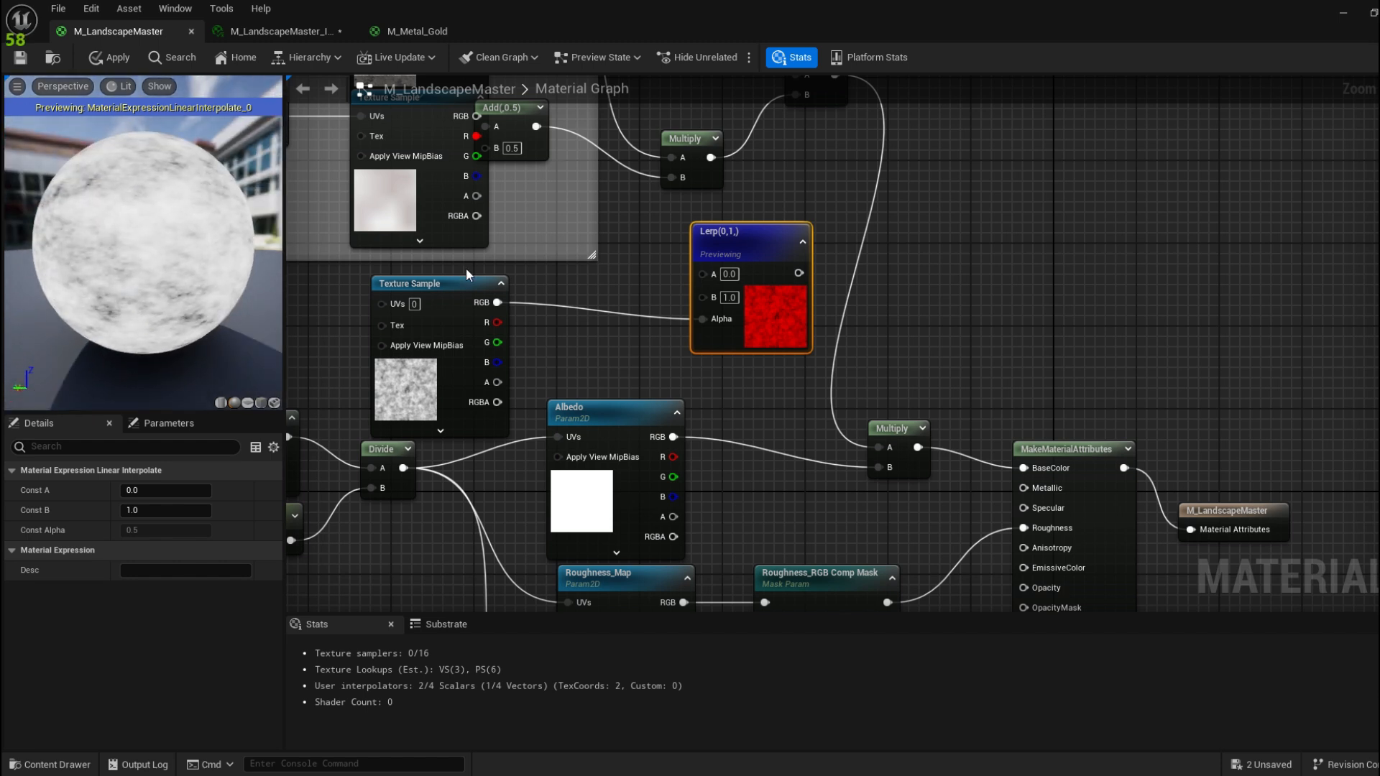
{"action": "left_click_drag", "start_coordinate": [466, 282], "coordinate": [456, 283]}
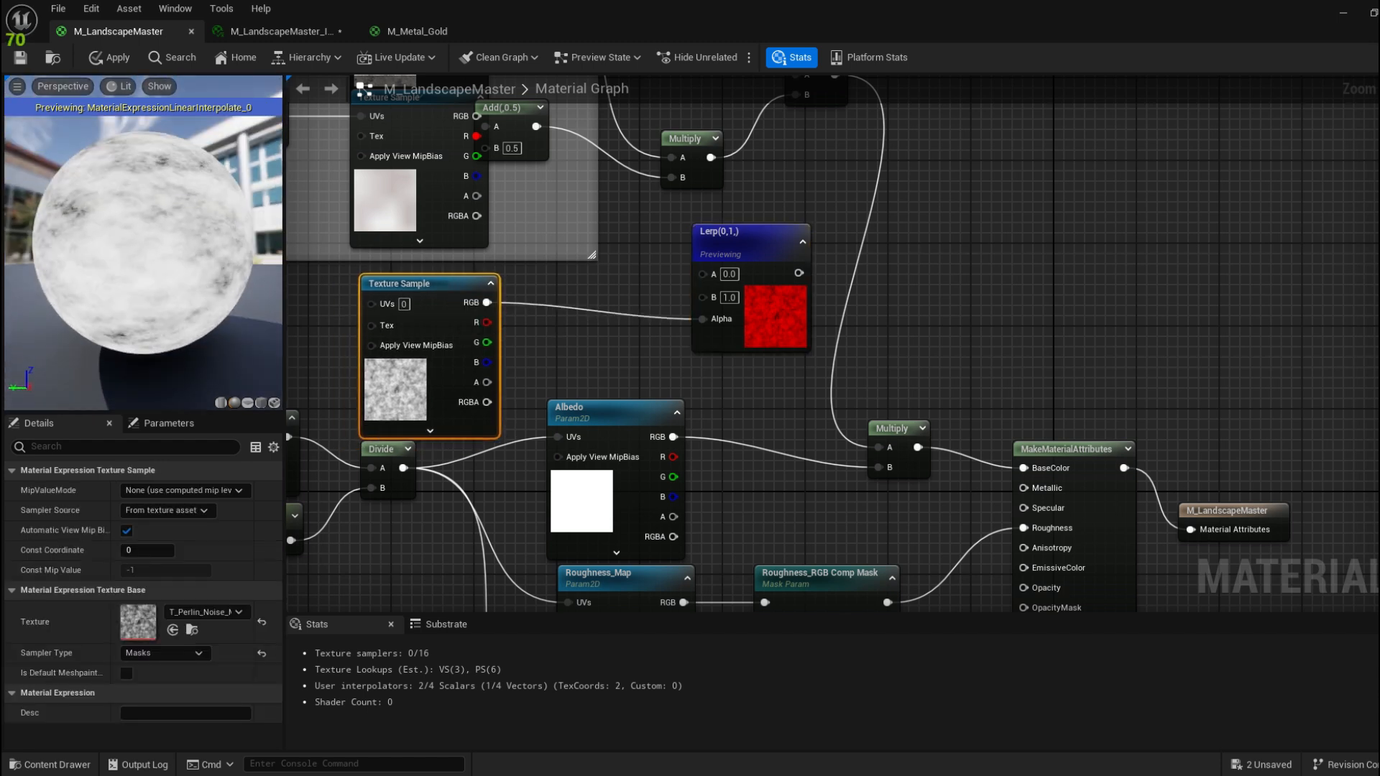
{"action": "left_click_drag", "start_coordinate": [191, 191], "coordinate": [118, 190]}
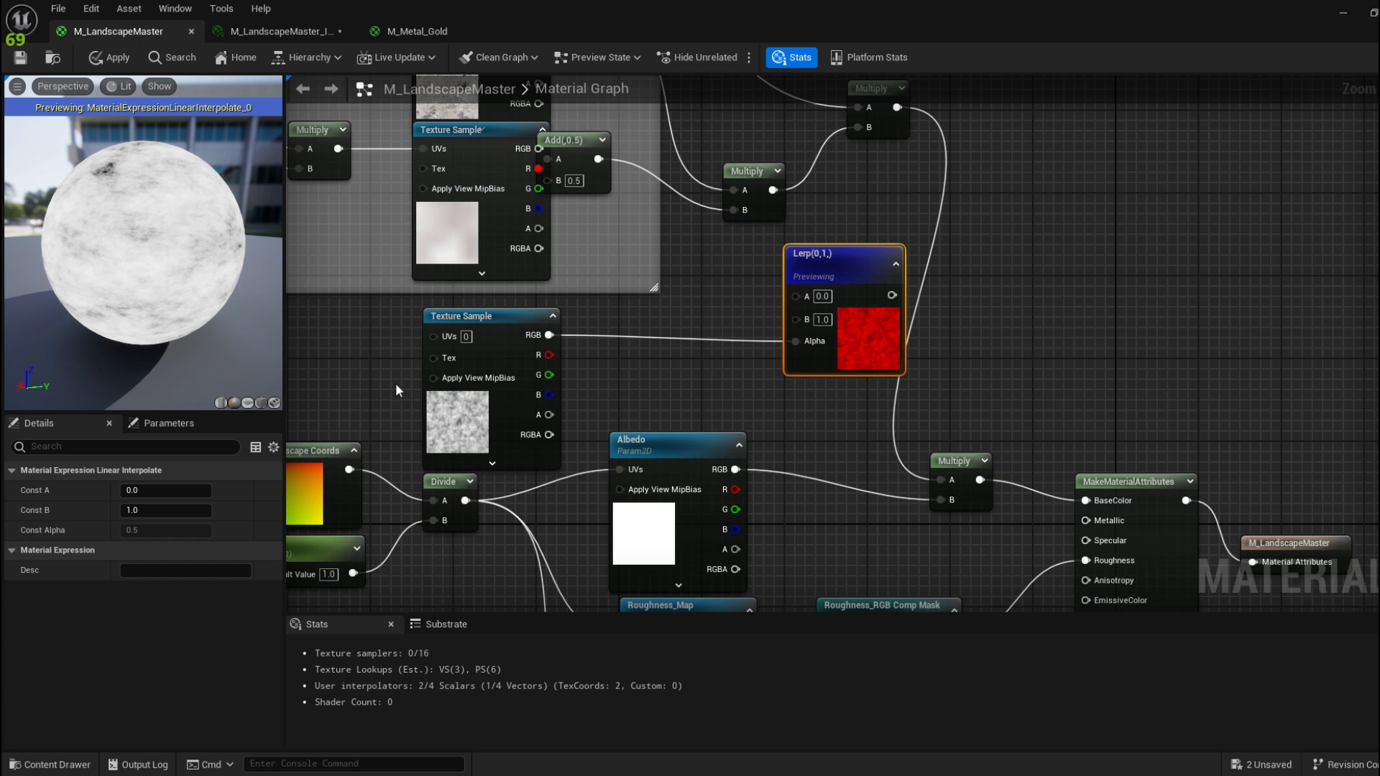
{"action": "left_click_drag", "start_coordinate": [452, 316], "coordinate": [420, 315]}
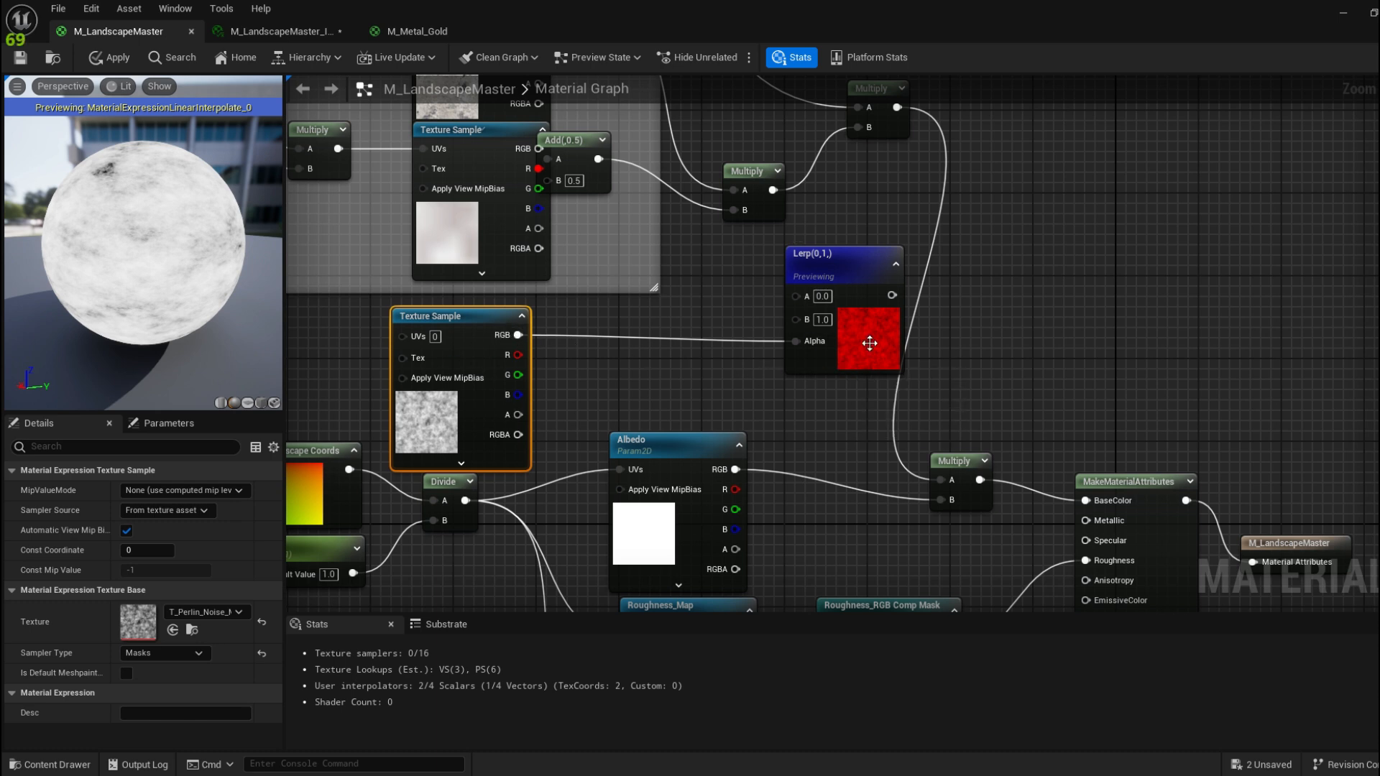
{"action": "left_click_drag", "start_coordinate": [144, 245], "coordinate": [215, 241]}
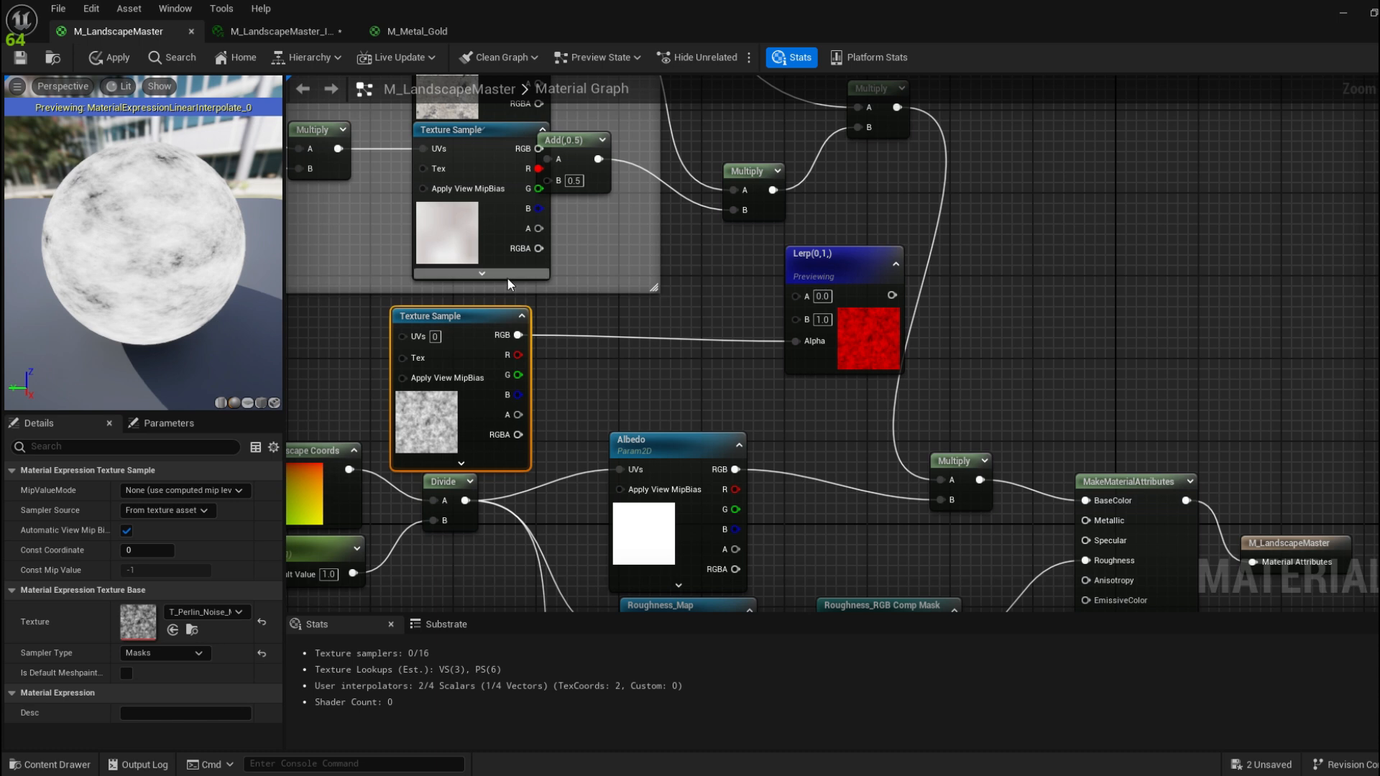
Move the Lerp node clear of the other nodes, add a Constant3Vector, and connect it to the Lerp's A input
{"action": "left_click_drag", "start_coordinate": [827, 260], "coordinate": [1083, 260]}
{"action": "right_click_drag", "start_coordinate": [1058, 181], "coordinate": [1004, 209]}
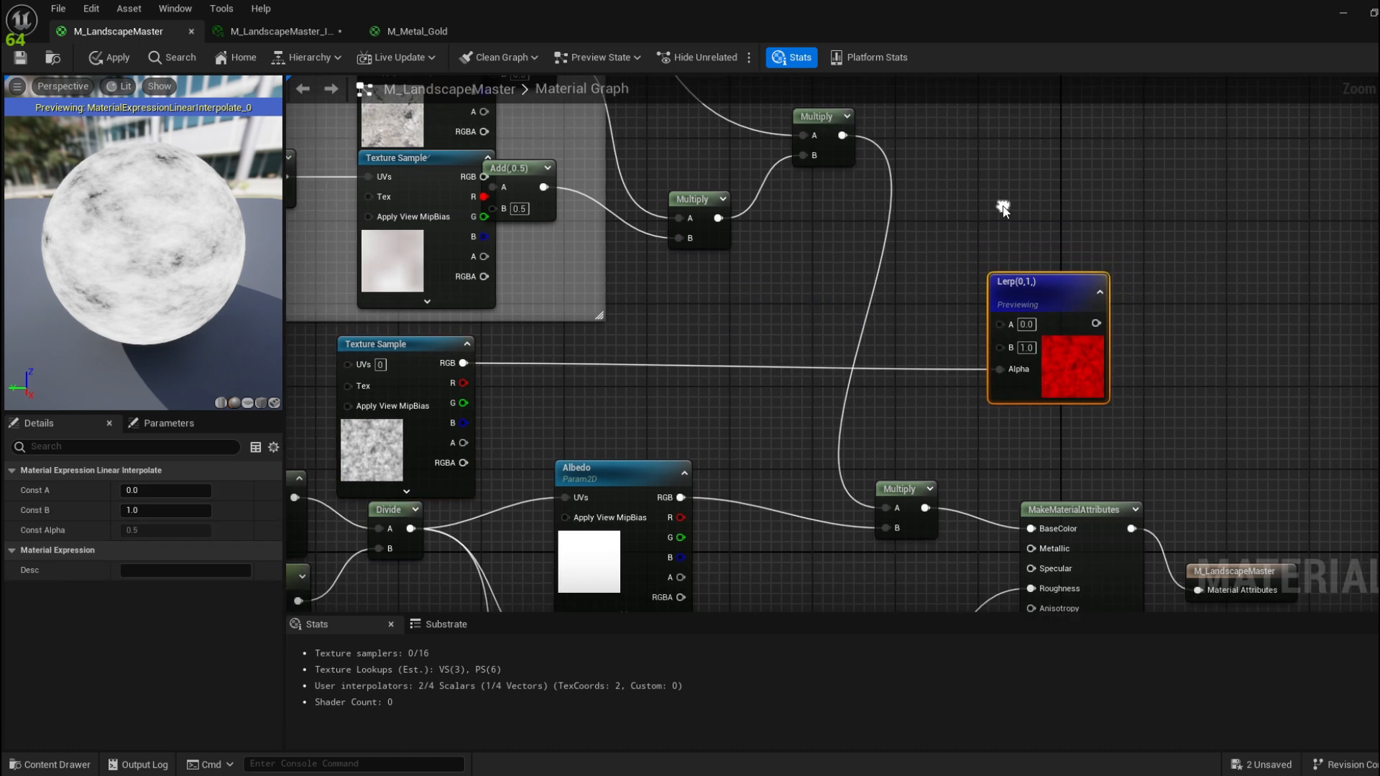
{"action": "left_click", "coordinate": [968, 153]}
{"action": "left_click_drag", "start_coordinate": [947, 147], "coordinate": [799, 210]}
{"action": "right_click_drag", "start_coordinate": [980, 208], "coordinate": [877, 178]}
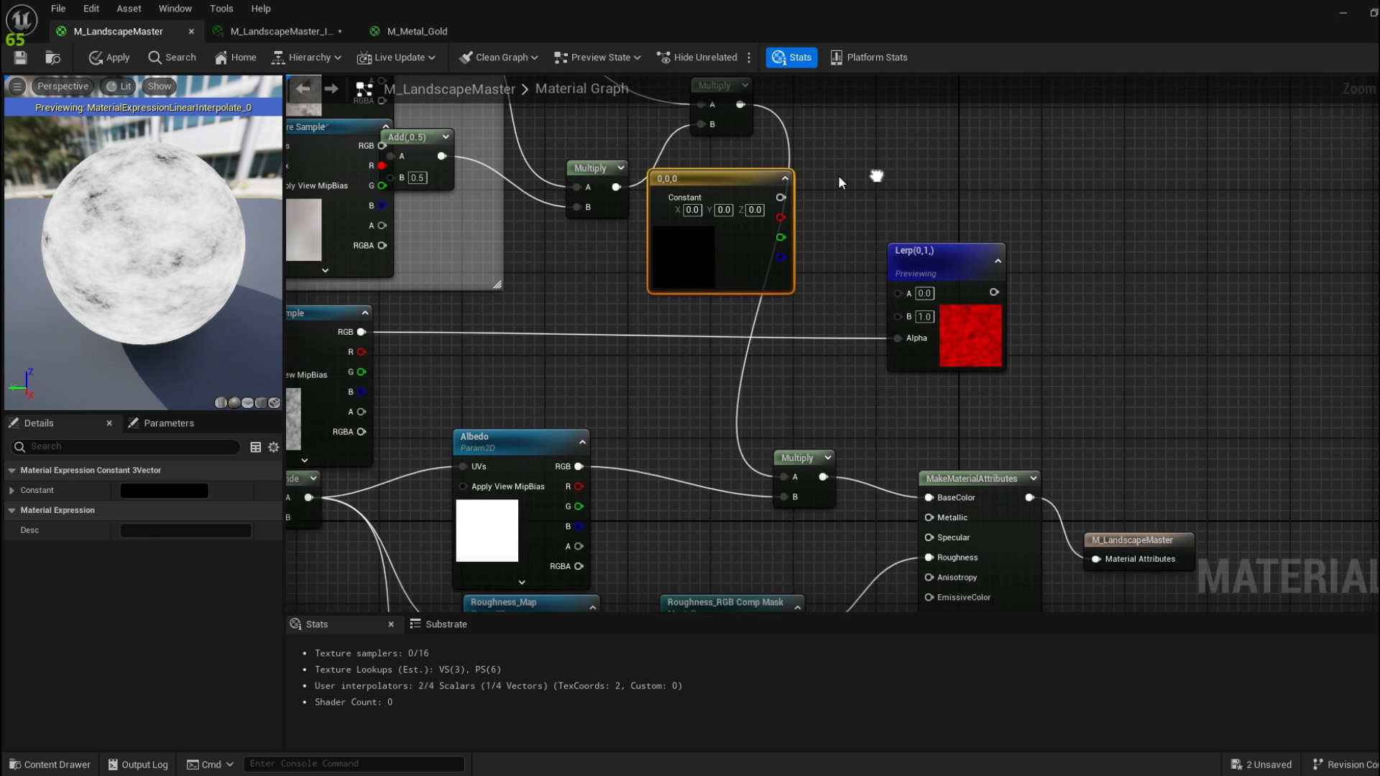
{"action": "left_click_drag", "start_coordinate": [749, 182], "coordinate": [899, 101]}
{"action": "right_click_drag", "start_coordinate": [861, 216], "coordinate": [850, 181]}
{"action": "right_click_drag", "start_coordinate": [966, 169], "coordinate": [897, 242]}
{"action": "left_click_drag", "start_coordinate": [826, 135], "coordinate": [820, 330]}
Add a second Constant3Vector beside the Lerp and connect its output to the Lerp's B input
{"action": "left_click", "coordinate": [838, 197]}
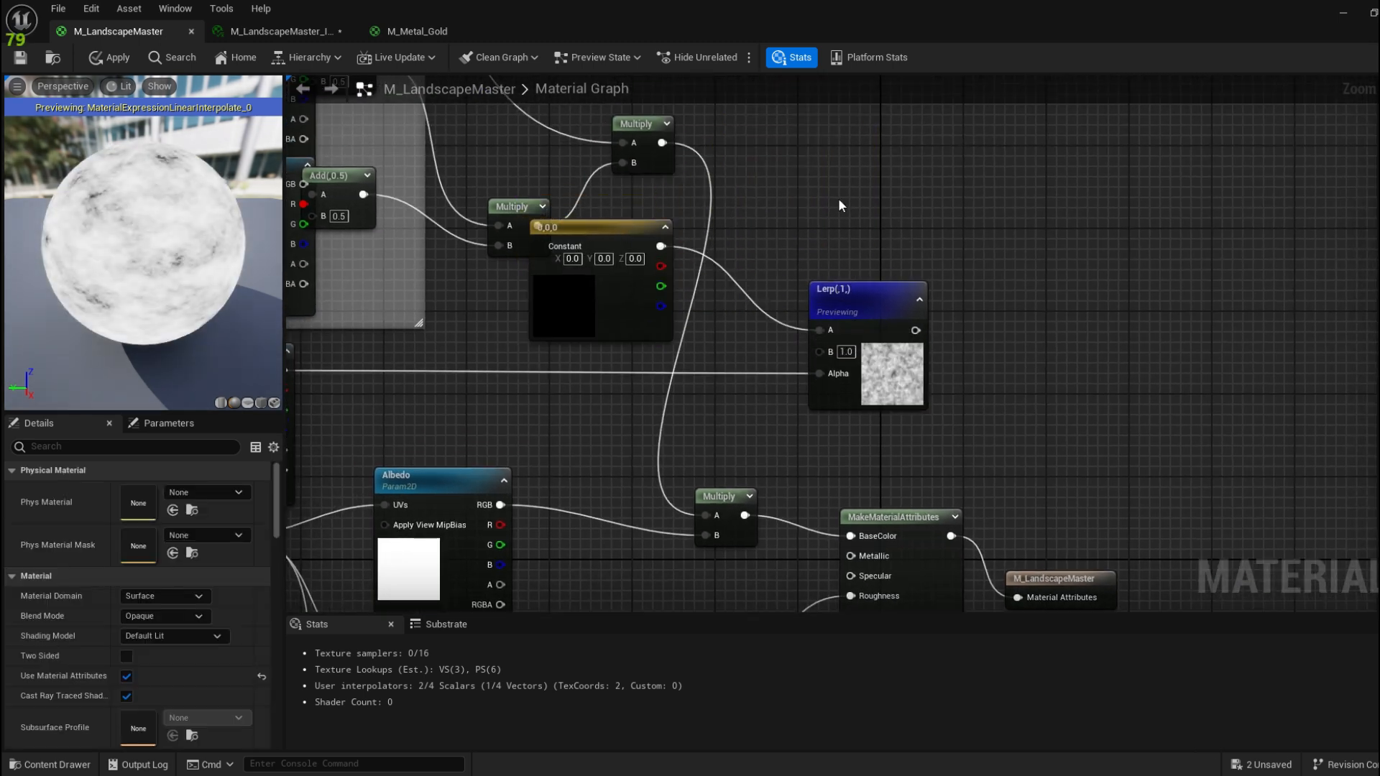
{"action": "key", "text": "3"}
{"action": "left_click", "coordinate": [846, 147]}
{"action": "left_click_drag", "start_coordinate": [888, 160], "coordinate": [515, 379]}
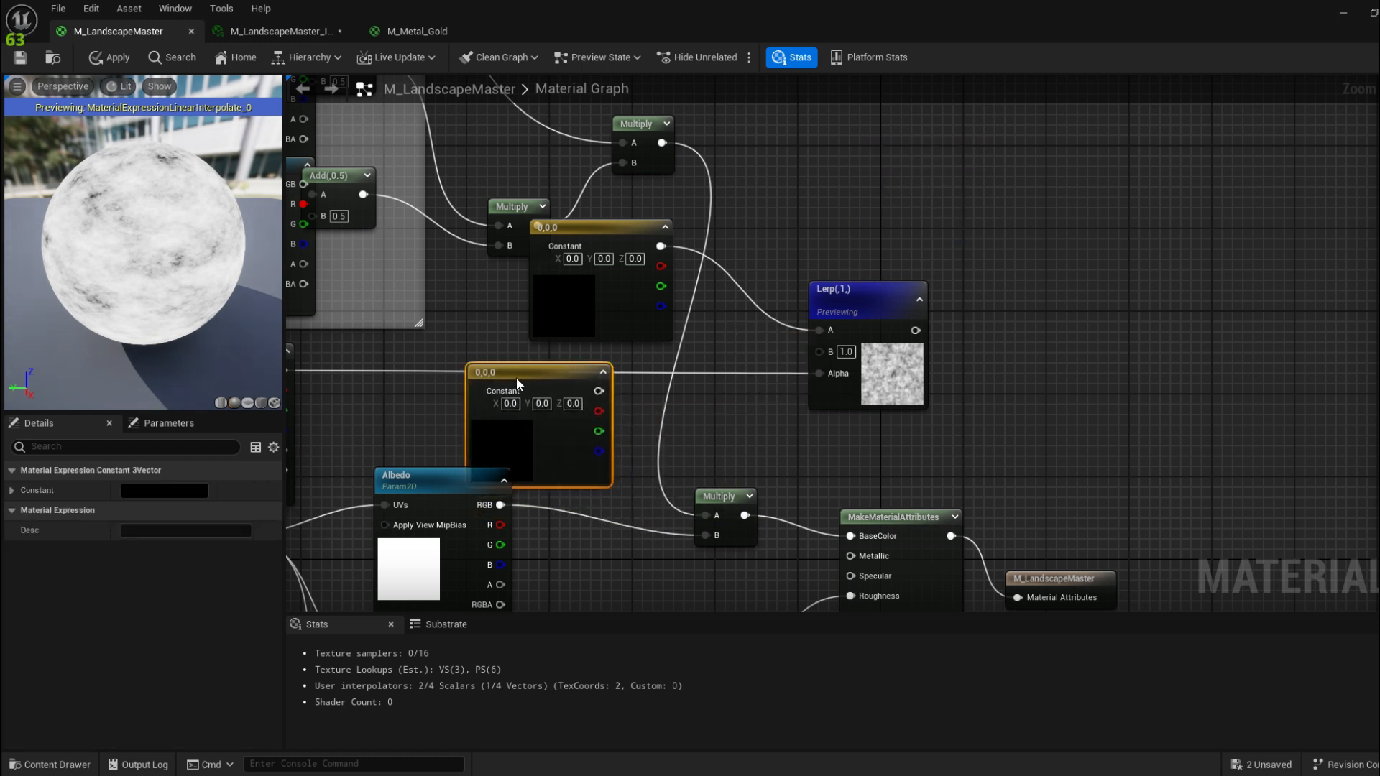
{"action": "left_click_drag", "start_coordinate": [598, 391], "coordinate": [835, 356]}
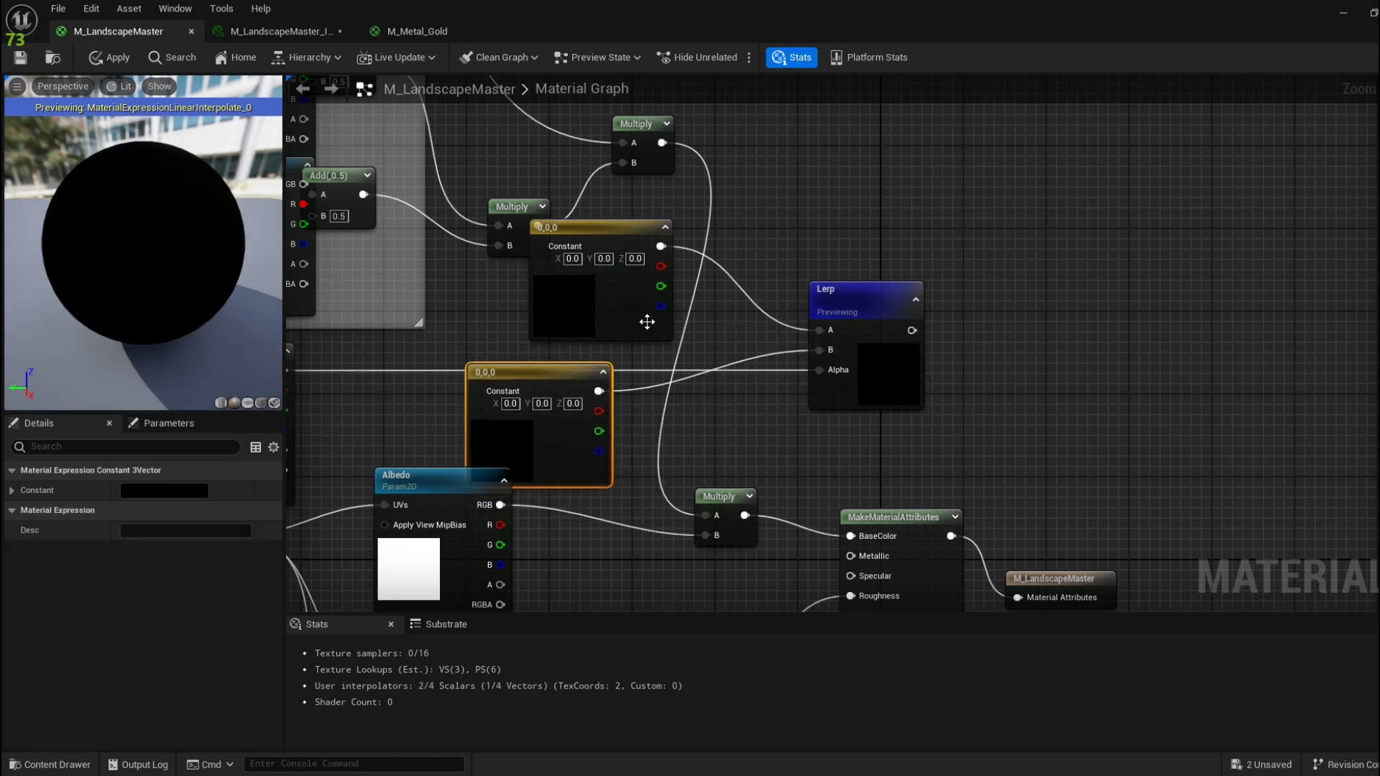
Place the A input's Constant3Vector above the Lerp and set its colour to pure red (1, 0, 0)
{"action": "left_click_drag", "start_coordinate": [611, 227], "coordinate": [877, 135]}
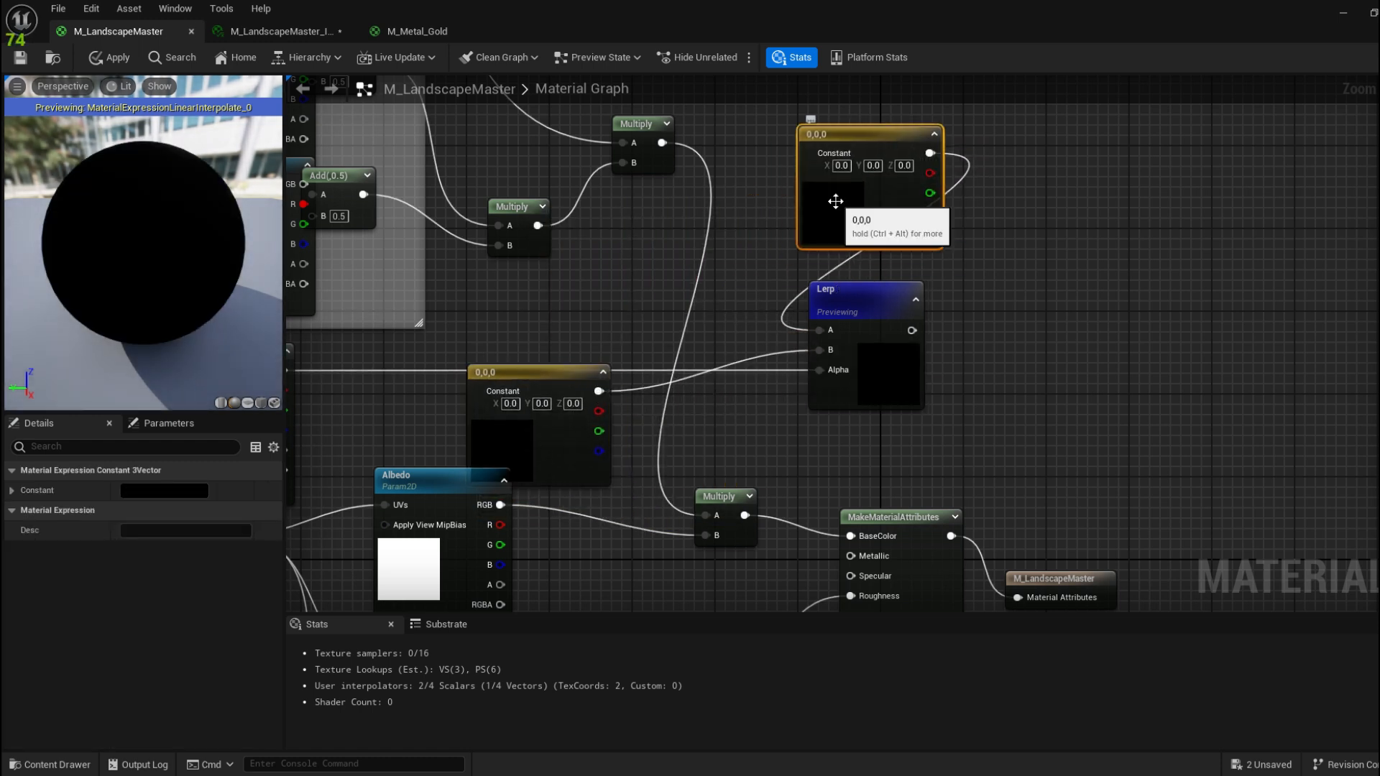
{"action": "double_click", "coordinate": [835, 200]}
{"action": "left_click_drag", "start_coordinate": [1028, 332], "coordinate": [1054, 261]}
{"action": "left_click", "coordinate": [1053, 572]}
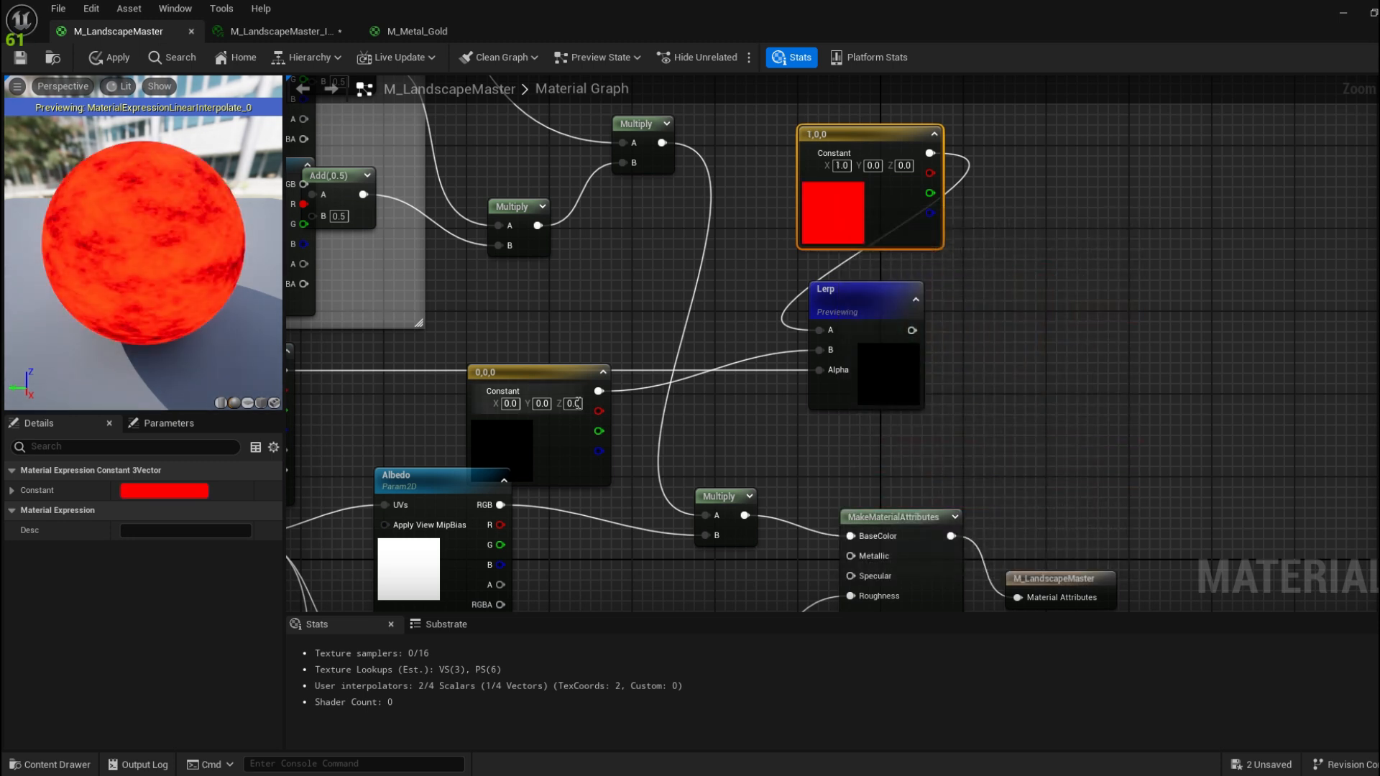
Set the B input's Constant3Vector to light blue (0, 0.442832, 1) and place it between the noise Texture Sample and the Lerp
{"action": "left_click_drag", "start_coordinate": [569, 380], "coordinate": [641, 255]}
{"action": "double_click", "coordinate": [575, 334]}
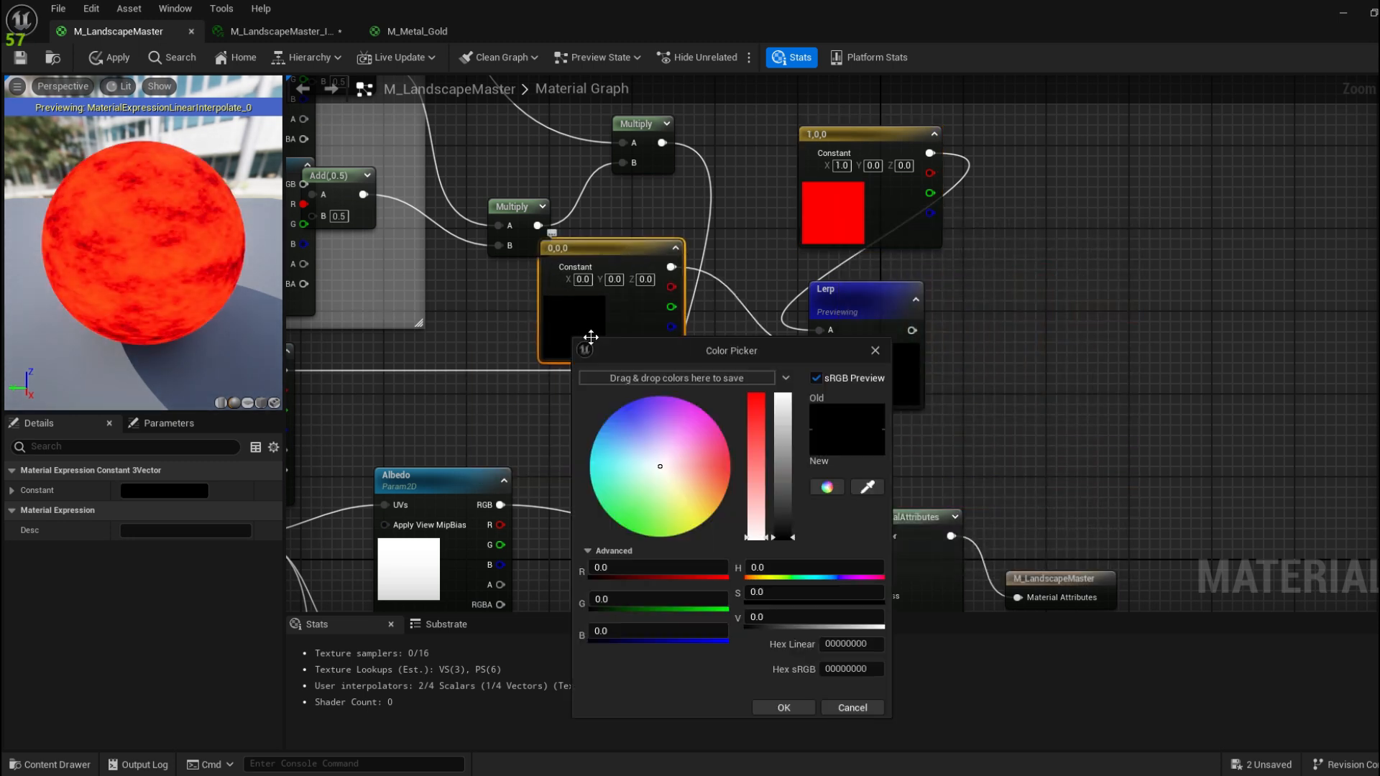
{"action": "left_click_drag", "start_coordinate": [650, 460], "coordinate": [550, 393]}
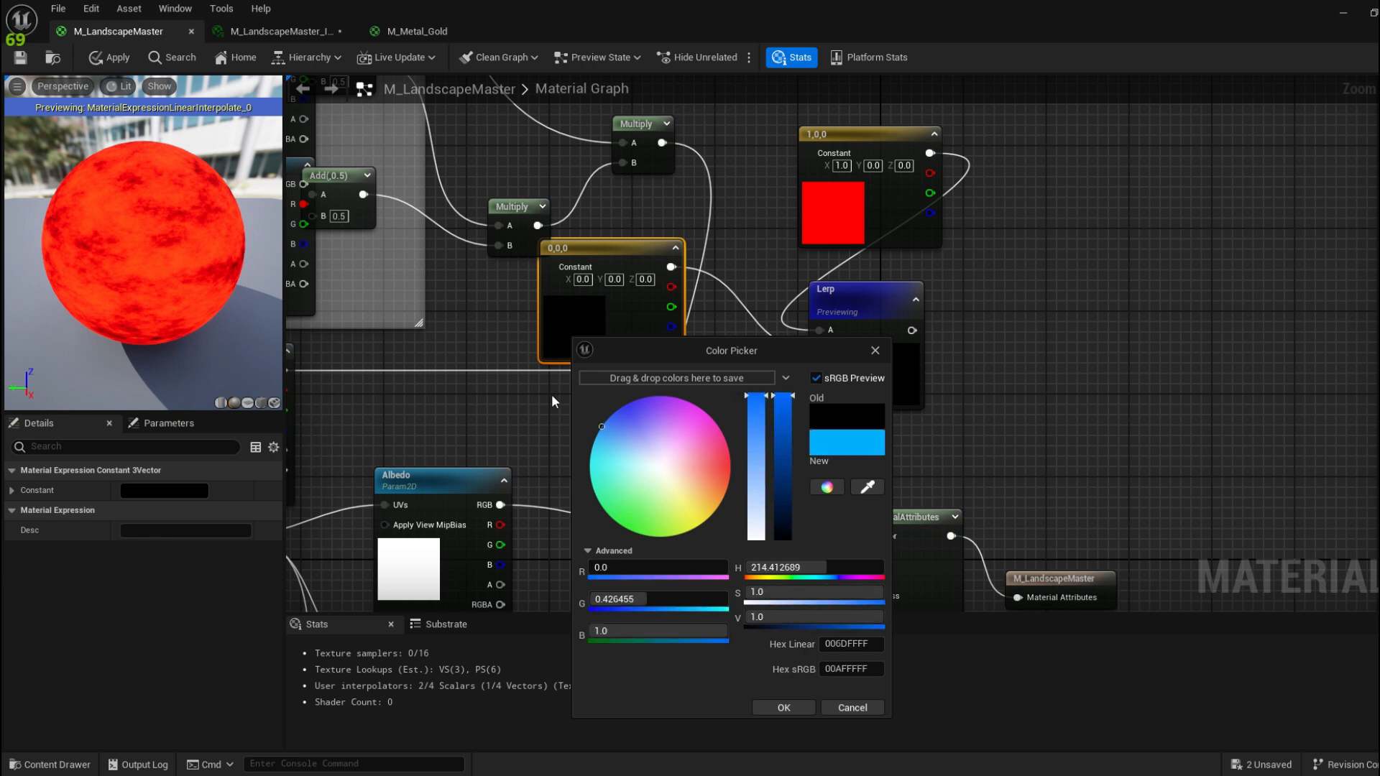
{"action": "left_click", "coordinate": [794, 708]}
{"action": "left_click_drag", "start_coordinate": [624, 247], "coordinate": [549, 330]}
{"action": "right_click_drag", "start_coordinate": [612, 279], "coordinate": [773, 270]}
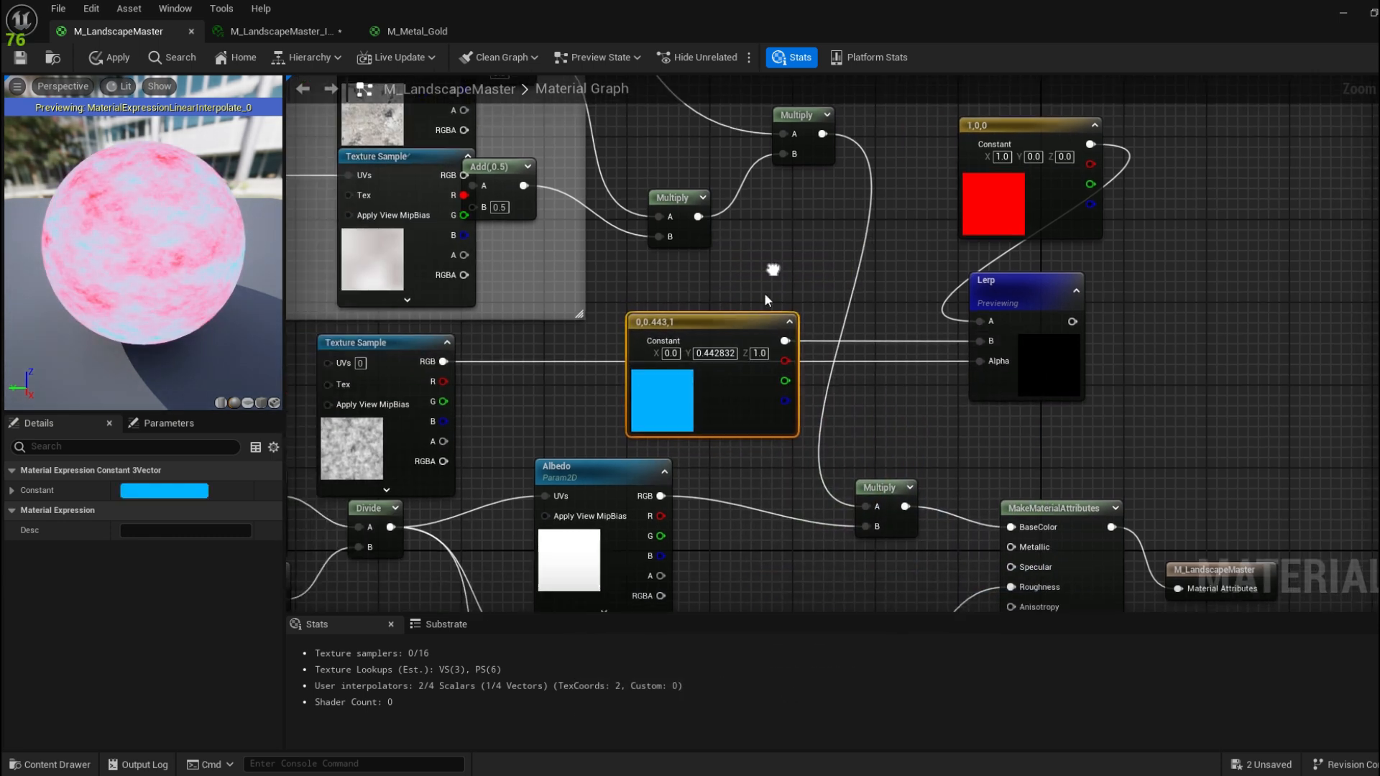
{"action": "left_click_drag", "start_coordinate": [737, 318], "coordinate": [770, 286]}
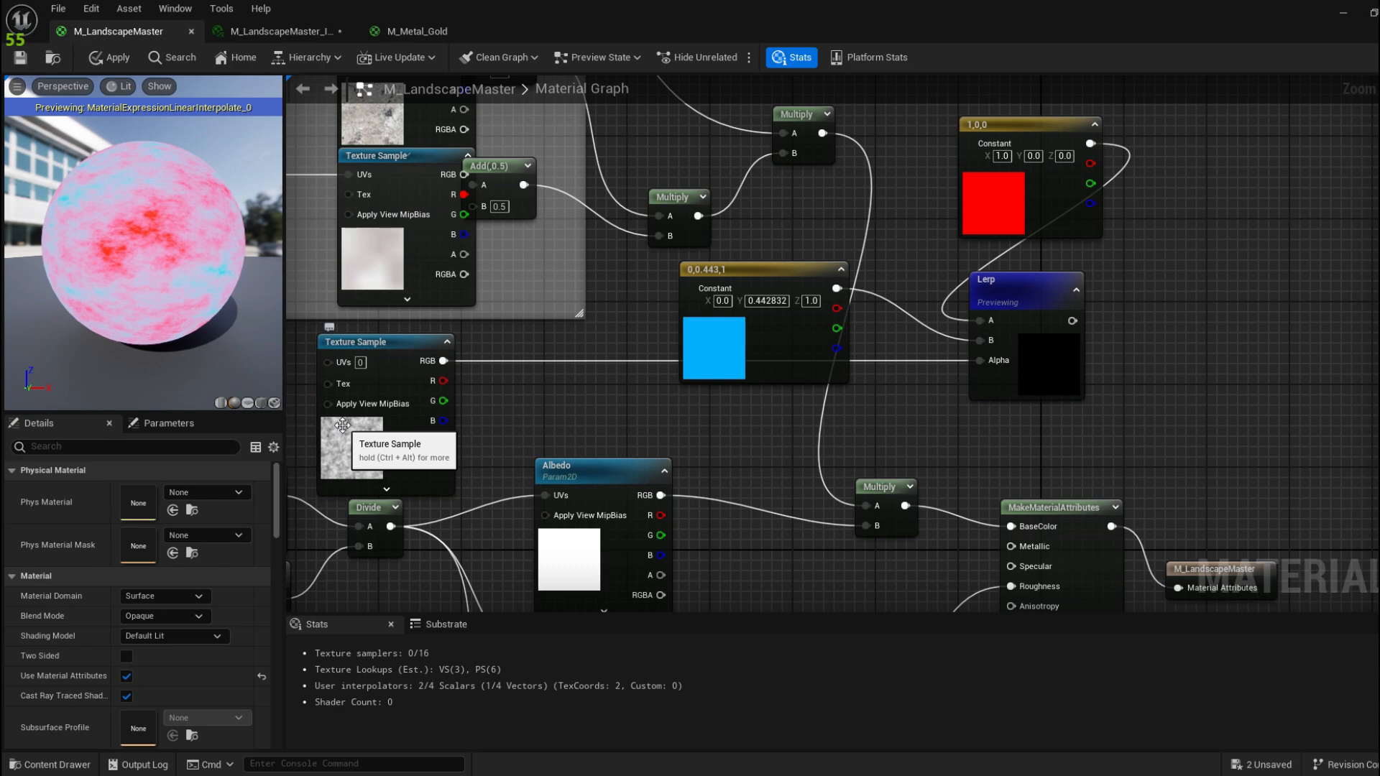
Open the T_Perlin_Noise_M texture from its Texture Sample and examine its black and white areas up close
{"action": "double_click", "coordinate": [342, 425]}
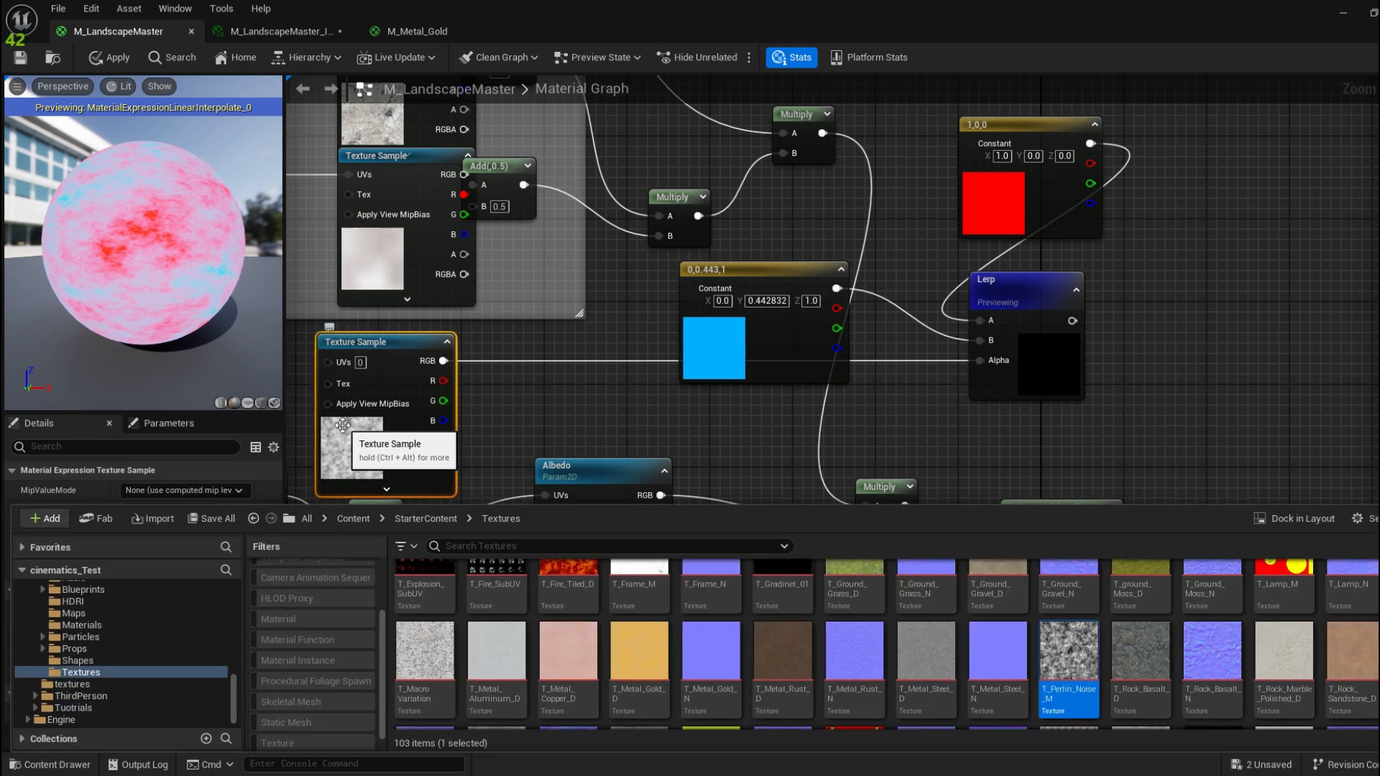
{"action": "double_click", "coordinate": [1067, 654]}
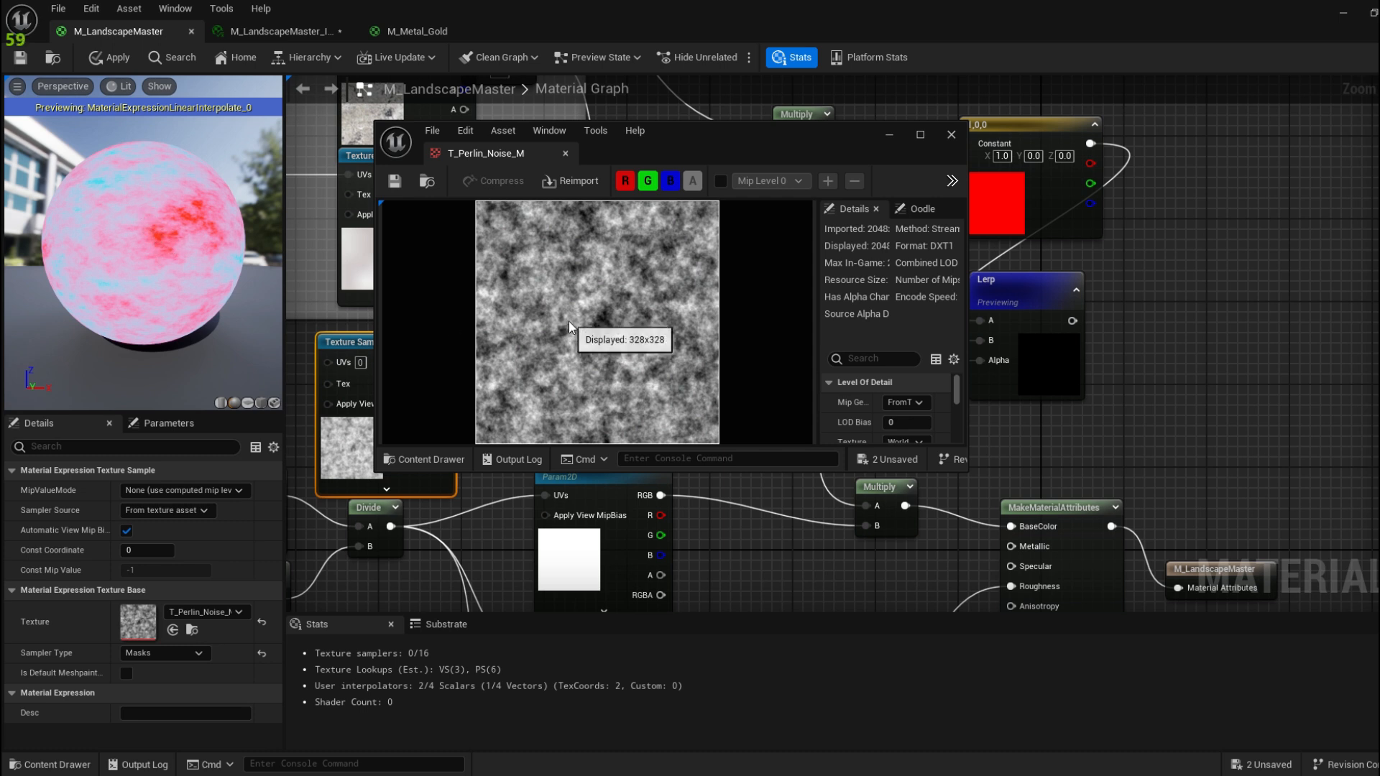
{"action": "scroll", "coordinate": [578, 331], "scroll_direction": "up", "scroll_amount": 5}
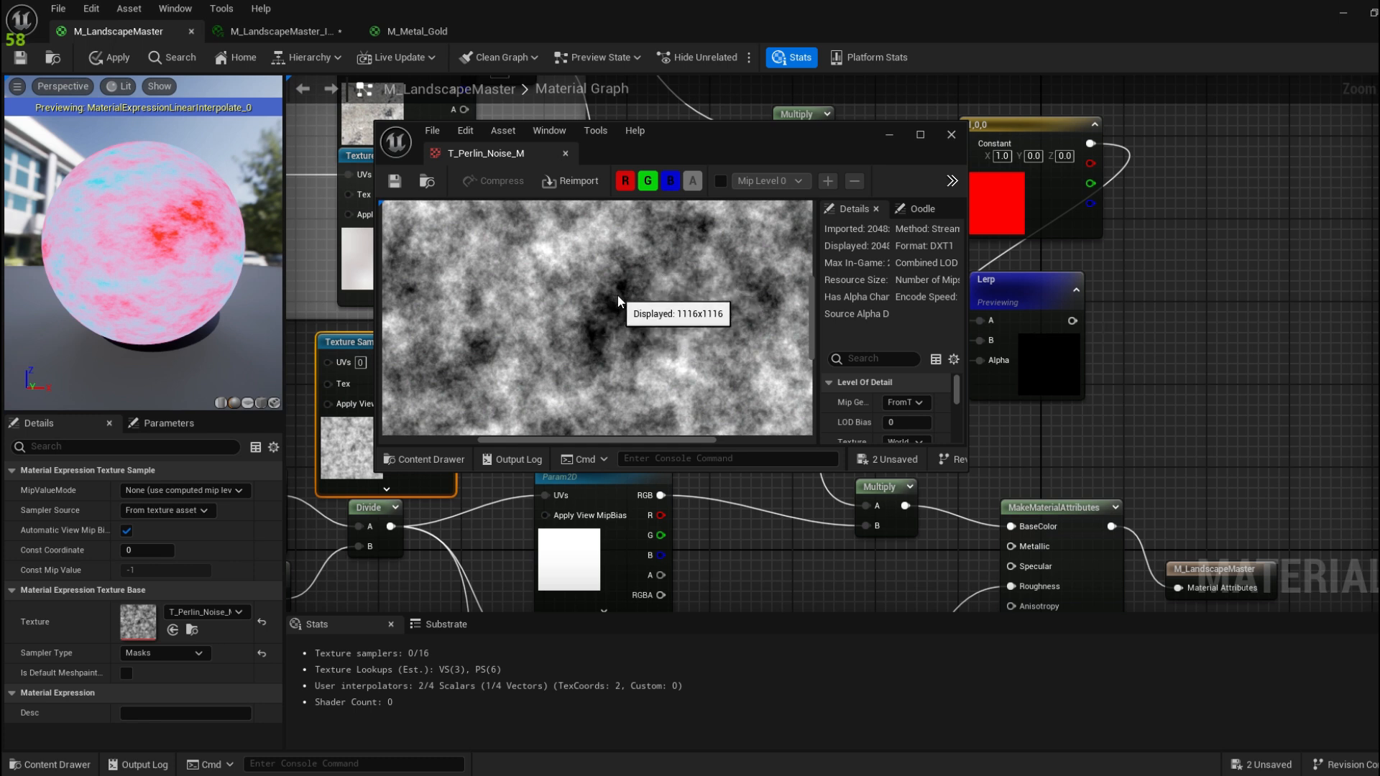
{"action": "scroll", "coordinate": [611, 300], "scroll_direction": "up", "scroll_amount": 2}
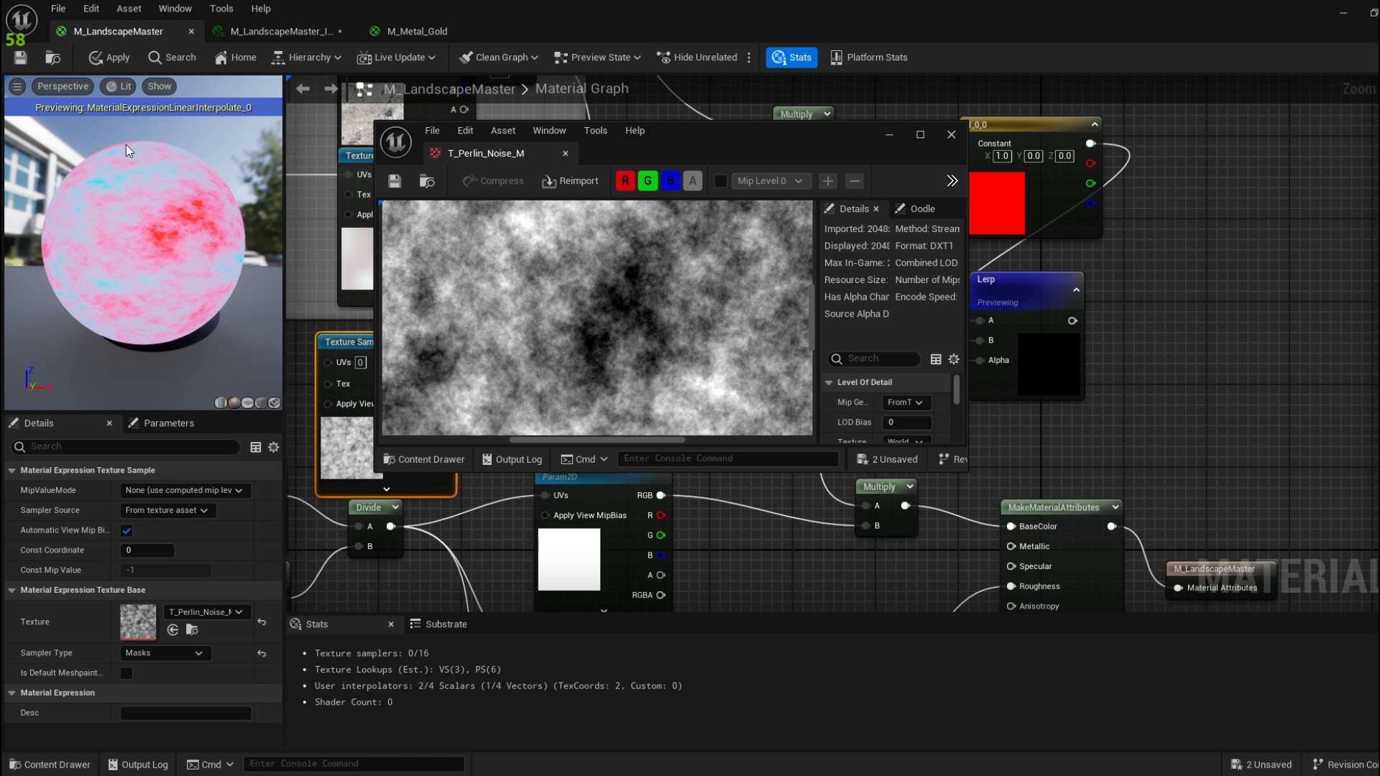
Stack the red Constant3Vector above the light blue one, collapse its preview, and move the Lerp clear to their right
{"action": "right_click_drag", "start_coordinate": [882, 204], "coordinate": [776, 242]}
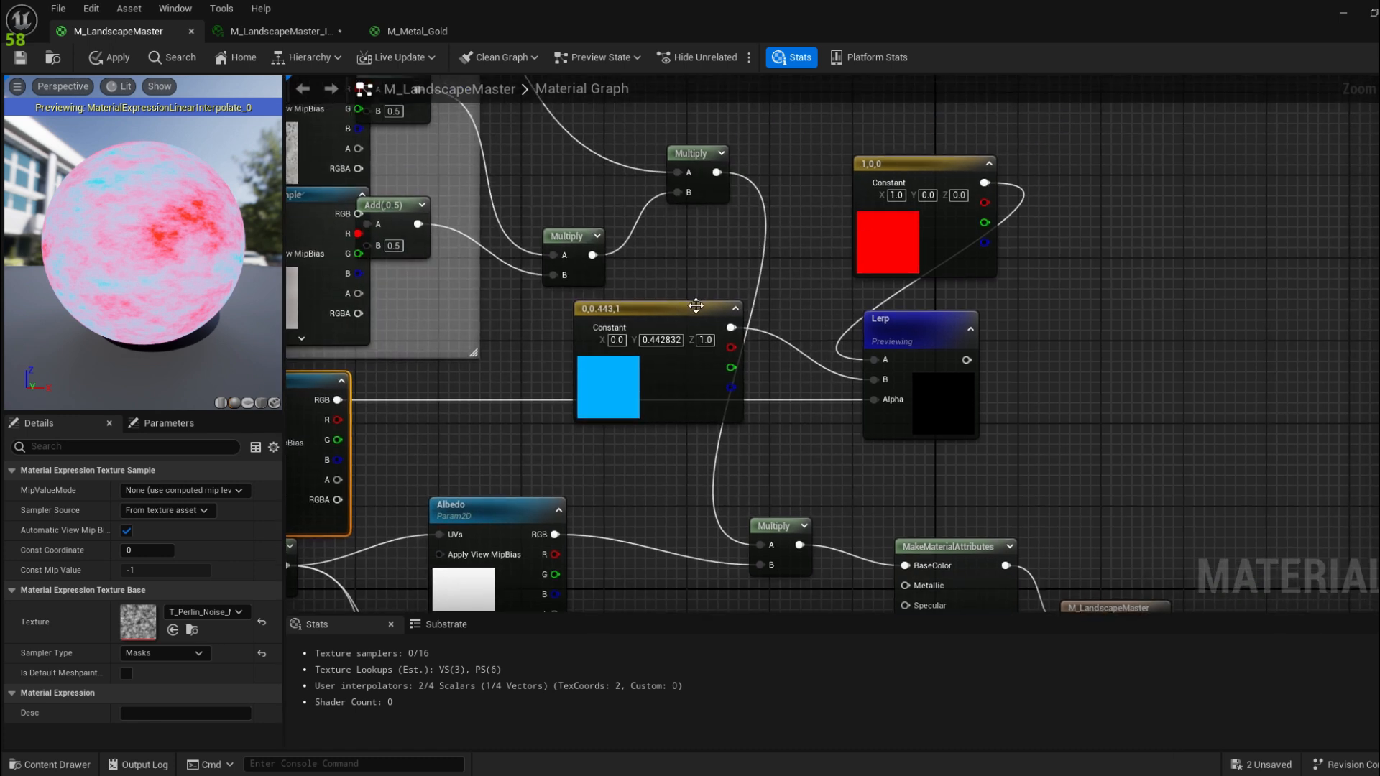
{"action": "left_click_drag", "start_coordinate": [916, 166], "coordinate": [678, 177]}
{"action": "right_click_drag", "start_coordinate": [569, 503], "coordinate": [577, 421]}
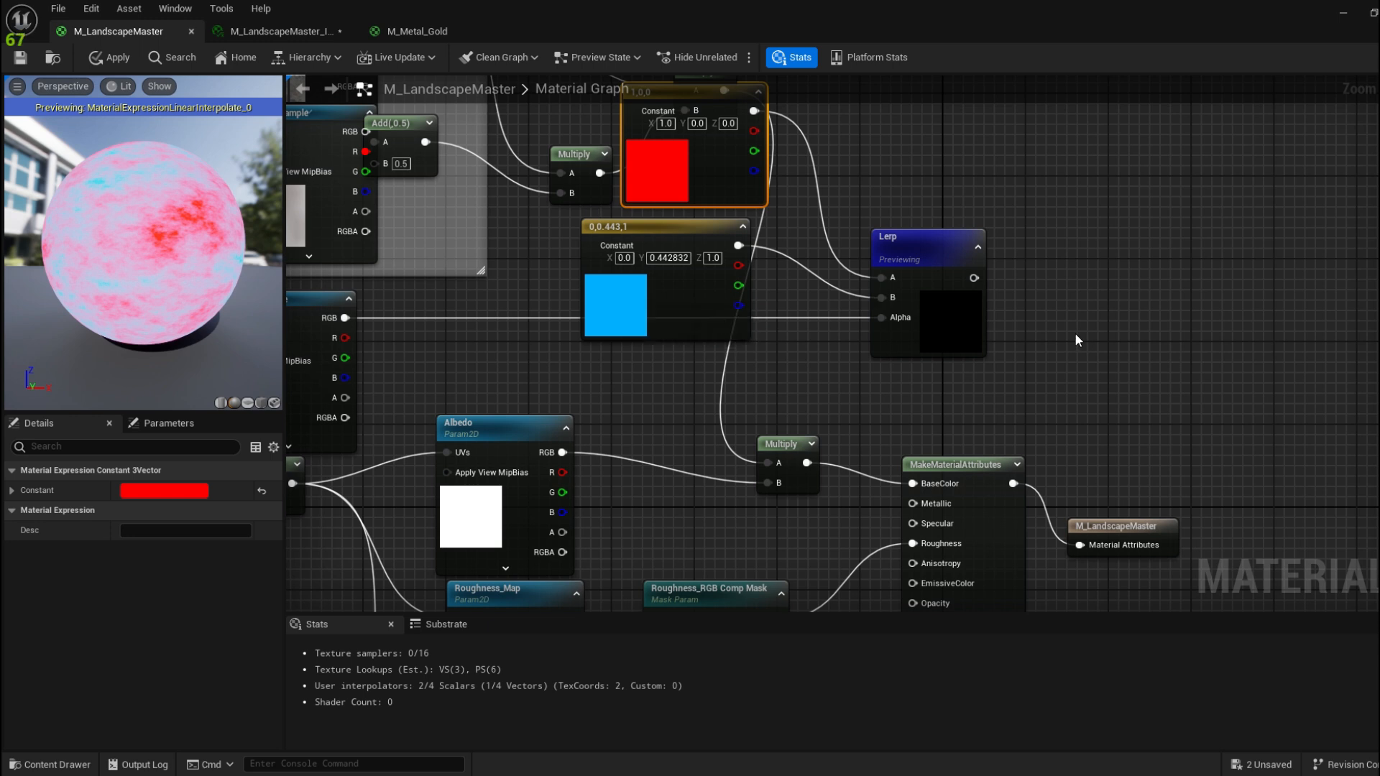
{"action": "right_click_drag", "start_coordinate": [1076, 335], "coordinate": [963, 410]}
{"action": "left_click", "coordinate": [625, 199]}
{"action": "left_click", "coordinate": [631, 309]}
{"action": "left_click_drag", "start_coordinate": [673, 275], "coordinate": [724, 285]}
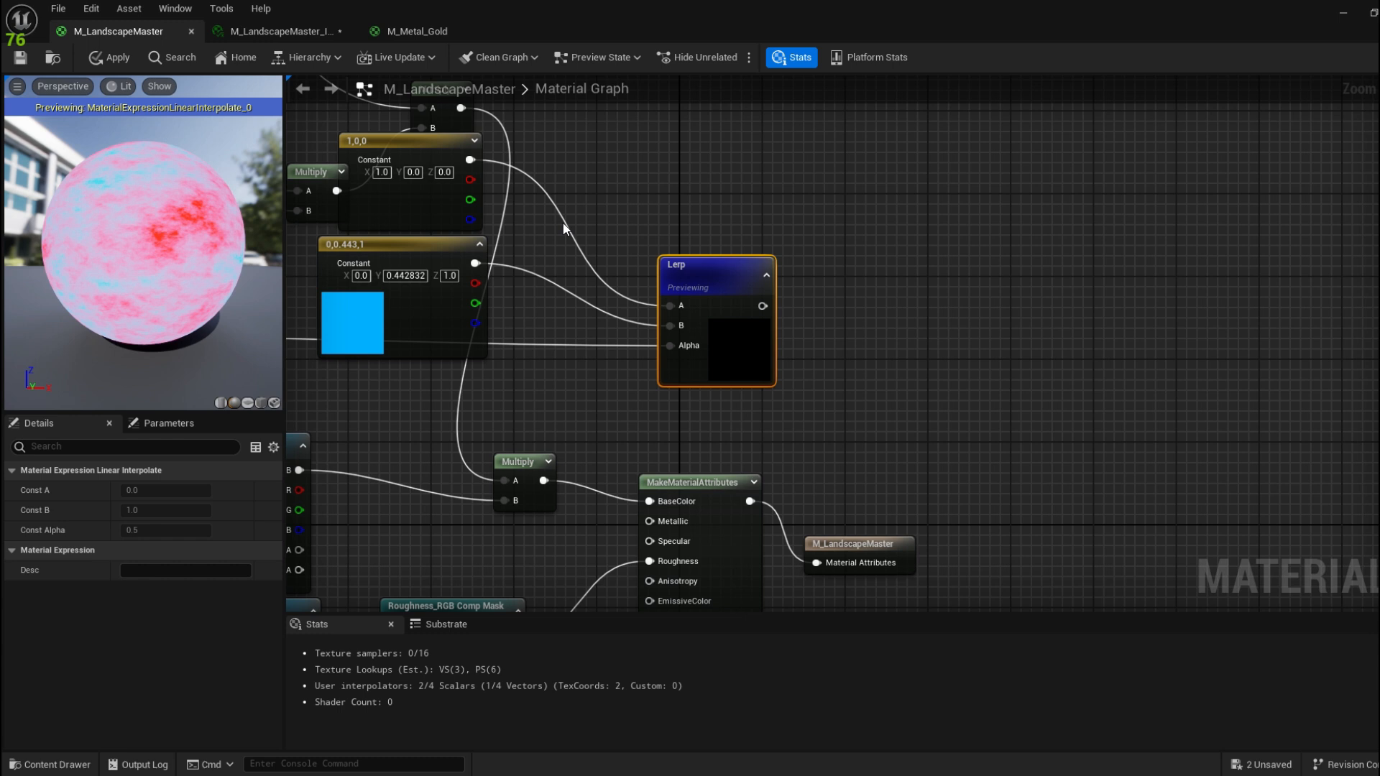
Delete the red and light blue Constant3Vector nodes feeding the Lerp
{"action": "left_click", "coordinate": [410, 151]}
{"action": "left_click", "coordinate": [417, 245], "text": "ctrl"}
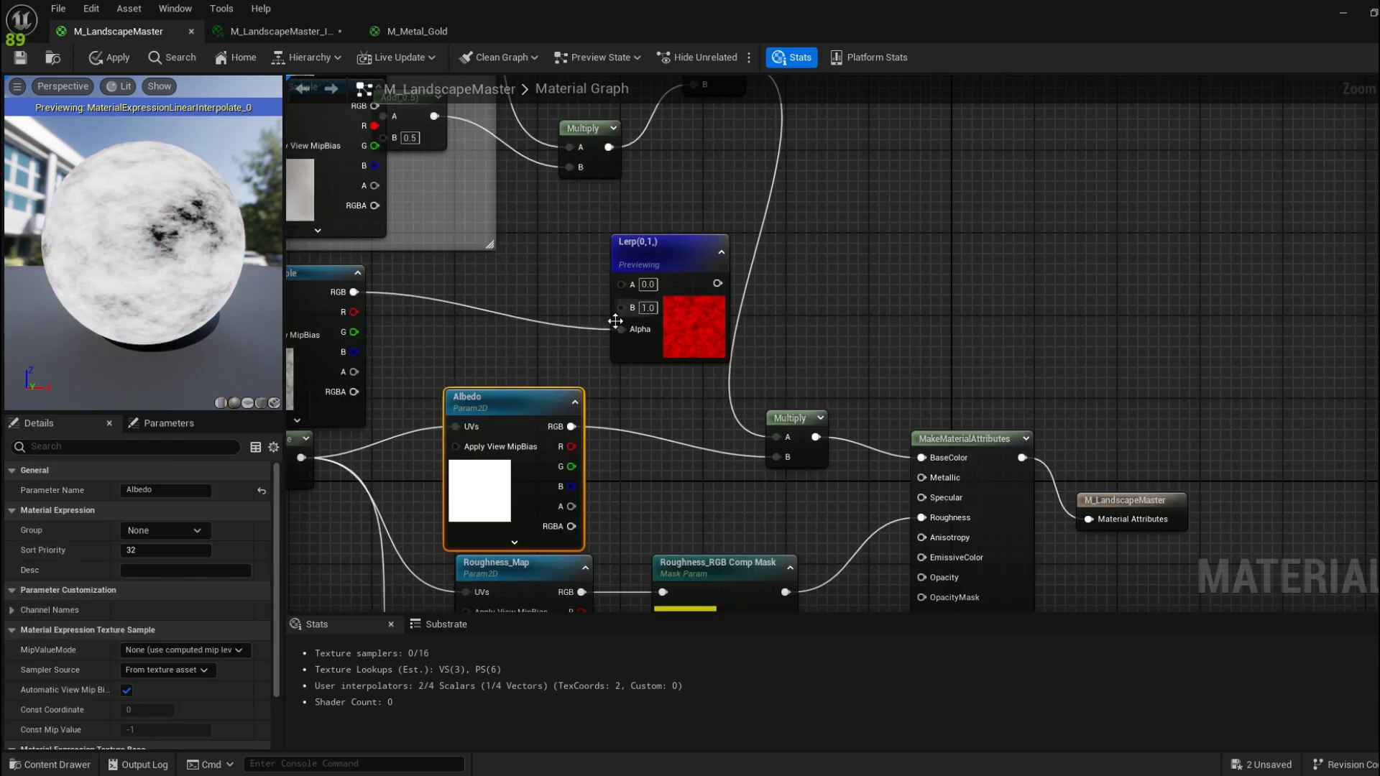
Duplicate the Albedo texture parameter, place the copy above the original beside the Lerp, and rename it Albedo_2
{"action": "right_click_drag", "start_coordinate": [615, 321], "coordinate": [534, 313]}
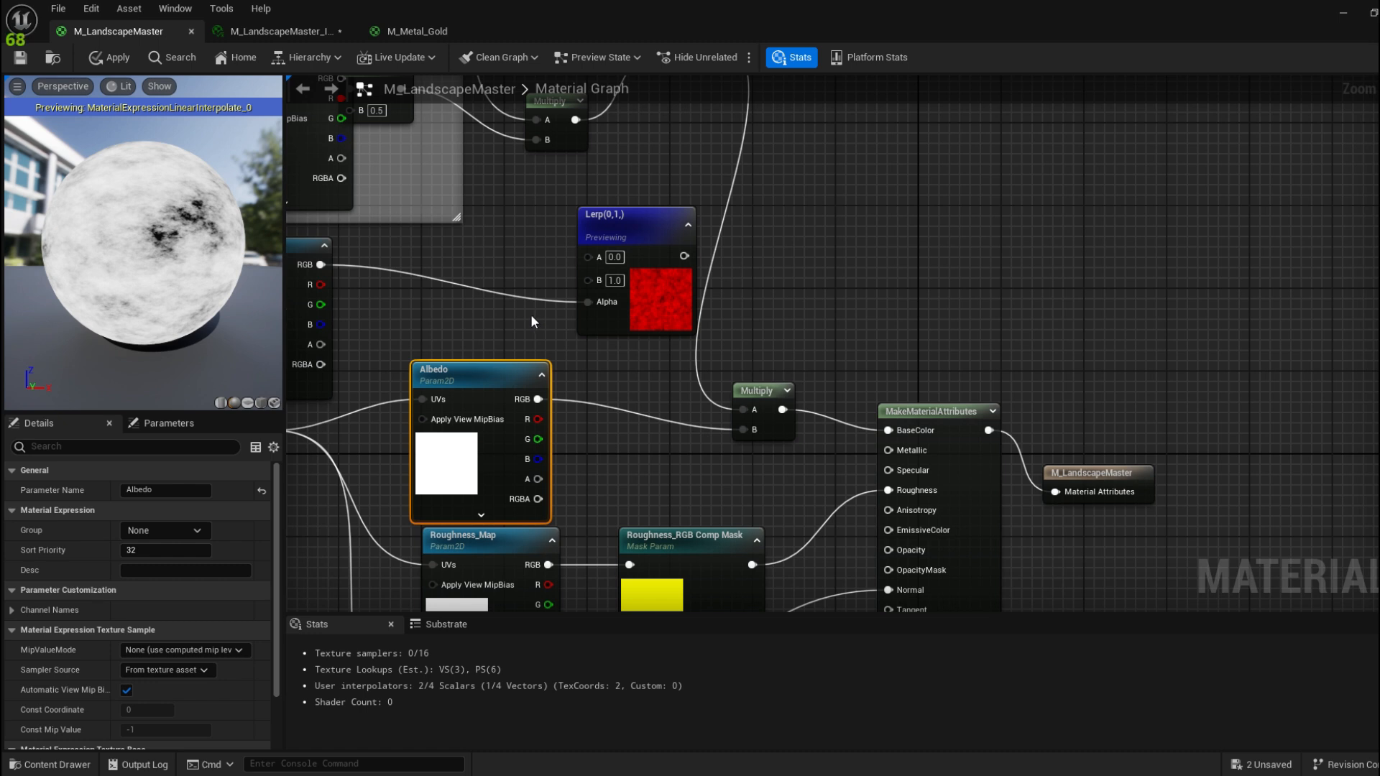
{"action": "key", "text": "ctrl+v"}
{"action": "left_click_drag", "start_coordinate": [532, 316], "coordinate": [433, 228]}
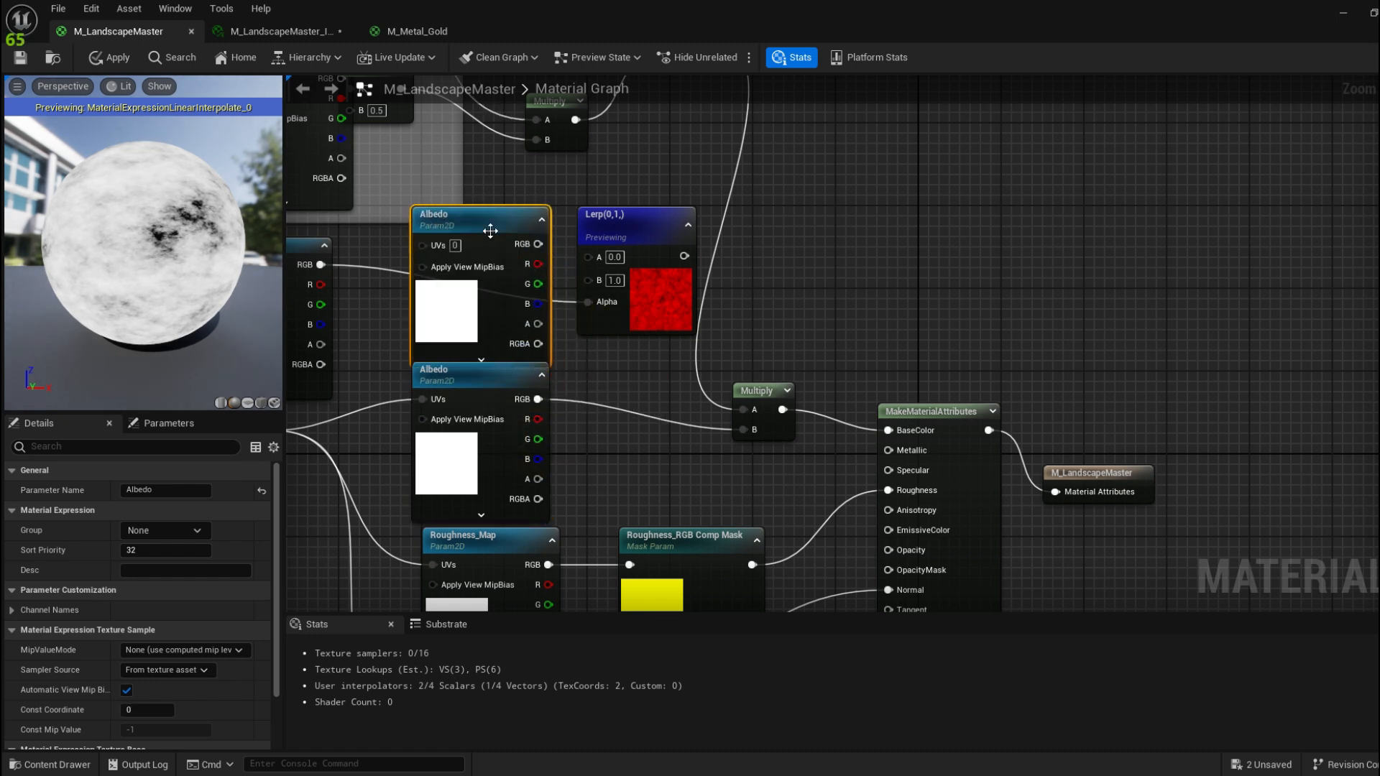
{"action": "left_click", "coordinate": [168, 489]}
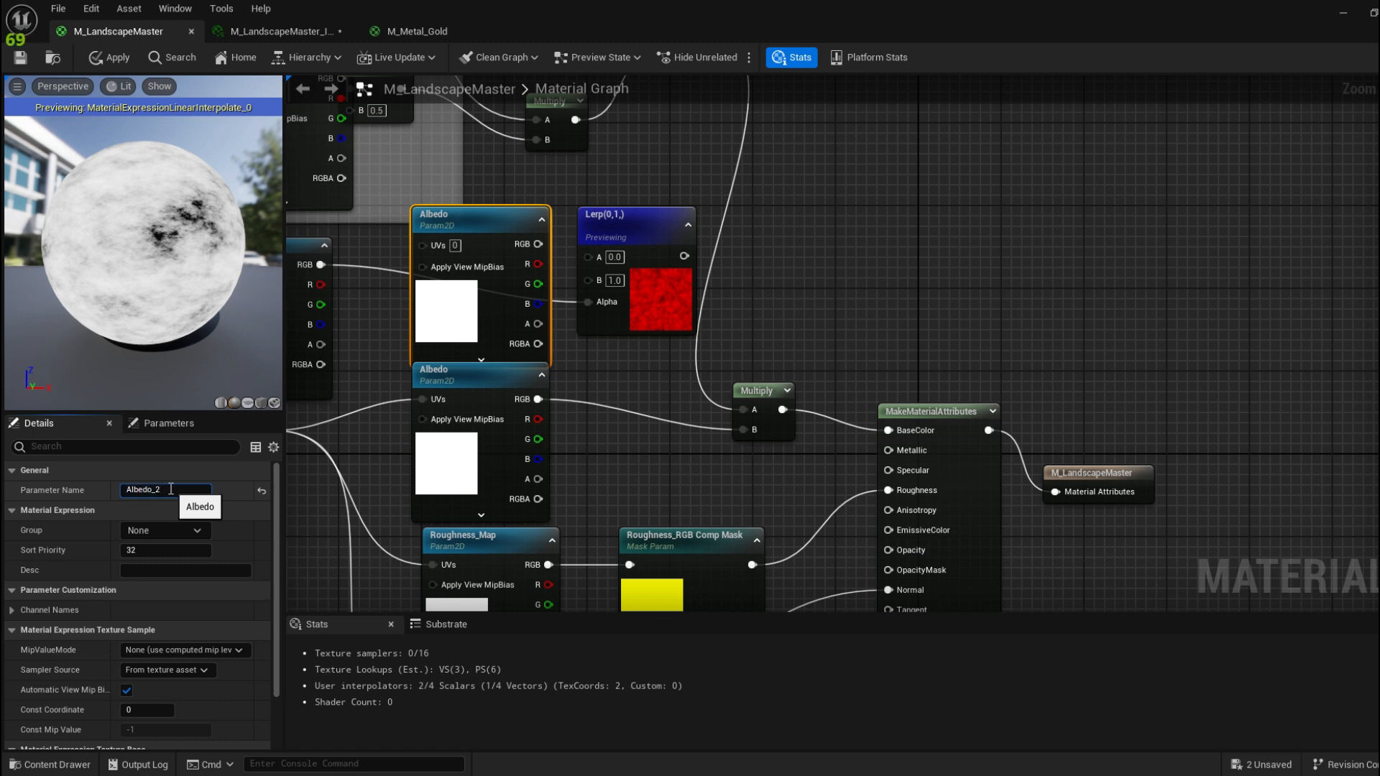
{"action": "key", "text": "Return"}
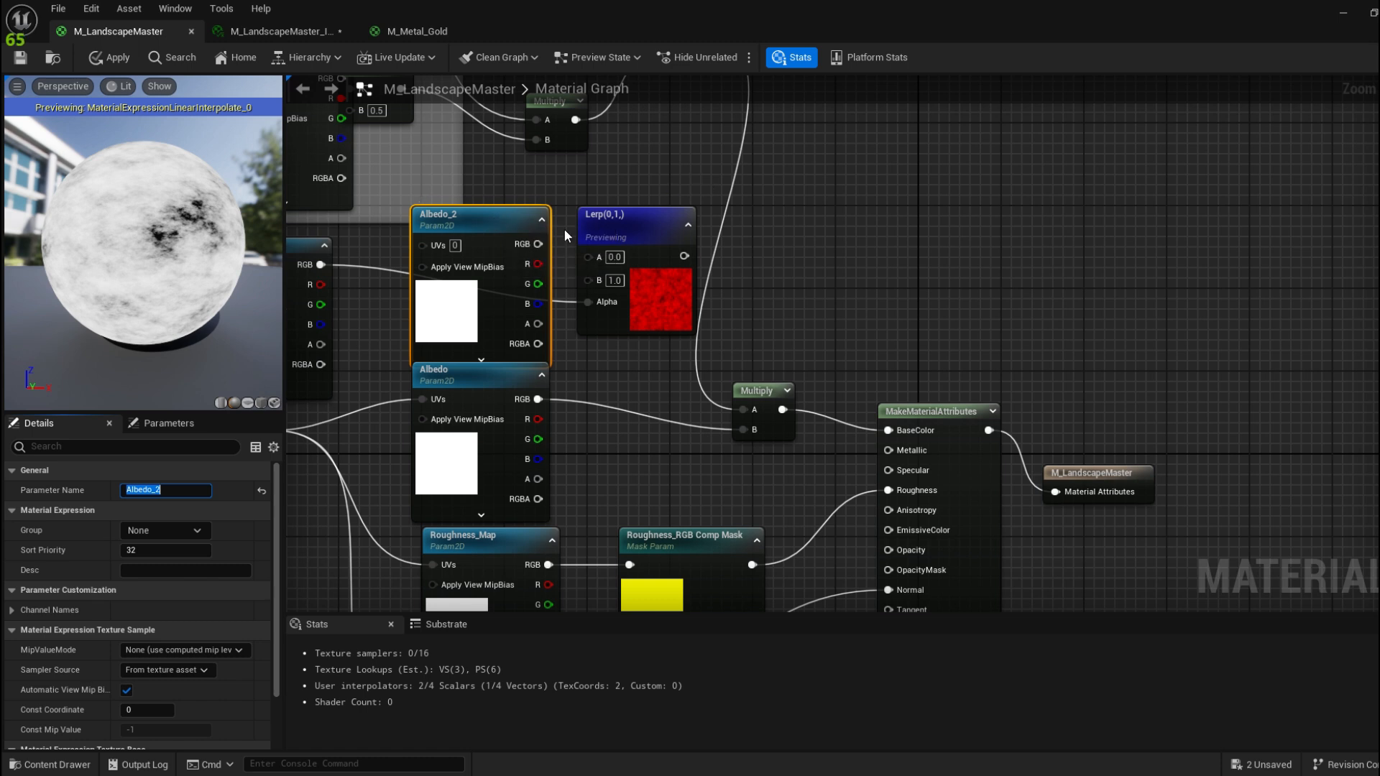
Connect Albedo to the Lerp's A, Albedo_2 to its B, and the Lerp's output to the base-colour Multiply's B input
{"action": "left_click_drag", "start_coordinate": [535, 400], "coordinate": [588, 277]}
{"action": "right_click_drag", "start_coordinate": [781, 269], "coordinate": [692, 294]}
{"action": "left_click_drag", "start_coordinate": [590, 280], "coordinate": [716, 239]}
{"action": "right_click_drag", "start_coordinate": [456, 381], "coordinate": [606, 333]}
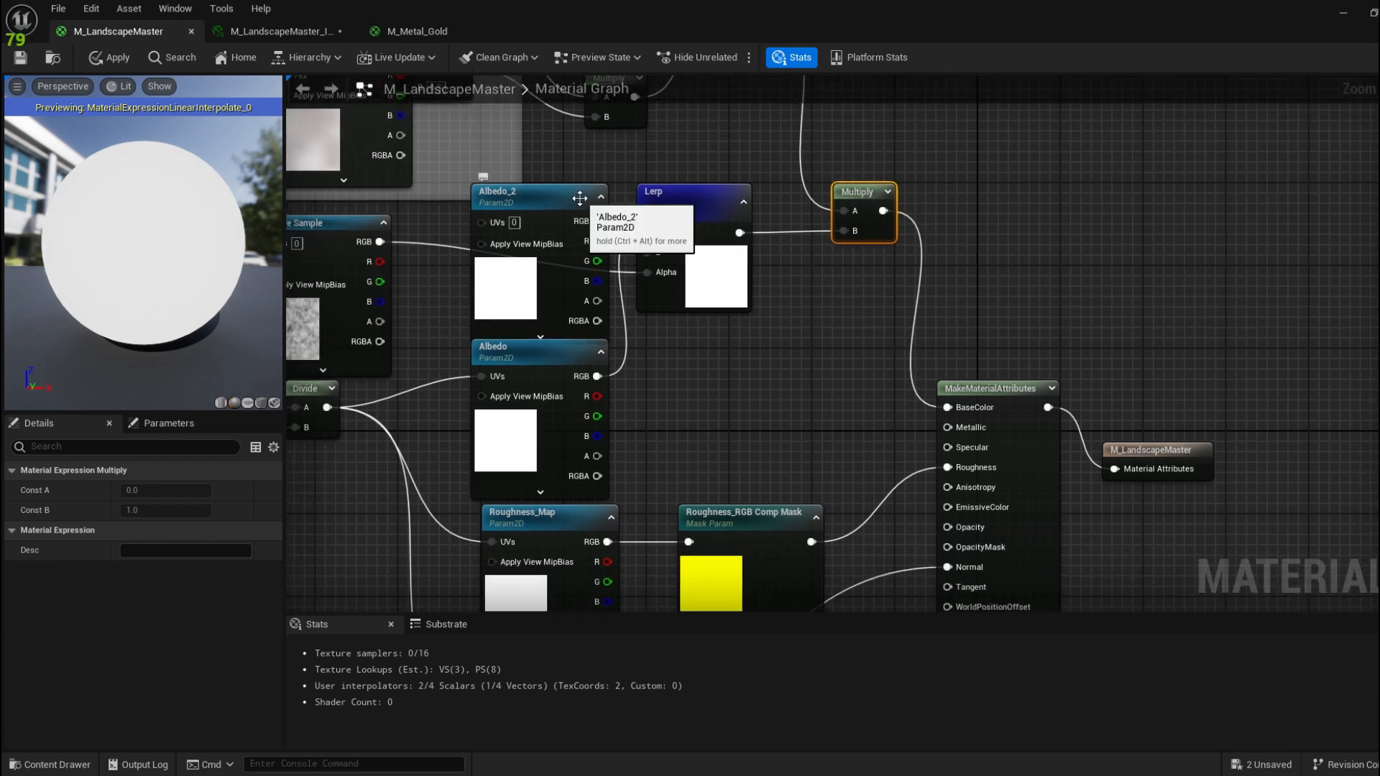
Rearrange the blend nodes so Albedo sits above Albedo_2, with the Lerp to the right of both
{"action": "left_click_drag", "start_coordinate": [579, 197], "coordinate": [704, 383]}
{"action": "left_click_drag", "start_coordinate": [582, 357], "coordinate": [564, 219]}
{"action": "left_click_drag", "start_coordinate": [660, 382], "coordinate": [546, 383]}
{"action": "right_click_drag", "start_coordinate": [678, 515], "coordinate": [643, 315]}
{"action": "scroll", "coordinate": [643, 314], "scroll_direction": "down", "scroll_amount": 2}
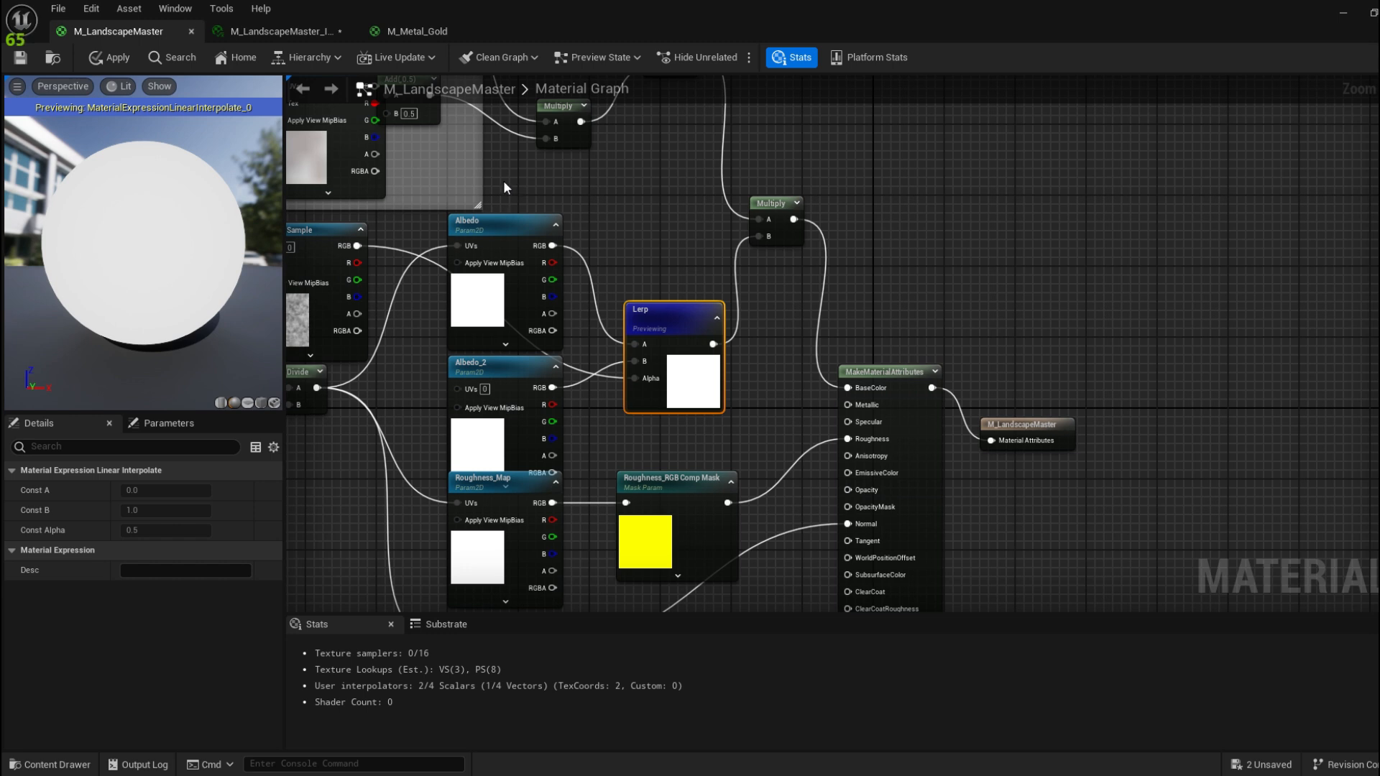
{"action": "right_click_drag", "start_coordinate": [588, 171], "coordinate": [690, 181]}
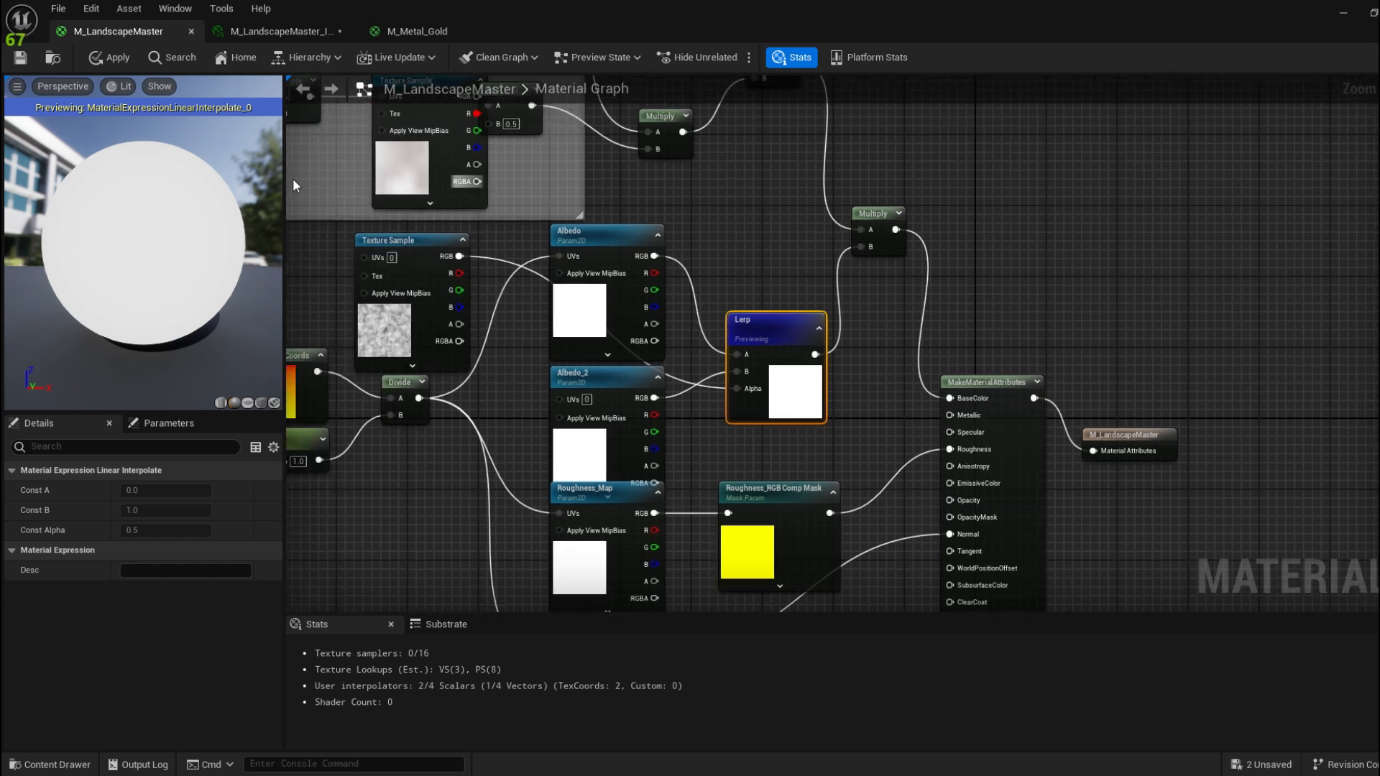
Save M_LandscapeMaster, then open its material instance and orbit the preview sphere to check the surface
{"action": "left_click", "coordinate": [26, 63]}
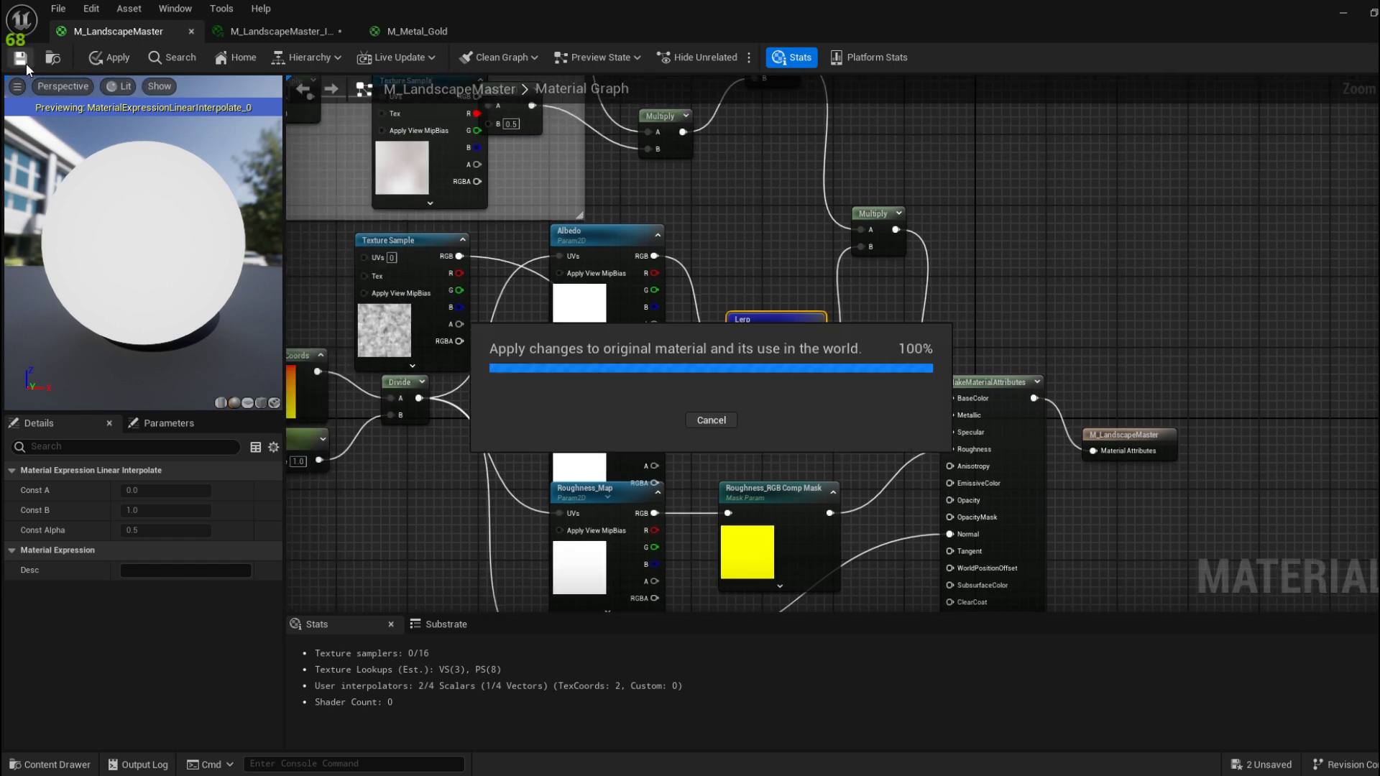
{"action": "left_click", "coordinate": [287, 30]}
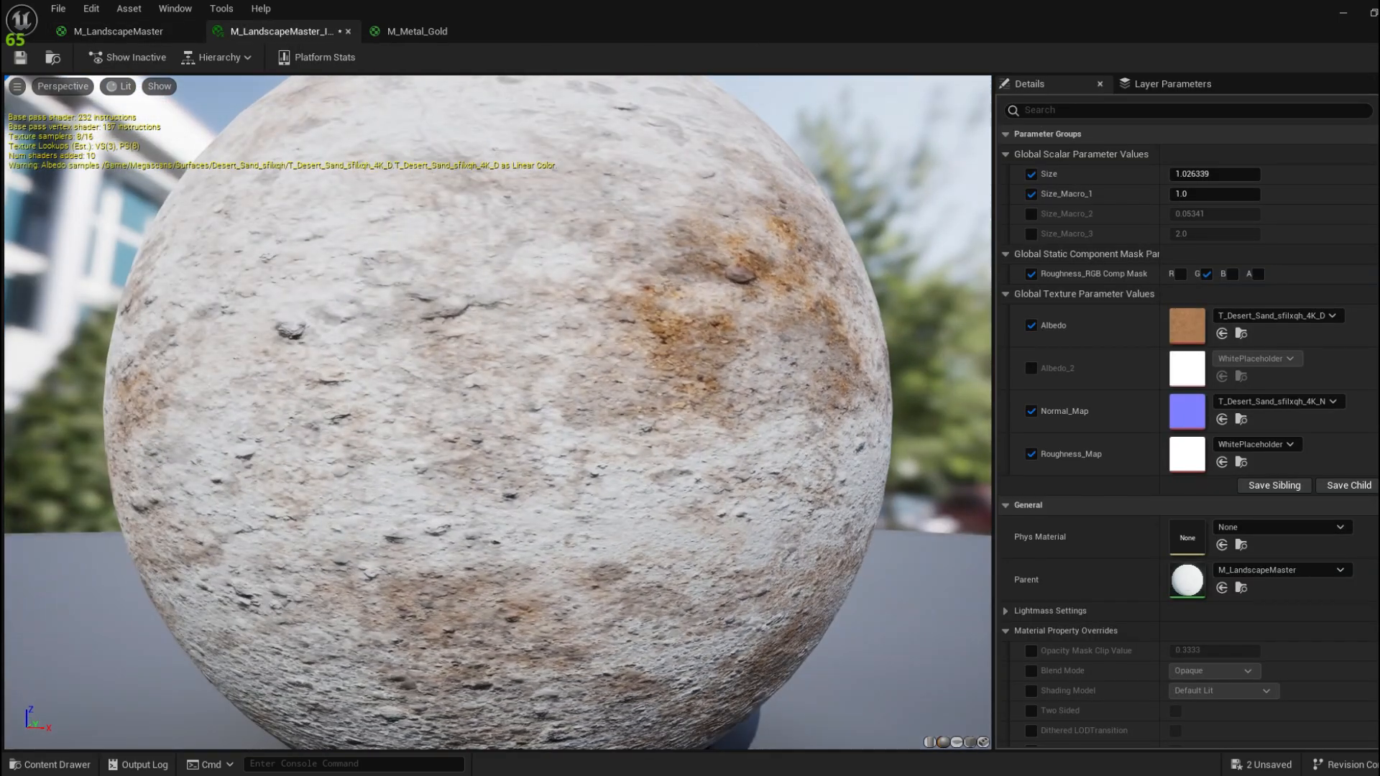
{"action": "left_click_drag", "start_coordinate": [496, 410], "coordinate": [683, 410]}
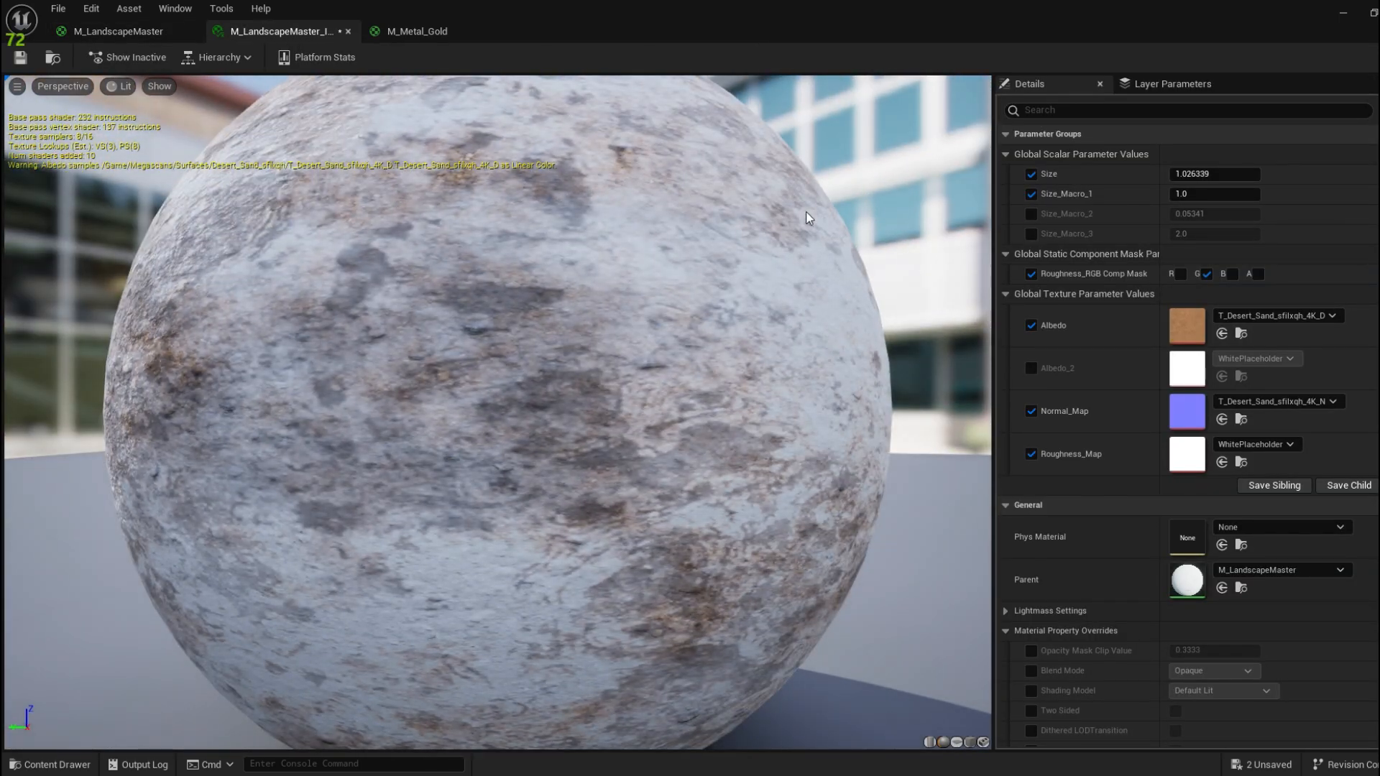
{"action": "left_click_drag", "start_coordinate": [805, 216], "coordinate": [862, 237]}
Move the instance window aside to reveal the landscape and enable the instance's Albedo_2 texture override
{"action": "left_click_drag", "start_coordinate": [934, 13], "coordinate": [325, 137]}
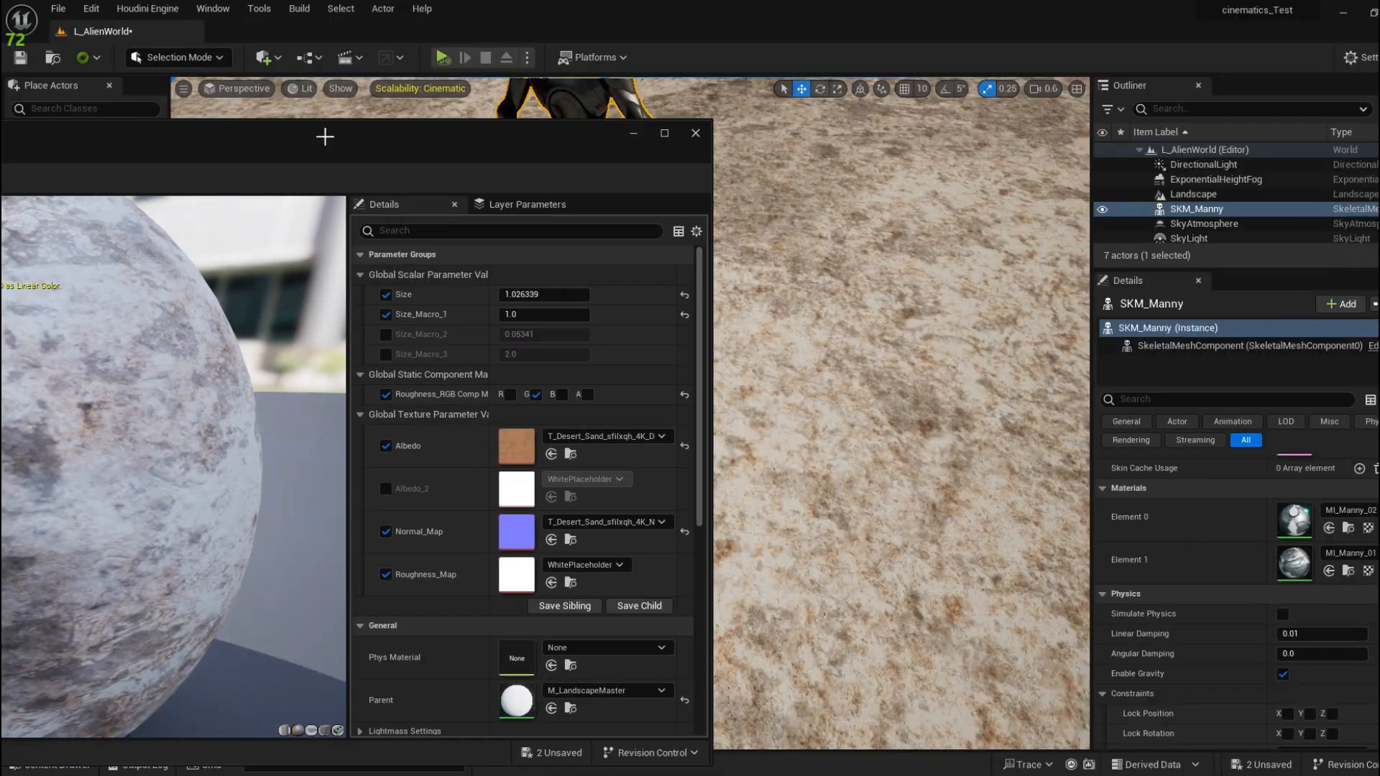
{"action": "right_click_drag", "start_coordinate": [898, 359], "coordinate": [819, 348]}
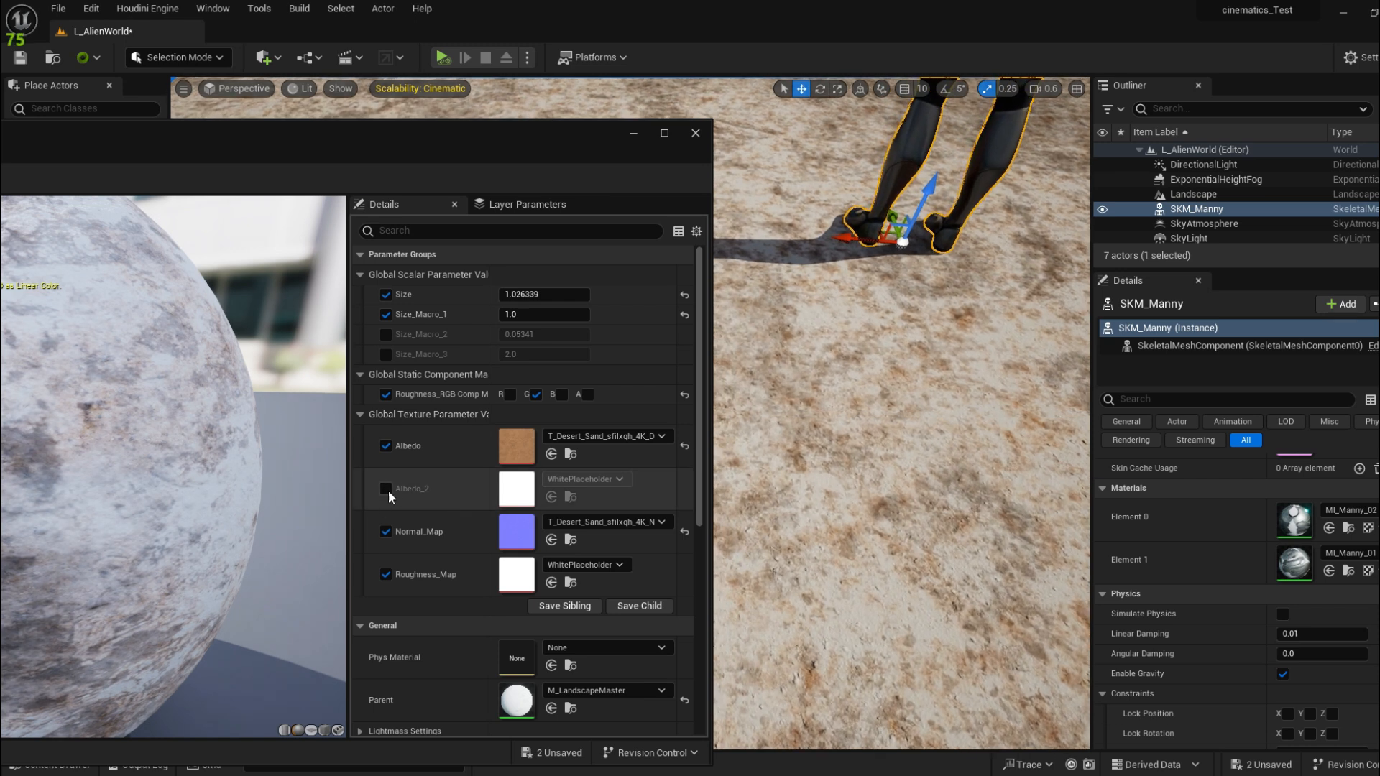
{"action": "left_click_drag", "start_coordinate": [392, 499], "coordinate": [378, 469]}
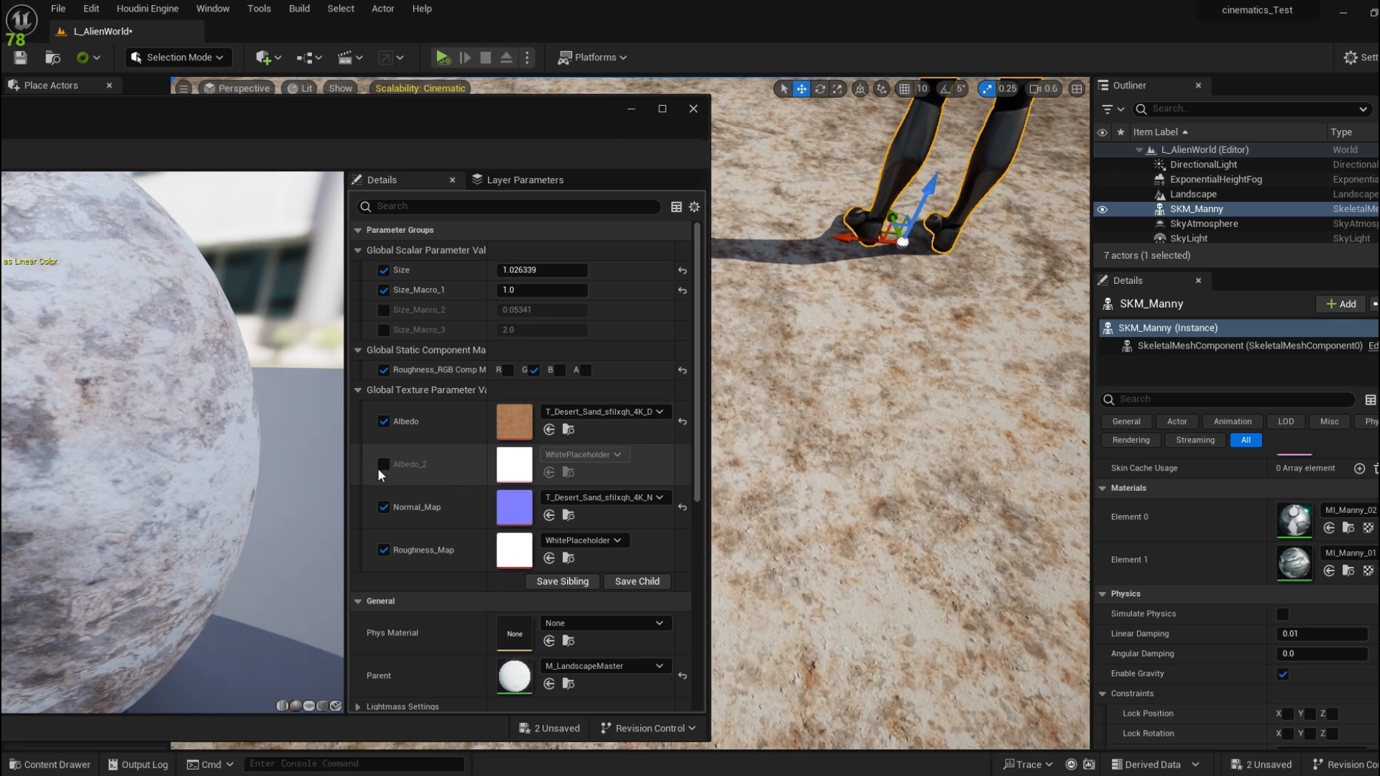
{"action": "left_click", "coordinate": [383, 464]}
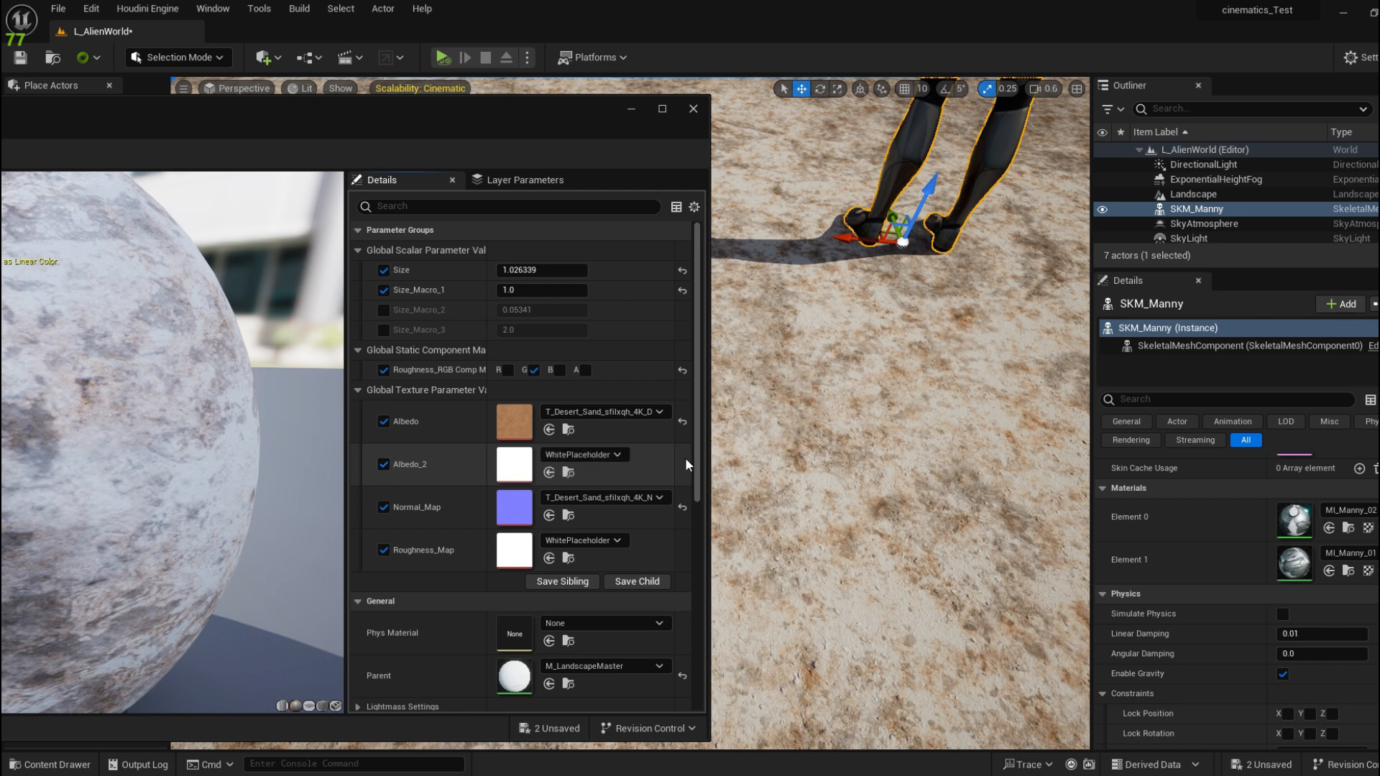
{"action": "left_click", "coordinate": [612, 454]}
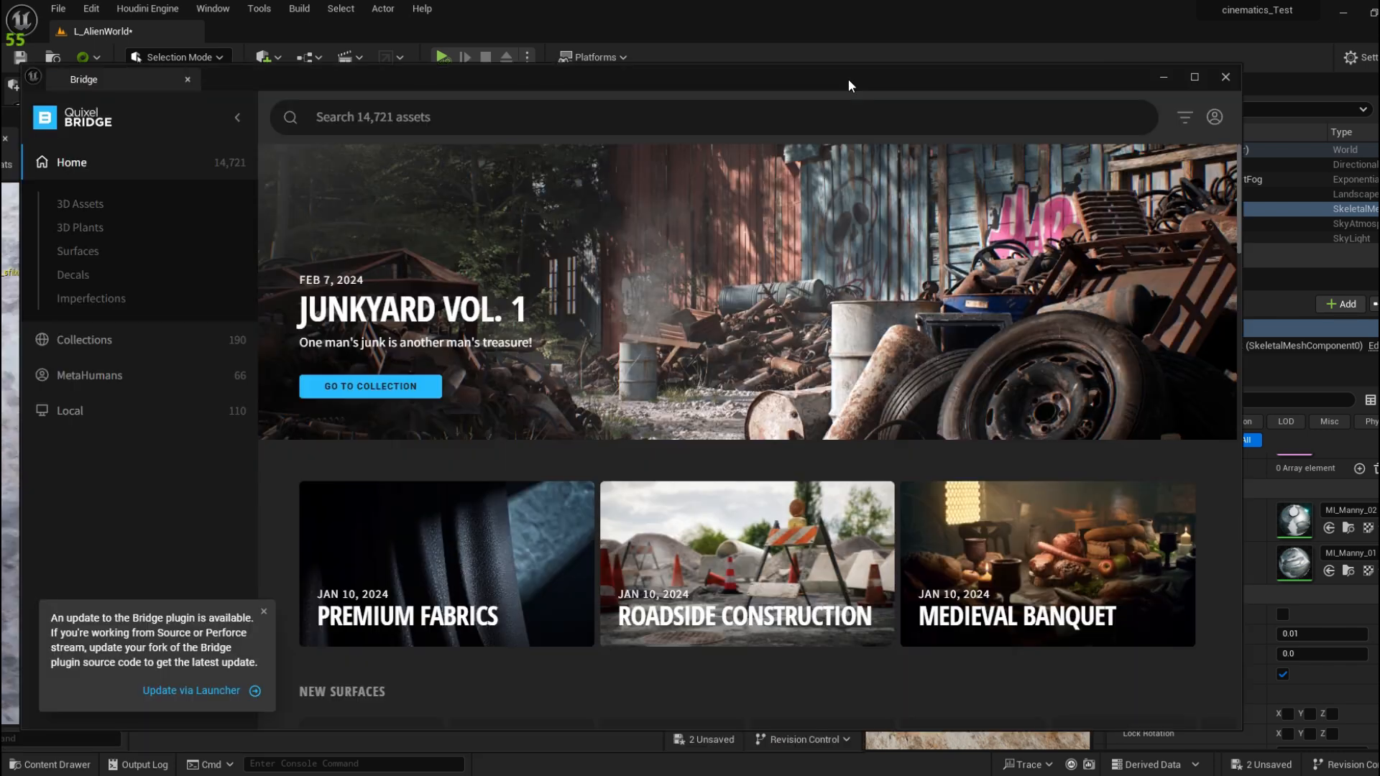
Switch to Quixel Bridge and search the Surfaces category for sand
{"action": "left_click_drag", "start_coordinate": [847, 80], "coordinate": [854, 70]}
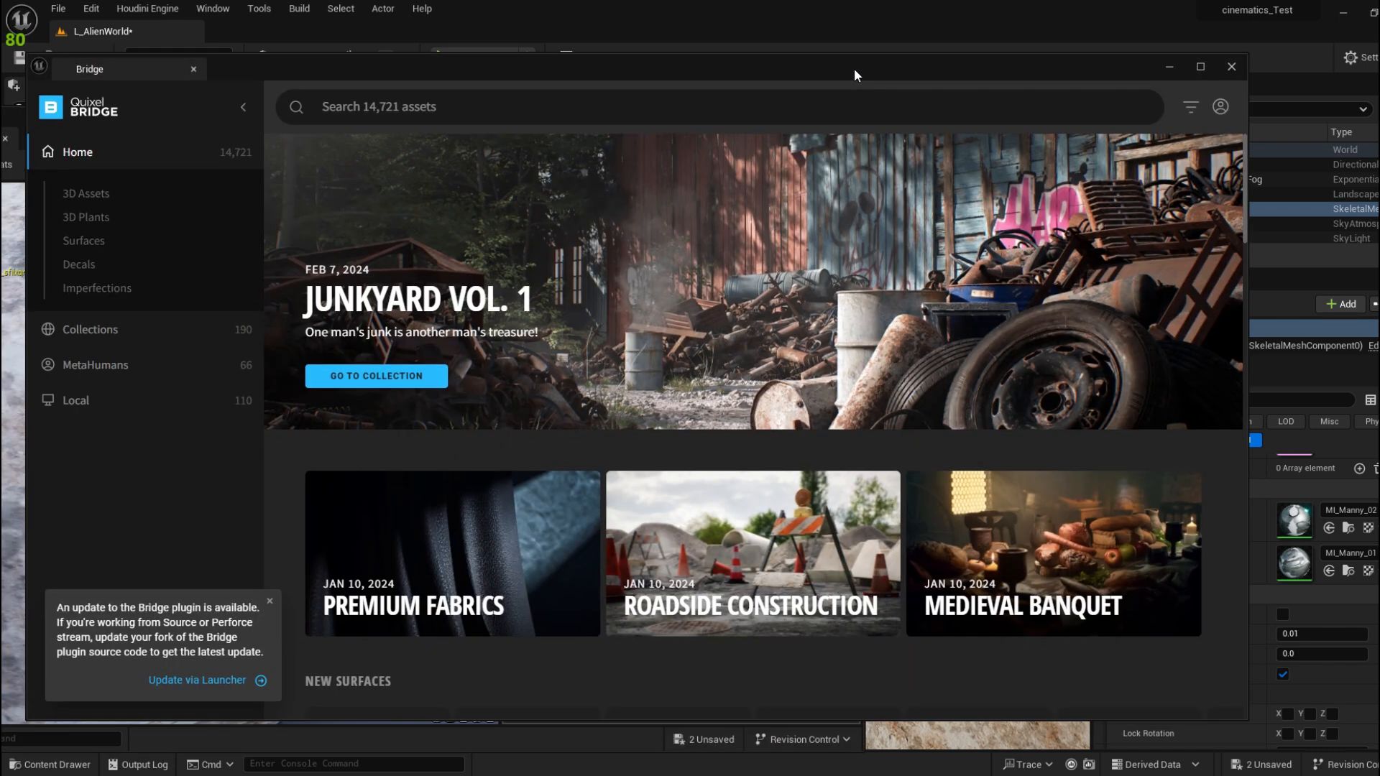
{"action": "left_click", "coordinate": [106, 244]}
{"action": "left_click", "coordinate": [513, 112]}
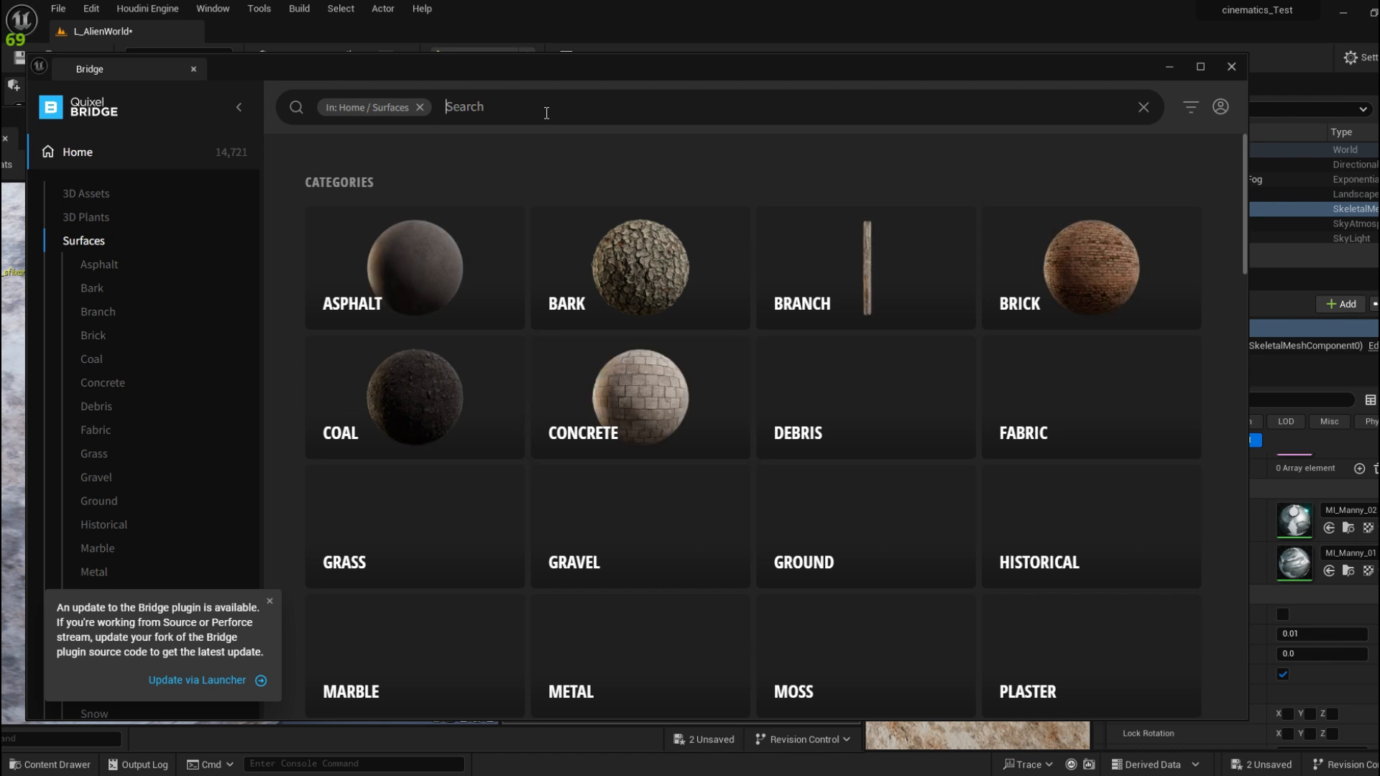
{"action": "type", "text": "sand"}
{"action": "key", "text": "Return"}
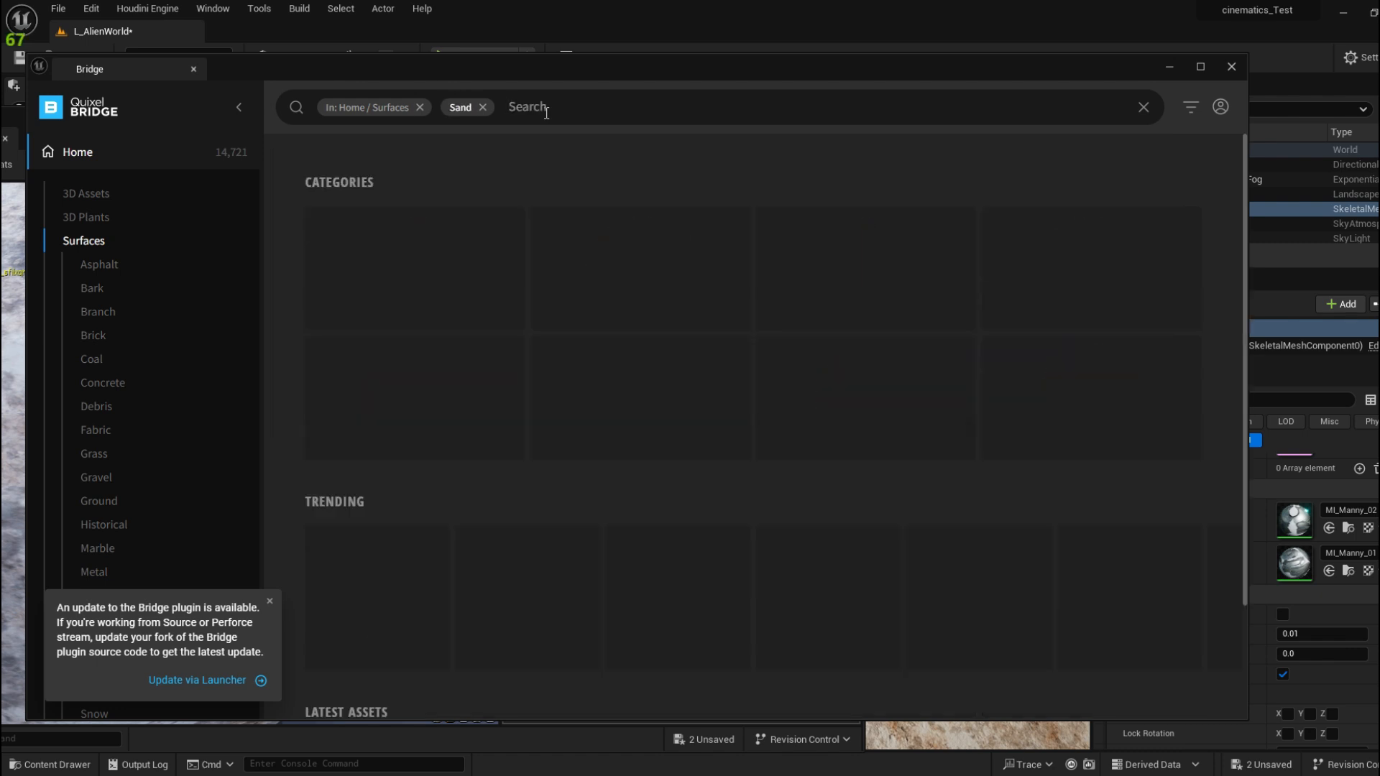
Download the Desert Western Detail Sand Coarse 01 surface in High Quality, add it to the project, and minimise Bridge
{"action": "scroll", "coordinate": [641, 171], "scroll_direction": "down", "scroll_amount": 8}
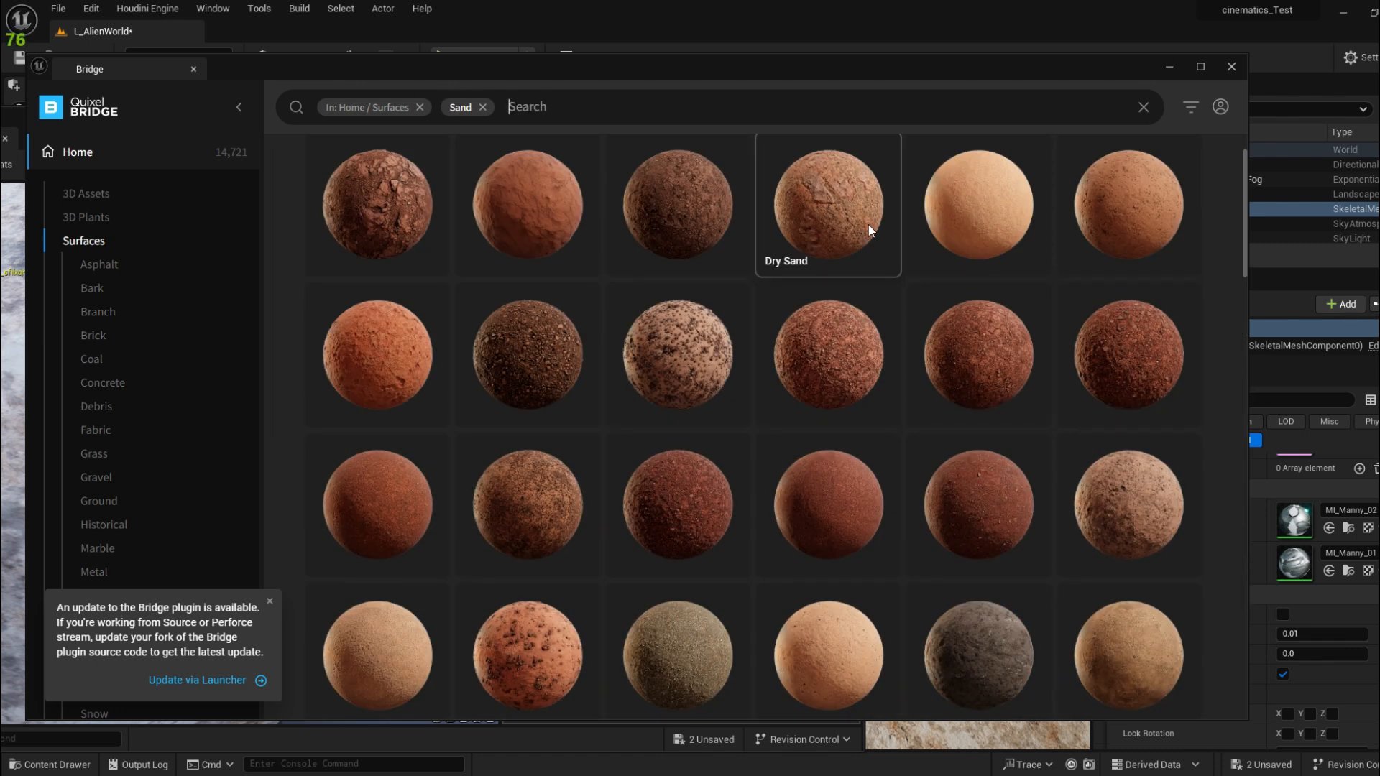
{"action": "left_click", "coordinate": [1138, 373]}
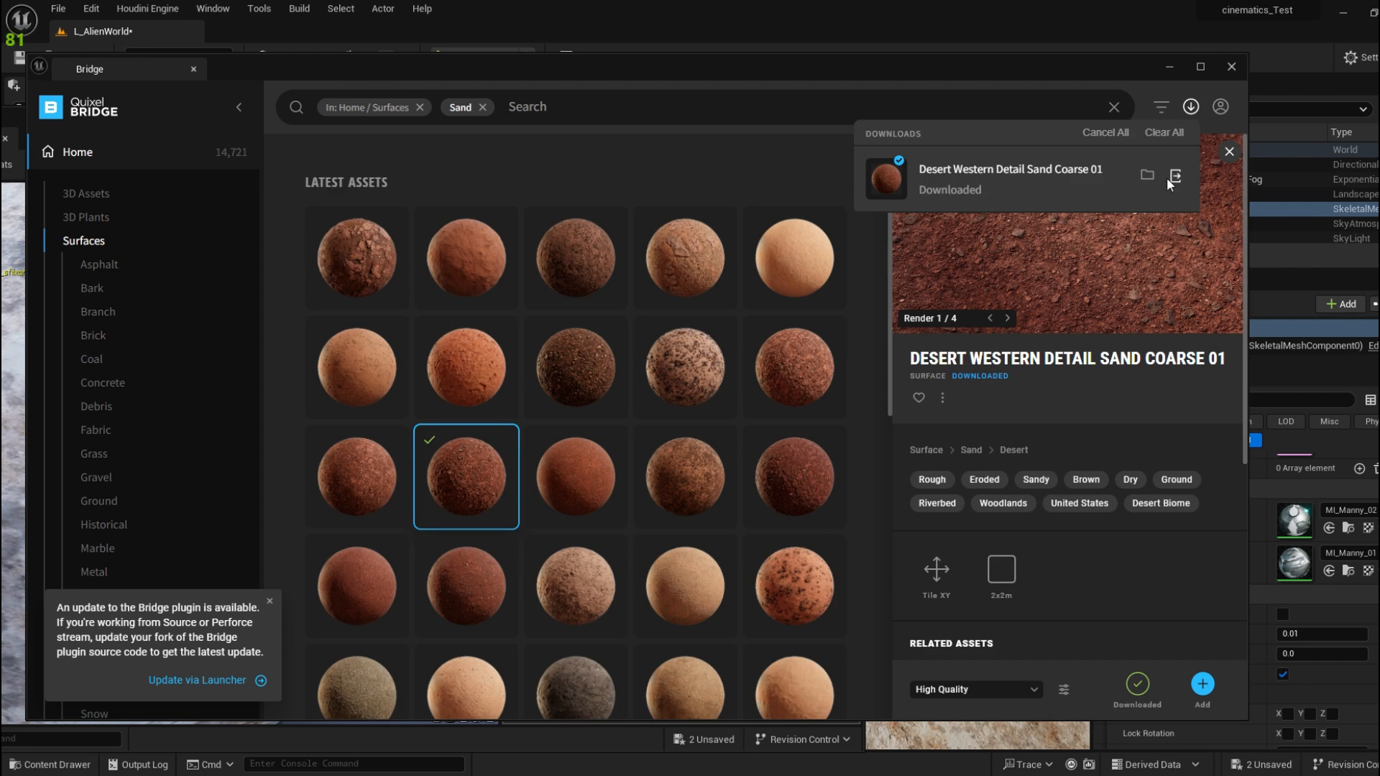
{"action": "left_click", "coordinate": [1171, 64]}
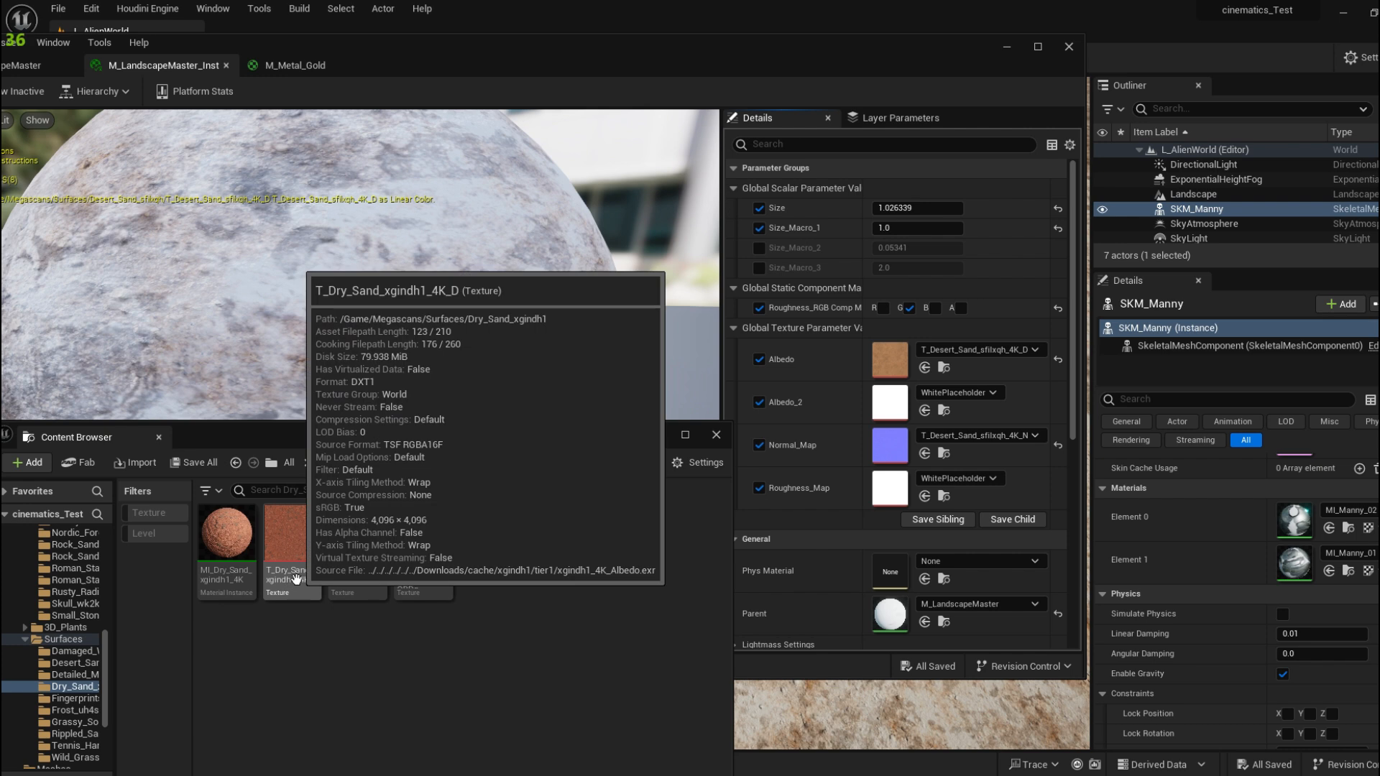
Assign the T_Dry_Sand_xgindh1_4K_D texture to Albedo_2 and move the instance window off the level view
{"action": "left_click", "coordinate": [309, 538]}
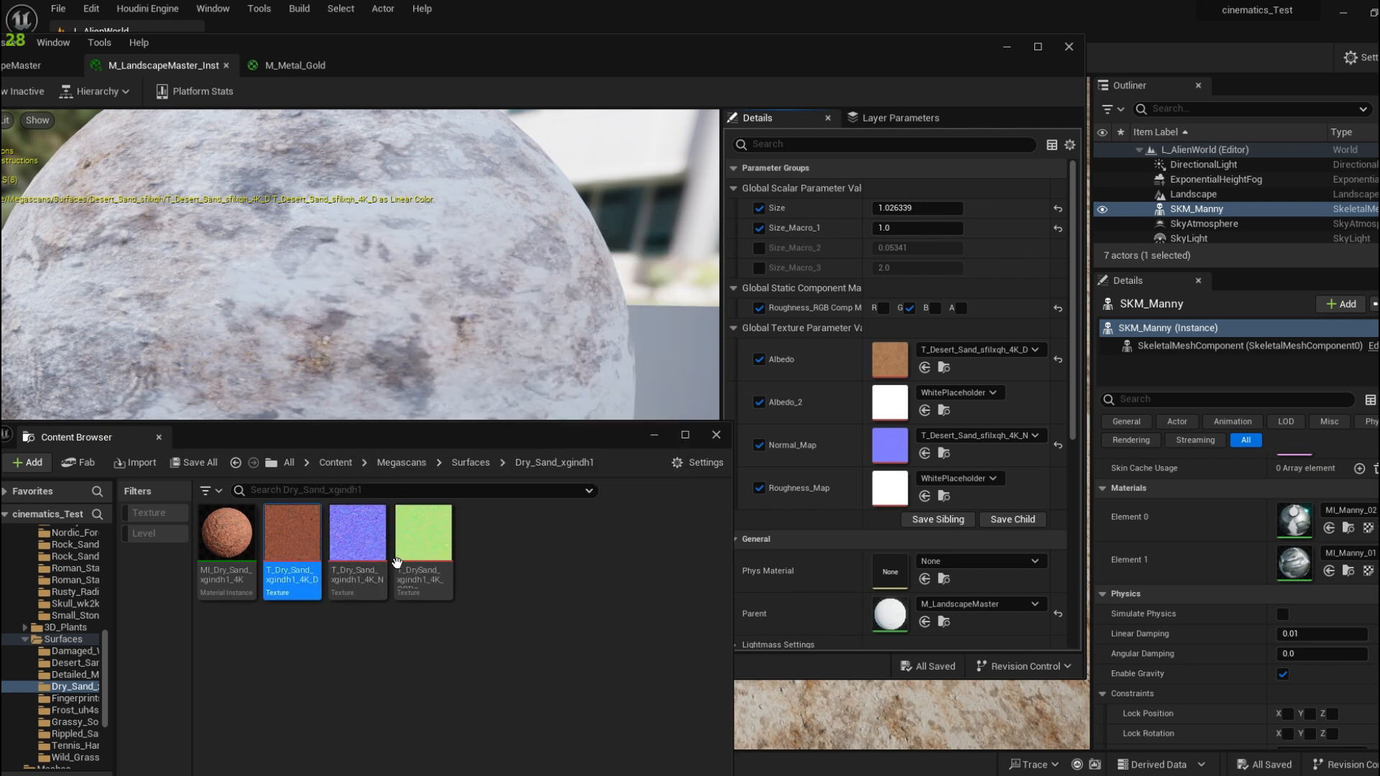
{"action": "left_click", "coordinate": [924, 412]}
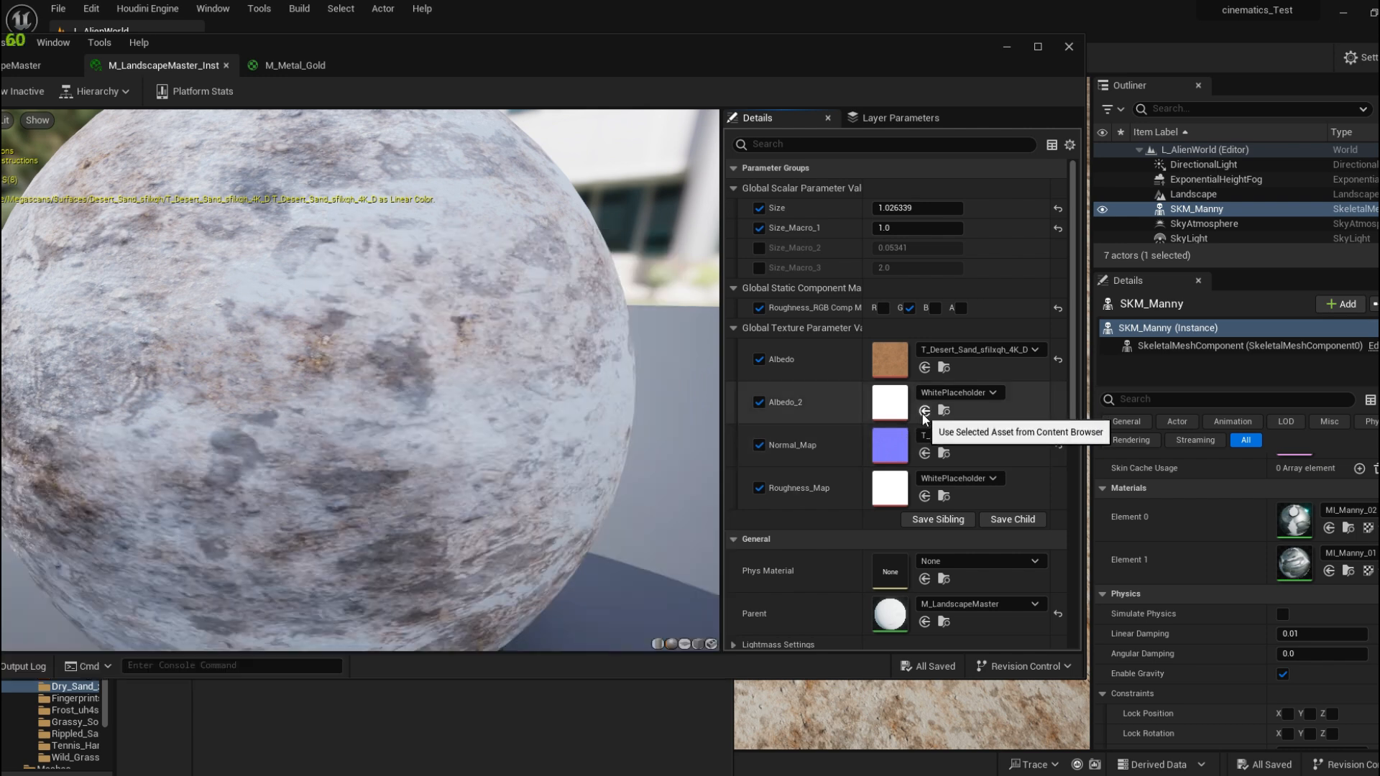
{"action": "left_click_drag", "start_coordinate": [693, 44], "coordinate": [514, 130]}
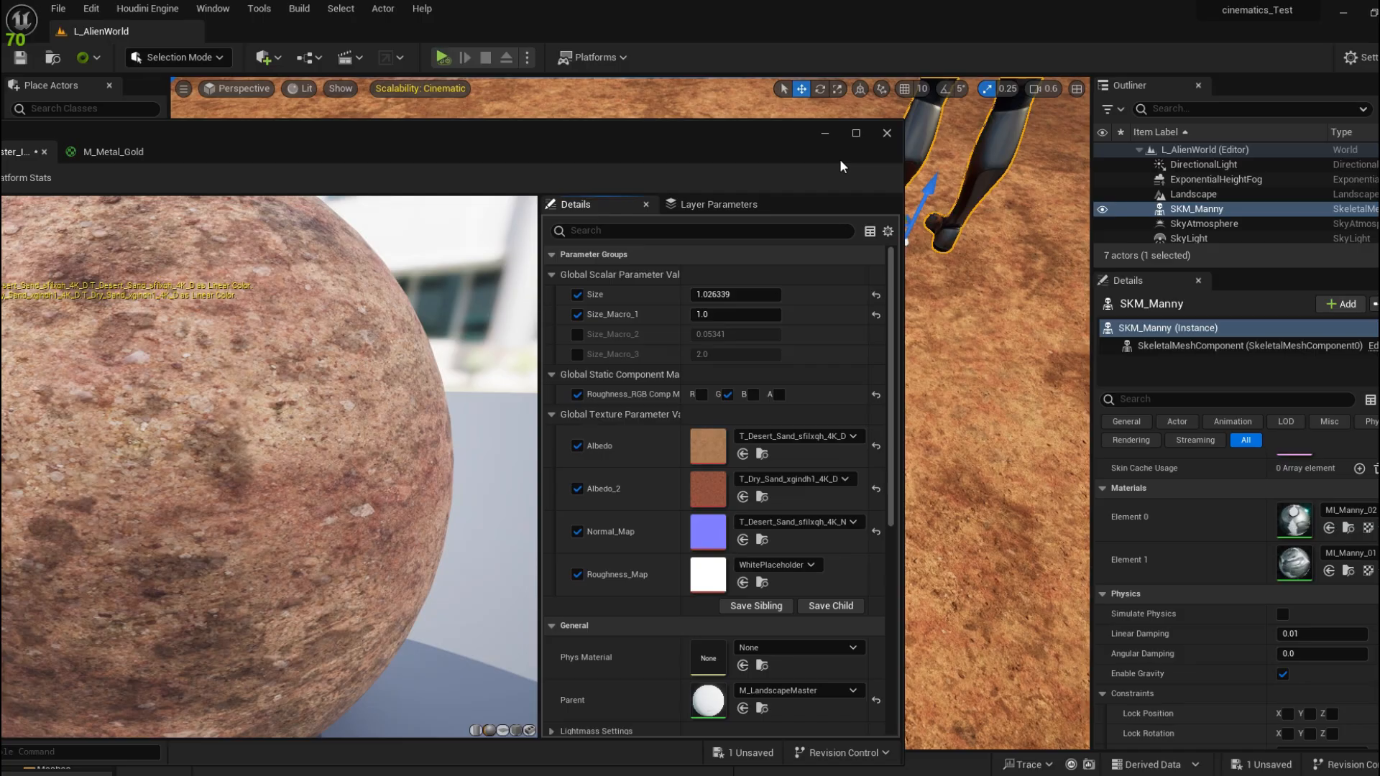
Minimise the material window and fly over the landscape to examine how the two sand textures blend up close
{"action": "left_click", "coordinate": [827, 132]}
{"action": "left_click", "coordinate": [656, 433]}
{"action": "key", "text": "s"}
{"action": "right_click_drag", "start_coordinate": [735, 392], "coordinate": [774, 409]}
{"action": "key", "text": "w"}
{"action": "scroll", "coordinate": [848, 416], "scroll_direction": "down", "scroll_amount": 2}
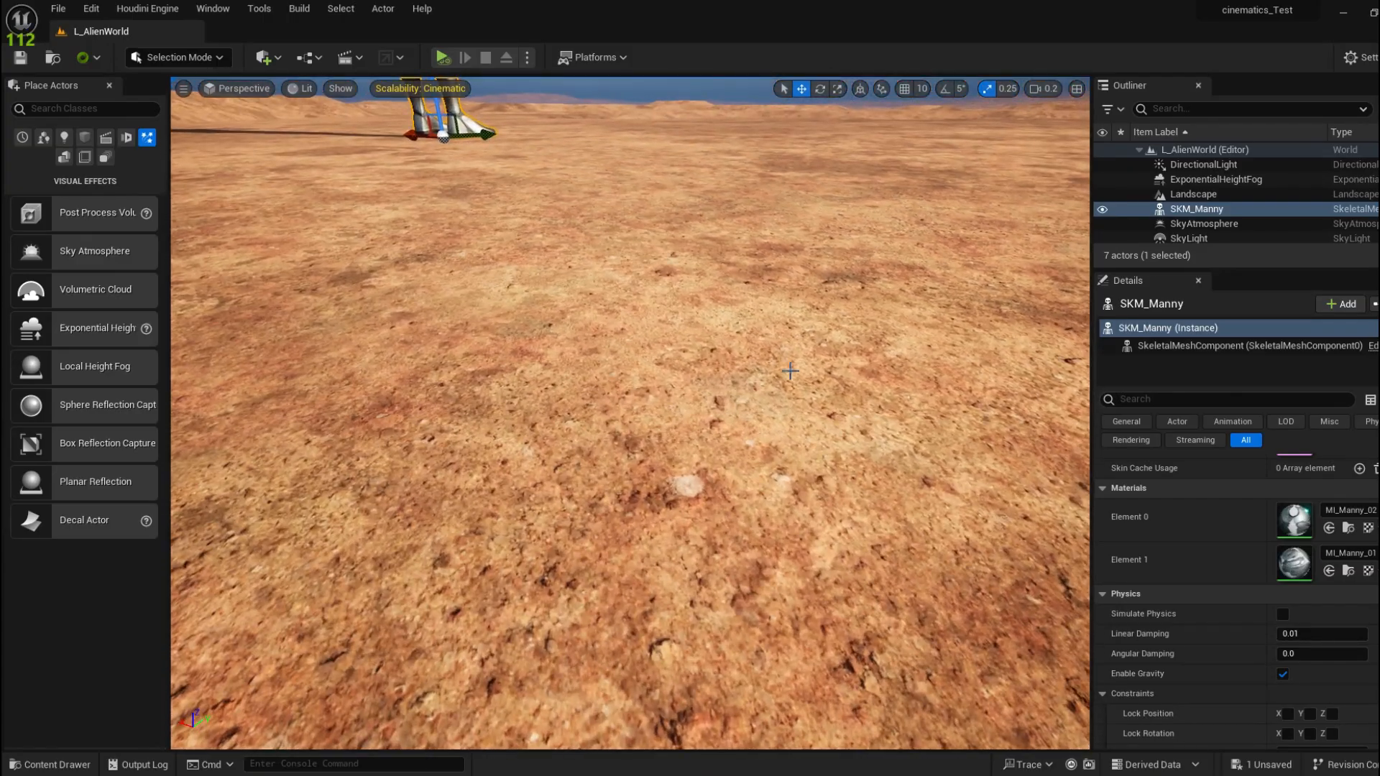
{"action": "key", "text": "alt+Tab"}
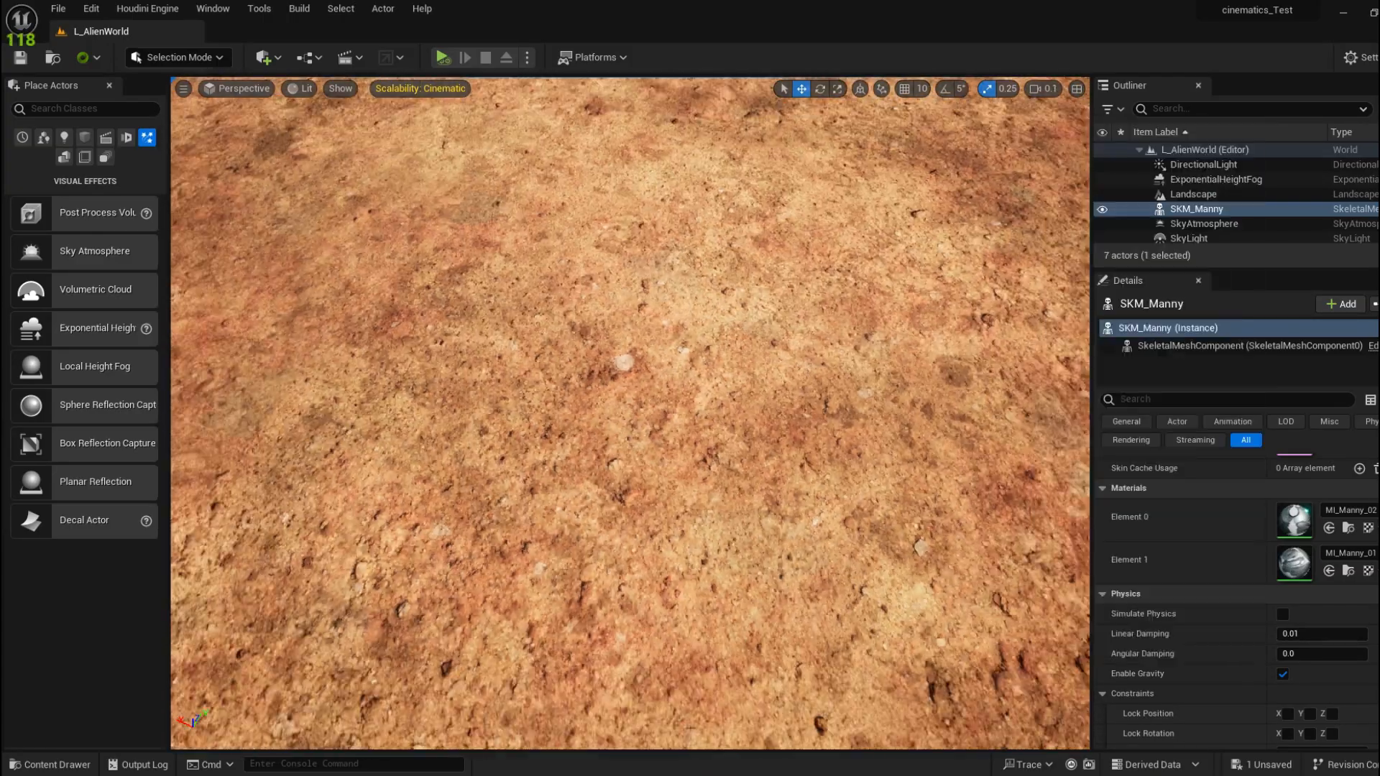
{"action": "right_click_drag", "start_coordinate": [694, 399], "coordinate": [694, 400]}
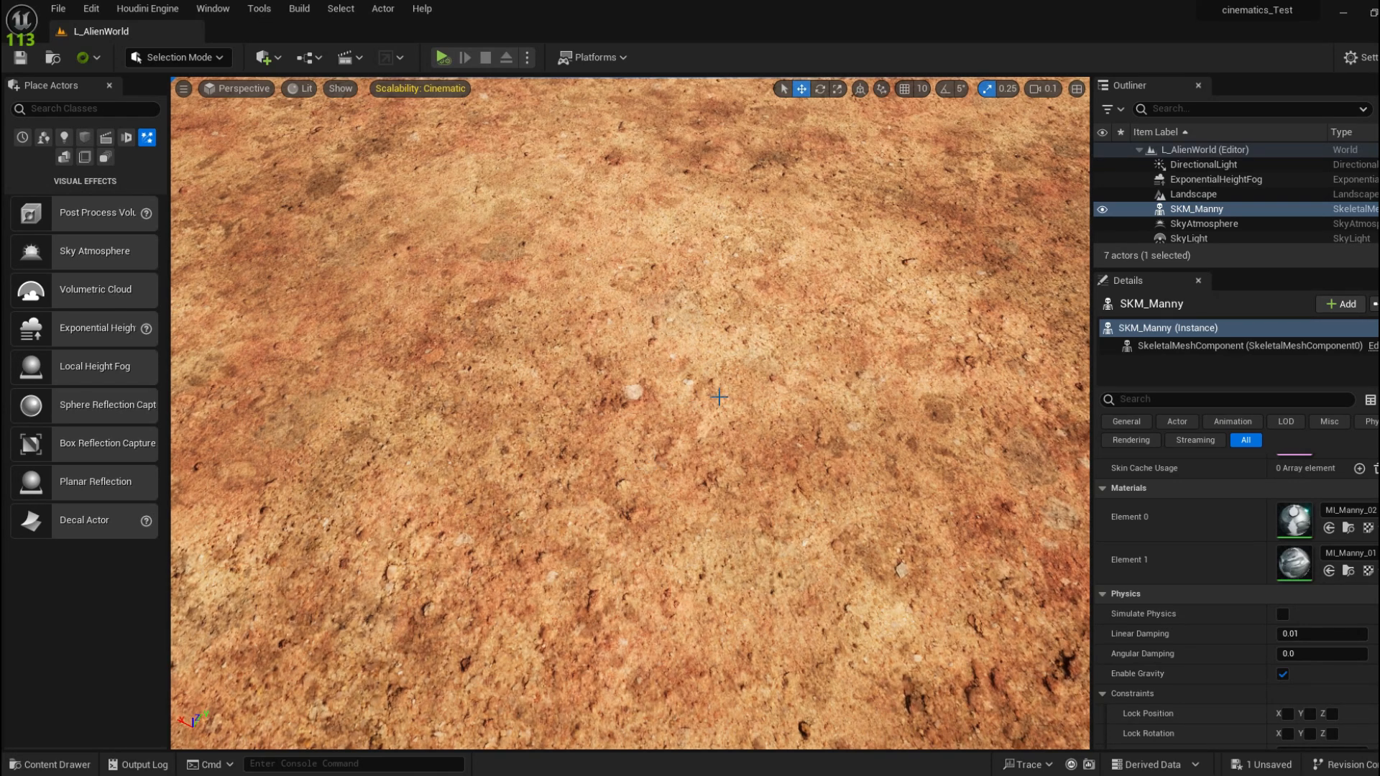
Return to the M_LandscapeMaster graph and move the Landscape Coords, Size and Divide nodes up and left, level with Albedo
{"action": "mouse_move", "coordinate": [671, 775]}
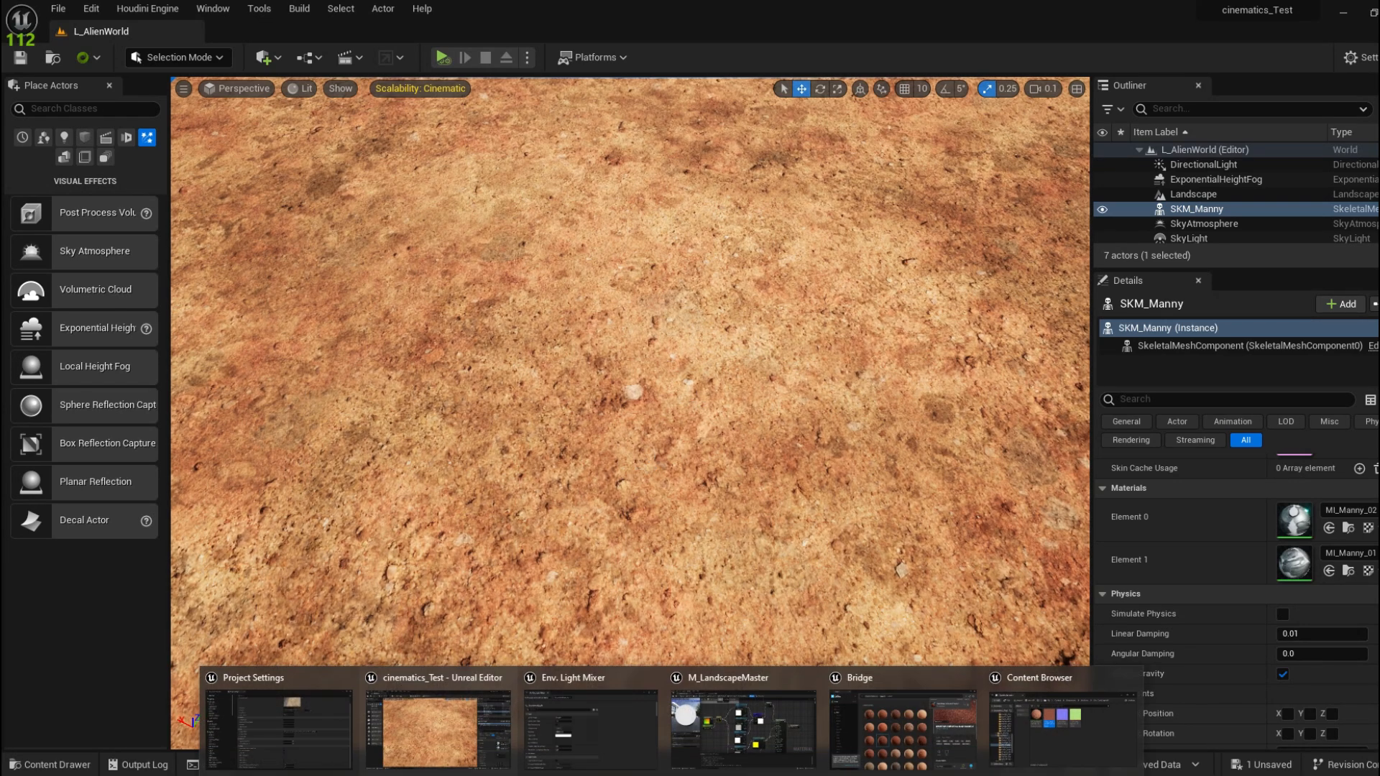
{"action": "left_click", "coordinate": [719, 712]}
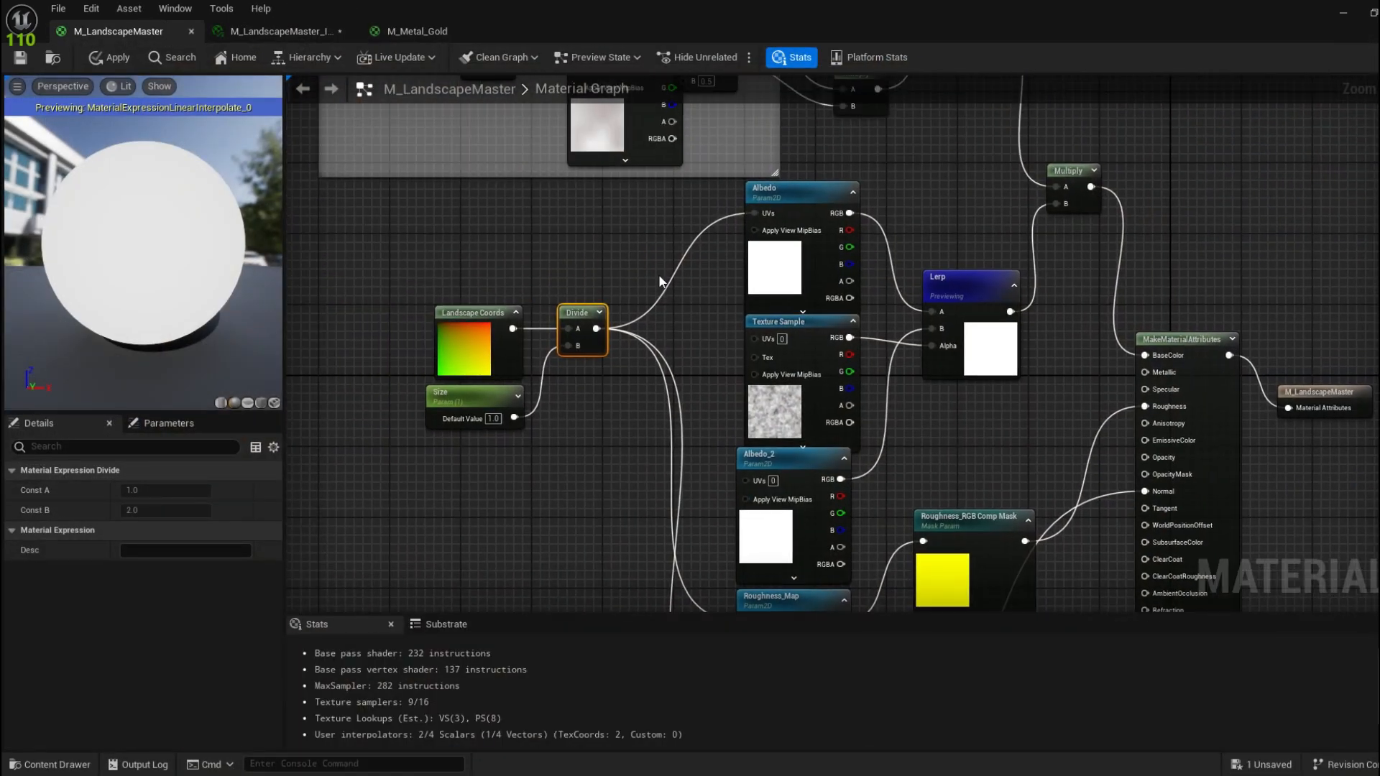
{"action": "left_click", "coordinate": [528, 260]}
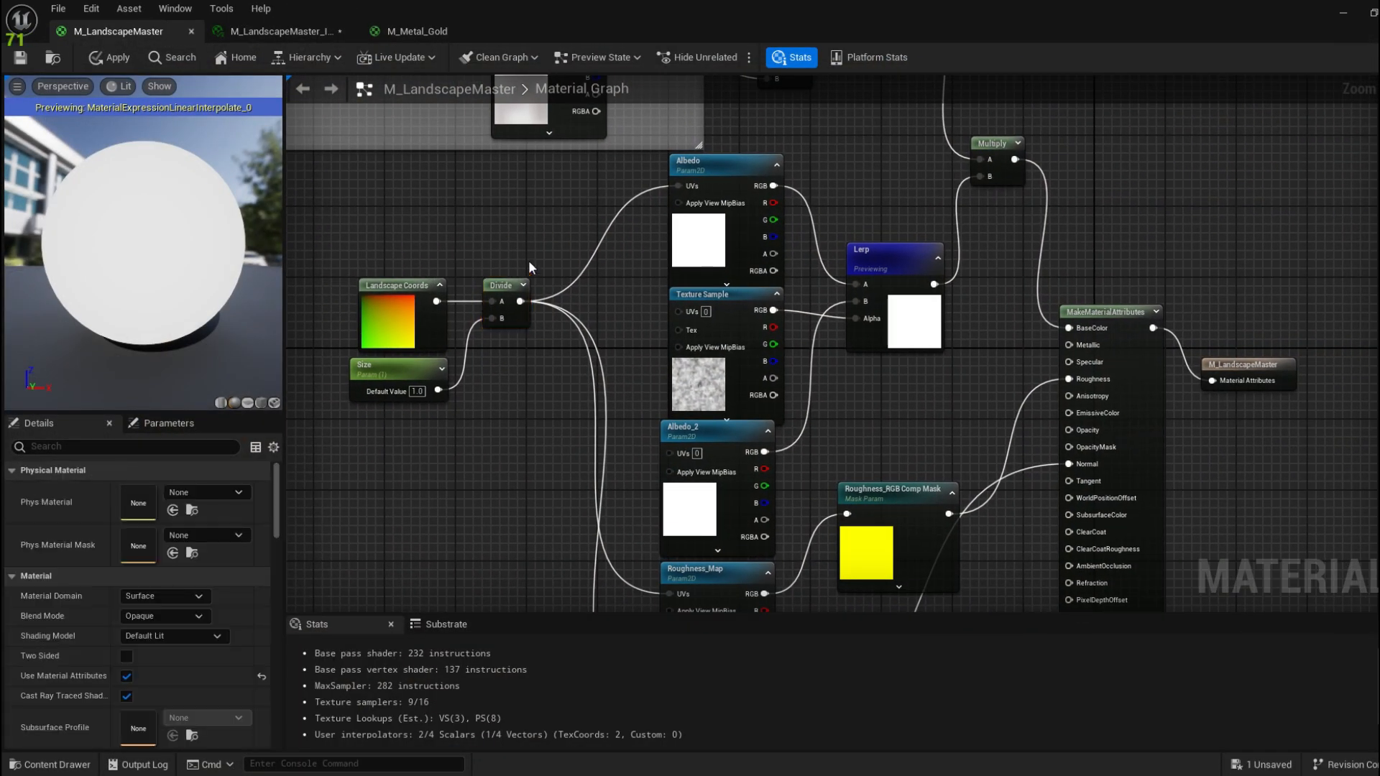
{"action": "left_click_drag", "start_coordinate": [357, 306], "coordinate": [522, 405]}
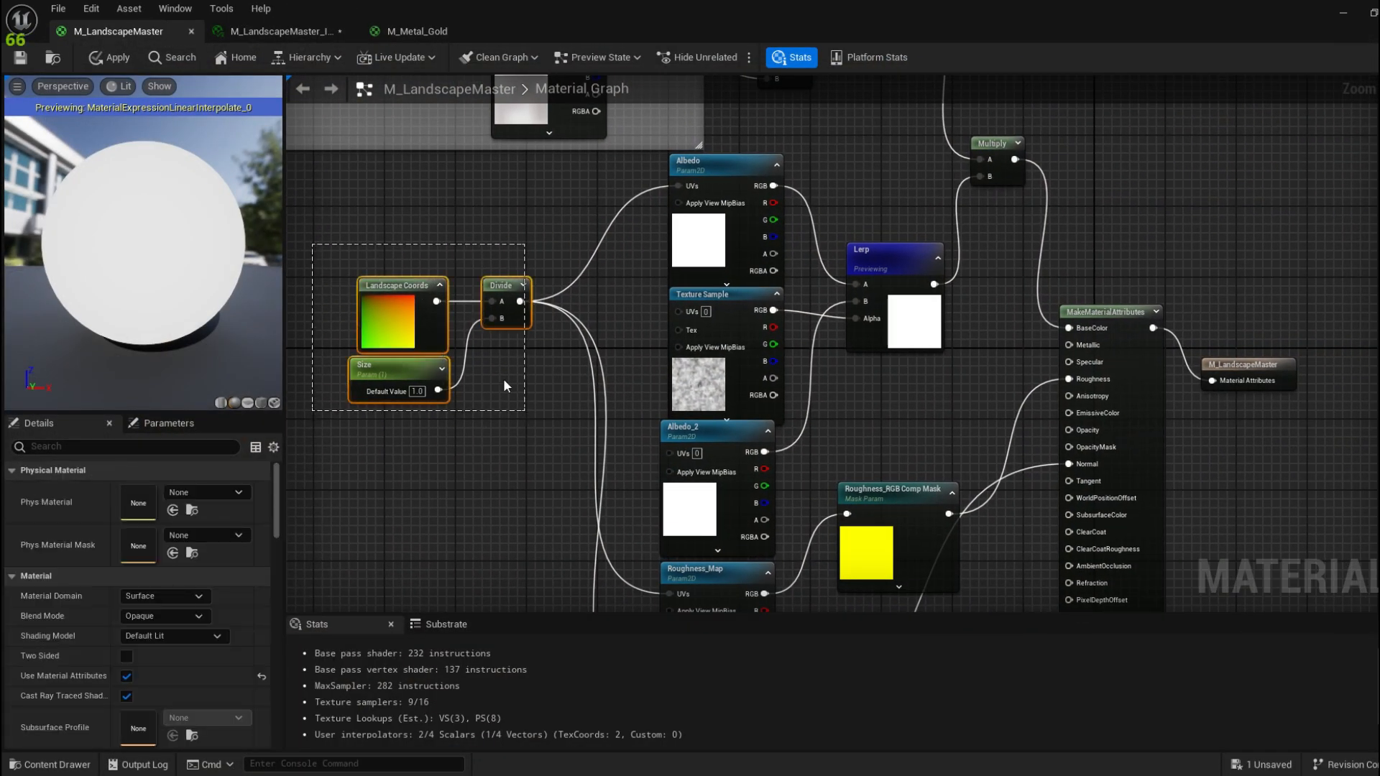
{"action": "left_click_drag", "start_coordinate": [502, 279], "coordinate": [448, 165]}
{"action": "left_click", "coordinate": [488, 287]}
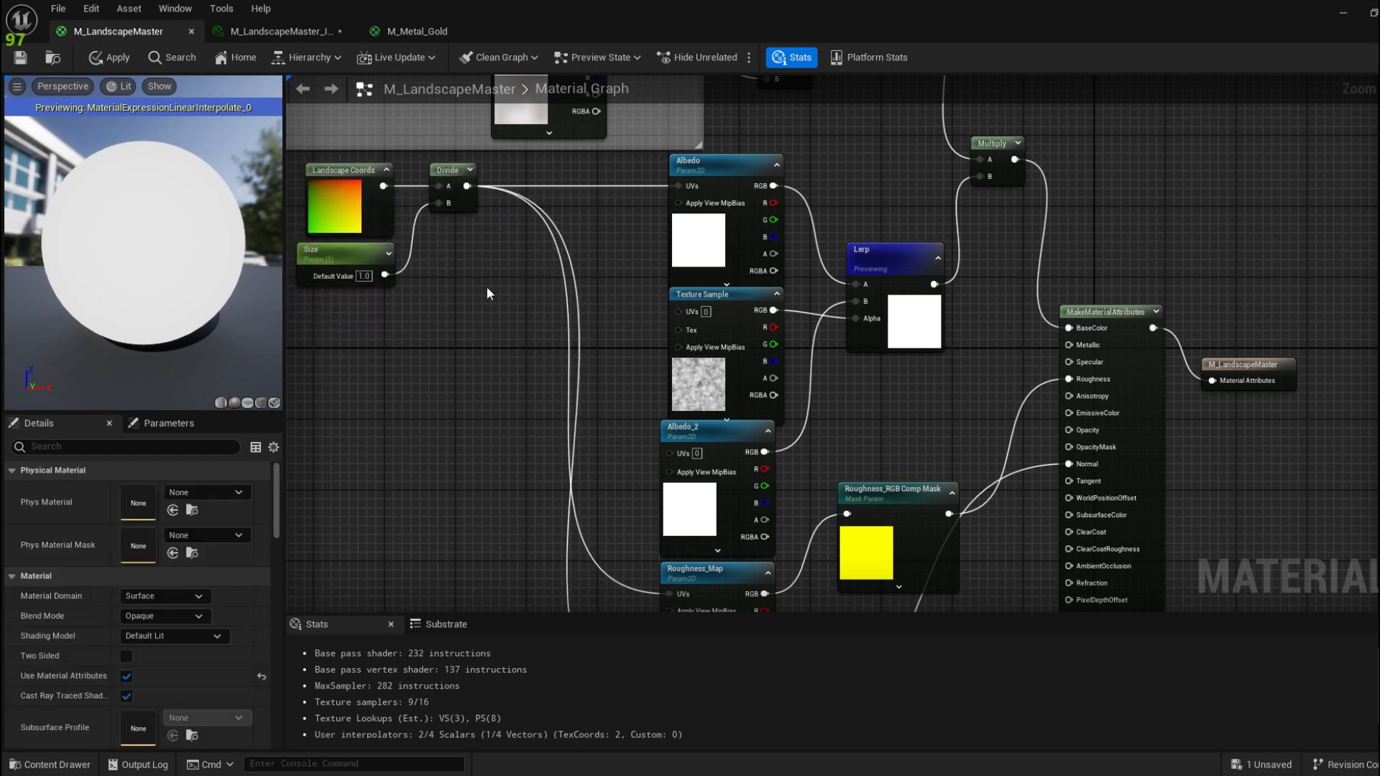
Duplicate the Divide node below the original and connect Landscape Coords to the copy's A input
{"action": "left_click", "coordinate": [451, 171]}
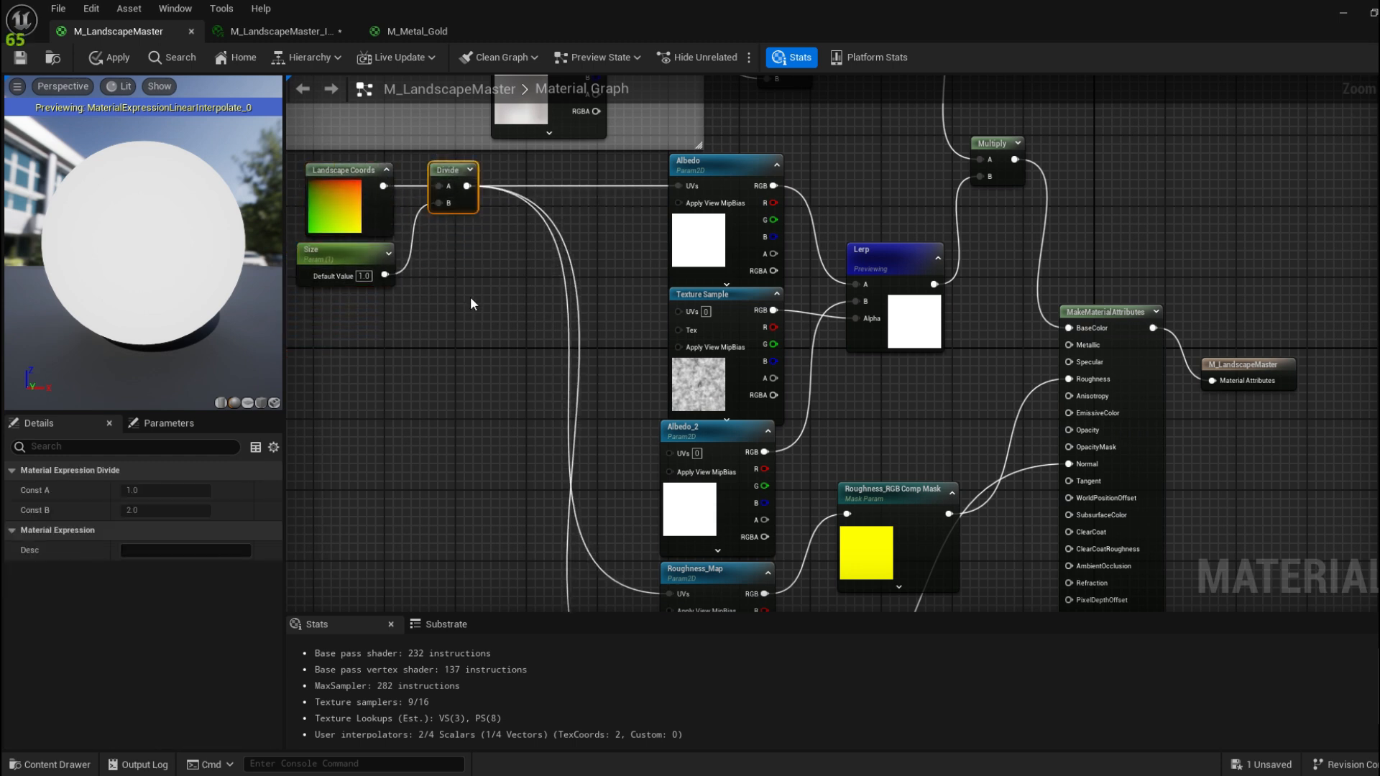
{"action": "key", "text": "ctrl+v"}
{"action": "left_click_drag", "start_coordinate": [475, 300], "coordinate": [467, 275]}
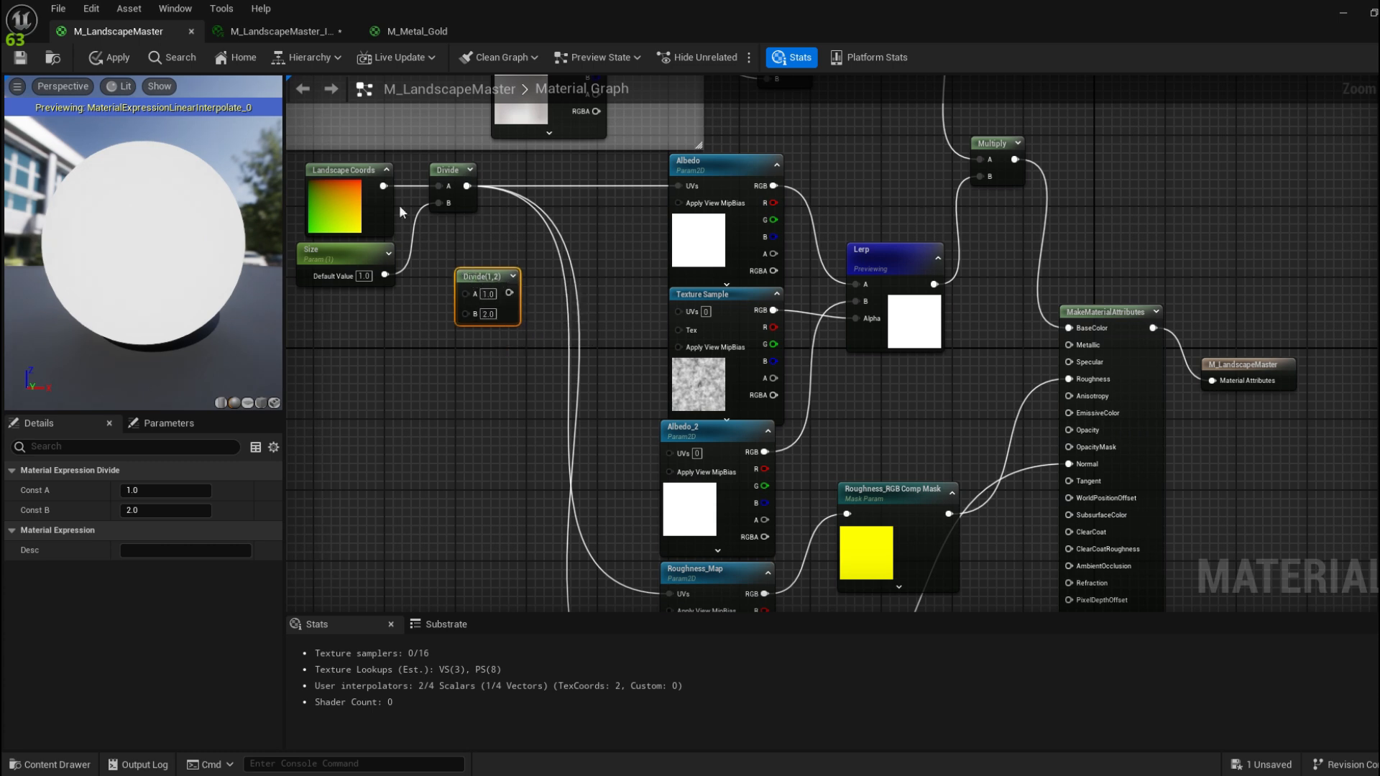
{"action": "left_click_drag", "start_coordinate": [383, 186], "coordinate": [474, 285]}
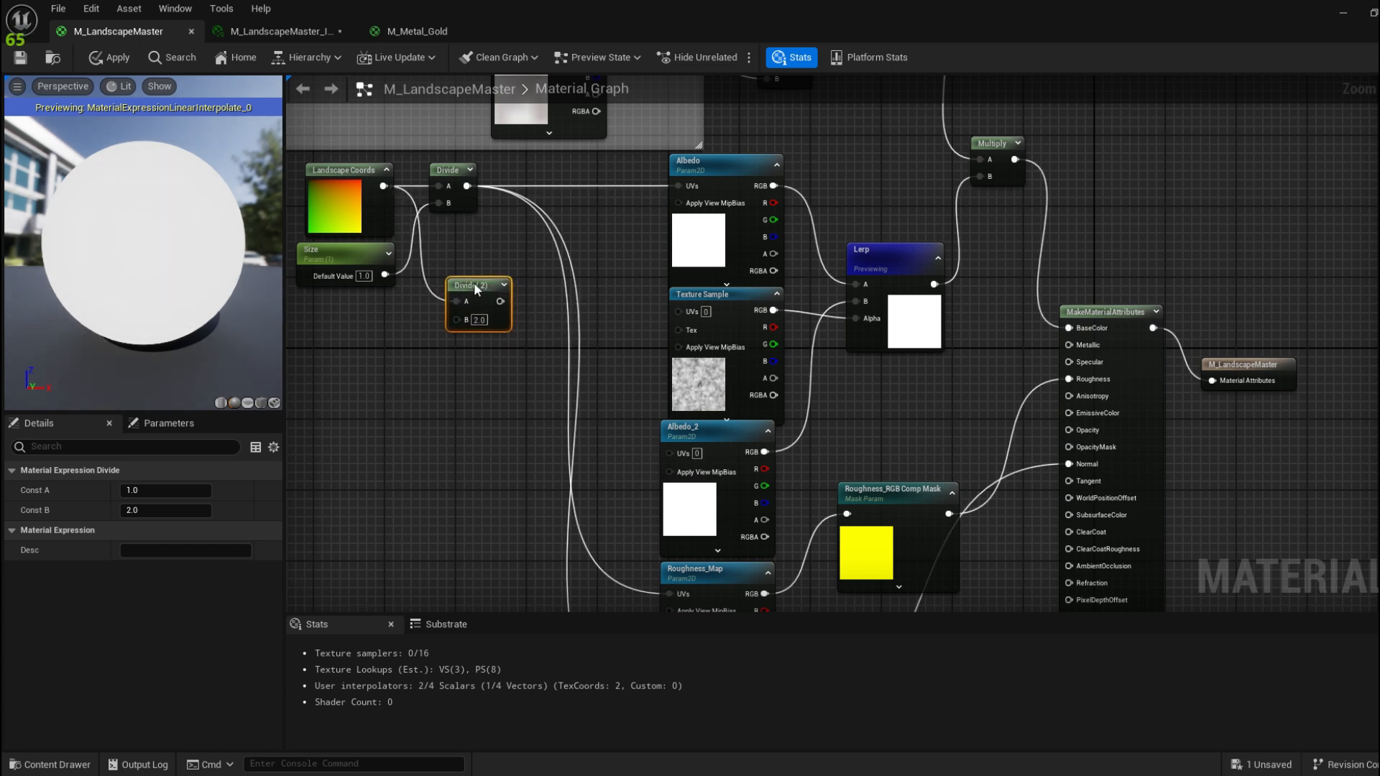
{"action": "right_click_drag", "start_coordinate": [517, 249], "coordinate": [492, 224]}
Duplicate the Size parameter beneath the original and name the copy Size_B
{"action": "right_click_drag", "start_coordinate": [343, 237], "coordinate": [486, 242]}
{"action": "left_click", "coordinate": [482, 239]}
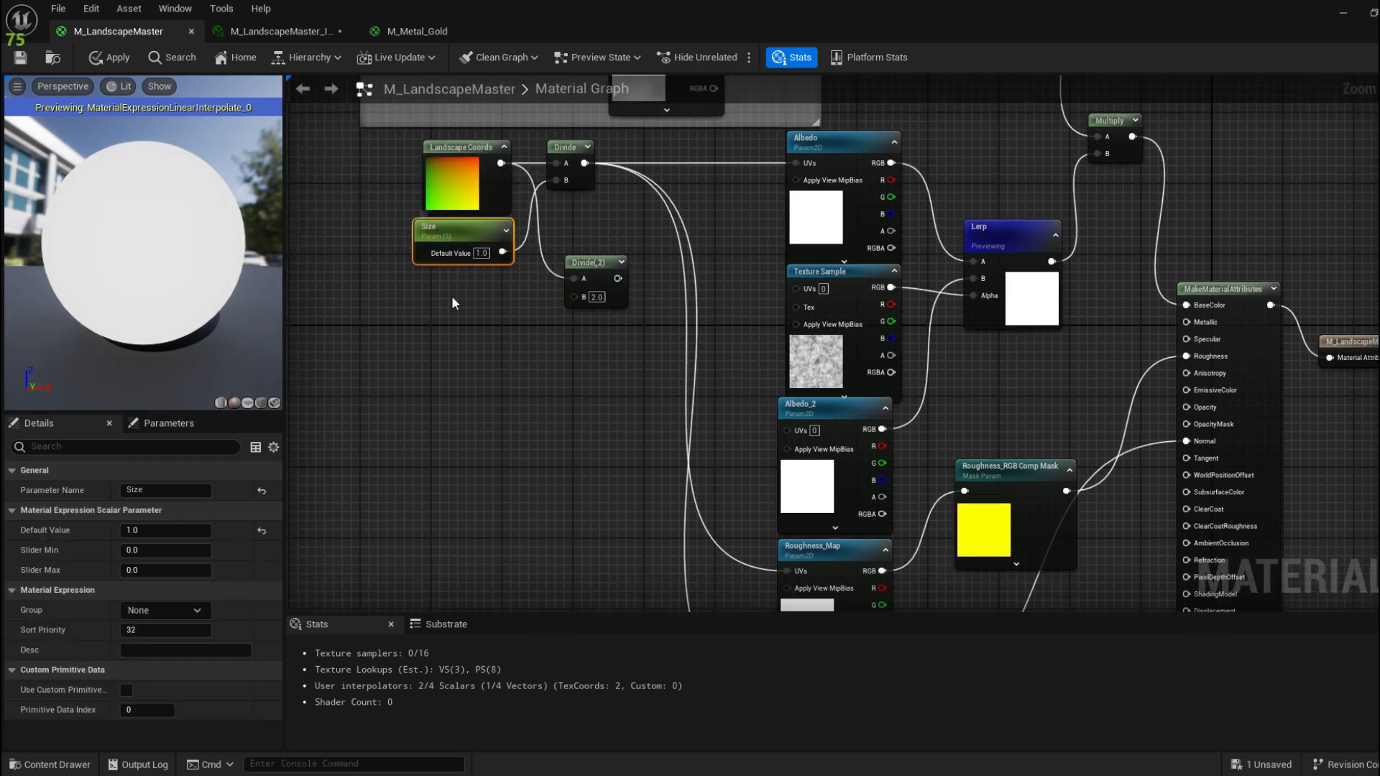
{"action": "key", "text": "ctrl+v"}
{"action": "left_click_drag", "start_coordinate": [448, 327], "coordinate": [430, 295]}
{"action": "left_click", "coordinate": [187, 488]}
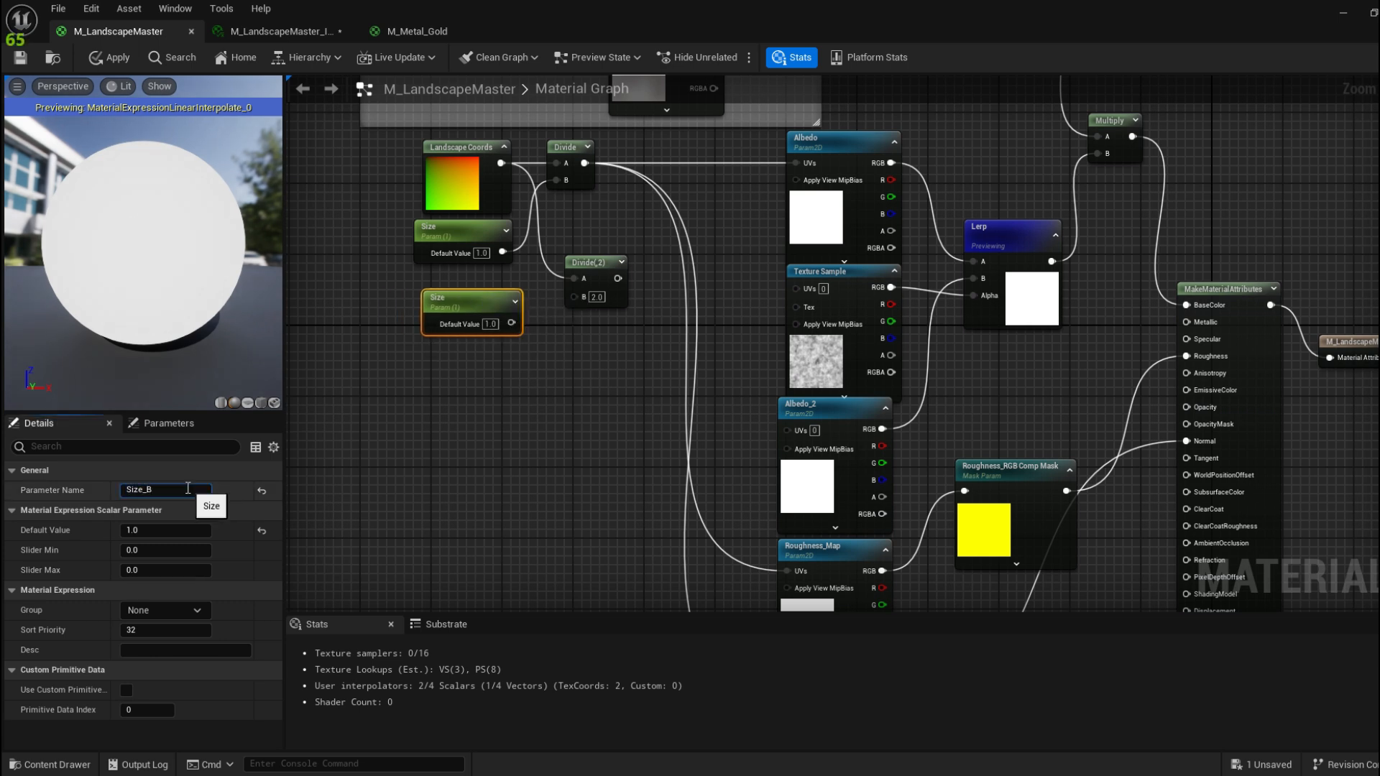
Rename the original Size parameter as Size_A and connect Size_B to the new Divide node's B input
{"action": "left_click", "coordinate": [448, 224]}
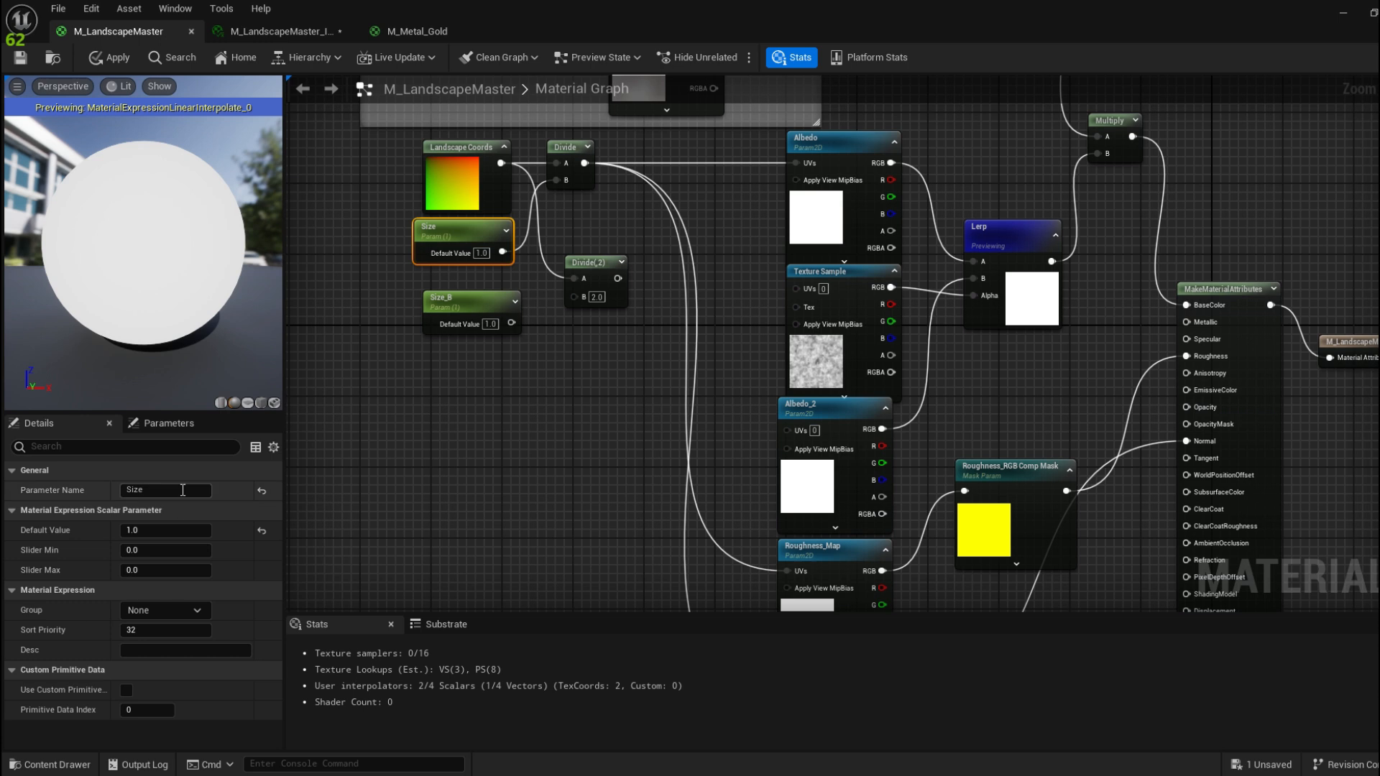
{"action": "left_click", "coordinate": [182, 489]}
{"action": "left_click_drag", "start_coordinate": [468, 298], "coordinate": [575, 295]}
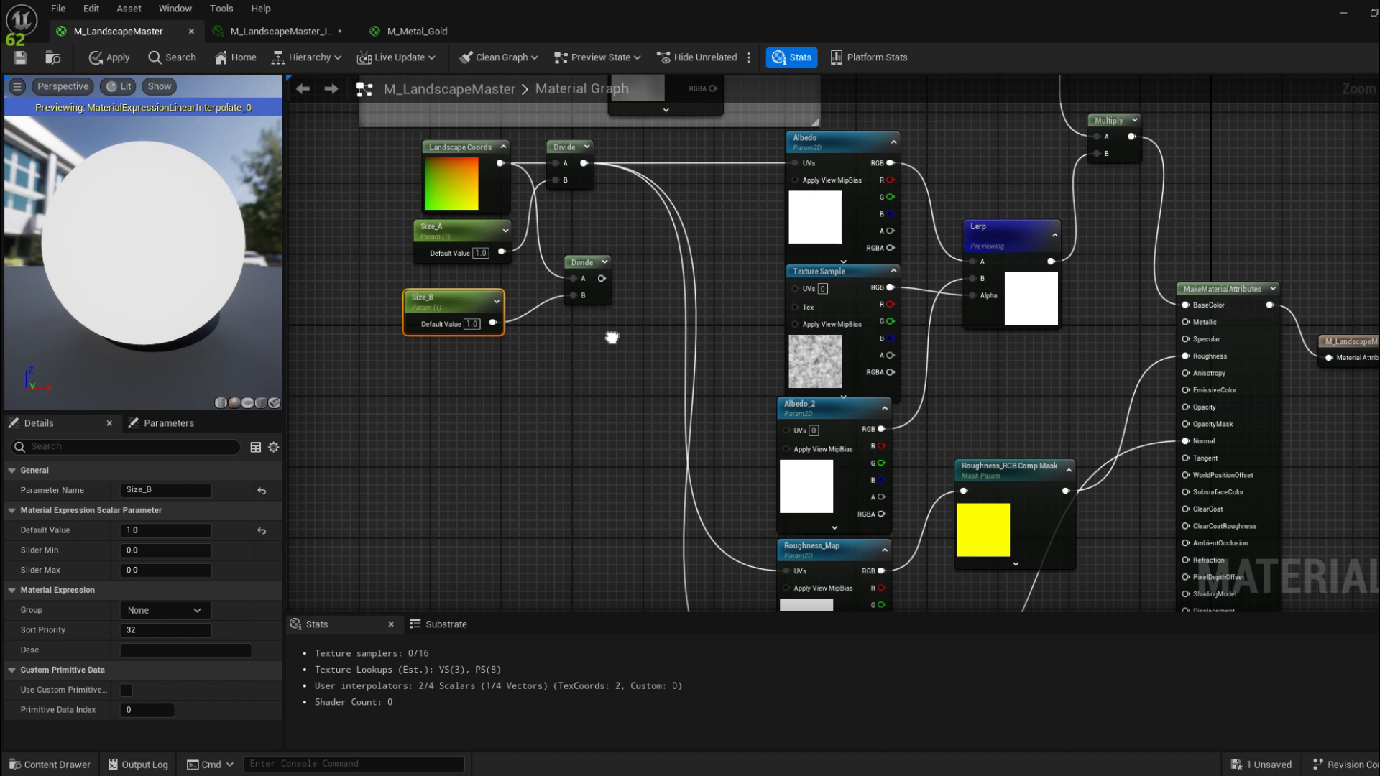
Connect the new Divide node's output to the UVs of Albedo_2 and save the master material
{"action": "right_click_drag", "start_coordinate": [610, 338], "coordinate": [529, 303]}
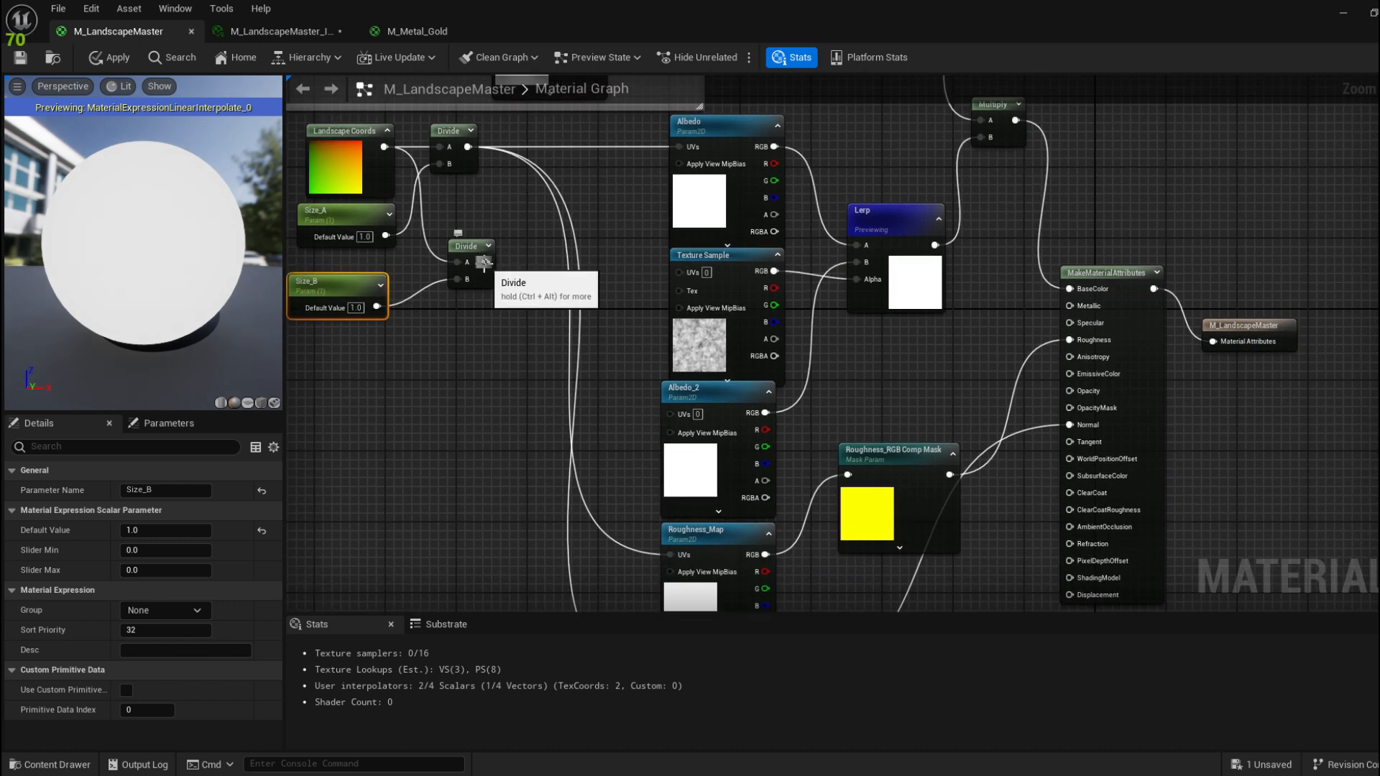
{"action": "left_click_drag", "start_coordinate": [485, 262], "coordinate": [669, 413]}
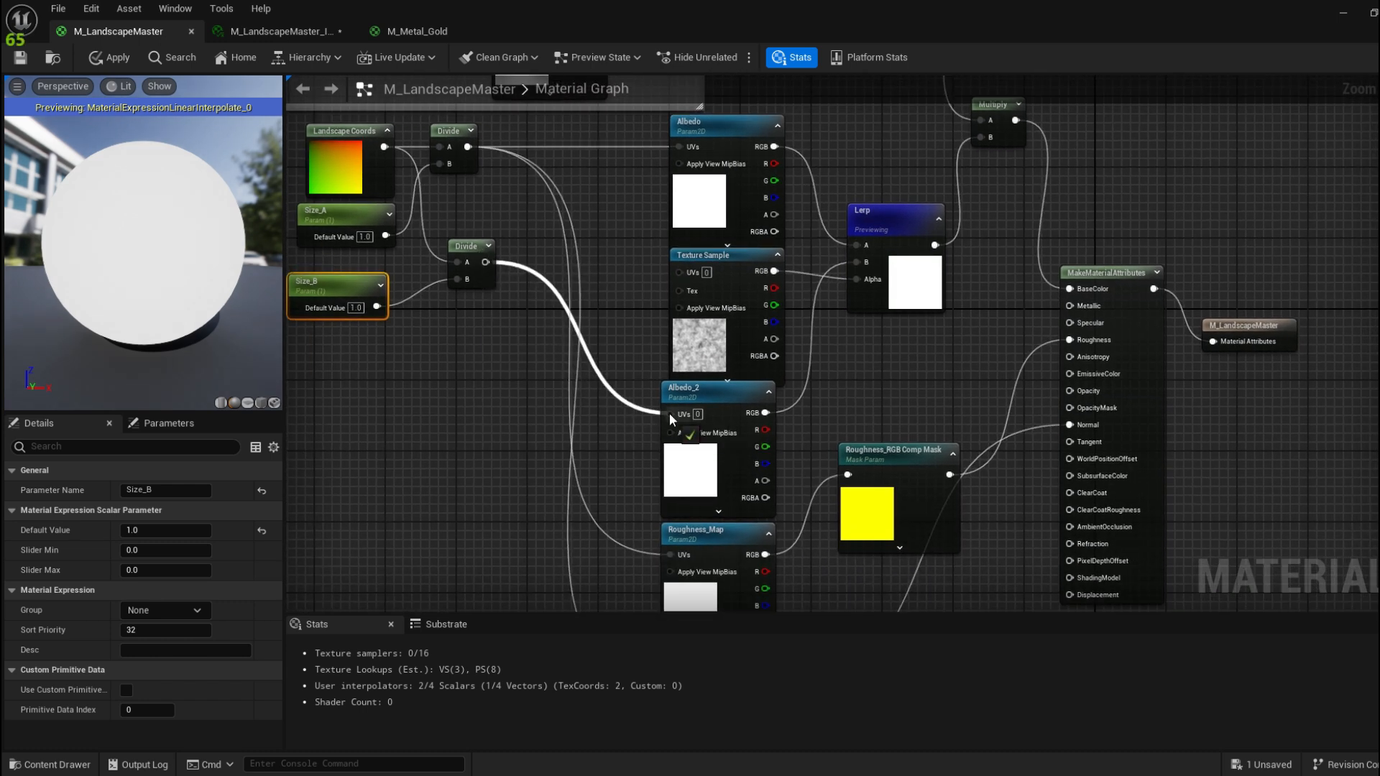
{"action": "right_click_drag", "start_coordinate": [540, 360], "coordinate": [575, 381]}
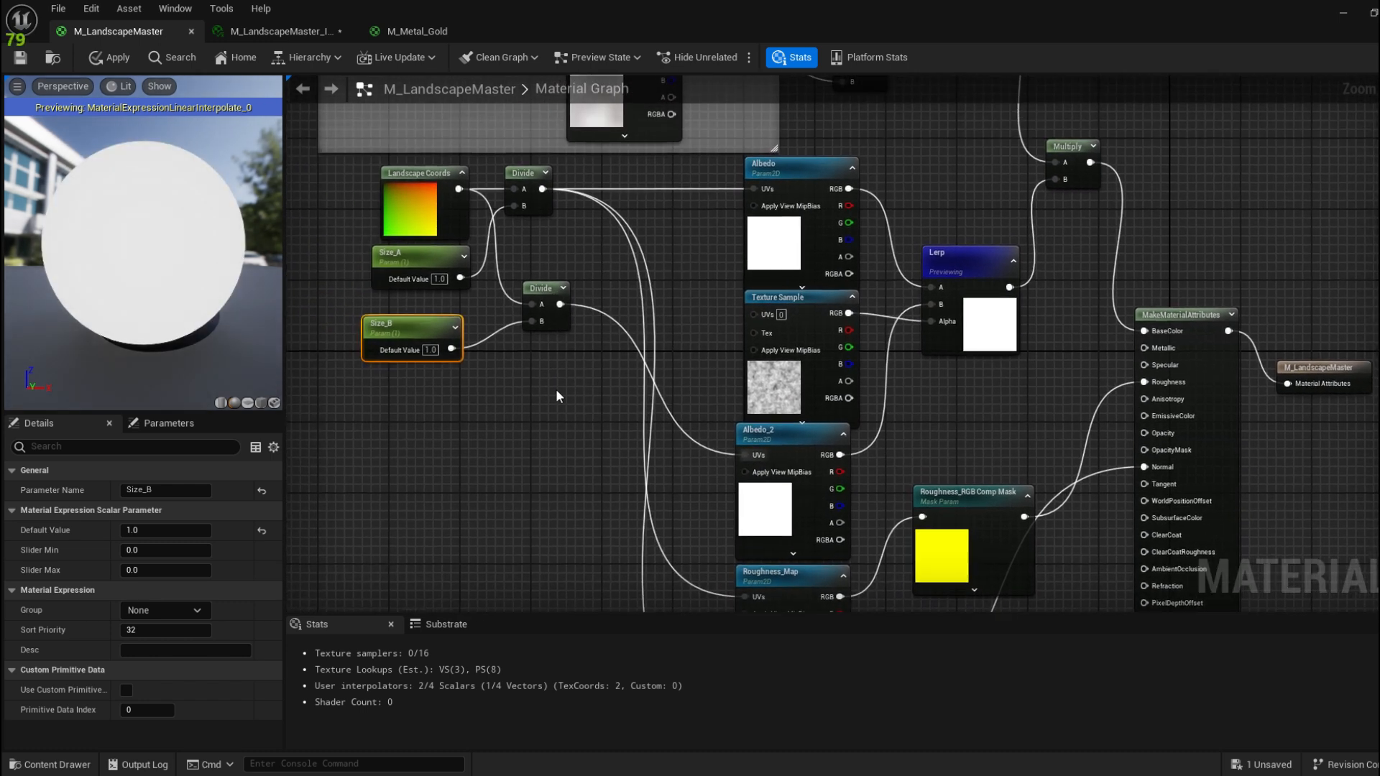
{"action": "left_click", "coordinate": [20, 58]}
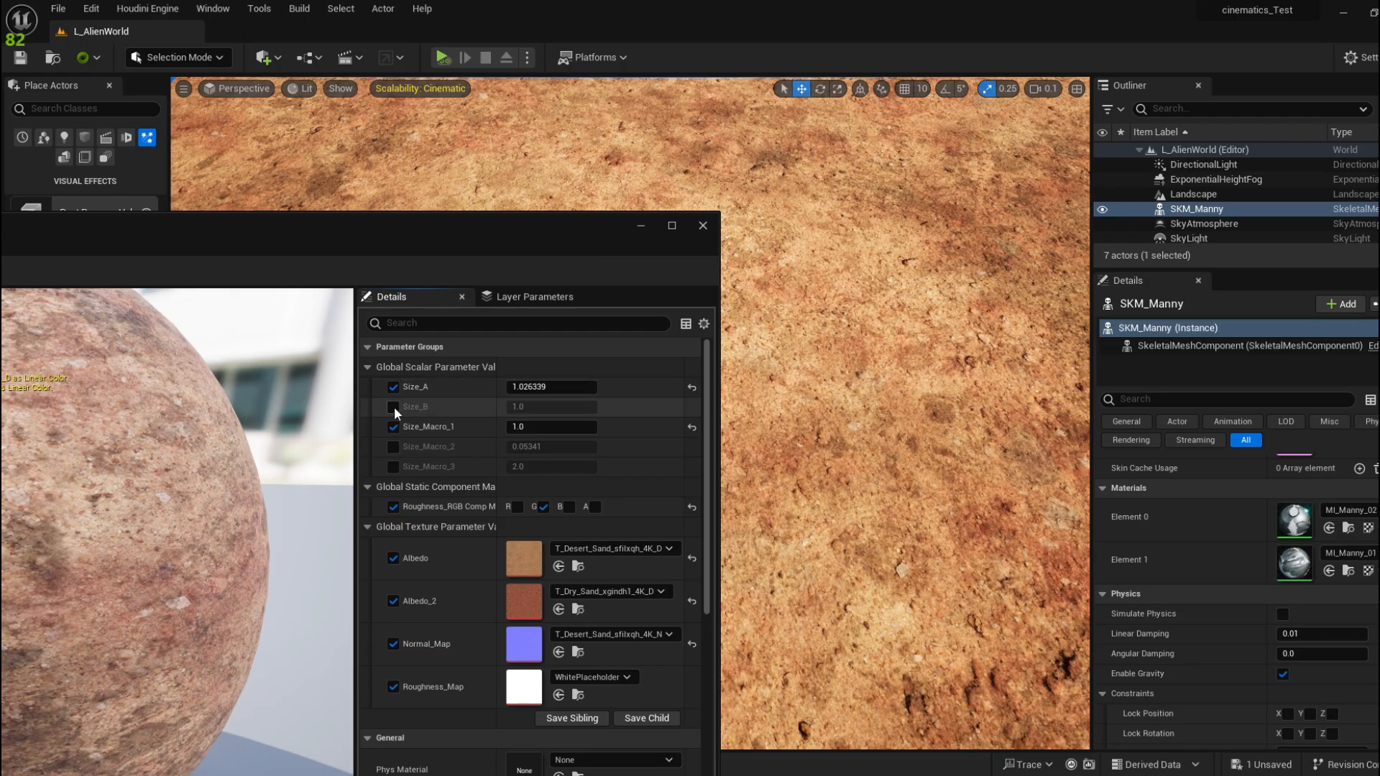
Enable the Size_B override in the landscape material instance and set it to about 2.71
{"action": "left_click", "coordinate": [393, 406]}
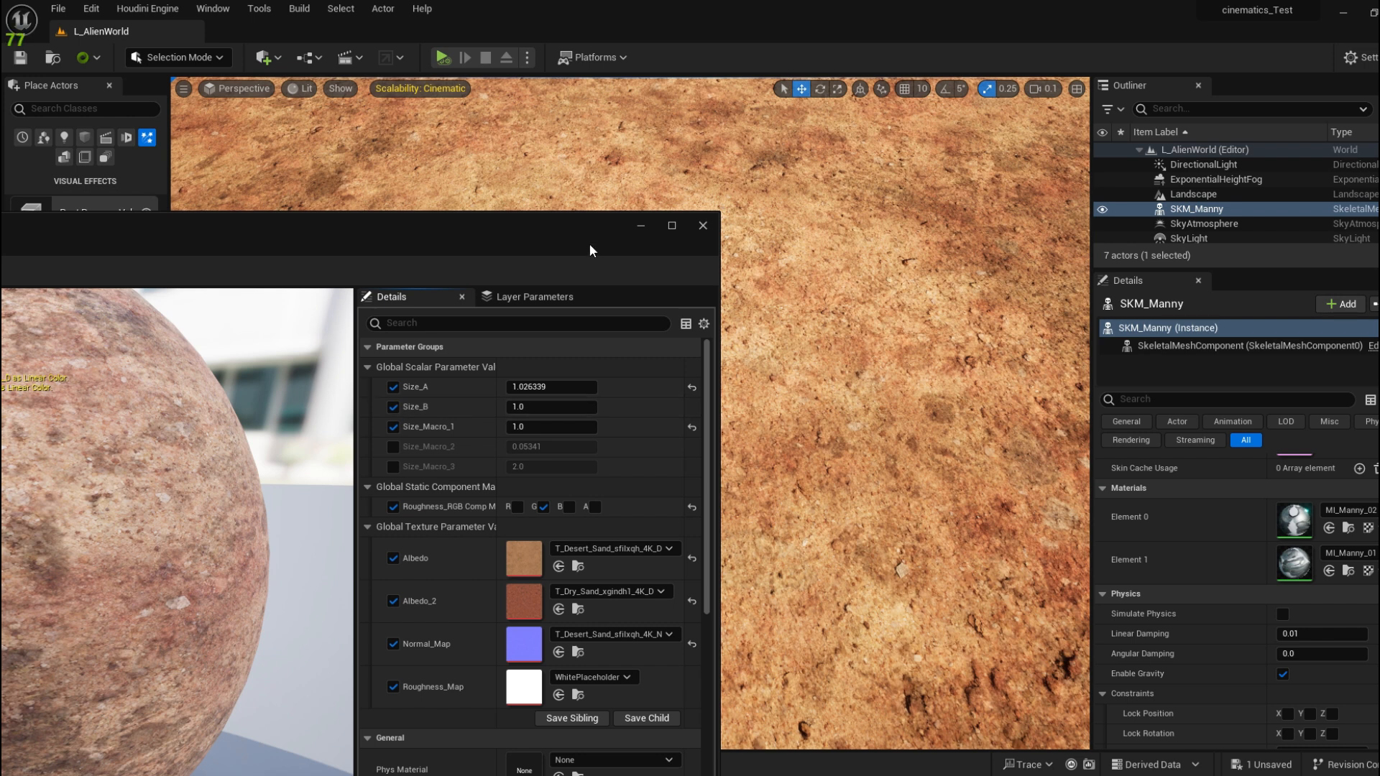
{"action": "left_click_drag", "start_coordinate": [589, 244], "coordinate": [354, 248]}
{"action": "left_click_drag", "start_coordinate": [300, 415], "coordinate": [339, 413]}
{"action": "left_click", "coordinate": [159, 412]}
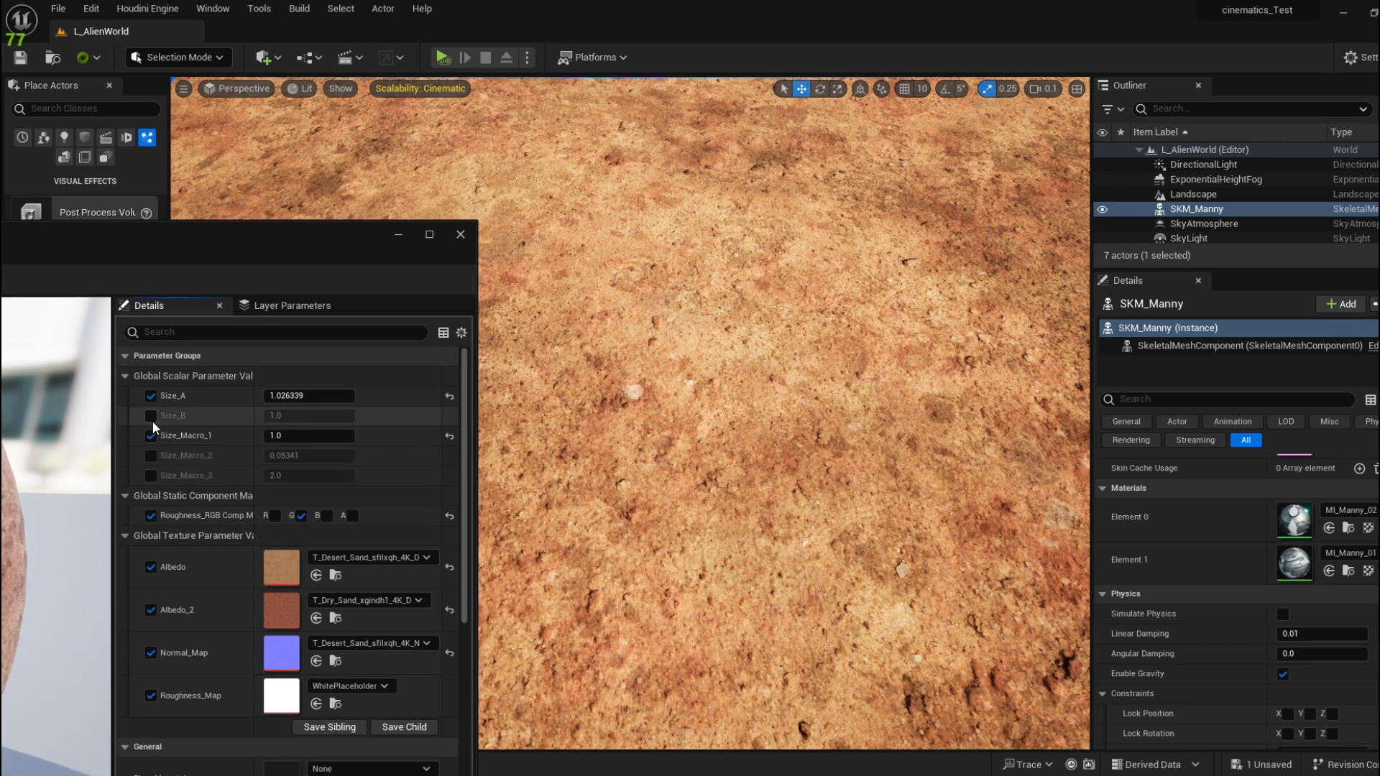
{"action": "left_click", "coordinate": [152, 416]}
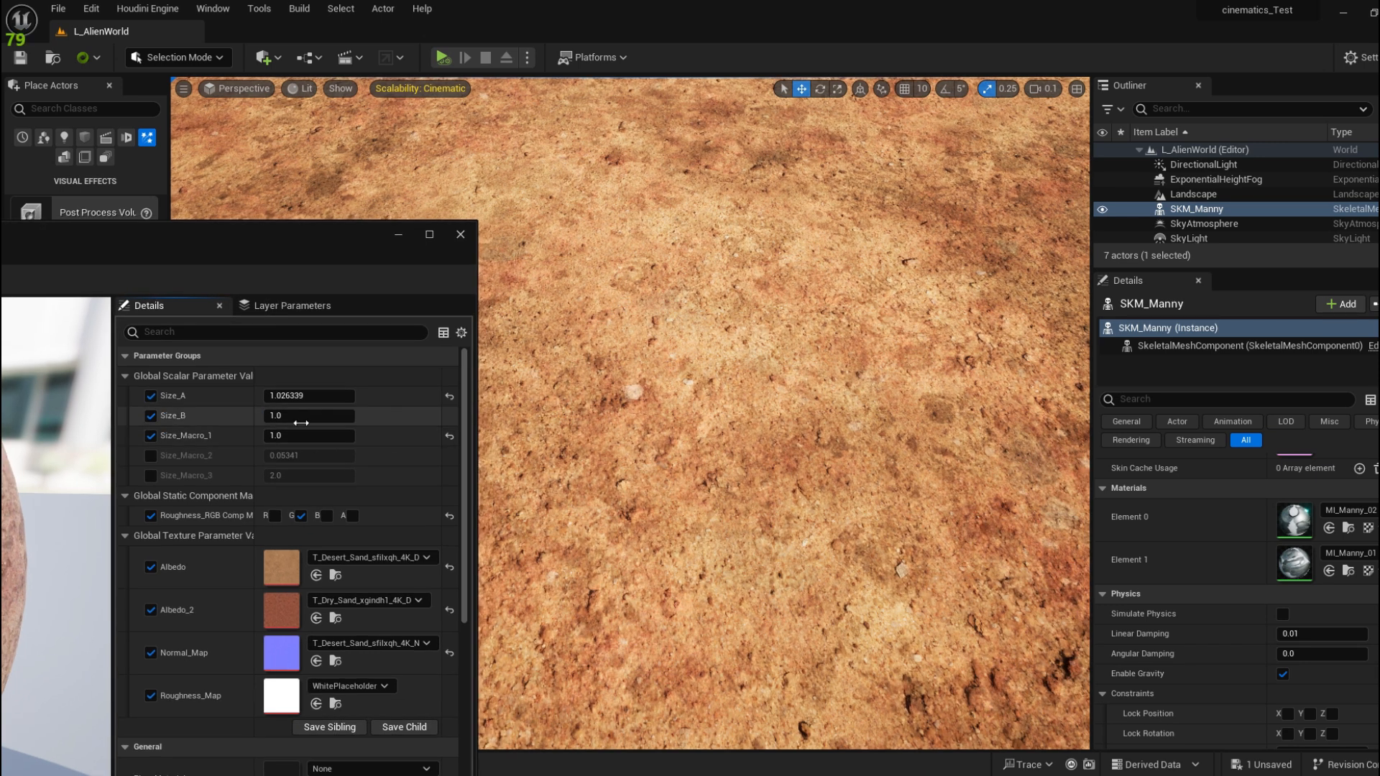
{"action": "left_click_drag", "start_coordinate": [298, 420], "coordinate": [338, 420]}
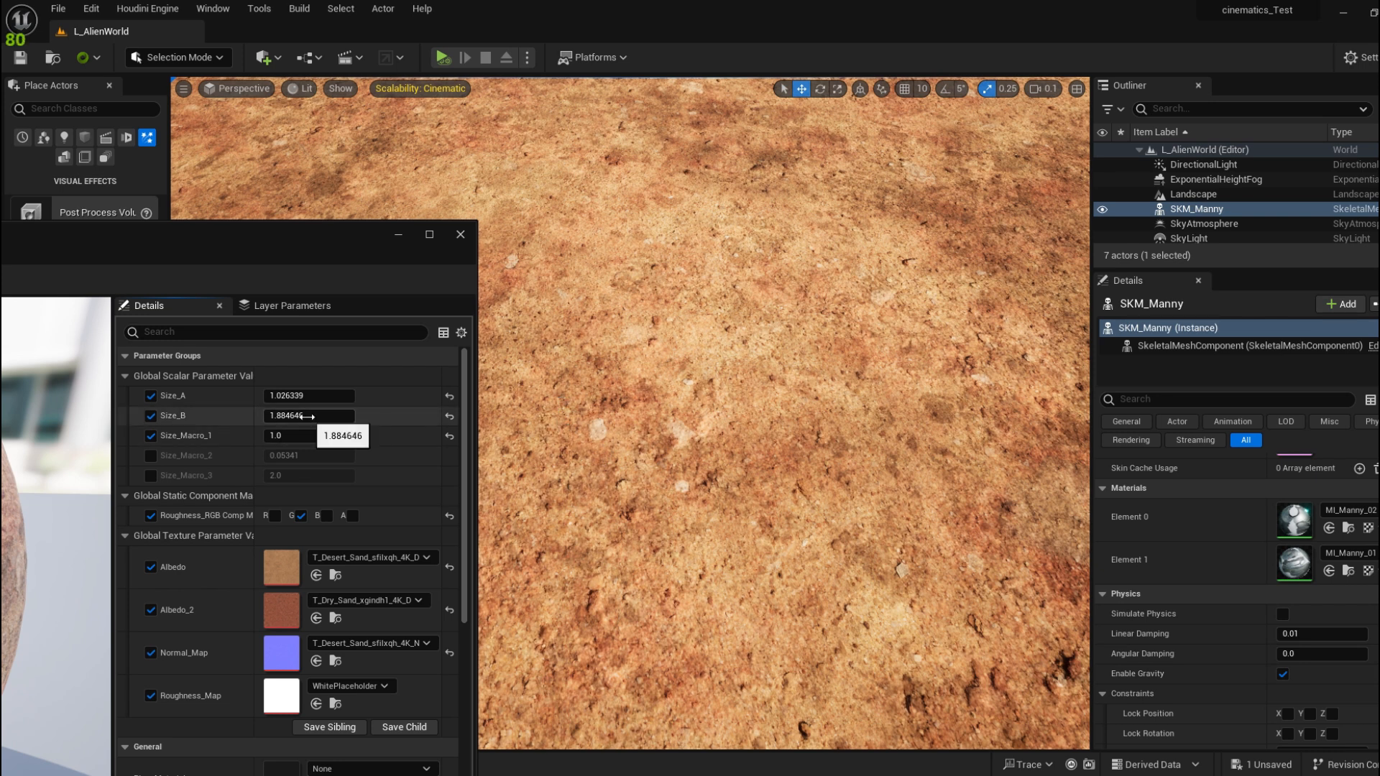
{"action": "left_click_drag", "start_coordinate": [327, 415], "coordinate": [362, 415]}
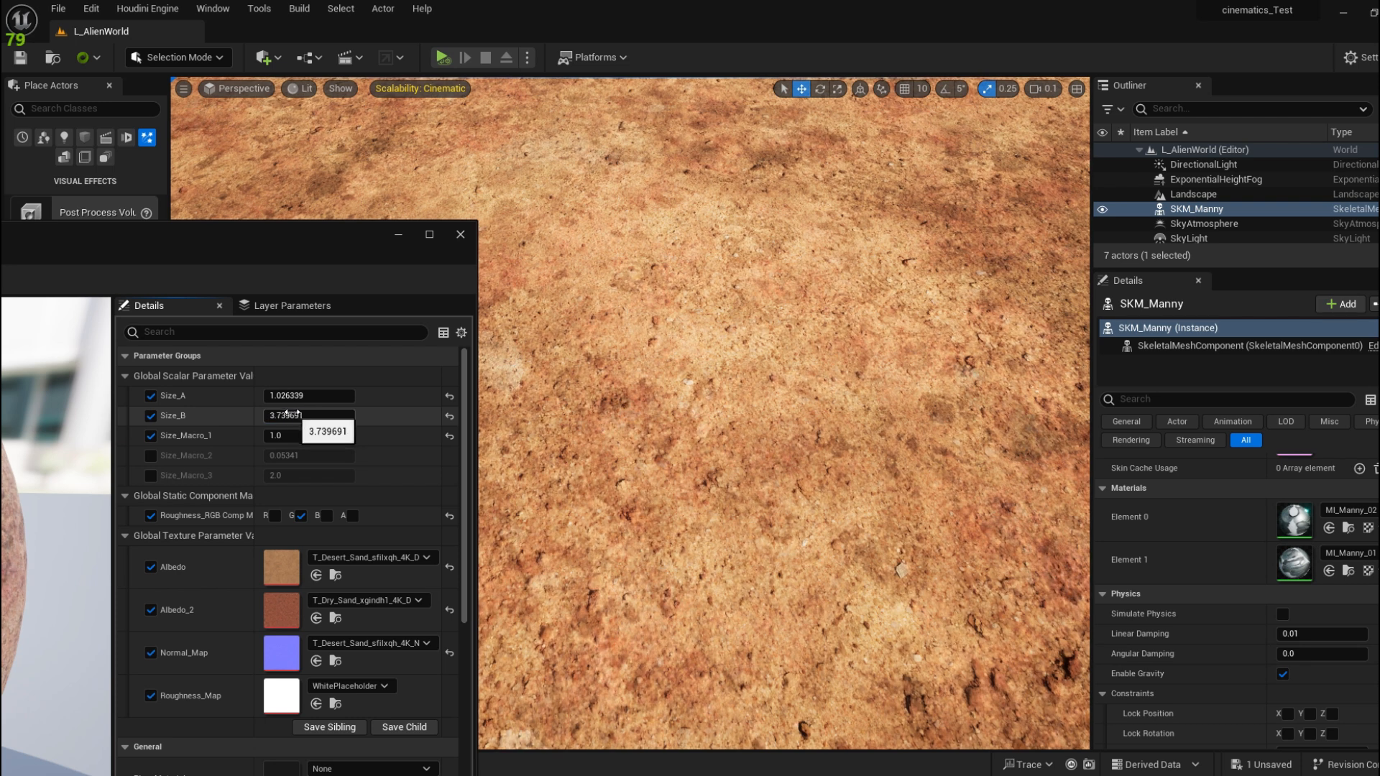
{"action": "left_click_drag", "start_coordinate": [288, 414], "coordinate": [398, 417]}
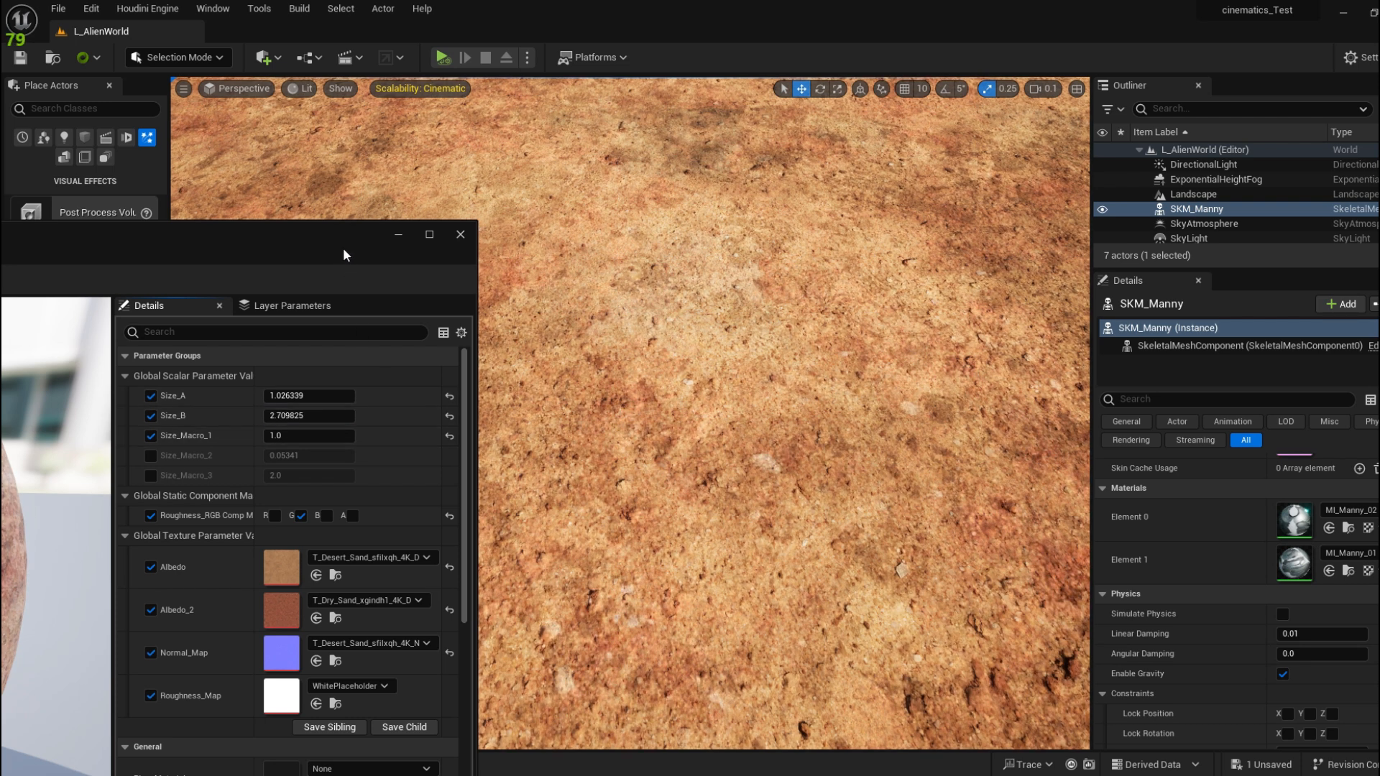
Examine the blended ground textures around the mannequin from a distance and close to its foot
{"action": "left_click_drag", "start_coordinate": [342, 247], "coordinate": [781, 179]}
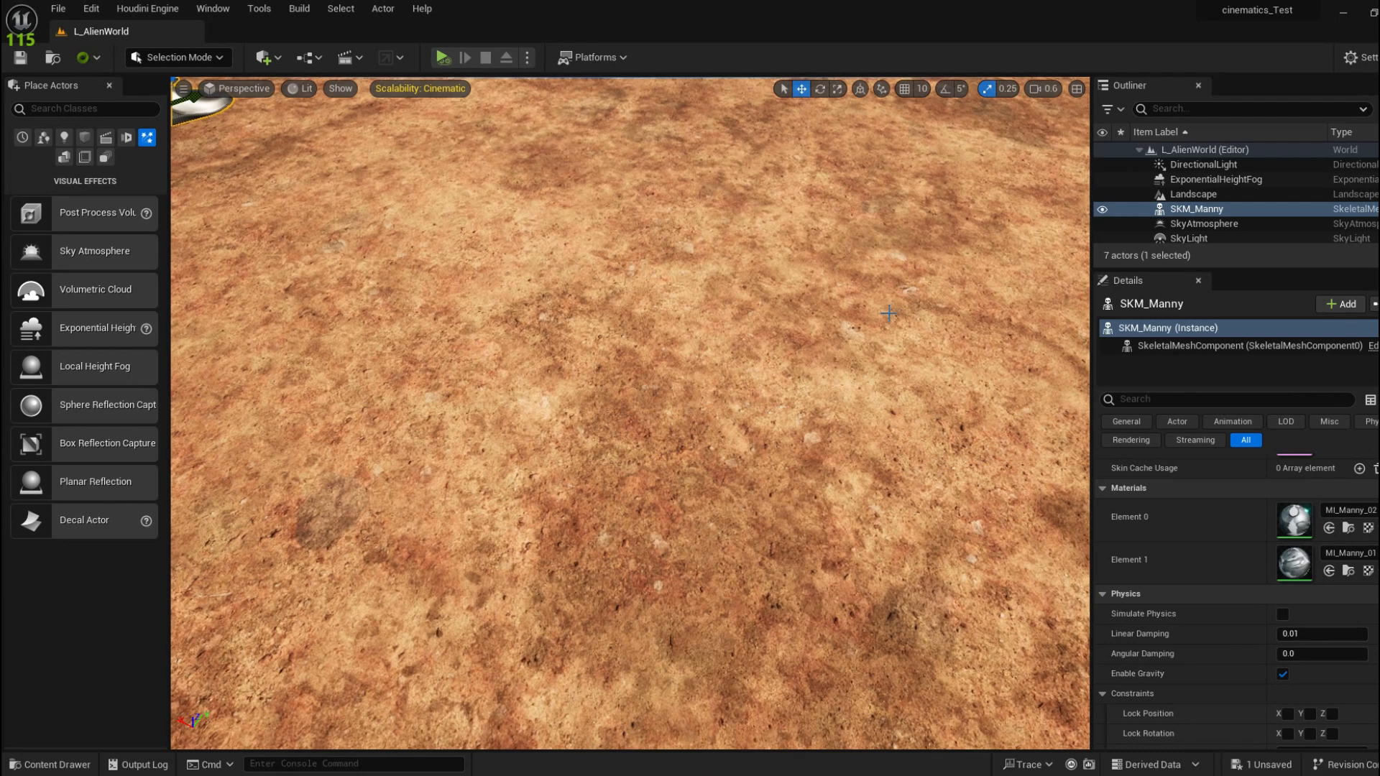
{"action": "right_click_drag", "start_coordinate": [630, 413], "coordinate": [632, 370]}
{"action": "key", "text": "s"}
{"action": "mouse_move", "coordinate": [886, 315]}
{"action": "right_mouse_down"}
{"action": "mouse_move", "coordinate": [866, 306]}
{"action": "mouse_move", "coordinate": [886, 314]}
{"action": "right_mouse_up"}
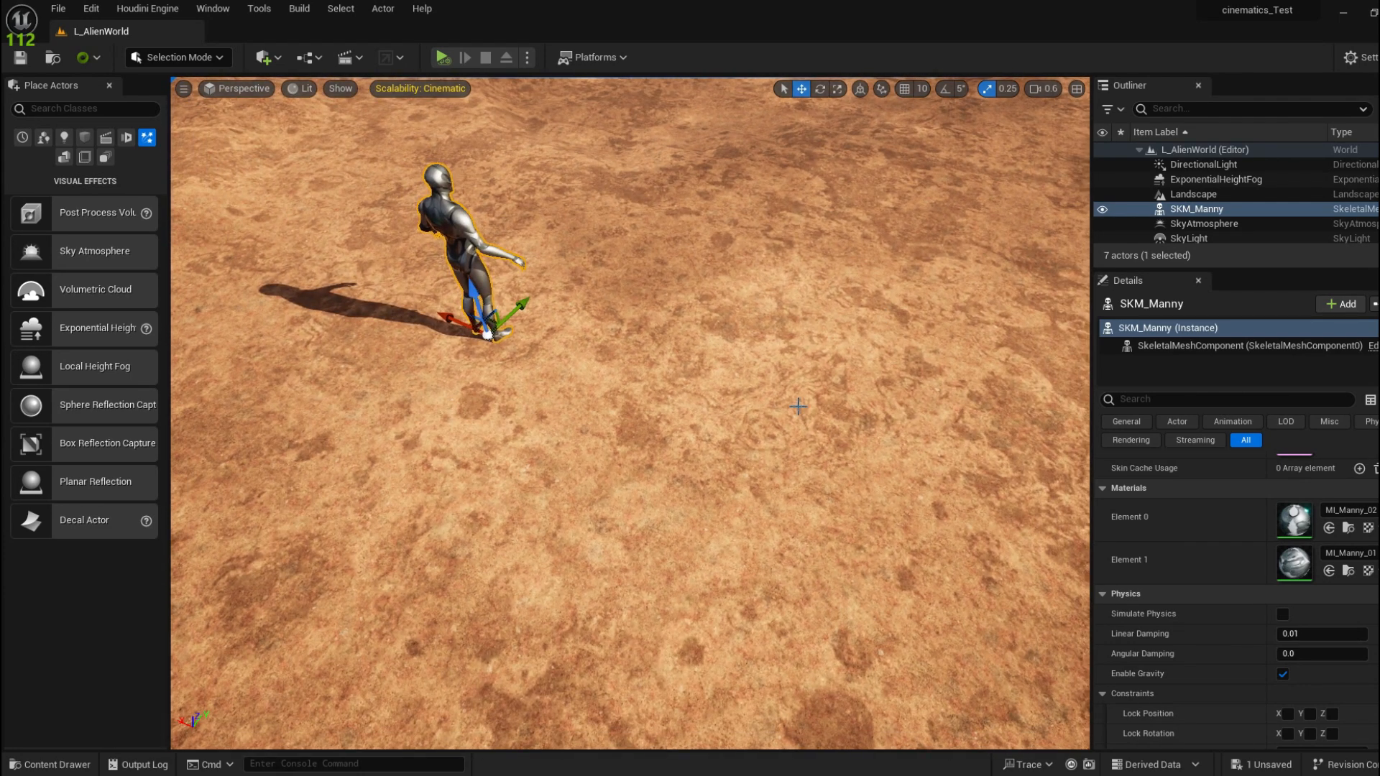
{"action": "right_click_drag", "start_coordinate": [797, 406], "coordinate": [628, 289]}
{"action": "scroll", "coordinate": [629, 289], "scroll_direction": "down", "scroll_amount": 5}
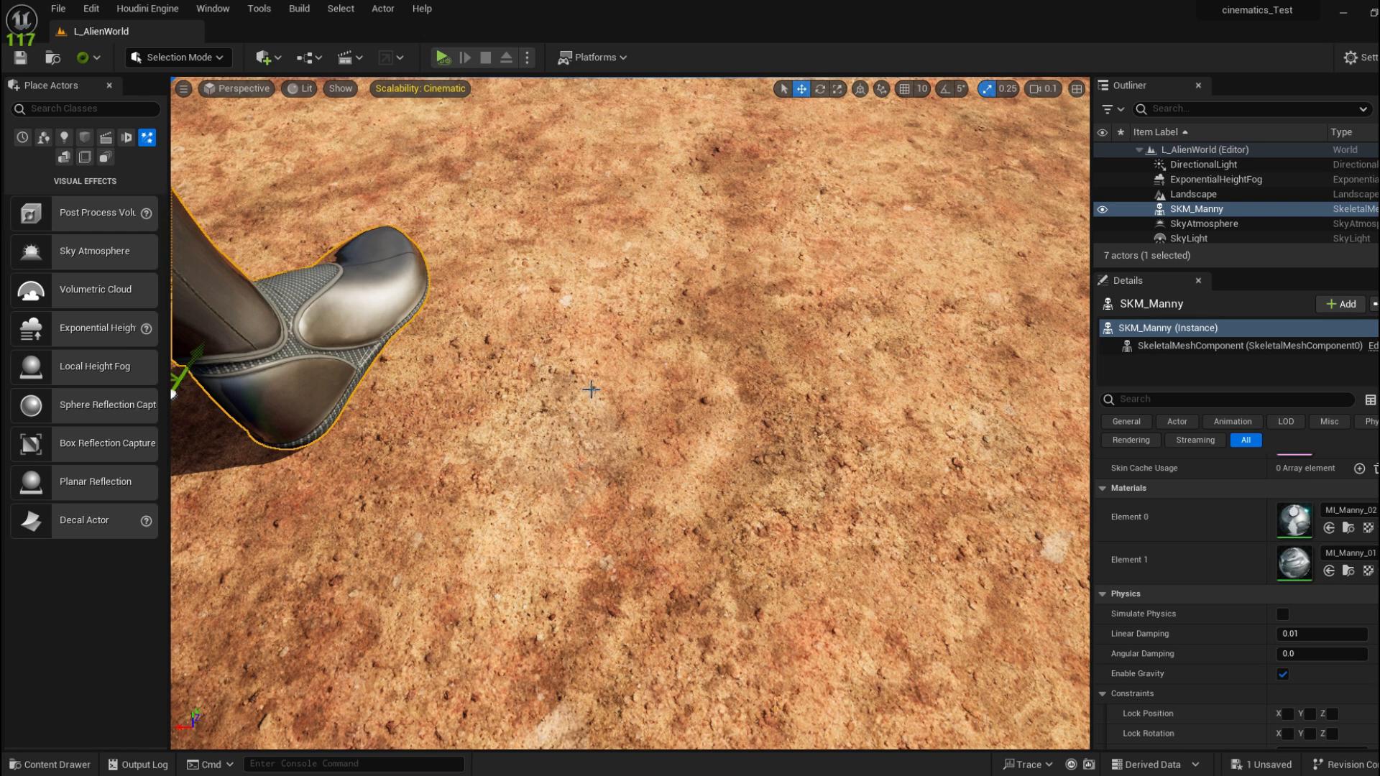
{"action": "right_click_drag", "start_coordinate": [590, 389], "coordinate": [611, 325]}
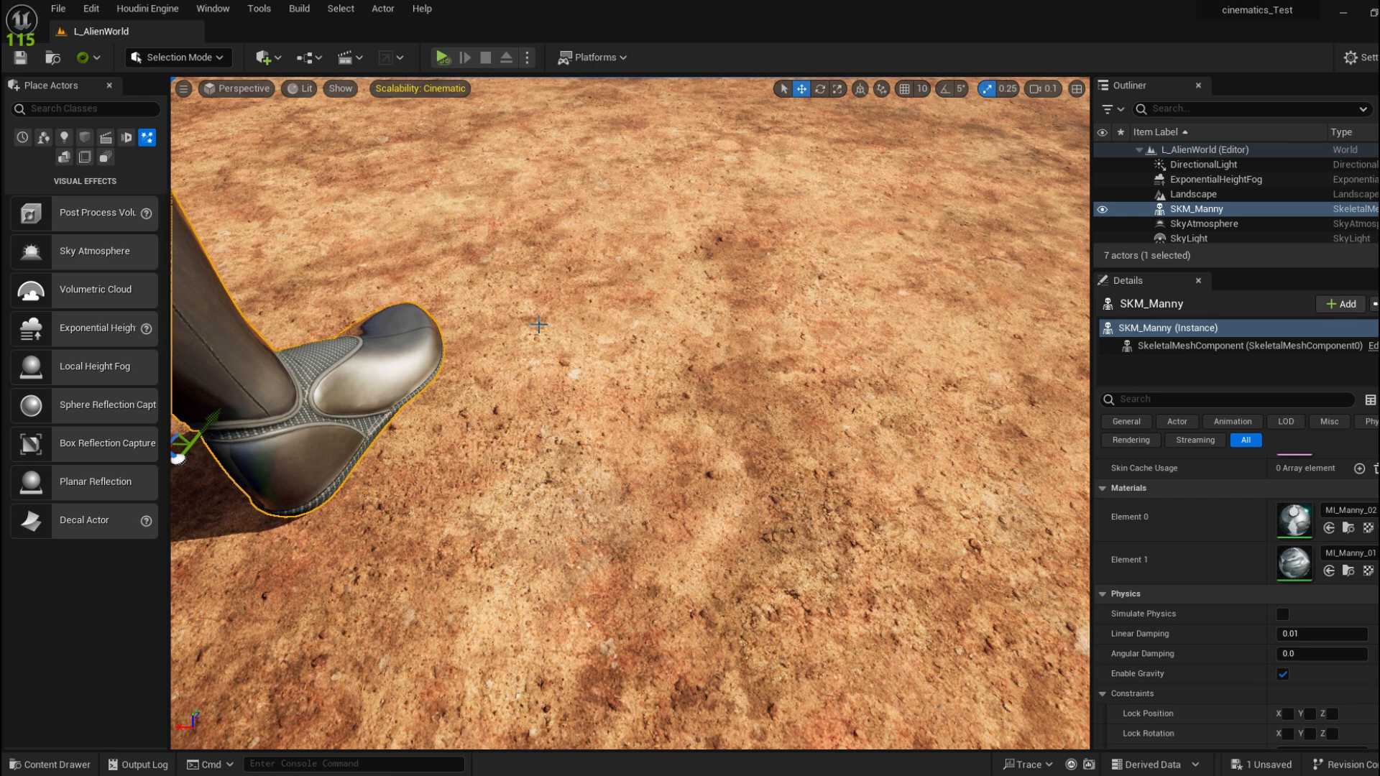
{"action": "left_click", "coordinate": [467, 371]}
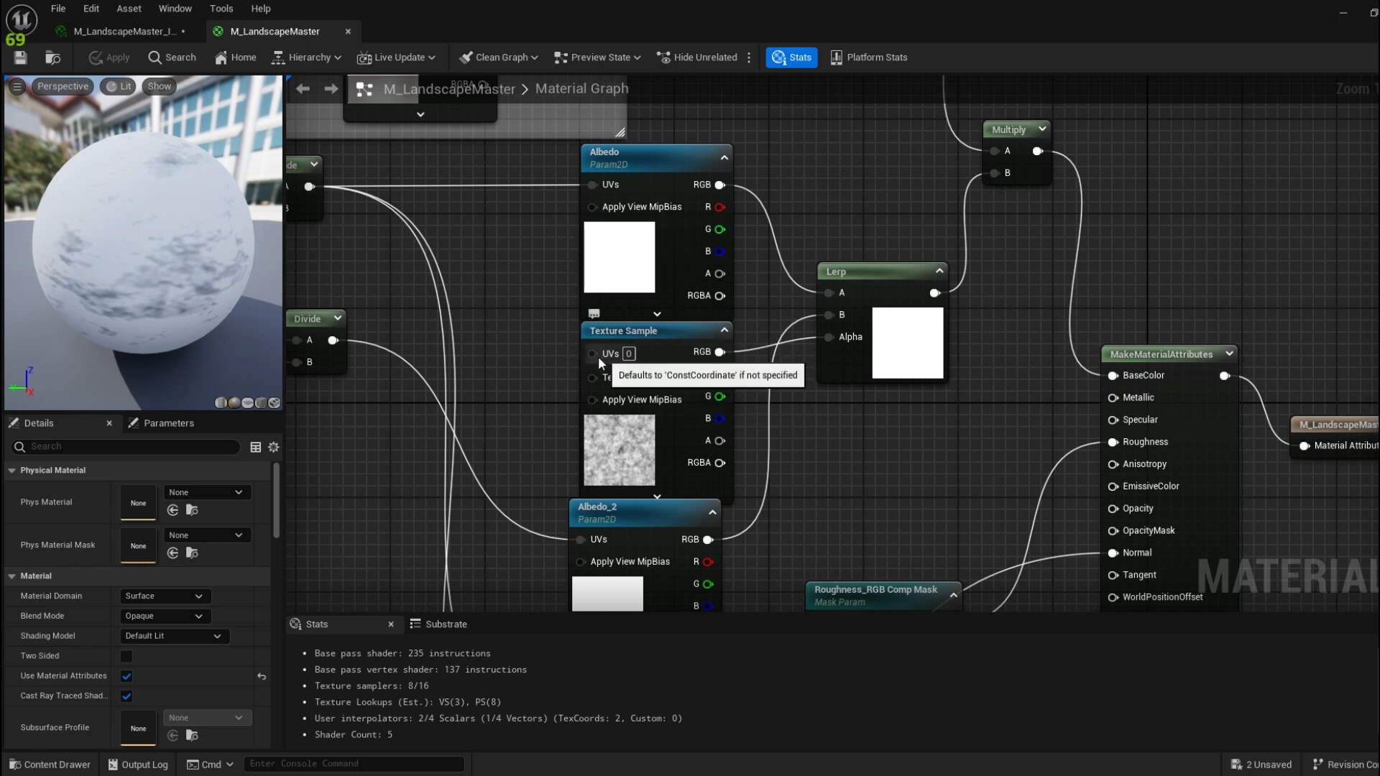
Add a TexCoord node to the M_LandscapeMaster graph beneath the Size_B parameter
{"action": "right_click_drag", "start_coordinate": [598, 357], "coordinate": [671, 306]}
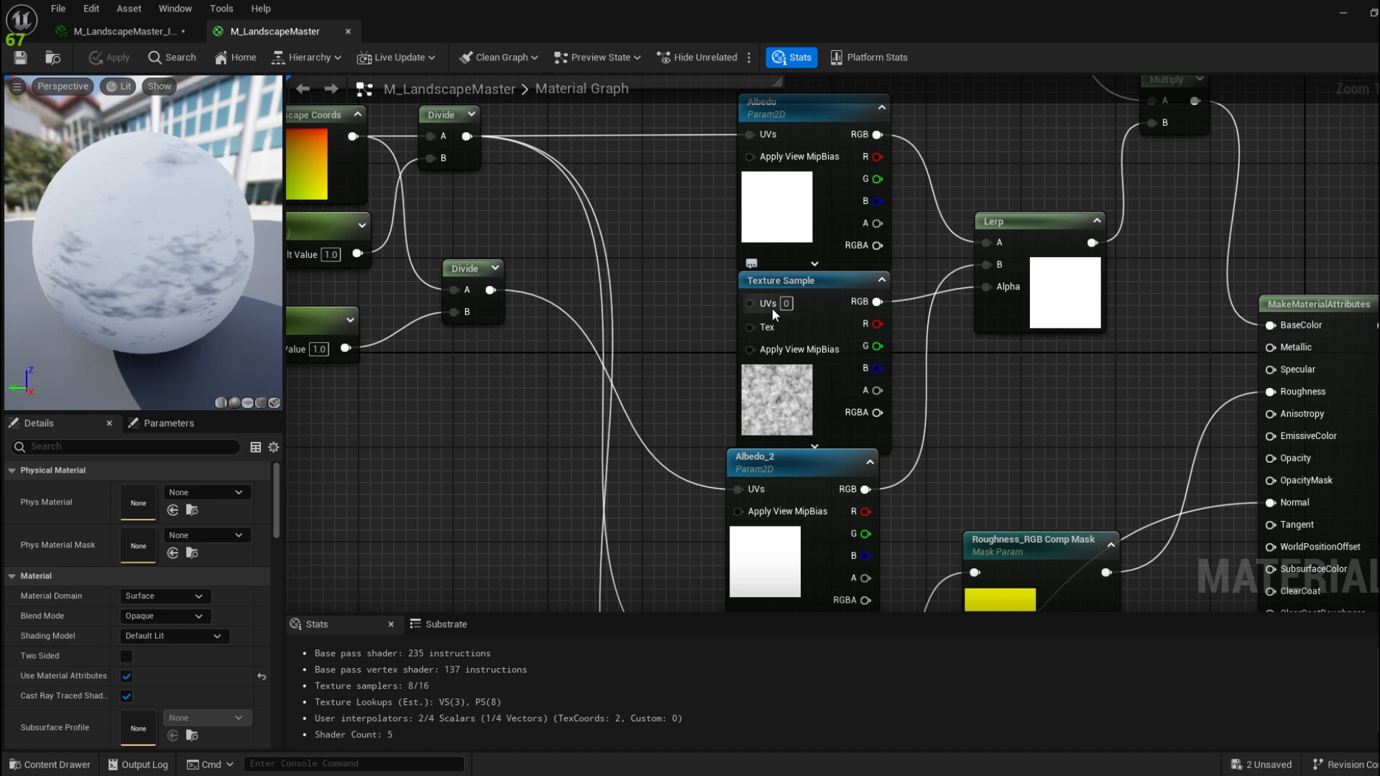
{"action": "key", "text": "u"}
{"action": "left_click", "coordinate": [651, 208]}
{"action": "left_click_drag", "start_coordinate": [687, 213], "coordinate": [407, 428]}
{"action": "right_click_drag", "start_coordinate": [467, 369], "coordinate": [538, 332]}
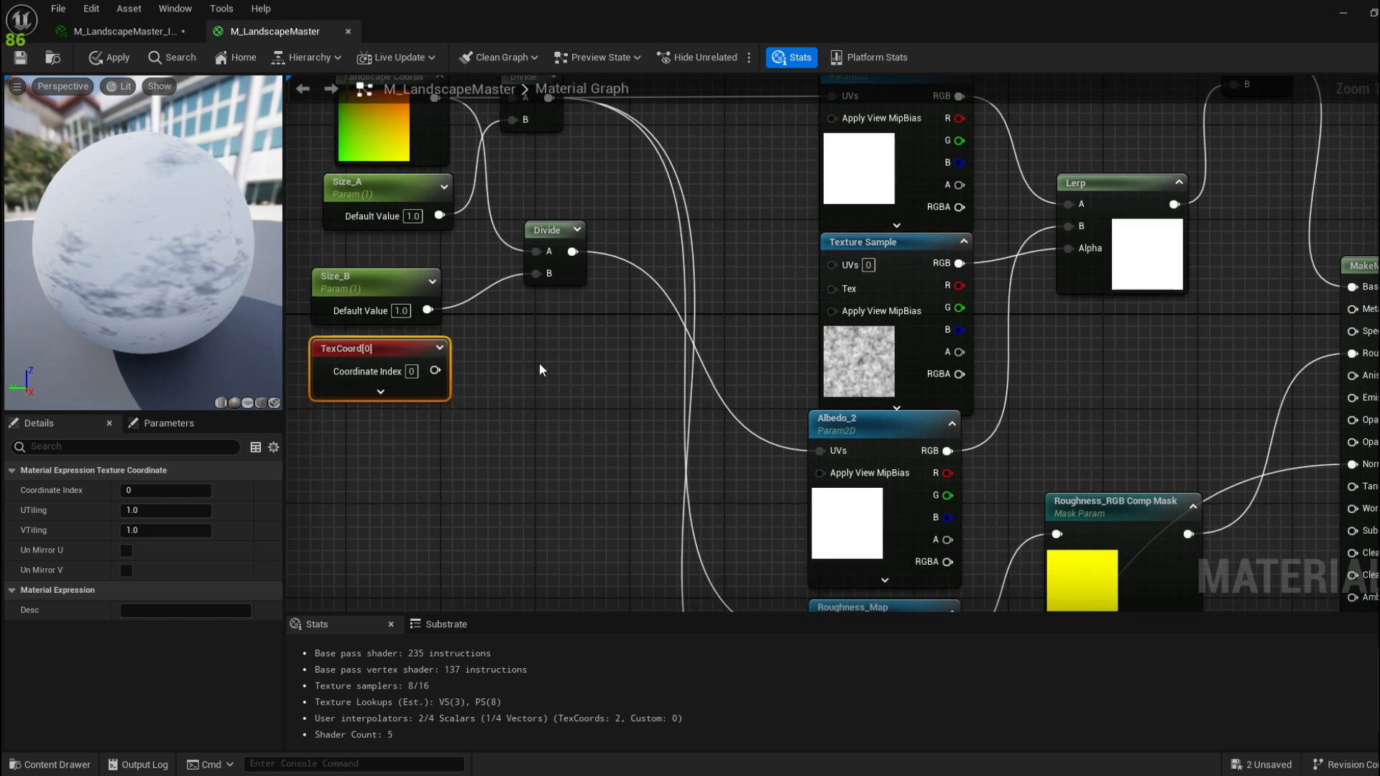
Add a Multiply node beside the TexCoord node and connect the TexCoord output to its A input
{"action": "key", "text": "m"}
{"action": "left_click", "coordinate": [539, 364]}
{"action": "left_click_drag", "start_coordinate": [542, 365], "coordinate": [517, 344]}
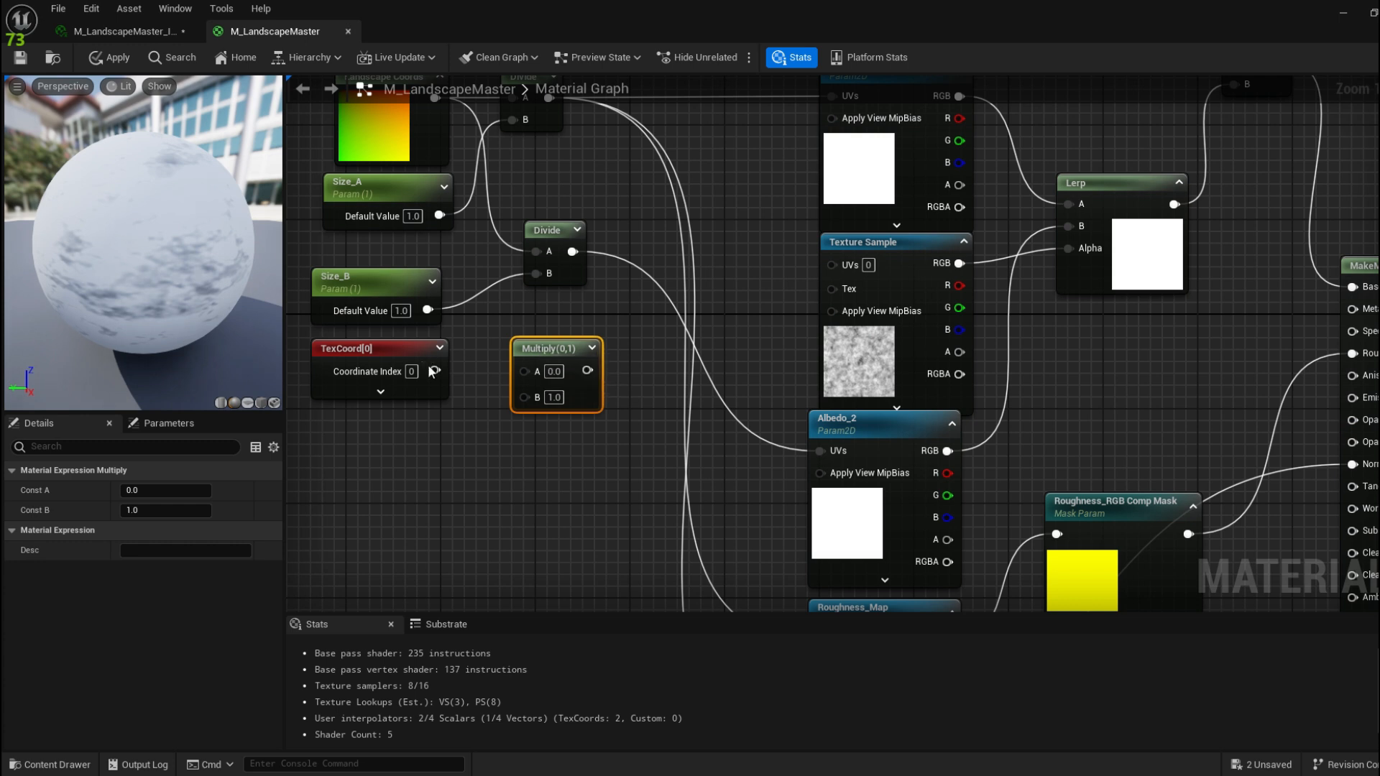
{"action": "left_click_drag", "start_coordinate": [434, 371], "coordinate": [542, 388]}
Duplicate the Size_B parameter, connect the copy to the new Multiply node's B input and name it Size_Alpha
{"action": "right_click_drag", "start_coordinate": [449, 346], "coordinate": [579, 269]}
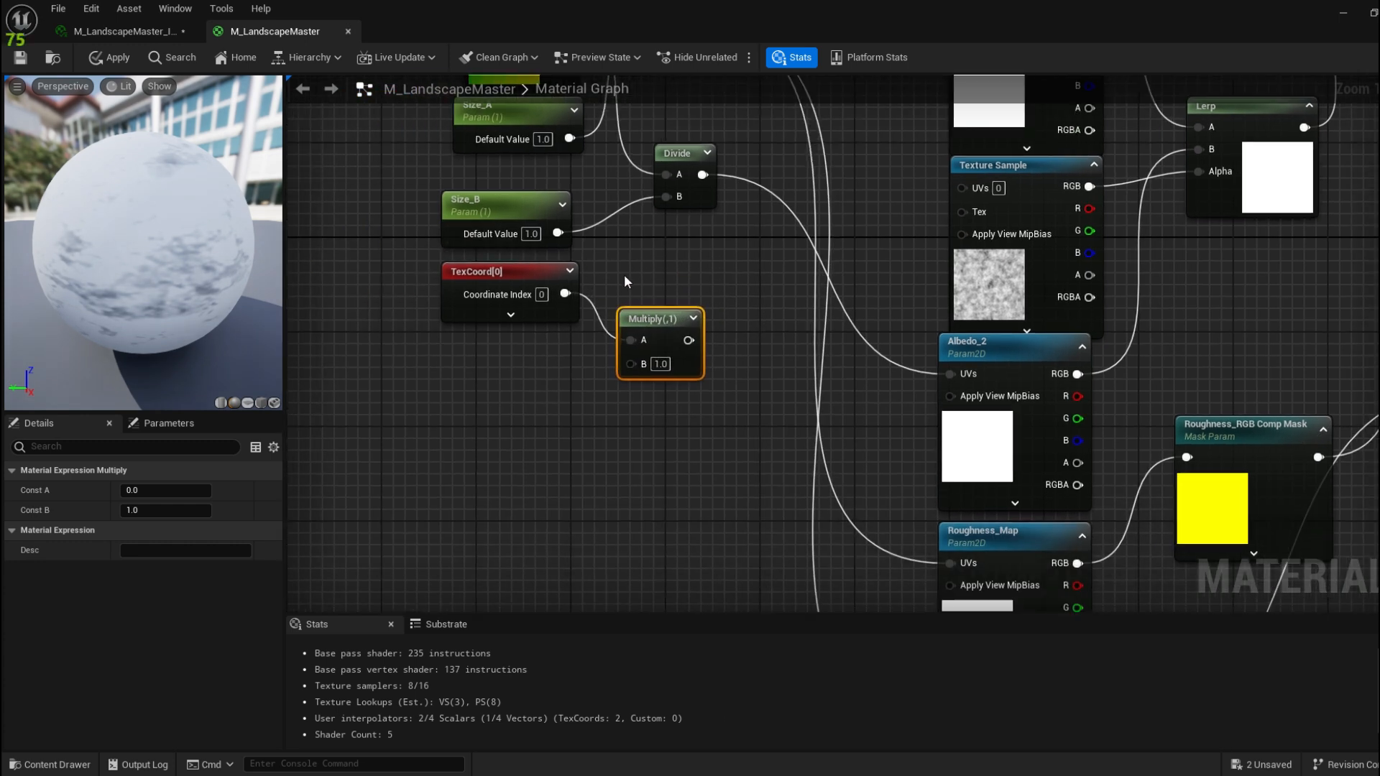
{"action": "left_click", "coordinate": [509, 242]}
{"action": "right_click_drag", "start_coordinate": [481, 410], "coordinate": [483, 356]}
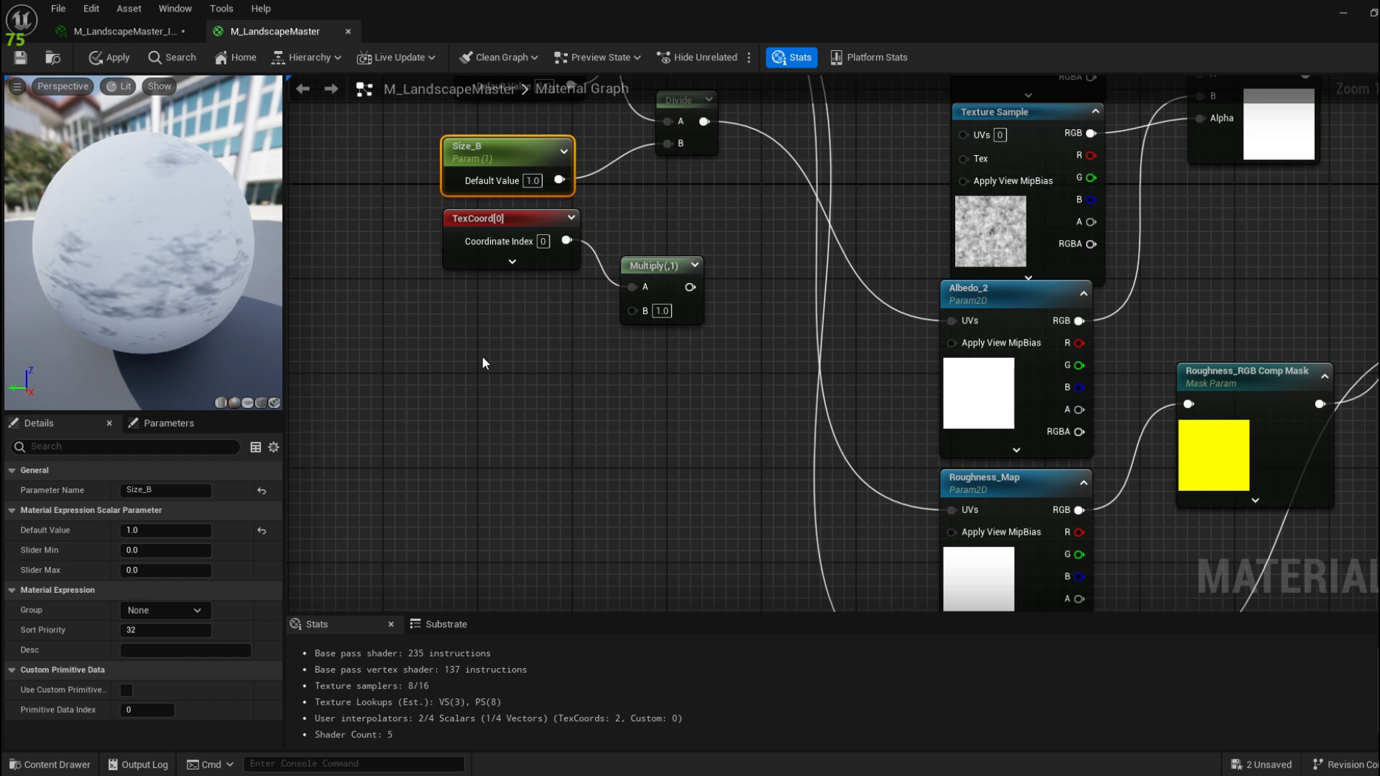
{"action": "key", "text": "ctrl+c"}
{"action": "key", "text": "ctrl+v"}
{"action": "left_click_drag", "start_coordinate": [483, 361], "coordinate": [436, 316]}
{"action": "left_click_drag", "start_coordinate": [547, 345], "coordinate": [631, 309]}
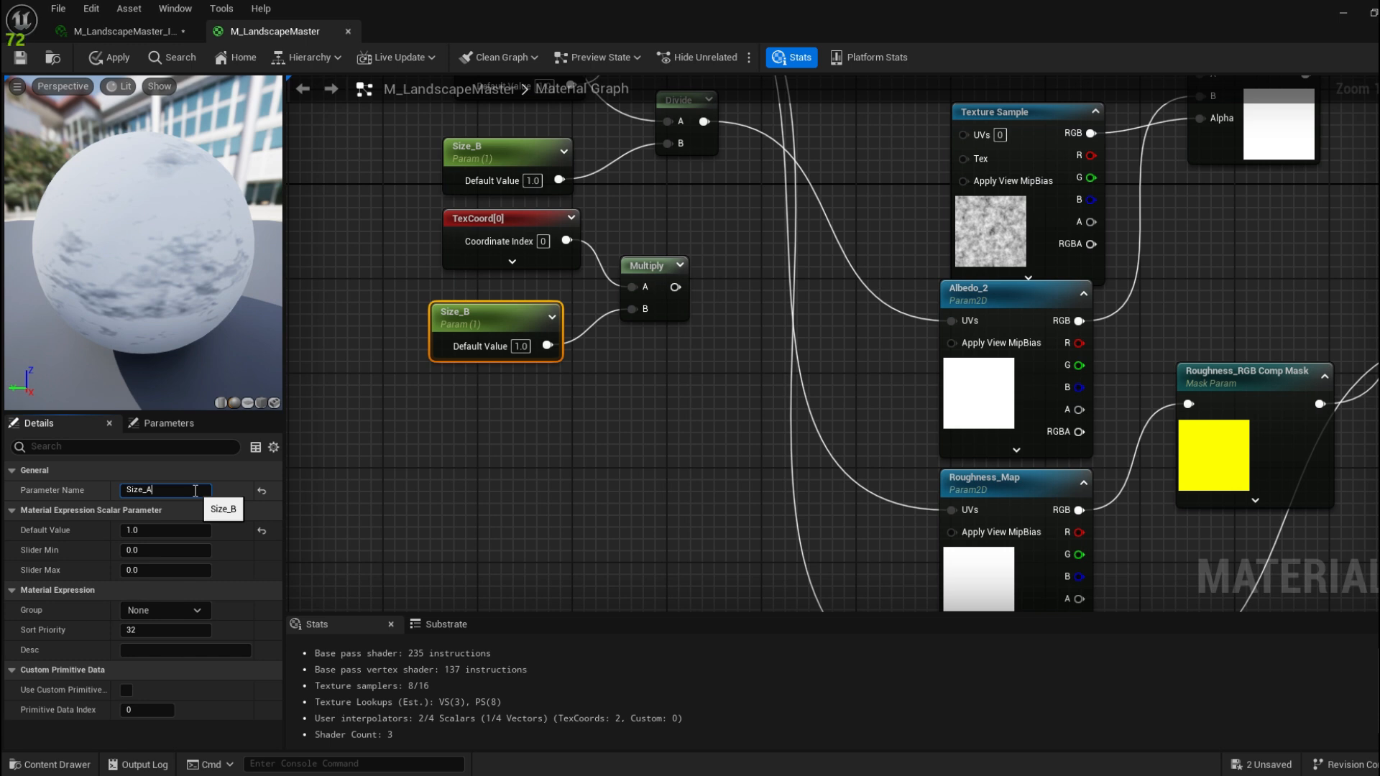
{"action": "type", "text": "a"}
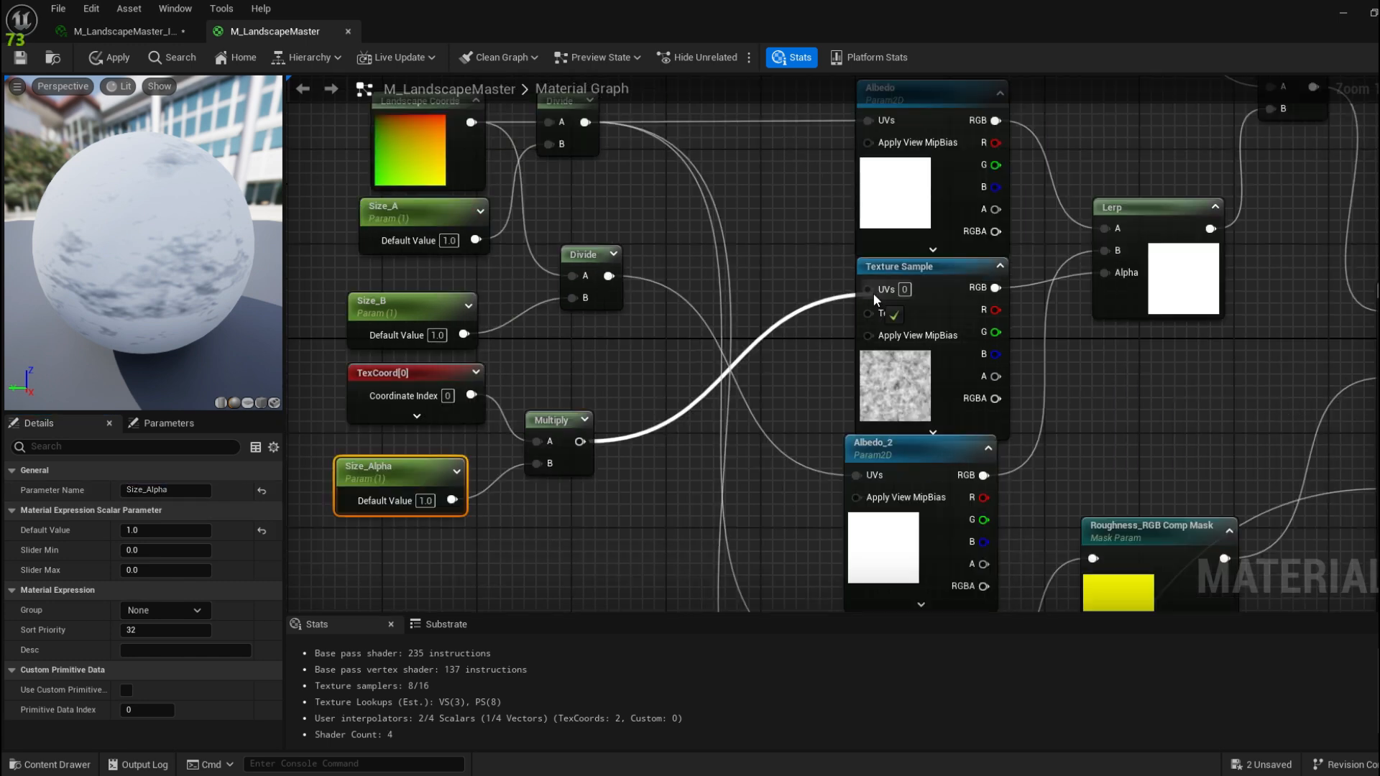
Connect the new Multiply node to the UVs of the noise Texture Sample and save the master material
{"action": "mouse_move", "coordinate": [872, 292]}
{"action": "left_mouse_down"}
{"action": "mouse_move", "coordinate": [848, 296]}
{"action": "mouse_move", "coordinate": [883, 289]}
{"action": "left_mouse_up"}
{"action": "right_click_drag", "start_coordinate": [591, 362], "coordinate": [633, 288]}
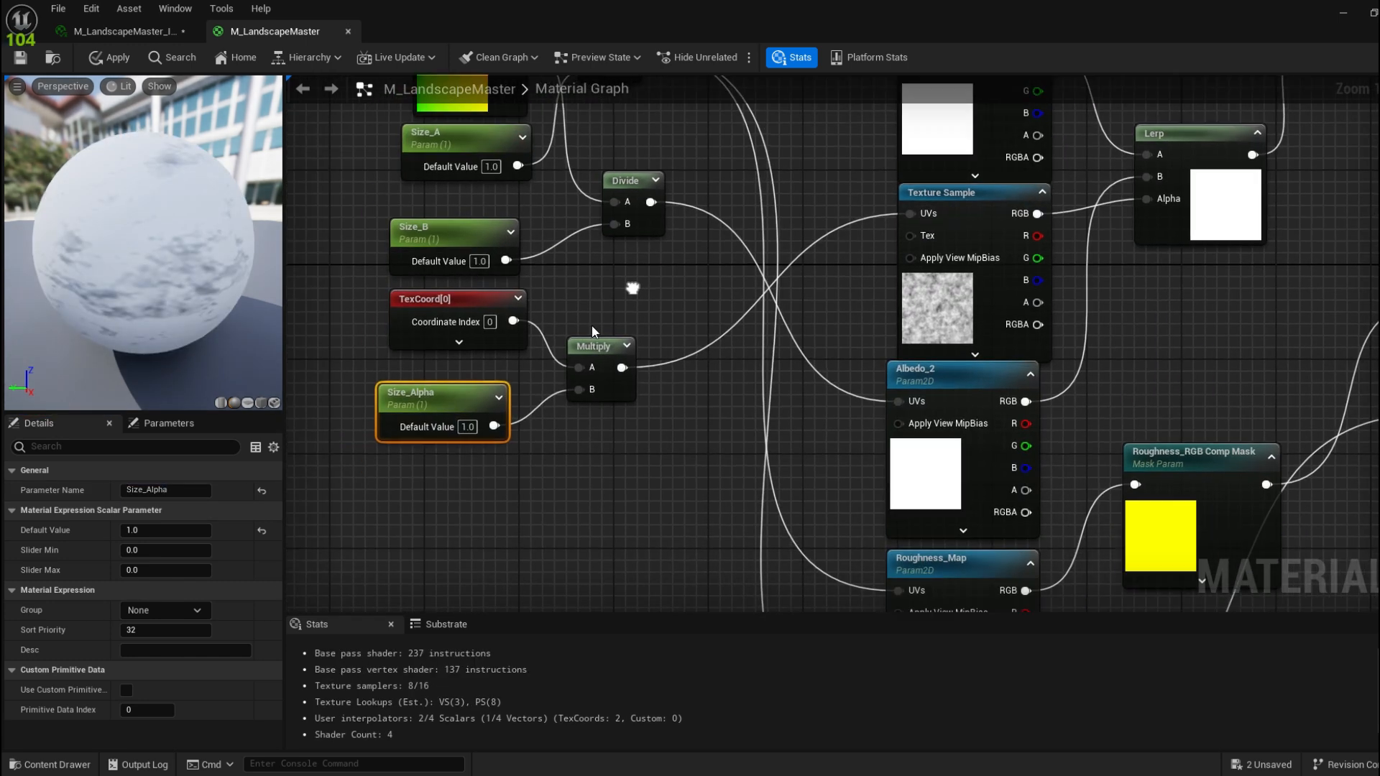
{"action": "left_click", "coordinate": [19, 59]}
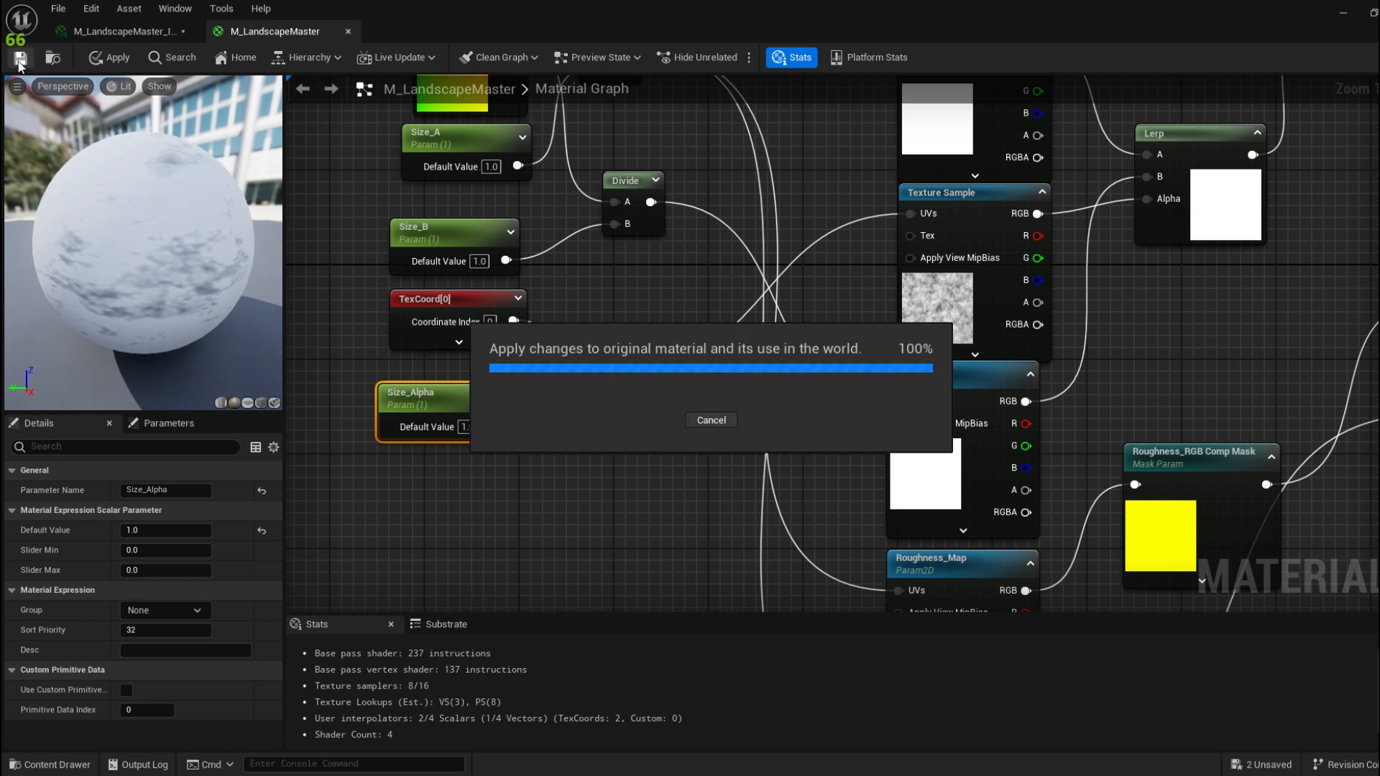
Place the landscape material instance beside the level view and enable its Size_Alpha override
{"action": "left_click", "coordinate": [106, 38]}
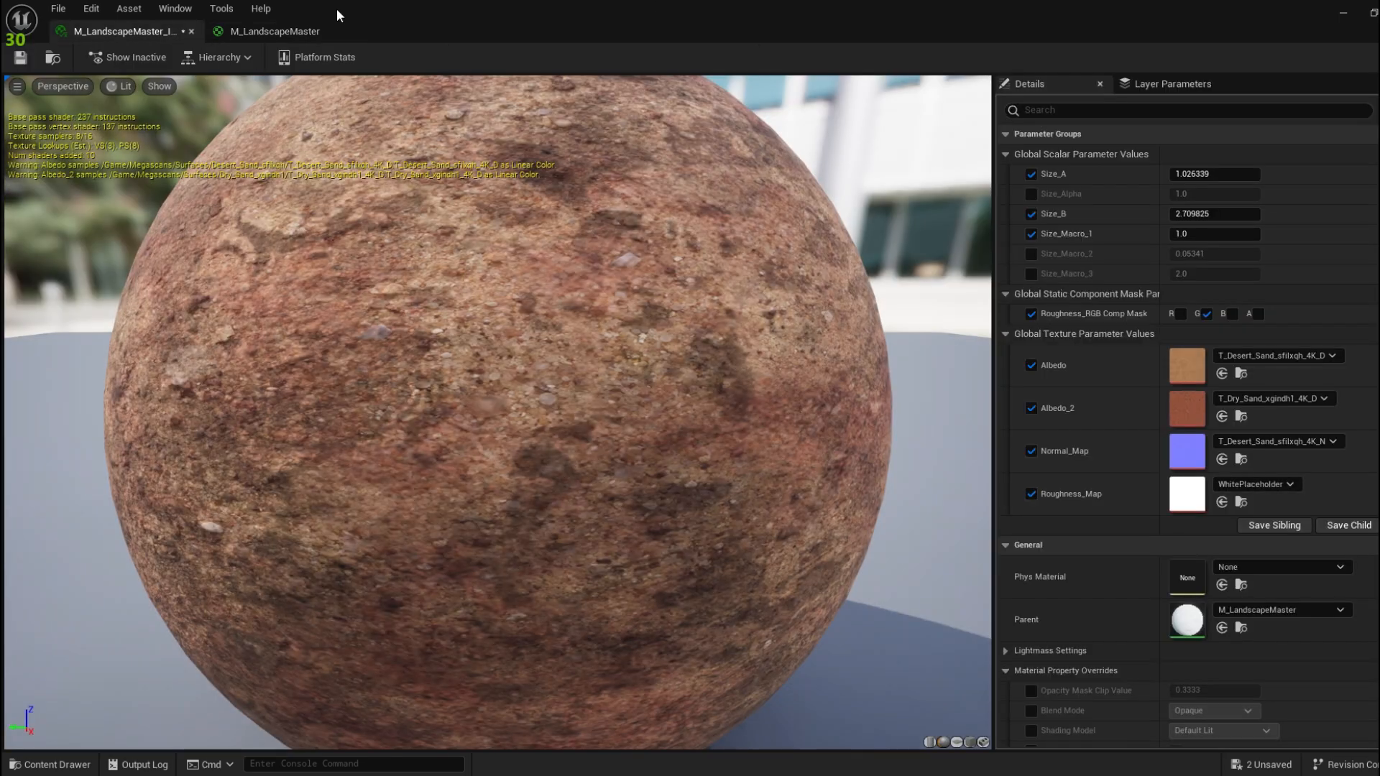
{"action": "left_click_drag", "start_coordinate": [336, 9], "coordinate": [107, 185]}
{"action": "left_click_drag", "start_coordinate": [443, 193], "coordinate": [228, 193]}
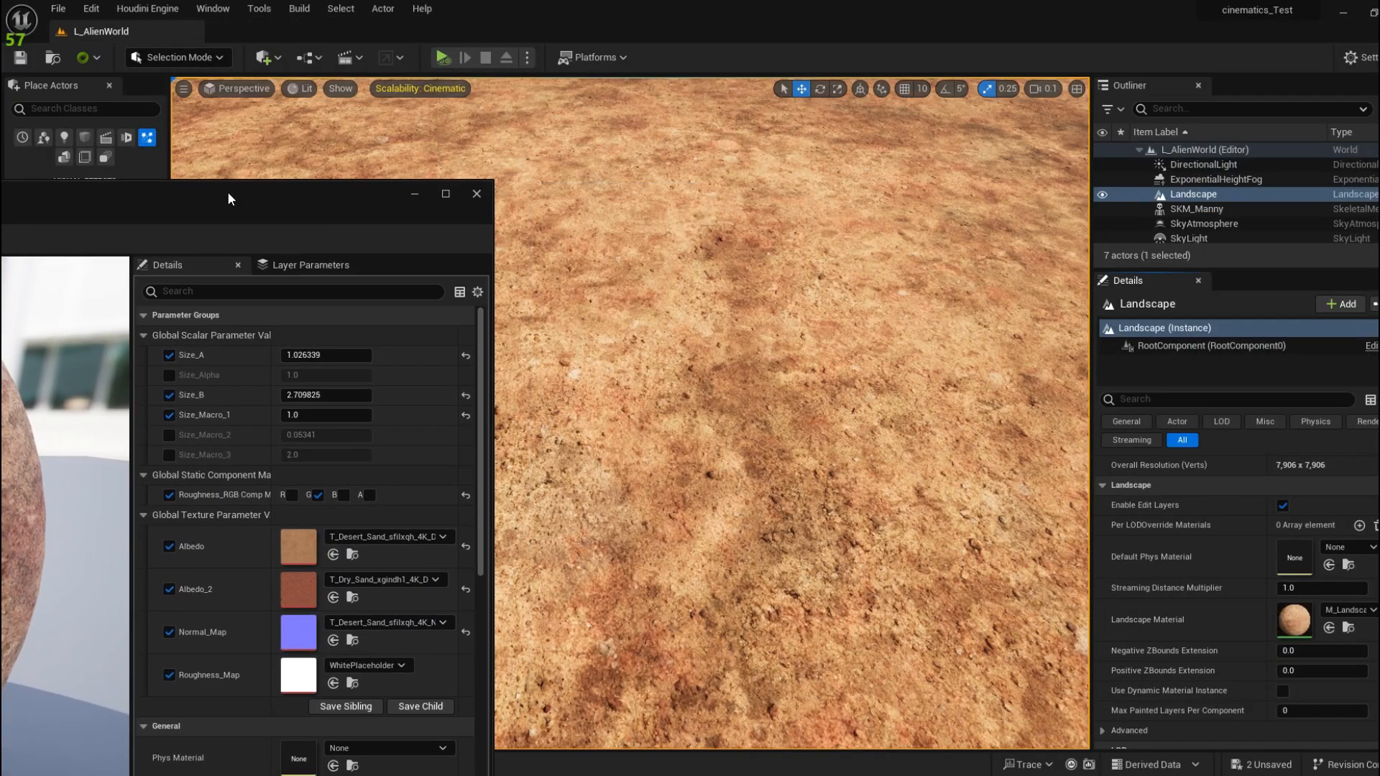
{"action": "left_click", "coordinate": [168, 375]}
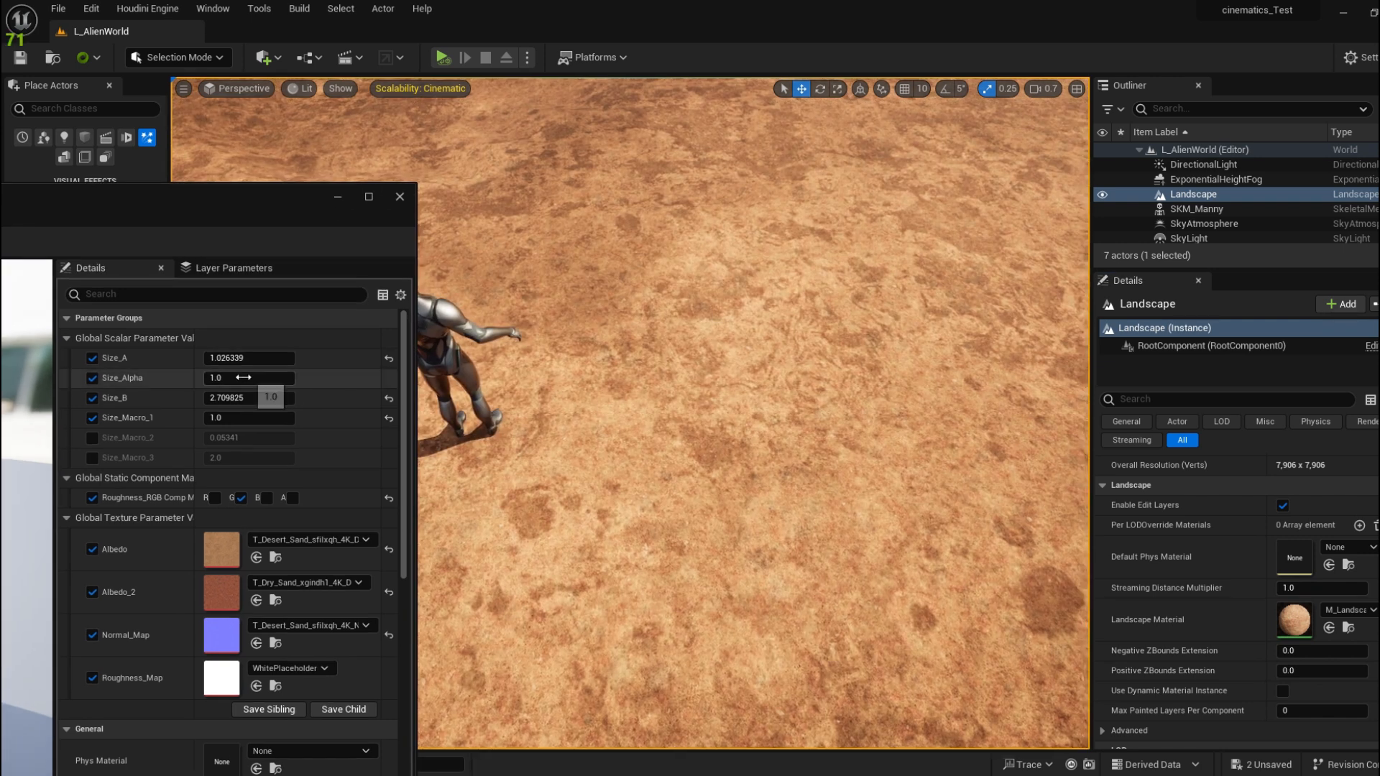
Set Size_Alpha to about 0.0048 while viewing the landscape from farther away
{"action": "left_click_drag", "start_coordinate": [243, 377], "coordinate": [291, 376]}
{"action": "key", "text": "s"}
{"action": "right_click_drag", "start_coordinate": [514, 379], "coordinate": [514, 379]}
{"action": "scroll", "coordinate": [514, 380], "scroll_direction": "up", "scroll_amount": 1}
{"action": "mouse_move", "coordinate": [248, 377]}
{"action": "left_mouse_down"}
{"action": "mouse_move", "coordinate": [267, 378]}
{"action": "mouse_move", "coordinate": [250, 378]}
{"action": "left_mouse_up"}
{"action": "key", "text": "ctrl+z"}
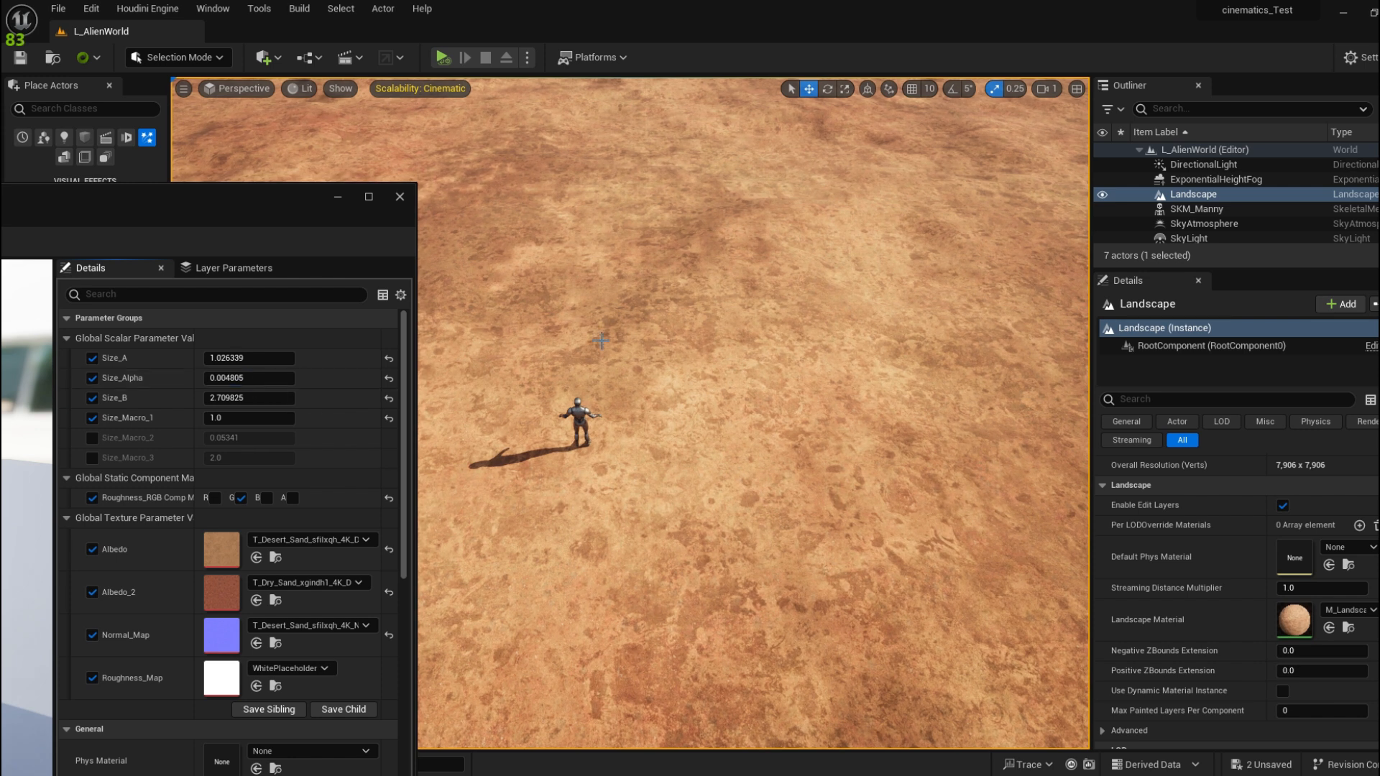
Try a Size_Alpha value of 2.0 in the landscape material instance while viewing the ground up close
{"action": "key", "text": "s"}
{"action": "scroll", "coordinate": [503, 386], "scroll_direction": "up", "scroll_amount": 3}
{"action": "right_click_drag", "start_coordinate": [503, 380], "coordinate": [504, 388]}
{"action": "left_click_drag", "start_coordinate": [249, 378], "coordinate": [258, 377]}
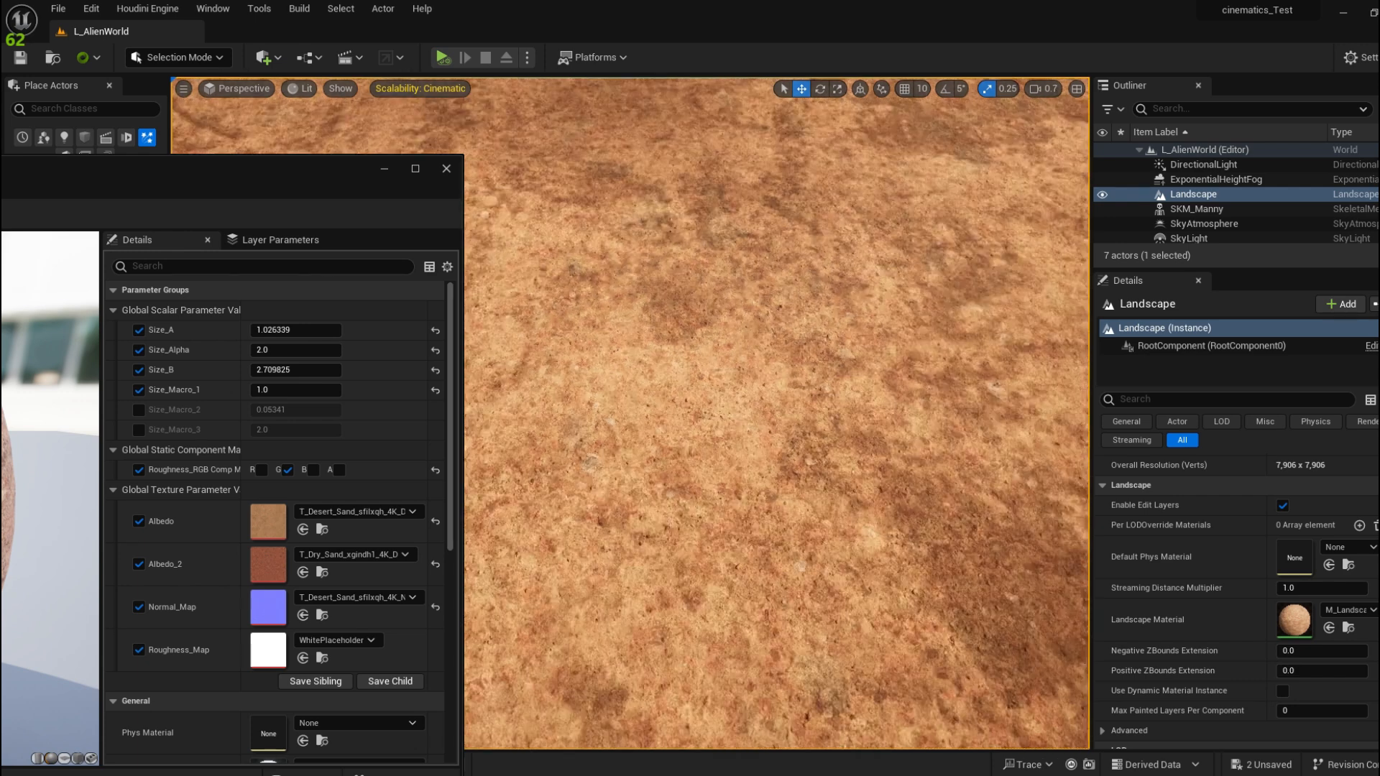
Set Size_Alpha to 0.01 in the material instance while viewing the landscape from farther away
{"action": "right_click_drag", "start_coordinate": [719, 431], "coordinate": [725, 399]}
{"action": "key", "text": "s"}
{"action": "left_click", "coordinate": [262, 350]}
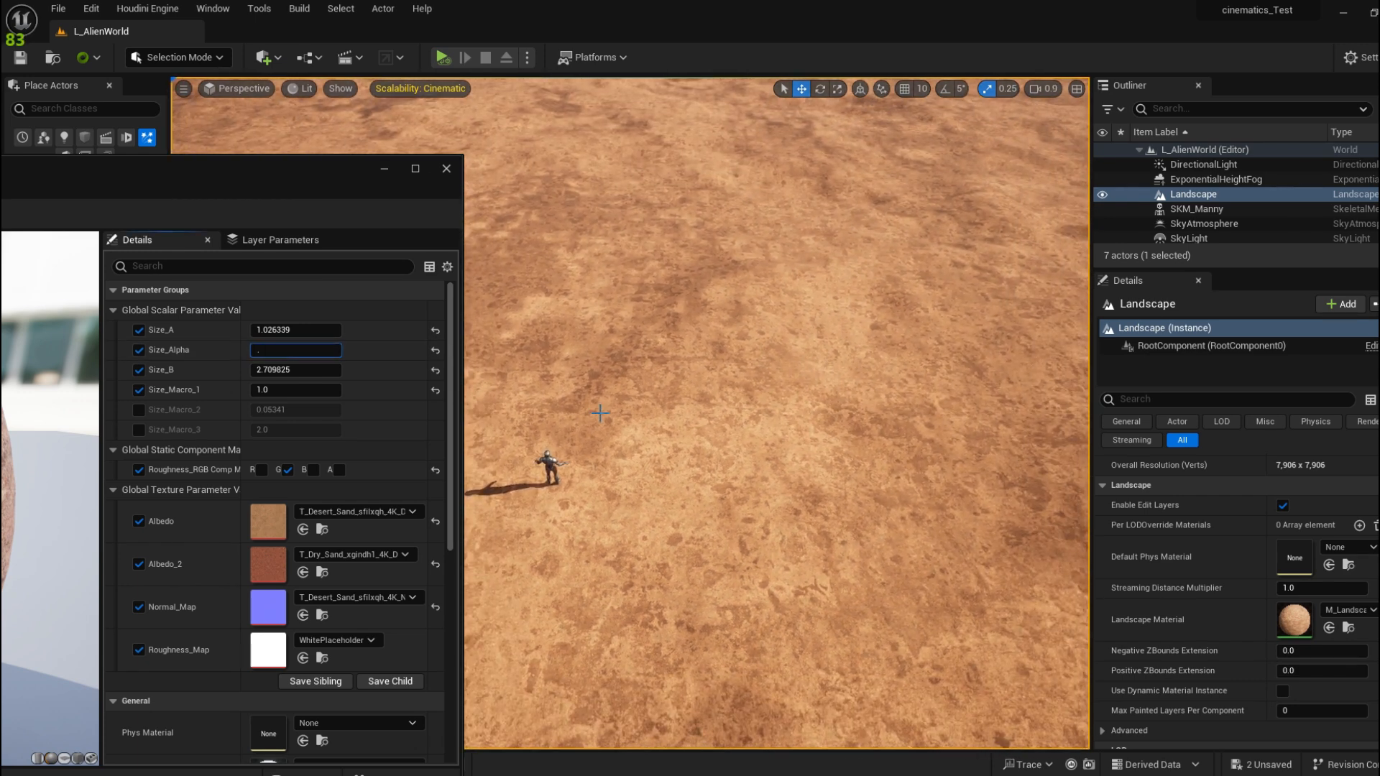
{"action": "key", "text": "Return"}
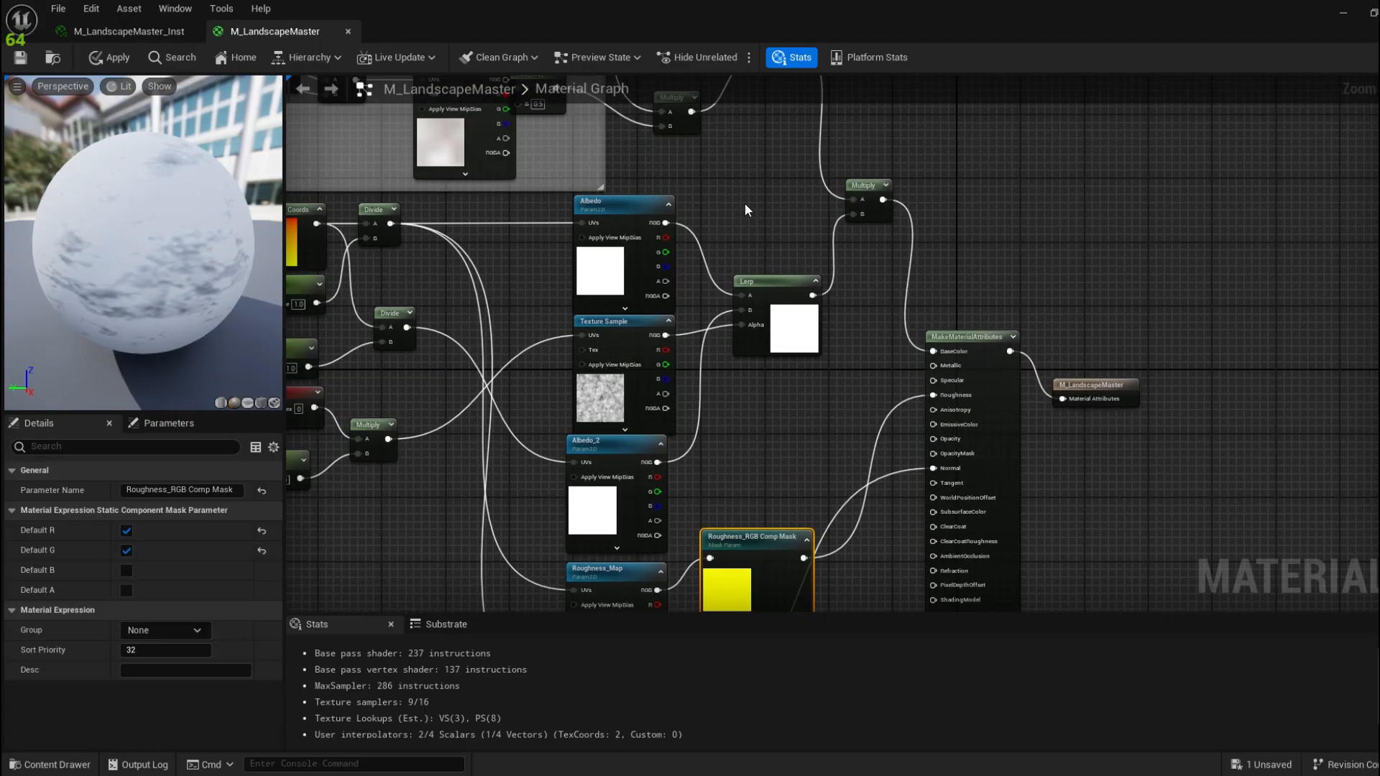
Duplicate the albedo Lerp node in the master material and place the copy beside the Normal_Map sample
{"action": "right_click_drag", "start_coordinate": [745, 204], "coordinate": [704, 191]}
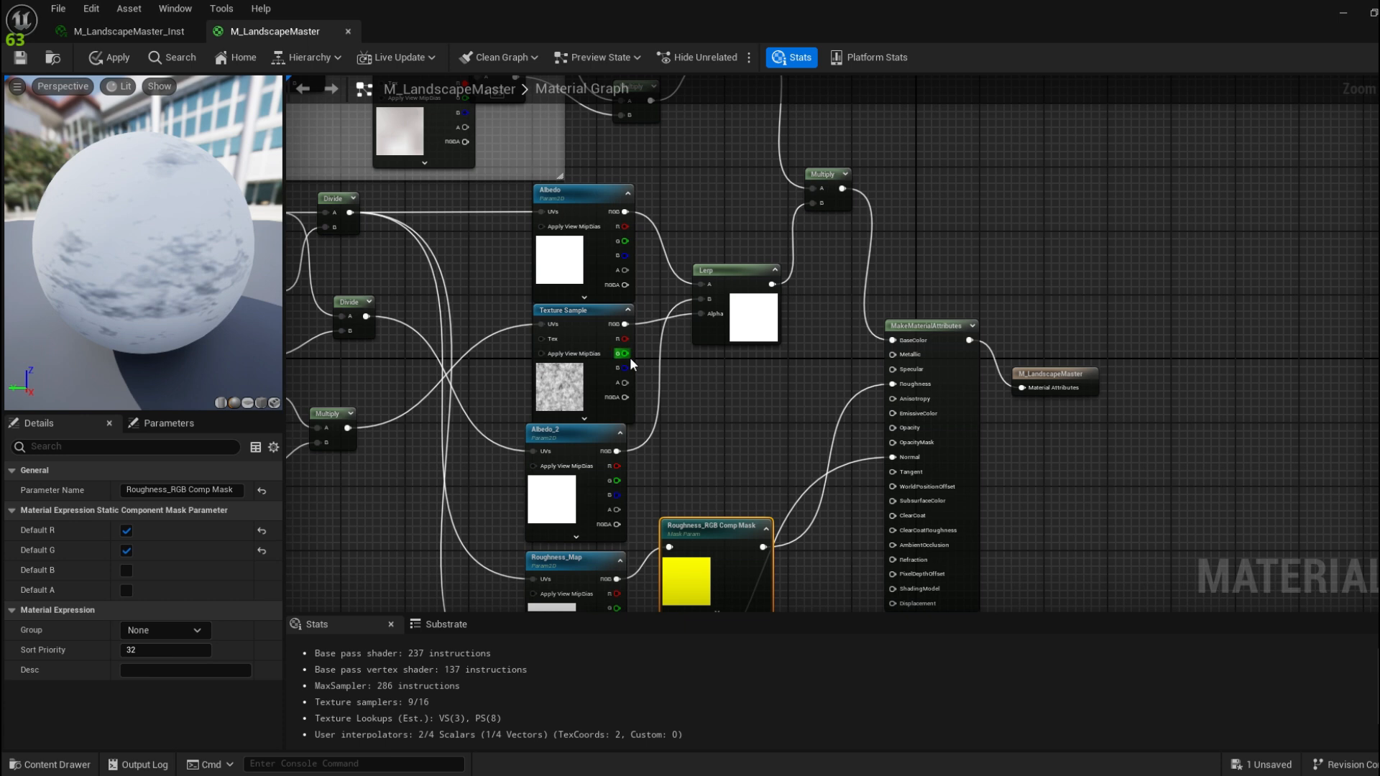
{"action": "right_click_drag", "start_coordinate": [630, 356], "coordinate": [697, 285]}
{"action": "right_click_drag", "start_coordinate": [501, 436], "coordinate": [514, 335]}
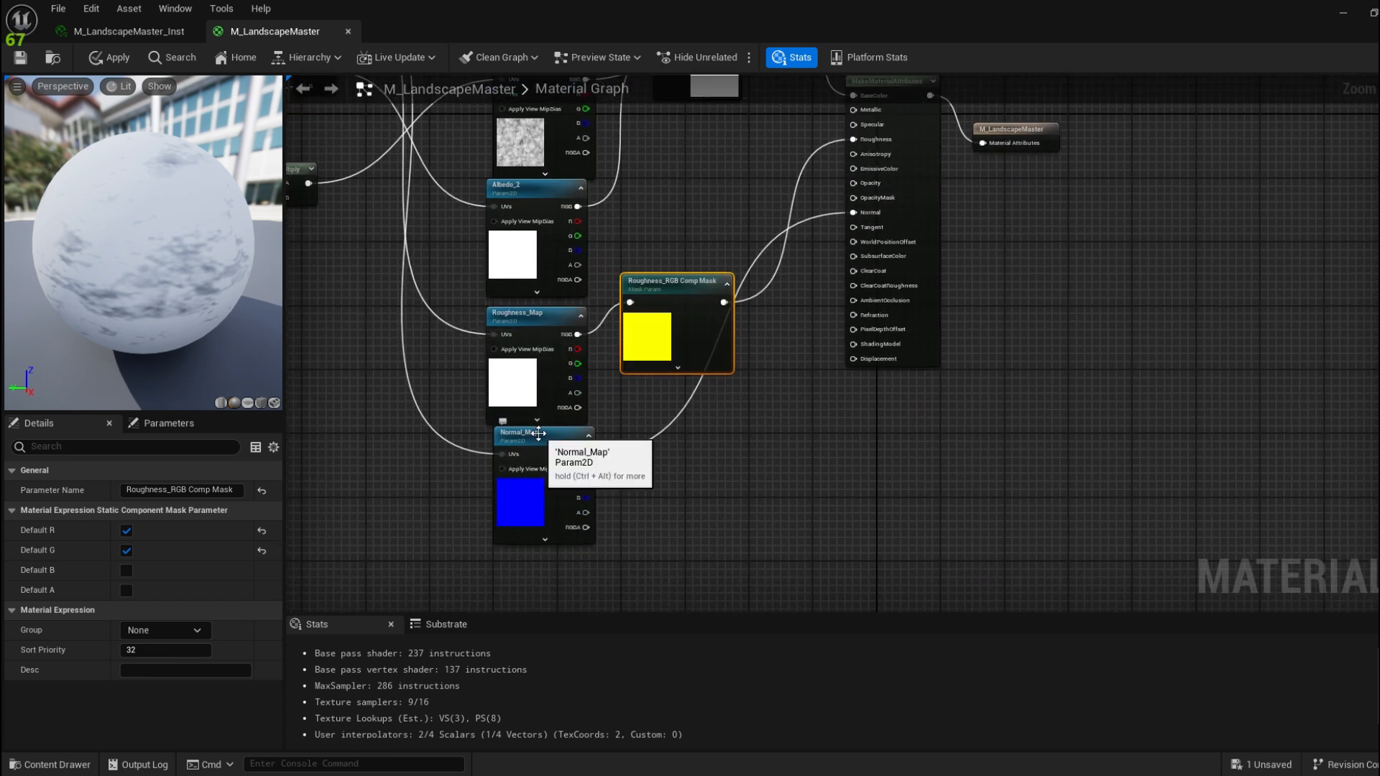
{"action": "right_click_drag", "start_coordinate": [524, 442], "coordinate": [506, 510]}
{"action": "right_click_drag", "start_coordinate": [685, 297], "coordinate": [688, 330]}
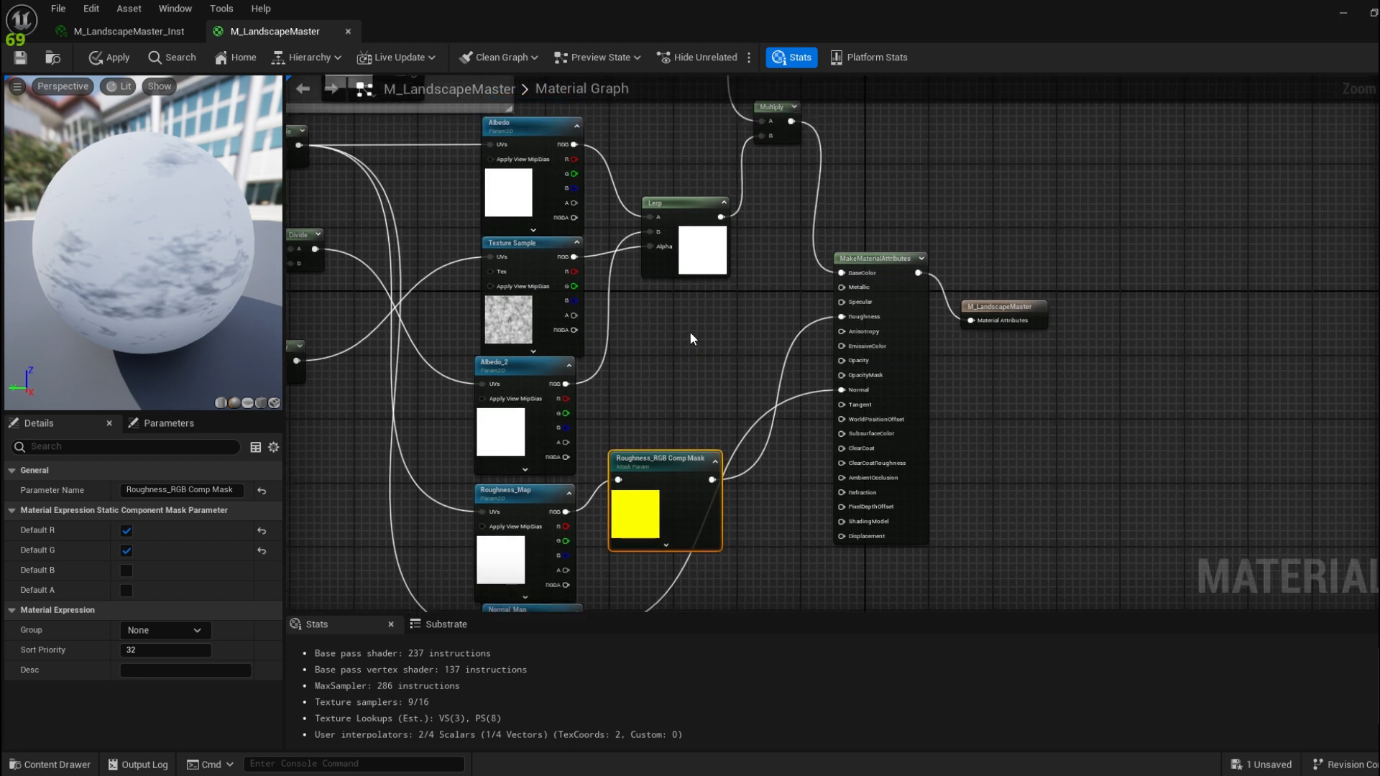
{"action": "left_click", "coordinate": [690, 209]}
{"action": "right_click_drag", "start_coordinate": [671, 402], "coordinate": [654, 307]}
{"action": "key", "text": "ctrl+v"}
{"action": "left_click_drag", "start_coordinate": [721, 441], "coordinate": [721, 532]}
{"action": "right_click_drag", "start_coordinate": [826, 549], "coordinate": [821, 433]}
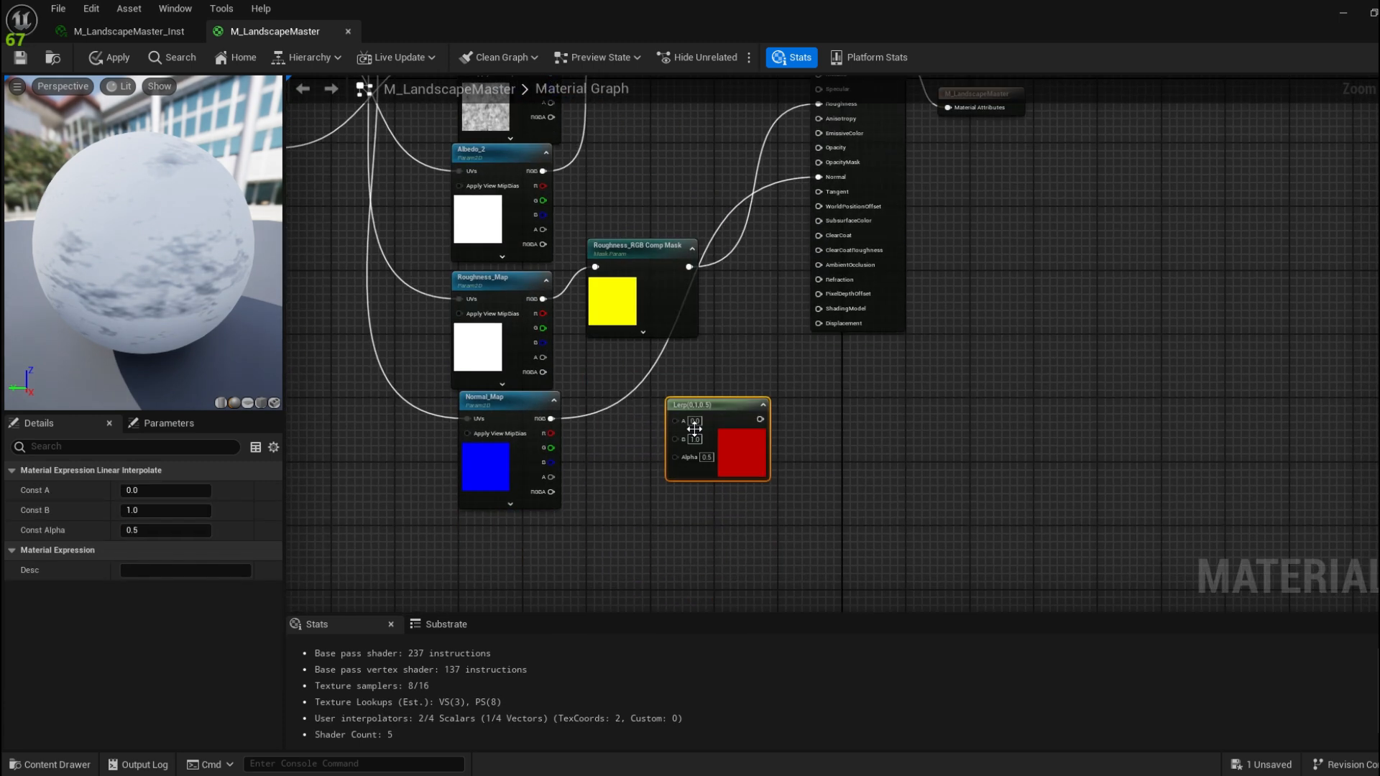
{"action": "left_click_drag", "start_coordinate": [693, 428], "coordinate": [661, 428]}
Connect Normal_Map's RGB to the new Lerp's A input and the noise Texture Sample's RGB to its Alpha
{"action": "left_click_drag", "start_coordinate": [550, 419], "coordinate": [642, 421]}
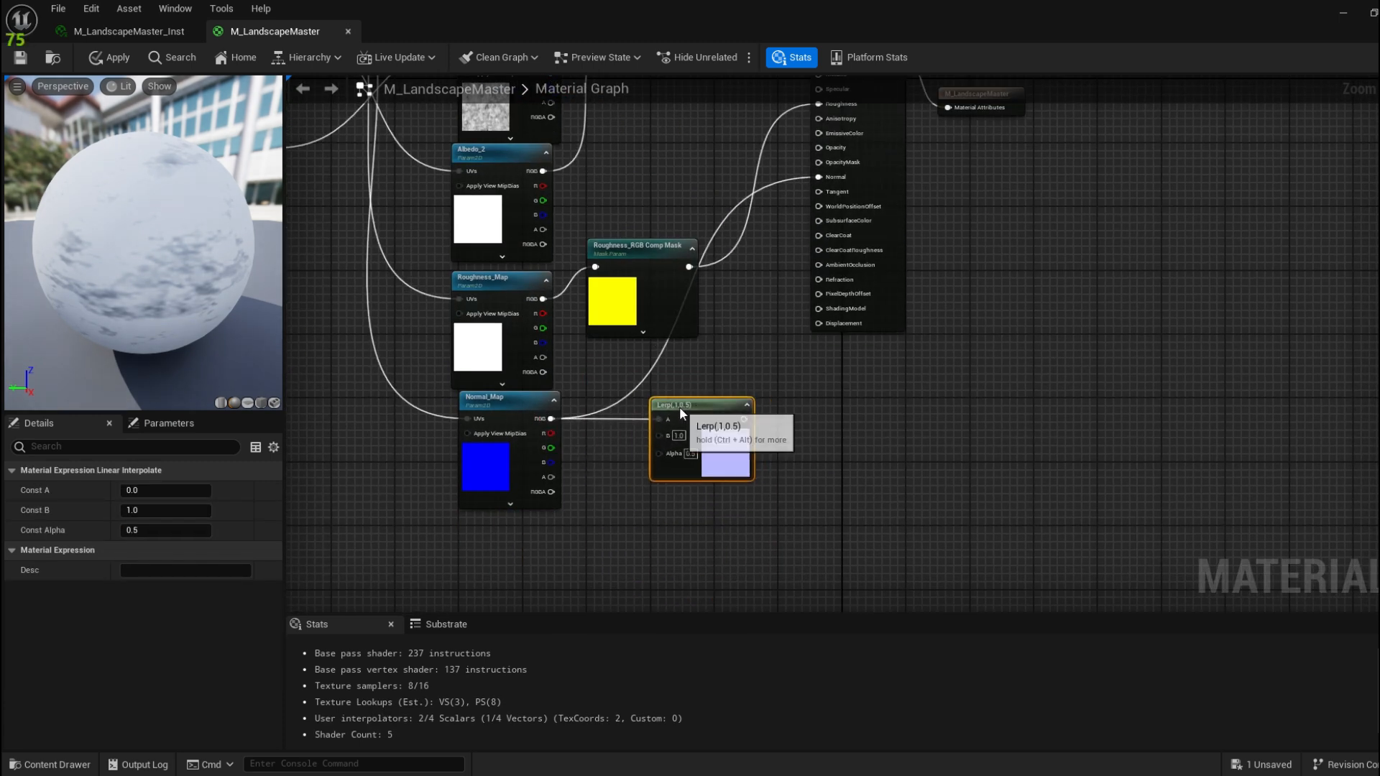
{"action": "scroll", "coordinate": [679, 410], "scroll_direction": "down", "scroll_amount": 3}
{"action": "scroll", "coordinate": [601, 208], "scroll_direction": "up", "scroll_amount": 1}
{"action": "left_click_drag", "start_coordinate": [592, 188], "coordinate": [697, 455]}
{"action": "right_click_drag", "start_coordinate": [695, 495], "coordinate": [696, 470]}
{"action": "key", "text": "alt+Tab"}
{"action": "key", "text": "alt+Tab"}
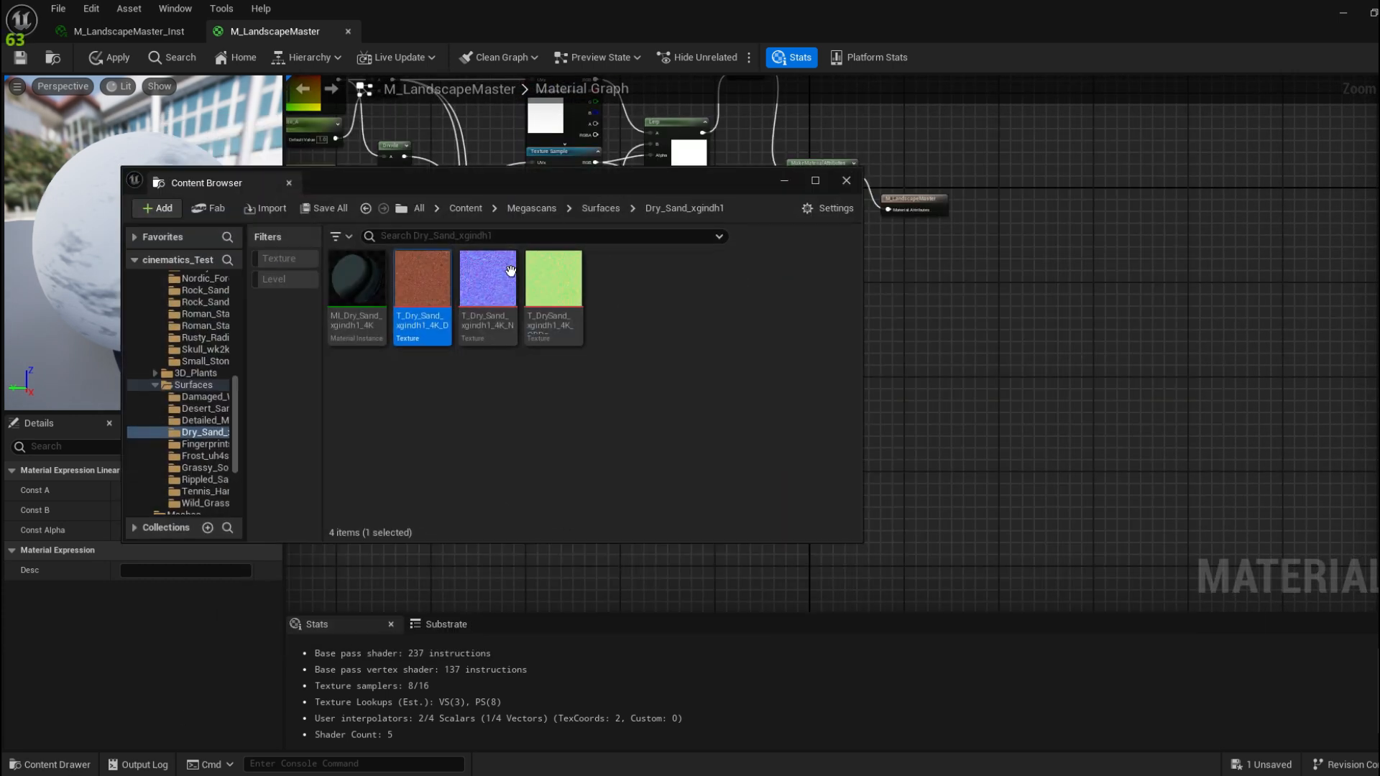
{"action": "left_click_drag", "start_coordinate": [508, 273], "coordinate": [549, 519]}
{"action": "left_click", "coordinate": [786, 183]}
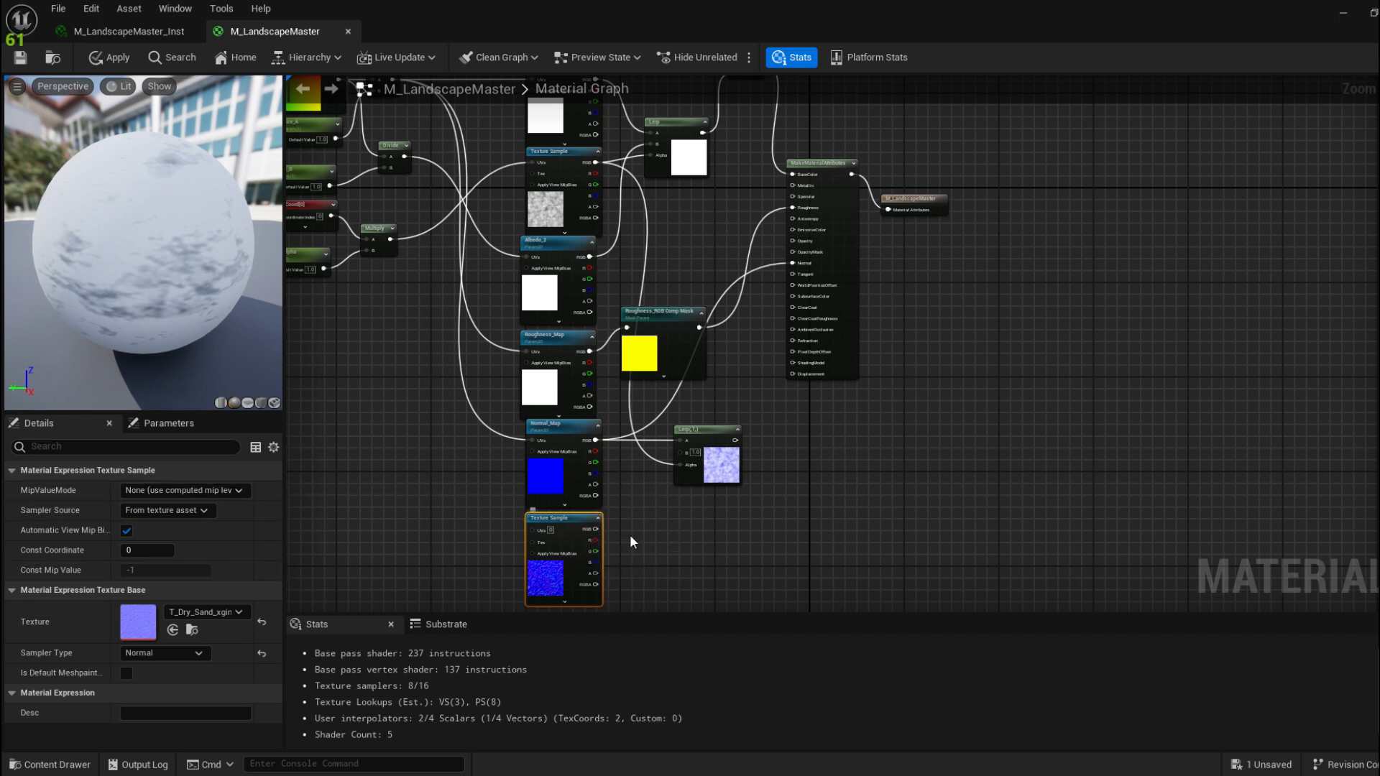
{"action": "key", "text": "ctrl+z"}
{"action": "key", "text": "ctrl+z"}
Duplicate the Normal_Map parameter, place the copy below the original and name it Normal_Map_2
{"action": "left_click", "coordinate": [576, 435]}
{"action": "right_click_drag", "start_coordinate": [577, 549], "coordinate": [572, 498]}
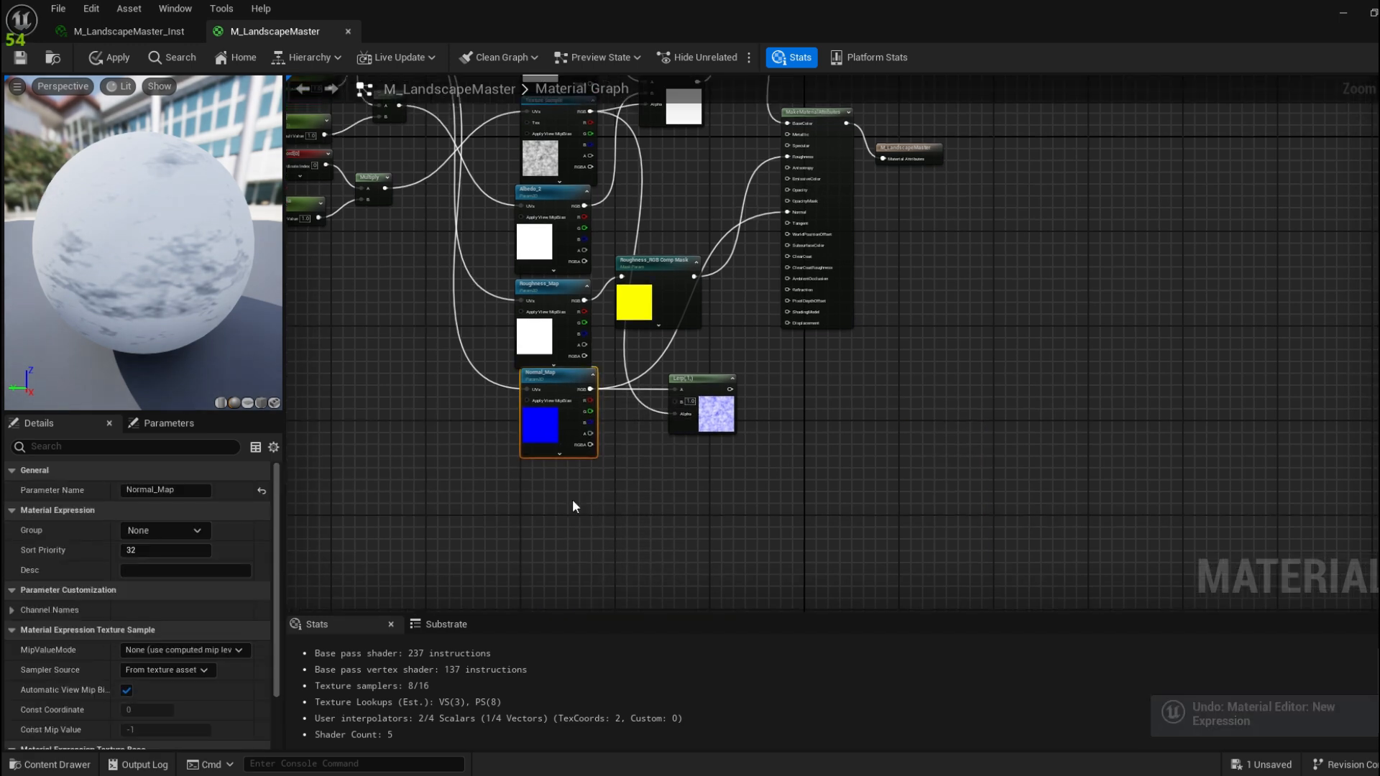
{"action": "key", "text": "ctrl+d"}
{"action": "left_click_drag", "start_coordinate": [600, 544], "coordinate": [550, 472]}
{"action": "left_click", "coordinate": [185, 489]}
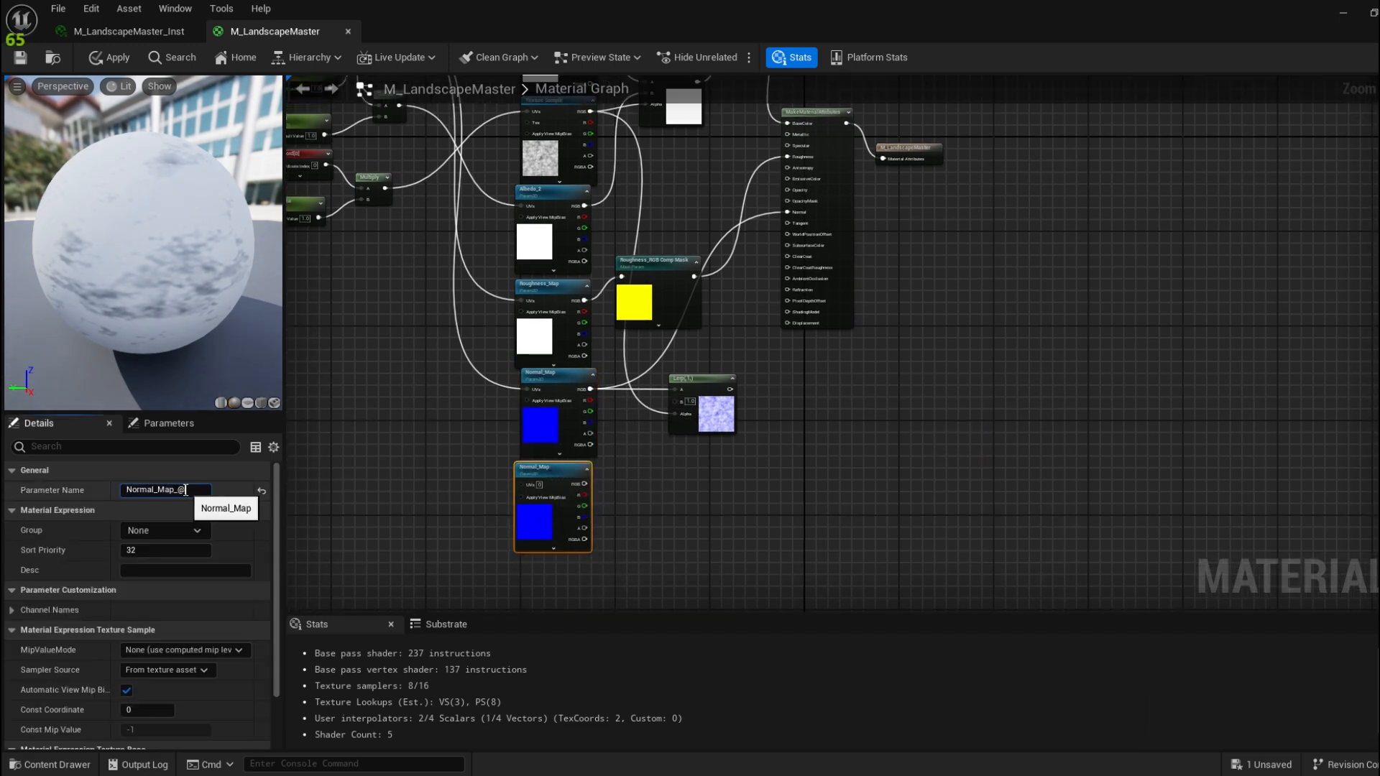
{"action": "key", "text": "Return"}
Connect Normal_Map_2's RGB to the normal Lerp's B input and the Lerp's output to the Normal material attribute
{"action": "scroll", "coordinate": [616, 497], "scroll_direction": "up", "scroll_amount": 2}
{"action": "left_click_drag", "start_coordinate": [571, 475], "coordinate": [701, 352]}
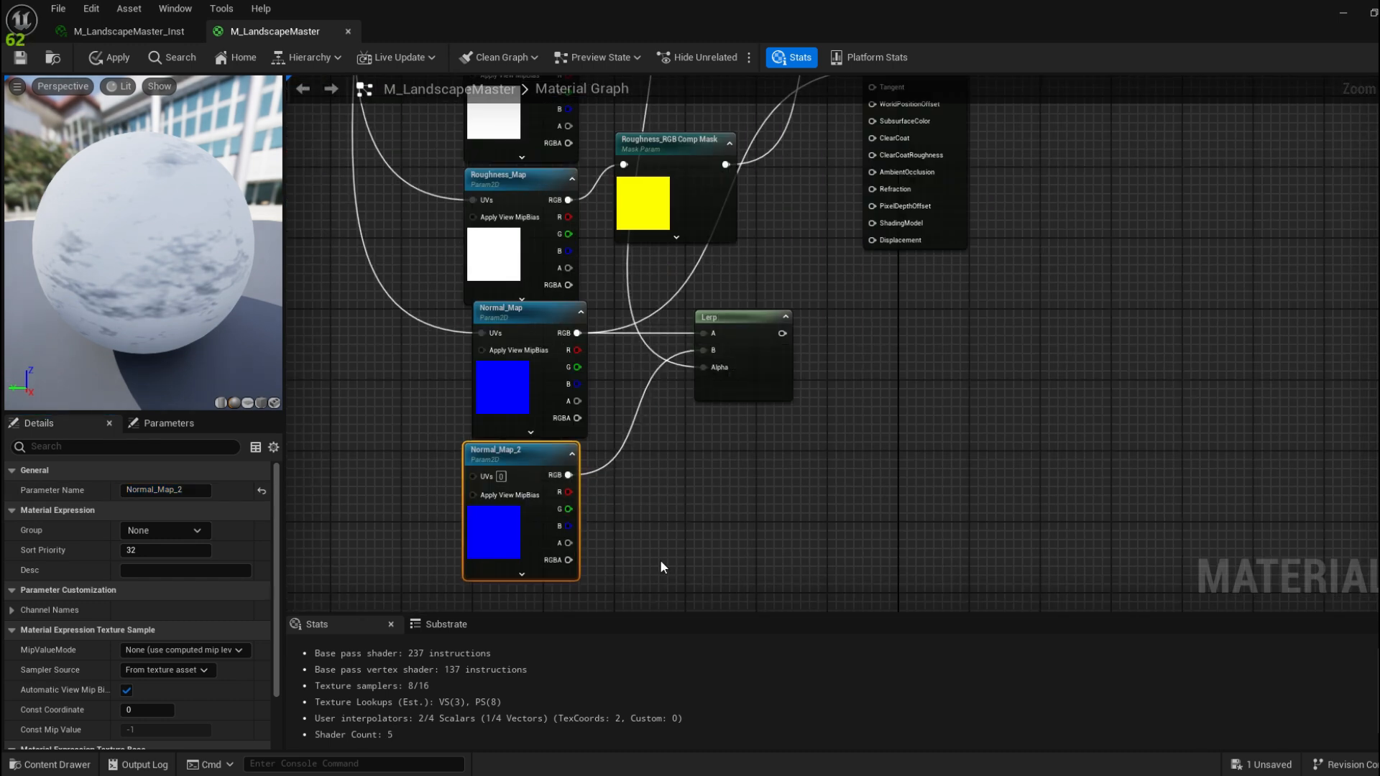
{"action": "right_click_drag", "start_coordinate": [812, 276], "coordinate": [715, 425]}
{"action": "left_click_drag", "start_coordinate": [684, 482], "coordinate": [775, 220]}
Align Normal_Map_2 under Normal_Map and move the Roughness_RGB Comp Mask farther from the Roughness_Map sample
{"action": "right_click_drag", "start_coordinate": [625, 439], "coordinate": [788, 258]}
{"action": "left_click_drag", "start_coordinate": [597, 411], "coordinate": [606, 411]}
{"action": "right_click_drag", "start_coordinate": [753, 223], "coordinate": [748, 361]}
{"action": "left_click_drag", "start_coordinate": [730, 252], "coordinate": [787, 281]}
{"action": "right_click_drag", "start_coordinate": [786, 281], "coordinate": [829, 199]}
{"action": "left_click", "coordinate": [630, 481]}
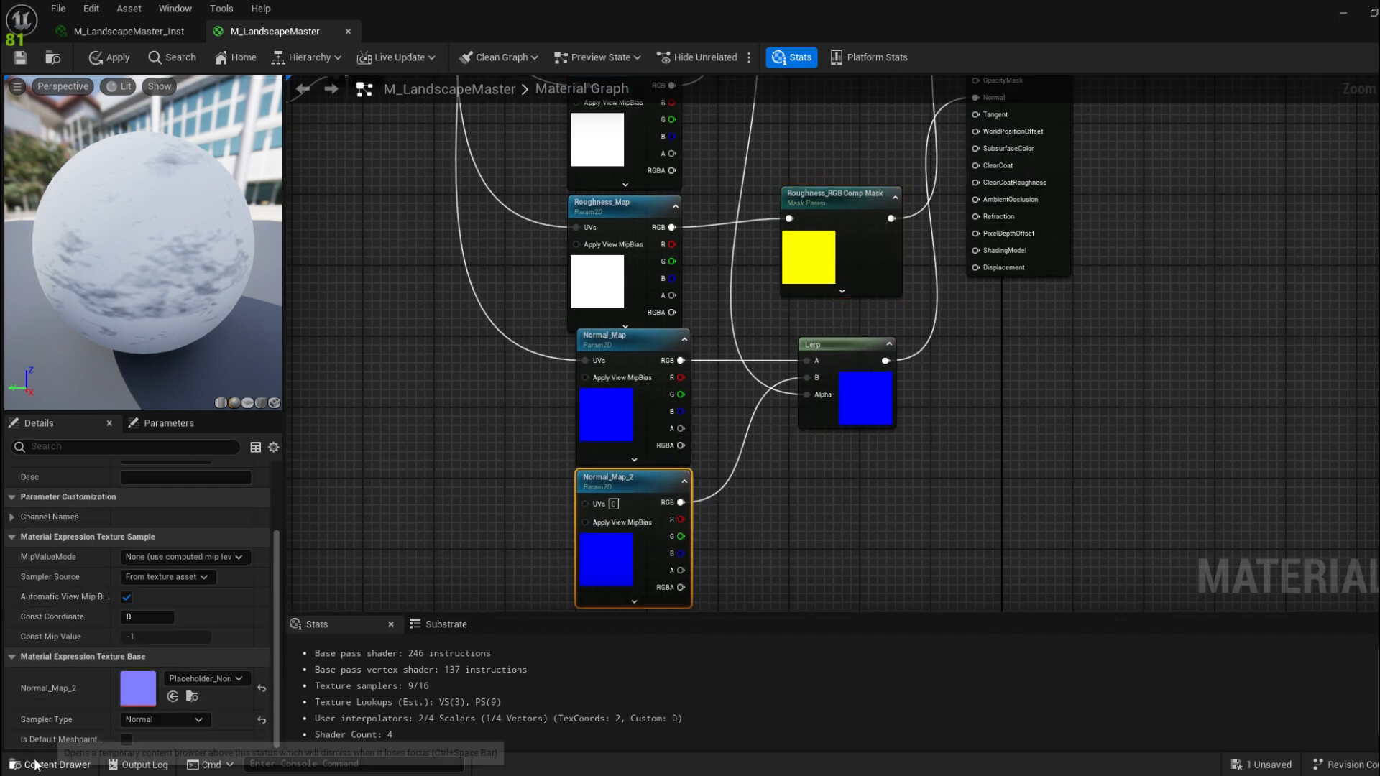
Duplicate the Roughness_Map parameter, shift both normal map nodes down and place the copy directly below the original Roughness_Map
{"action": "right_click_drag", "start_coordinate": [724, 314], "coordinate": [679, 258]}
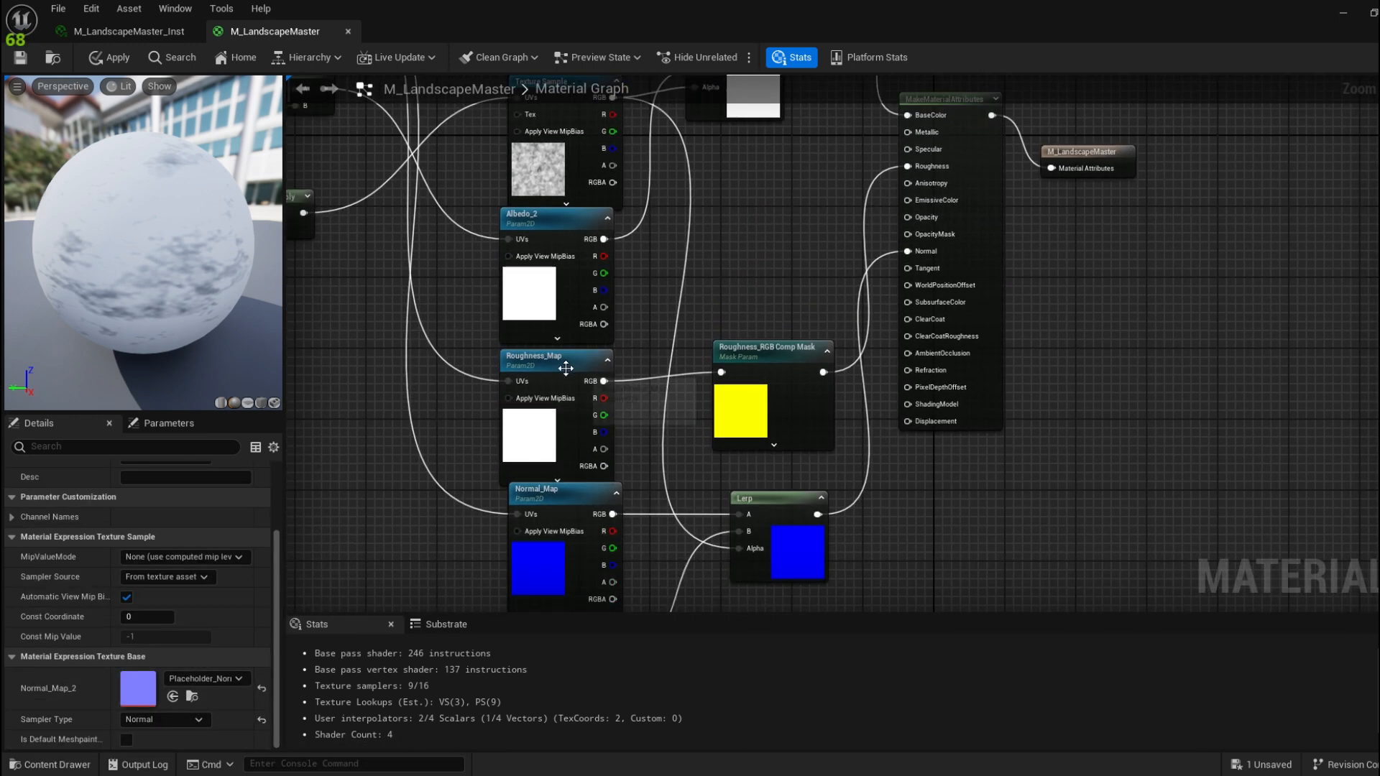
{"action": "left_click", "coordinate": [563, 366]}
{"action": "key", "text": "ctrl+d"}
{"action": "right_click_drag", "start_coordinate": [690, 460], "coordinate": [711, 232]}
{"action": "left_click", "coordinate": [622, 419]}
{"action": "left_click_drag", "start_coordinate": [585, 292], "coordinate": [575, 477], "text": "shift"}
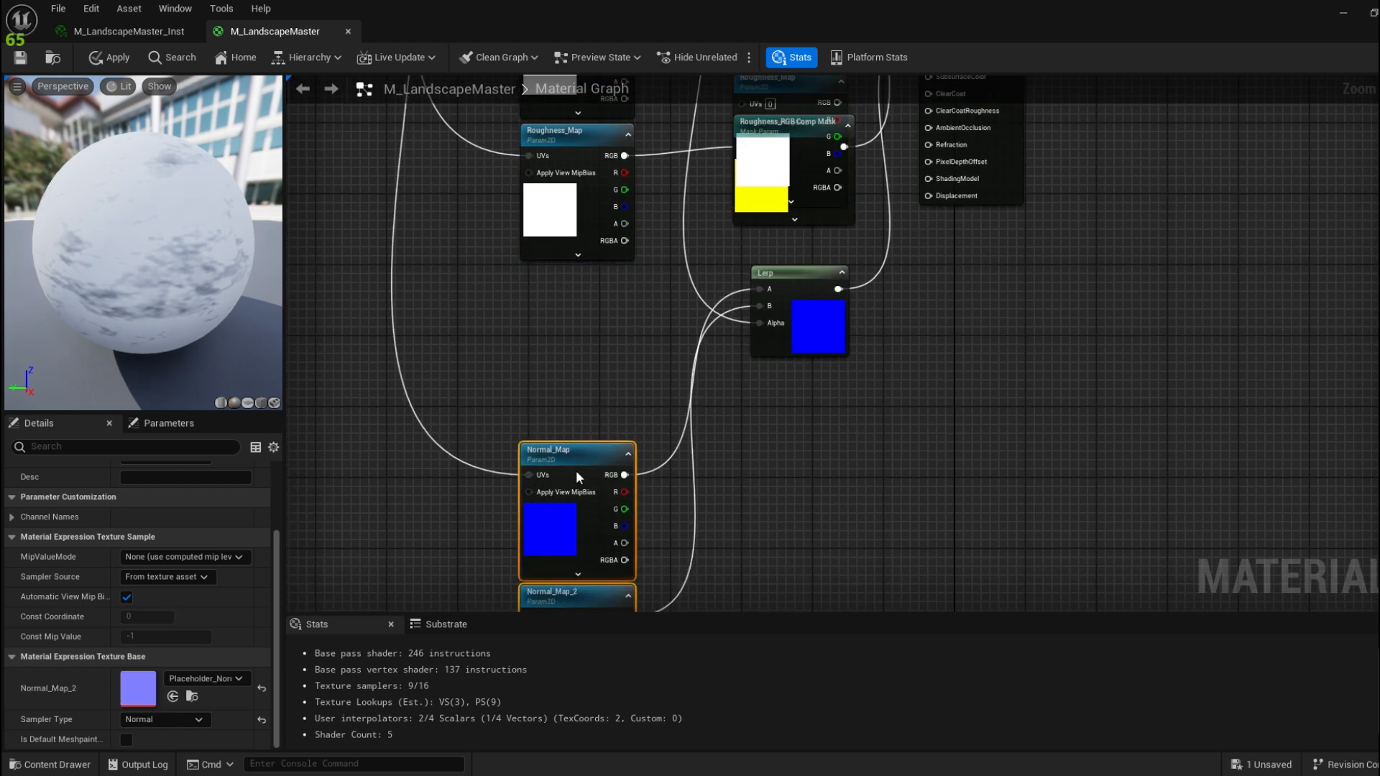
{"action": "right_click_drag", "start_coordinate": [669, 237], "coordinate": [641, 334]}
{"action": "left_click_drag", "start_coordinate": [752, 168], "coordinate": [539, 363]}
Add a Lerp node for the roughness maps and place it below the normal map Lerp
{"action": "left_click", "coordinate": [752, 375]}
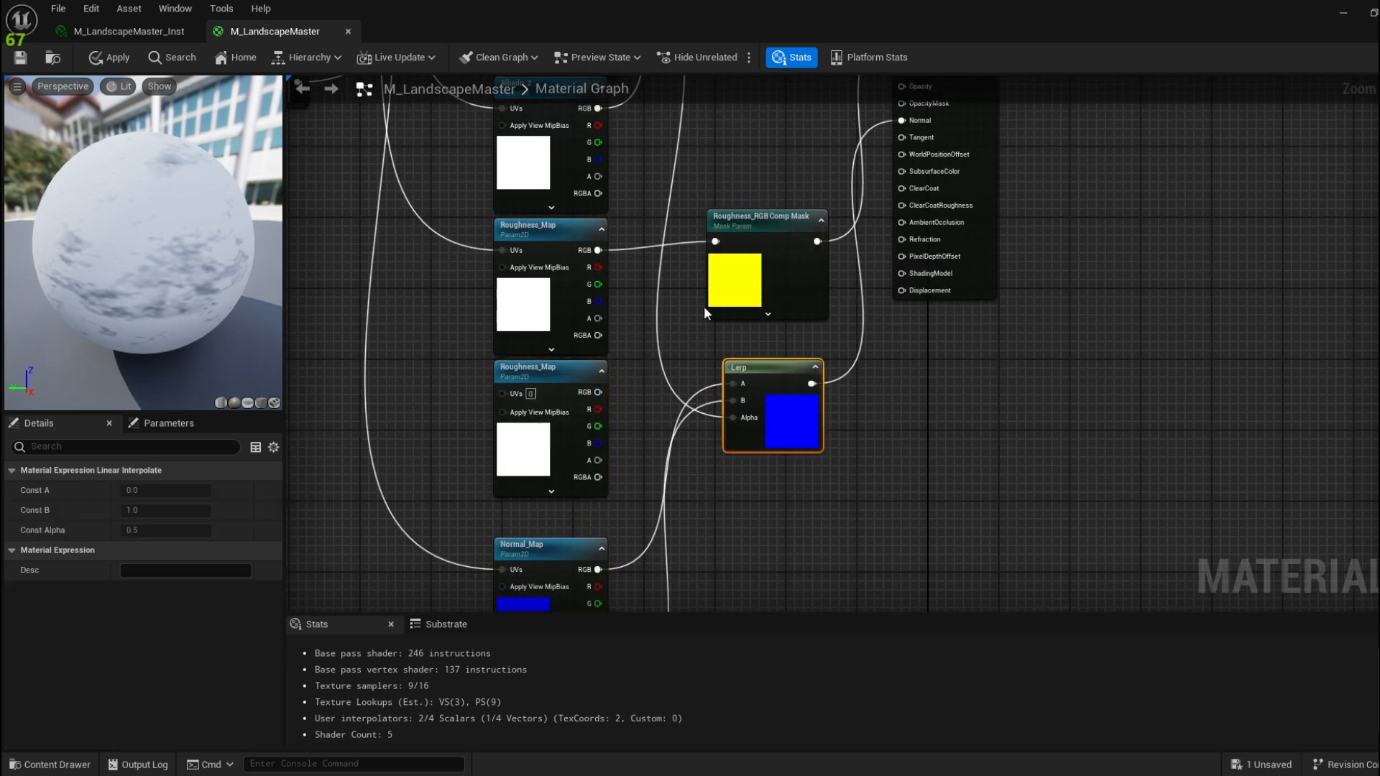
{"action": "key", "text": "l"}
{"action": "left_click", "coordinate": [704, 306]}
{"action": "left_click_drag", "start_coordinate": [715, 228], "coordinate": [714, 240]}
{"action": "left_click", "coordinate": [683, 287]}
{"action": "left_click_drag", "start_coordinate": [717, 313], "coordinate": [752, 481]}
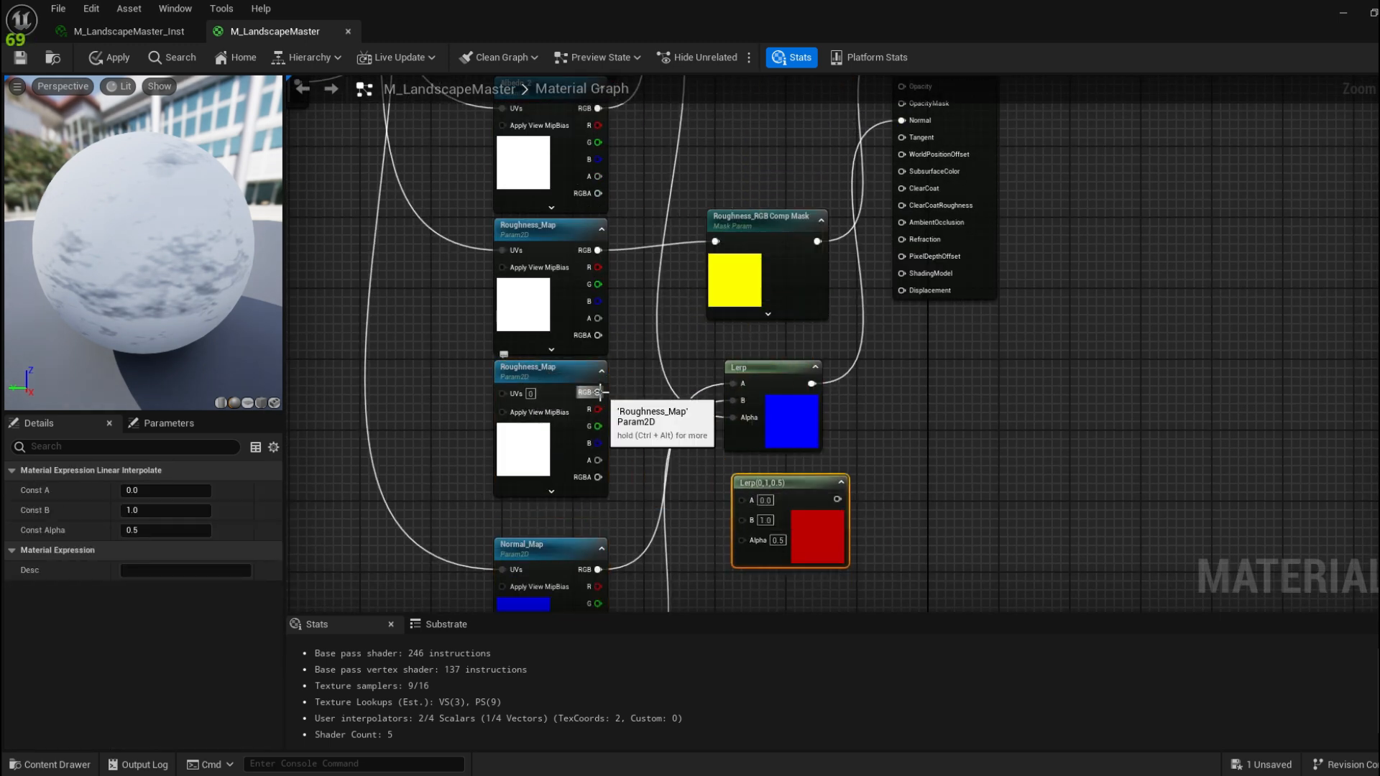
Connect the duplicated Roughness_Map to the new Lerp's A, the original to B, and the Lerp's output to the Roughness_RGB Comp Mask
{"action": "left_click_drag", "start_coordinate": [598, 392], "coordinate": [723, 497]}
{"action": "left_click_drag", "start_coordinate": [731, 228], "coordinate": [731, 237]}
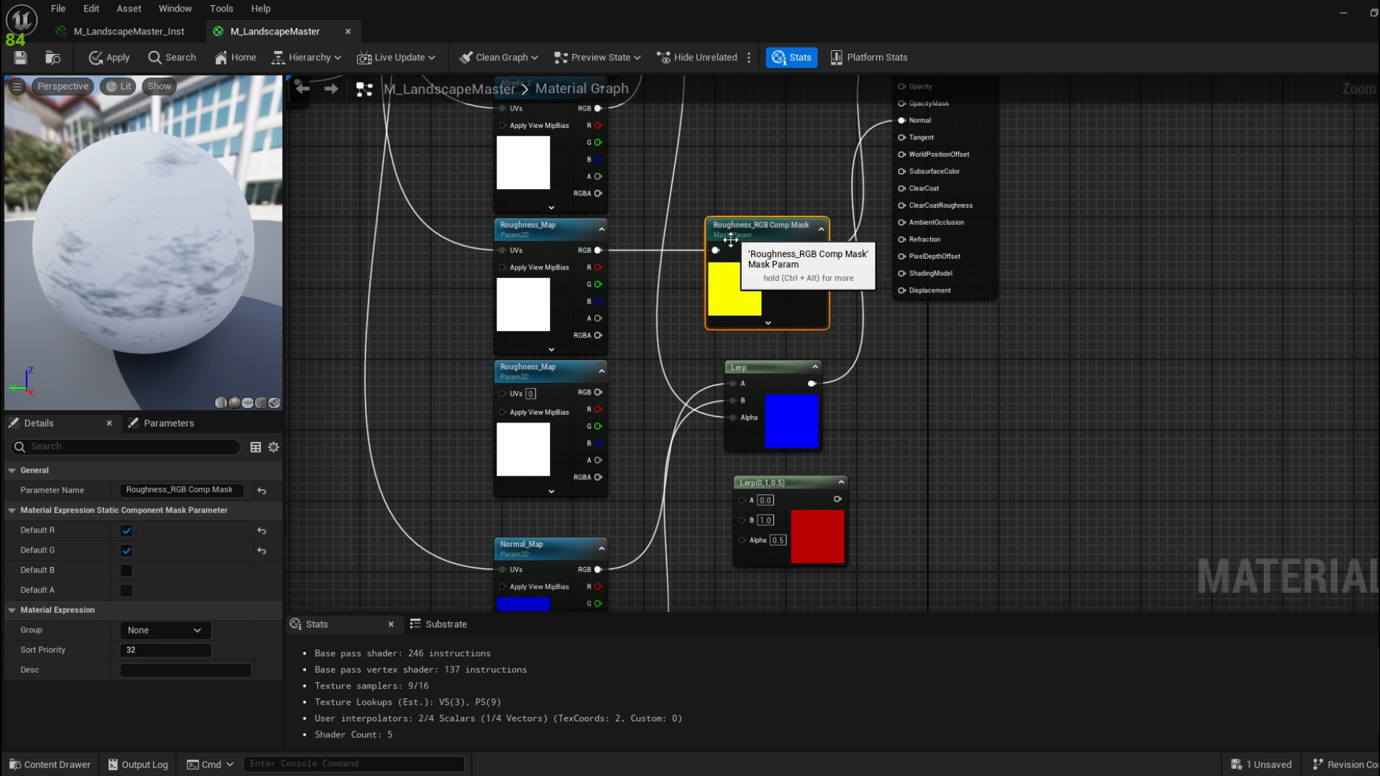
{"action": "right_click_drag", "start_coordinate": [683, 330], "coordinate": [682, 283]}
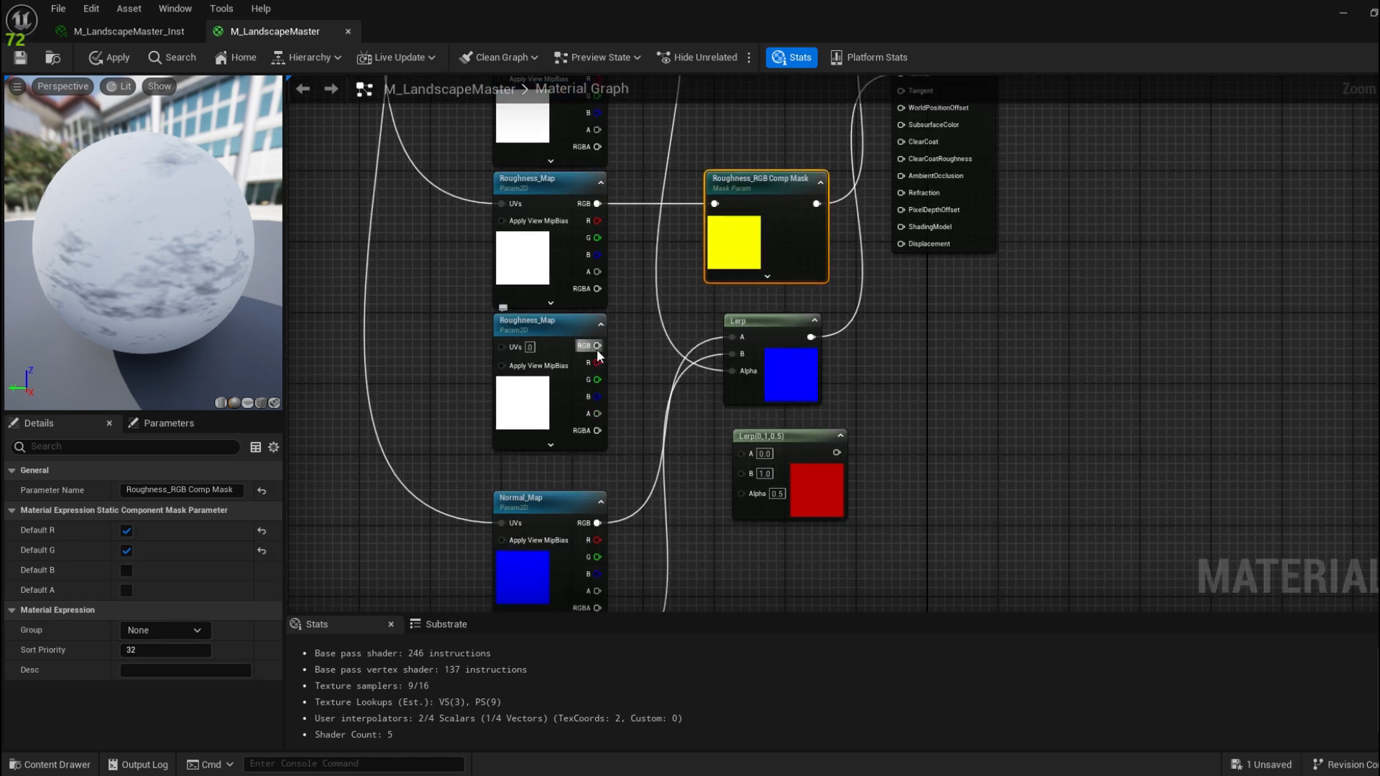
{"action": "left_click_drag", "start_coordinate": [597, 346], "coordinate": [742, 455]}
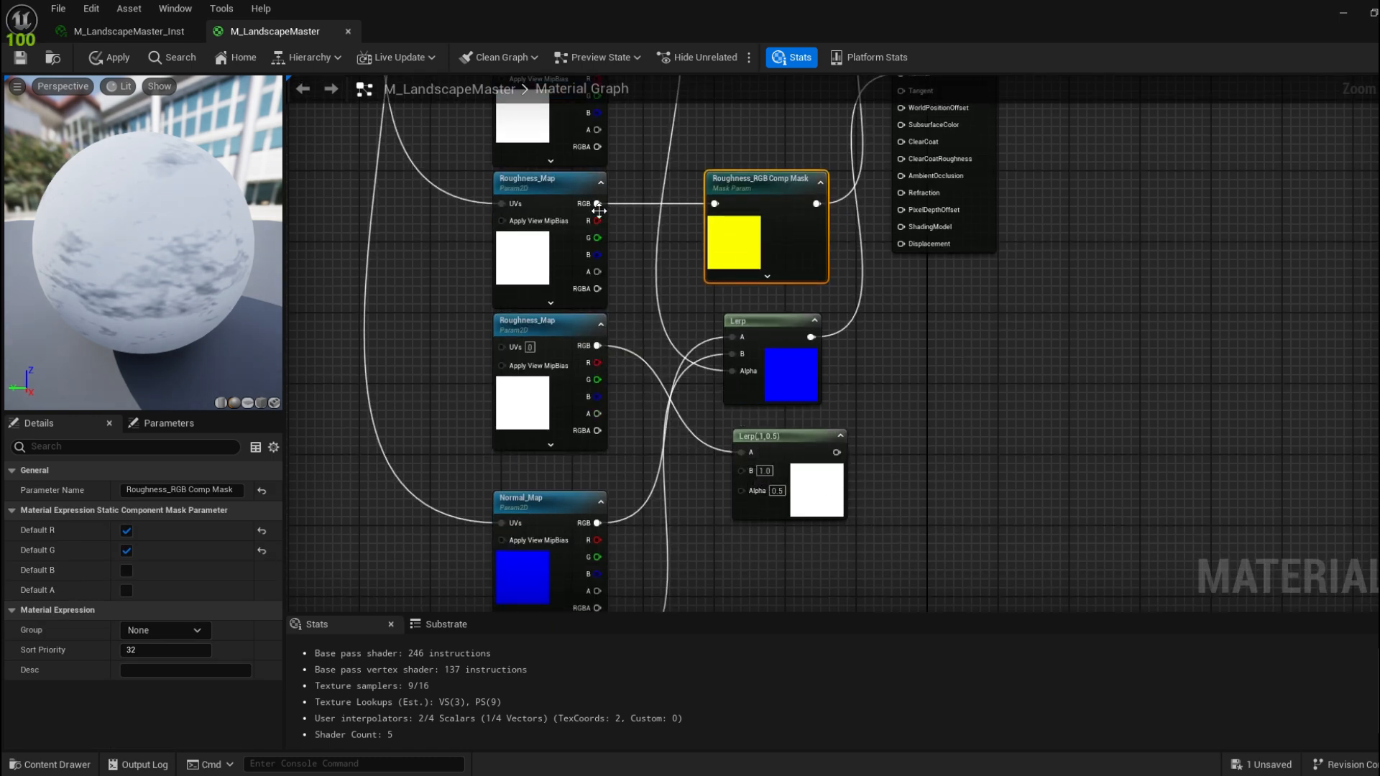
{"action": "left_click_drag", "start_coordinate": [598, 204], "coordinate": [743, 473]}
{"action": "left_click_drag", "start_coordinate": [836, 452], "coordinate": [714, 204]}
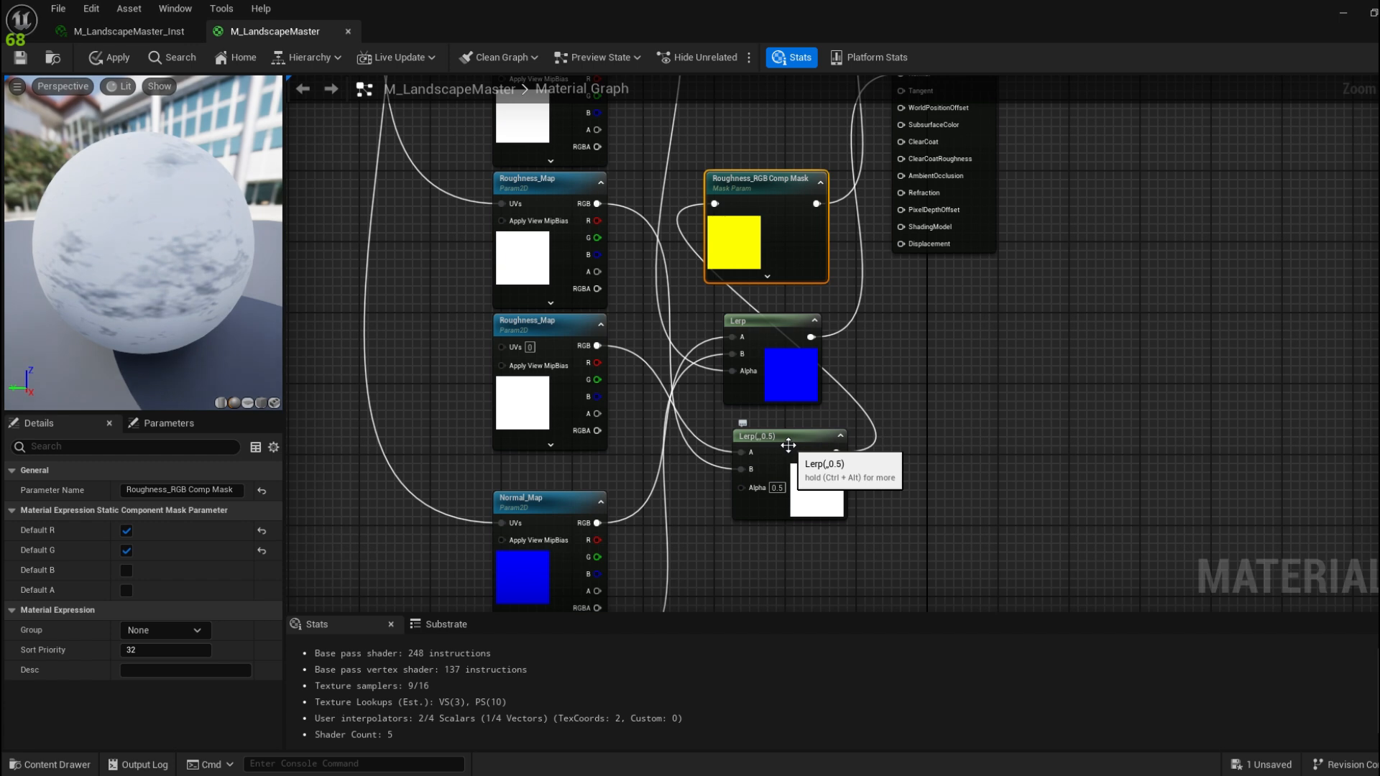
Connect the noise Texture Sample to the roughness Lerp's Alpha and position both Lerp nodes beside their own texture maps
{"action": "right_click_drag", "start_coordinate": [923, 276], "coordinate": [937, 324]}
{"action": "right_click_drag", "start_coordinate": [659, 234], "coordinate": [661, 386]}
{"action": "left_click_drag", "start_coordinate": [624, 118], "coordinate": [756, 415]}
{"action": "right_click_drag", "start_coordinate": [784, 309], "coordinate": [763, 364]}
{"action": "left_click_drag", "start_coordinate": [764, 309], "coordinate": [769, 525]}
{"action": "left_click_drag", "start_coordinate": [760, 440], "coordinate": [739, 329]}
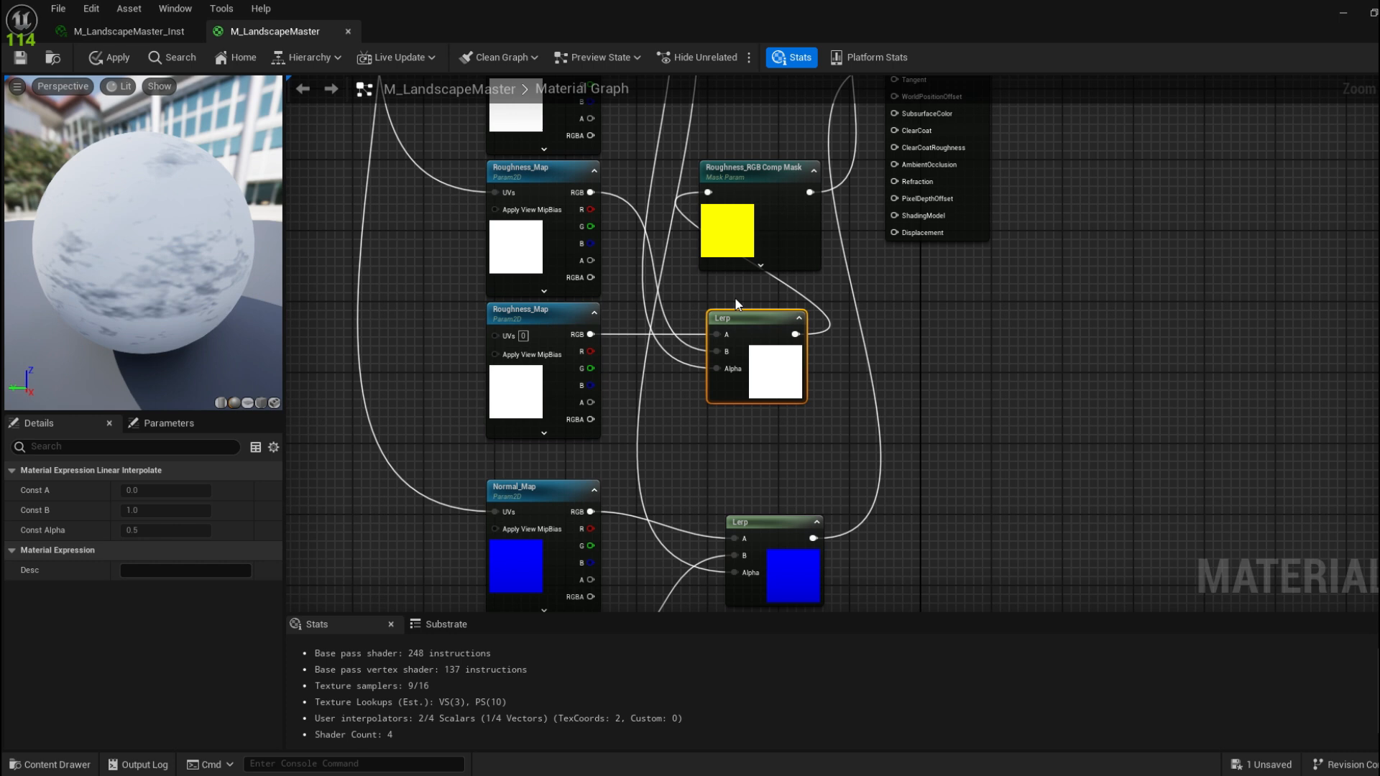
Place the Roughness_RGB Comp Mask after the roughness Lerp and move the MakeMaterialAttributes and output nodes lower to tidy the graph
{"action": "left_click_drag", "start_coordinate": [752, 187], "coordinate": [903, 329]}
{"action": "right_click_drag", "start_coordinate": [949, 222], "coordinate": [838, 412]}
{"action": "left_click_drag", "start_coordinate": [1058, 263], "coordinate": [1066, 459]}
{"action": "right_click_drag", "start_coordinate": [826, 460], "coordinate": [873, 214]}
{"action": "left_click_drag", "start_coordinate": [709, 471], "coordinate": [709, 452]}
{"action": "scroll", "coordinate": [709, 452], "scroll_direction": "down", "scroll_amount": 2}
{"action": "left_click", "coordinate": [797, 338]}
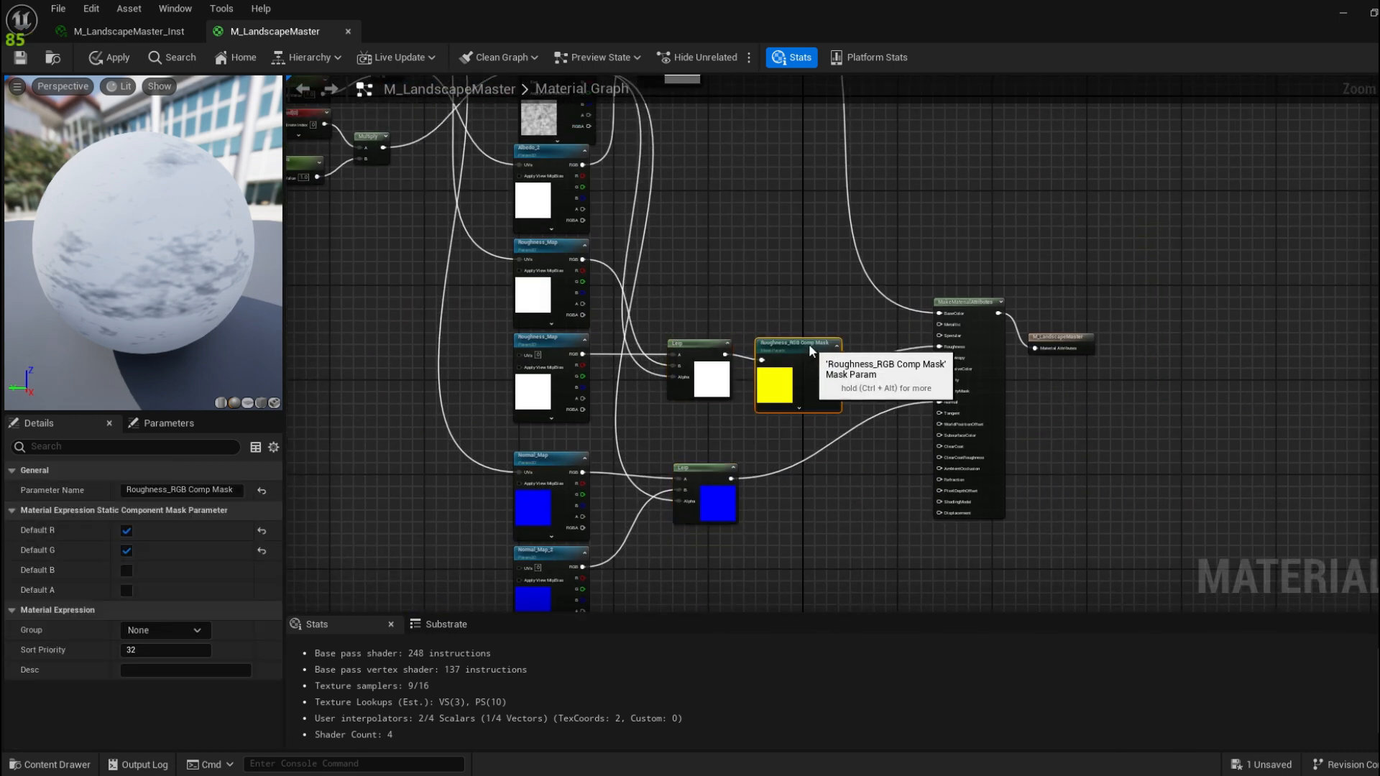
Connect the Size_B Divide output to the UVs of the duplicated Roughness_Map and Normal_Map_2, and save the master material
{"action": "right_click_drag", "start_coordinate": [734, 288], "coordinate": [811, 277]}
{"action": "left_click", "coordinate": [110, 57]}
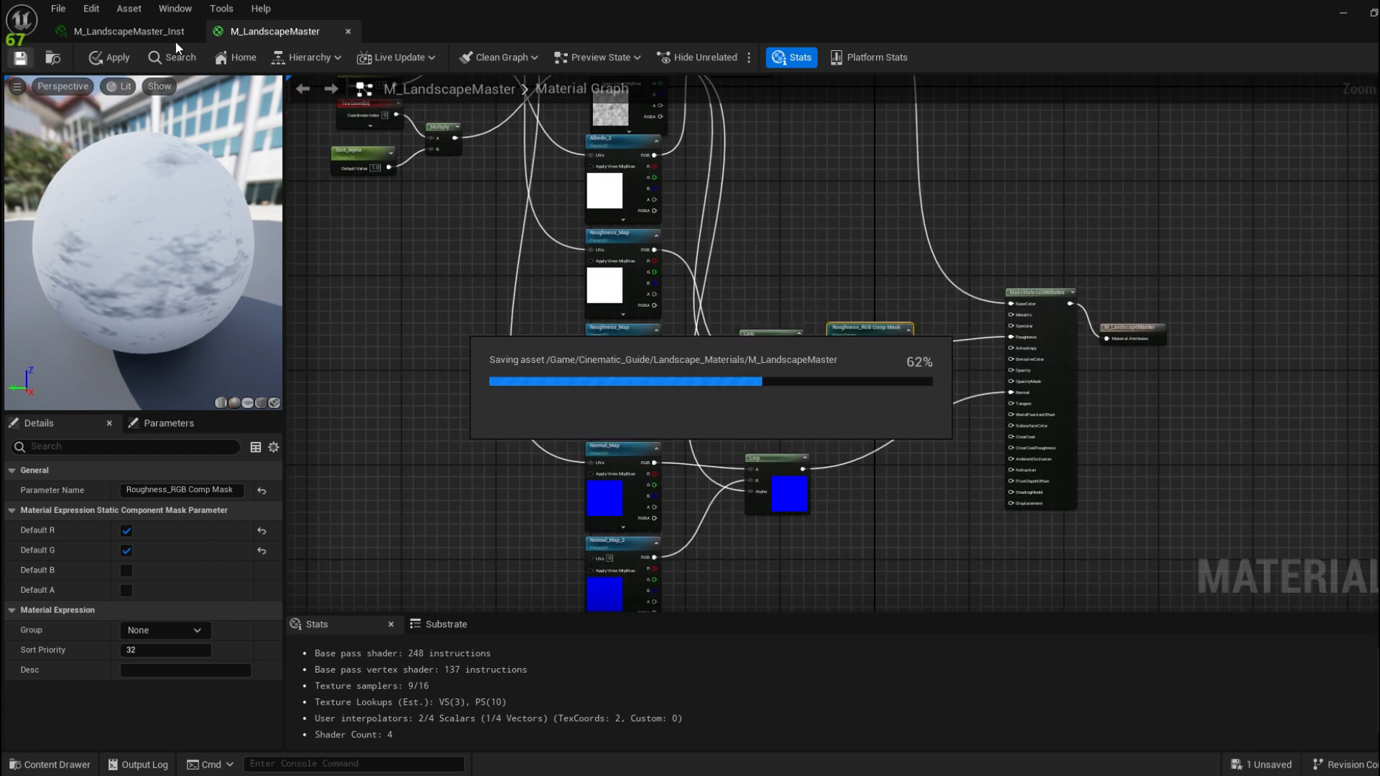
{"action": "right_click_drag", "start_coordinate": [507, 212], "coordinate": [572, 371]}
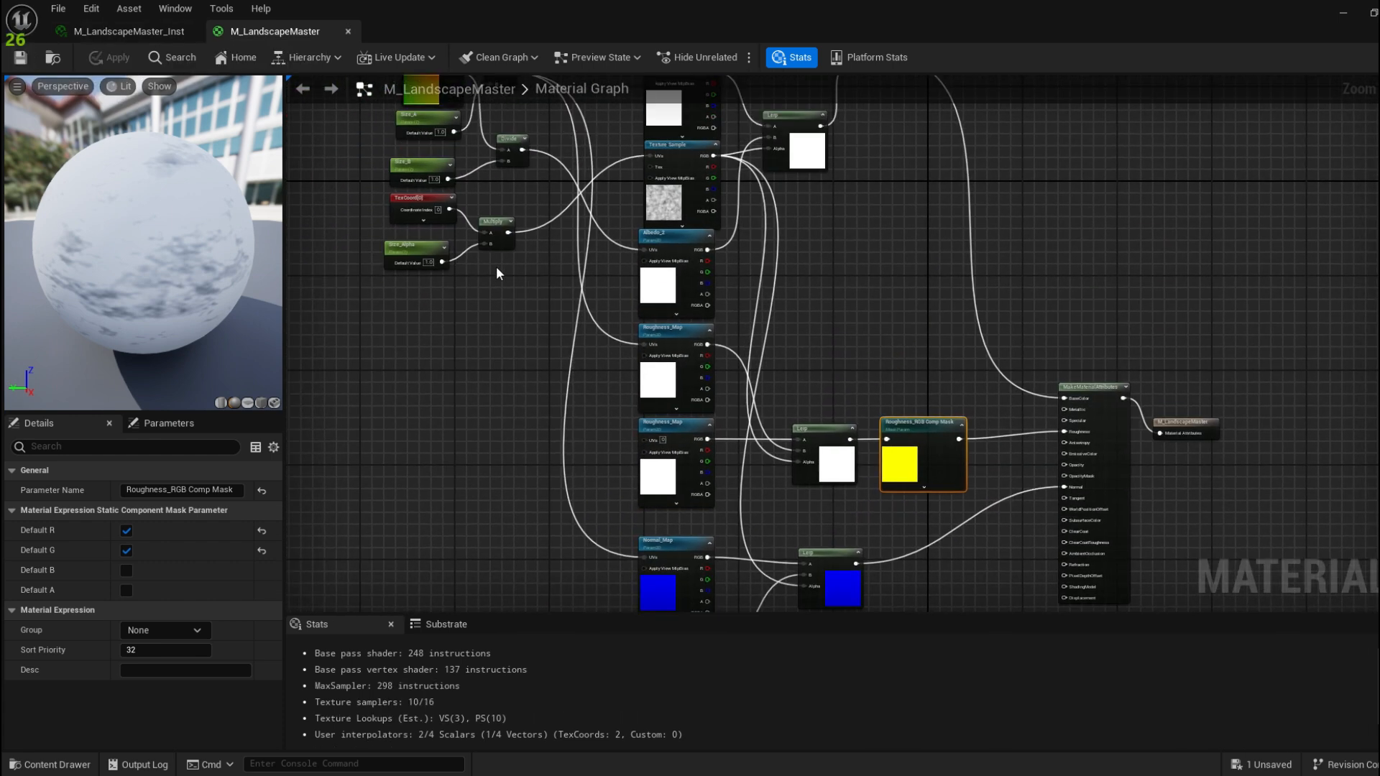
{"action": "scroll", "coordinate": [560, 251], "scroll_direction": "up", "scroll_amount": 1}
{"action": "right_click_drag", "start_coordinate": [574, 247], "coordinate": [509, 198]}
{"action": "left_click_drag", "start_coordinate": [509, 199], "coordinate": [669, 554]}
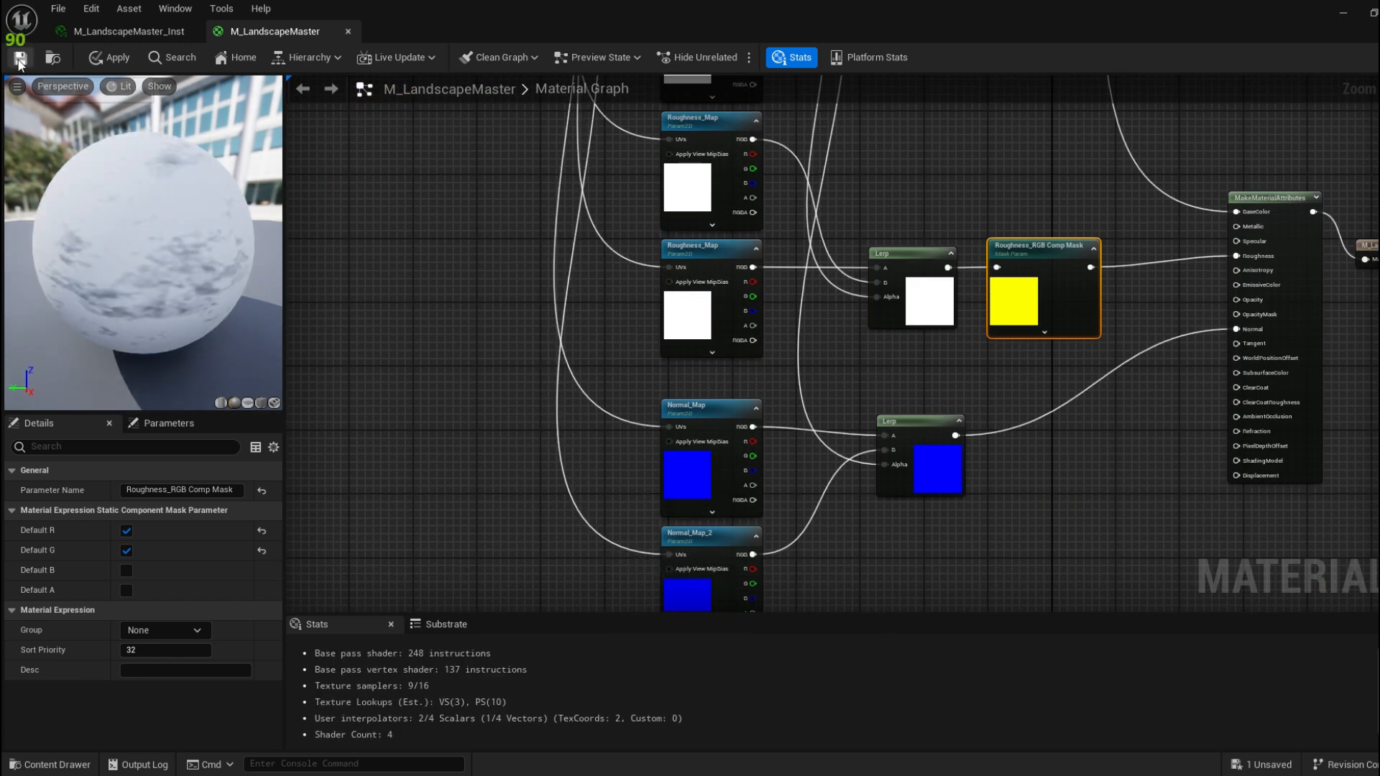
{"action": "key", "text": "ctrl+s"}
Rename the duplicated roughness parameter Roughness_Map_2 in the master material and return to the material instance
{"action": "left_click", "coordinate": [102, 29]}
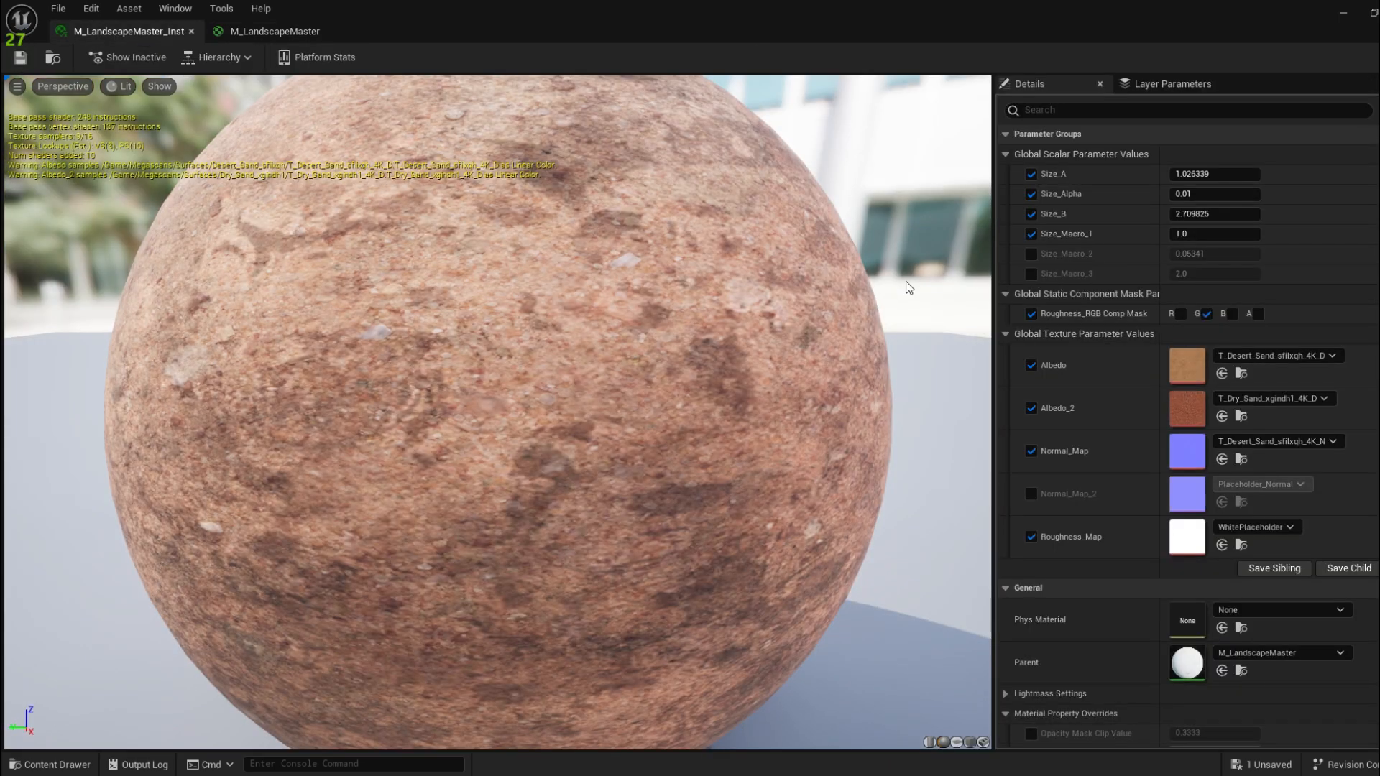
{"action": "left_click", "coordinate": [273, 31]}
{"action": "left_click", "coordinate": [107, 31]}
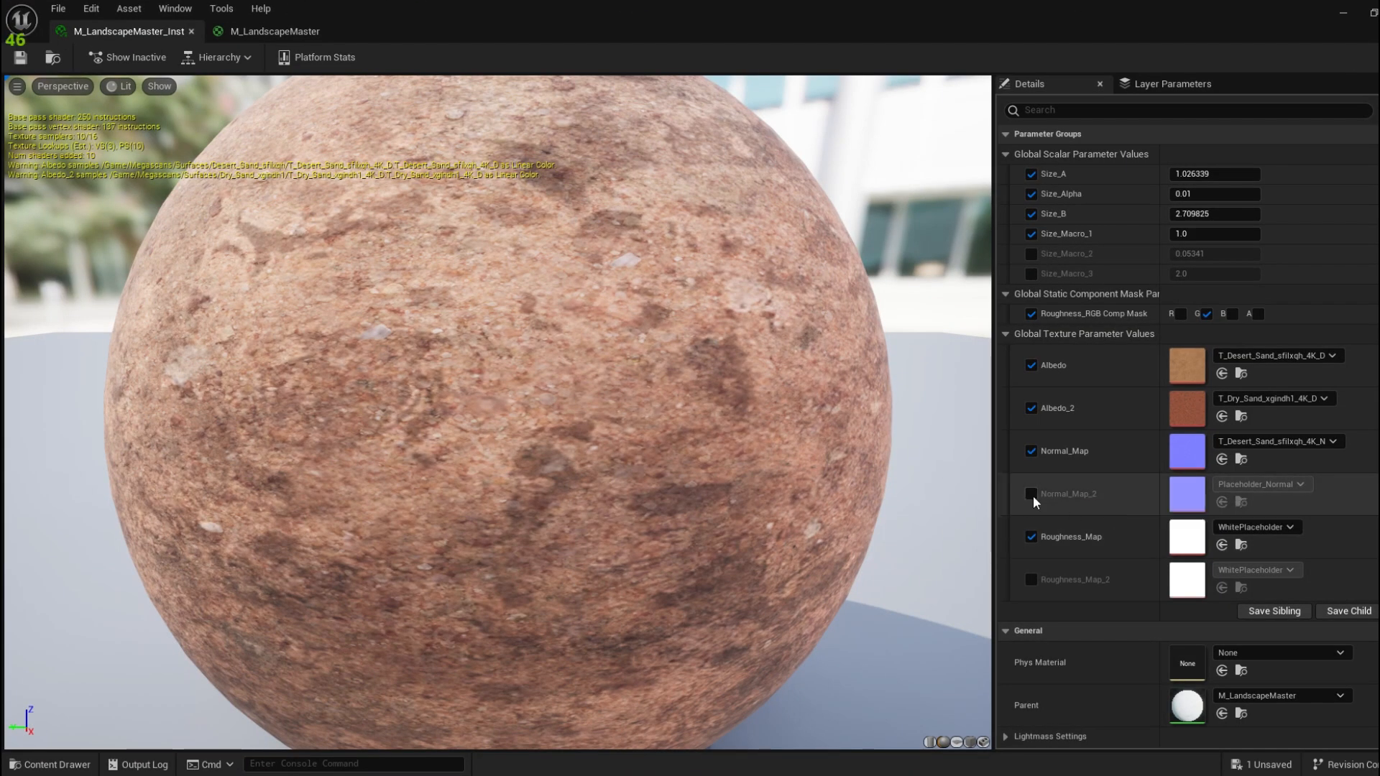
Enable the Normal_Map_2 and Roughness_Map_2 overrides and assign T_Dry_Sand_xgindh1_4K_N to Normal_Map_2
{"action": "left_click", "coordinate": [1033, 494]}
{"action": "left_click", "coordinate": [1032, 584]}
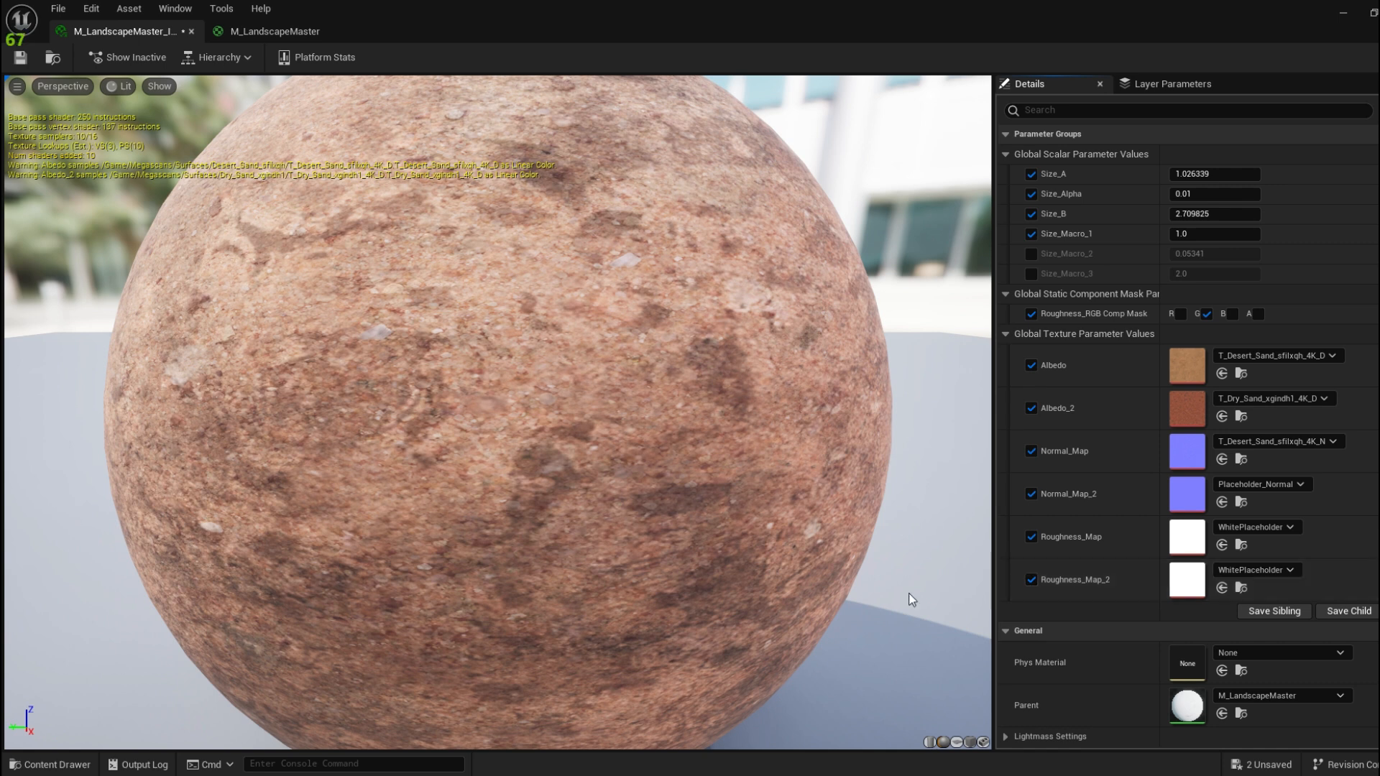
{"action": "left_click", "coordinate": [49, 766]}
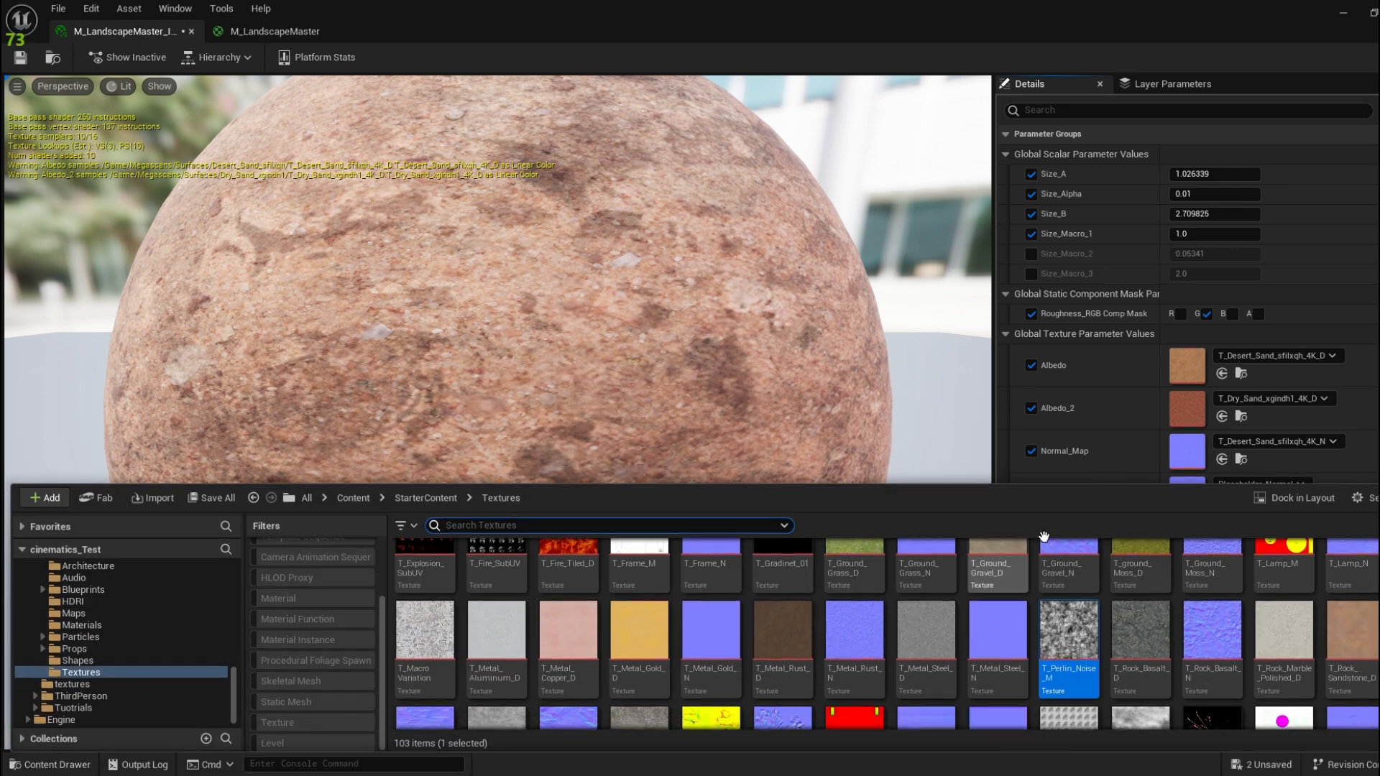
{"action": "left_click", "coordinate": [1207, 467]}
{"action": "left_click", "coordinate": [1240, 417]}
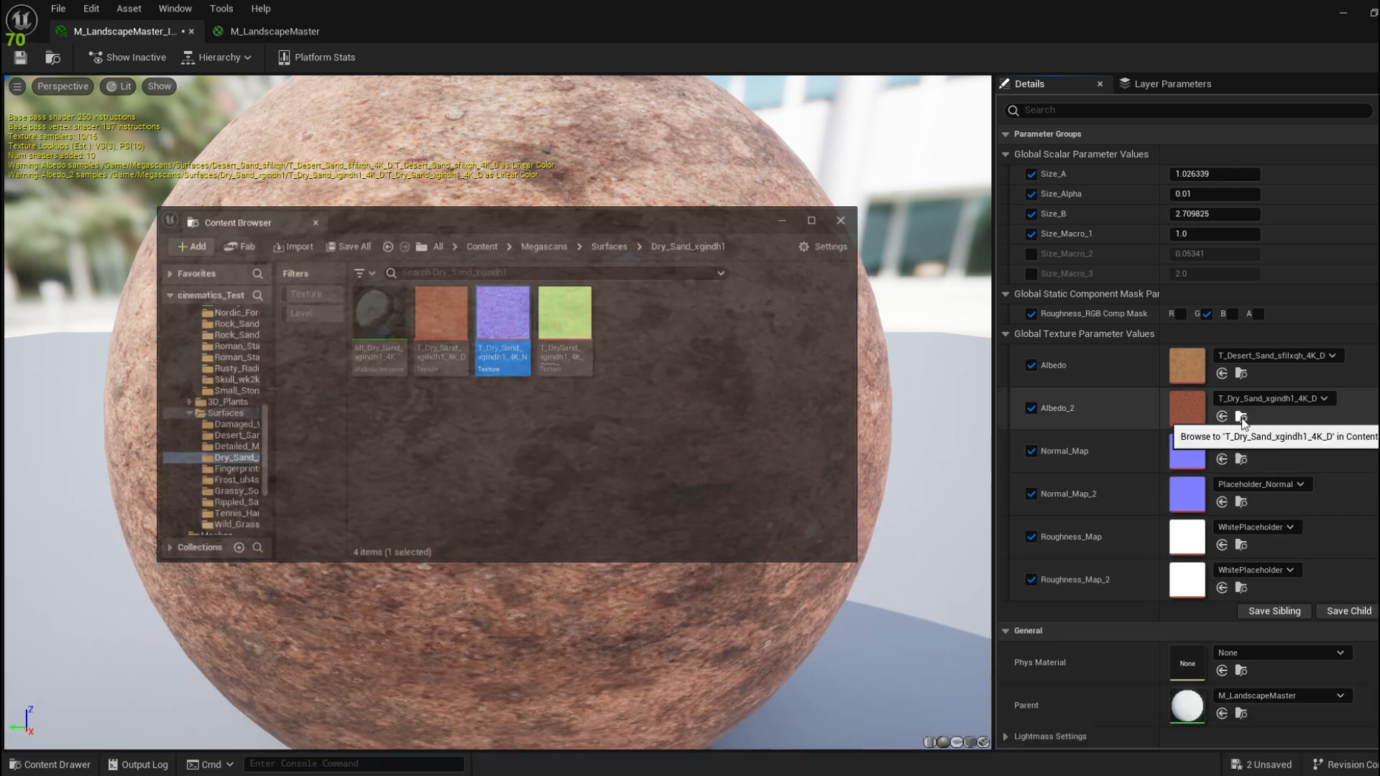
{"action": "left_click_drag", "start_coordinate": [697, 172], "coordinate": [575, 167]}
{"action": "left_click", "coordinate": [359, 277]}
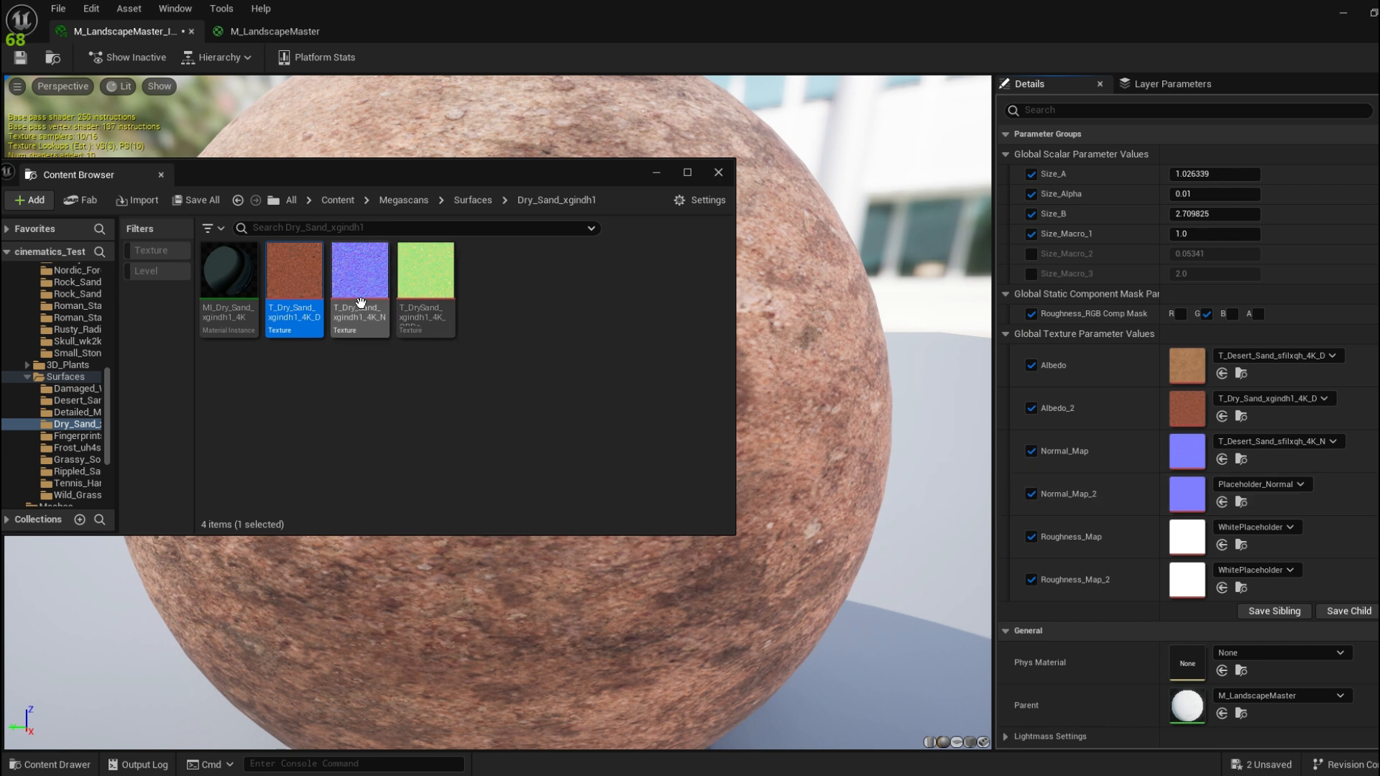
{"action": "left_click", "coordinate": [1222, 501]}
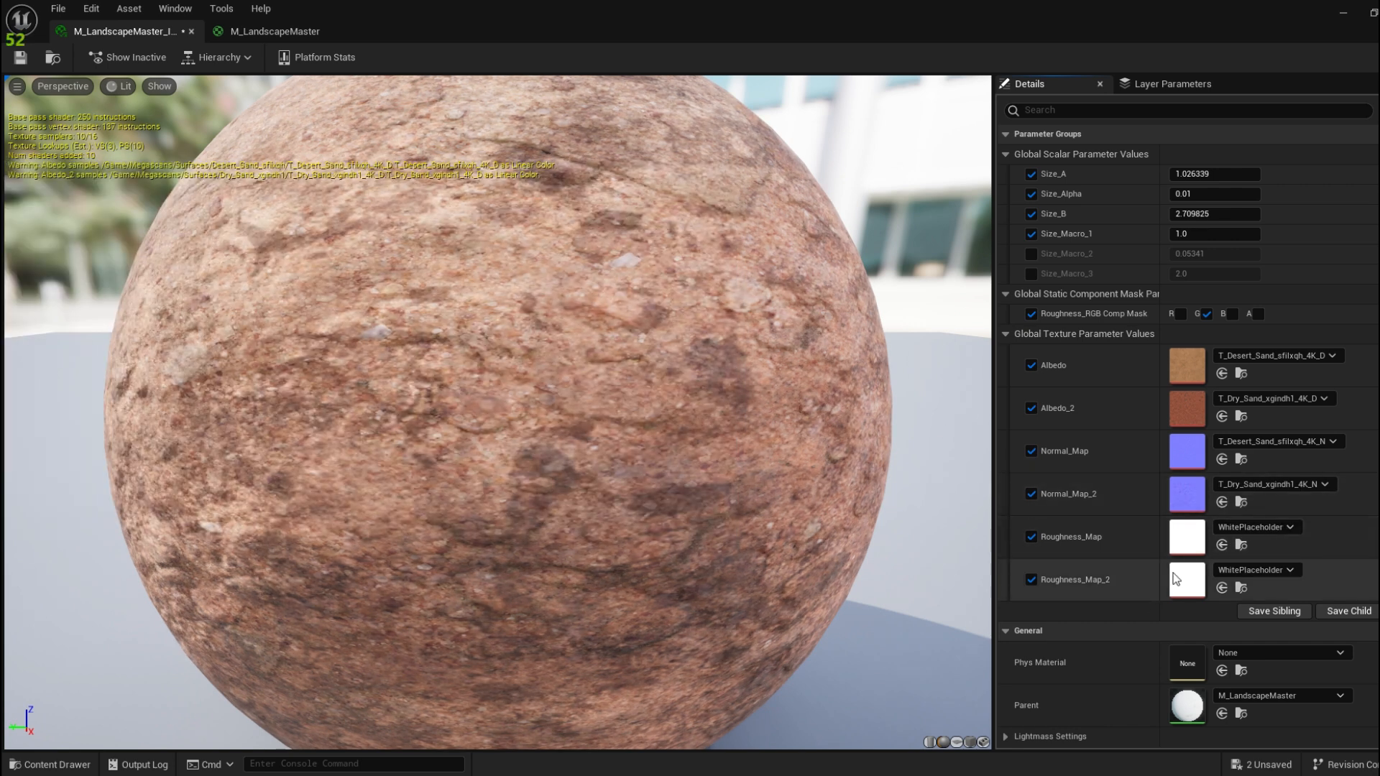
Browse to the Dry_Sand_xgindh1 textures and select the green packed texture for Roughness_Map_2
{"action": "left_click", "coordinate": [1241, 501]}
{"action": "left_click", "coordinate": [429, 317]}
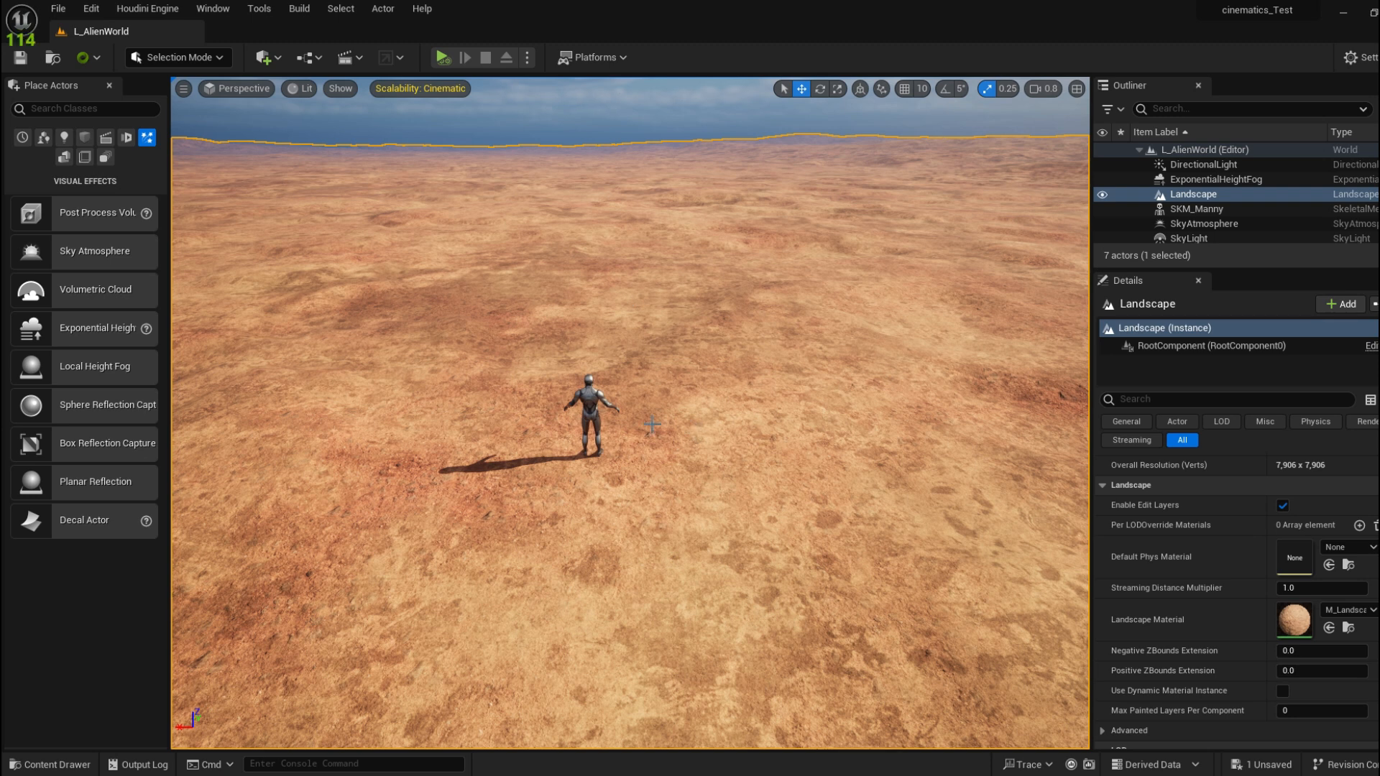
Return to the M_LandscapeMaster graph, add a three-component vector constant and convert it to a parameter named Tint_1
{"action": "right_click_drag", "start_coordinate": [687, 380], "coordinate": [520, 371]}
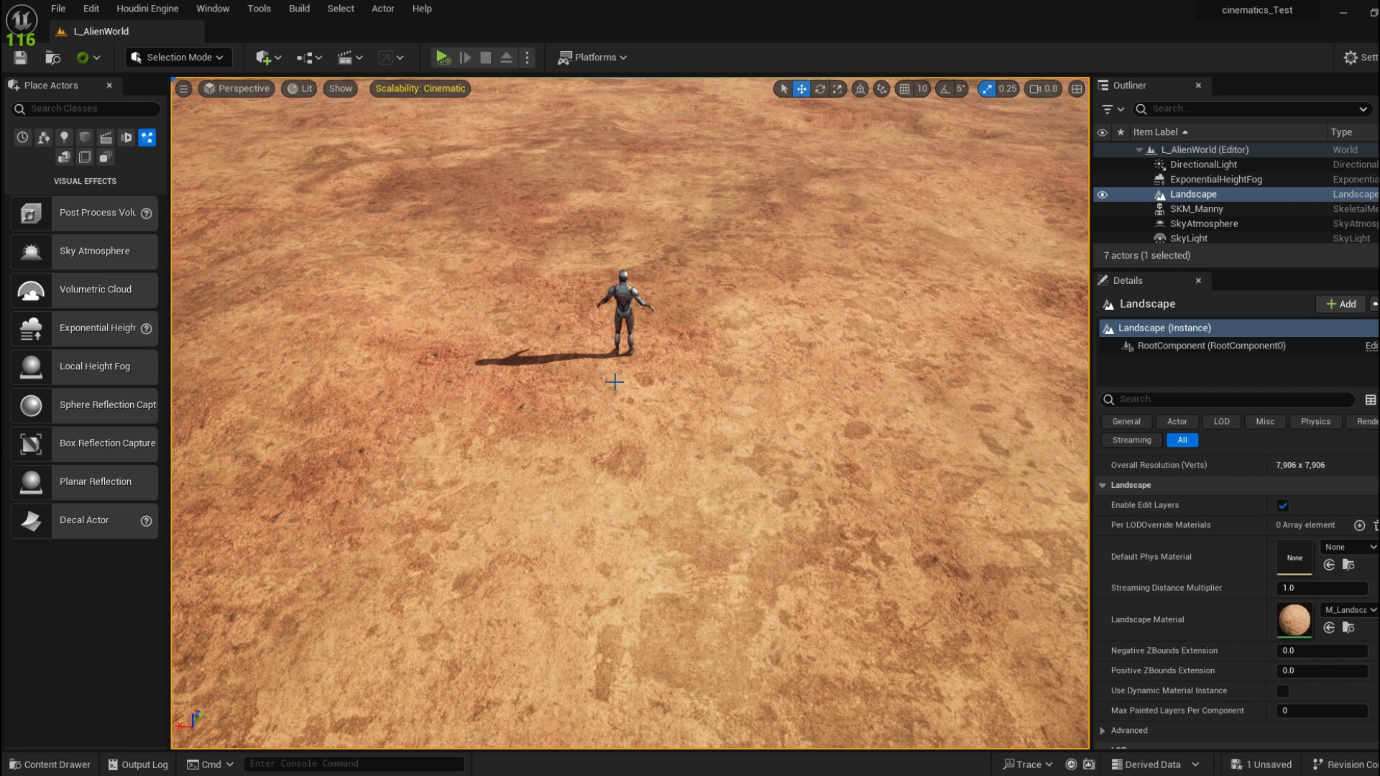
{"action": "mouse_move", "coordinate": [674, 774]}
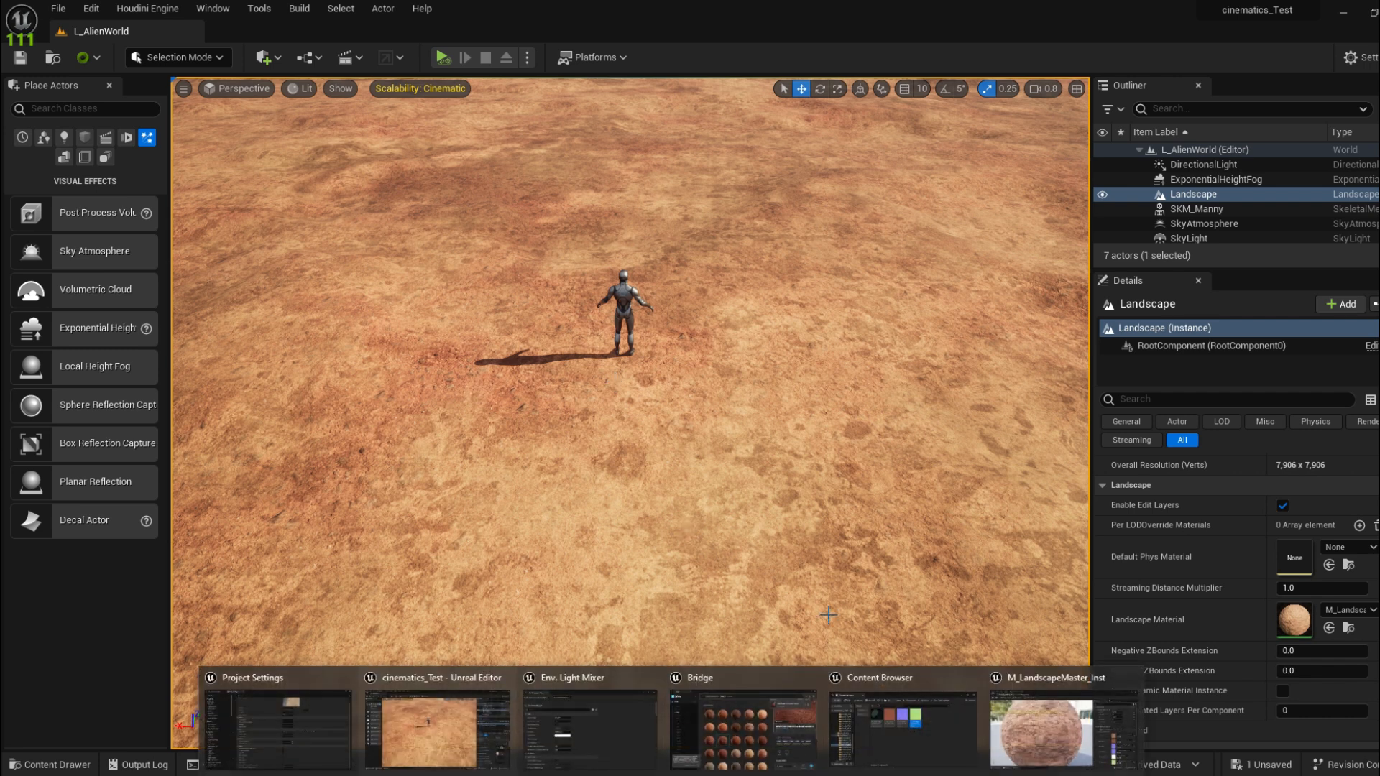
{"action": "left_click", "coordinate": [1041, 726]}
{"action": "right_click_drag", "start_coordinate": [920, 546], "coordinate": [812, 272]}
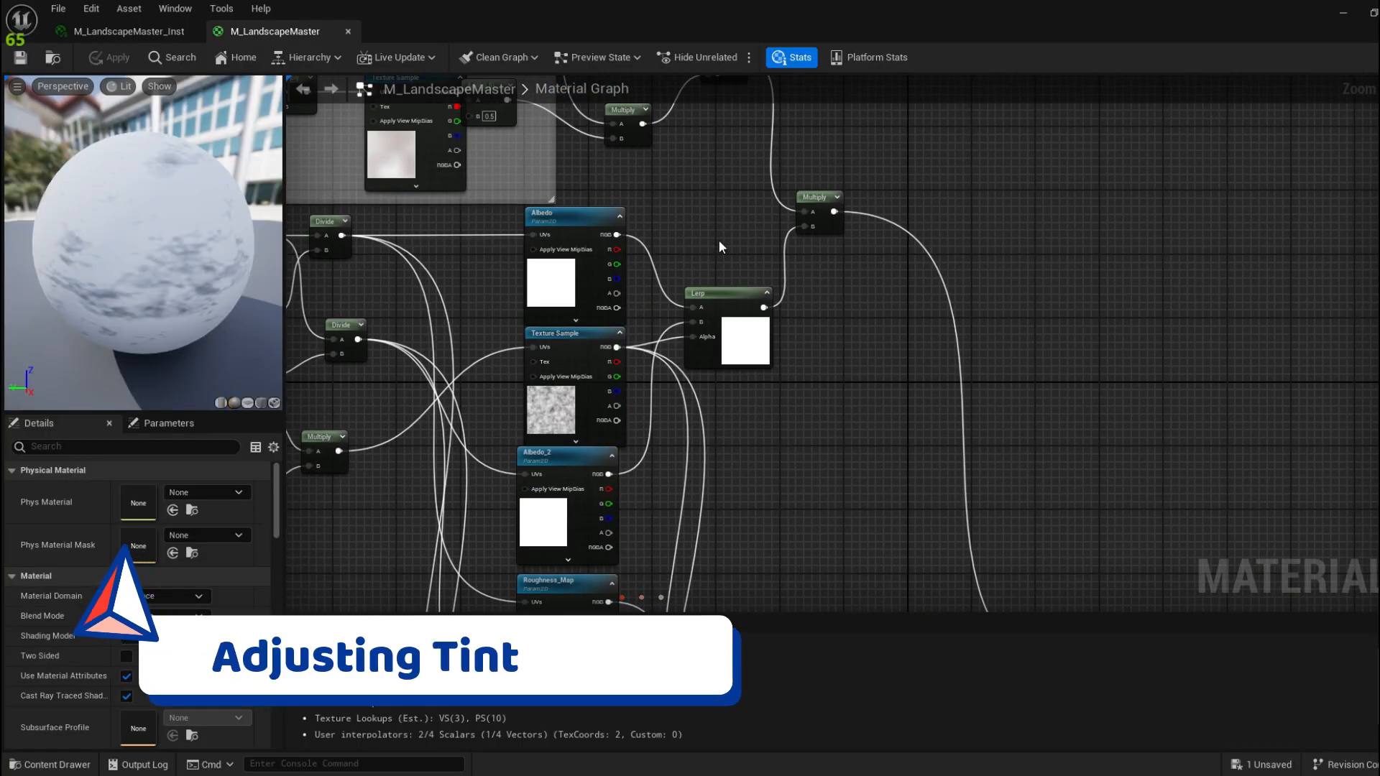
{"action": "key", "text": "3"}
{"action": "left_click", "coordinate": [679, 208]}
{"action": "left_click_drag", "start_coordinate": [732, 214], "coordinate": [831, 404]}
{"action": "right_click", "coordinate": [824, 412]}
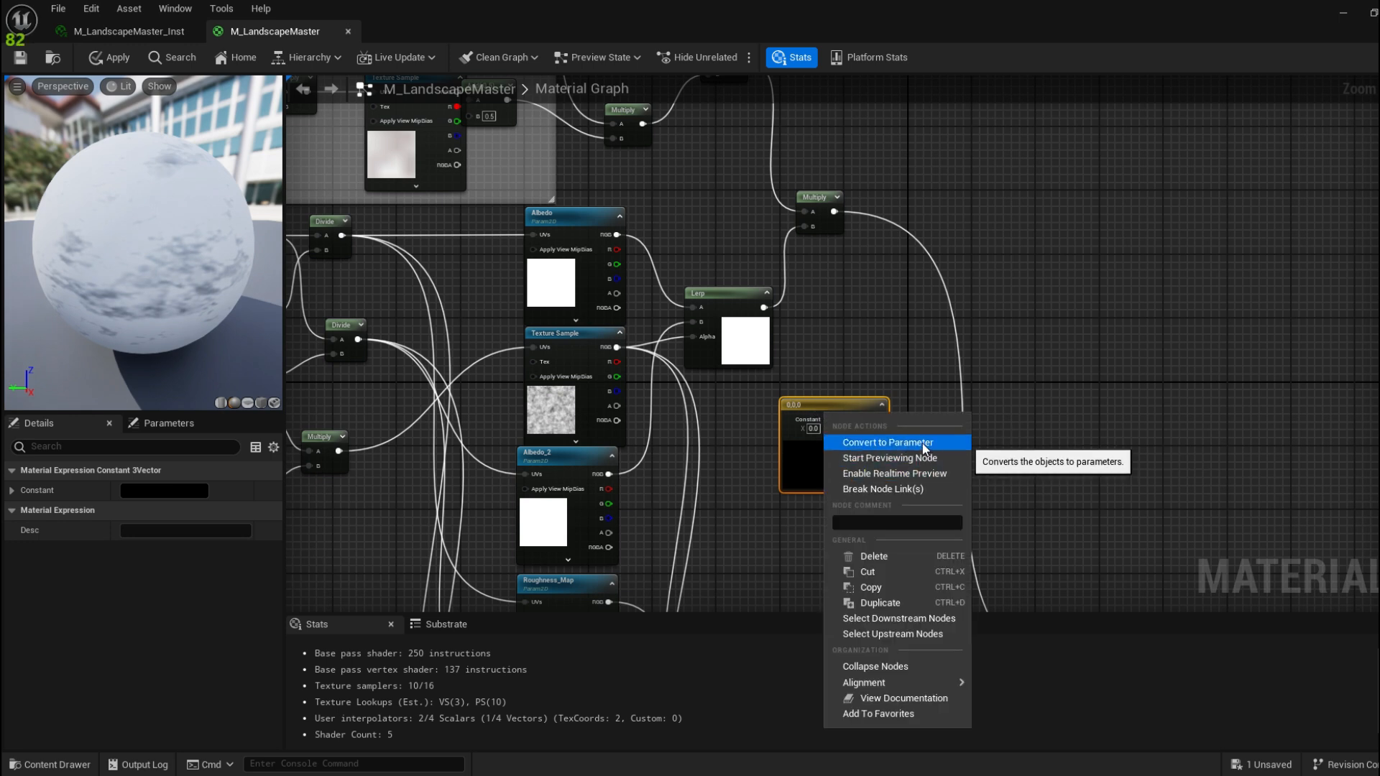
{"action": "left_click", "coordinate": [924, 443]}
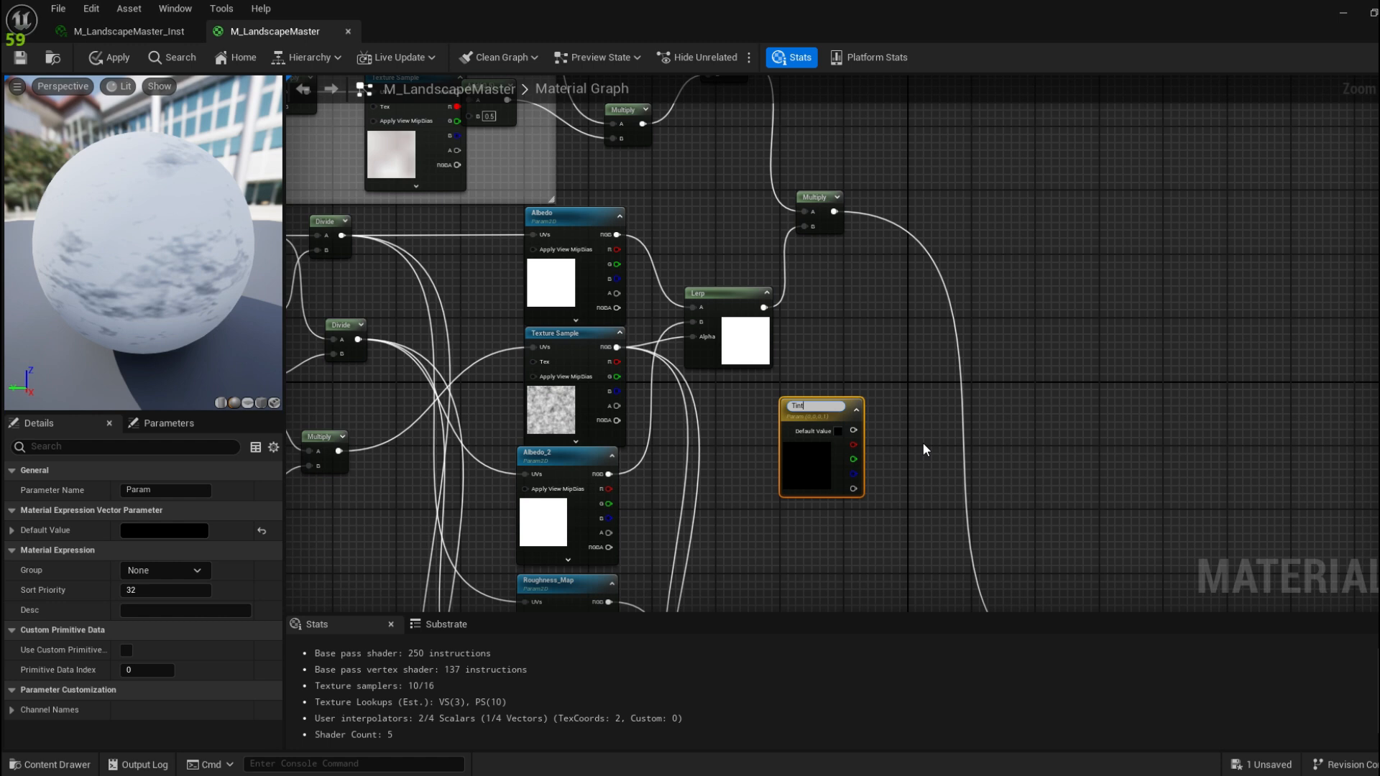
{"action": "type", "text": "Tint_1"}
{"action": "key", "text": "Return"}
Multiply Tint_1 with the RGB output of Albedo and feed the product into input A of the albedo Lerp
{"action": "left_click_drag", "start_coordinate": [812, 408], "coordinate": [676, 153]}
{"action": "left_click", "coordinate": [849, 304]}
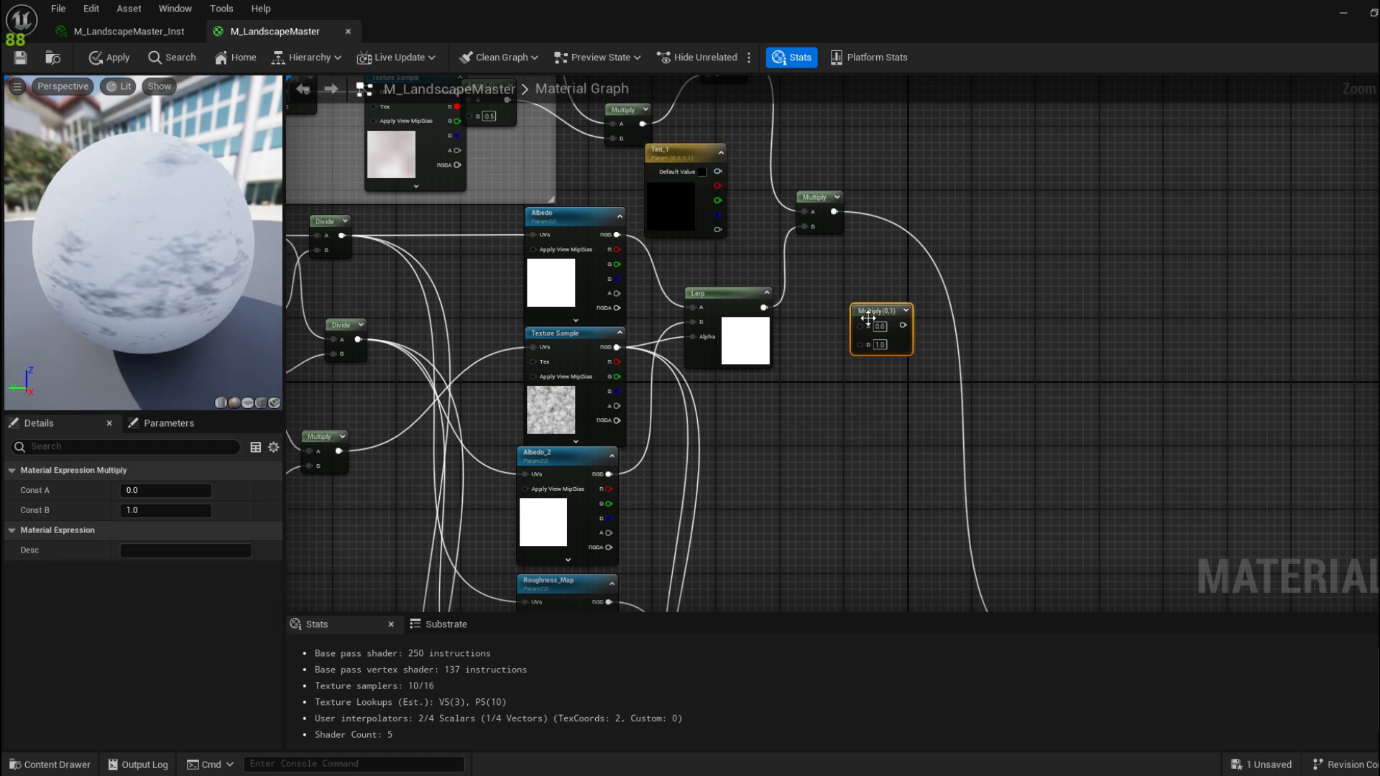
{"action": "left_click_drag", "start_coordinate": [717, 171], "coordinate": [851, 309]}
{"action": "left_click_drag", "start_coordinate": [620, 237], "coordinate": [694, 307]}
{"action": "right_click_drag", "start_coordinate": [882, 231], "coordinate": [827, 276]}
Rearrange the tint Multiply, the albedo Lerp and the final Multiply so they run in order after Albedo
{"action": "left_click_drag", "start_coordinate": [670, 308], "coordinate": [854, 325]}
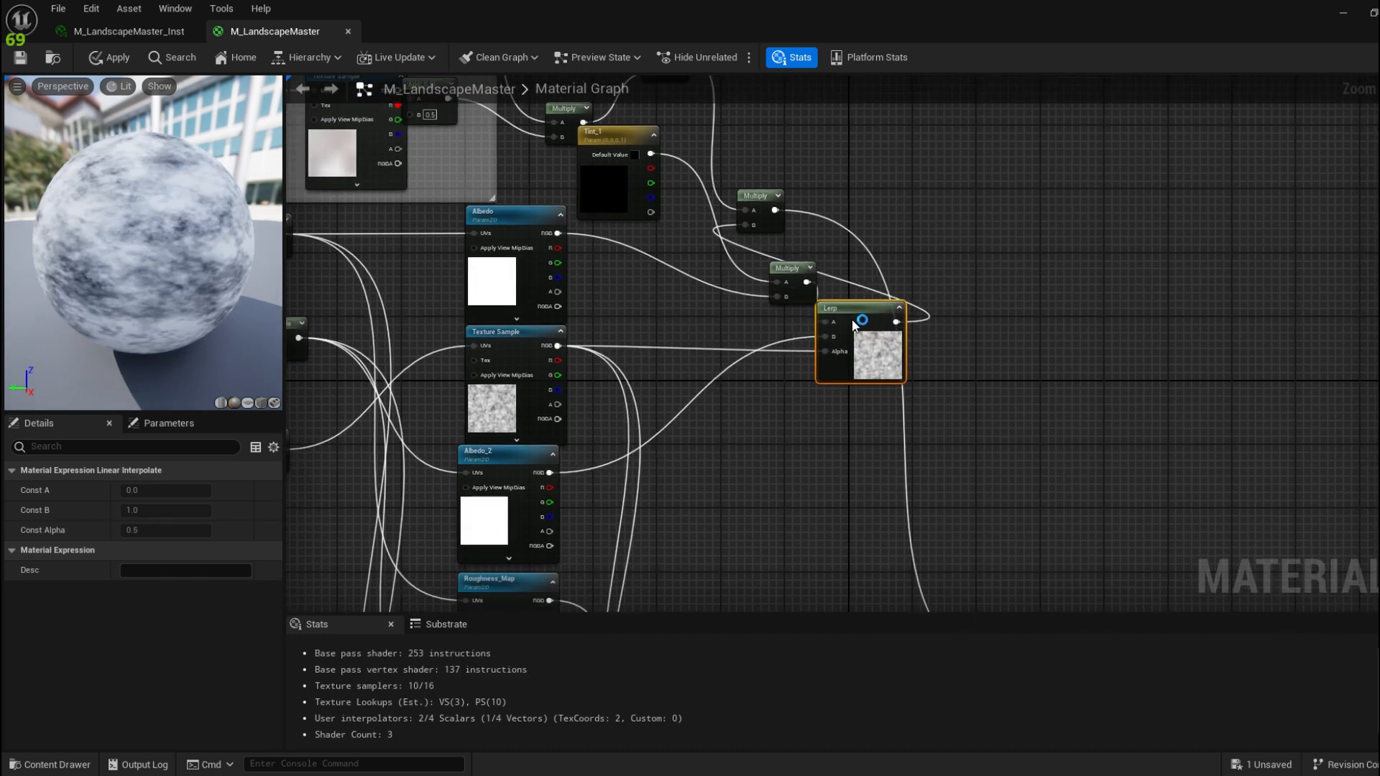
{"action": "left_click_drag", "start_coordinate": [760, 206], "coordinate": [1008, 310]}
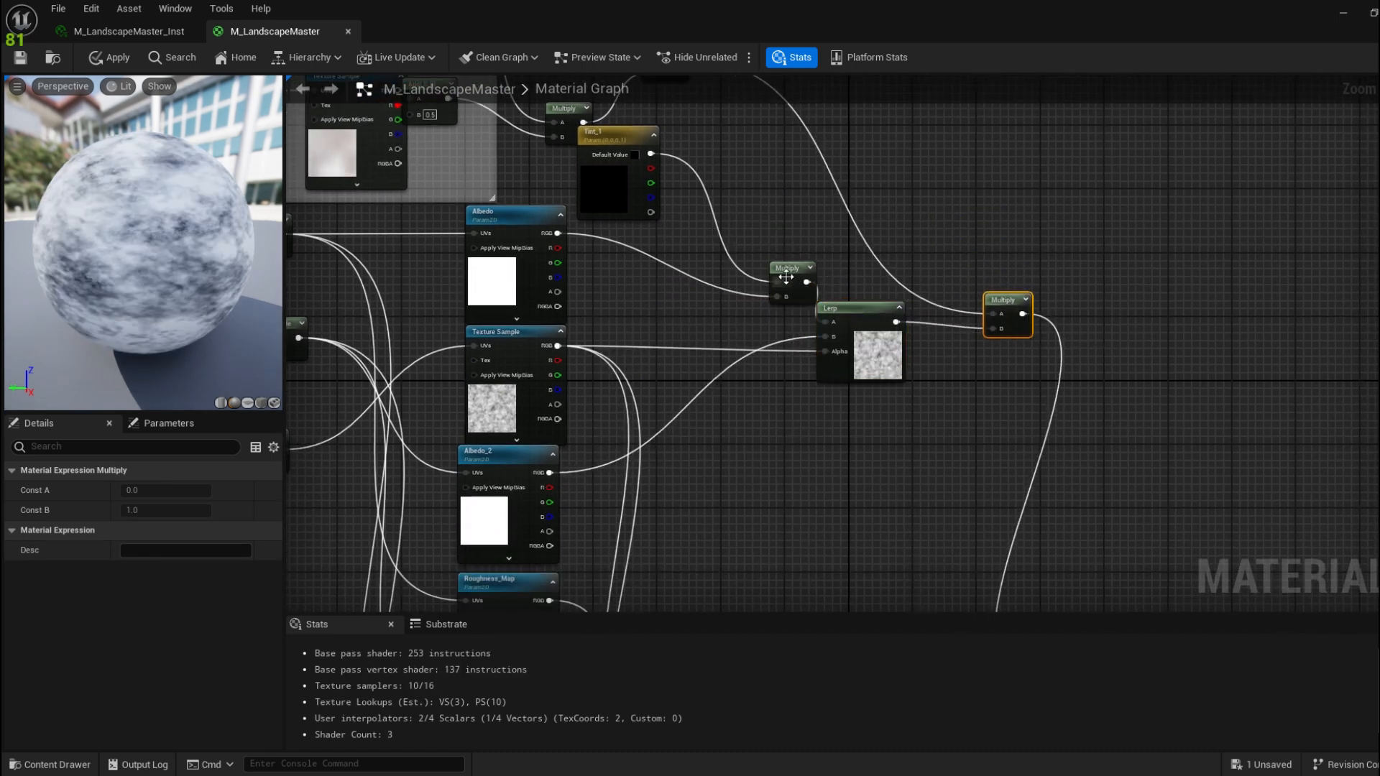
{"action": "left_click_drag", "start_coordinate": [785, 277], "coordinate": [698, 214]}
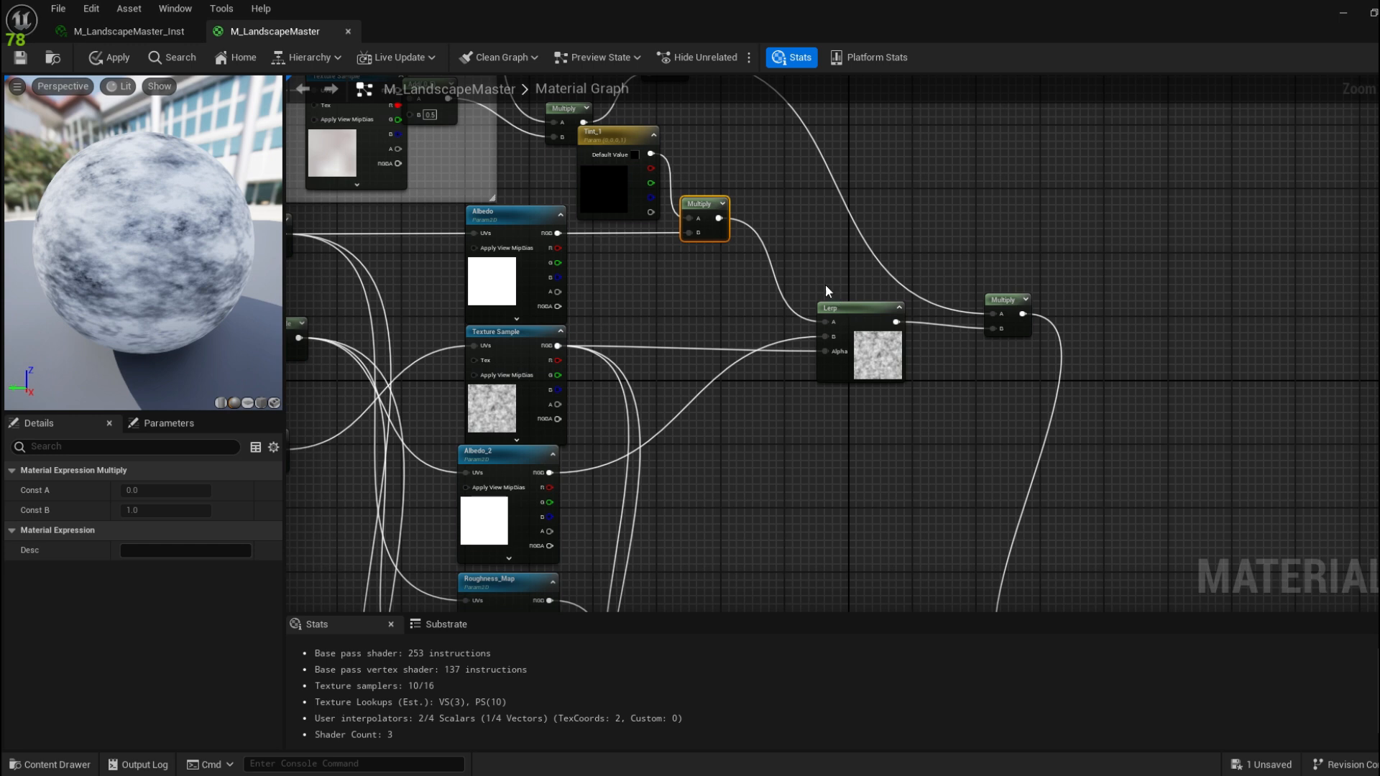
{"action": "left_click_drag", "start_coordinate": [834, 308], "coordinate": [769, 219]}
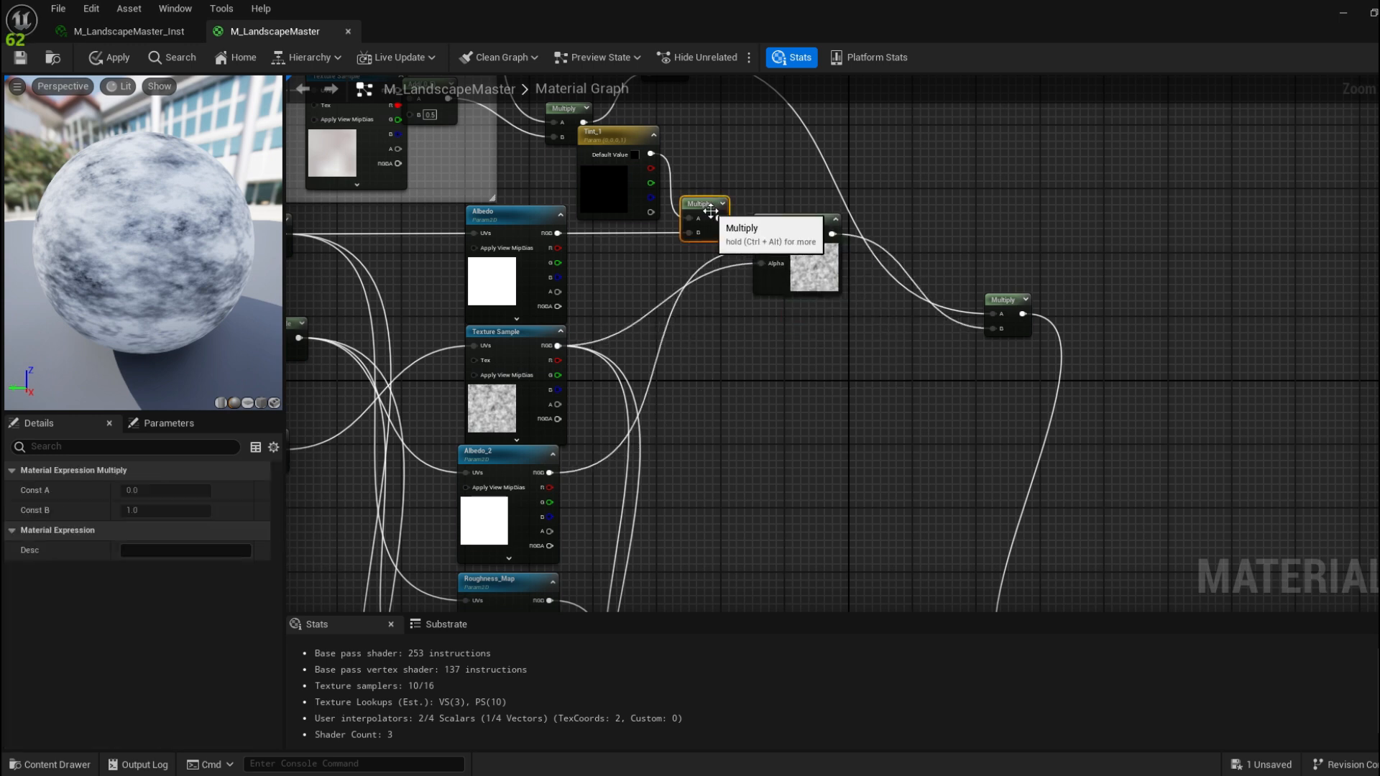
Duplicate Tint_1 with its Multiply, naming the copy Tint_2, and multiply it with Albedo_2 into input B of the albedo Lerp
{"action": "left_click", "coordinate": [623, 141], "text": "ctrl"}
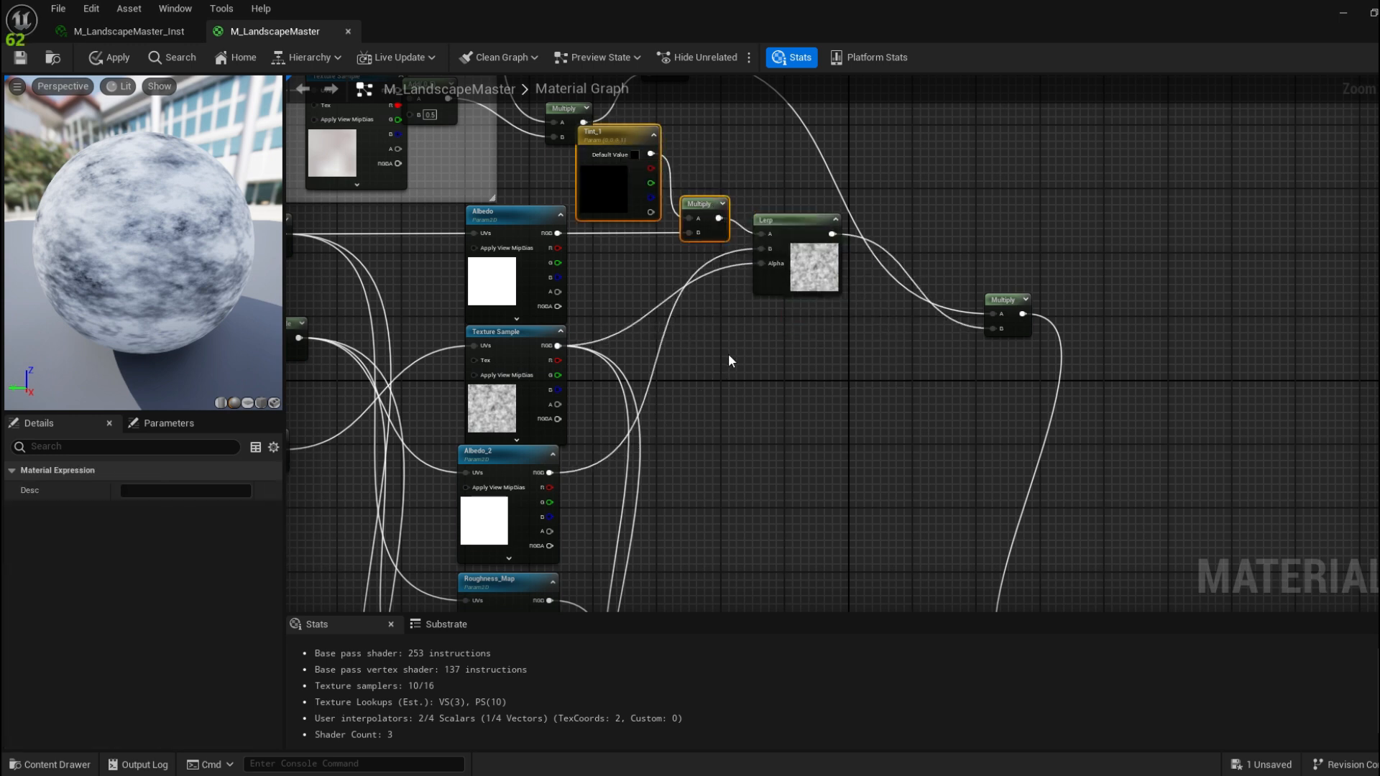
{"action": "key", "text": "ctrl+d"}
{"action": "right_click_drag", "start_coordinate": [796, 347], "coordinate": [805, 300]}
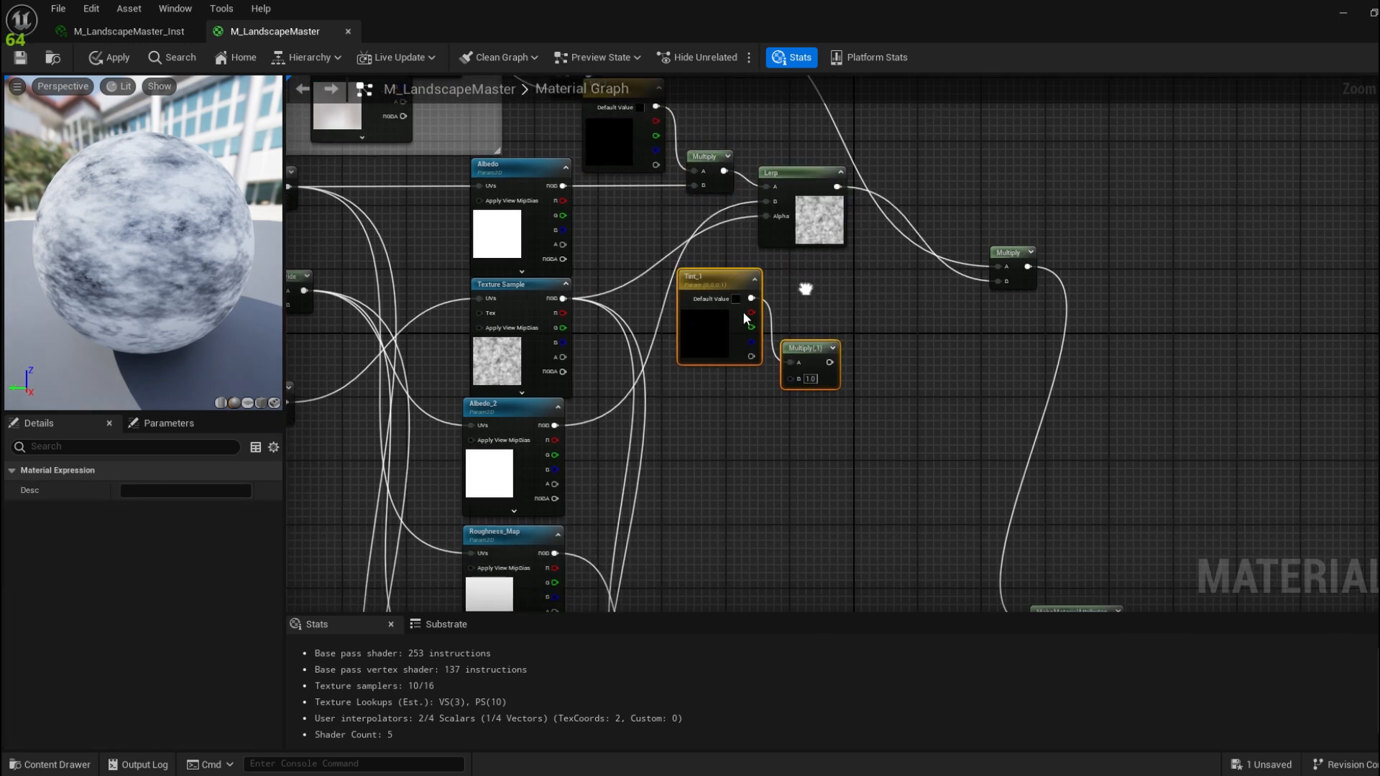
{"action": "left_click", "coordinate": [686, 303]}
{"action": "left_click", "coordinate": [183, 489]}
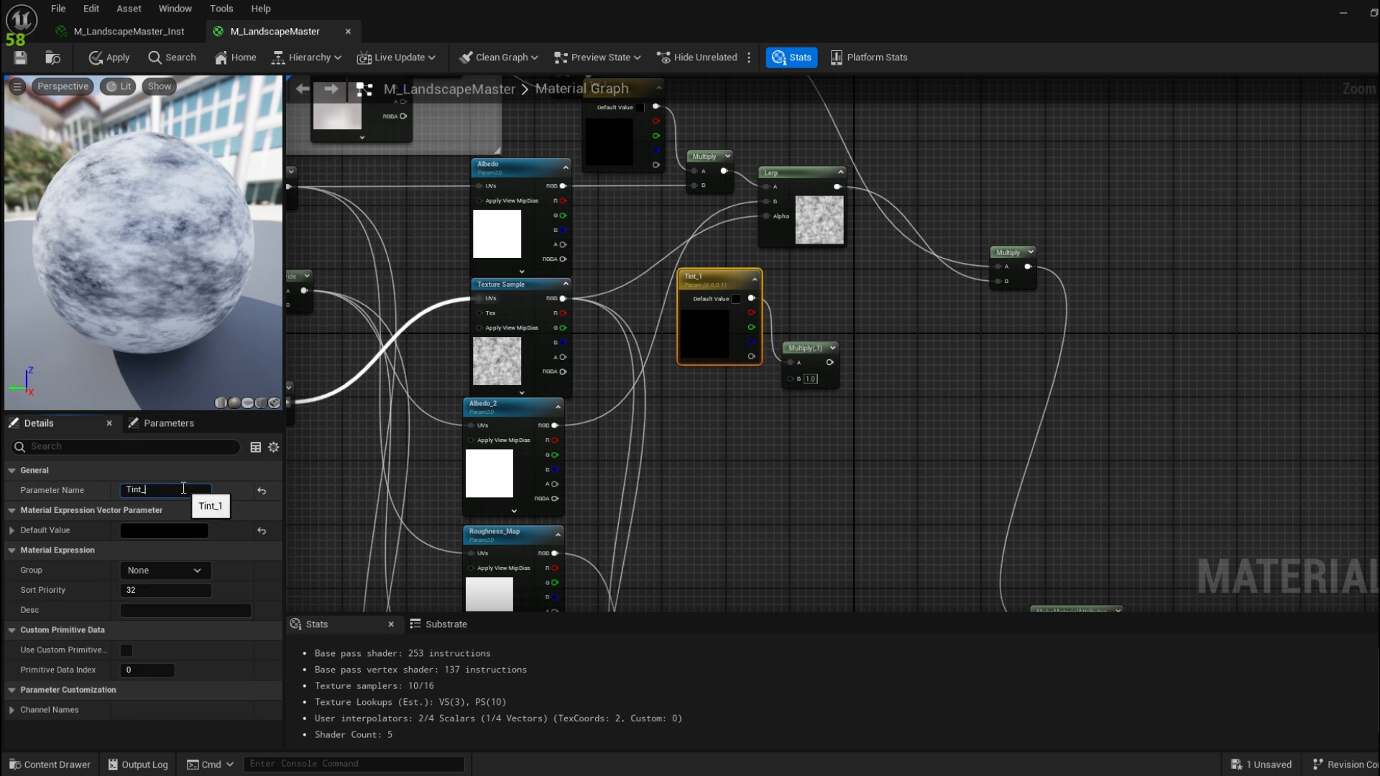
{"action": "type", "text": "2"}
{"action": "left_click", "coordinate": [868, 382]}
{"action": "left_click_drag", "start_coordinate": [555, 424], "coordinate": [775, 199]}
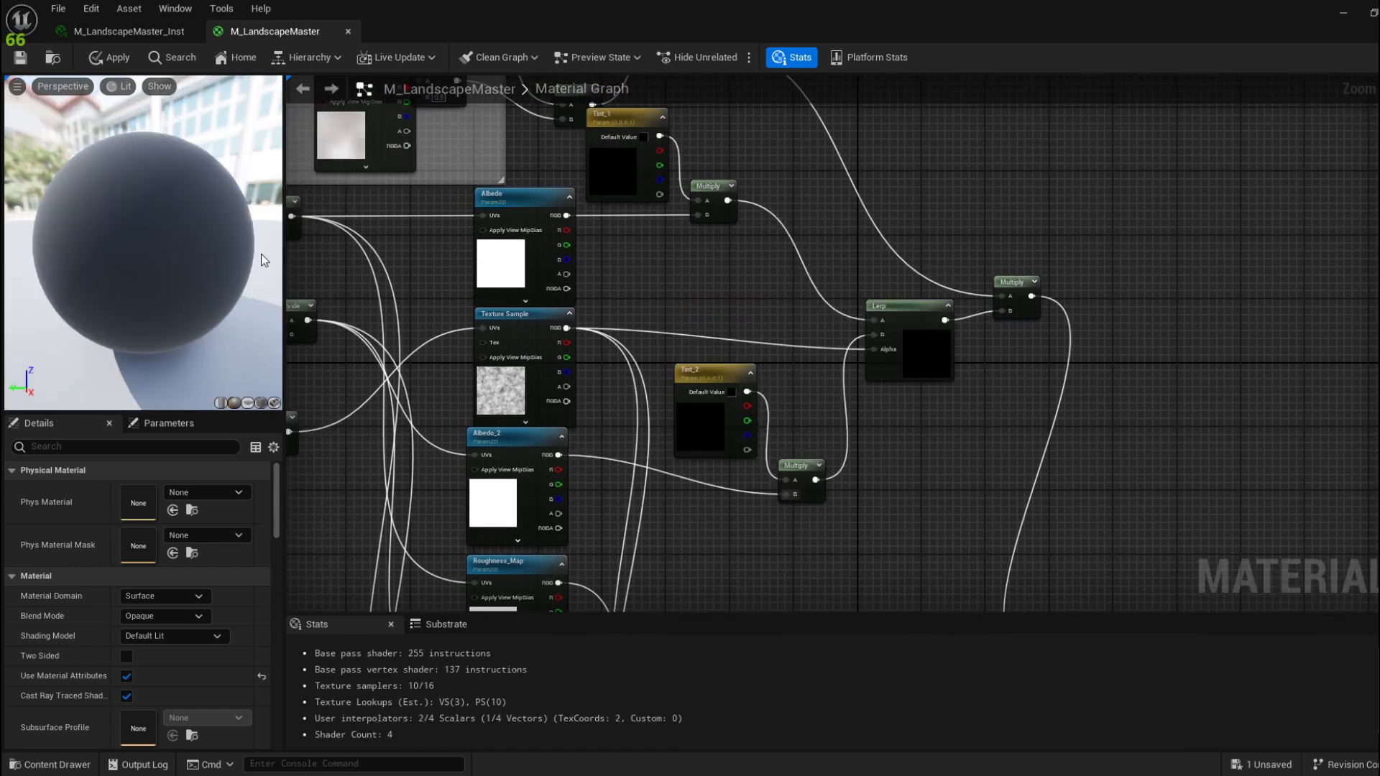
Set the default value of the Tint_1 parameter to white with a value of 1.0
{"action": "right_click_drag", "start_coordinate": [733, 244], "coordinate": [724, 288]}
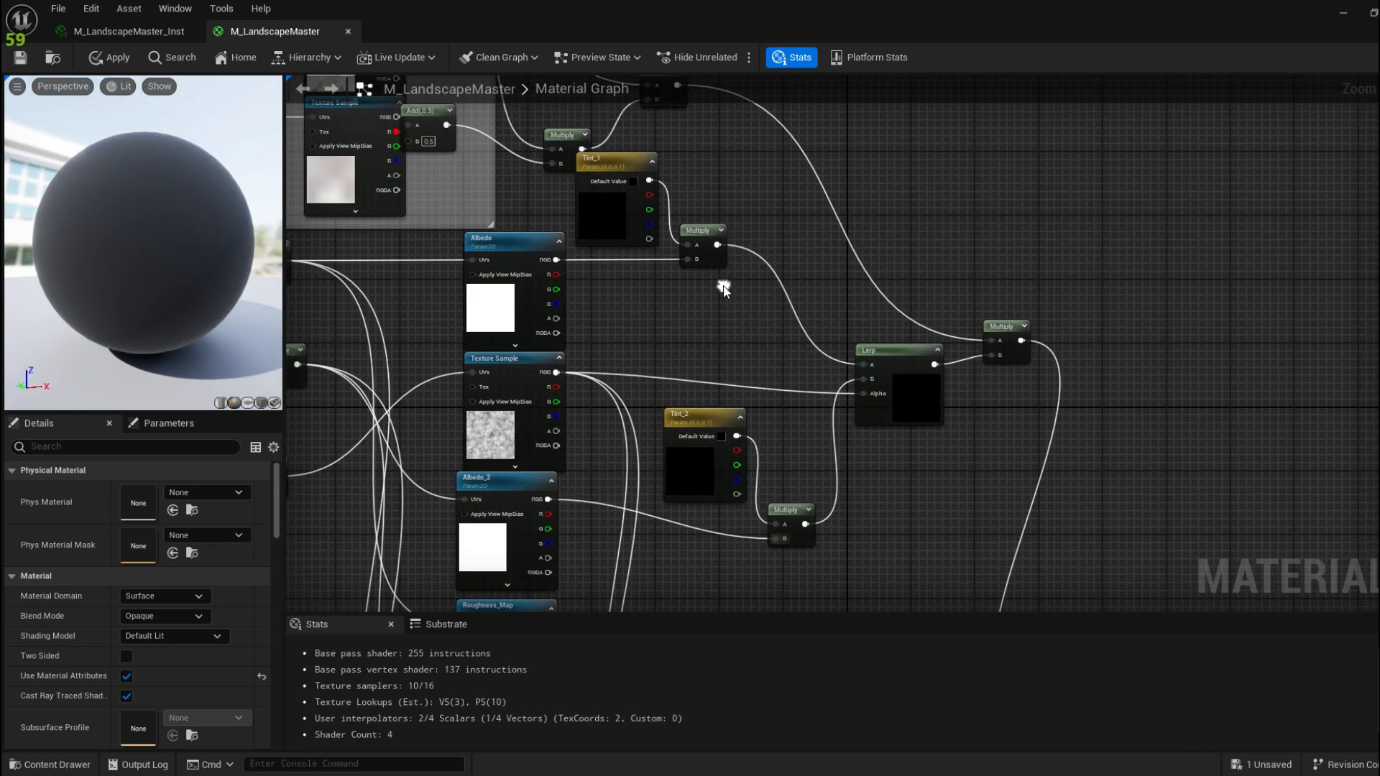
{"action": "left_click", "coordinate": [597, 213]}
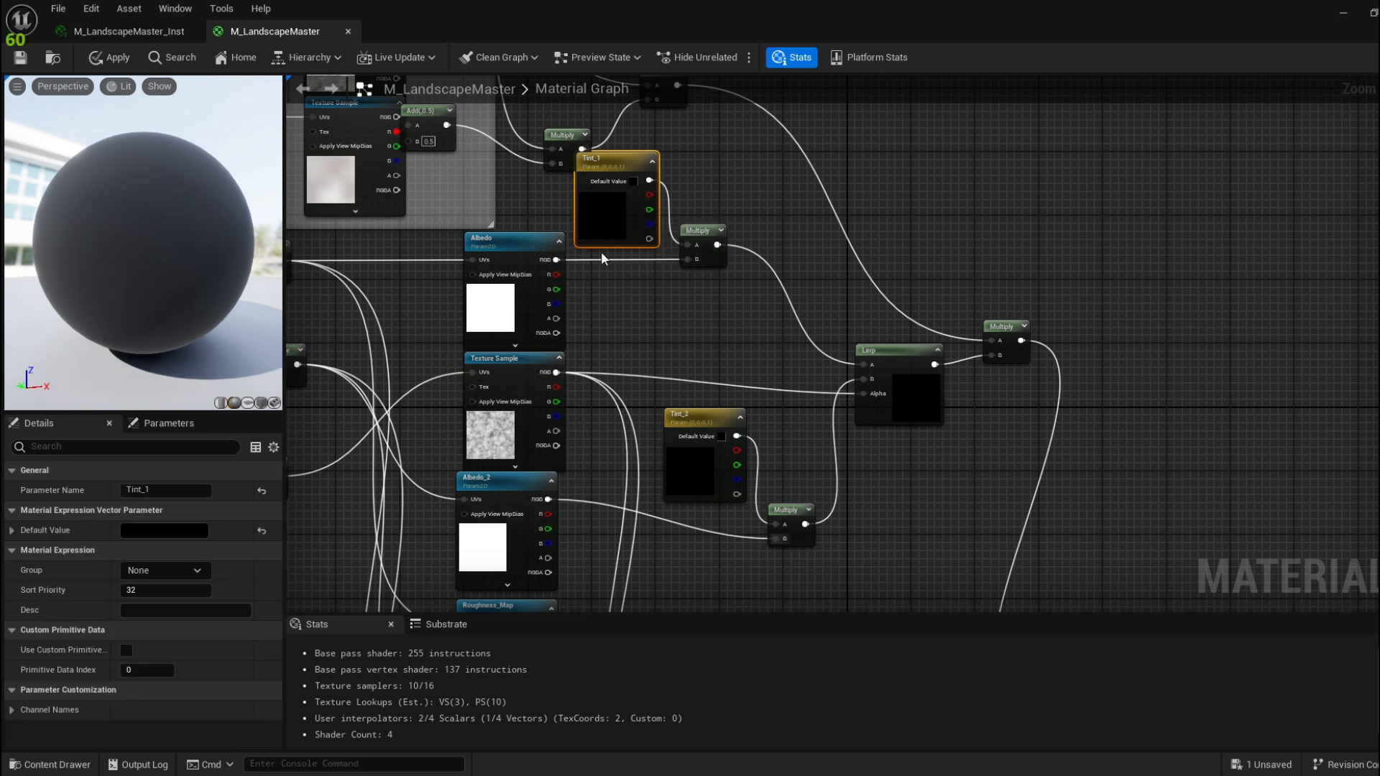
{"action": "left_click", "coordinate": [164, 529]}
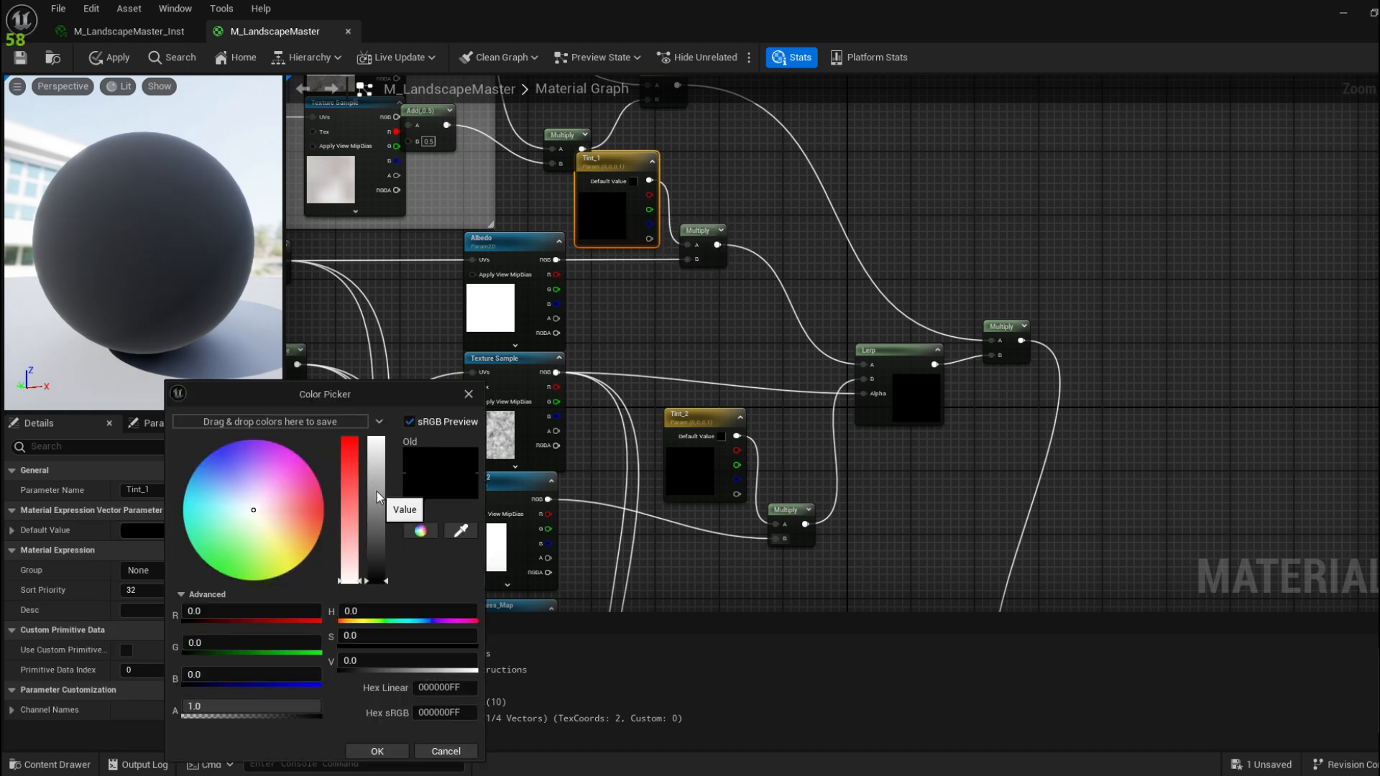
{"action": "left_click_drag", "start_coordinate": [378, 484], "coordinate": [384, 388]}
{"action": "left_click", "coordinate": [379, 751]}
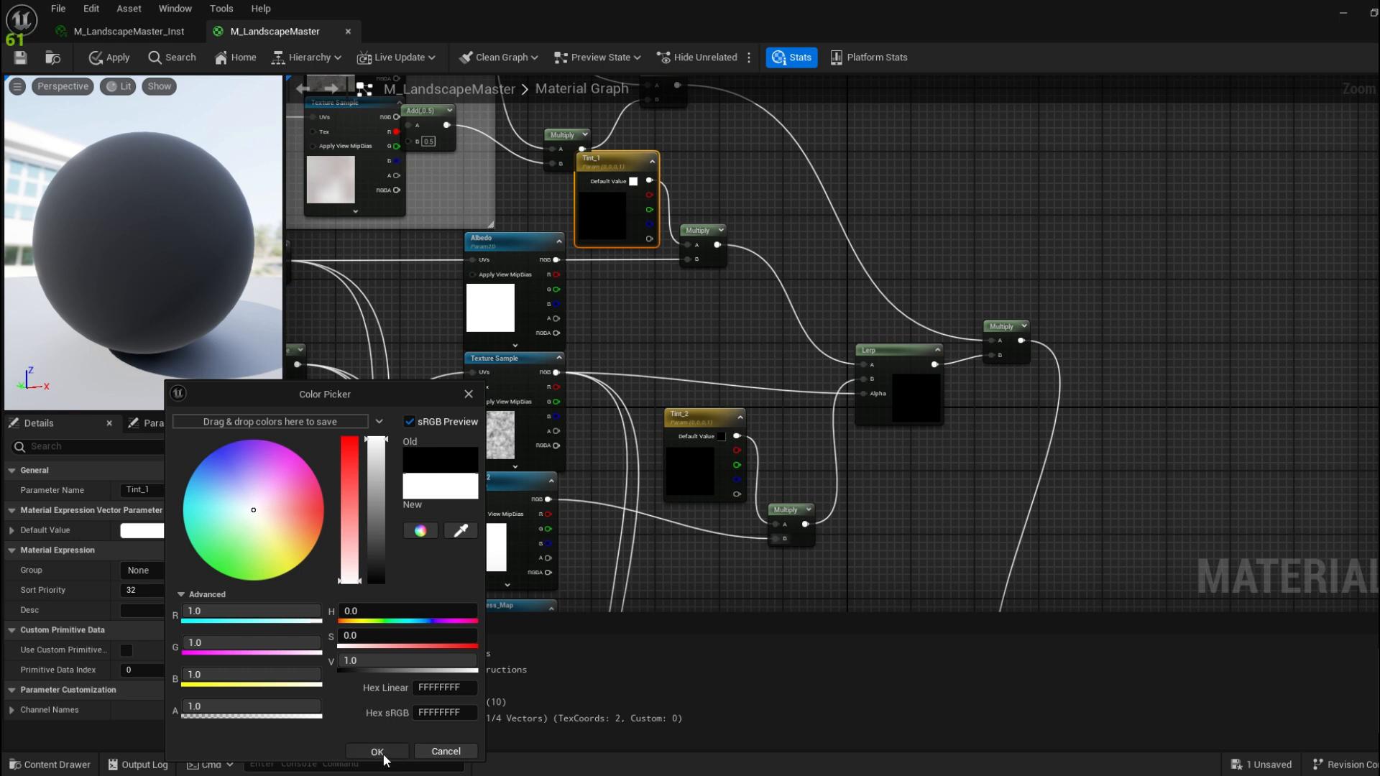
Set the default value of the Tint_2 parameter to white and save the master material
{"action": "right_click_drag", "start_coordinate": [703, 454], "coordinate": [669, 371]}
{"action": "double_click", "coordinate": [669, 371]}
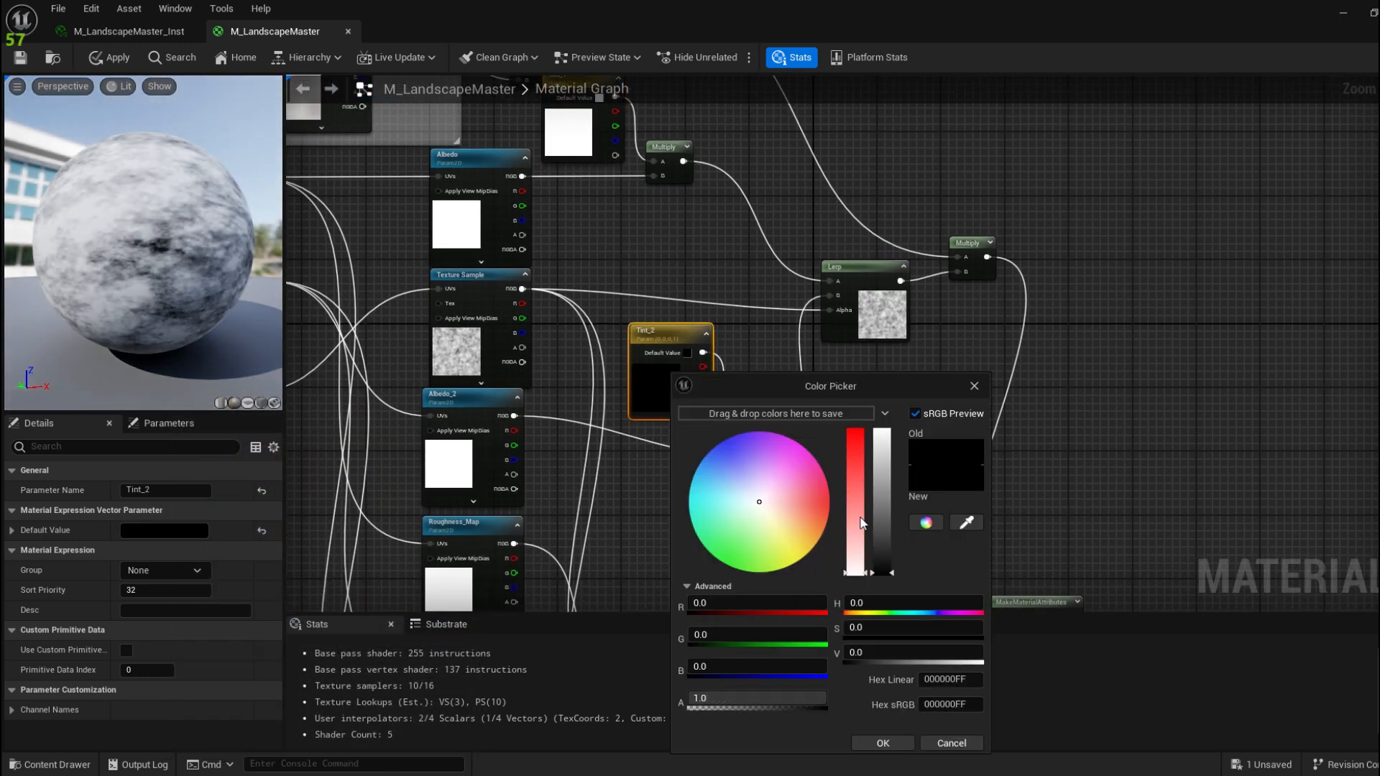
{"action": "left_click_drag", "start_coordinate": [880, 525], "coordinate": [882, 431]}
{"action": "left_click", "coordinate": [885, 740]}
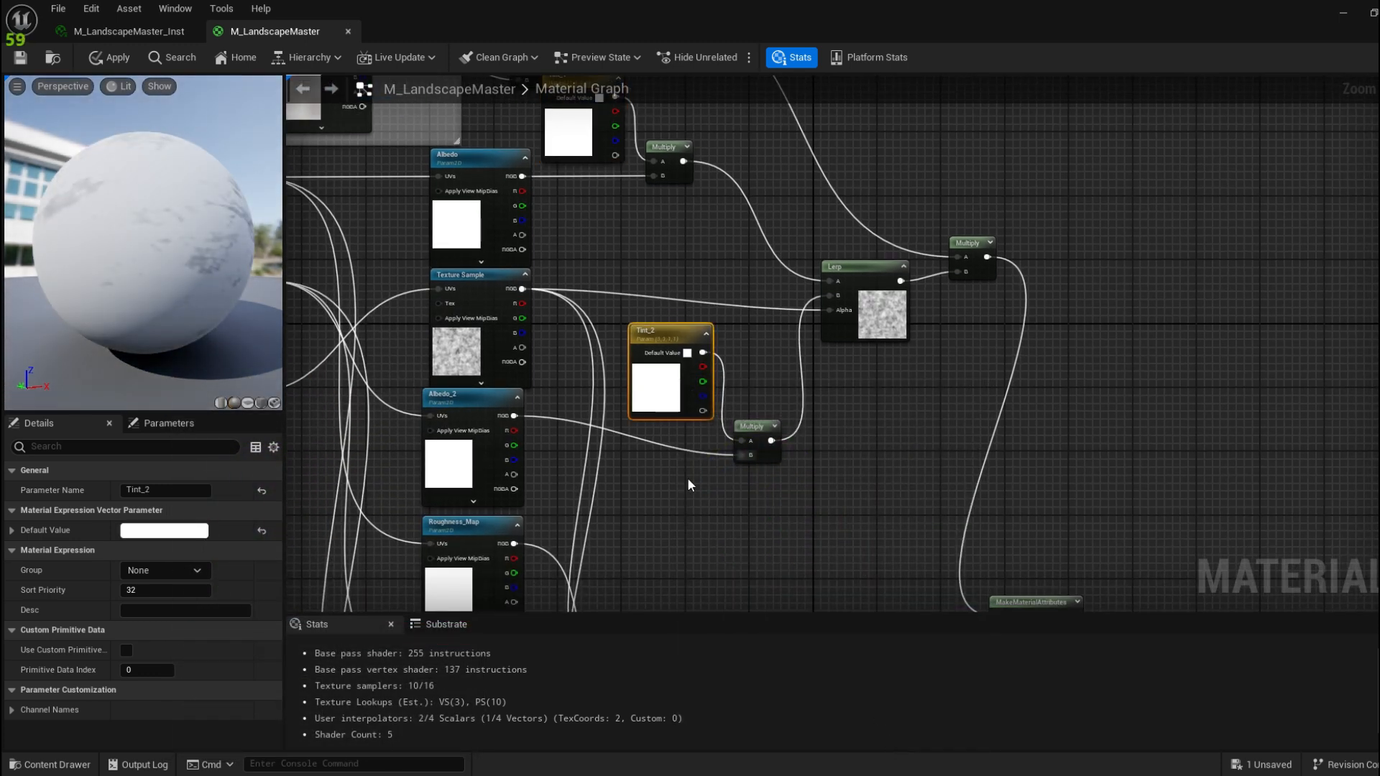
{"action": "left_click", "coordinate": [20, 63]}
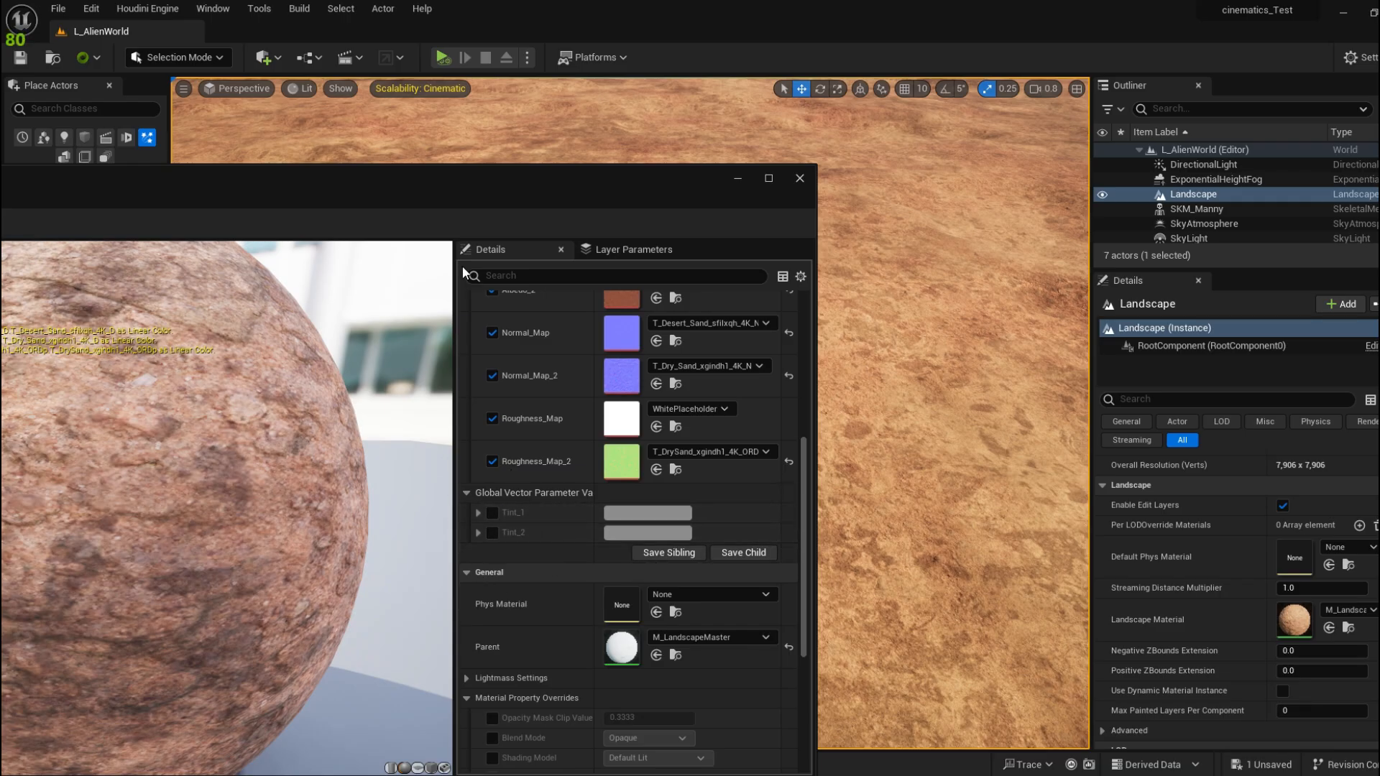
In the material instance, enable the Tint_1 override and set its colour to a light peach
{"action": "left_click_drag", "start_coordinate": [586, 186], "coordinate": [293, 163]}
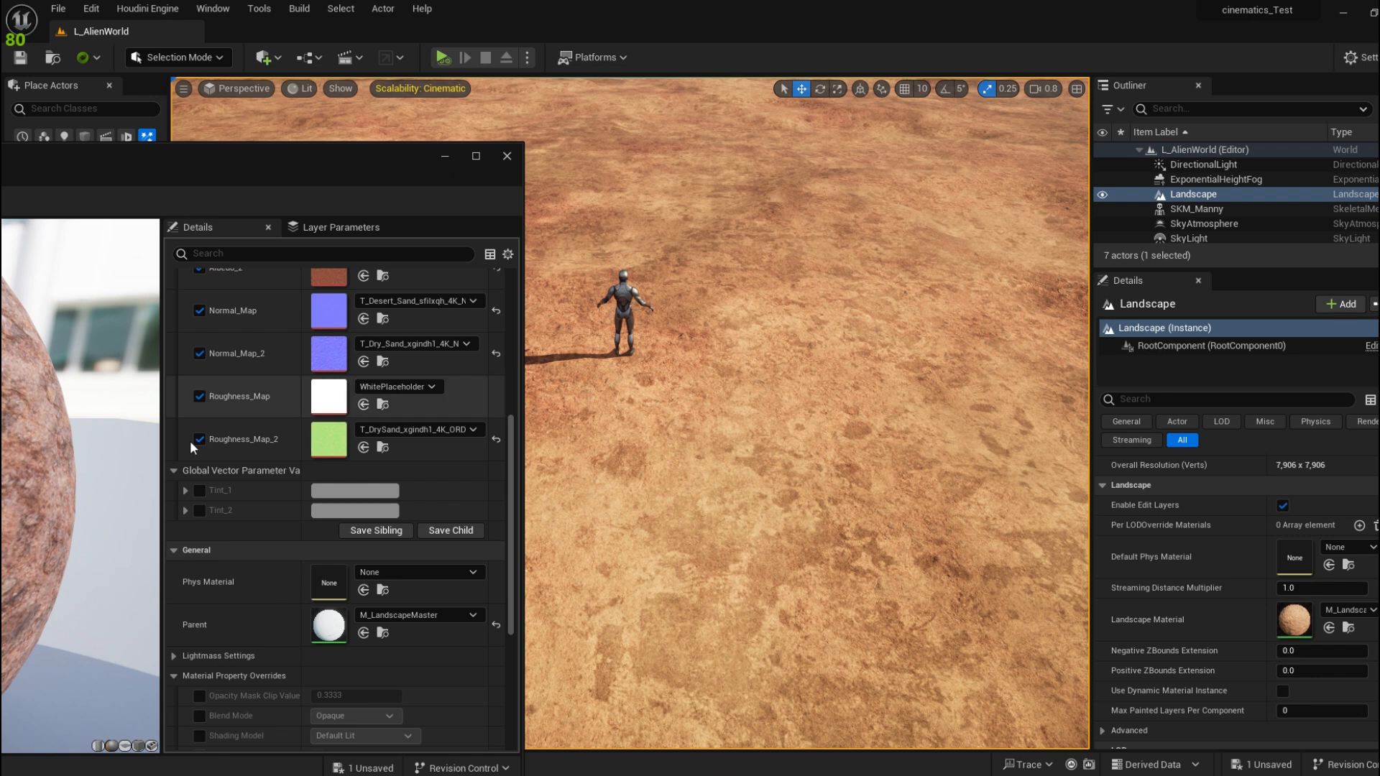
{"action": "left_click", "coordinate": [199, 491]}
{"action": "left_click", "coordinate": [378, 491]}
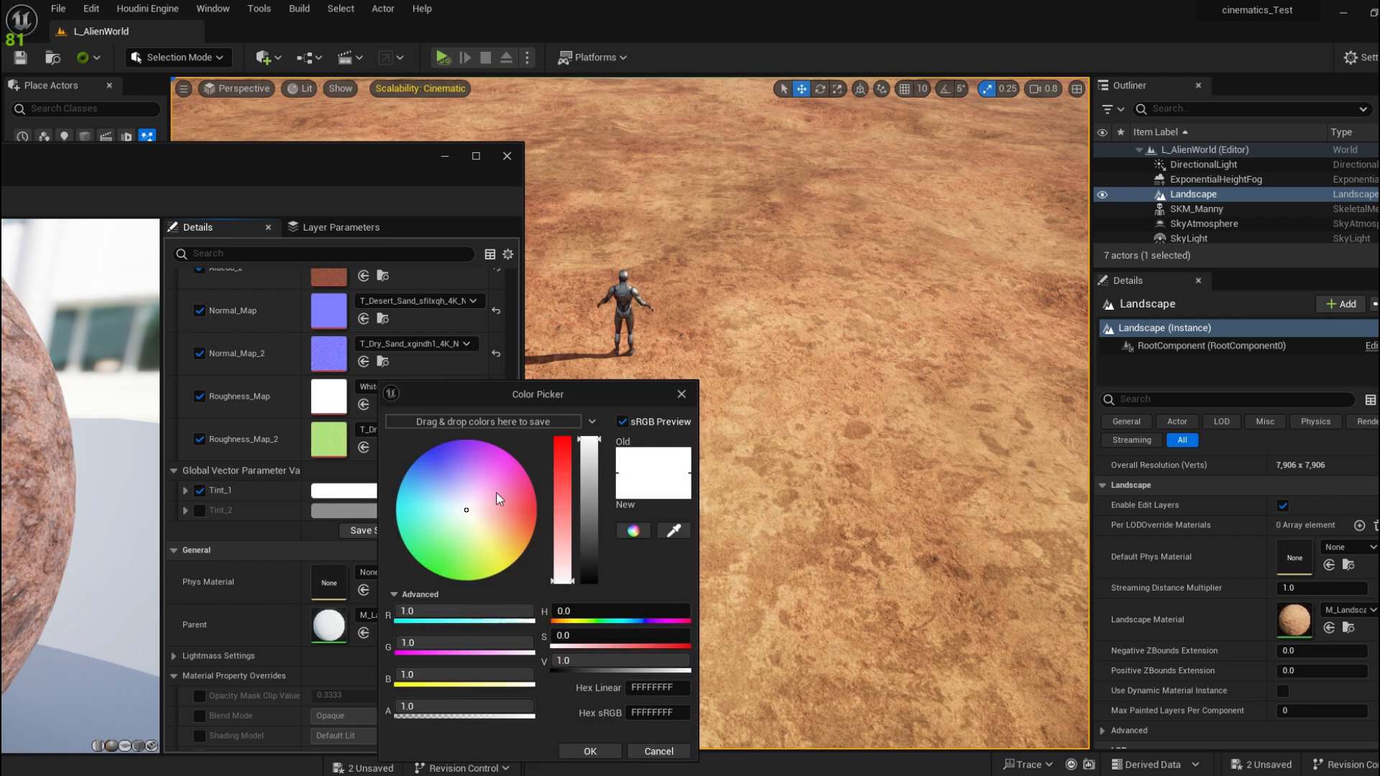
{"action": "left_click_drag", "start_coordinate": [307, 458], "coordinate": [382, 472]}
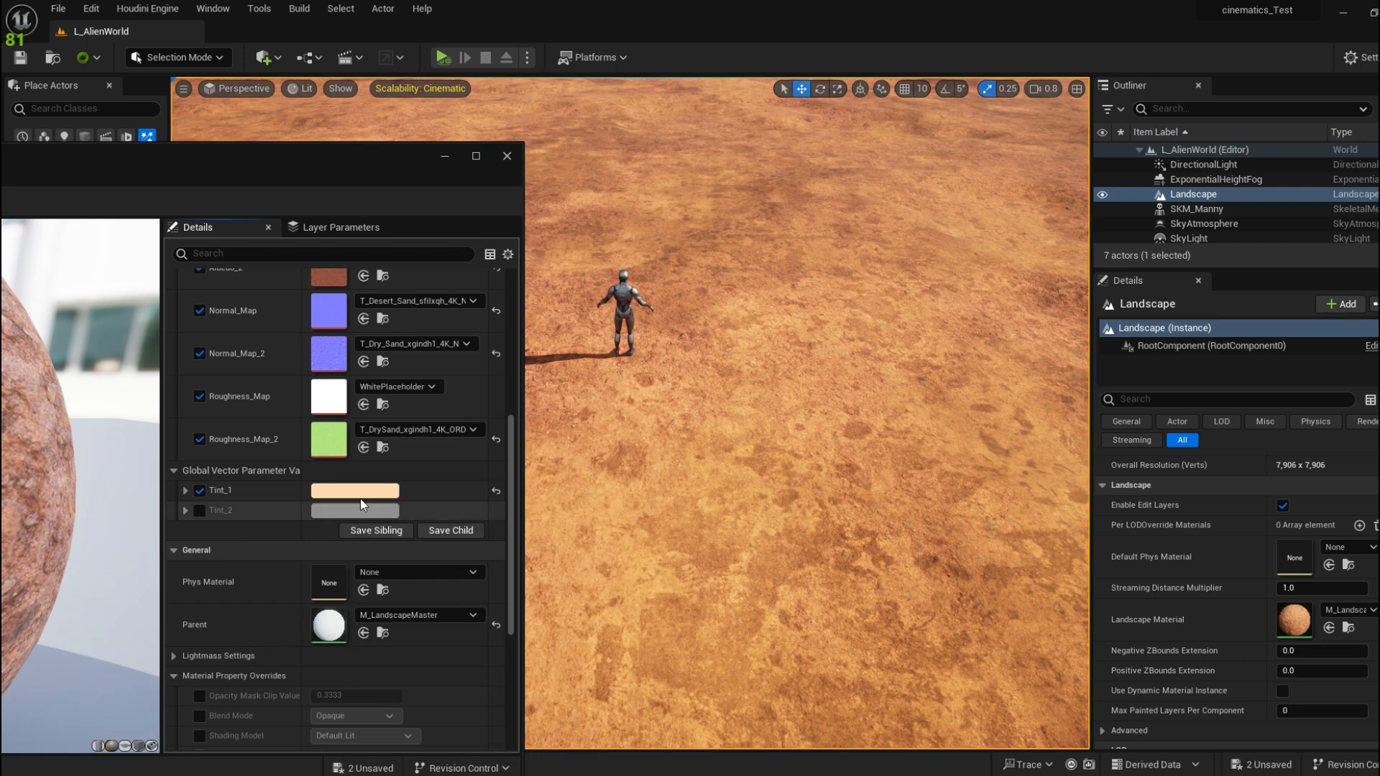
{"action": "left_click", "coordinate": [360, 493]}
{"action": "left_click", "coordinate": [390, 678]}
Enable the Tint_2 override, set its colour to a pale cyan and check the tinted landscape around the mannequin
{"action": "left_click", "coordinate": [361, 513]}
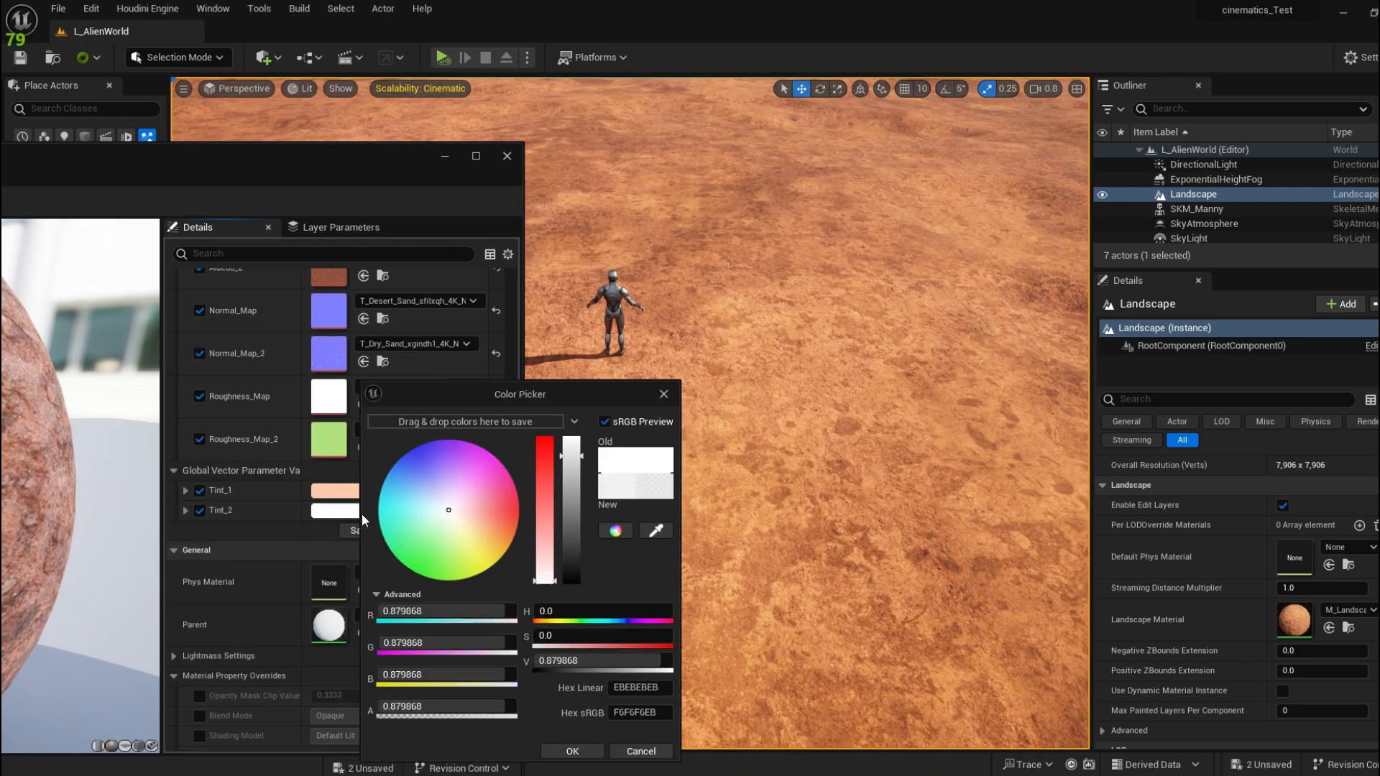
{"action": "mouse_move", "coordinate": [431, 510]}
{"action": "left_mouse_down"}
{"action": "mouse_move", "coordinate": [454, 515]}
{"action": "mouse_move", "coordinate": [435, 507]}
{"action": "left_mouse_up"}
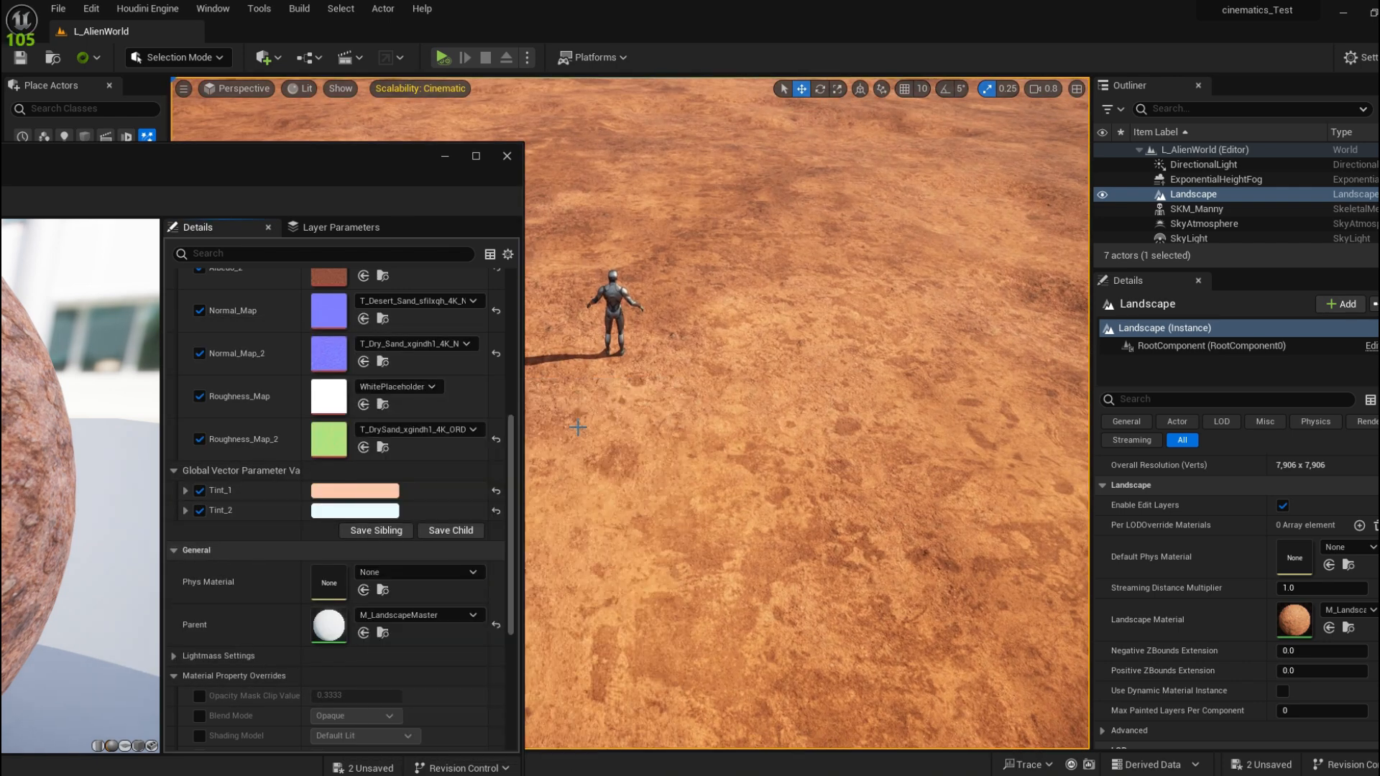
{"action": "left_click", "coordinate": [565, 753]}
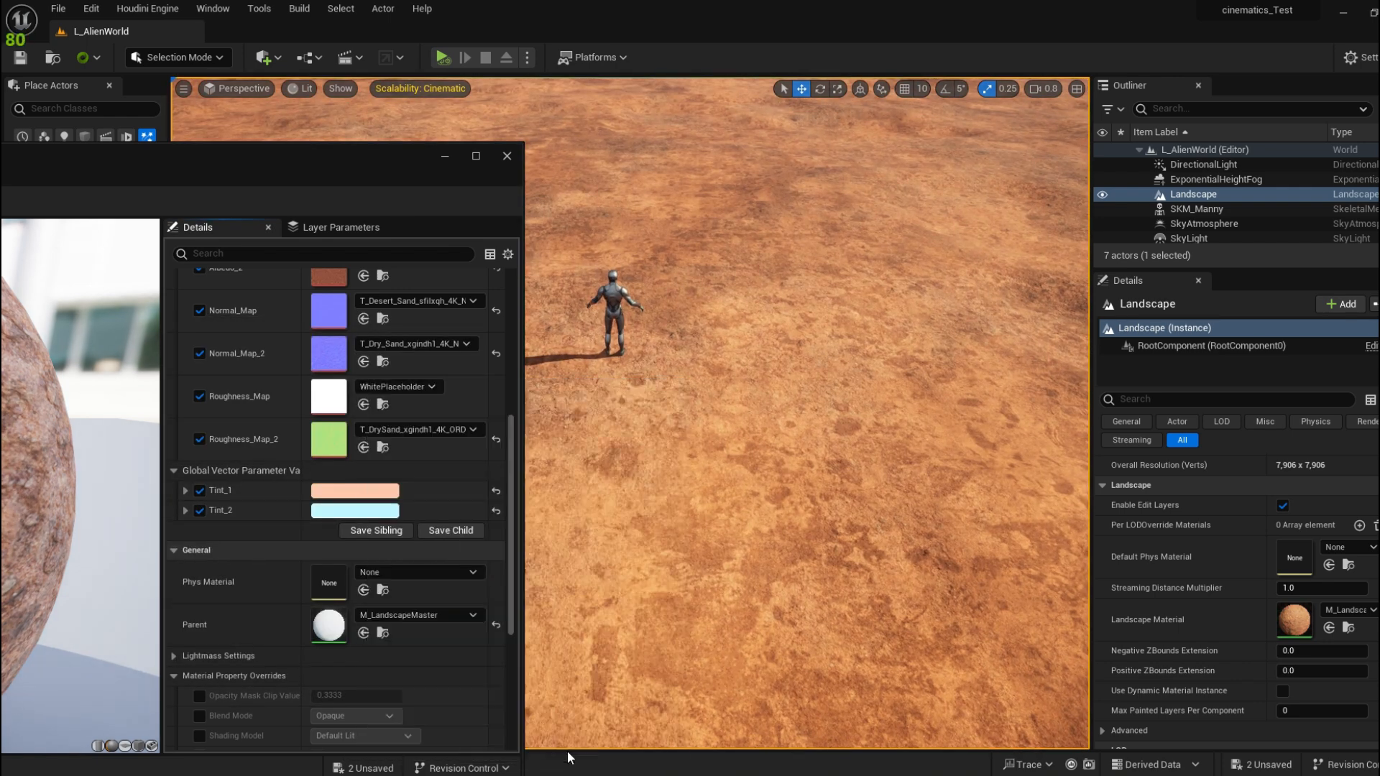
{"action": "right_click_drag", "start_coordinate": [584, 594], "coordinate": [584, 594]}
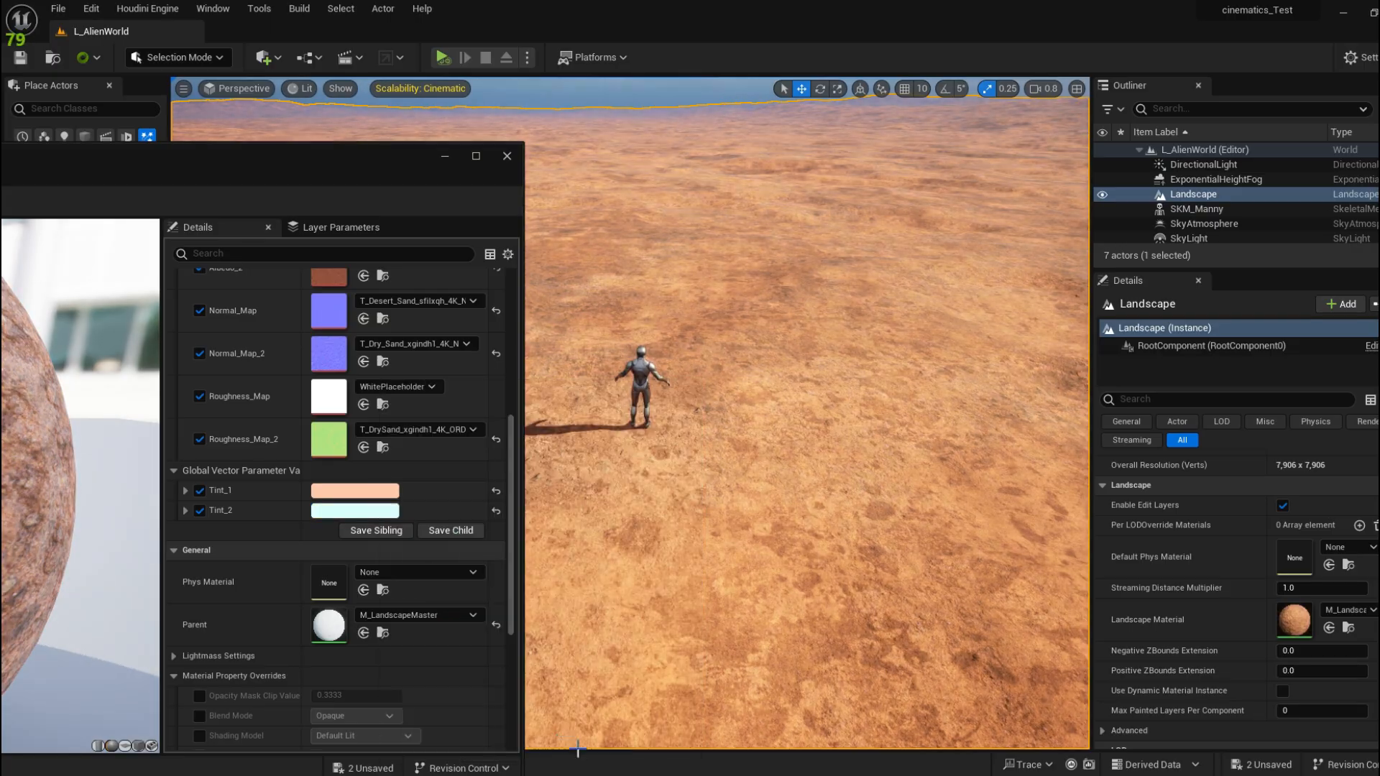
{"action": "left_click_drag", "start_coordinate": [355, 153], "coordinate": [773, 608]}
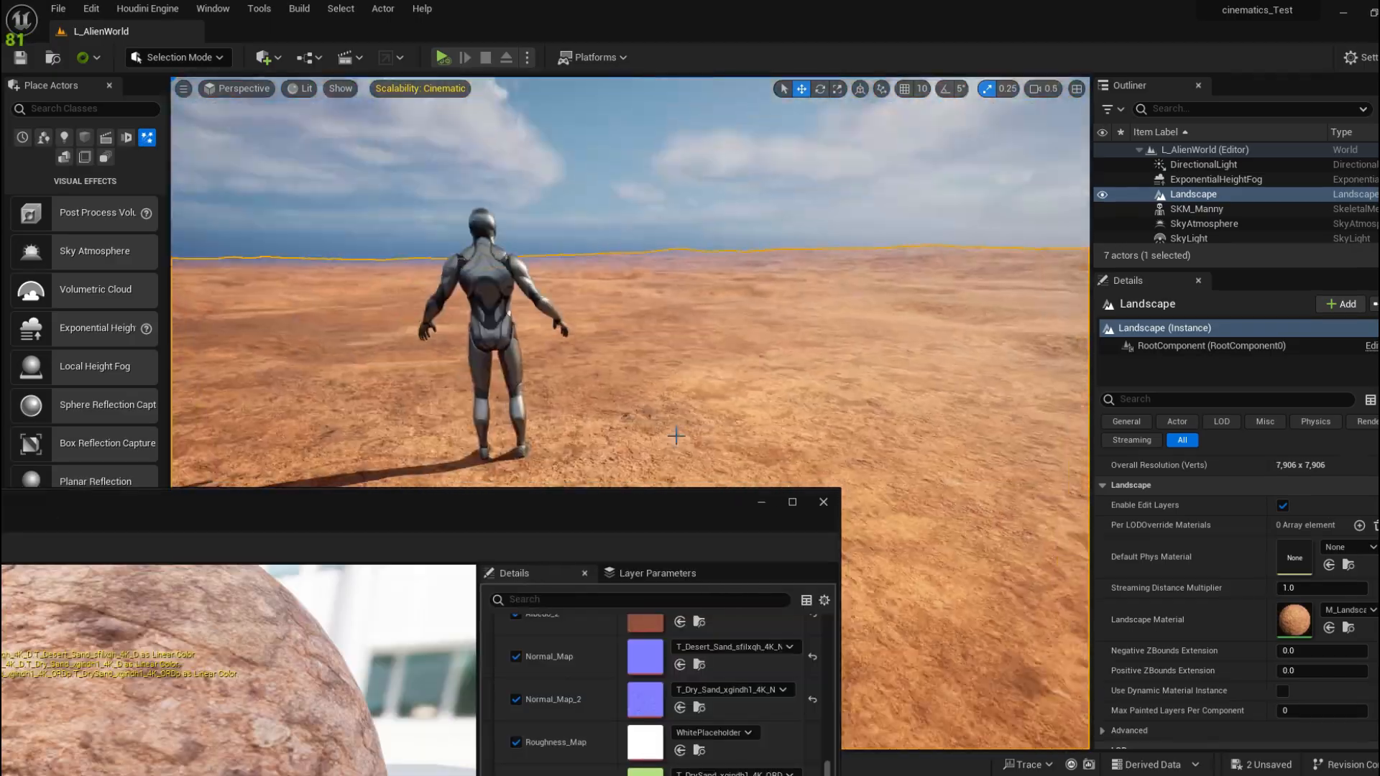
{"action": "left_click_drag", "start_coordinate": [638, 508], "coordinate": [821, 313]}
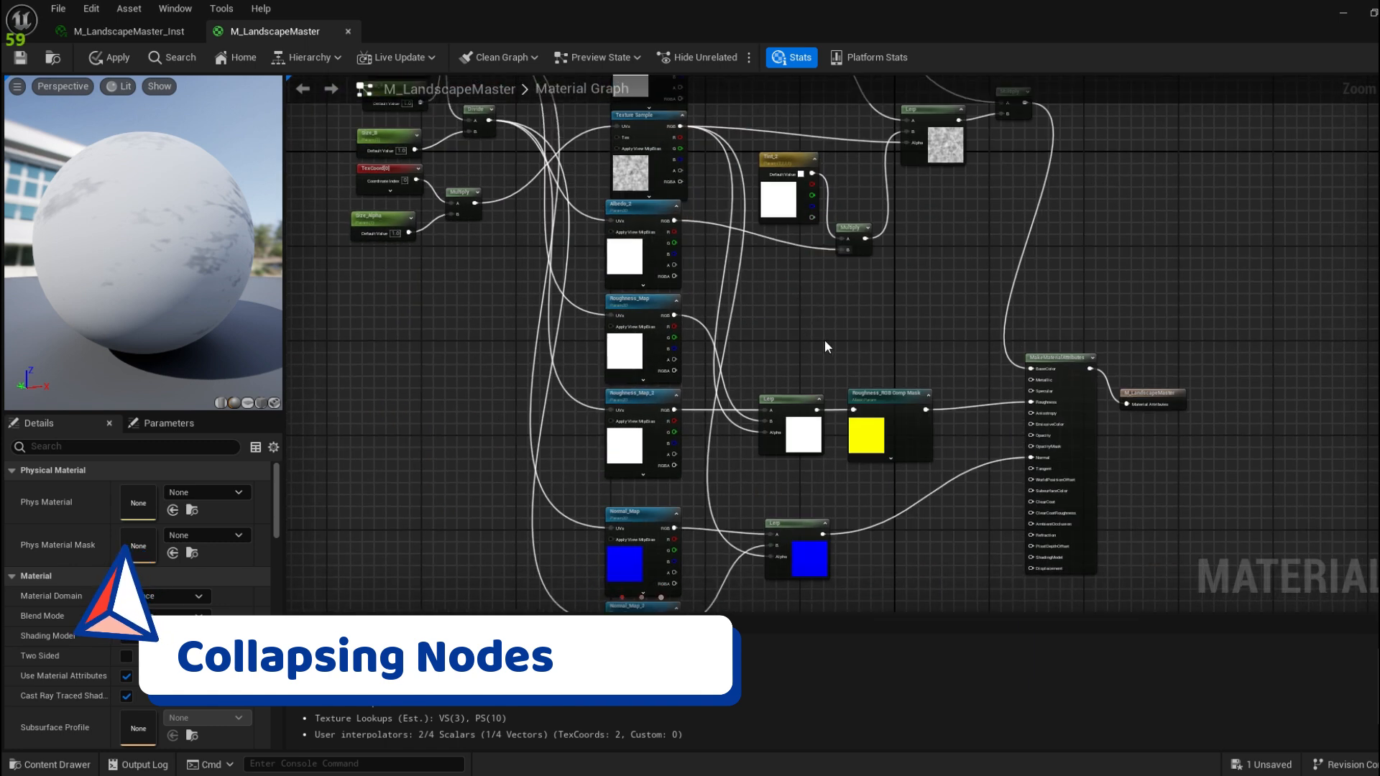
In the master material, widen the Macro Texture Variation comment around its last Multiply nodes and move Tint_1 out below it
{"action": "right_click_drag", "start_coordinate": [859, 407], "coordinate": [824, 298]}
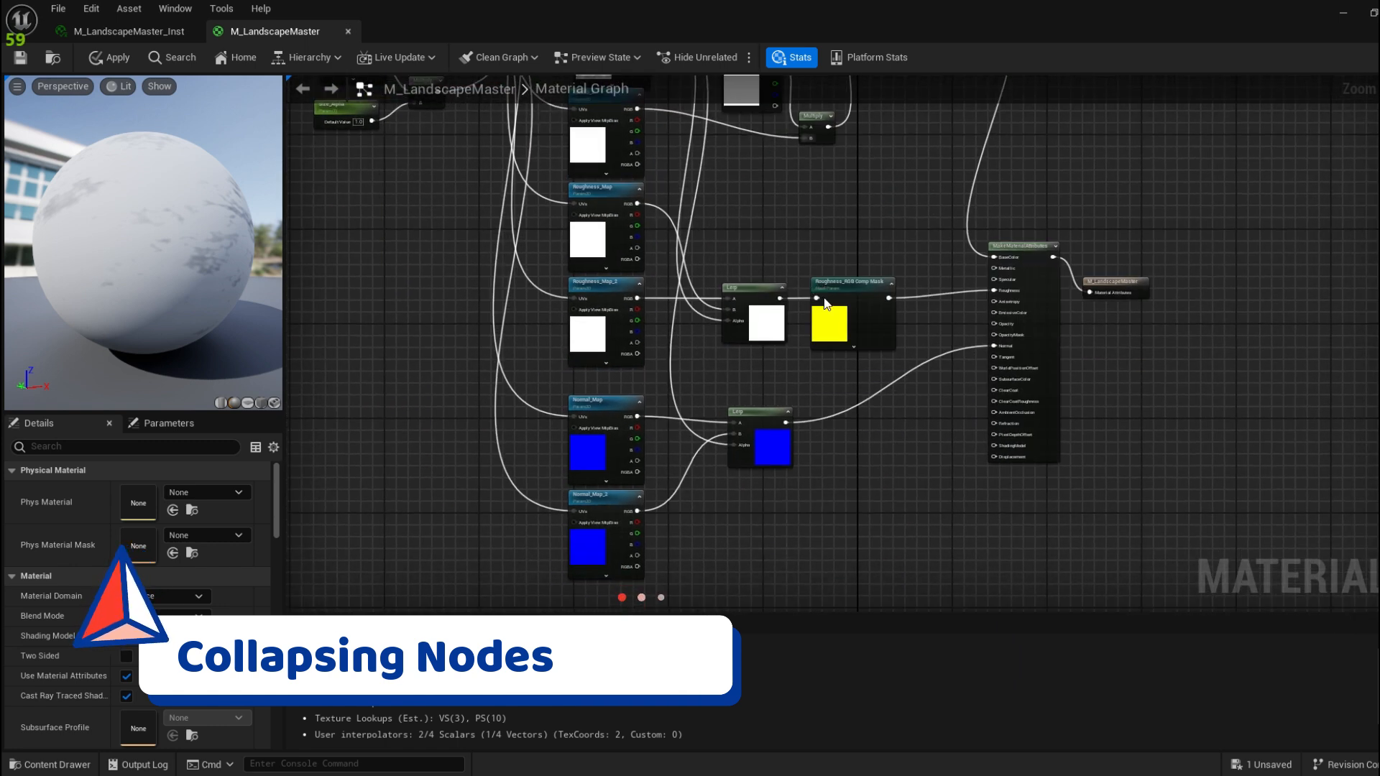
{"action": "right_click_drag", "start_coordinate": [853, 215], "coordinate": [916, 431]}
{"action": "right_click_drag", "start_coordinate": [852, 238], "coordinate": [878, 409]}
{"action": "mouse_move", "coordinate": [782, 198]}
{"action": "right_mouse_down"}
{"action": "mouse_move", "coordinate": [802, 246]}
{"action": "mouse_move", "coordinate": [748, 228]}
{"action": "right_mouse_up"}
{"action": "right_click_drag", "start_coordinate": [769, 180], "coordinate": [731, 164]}
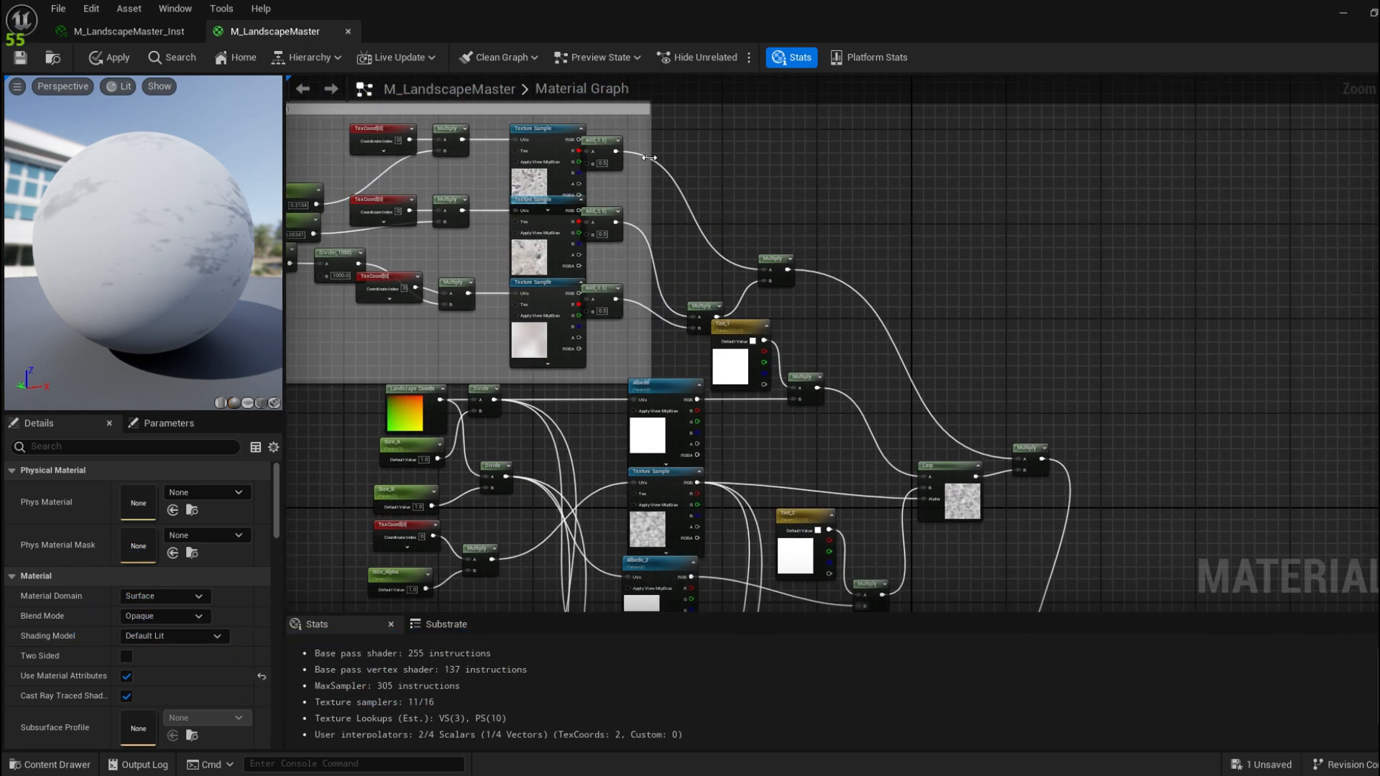
{"action": "left_click_drag", "start_coordinate": [649, 142], "coordinate": [855, 145]}
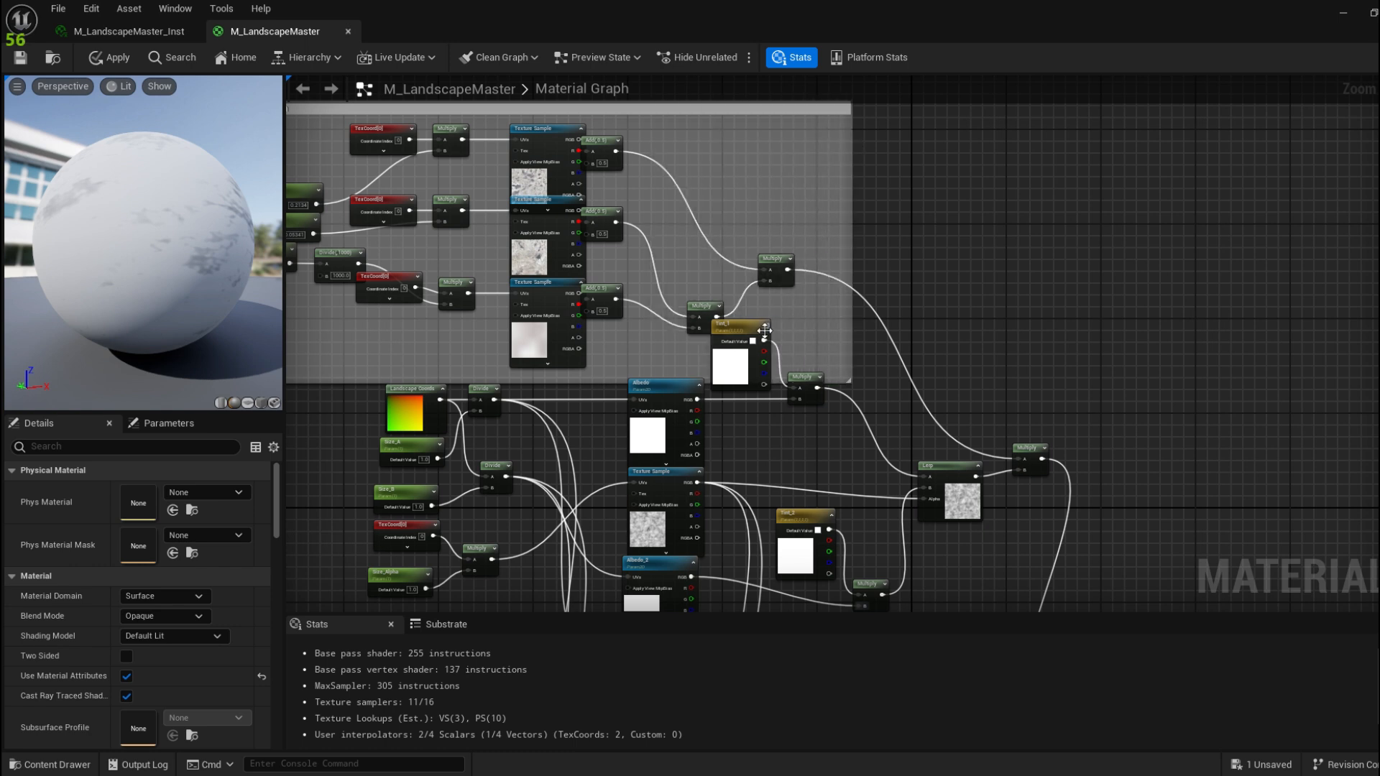
{"action": "right_click_drag", "start_coordinate": [764, 329], "coordinate": [733, 253]}
{"action": "left_click_drag", "start_coordinate": [710, 248], "coordinate": [714, 346]}
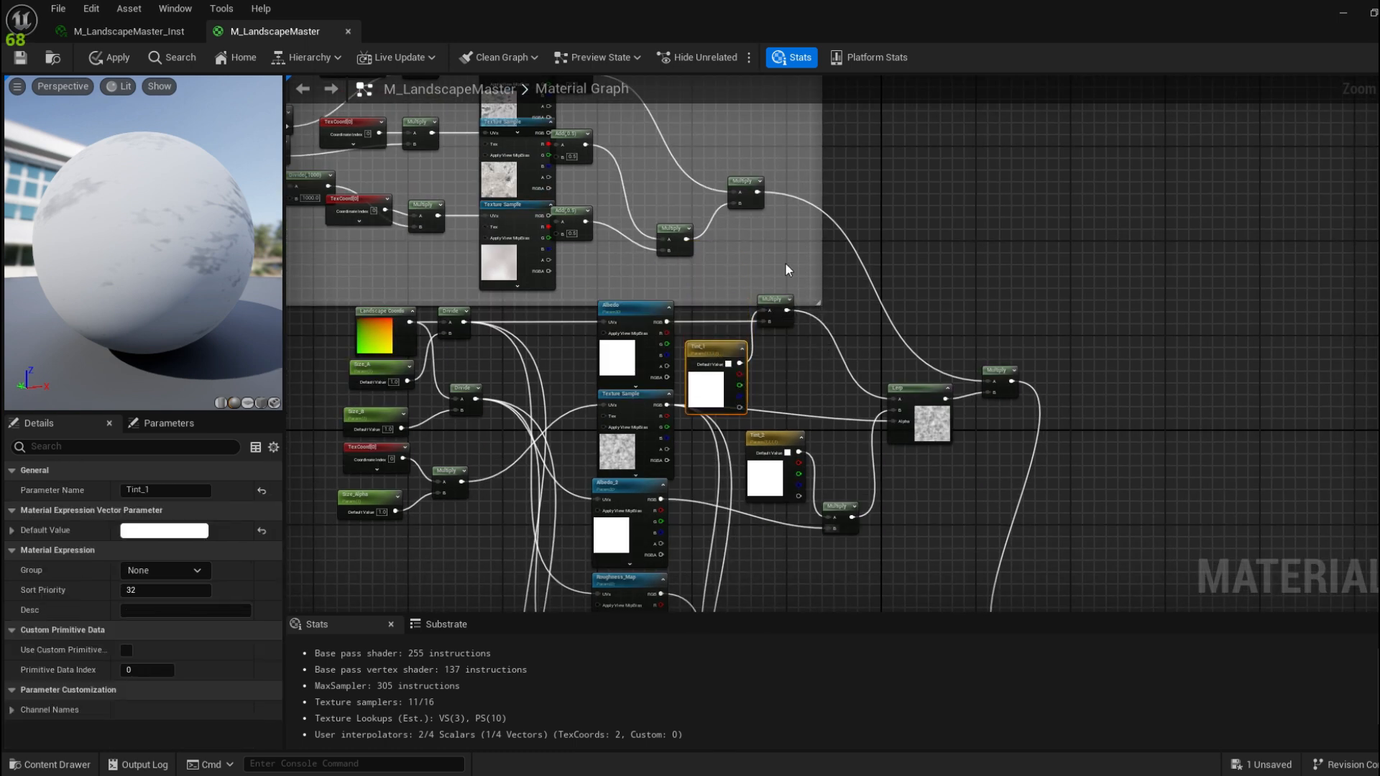
{"action": "right_click_drag", "start_coordinate": [785, 263], "coordinate": [832, 330]}
{"action": "right_click_drag", "start_coordinate": [695, 237], "coordinate": [911, 277]}
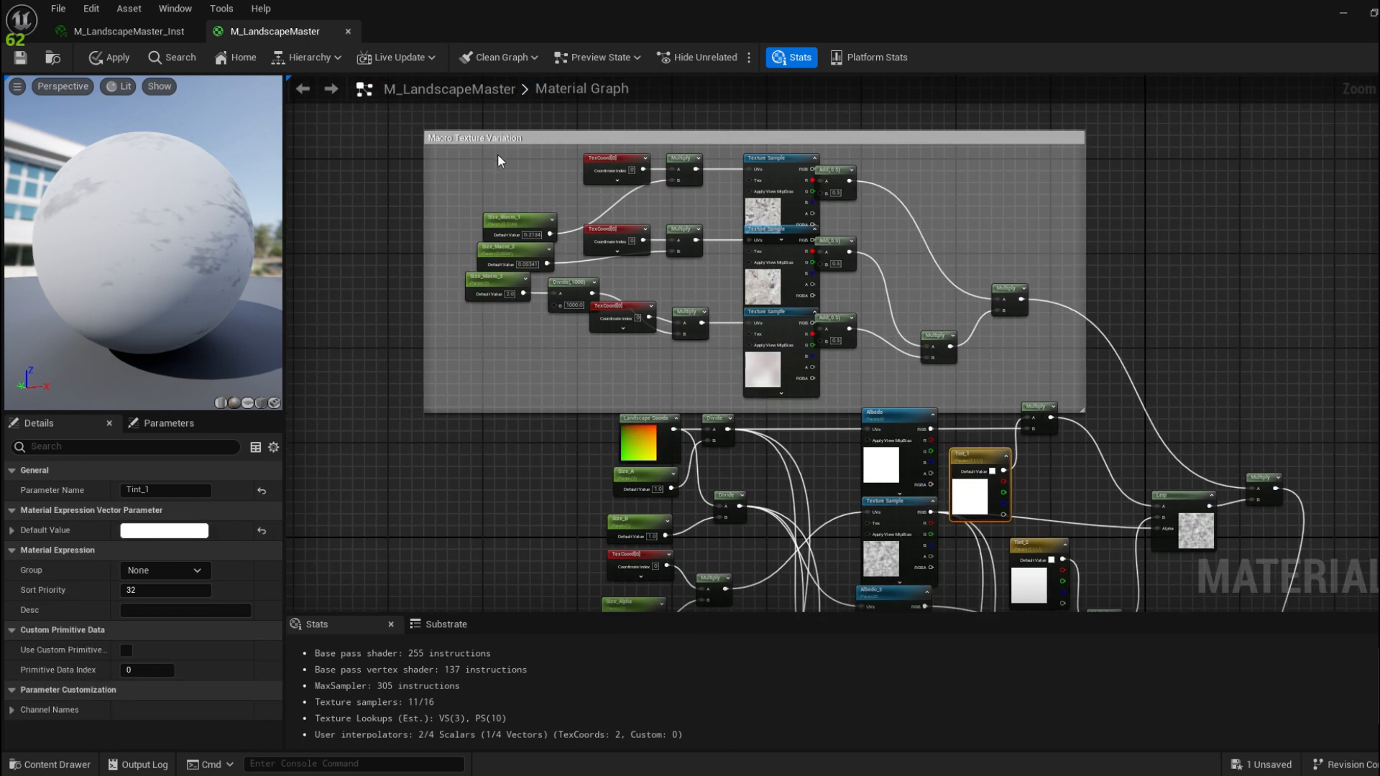
Collapse all nodes inside the Macro Texture Variation comment into one subgraph node and move it up above the Lerp node
{"action": "left_click_drag", "start_coordinate": [497, 154], "coordinate": [1023, 379]}
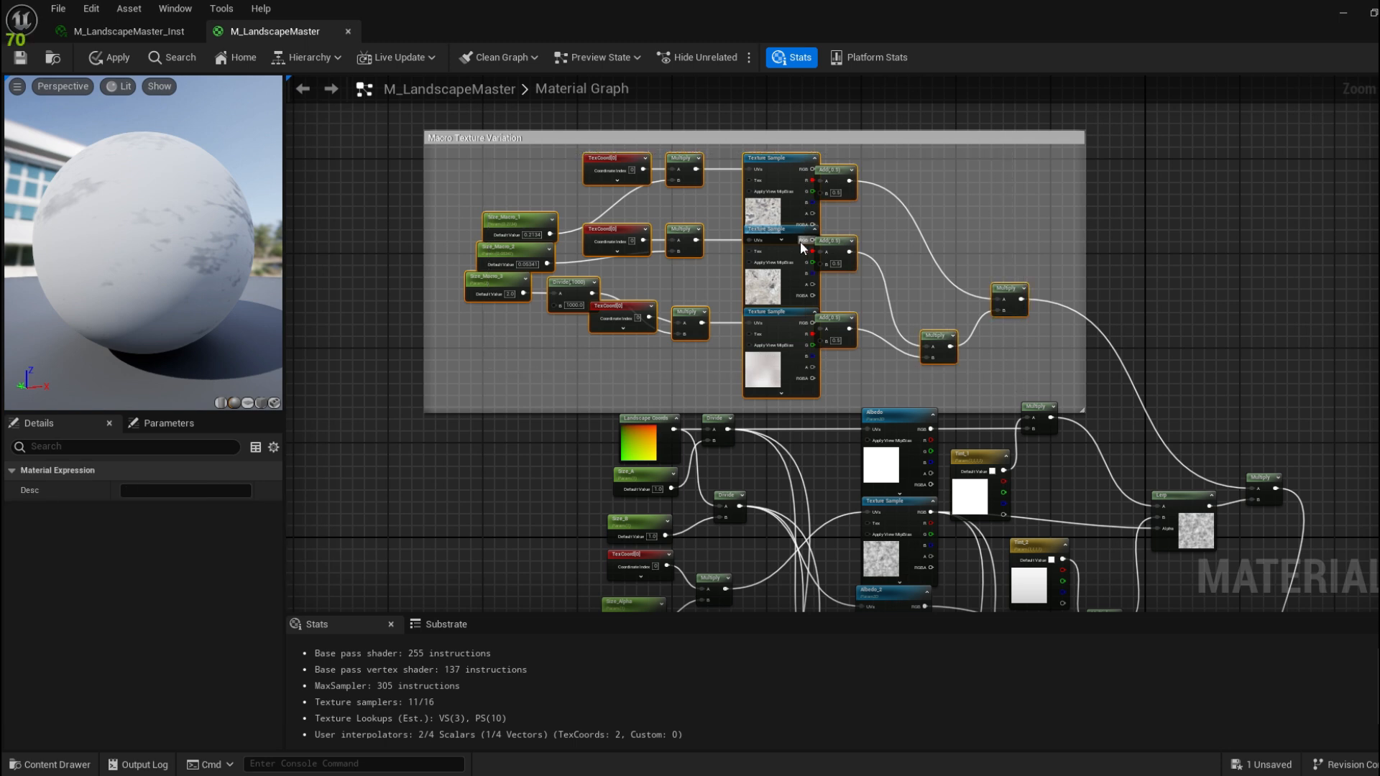
{"action": "right_click", "coordinate": [837, 240]}
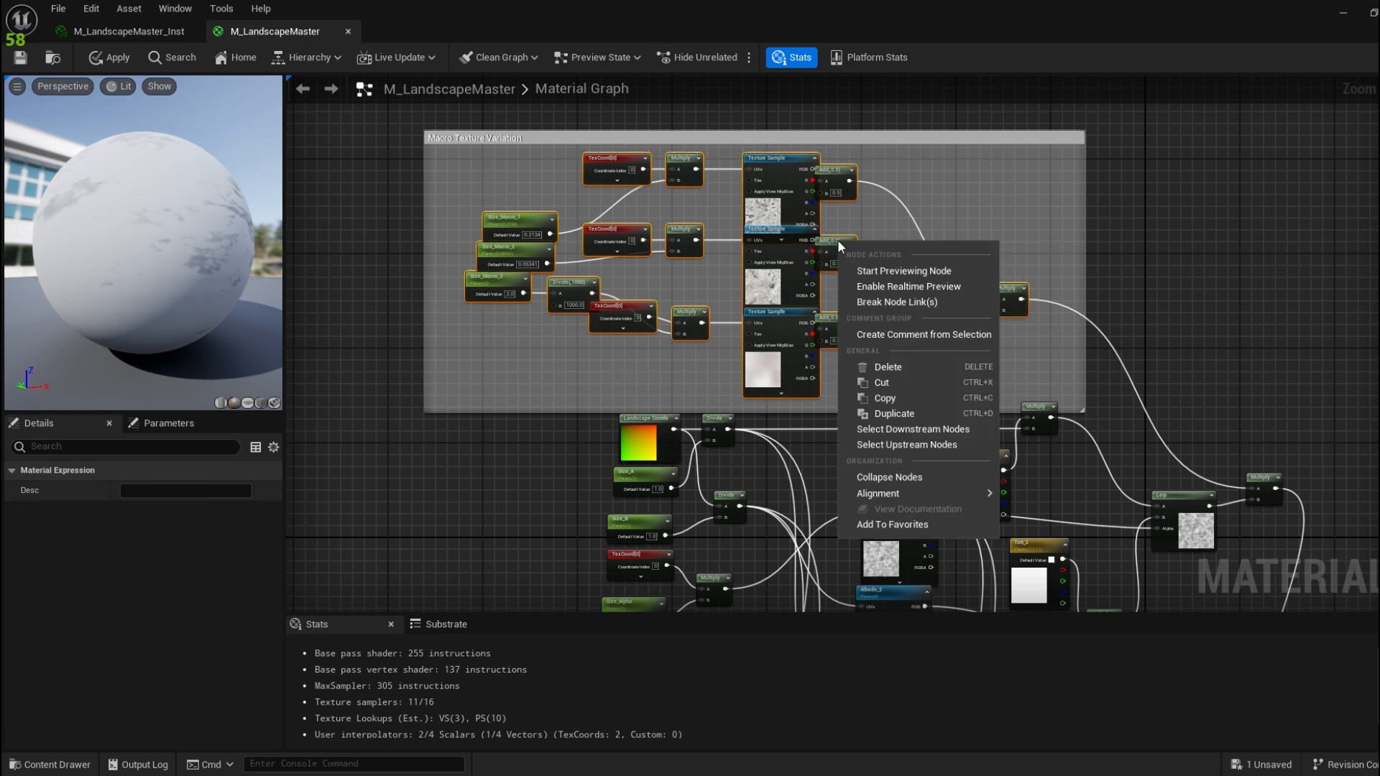
{"action": "left_click", "coordinate": [908, 476]}
{"action": "scroll", "coordinate": [835, 299], "scroll_direction": "up", "scroll_amount": 5}
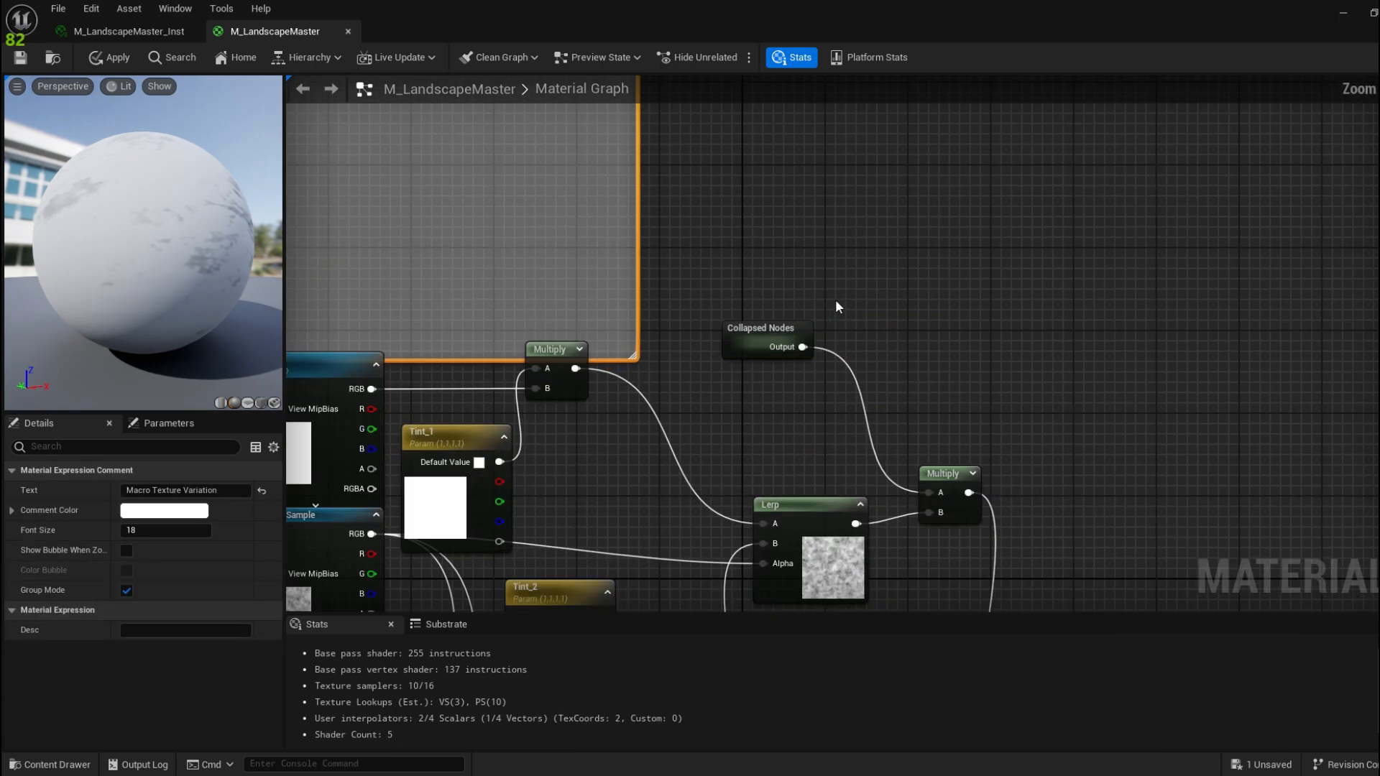
{"action": "scroll", "coordinate": [816, 332], "scroll_direction": "up", "scroll_amount": 1}
{"action": "right_click_drag", "start_coordinate": [812, 335], "coordinate": [714, 322]}
{"action": "left_click", "coordinate": [756, 332]}
{"action": "left_click_drag", "start_coordinate": [694, 294], "coordinate": [707, 245]}
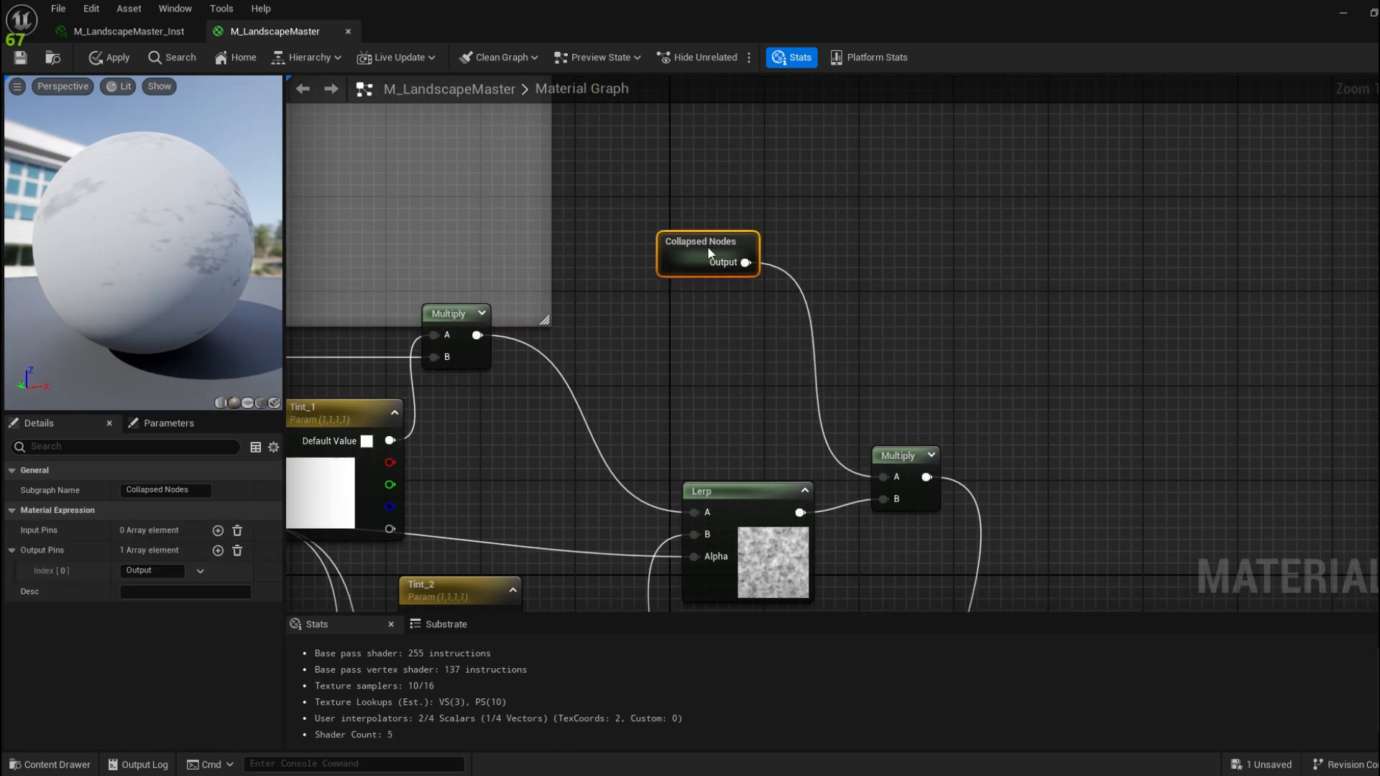
Review the contents of the collapsed macro node, return to the material graph and rename the subgraph MacroVariations
{"action": "double_click", "coordinate": [690, 250]}
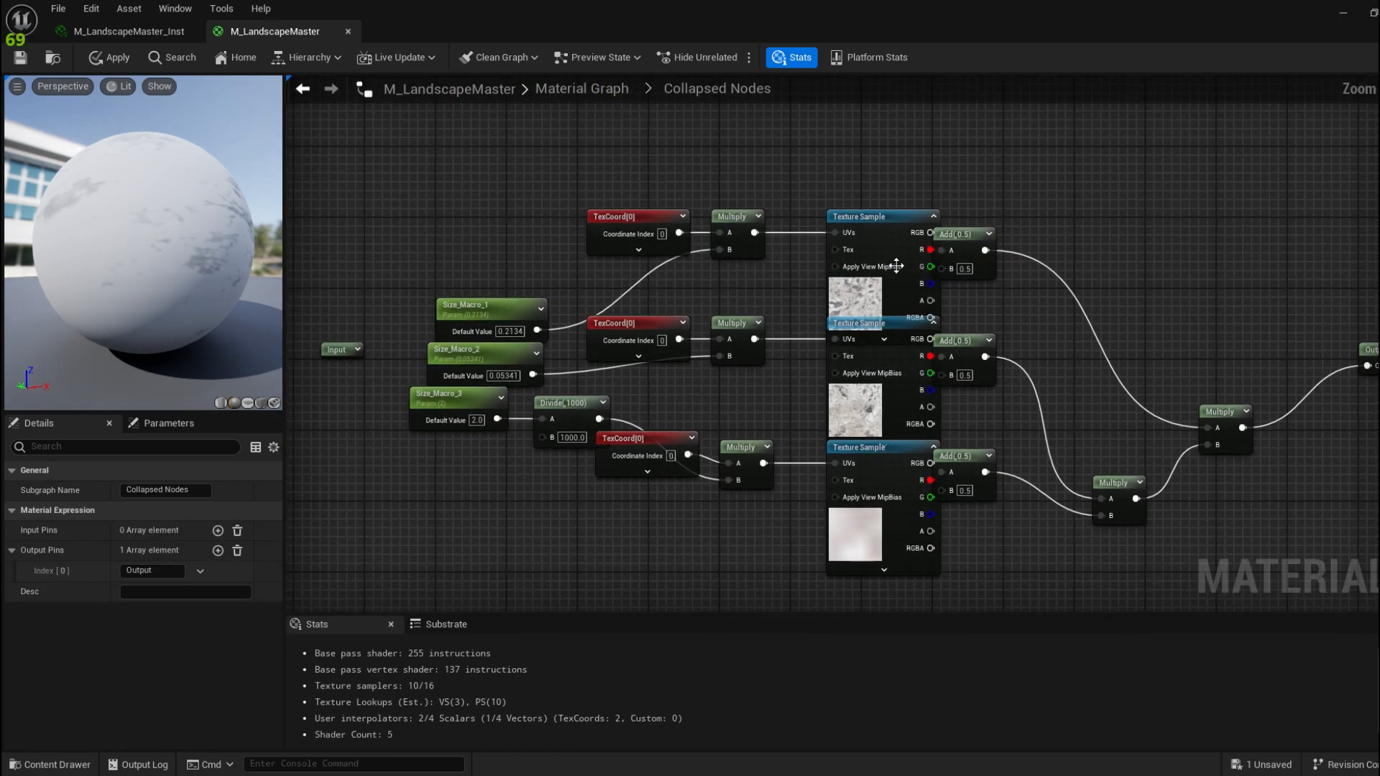
{"action": "right_click_drag", "start_coordinate": [939, 241], "coordinate": [746, 200]}
{"action": "right_click_drag", "start_coordinate": [871, 238], "coordinate": [923, 178]}
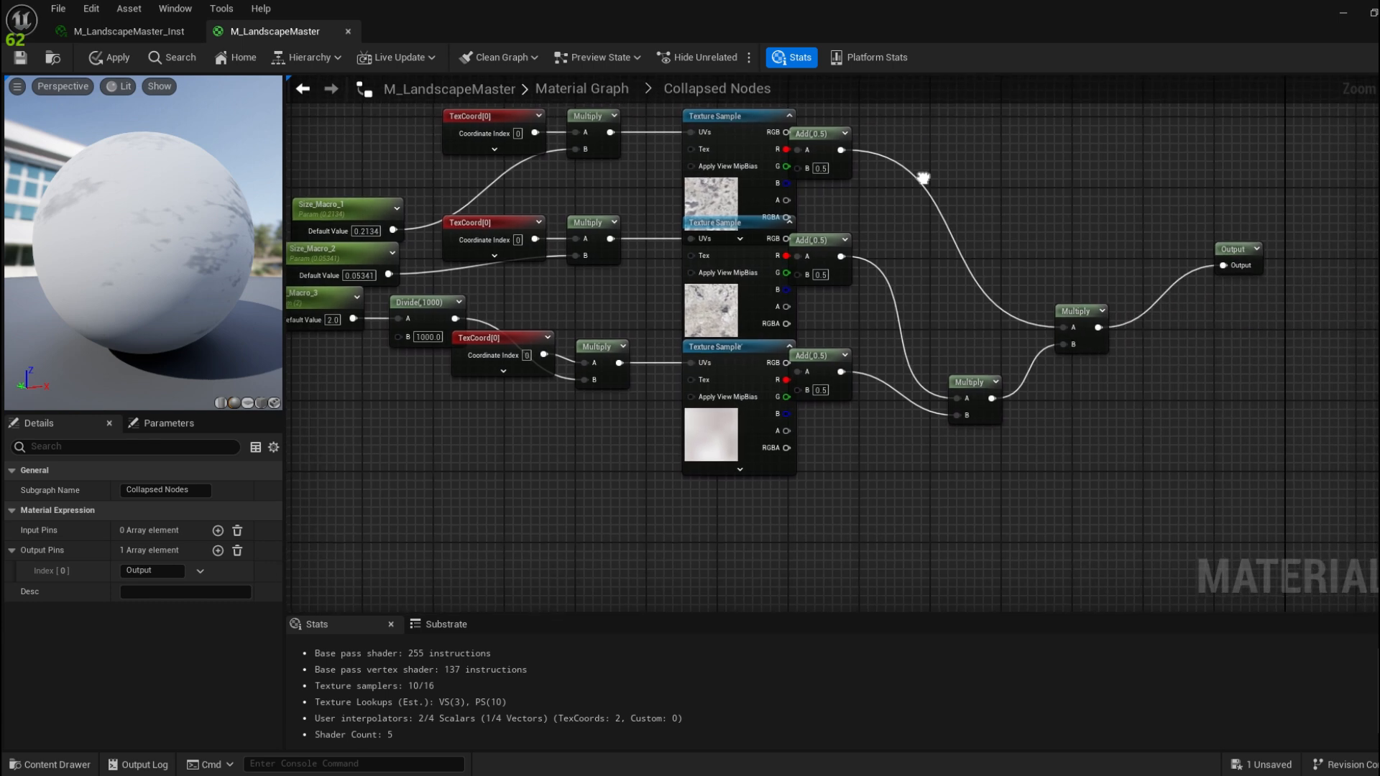
{"action": "left_click", "coordinate": [579, 88]}
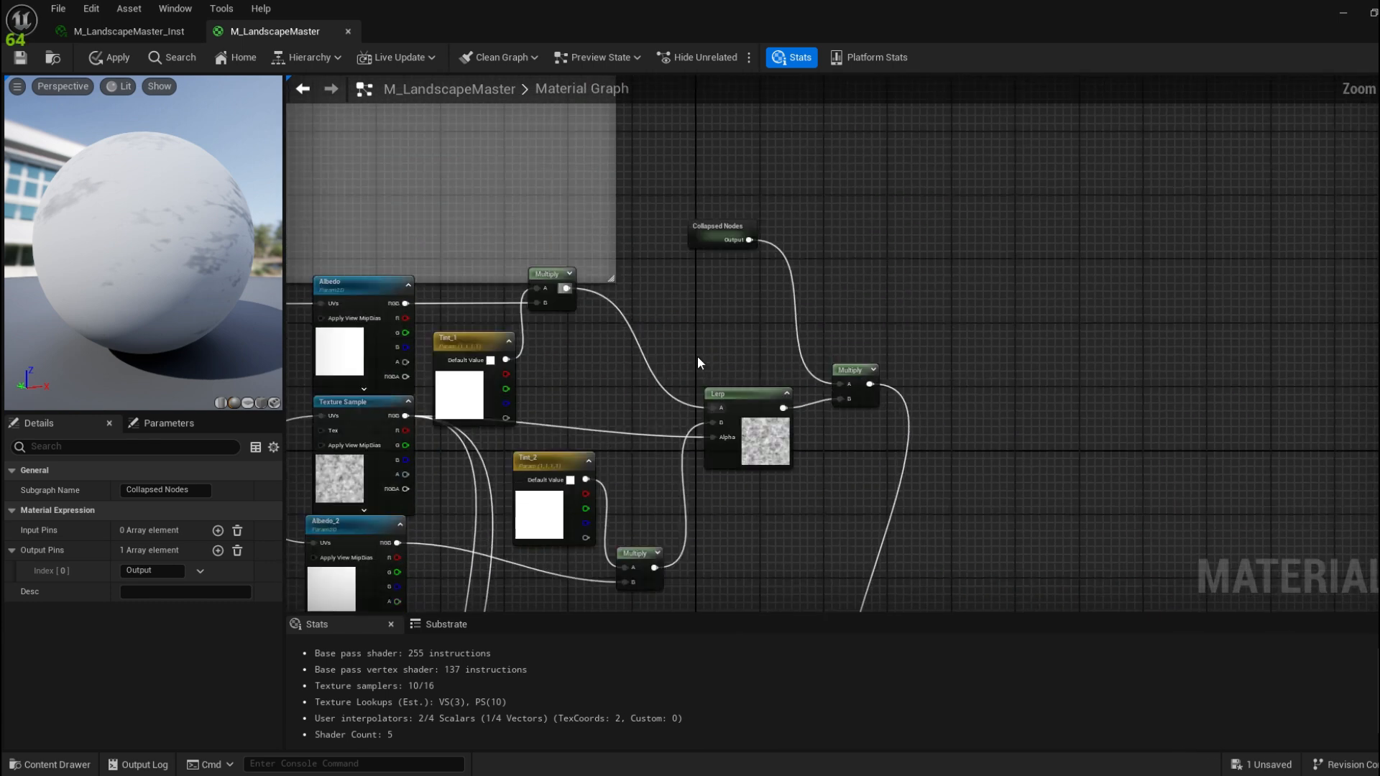
{"action": "left_click", "coordinate": [191, 491]}
{"action": "key", "text": "BackSpace"}
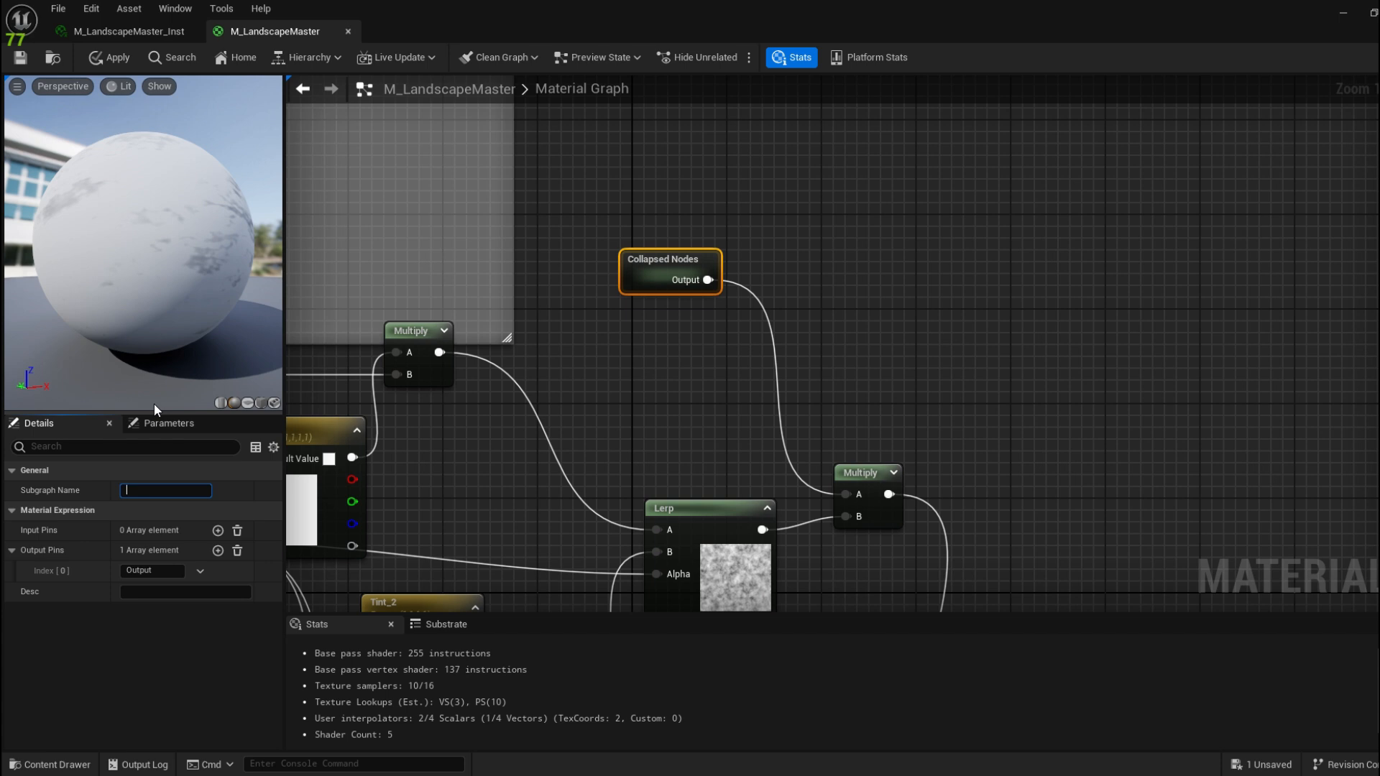
{"action": "type", "text": "MacroVariations"}
{"action": "key", "text": "Return"}
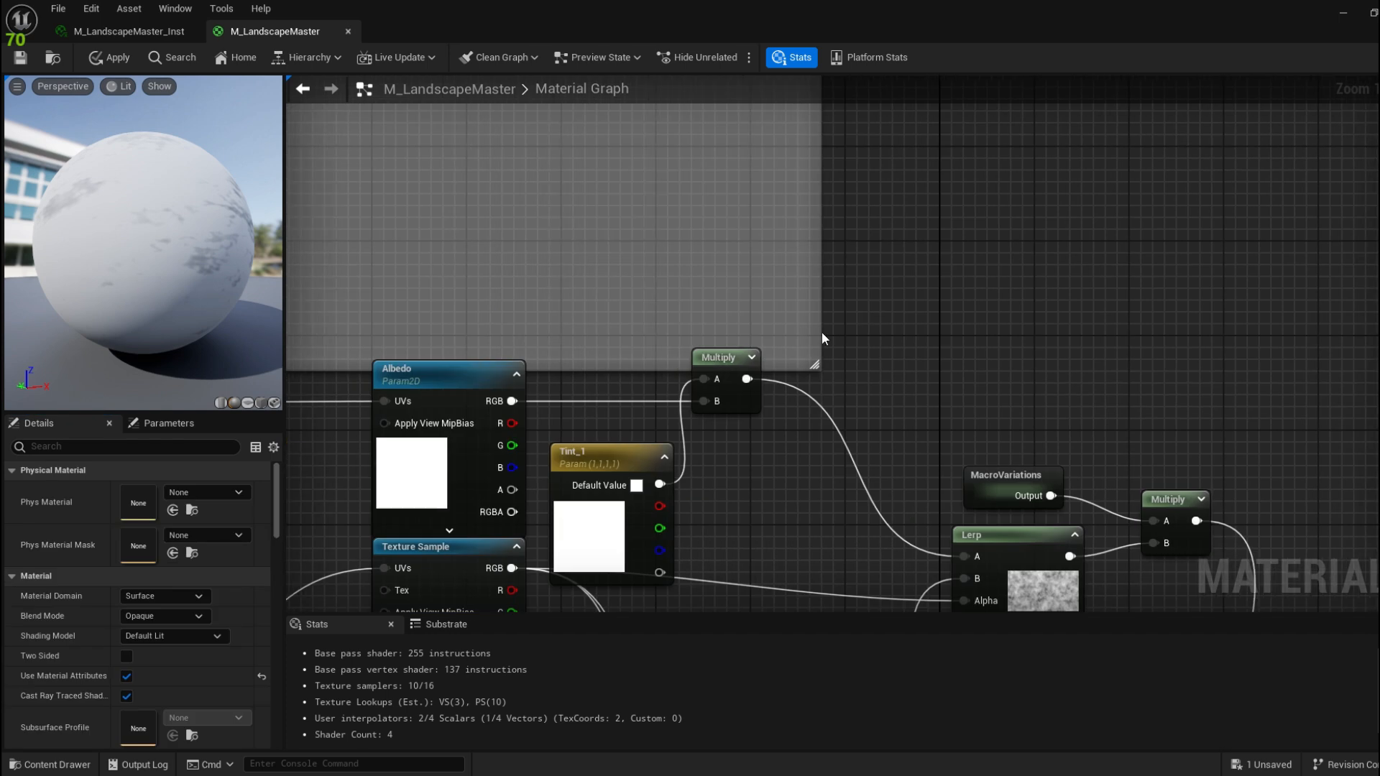
Delete the empty Macro Texture Variation comment from the material graph
{"action": "scroll", "coordinate": [826, 331], "scroll_direction": "down", "scroll_amount": 1}
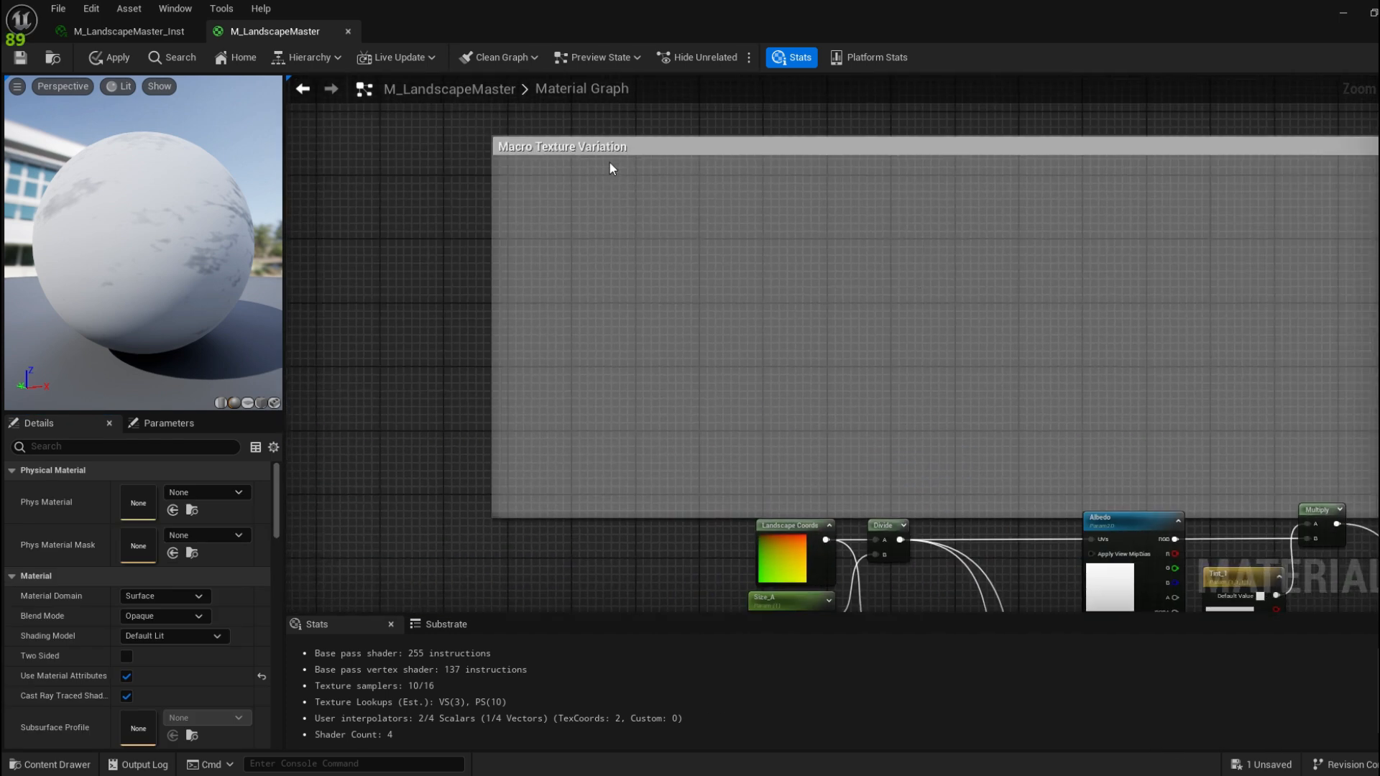
{"action": "left_click", "coordinate": [620, 148]}
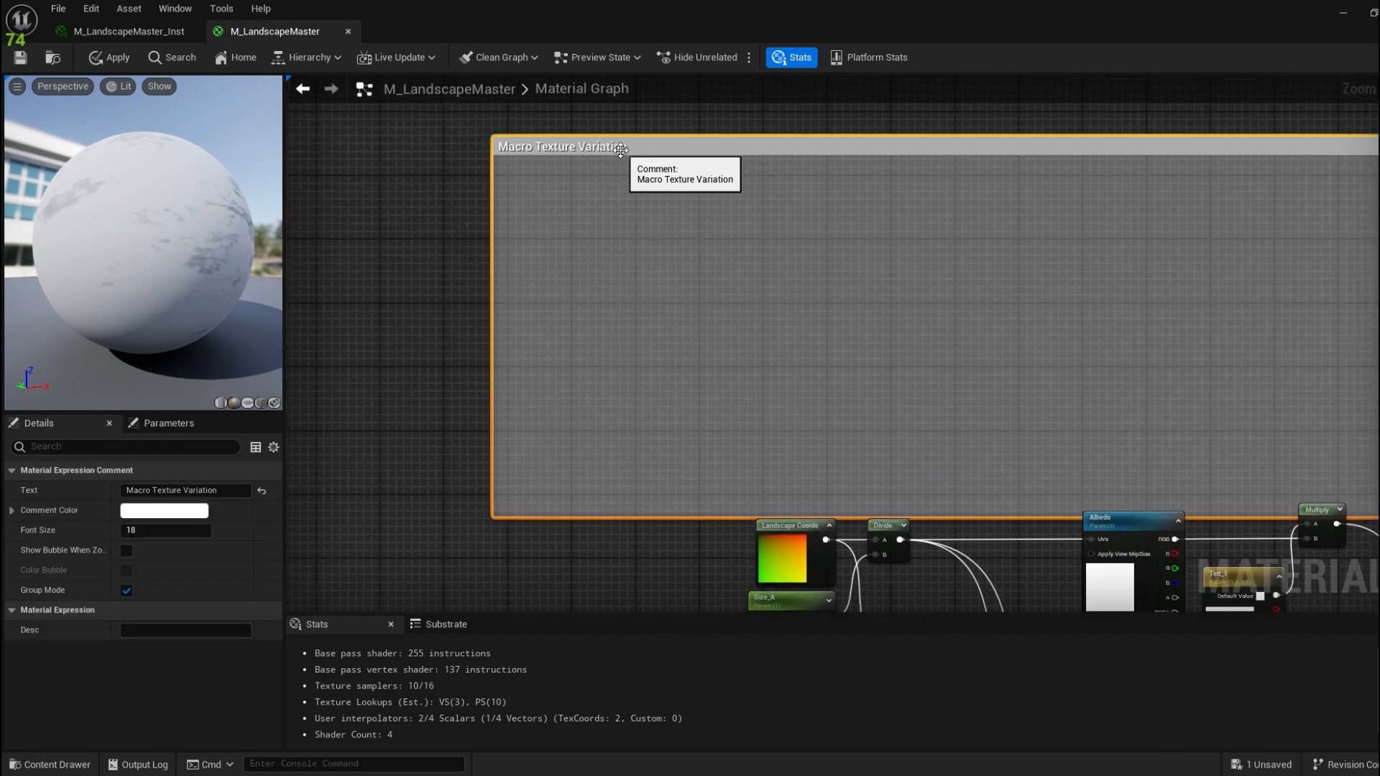
{"action": "key", "text": "Delete"}
Collapse the Landscape Coords, TexCoord, Size_A, Size_B and Size_Alpha nodes with their Divide and Multiply nodes into one subgraph node
{"action": "right_click_drag", "start_coordinate": [821, 358], "coordinate": [727, 128]}
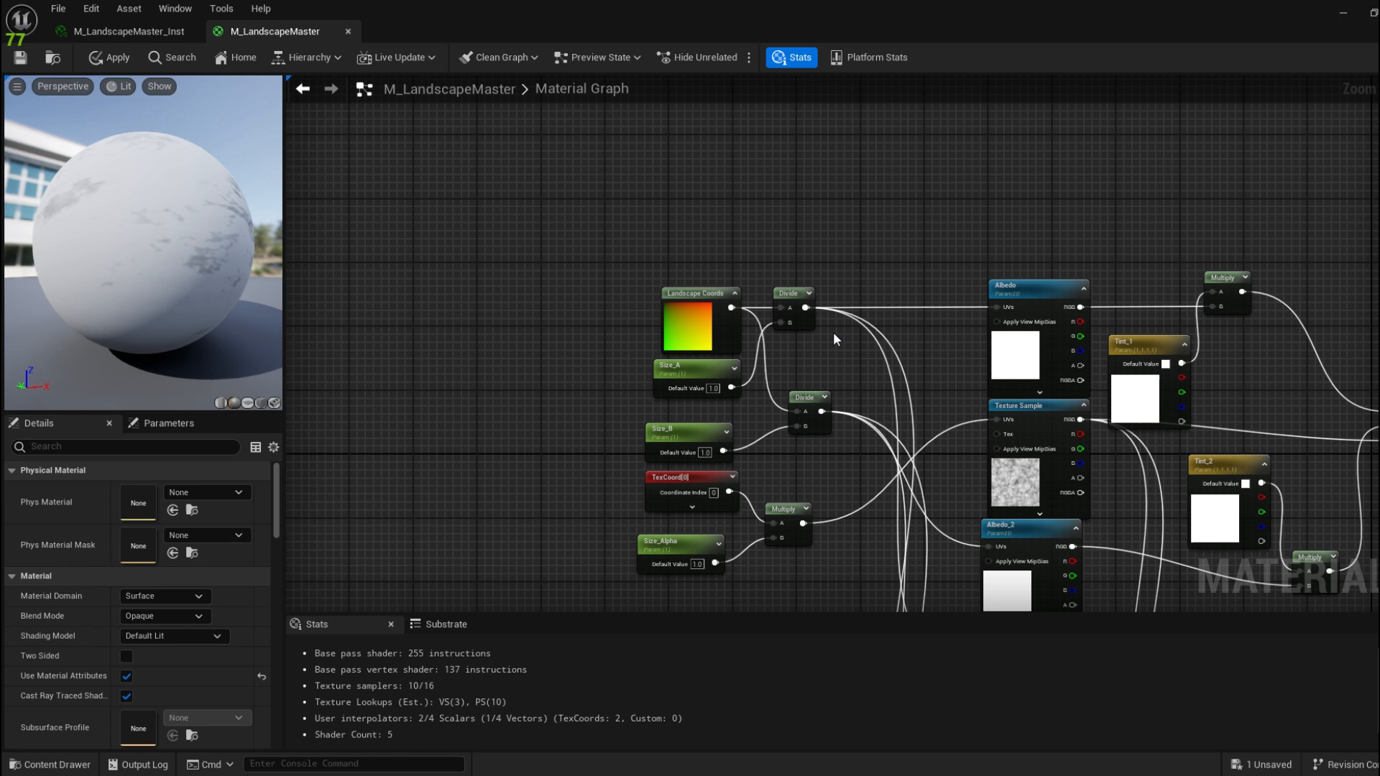
{"action": "right_click_drag", "start_coordinate": [833, 333], "coordinate": [771, 181]}
{"action": "right_click_drag", "start_coordinate": [897, 179], "coordinate": [807, 172]}
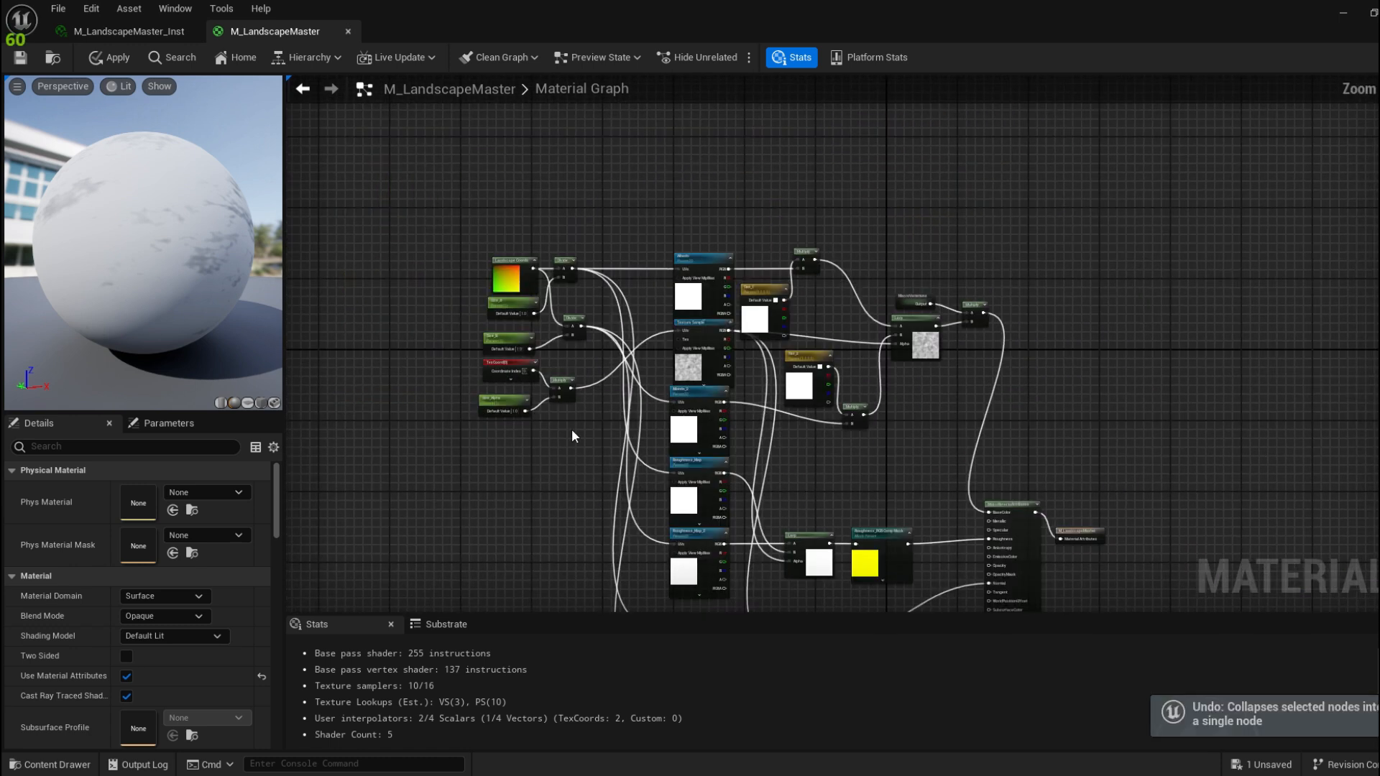
{"action": "right_click_drag", "start_coordinate": [571, 428], "coordinate": [568, 364]}
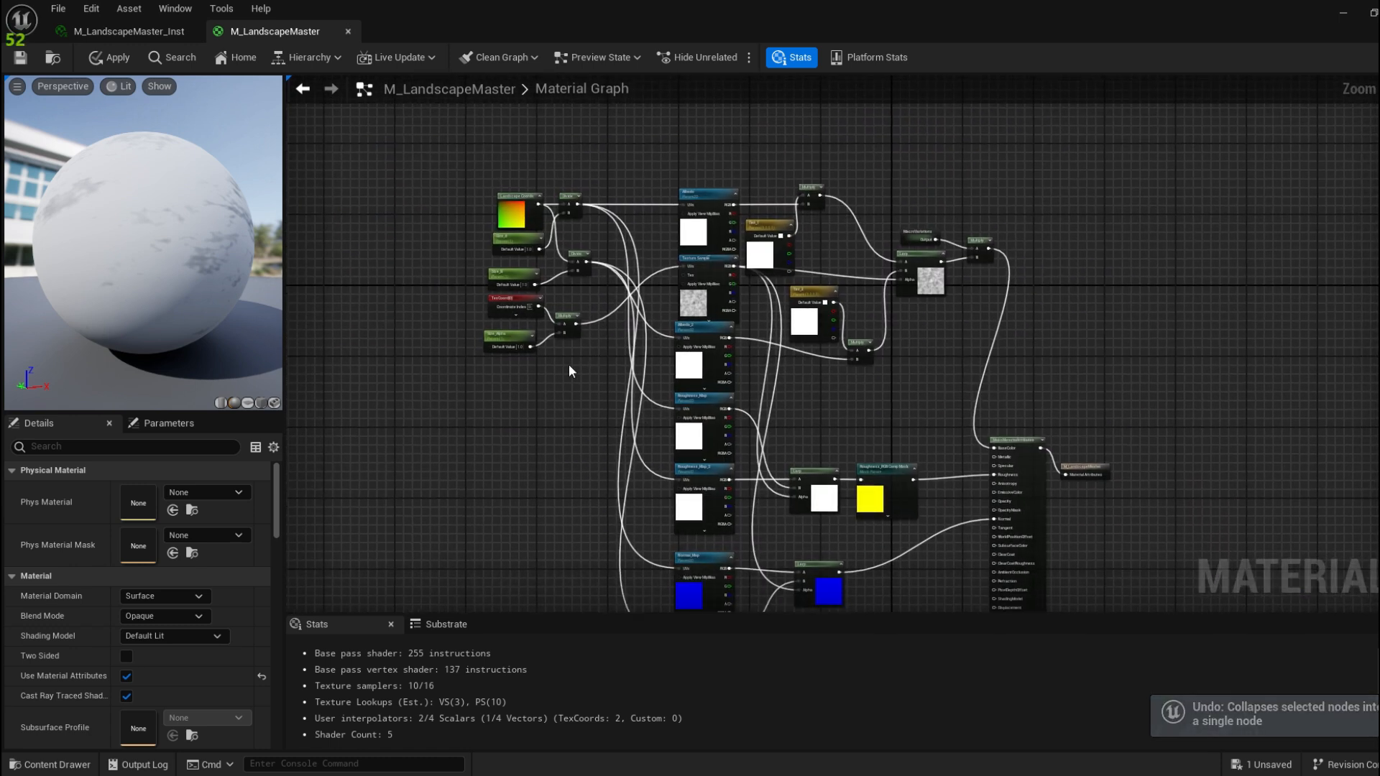
{"action": "left_click_drag", "start_coordinate": [416, 132], "coordinate": [602, 377]}
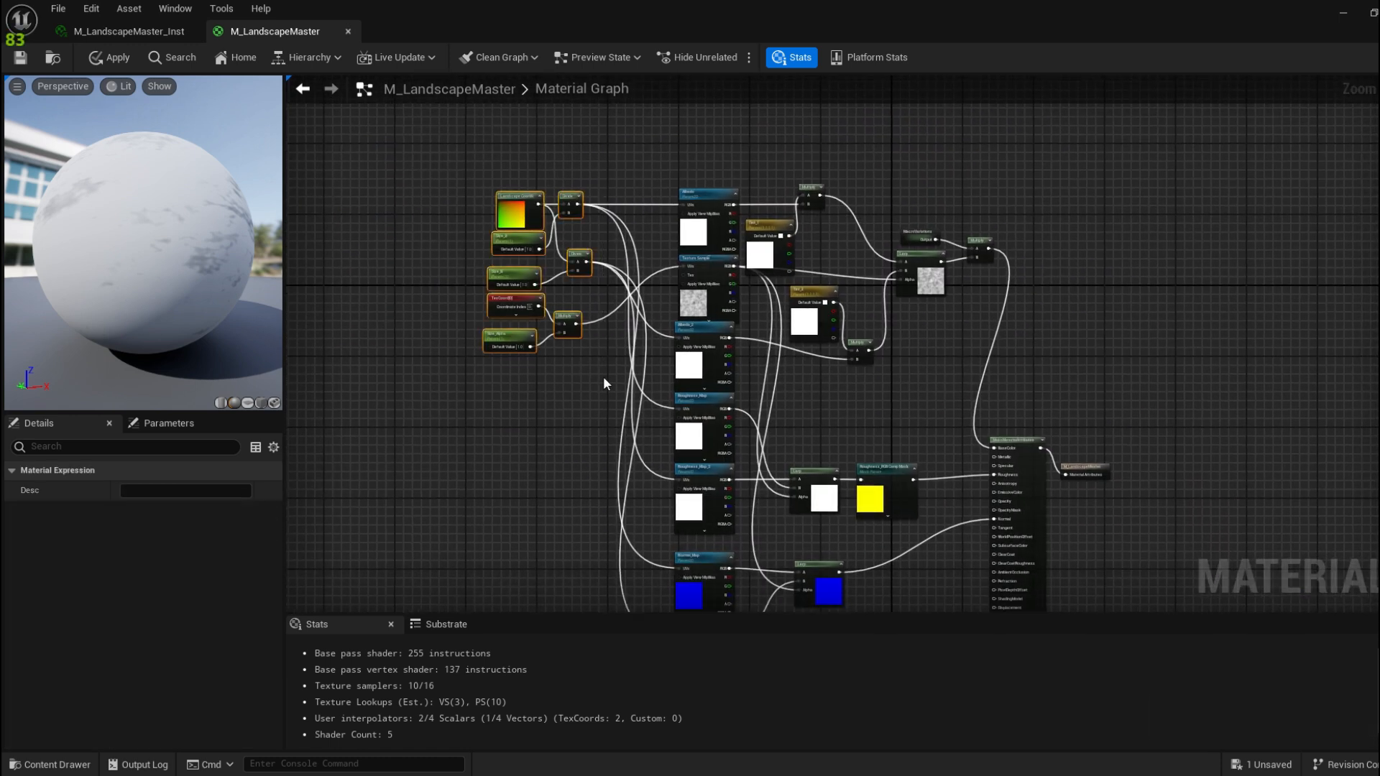
{"action": "right_click", "coordinate": [526, 201]}
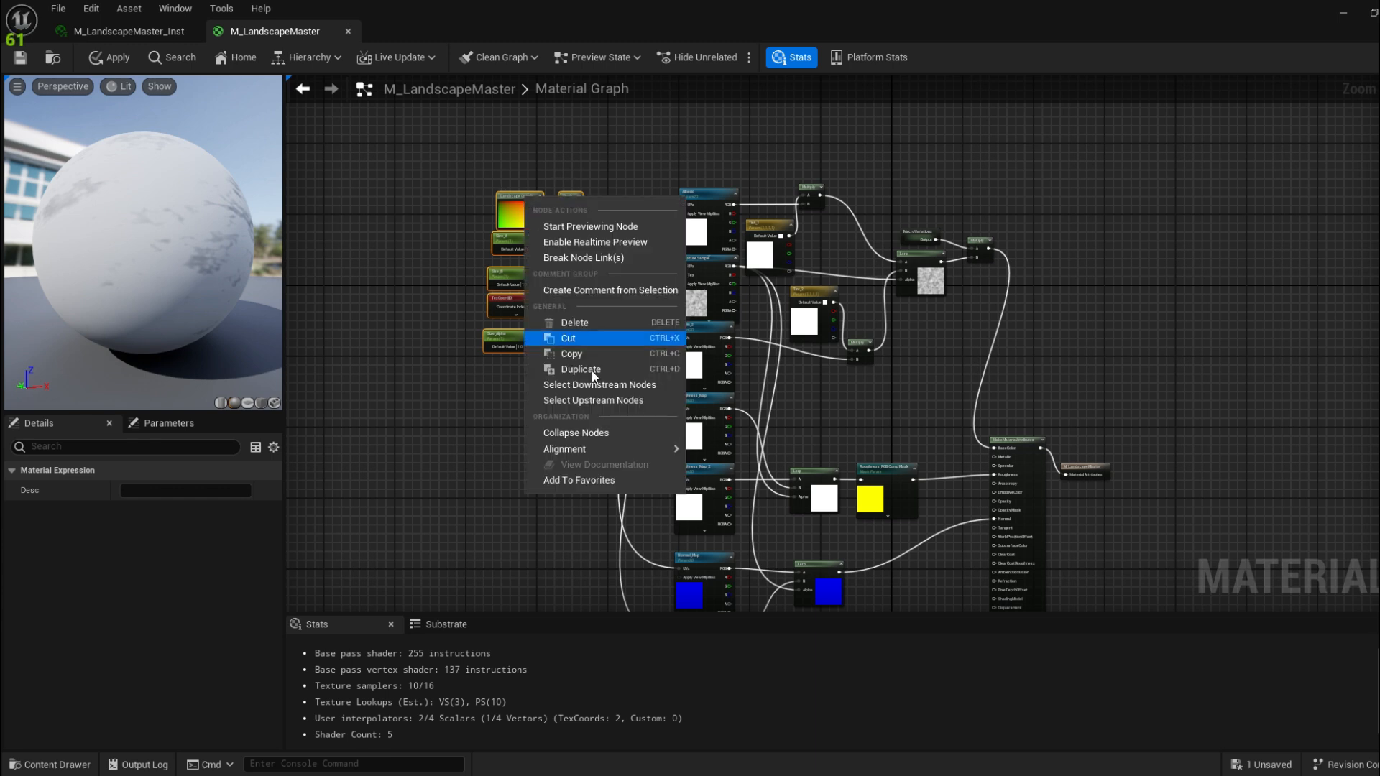
{"action": "left_click", "coordinate": [639, 437]}
{"action": "scroll", "coordinate": [541, 367], "scroll_direction": "up", "scroll_amount": 4}
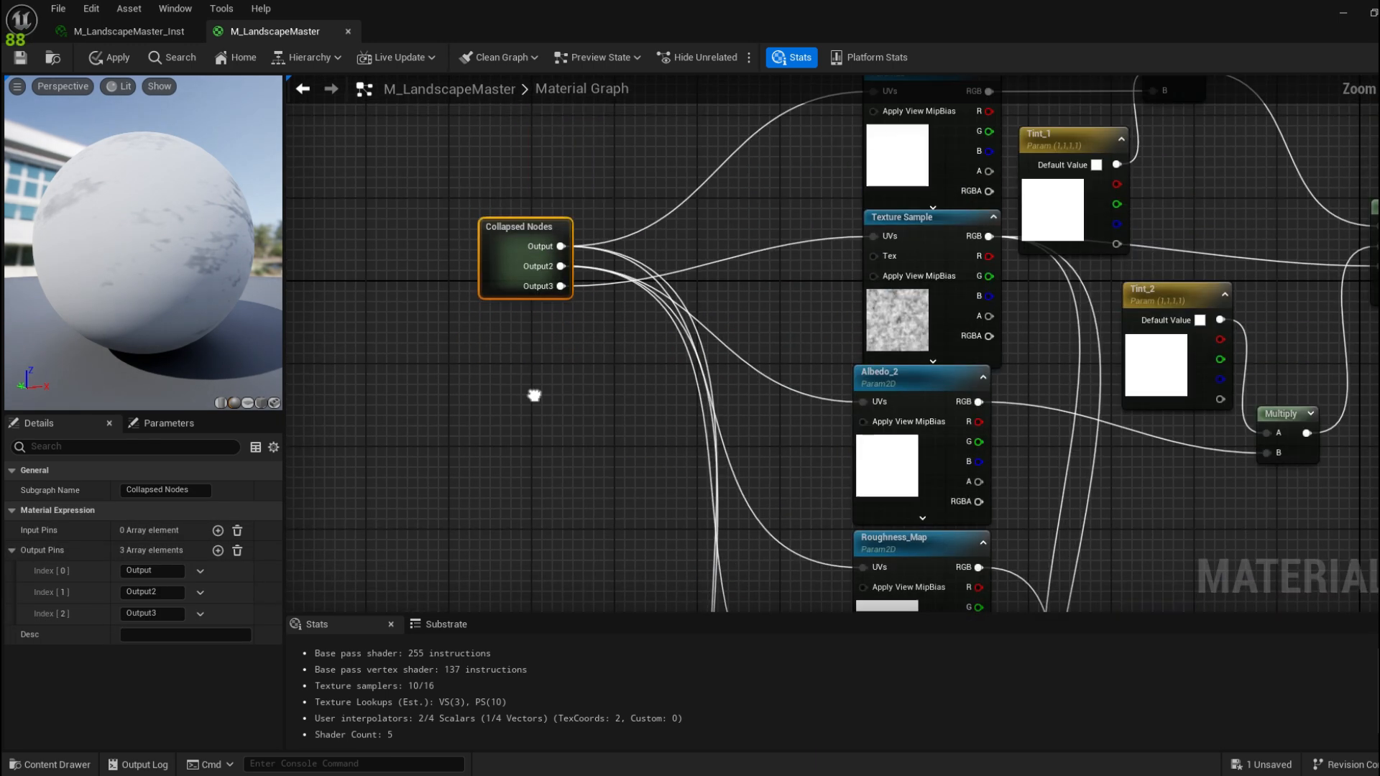
Rename the new collapsed subgraph with the three outputs to UV_Adjustments
{"action": "right_click_drag", "start_coordinate": [534, 395], "coordinate": [537, 424]}
{"action": "key", "text": "ctrl+z"}
{"action": "left_click", "coordinate": [173, 490]}
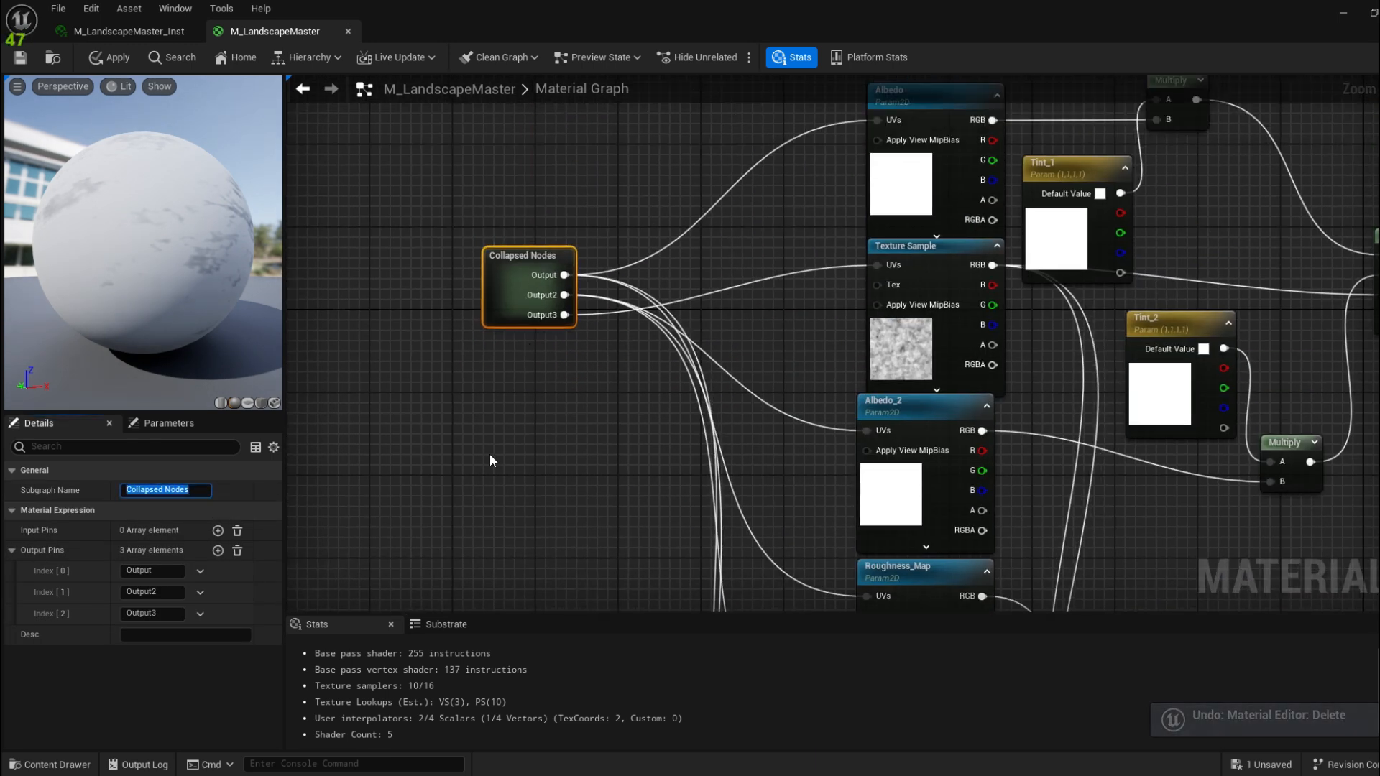
{"action": "key", "text": "BackSpace"}
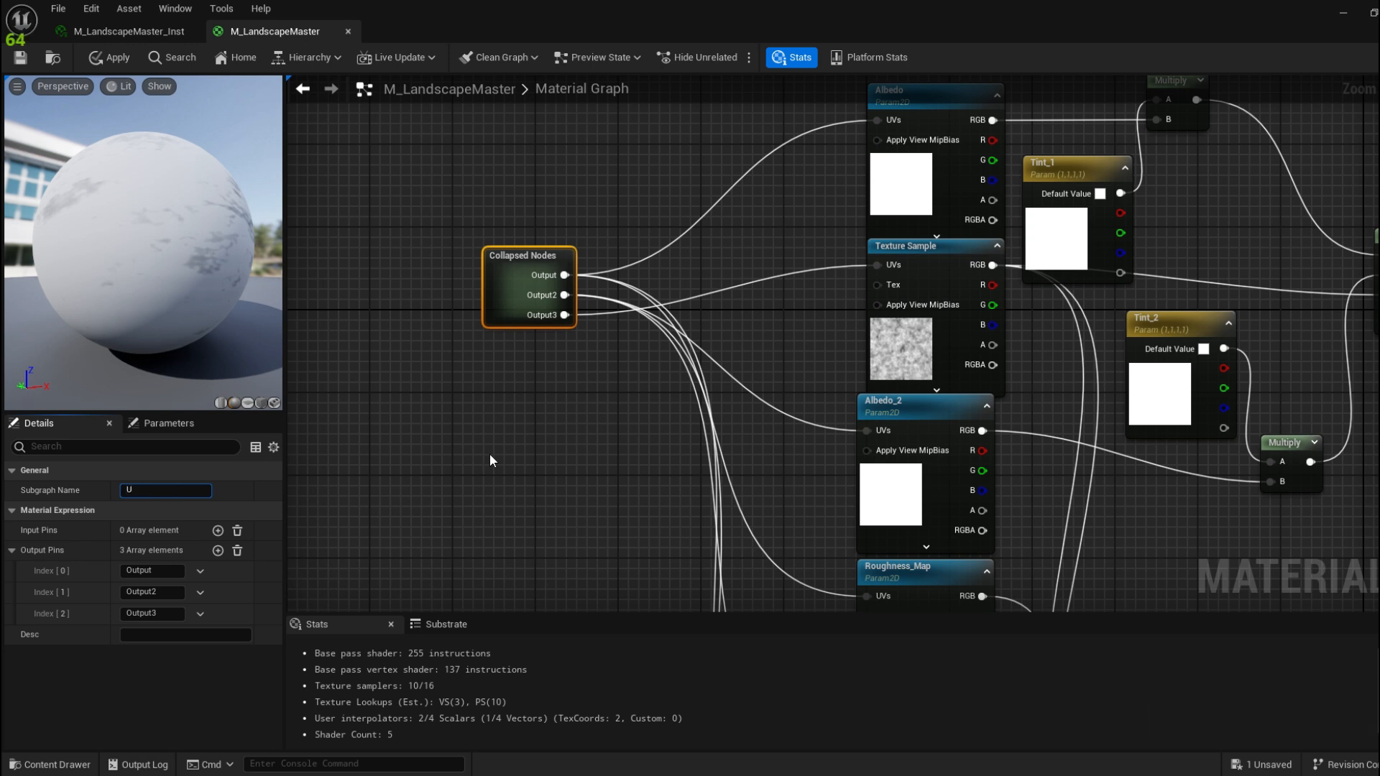
{"action": "type", "text": "UV_Adjustments"}
{"action": "key", "text": "Return"}
{"action": "left_click", "coordinate": [490, 454]}
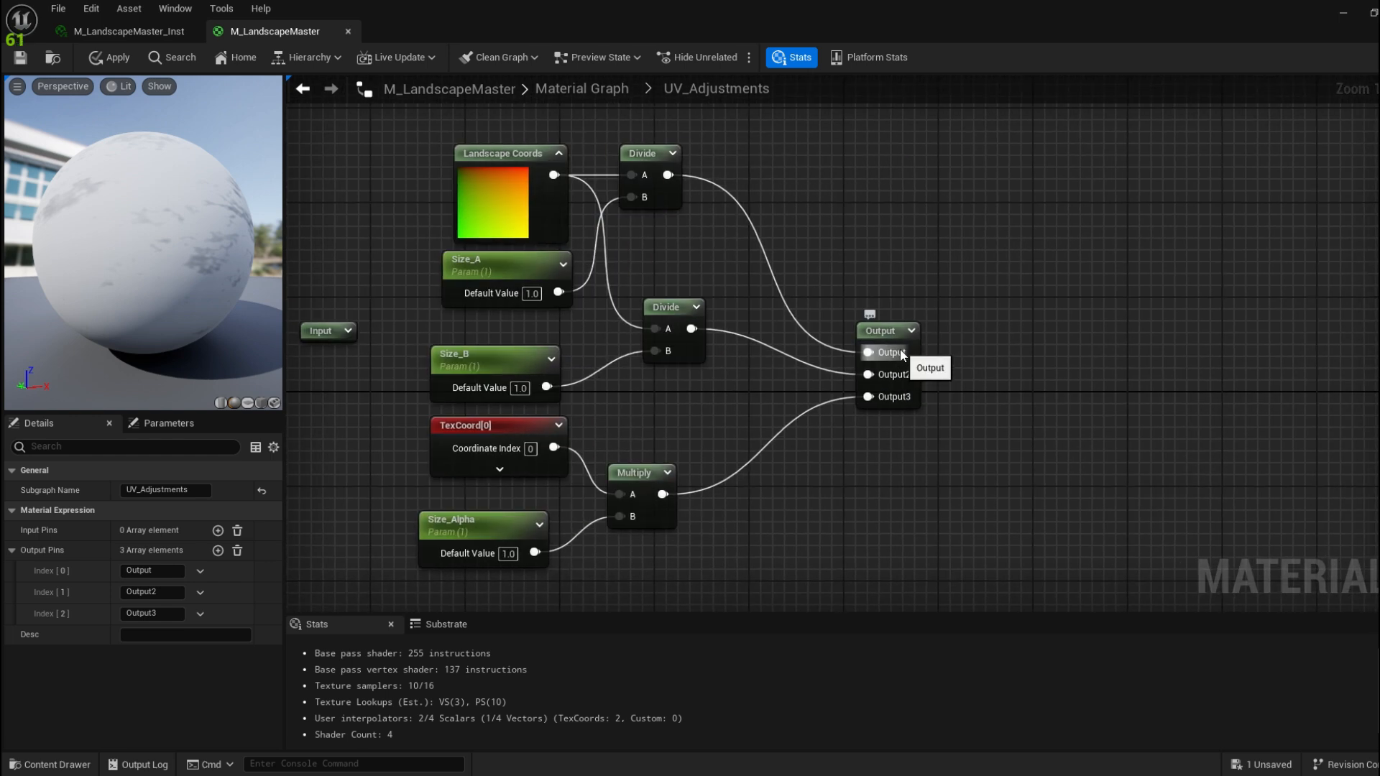
Inside the UV_Adjustments subgraph, examine which Divide and Multiply nodes feed each pin of the Output node
{"action": "right_click_drag", "start_coordinate": [794, 210], "coordinate": [716, 217]}
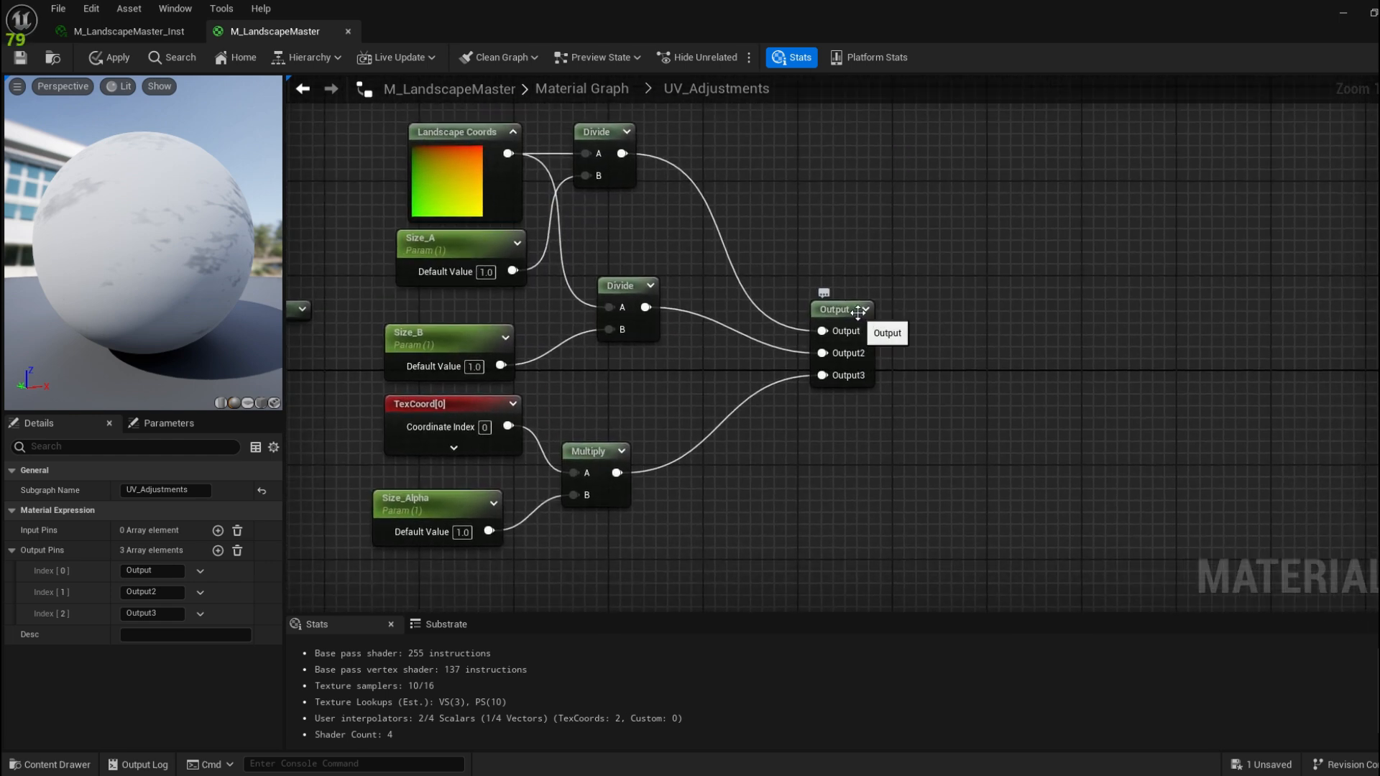
{"action": "right_click_drag", "start_coordinate": [756, 301], "coordinate": [745, 266]}
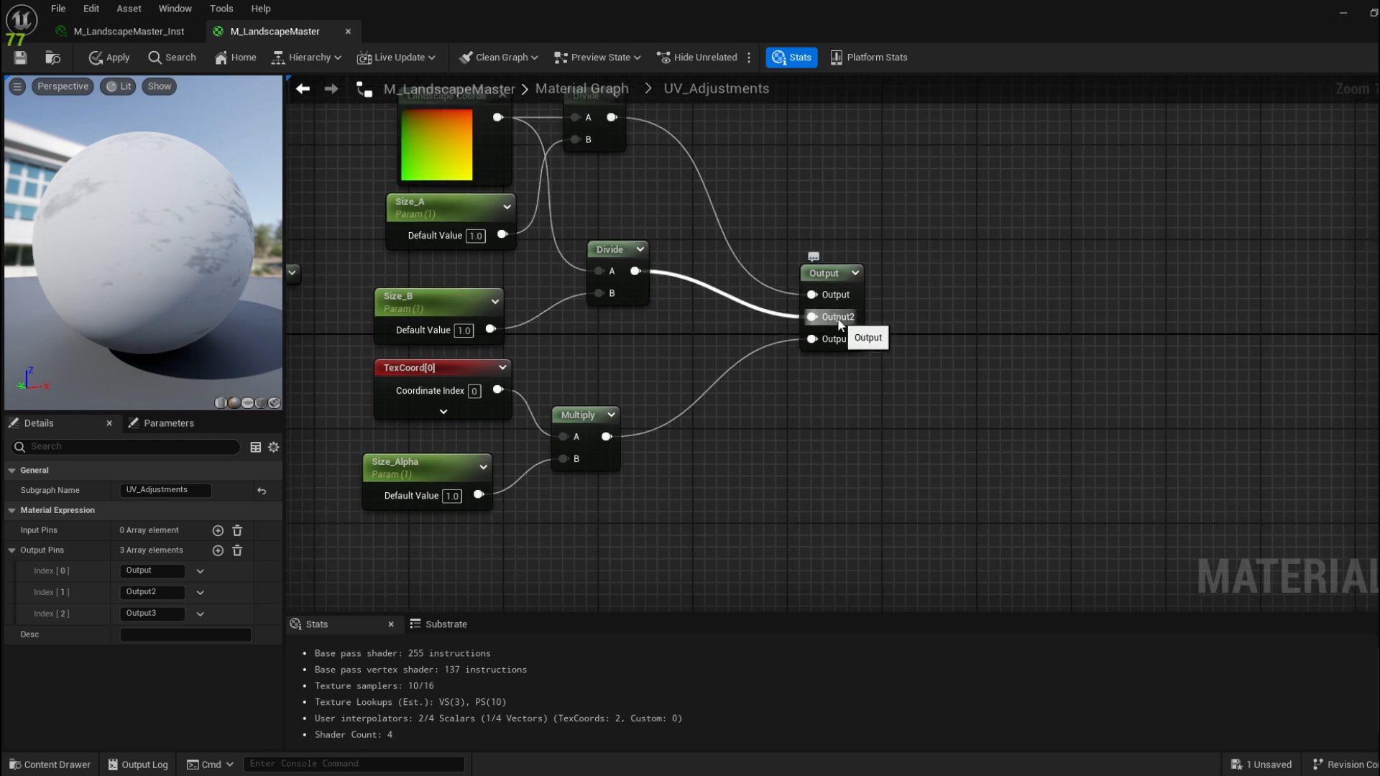
{"action": "right_click_drag", "start_coordinate": [661, 339], "coordinate": [661, 262]}
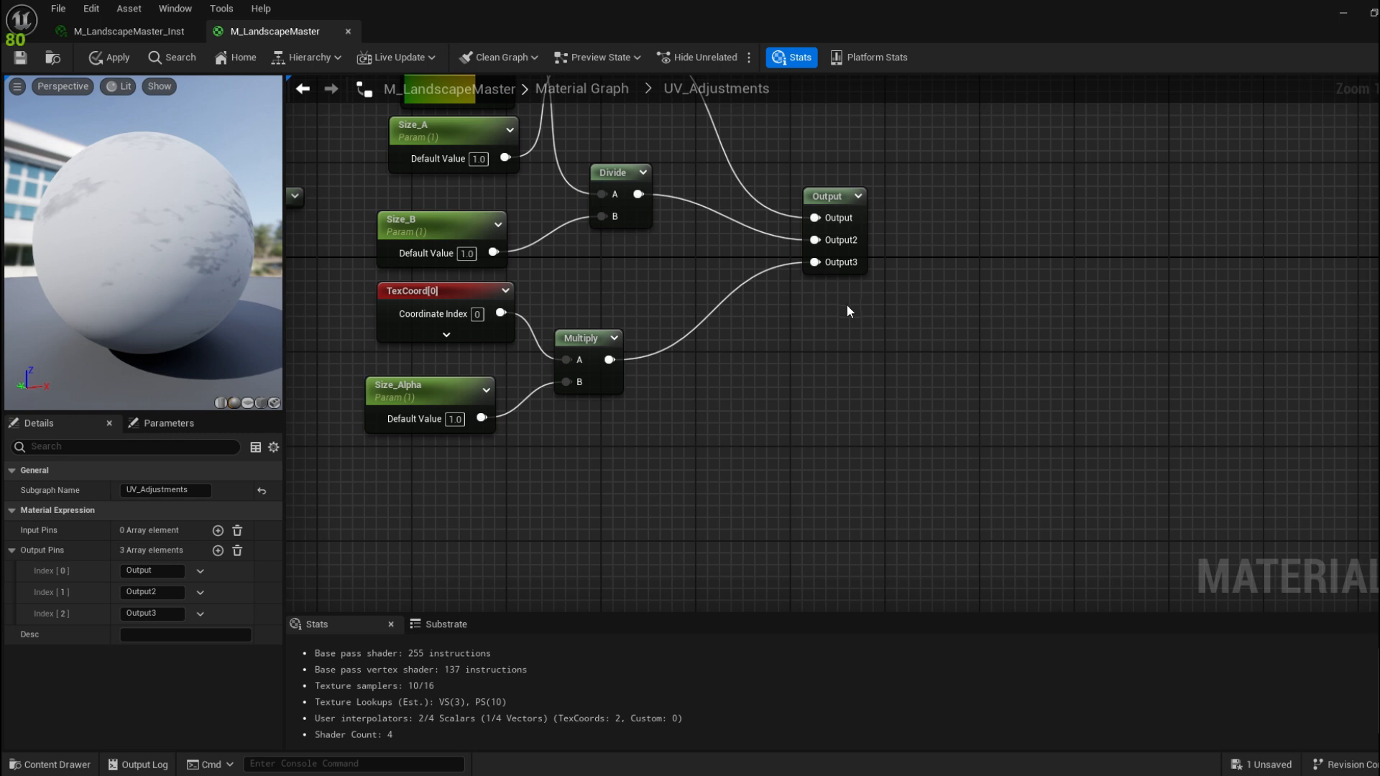
{"action": "right_click_drag", "start_coordinate": [847, 301], "coordinate": [796, 353]}
{"action": "left_click", "coordinate": [791, 258]}
{"action": "left_click", "coordinate": [740, 212]}
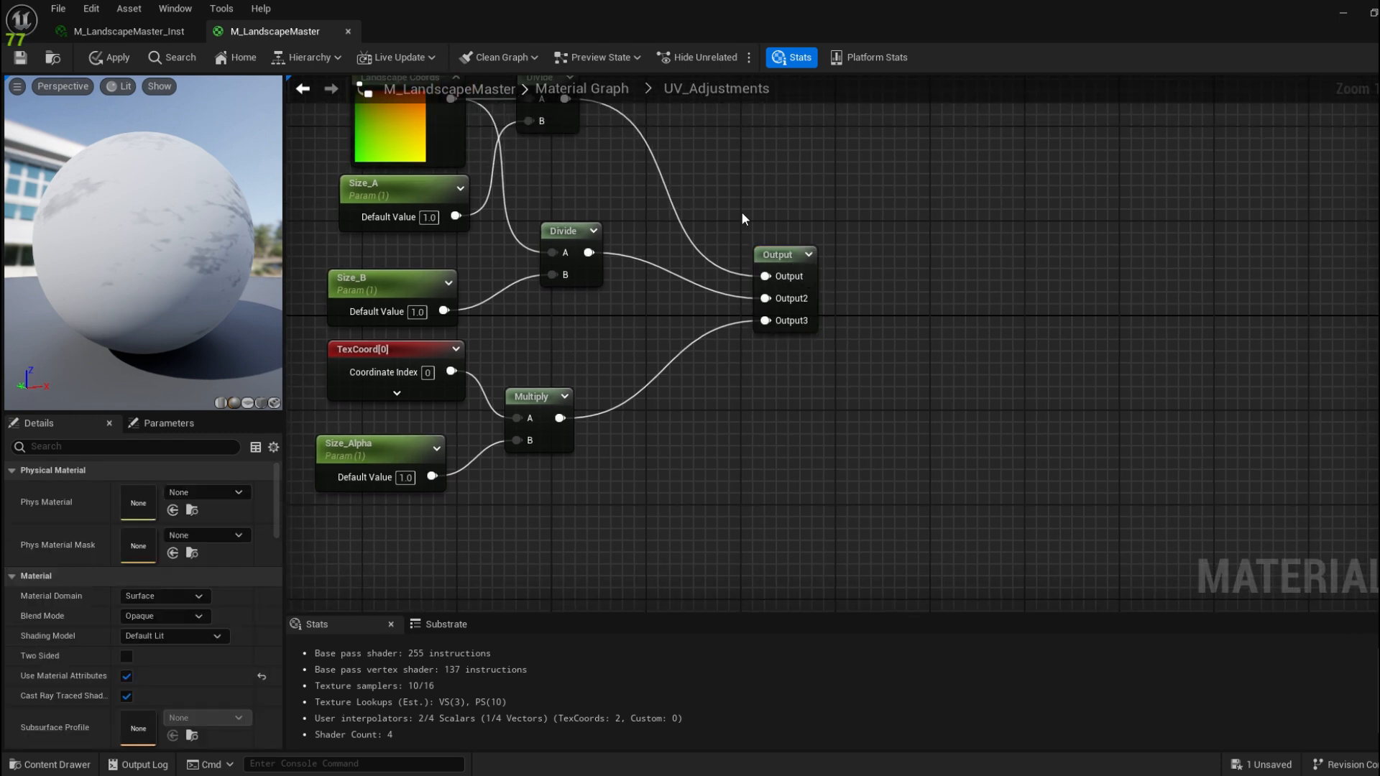
{"action": "scroll", "coordinate": [213, 563], "scroll_direction": "down", "scroll_amount": 2}
{"action": "scroll", "coordinate": [218, 548], "scroll_direction": "up", "scroll_amount": 5}
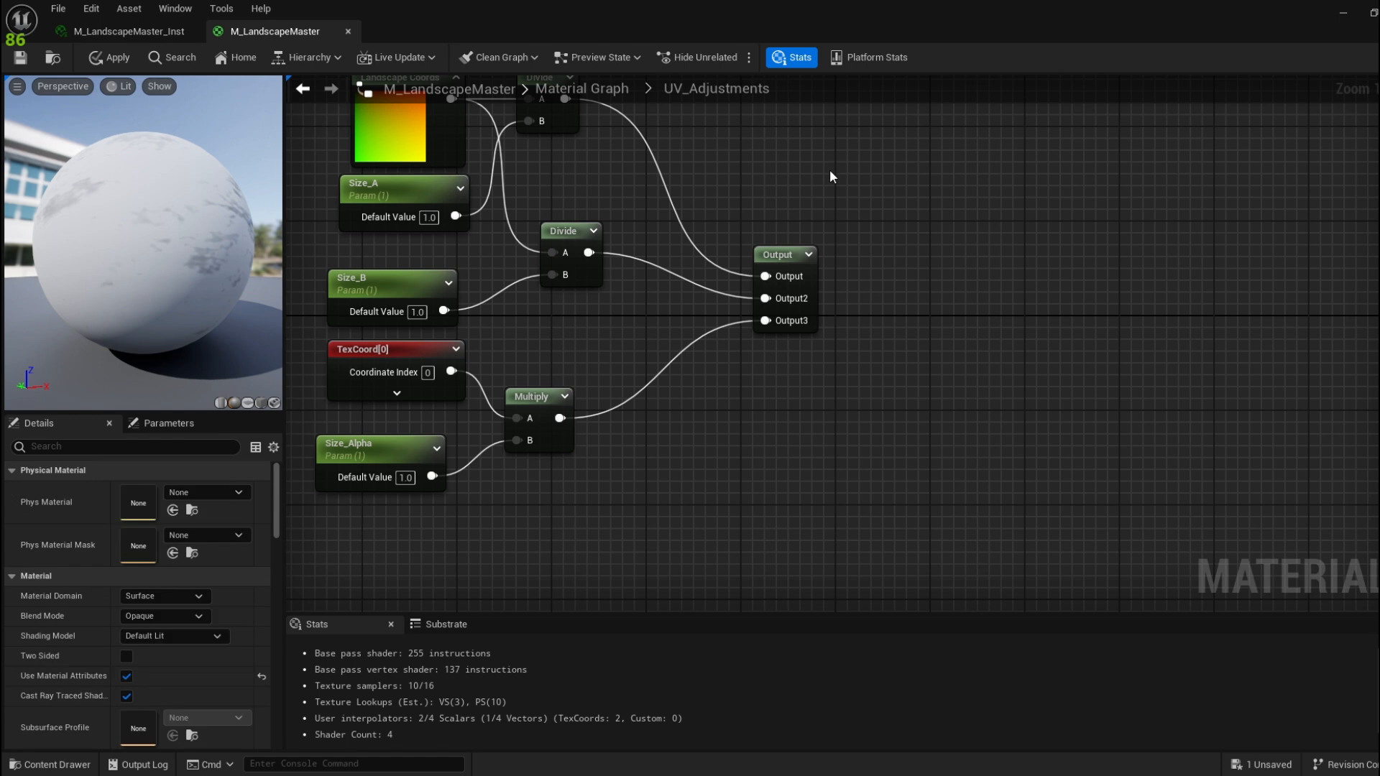
Rename the three pins of the UV_Adjustments Output node to Size A, Size B and Size Alpha
{"action": "left_click", "coordinate": [781, 256]}
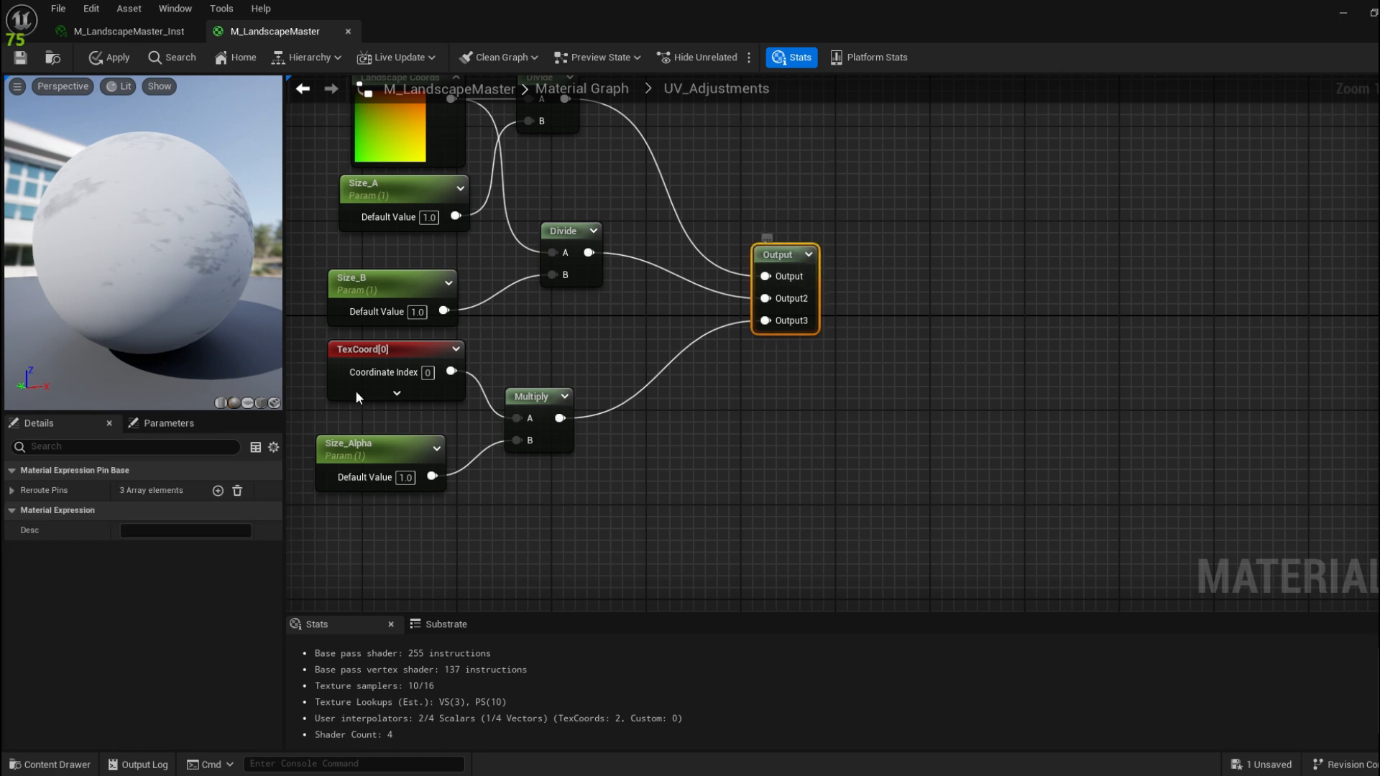
{"action": "left_click", "coordinate": [13, 490]}
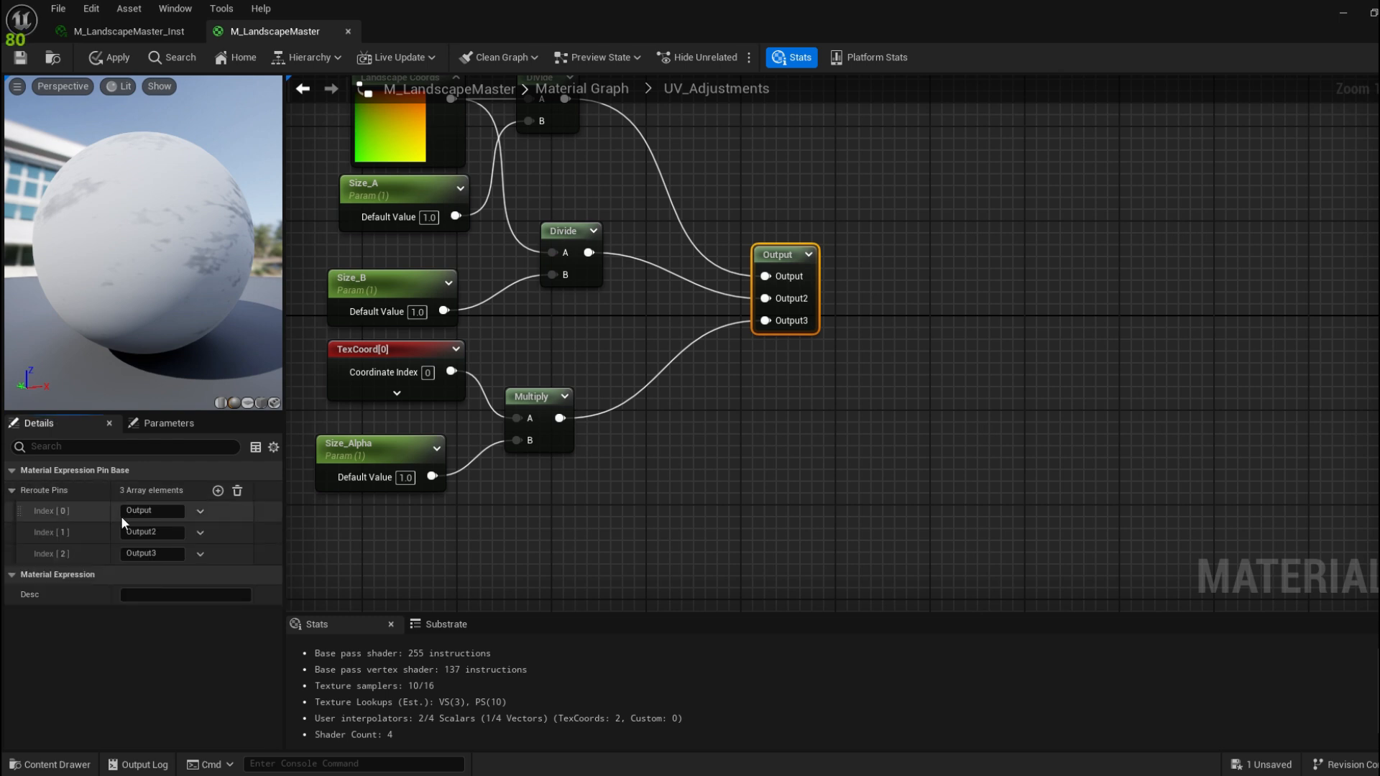
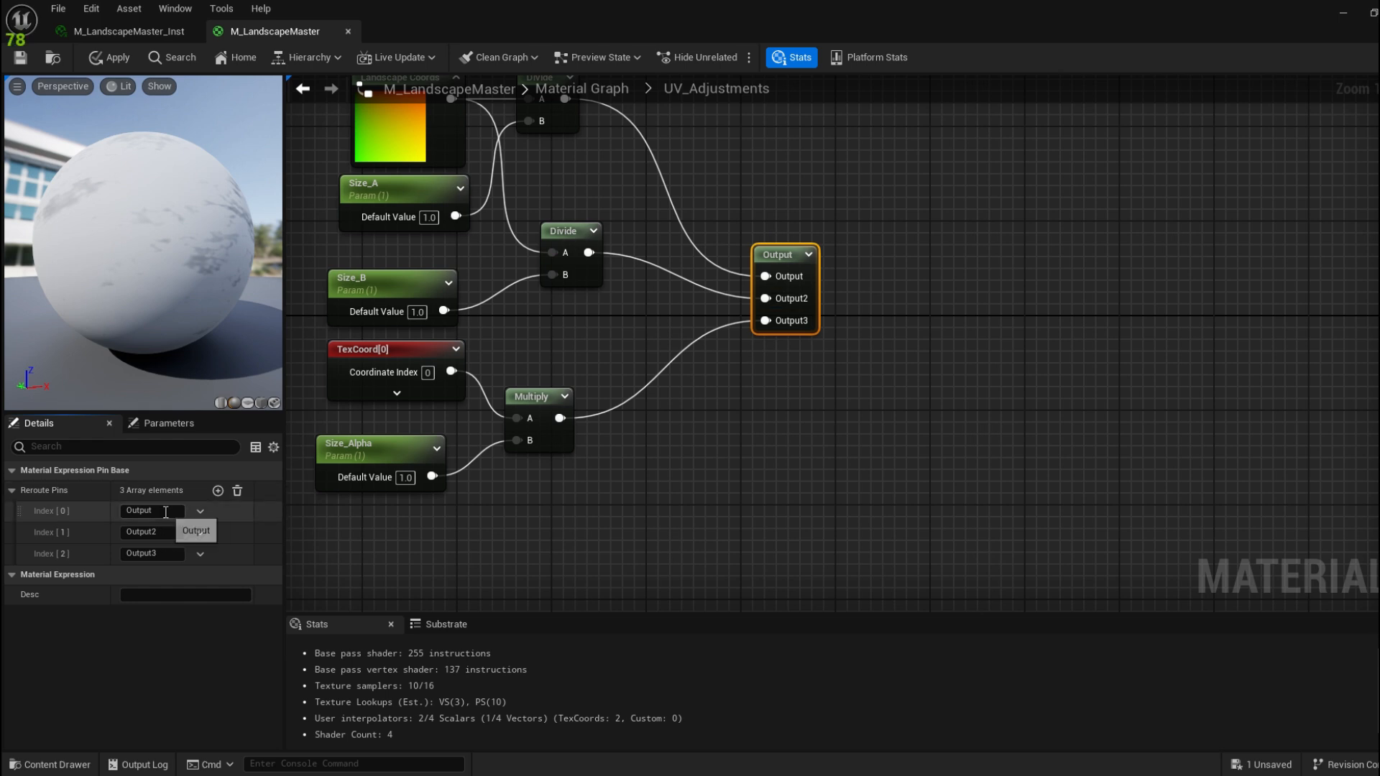
{"action": "left_click", "coordinate": [169, 511]}
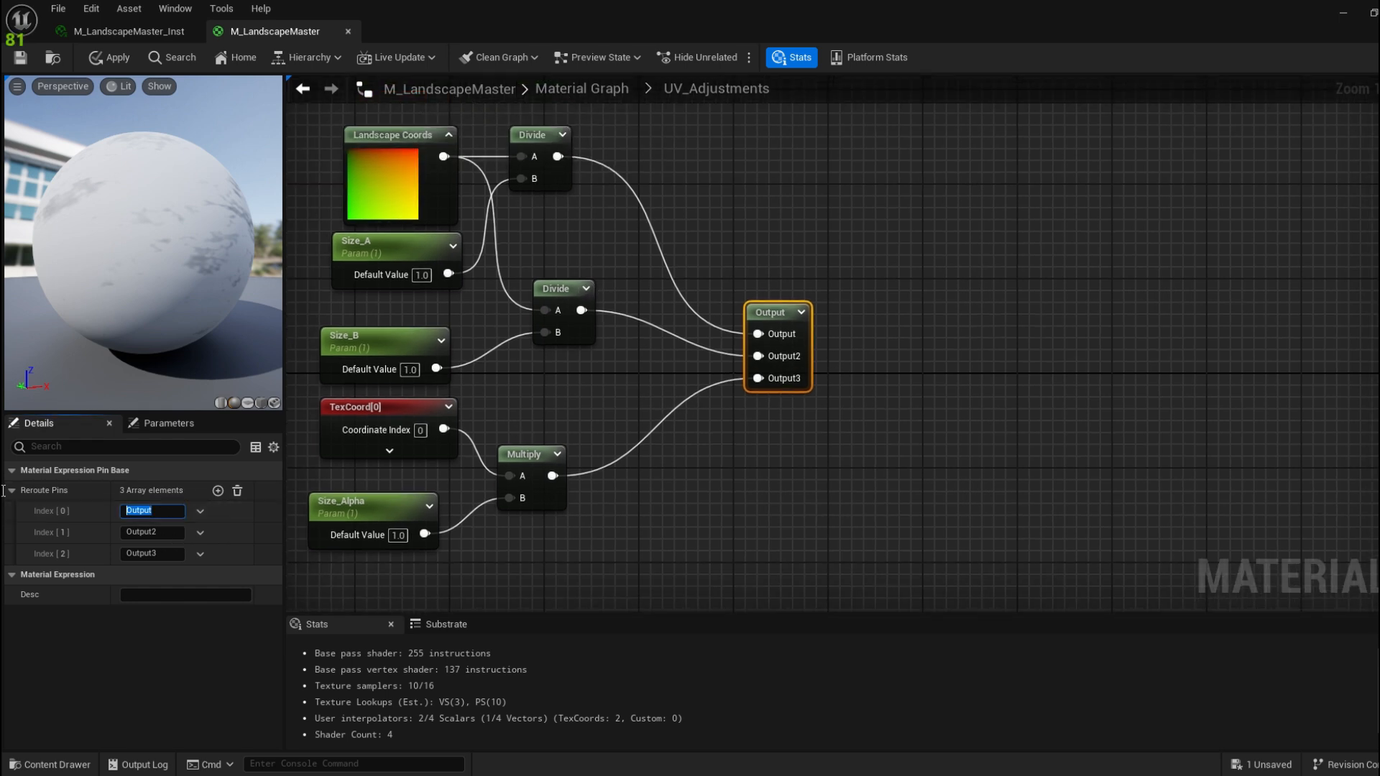
{"action": "key", "text": "BackSpace"}
{"action": "type", "text": "Size A"}
{"action": "left_click", "coordinate": [173, 532]}
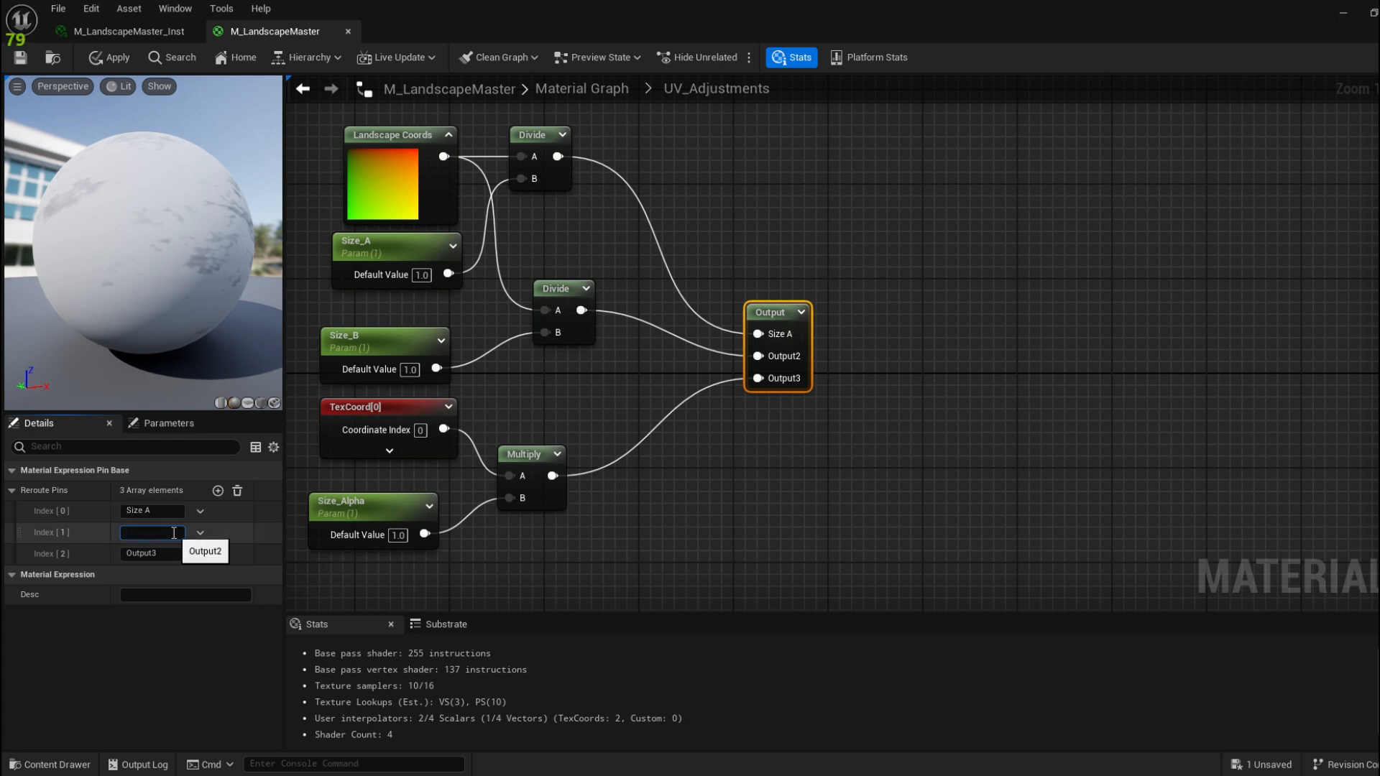
{"action": "type", "text": "Size B"}
{"action": "key", "text": "Return"}
{"action": "left_click", "coordinate": [170, 555]}
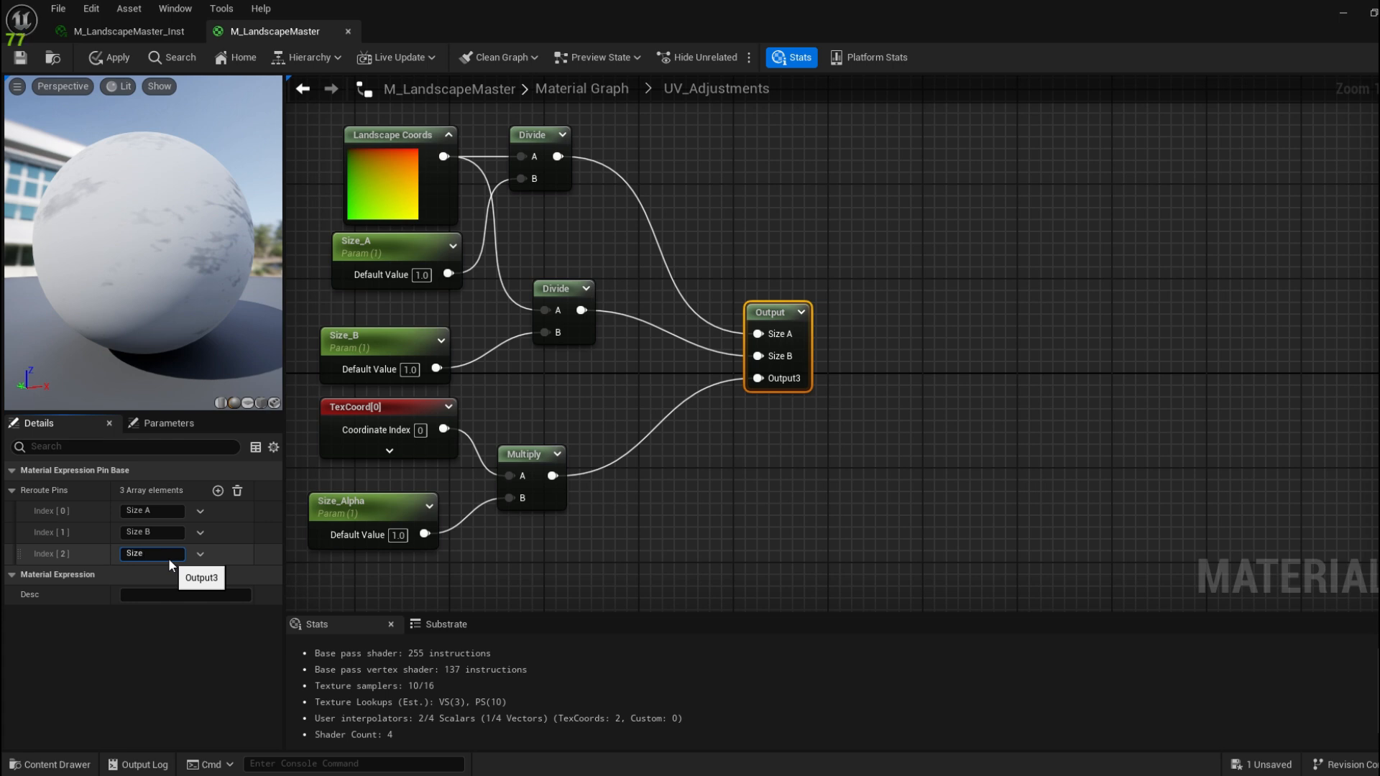
{"action": "type", "text": "Size Alpha"}
{"action": "key", "text": "Return"}
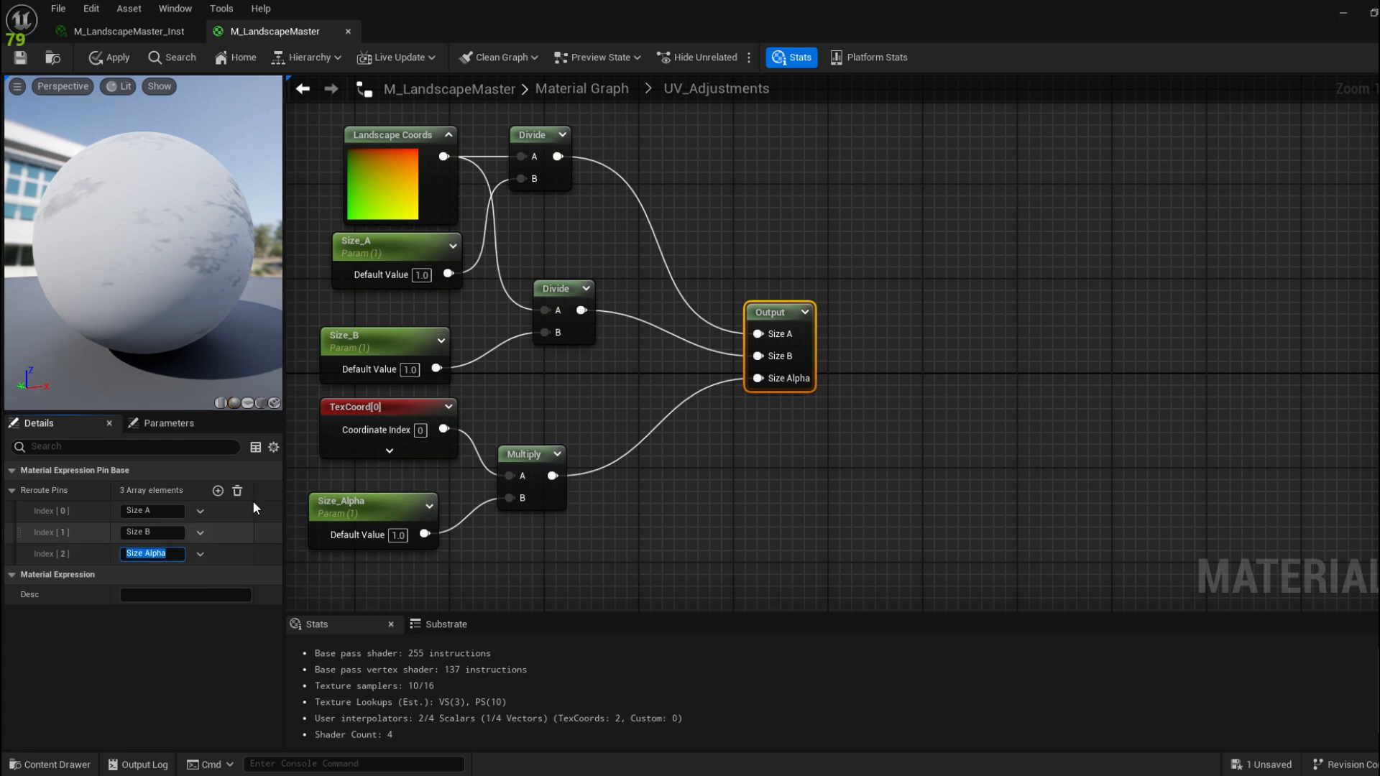
Return to the main material graph and move the UV_Adjustments node closer to the texture samples
{"action": "left_click", "coordinate": [676, 394]}
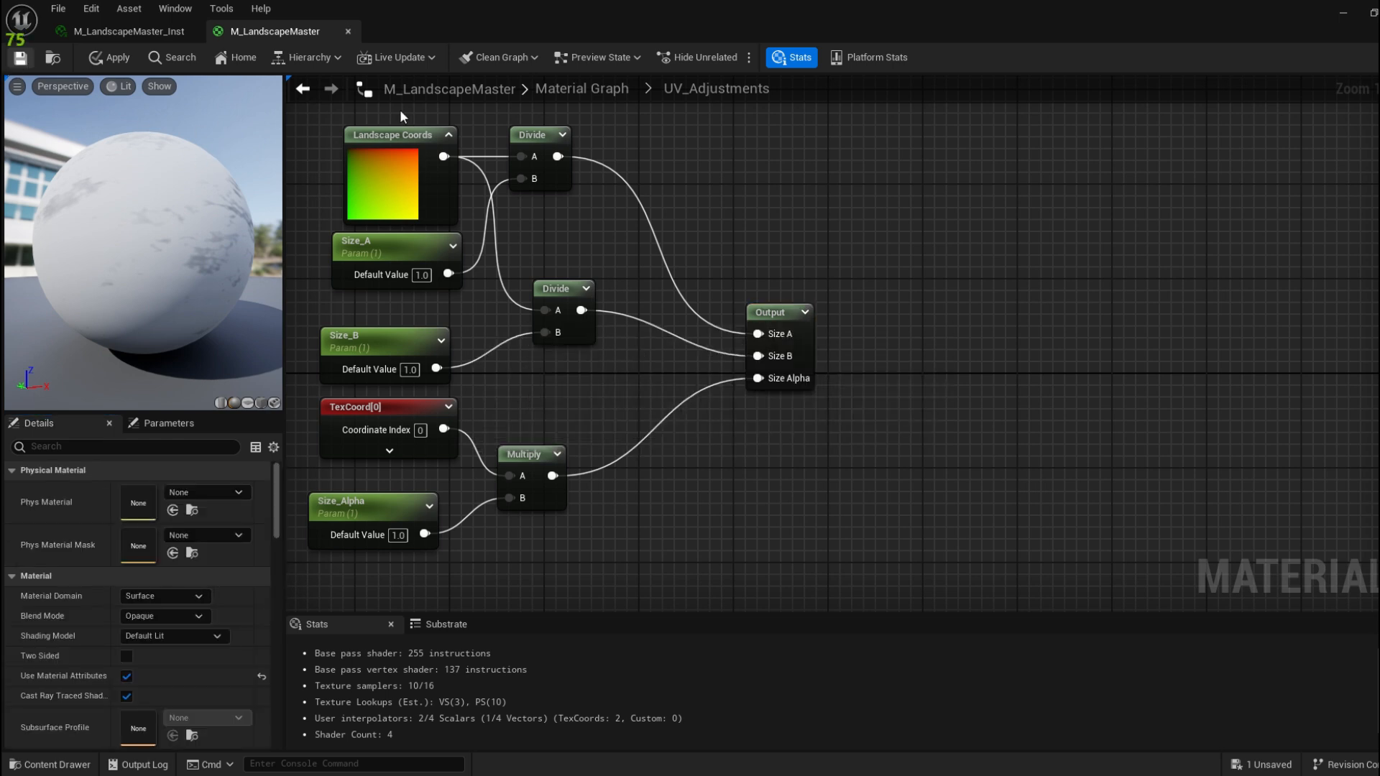
{"action": "left_click", "coordinate": [603, 90]}
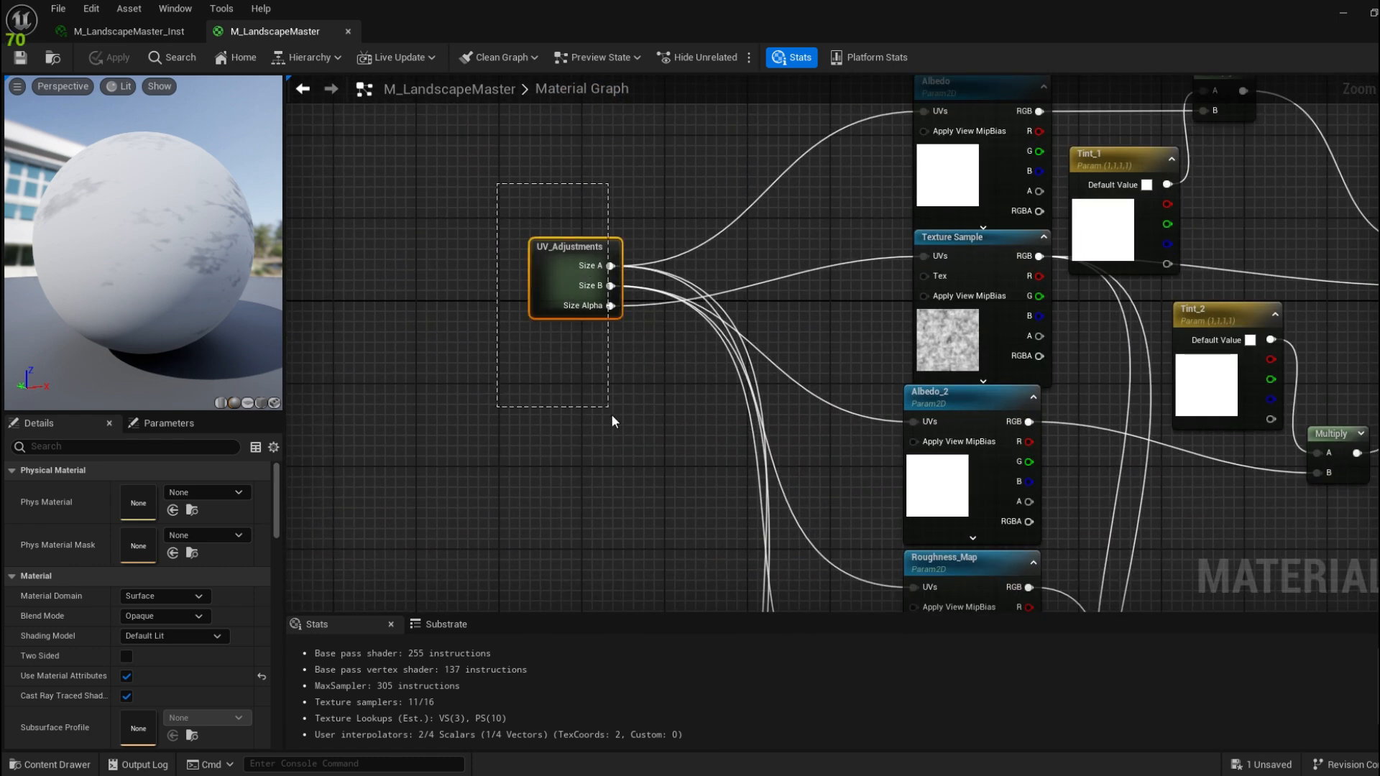
{"action": "left_click", "coordinate": [573, 246]}
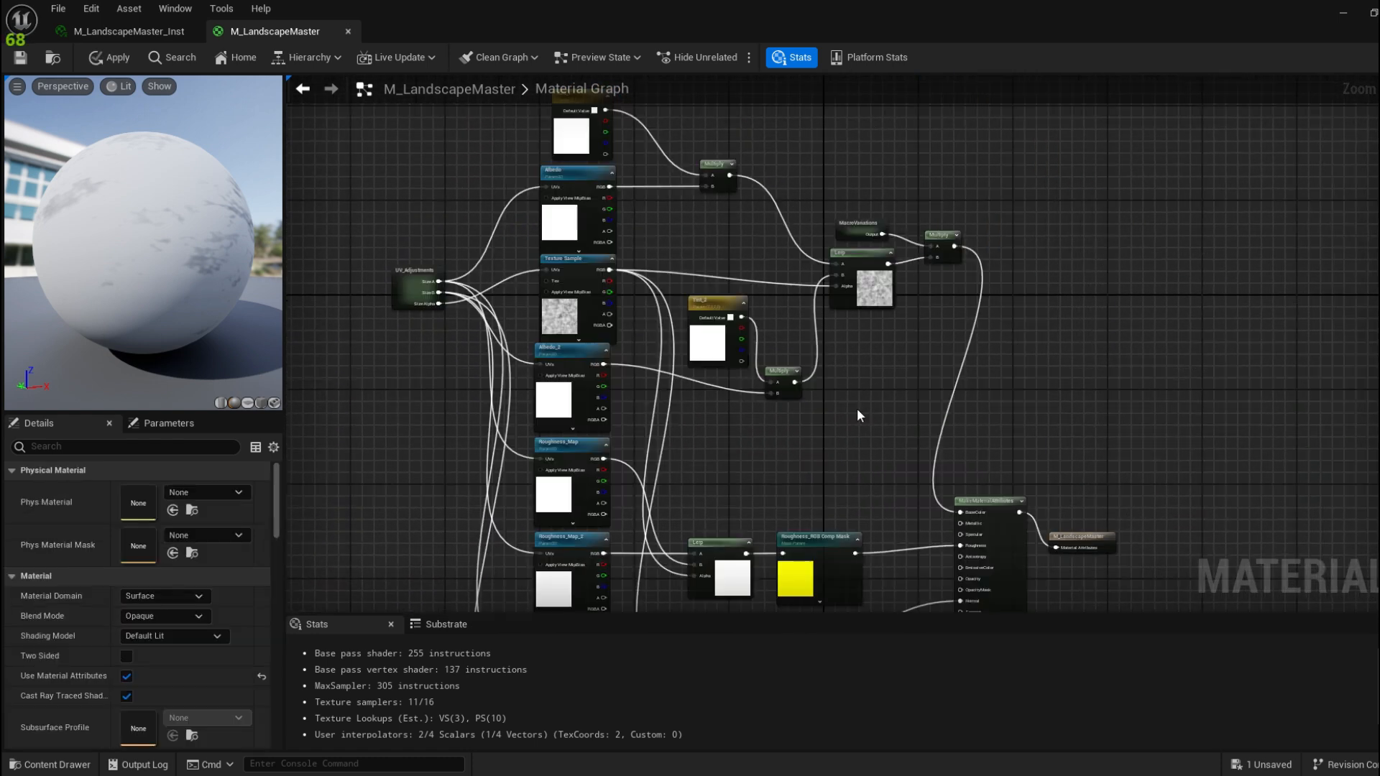
Collapse the Tint_1 and Tint_2 parameters and their two Multiply nodes into one subgraph node
{"action": "left_click_drag", "start_coordinate": [846, 424], "coordinate": [796, 392]}
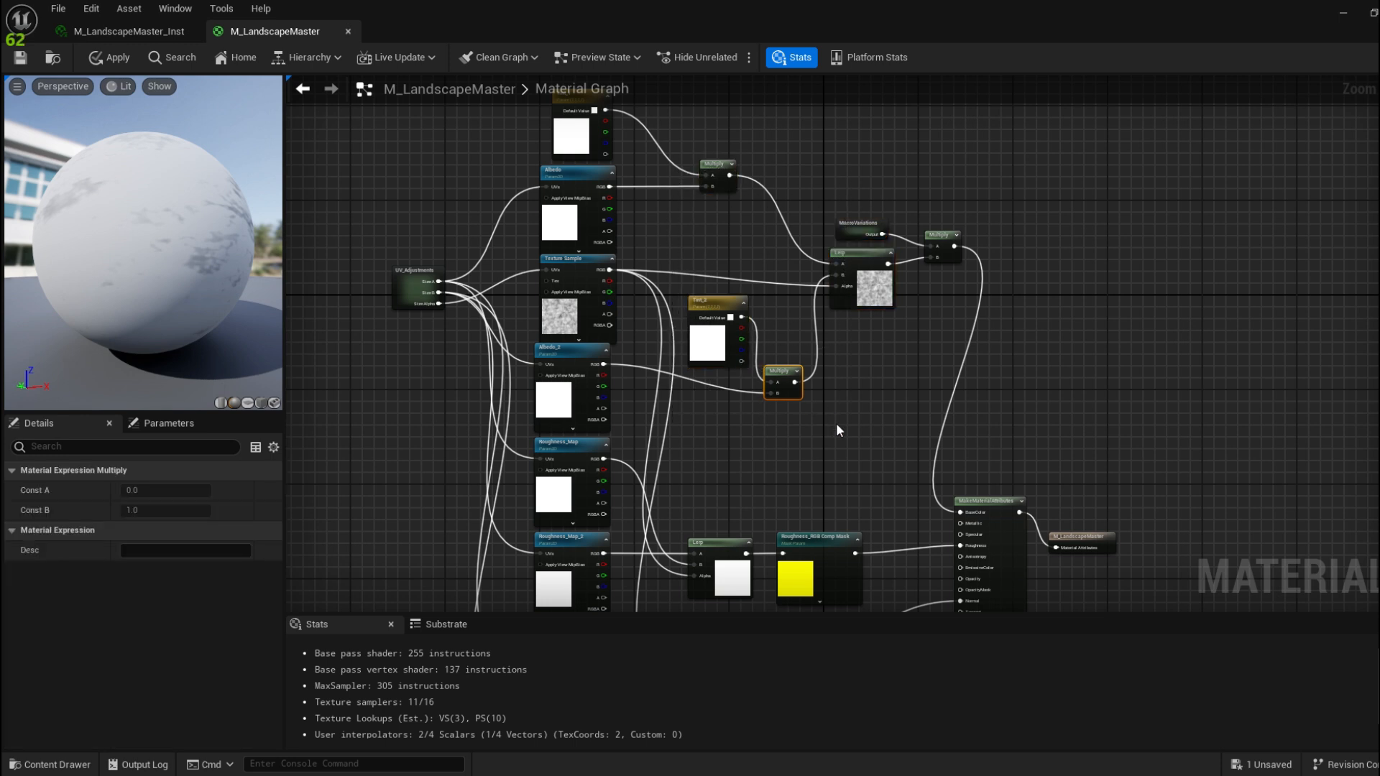
{"action": "left_click_drag", "start_coordinate": [807, 450], "coordinate": [681, 156]}
{"action": "right_click_drag", "start_coordinate": [699, 121], "coordinate": [707, 196]}
{"action": "left_click_drag", "start_coordinate": [727, 227], "coordinate": [602, 170], "text": "shift"}
{"action": "right_click", "coordinate": [584, 168]}
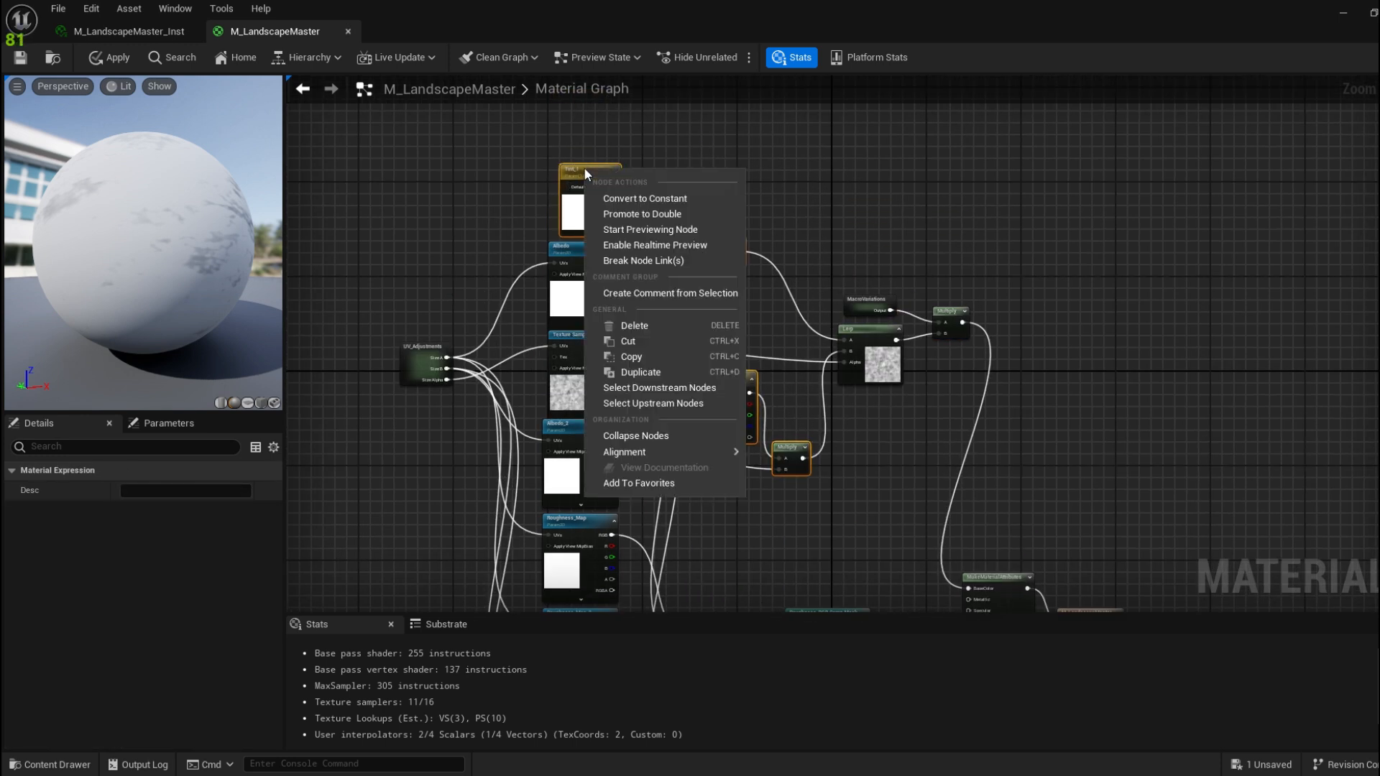
{"action": "left_click", "coordinate": [722, 431]}
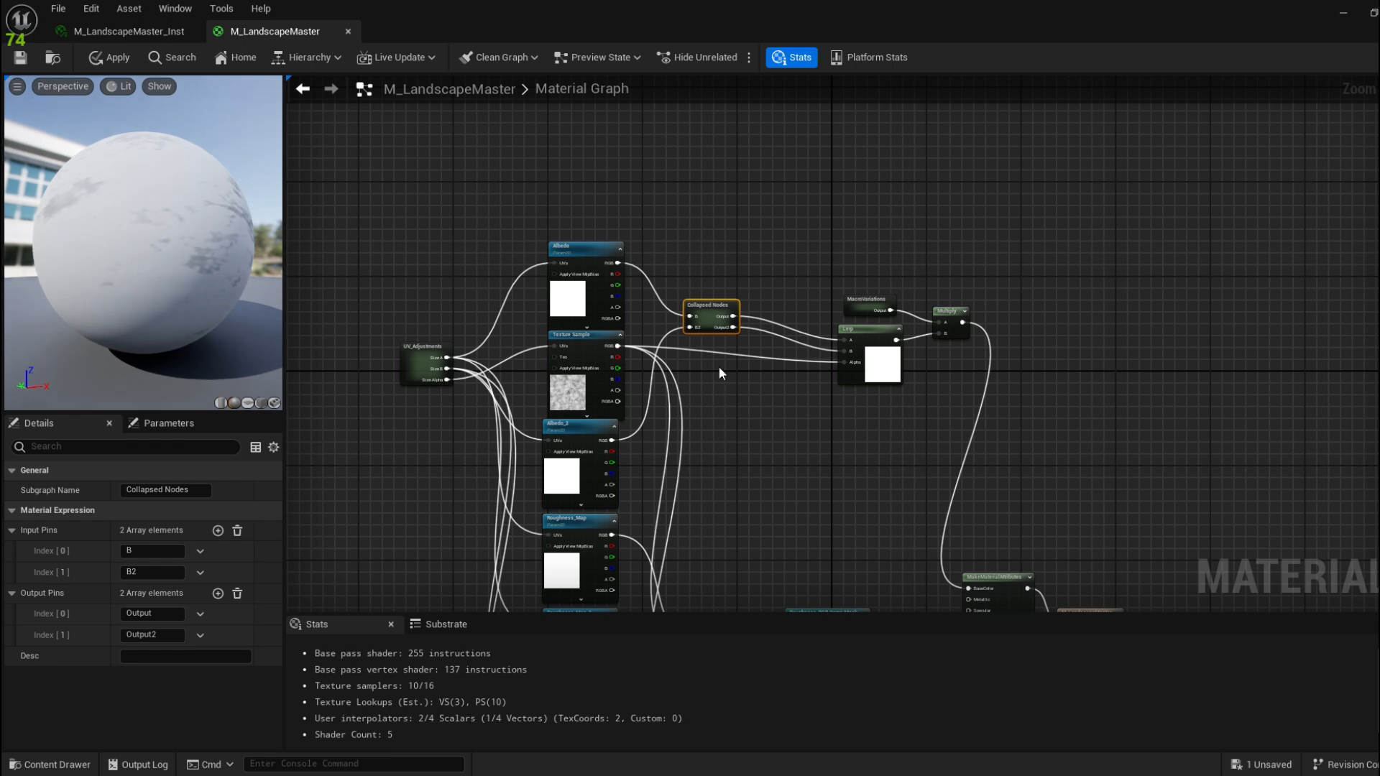
Rename the new collapsed node to Color Adjustments and place it beside the Albedo texture sample
{"action": "scroll", "coordinate": [719, 366], "scroll_direction": "up", "scroll_amount": 3}
{"action": "left_click", "coordinate": [161, 489]}
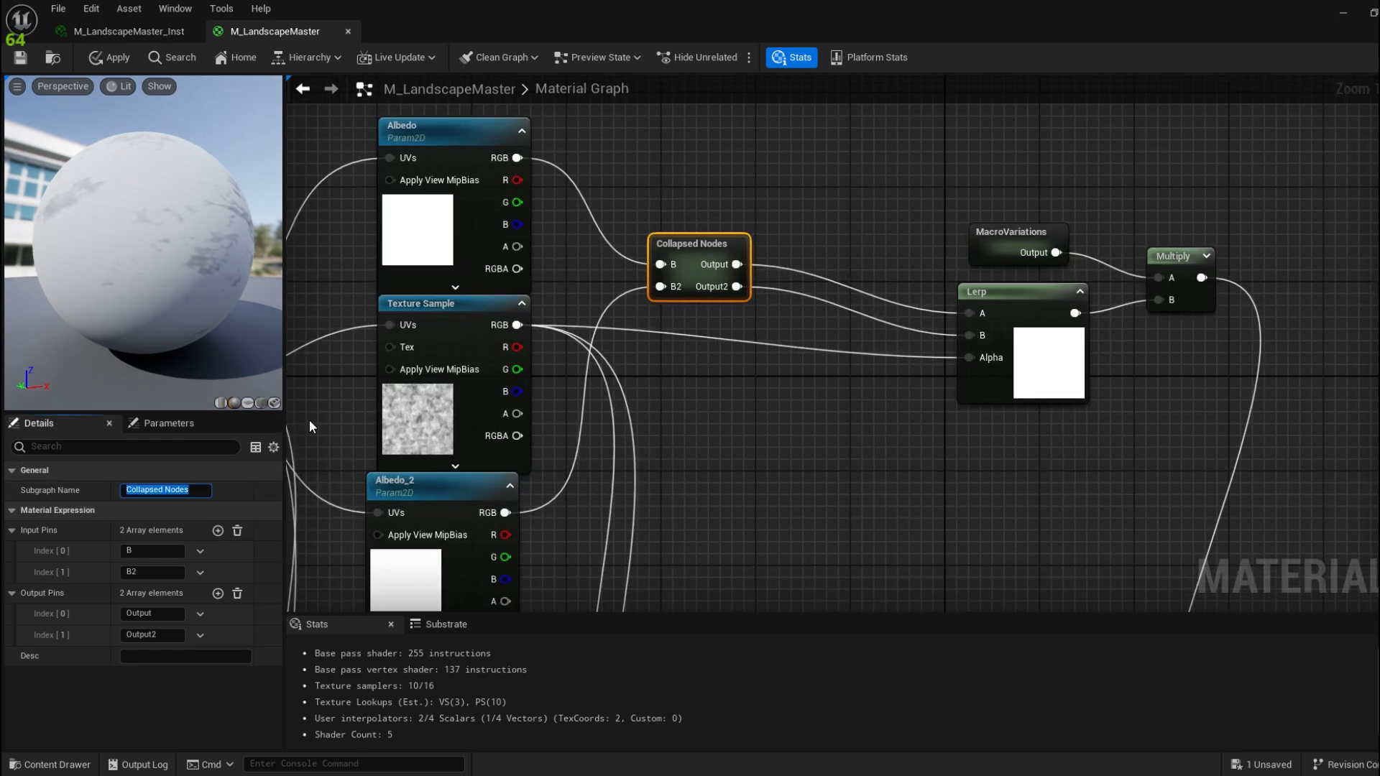
{"action": "type", "text": "Color Adjustmen"}
{"action": "type", "text": "ts"}
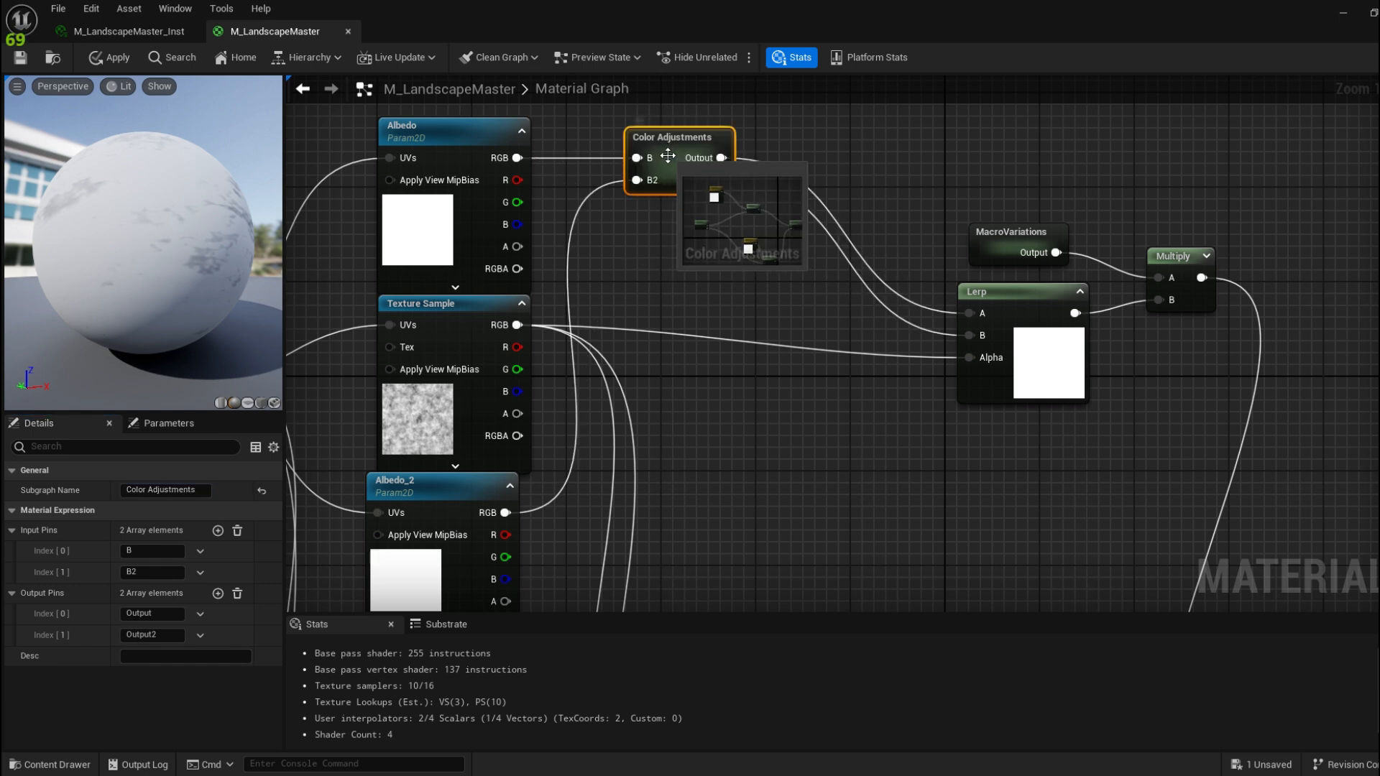
Open the Color Adjustments subgraph and move its Output node up toward the level of the Tint_1 Multiply node
{"action": "double_click", "coordinate": [666, 155]}
{"action": "right_click_drag", "start_coordinate": [780, 228], "coordinate": [718, 370]}
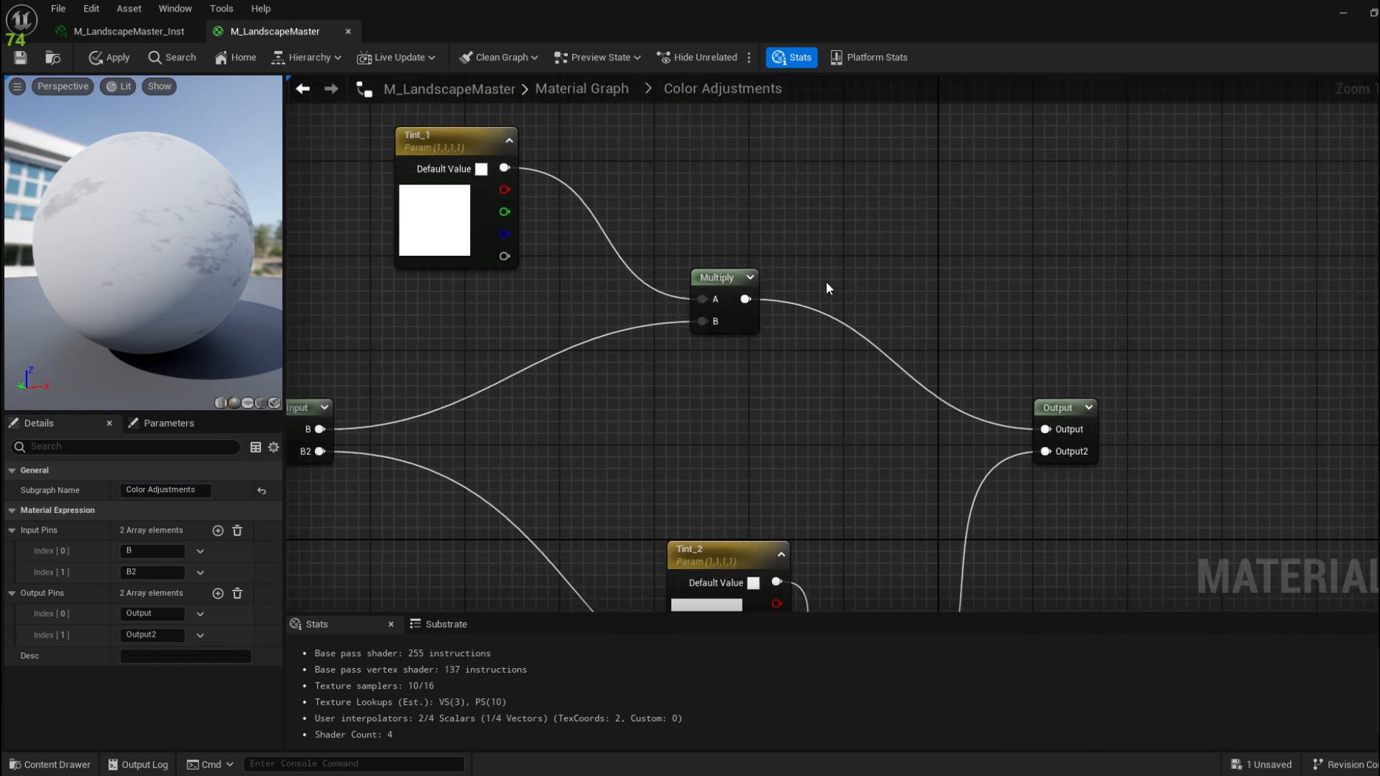
{"action": "right_click_drag", "start_coordinate": [826, 282], "coordinate": [735, 260]}
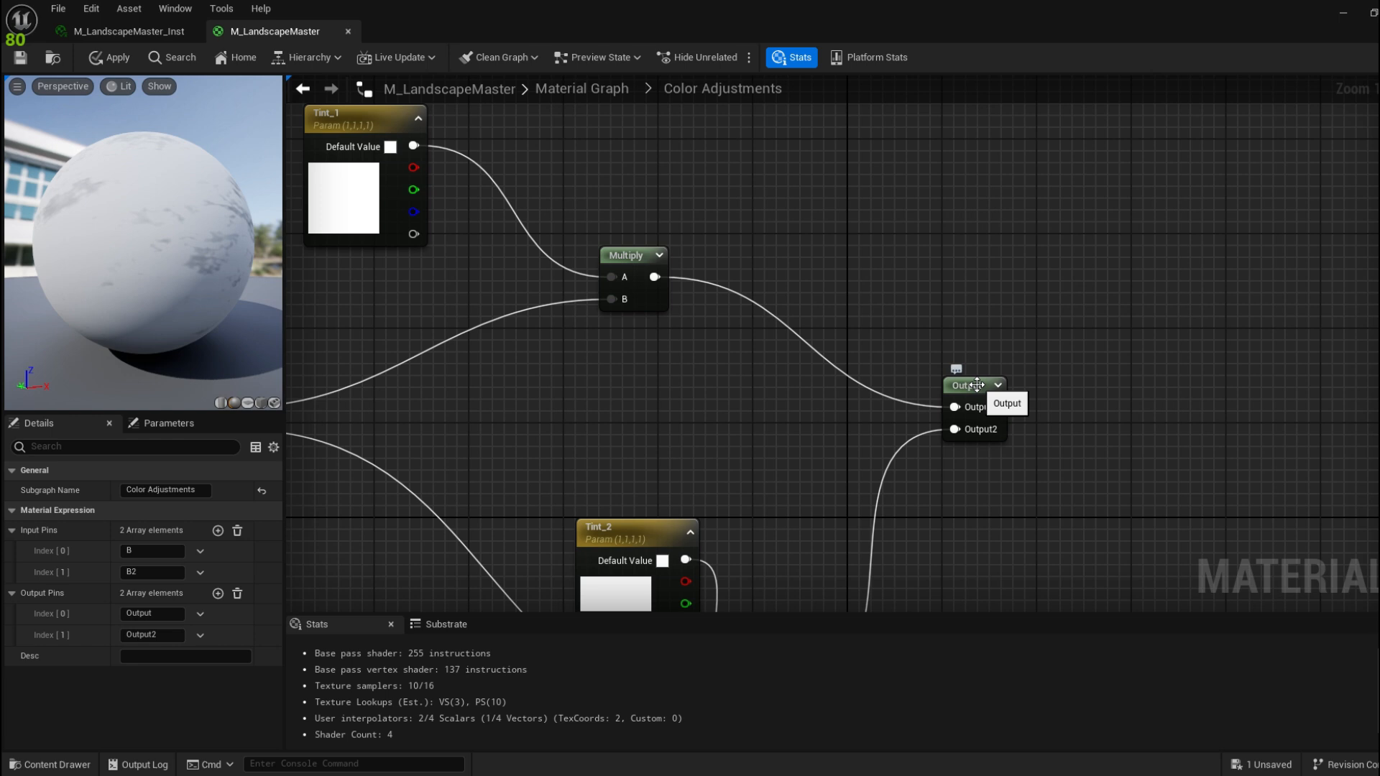
{"action": "left_click_drag", "start_coordinate": [977, 387], "coordinate": [965, 291]}
{"action": "right_click_drag", "start_coordinate": [878, 510], "coordinate": [783, 351]}
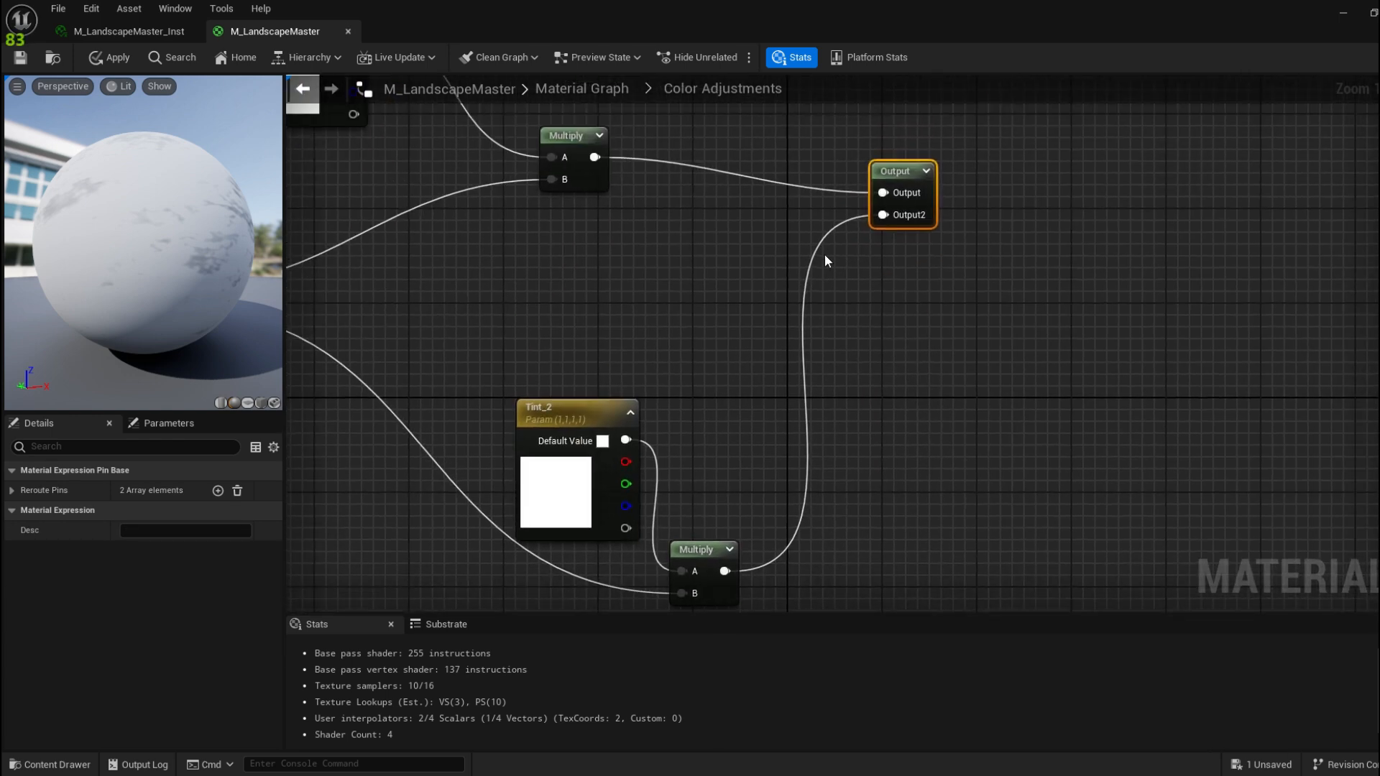
Rename the first pin of the Color Adjustments Output node to Tint 1
{"action": "left_click", "coordinate": [941, 171]}
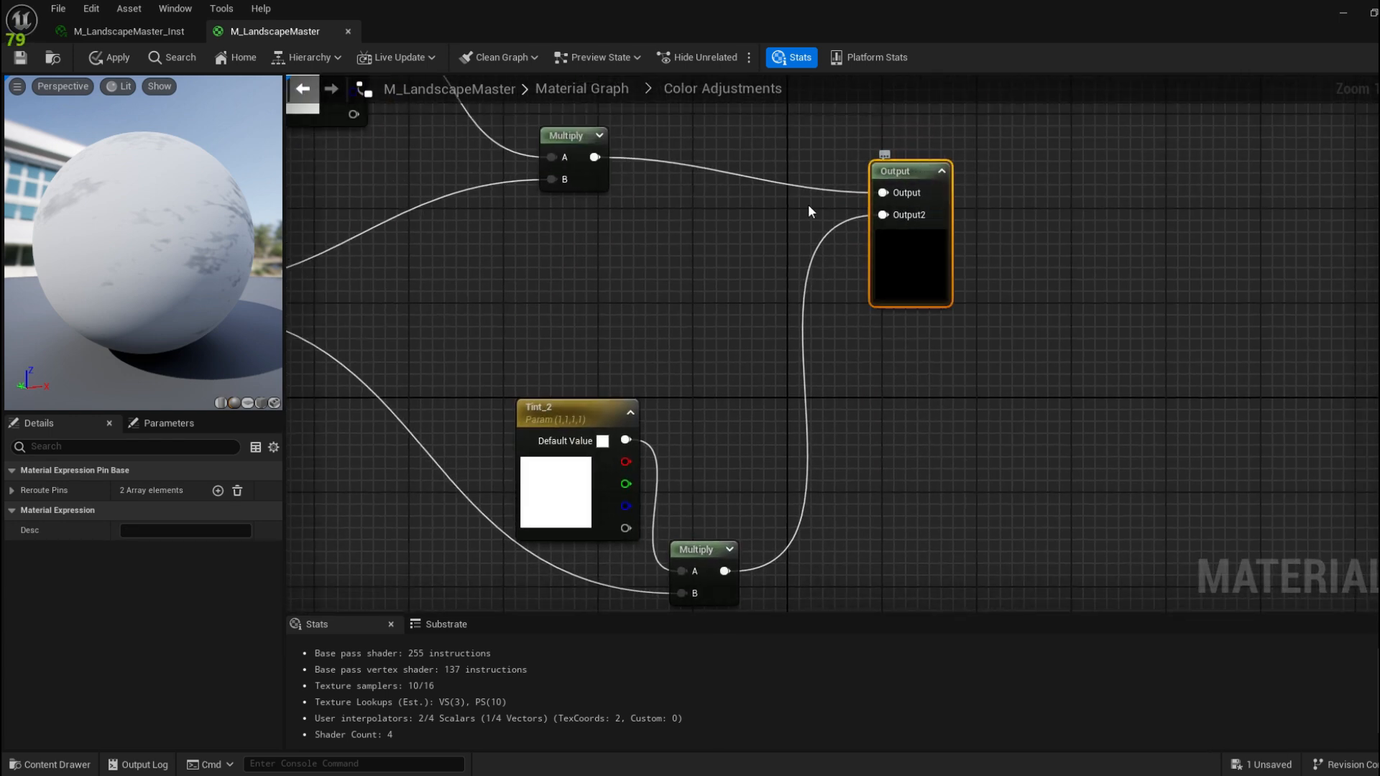
{"action": "left_click", "coordinate": [11, 490]}
{"action": "left_click", "coordinate": [175, 511]}
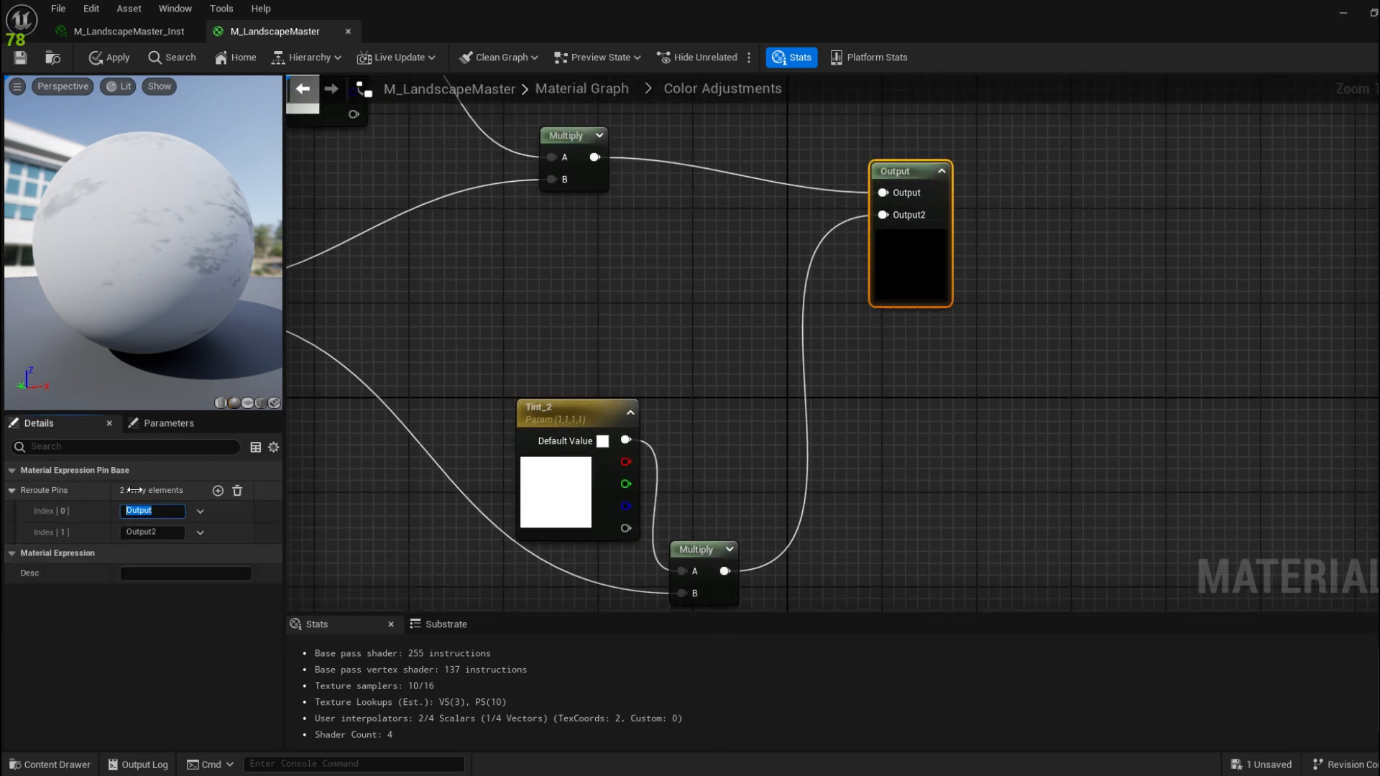
{"action": "key", "text": "BackSpace"}
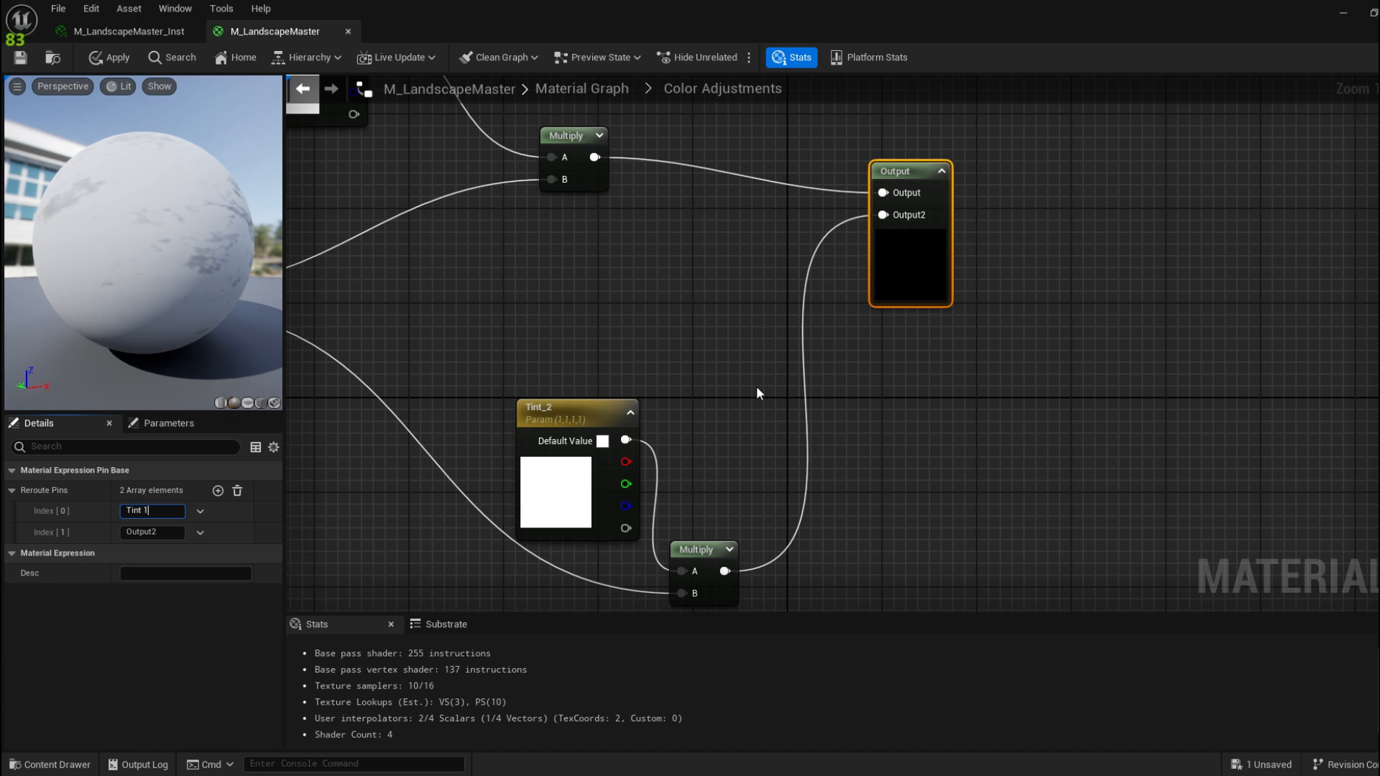
{"action": "left_click", "coordinate": [648, 378]}
Check that the Tint_2 Multiply feeds the second Output pin and rename that pin to Tint 2
{"action": "right_click_drag", "start_coordinate": [648, 378], "coordinate": [592, 257]}
{"action": "left_click", "coordinate": [650, 449]}
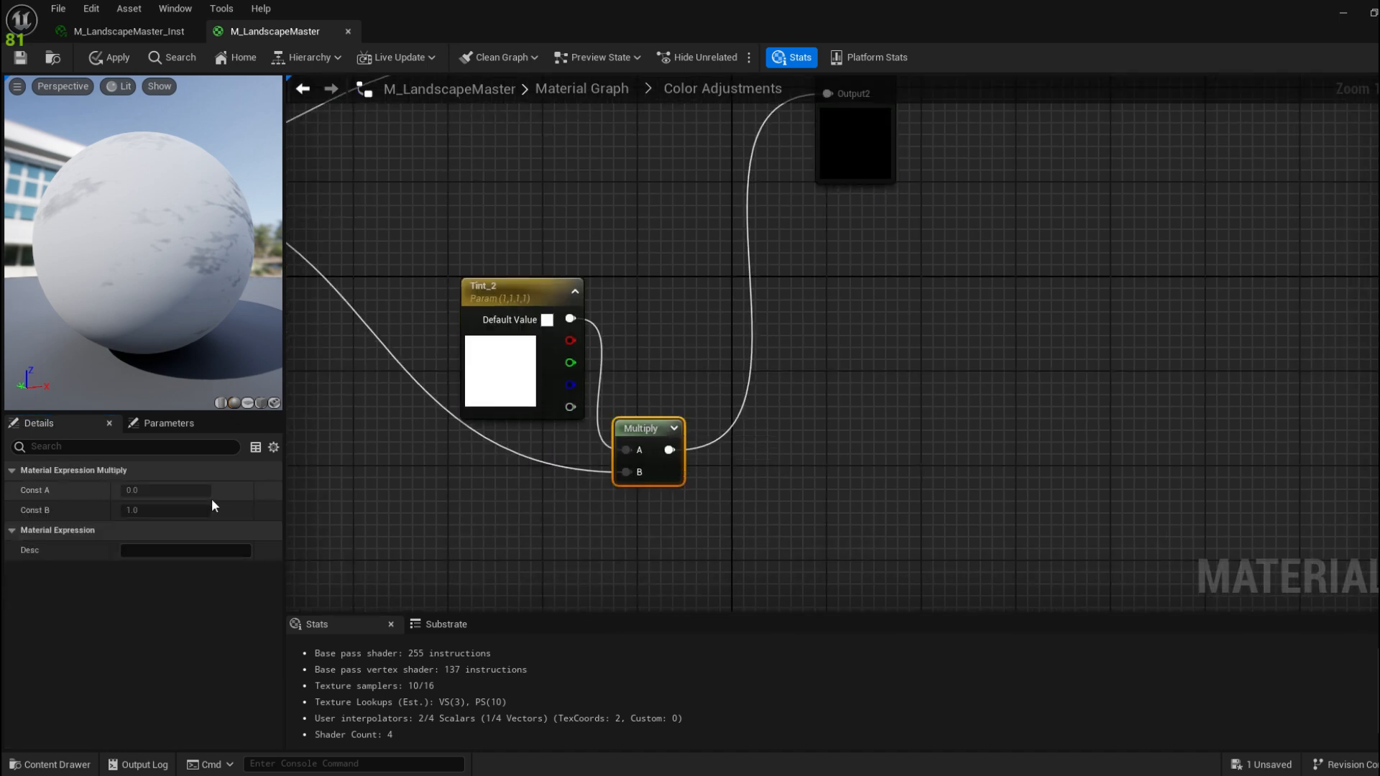
{"action": "left_click", "coordinate": [724, 207]}
{"action": "right_click_drag", "start_coordinate": [834, 97], "coordinate": [807, 176]}
{"action": "left_click", "coordinate": [833, 161]}
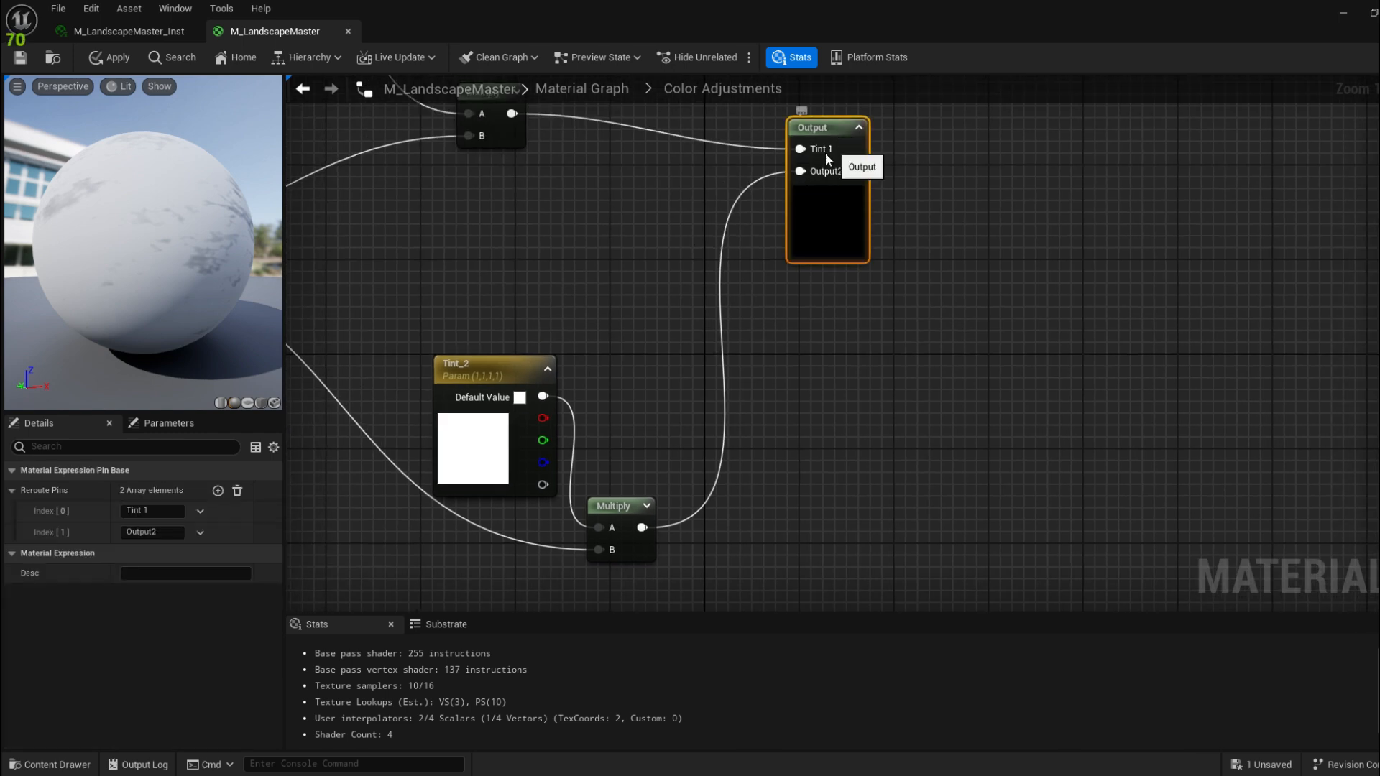
{"action": "left_click", "coordinate": [171, 531]}
{"action": "key", "text": "BackSpace"}
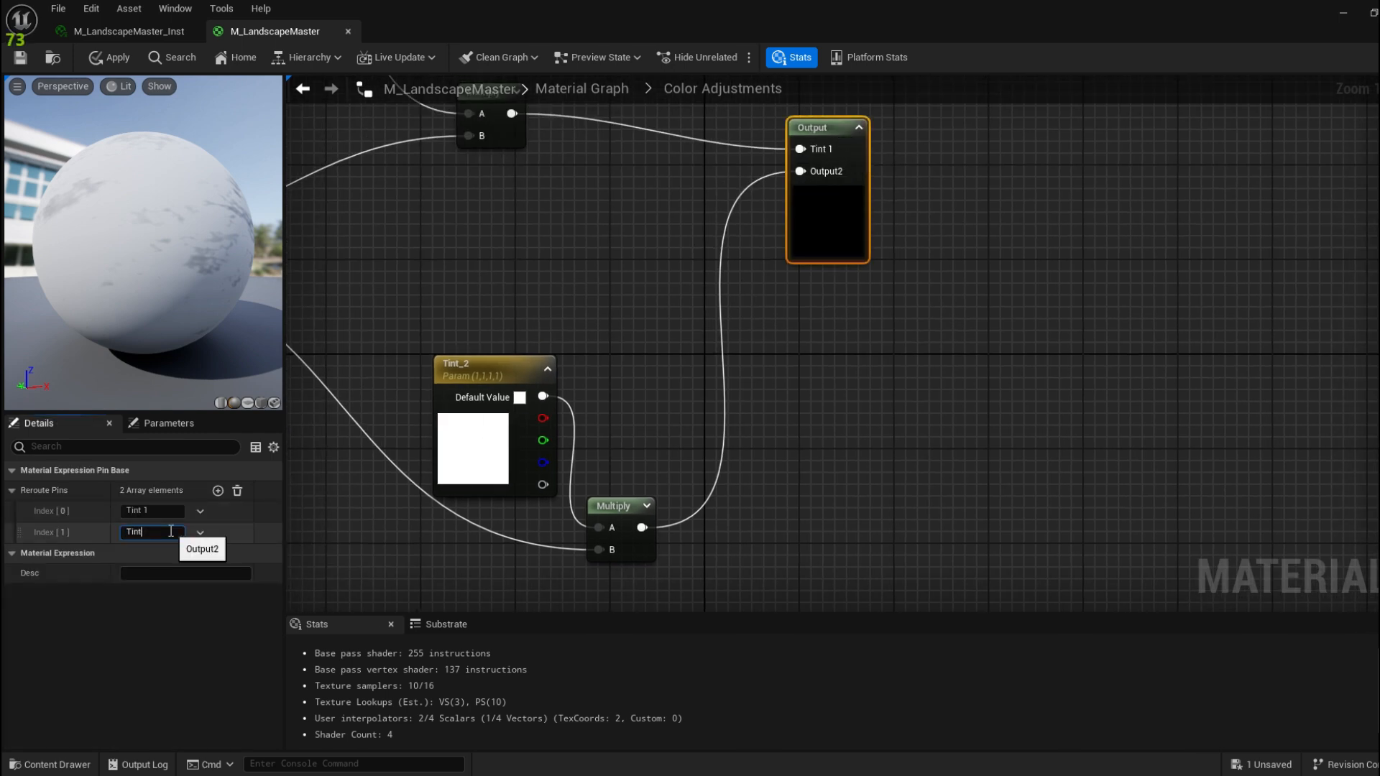
{"action": "key", "text": "Return"}
{"action": "left_click", "coordinate": [530, 271]}
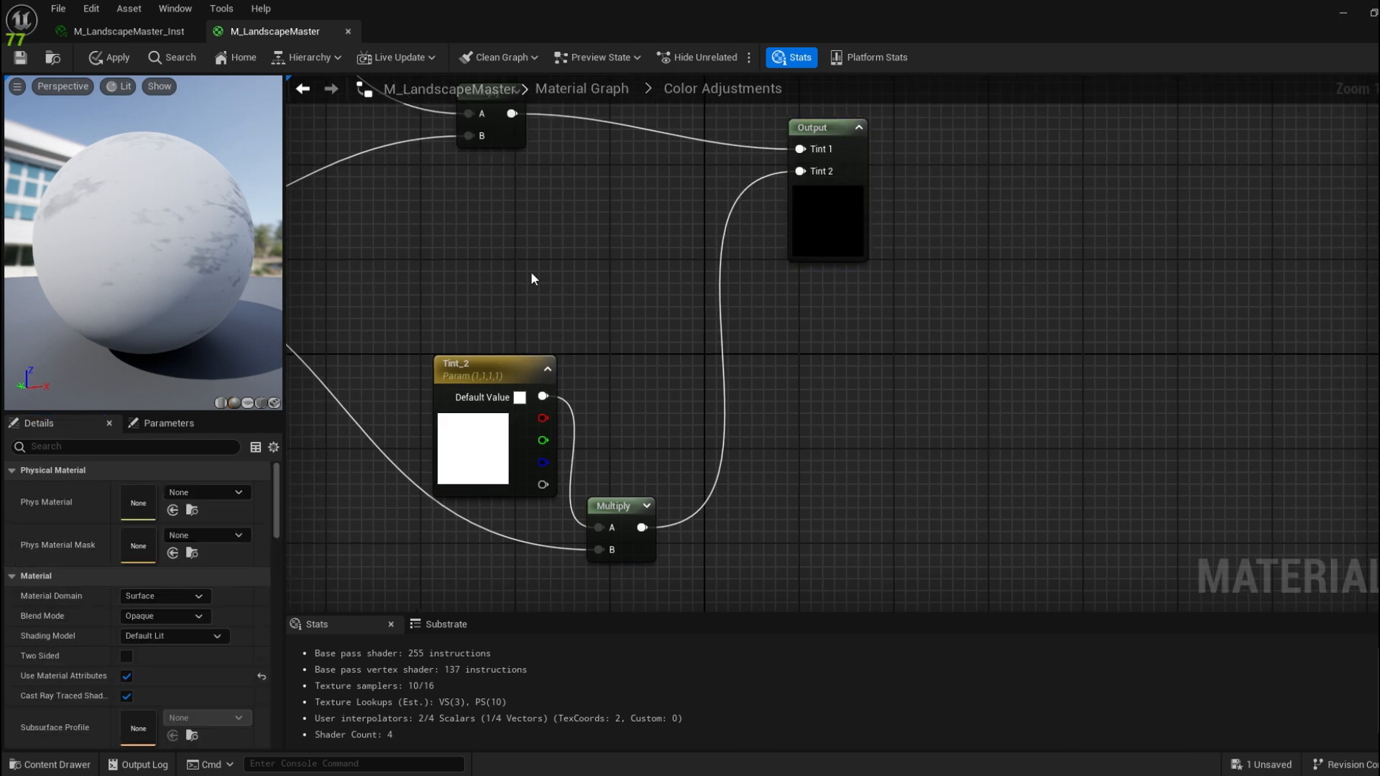
Move the subgraph's Input node closer to the Tint_1 Multiply and return to the main material graph
{"action": "right_click_drag", "start_coordinate": [530, 270], "coordinate": [677, 307]}
{"action": "left_click_drag", "start_coordinate": [500, 332], "coordinate": [645, 234]}
{"action": "left_click", "coordinate": [568, 89]}
{"action": "scroll", "coordinate": [690, 216], "scroll_direction": "up", "scroll_amount": 3}
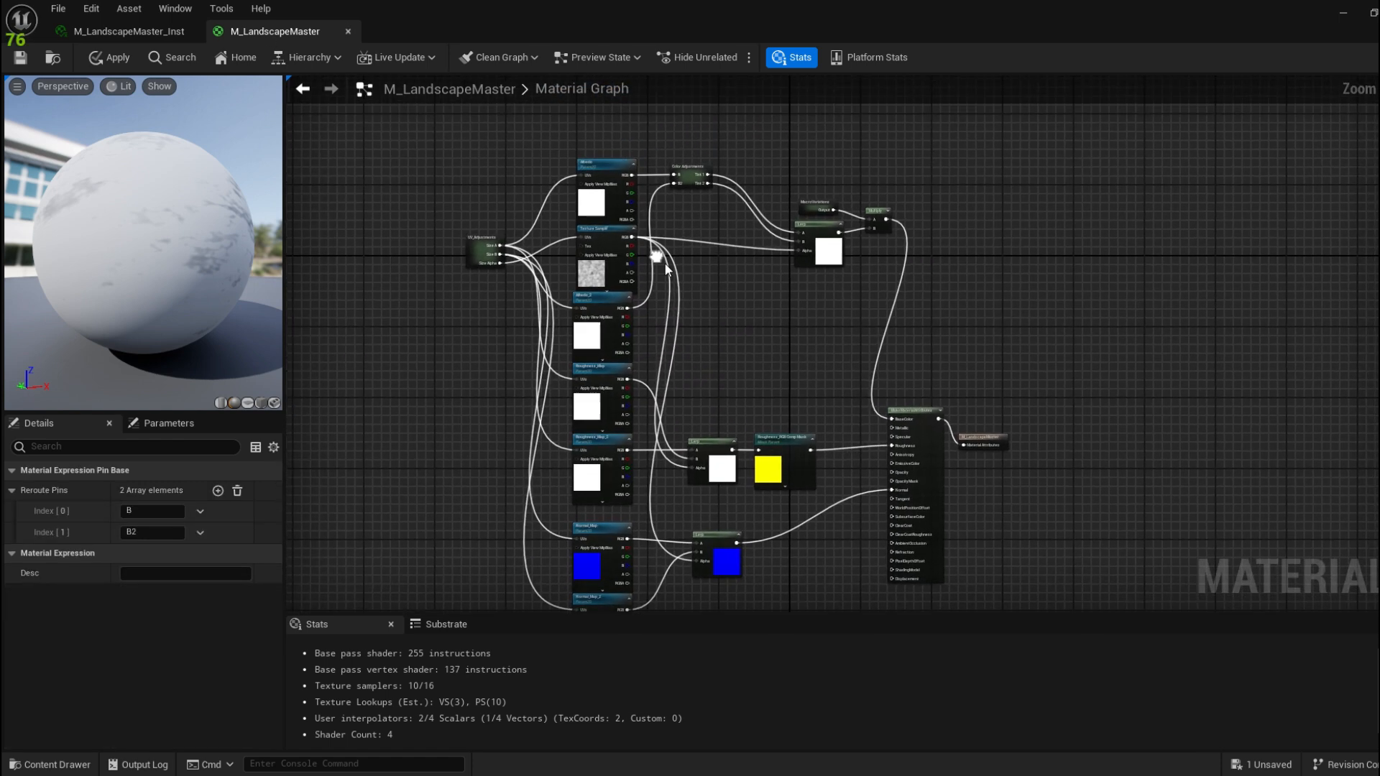
{"action": "right_click_drag", "start_coordinate": [785, 245], "coordinate": [785, 328]}
{"action": "scroll", "coordinate": [567, 203], "scroll_direction": "up", "scroll_amount": 2}
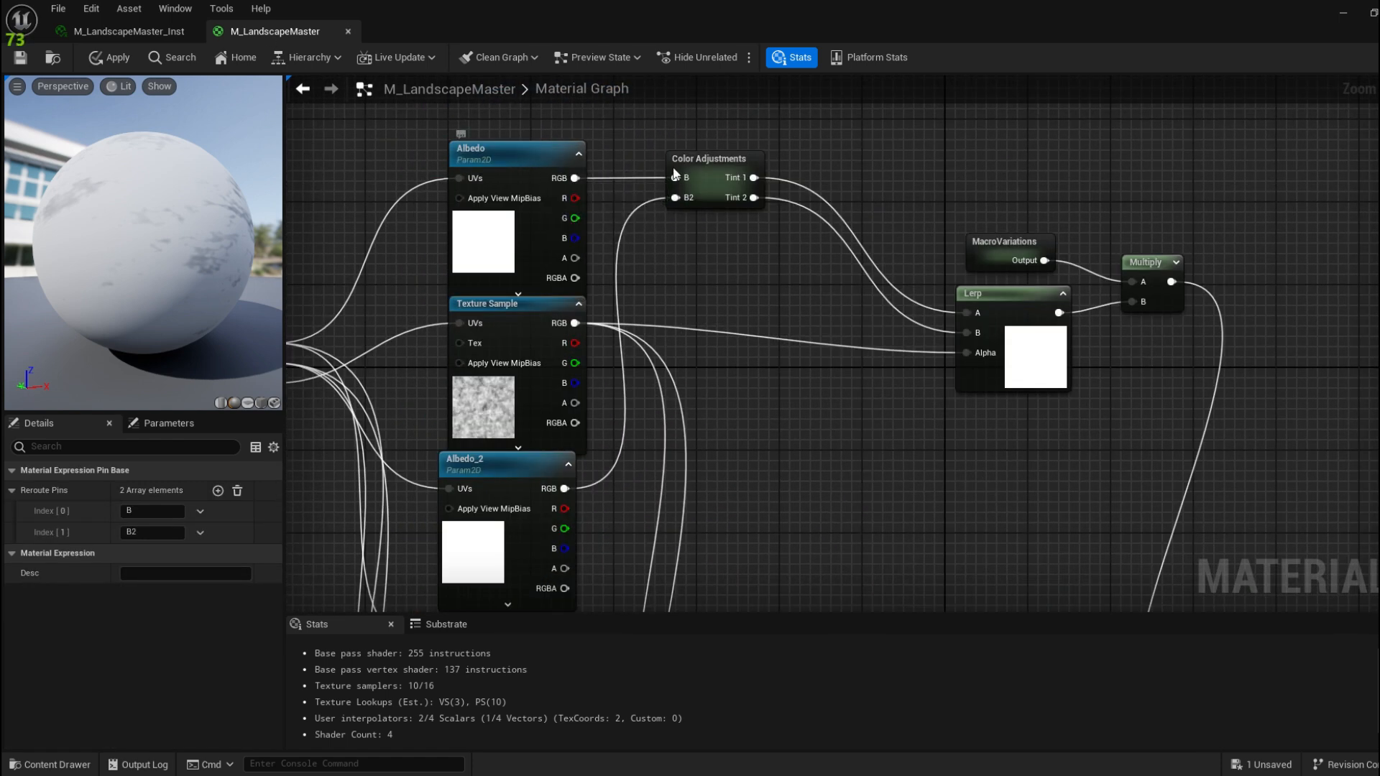
{"action": "right_click_drag", "start_coordinate": [552, 414], "coordinate": [579, 457]}
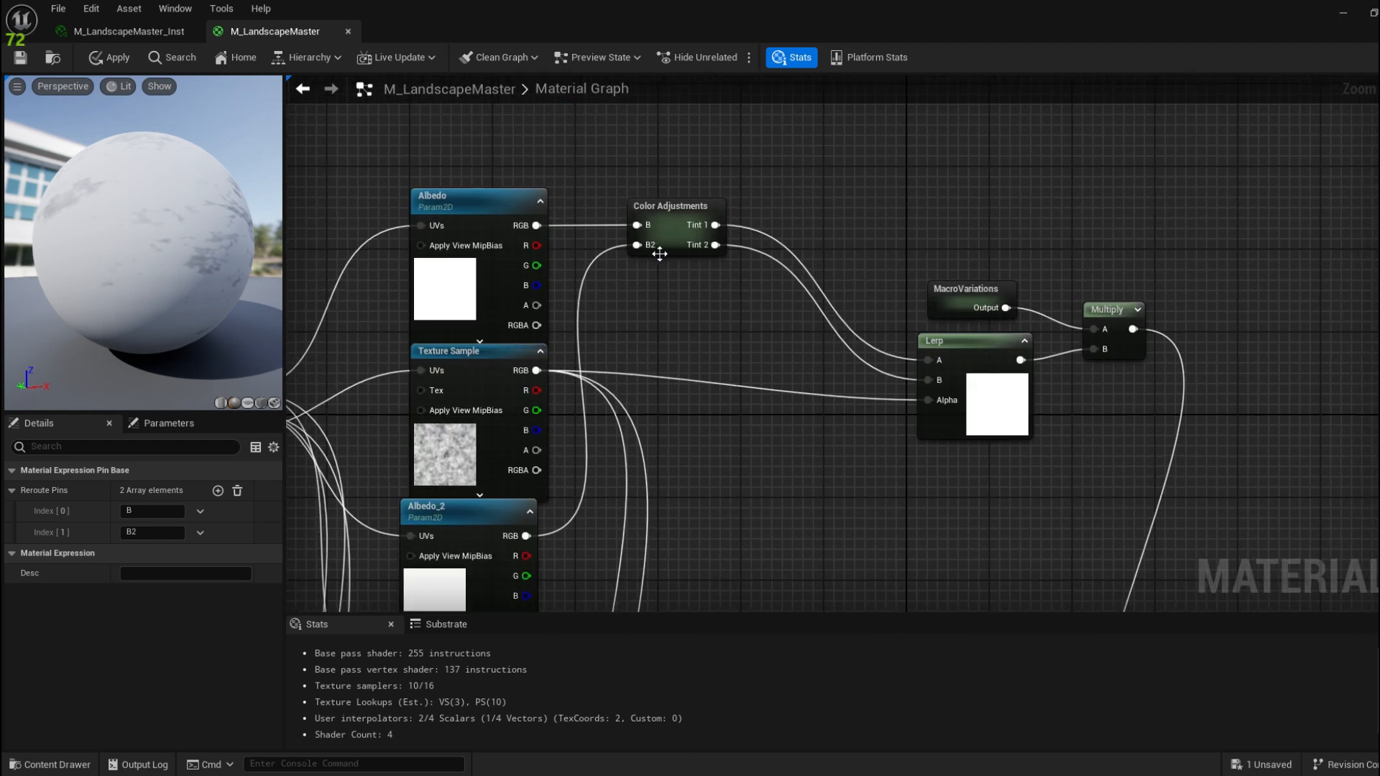
Inside Color Adjustments, rename the Input node's pins to Albedo 1 and Albedo 2 and align the node with the Multiply
{"action": "double_click", "coordinate": [680, 221]}
{"action": "left_click", "coordinate": [575, 253]}
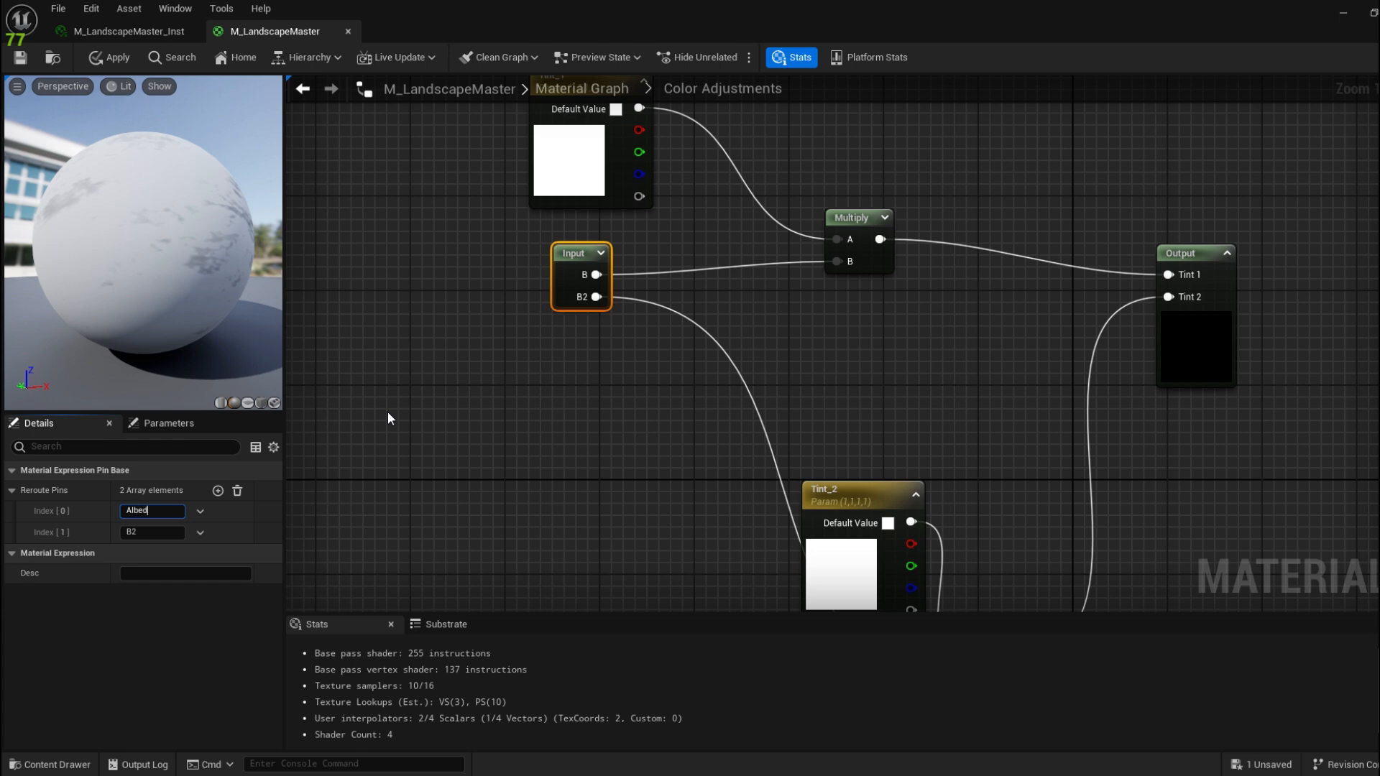
{"action": "key", "text": "Tab"}
{"action": "type", "text": "Alb"}
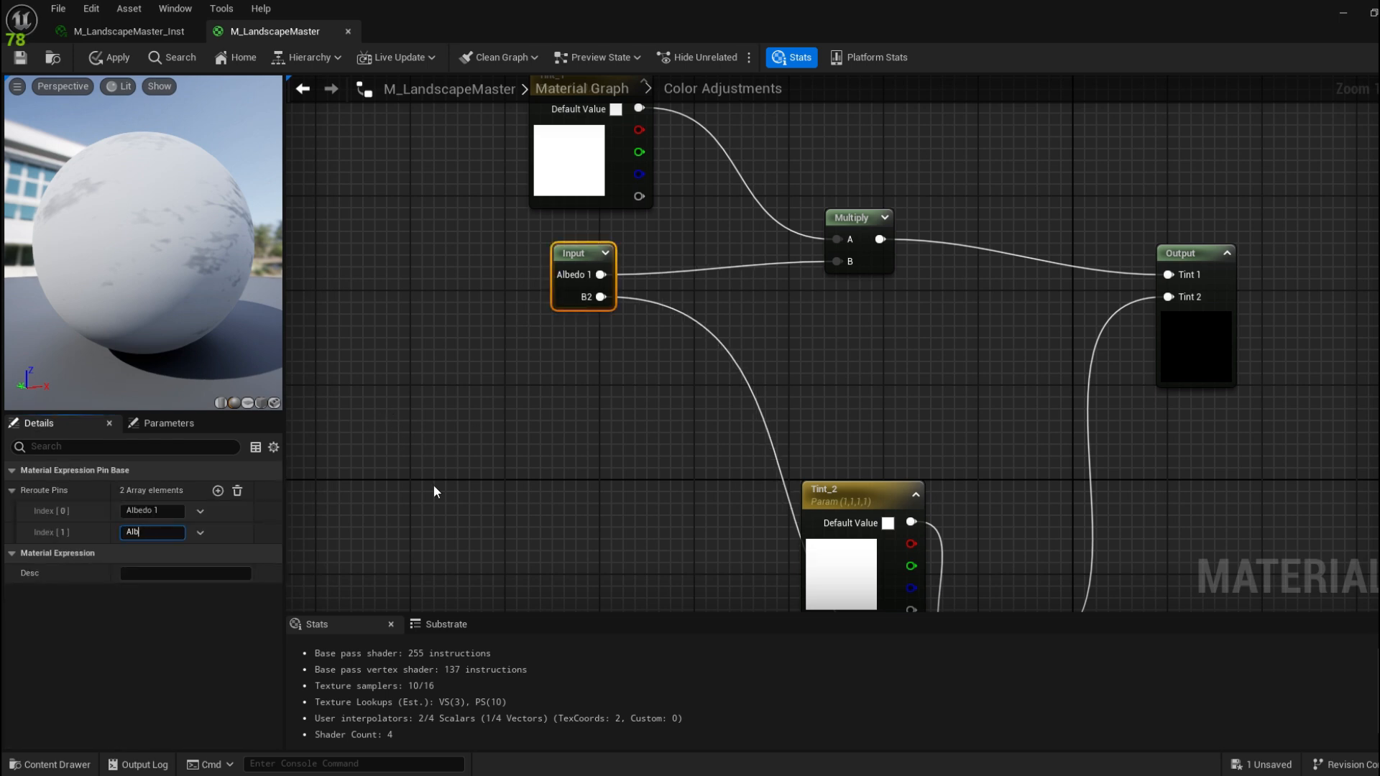
{"action": "type", "text": "edo 2"}
{"action": "key", "text": "Return"}
{"action": "left_click", "coordinate": [506, 408]}
{"action": "left_click_drag", "start_coordinate": [573, 253], "coordinate": [560, 240]}
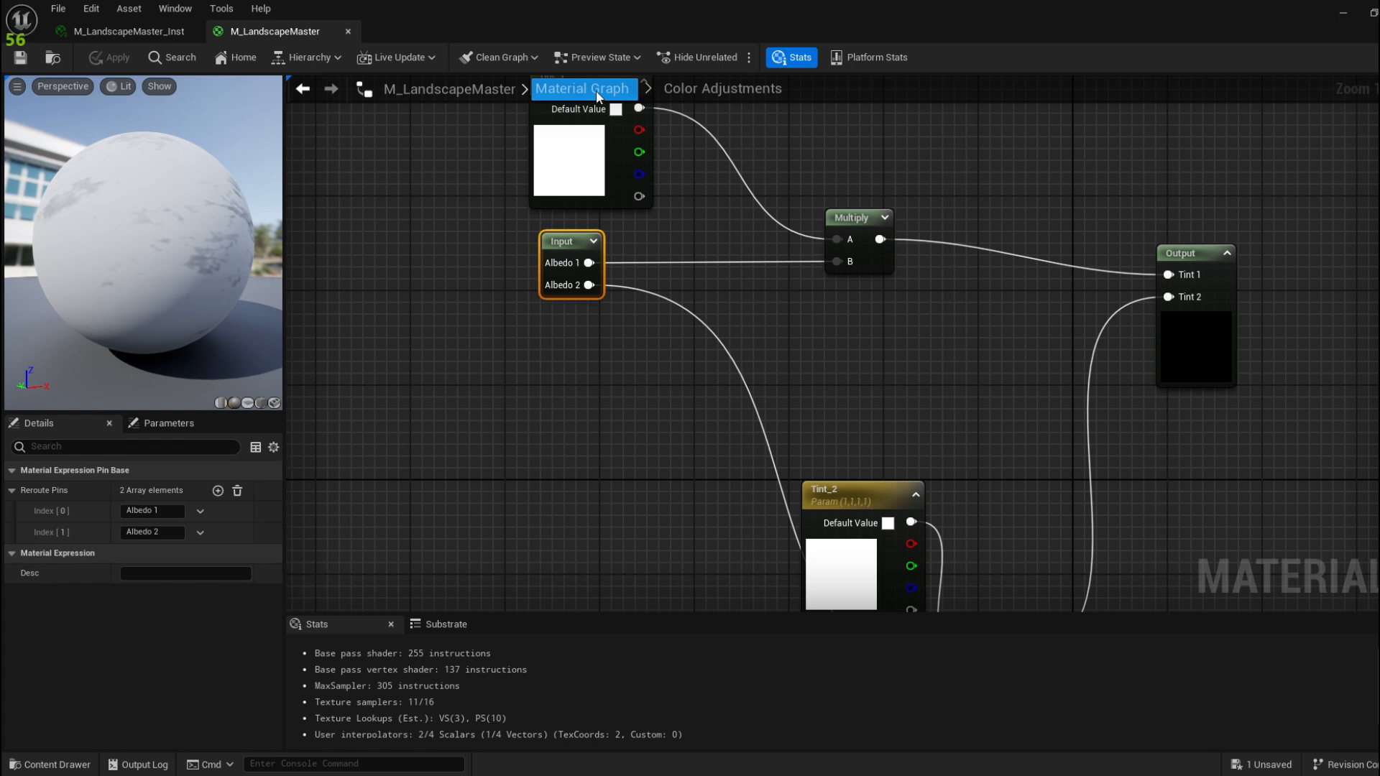
Return to the main material graph and move the Lerp, MacroVariations, Multiply and material output nodes closer to the texture samples
{"action": "left_click", "coordinate": [596, 92]}
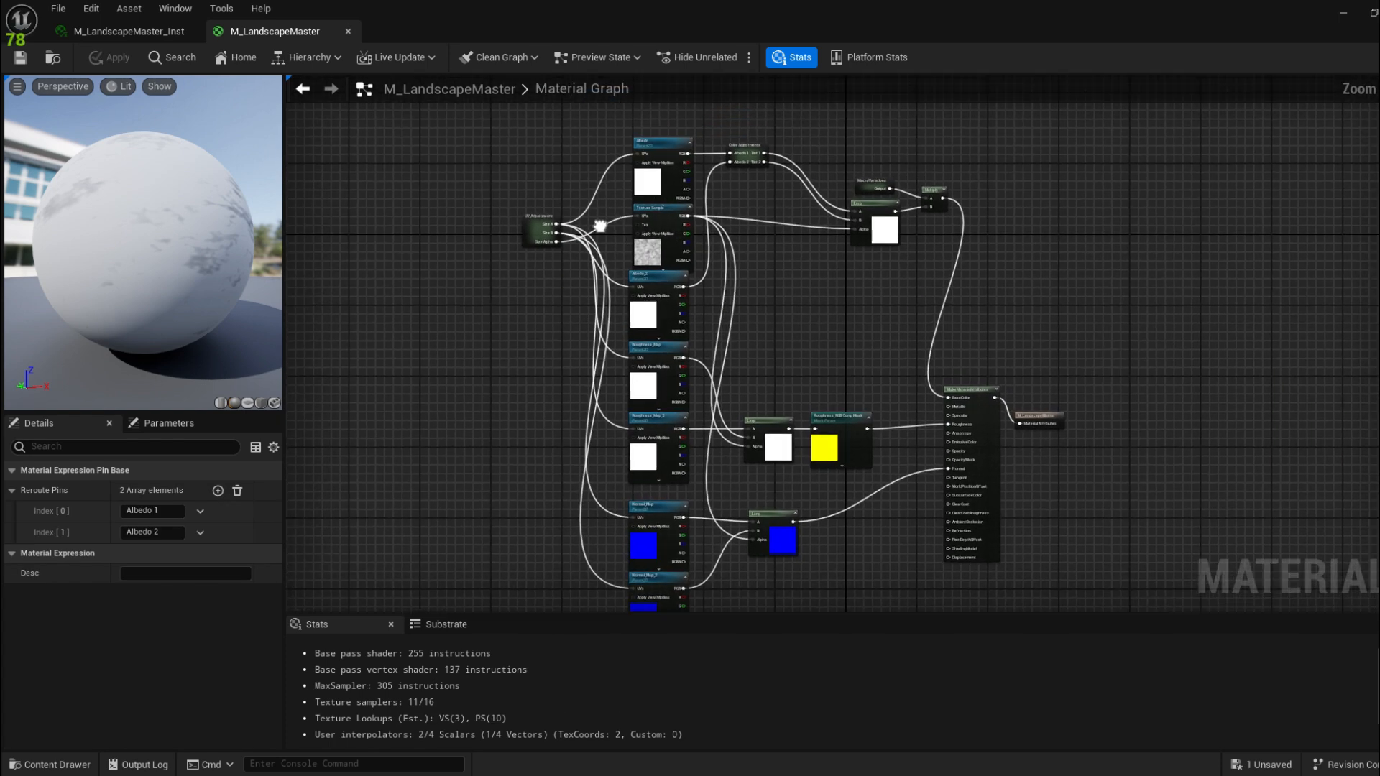
{"action": "left_click", "coordinate": [809, 248]}
{"action": "scroll", "coordinate": [831, 175], "scroll_direction": "down", "scroll_amount": 5}
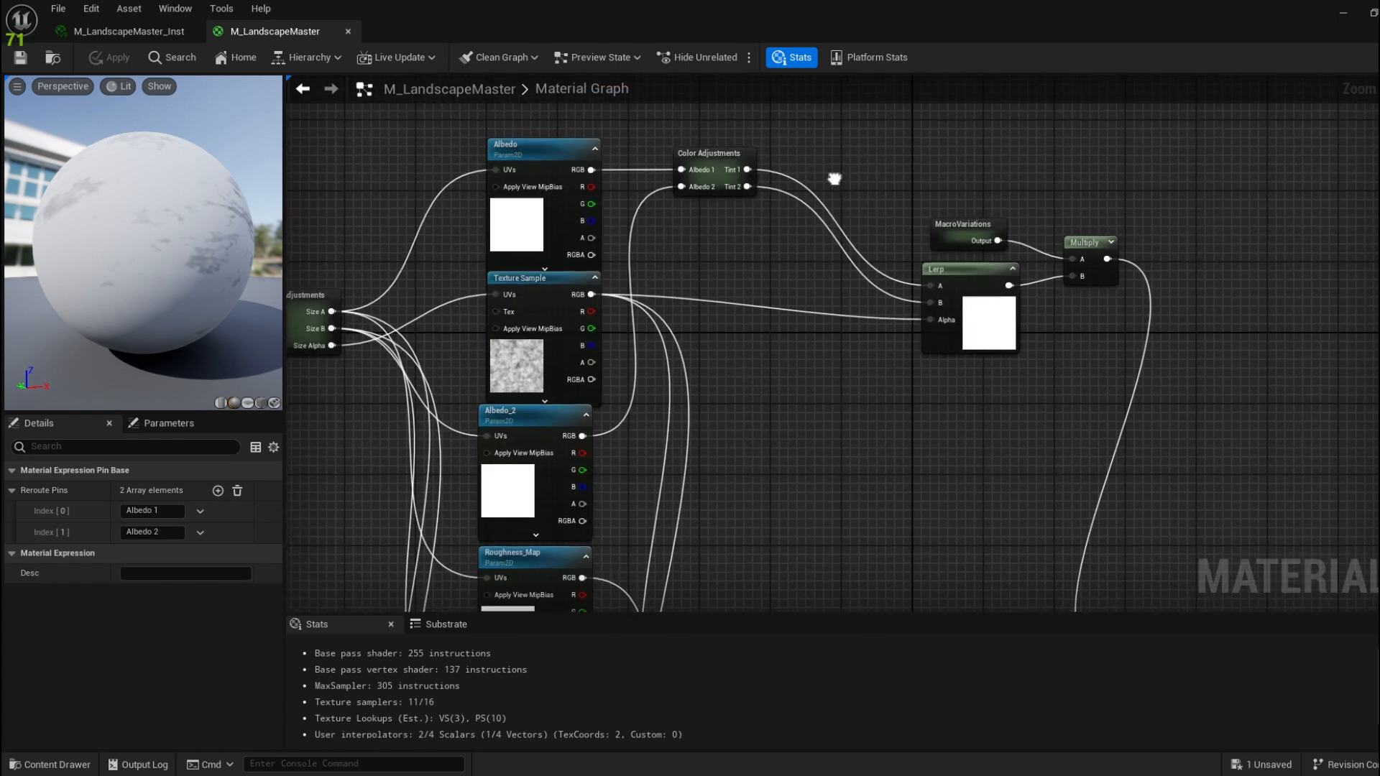
Collapse the albedo, roughness and normal Lerp nodes into one subgraph node
{"action": "left_click", "coordinate": [695, 177]}
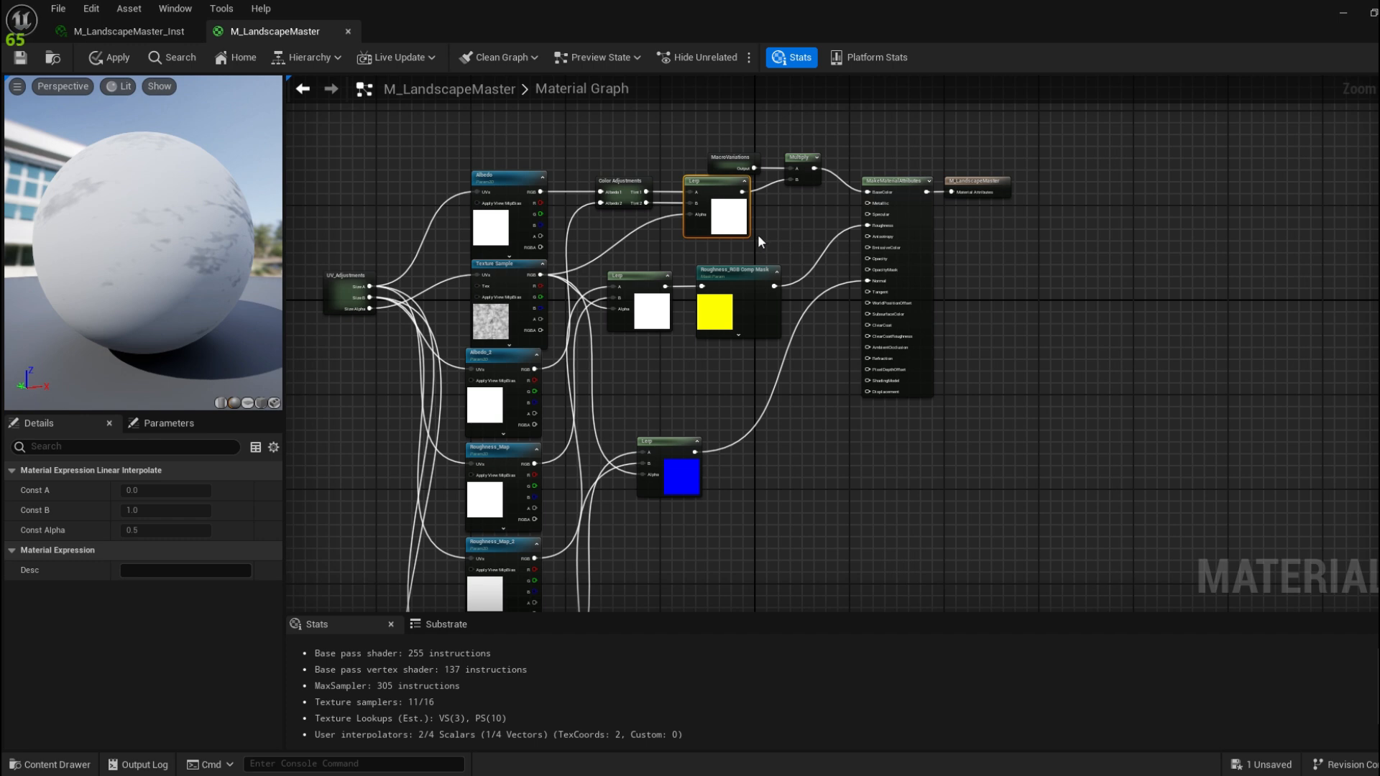
{"action": "right_click_drag", "start_coordinate": [688, 410], "coordinate": [652, 330]}
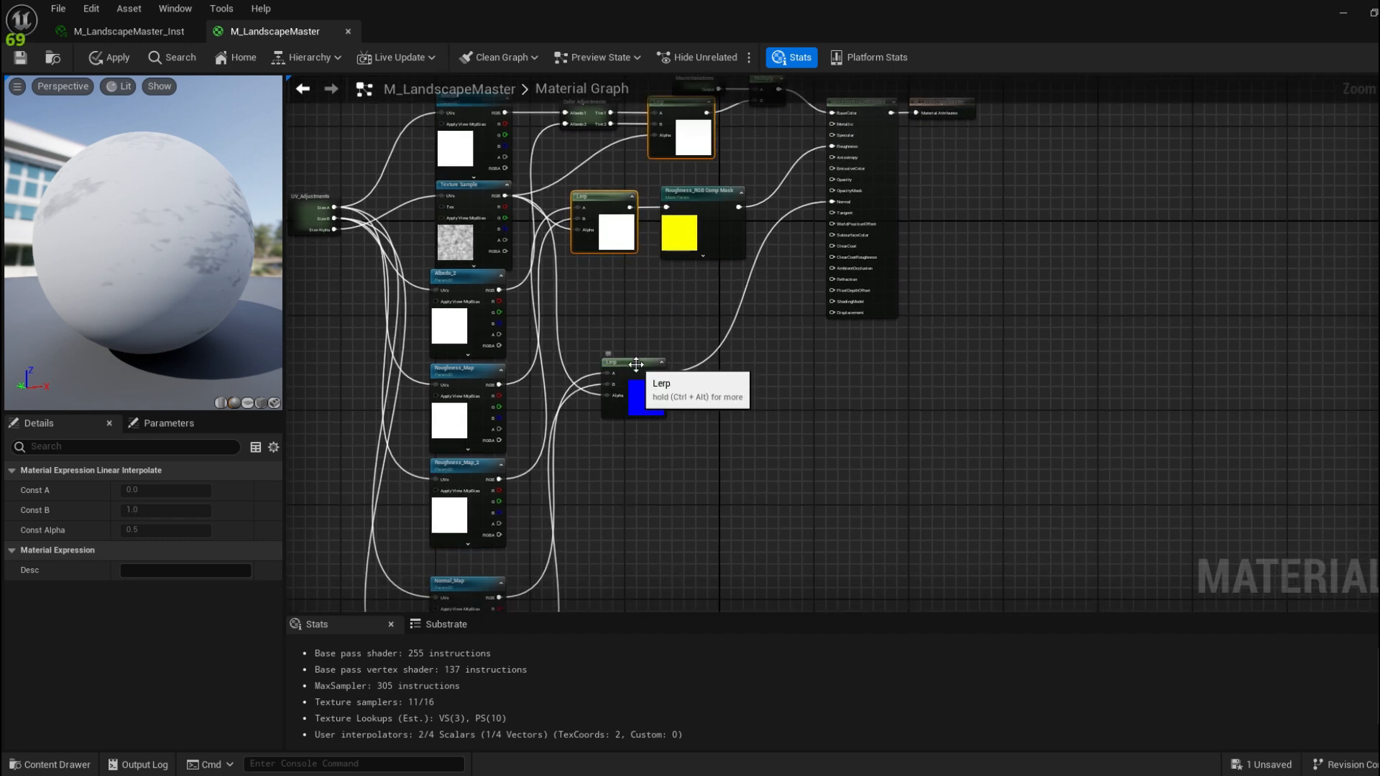
{"action": "left_click", "coordinate": [636, 363], "text": "shift"}
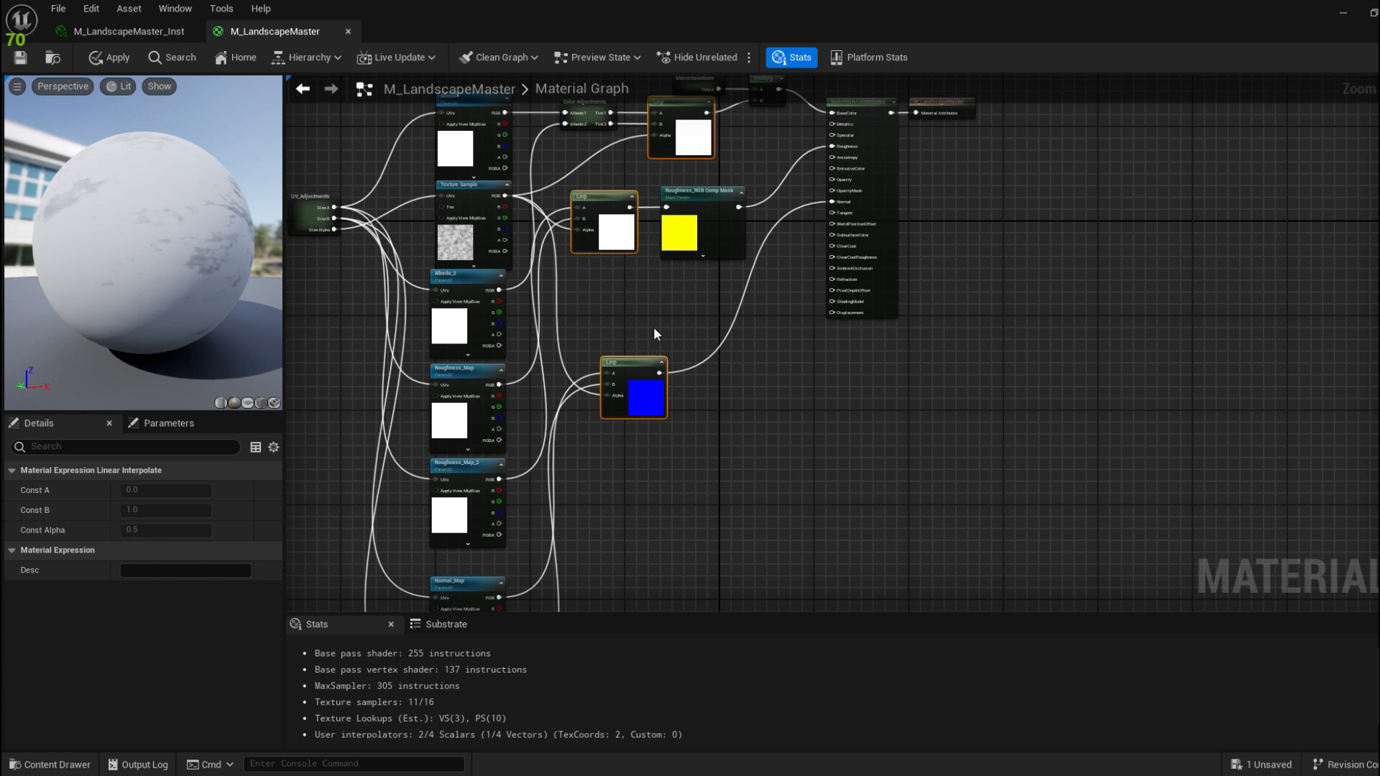
{"action": "right_click", "coordinate": [643, 368]}
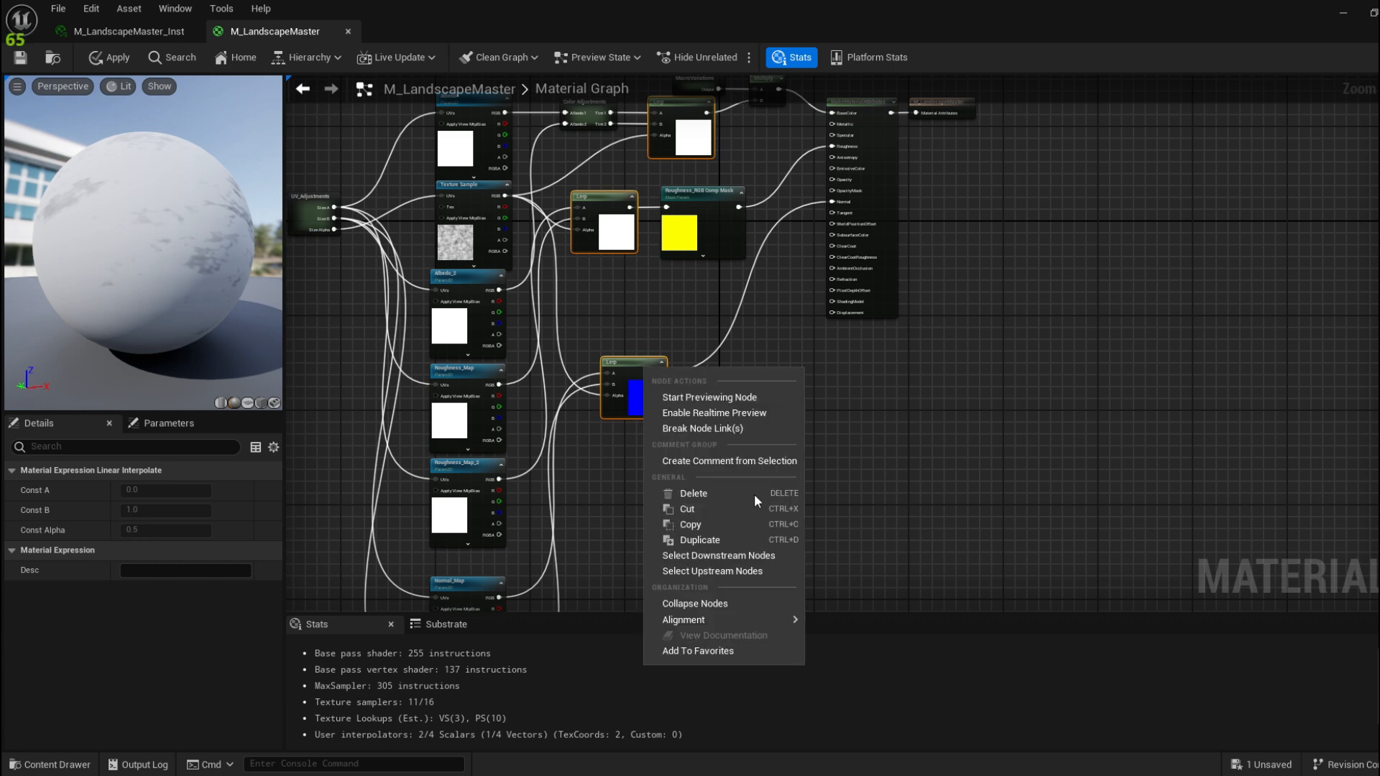
{"action": "left_click", "coordinate": [757, 604]}
Open the new collapsed subgraph and line up its three Lerp nodes in a column between the Input and Output nodes
{"action": "double_click", "coordinate": [622, 350]}
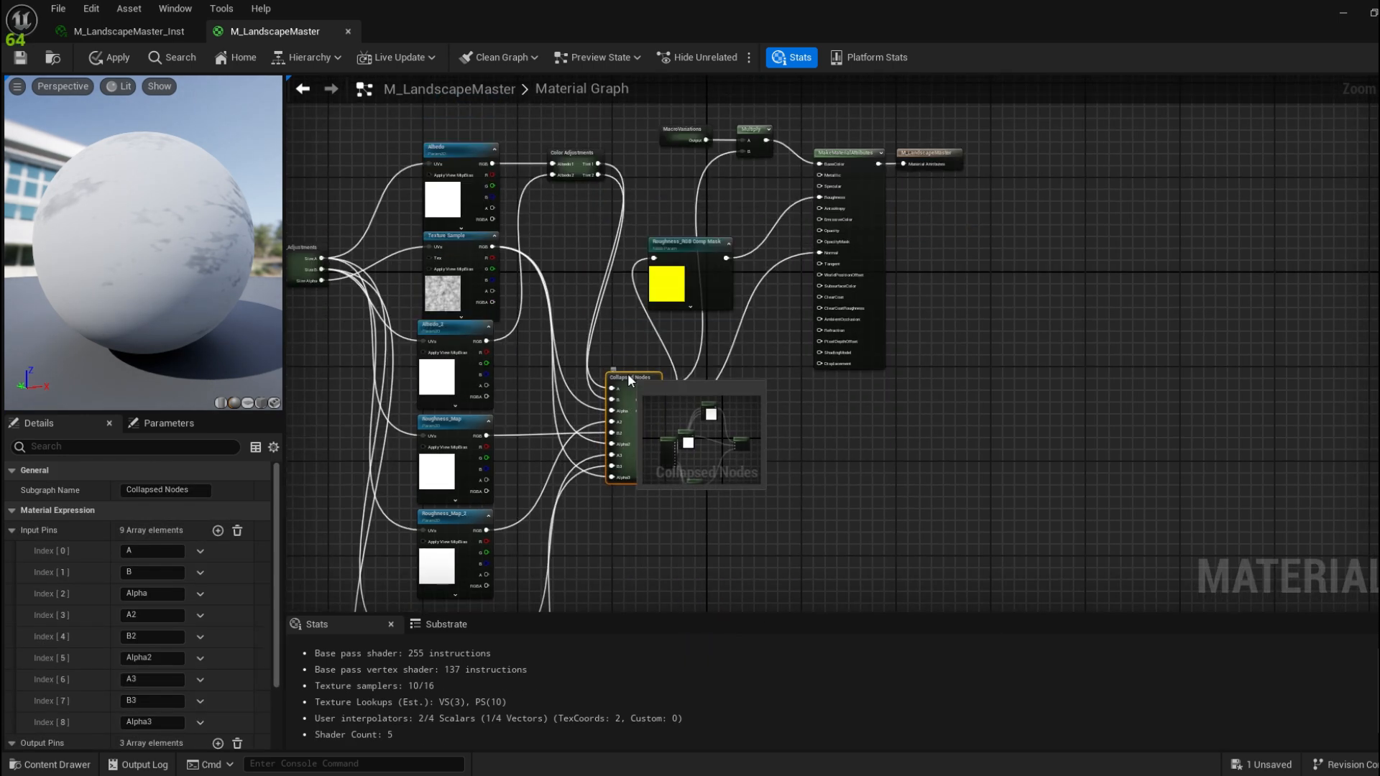
{"action": "scroll", "coordinate": [791, 358], "scroll_direction": "down", "scroll_amount": 3}
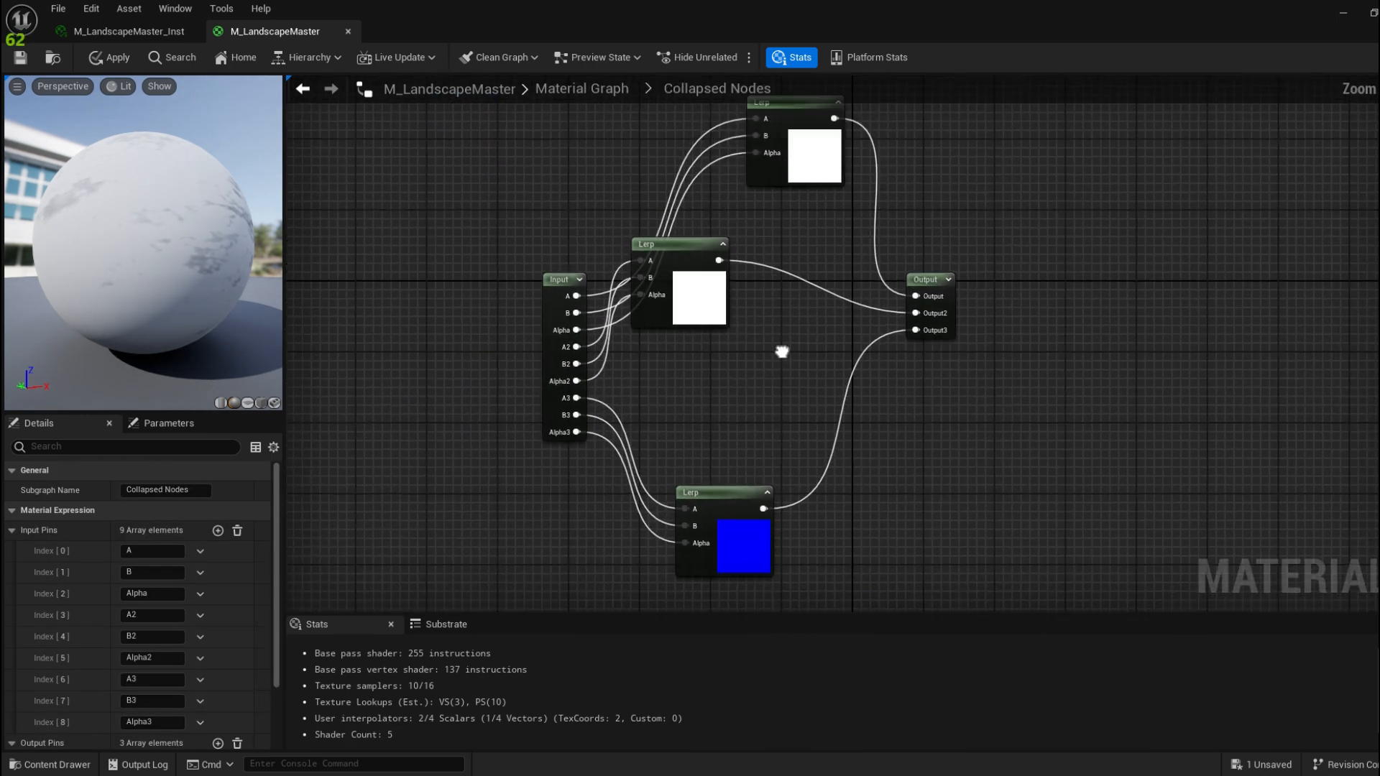
{"action": "left_click_drag", "start_coordinate": [677, 304], "coordinate": [704, 363]}
{"action": "left_click_drag", "start_coordinate": [880, 336], "coordinate": [888, 345]}
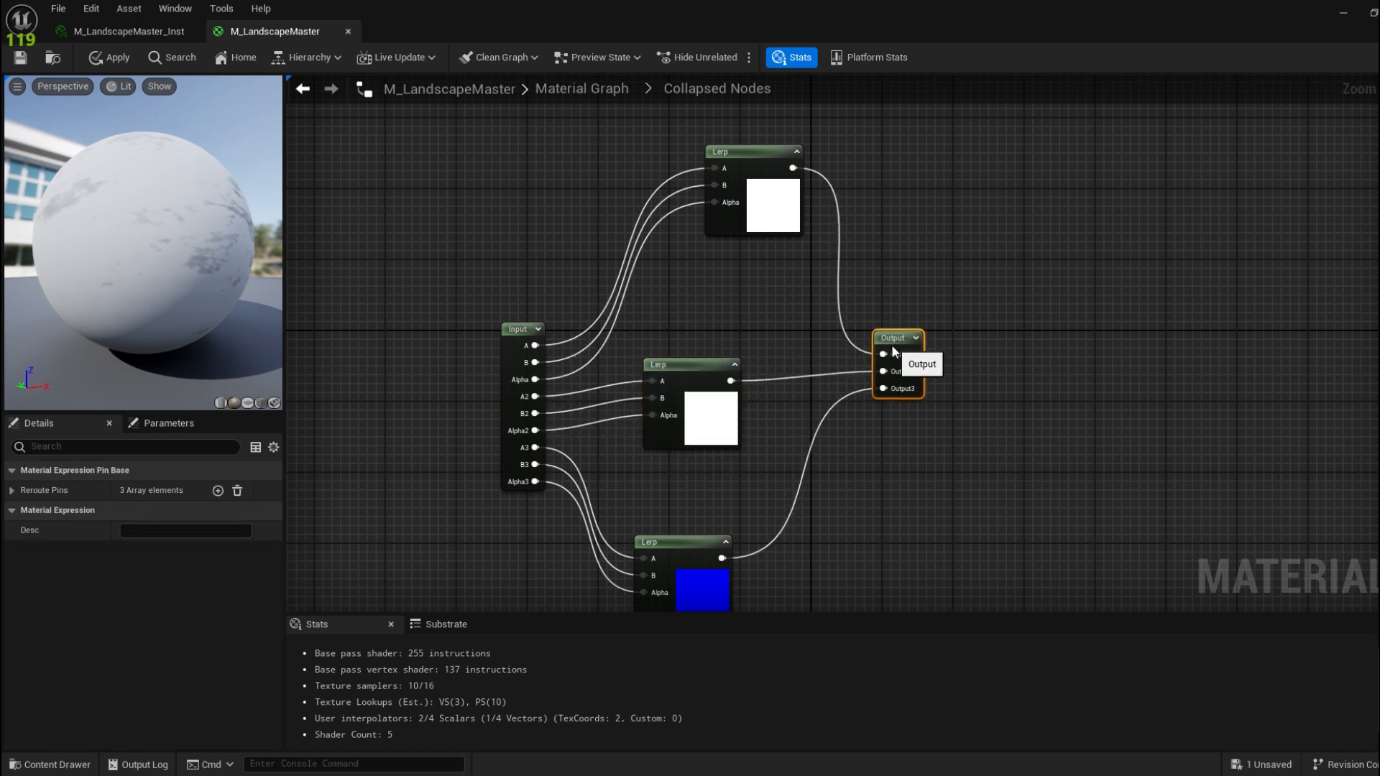
{"action": "left_click", "coordinate": [942, 299]}
{"action": "left_click", "coordinate": [904, 341]}
{"action": "mouse_move", "coordinate": [898, 298]}
{"action": "right_mouse_down"}
{"action": "mouse_move", "coordinate": [884, 283]}
{"action": "mouse_move", "coordinate": [874, 296]}
{"action": "right_mouse_up"}
{"action": "left_click_drag", "start_coordinate": [752, 150], "coordinate": [660, 274]}
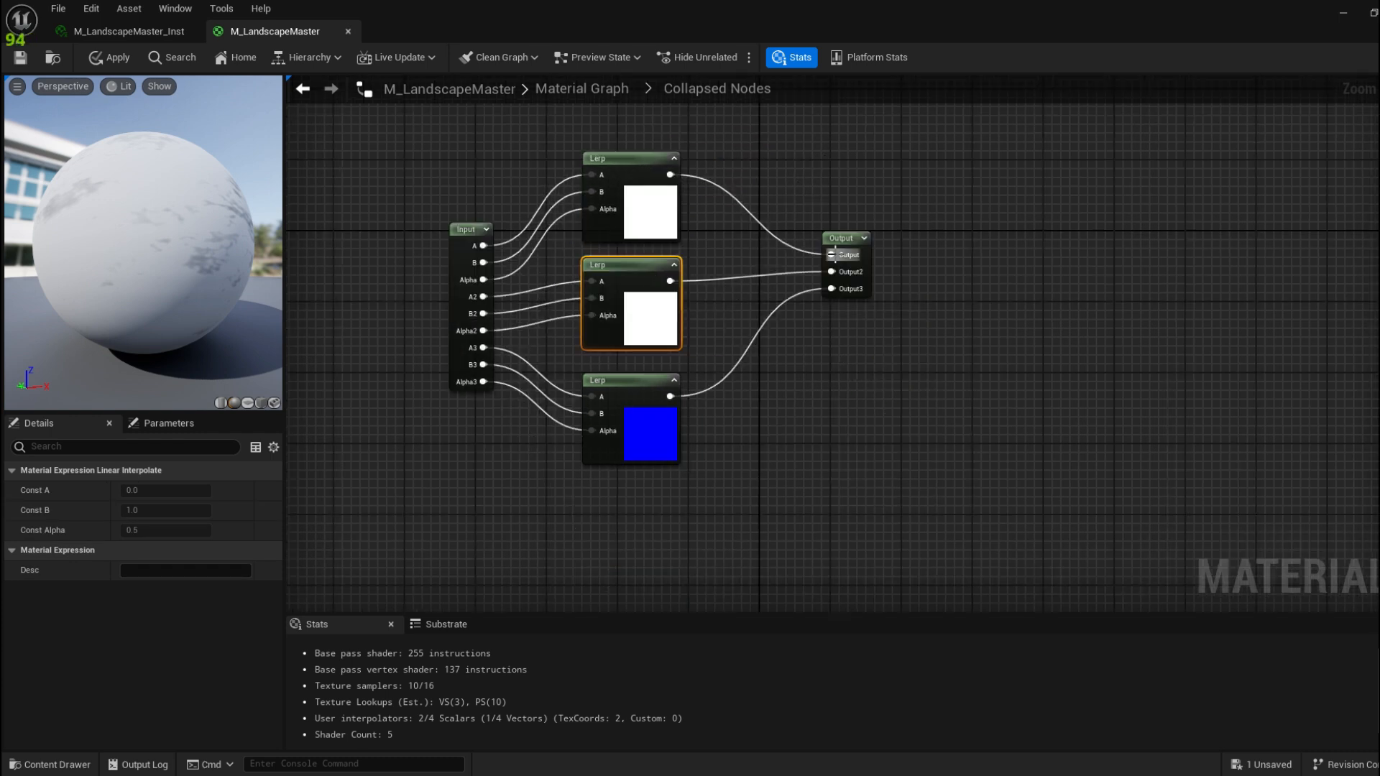
Rename the Output node's three pins to Albedo Lerp, Roughness Lerp and Normal Lerp
{"action": "left_click", "coordinate": [835, 254]}
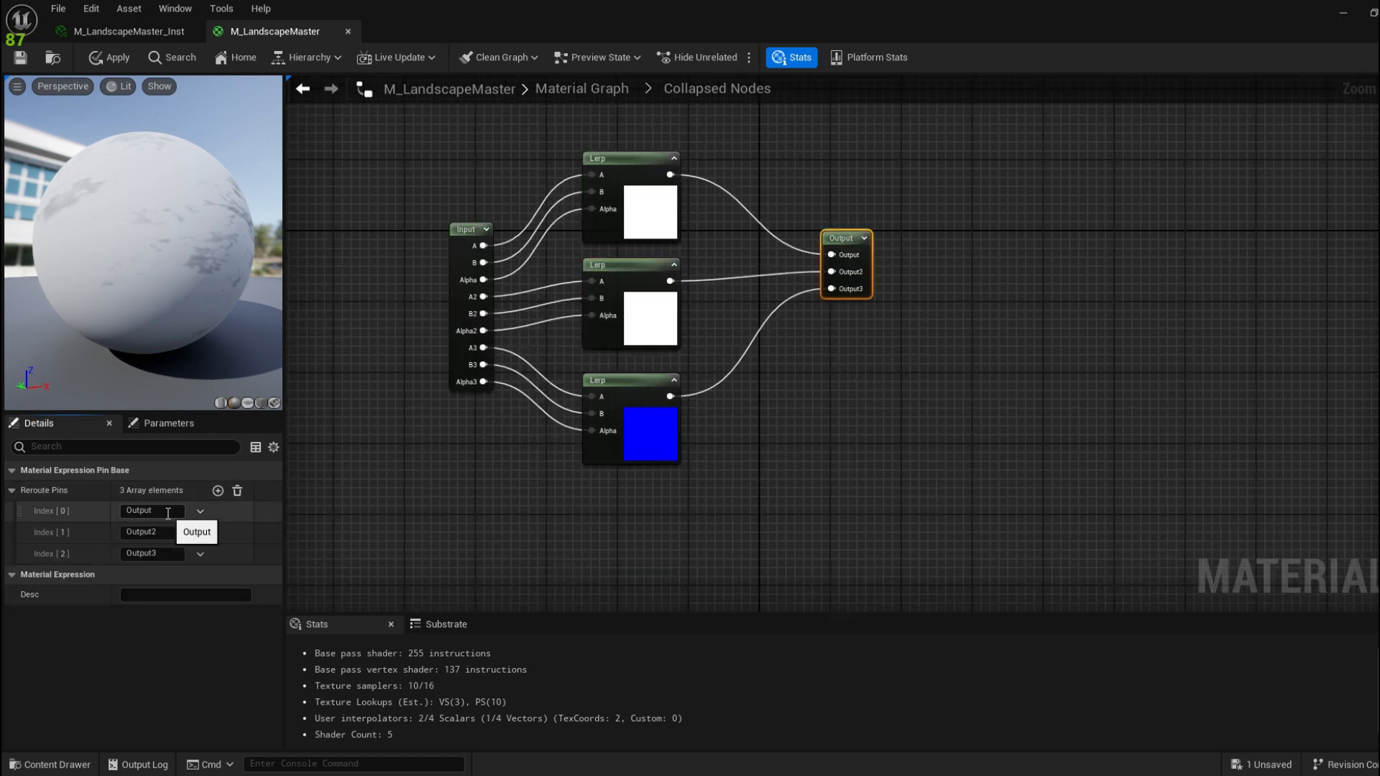
{"action": "left_click", "coordinate": [171, 510]}
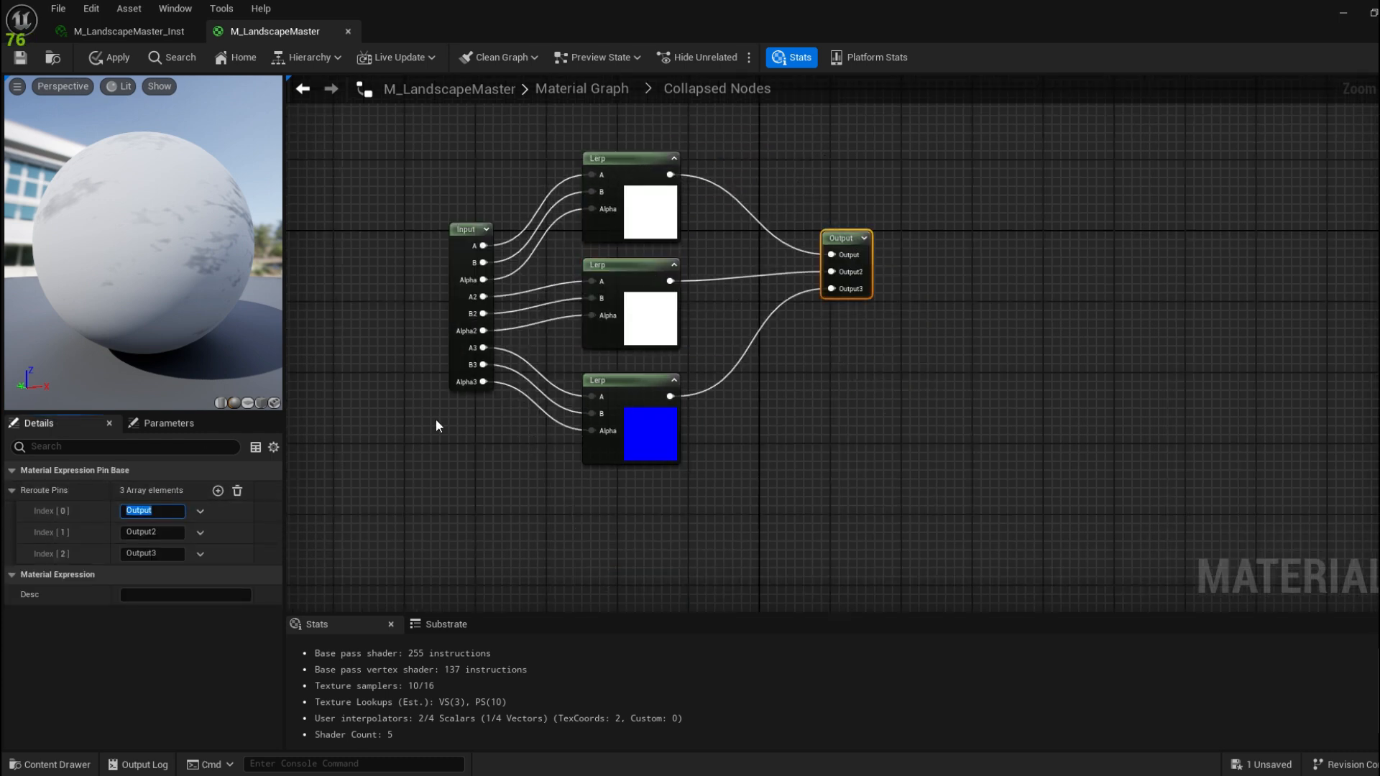
{"action": "key", "text": "BackSpace"}
{"action": "type", "text": "Albedo Lerp"}
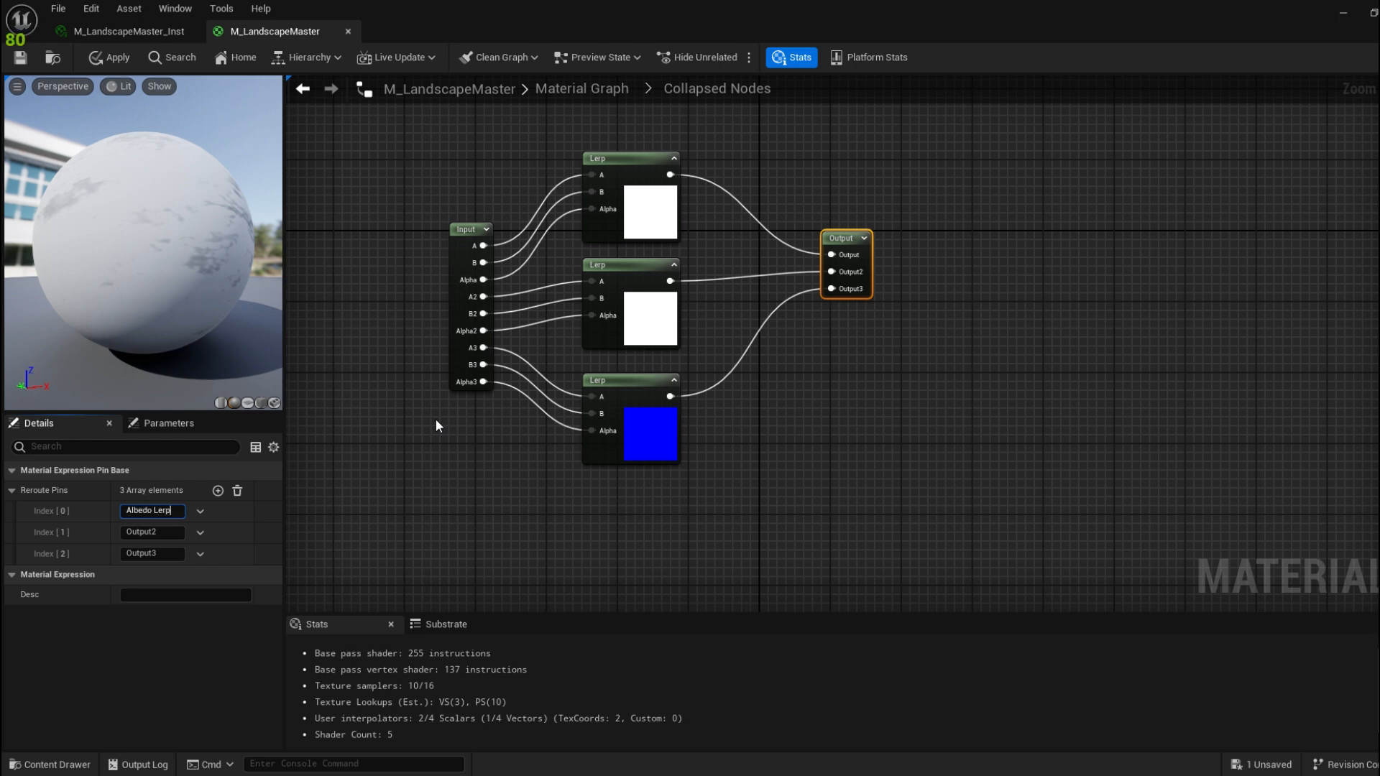
{"action": "left_click", "coordinate": [171, 531]}
{"action": "key", "text": "BackSpace"}
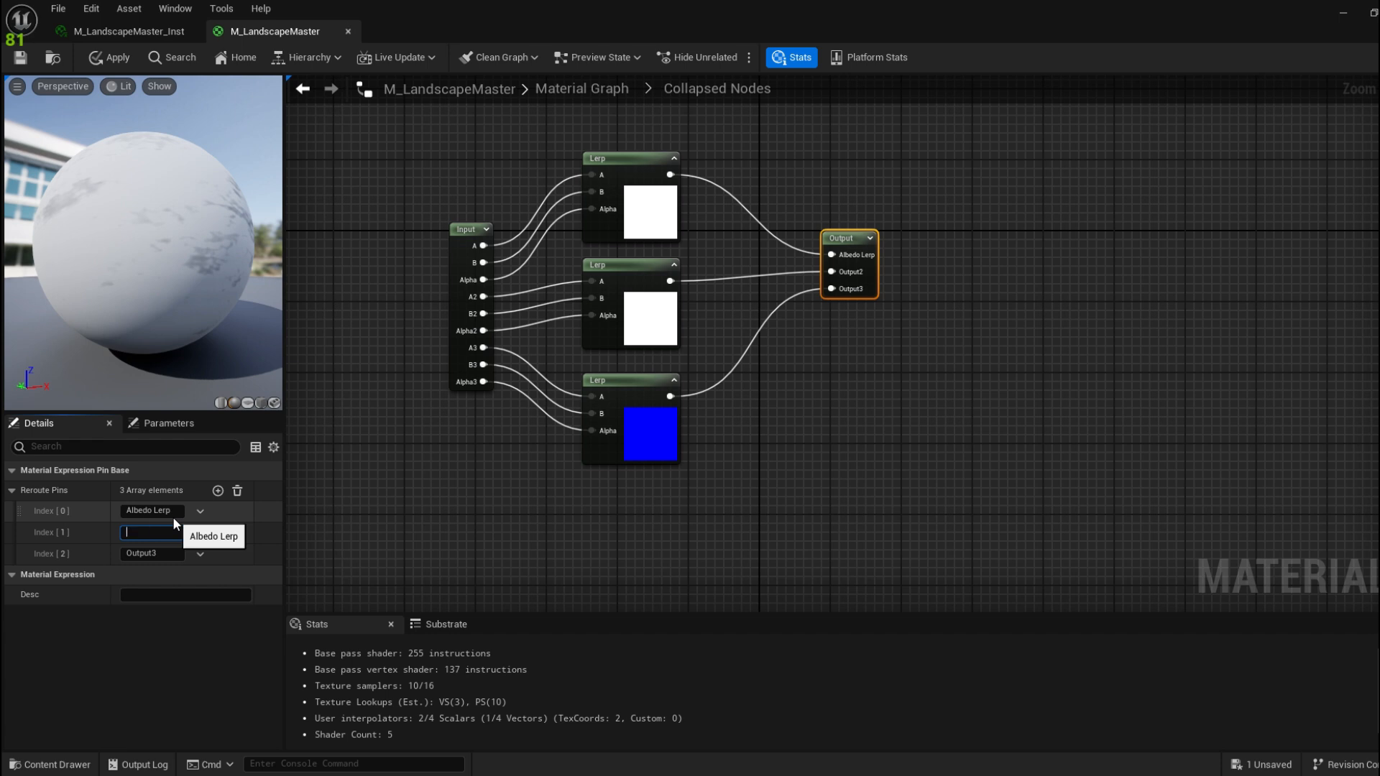
{"action": "type", "text": "Roughness Lerp"}
{"action": "left_click", "coordinate": [163, 554]}
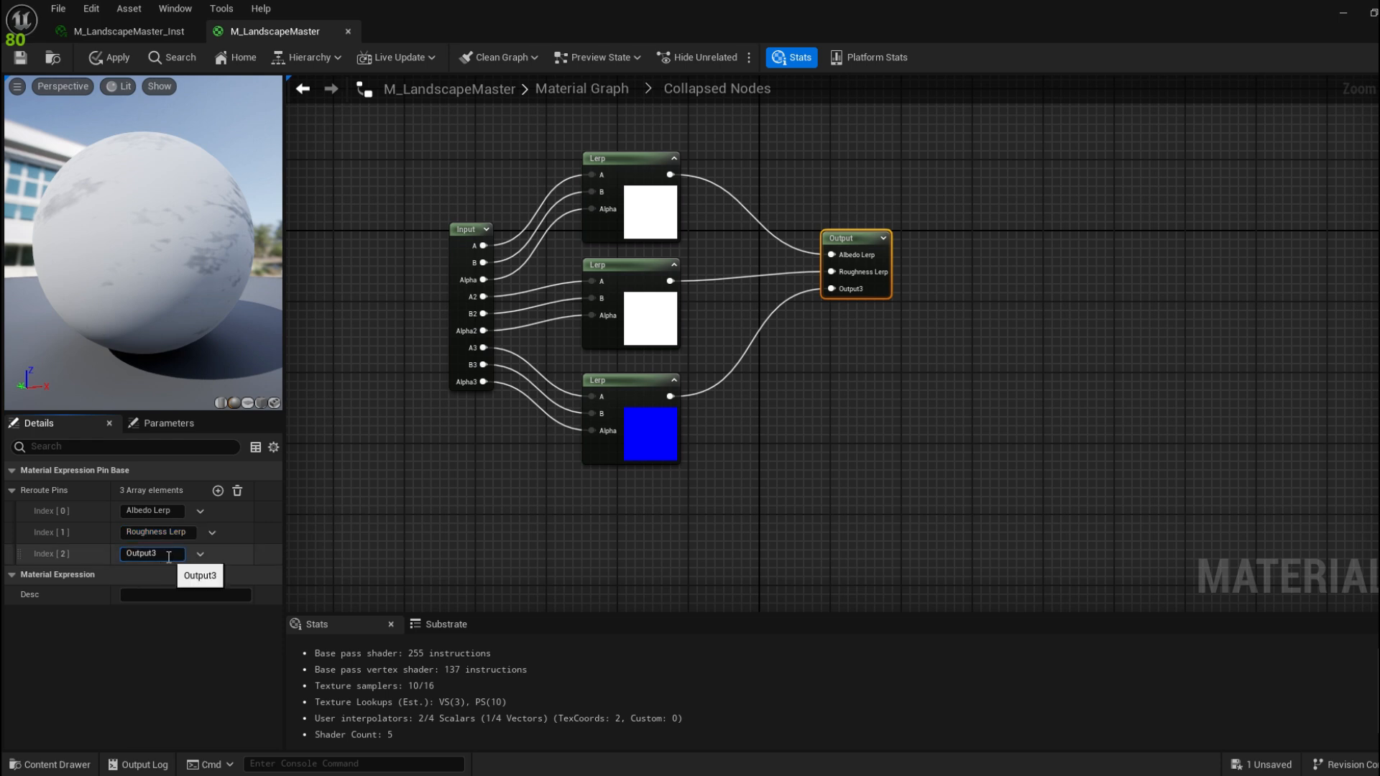
{"action": "key", "text": "ctrl+a"}
{"action": "key", "text": "BackSpace"}
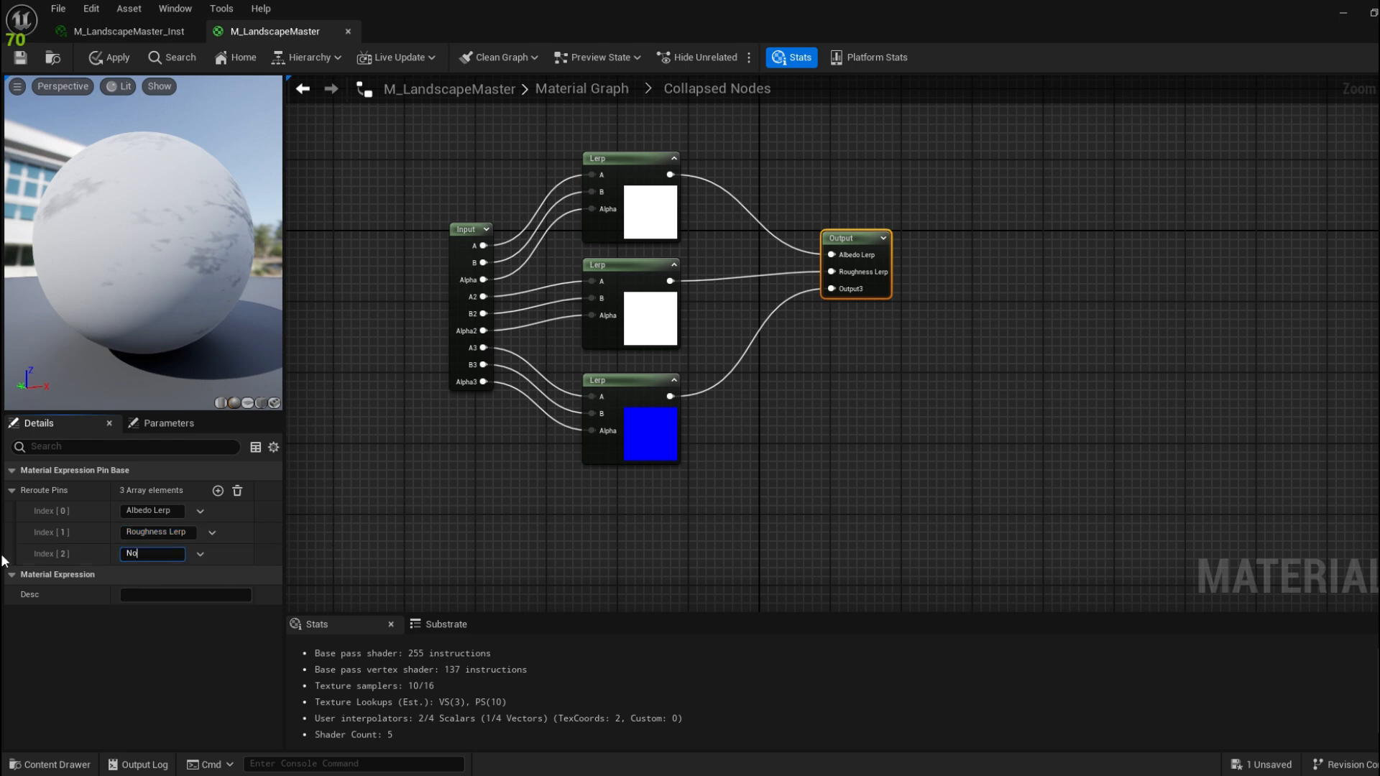
{"action": "type", "text": "Normal Lerp"}
{"action": "key", "text": "Return"}
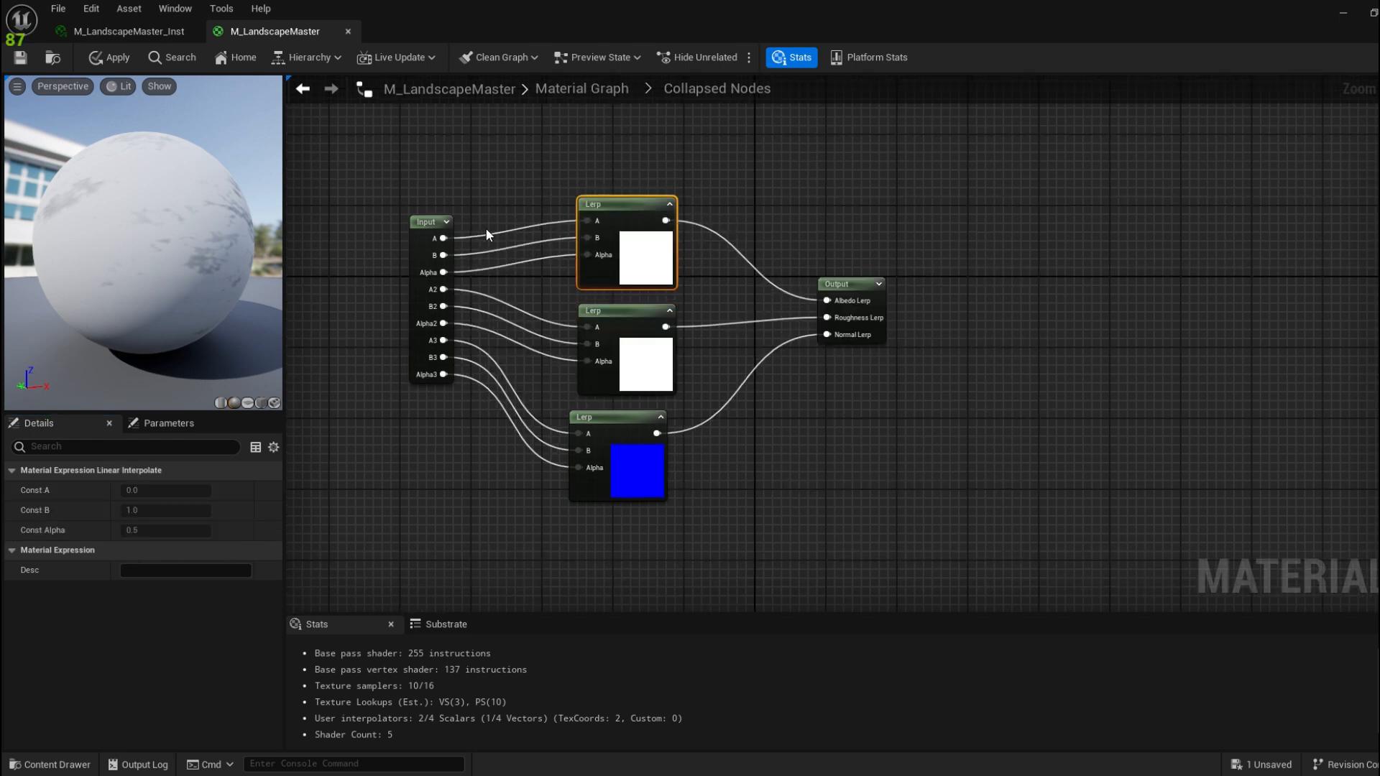
Rename the Input node's first three pins to Albedo A, Albedo B and Albedo Alpha
{"action": "left_click", "coordinate": [426, 223]}
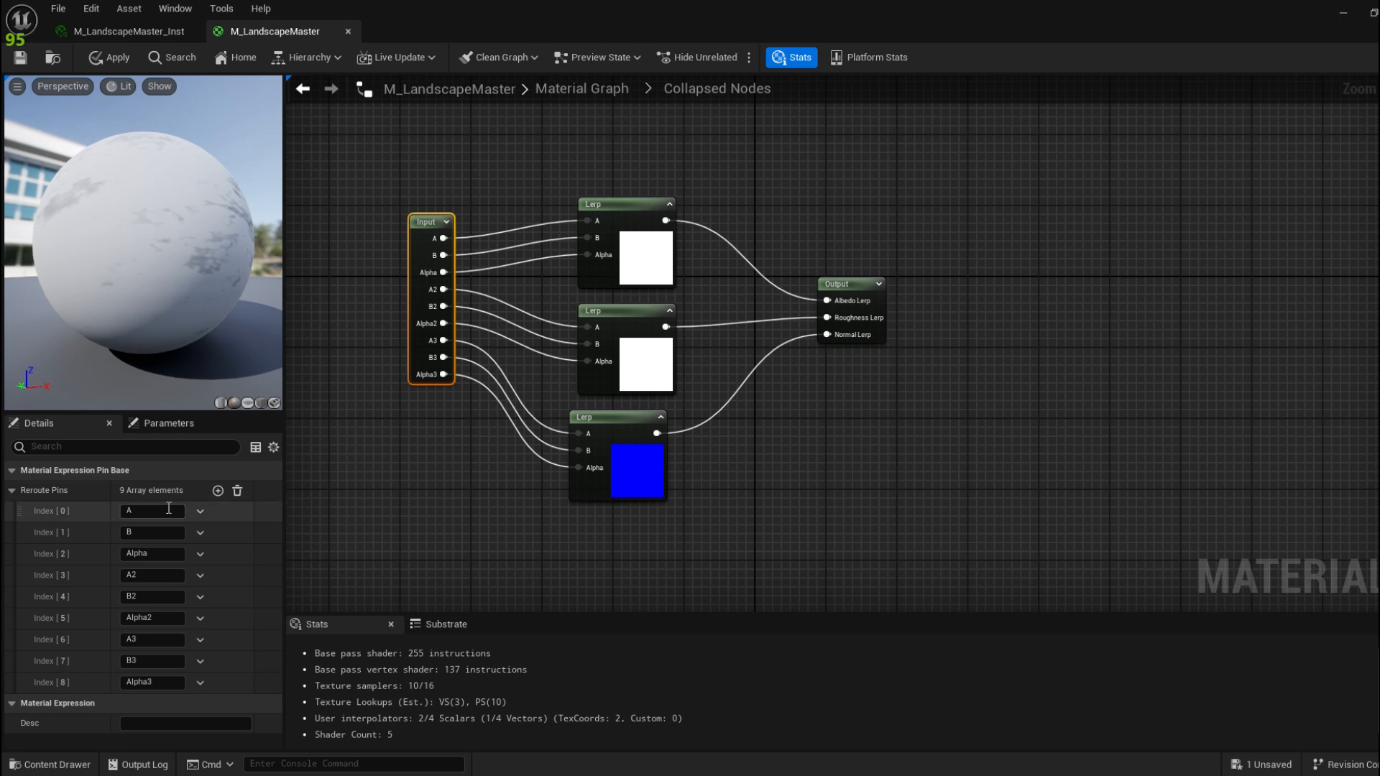
{"action": "left_click", "coordinate": [507, 191]}
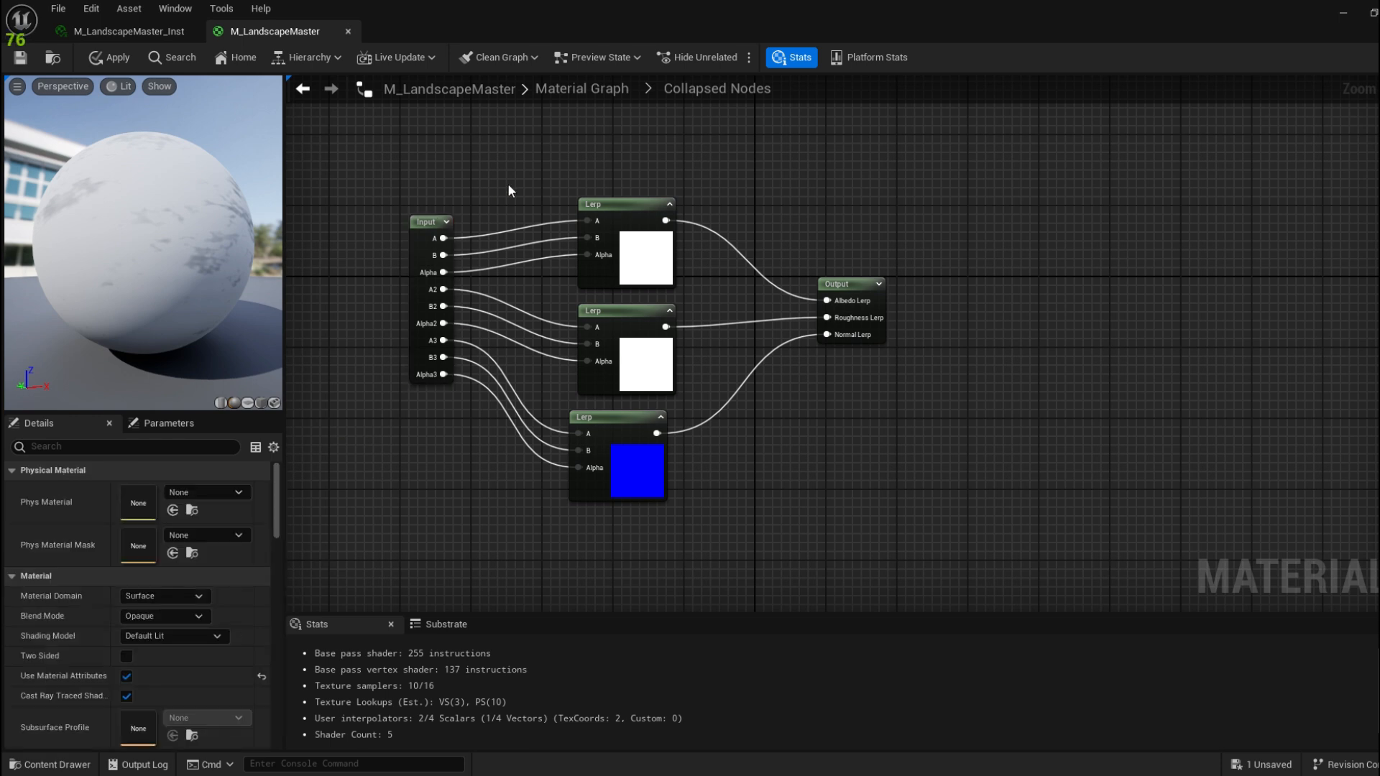
{"action": "left_click", "coordinate": [425, 222]}
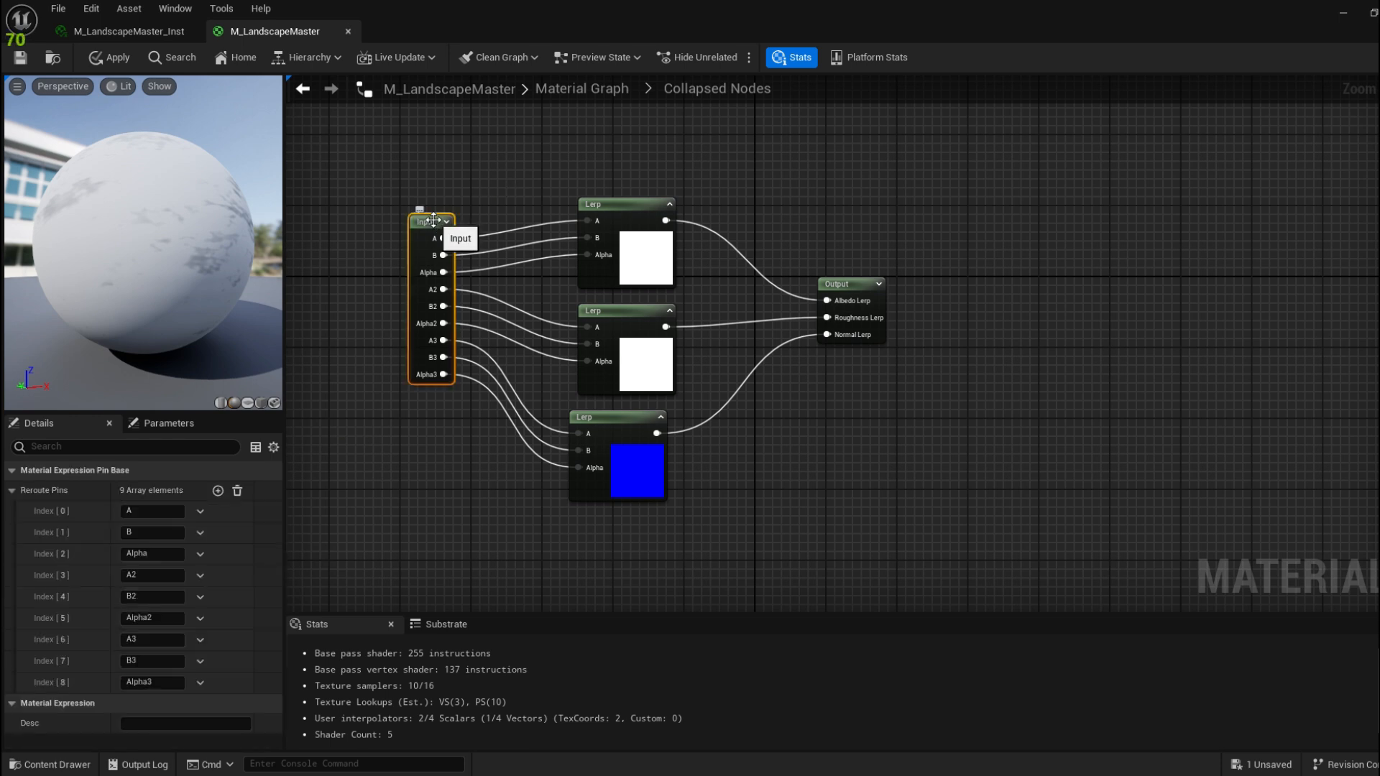
{"action": "left_click", "coordinate": [128, 510]}
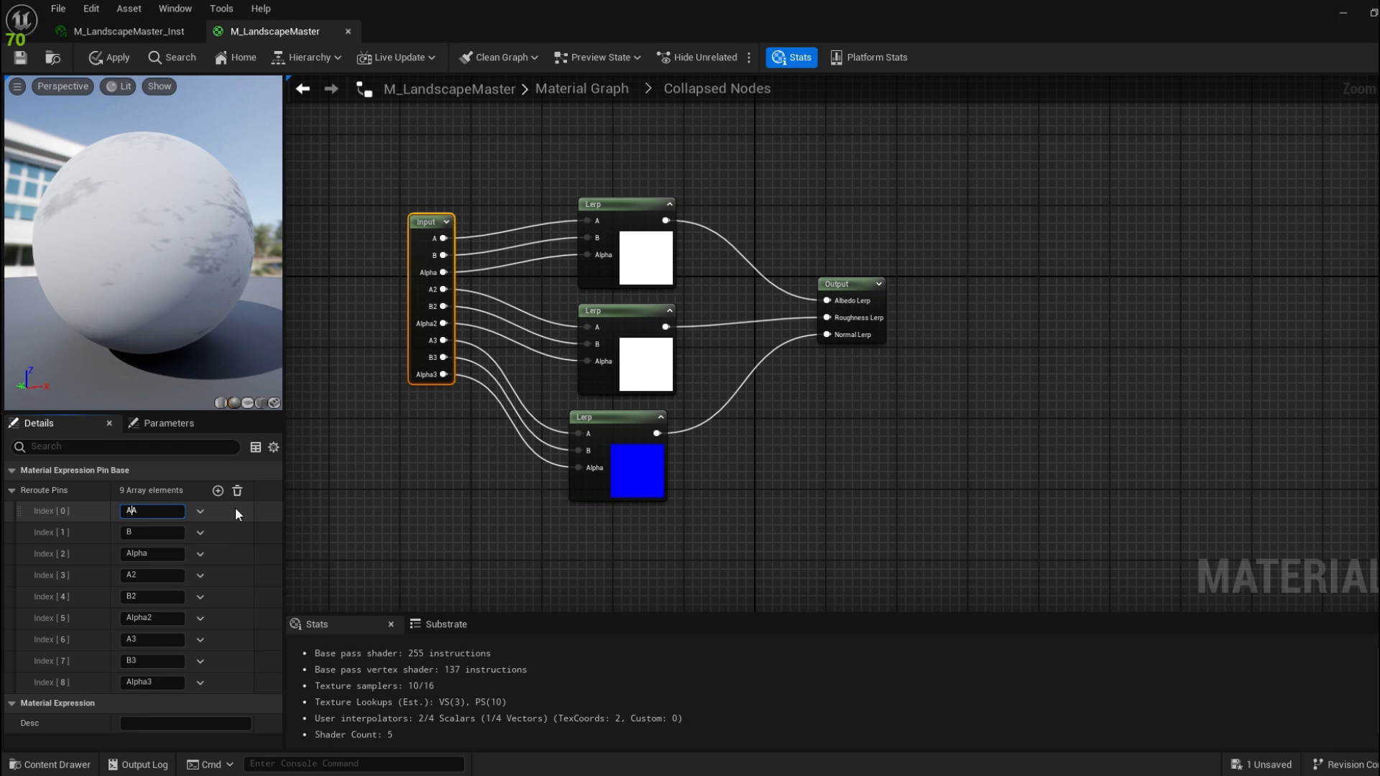
{"action": "type", "text": "Albedo A"}
{"action": "left_click", "coordinate": [128, 532]}
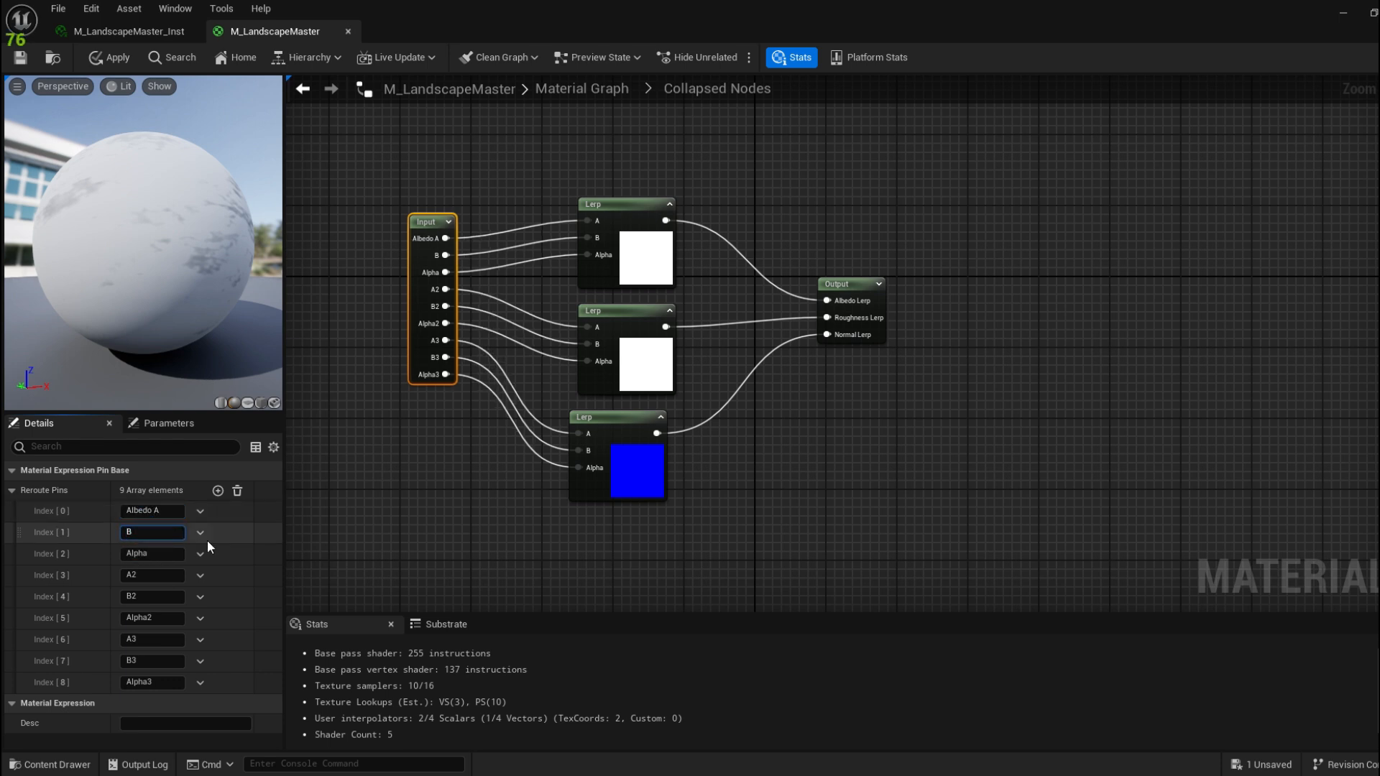
{"action": "type", "text": "Albedo"}
{"action": "left_click", "coordinate": [168, 554]}
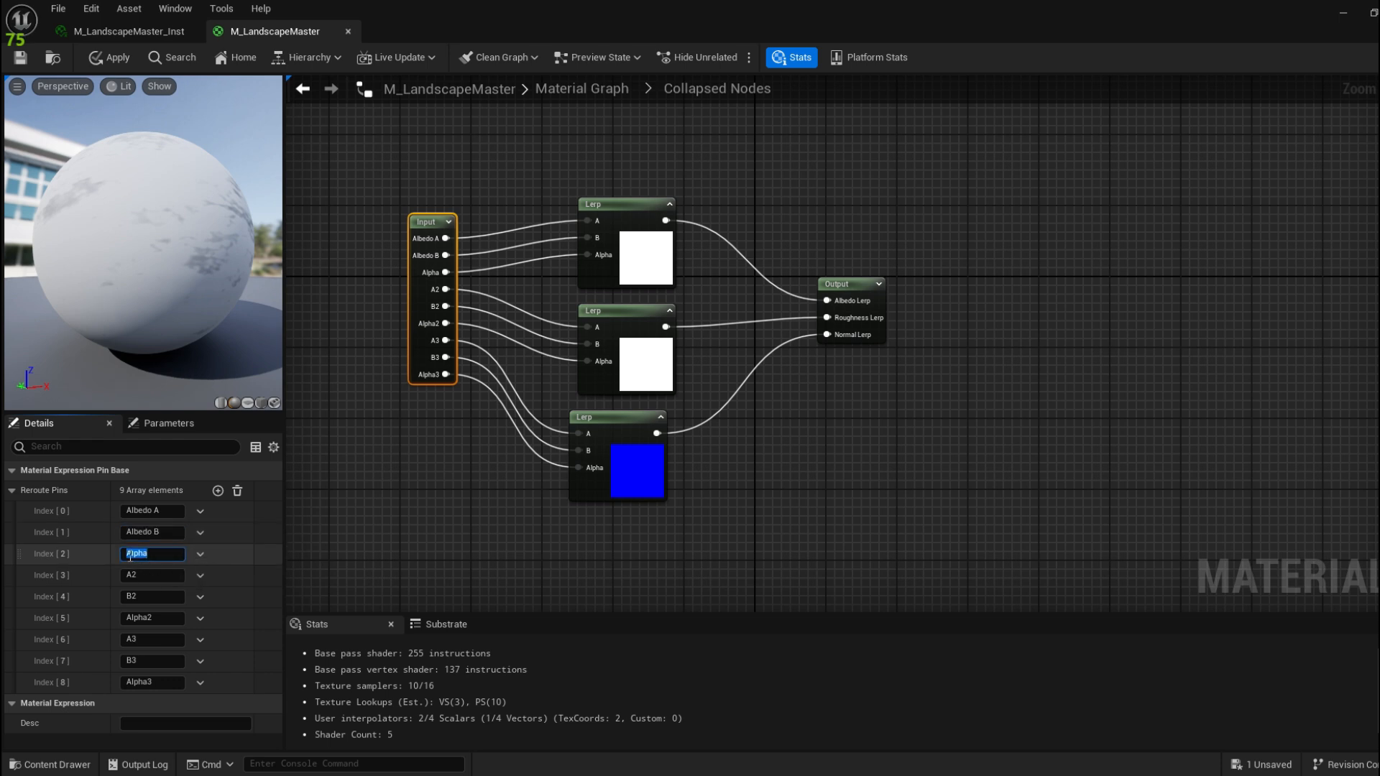
{"action": "key", "text": "Home"}
{"action": "type", "text": "Albedo"}
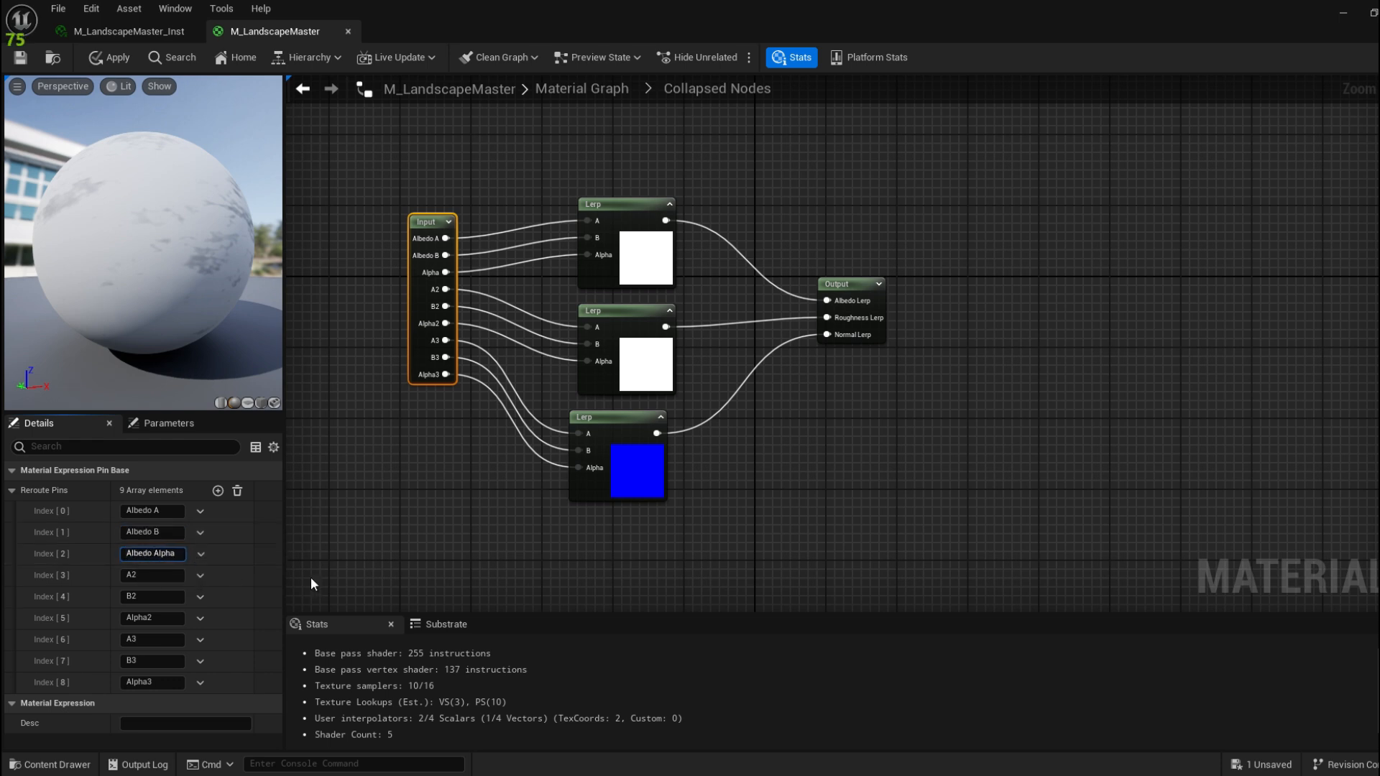
Rename the Input node's pins for the second Lerp to Roughness A, Roughness B and Roughness Alpha
{"action": "left_click", "coordinate": [176, 573]}
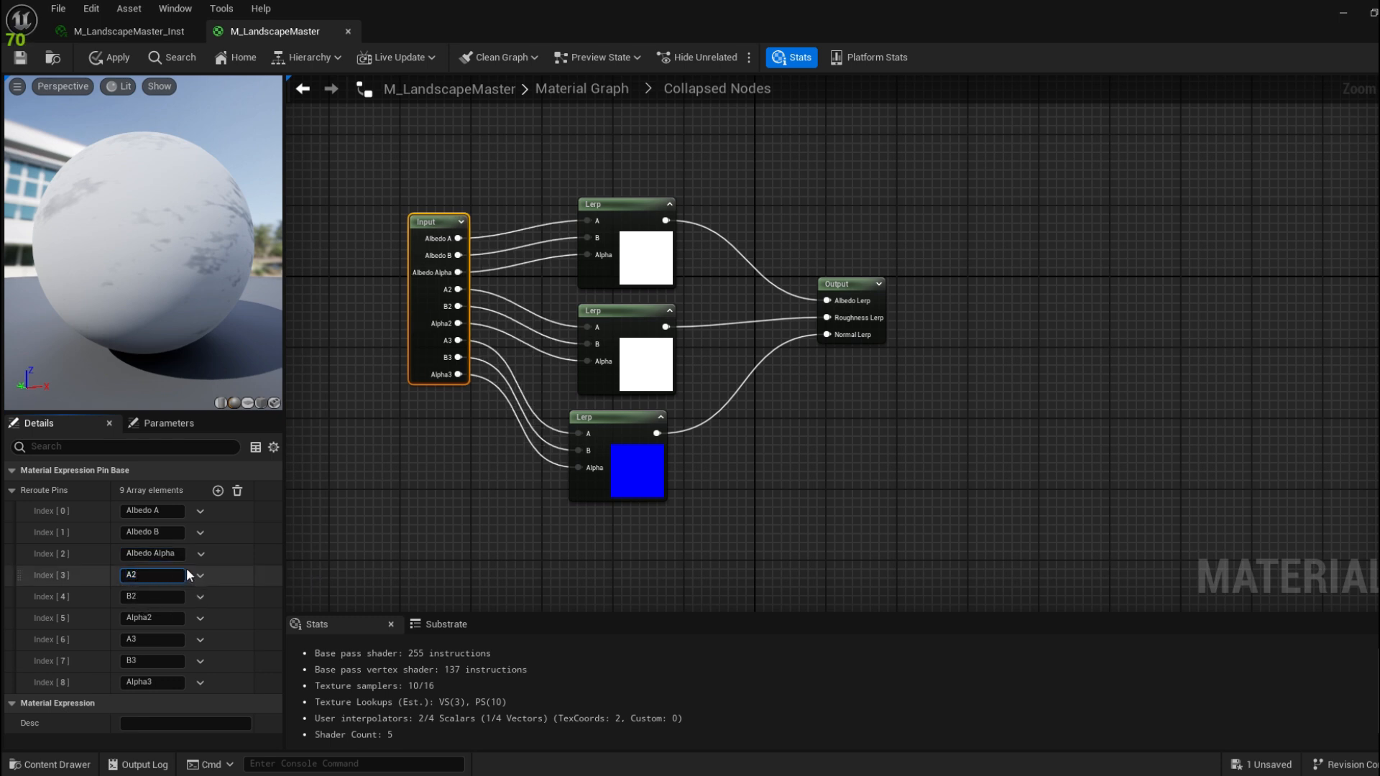
{"action": "right_click", "coordinate": [142, 577]}
{"action": "left_click", "coordinate": [127, 576]}
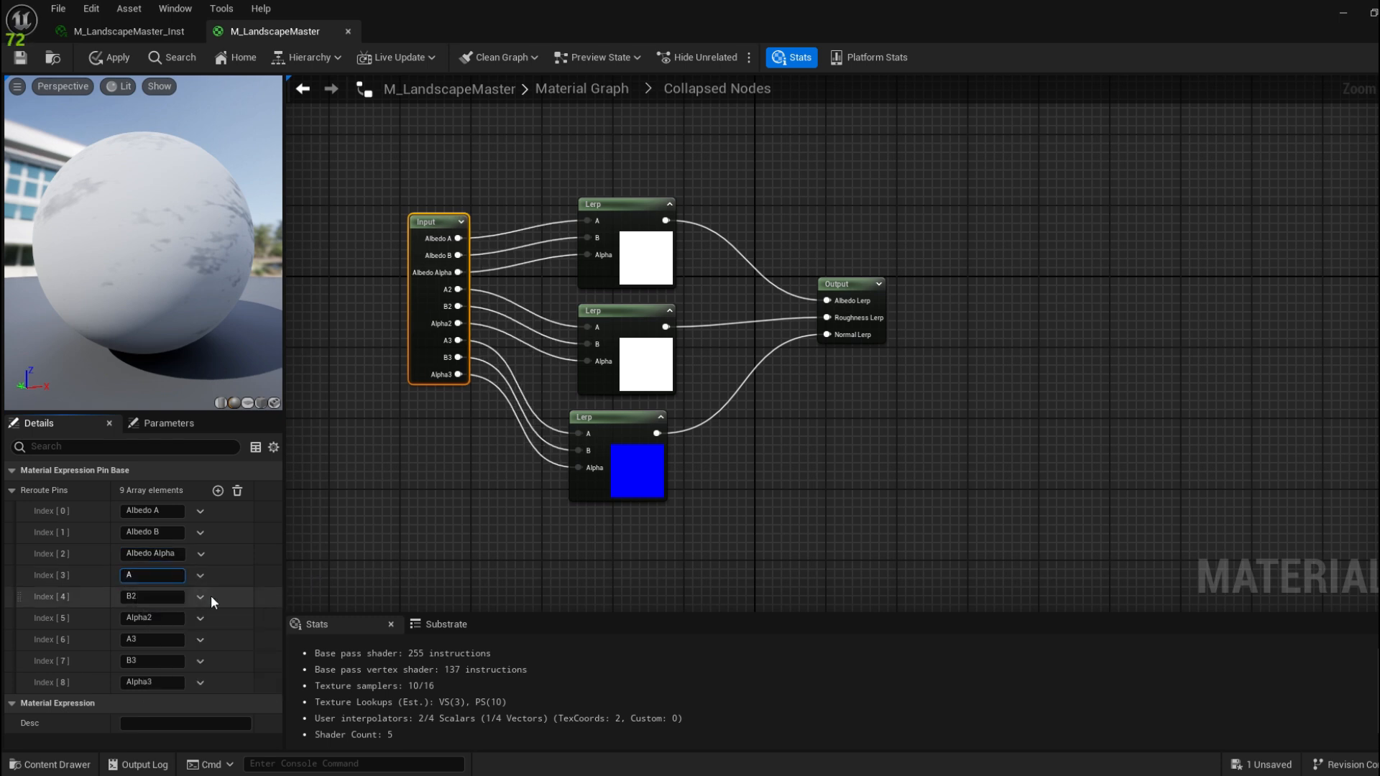
{"action": "type", "text": "Roughness"}
{"action": "left_click", "coordinate": [157, 598]}
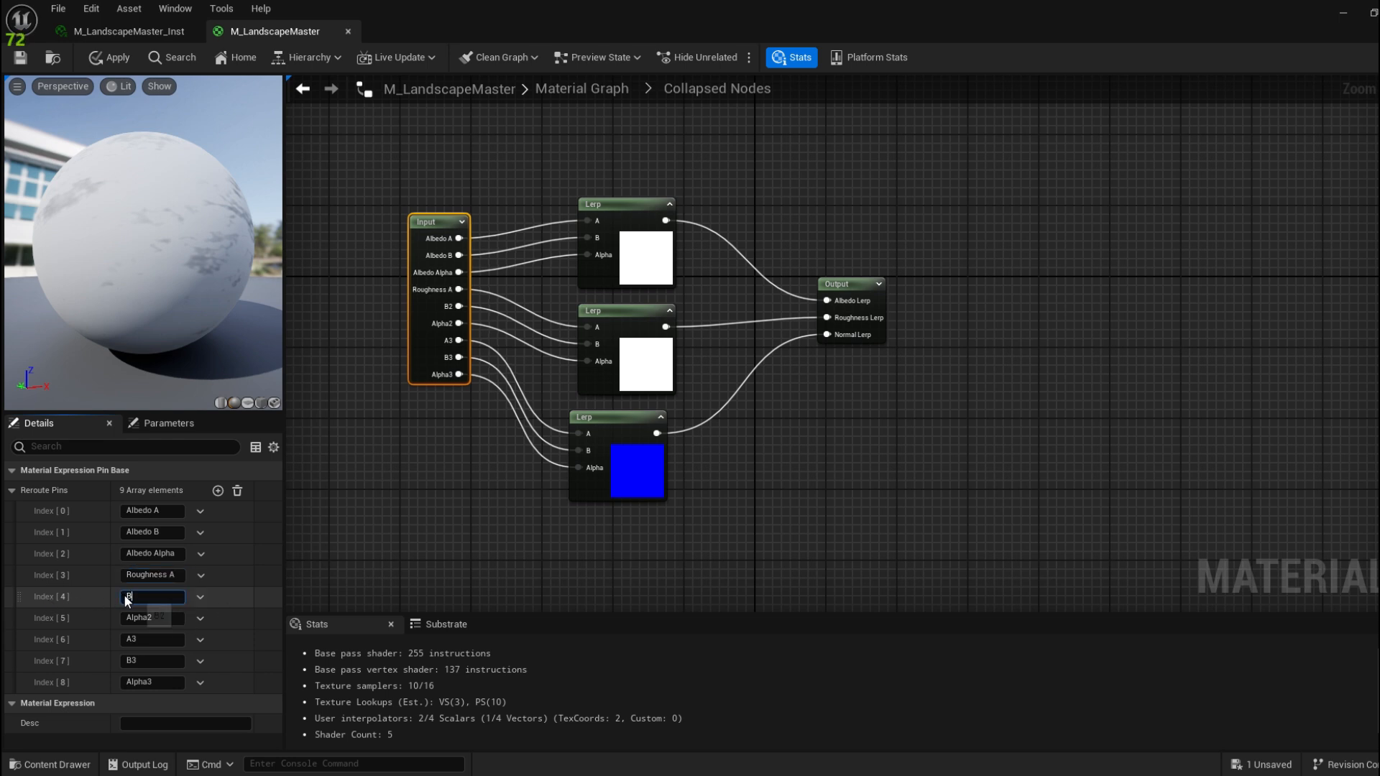
{"action": "left_click", "coordinate": [125, 596]}
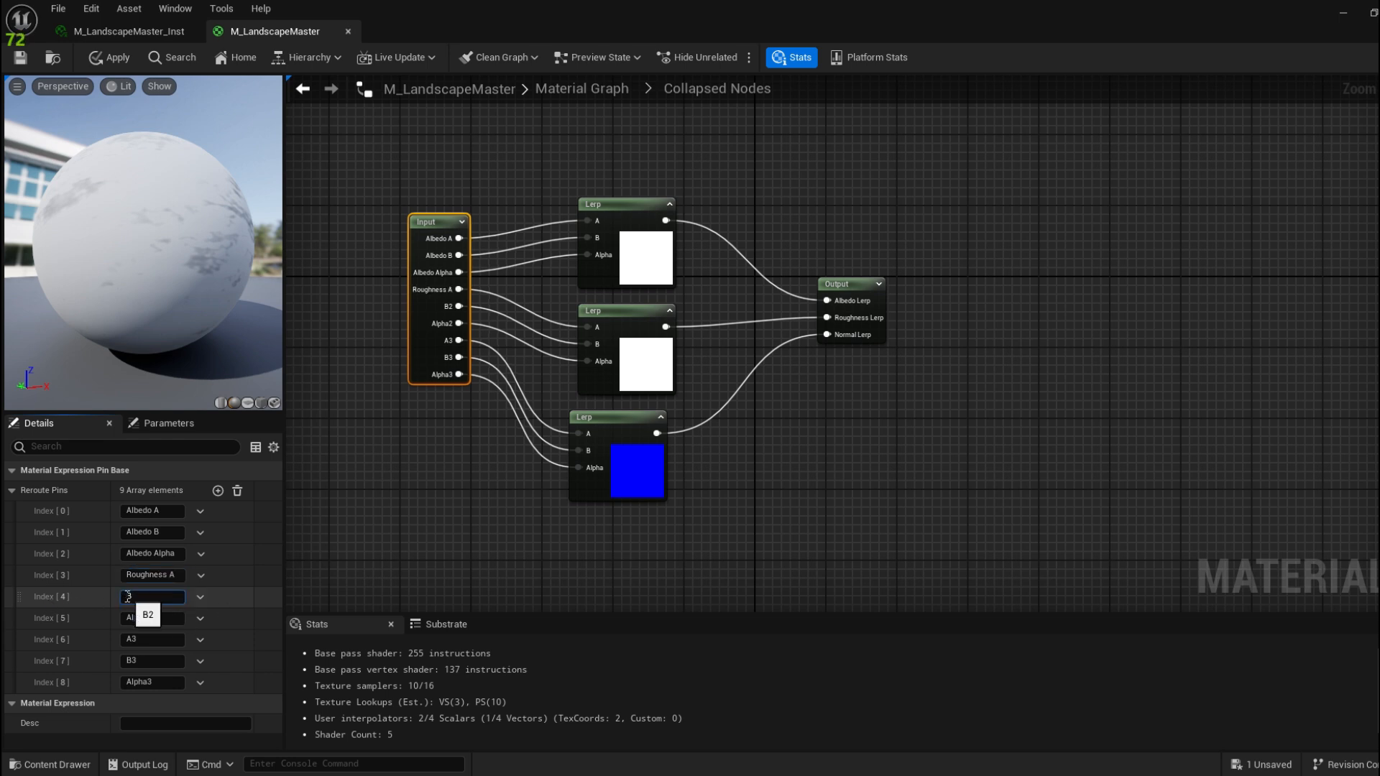
{"action": "left_click", "coordinate": [162, 617]}
{"action": "left_click_drag", "start_coordinate": [157, 618], "coordinate": [3, 618]}
{"action": "key", "text": "BackSpace"}
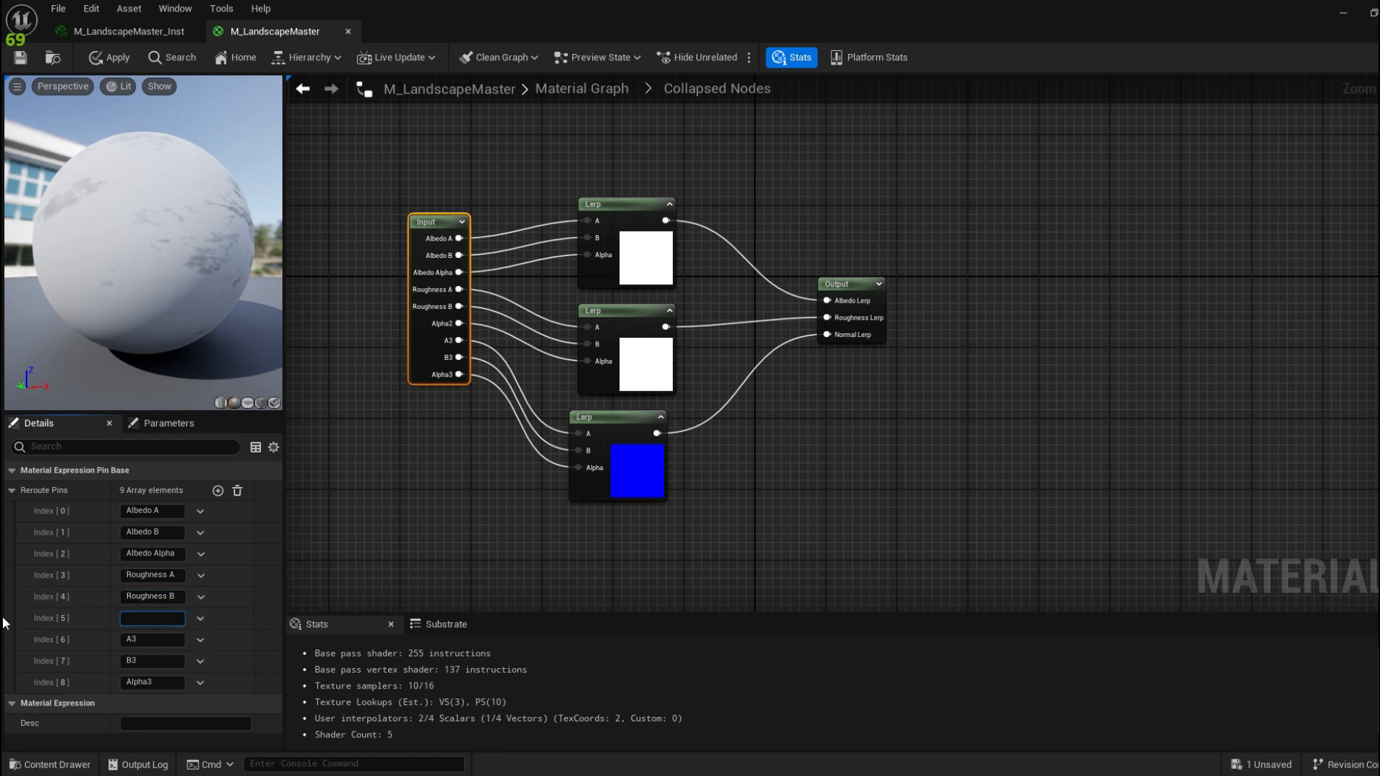
{"action": "type", "text": "Roughness Alpha"}
{"action": "key", "text": "Return"}
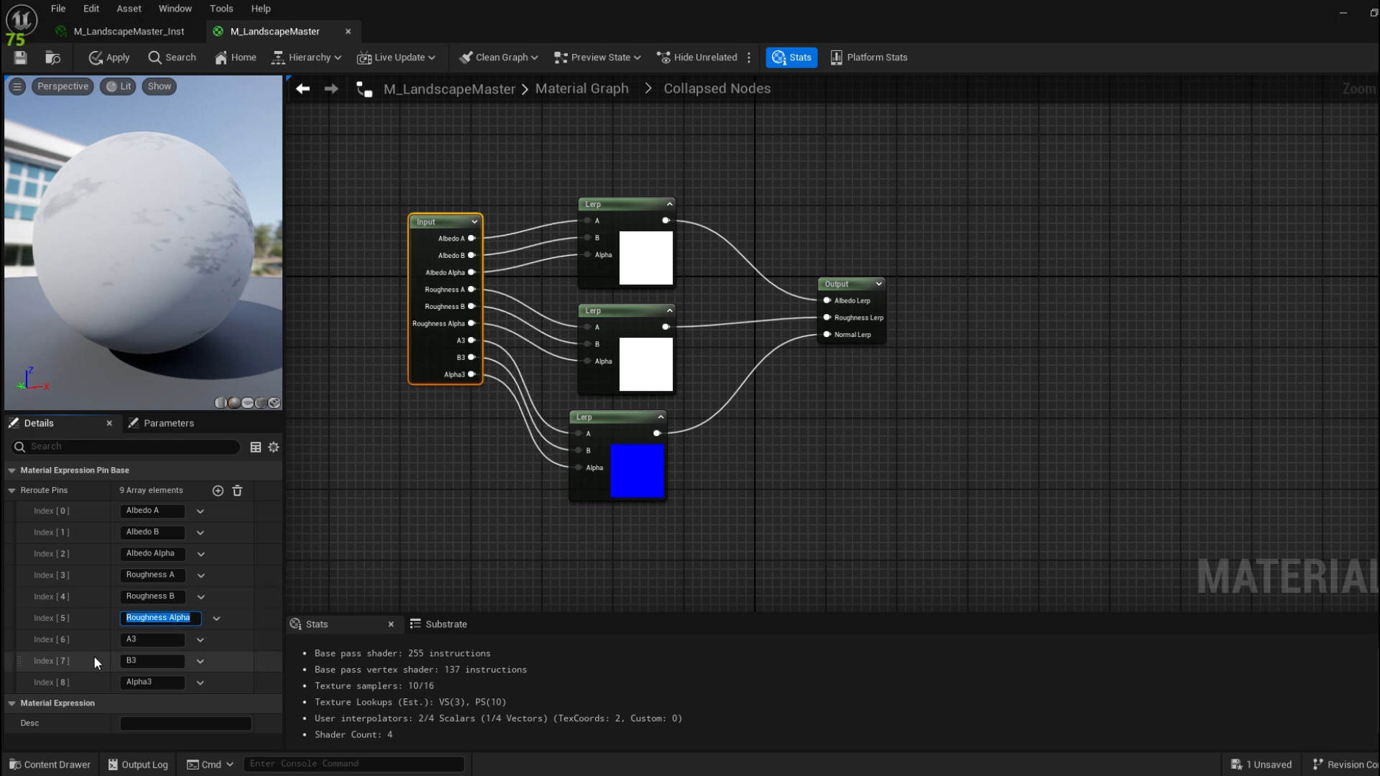
Rename the Input node's last three pins to Normal A, Normal B and Normal Alpha, and save the material
{"action": "left_click", "coordinate": [174, 642]}
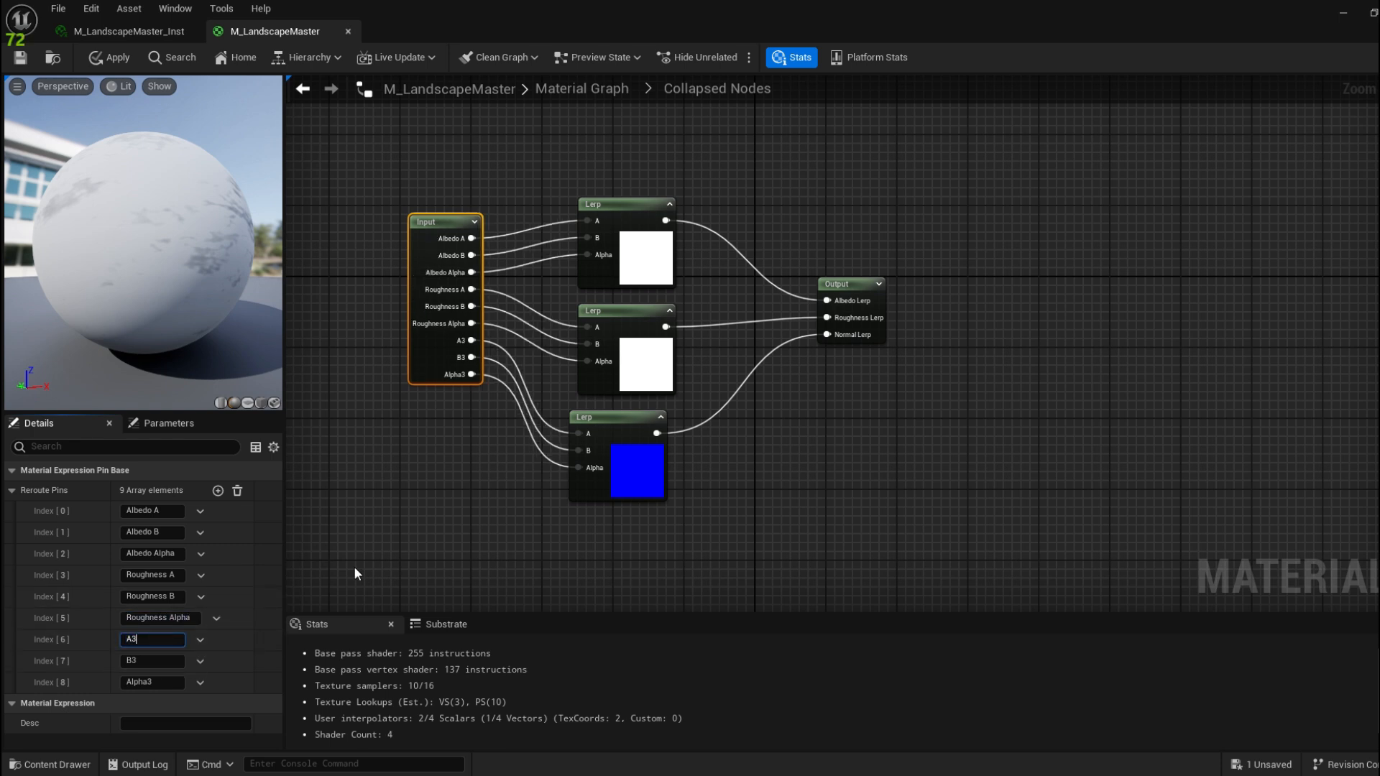
{"action": "key", "text": "BackSpace"}
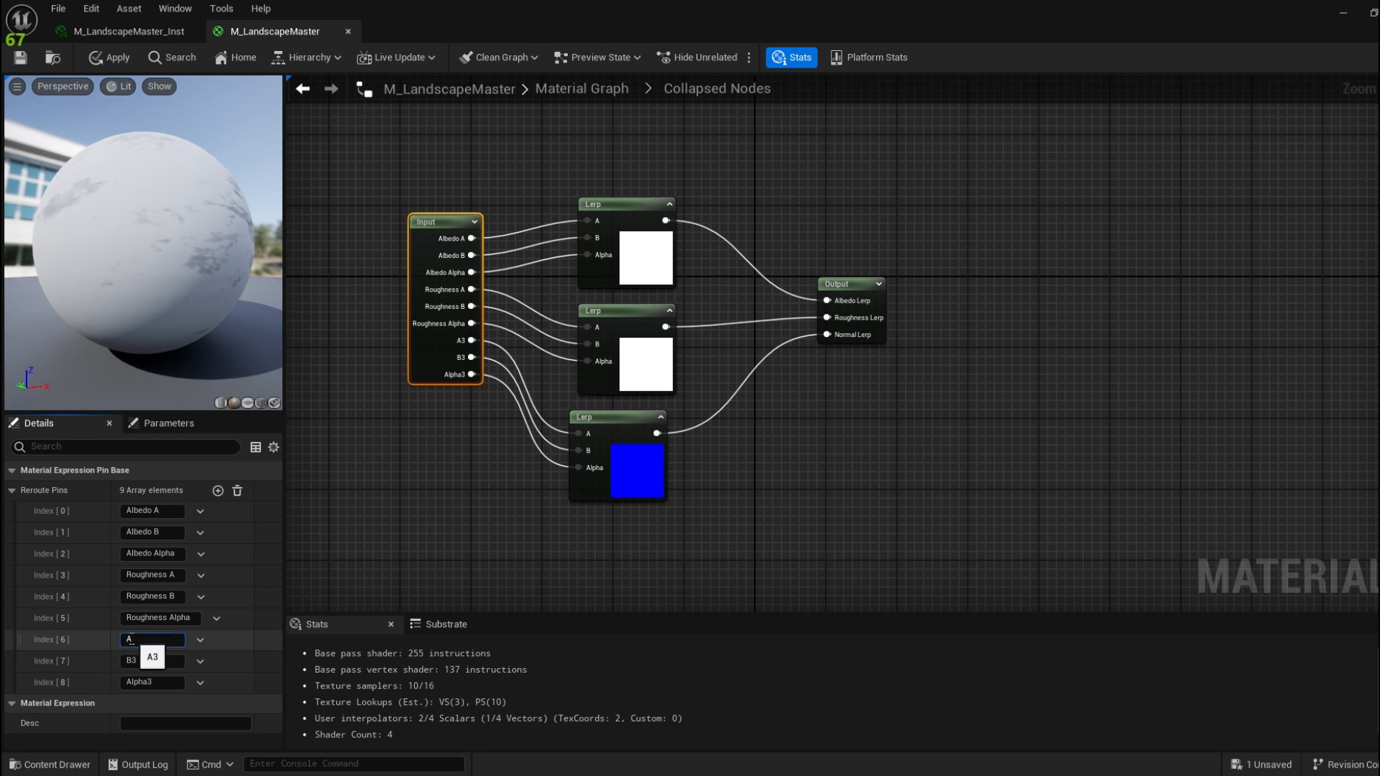
{"action": "type", "text": "Normal"}
{"action": "left_click", "coordinate": [148, 660]}
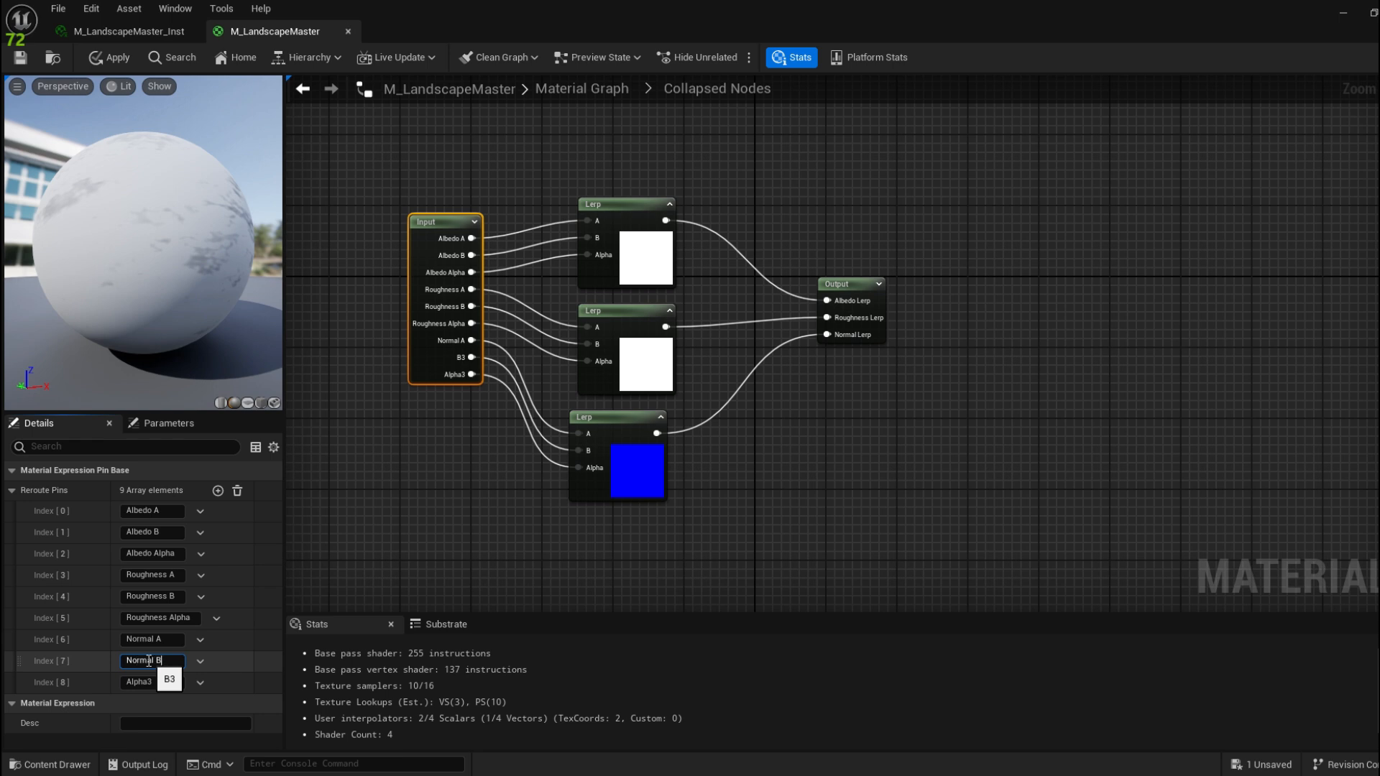
{"action": "left_click", "coordinate": [158, 683]}
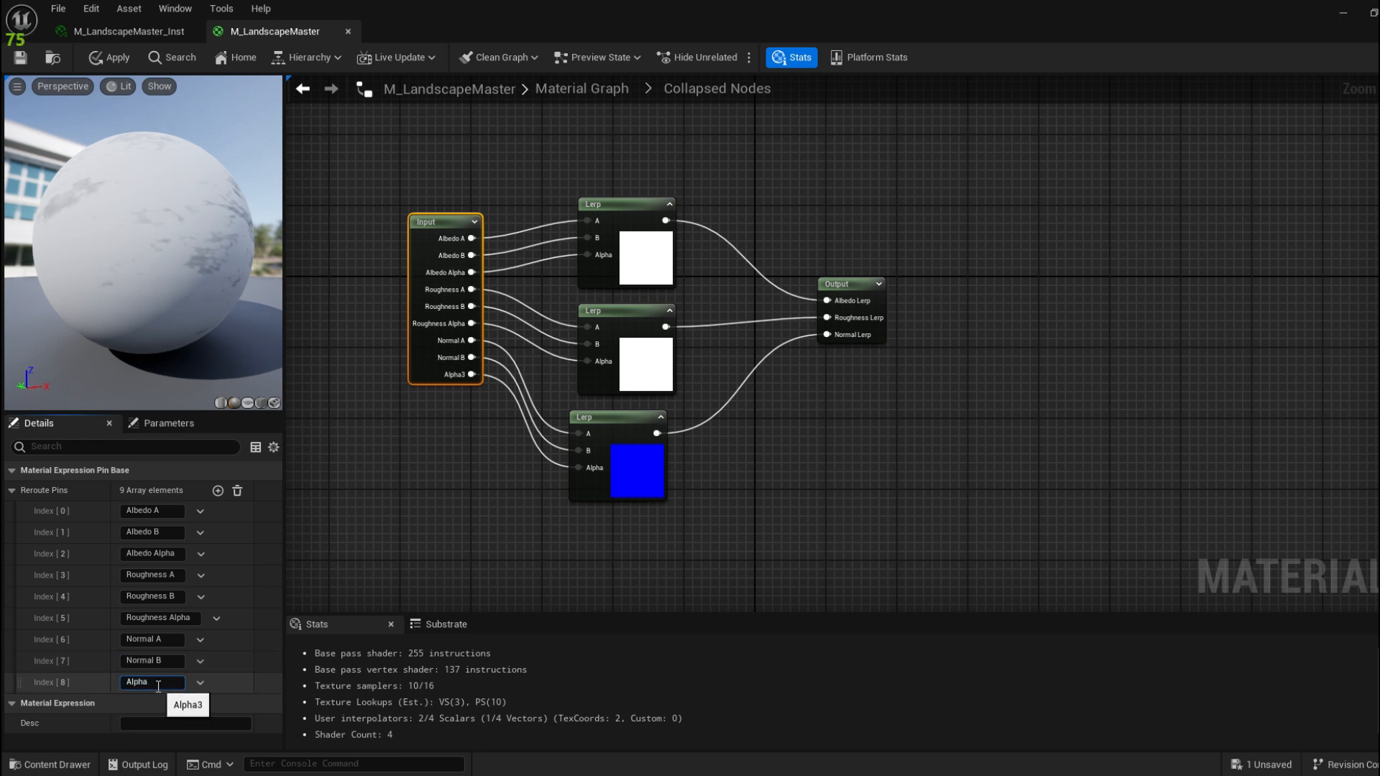
{"action": "type", "text": "Normal"}
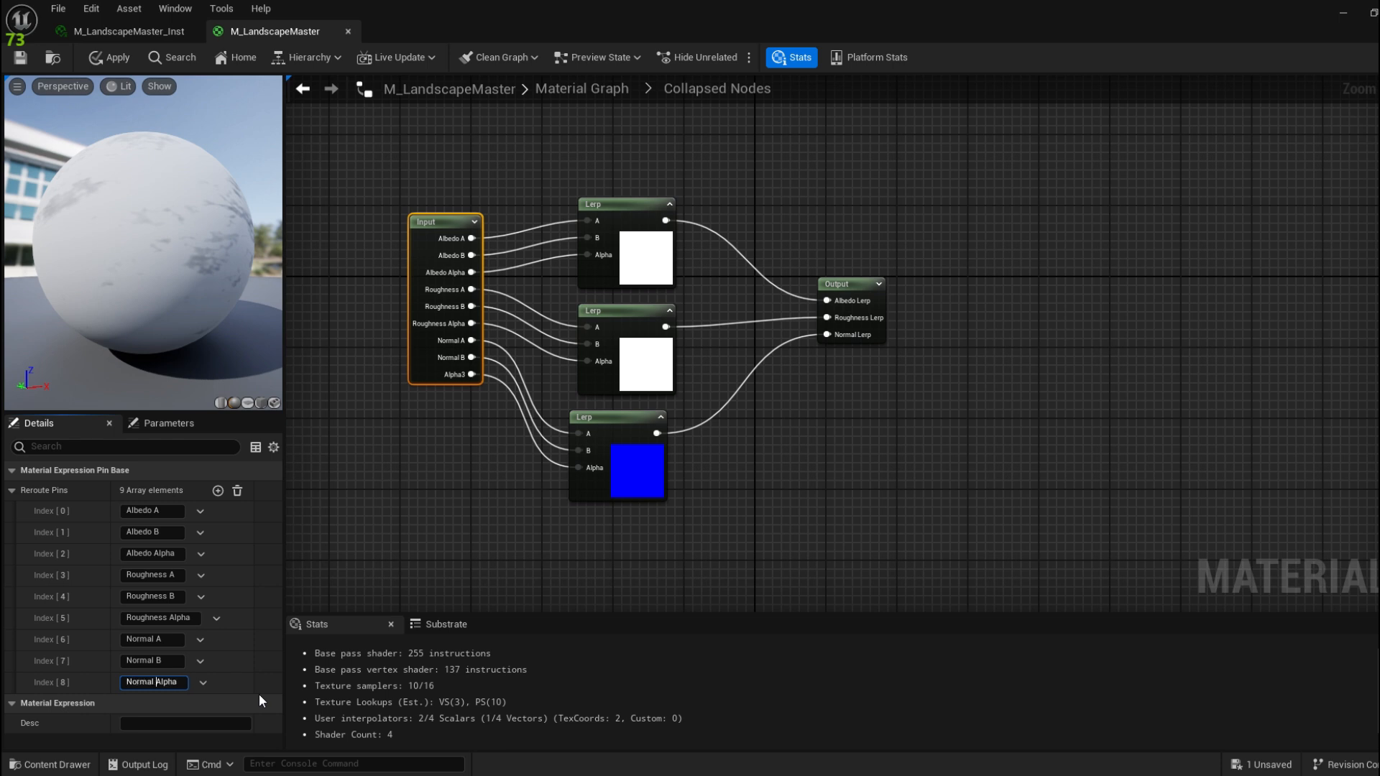
{"action": "left_click", "coordinate": [373, 568]}
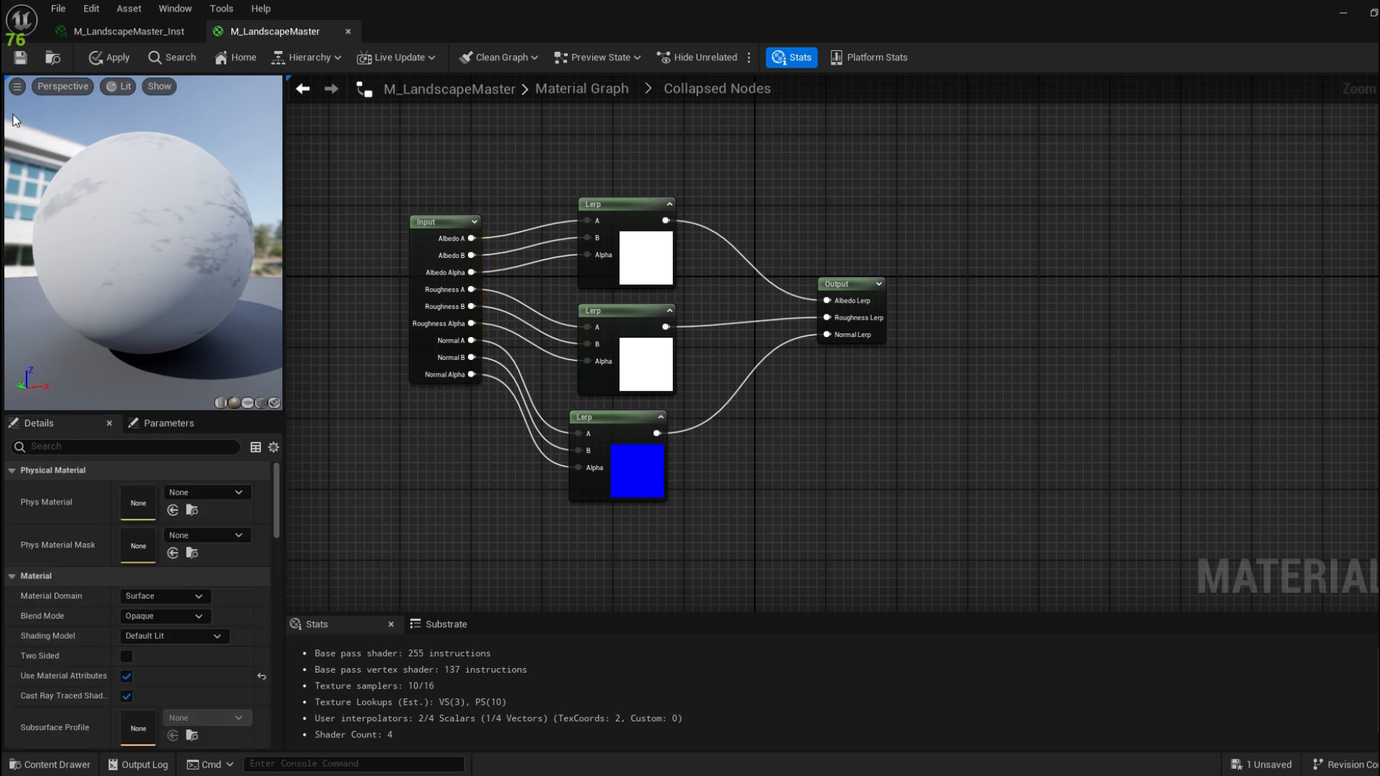
{"action": "left_click", "coordinate": [20, 58]}
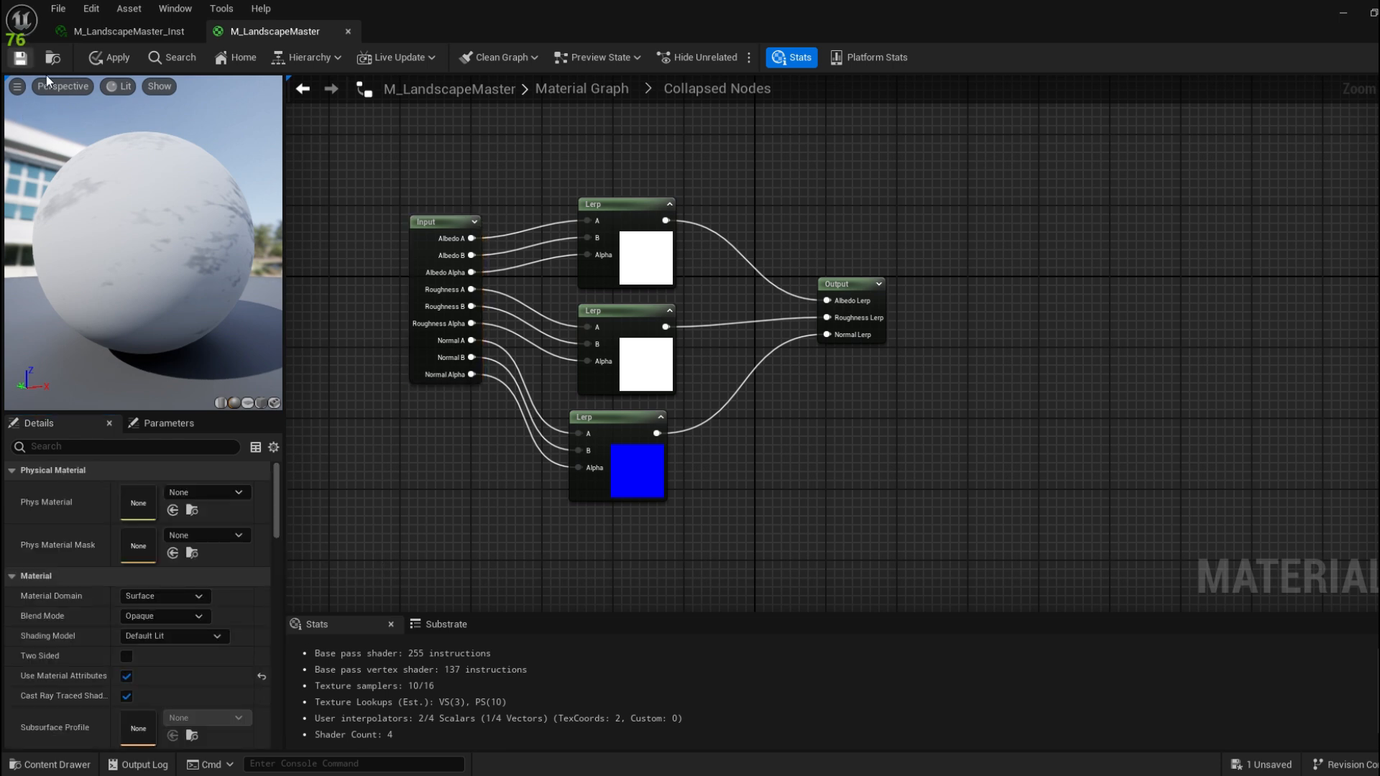
Return to the main material graph and rename the collapsed Lerp subgraph node to Lerp
{"action": "left_click", "coordinate": [592, 96]}
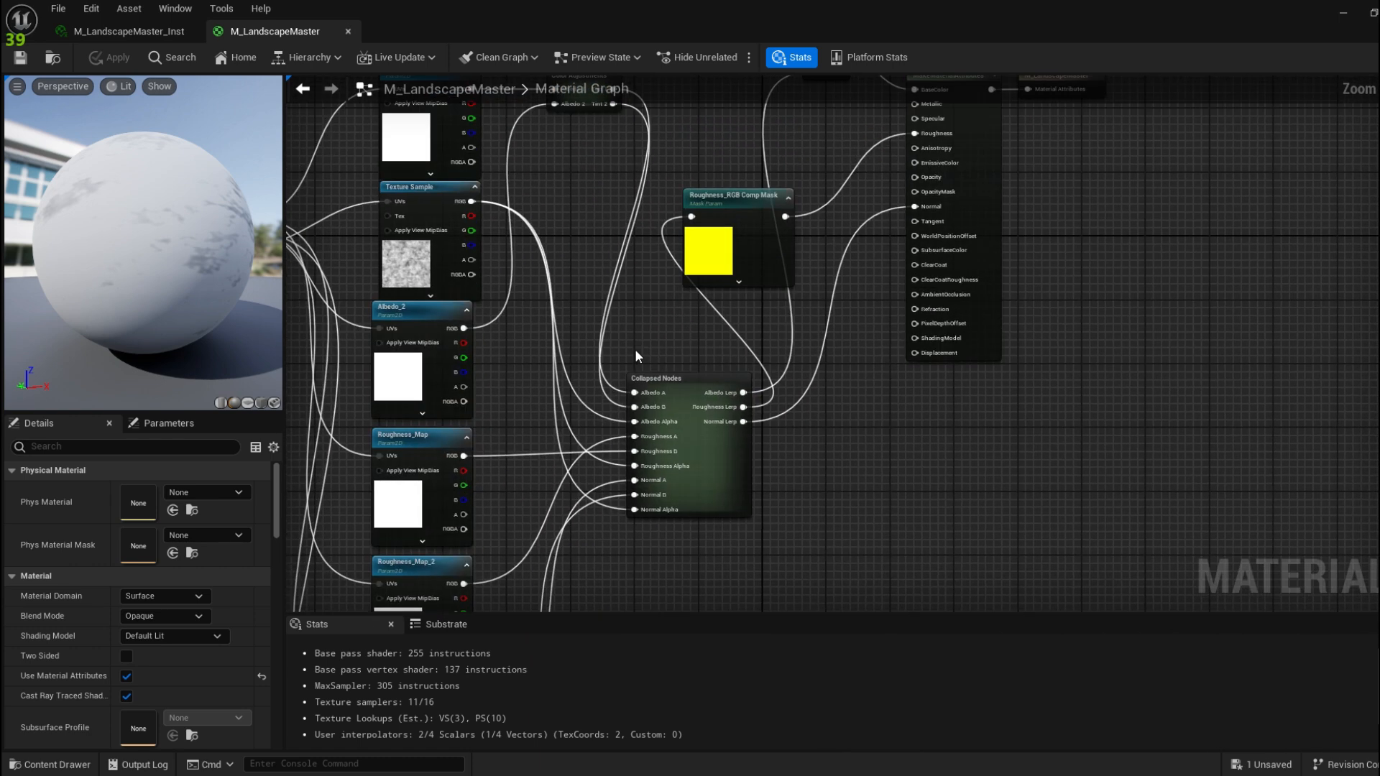
{"action": "right_click_drag", "start_coordinate": [692, 346], "coordinate": [614, 291]}
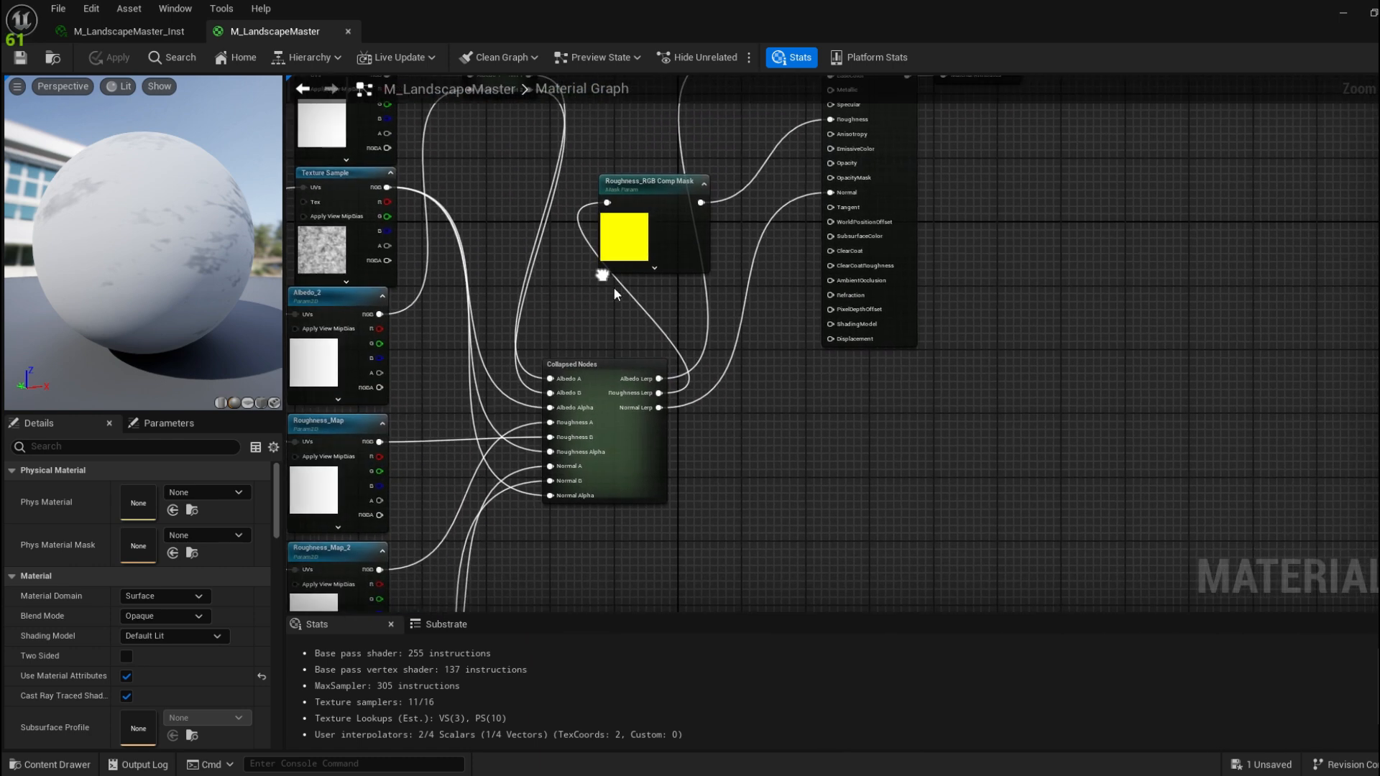
{"action": "left_click", "coordinate": [611, 369]}
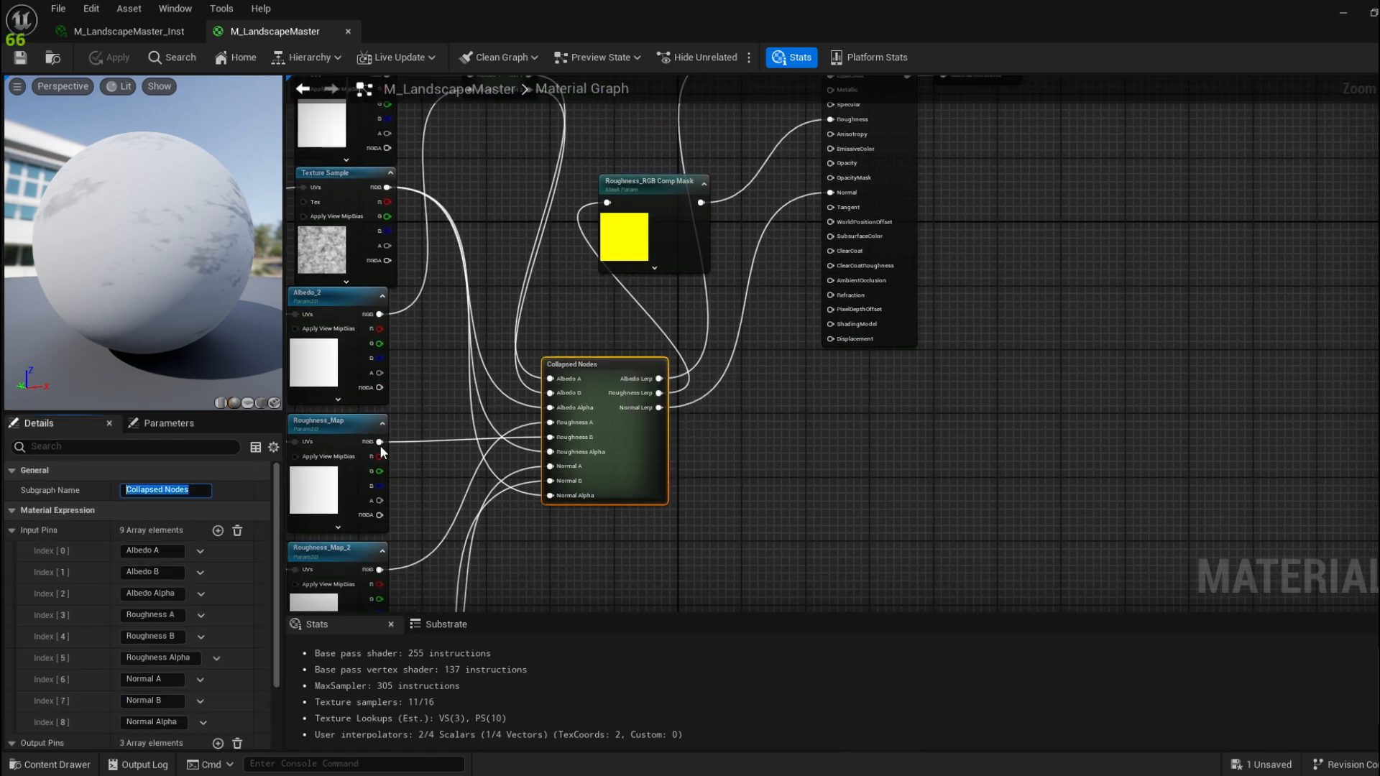
{"action": "key", "text": "BackSpace"}
{"action": "type", "text": "Lerp"}
{"action": "key", "text": "Return"}
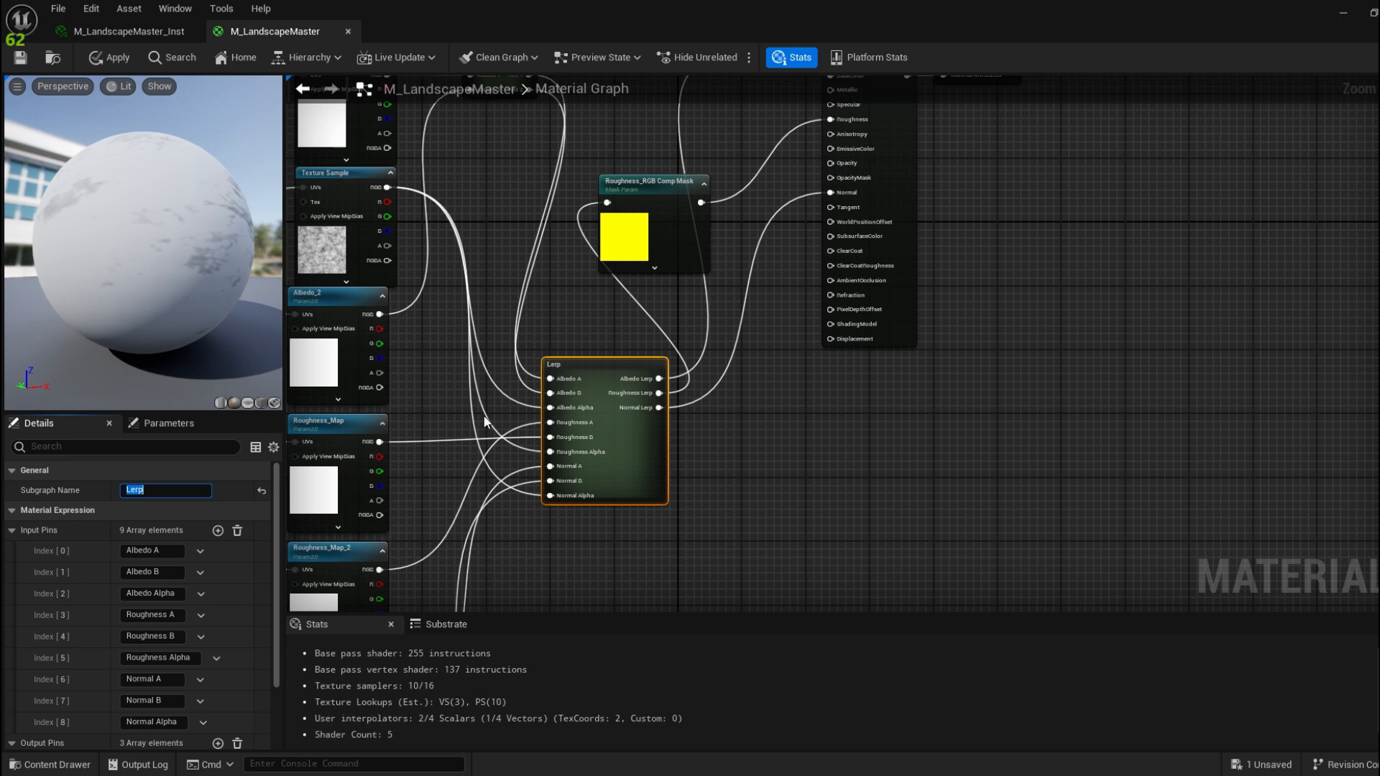
Arrange the MacroVariations, Multiply, roughness mask and material output nodes compactly beside the Lerp subgraph's outputs
{"action": "left_click_drag", "start_coordinate": [979, 434], "coordinate": [890, 462]}
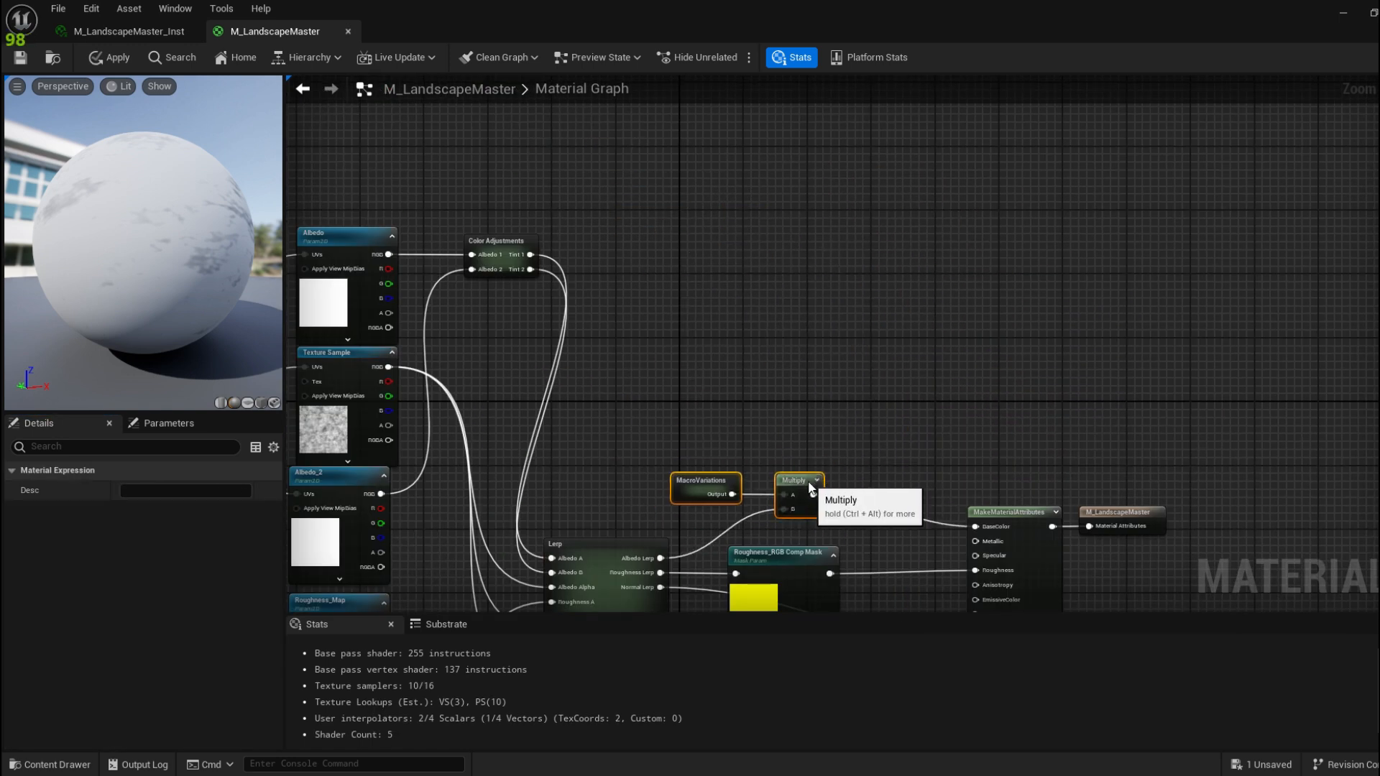
{"action": "right_click_drag", "start_coordinate": [577, 460], "coordinate": [903, 274]}
{"action": "left_click", "coordinate": [442, 227]}
{"action": "right_click_drag", "start_coordinate": [863, 345], "coordinate": [615, 347]}
{"action": "scroll", "coordinate": [615, 347], "scroll_direction": "down", "scroll_amount": 2}
{"action": "left_click", "coordinate": [756, 349]}
{"action": "left_click", "coordinate": [795, 245]}
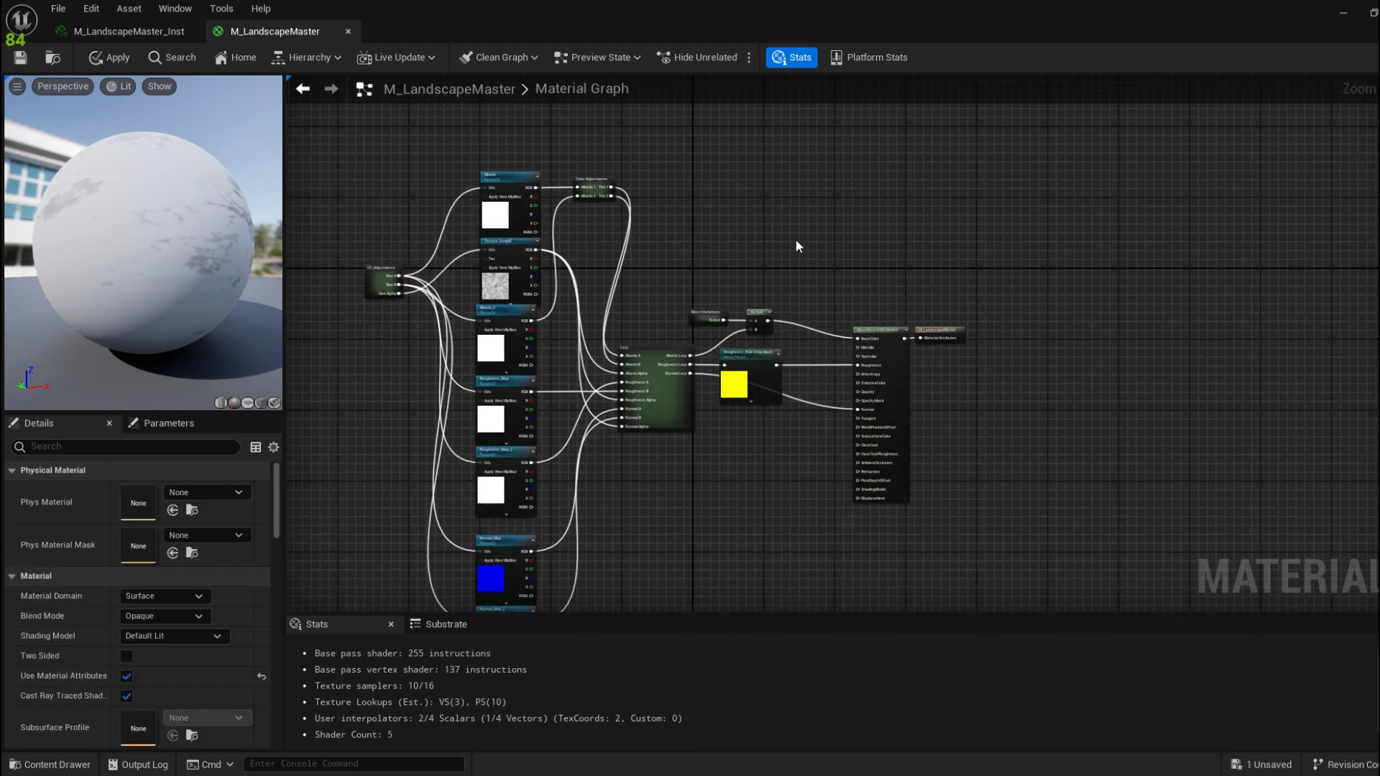
{"action": "right_click_drag", "start_coordinate": [794, 238], "coordinate": [793, 182]}
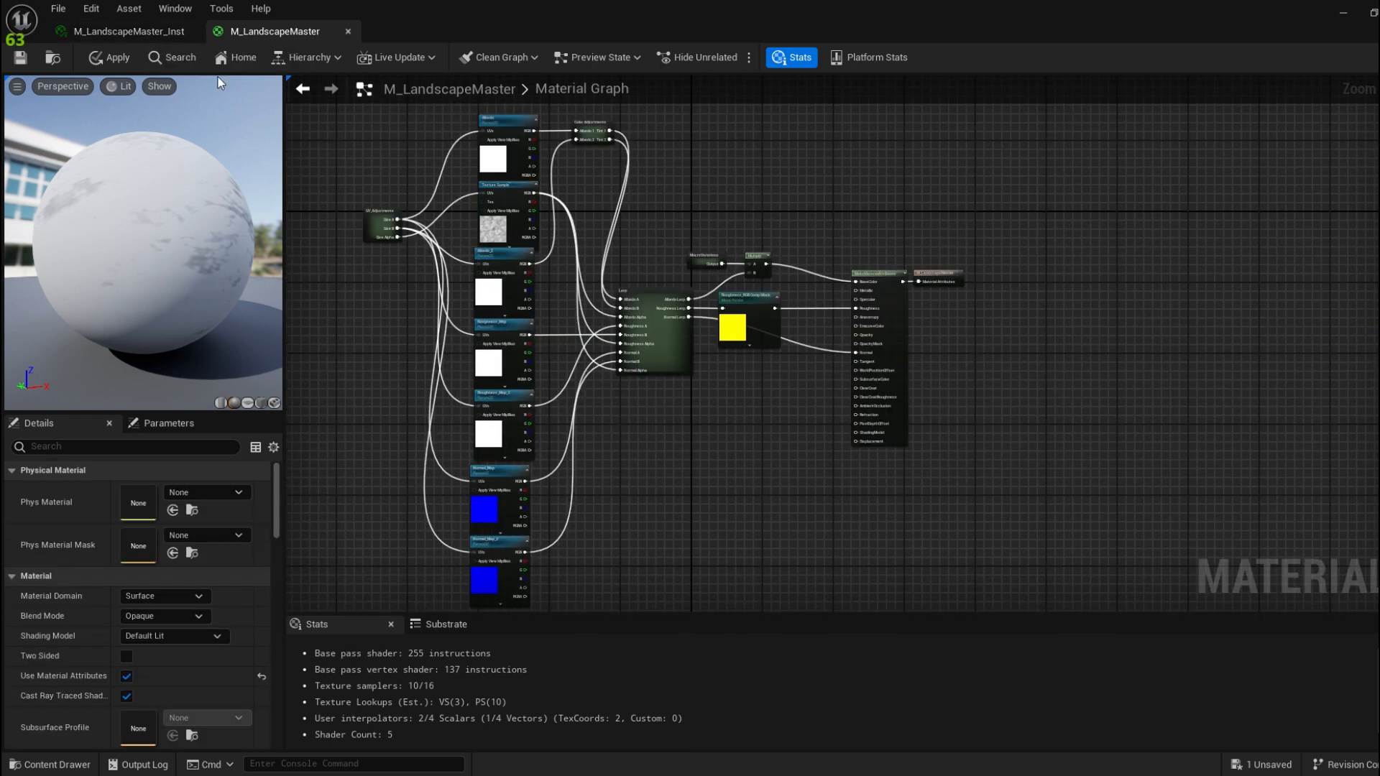
Review the full parameter list in the M_LandscapeMaster_Inst material instance, and return to the master material
{"action": "left_click", "coordinate": [79, 36]}
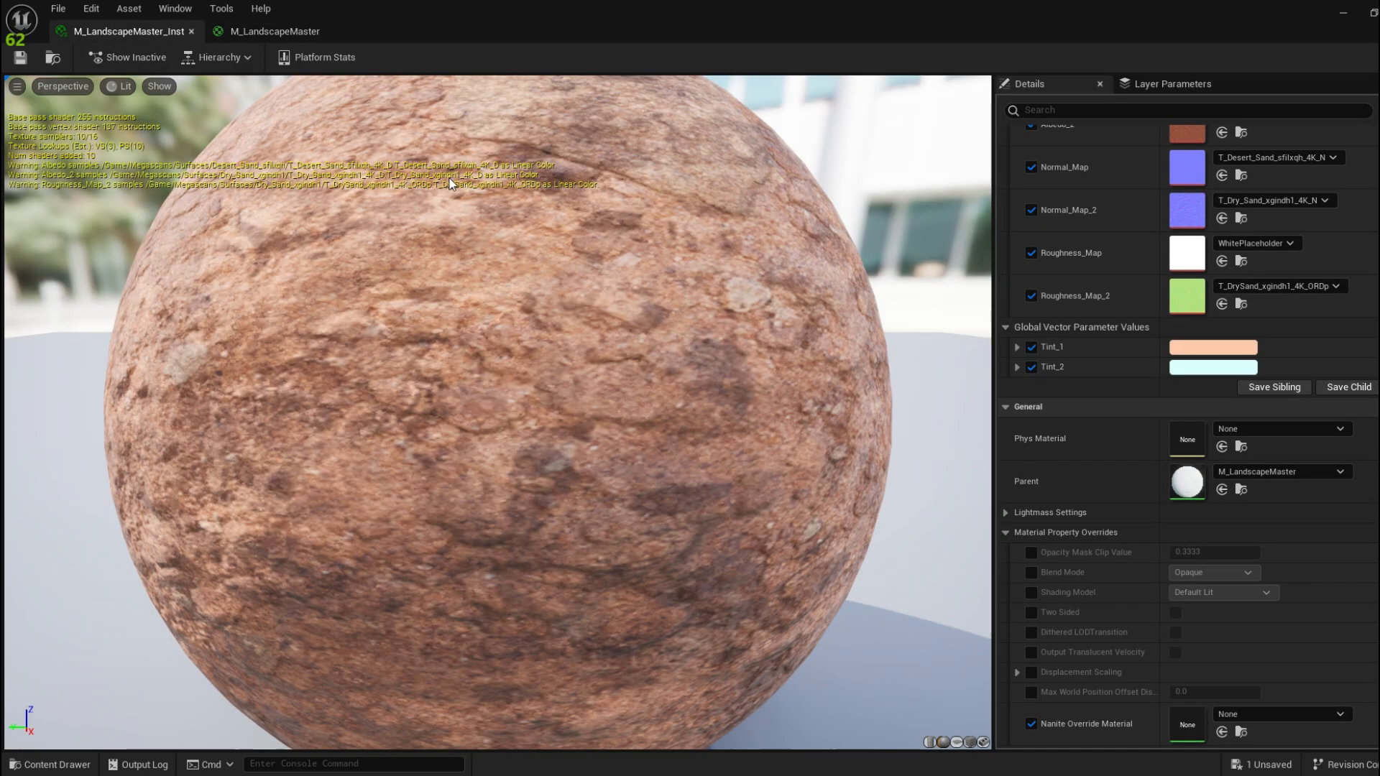
{"action": "scroll", "coordinate": [1162, 325], "scroll_direction": "up", "scroll_amount": 5}
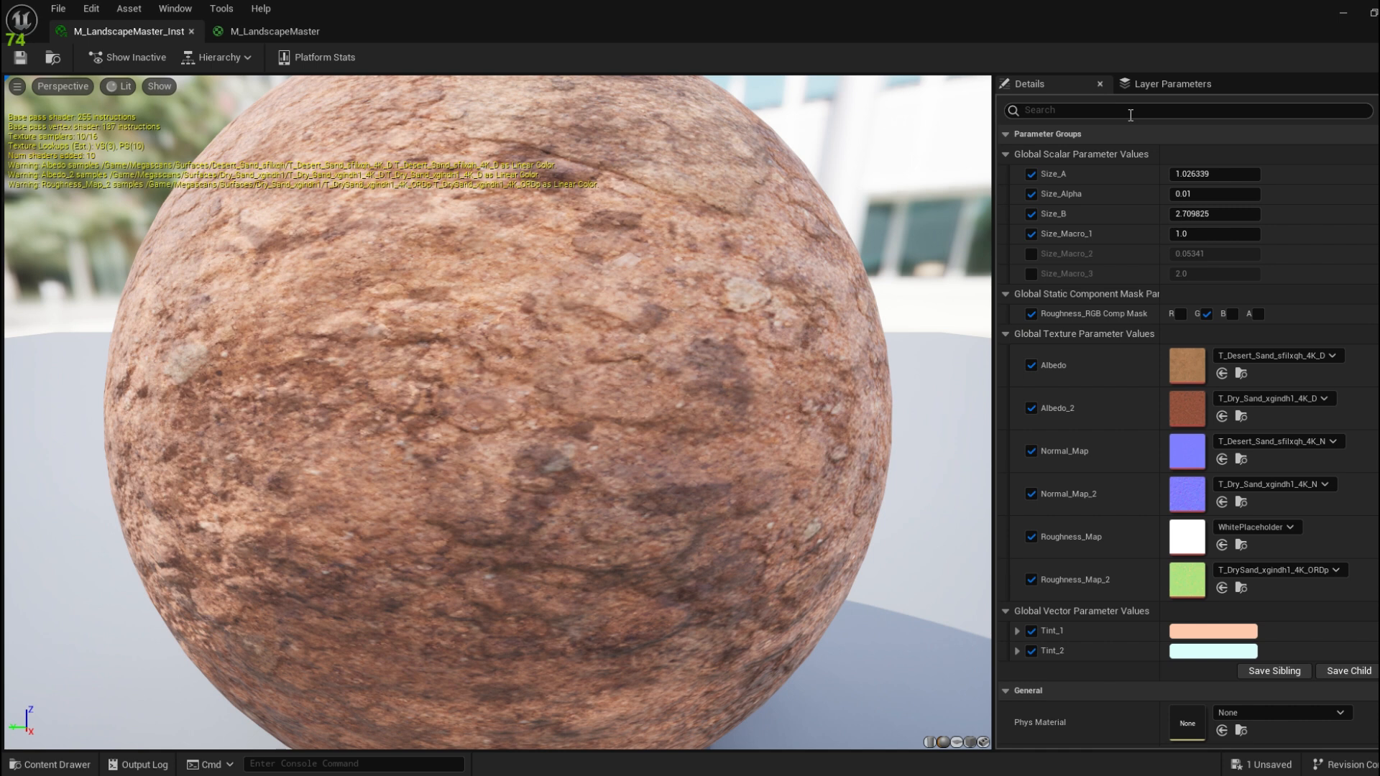
{"action": "left_click", "coordinate": [234, 34]}
Assign the Albedo, Roughness_Map and Normal_Map texture parameters to a new parameter group named Texture A
{"action": "scroll", "coordinate": [601, 136], "scroll_direction": "up", "scroll_amount": 4}
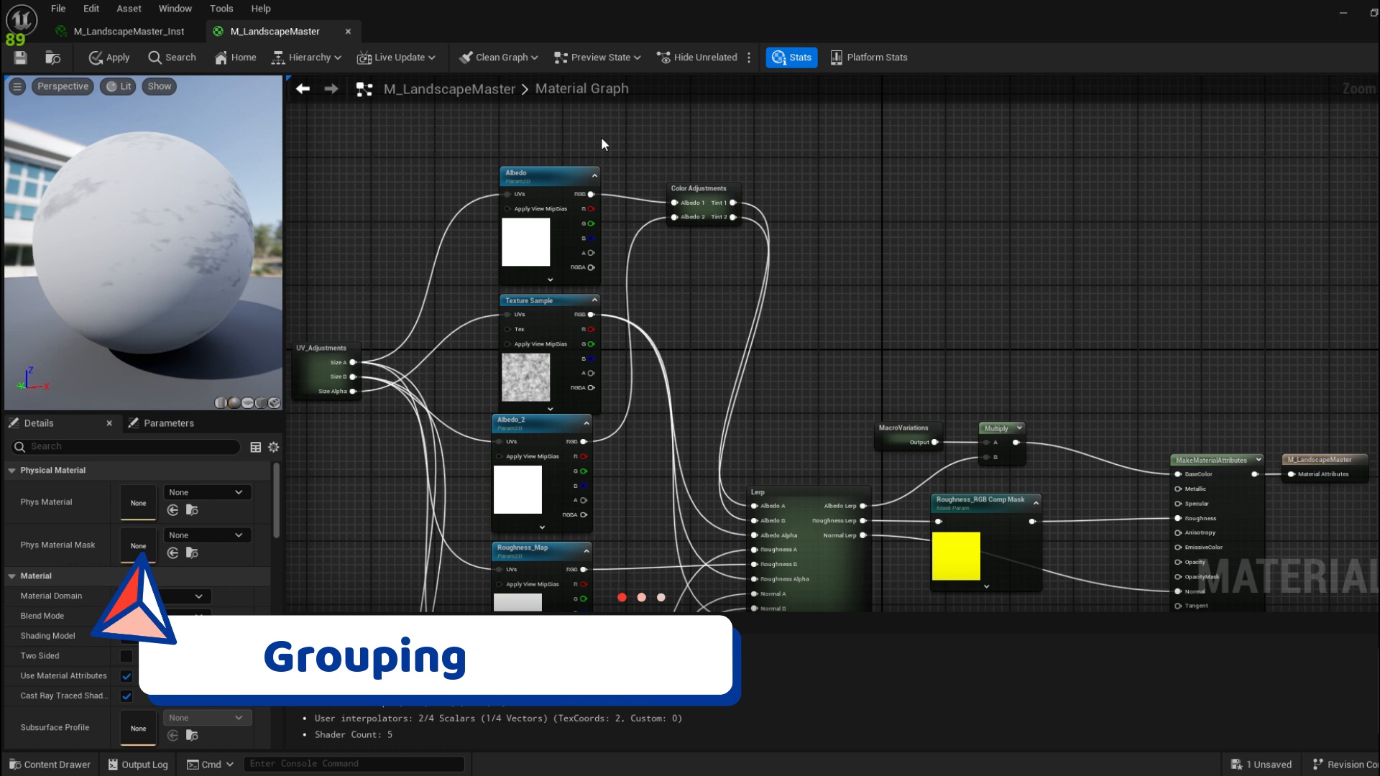
{"action": "left_click", "coordinate": [554, 175]}
{"action": "right_click_drag", "start_coordinate": [675, 307], "coordinate": [696, 222]}
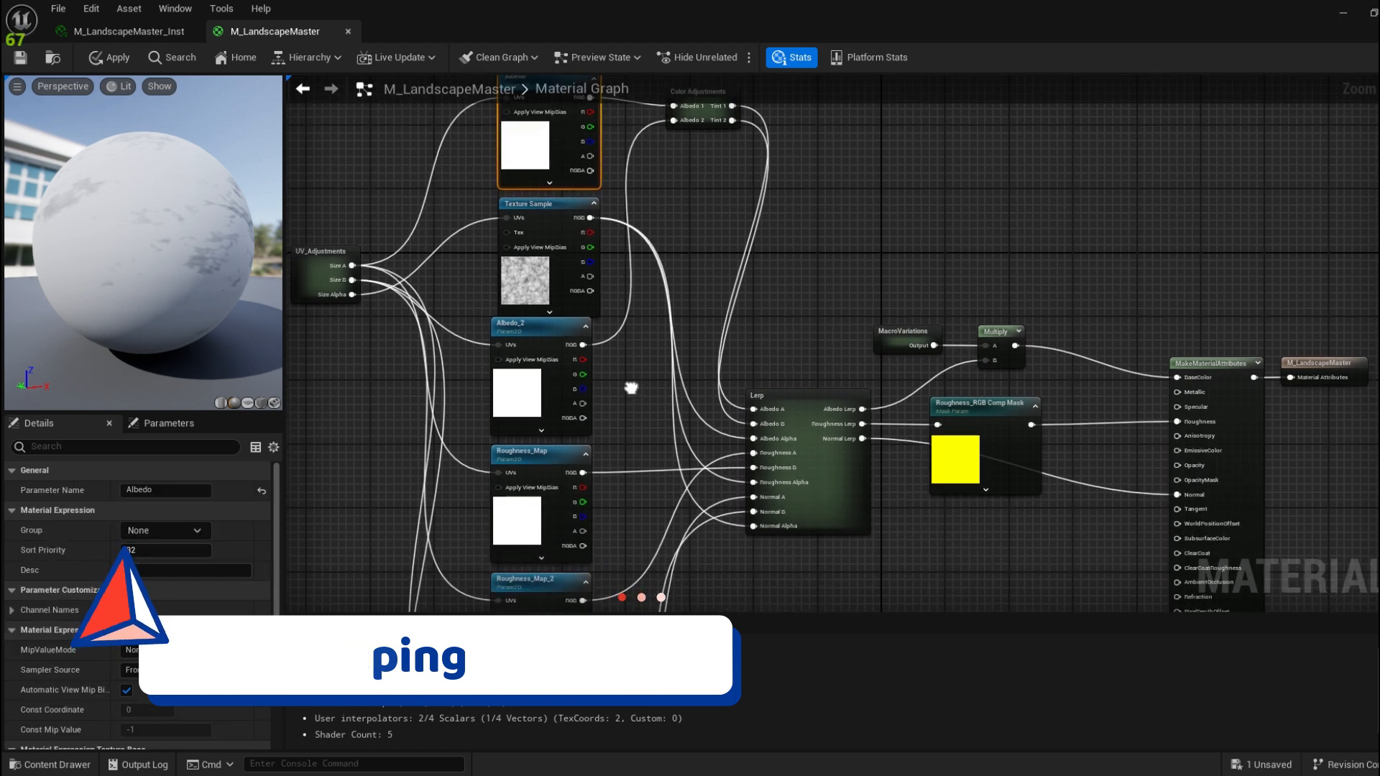
{"action": "right_click_drag", "start_coordinate": [631, 388], "coordinate": [631, 248]}
{"action": "left_click", "coordinate": [552, 317], "text": "shift"}
{"action": "right_click_drag", "start_coordinate": [641, 428], "coordinate": [629, 240]}
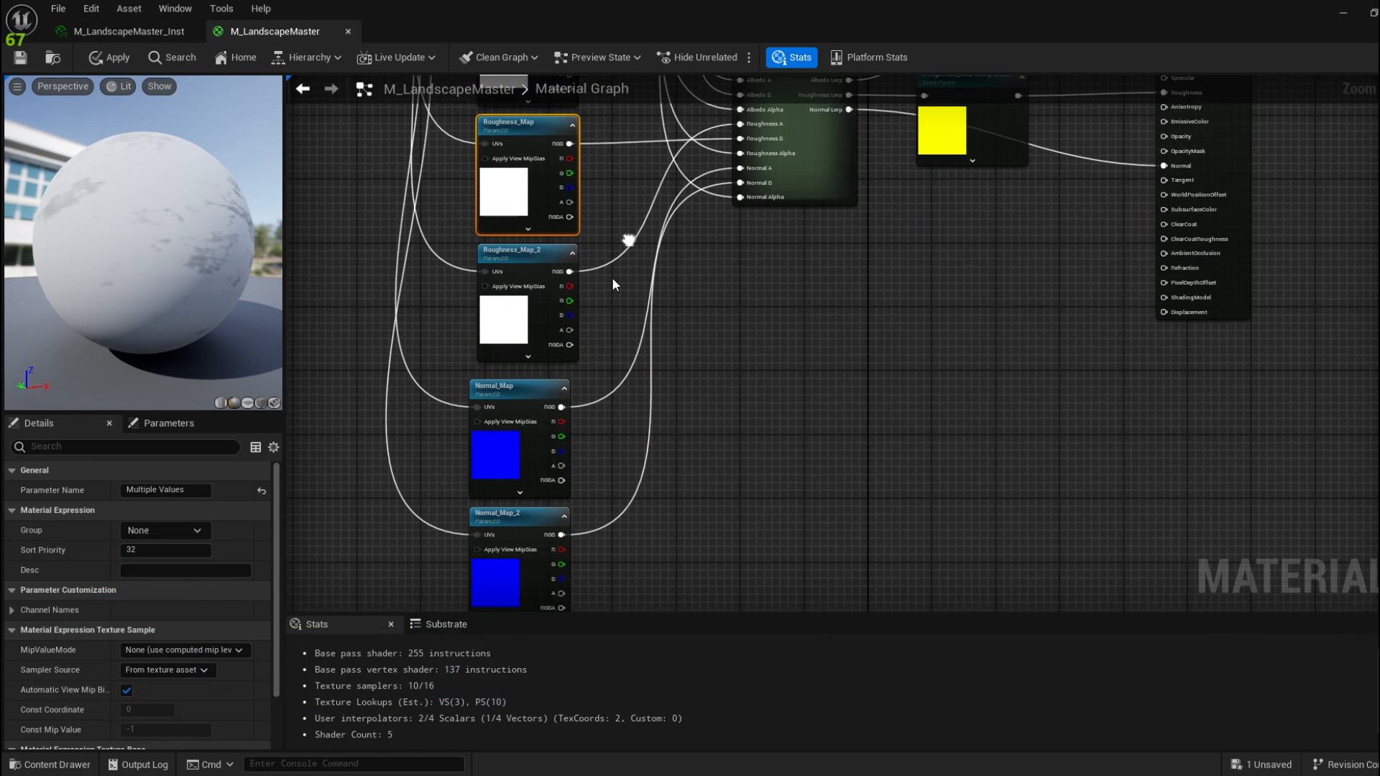
{"action": "left_click", "coordinate": [516, 398], "text": "shift"}
{"action": "right_click_drag", "start_coordinate": [621, 313], "coordinate": [618, 503]}
{"action": "right_click_drag", "start_coordinate": [620, 287], "coordinate": [619, 423]}
{"action": "right_click_drag", "start_coordinate": [622, 317], "coordinate": [618, 415]}
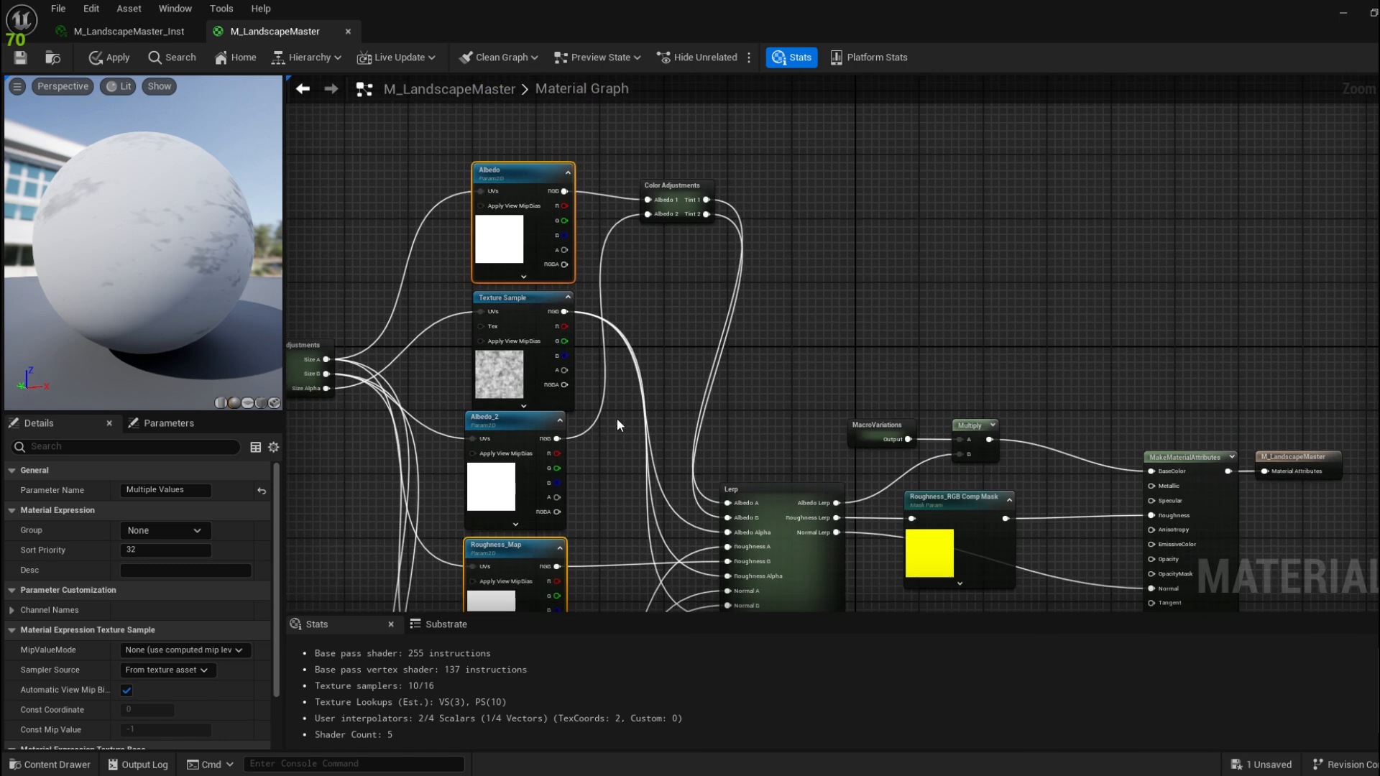
{"action": "left_click", "coordinate": [159, 531]}
{"action": "type", "text": "Texture A"}
Assign Albedo_2, Roughness_Map_2 and Normal_Map_2 to a new parameter group named Texture B, and save the material
{"action": "right_click_drag", "start_coordinate": [414, 376], "coordinate": [406, 300]}
{"action": "right_click_drag", "start_coordinate": [504, 330], "coordinate": [503, 270]}
{"action": "left_click", "coordinate": [518, 289]}
{"action": "right_click_drag", "start_coordinate": [563, 405], "coordinate": [539, 249]}
{"action": "left_click", "coordinate": [503, 386], "text": "ctrl"}
{"action": "right_click_drag", "start_coordinate": [567, 454], "coordinate": [568, 293]}
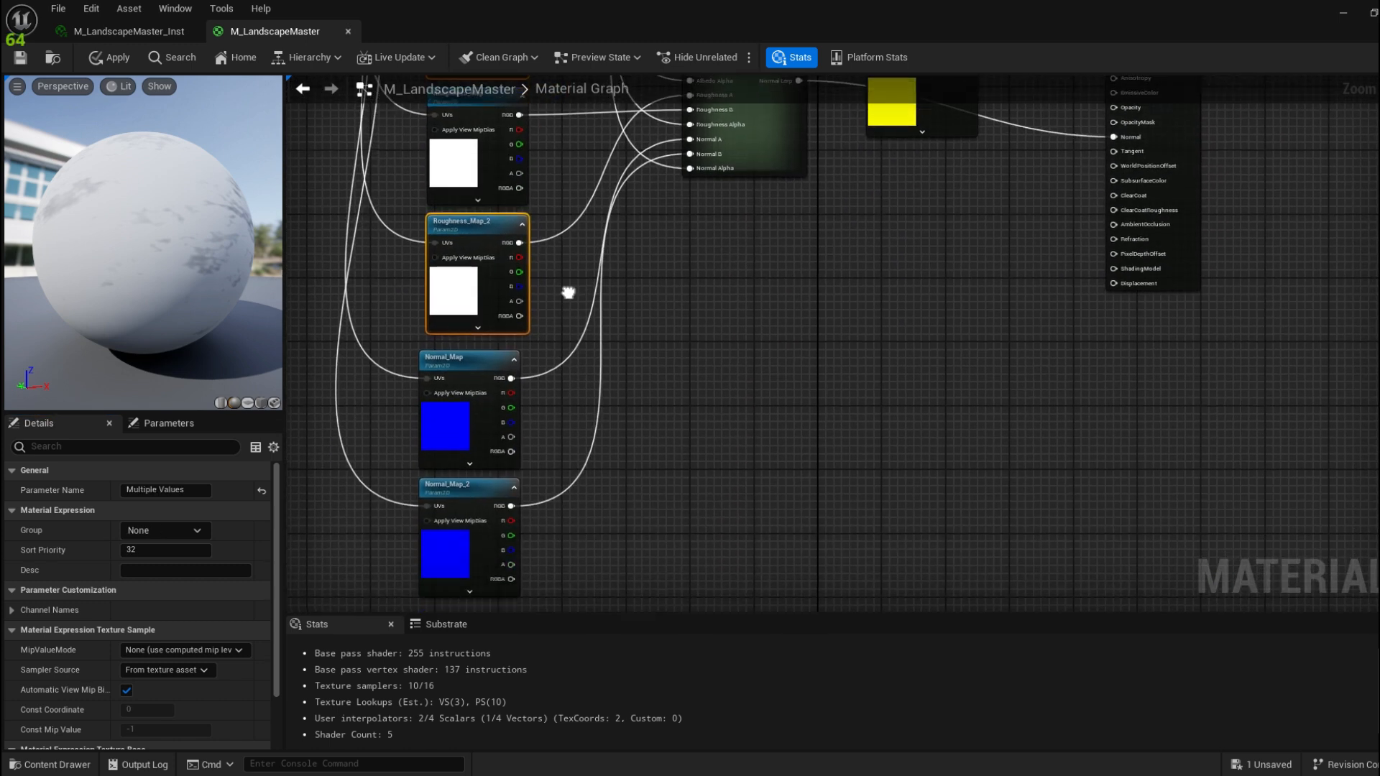
{"action": "left_click", "coordinate": [492, 475], "text": "ctrl"}
{"action": "right_click_drag", "start_coordinate": [503, 474], "coordinate": [561, 332]}
{"action": "left_click", "coordinate": [174, 531]}
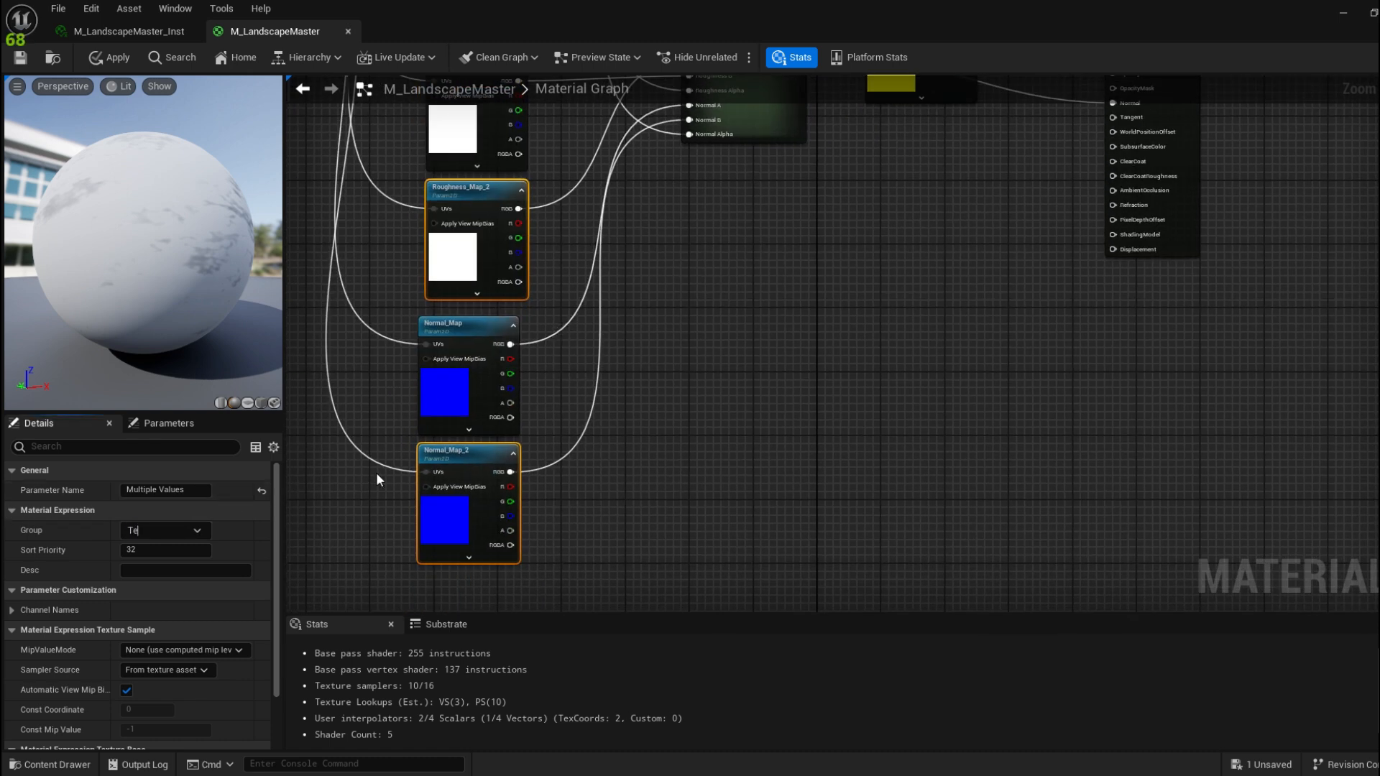
{"action": "type", "text": "Texture B"}
{"action": "right_click_drag", "start_coordinate": [307, 242], "coordinate": [347, 286]}
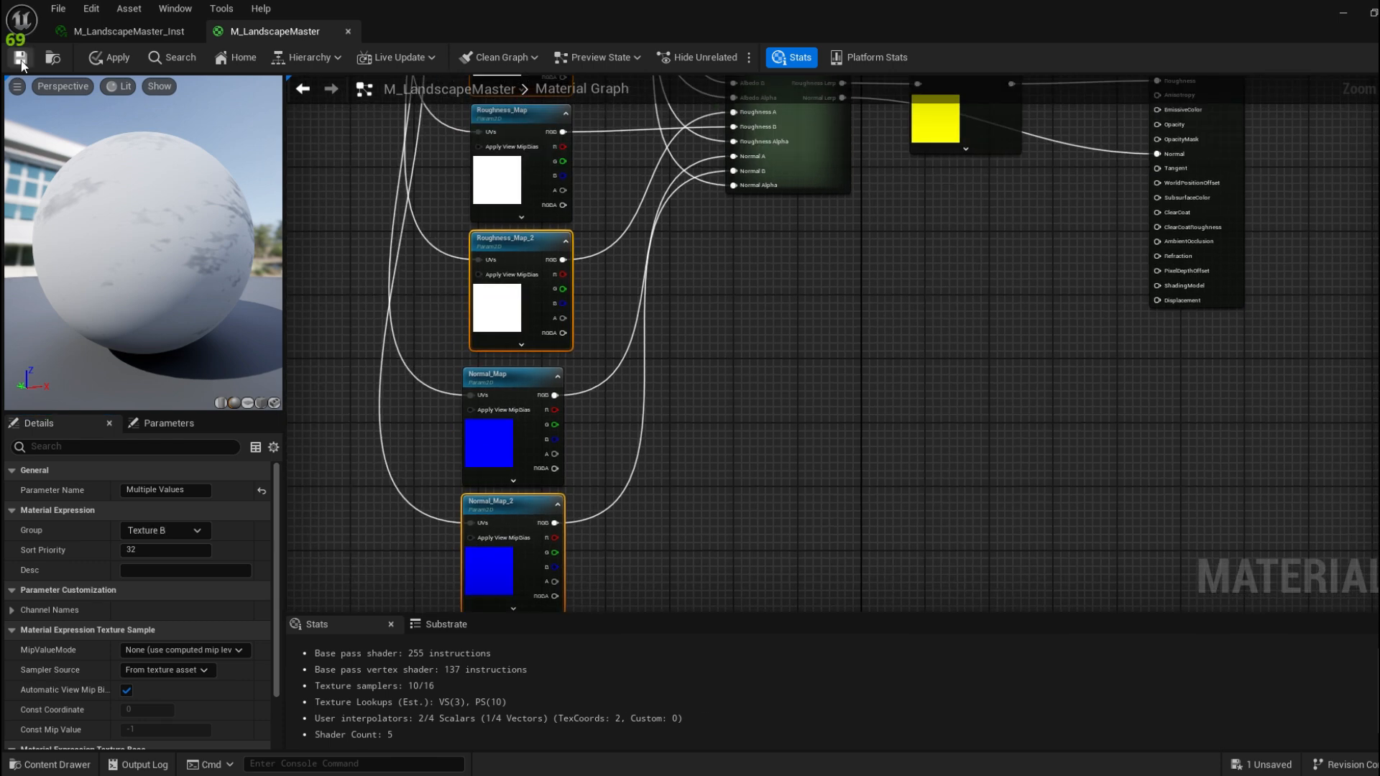
{"action": "left_click", "coordinate": [20, 58]}
Check how the texture parameters are grouped in the material instance, and return to the master material
{"action": "left_click", "coordinate": [130, 32]}
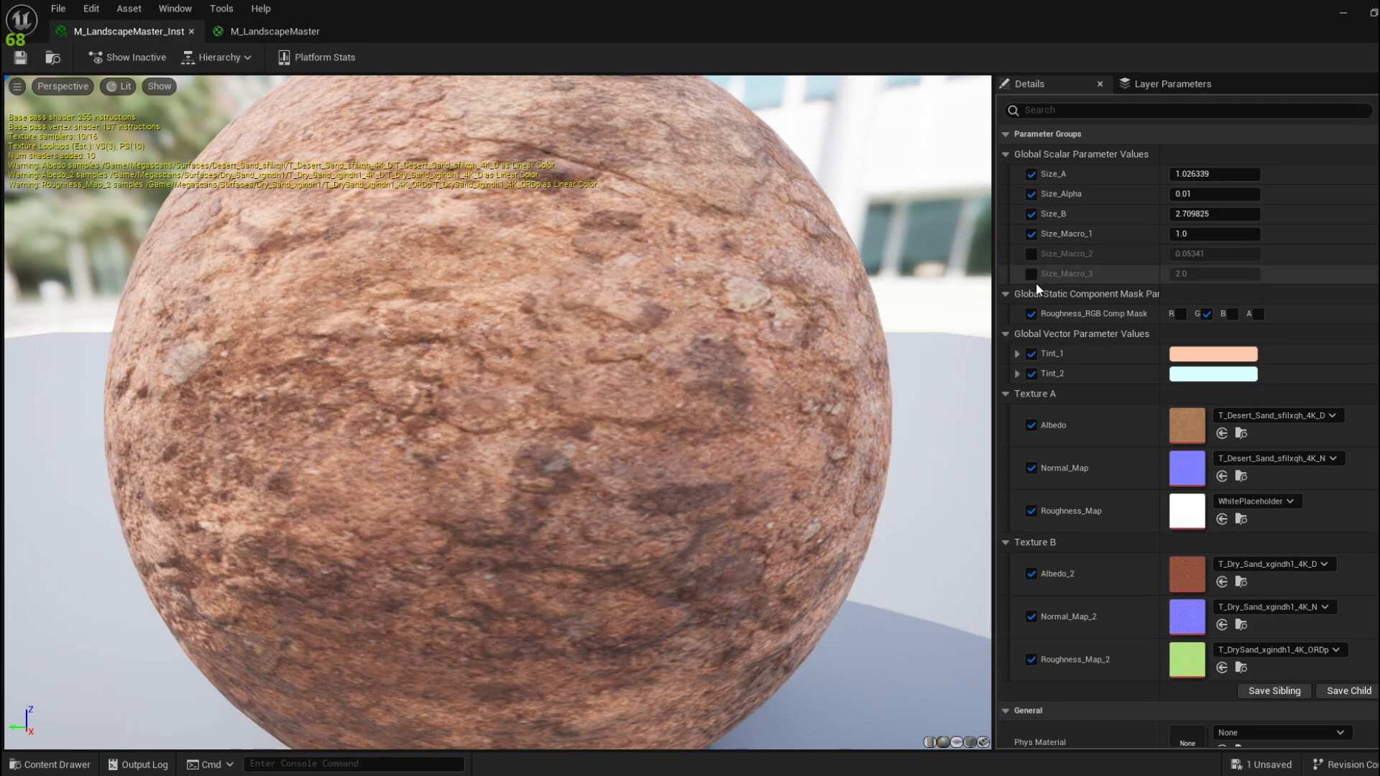
{"action": "scroll", "coordinate": [1110, 460], "scroll_direction": "down", "scroll_amount": 2}
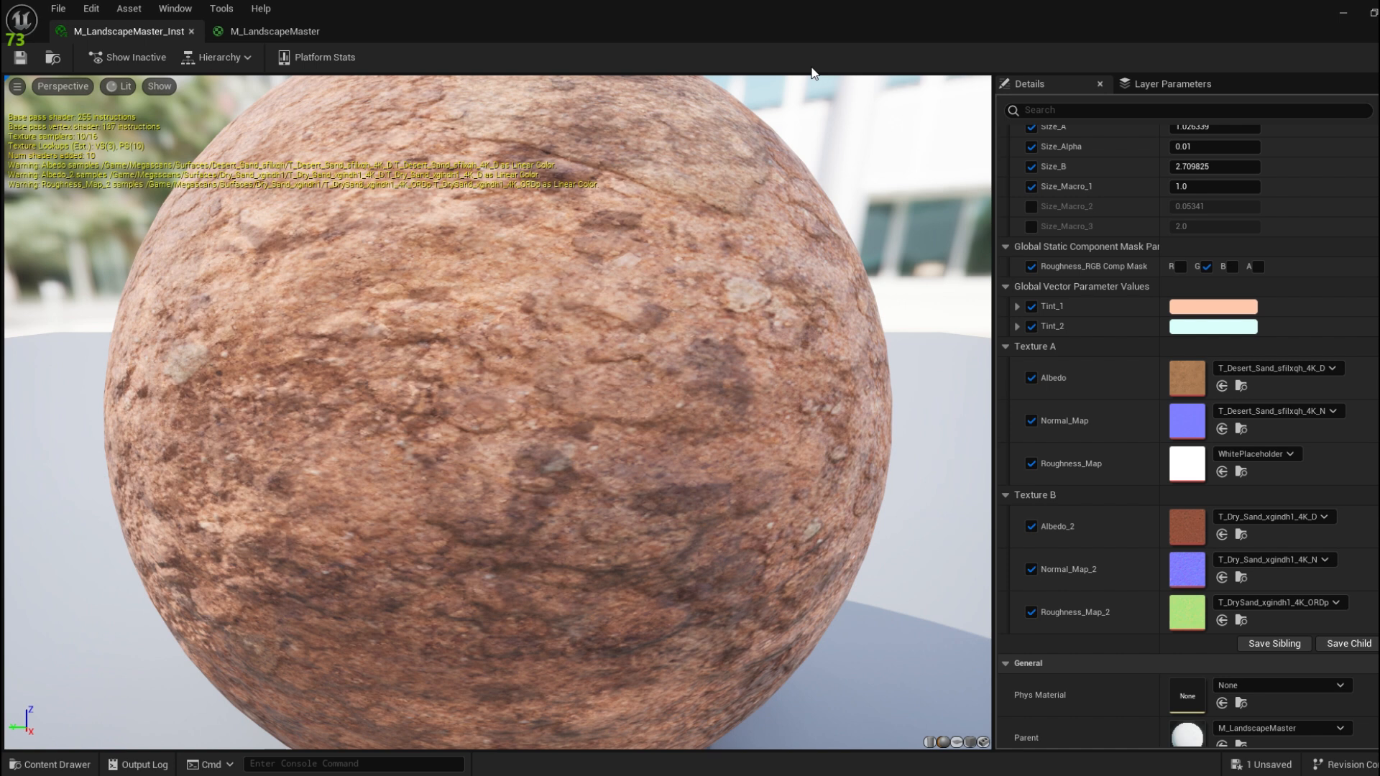
{"action": "left_click", "coordinate": [324, 26]}
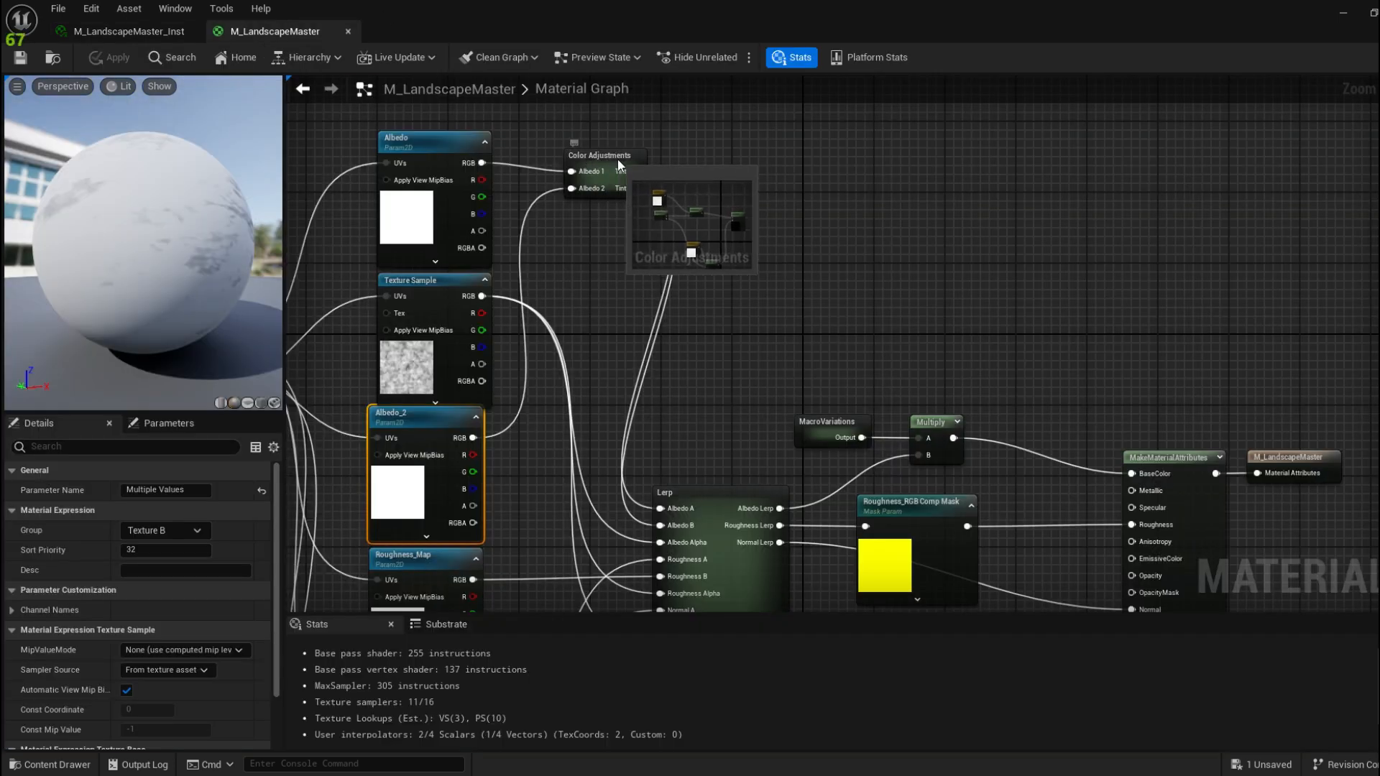
Open the Color Adjustments subgraph and assign the Tint_1 parameter to the Texture A group
{"action": "double_click", "coordinate": [618, 159]}
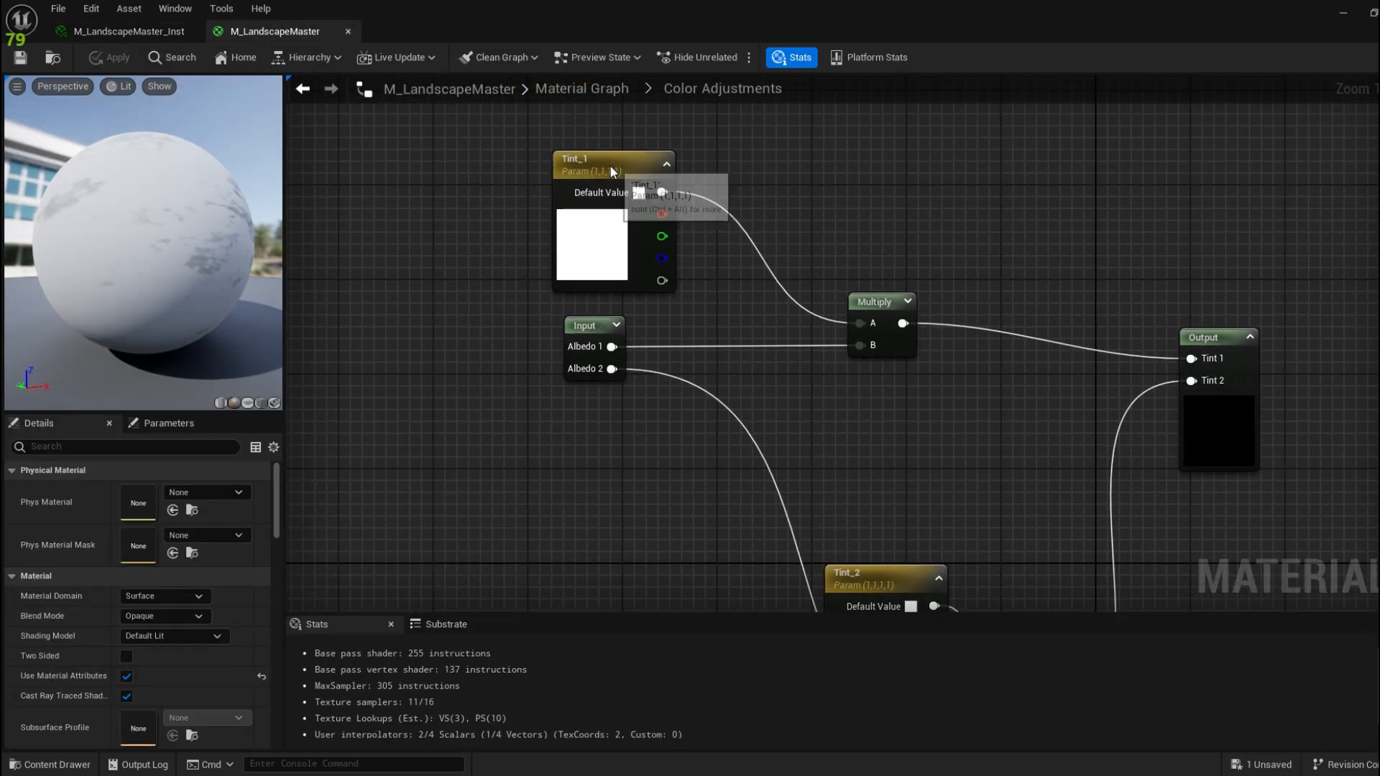
{"action": "left_click", "coordinate": [611, 171]}
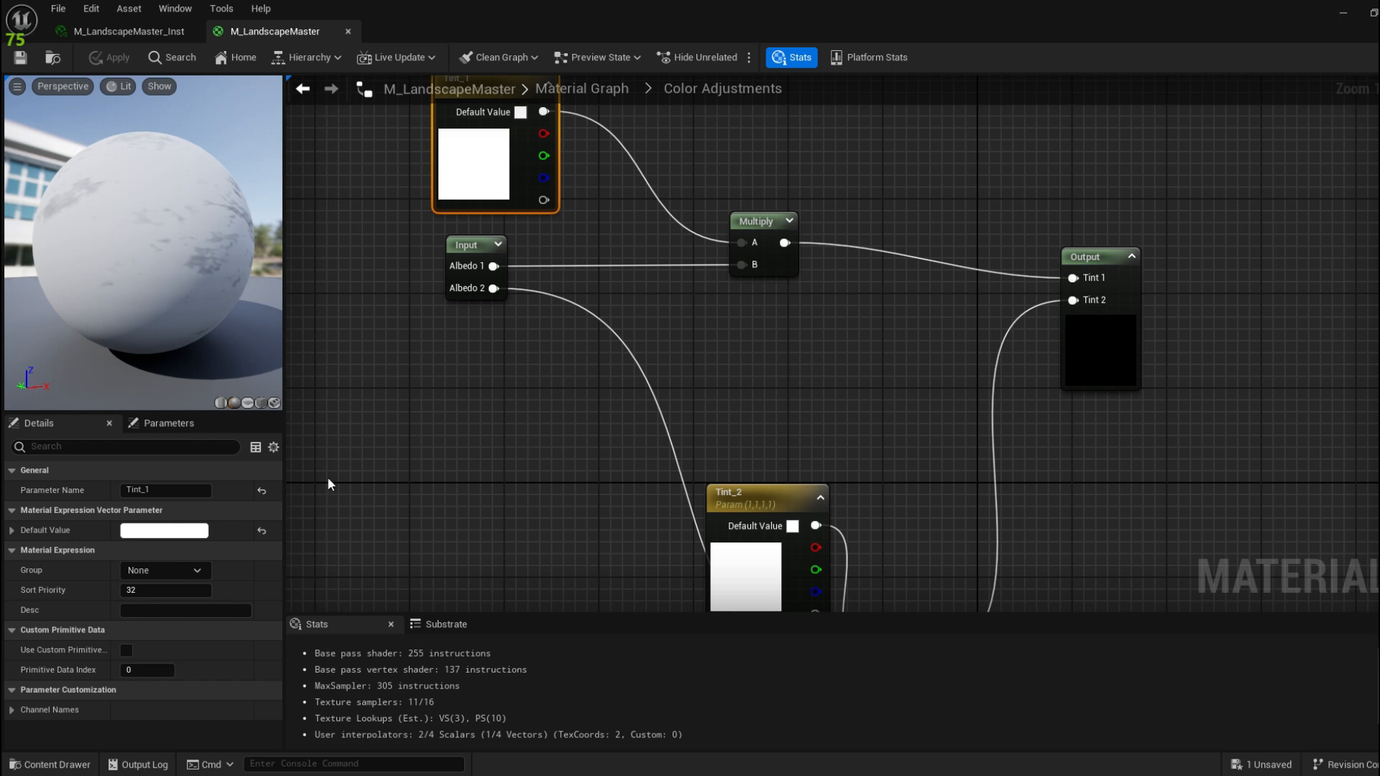
{"action": "left_click", "coordinate": [196, 573]}
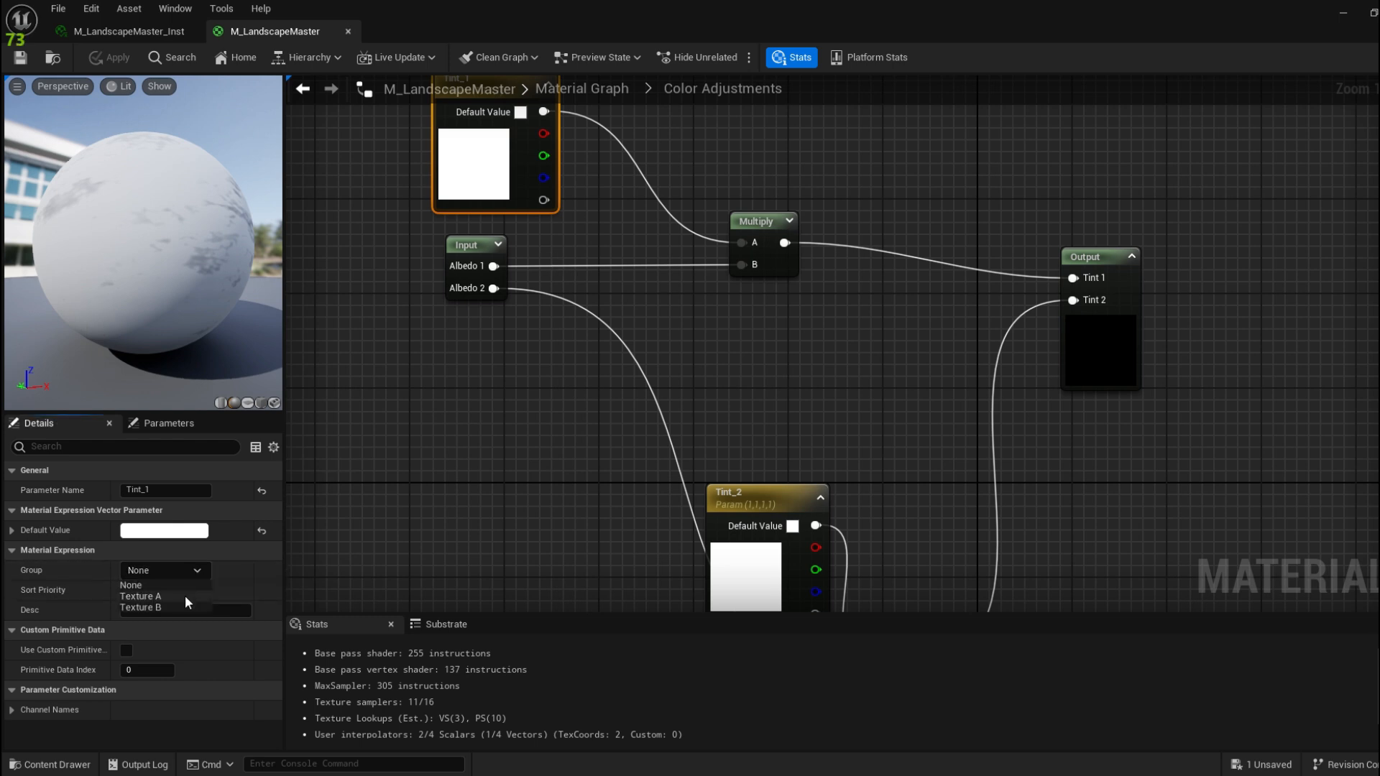
{"action": "left_click", "coordinate": [185, 597]}
Assign the Tint_2 parameter to the Texture B group and move its node farther from the Multiply node
{"action": "right_click_drag", "start_coordinate": [646, 474], "coordinate": [616, 312]}
{"action": "left_click", "coordinate": [739, 328]}
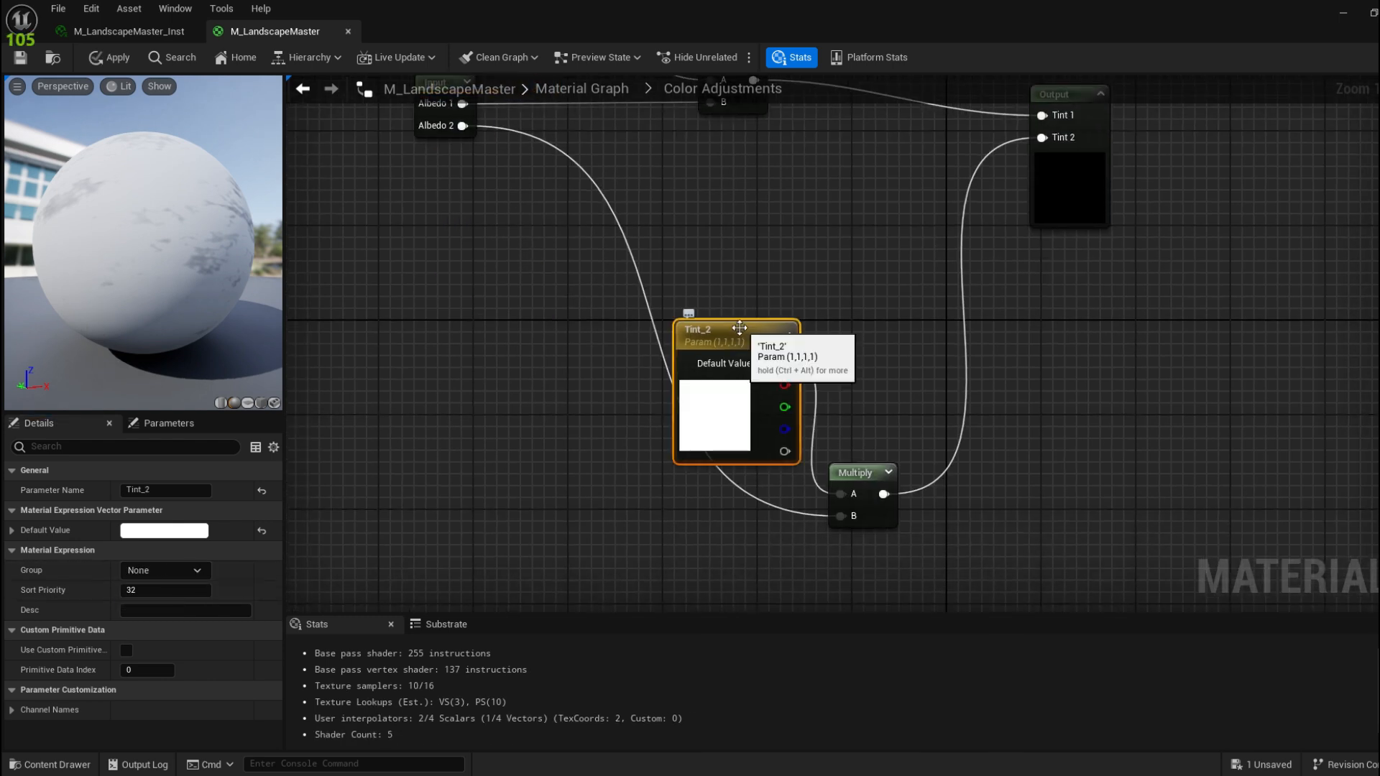
{"action": "left_click", "coordinate": [196, 571]}
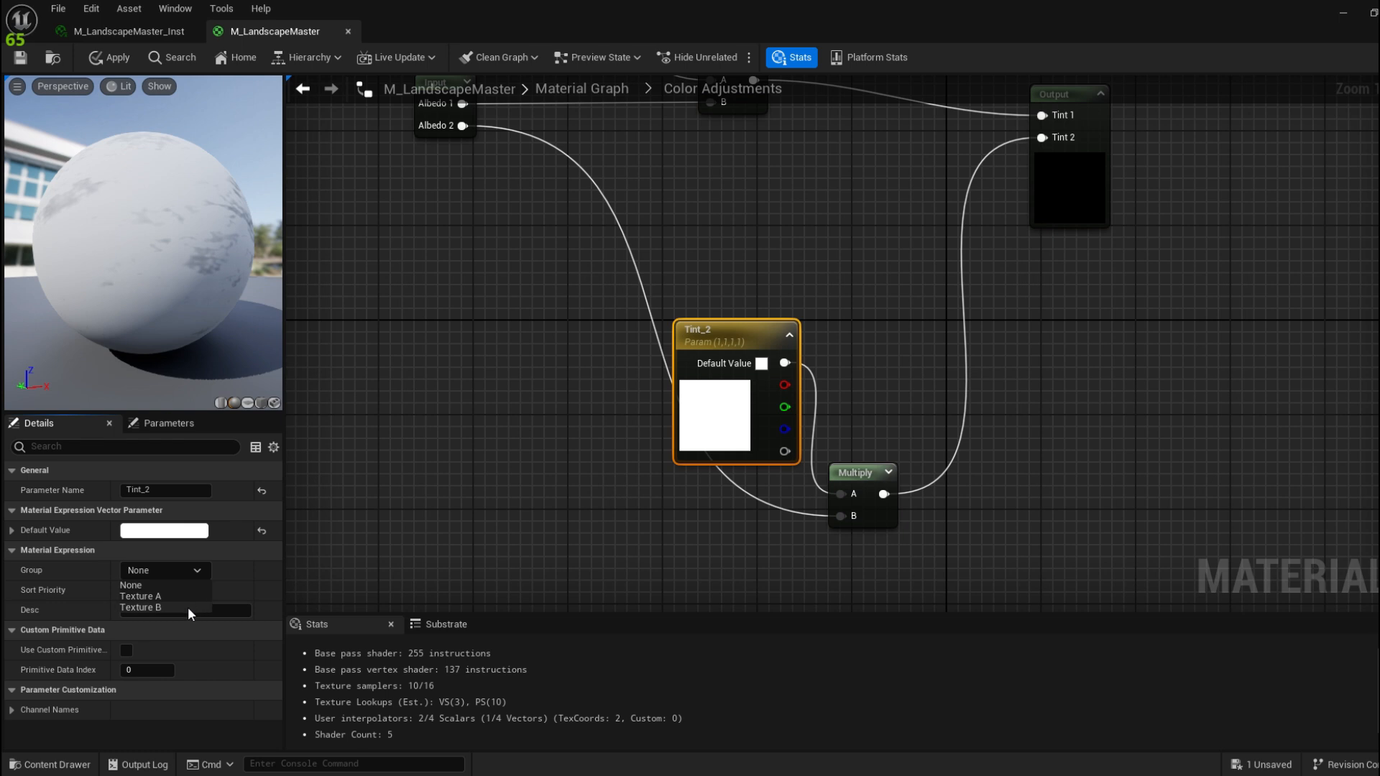
{"action": "left_click", "coordinate": [141, 607]}
{"action": "left_click_drag", "start_coordinate": [694, 334], "coordinate": [483, 334]}
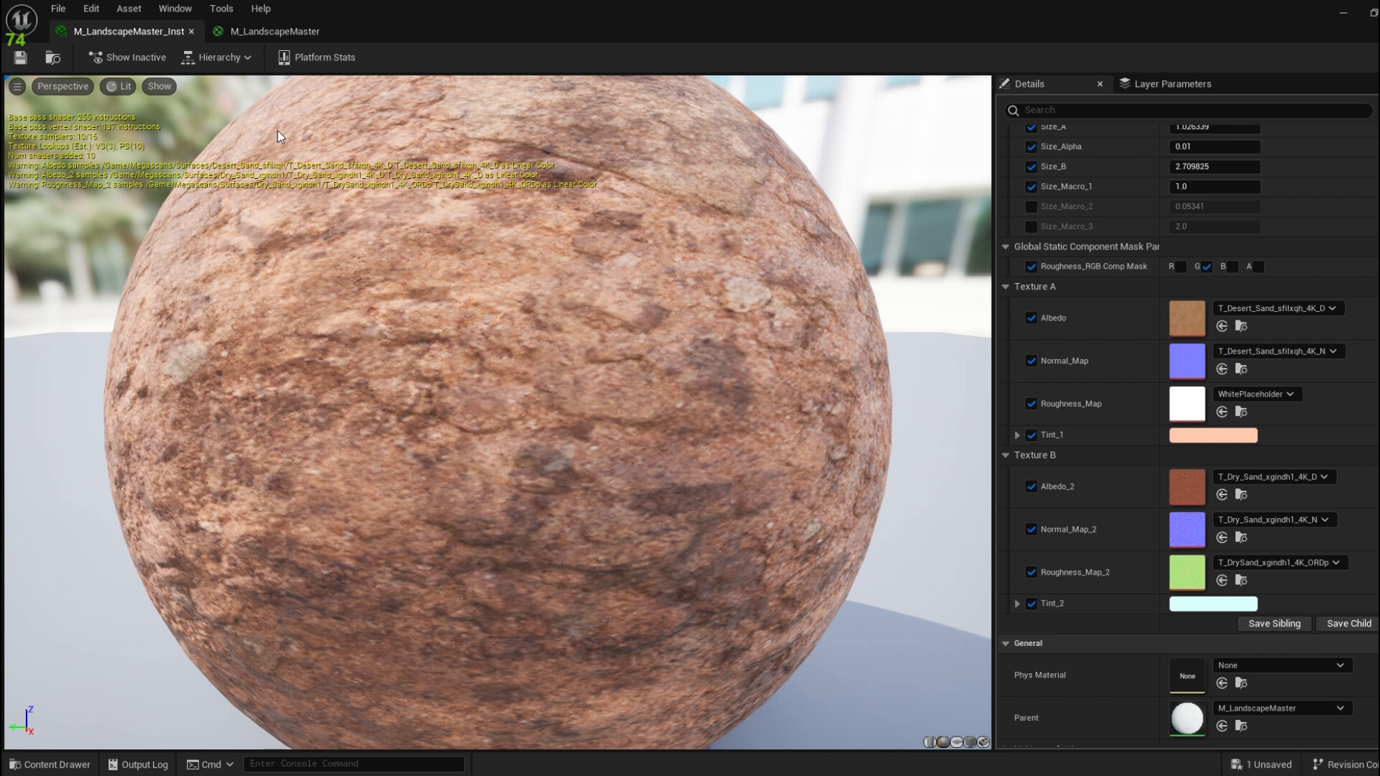
Open the UV_Adjustments subgraph in the master material and assign the Size_A parameter to the Texture A group
{"action": "left_click", "coordinate": [304, 33]}
{"action": "scroll", "coordinate": [790, 323], "scroll_direction": "down", "scroll_amount": 3}
{"action": "scroll", "coordinate": [790, 287], "scroll_direction": "up", "scroll_amount": 3}
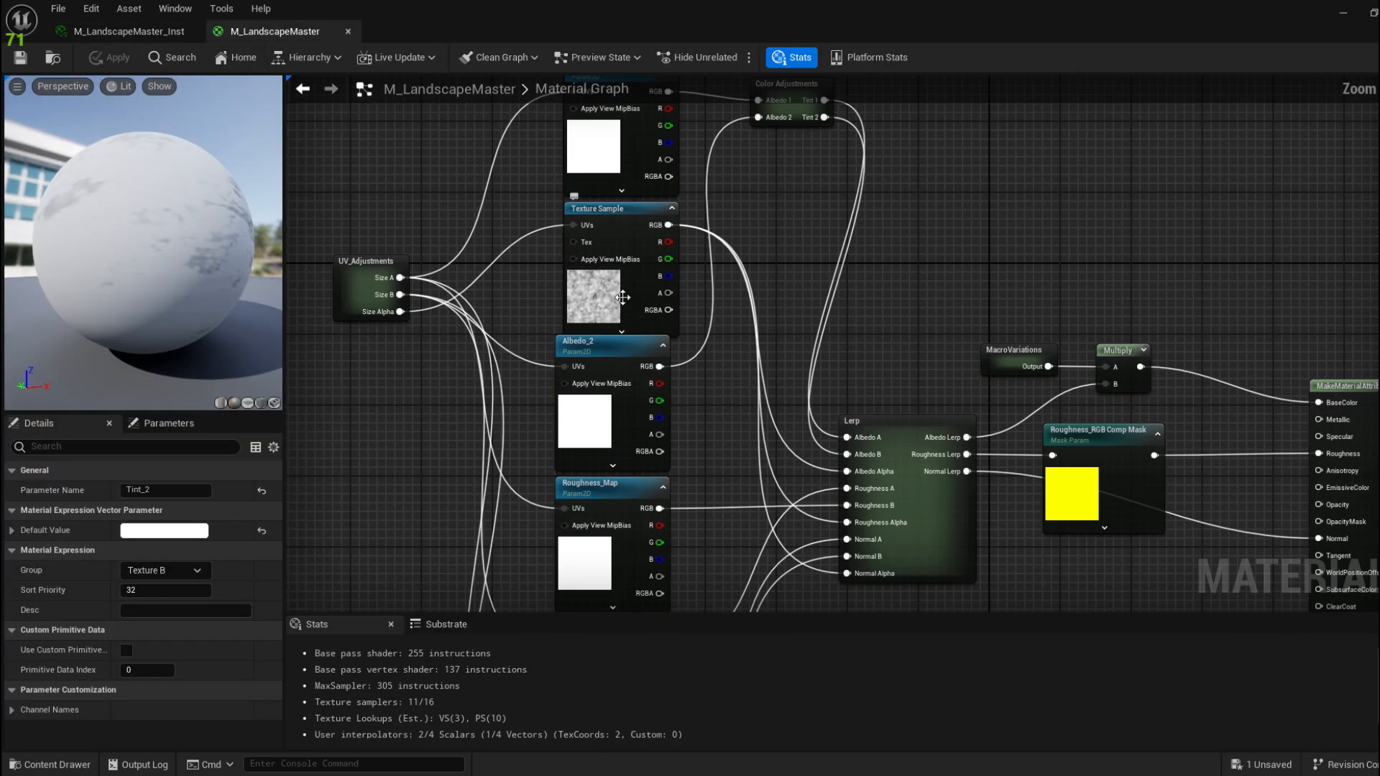
{"action": "right_click_drag", "start_coordinate": [814, 242], "coordinate": [781, 213]}
{"action": "right_click_drag", "start_coordinate": [328, 214], "coordinate": [552, 224]}
{"action": "double_click", "coordinate": [541, 270]}
{"action": "right_click_drag", "start_coordinate": [666, 232], "coordinate": [470, 268]}
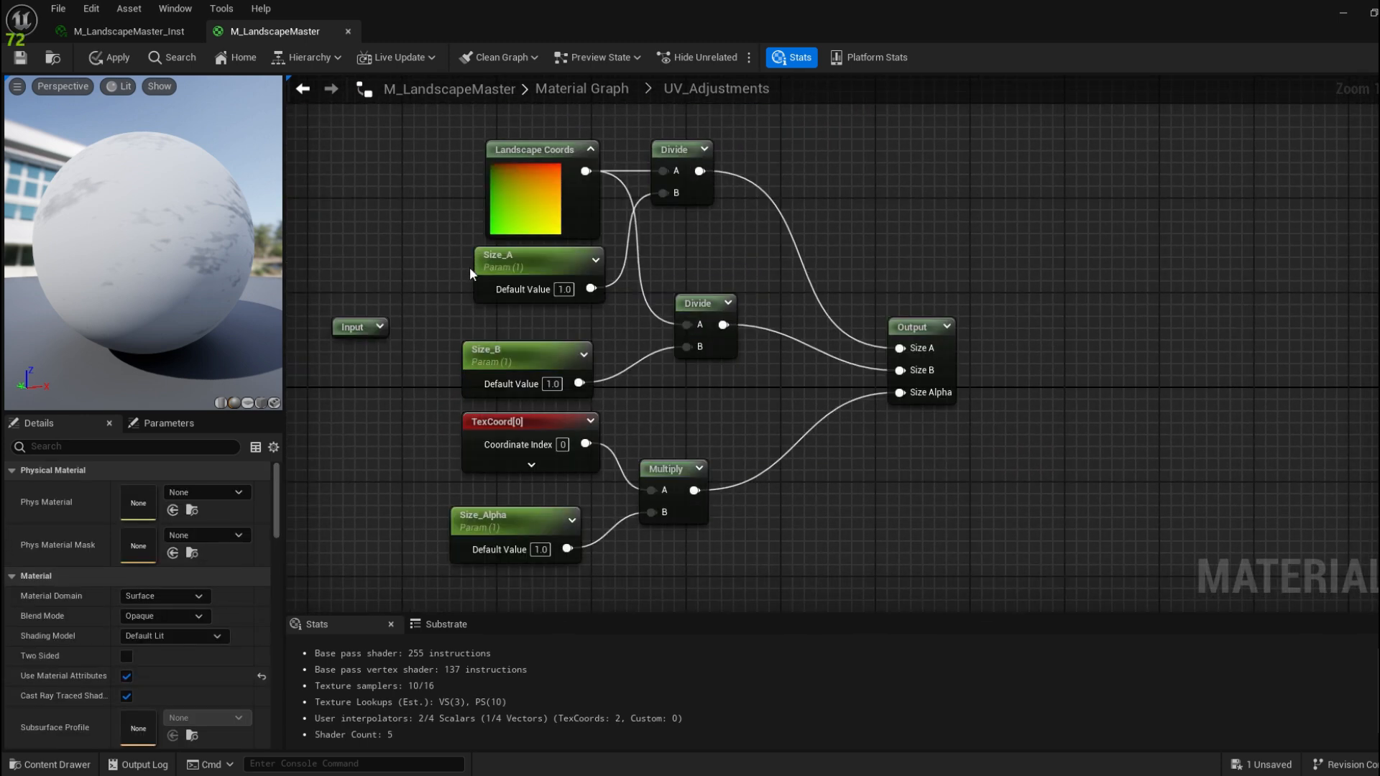
{"action": "left_click", "coordinate": [519, 269]}
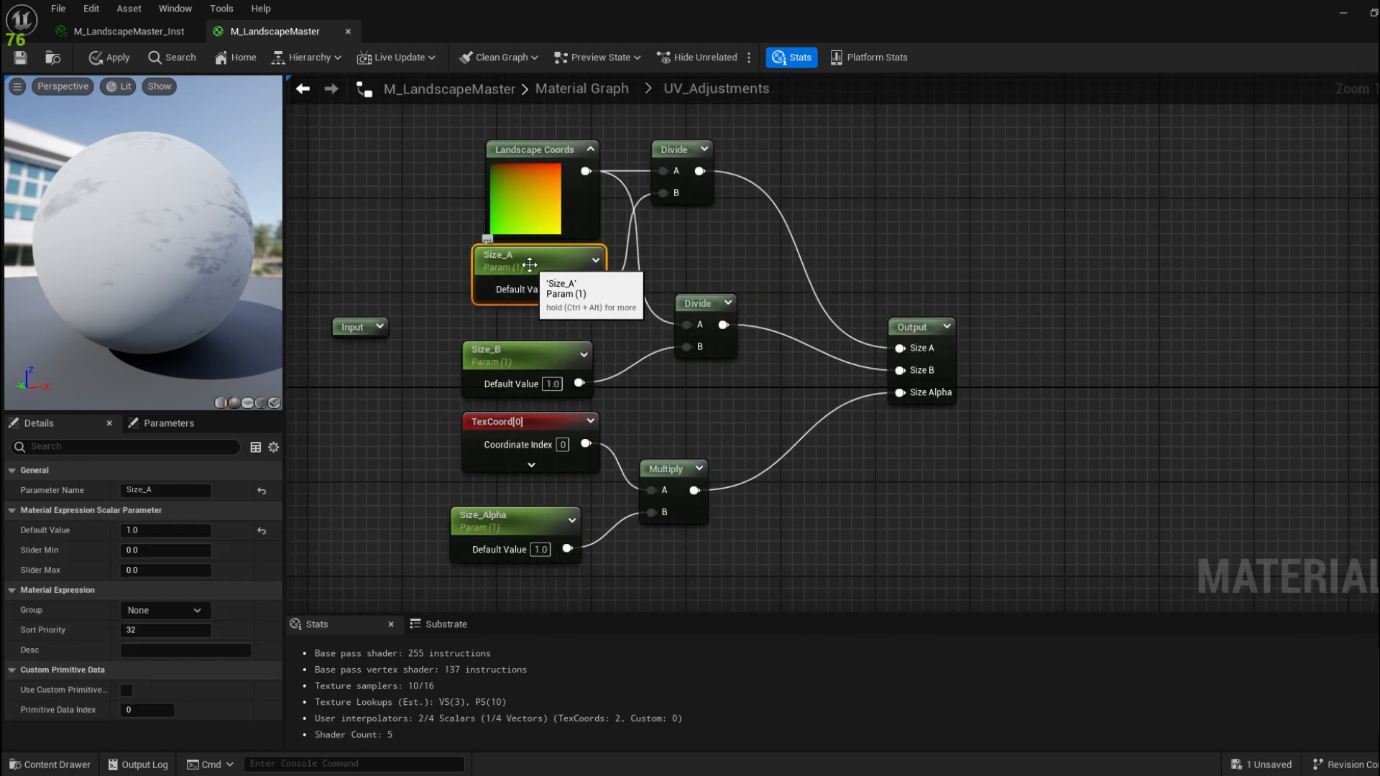
{"action": "left_click", "coordinate": [197, 609]}
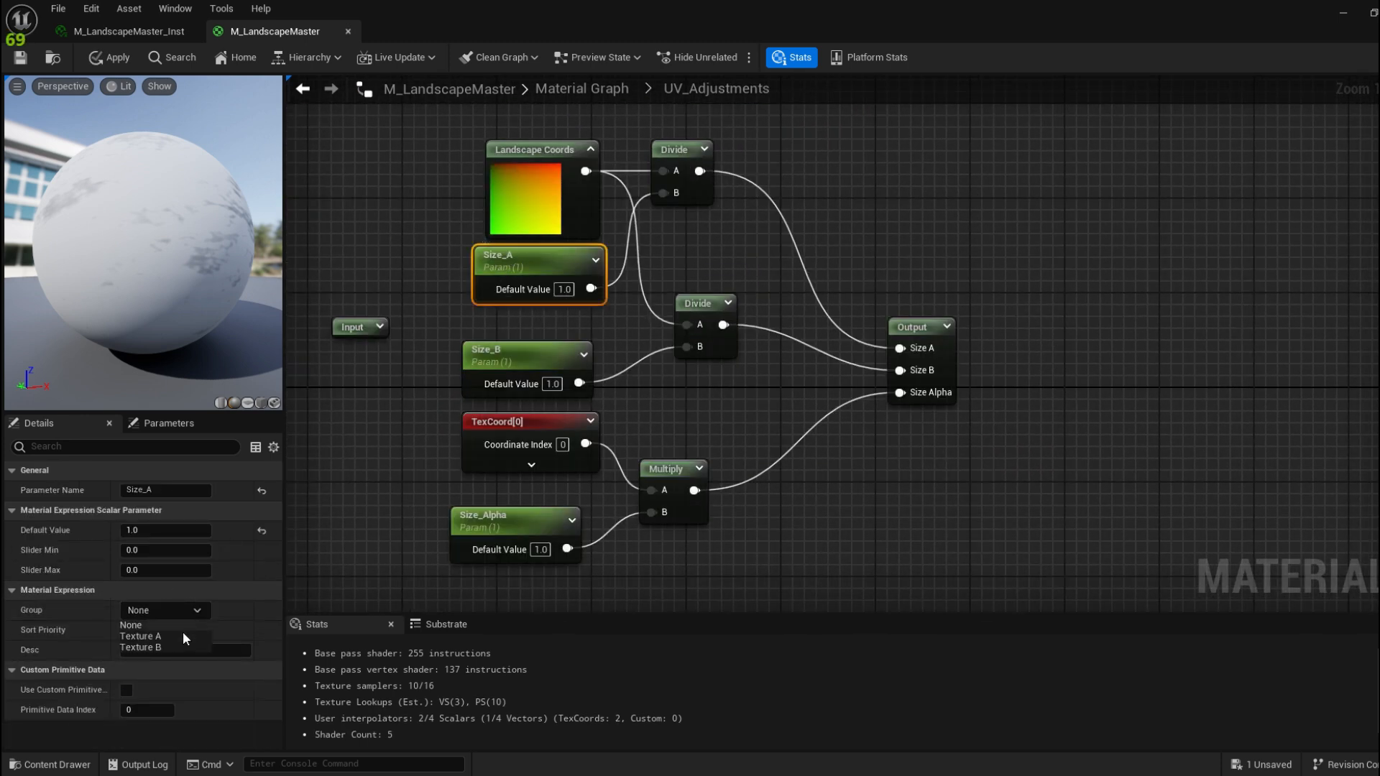
{"action": "left_click", "coordinate": [182, 635]}
Assign the Size_B parameter in the UV_Adjustments subgraph to the Texture B group
{"action": "right_click_drag", "start_coordinate": [505, 357], "coordinate": [510, 261]}
{"action": "left_click", "coordinate": [503, 271]}
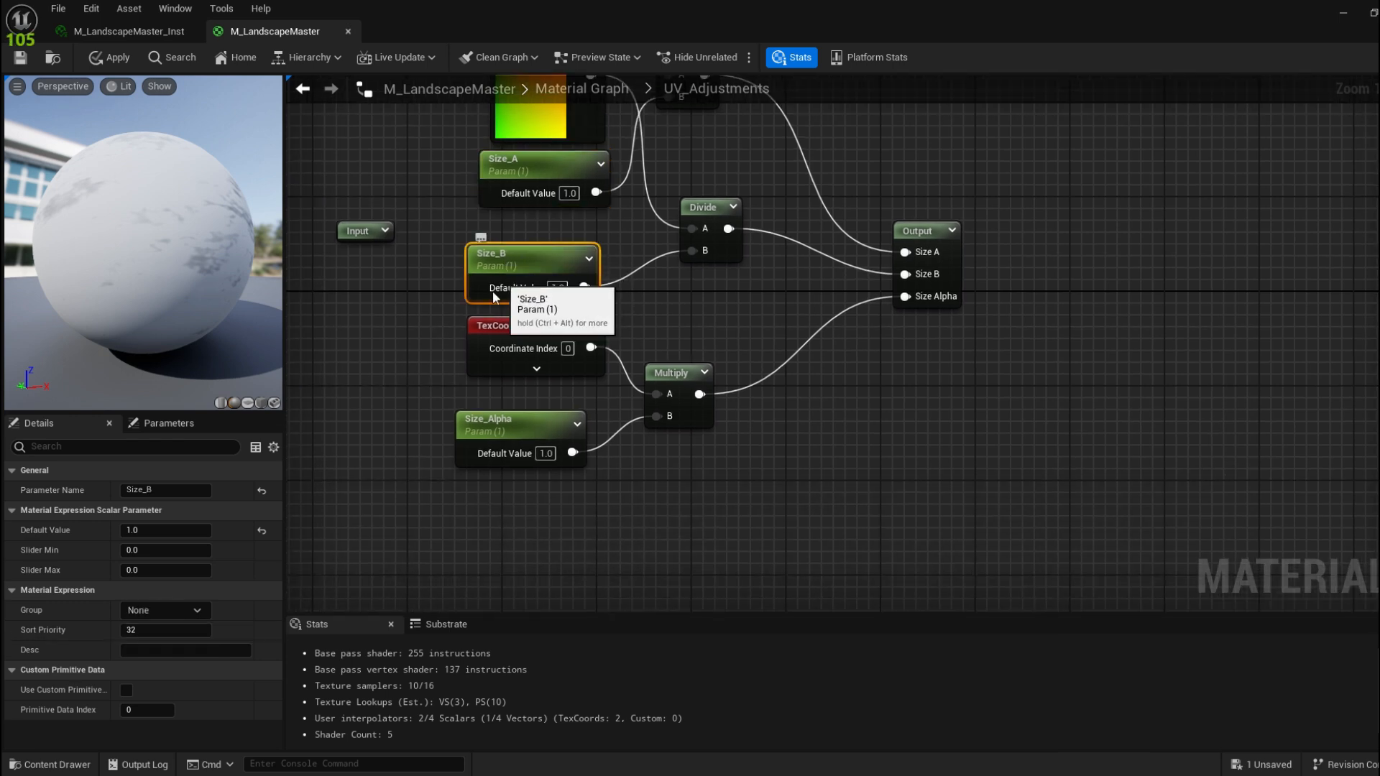
{"action": "left_click", "coordinate": [195, 610]}
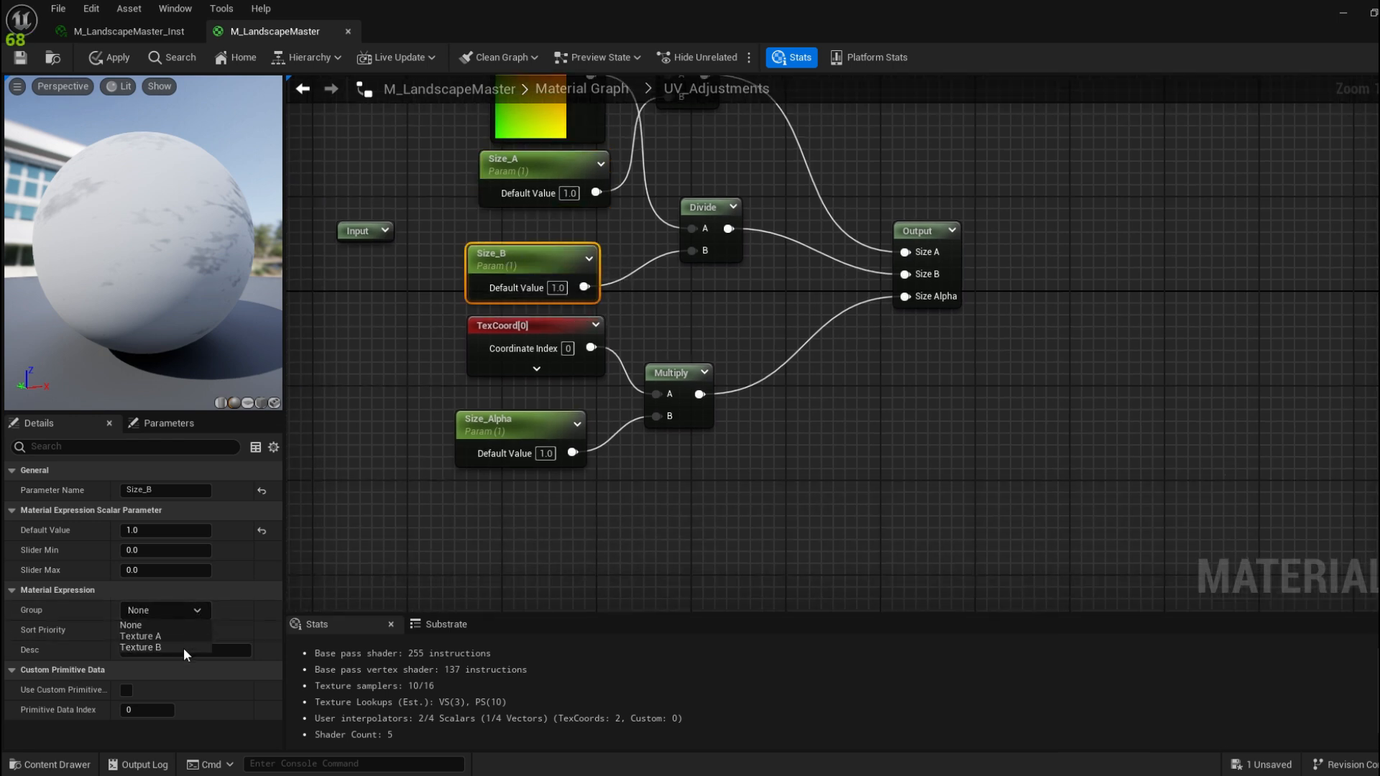
{"action": "left_click", "coordinate": [140, 647]}
{"action": "right_click_drag", "start_coordinate": [402, 216], "coordinate": [450, 284]}
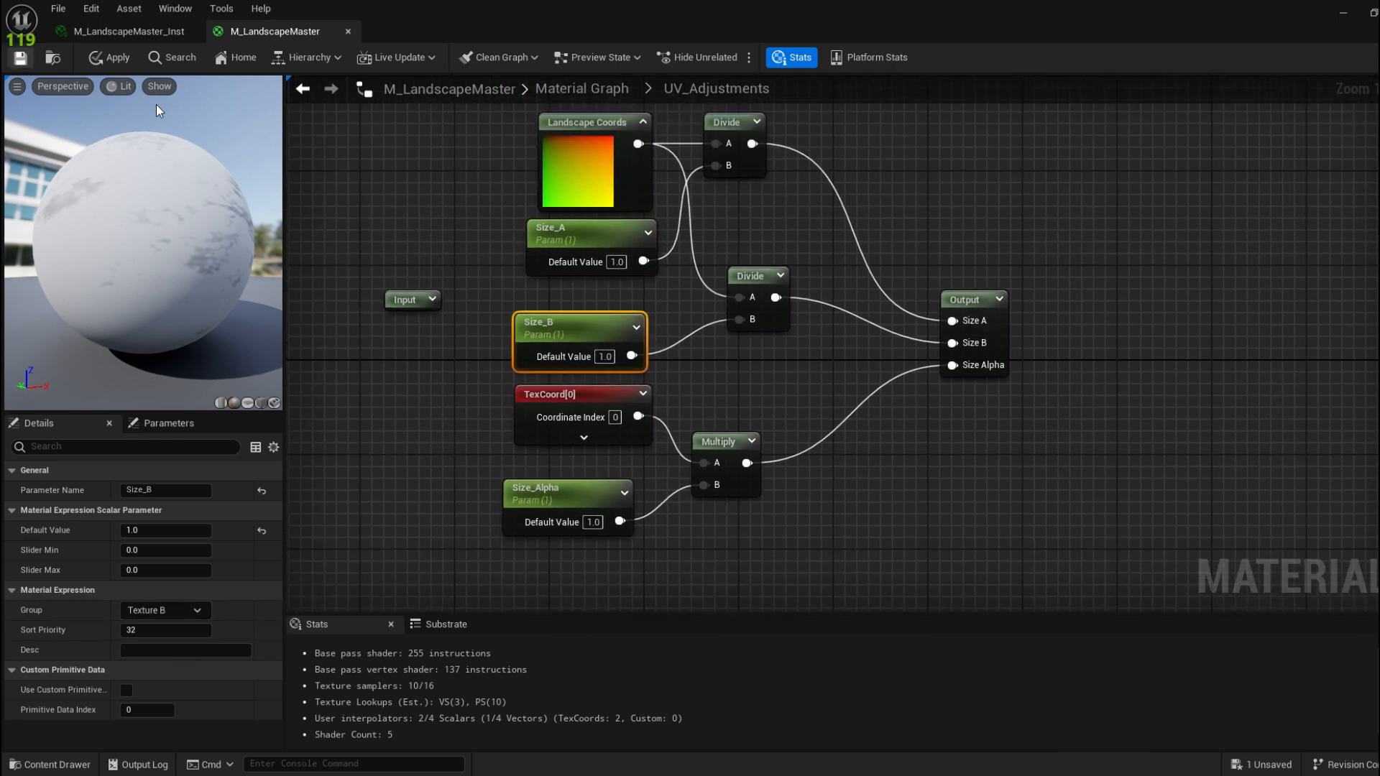
Check the material instance for parameters that still have no custom group, and return to the master material
{"action": "left_click", "coordinate": [155, 33]}
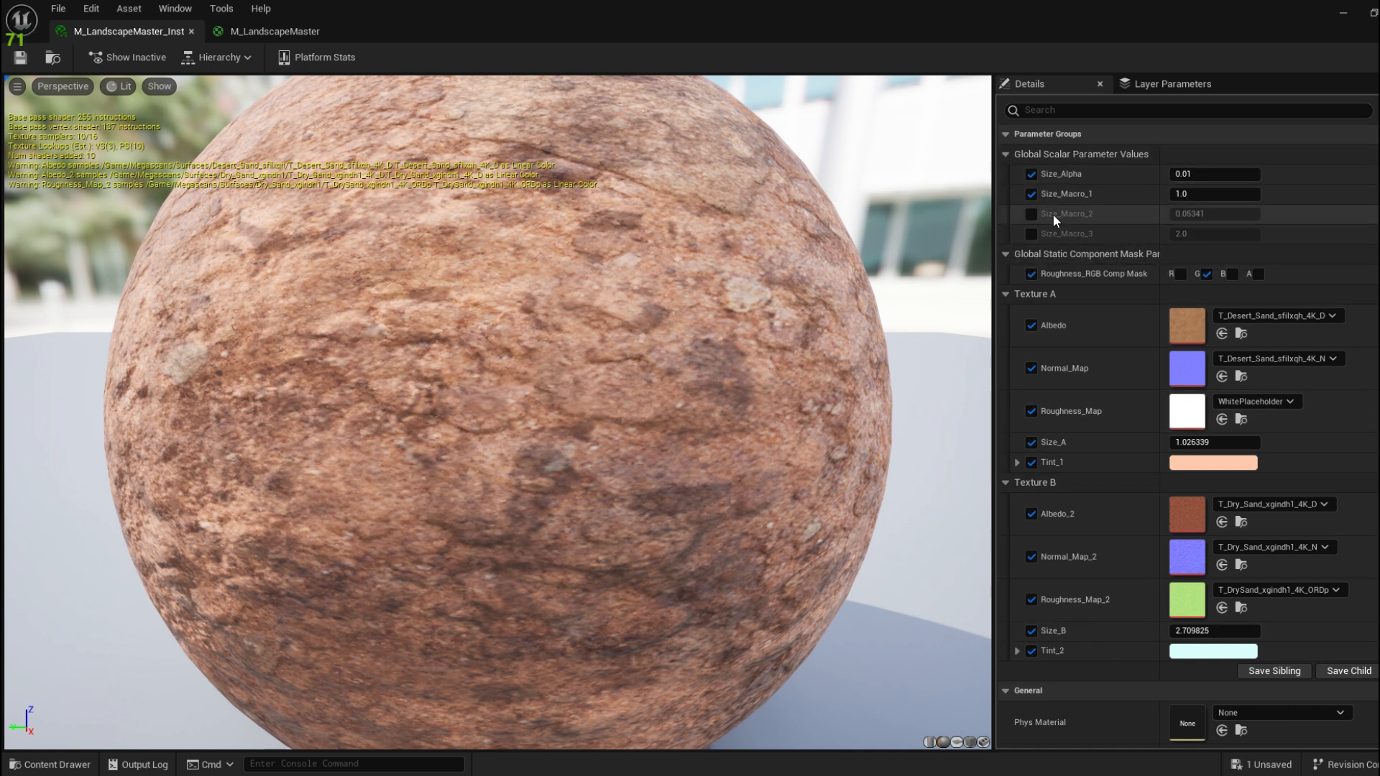
{"action": "left_click", "coordinate": [299, 35]}
{"action": "left_click", "coordinate": [153, 36]}
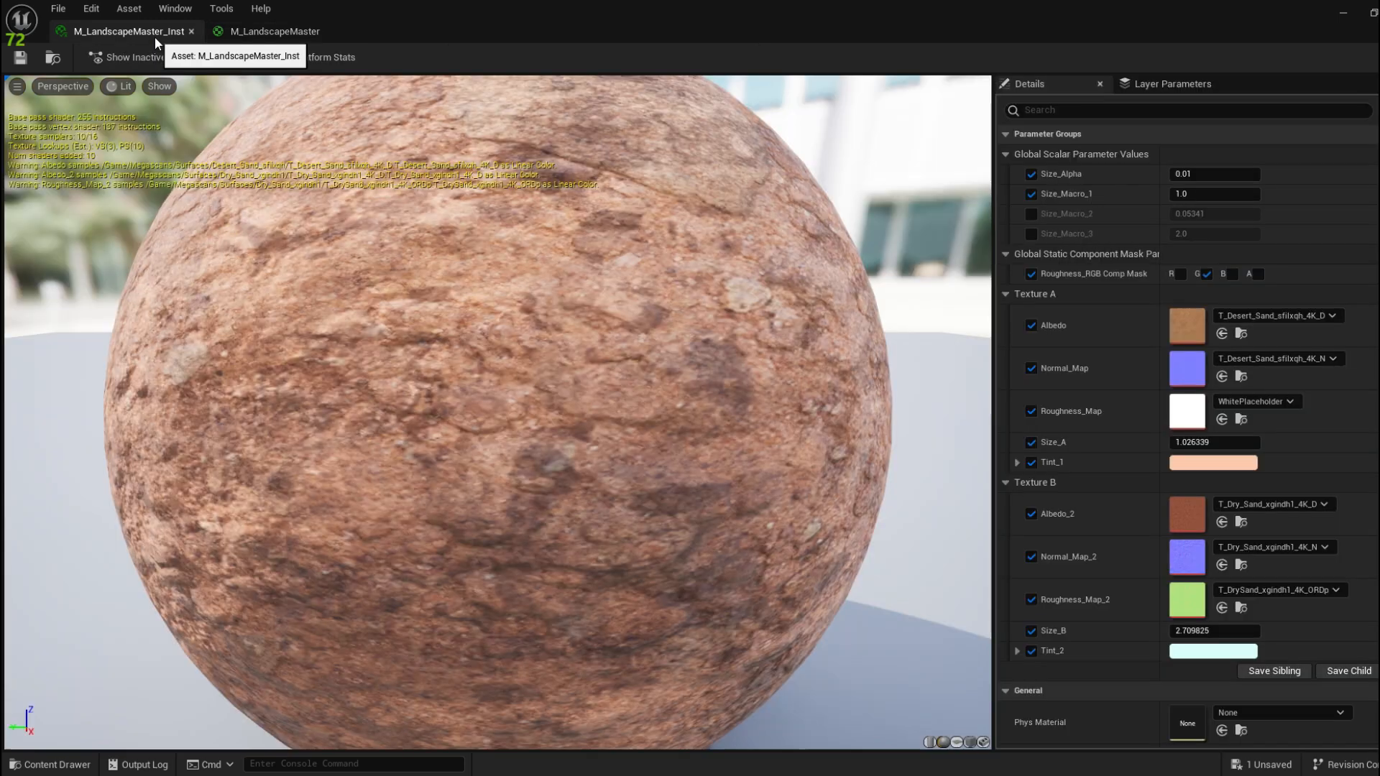
{"action": "left_click", "coordinate": [275, 31]}
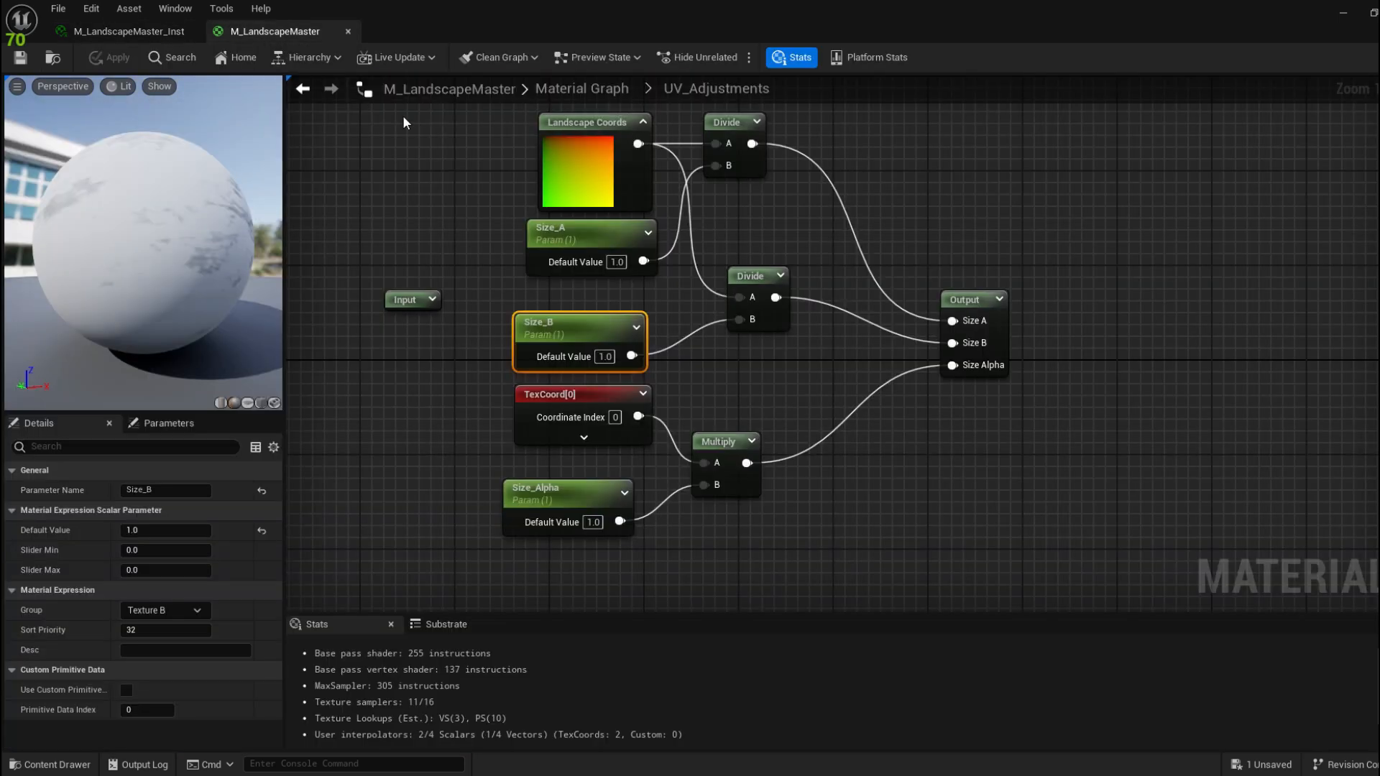
In the MacroVariations subgraph, assign Size_Macro_1, Size_Macro_2 and Size_Macro_3 to a new parameter group named Marco and Alpha Size
{"action": "left_click", "coordinate": [626, 89]}
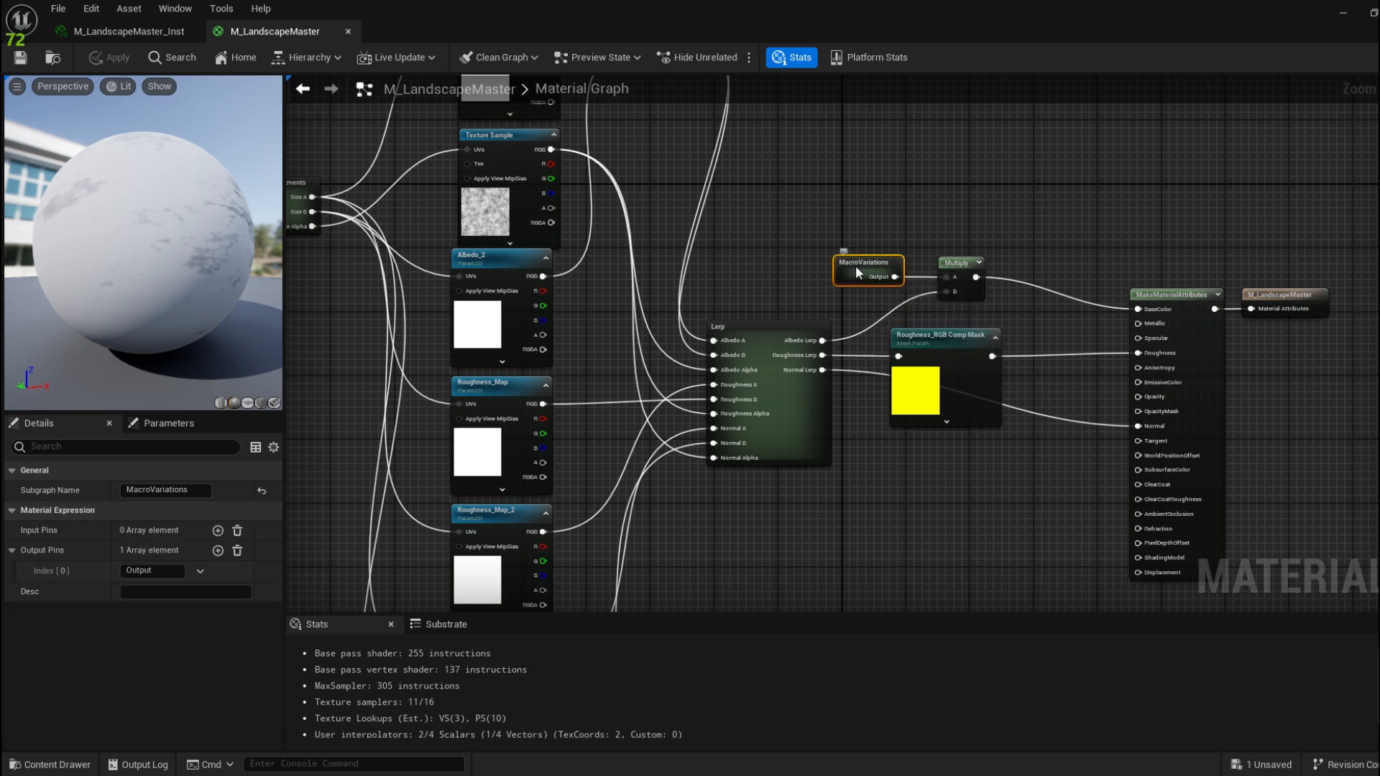
{"action": "double_click", "coordinate": [855, 265]}
{"action": "left_click", "coordinate": [575, 227]}
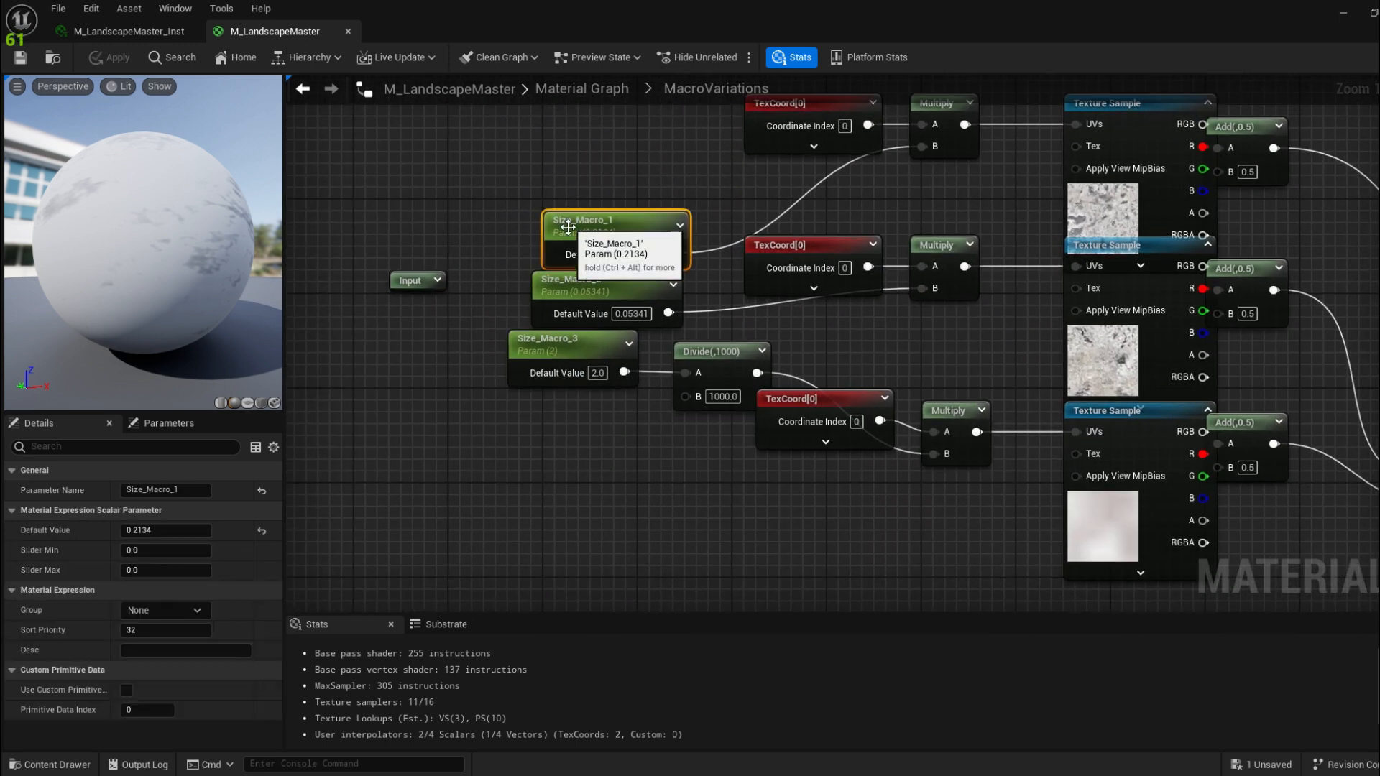
{"action": "left_click", "coordinate": [565, 290], "text": "ctrl"}
{"action": "left_click", "coordinate": [554, 339], "text": "ctrl"}
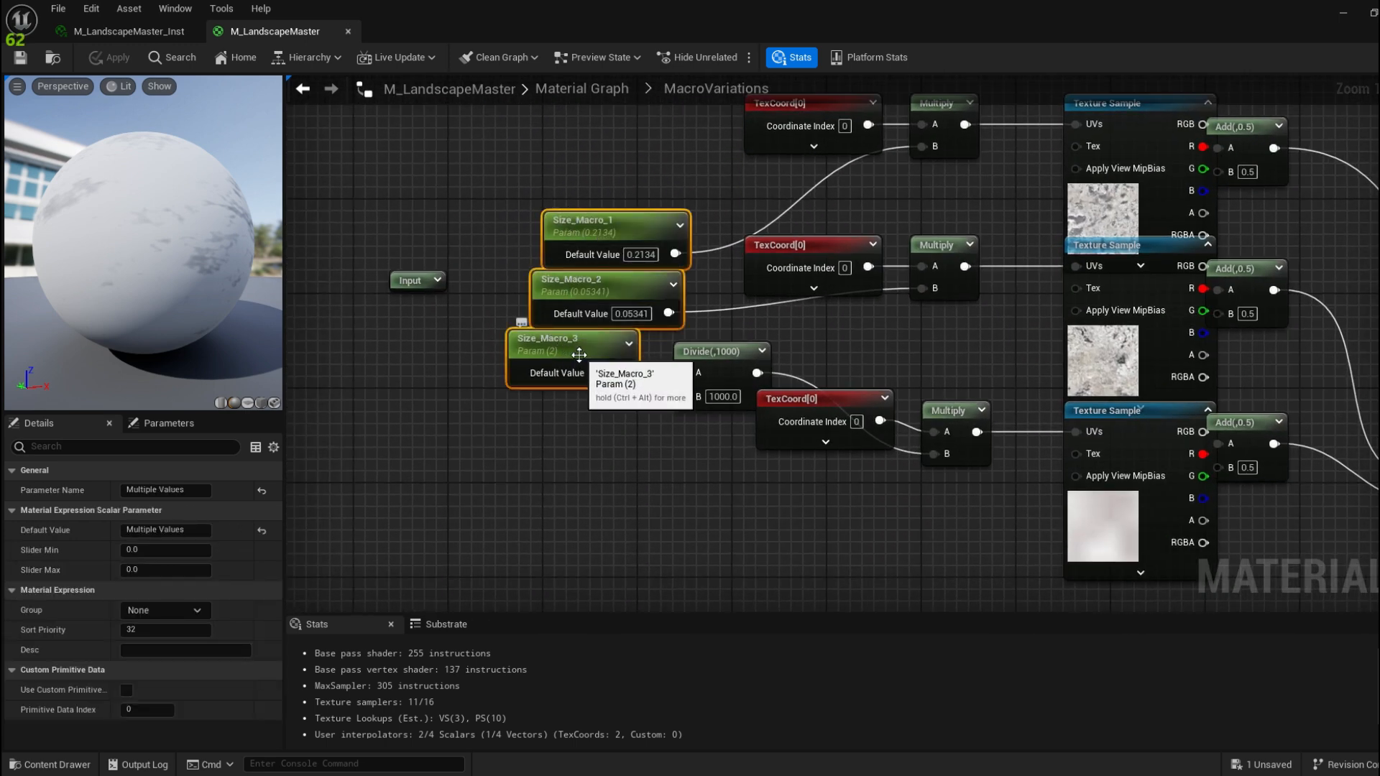
{"action": "left_click", "coordinate": [185, 611]}
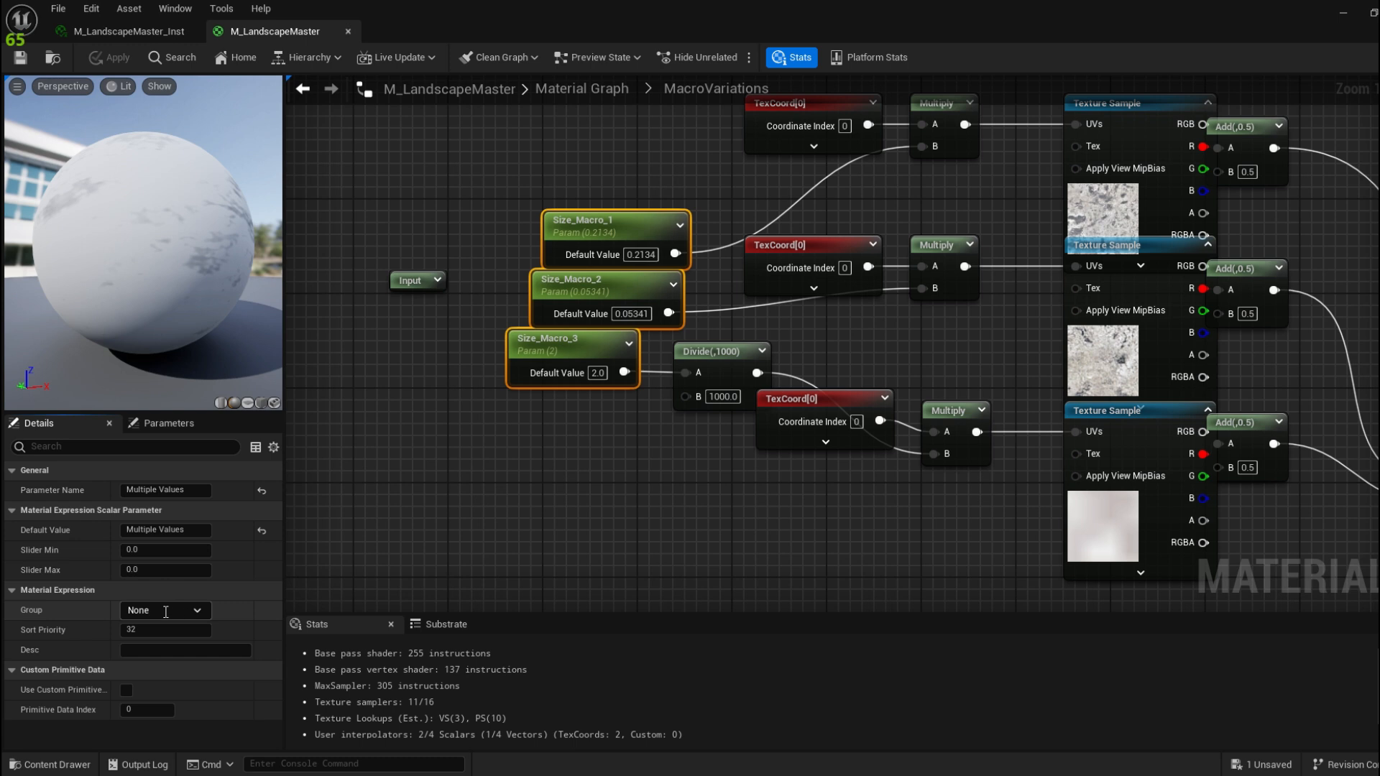
{"action": "key", "text": "BackSpace"}
{"action": "key", "text": "BackSpace"}
{"action": "key", "text": "BackSpace"}
{"action": "key", "text": "BackSpace"}
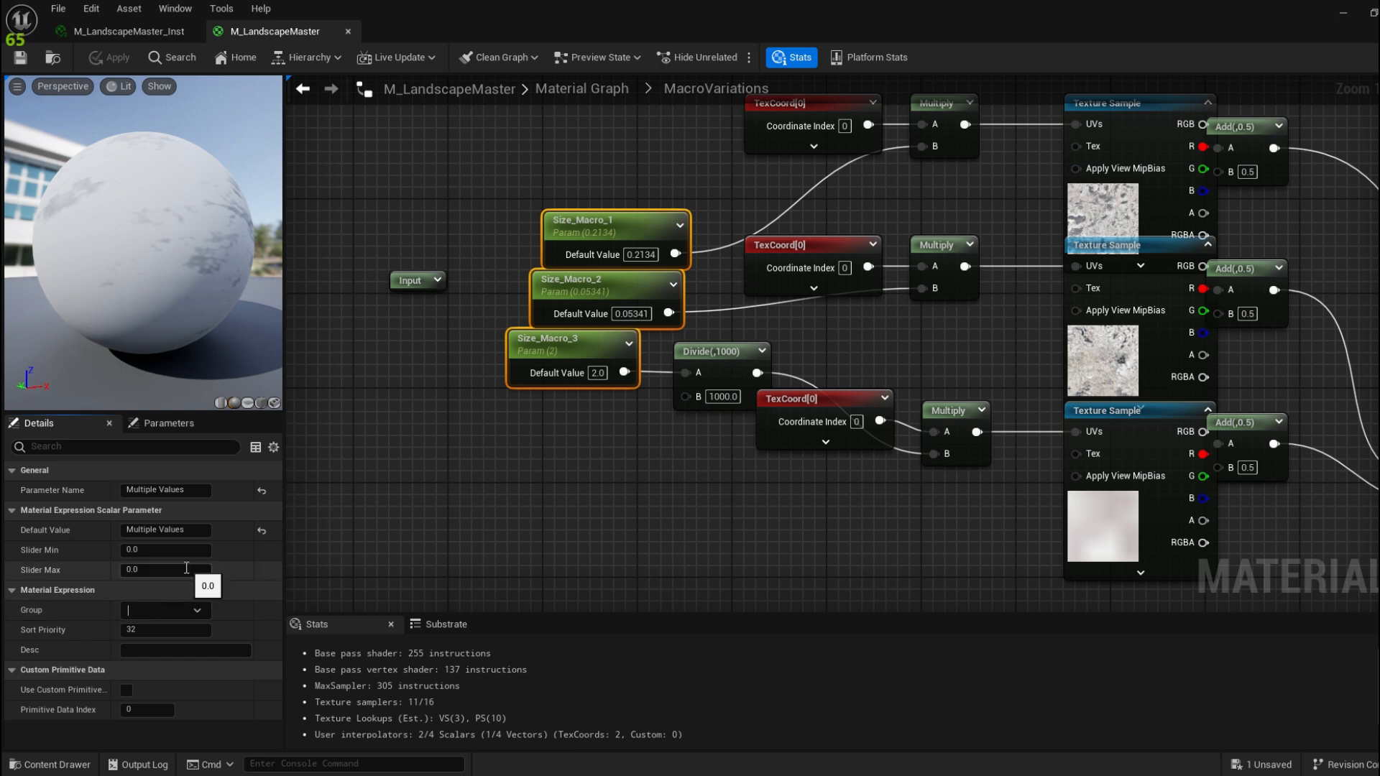
{"action": "type", "text": "Marco and Alpha Siz"}
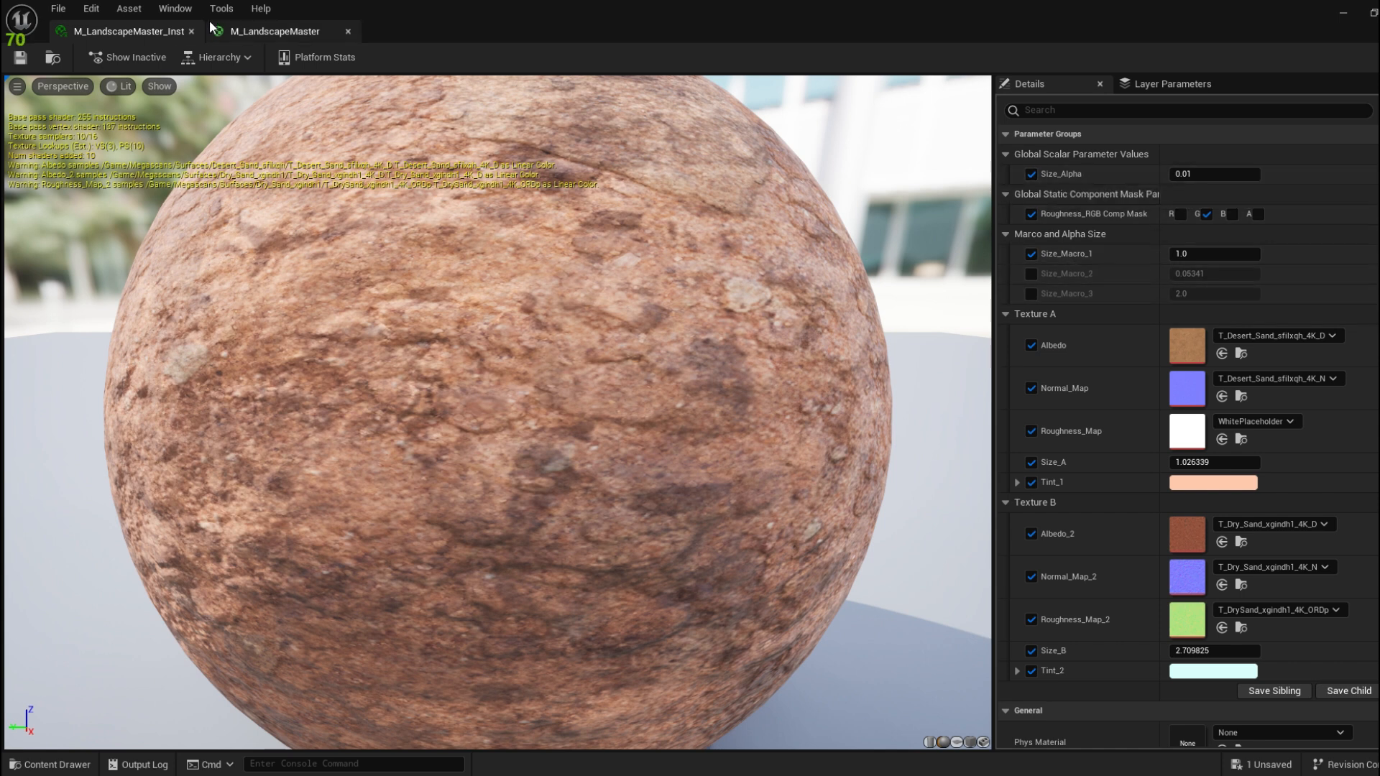
{"action": "left_click", "coordinate": [263, 34]}
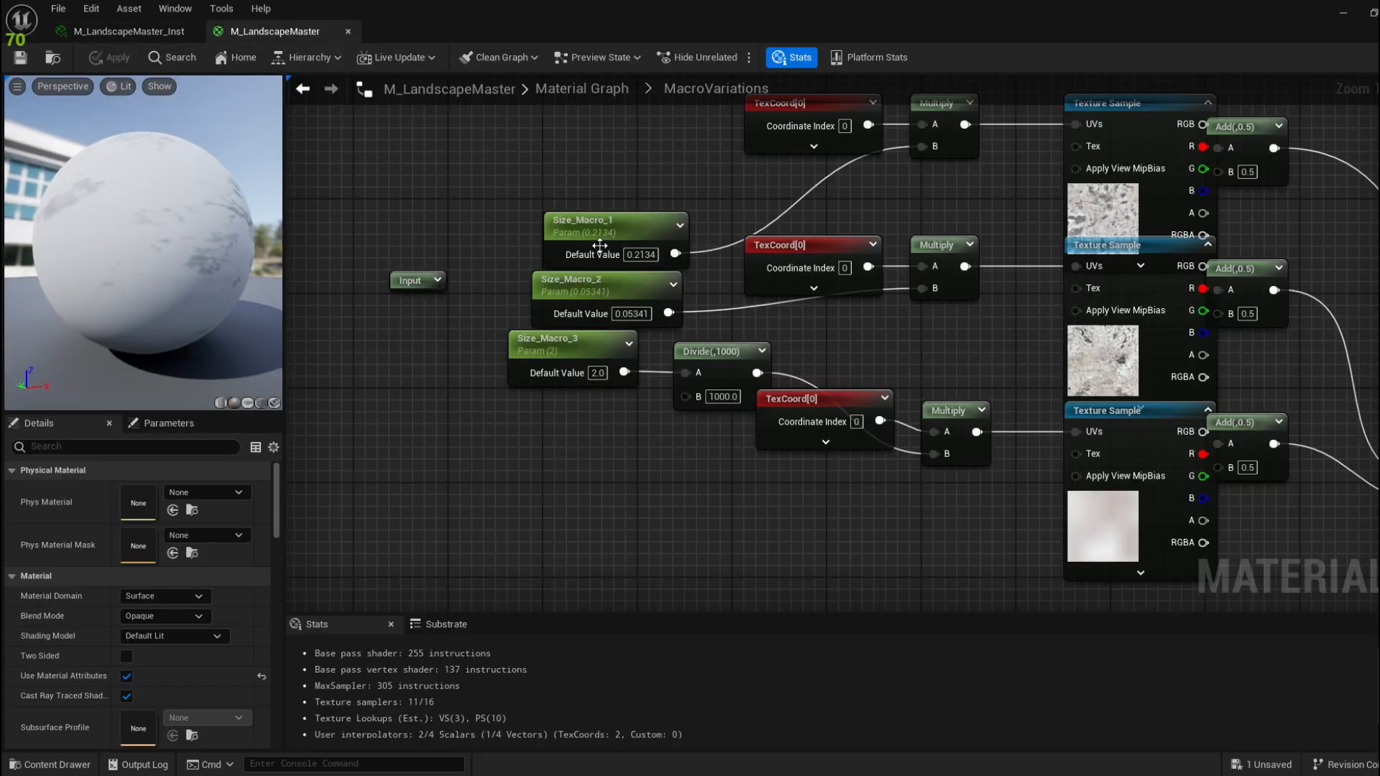
Assign the Size_Alpha parameter in the UV_Adjustments subgraph to the Marco and Alpha Size group and return to the material instance
{"action": "left_click", "coordinate": [598, 89]}
{"action": "scroll", "coordinate": [460, 259], "scroll_direction": "up", "scroll_amount": 4}
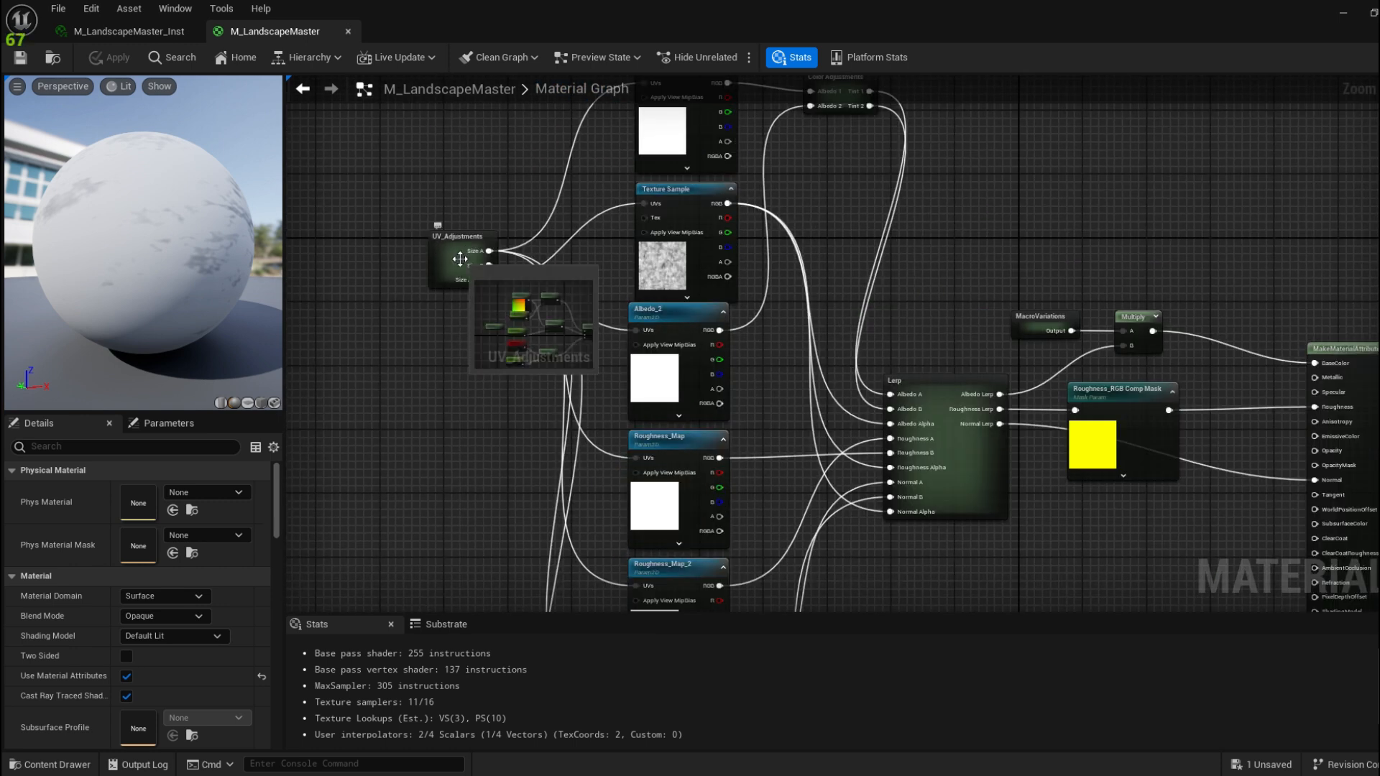
{"action": "double_click", "coordinate": [460, 259]}
{"action": "scroll", "coordinate": [667, 328], "scroll_direction": "up", "scroll_amount": 3}
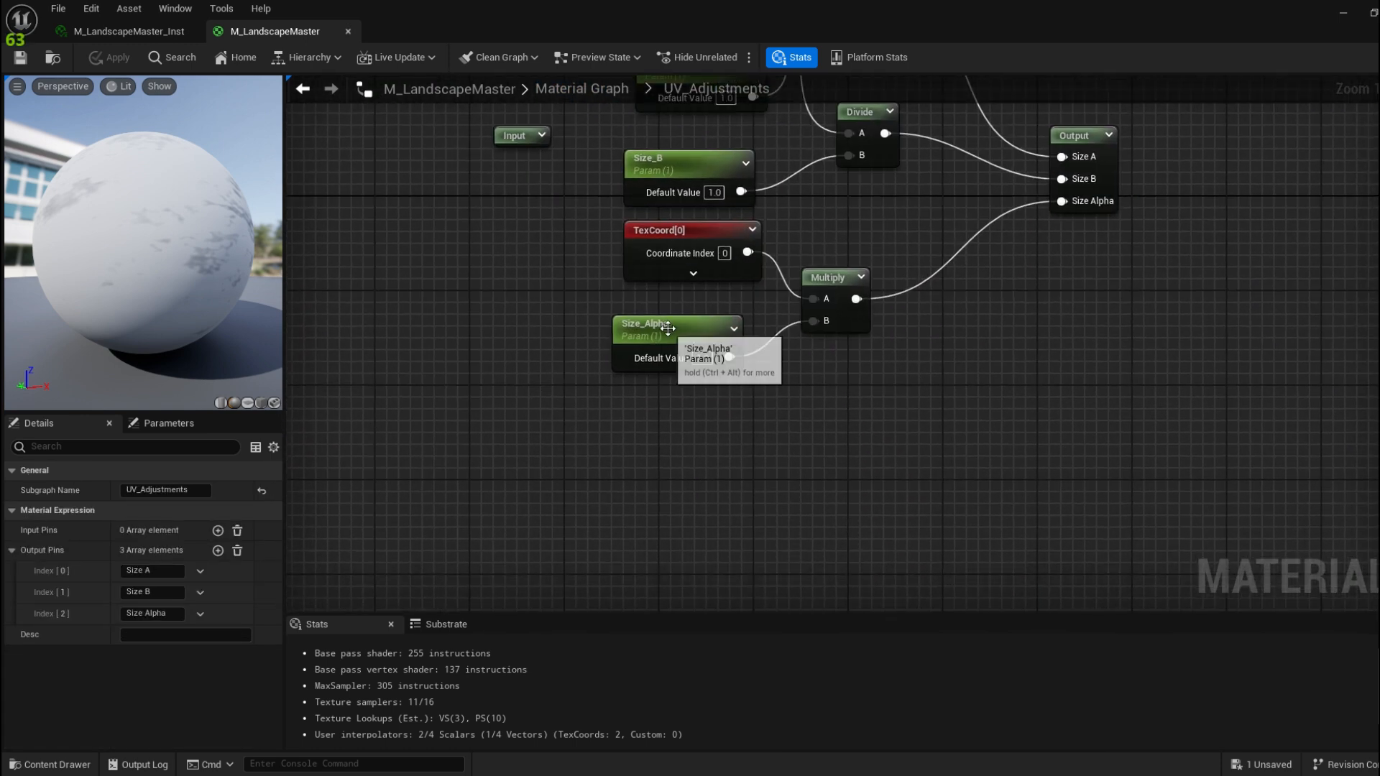
{"action": "left_click", "coordinate": [667, 328]}
{"action": "left_click", "coordinate": [191, 612]}
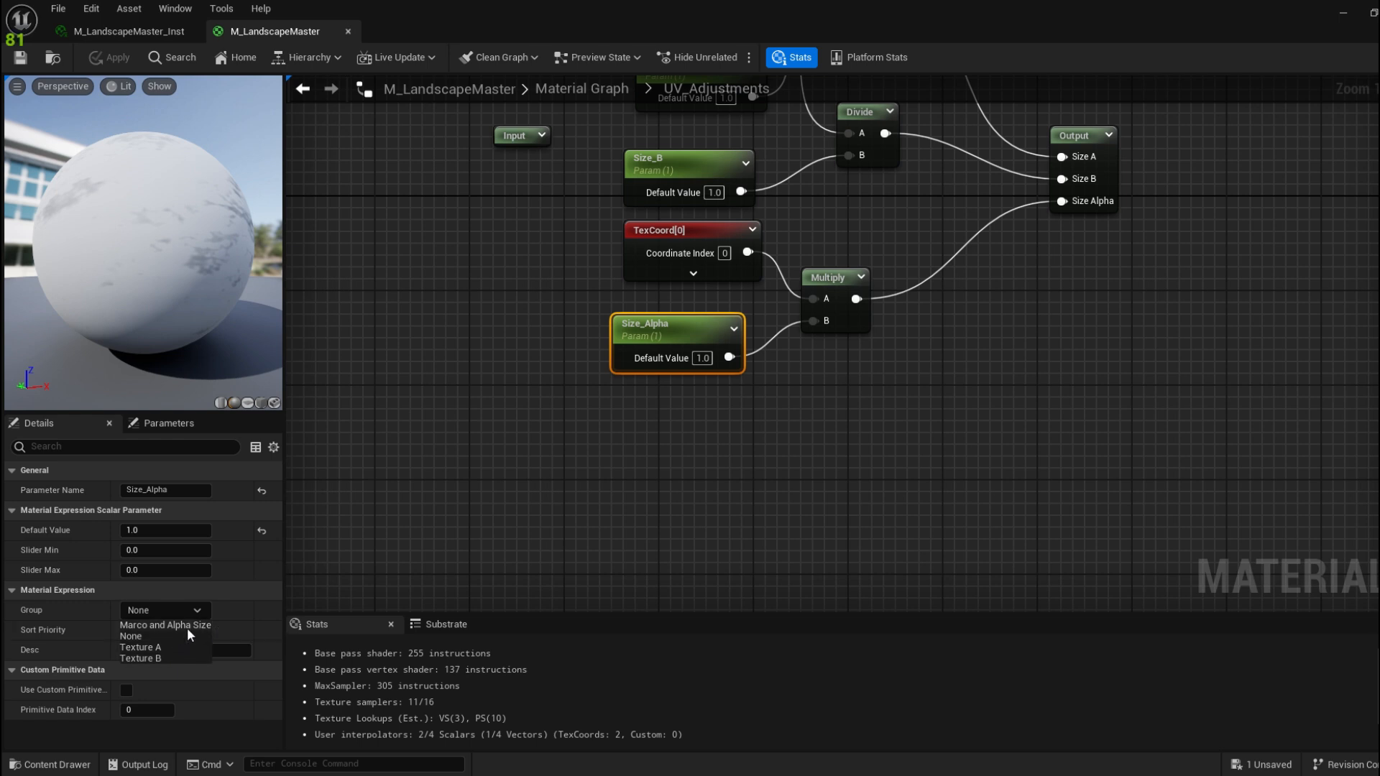
{"action": "left_click", "coordinate": [187, 625]}
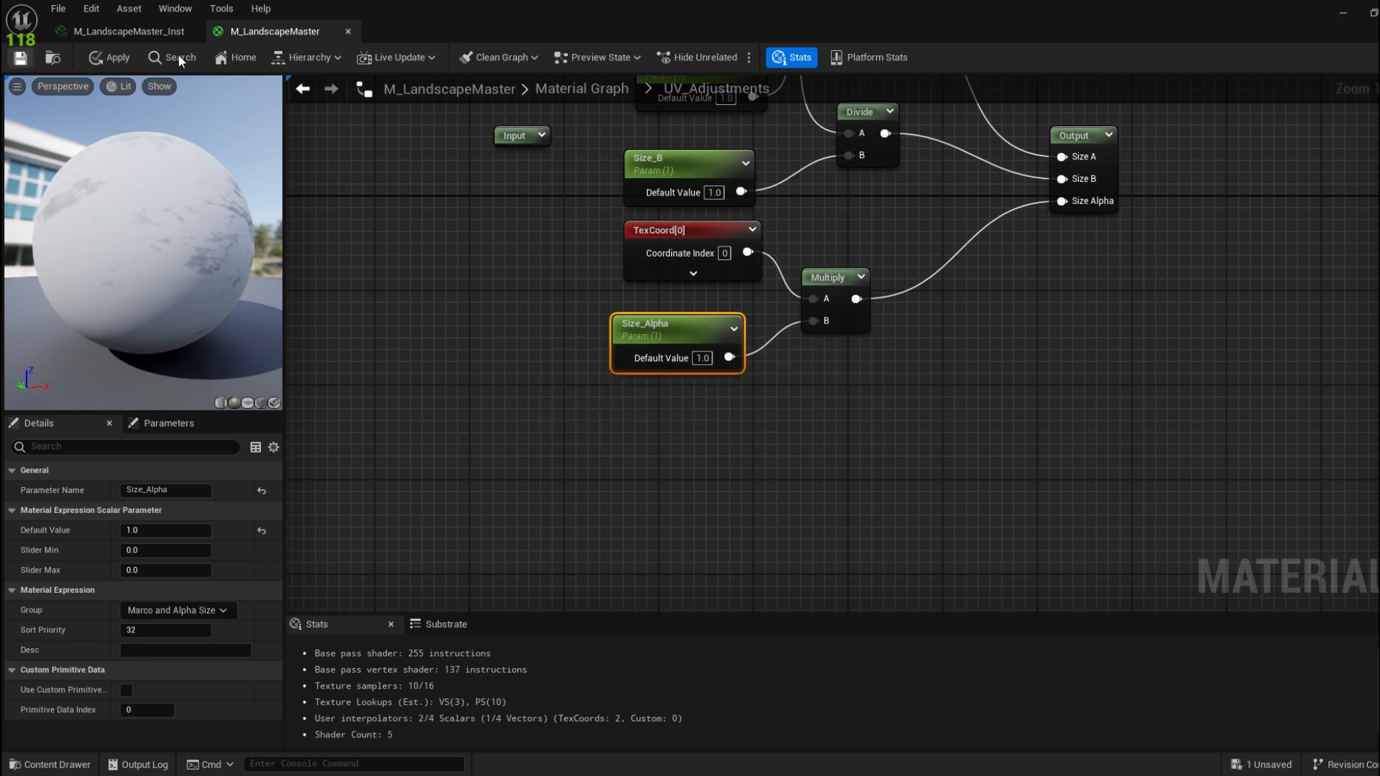
{"action": "left_click", "coordinate": [167, 34]}
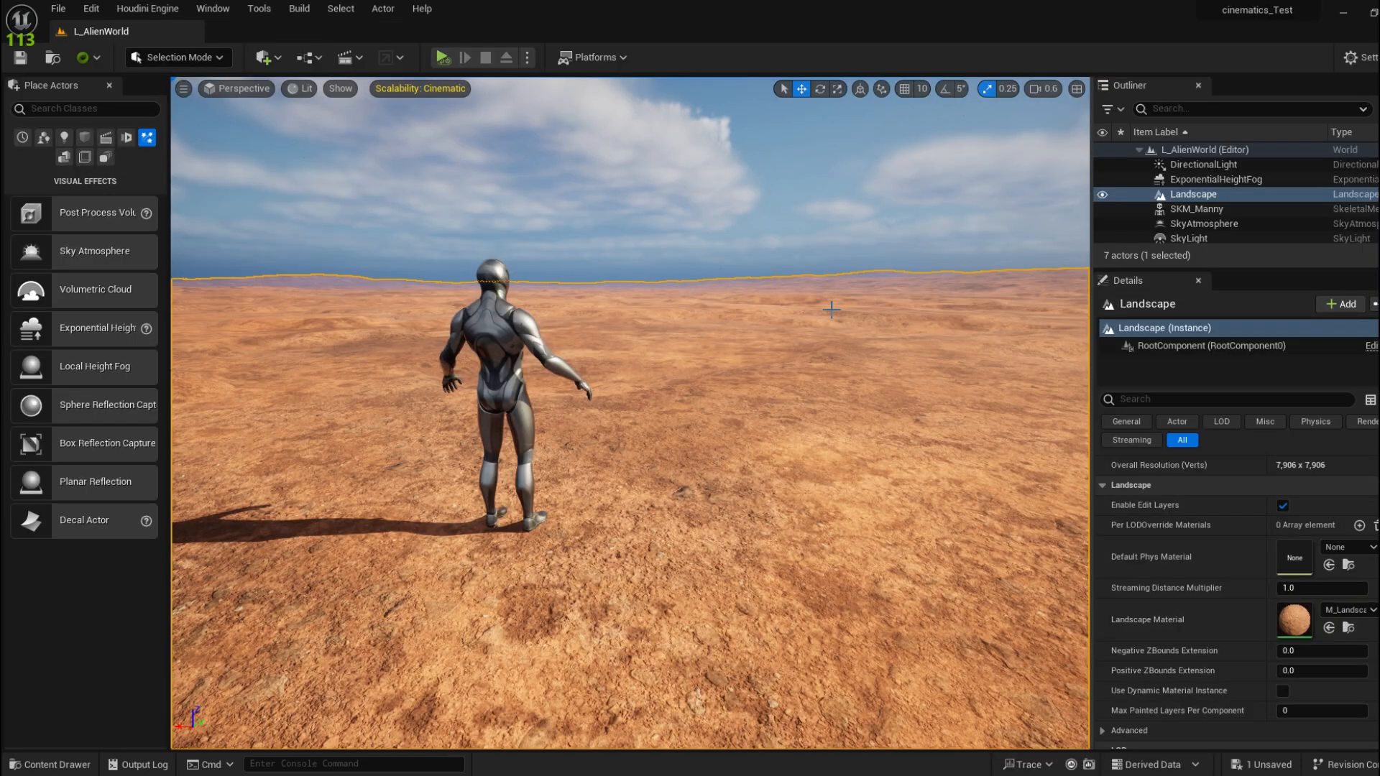
Switch the L_AlienWorld level editor to Foliage mode and widen the area that holds the foliage tools
{"action": "key", "text": "w"}
{"action": "right_click_drag", "start_coordinate": [832, 309], "coordinate": [844, 309]}
{"action": "key", "text": "s"}
{"action": "scroll", "coordinate": [832, 309], "scroll_direction": "down", "scroll_amount": 3}
{"action": "key", "text": "d"}
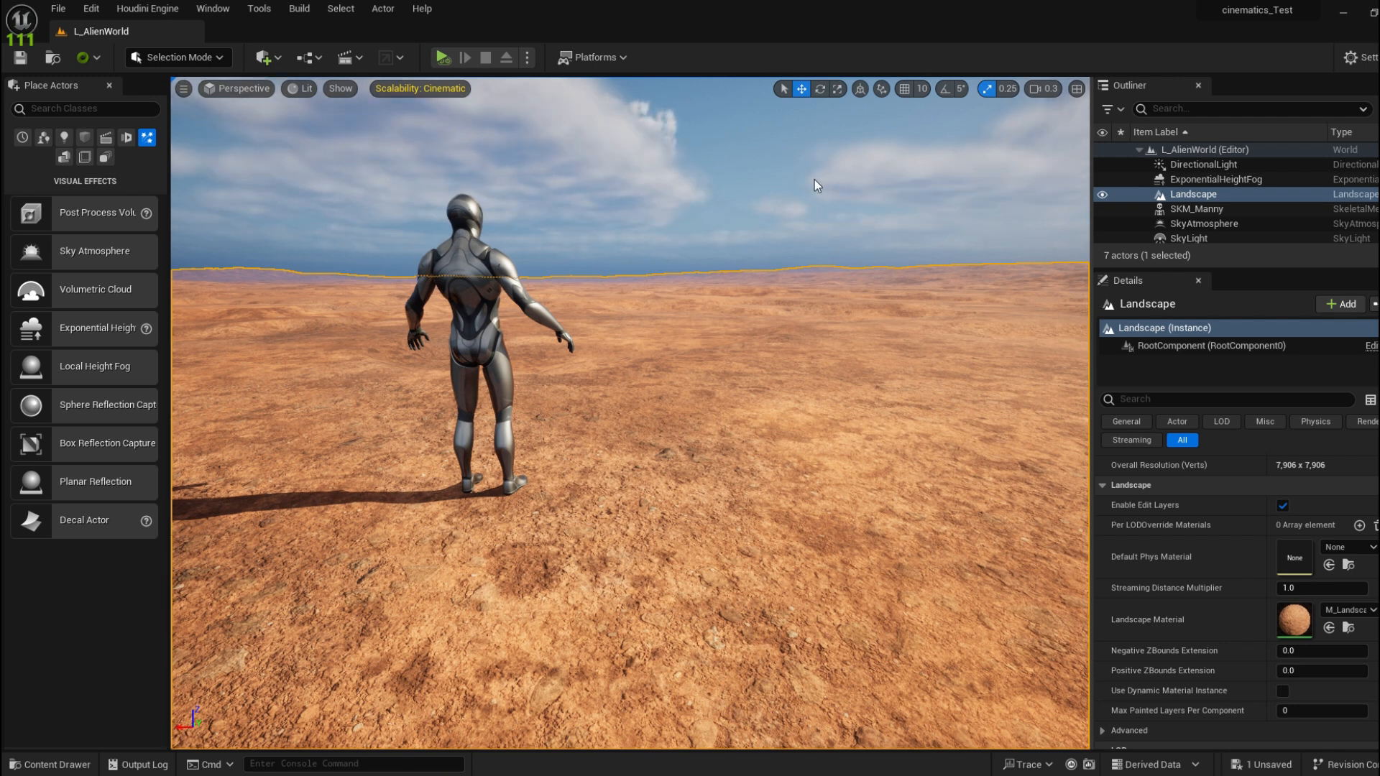
{"action": "left_click", "coordinate": [193, 64]}
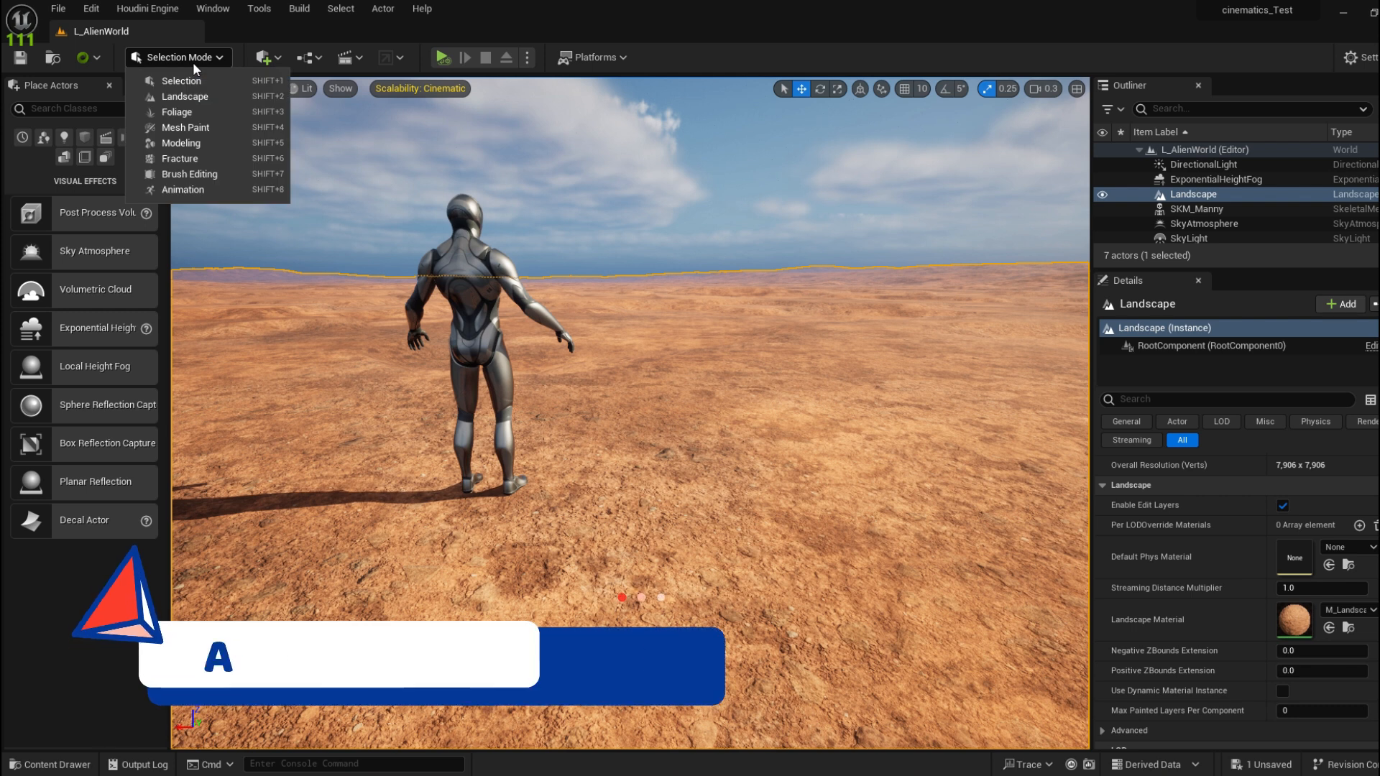
{"action": "left_click", "coordinate": [186, 112]}
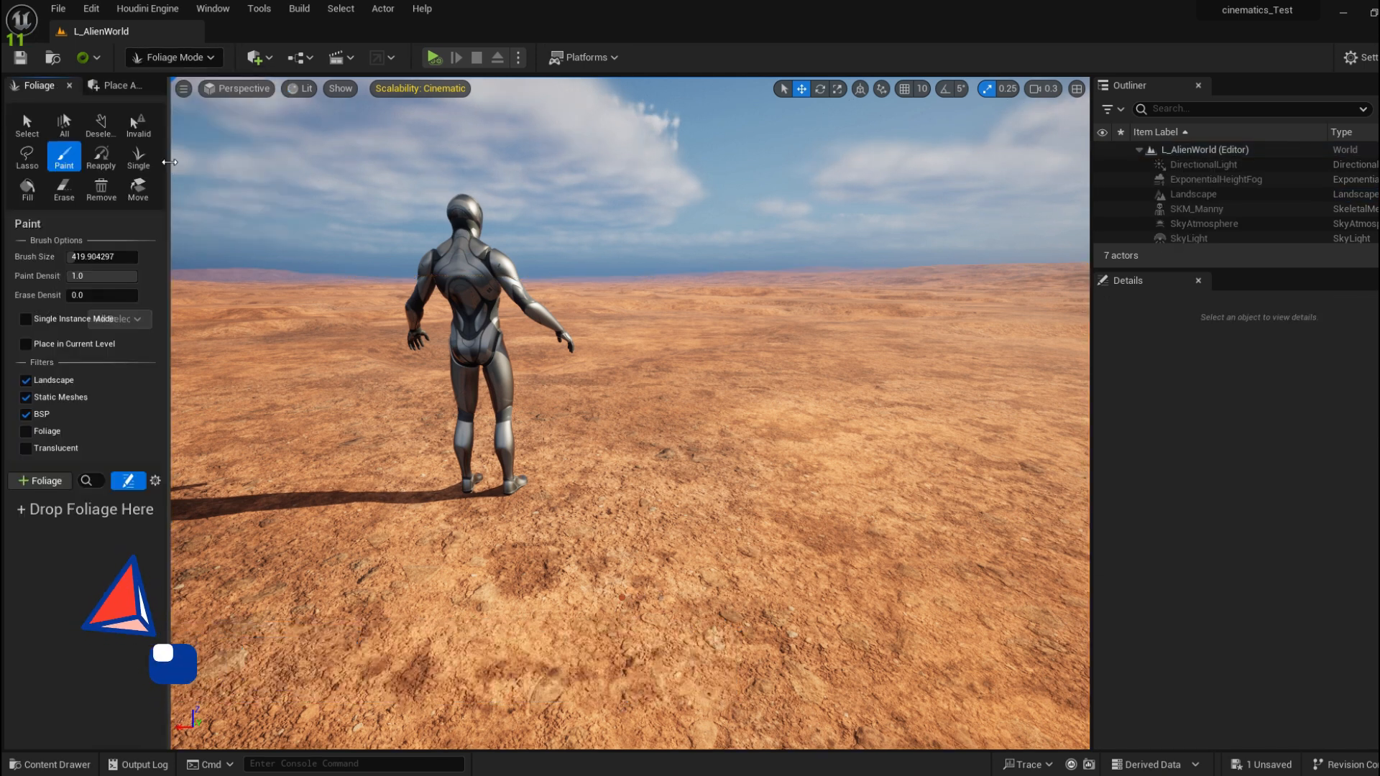
{"action": "left_click_drag", "start_coordinate": [170, 168], "coordinate": [386, 216]}
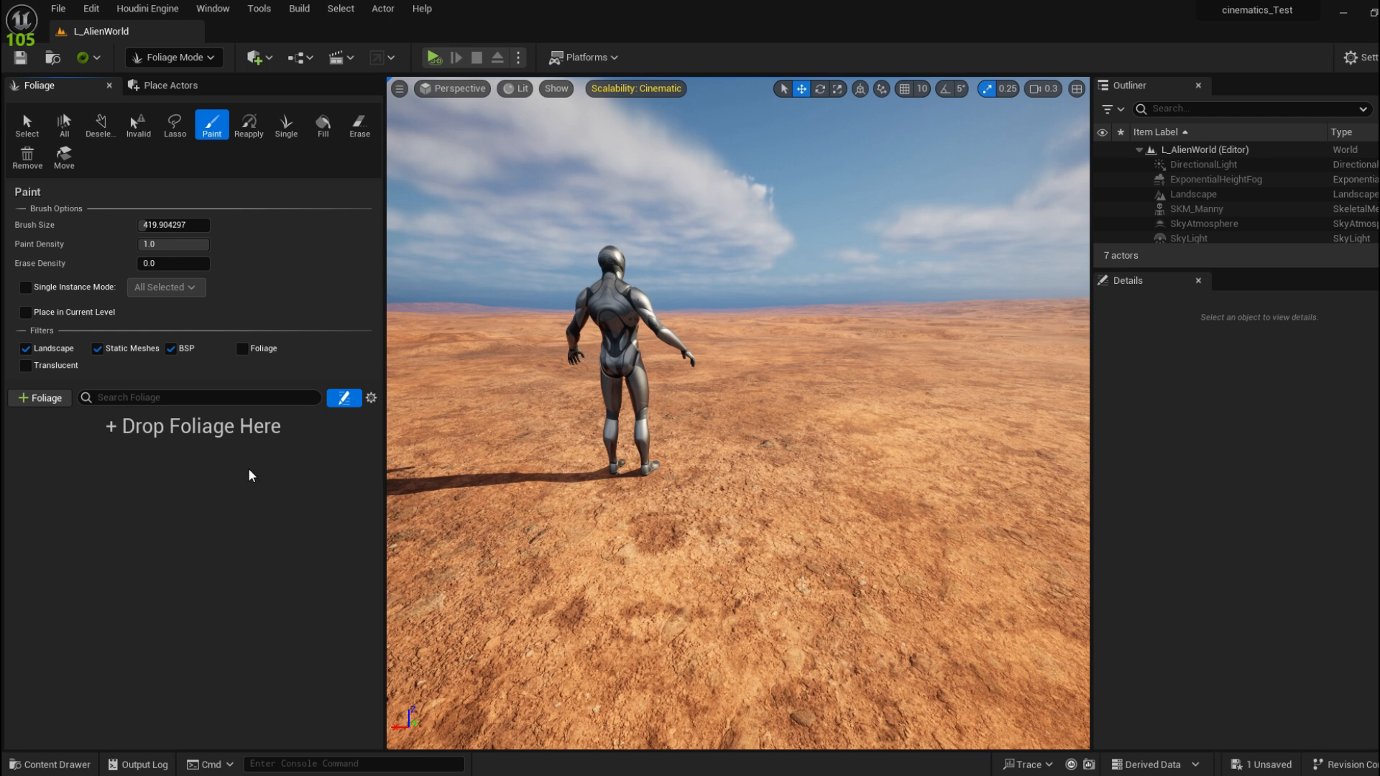
Open Quixel Bridge and search its 3D Assets for Pack
{"action": "left_click", "coordinate": [213, 9]}
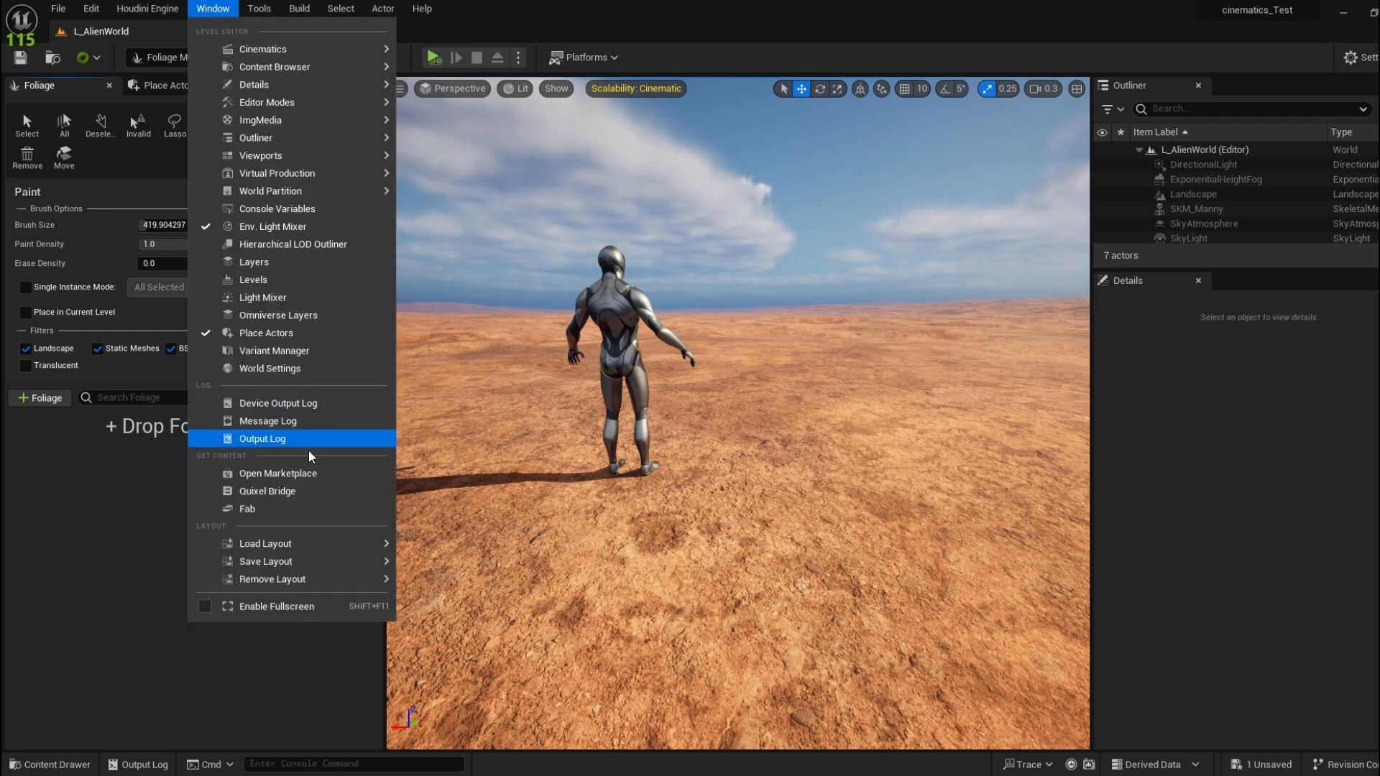
{"action": "left_click", "coordinate": [309, 491]}
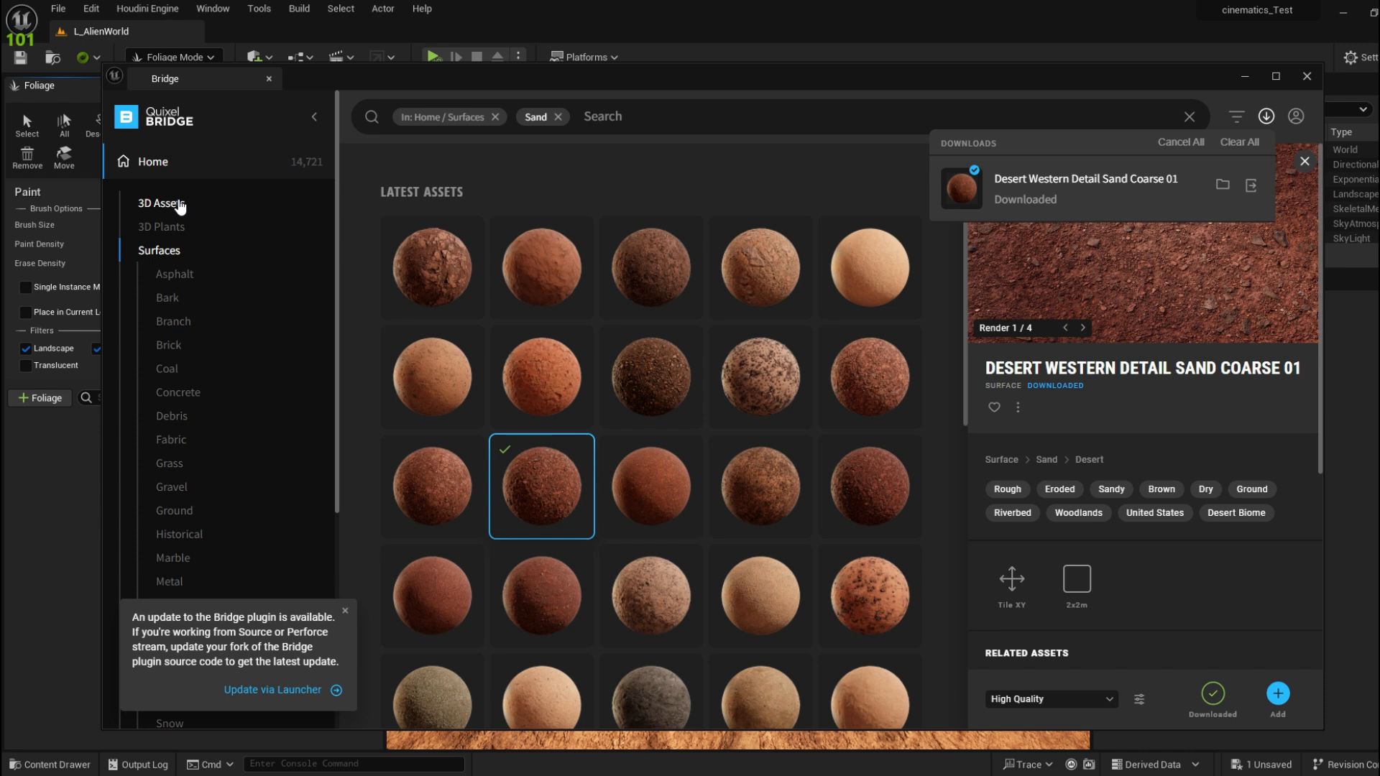
{"action": "left_click", "coordinate": [161, 203]}
{"action": "left_click", "coordinate": [543, 115]}
{"action": "type", "text": "Pack"}
{"action": "key", "text": "Return"}
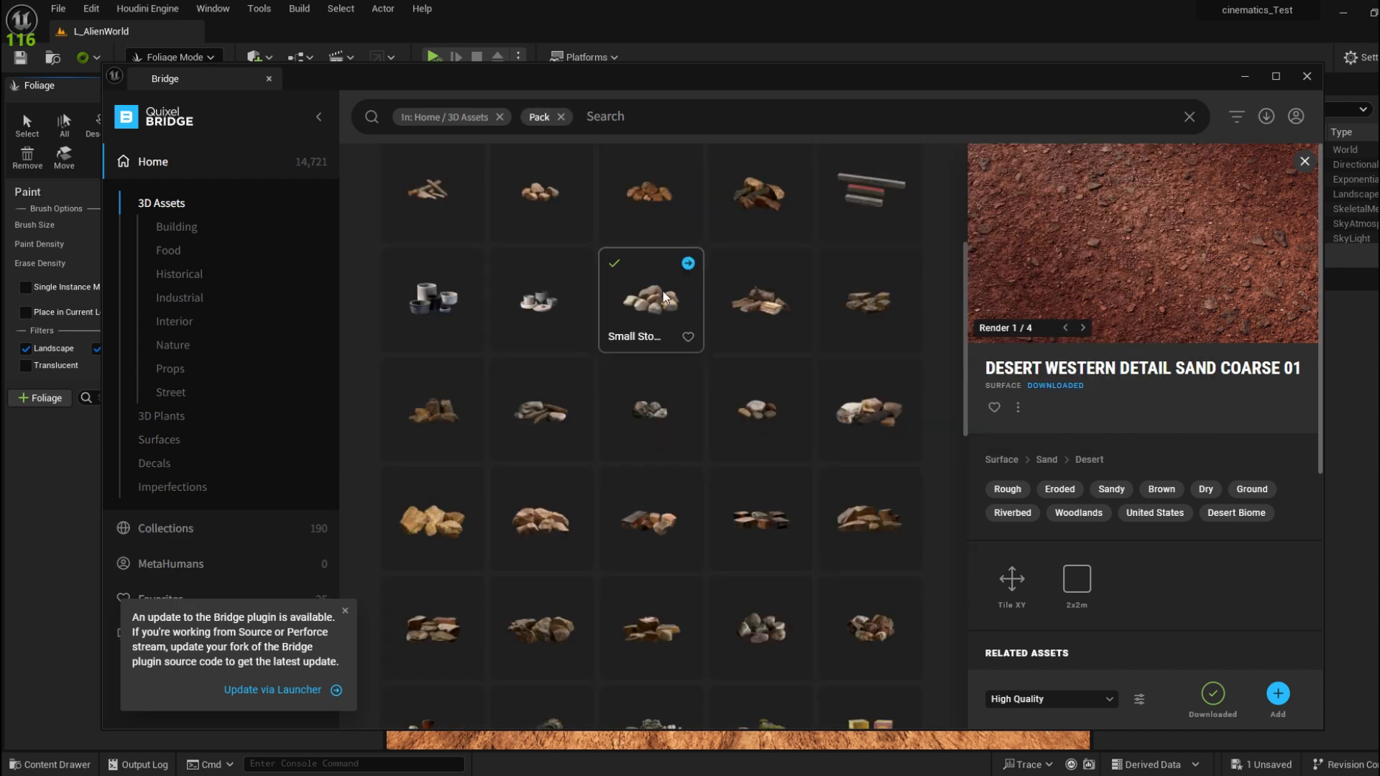
Bring the Small Stones pack from Bridge into the project and put the Bridge window away
{"action": "left_click", "coordinate": [648, 305]}
{"action": "left_click_drag", "start_coordinate": [787, 83], "coordinate": [581, 48]}
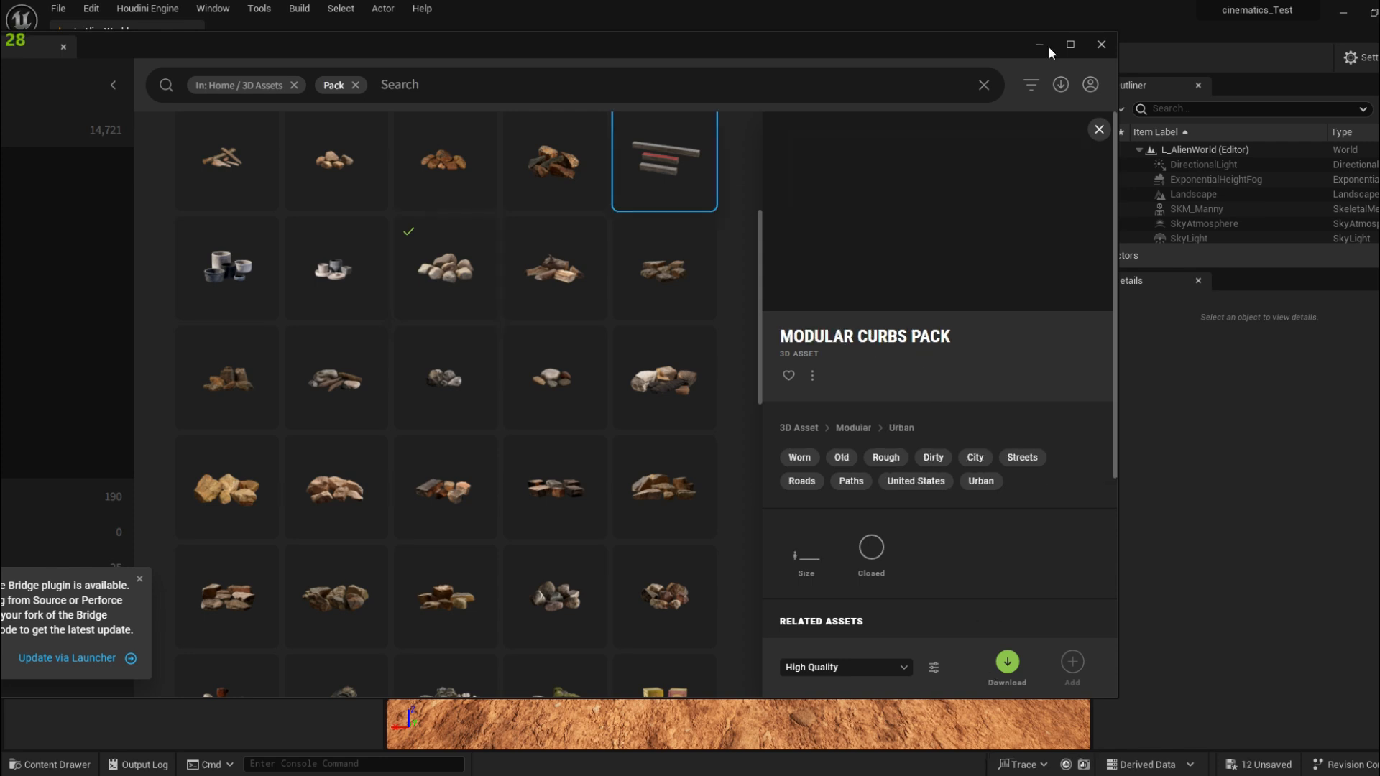
{"action": "mouse_move", "coordinate": [964, 51]}
{"action": "left_mouse_down"}
{"action": "mouse_move", "coordinate": [863, 61]}
{"action": "mouse_move", "coordinate": [936, 52]}
{"action": "left_mouse_up"}
{"action": "left_click", "coordinate": [1008, 49]}
{"action": "left_click_drag", "start_coordinate": [568, 186], "coordinate": [676, 156]}
Add all 14 static meshes of the Small Stones pack to the foliage list and put the Content Browser away
{"action": "left_click", "coordinate": [429, 245]}
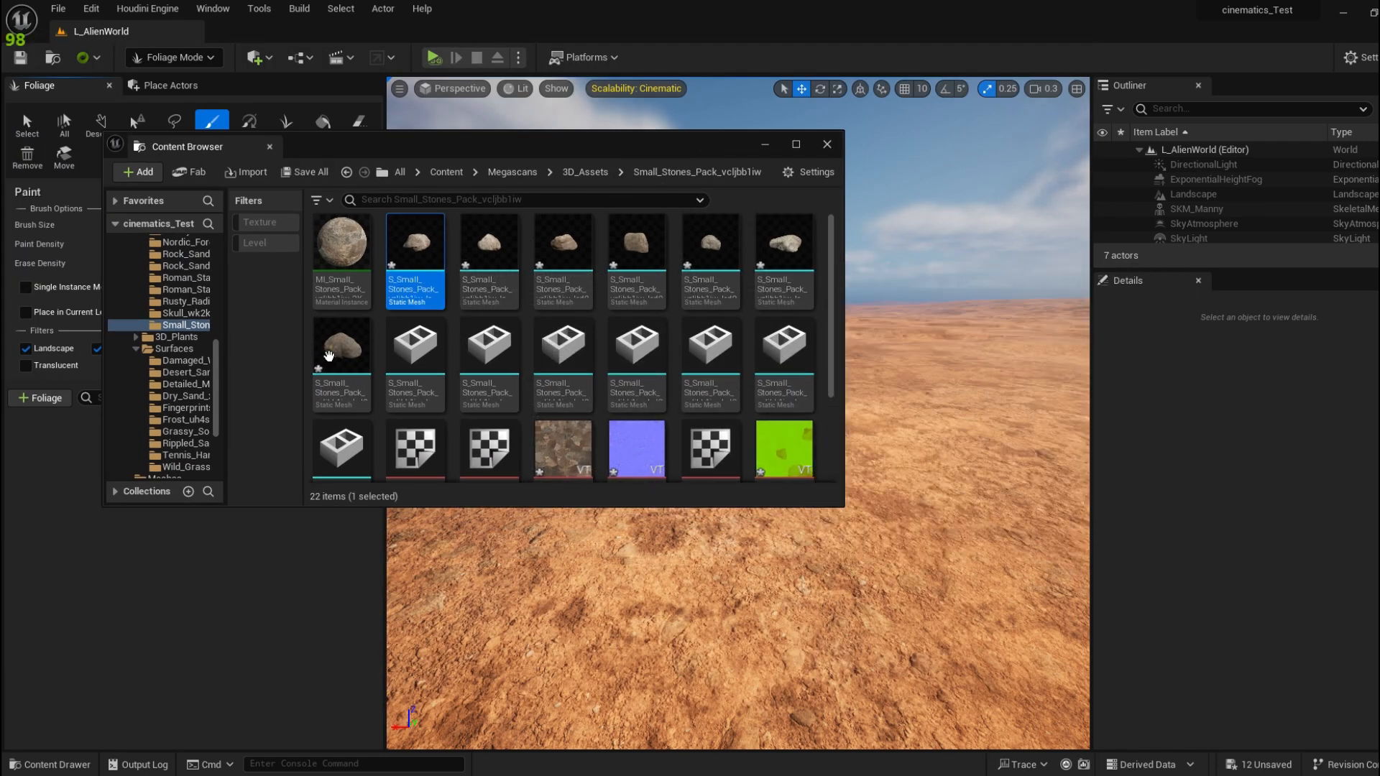
{"action": "left_click", "coordinate": [343, 449], "text": "shift"}
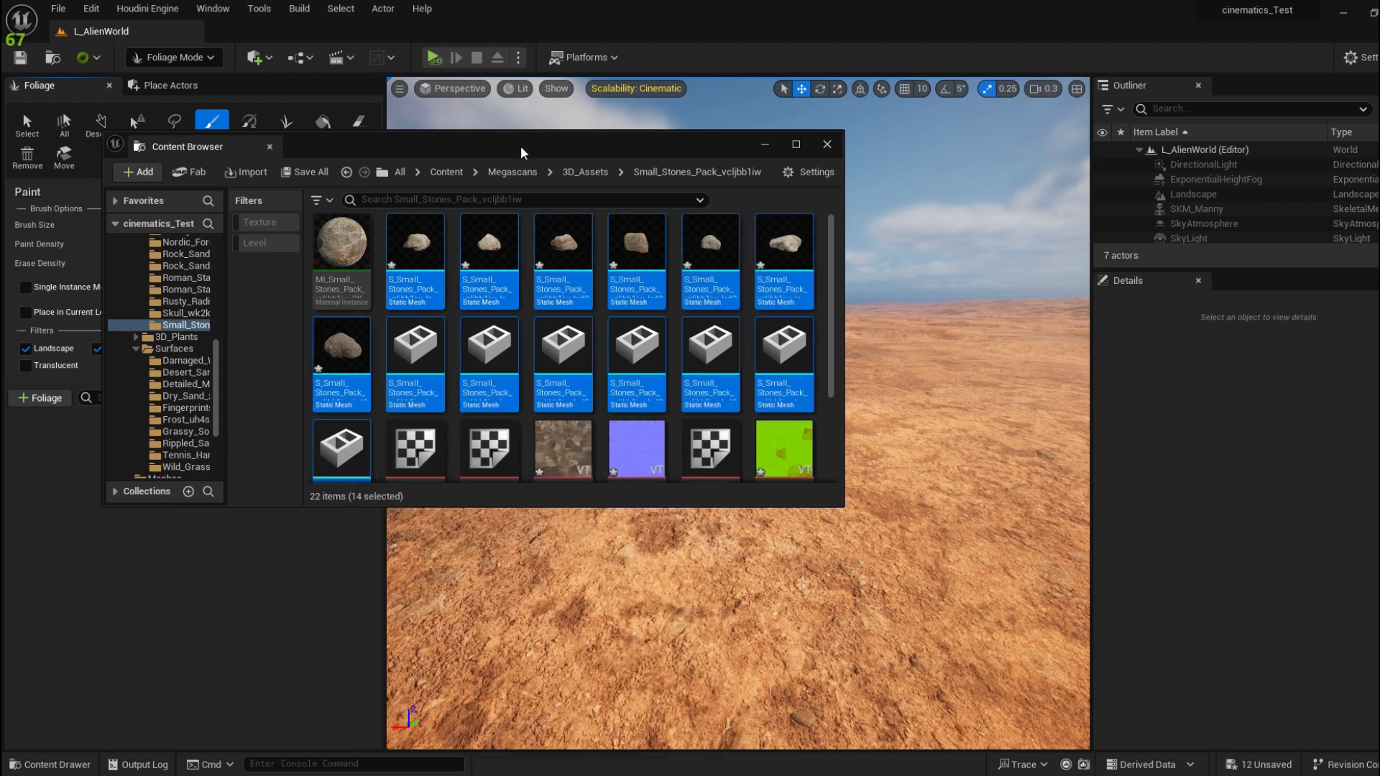
{"action": "left_click_drag", "start_coordinate": [431, 146], "coordinate": [937, 115]}
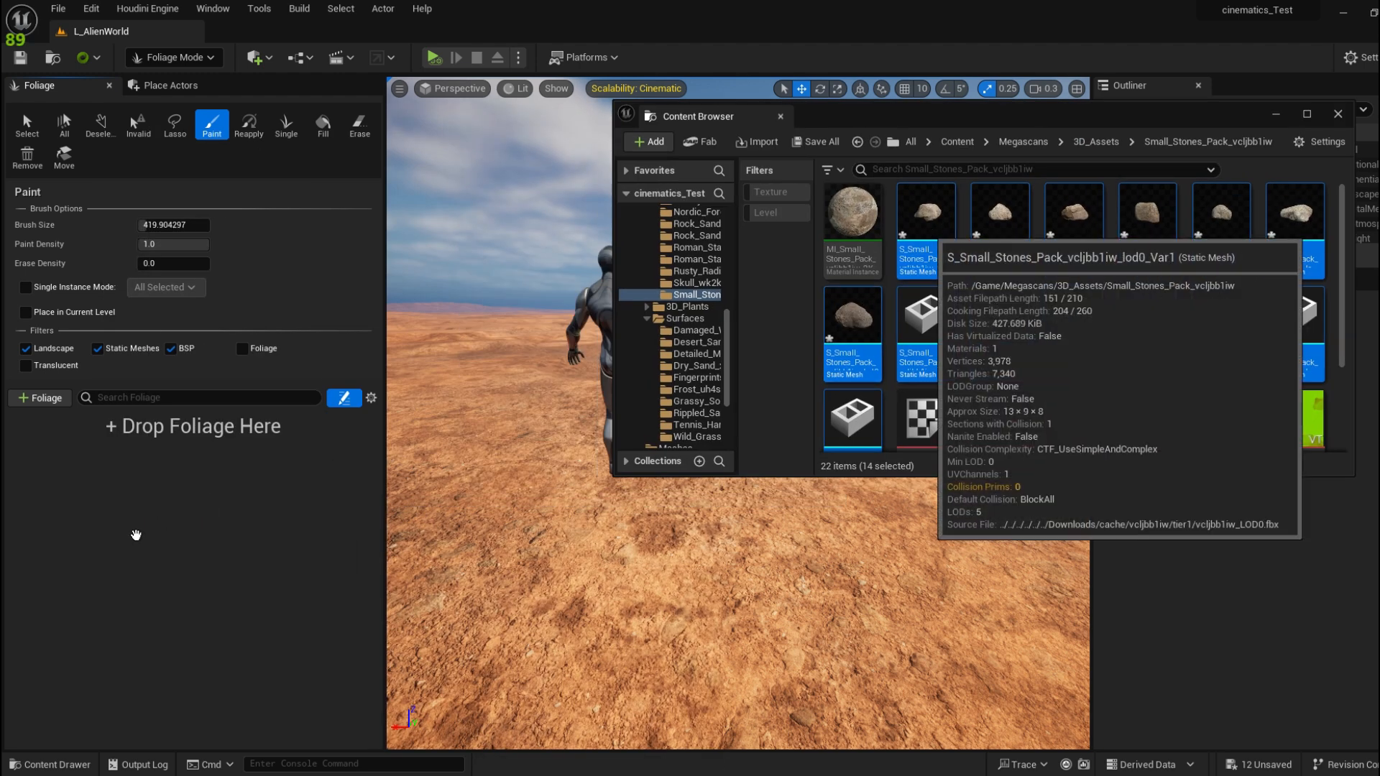
{"action": "mouse_move", "coordinate": [927, 232]}
{"action": "left_mouse_down"}
{"action": "mouse_move", "coordinate": [137, 535]}
{"action": "mouse_move", "coordinate": [646, 350]}
{"action": "mouse_move", "coordinate": [224, 478]}
{"action": "left_mouse_up"}
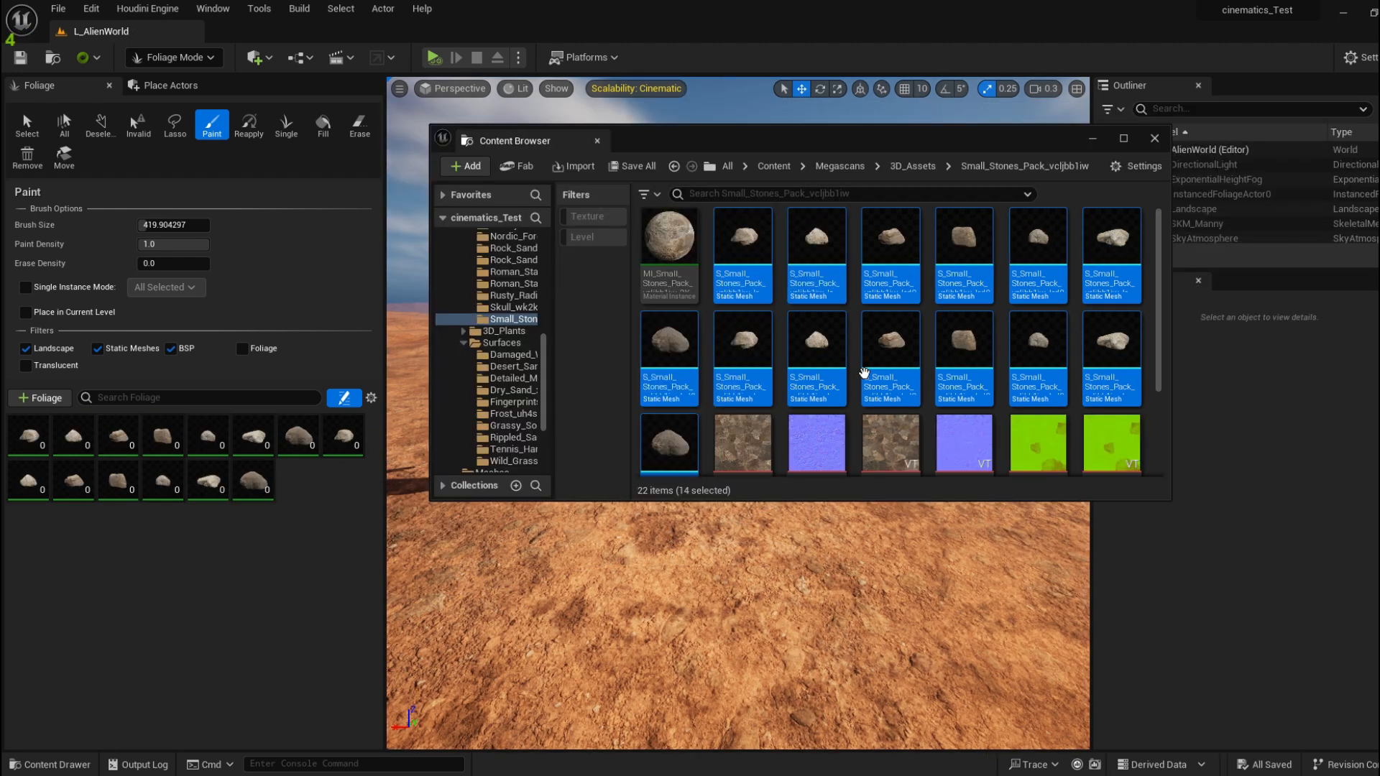
{"action": "left_click", "coordinate": [1092, 140]}
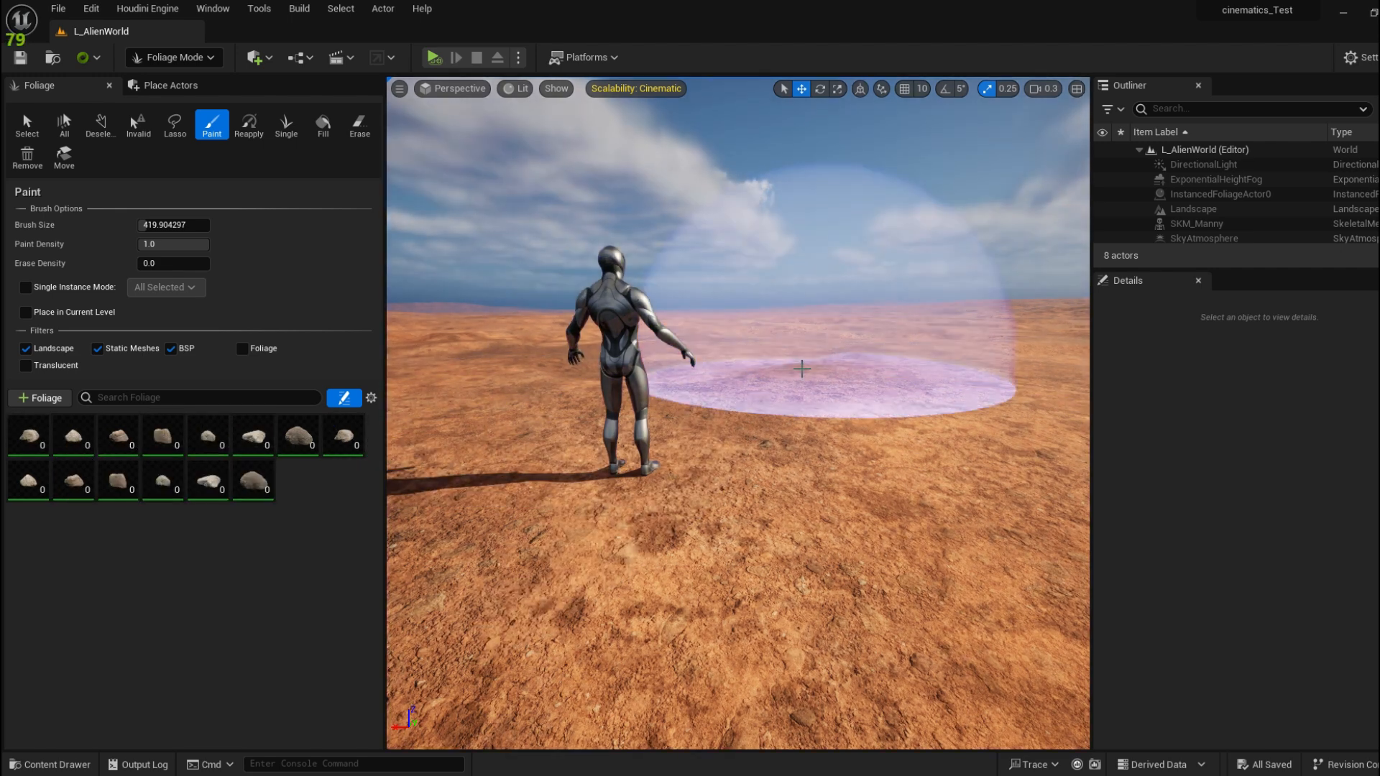
Paint a patch of small stones on the ground beside the mannequin at paint density 1.0
{"action": "mouse_move", "coordinate": [804, 368]}
{"action": "right_mouse_down"}
{"action": "mouse_move", "coordinate": [804, 517]}
{"action": "mouse_move", "coordinate": [795, 388]}
{"action": "right_mouse_up"}
{"action": "key", "text": "s"}
{"action": "scroll", "coordinate": [804, 481], "scroll_direction": "up", "scroll_amount": 5}
{"action": "key", "text": "s"}
{"action": "mouse_move", "coordinate": [795, 452]}
{"action": "right_mouse_down"}
{"action": "mouse_move", "coordinate": [768, 453]}
{"action": "mouse_move", "coordinate": [808, 460]}
{"action": "right_mouse_up"}
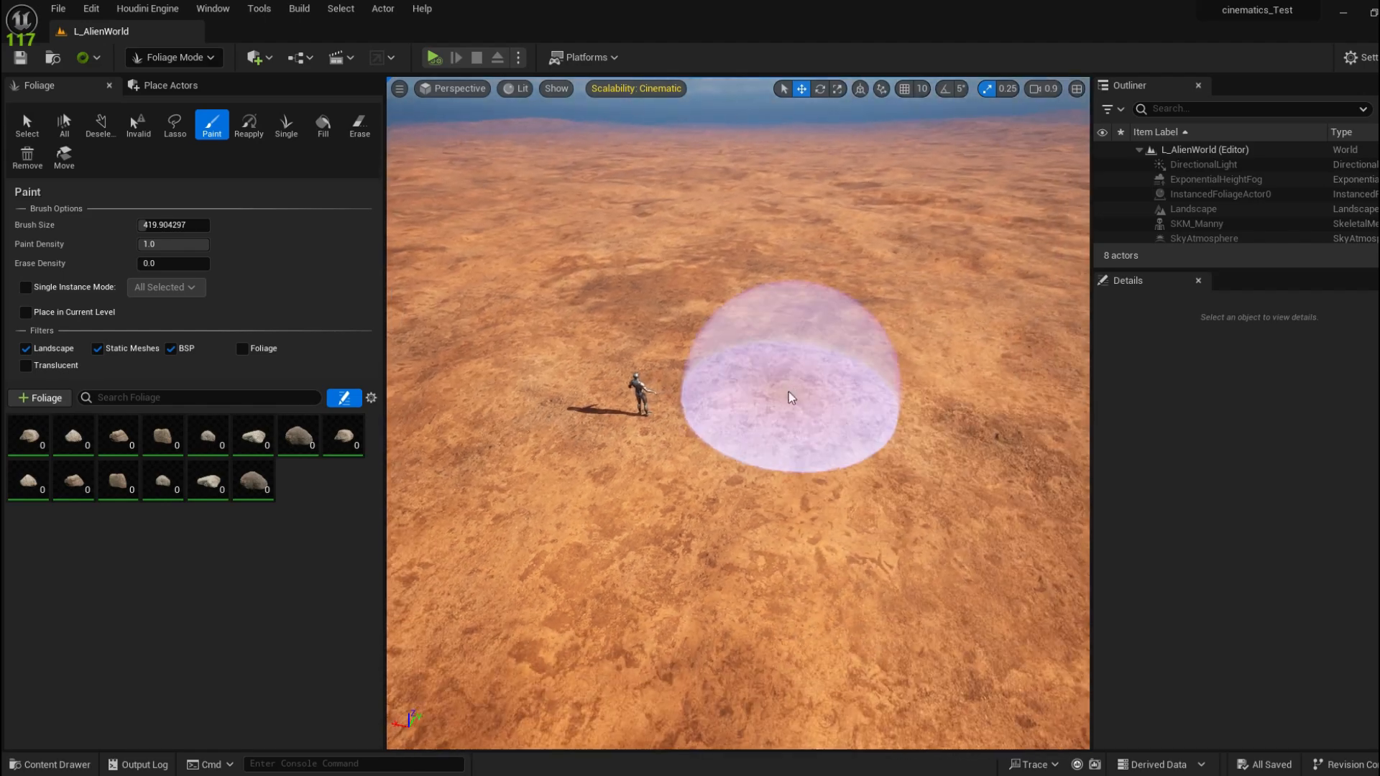
{"action": "mouse_move", "coordinate": [793, 396]}
{"action": "left_mouse_down"}
{"action": "mouse_move", "coordinate": [571, 353]}
{"action": "mouse_move", "coordinate": [853, 535]}
{"action": "mouse_move", "coordinate": [941, 388]}
{"action": "left_mouse_up"}
Erase the densely painted stones on both sides of the mannequin
{"action": "mouse_move", "coordinate": [941, 388]}
{"action": "right_mouse_down"}
{"action": "mouse_move", "coordinate": [923, 417]}
{"action": "mouse_move", "coordinate": [941, 359]}
{"action": "mouse_move", "coordinate": [826, 356]}
{"action": "mouse_move", "coordinate": [823, 344]}
{"action": "mouse_move", "coordinate": [934, 363]}
{"action": "mouse_move", "coordinate": [812, 338]}
{"action": "right_mouse_up"}
{"action": "key", "text": "w"}
{"action": "key", "text": "w"}
{"action": "key", "text": "s"}
{"action": "scroll", "coordinate": [920, 363], "scroll_direction": "down", "scroll_amount": 3}
{"action": "key", "text": "w"}
{"action": "key", "text": "s"}
{"action": "mouse_move", "coordinate": [891, 396]}
{"action": "right_mouse_down"}
{"action": "mouse_move", "coordinate": [934, 394]}
{"action": "mouse_move", "coordinate": [934, 446]}
{"action": "mouse_move", "coordinate": [891, 396]}
{"action": "right_mouse_up"}
{"action": "key", "text": "s"}
{"action": "scroll", "coordinate": [891, 396], "scroll_direction": "up", "scroll_amount": 3}
{"action": "mouse_move", "coordinate": [942, 477]}
{"action": "left_mouse_down", "text": "shift"}
{"action": "mouse_move", "coordinate": [825, 305]}
{"action": "mouse_move", "coordinate": [580, 291]}
{"action": "left_mouse_up", "text": "shift"}
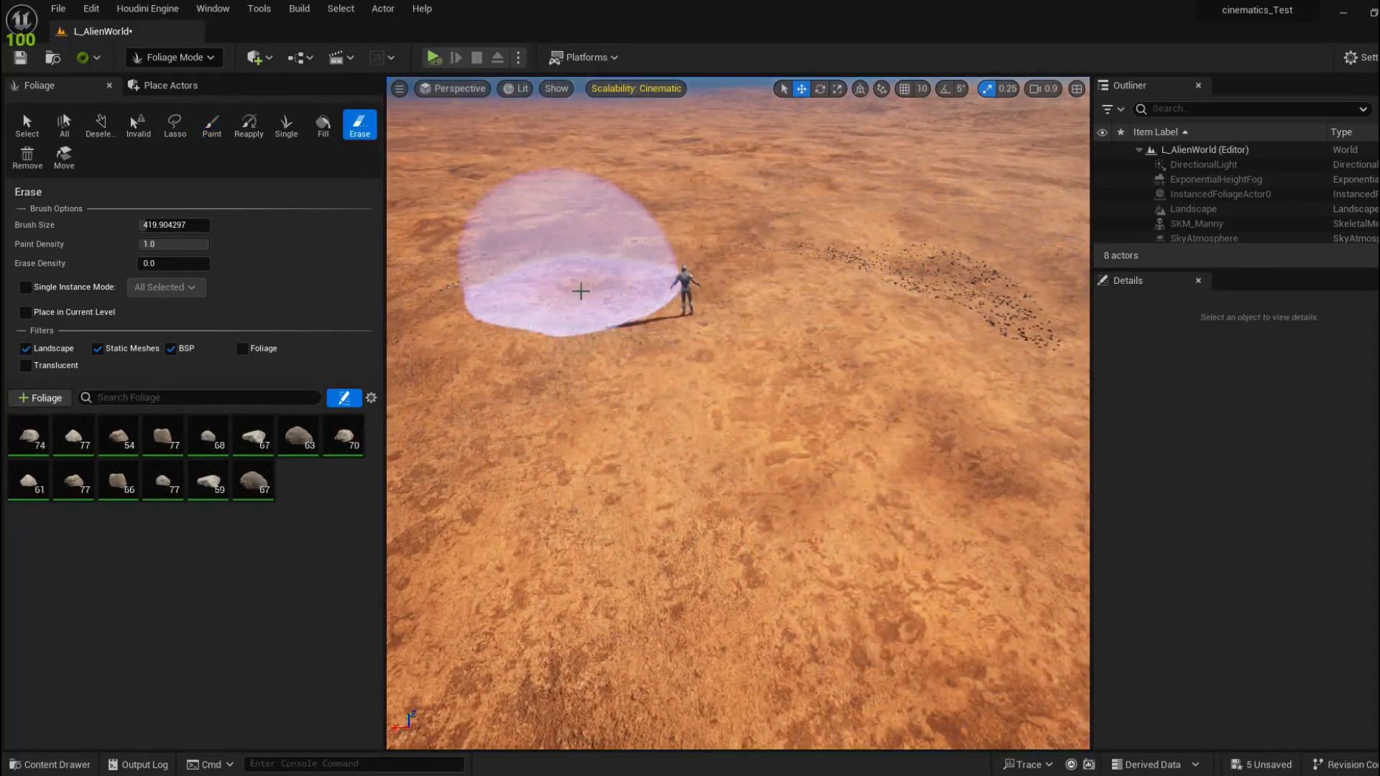
{"action": "mouse_move", "coordinate": [550, 340]}
{"action": "left_mouse_down", "text": "shift"}
{"action": "mouse_move", "coordinate": [825, 252]}
{"action": "mouse_move", "coordinate": [820, 235]}
{"action": "left_mouse_up", "text": "shift"}
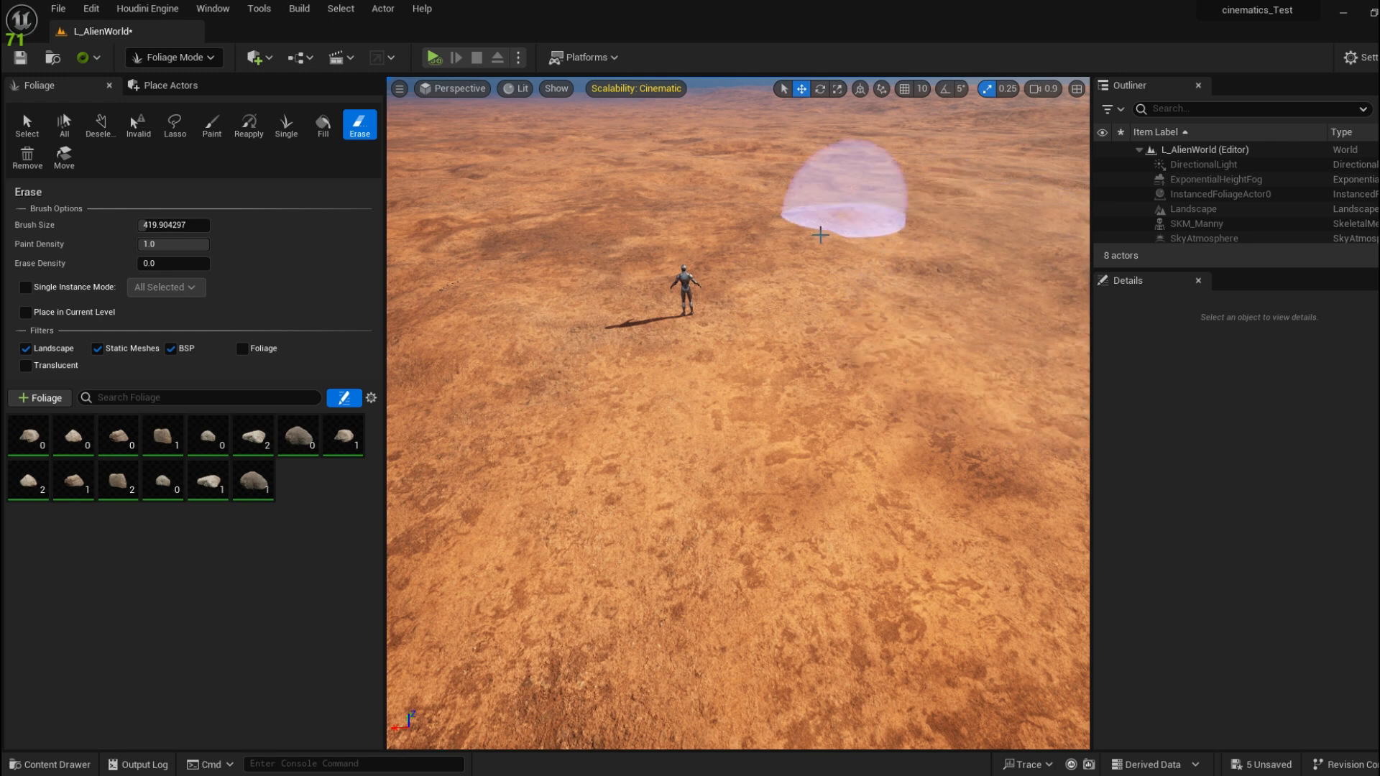
Erase the stones scattered around the mannequin at paint density 0.1
{"action": "right_click_drag", "start_coordinate": [733, 438], "coordinate": [733, 388]}
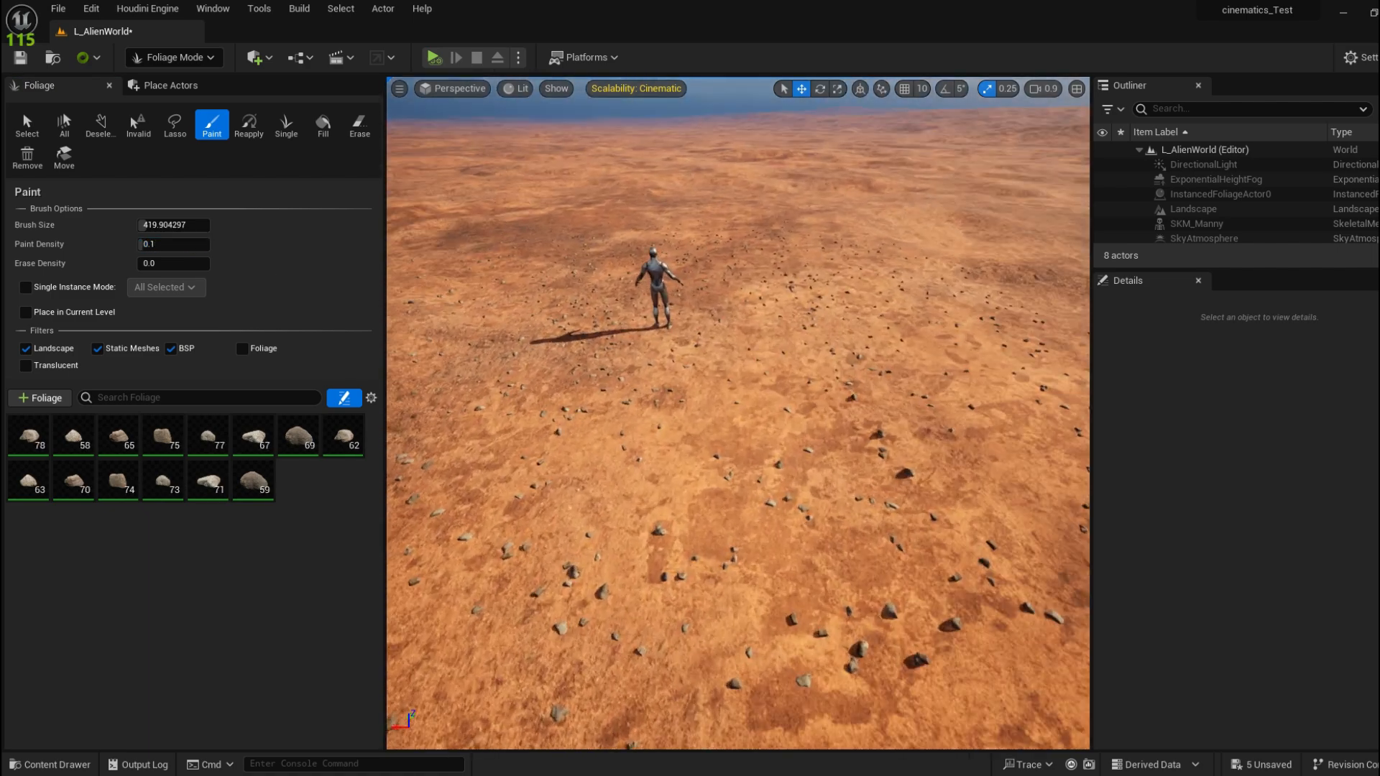
{"action": "mouse_move", "coordinate": [738, 413]}
{"action": "right_mouse_down"}
{"action": "mouse_move", "coordinate": [720, 343]}
{"action": "mouse_move", "coordinate": [718, 368]}
{"action": "right_mouse_up"}
{"action": "key", "text": "s"}
{"action": "key", "text": "w"}
{"action": "scroll", "coordinate": [721, 344], "scroll_direction": "down", "scroll_amount": 3}
{"action": "key", "text": "s"}
{"action": "scroll", "coordinate": [720, 348], "scroll_direction": "up", "scroll_amount": 2}
{"action": "right_click_drag", "start_coordinate": [890, 570], "coordinate": [862, 570]}
{"action": "mouse_move", "coordinate": [890, 570]}
{"action": "left_mouse_down", "text": "shift"}
{"action": "mouse_move", "coordinate": [841, 388]}
{"action": "mouse_move", "coordinate": [528, 513]}
{"action": "mouse_move", "coordinate": [528, 240]}
{"action": "mouse_move", "coordinate": [618, 169]}
{"action": "left_mouse_up", "text": "shift"}
Set the foliage paint density to 0.05 and paint small stones on the ground around the mannequin
{"action": "left_click", "coordinate": [212, 124]}
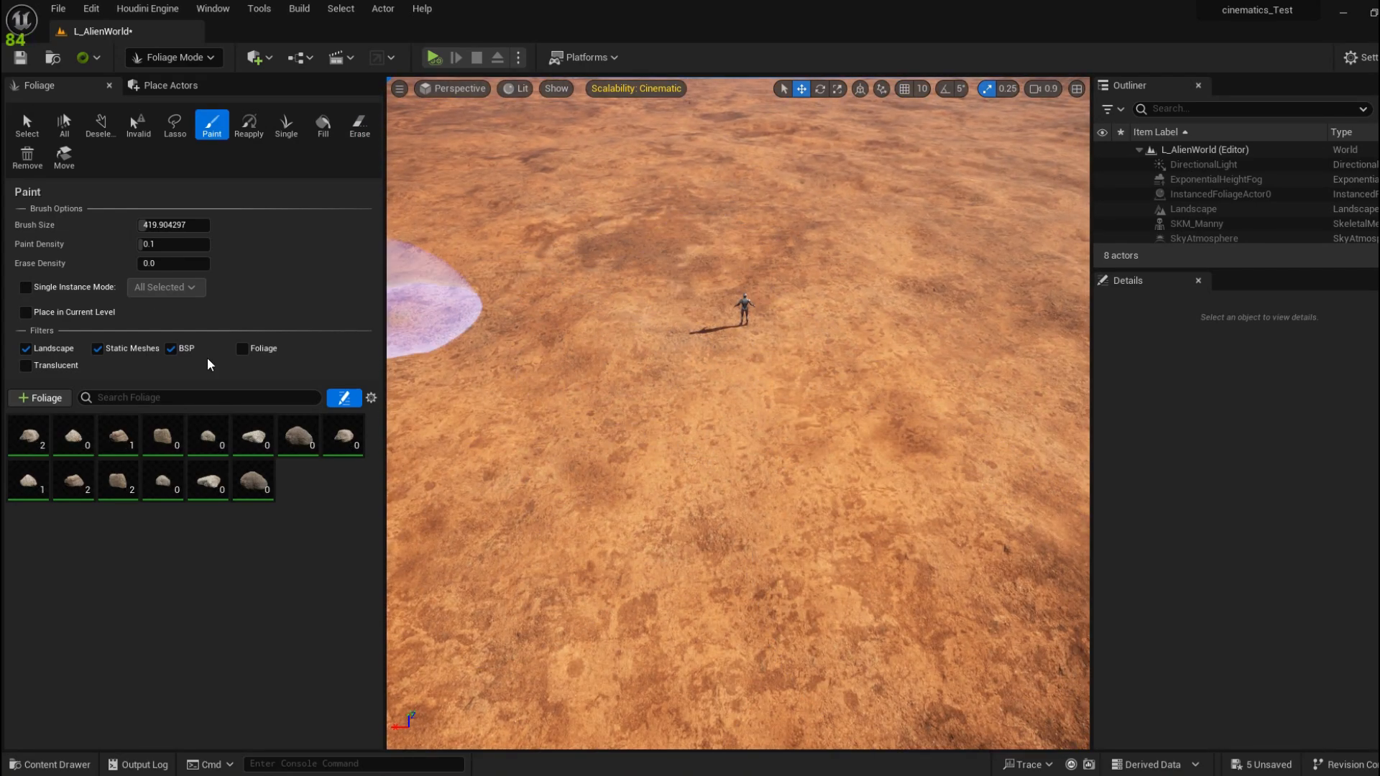
{"action": "left_click", "coordinate": [173, 245]}
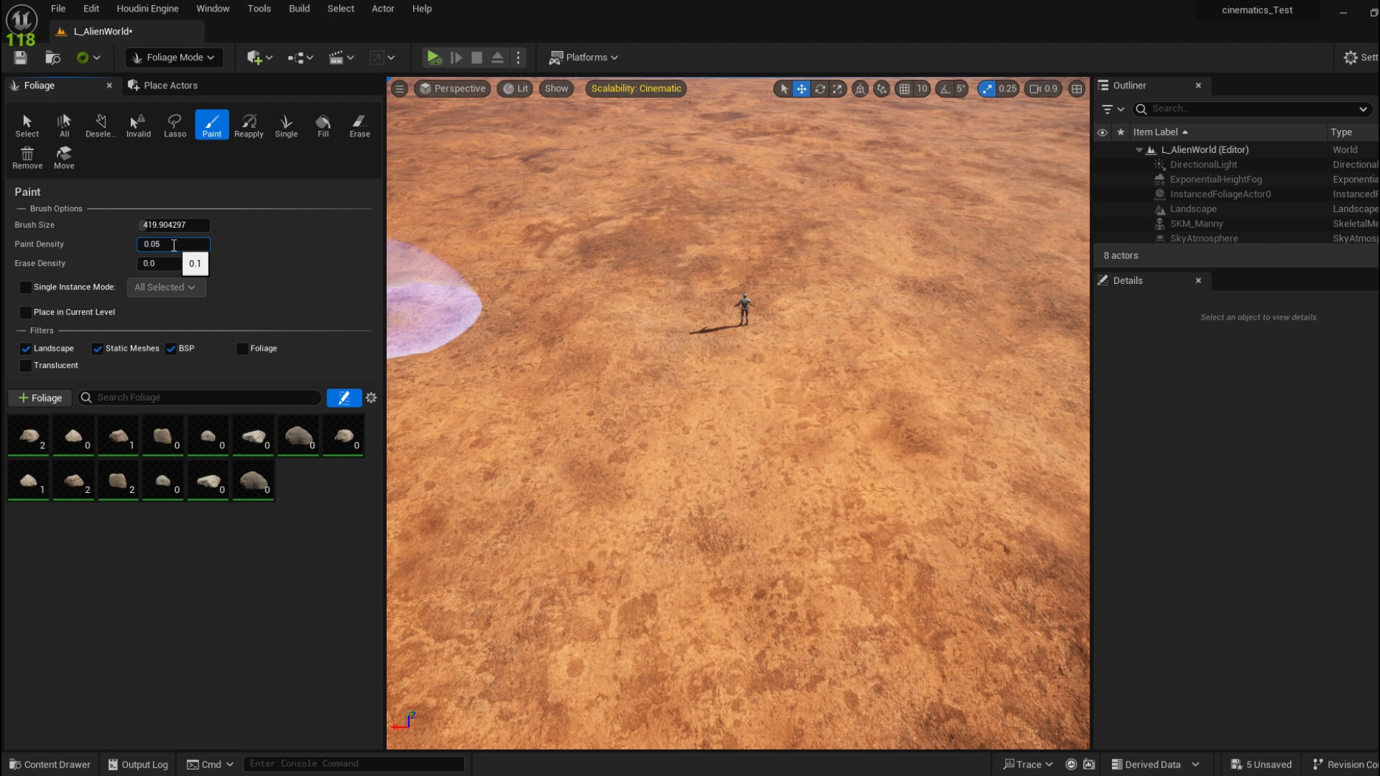
{"action": "key", "text": "Return"}
{"action": "left_click_drag", "start_coordinate": [743, 302], "coordinate": [506, 301]}
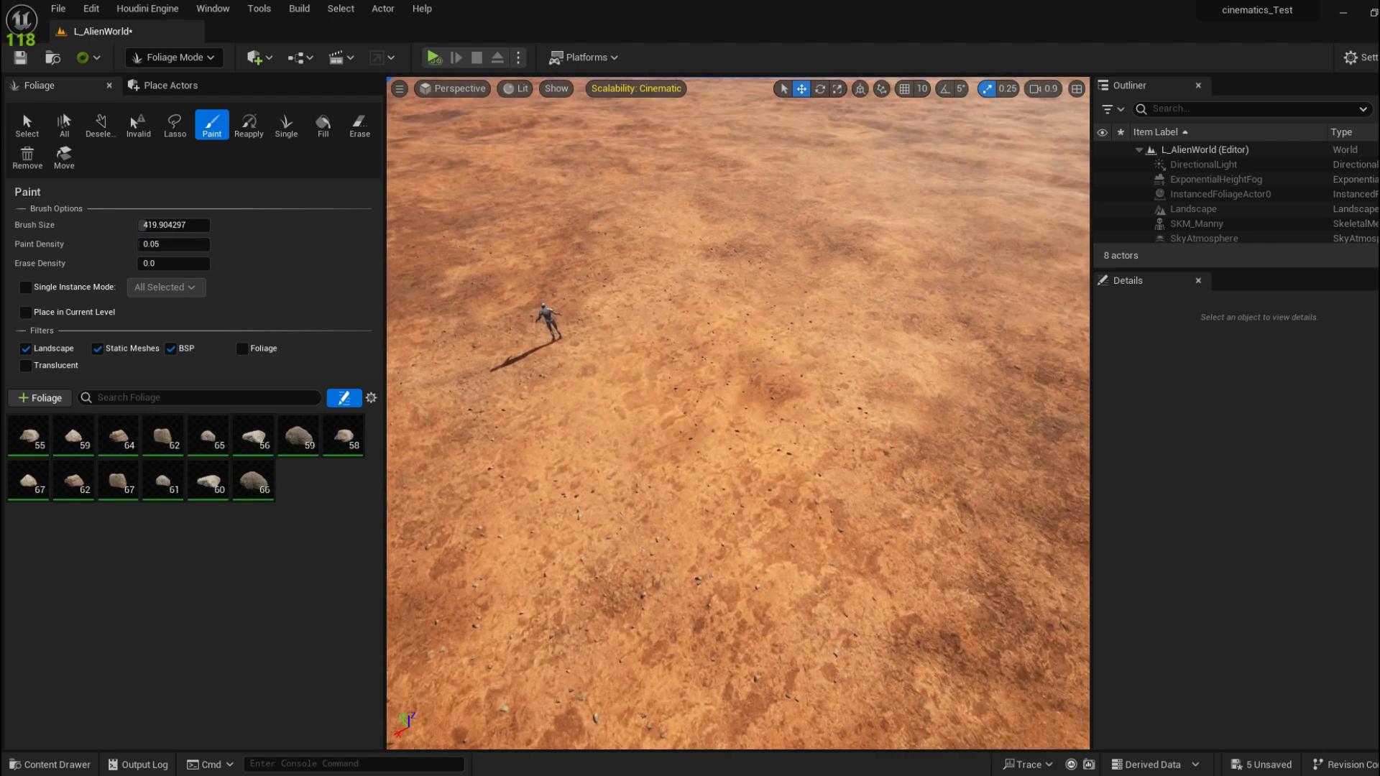
Paint more small stones across the surrounding landscape with the same sparse foliage brush
{"action": "key", "text": "w"}
{"action": "mouse_move", "coordinate": [738, 413]}
{"action": "right_mouse_down"}
{"action": "mouse_move", "coordinate": [683, 309]}
{"action": "mouse_move", "coordinate": [701, 284]}
{"action": "mouse_move", "coordinate": [611, 338]}
{"action": "mouse_move", "coordinate": [629, 341]}
{"action": "mouse_move", "coordinate": [668, 403]}
{"action": "mouse_move", "coordinate": [661, 374]}
{"action": "right_mouse_up"}
{"action": "key", "text": "w"}
{"action": "scroll", "coordinate": [704, 286], "scroll_direction": "down", "scroll_amount": 3}
{"action": "key", "text": "s"}
{"action": "scroll", "coordinate": [668, 402], "scroll_direction": "up", "scroll_amount": 3}
{"action": "mouse_move", "coordinate": [795, 338]}
{"action": "left_mouse_down"}
{"action": "mouse_move", "coordinate": [650, 560]}
{"action": "mouse_move", "coordinate": [505, 229]}
{"action": "mouse_move", "coordinate": [739, 343]}
{"action": "left_mouse_up"}
{"action": "right_click_drag", "start_coordinate": [738, 343], "coordinate": [744, 299]}
{"action": "key", "text": "s"}
{"action": "scroll", "coordinate": [740, 323], "scroll_direction": "up", "scroll_amount": 1}
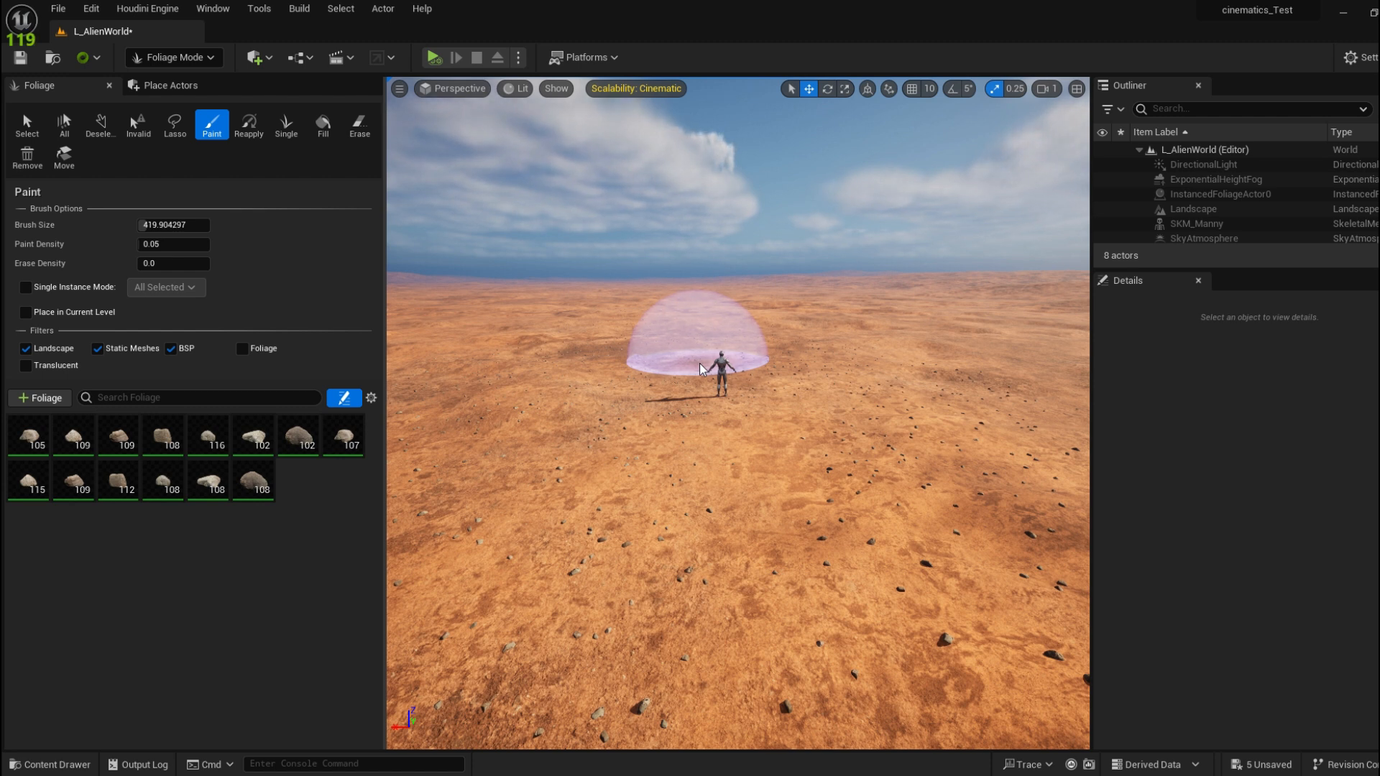
{"action": "scroll", "coordinate": [688, 532], "scroll_direction": "down", "scroll_amount": 3}
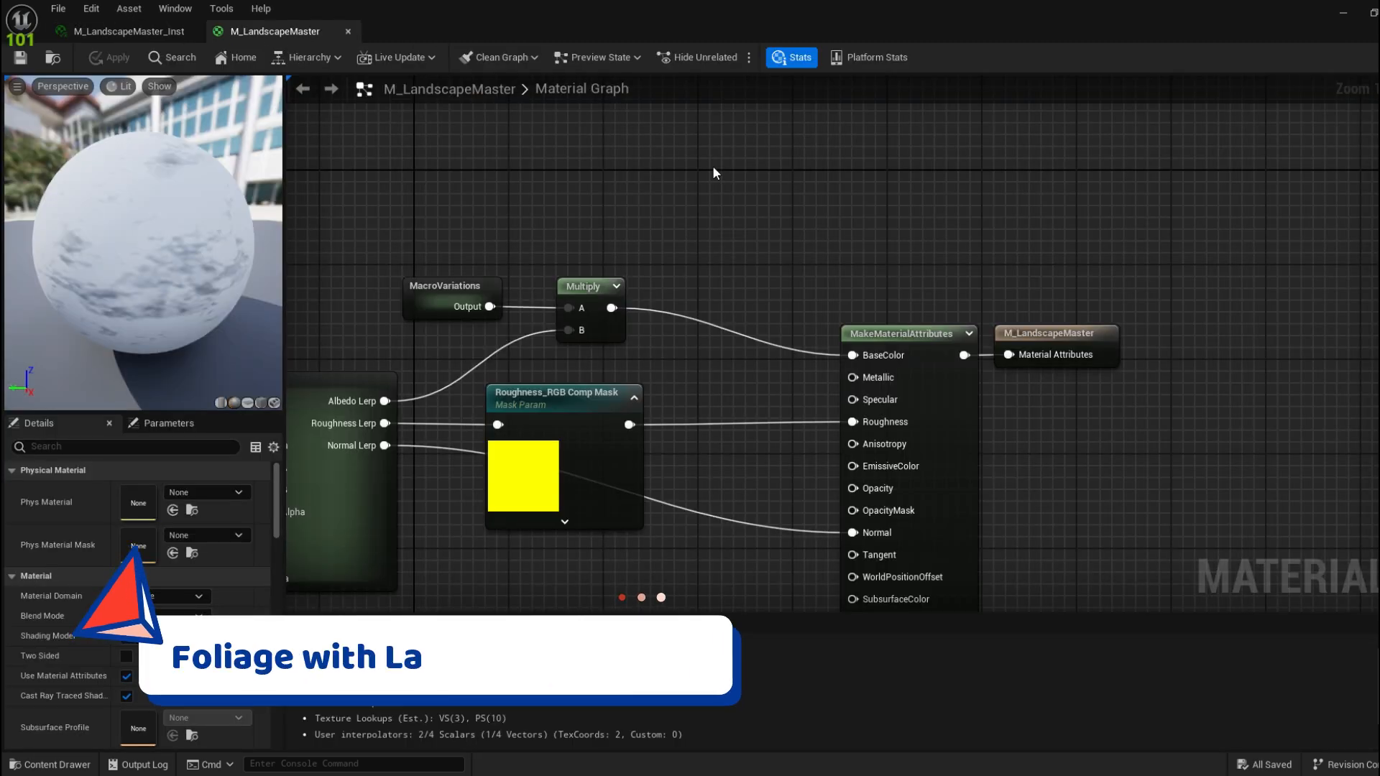
Add a LandscapeGrassOutput node to the M_LandscapeMaster graph and place it above the MakeMaterialAttributes node
{"action": "right_click", "coordinate": [713, 165]}
{"action": "type", "text": "landsca"}
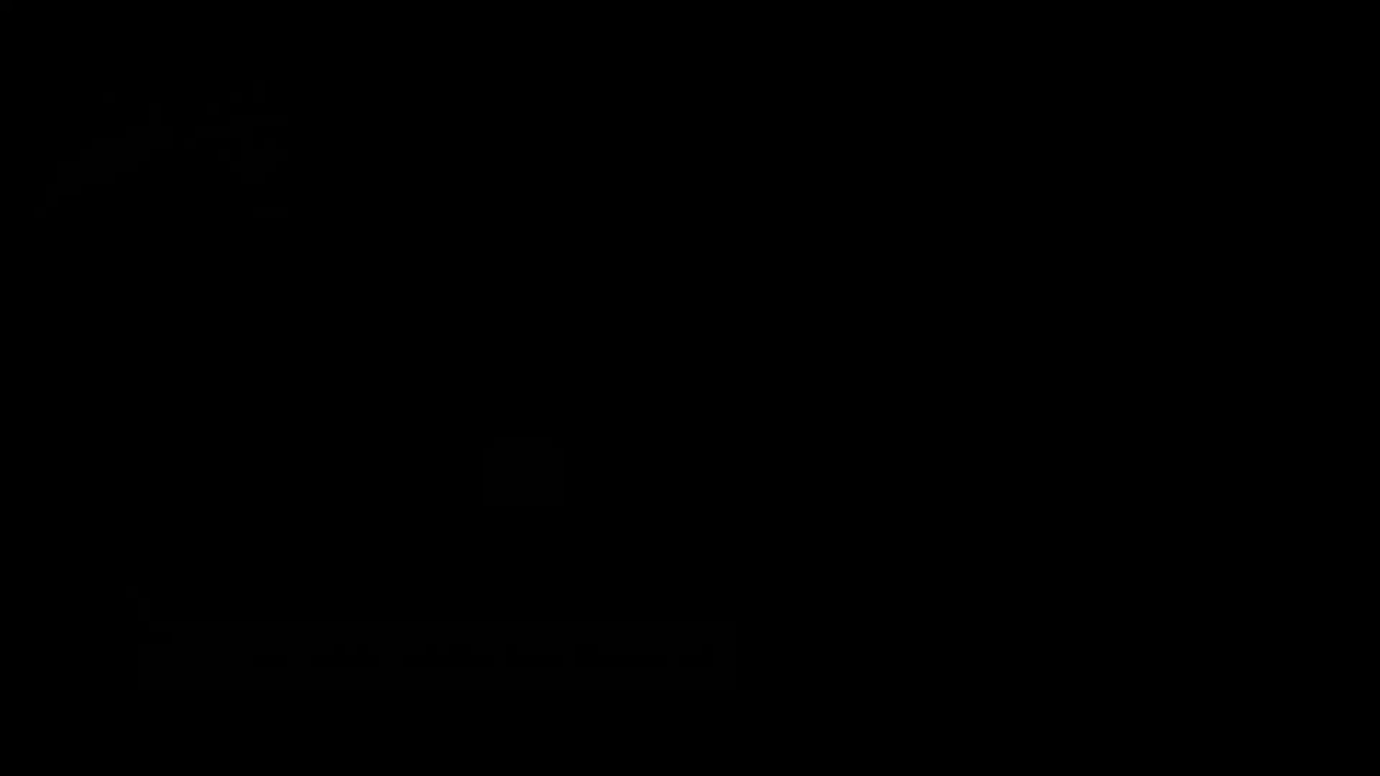
{"action": "type", "text": "pegrass"}
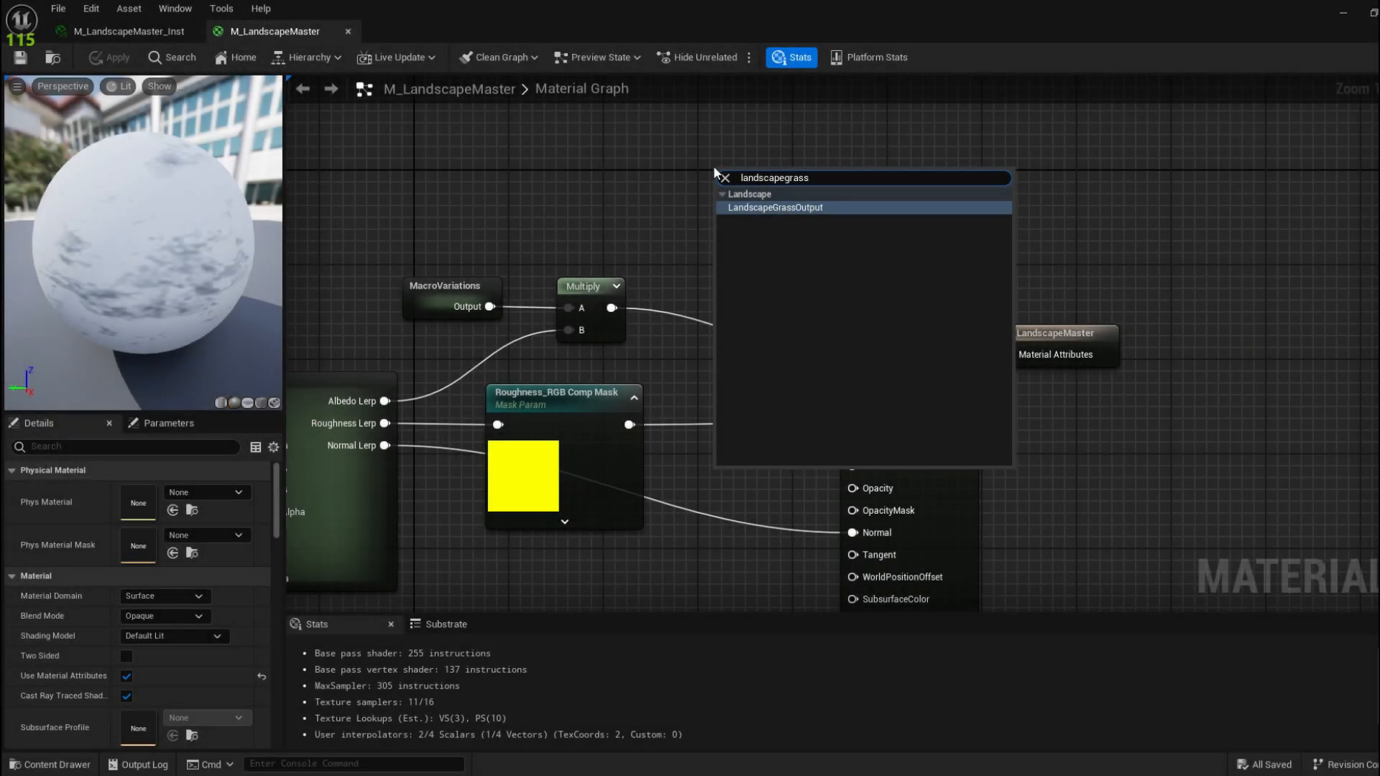
{"action": "key", "text": "Return"}
{"action": "left_click_drag", "start_coordinate": [710, 170], "coordinate": [848, 169]}
{"action": "right_click_drag", "start_coordinate": [747, 141], "coordinate": [694, 205]}
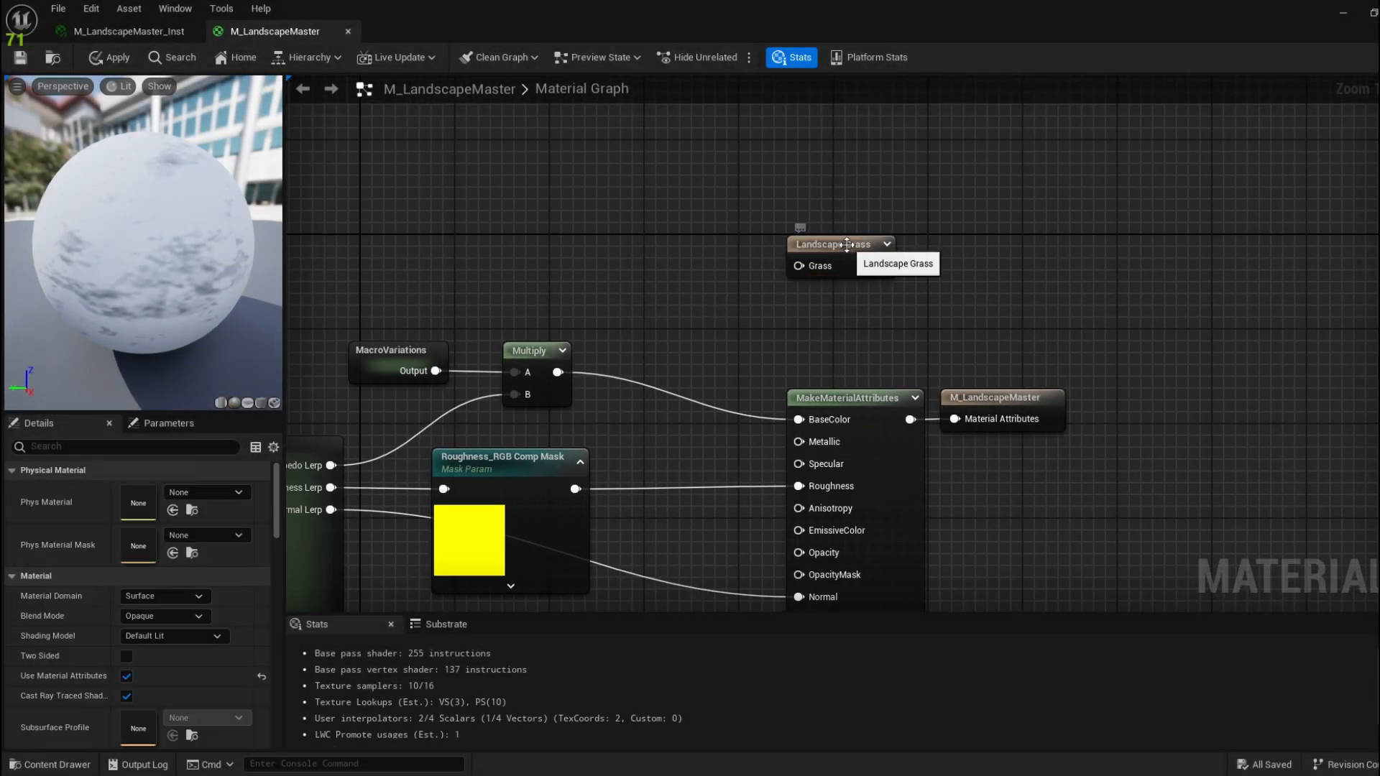
Expand the first Grass Types entry of the Landscape Grass node and check which grass type assets are available
{"action": "left_click", "coordinate": [847, 245]}
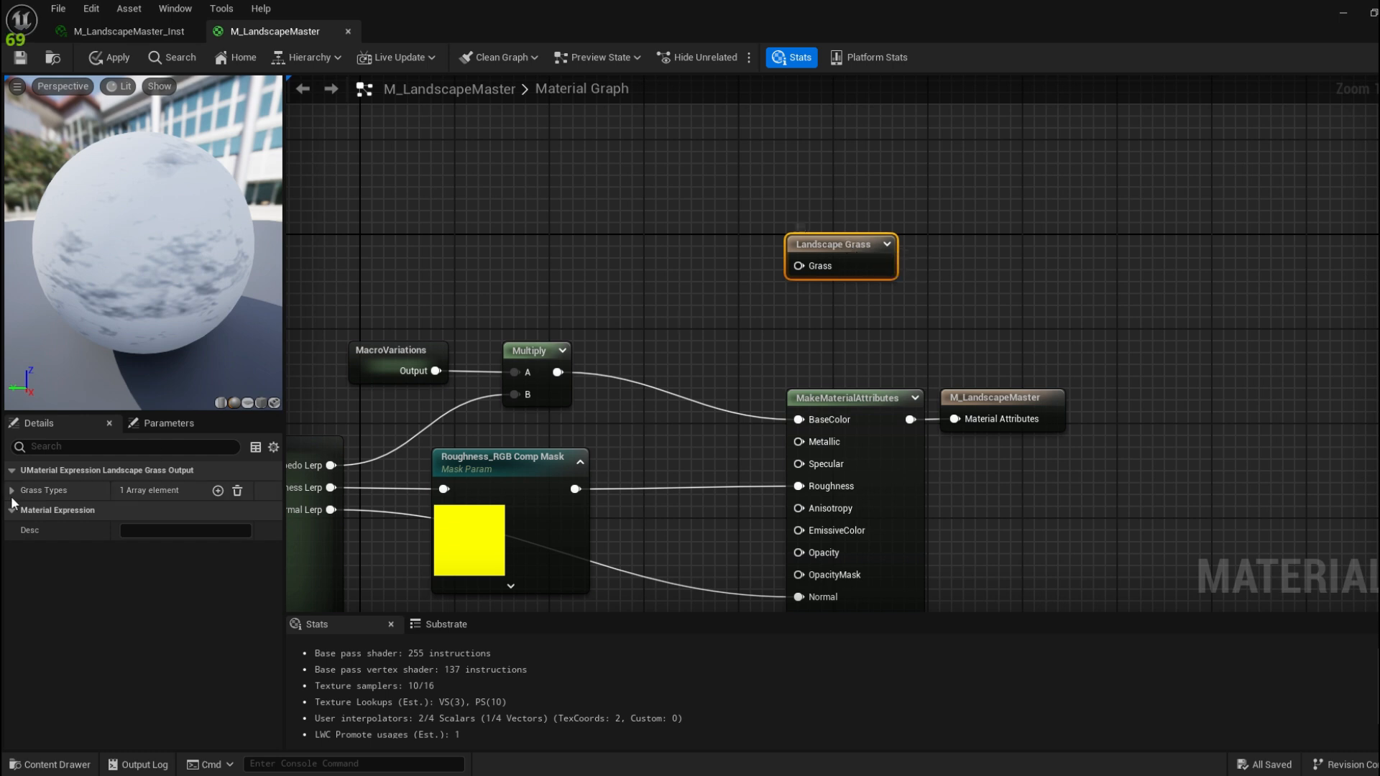
{"action": "left_click", "coordinate": [11, 490]}
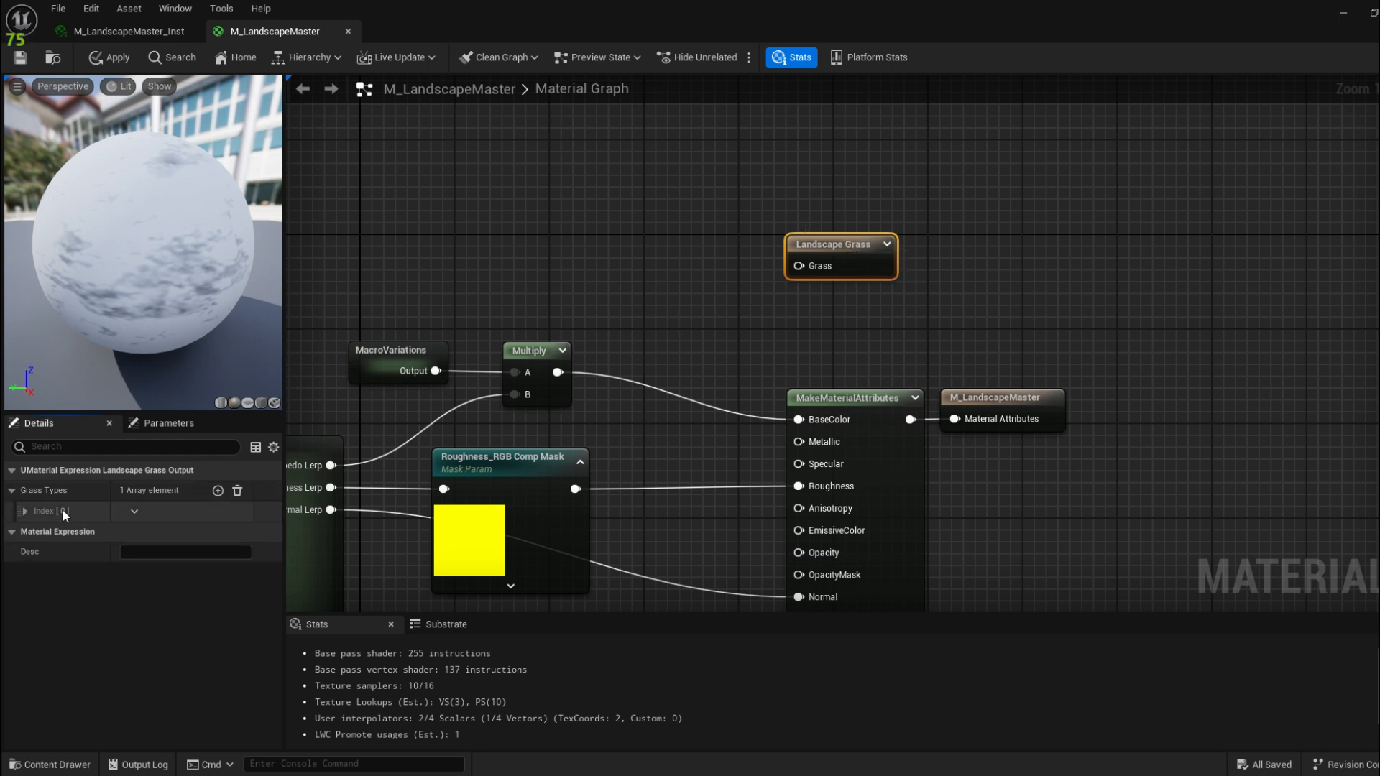
{"action": "left_click", "coordinate": [26, 511]}
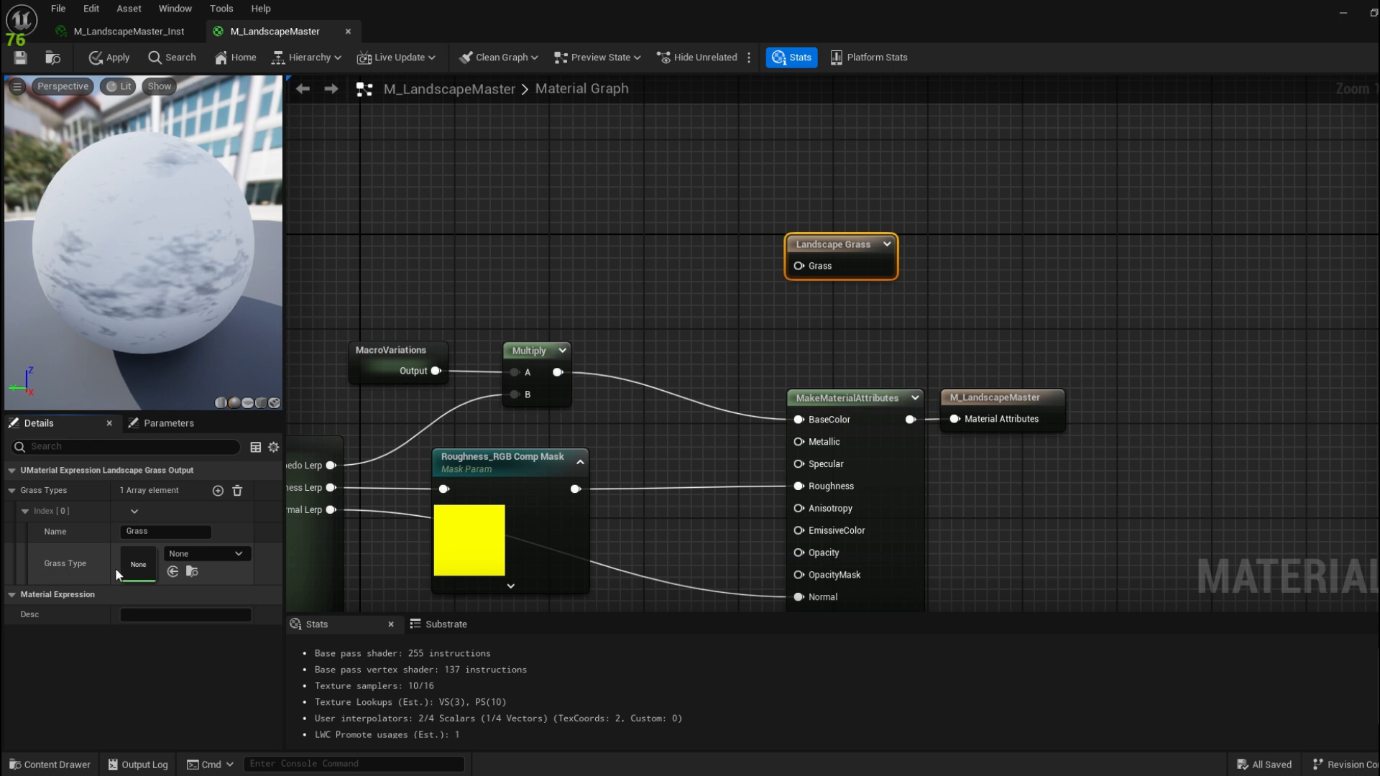
{"action": "left_click", "coordinate": [207, 557]}
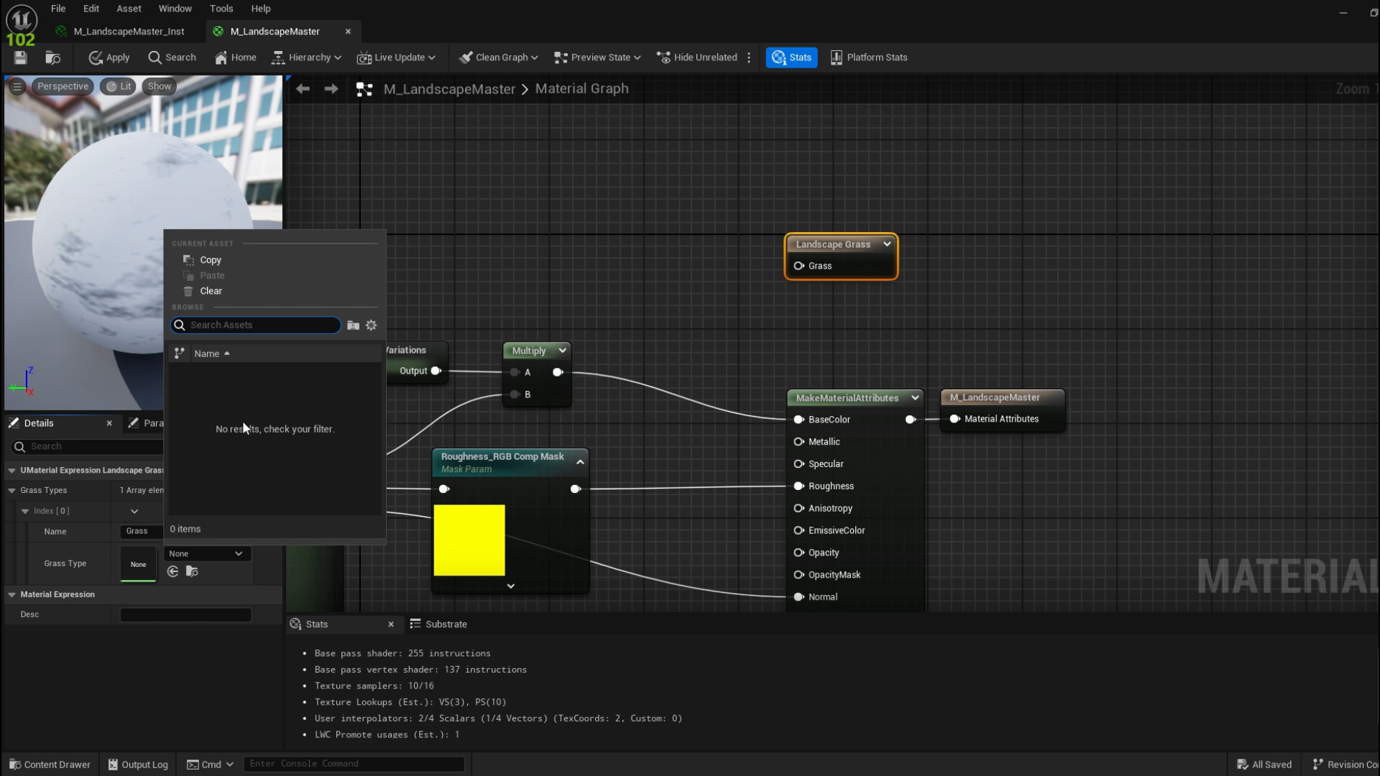
{"action": "left_click", "coordinate": [85, 580]}
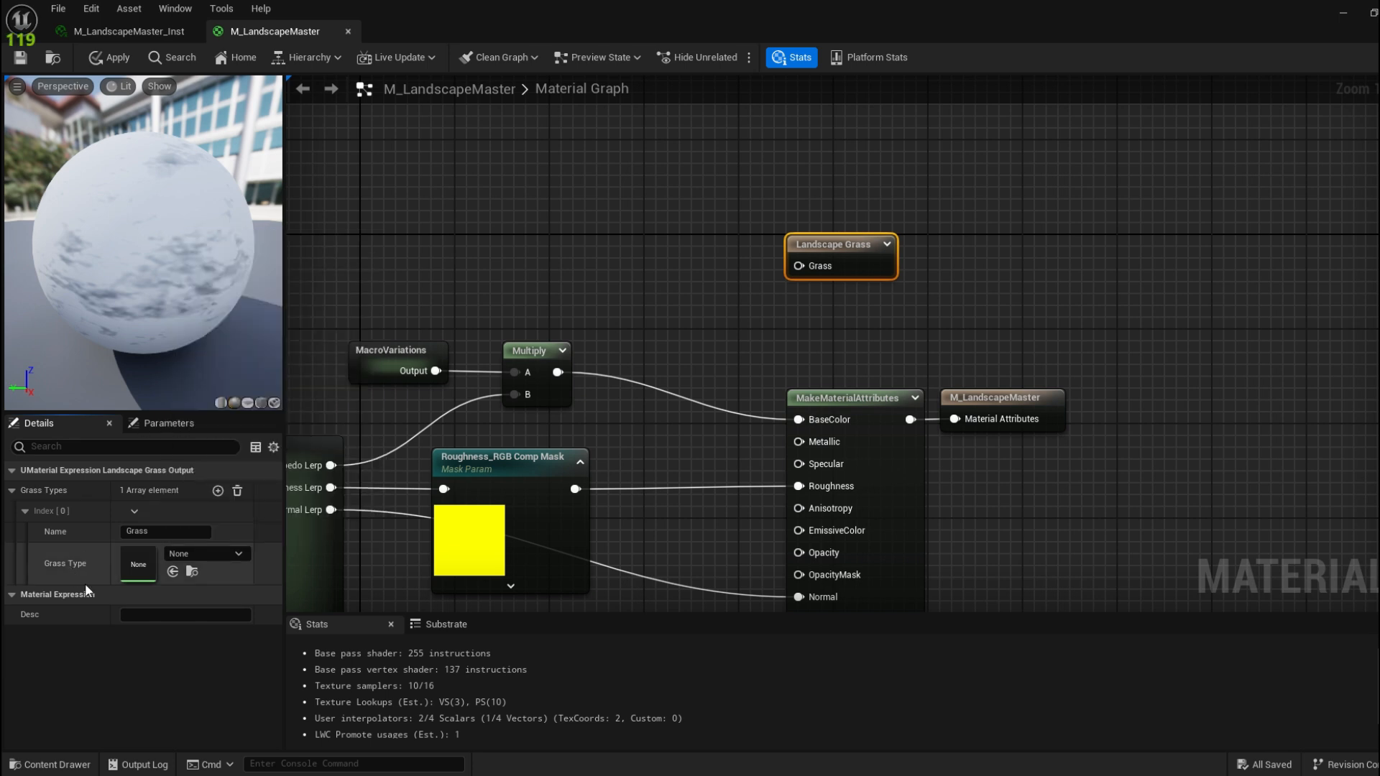
{"action": "left_click", "coordinate": [59, 765]}
{"action": "right_click", "coordinate": [605, 623]}
{"action": "mouse_move", "coordinate": [661, 447]}
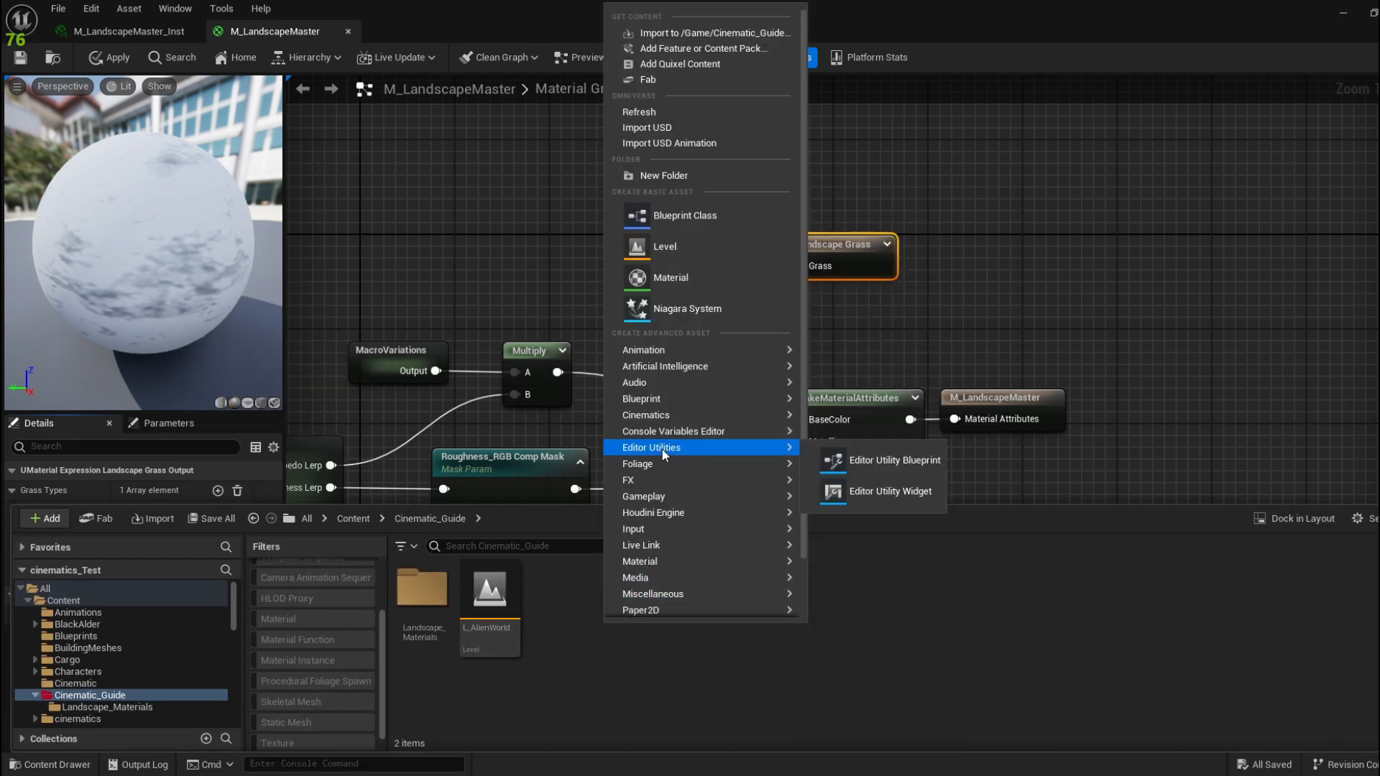
{"action": "left_click", "coordinate": [1014, 571]}
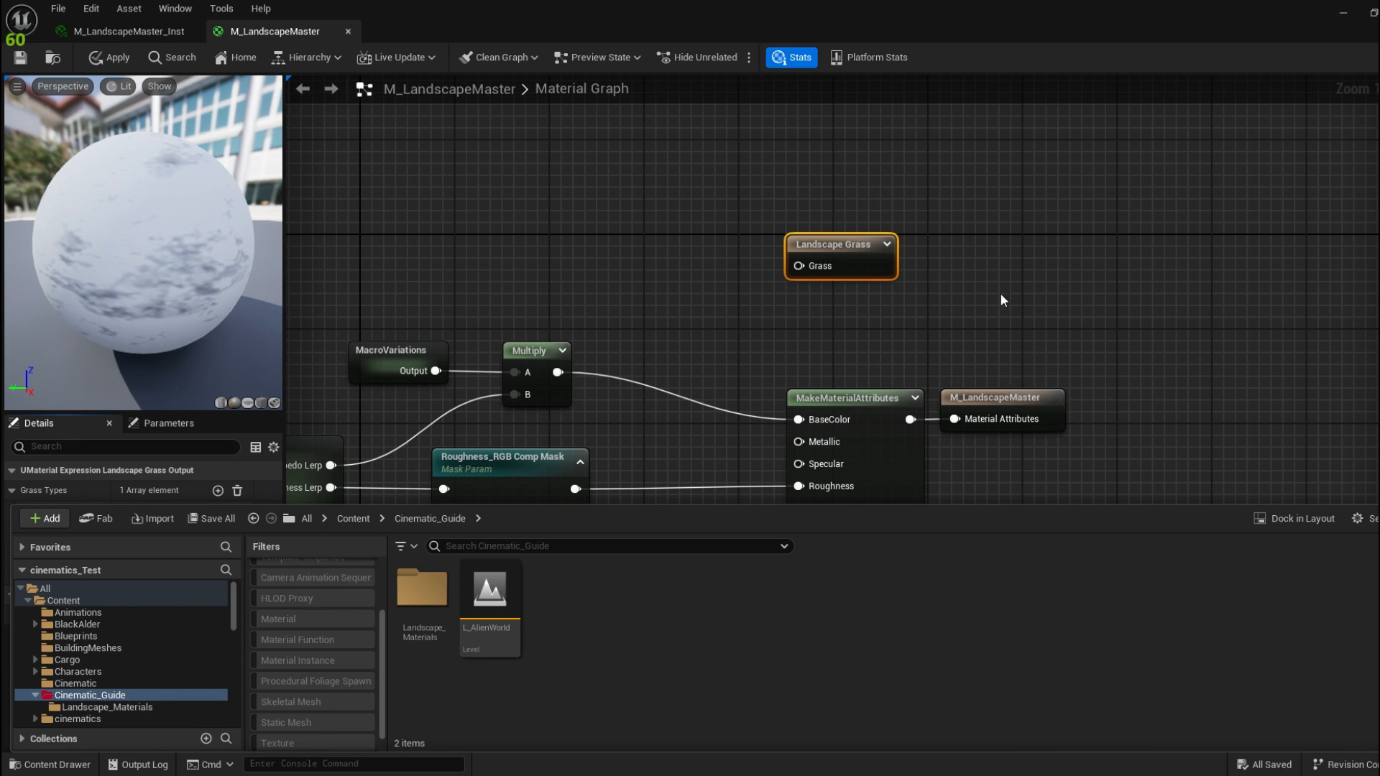
{"action": "left_click", "coordinate": [873, 208]}
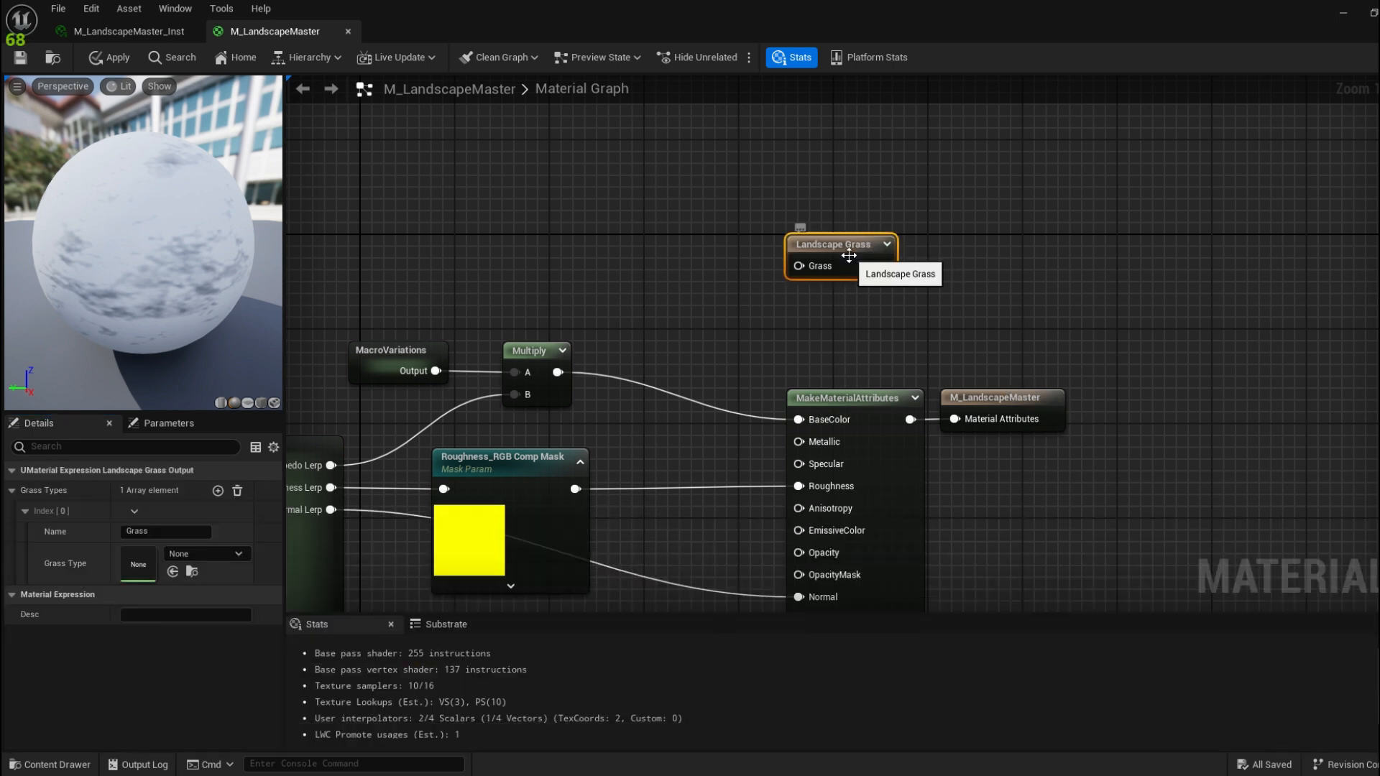
Rename the first grass type entry of the Landscape Grass node to Stones
{"action": "left_click", "coordinate": [166, 531]}
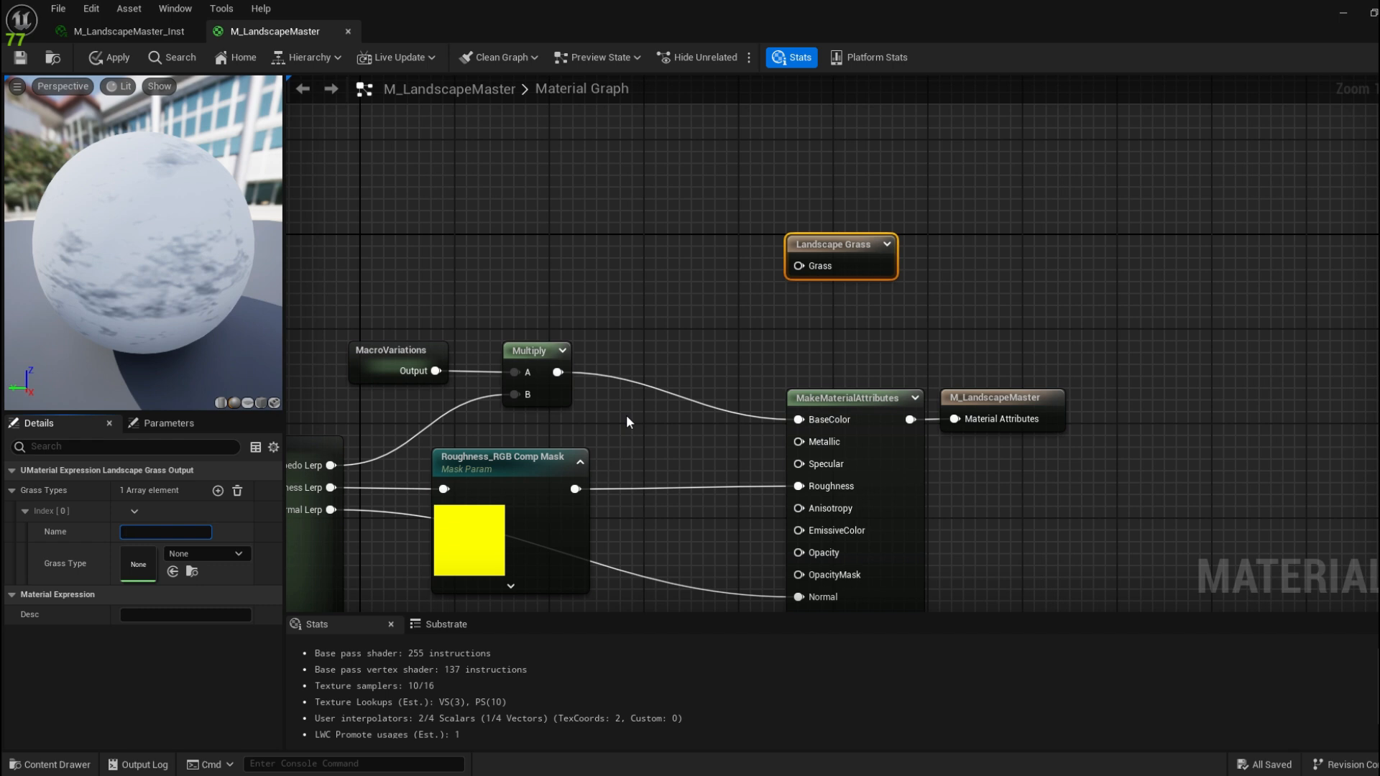
{"action": "key", "text": "Return"}
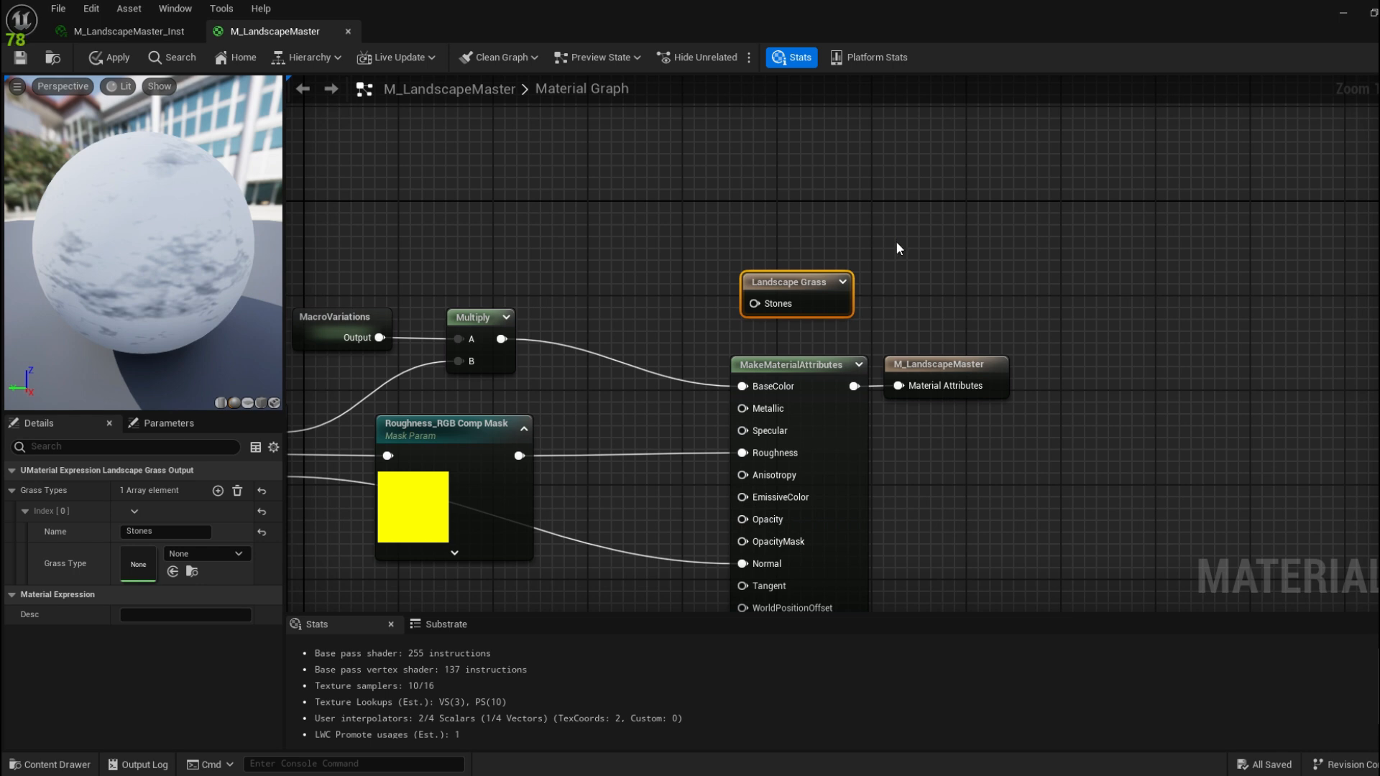
{"action": "left_click", "coordinate": [896, 249]}
Create a Landscape Grass Type asset named F_Stones in the Cinematic_Guide folder
{"action": "left_click", "coordinate": [50, 763]}
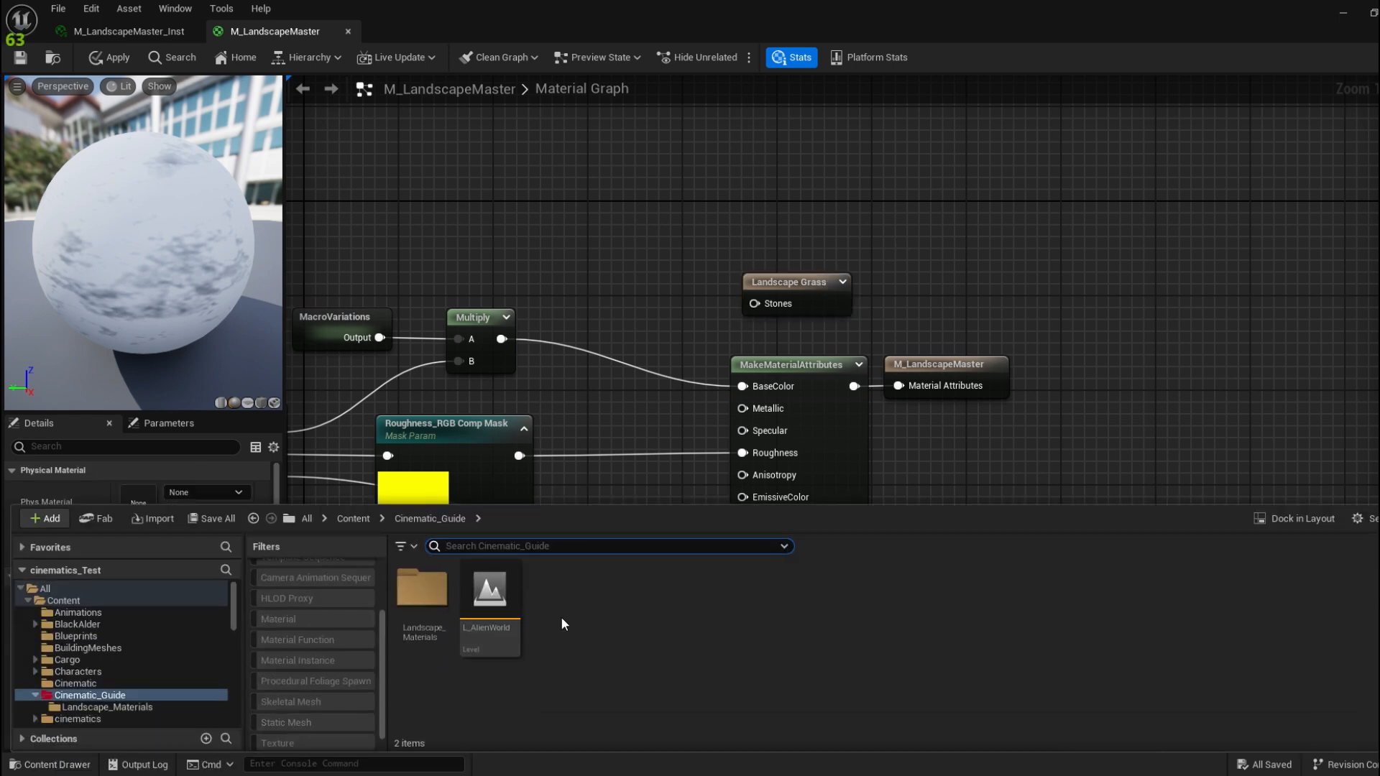
{"action": "right_click", "coordinate": [569, 612]}
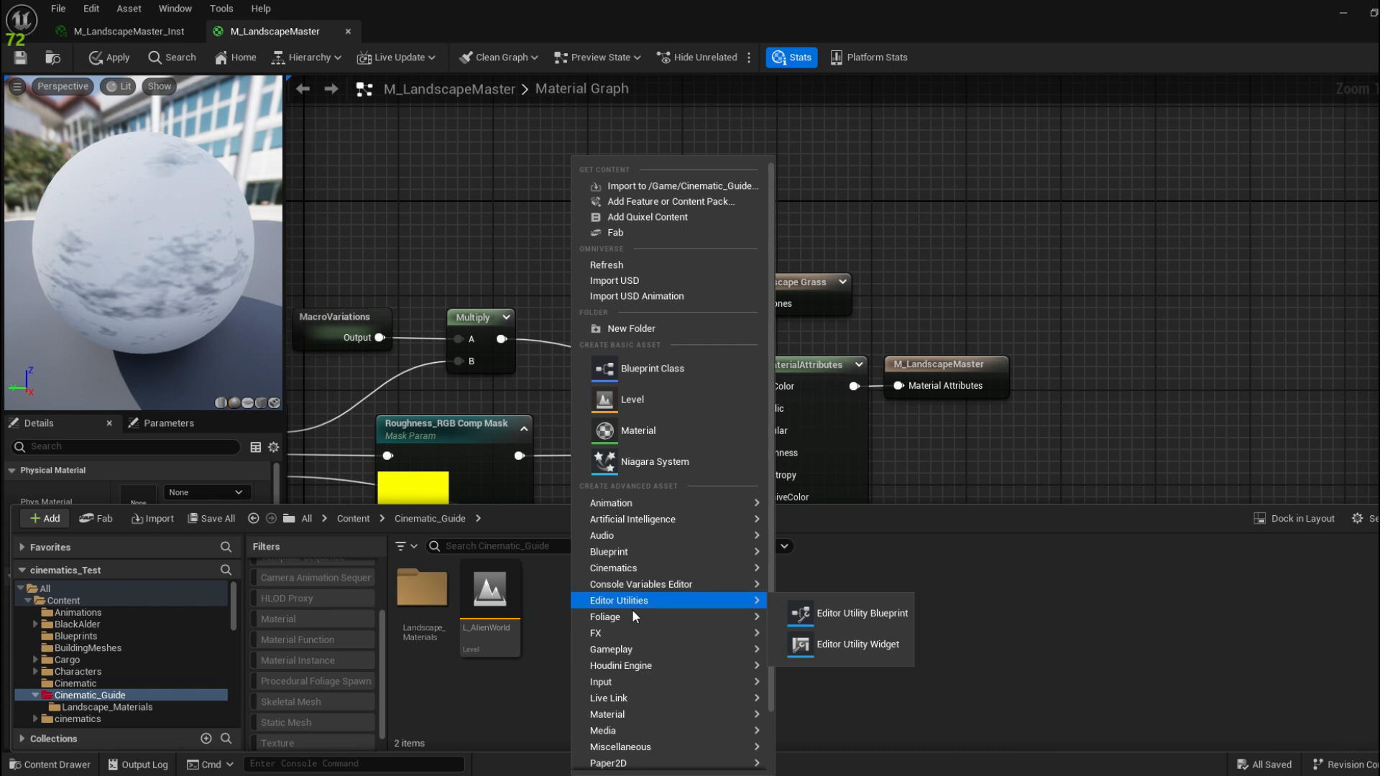
{"action": "mouse_move", "coordinate": [633, 615]}
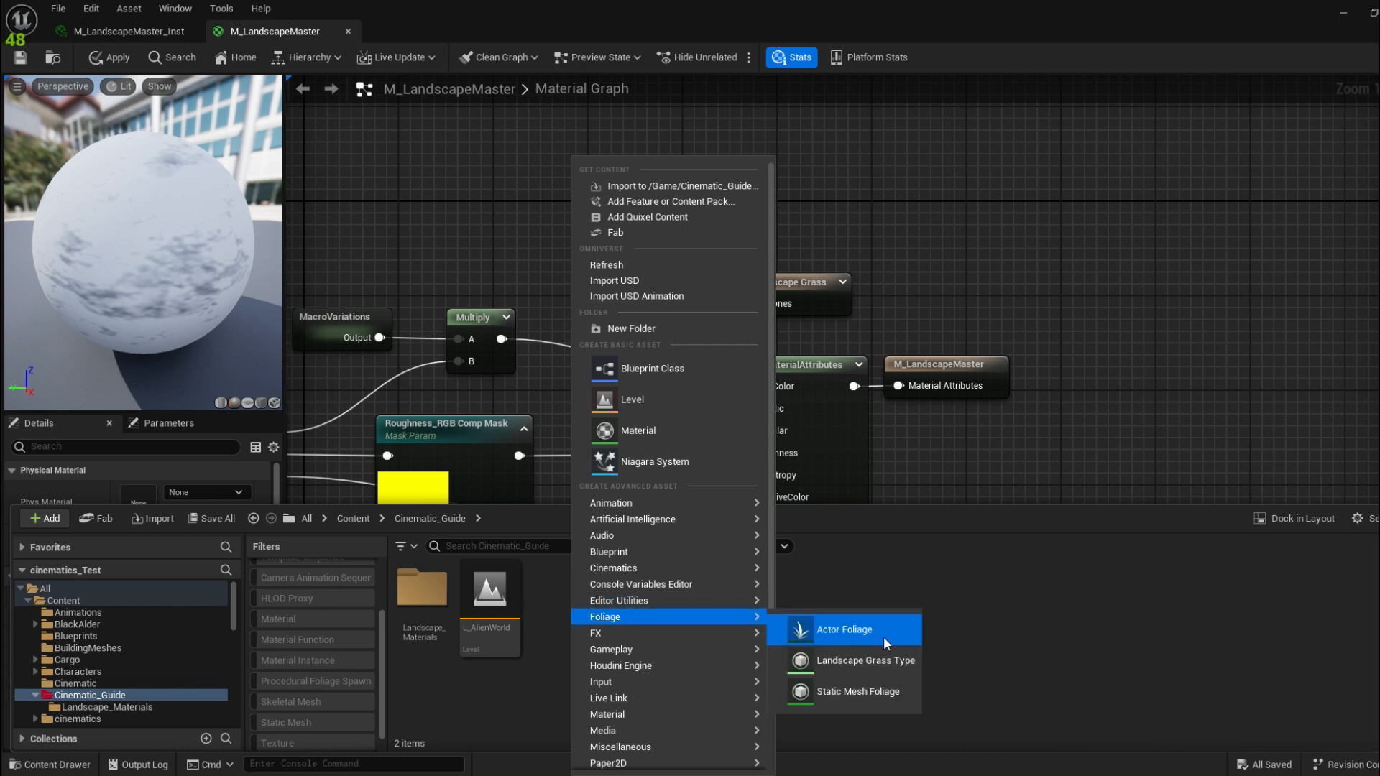
{"action": "left_click", "coordinate": [907, 667]}
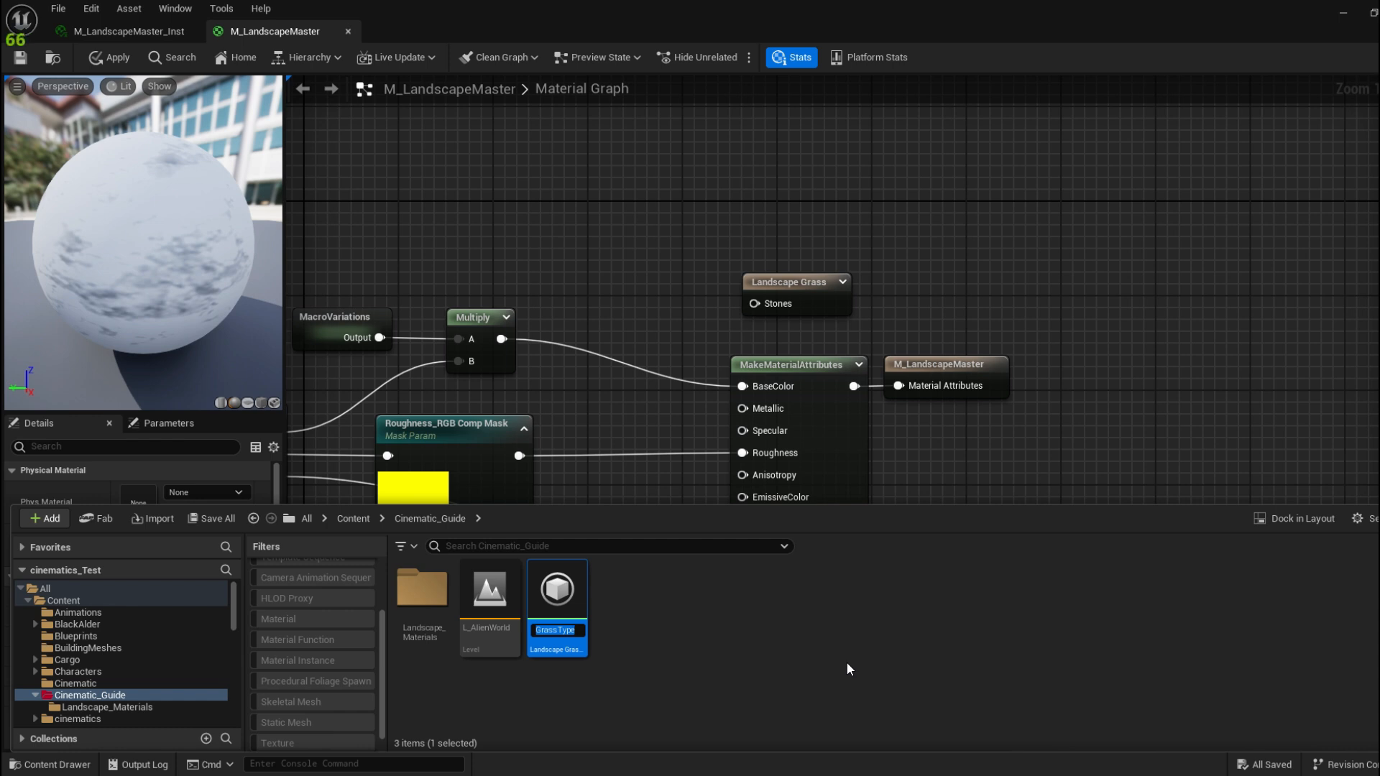
{"action": "key", "text": "BackSpace"}
{"action": "type", "text": "F_Stones"}
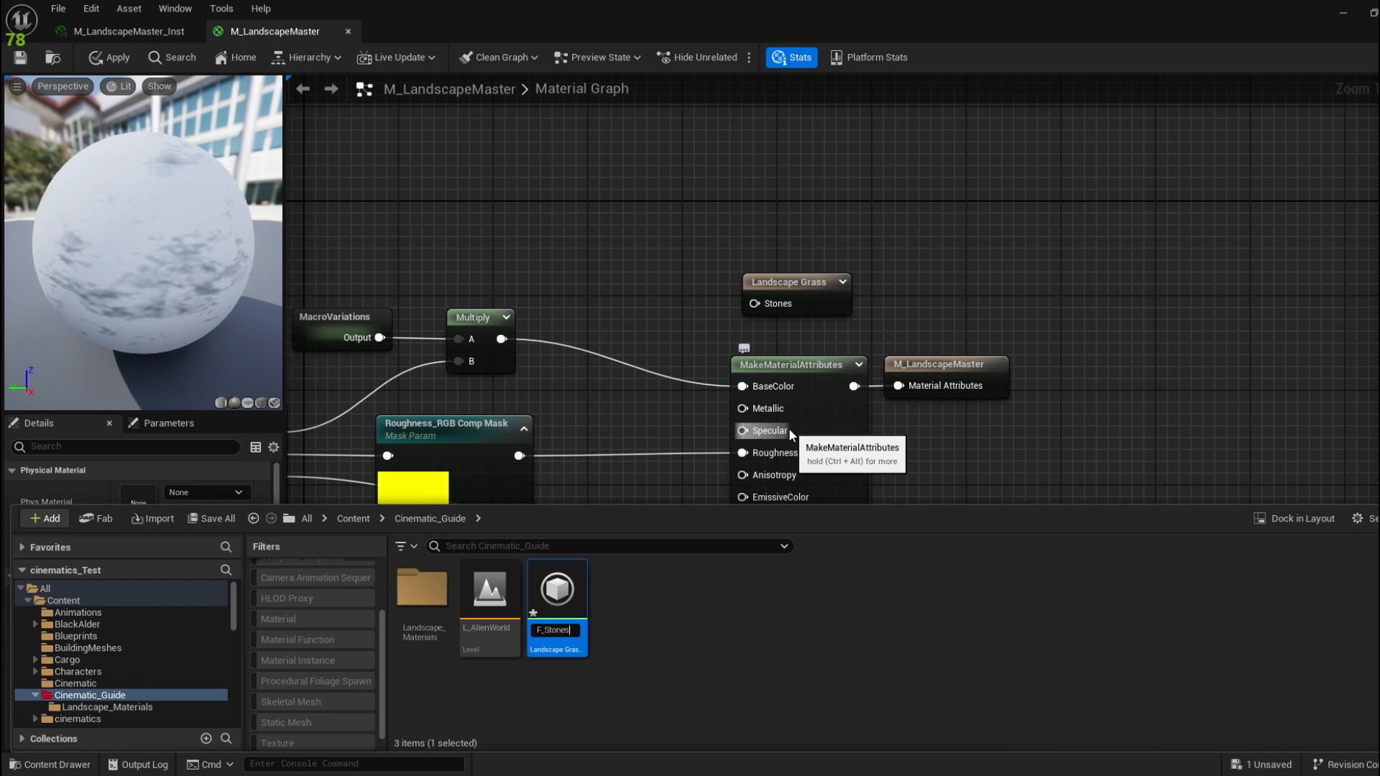
{"action": "key", "text": "Return"}
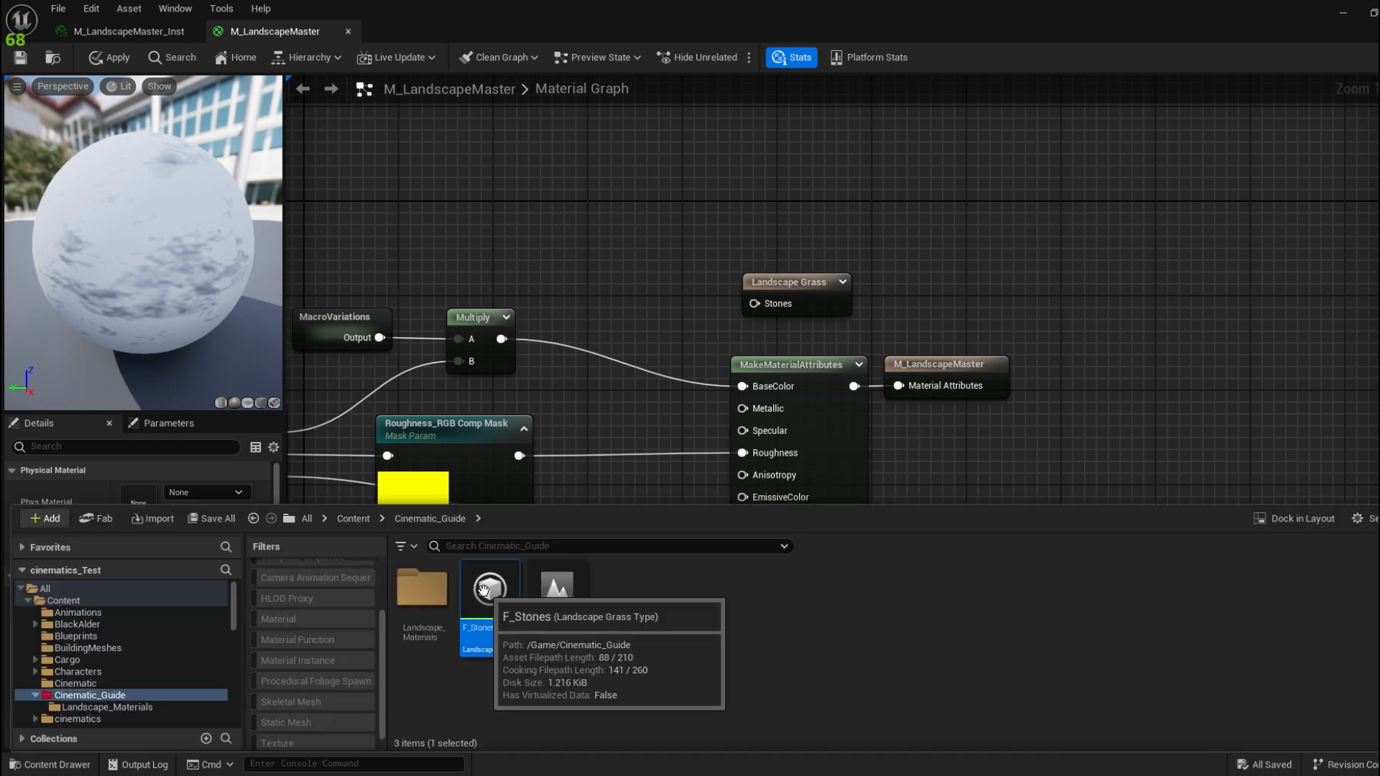
Add a grass variety to F_Stones with Shape_Cylinder as its grass mesh and save the asset
{"action": "double_click", "coordinate": [483, 590]}
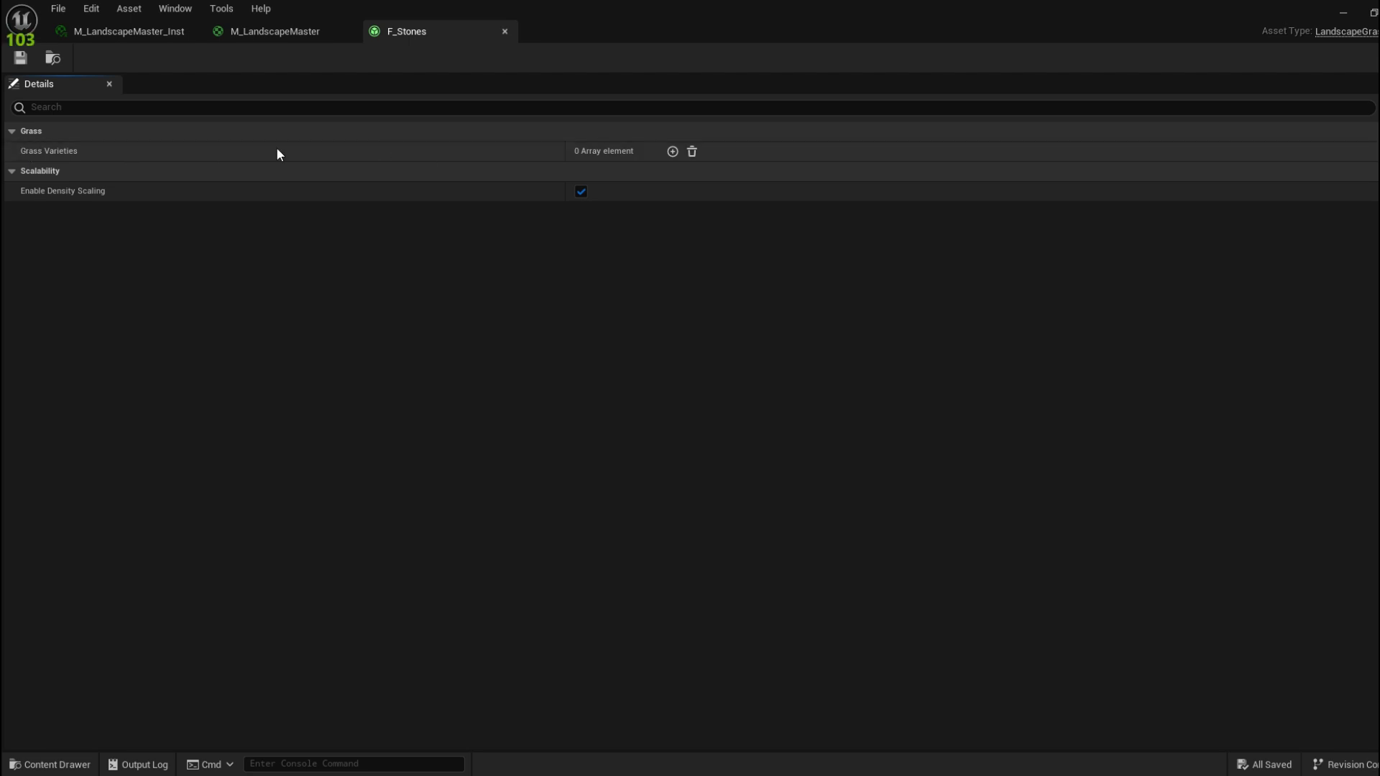
{"action": "left_click", "coordinate": [672, 152]}
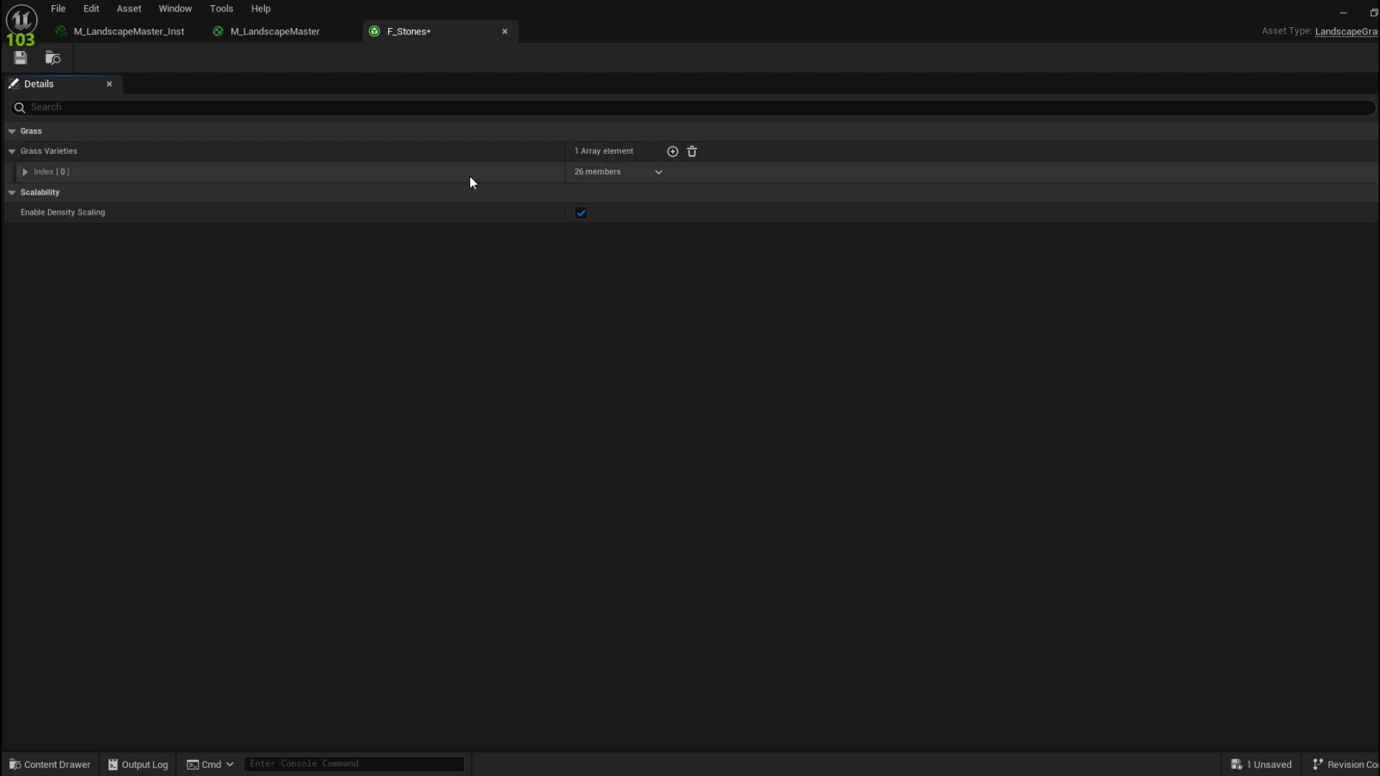
{"action": "left_click", "coordinate": [25, 172]}
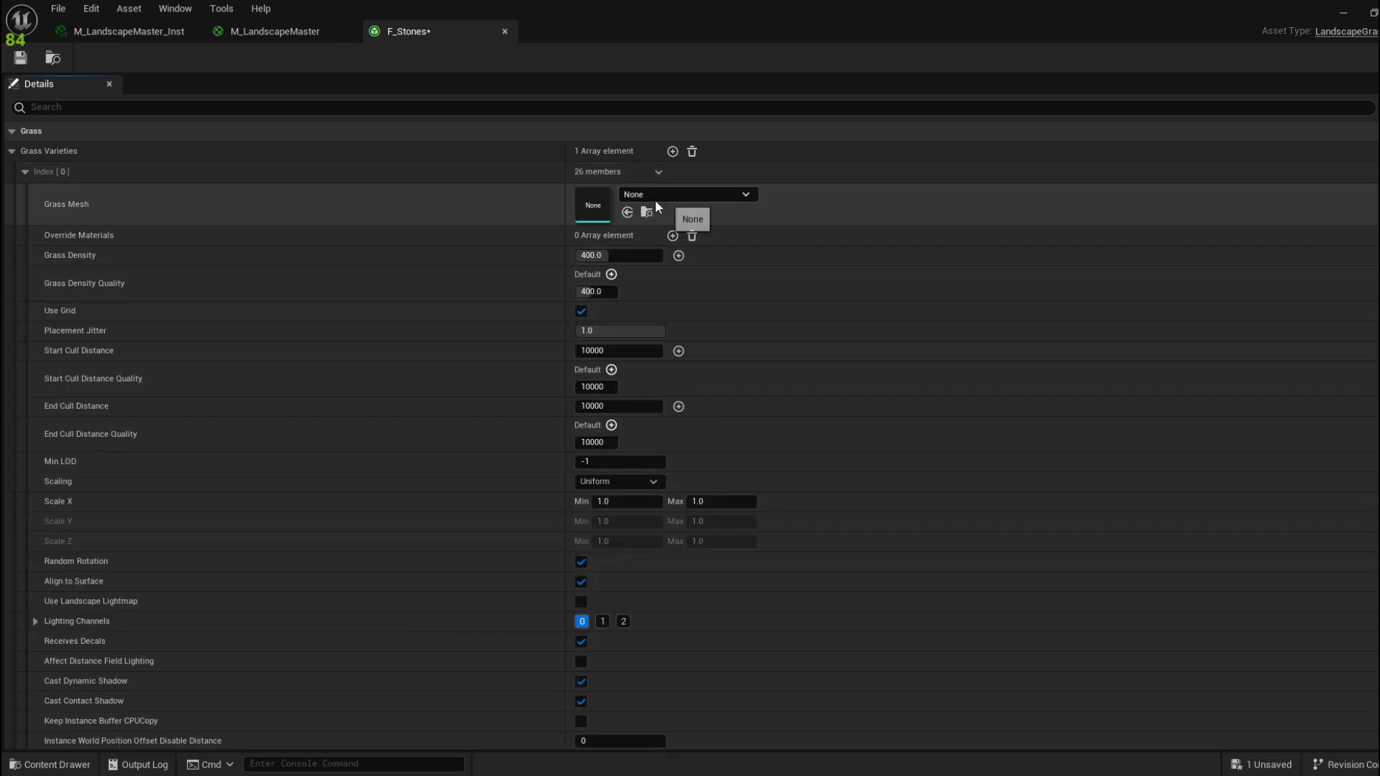
{"action": "left_click", "coordinate": [680, 203]}
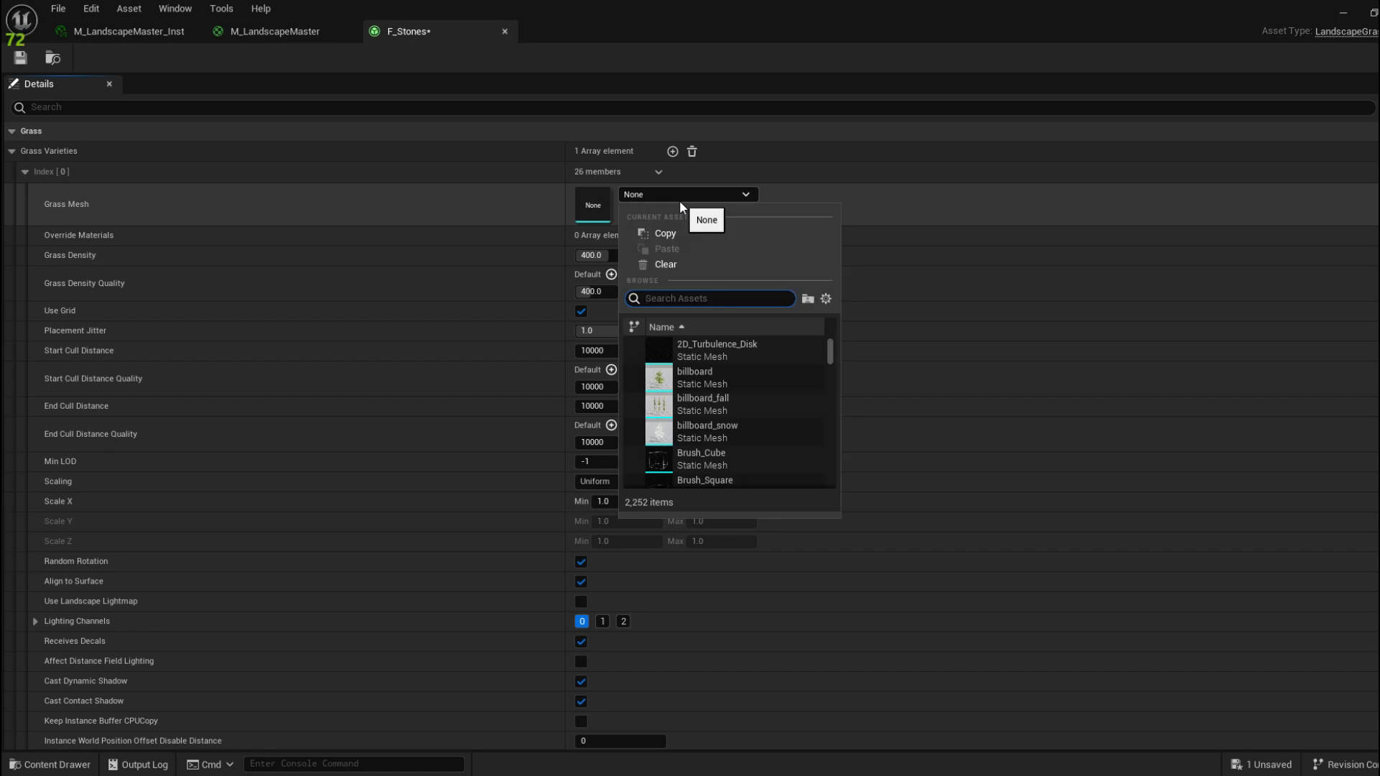
{"action": "type", "text": "cylin"}
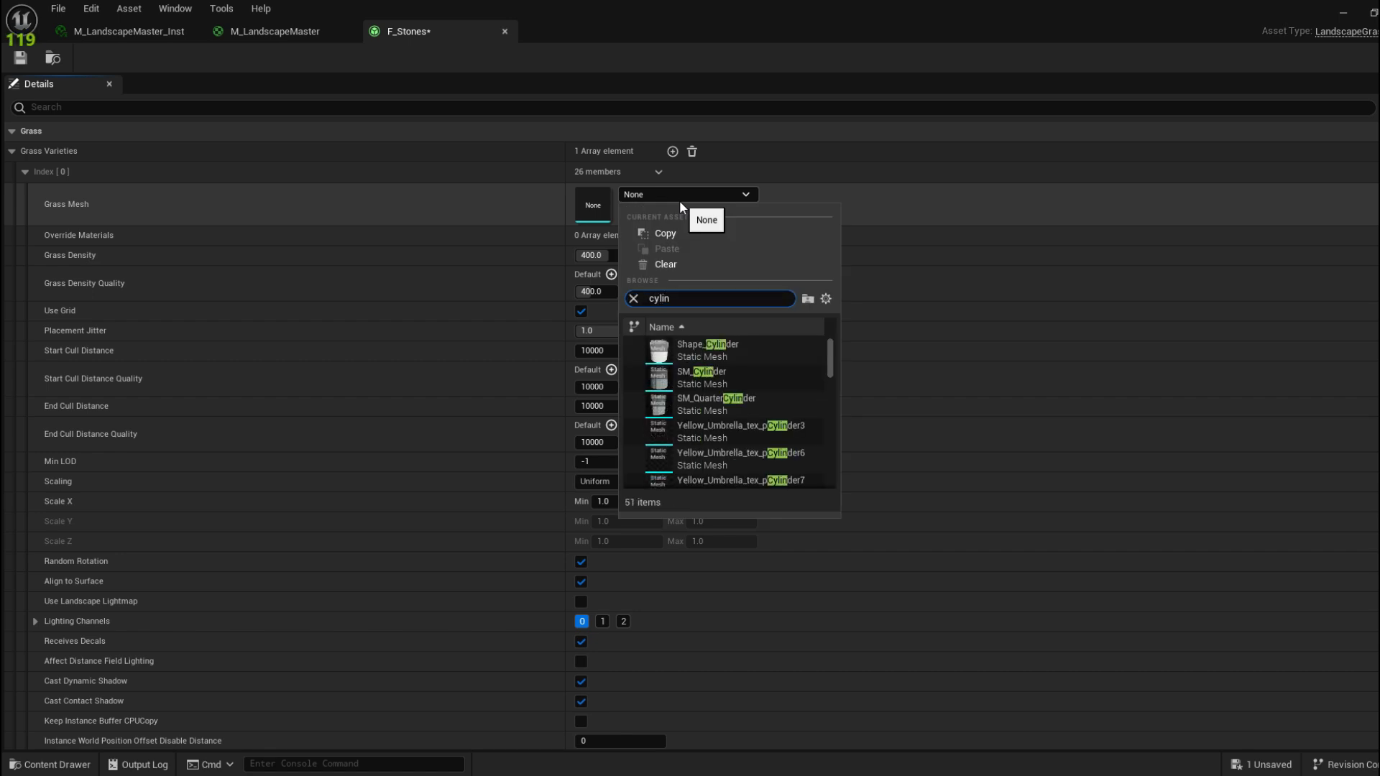
{"action": "left_click", "coordinate": [705, 348]}
{"action": "left_click", "coordinate": [21, 59]}
Assign F_Stones as the grass type of the Landscape Grass node in M_LandscapeMaster
{"action": "left_click", "coordinate": [287, 37]}
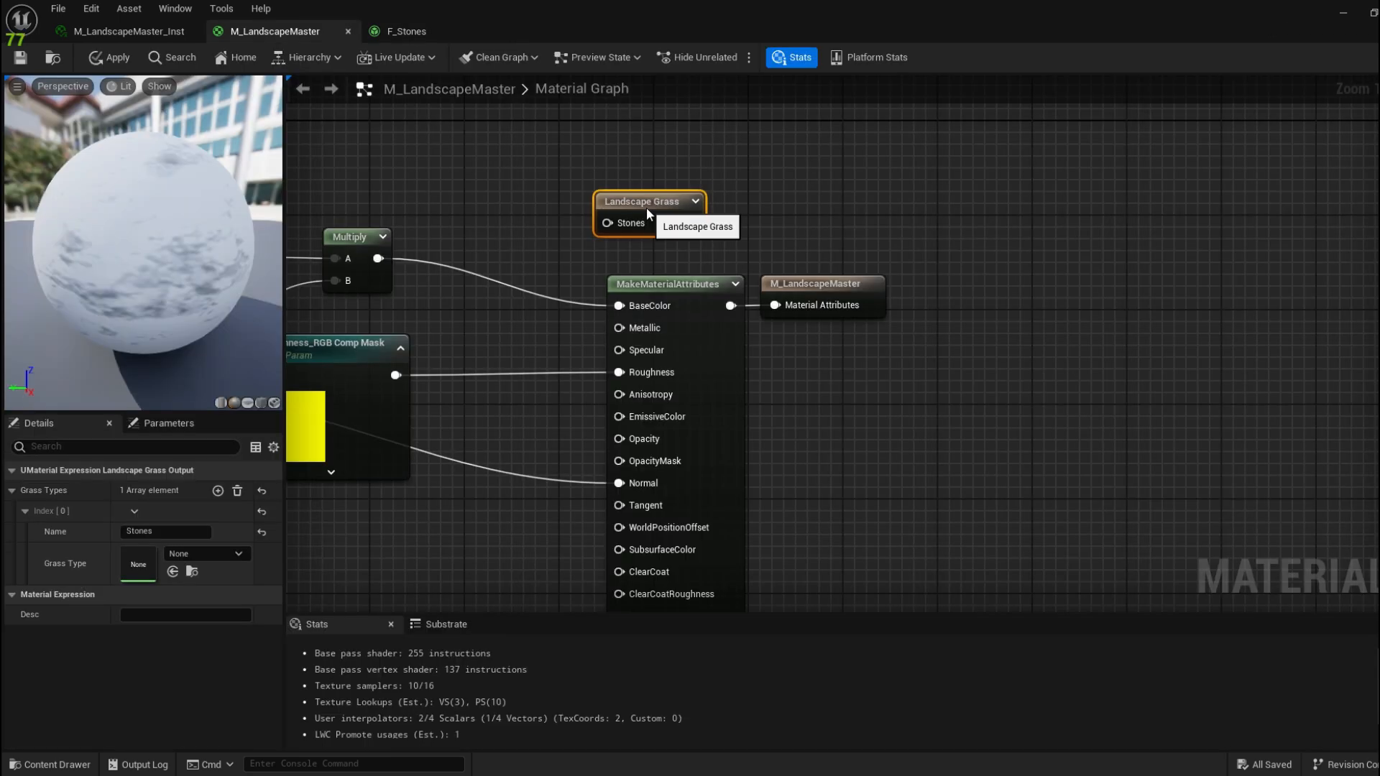
{"action": "left_click", "coordinate": [223, 554]}
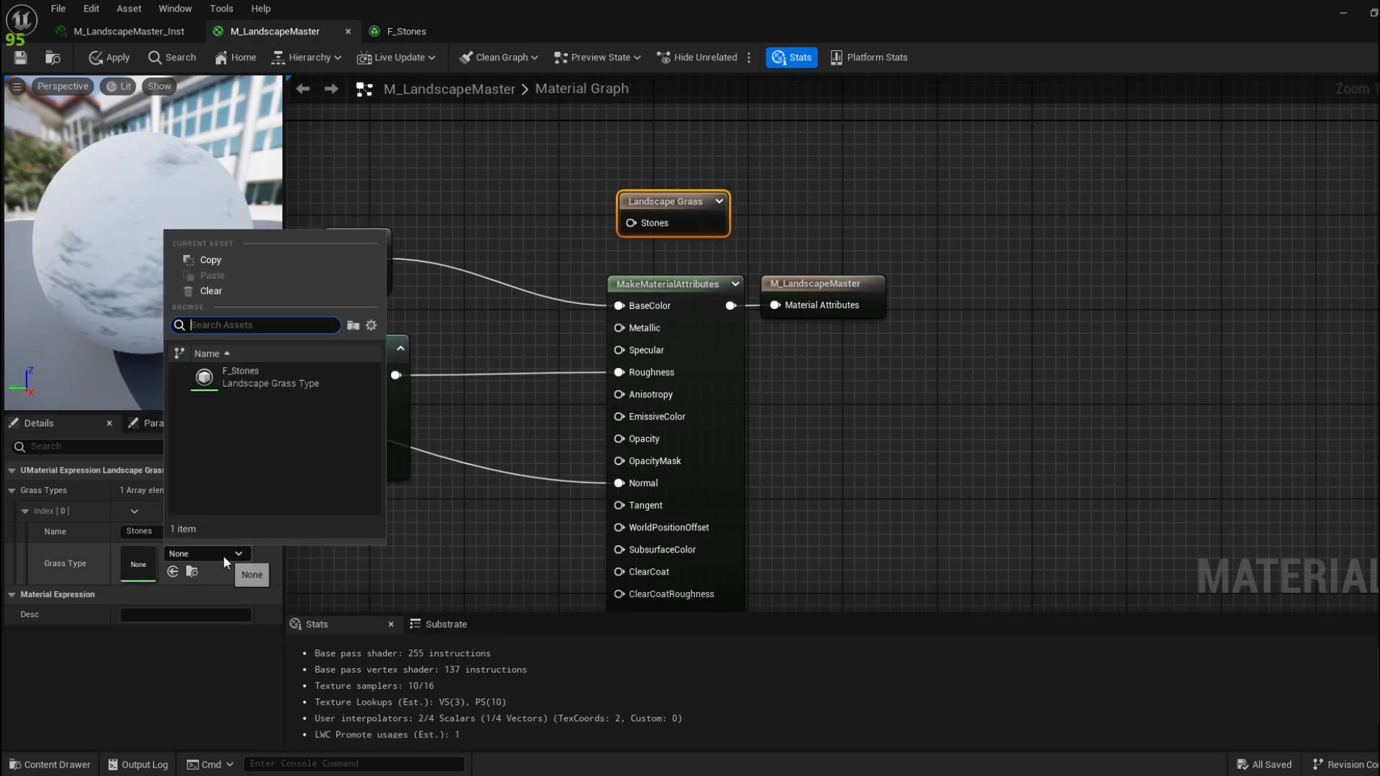
{"action": "left_click", "coordinate": [311, 381]}
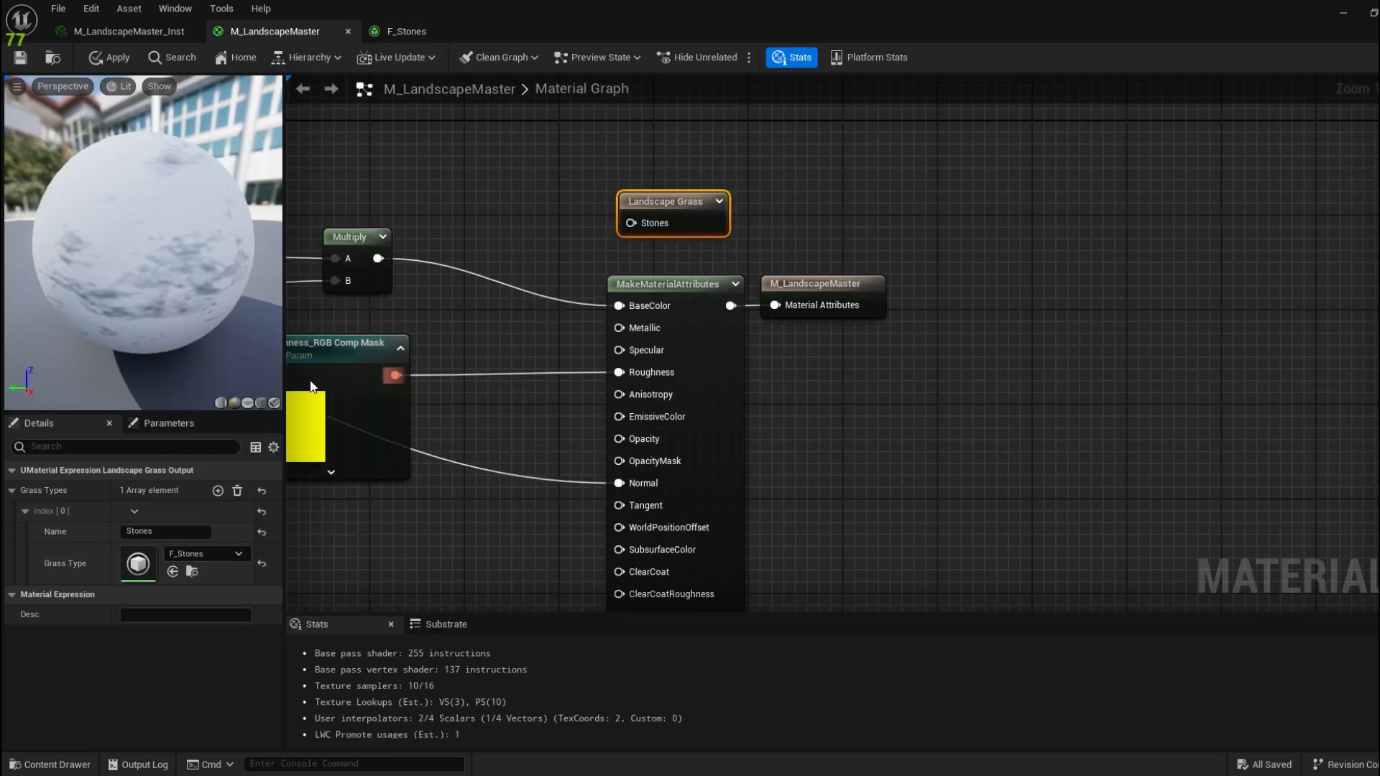
Connect the output of the MacroVariations Multiply node to the Landscape Grass node's Stones input and save the material
{"action": "left_click_drag", "start_coordinate": [637, 231], "coordinate": [567, 204]}
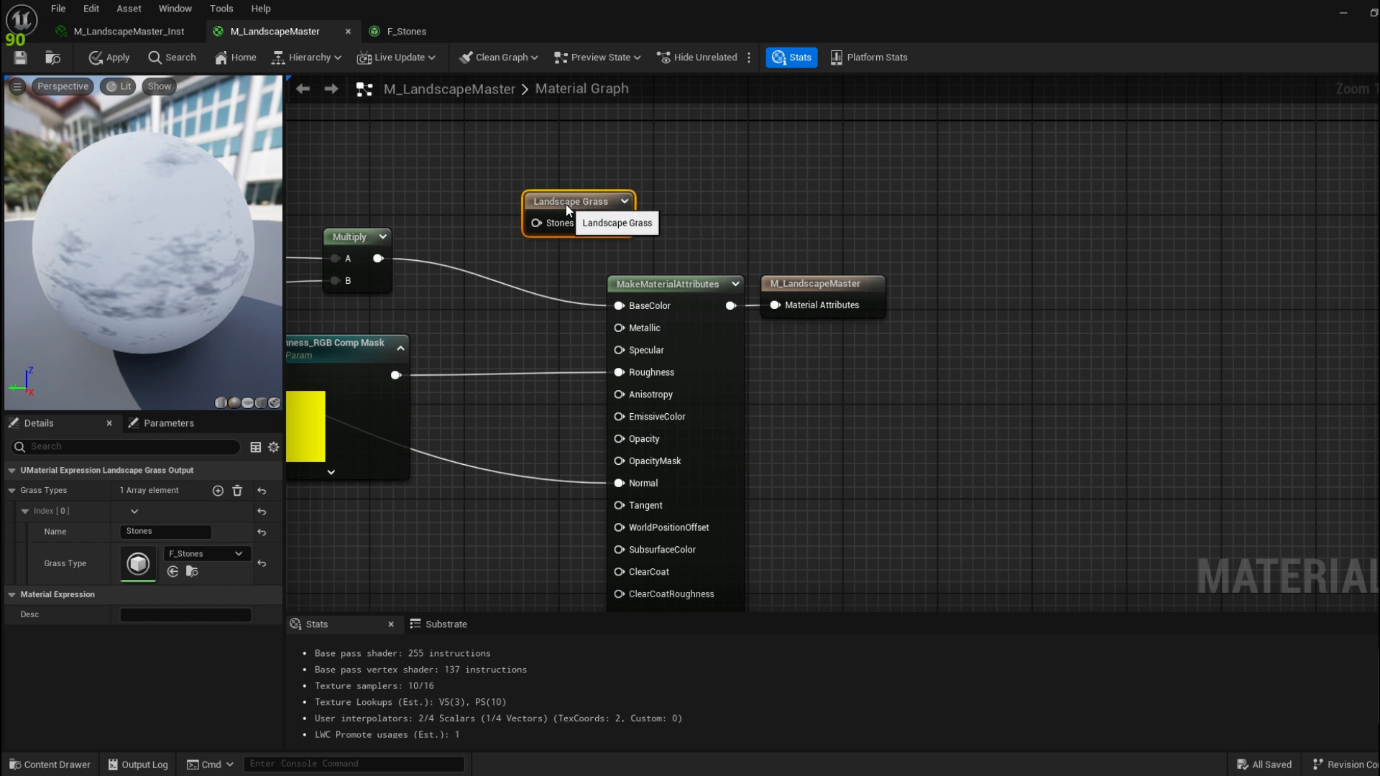
{"action": "right_click_drag", "start_coordinate": [566, 204], "coordinate": [671, 215]}
{"action": "right_click_drag", "start_coordinate": [564, 182], "coordinate": [585, 205]}
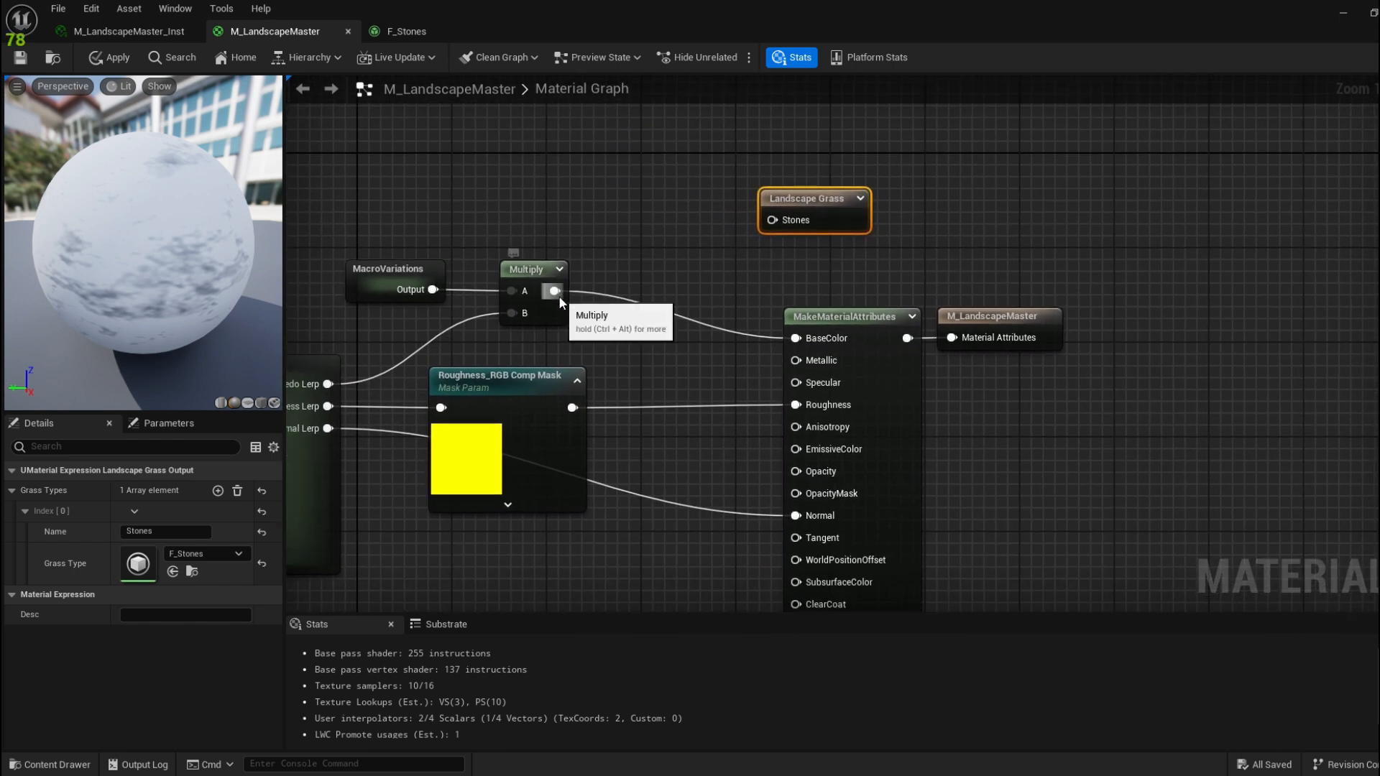
{"action": "left_click_drag", "start_coordinate": [553, 290], "coordinate": [863, 232]}
{"action": "scroll", "coordinate": [809, 130], "scroll_direction": "down", "scroll_amount": 1}
{"action": "left_click", "coordinate": [19, 60]}
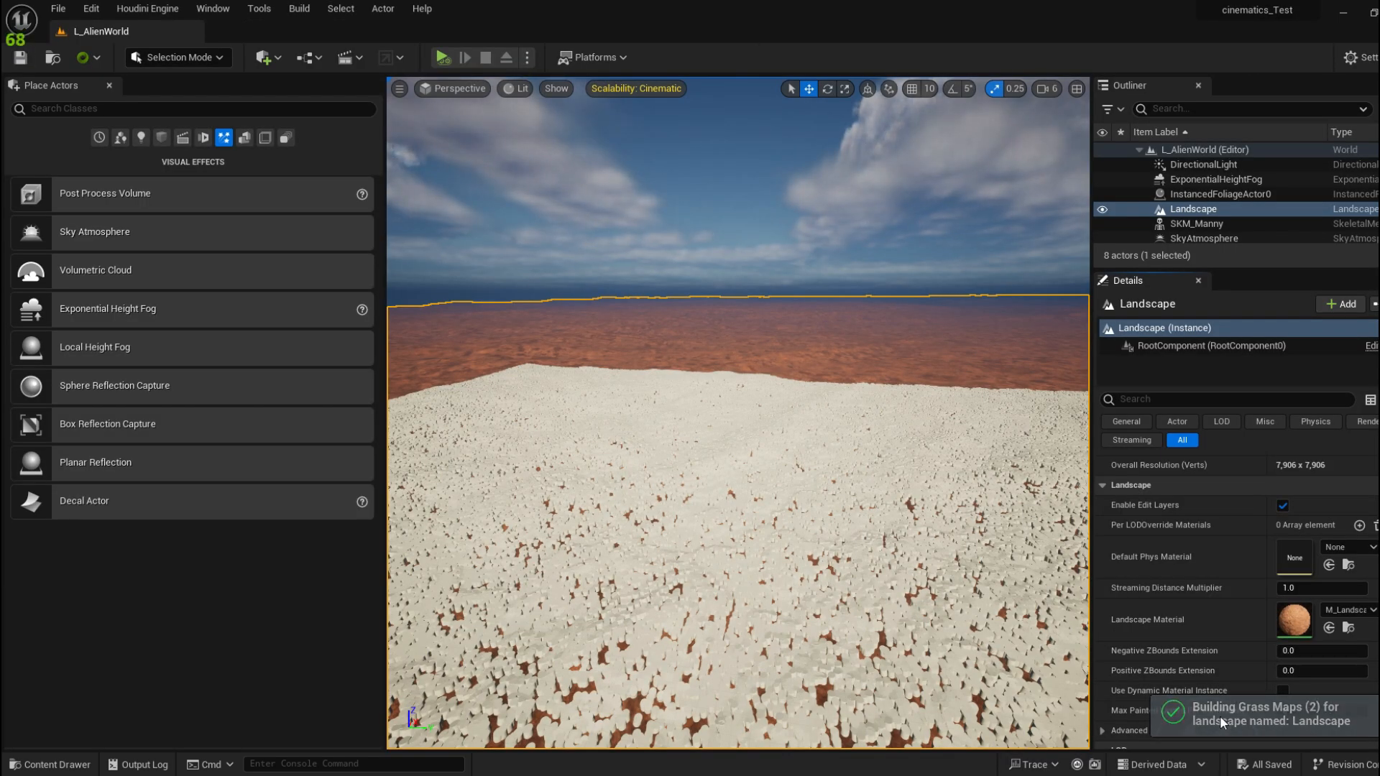
Examine the size and coverage of the cylinders generated on the landscape in the L_AlienWorld level, comparing them with the mannequin
{"action": "key", "text": "w"}
{"action": "right_click_drag", "start_coordinate": [868, 588], "coordinate": [791, 511]}
{"action": "scroll", "coordinate": [837, 618], "scroll_direction": "down", "scroll_amount": 2}
{"action": "key", "text": "s"}
{"action": "key", "text": "w"}
{"action": "scroll", "coordinate": [811, 602], "scroll_direction": "down", "scroll_amount": 2}
{"action": "key", "text": "s"}
{"action": "key", "text": "w"}
{"action": "key", "text": "w"}
{"action": "scroll", "coordinate": [789, 558], "scroll_direction": "down", "scroll_amount": 2}
{"action": "scroll", "coordinate": [777, 535], "scroll_direction": "up", "scroll_amount": 1}
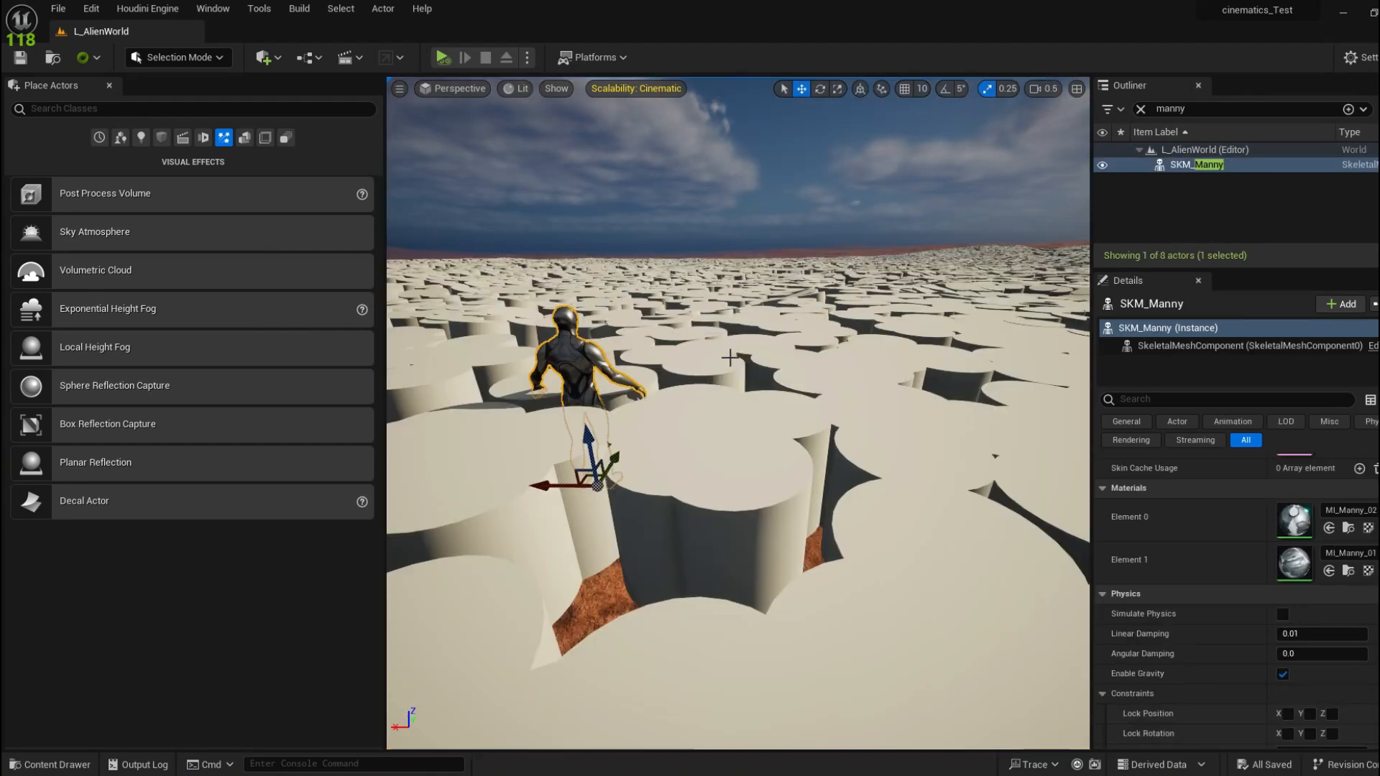
Replace the grass mesh of the first F_Stones variety with S_Small_Stones_Pack_vcljbb1iw_lod0_Var1 from the Small_Stones_Pack folder
{"action": "mouse_move", "coordinate": [673, 775]}
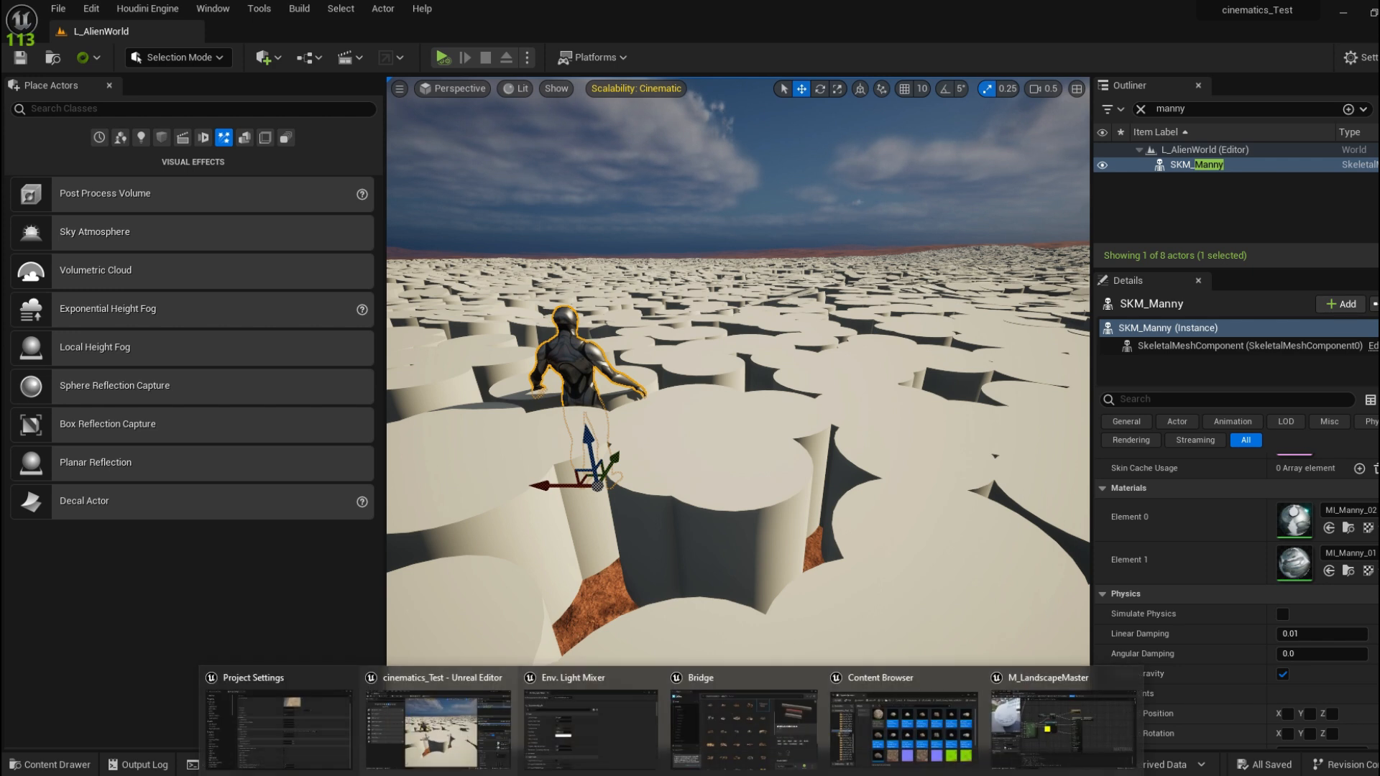
{"action": "left_click", "coordinate": [1019, 738]}
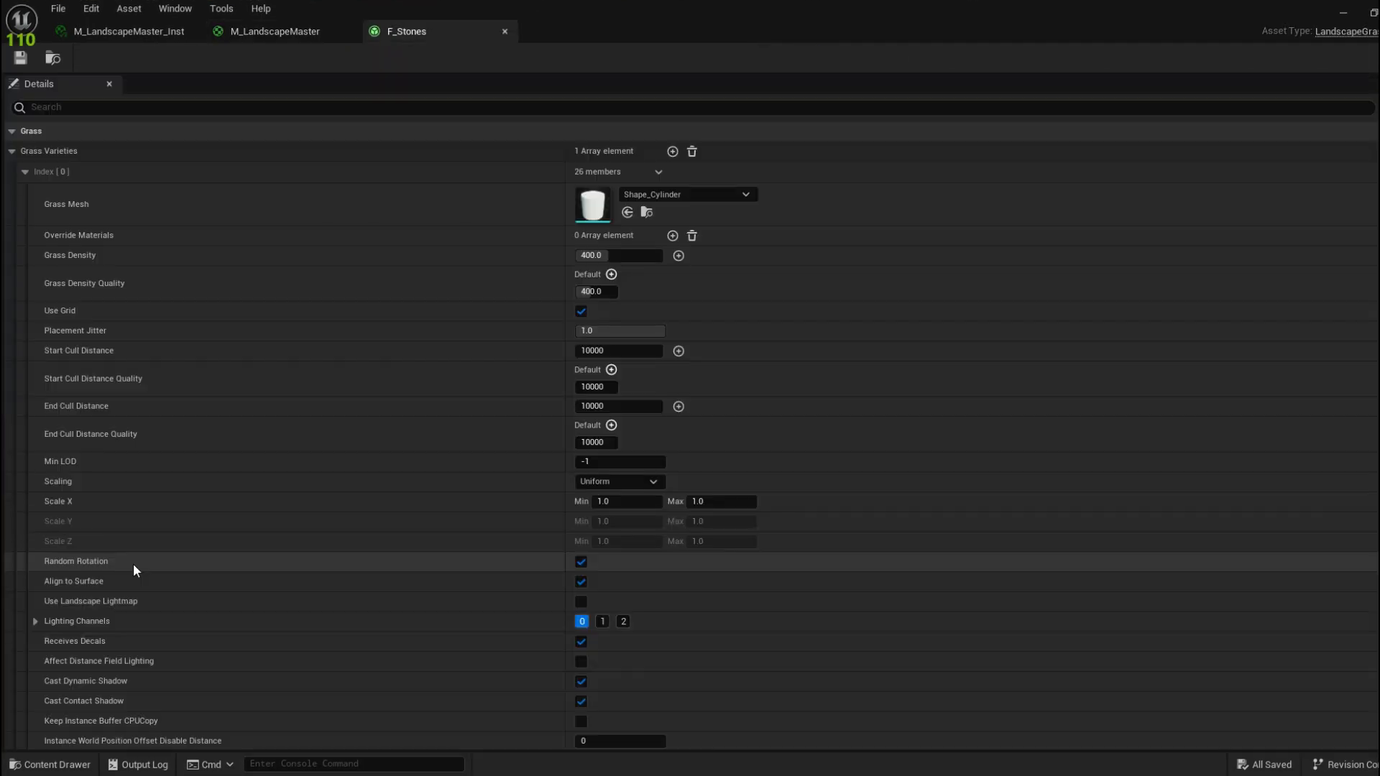
{"action": "key", "text": "ctrl+space"}
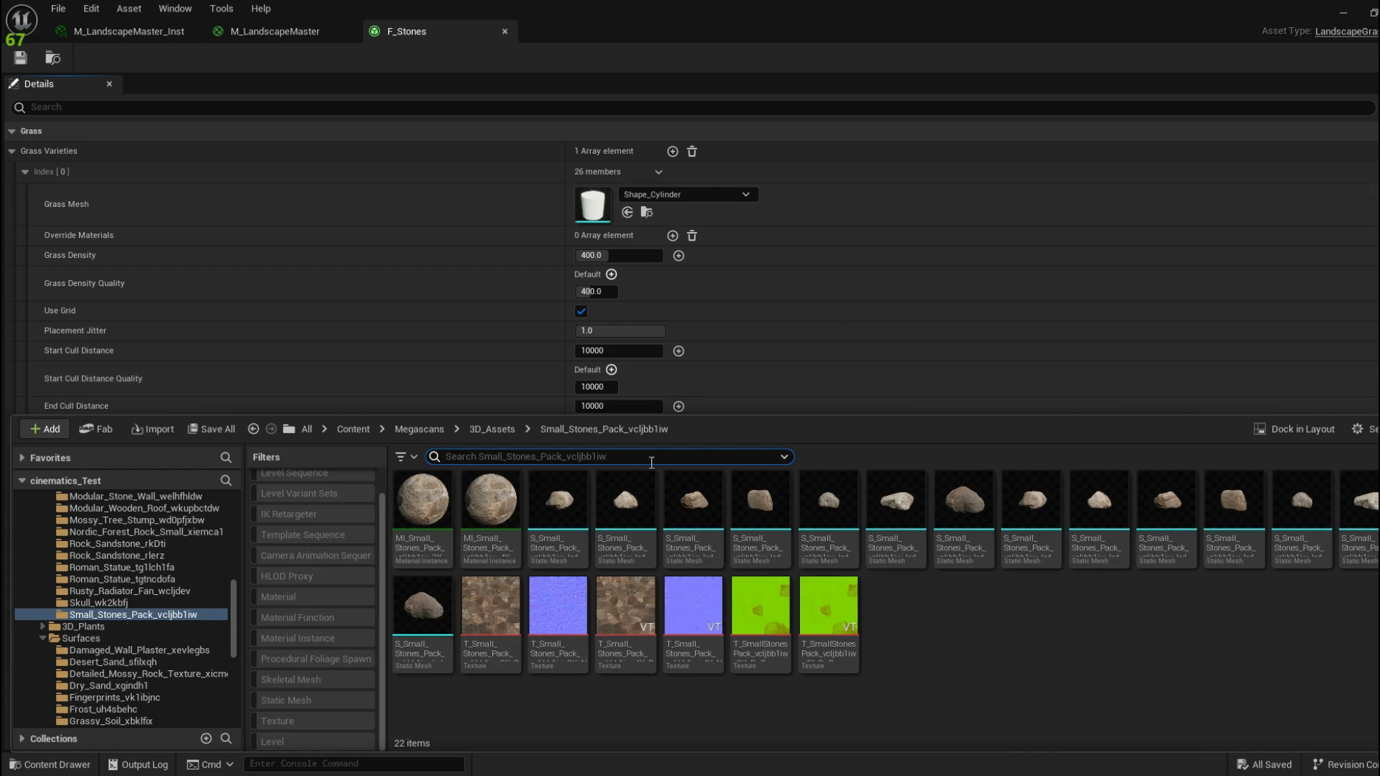
{"action": "left_click", "coordinate": [558, 503]}
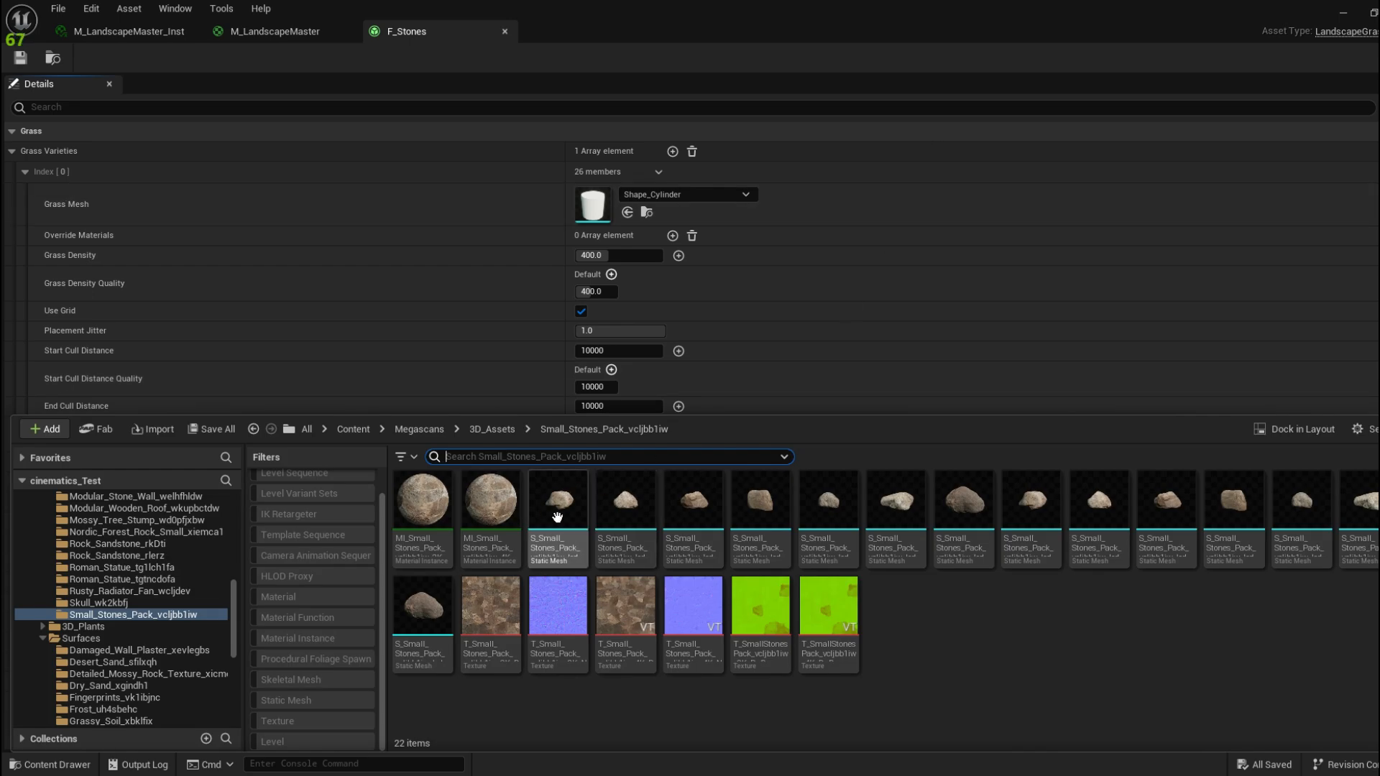
{"action": "left_click", "coordinate": [626, 213]}
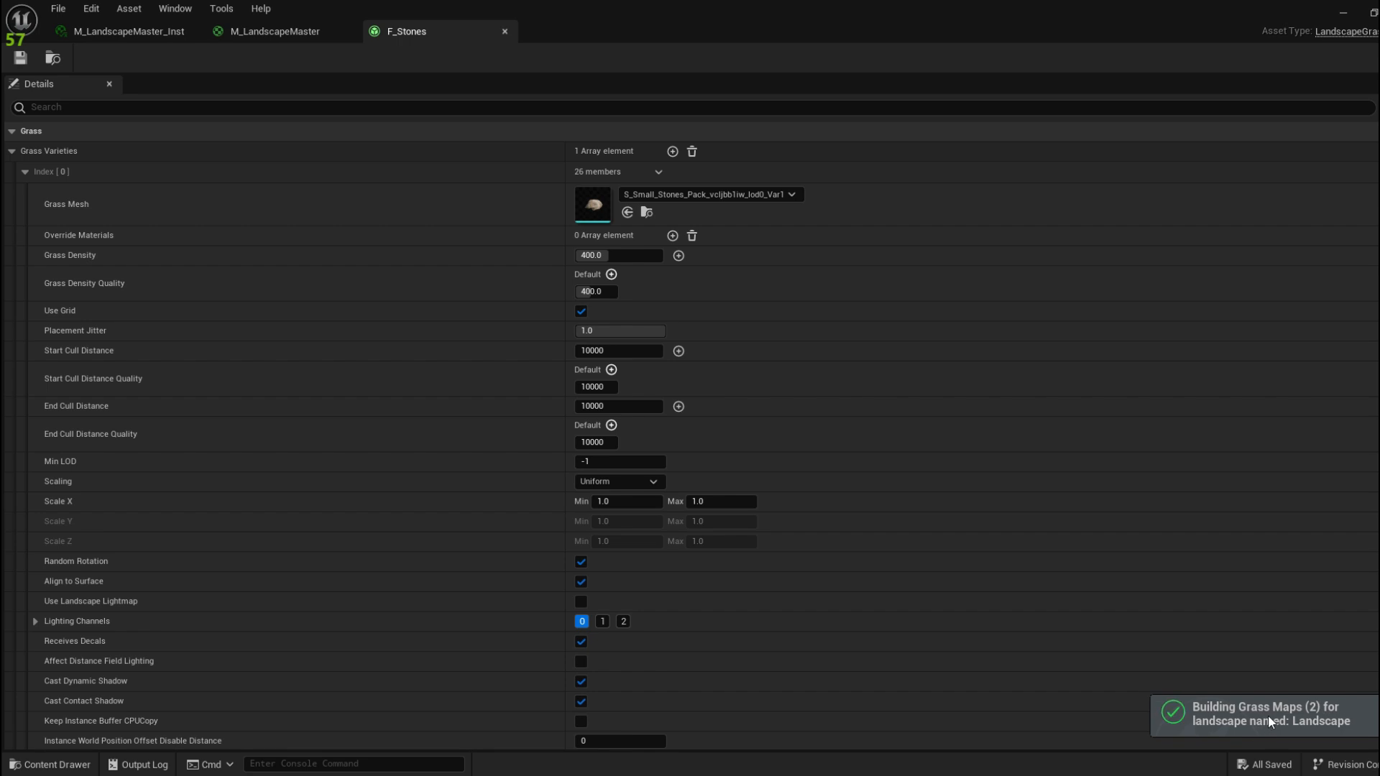
Examine the distribution and size of the generated stones around the mannequin in the level
{"action": "left_click", "coordinate": [1341, 14]}
{"action": "right_click_drag", "start_coordinate": [812, 360], "coordinate": [681, 457]}
{"action": "scroll", "coordinate": [682, 457], "scroll_direction": "down", "scroll_amount": 2}
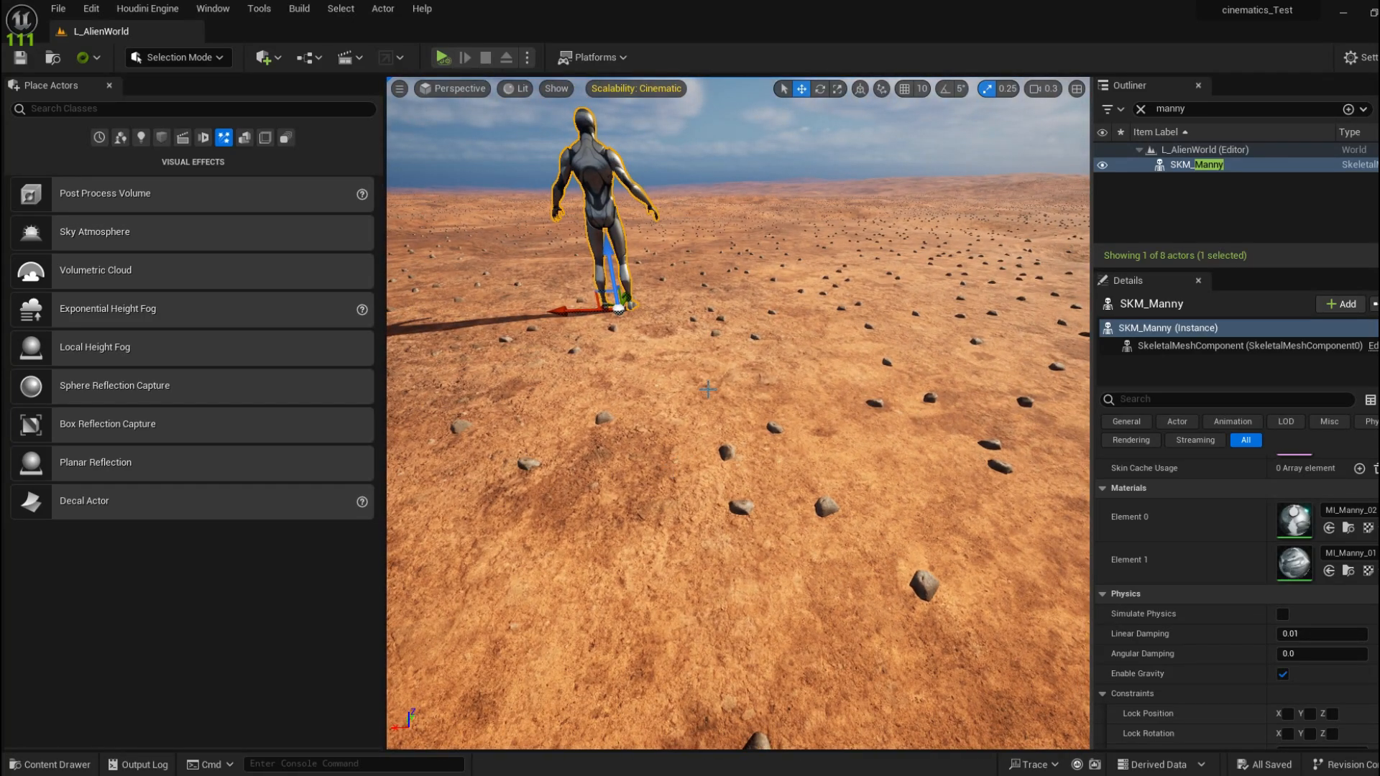
{"action": "right_click_drag", "start_coordinate": [707, 389], "coordinate": [698, 361]}
{"action": "scroll", "coordinate": [707, 388], "scroll_direction": "up", "scroll_amount": 2}
{"action": "key", "text": "w"}
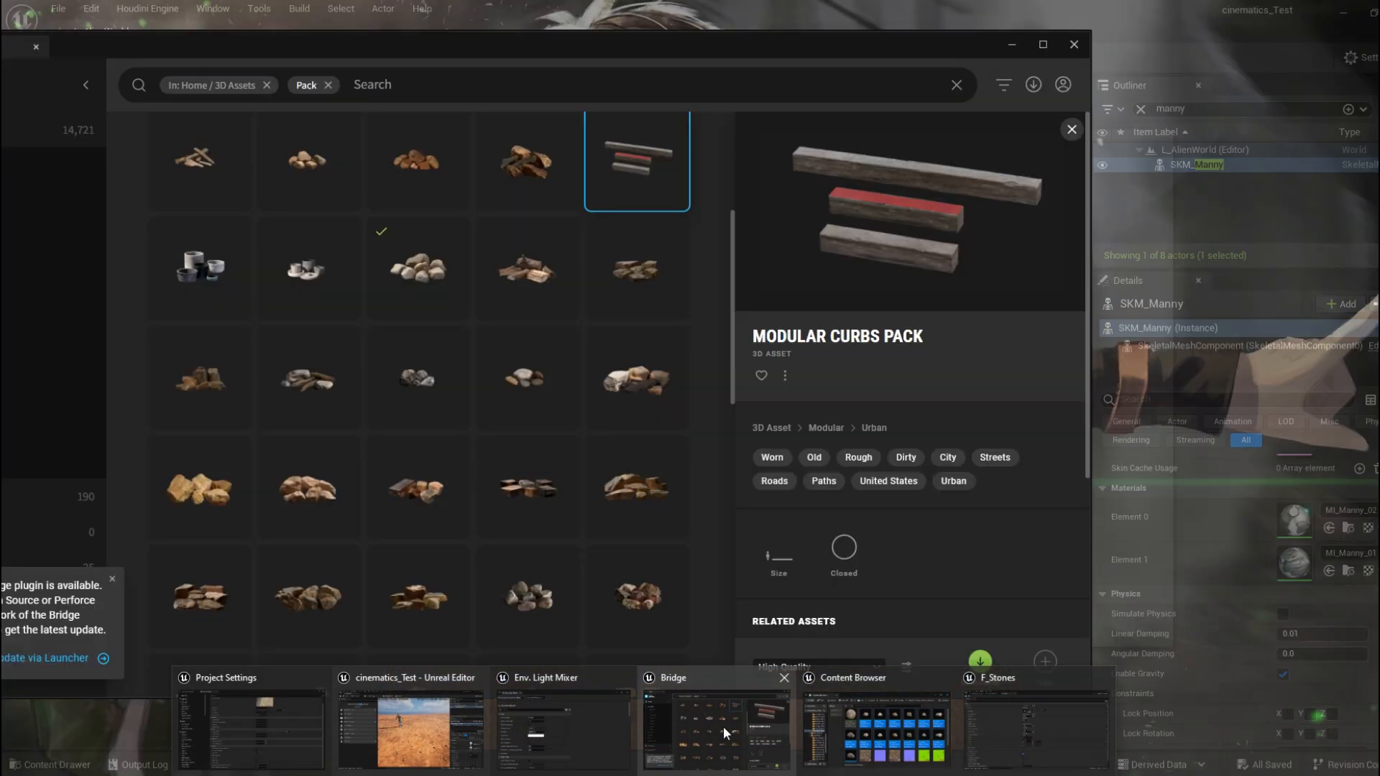
Add a second grass variety to F_Stones with S_Small_Stones_Pack_vcljbb1iw_lod0_Var2 as its grass mesh
{"action": "left_click", "coordinate": [989, 727]}
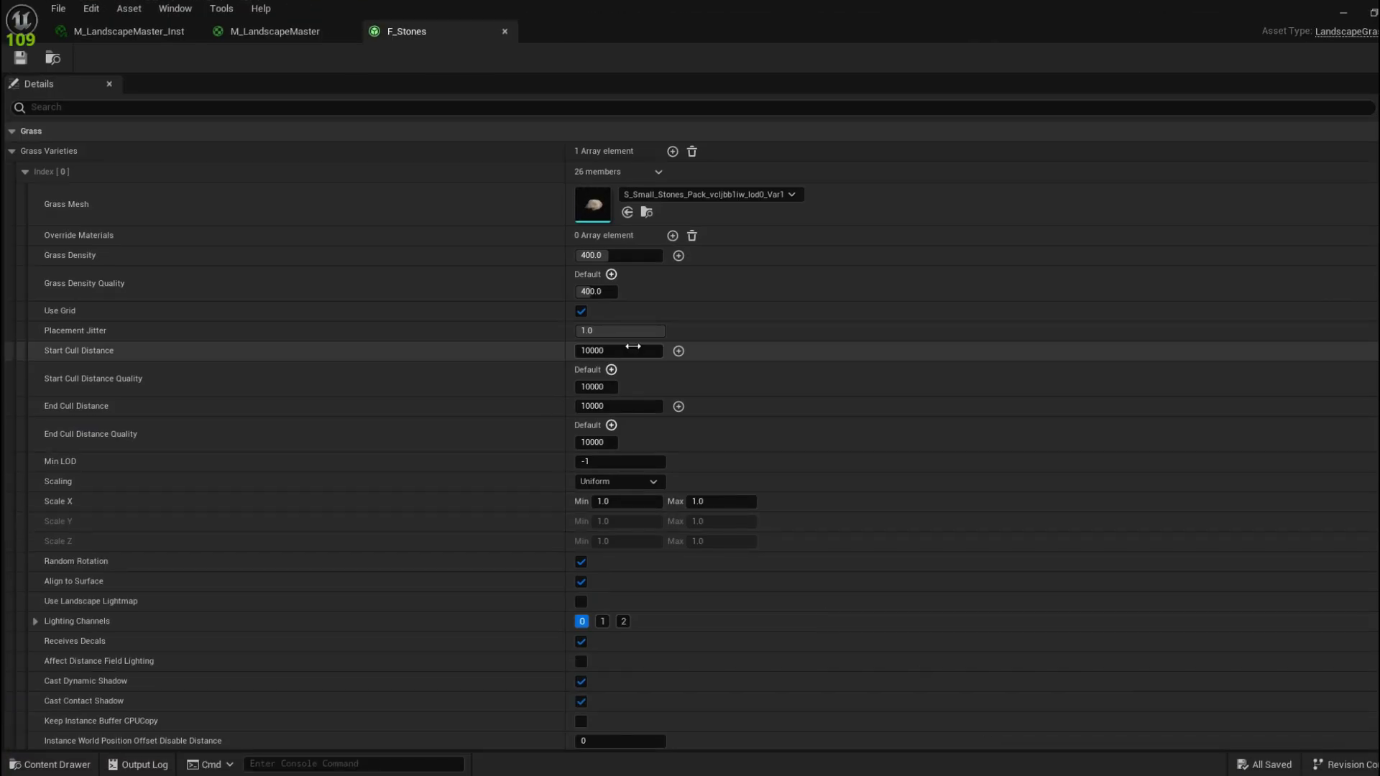
{"action": "left_click", "coordinate": [25, 172]}
{"action": "left_click", "coordinate": [672, 152]}
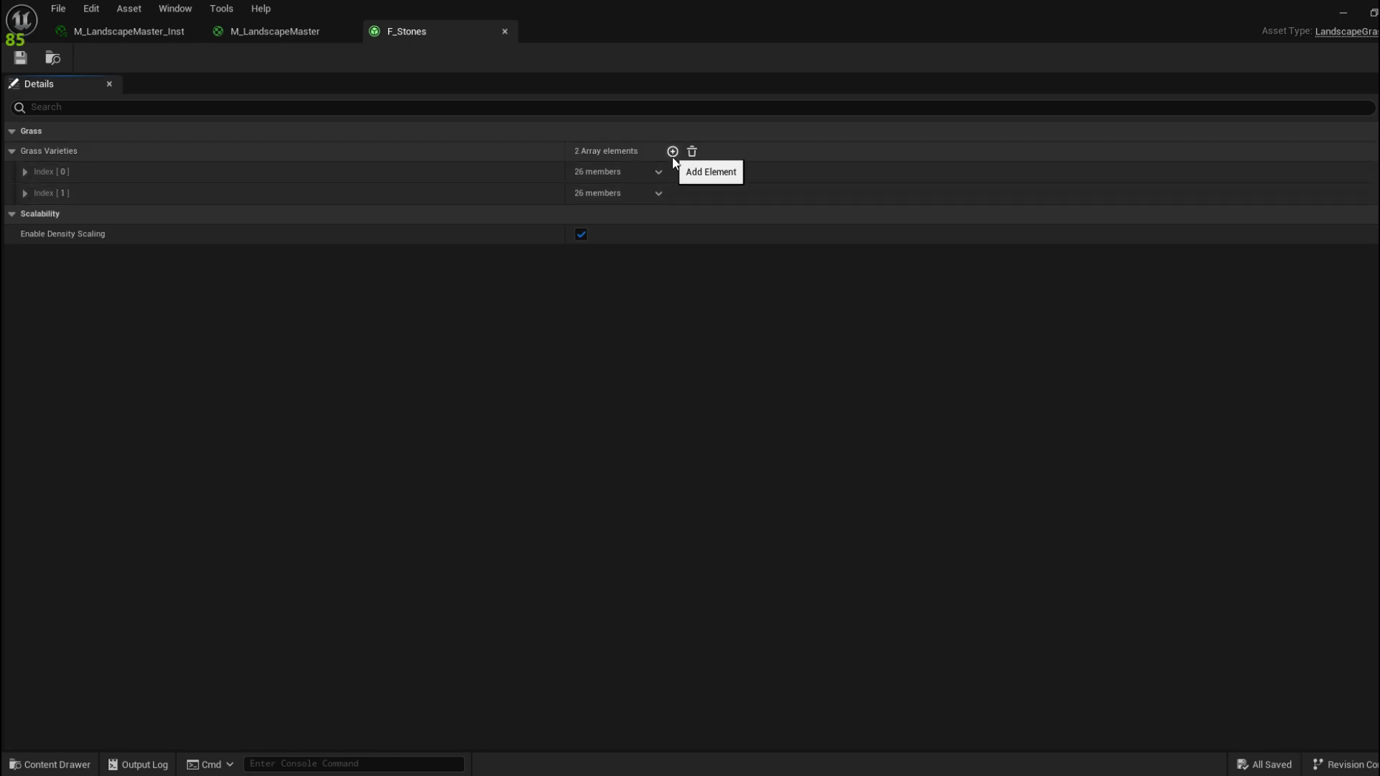
{"action": "left_click", "coordinate": [25, 193]}
{"action": "left_click", "coordinate": [679, 215]}
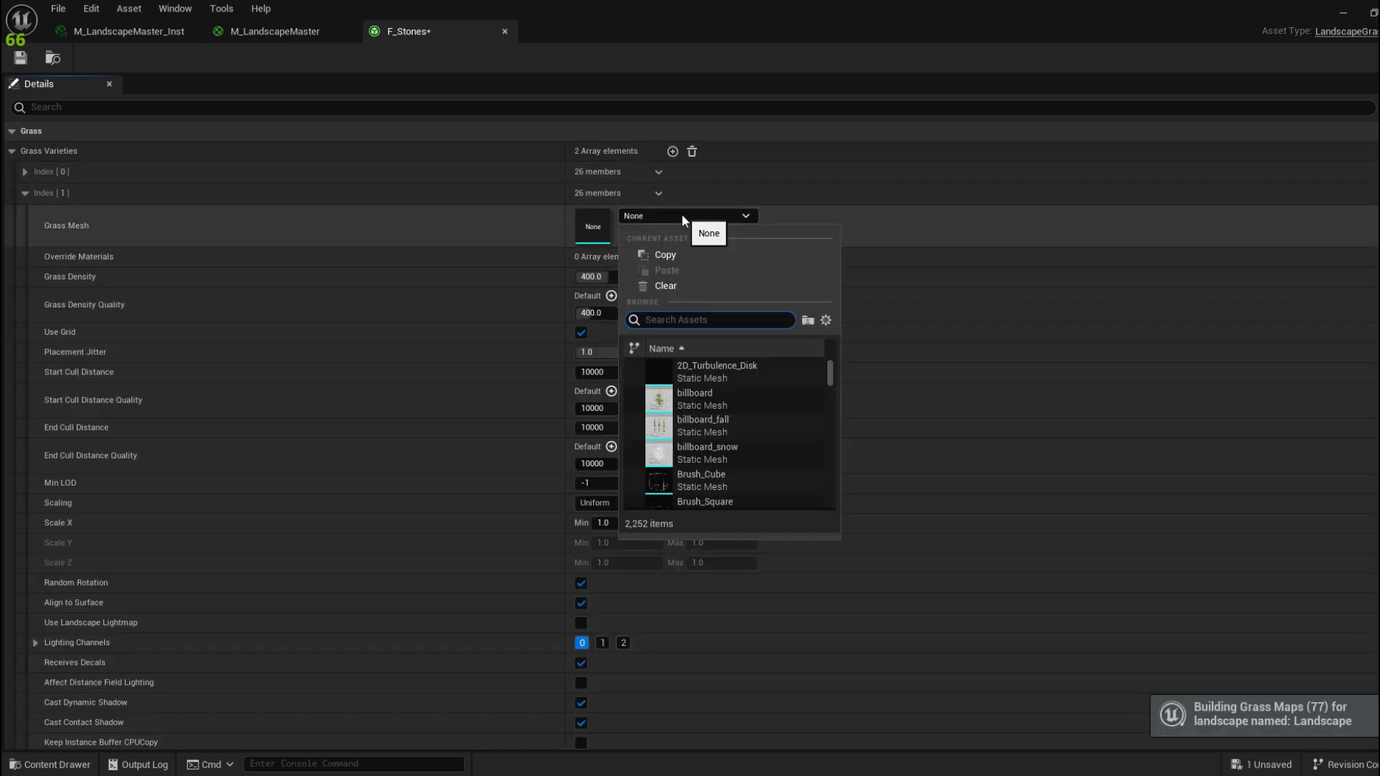
{"action": "left_click", "coordinate": [453, 213]}
{"action": "left_click", "coordinate": [64, 764]}
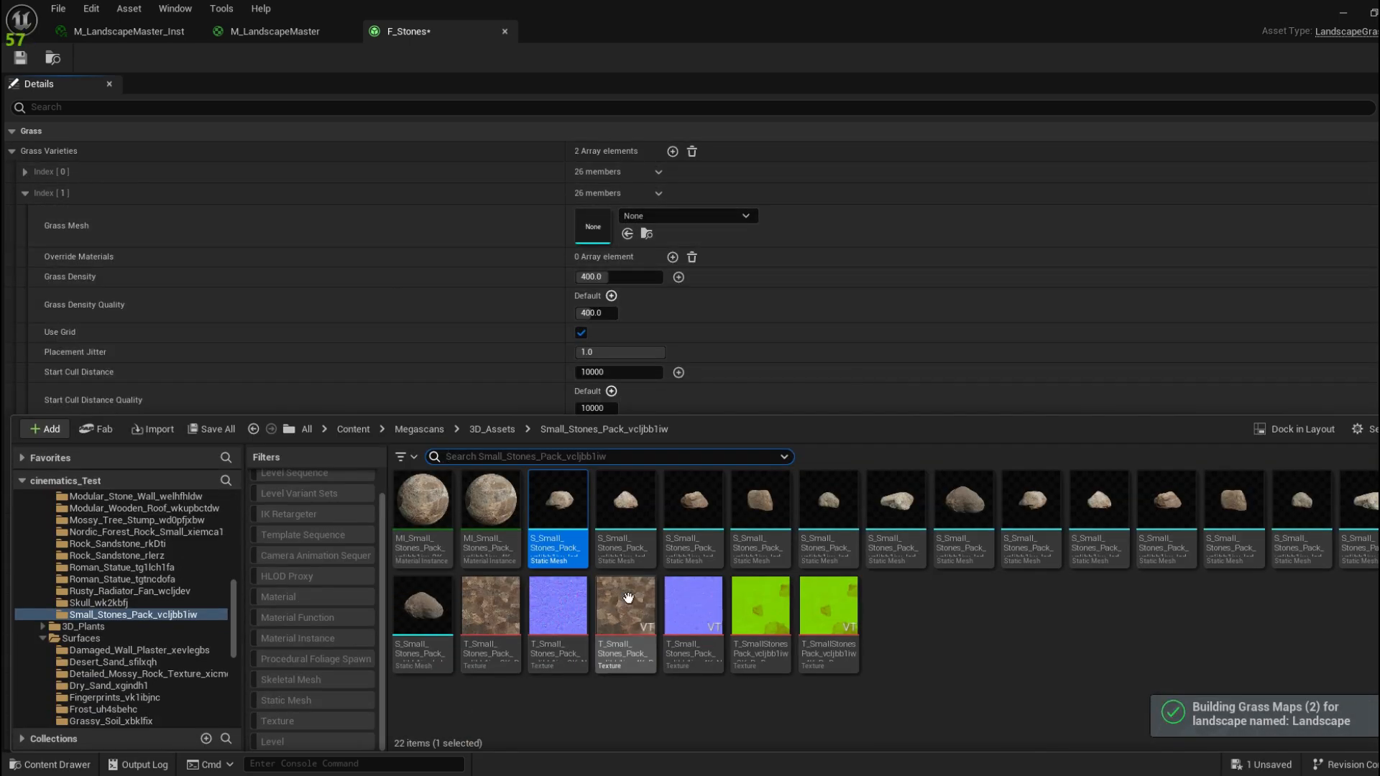
{"action": "left_click", "coordinate": [625, 506]}
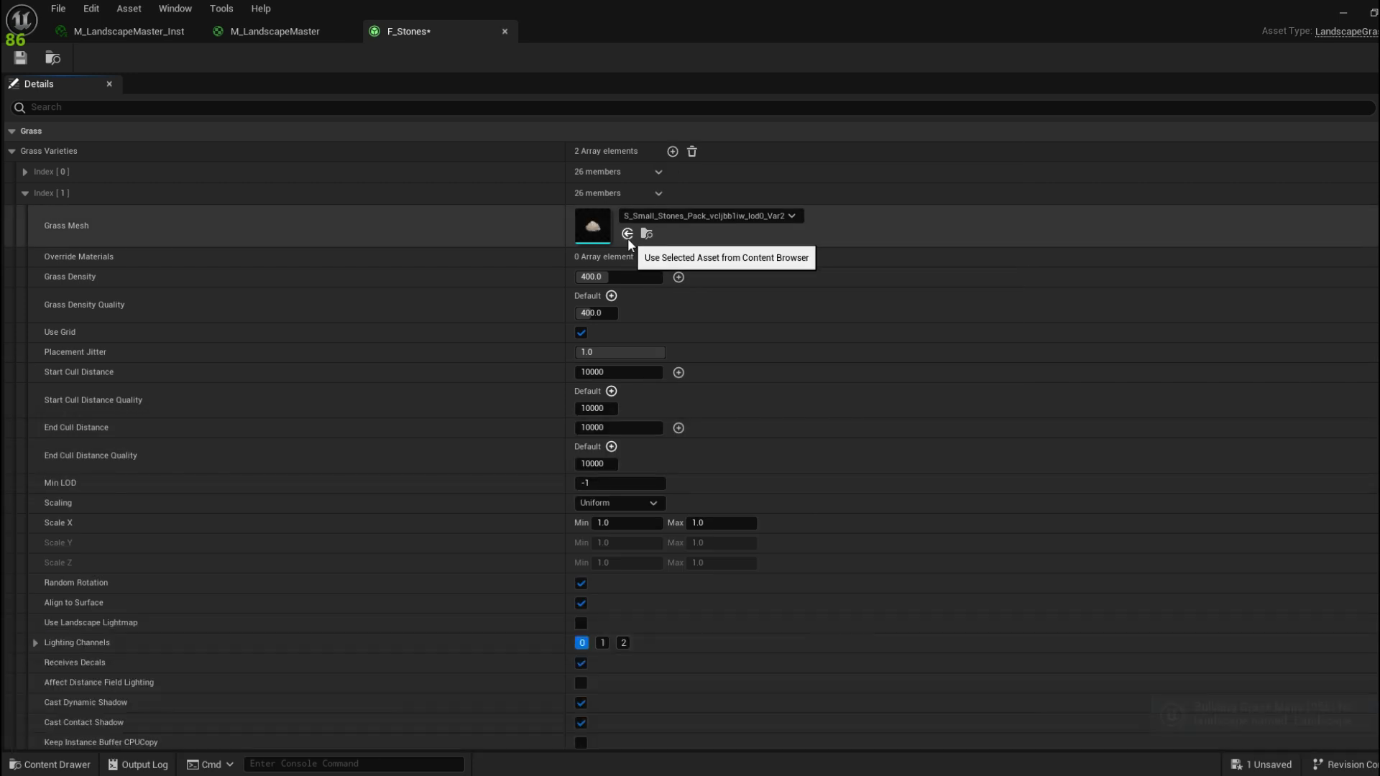
Add a third grass variety to F_Stones with S_Small_Stones_Pack_vcljbb1iw_lod0_Var3 as its grass mesh
{"action": "left_click", "coordinate": [627, 233]}
{"action": "left_click", "coordinate": [25, 192]}
{"action": "left_click", "coordinate": [673, 152]}
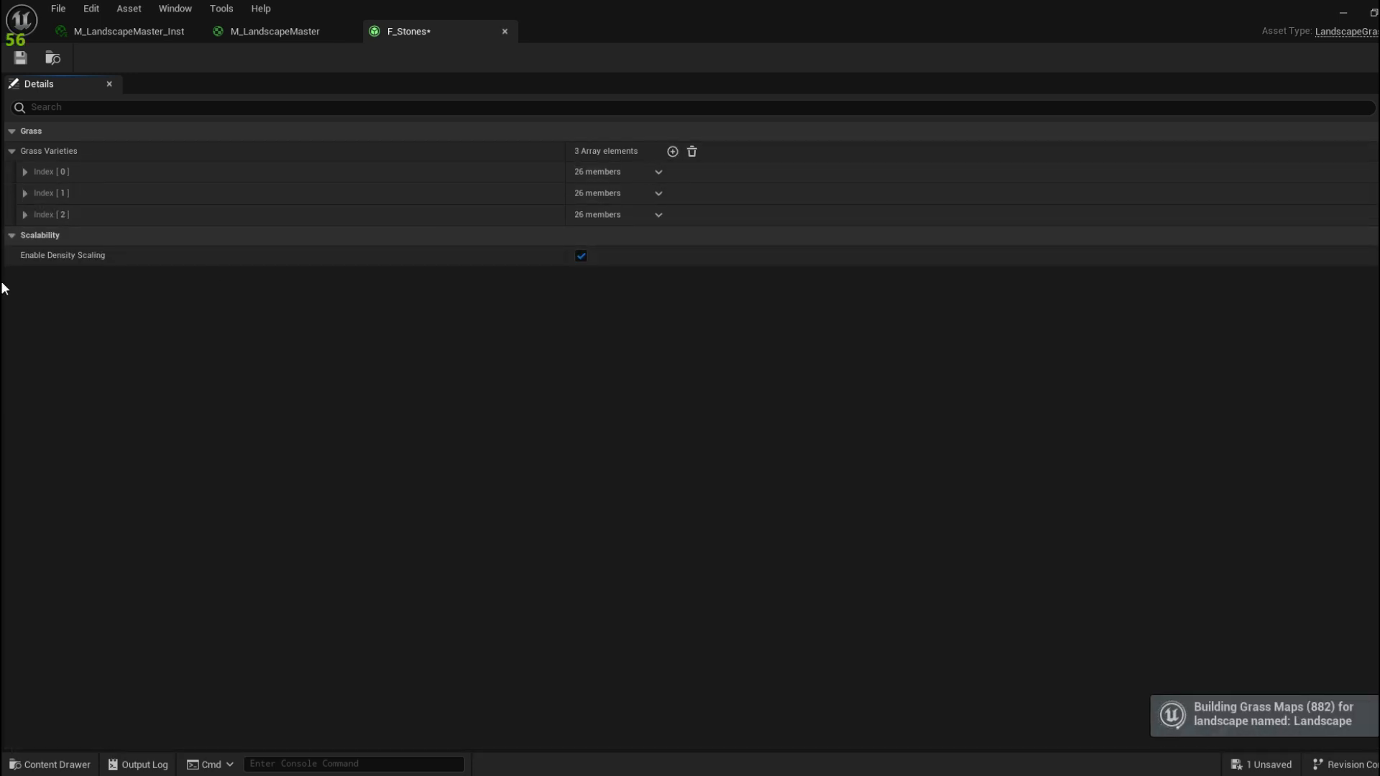
{"action": "left_click", "coordinate": [26, 214]}
{"action": "left_click", "coordinate": [647, 237]}
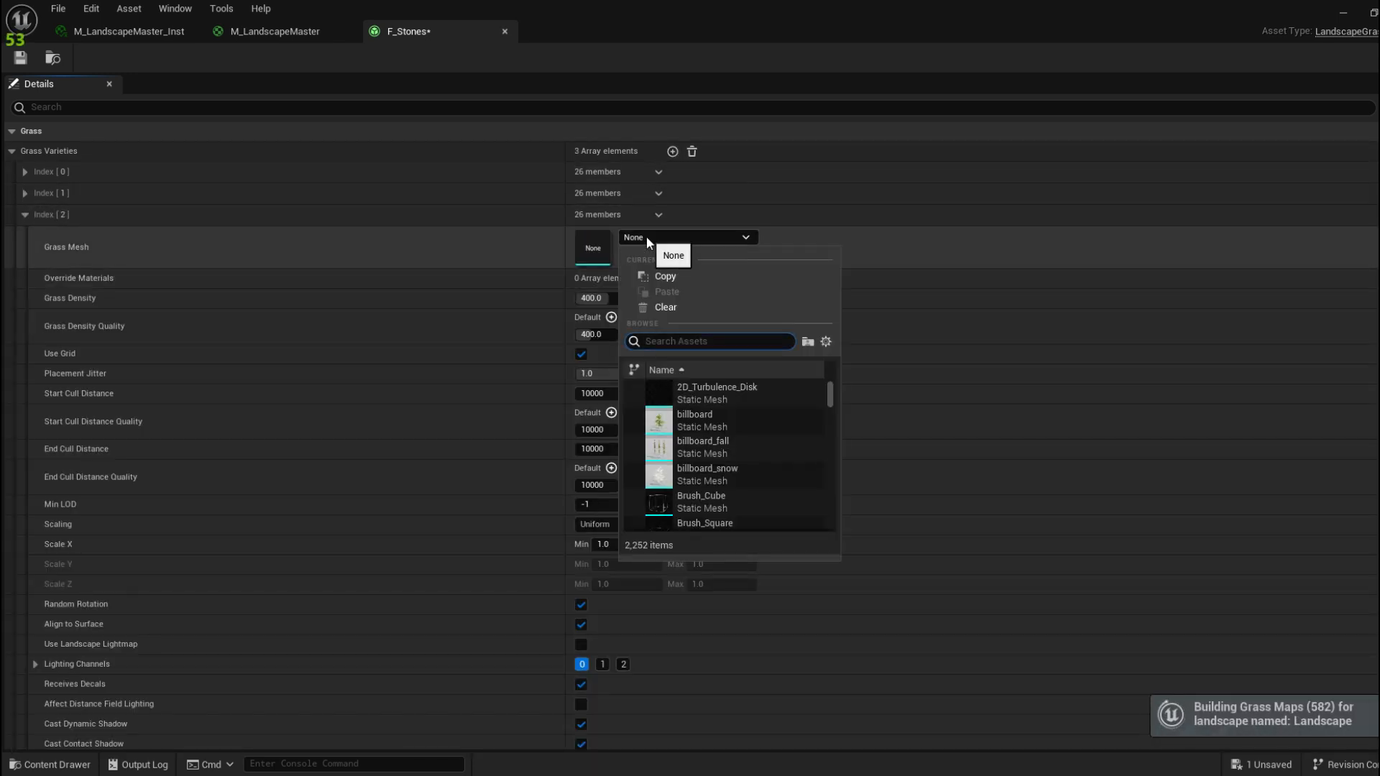
{"action": "left_click", "coordinate": [666, 291]}
{"action": "left_click", "coordinate": [23, 213]}
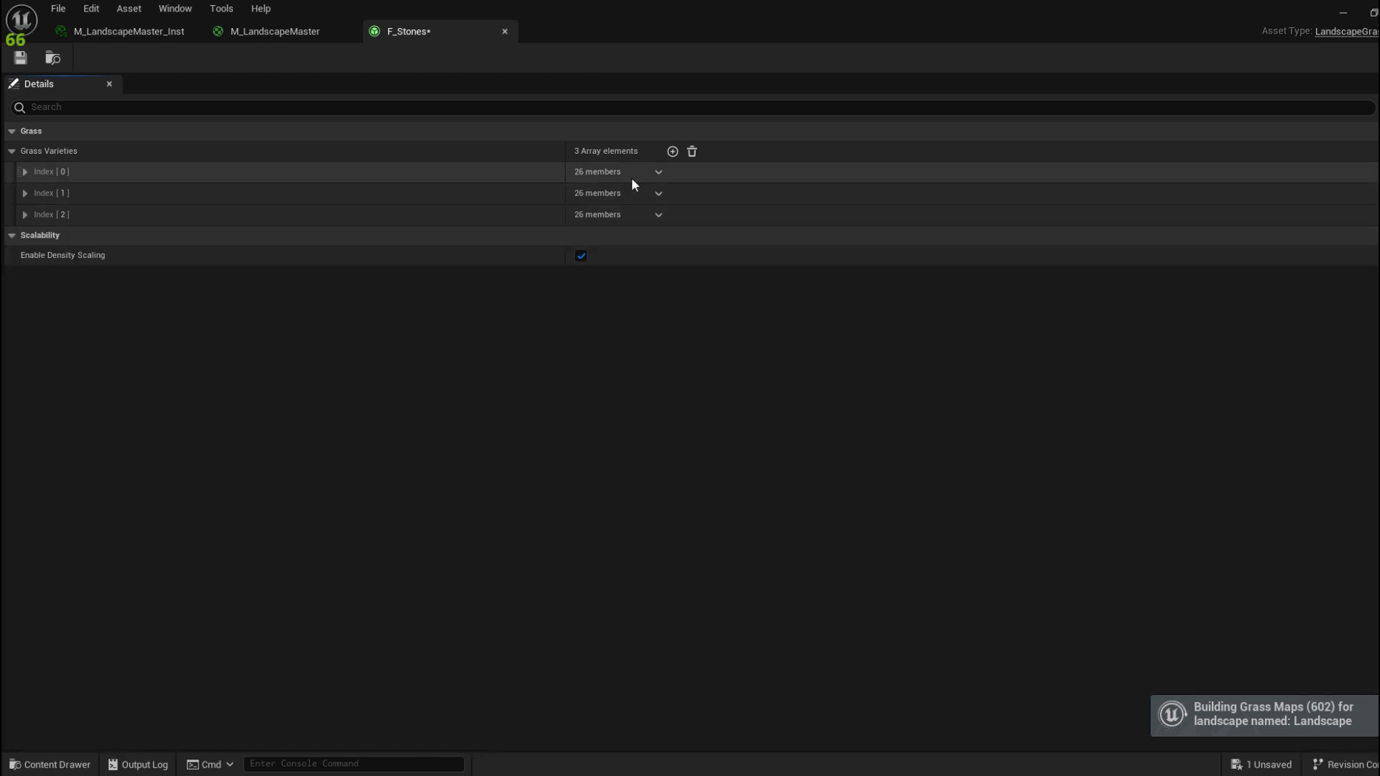
Add a fourth grass variety with S_Small_Stones_Pack_vcljbb1iw_lod0_Var7 as its grass mesh and save F_Stones
{"action": "left_click", "coordinate": [672, 152]}
{"action": "left_click", "coordinate": [26, 236]}
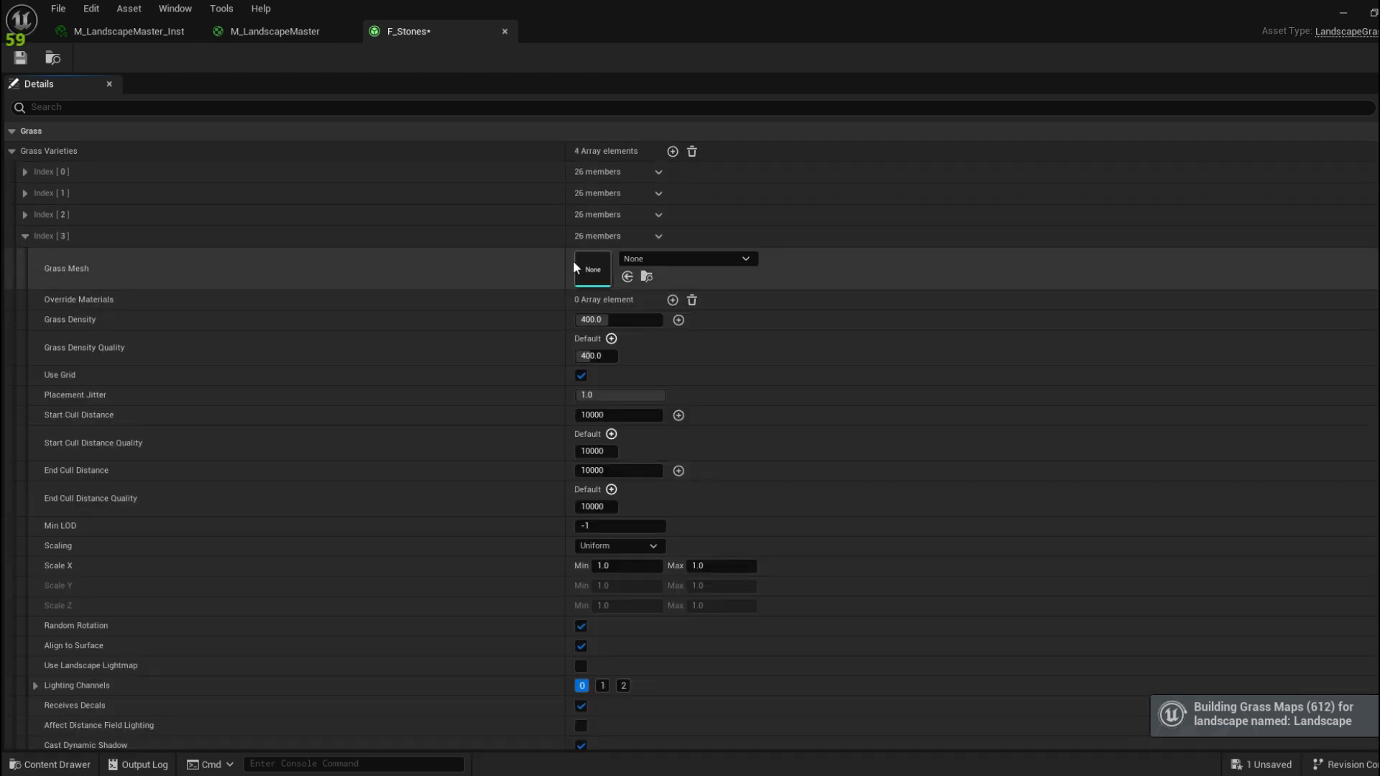
{"action": "left_click", "coordinate": [679, 258]}
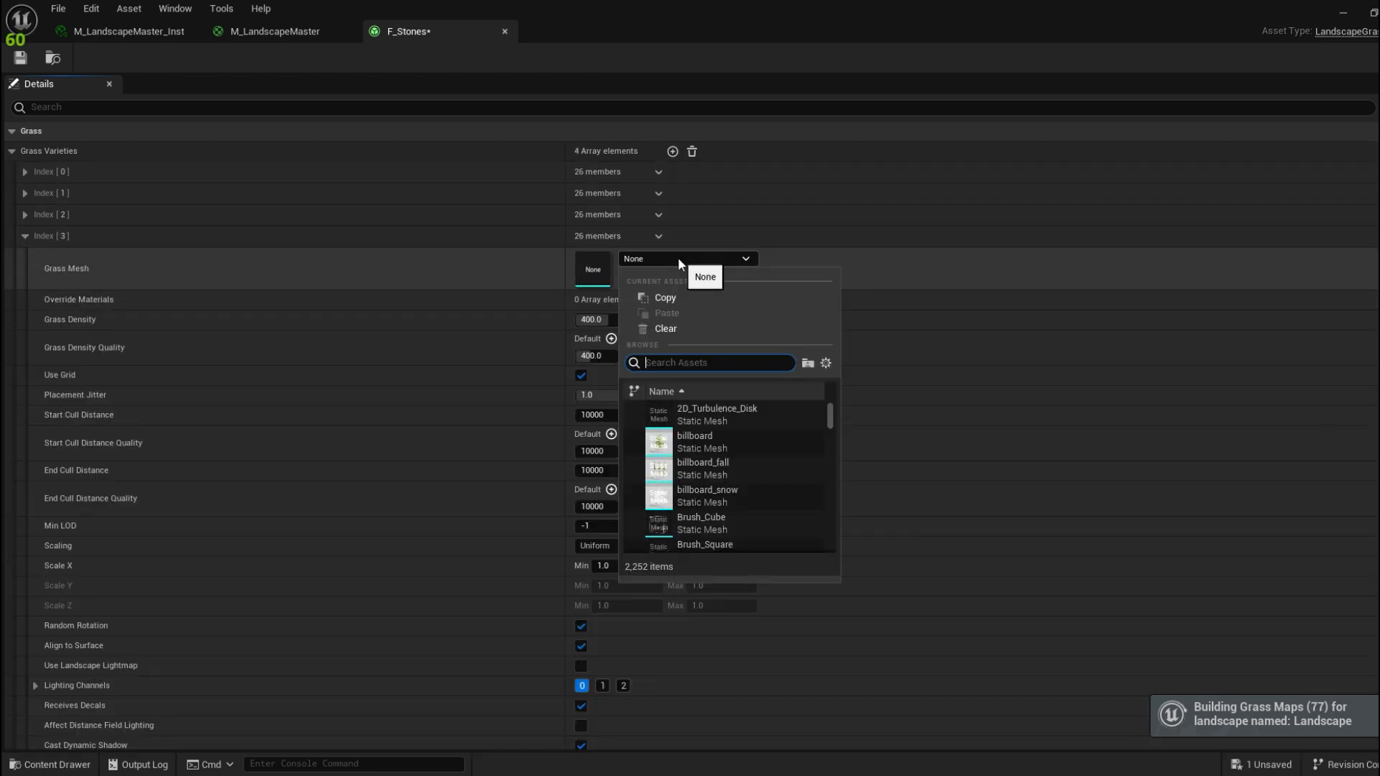
{"action": "left_click", "coordinate": [784, 246]}
{"action": "left_click", "coordinate": [71, 764]}
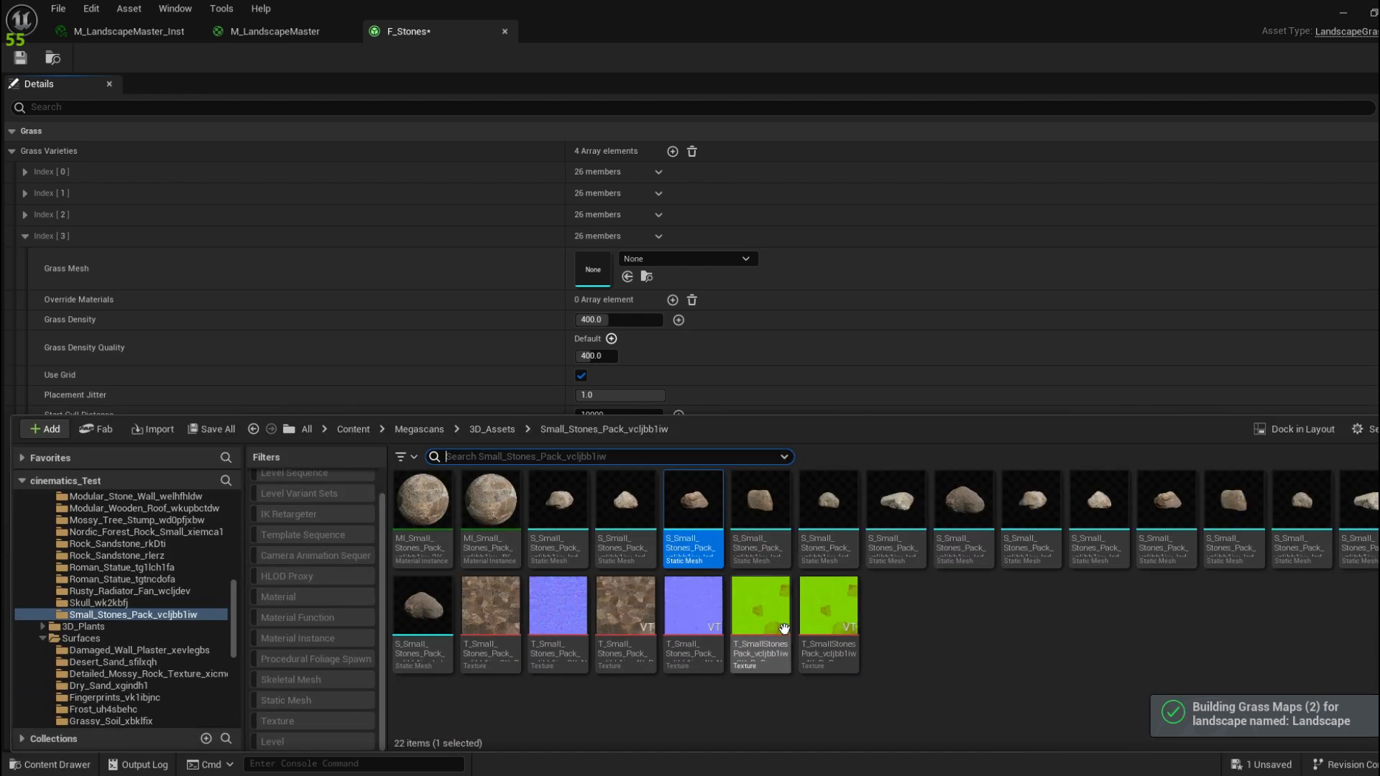
{"action": "left_click_drag", "start_coordinate": [956, 511], "coordinate": [631, 277]}
{"action": "left_click", "coordinate": [21, 57]}
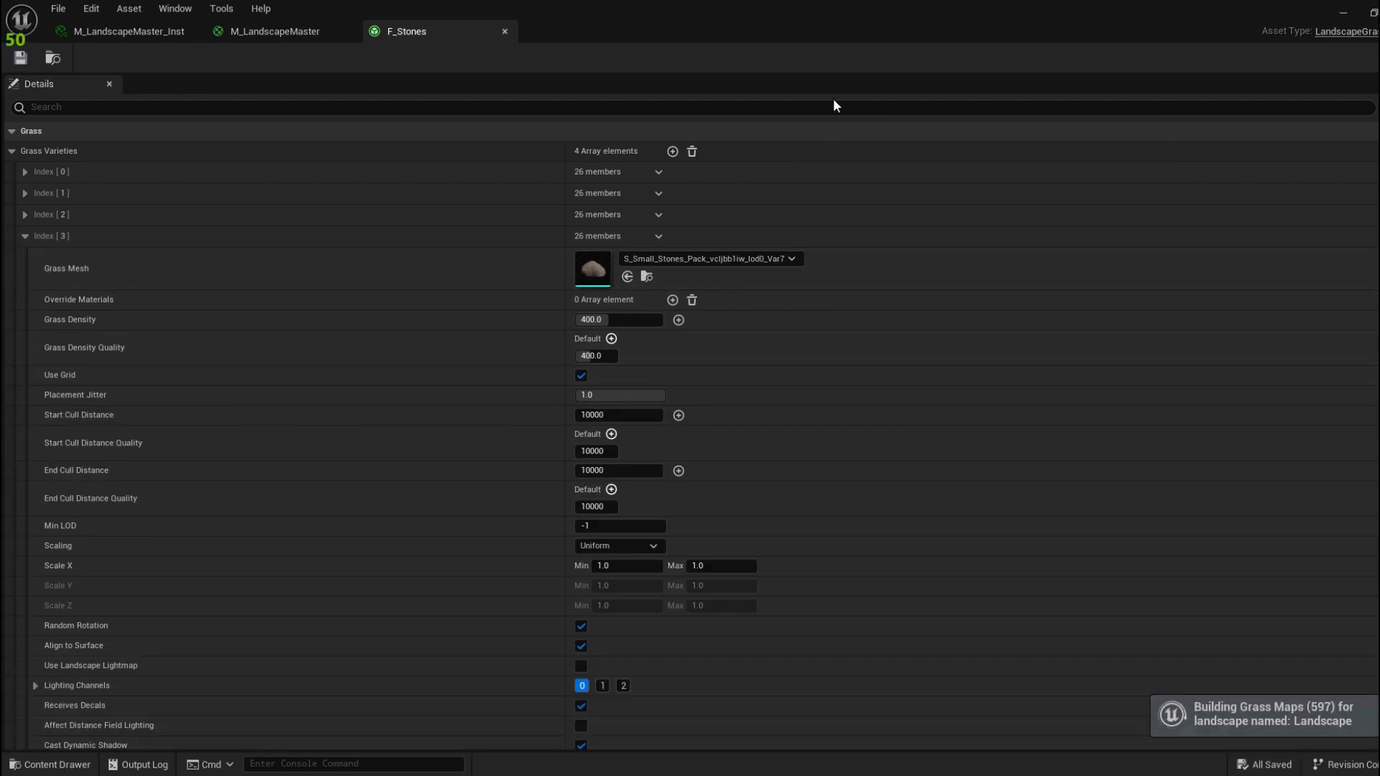
Examine the density and variety of the scattered stones around the mannequin in the L_AlienWorld level
{"action": "left_click", "coordinate": [1339, 15]}
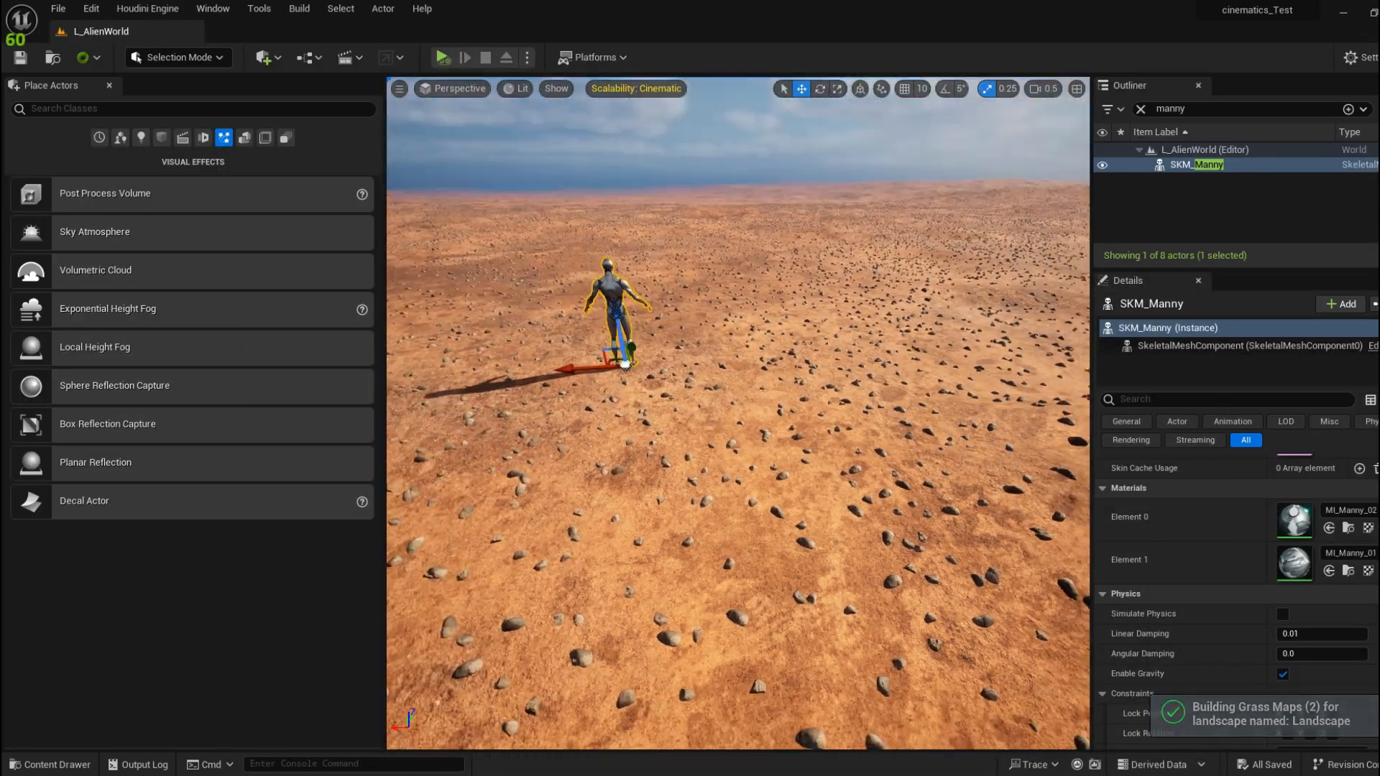
{"action": "key", "text": "w"}
{"action": "mouse_move", "coordinate": [738, 413]}
{"action": "right_mouse_down"}
{"action": "mouse_move", "coordinate": [611, 403]}
{"action": "mouse_move", "coordinate": [733, 402]}
{"action": "right_mouse_up"}
{"action": "scroll", "coordinate": [690, 406], "scroll_direction": "up", "scroll_amount": 1}
{"action": "key", "text": "w"}
{"action": "right_click_drag", "start_coordinate": [786, 359], "coordinate": [786, 306]}
{"action": "scroll", "coordinate": [786, 305], "scroll_direction": "down", "scroll_amount": 2}
{"action": "key", "text": "s"}
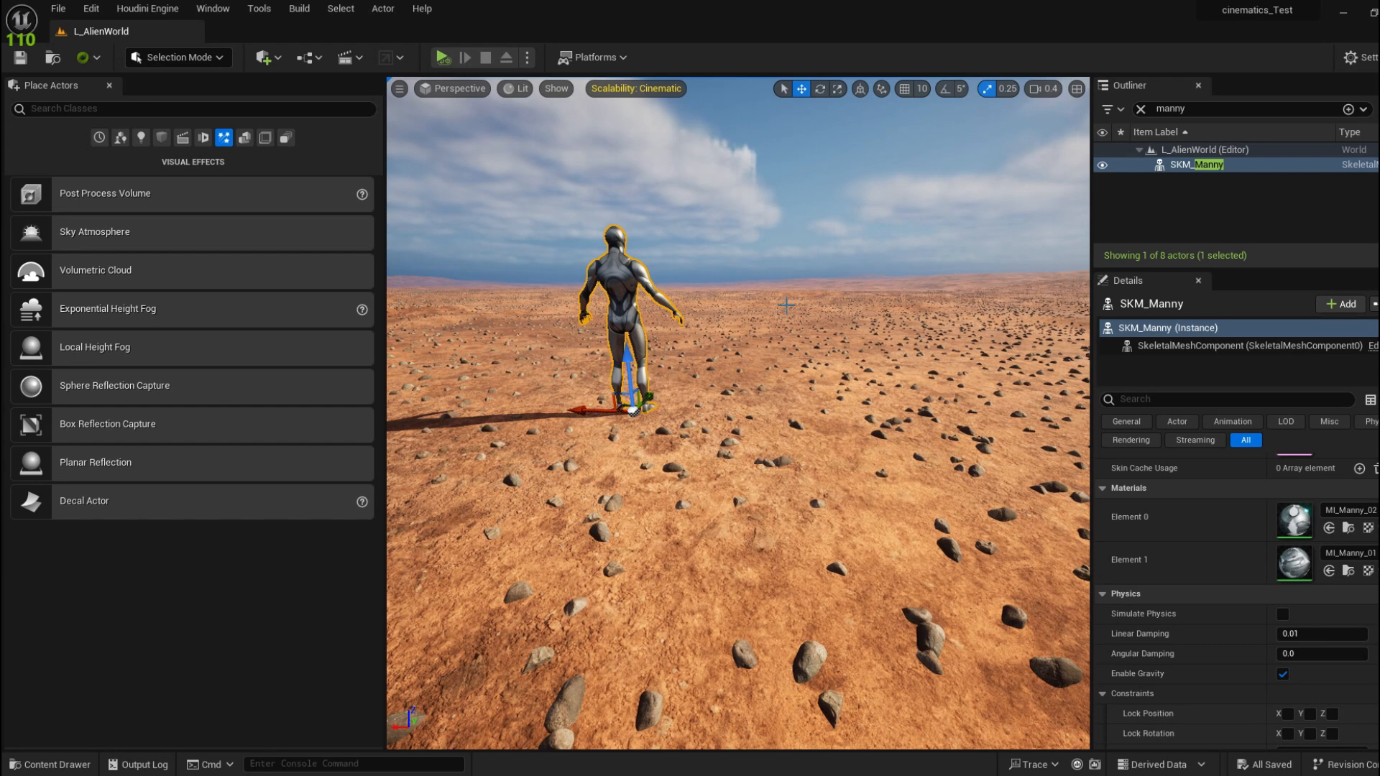
Set the grass density of the first F_Stones variety, which uses the Var1 stone mesh, to 60
{"action": "key", "text": "alt+Tab"}
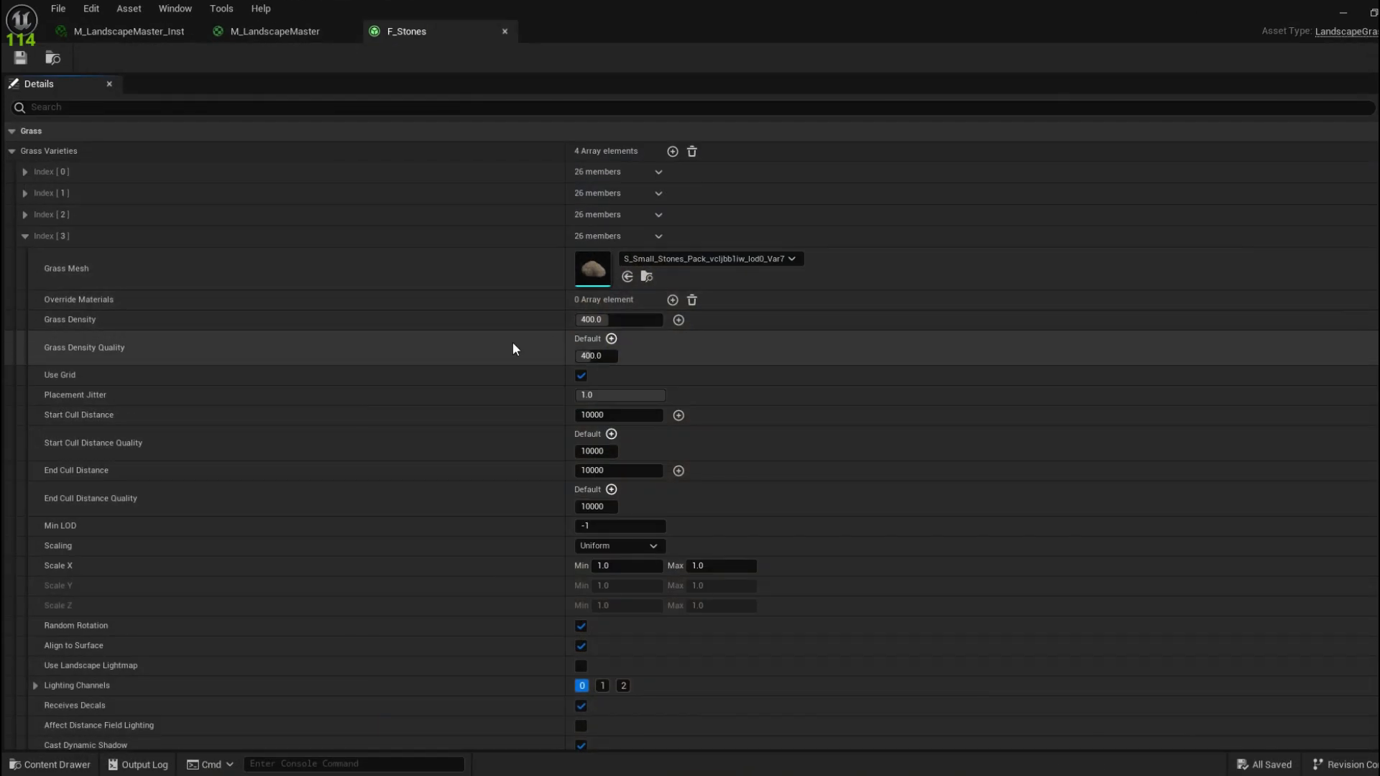
{"action": "left_click", "coordinate": [24, 173]}
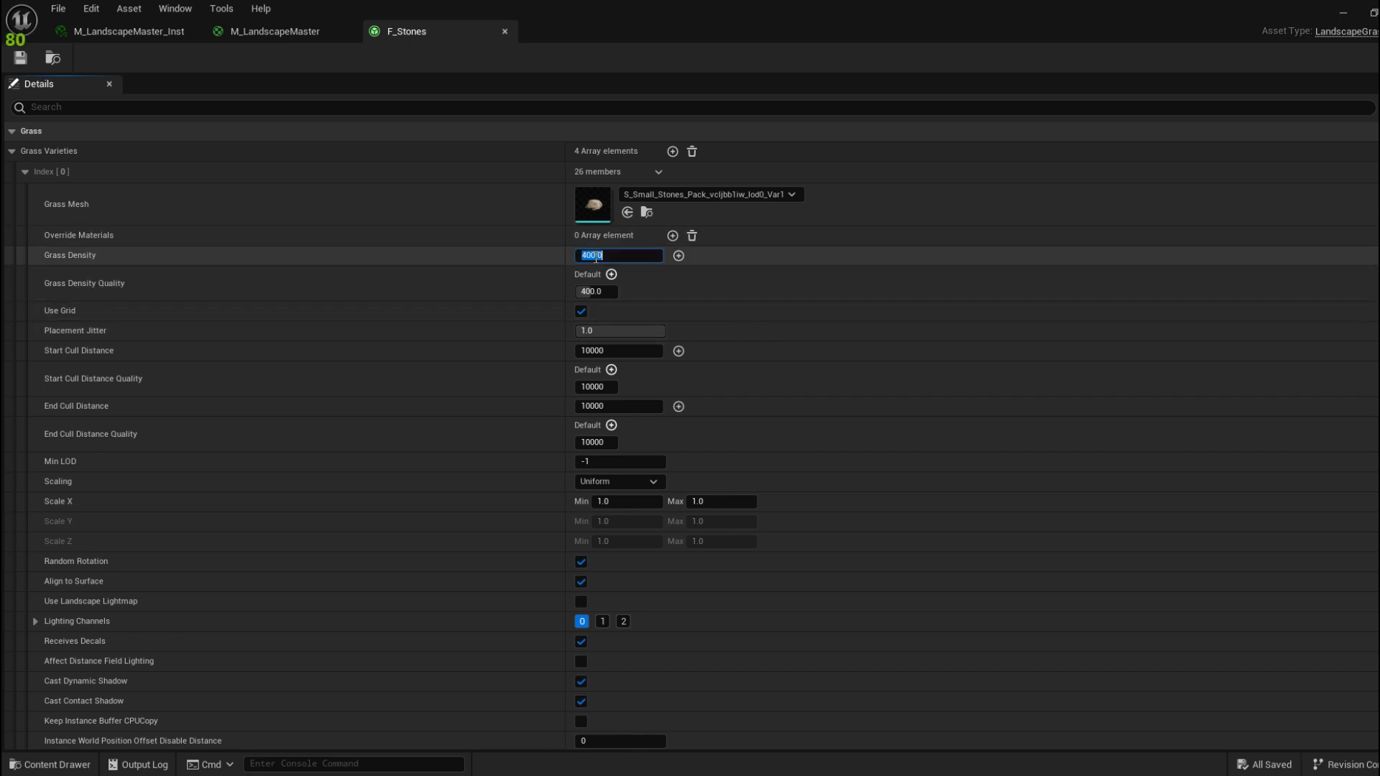
{"action": "key", "text": "BackSpace"}
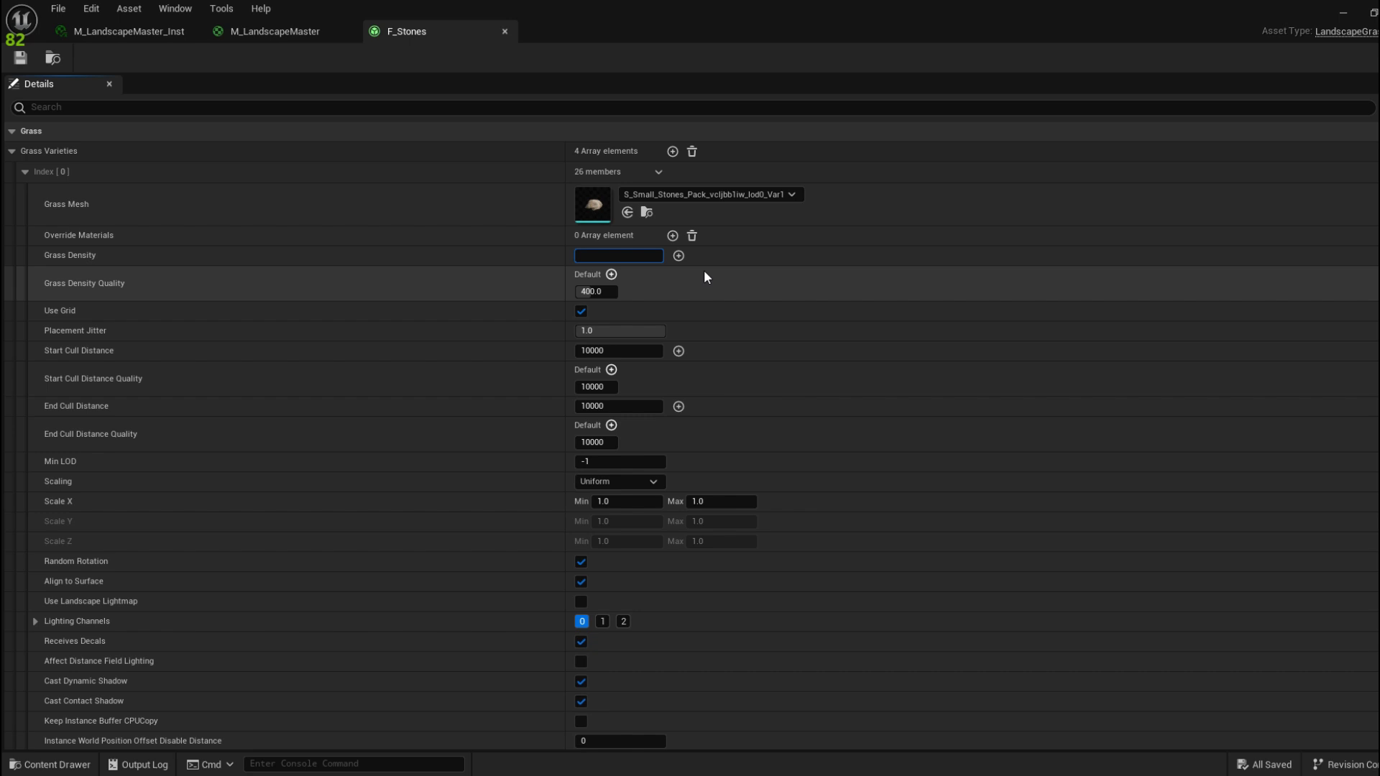
{"action": "type", "text": "60"}
{"action": "key", "text": "Return"}
Set the grass density of the second variety, which uses the Var2 stone mesh, to 80
{"action": "scroll", "coordinate": [106, 487], "scroll_direction": "down", "scroll_amount": 3}
{"action": "scroll", "coordinate": [115, 519], "scroll_direction": "down", "scroll_amount": 4}
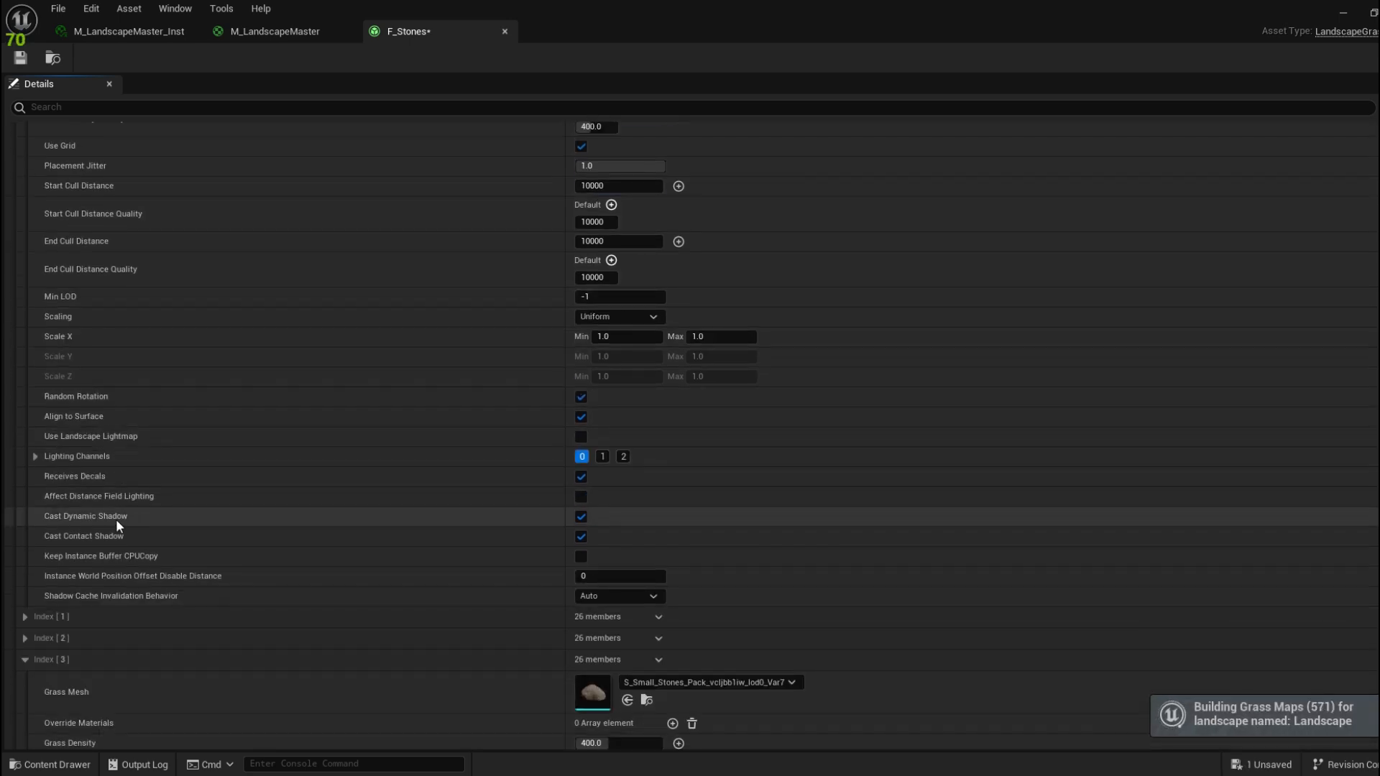
{"action": "left_click", "coordinate": [26, 523]}
{"action": "scroll", "coordinate": [507, 519], "scroll_direction": "down", "scroll_amount": 3}
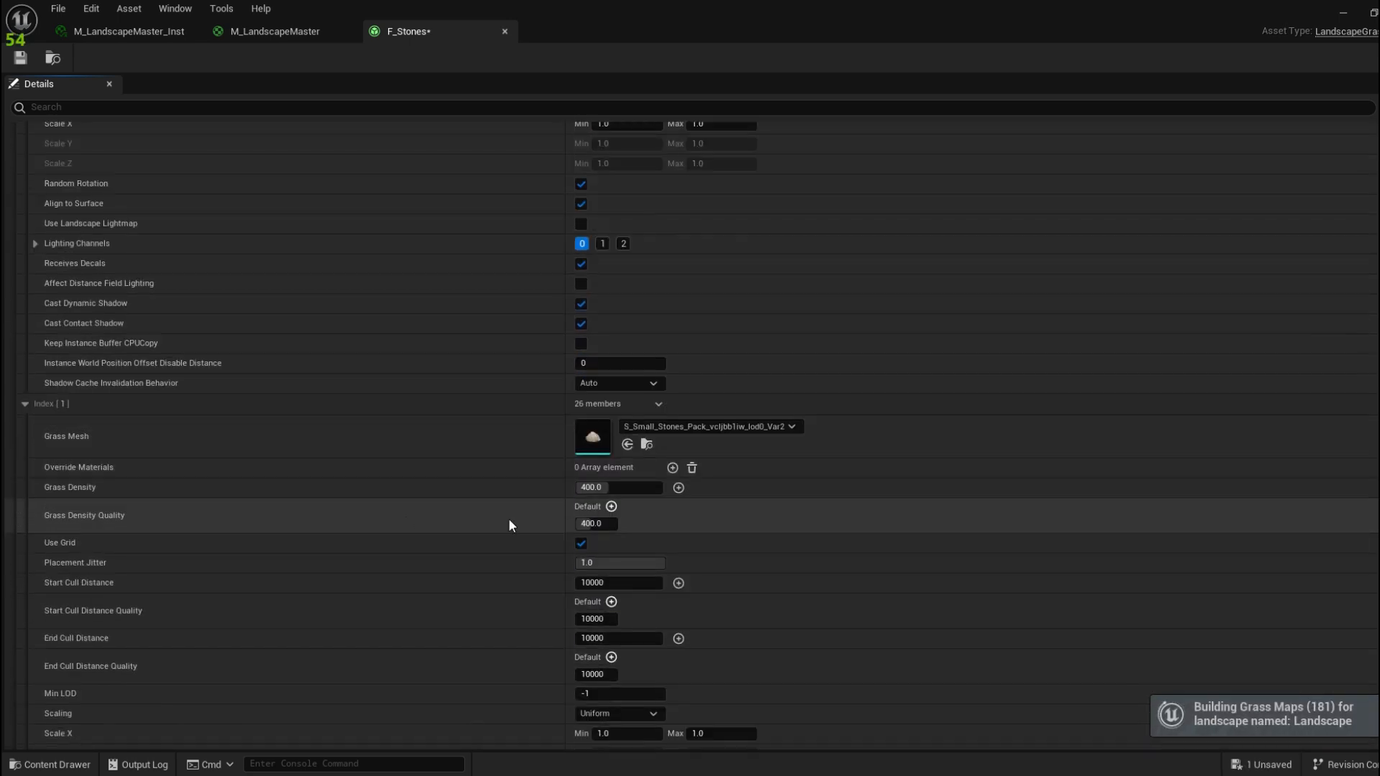
{"action": "left_click", "coordinate": [620, 489]}
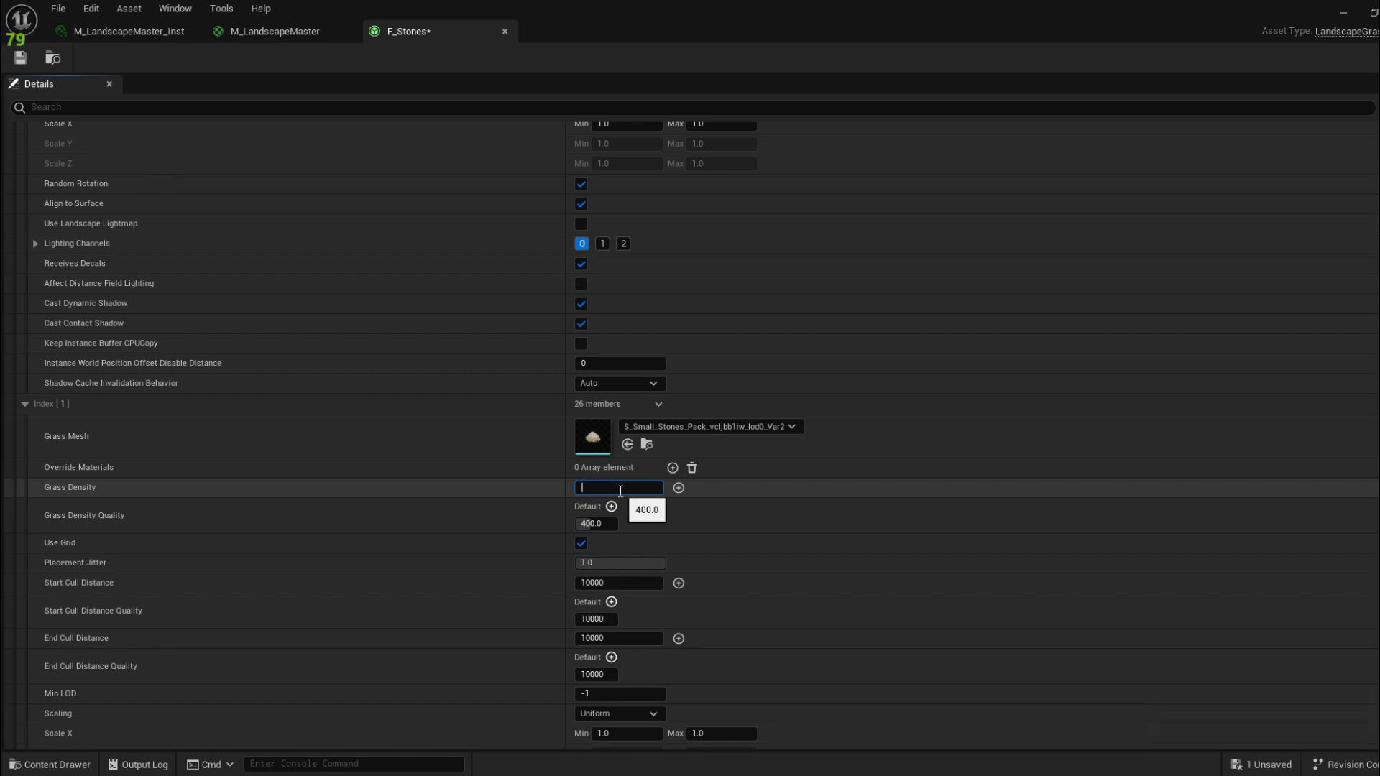
{"action": "key", "text": "Return"}
Set the grass density of the third variety, which uses the Var3 stone mesh, to 30
{"action": "scroll", "coordinate": [219, 653], "scroll_direction": "down", "scroll_amount": 10}
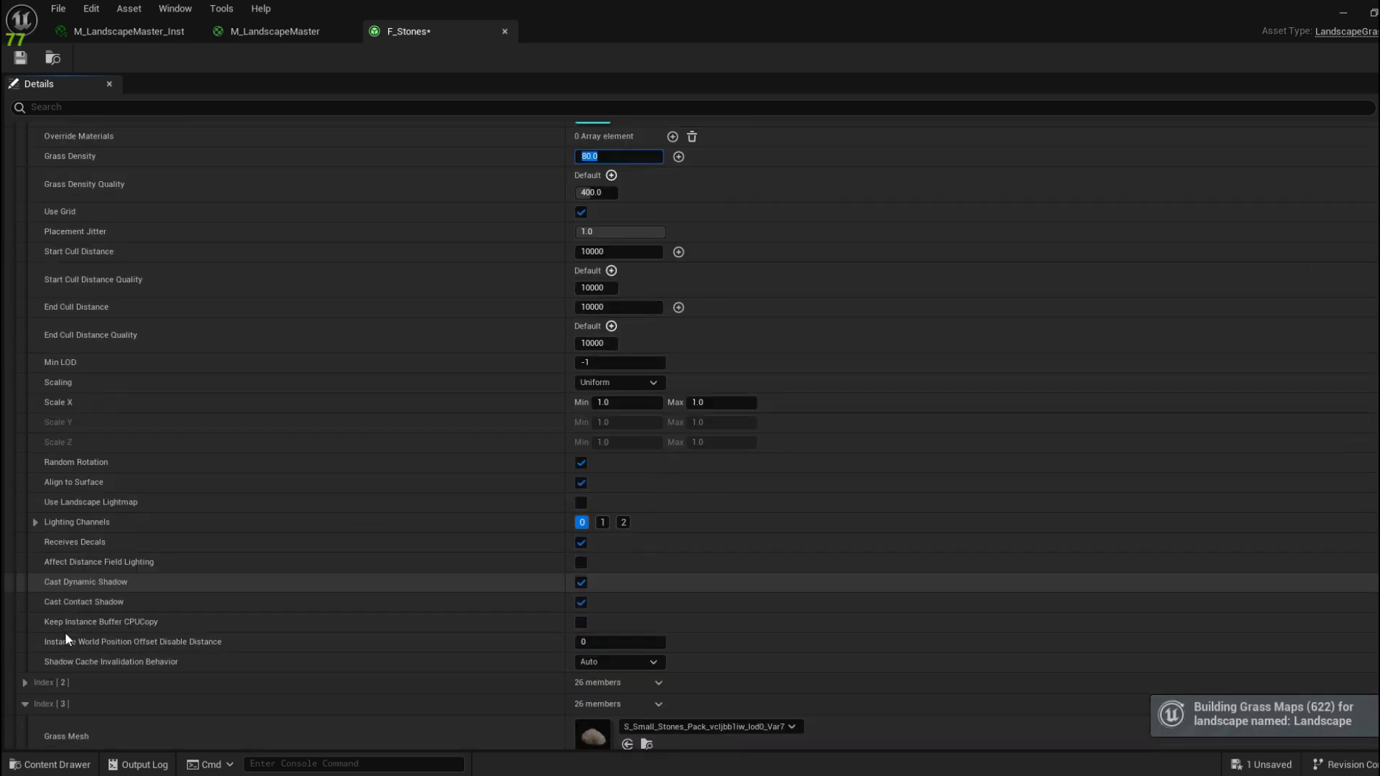
{"action": "left_click", "coordinate": [25, 588]}
{"action": "scroll", "coordinate": [517, 591], "scroll_direction": "down", "scroll_amount": 4}
{"action": "left_click", "coordinate": [607, 528]}
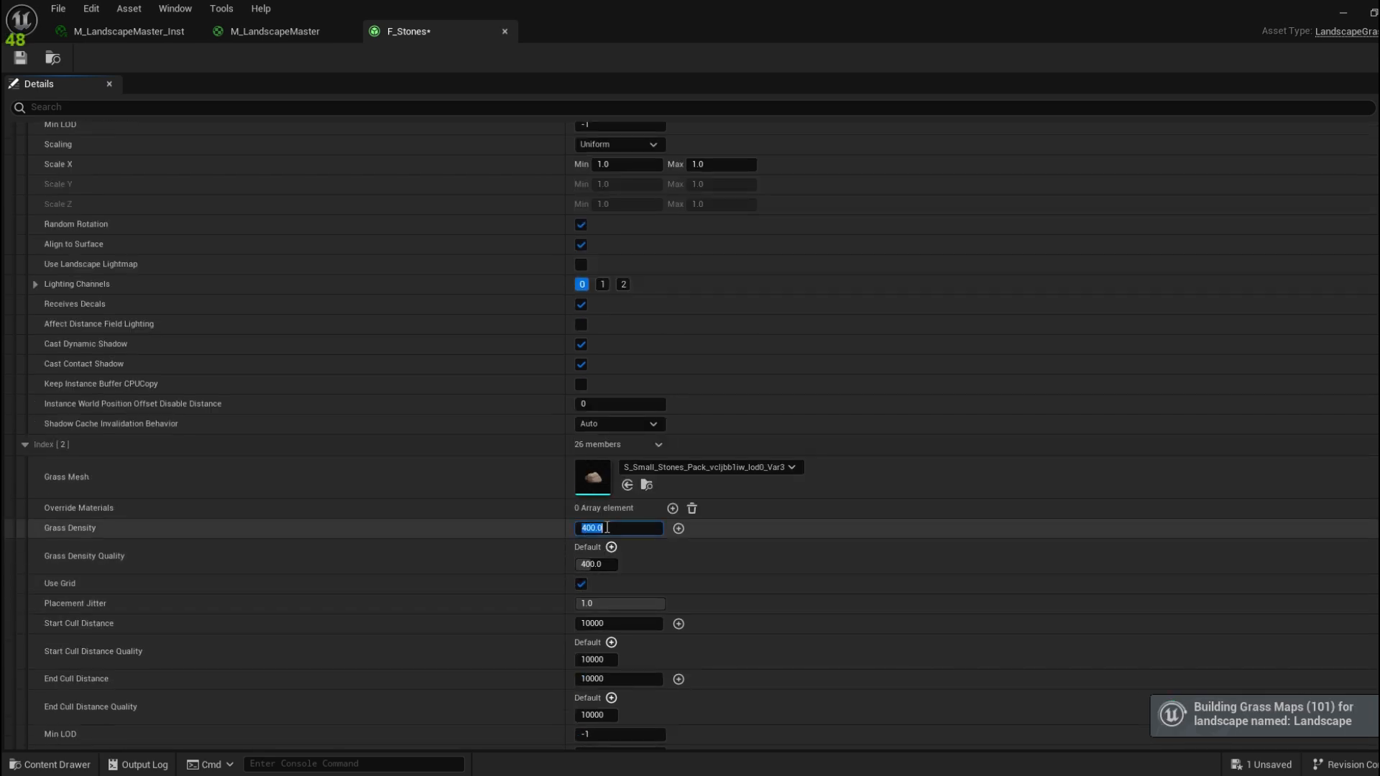
{"action": "type", "text": "80"}
{"action": "key", "text": "Return"}
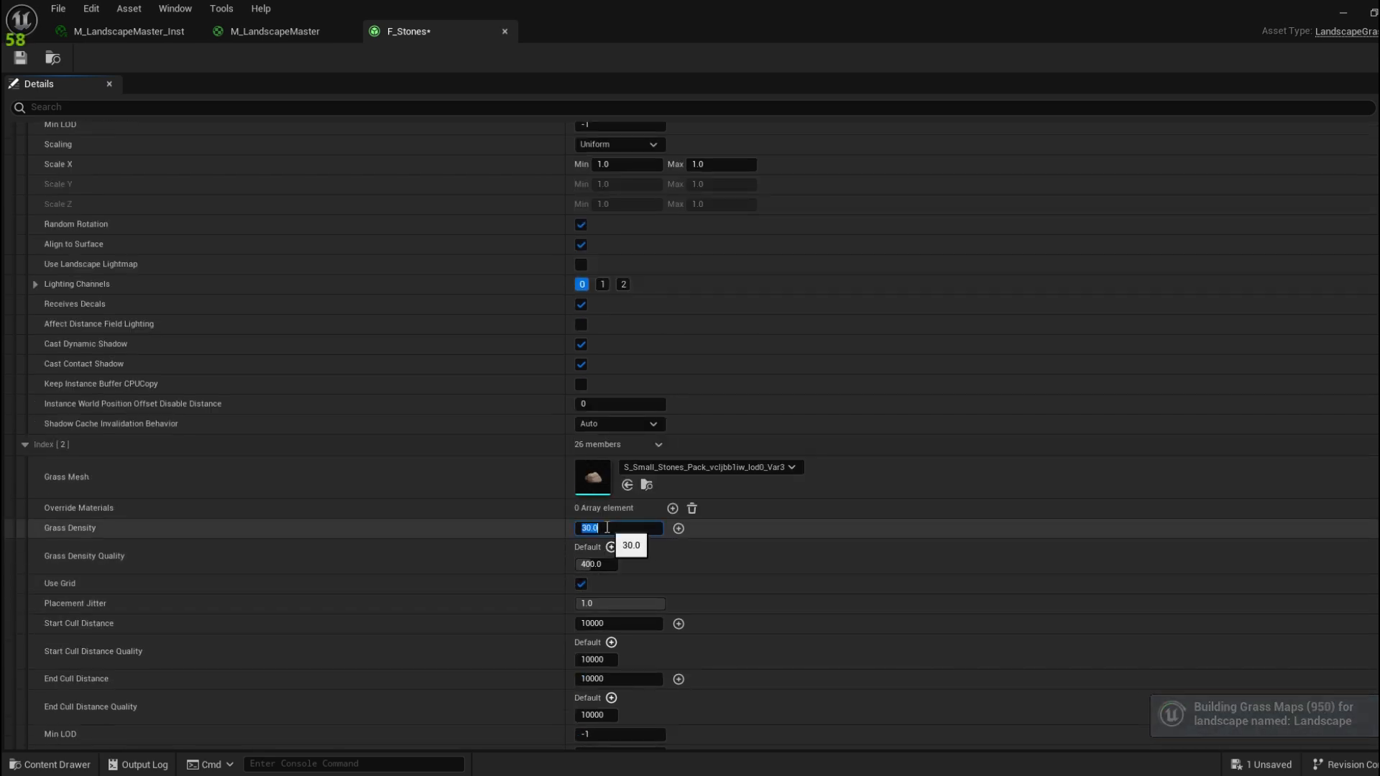
Set the grass density of the fourth variety, which uses the Var7 stone mesh, to 50 and save F_Stones
{"action": "scroll", "coordinate": [973, 687], "scroll_direction": "down", "scroll_amount": 8}
{"action": "left_click", "coordinate": [628, 525]}
{"action": "key", "text": "BackSpace"}
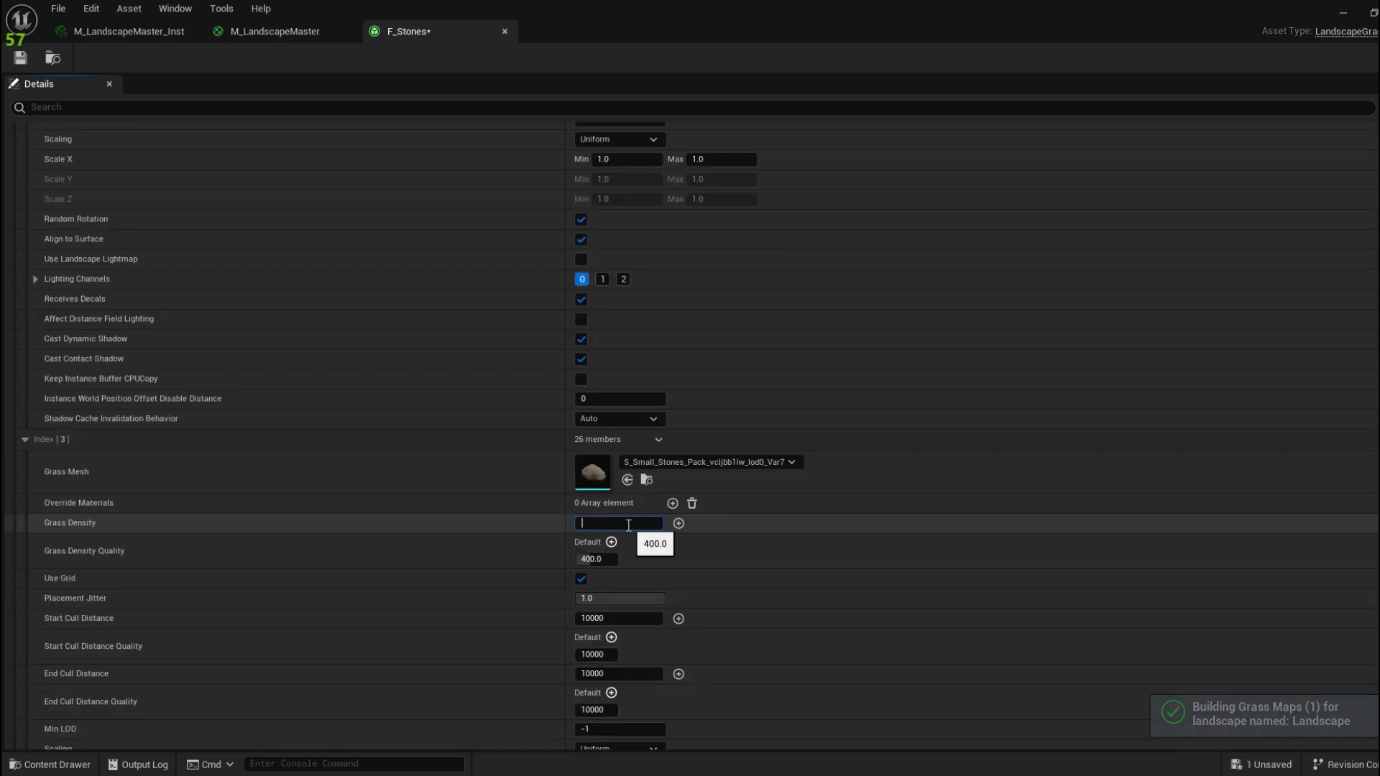
{"action": "type", "text": "50"}
{"action": "key", "text": "Return"}
{"action": "scroll", "coordinate": [759, 548], "scroll_direction": "up", "scroll_amount": 4}
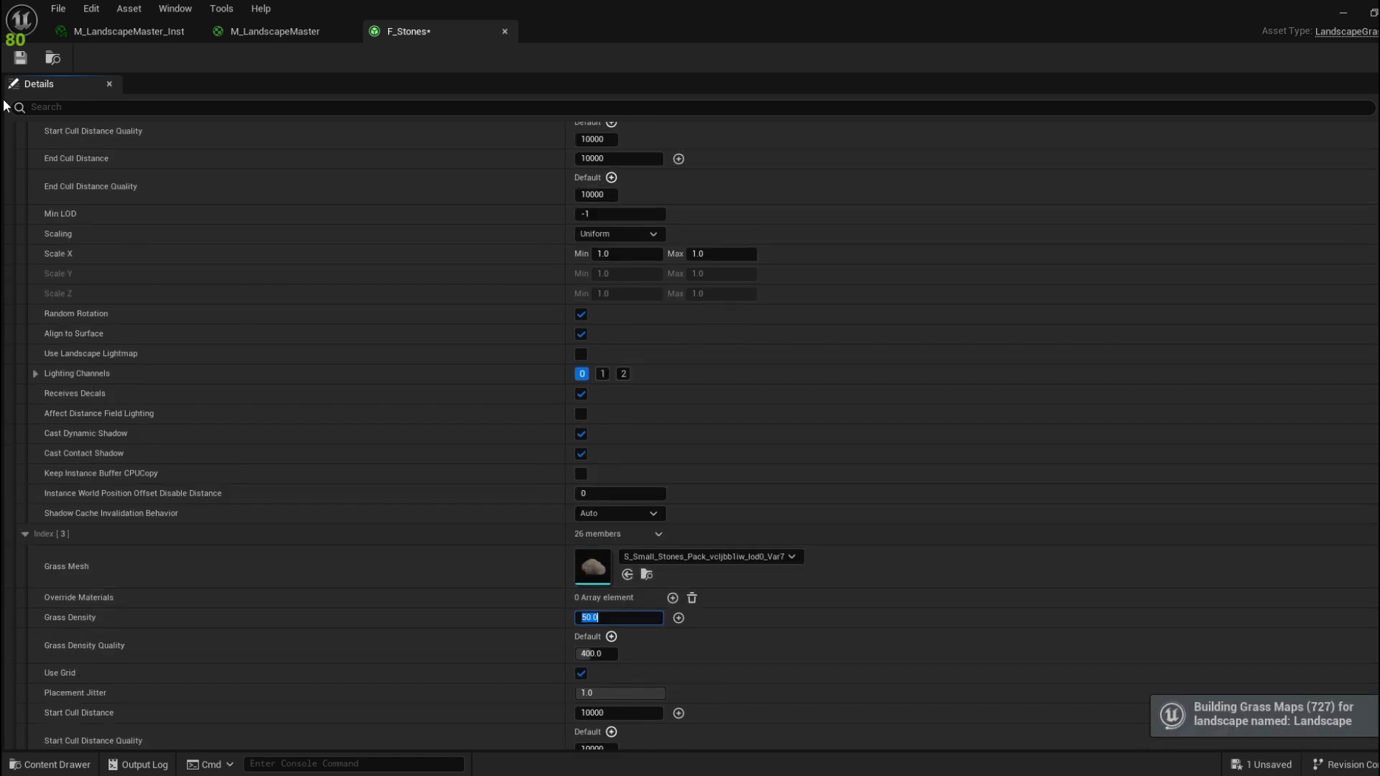
{"action": "left_click", "coordinate": [20, 58]}
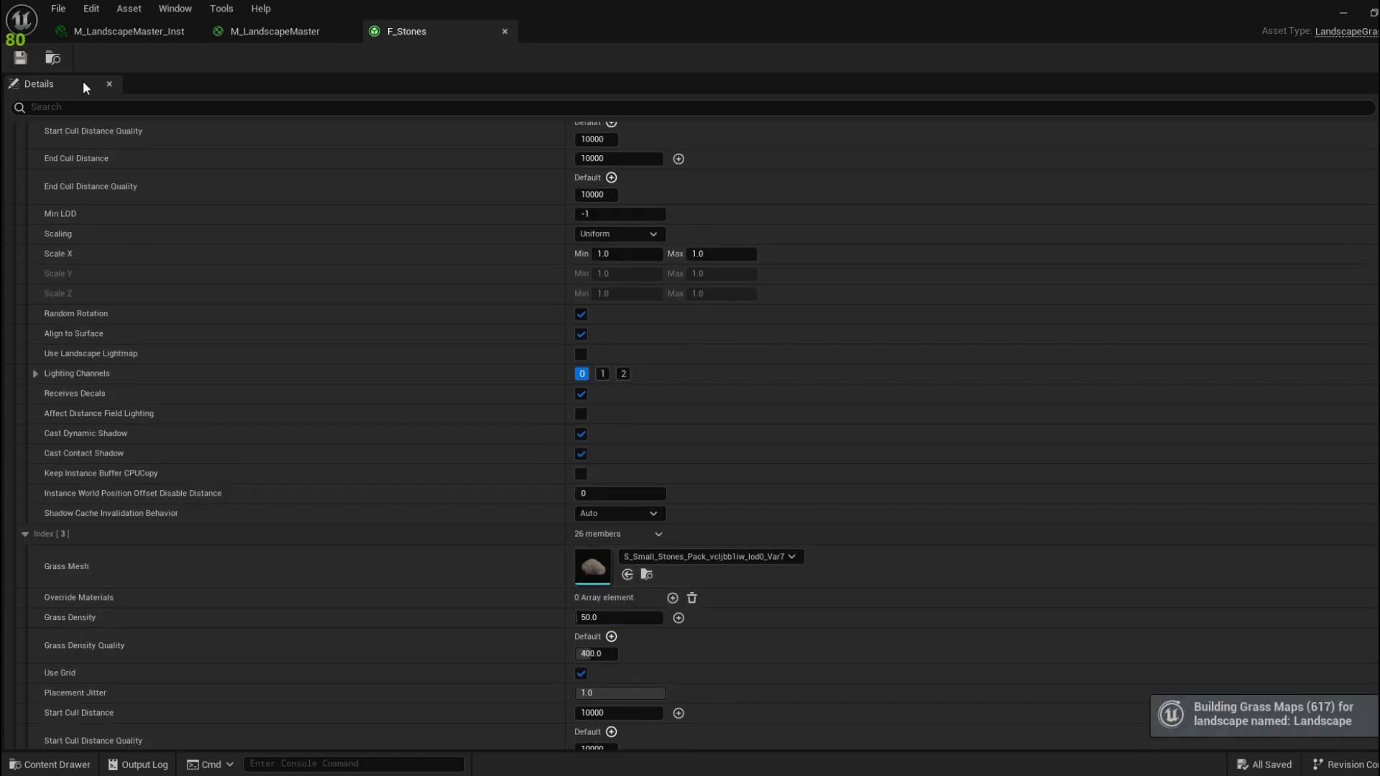
Examine how sparsely the stones are spread around the mannequin in the level with the reduced densities
{"action": "left_click", "coordinate": [1342, 12]}
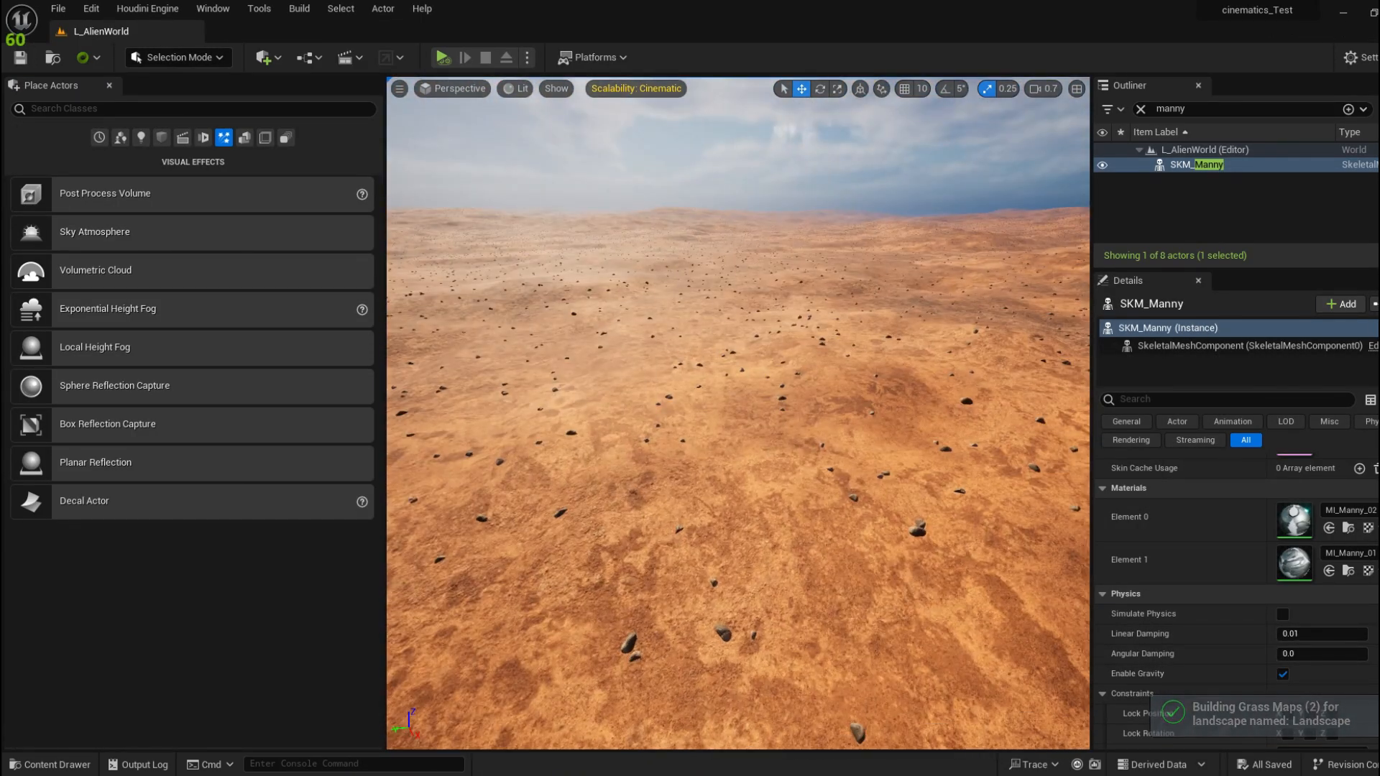
{"action": "right_click_drag", "start_coordinate": [738, 413], "coordinate": [575, 391]}
{"action": "scroll", "coordinate": [738, 414], "scroll_direction": "down", "scroll_amount": 3}
{"action": "scroll", "coordinate": [738, 414], "scroll_direction": "up", "scroll_amount": 2}
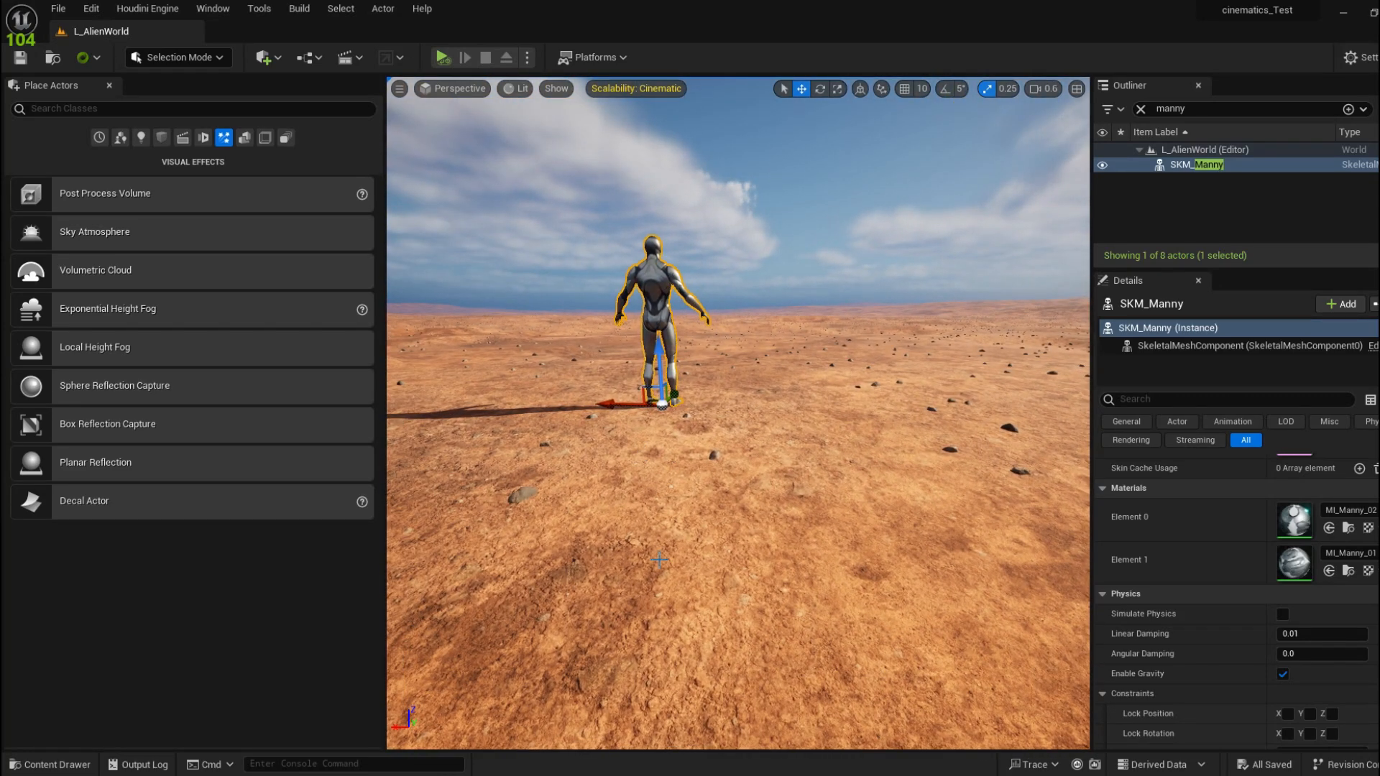
{"action": "right_click_drag", "start_coordinate": [887, 460], "coordinate": [887, 440]}
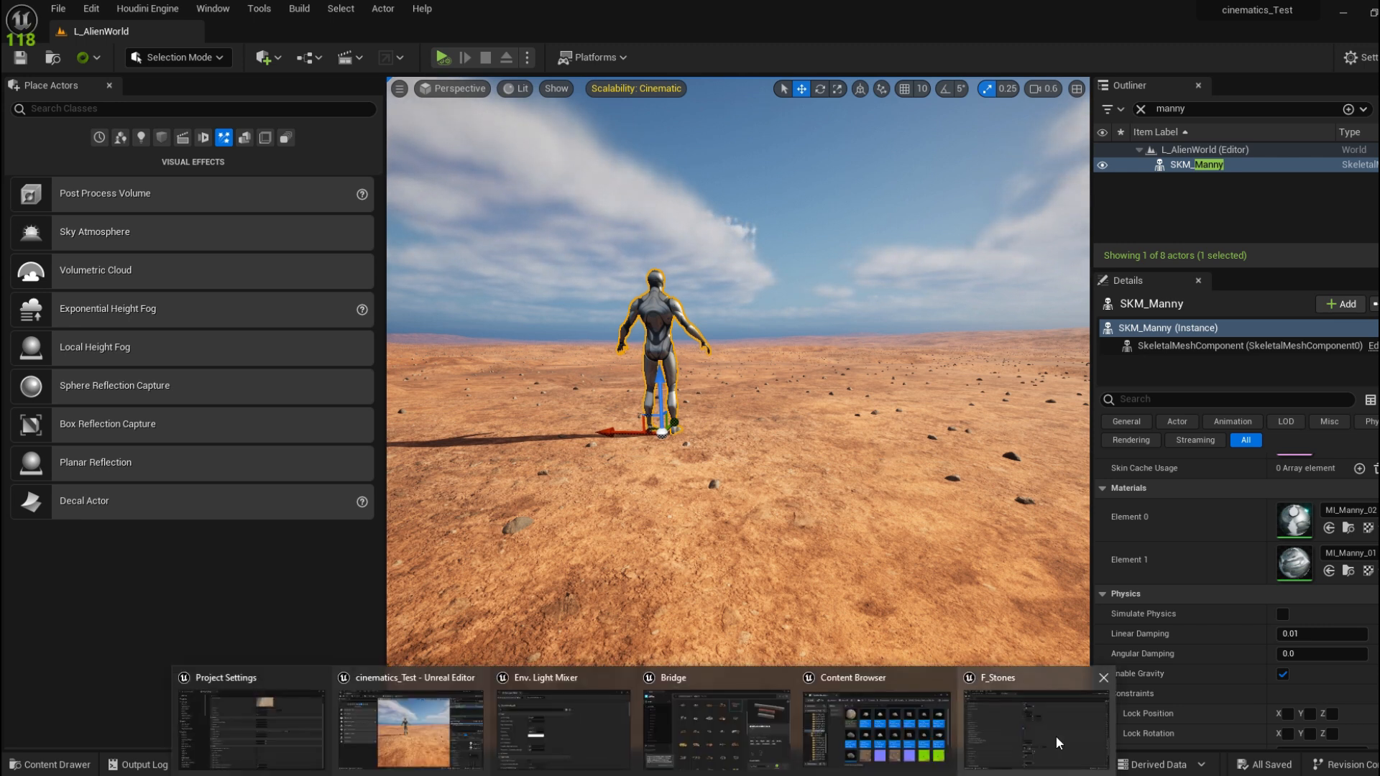
Set the scaling mode of the first grass variety in F_Stones to Free
{"action": "left_click", "coordinate": [1055, 735]}
{"action": "left_click", "coordinate": [1055, 736]}
{"action": "scroll", "coordinate": [587, 652], "scroll_direction": "up", "scroll_amount": 12}
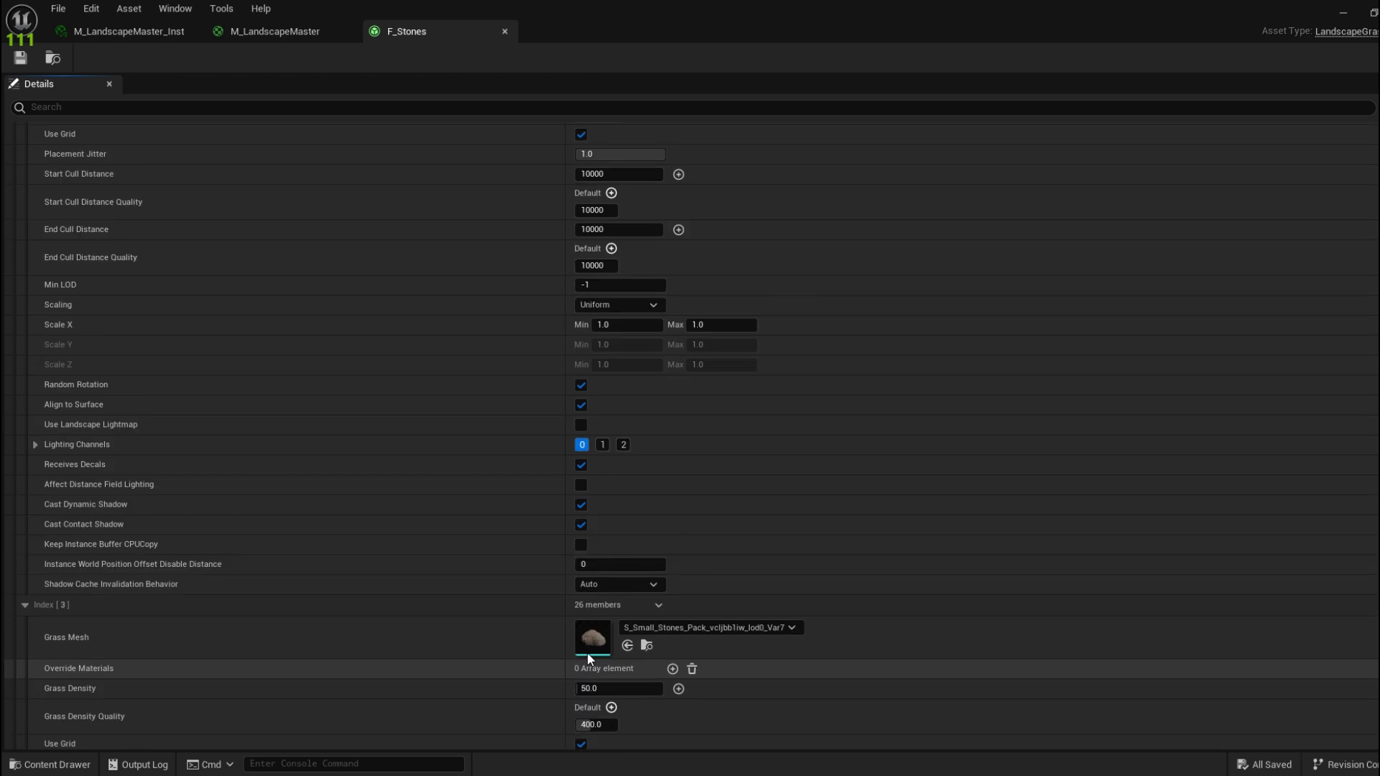
{"action": "scroll", "coordinate": [651, 687], "scroll_direction": "up", "scroll_amount": 12}
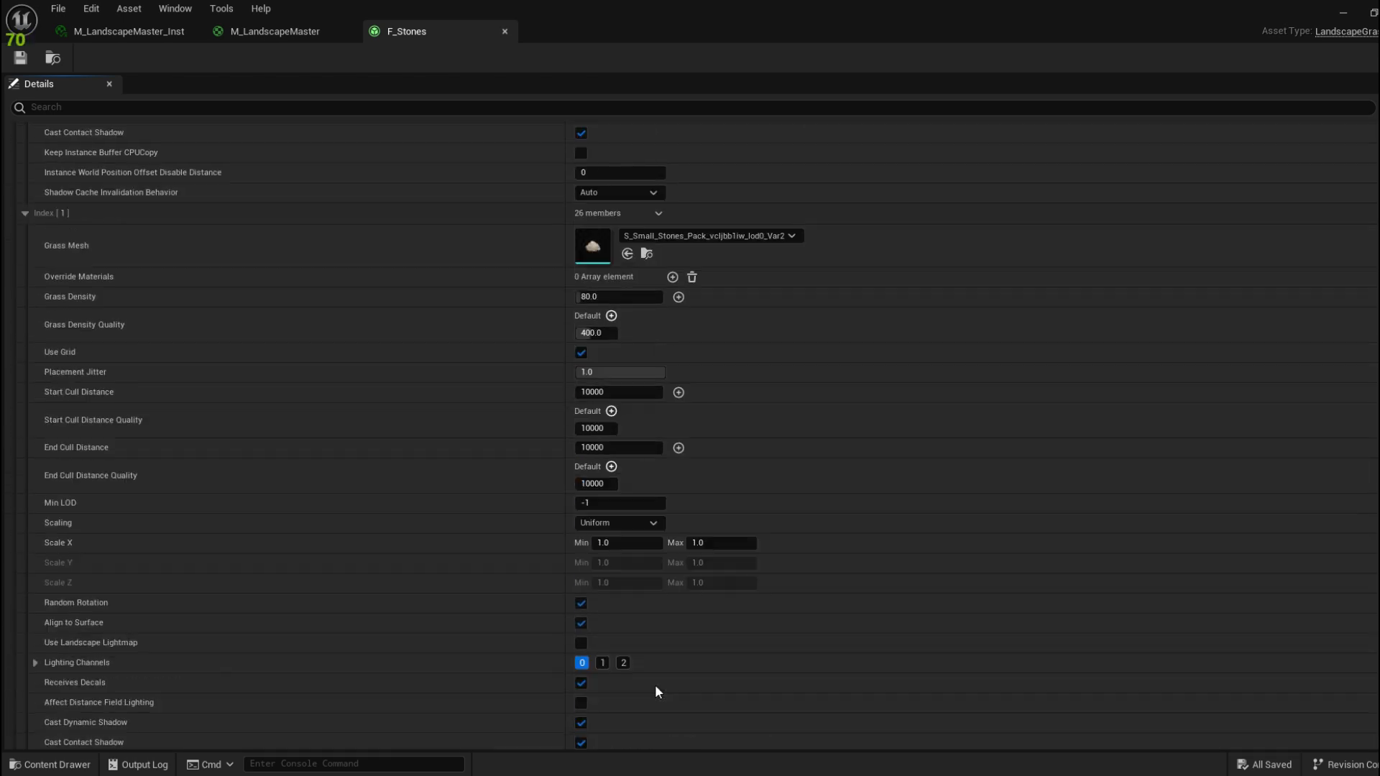
{"action": "scroll", "coordinate": [655, 668], "scroll_direction": "up", "scroll_amount": 3}
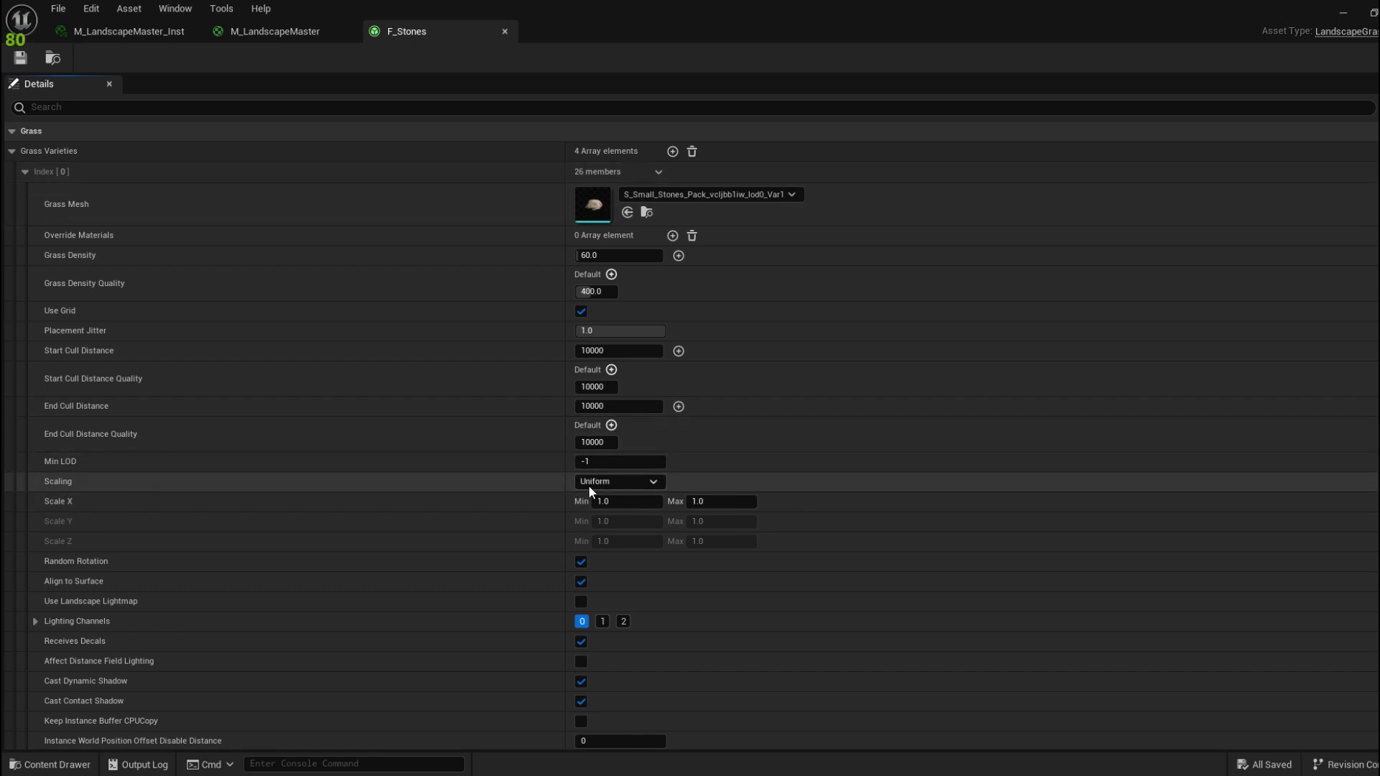
{"action": "left_click", "coordinate": [623, 489]}
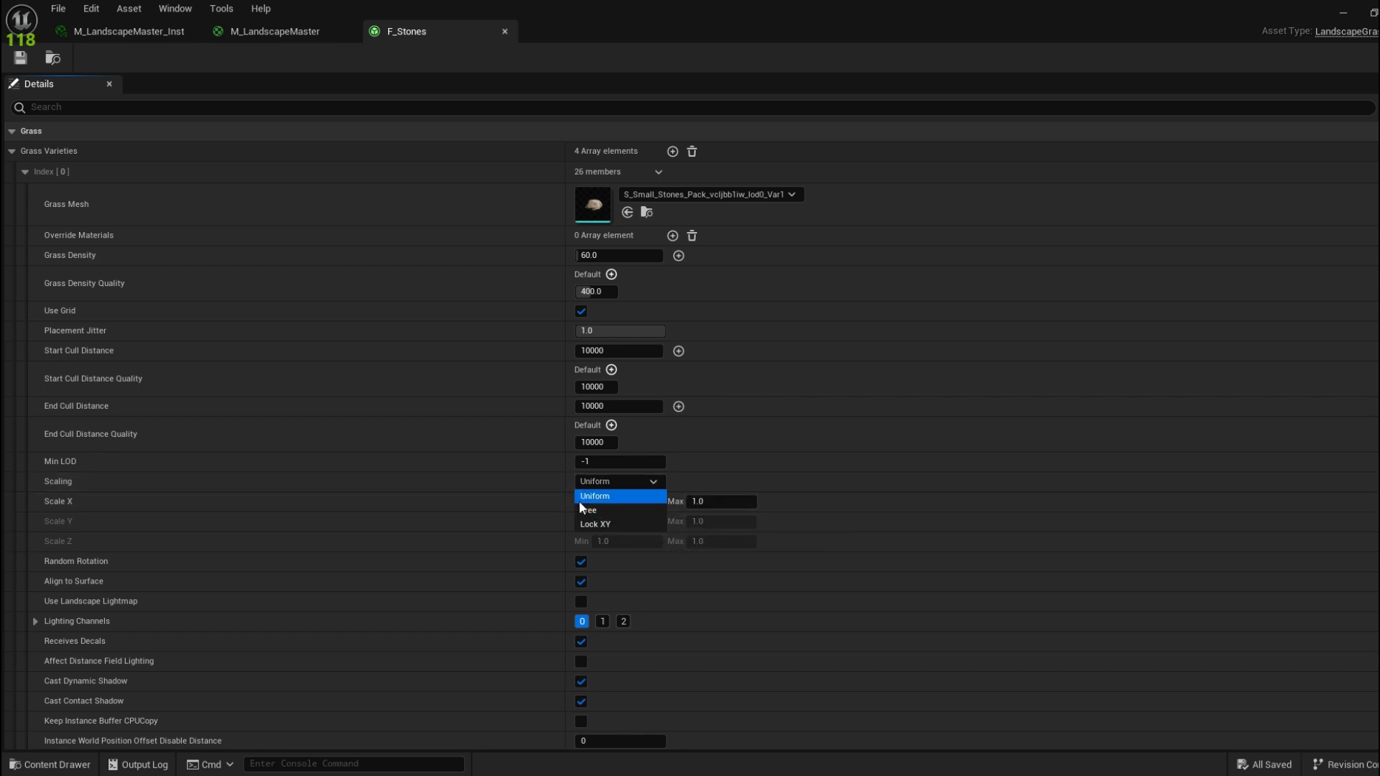
{"action": "left_click", "coordinate": [617, 514]}
{"action": "scroll", "coordinate": [732, 605], "scroll_direction": "down", "scroll_amount": 1}
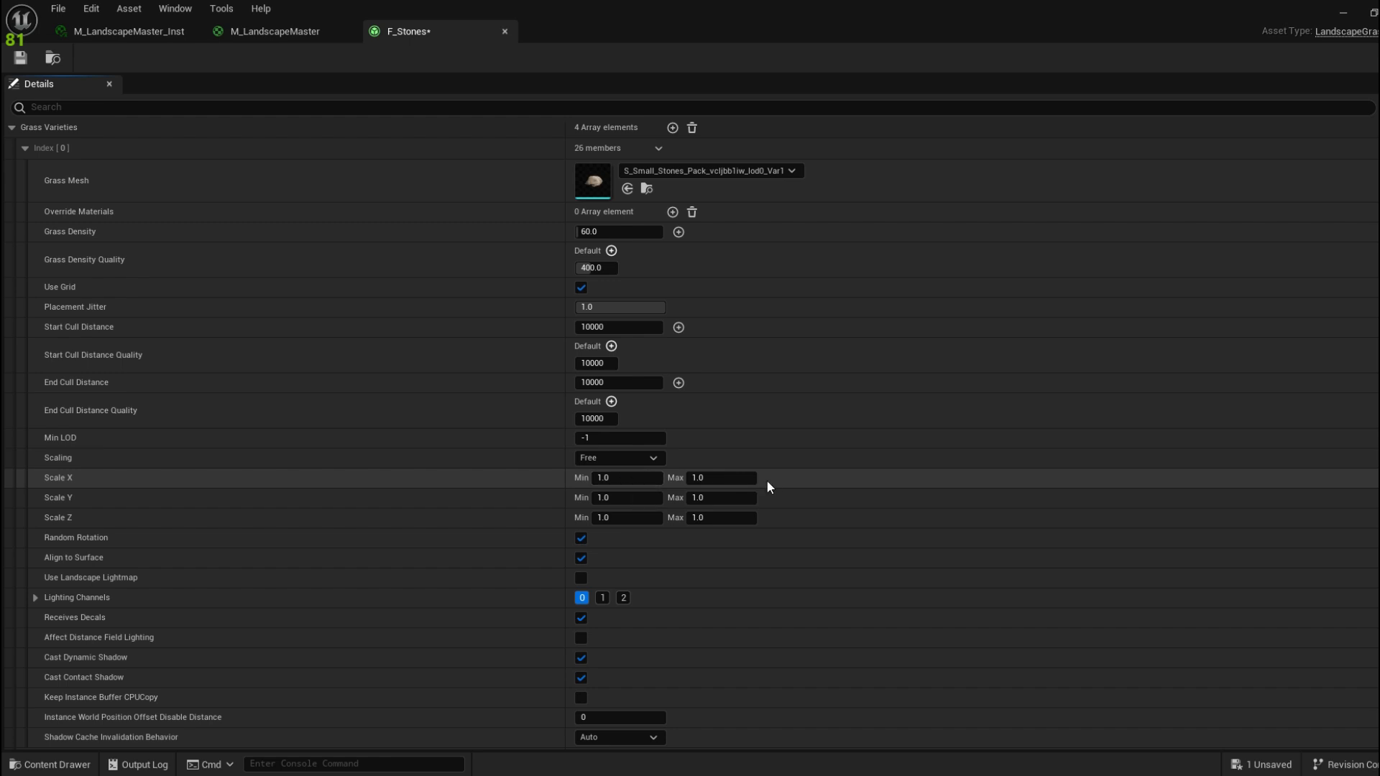
Set the first variety's Scale X range to a minimum of 0.6 and a maximum of 2
{"action": "left_click", "coordinate": [642, 479]}
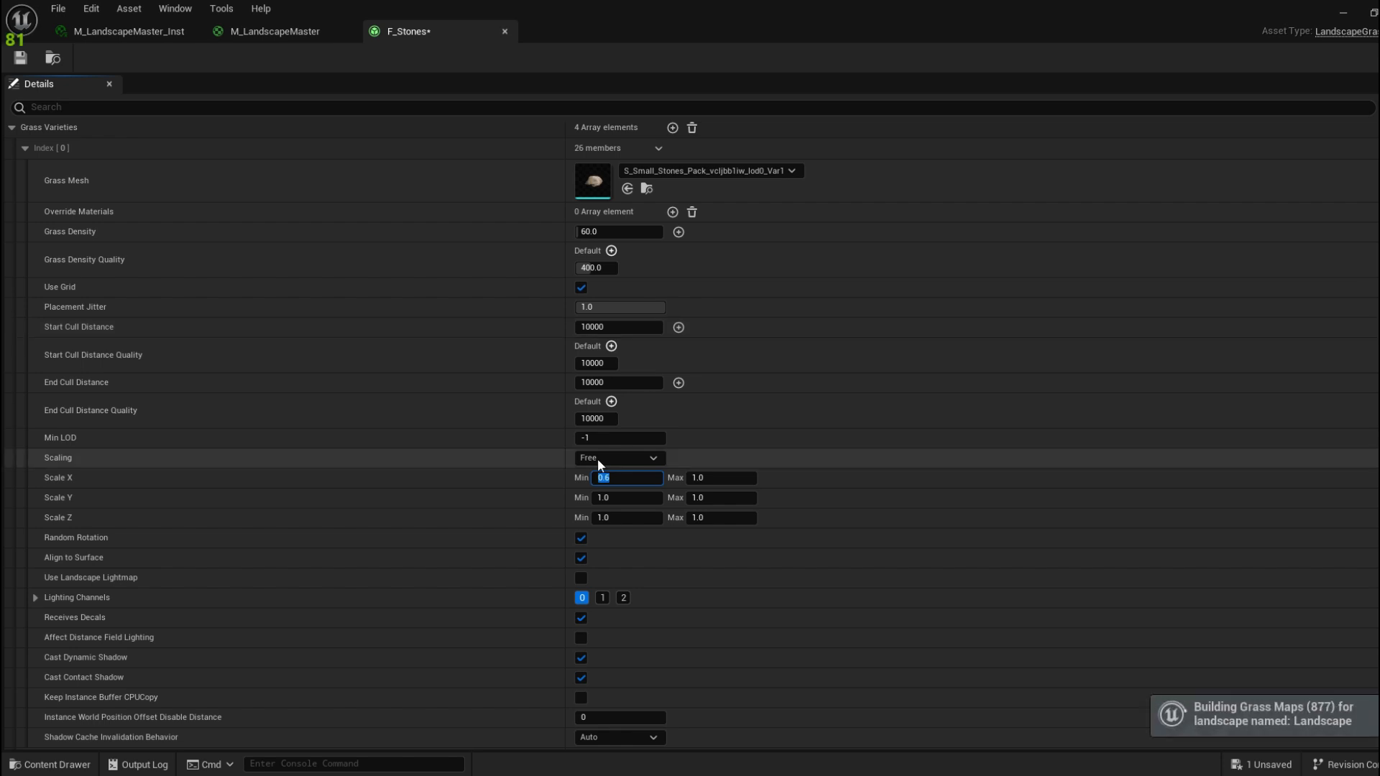
{"action": "left_click", "coordinate": [731, 479]}
{"action": "type", "text": "2"}
{"action": "key", "text": "Return"}
Set the first variety's Scale Y range to a minimum of 0.6 and a maximum of 2
{"action": "scroll", "coordinate": [677, 567], "scroll_direction": "down", "scroll_amount": 3}
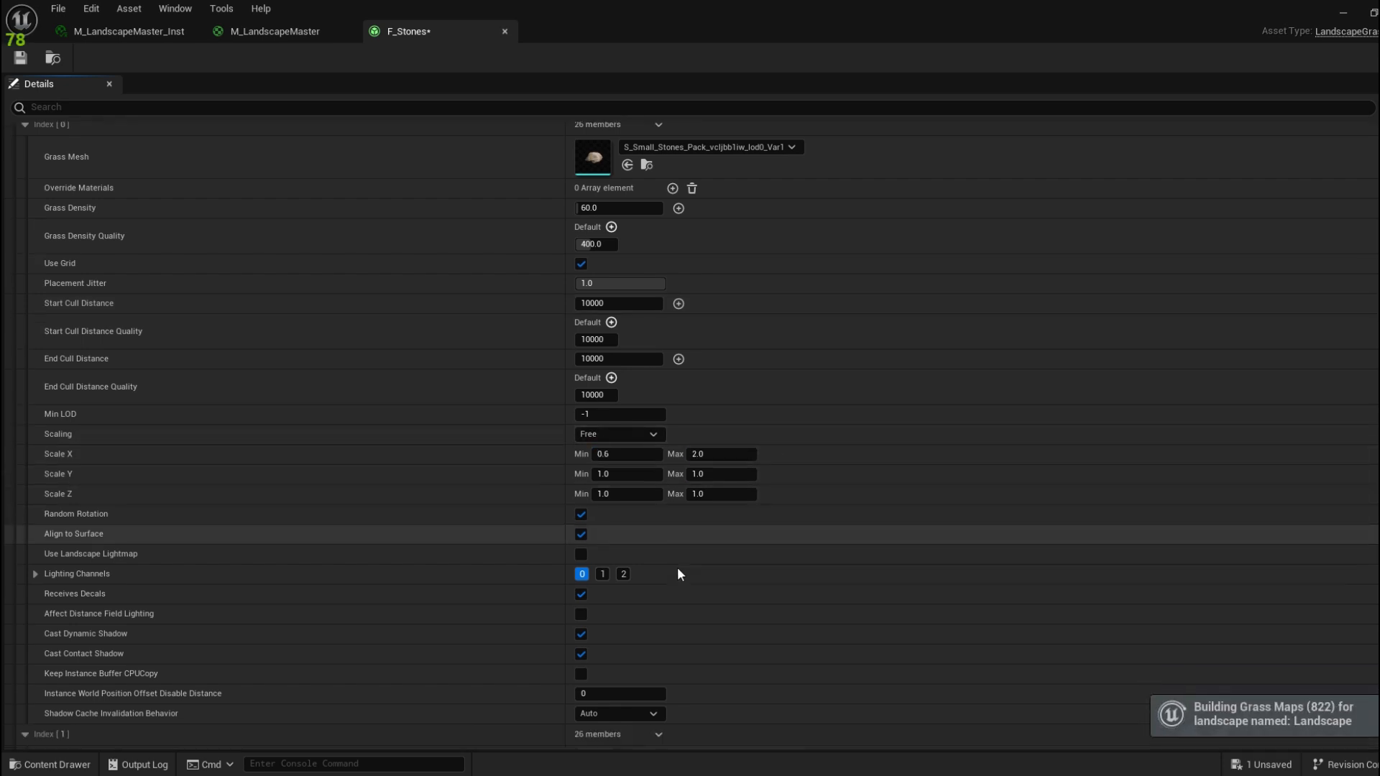
{"action": "left_click", "coordinate": [624, 425]}
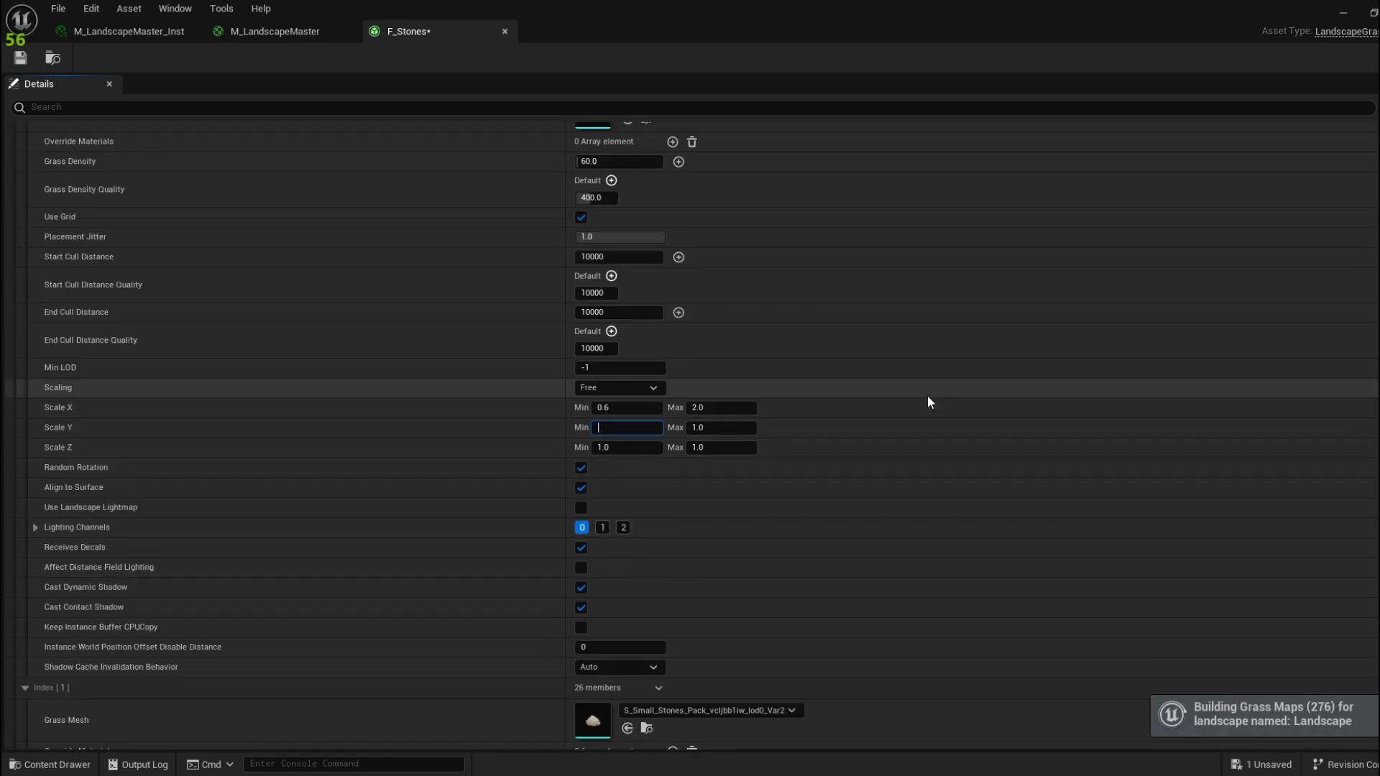
{"action": "type", "text": "0.6"}
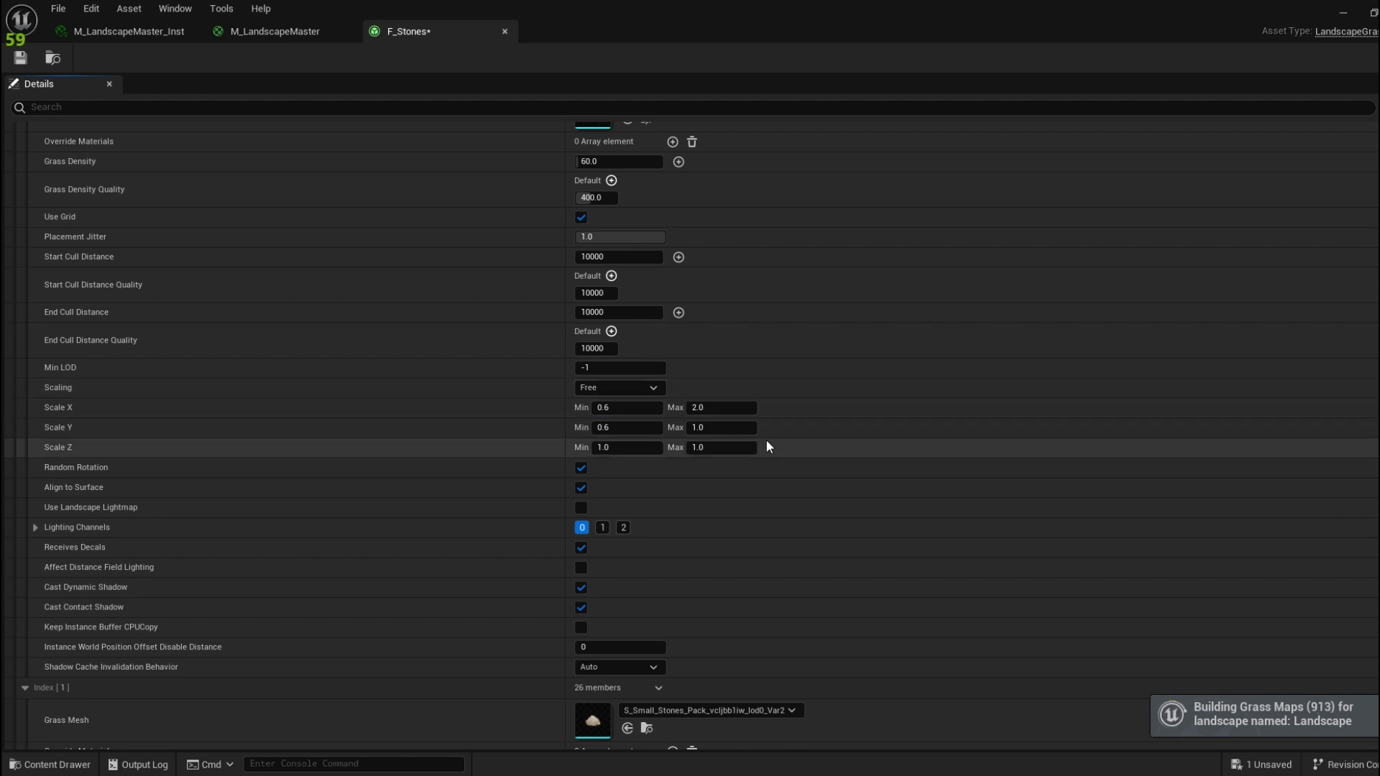
{"action": "left_click", "coordinate": [750, 429]}
{"action": "type", "text": "2"}
Set the first variety's Scale Z range to a minimum of 0.6 and a maximum of 2
{"action": "left_click", "coordinate": [642, 449]}
{"action": "key", "text": "BackSpace"}
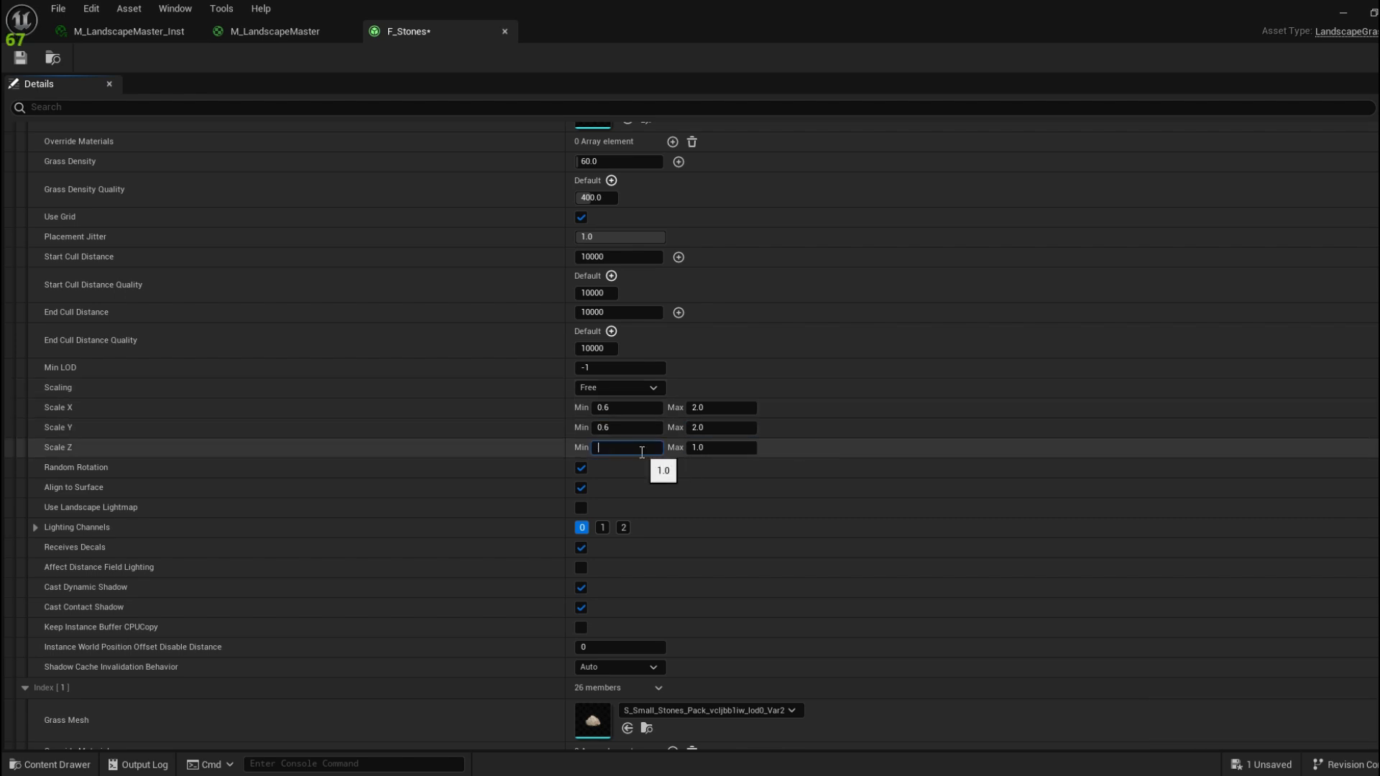
{"action": "type", "text": "2"}
{"action": "key", "text": "Return"}
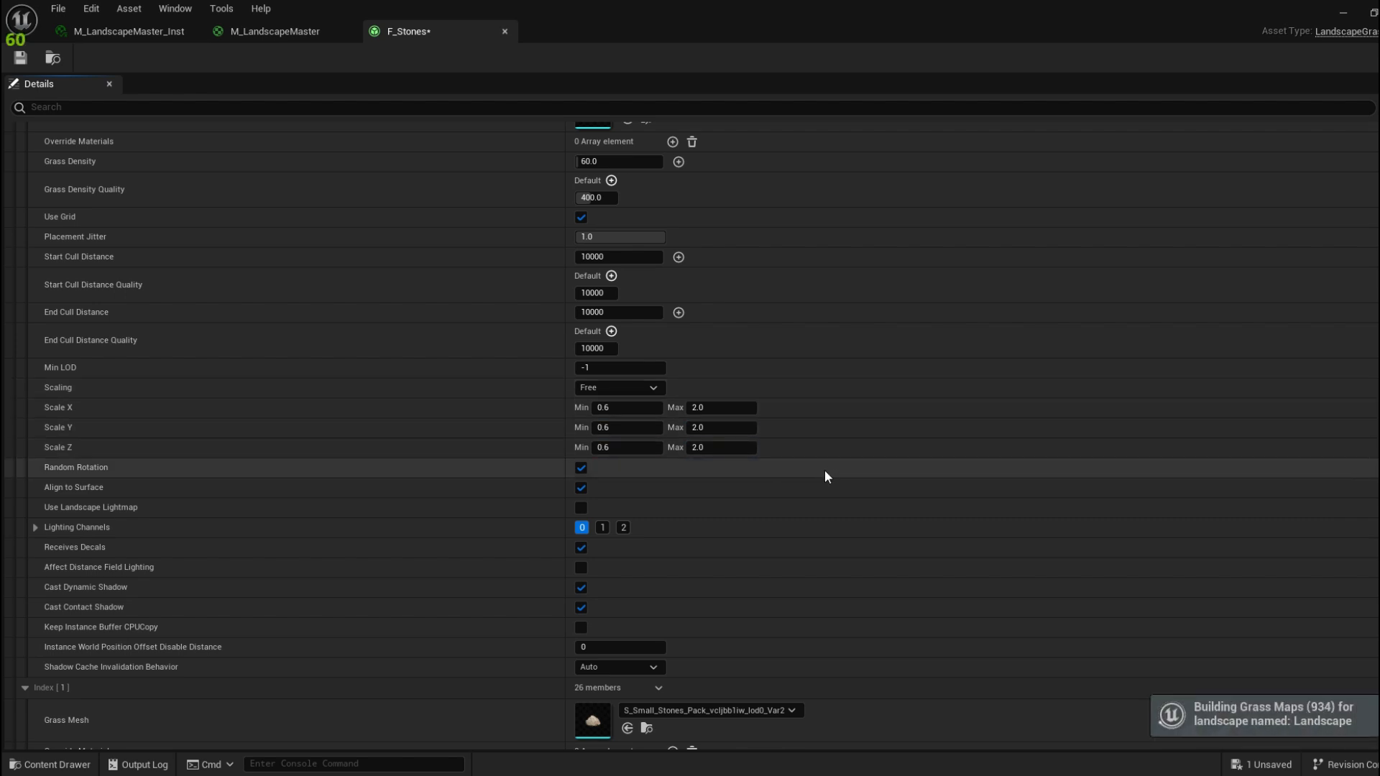
Set the second grass variety's scaling mode to Free and its Scale X range to a minimum of 0.7 and maximum of 1.5
{"action": "scroll", "coordinate": [598, 527], "scroll_direction": "down", "scroll_amount": 12}
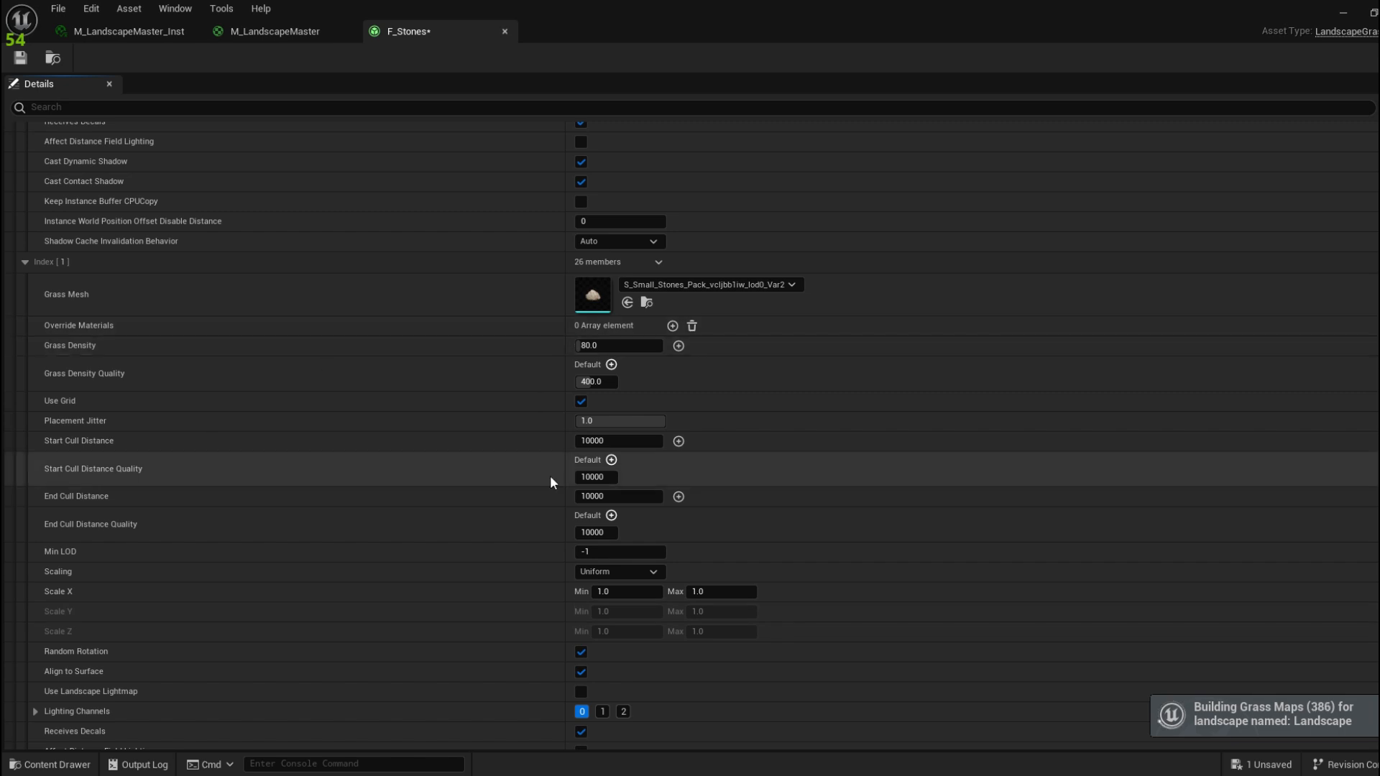
{"action": "scroll", "coordinate": [514, 503], "scroll_direction": "down", "scroll_amount": 3}
{"action": "left_click", "coordinate": [618, 453]}
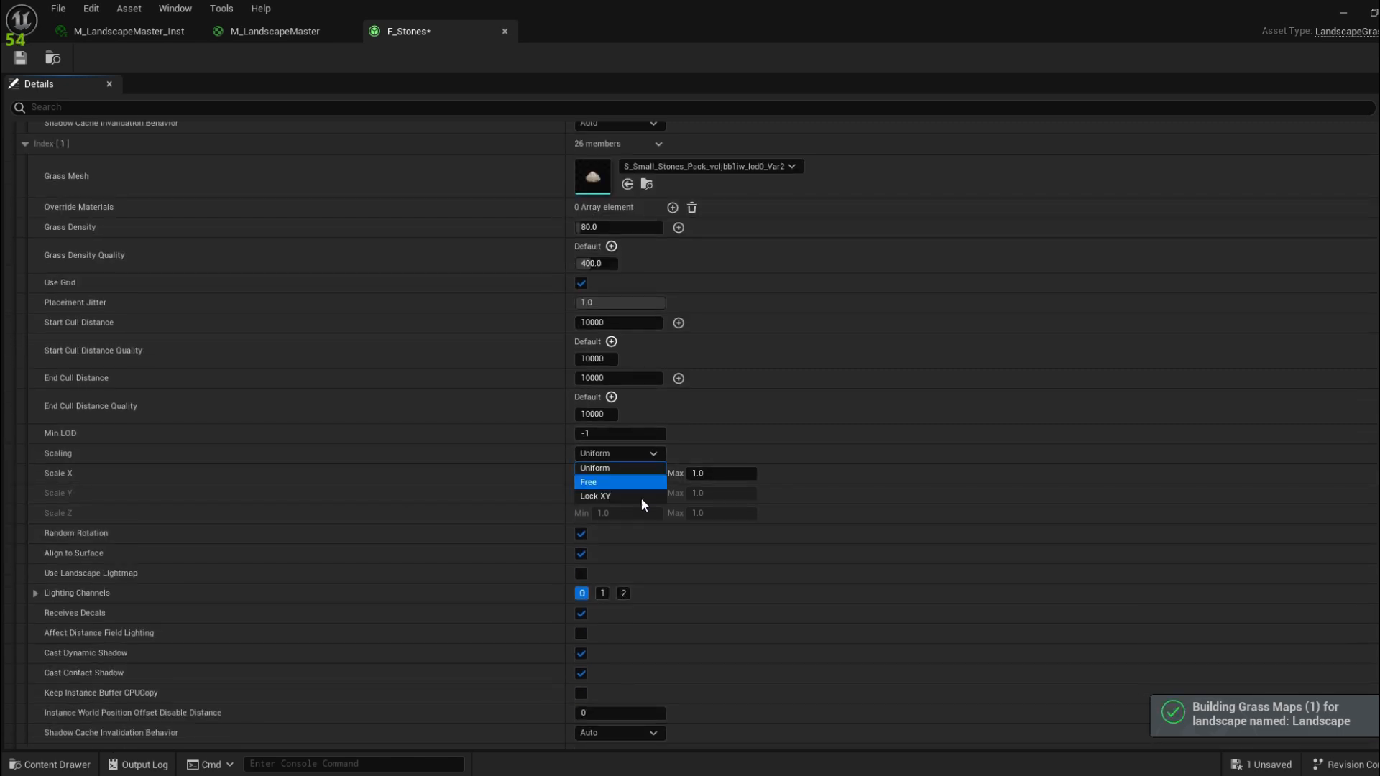
{"action": "left_click", "coordinate": [635, 484]}
{"action": "left_click", "coordinate": [646, 474]}
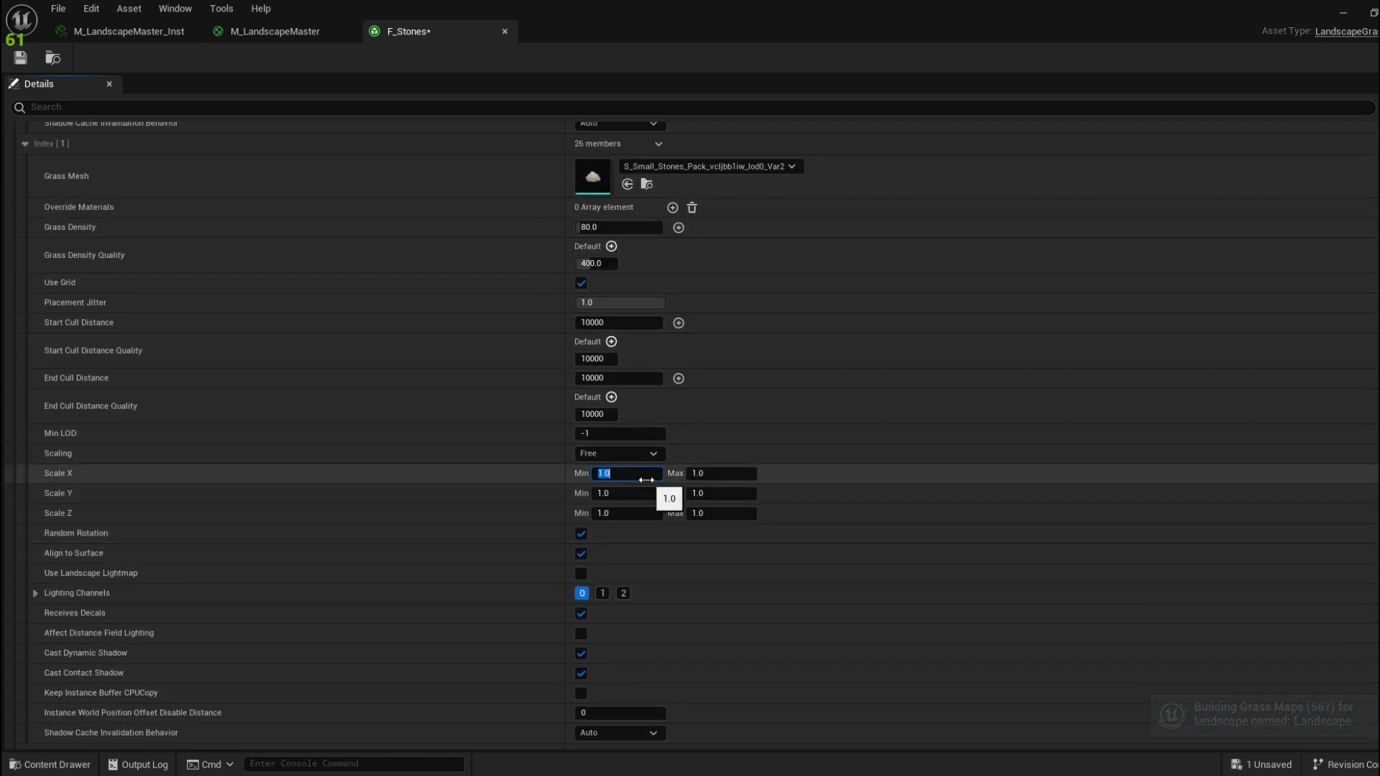
{"action": "type", "text": ".7"}
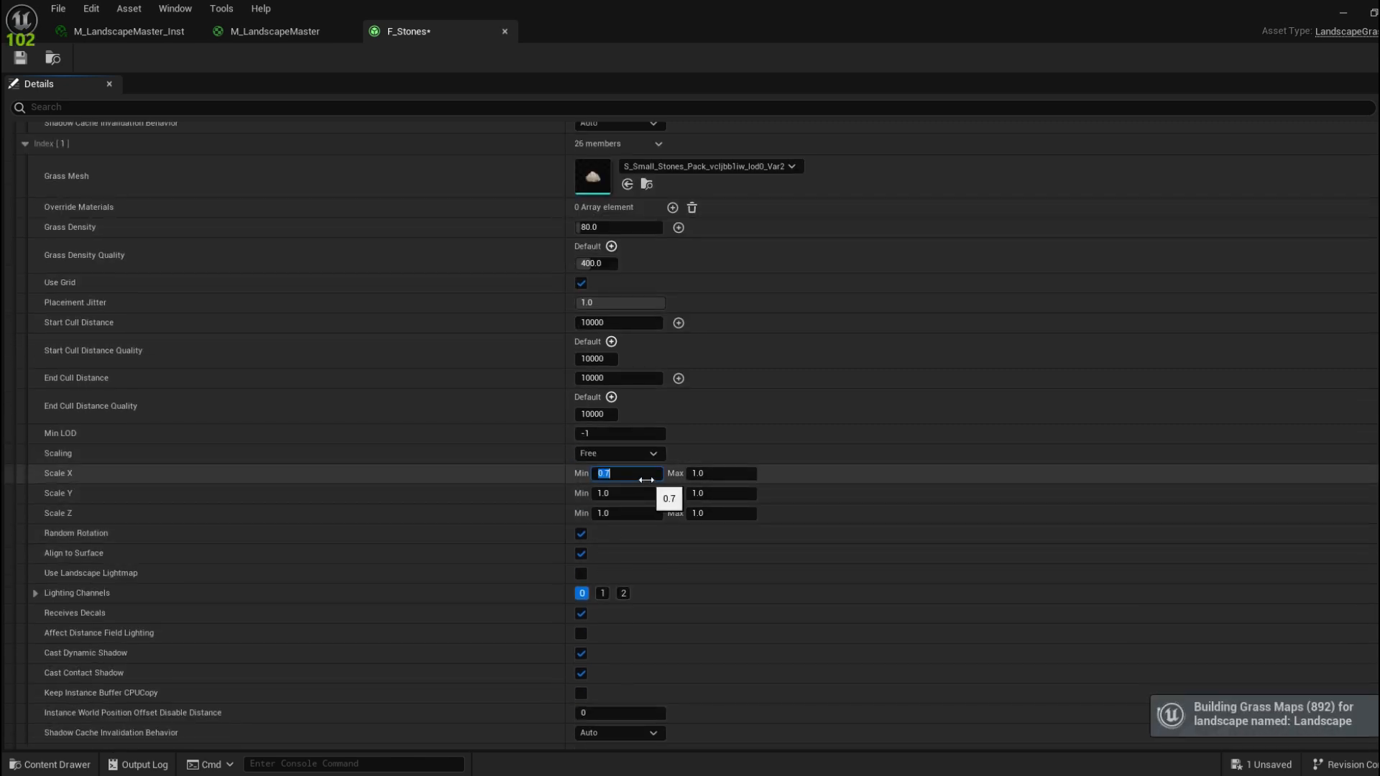
{"action": "left_click", "coordinate": [722, 474]}
{"action": "type", "text": "1"}
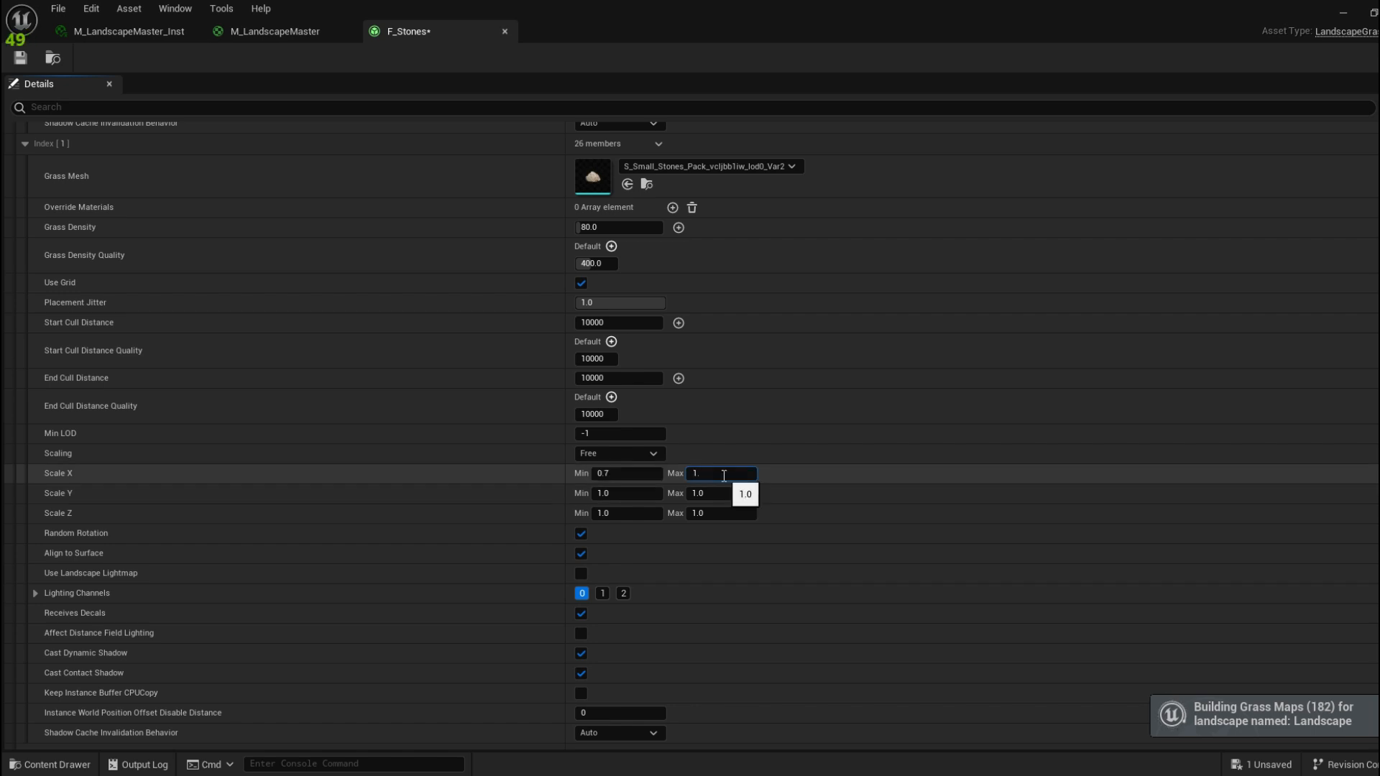
{"action": "key", "text": "Tab"}
Set the second variety's Scale Y and Scale Z ranges to a minimum of 0.7 and a maximum of 1.5
{"action": "type", "text": ".7"}
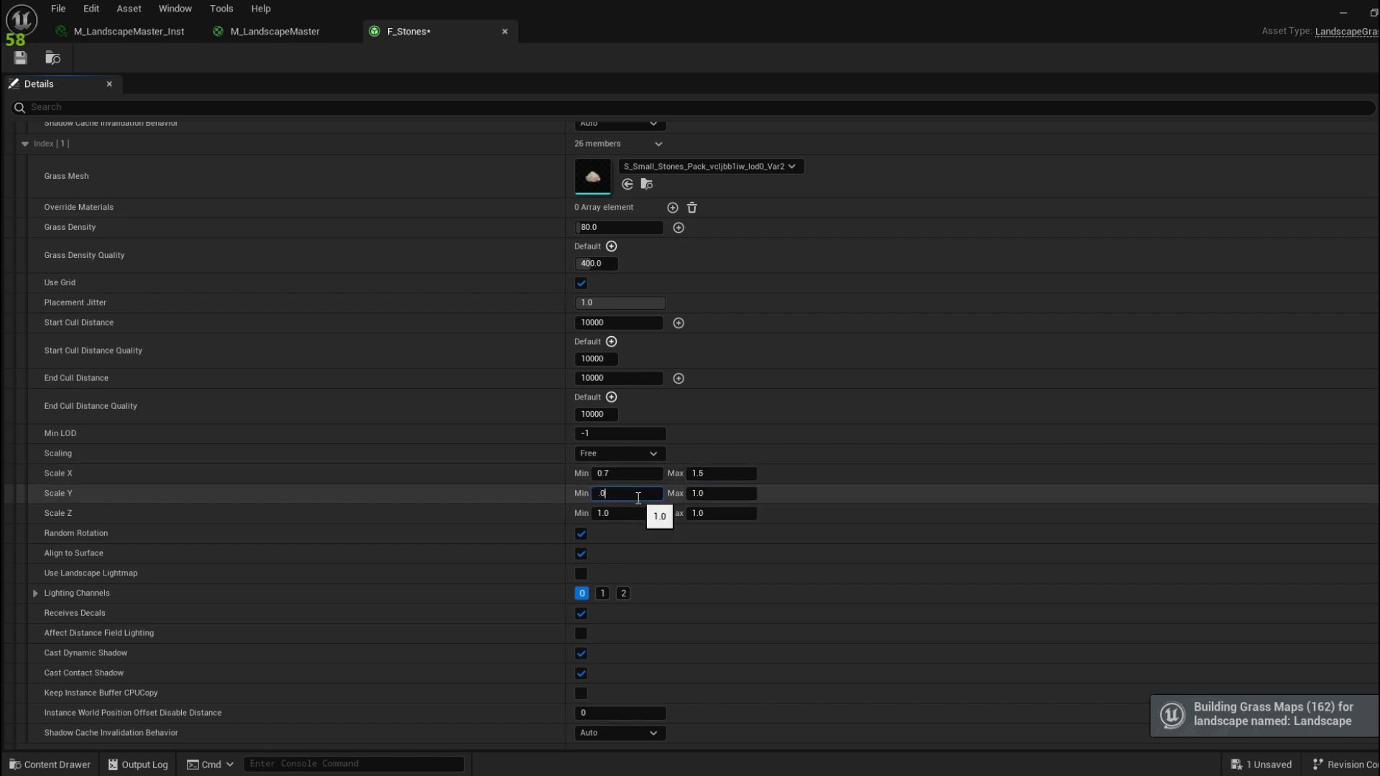
{"action": "key", "text": "Return"}
{"action": "left_click", "coordinate": [730, 493]}
{"action": "type", "text": "1.5"}
{"action": "left_click", "coordinate": [625, 513]}
{"action": "type", "text": ".7"}
{"action": "left_click", "coordinate": [739, 514]}
{"action": "type", "text": "1.5"}
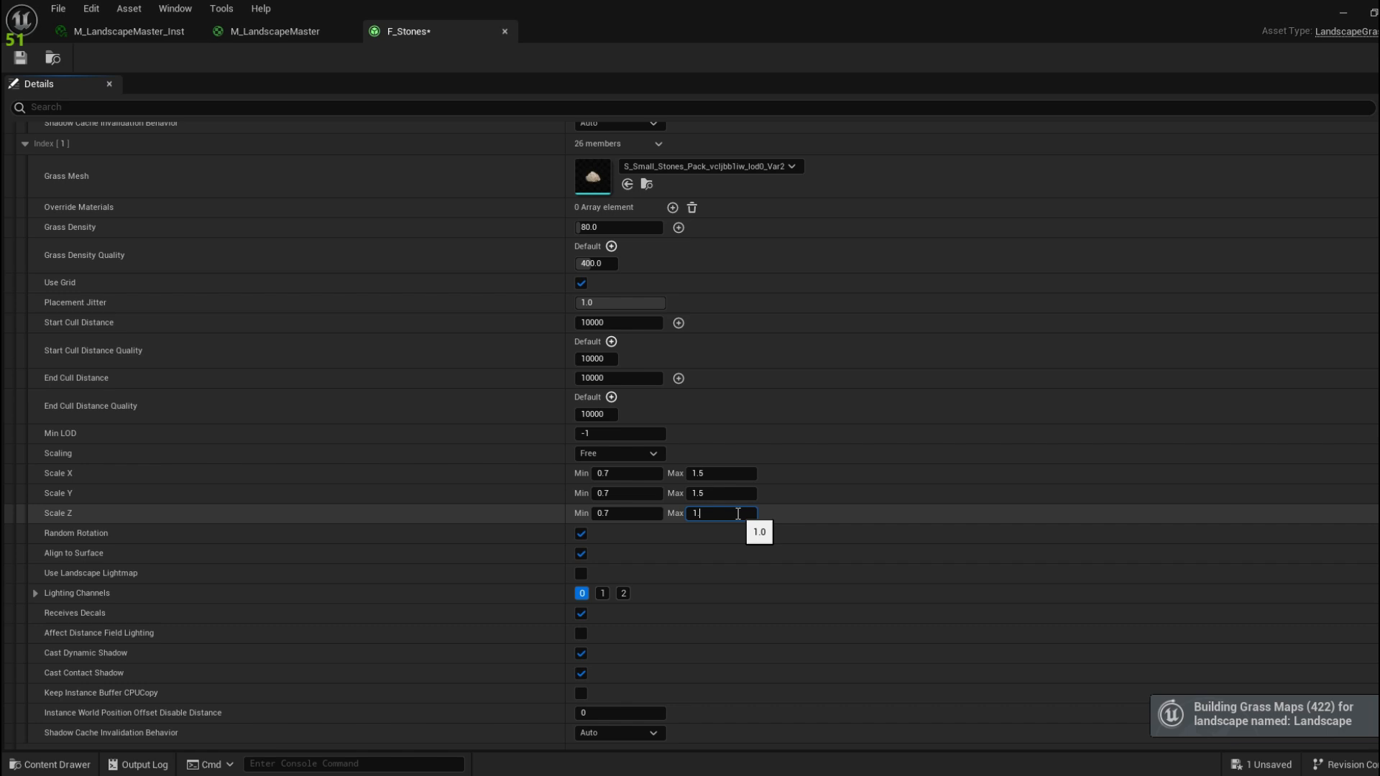
{"action": "key", "text": "Return"}
Set the third grass variety's Scale X range to 0.7 minimum and 1.8 maximum, with the scaling mode on Free
{"action": "scroll", "coordinate": [704, 605], "scroll_direction": "down", "scroll_amount": 6}
{"action": "scroll", "coordinate": [701, 589], "scroll_direction": "down", "scroll_amount": 4}
{"action": "scroll", "coordinate": [697, 577], "scroll_direction": "down", "scroll_amount": 2}
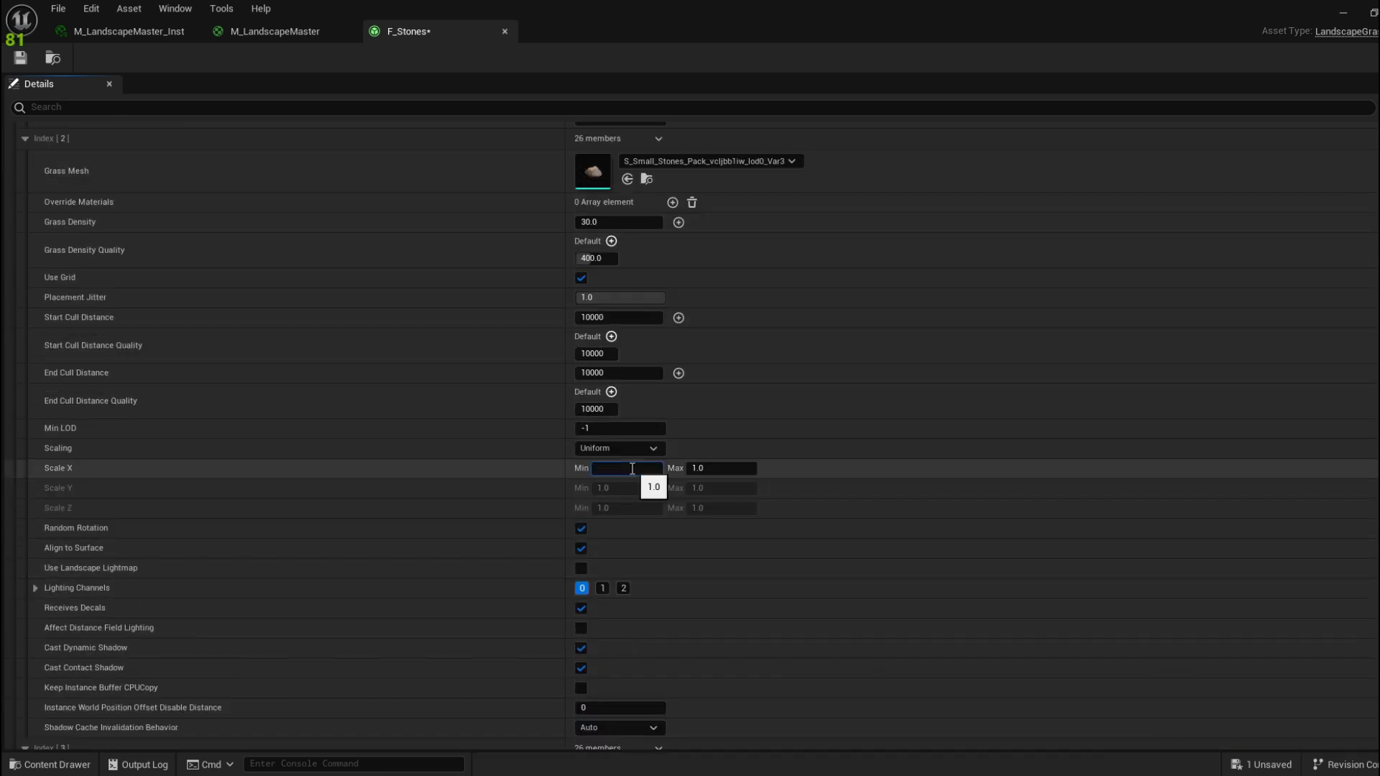
{"action": "left_click", "coordinate": [625, 468]}
{"action": "type", "text": ".7"}
{"action": "left_click", "coordinate": [728, 468]}
{"action": "type", "text": "1.8"}
{"action": "left_click", "coordinate": [166, 493]}
{"action": "left_click", "coordinate": [620, 449]}
{"action": "left_click", "coordinate": [621, 479]}
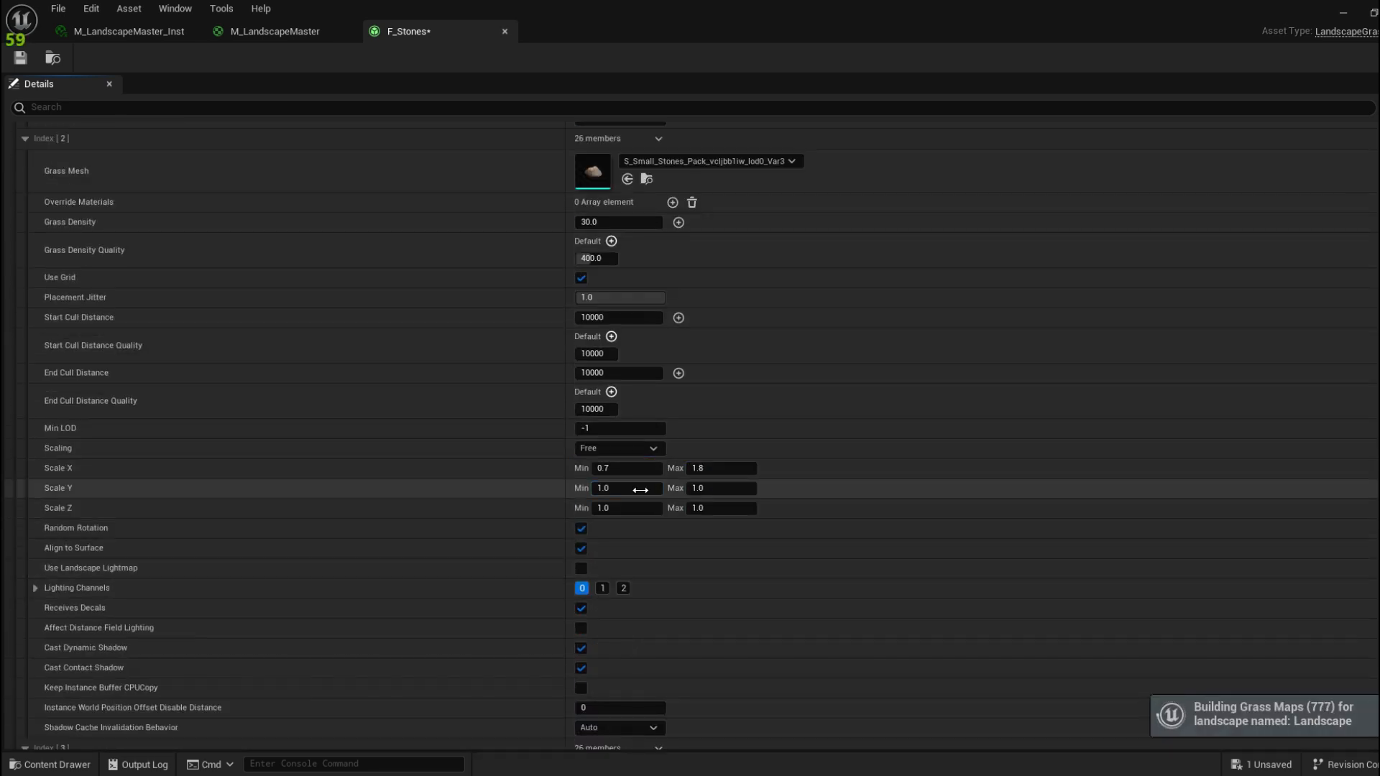
Set the third variety's Scale Y and Scale Z ranges to 0.7 minimum and 1.8 maximum, and save F_Stones
{"action": "left_click", "coordinate": [640, 489]}
{"action": "type", "text": ".7"}
{"action": "left_click", "coordinate": [736, 488]}
{"action": "type", "text": "1.8"}
{"action": "left_click", "coordinate": [625, 508]}
{"action": "type", "text": ".7"}
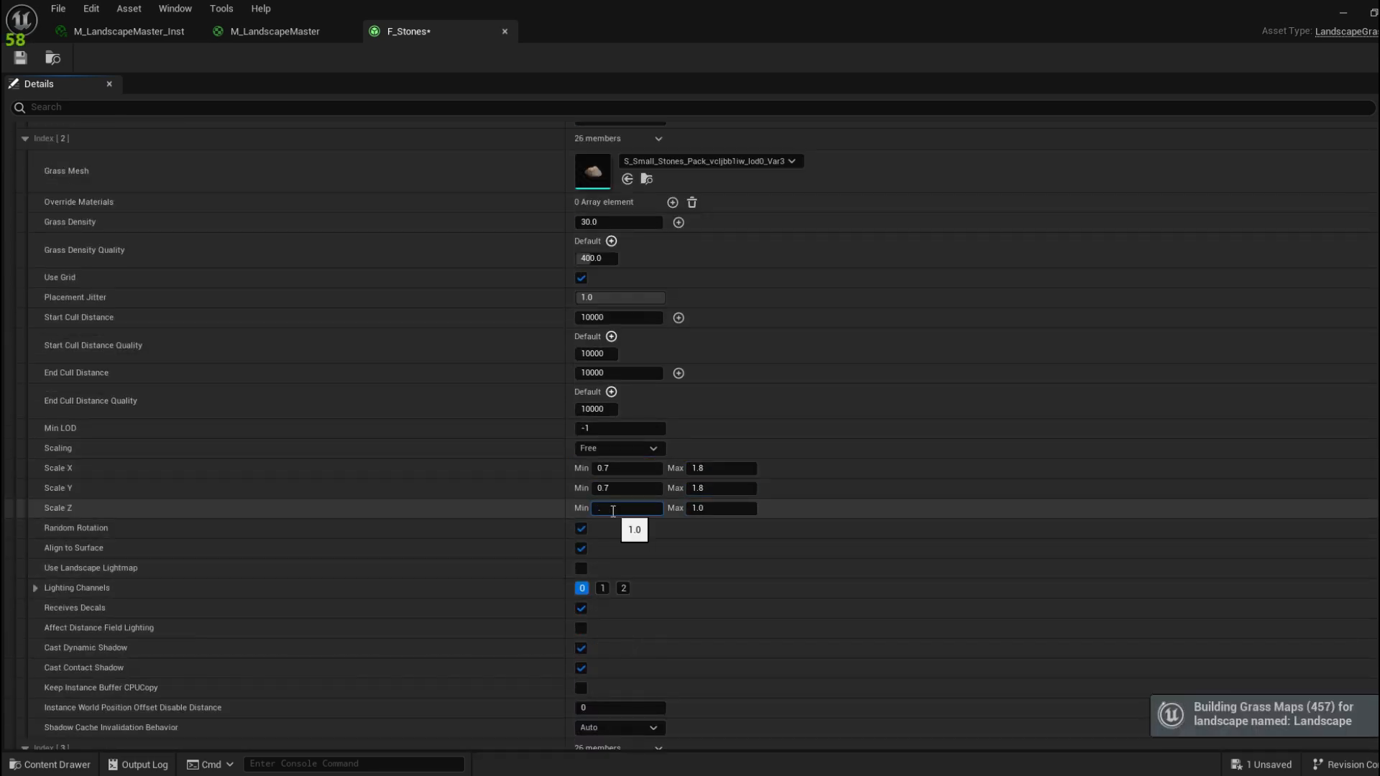
{"action": "left_click", "coordinate": [729, 508]}
{"action": "type", "text": "1.8"}
{"action": "key", "text": "Return"}
{"action": "left_click", "coordinate": [20, 58]}
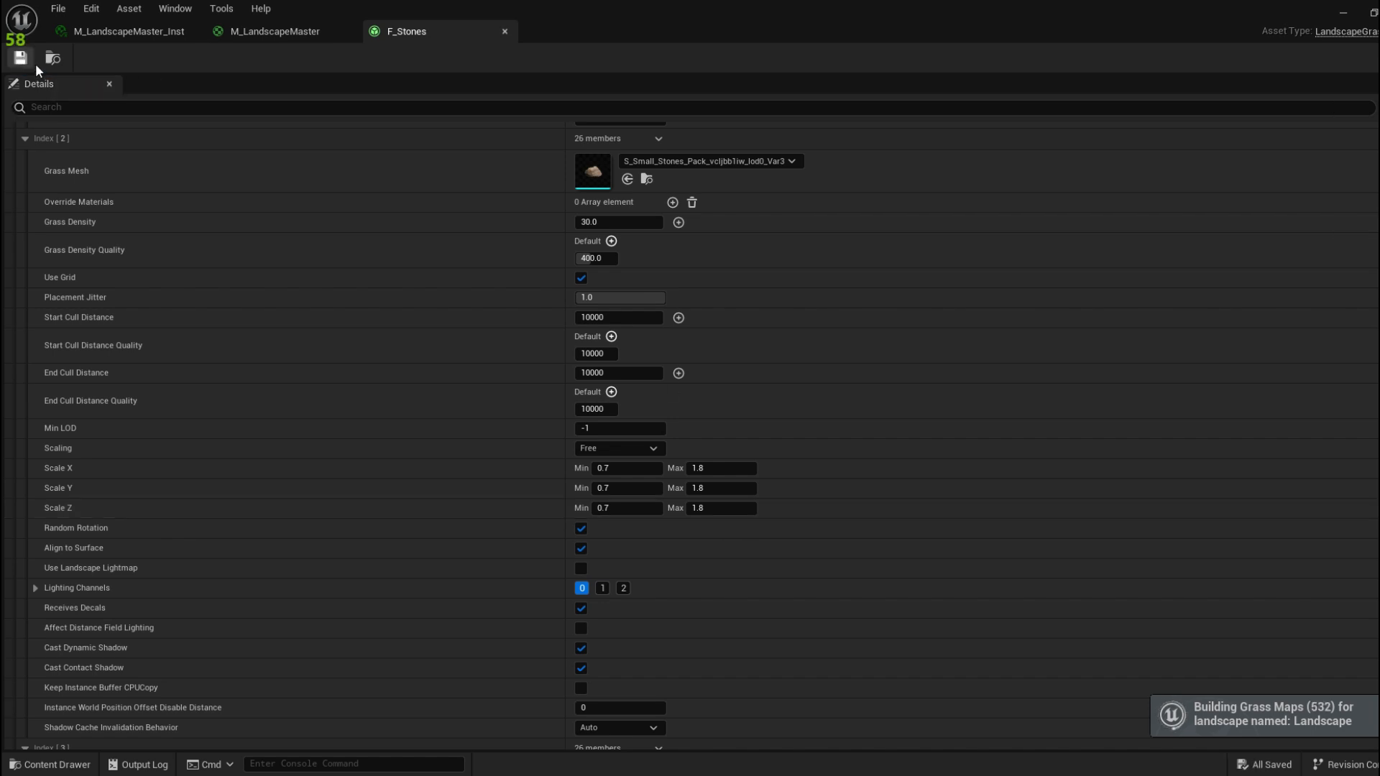
Return to the level and inspect the size and colour of the scattered stones near the mannequin up close
{"action": "left_click", "coordinate": [1342, 13]}
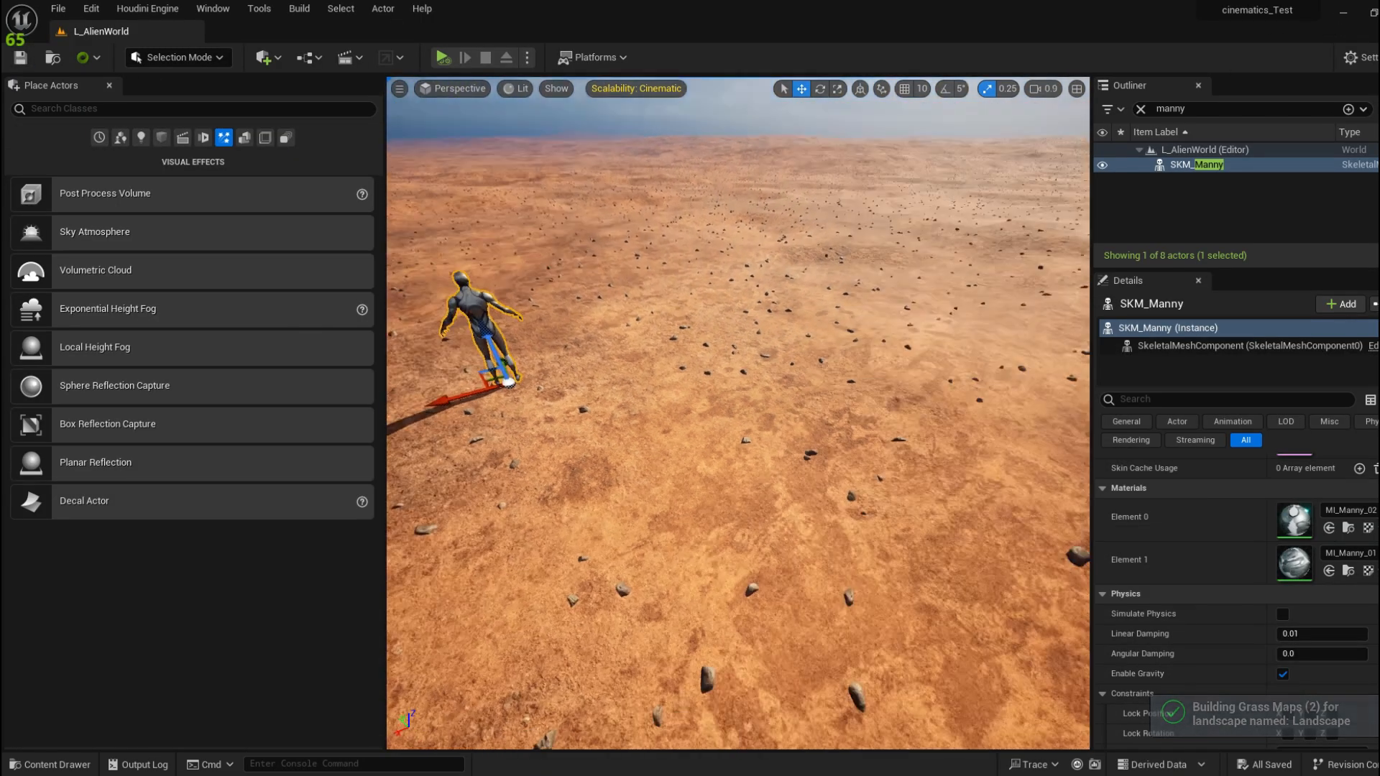
{"action": "right_click_drag", "start_coordinate": [737, 413], "coordinate": [607, 298]}
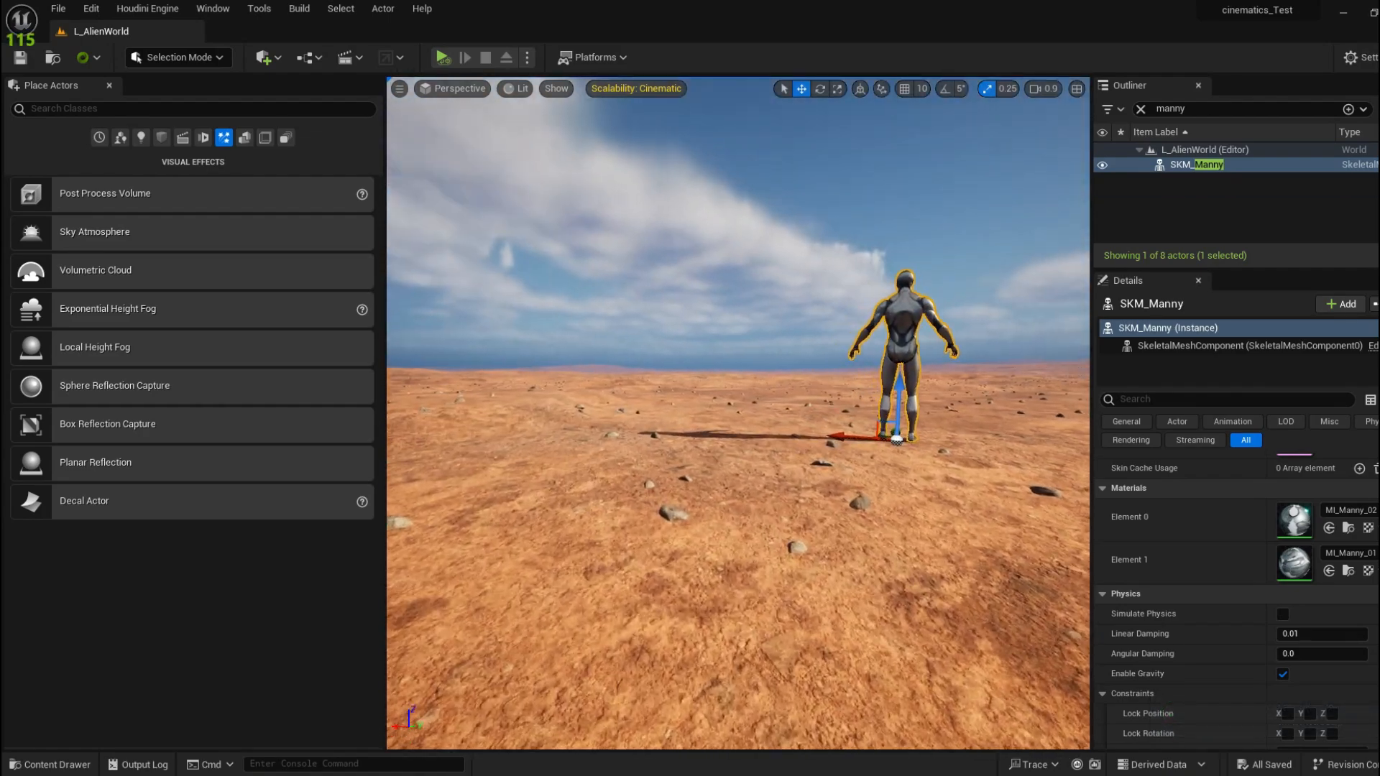
{"action": "mouse_move", "coordinate": [721, 302]}
{"action": "right_mouse_down"}
{"action": "mouse_move", "coordinate": [797, 374]}
{"action": "mouse_move", "coordinate": [761, 309]}
{"action": "mouse_move", "coordinate": [733, 324]}
{"action": "mouse_move", "coordinate": [722, 302]}
{"action": "right_mouse_up"}
{"action": "scroll", "coordinate": [721, 302], "scroll_direction": "down", "scroll_amount": 5}
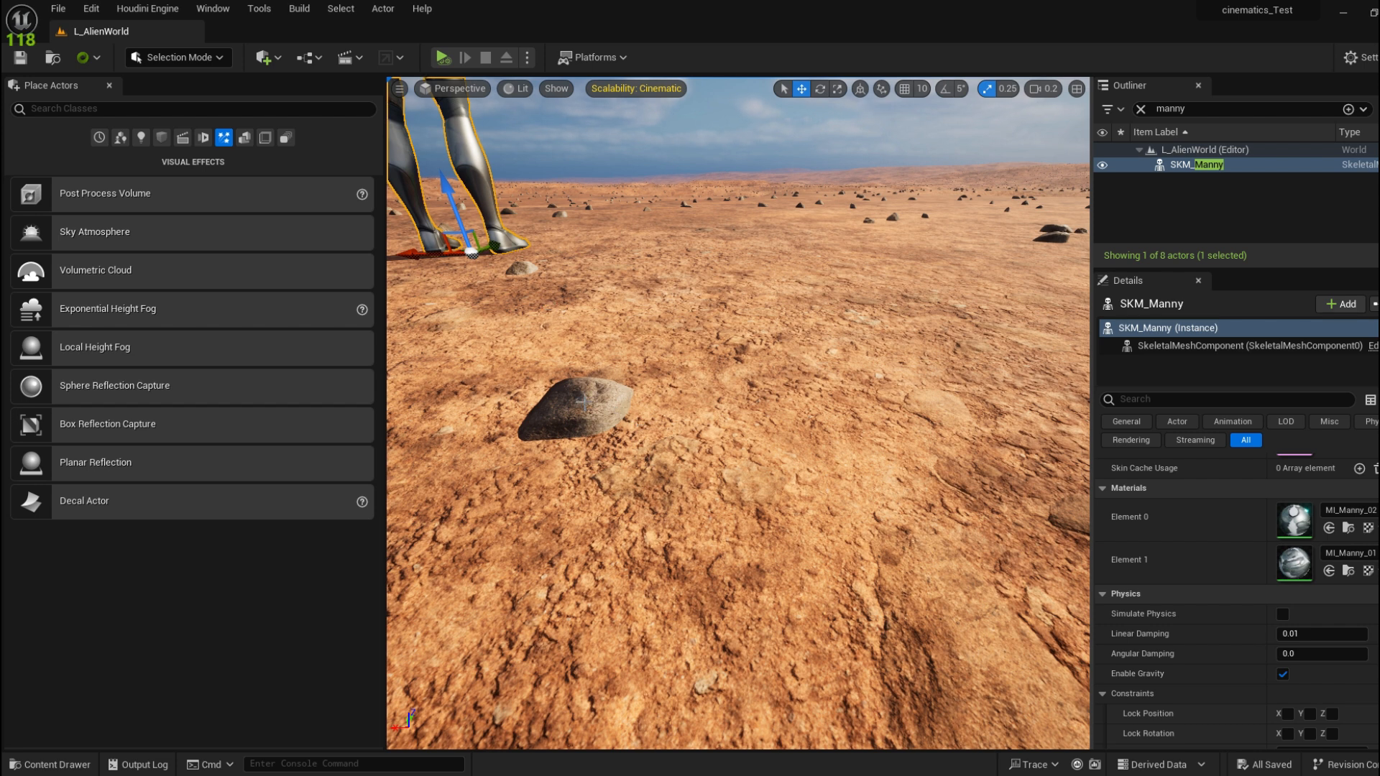
{"action": "left_click", "coordinate": [583, 402]}
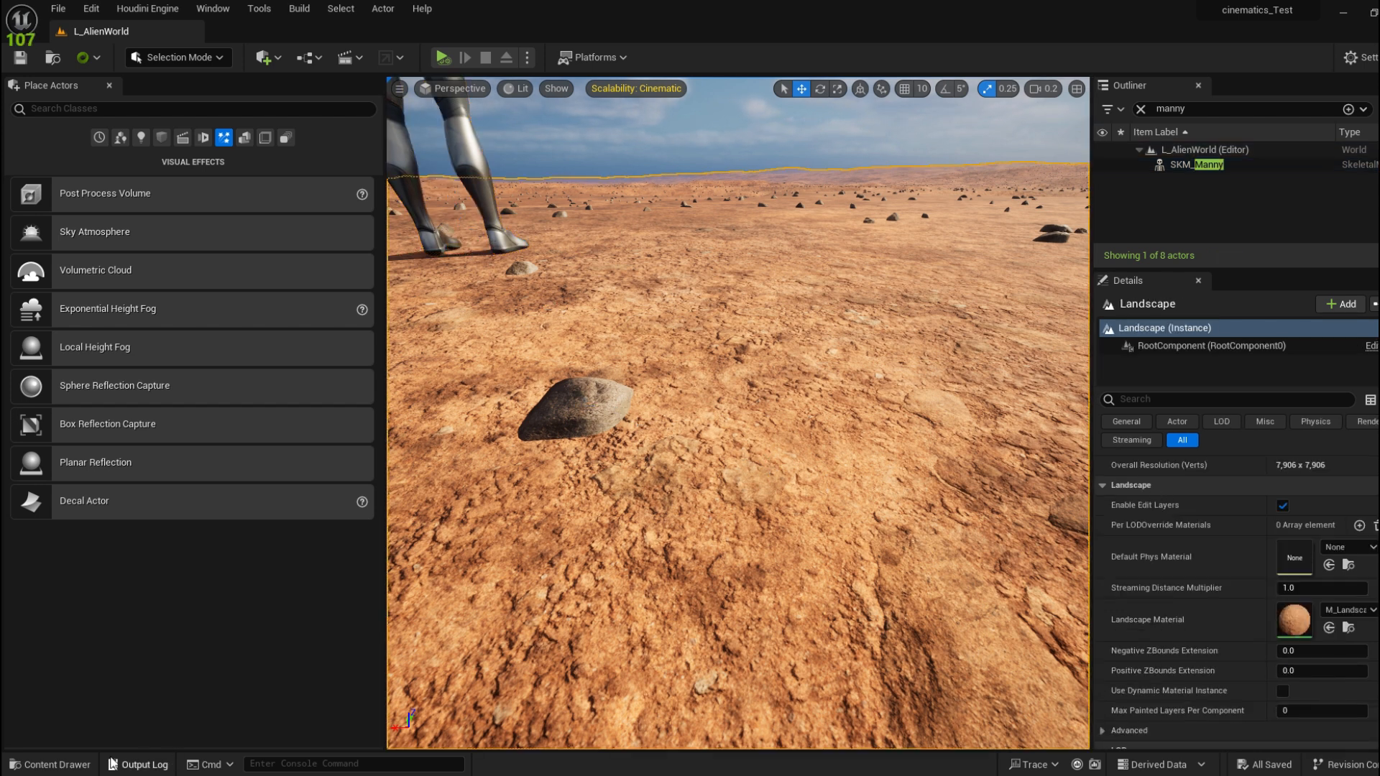
Open the first material instance in the Small_Stones_Pack_vcljbb1iw folder and place its editor window beside the visible terrain
{"action": "left_click", "coordinate": [69, 764]}
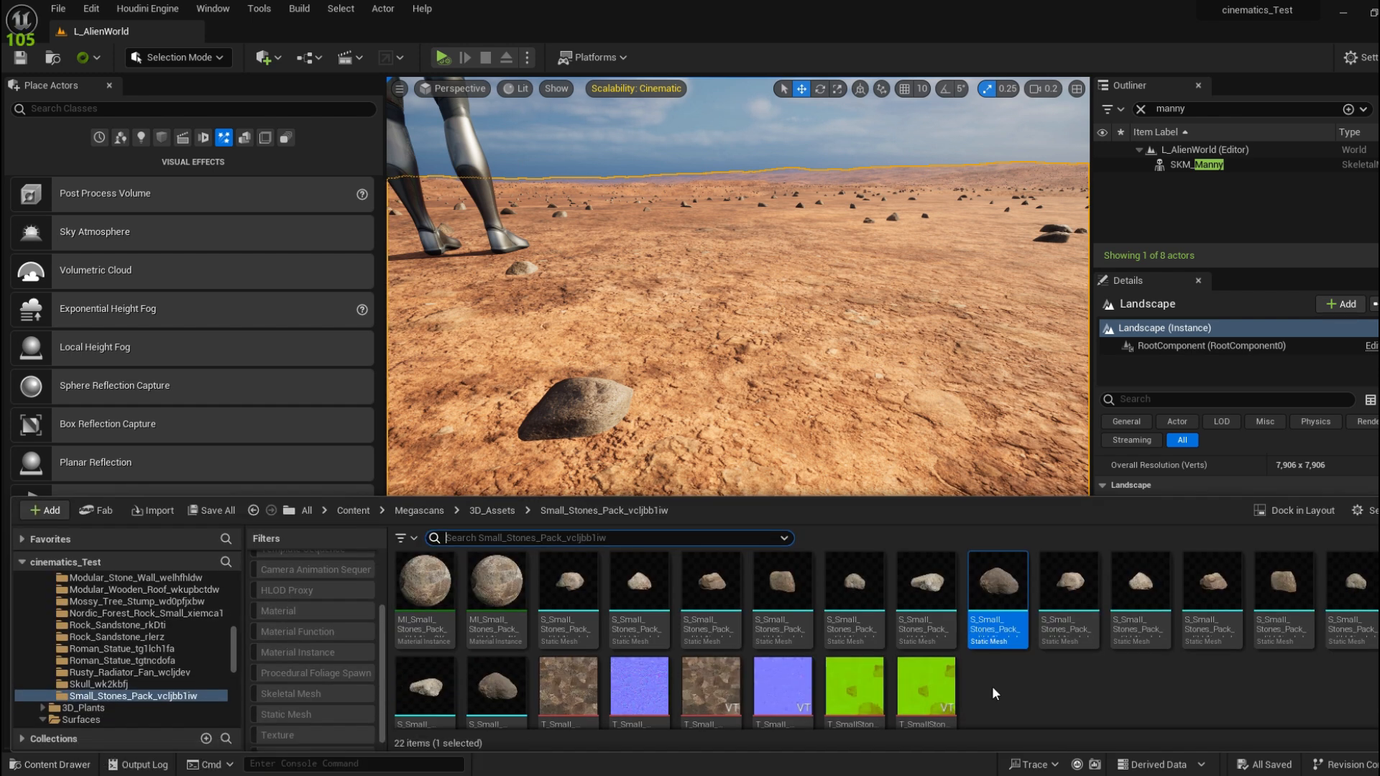
{"action": "left_click", "coordinate": [533, 652]}
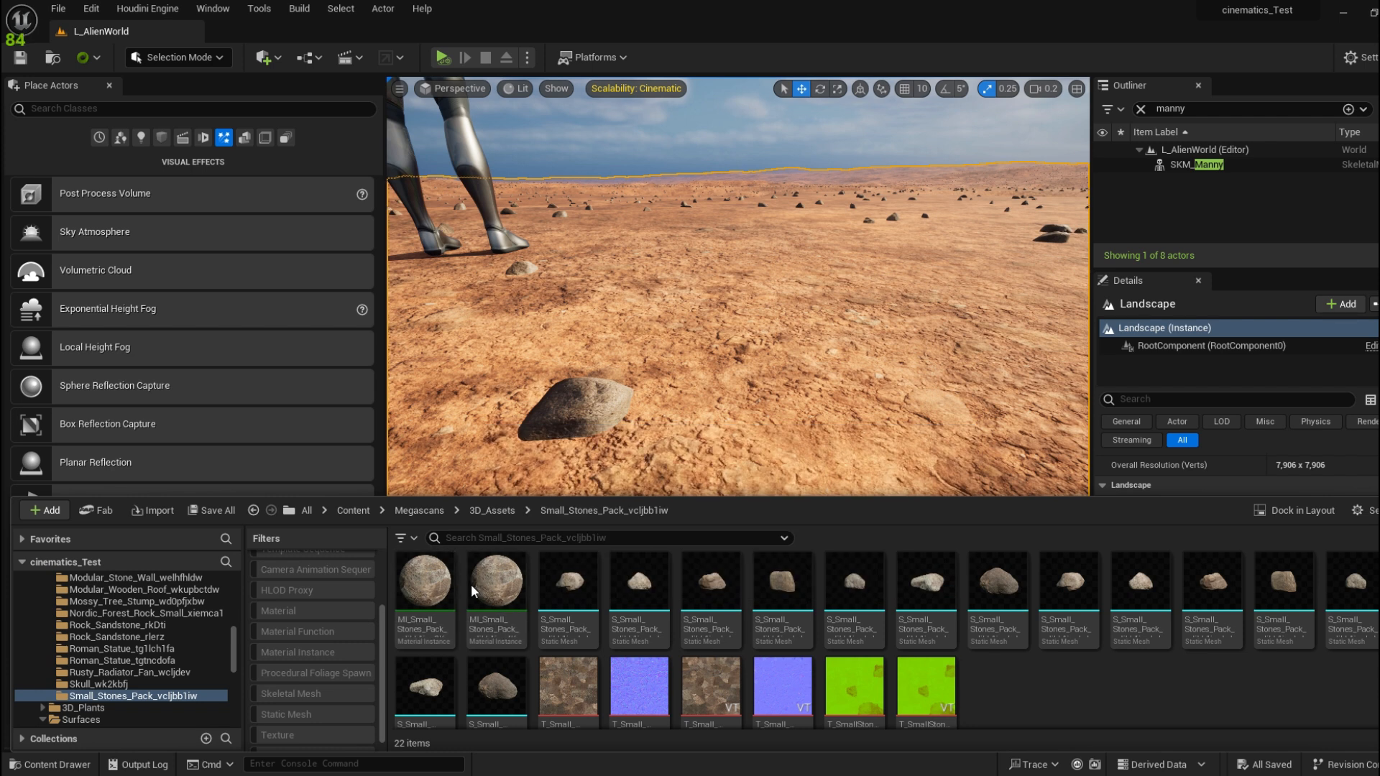
{"action": "double_click", "coordinate": [484, 641]}
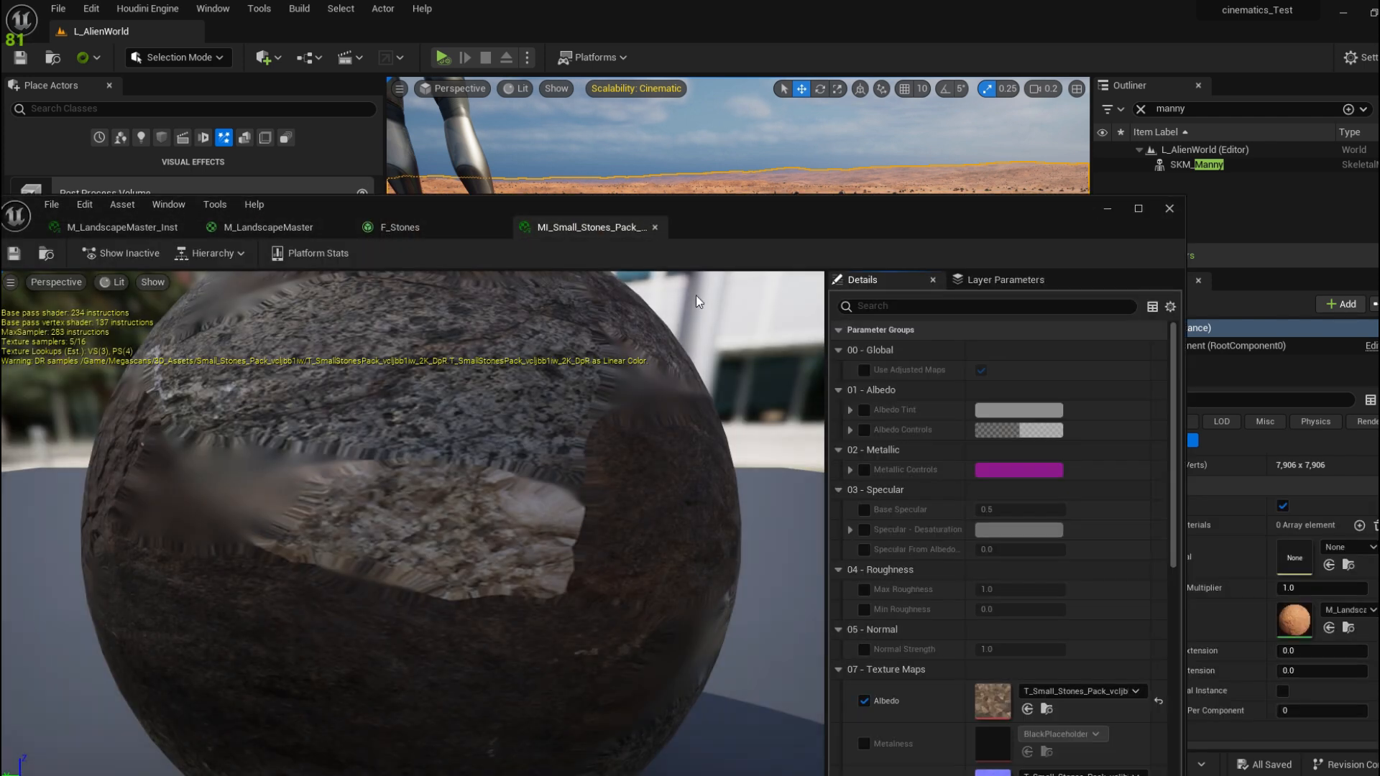
{"action": "left_click_drag", "start_coordinate": [550, 228], "coordinate": [208, 217]}
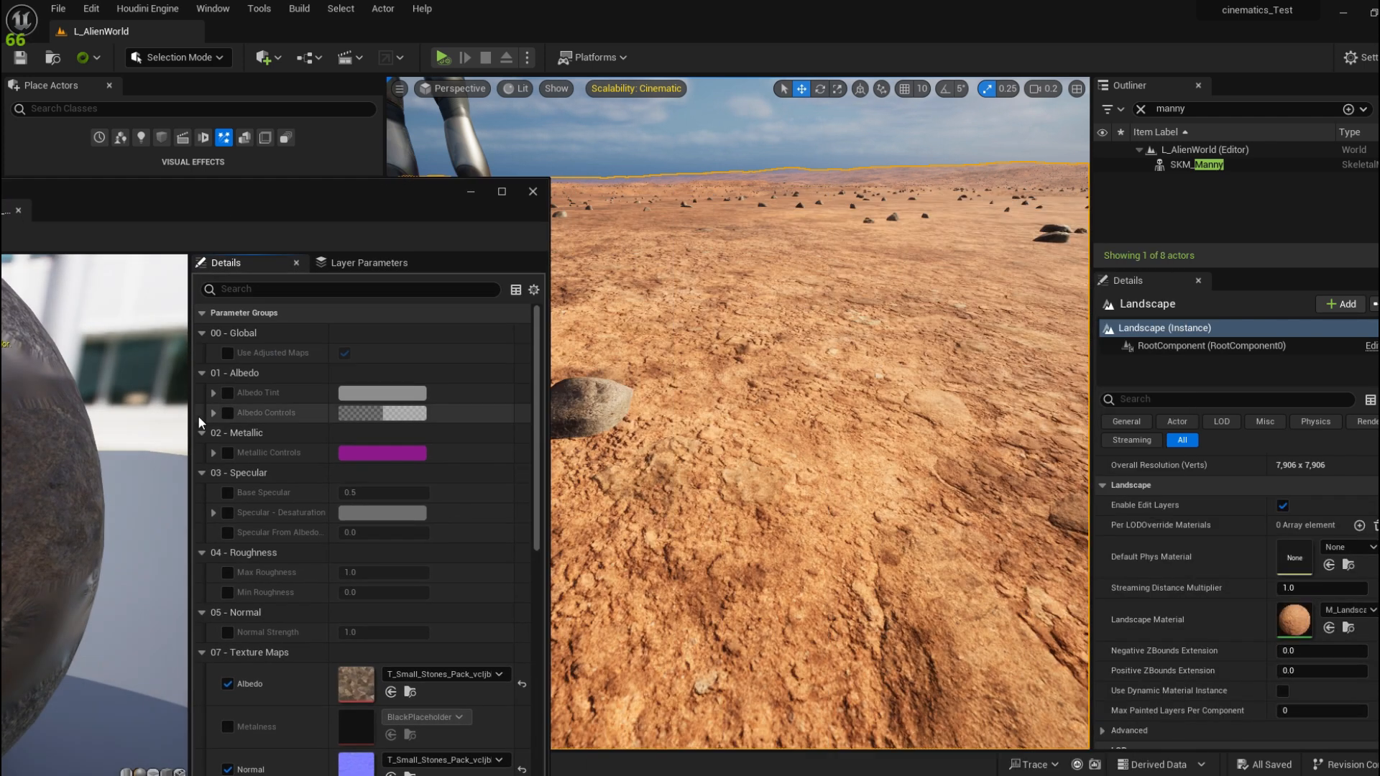
Enable the Albedo Tint override in the stone material instance and set it to pale yellow, hex sRGB FFE7A7
{"action": "left_click", "coordinate": [227, 393]}
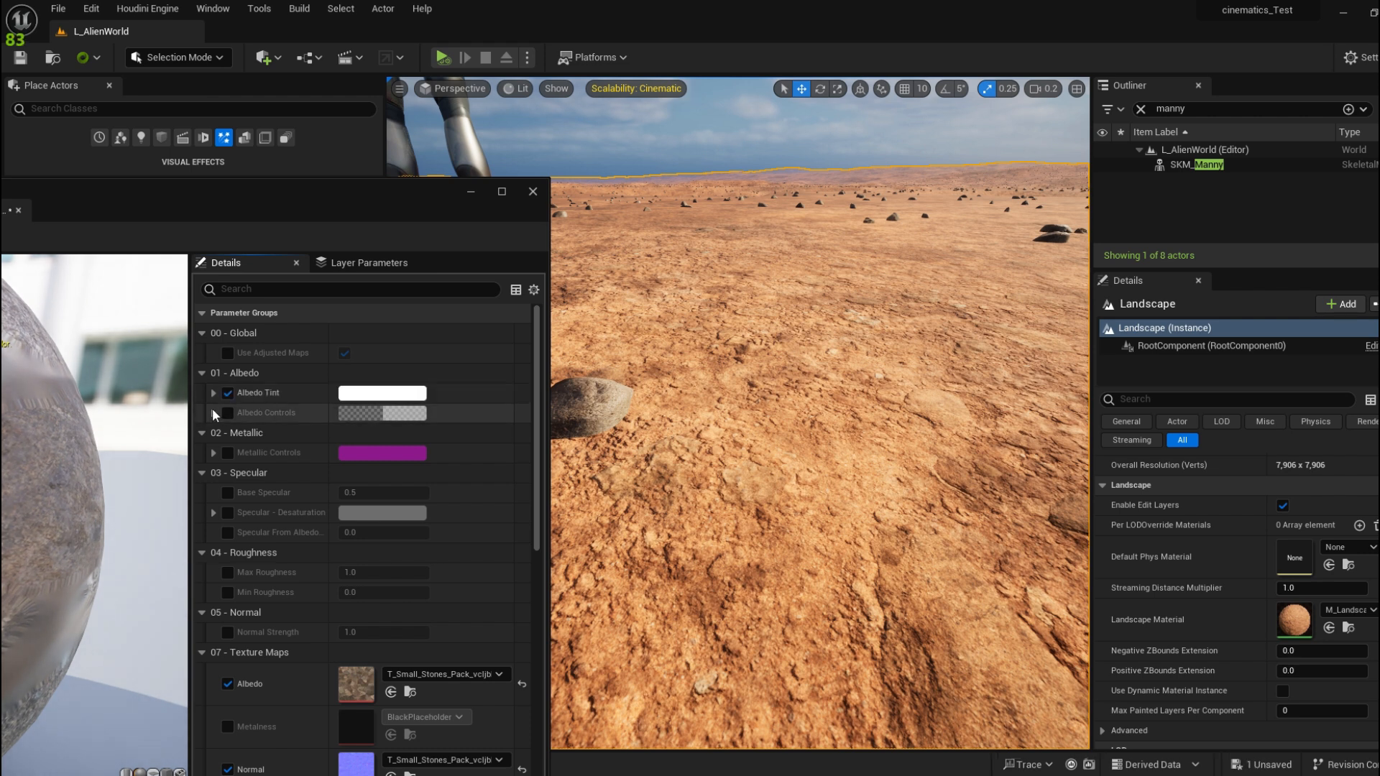
{"action": "left_click", "coordinate": [404, 398]}
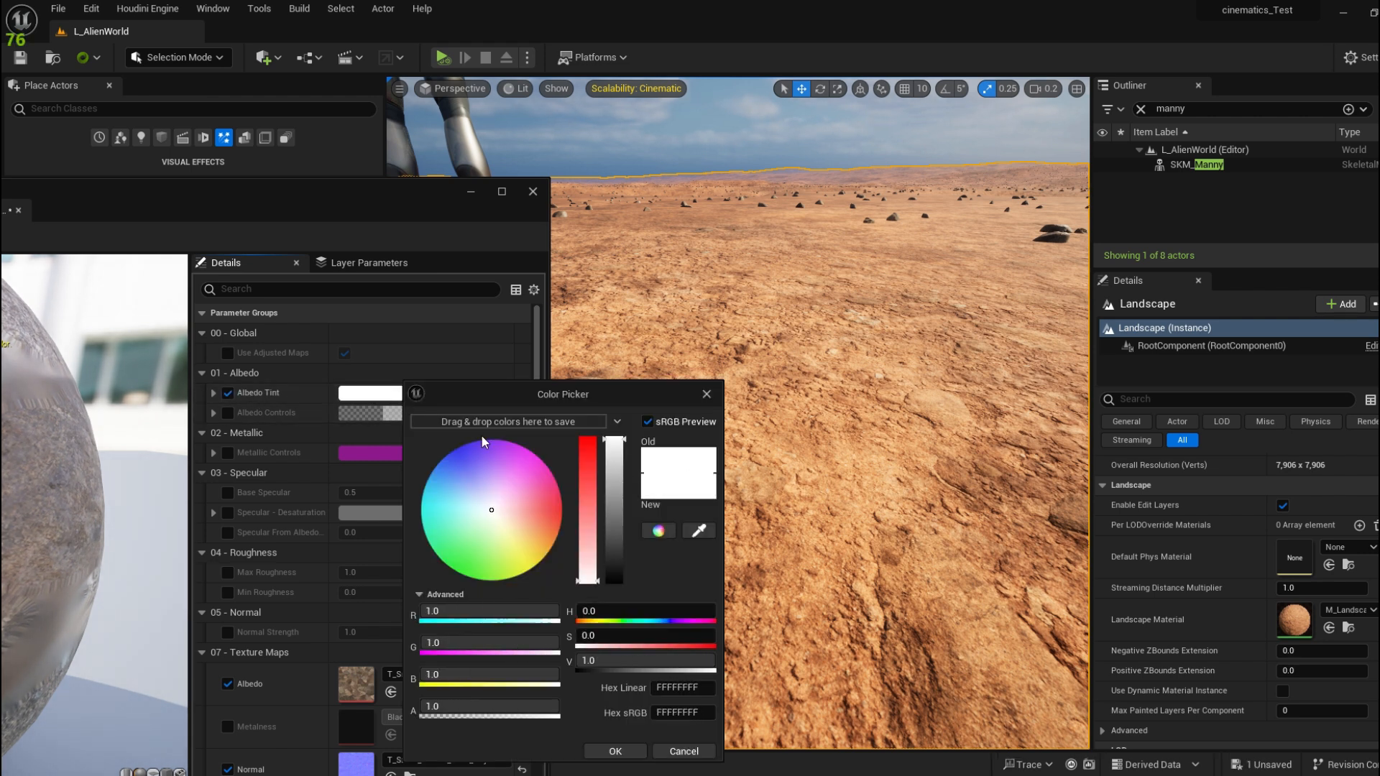
{"action": "left_click_drag", "start_coordinate": [663, 390], "coordinate": [350, 361]}
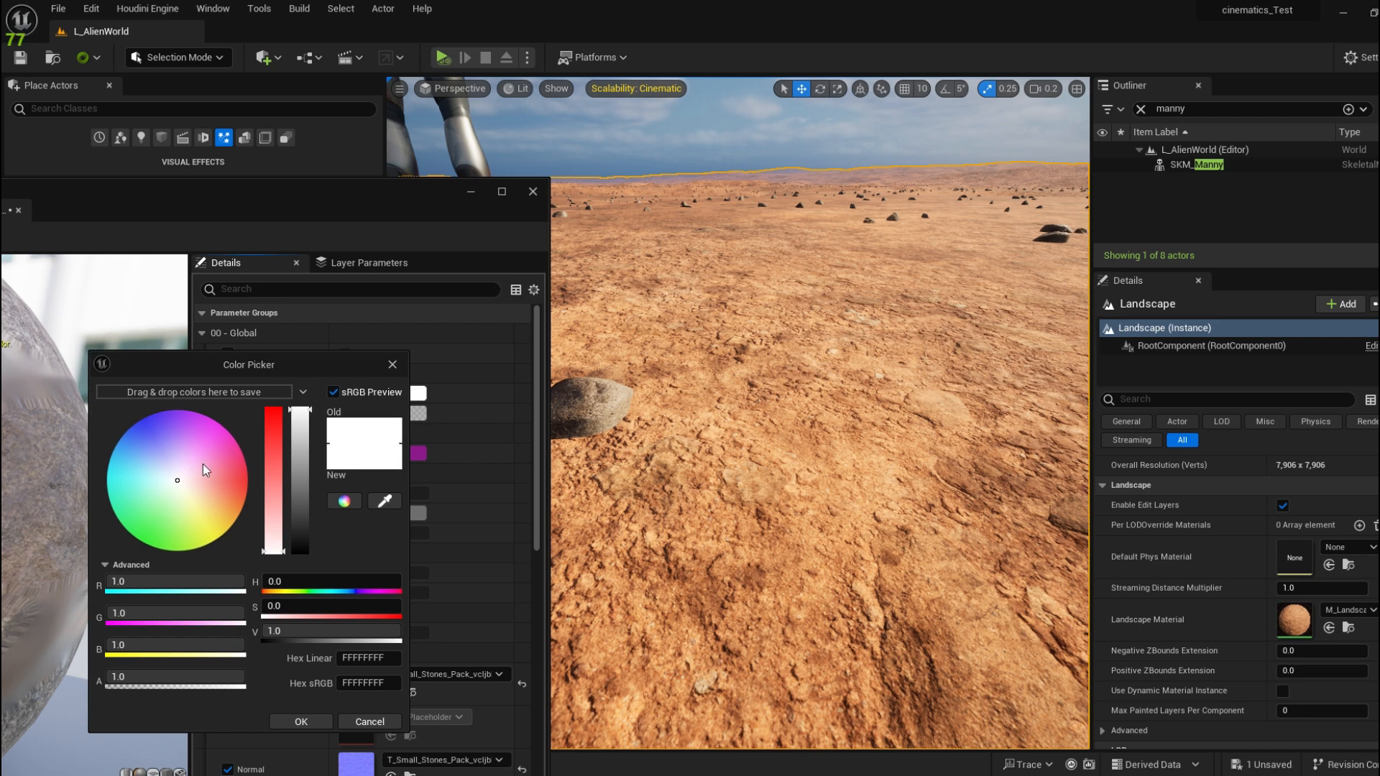
{"action": "left_click_drag", "start_coordinate": [179, 482], "coordinate": [211, 508]}
{"action": "left_click", "coordinate": [301, 721]}
Adjust the Albedo Tint of the first stone material instance to a more saturated light orange matching the ground
{"action": "key", "text": "s"}
{"action": "right_click_drag", "start_coordinate": [625, 446], "coordinate": [619, 517]}
{"action": "scroll", "coordinate": [622, 460], "scroll_direction": "up", "scroll_amount": 3}
{"action": "left_click", "coordinate": [399, 395]}
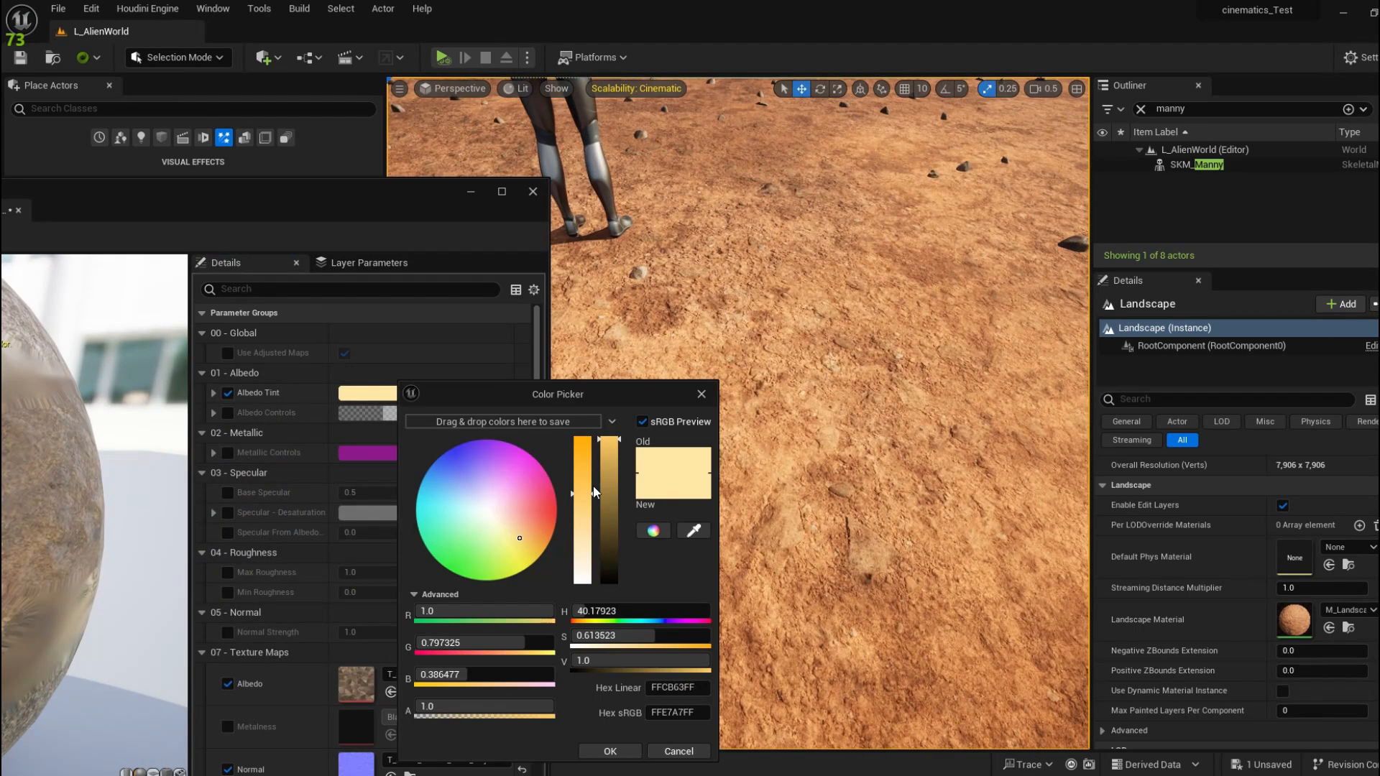
{"action": "left_click_drag", "start_coordinate": [593, 488], "coordinate": [590, 463]}
{"action": "left_click_drag", "start_coordinate": [575, 393], "coordinate": [347, 309]}
{"action": "left_click_drag", "start_coordinate": [295, 449], "coordinate": [329, 425]}
{"action": "right_click_drag", "start_coordinate": [718, 445], "coordinate": [740, 488]}
{"action": "left_click_drag", "start_coordinate": [357, 359], "coordinate": [294, 446]}
{"action": "left_click_drag", "start_coordinate": [356, 412], "coordinate": [382, 375]}
{"action": "left_click", "coordinate": [383, 666]}
Save the tinted material instance and open the second stone material instance from the same folder beside the viewport
{"action": "left_click_drag", "start_coordinate": [360, 192], "coordinate": [1062, 184]}
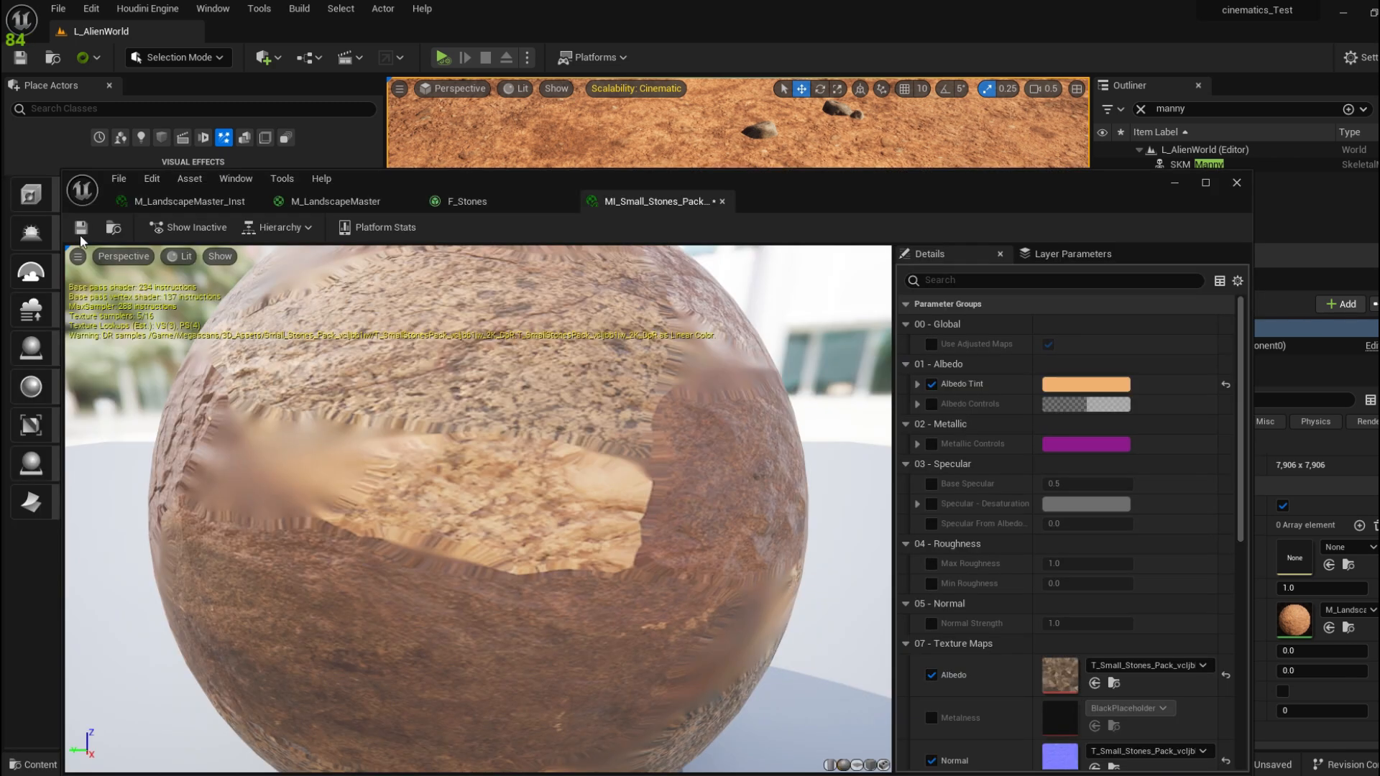
{"action": "left_click", "coordinate": [80, 228]}
{"action": "left_click", "coordinate": [119, 229]}
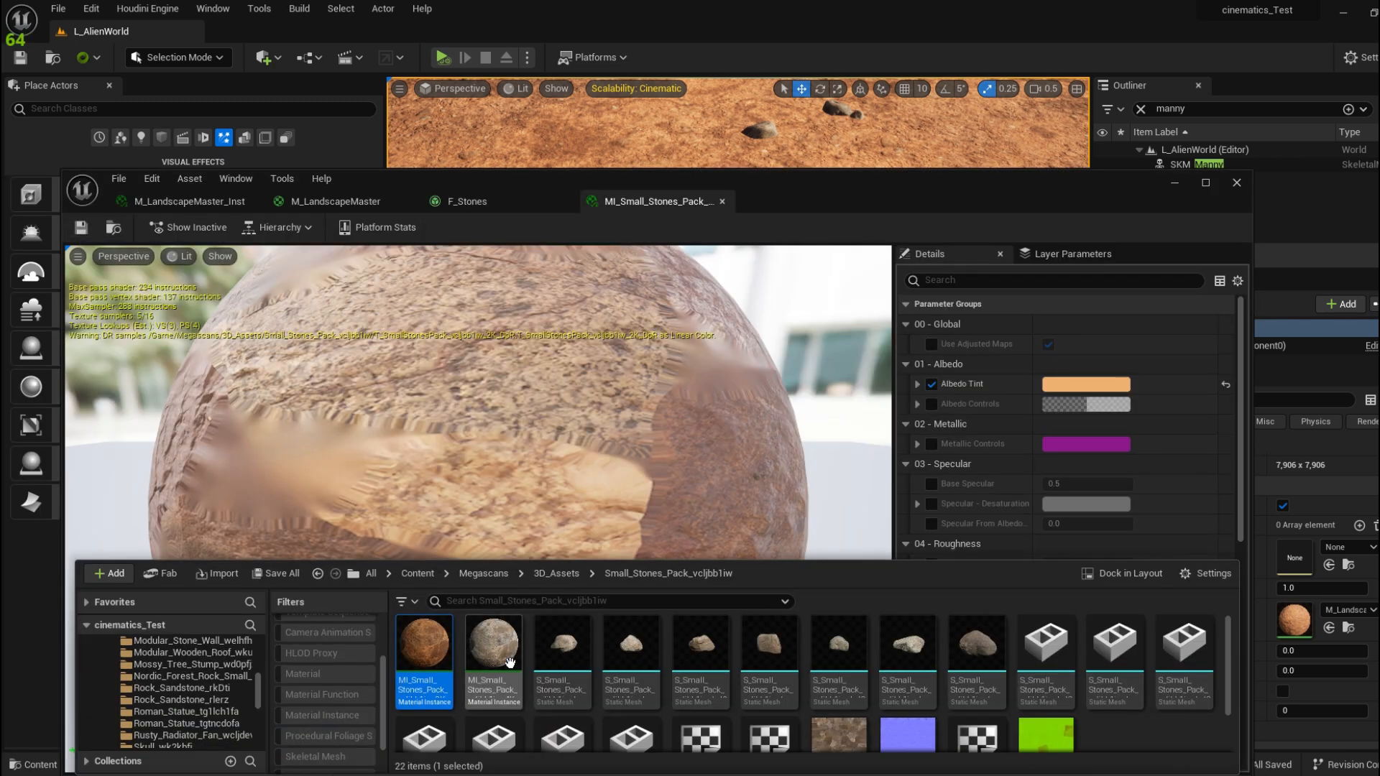
{"action": "double_click", "coordinate": [493, 664]}
{"action": "left_click_drag", "start_coordinate": [931, 204], "coordinate": [214, 205]}
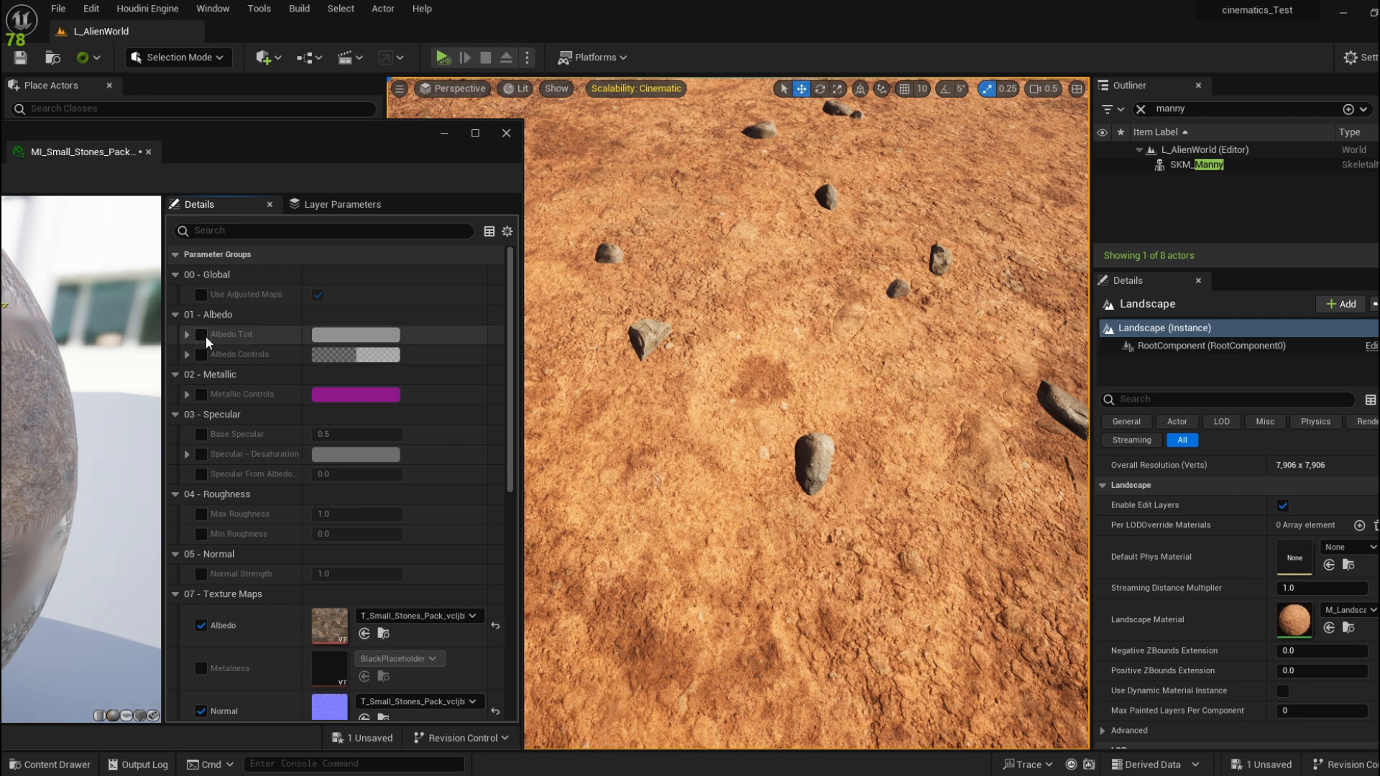
Enable Albedo Tint in the second stone material instance and sample the landscape's orange ground colour, hex sRGB EEB271, for it
{"action": "left_click", "coordinate": [202, 334]}
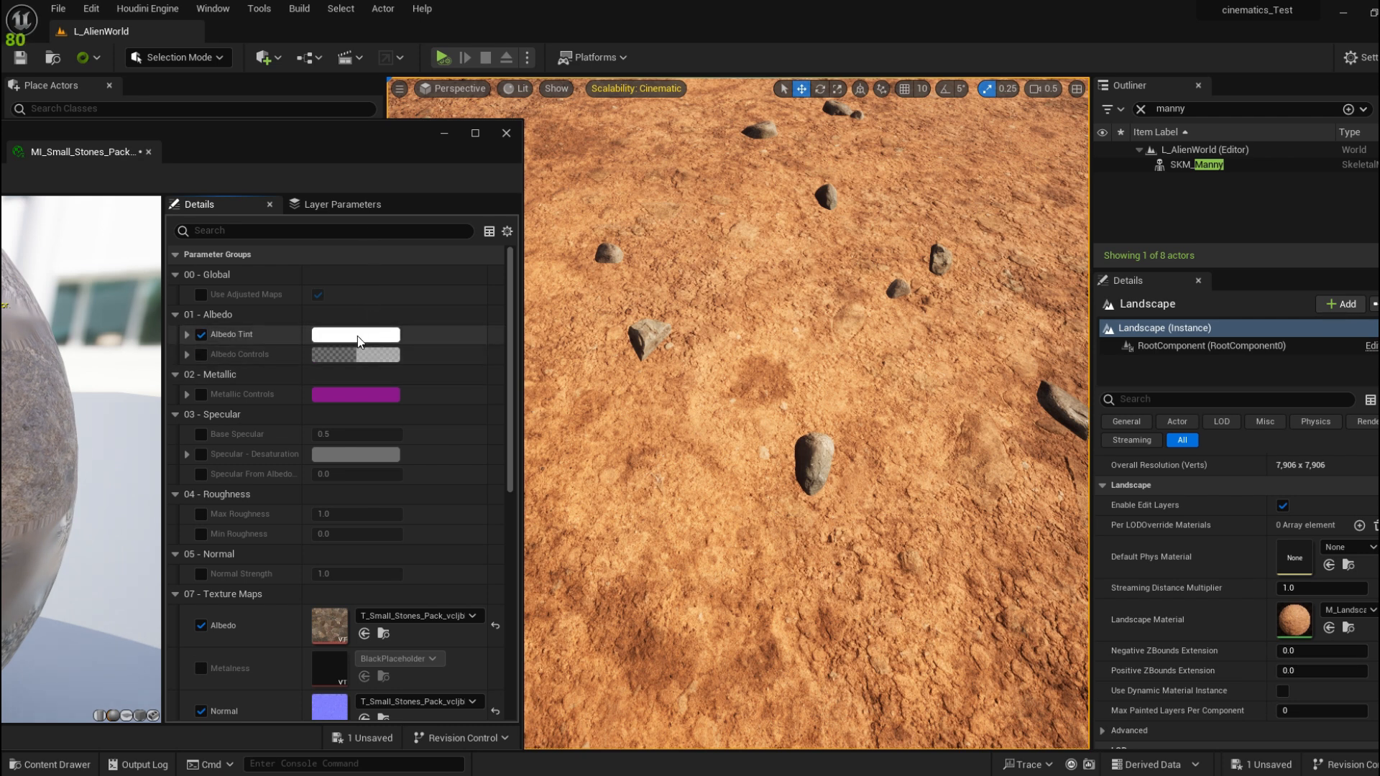
{"action": "left_click", "coordinate": [360, 340]}
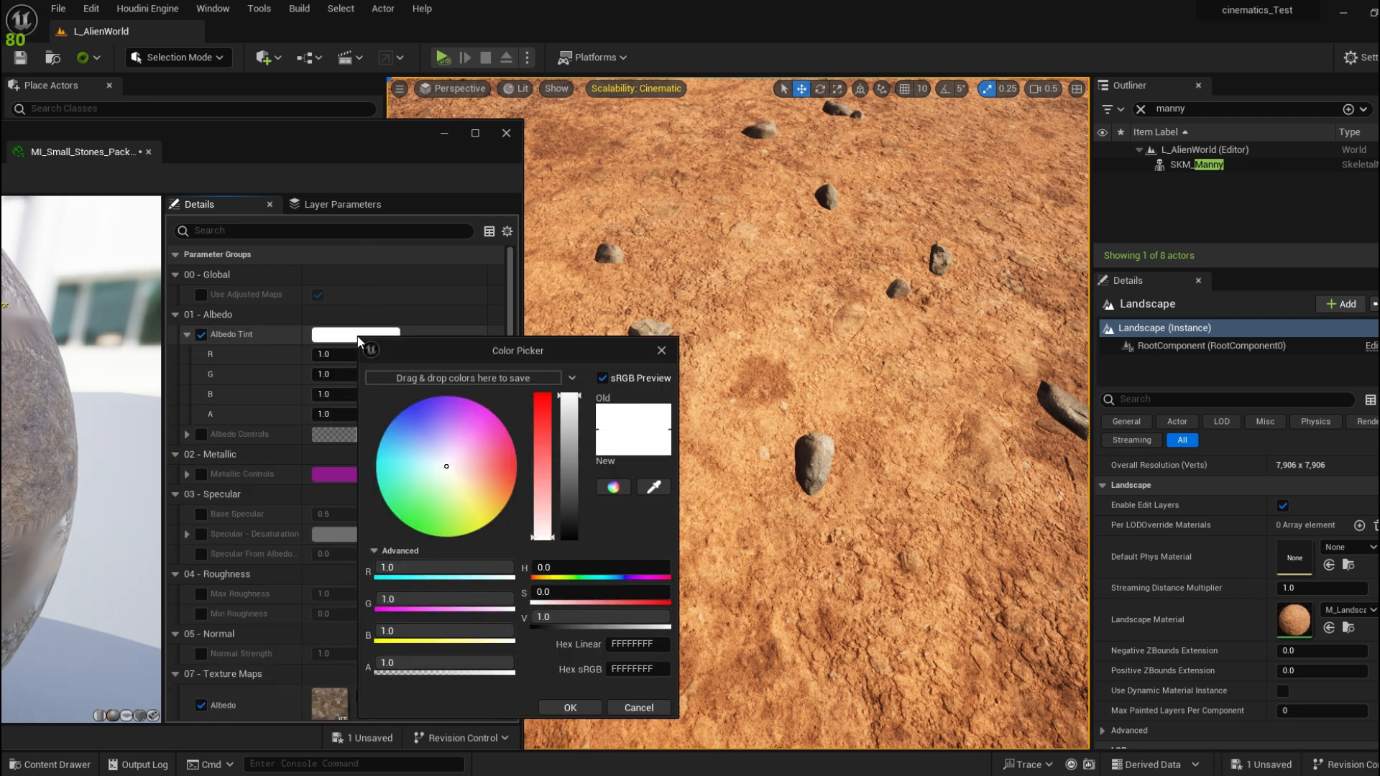
{"action": "left_click", "coordinate": [654, 489]}
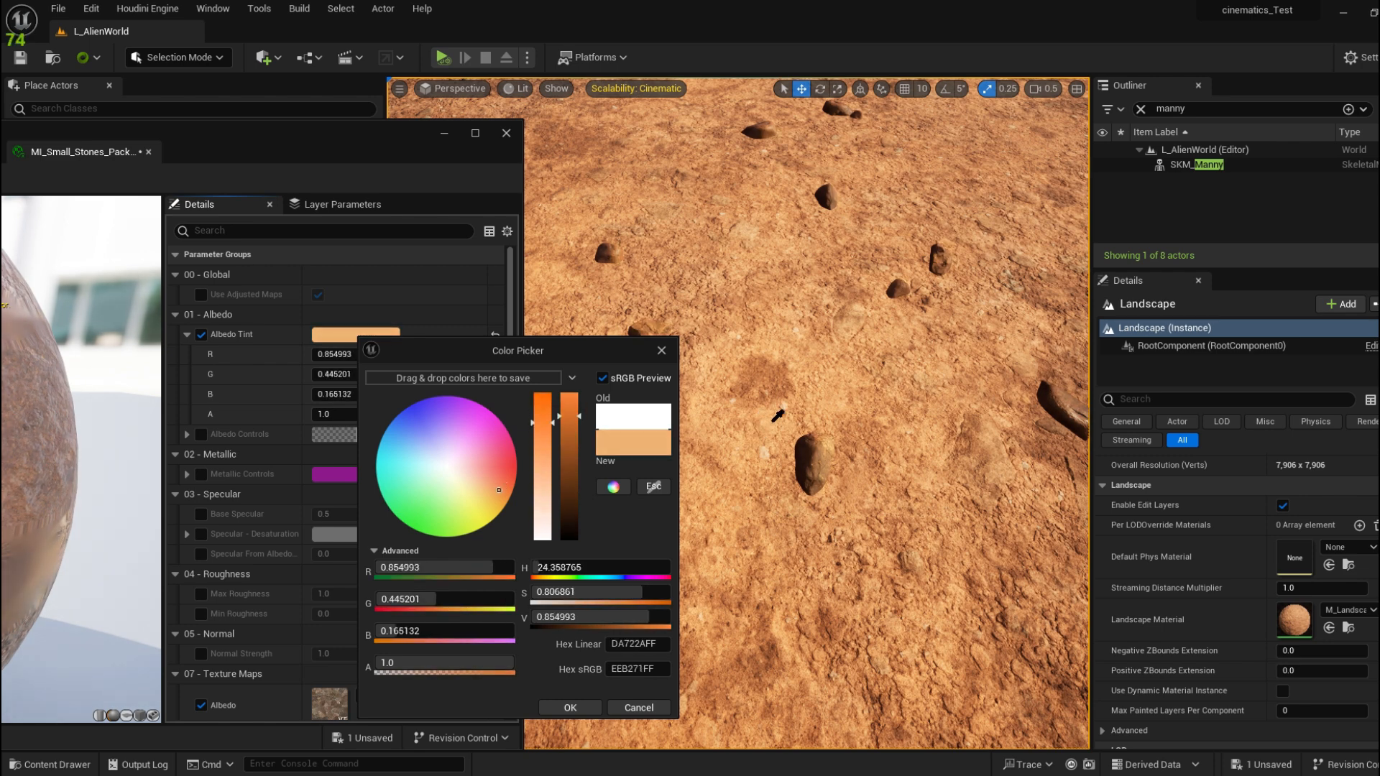
{"action": "left_click", "coordinate": [770, 422]}
{"action": "left_click_drag", "start_coordinate": [537, 357], "coordinate": [326, 179]}
{"action": "left_click", "coordinate": [357, 530]}
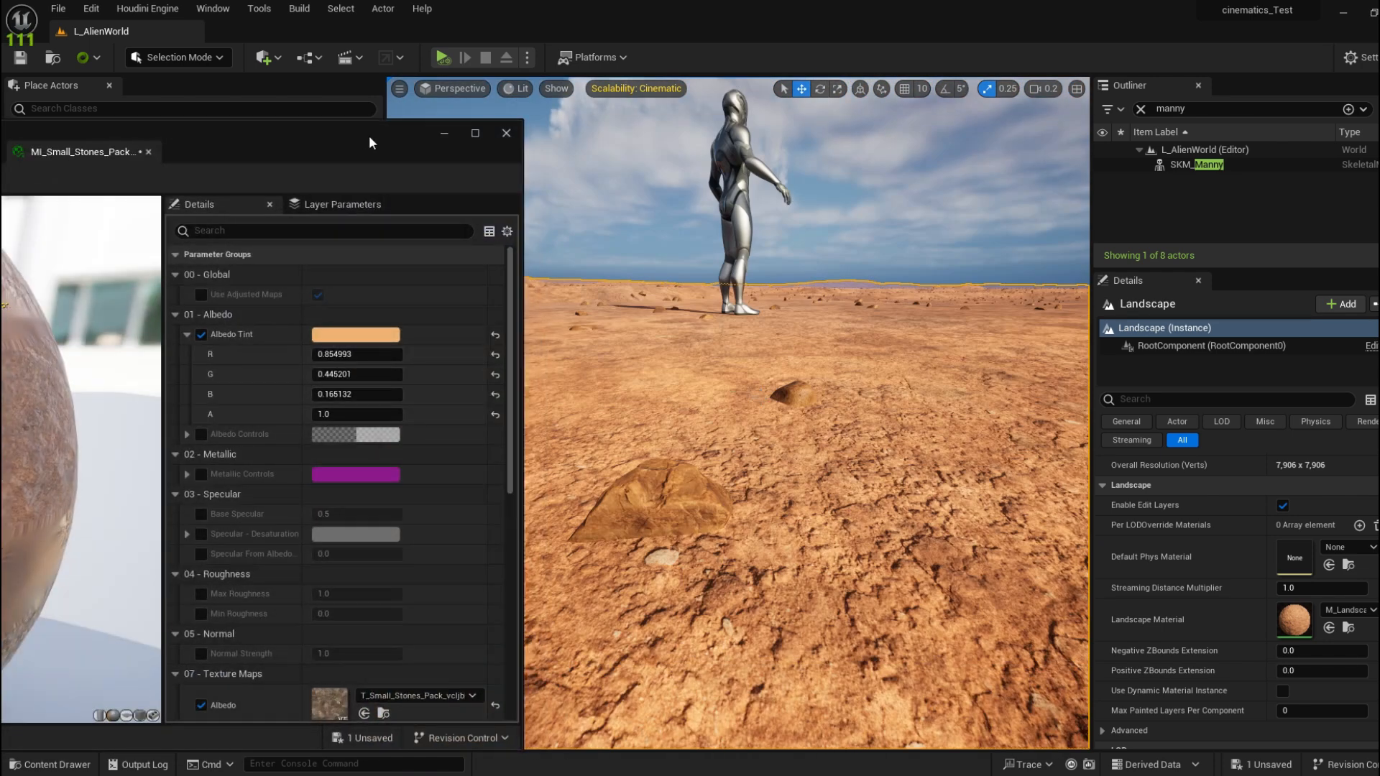
Soften the second instance's Albedo Tint to saturation 0.442708 and value 0.833333 (hex sRGB EBCEB5), and save the material instance
{"action": "left_click", "coordinate": [216, 394]}
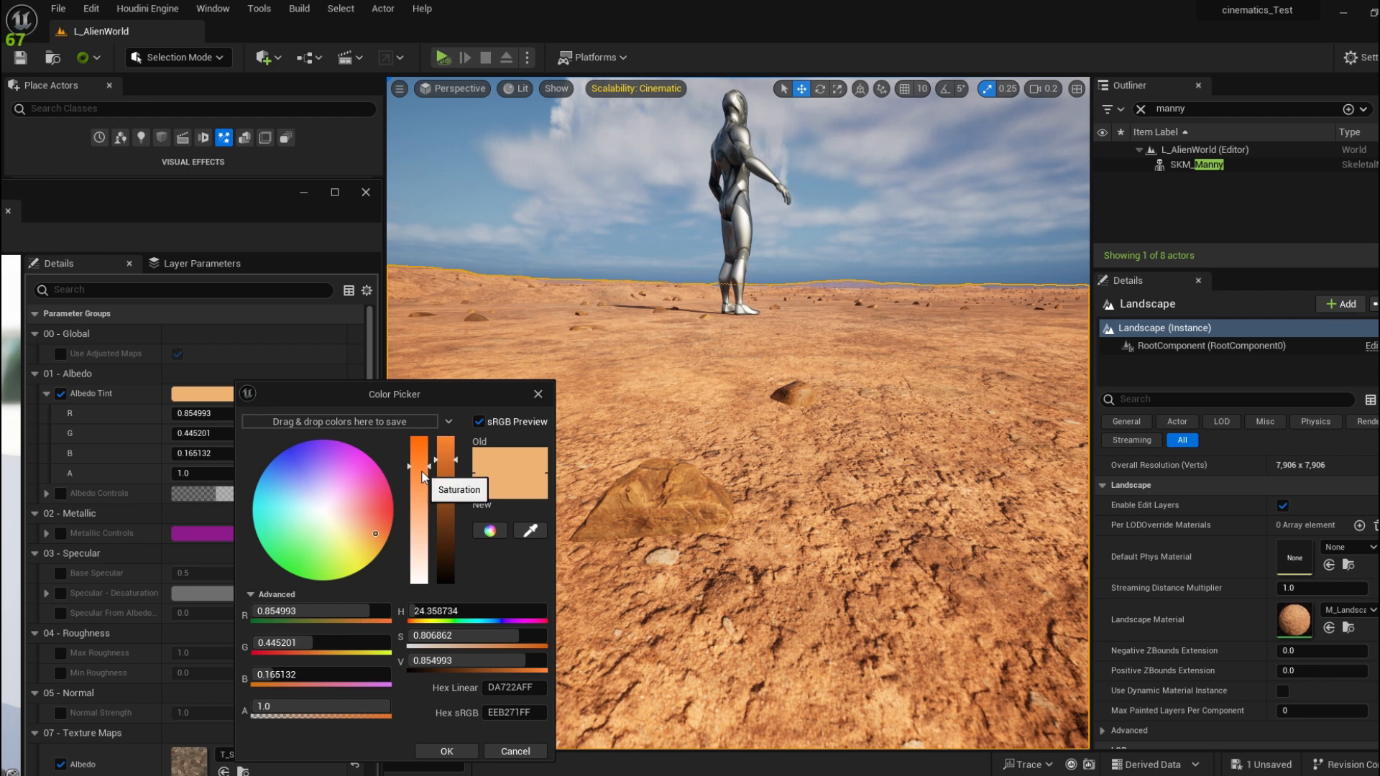
{"action": "left_click_drag", "start_coordinate": [423, 469], "coordinate": [455, 462]}
{"action": "left_click", "coordinate": [427, 518]}
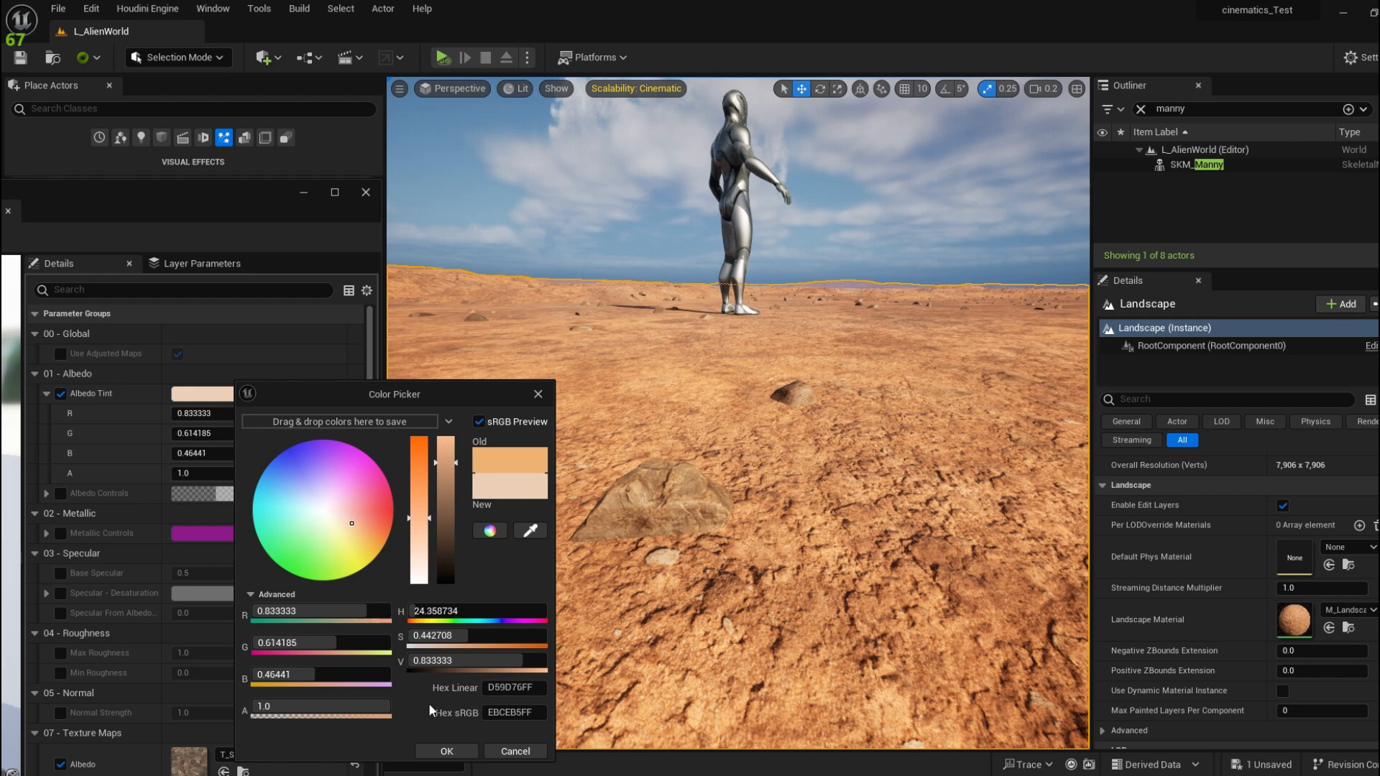
{"action": "left_click", "coordinate": [447, 750]}
{"action": "left_click_drag", "start_coordinate": [241, 211], "coordinate": [1061, 233]}
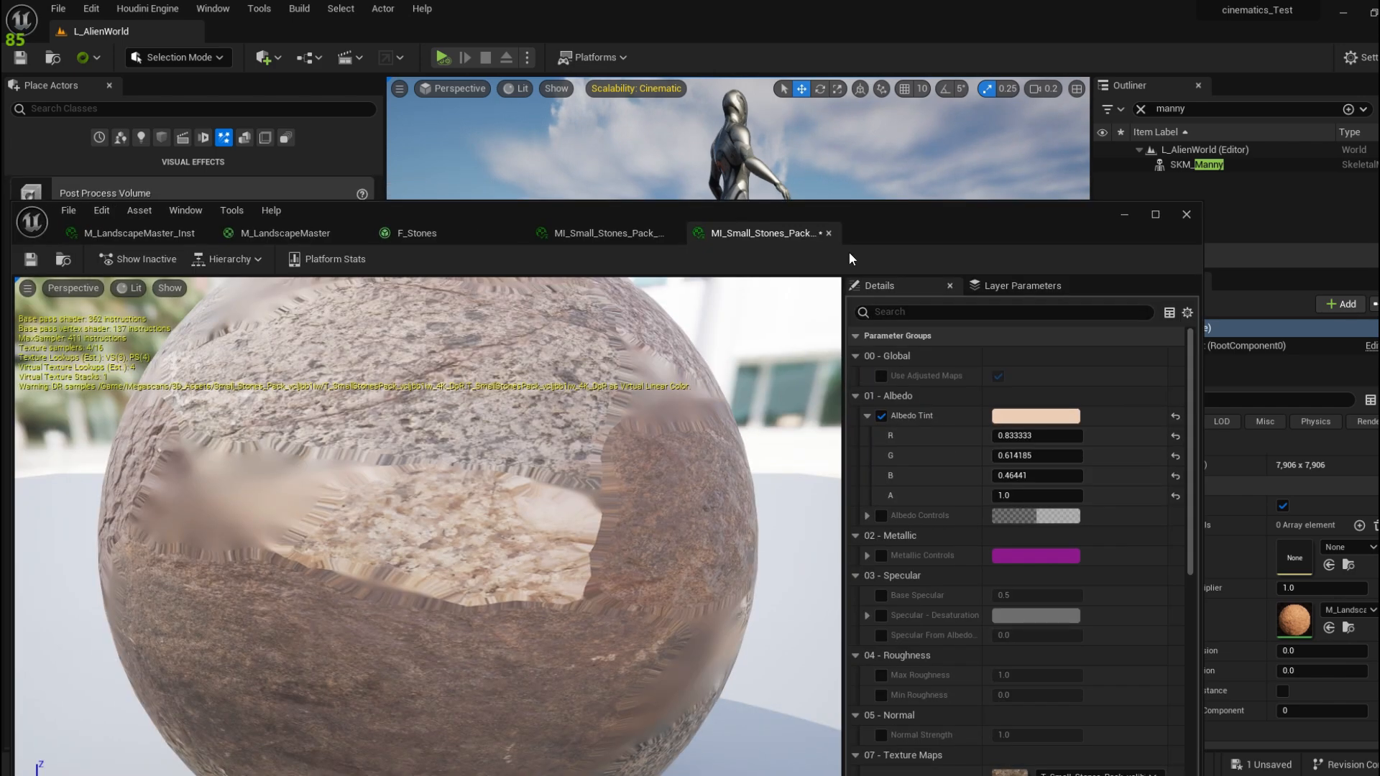
{"action": "left_click", "coordinate": [36, 264]}
Go back to the level and examine how the tinted stones blend with the landscape from farther away
{"action": "left_click", "coordinate": [1124, 215]}
{"action": "scroll", "coordinate": [884, 345], "scroll_direction": "up", "scroll_amount": 3}
{"action": "key", "text": "w"}
{"action": "right_click_drag", "start_coordinate": [884, 345], "coordinate": [858, 313]}
{"action": "key", "text": "s"}
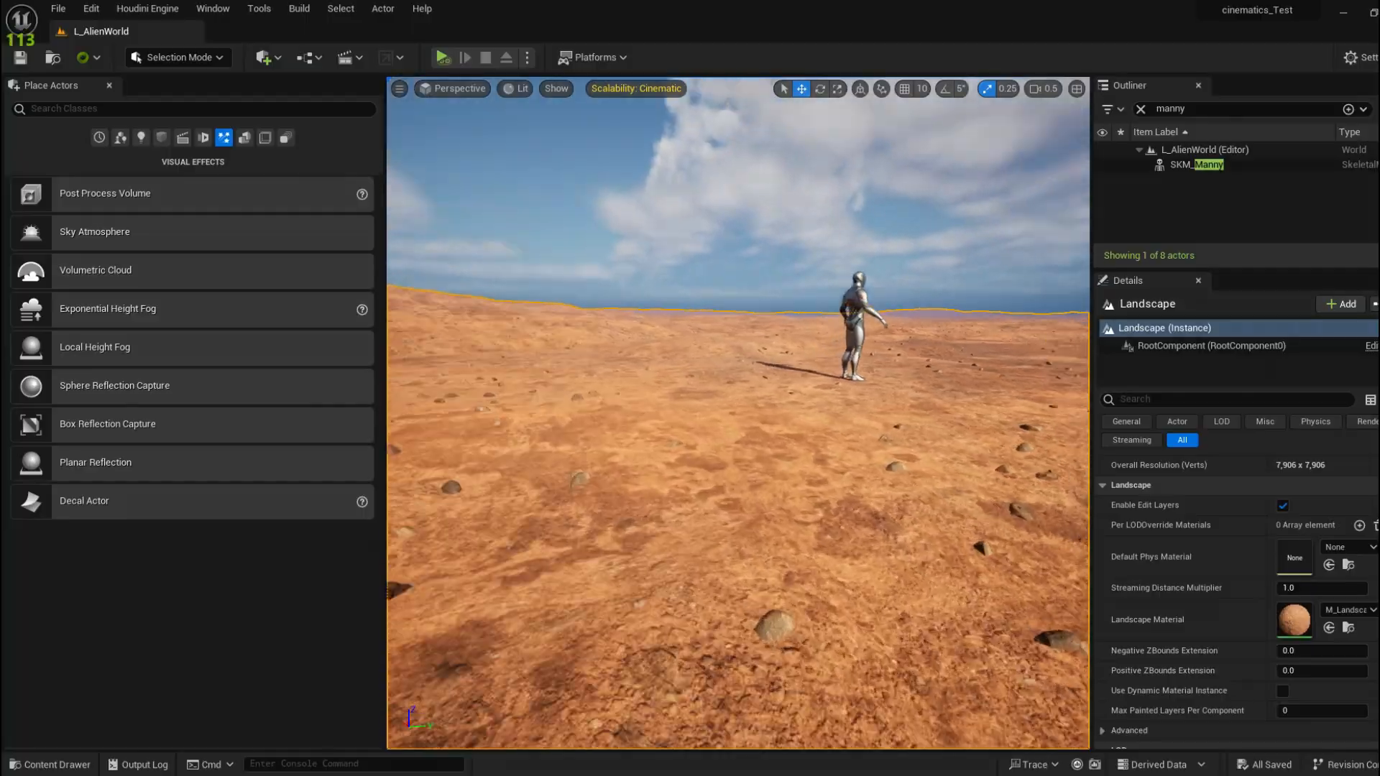